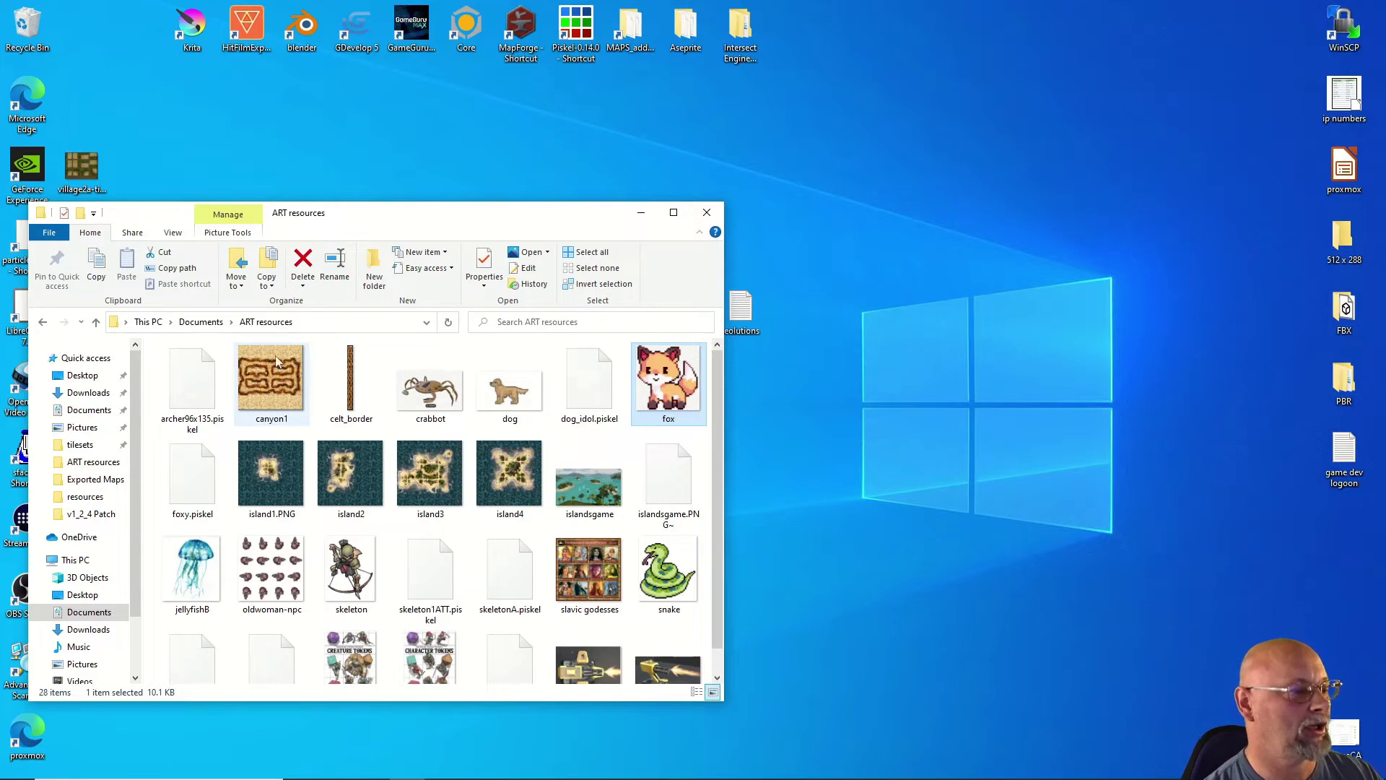
Step: Close the ART resources folder window and switch to GDevelop
left_click(706, 212)
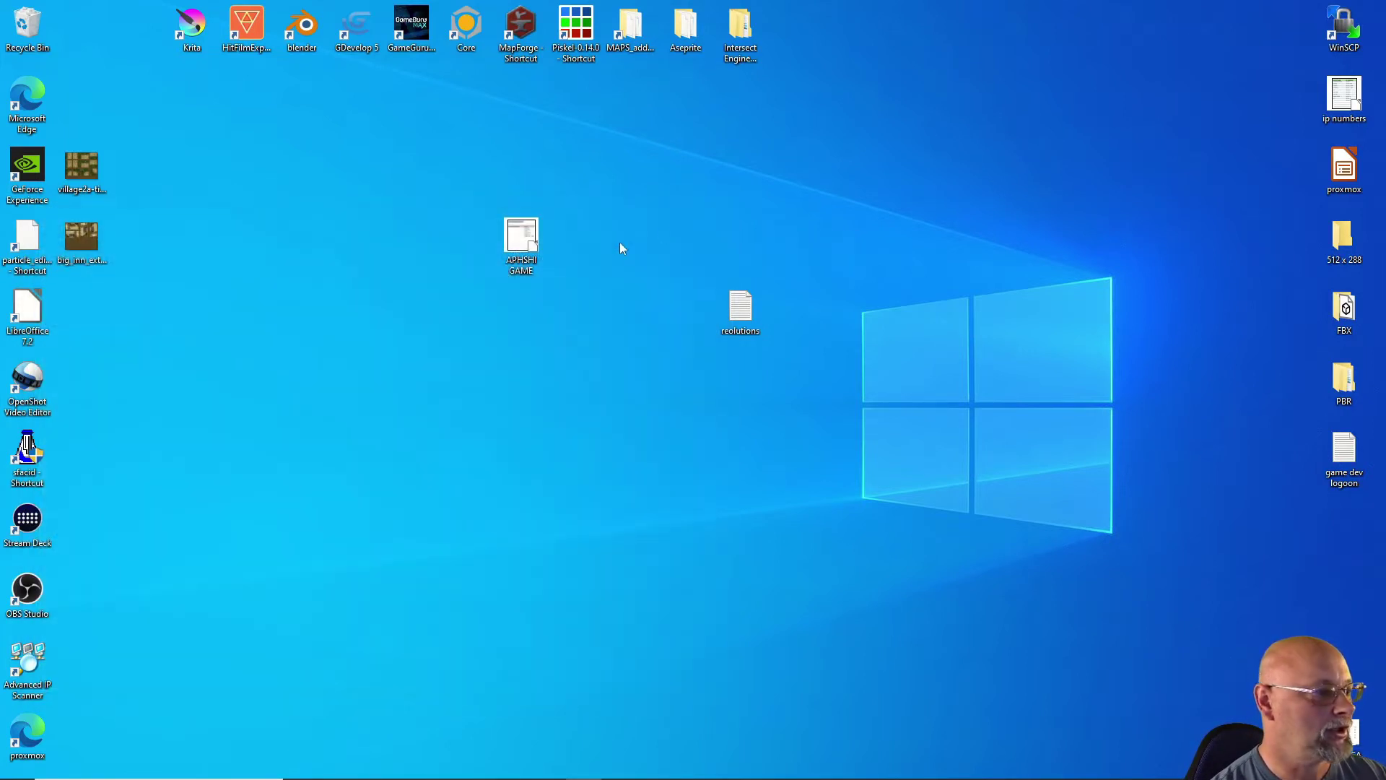
mouse_move(335, 777)
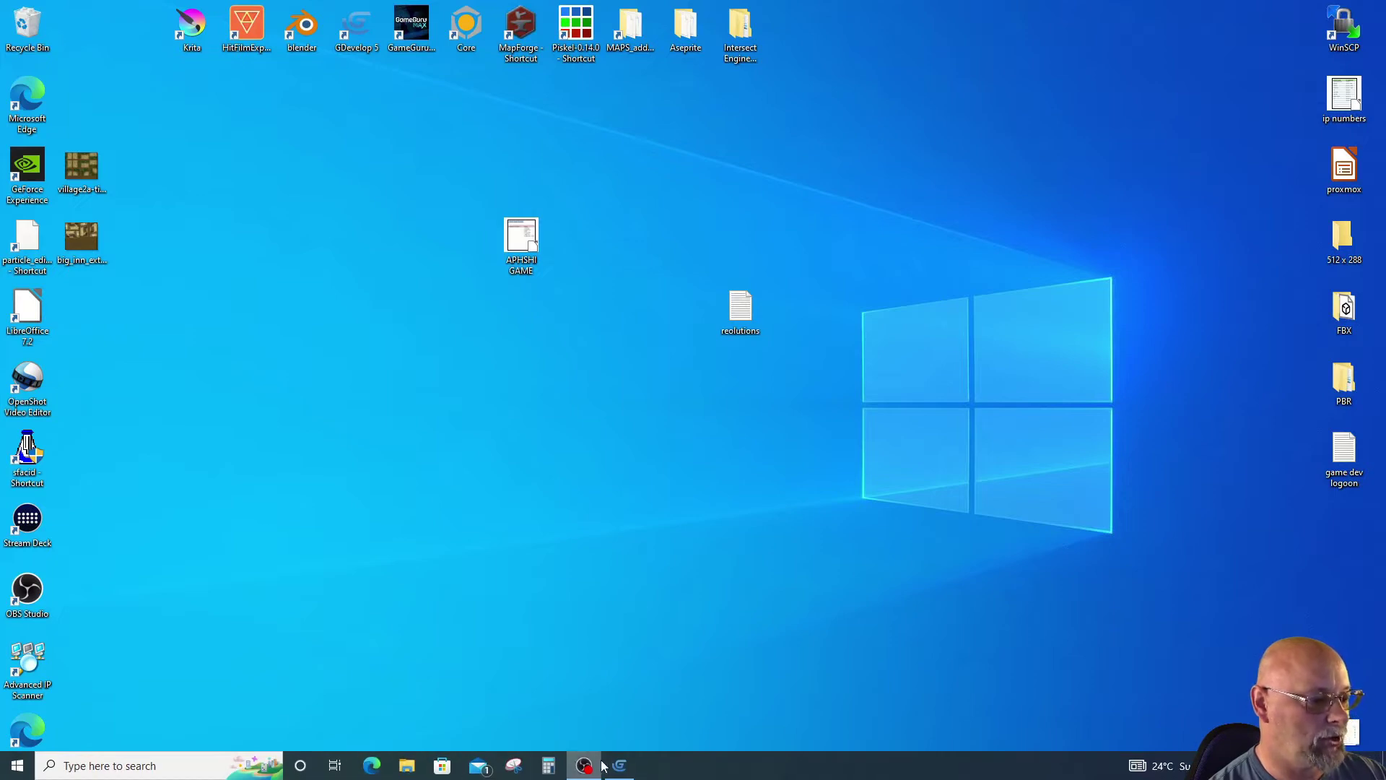
left_click(618, 767)
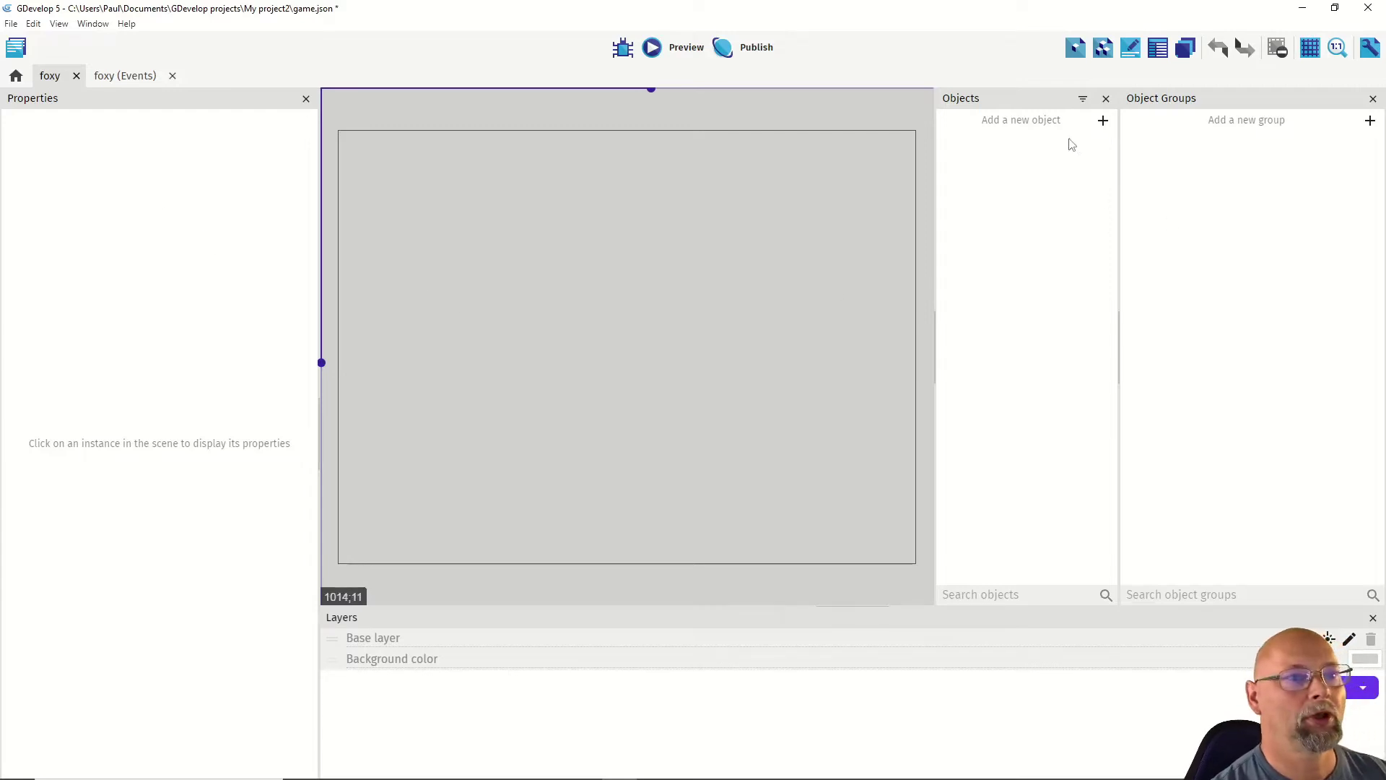
Step: Add a new Tiled Sprite object with the canyon1 image from the ART resources folder, copying the file into the project folder
left_click(1100, 121)
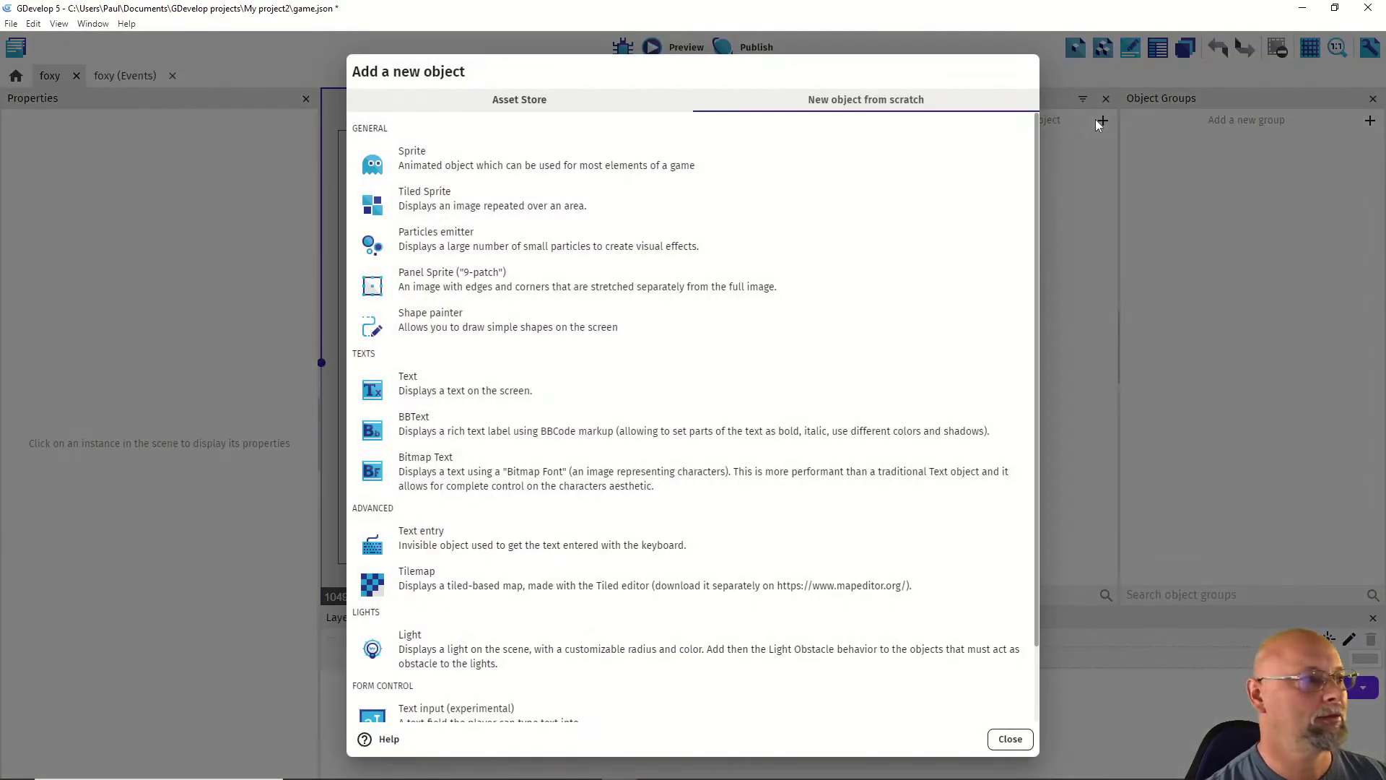
left_click(409, 202)
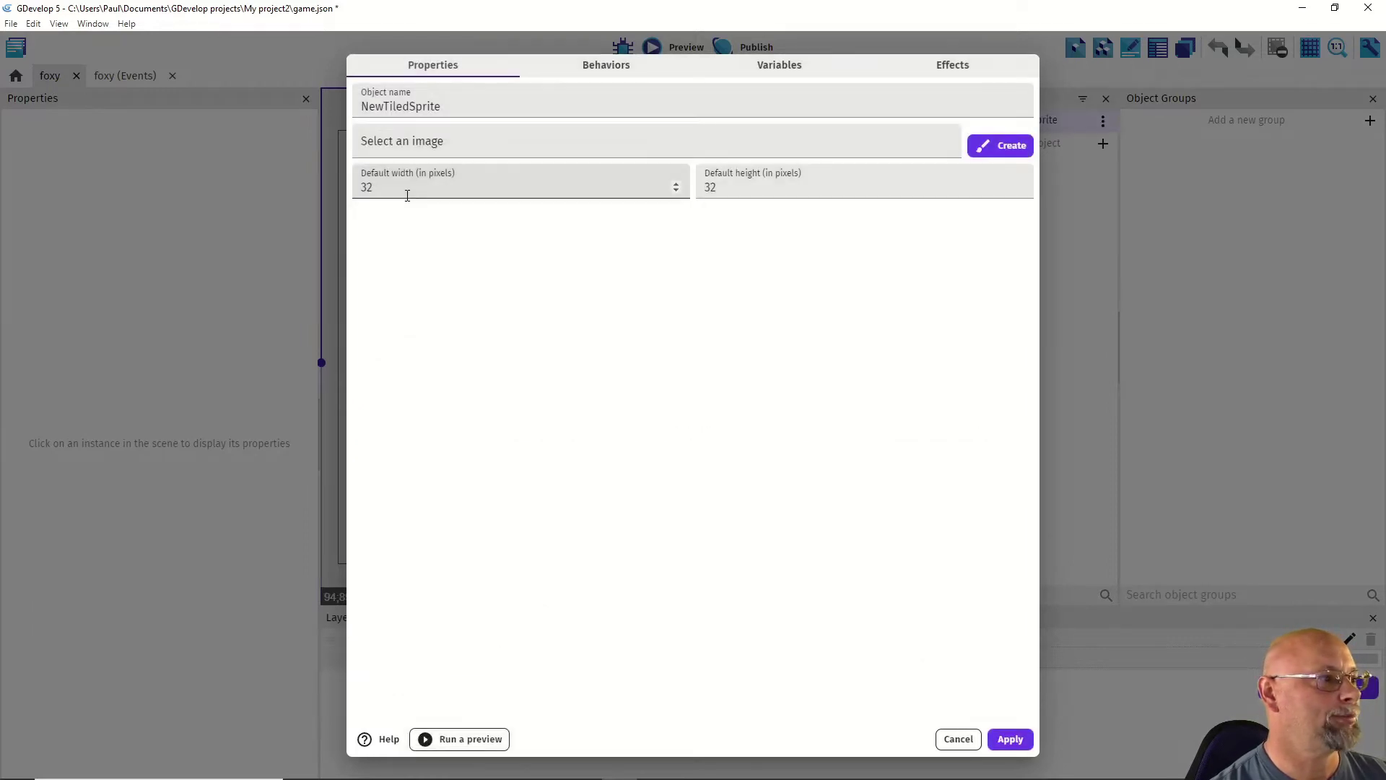
left_click(449, 144)
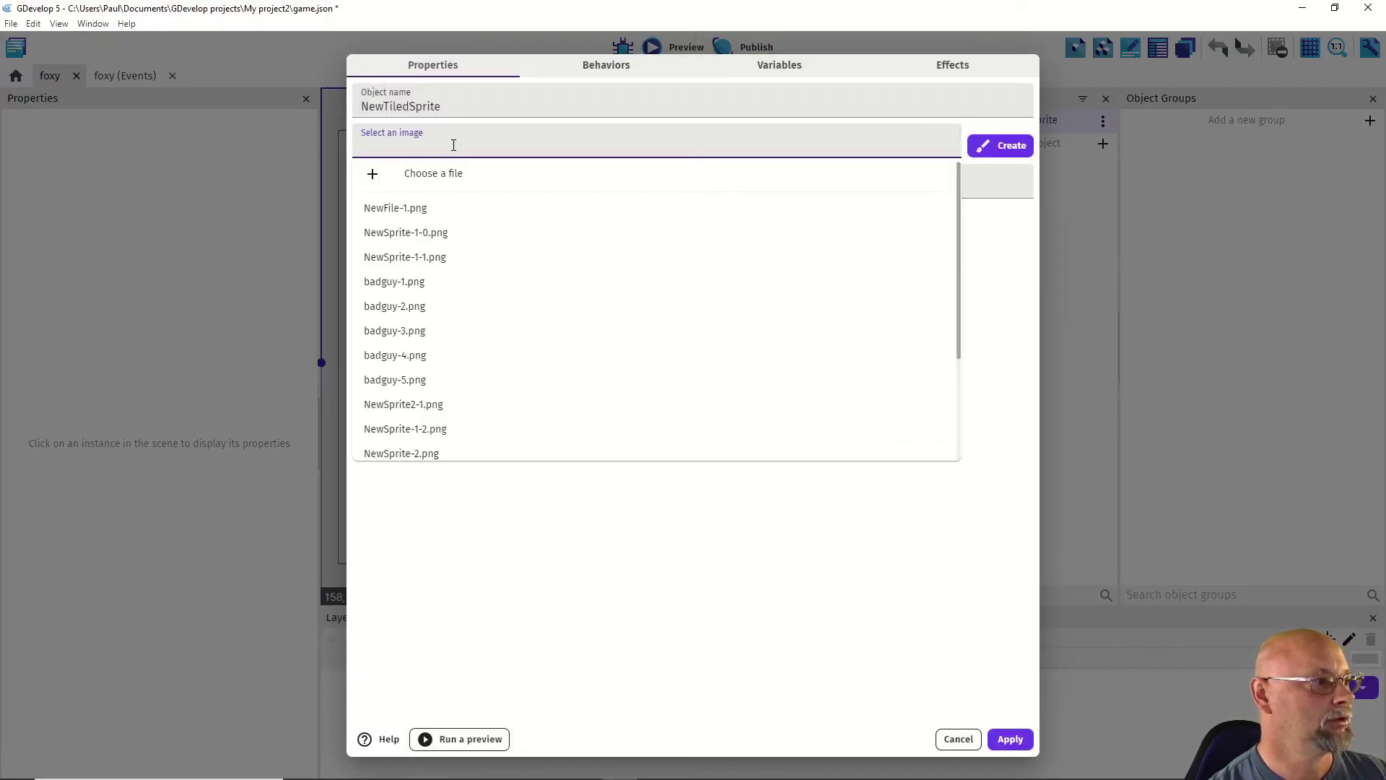
left_click(423, 171)
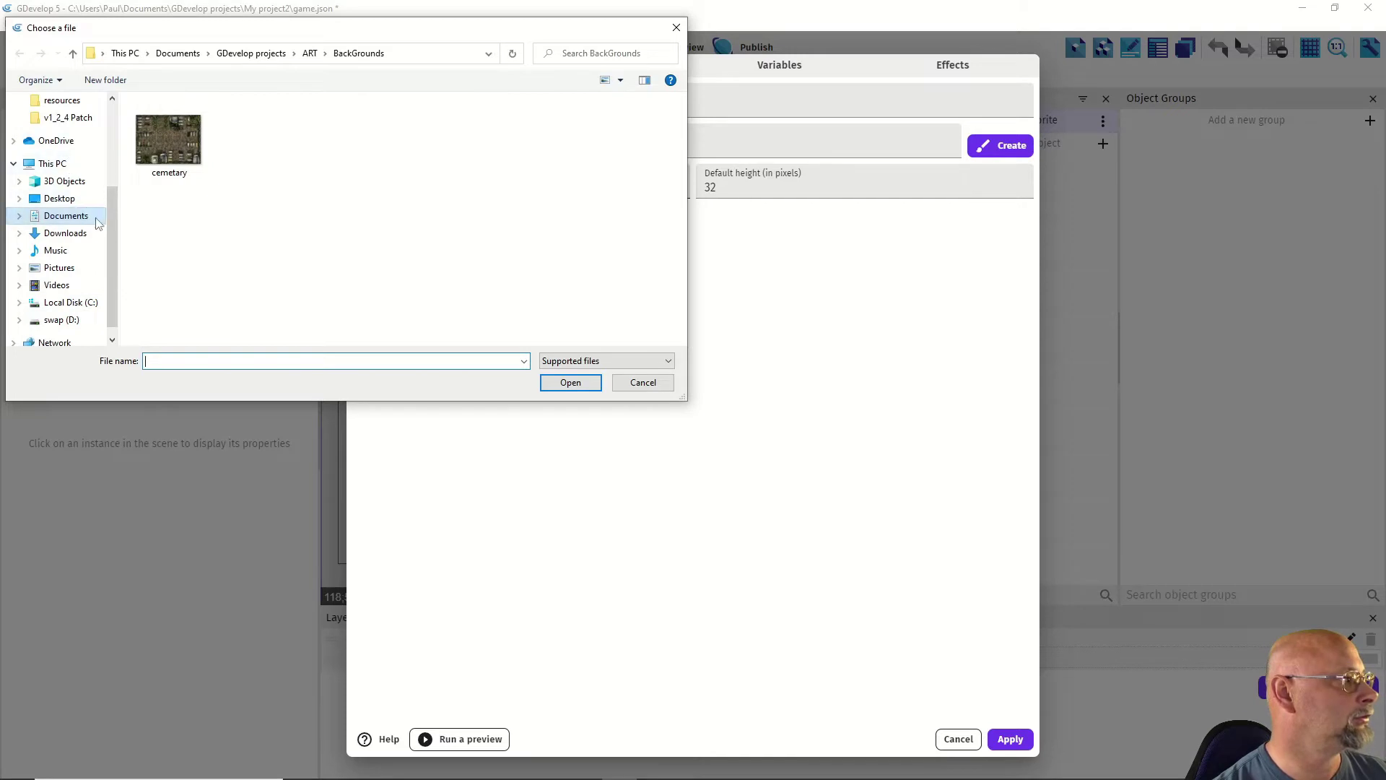
scroll(108, 213, "up", 1)
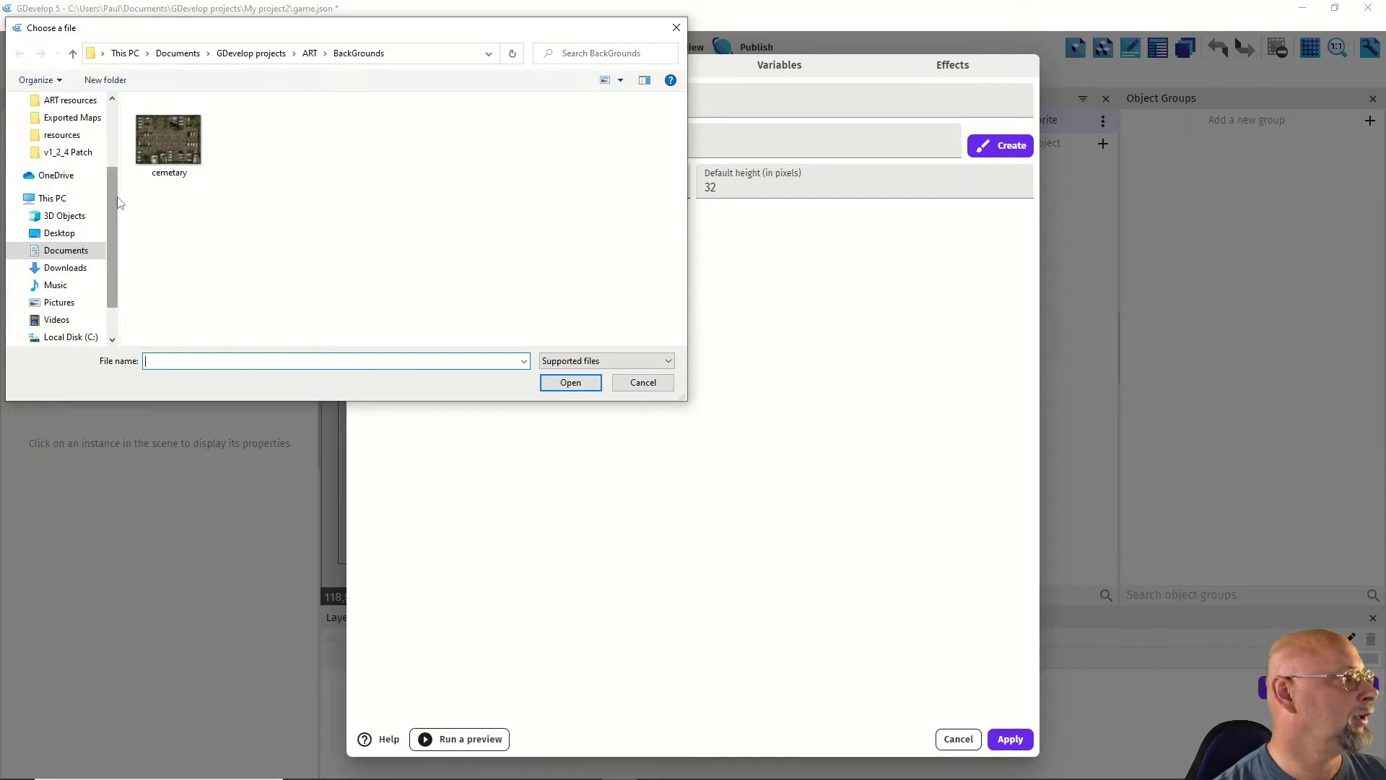
left_click(82, 109)
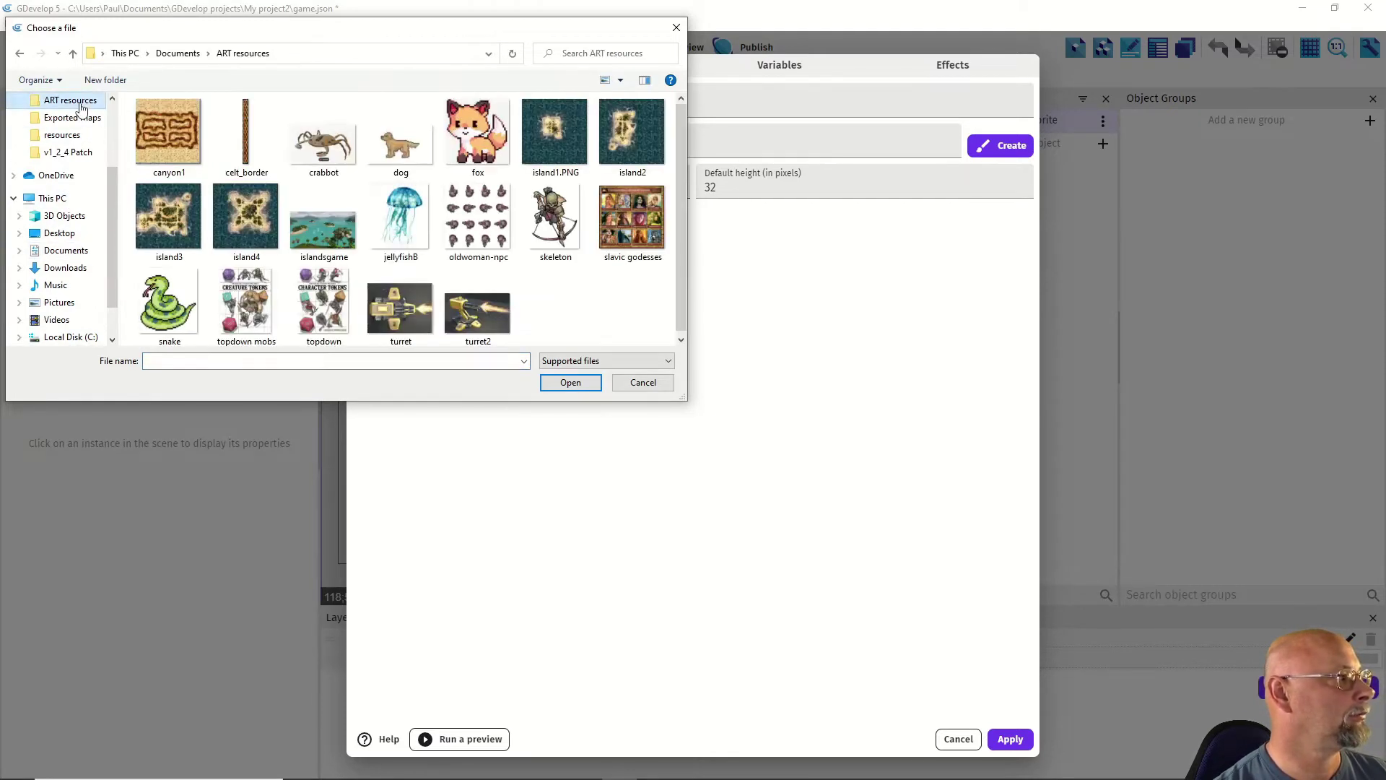
left_click(168, 152)
left_click(571, 383)
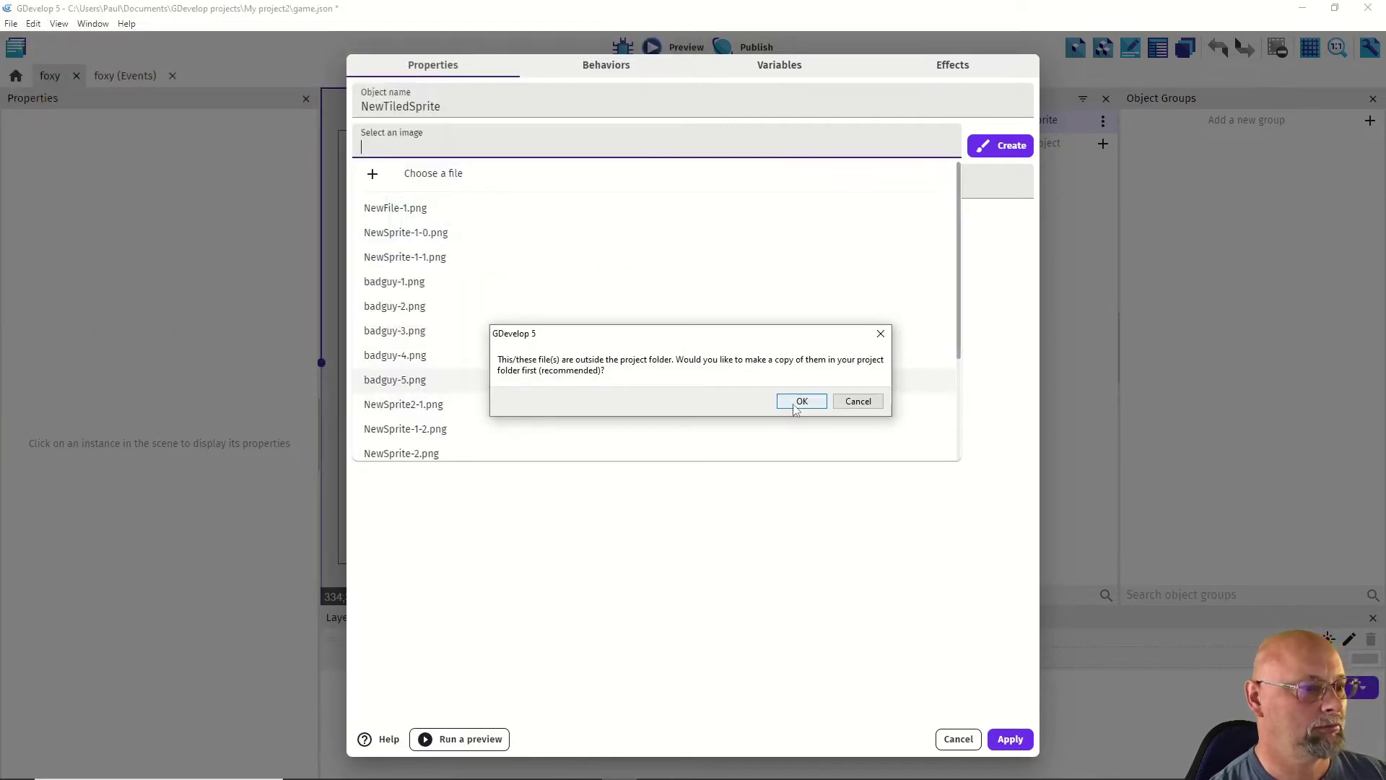
left_click(800, 402)
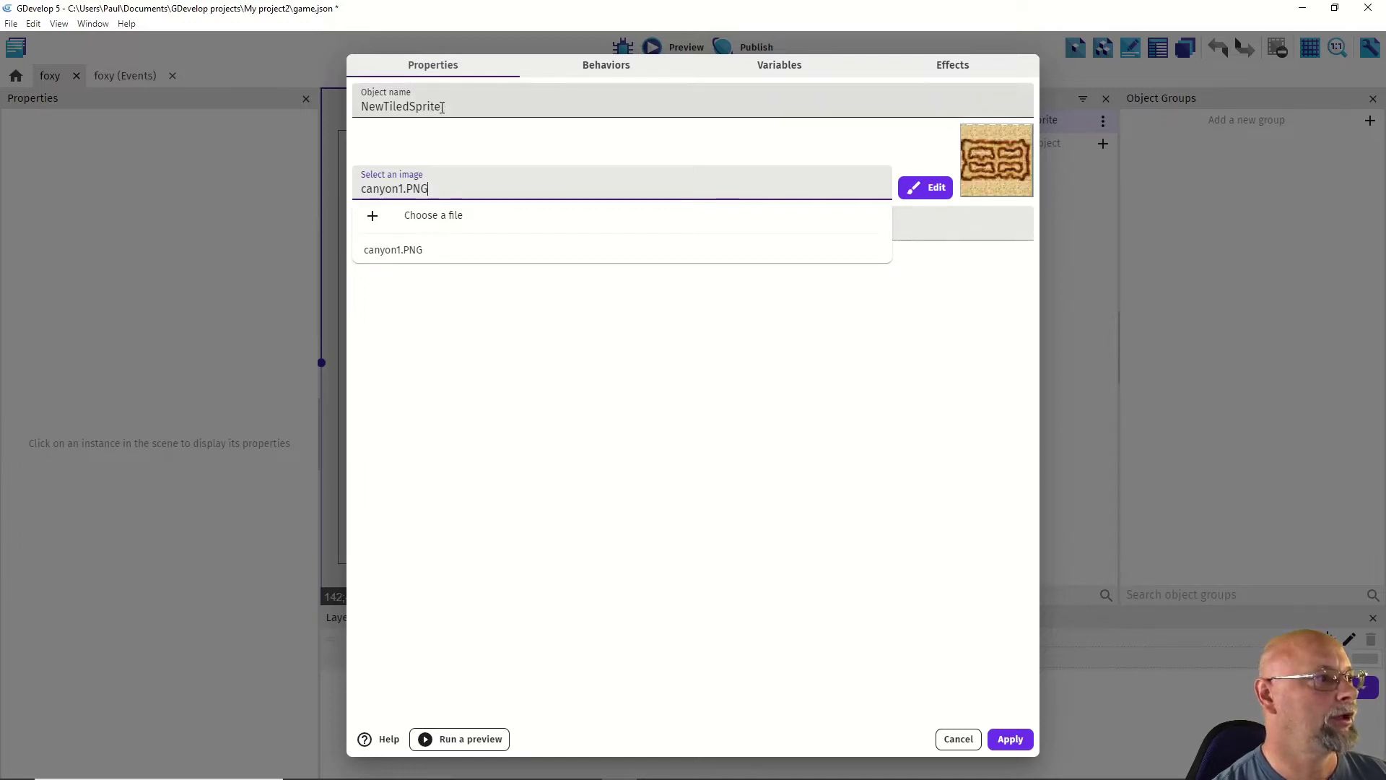
Step: Try to name the new tiled sprite object "canyon map"
left_click_drag(442, 107, 336, 106)
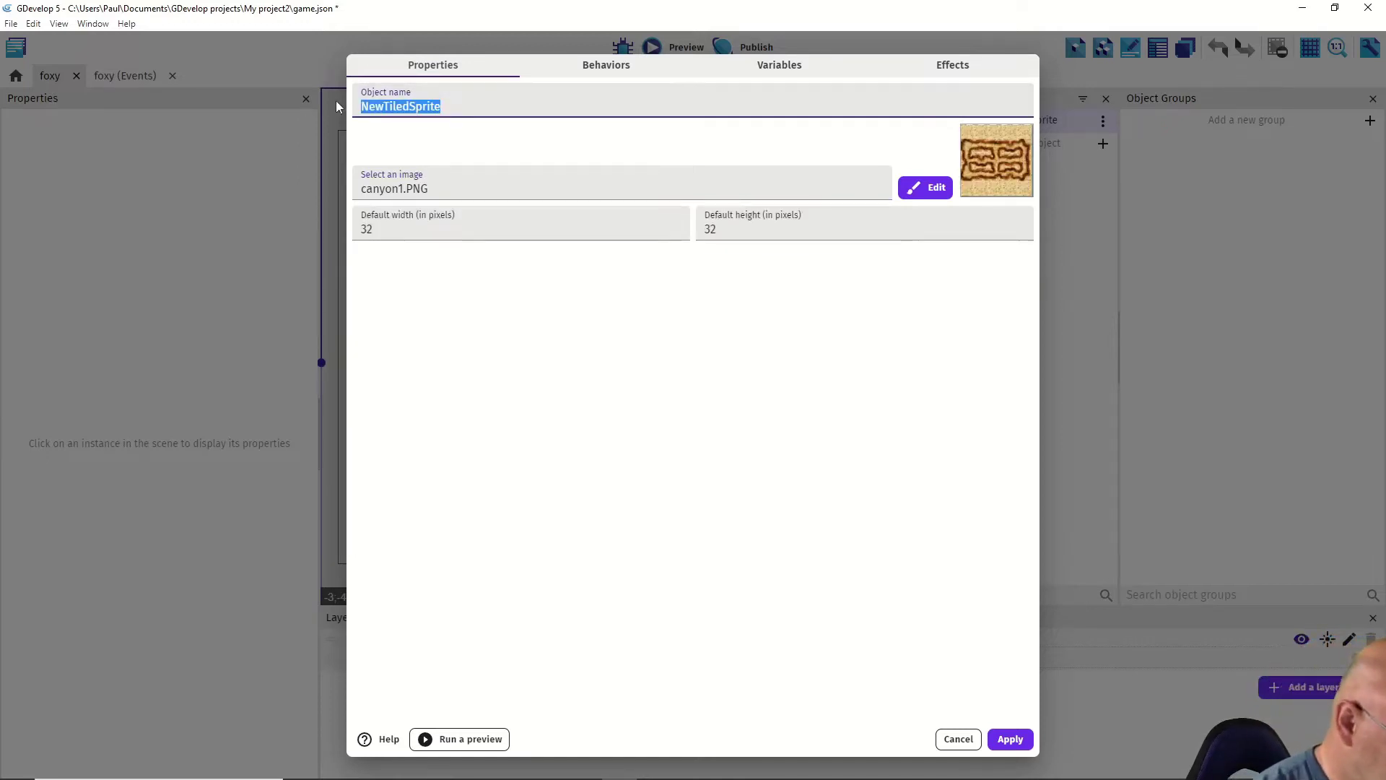
type("canyon map")
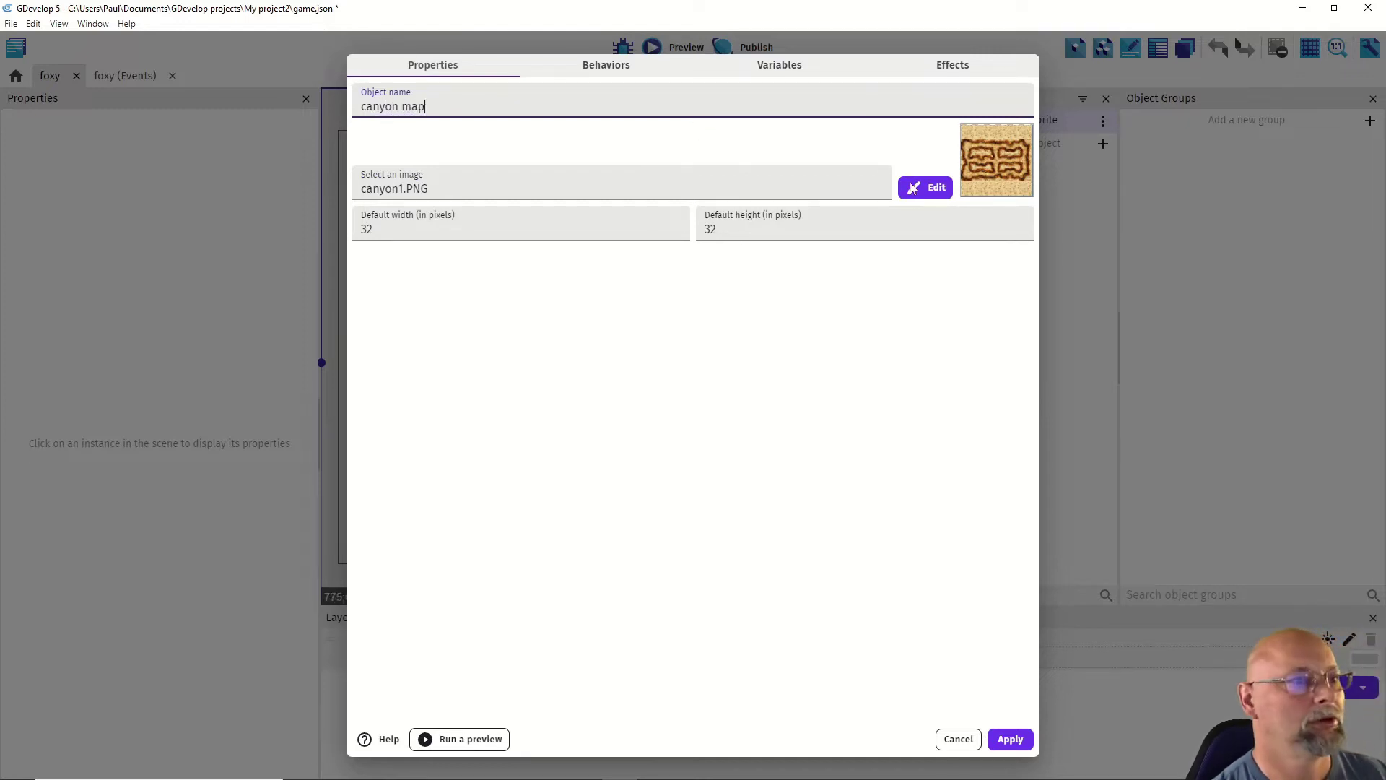
left_click(1012, 744)
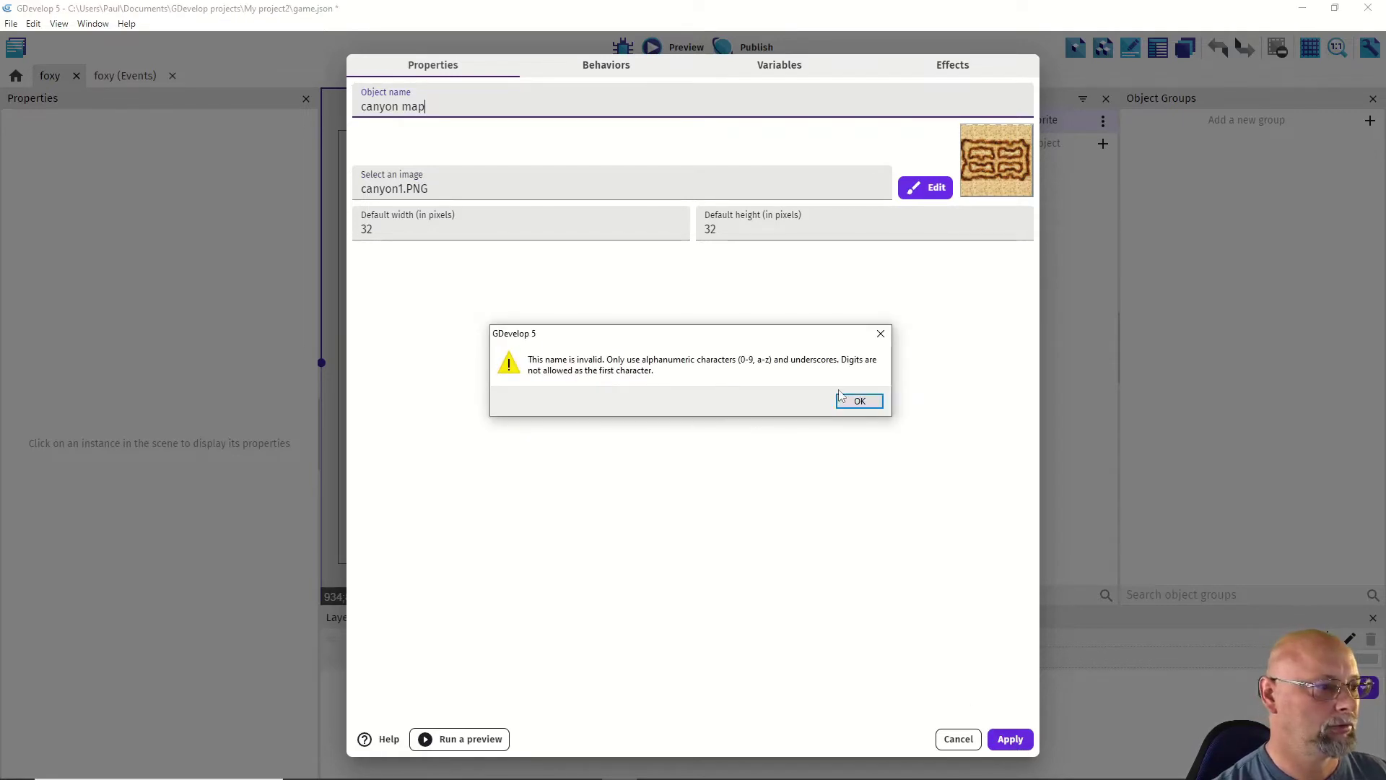
left_click(858, 401)
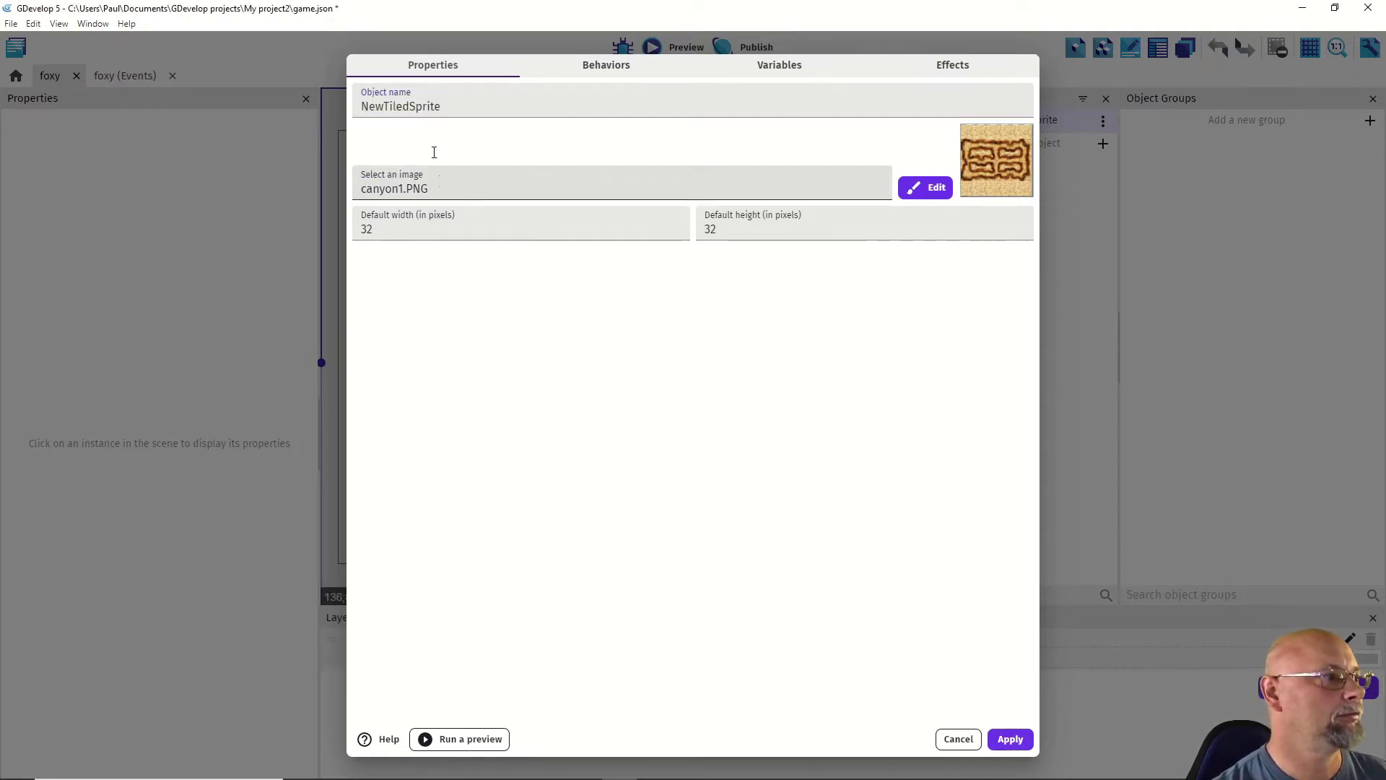
Step: Name the tiled sprite object CanyonMap and apply its settings
left_click_drag(467, 106, 322, 103)
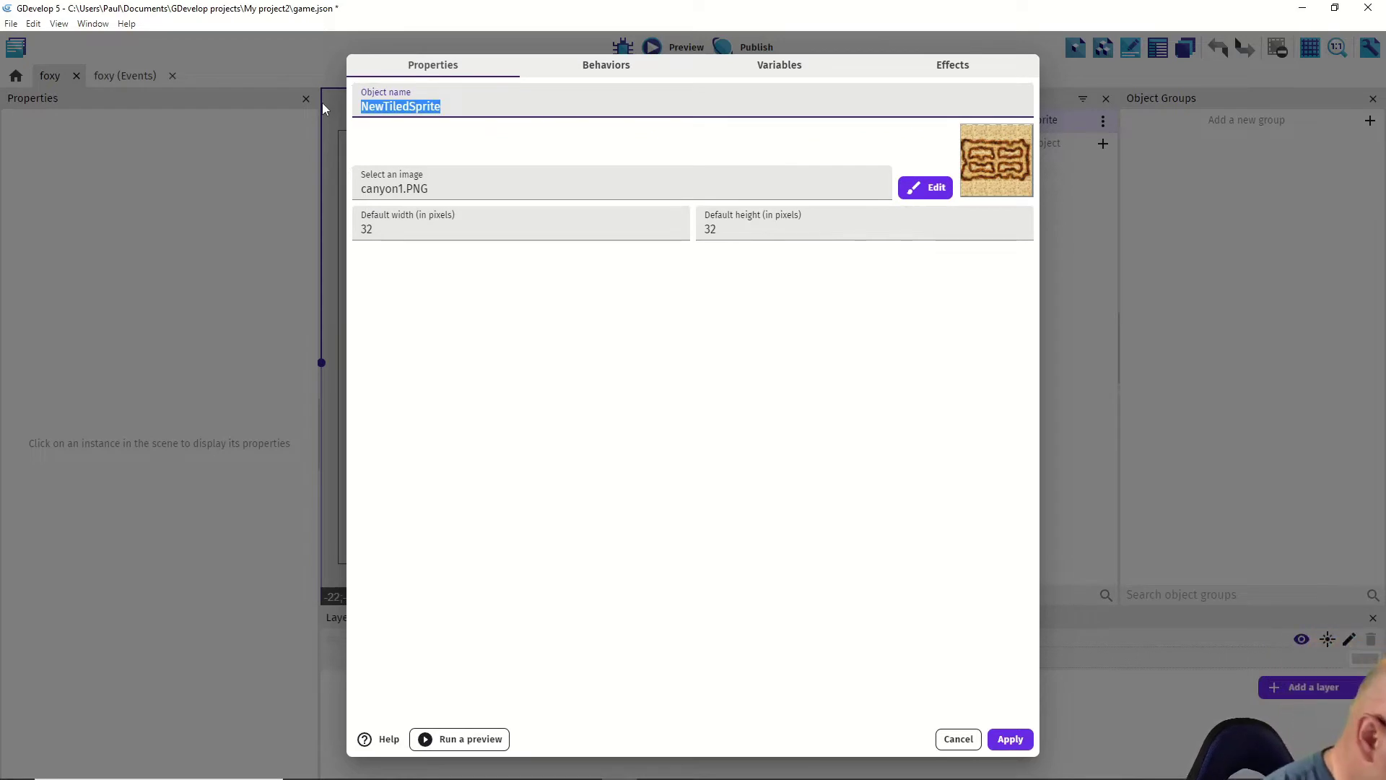
type("Canyon")
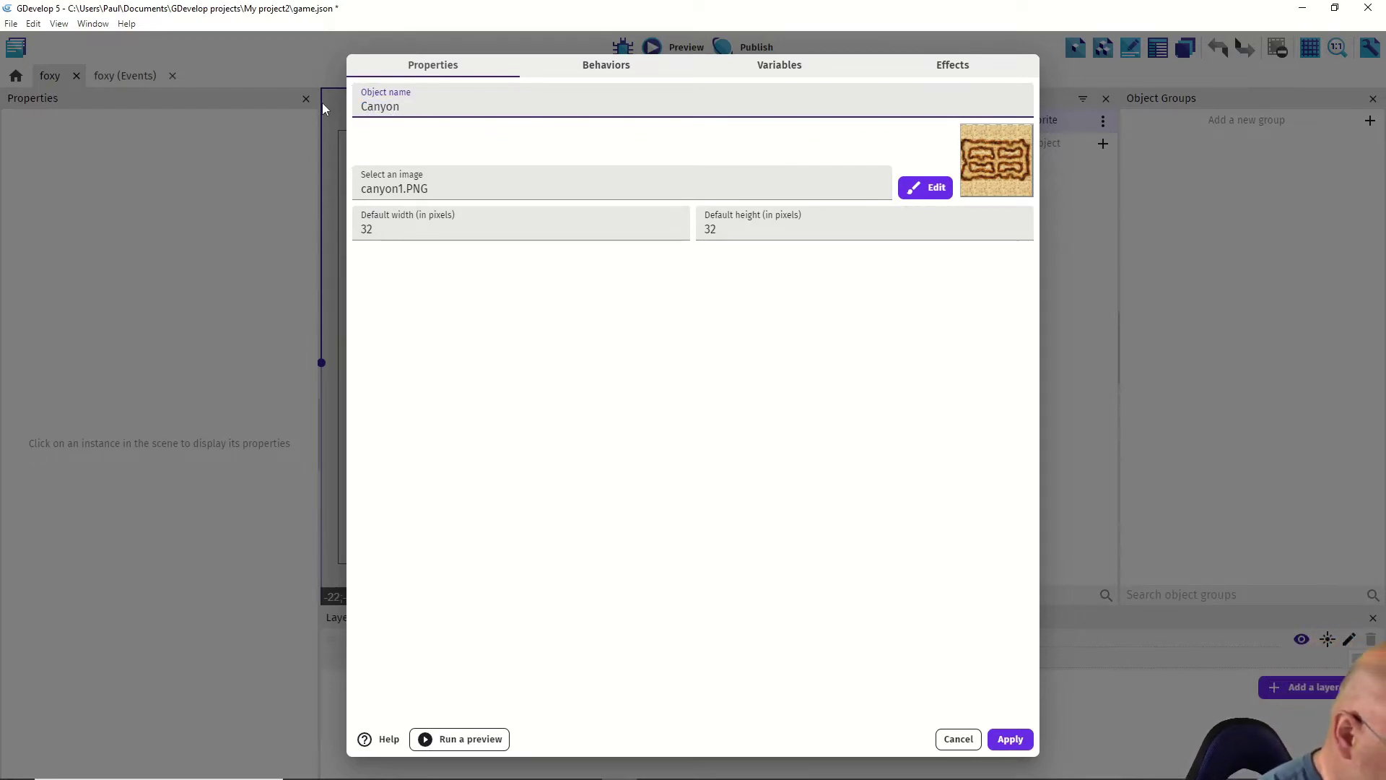
type("Map")
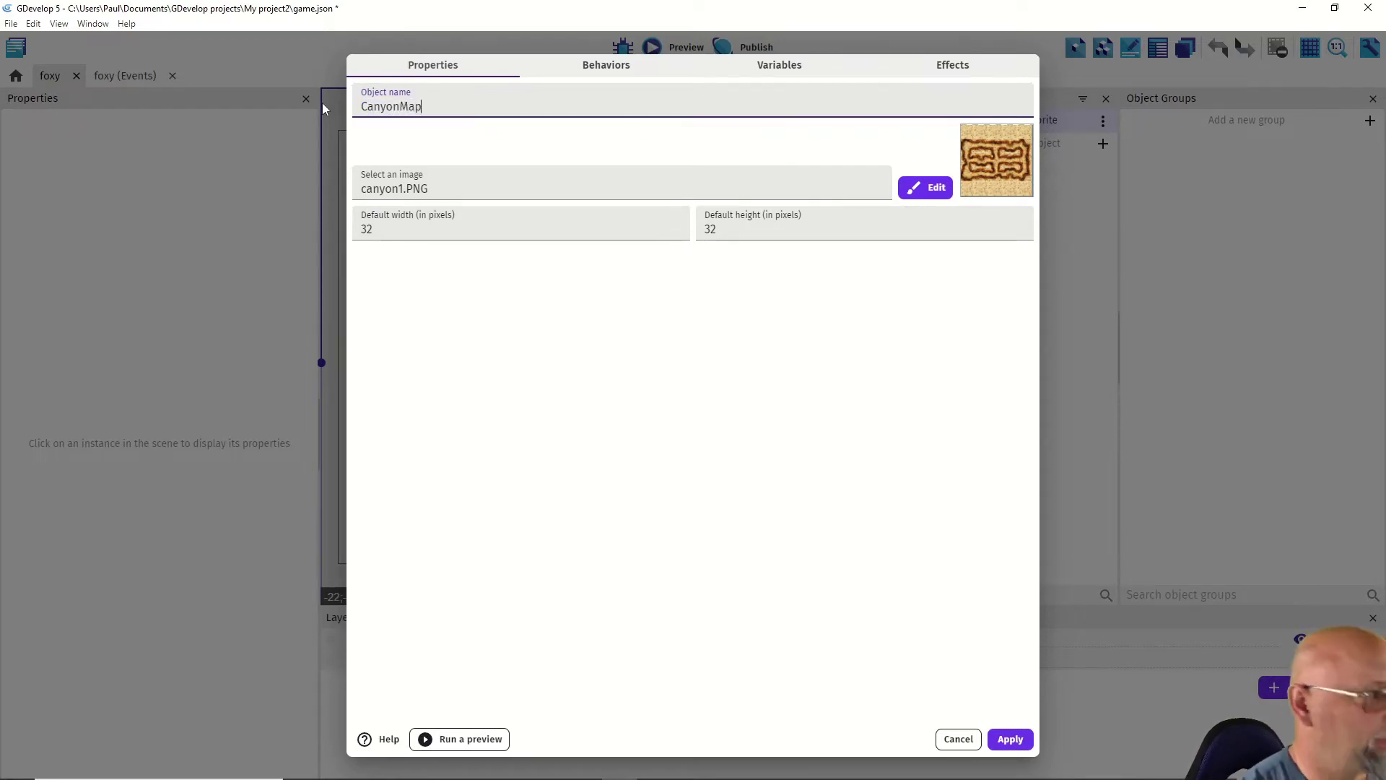
left_click(1009, 739)
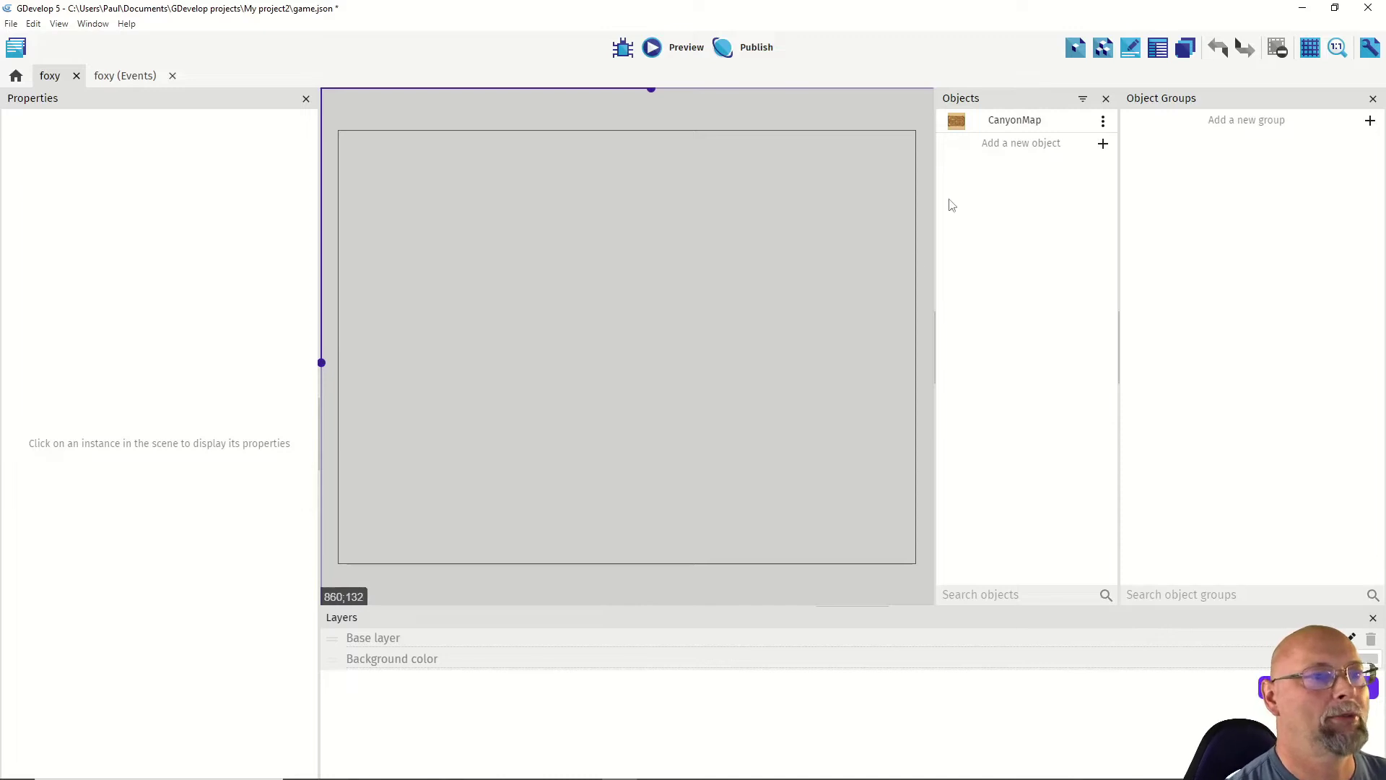
Step: Place a CanyonMap instance over the scene's game area and enlarge it to about 802 by 742 pixels
left_click_drag(748, 343, 937, 675)
left_click(389, 176)
left_click_drag(716, 475, 604, 374)
left_click_drag(821, 568, 950, 654)
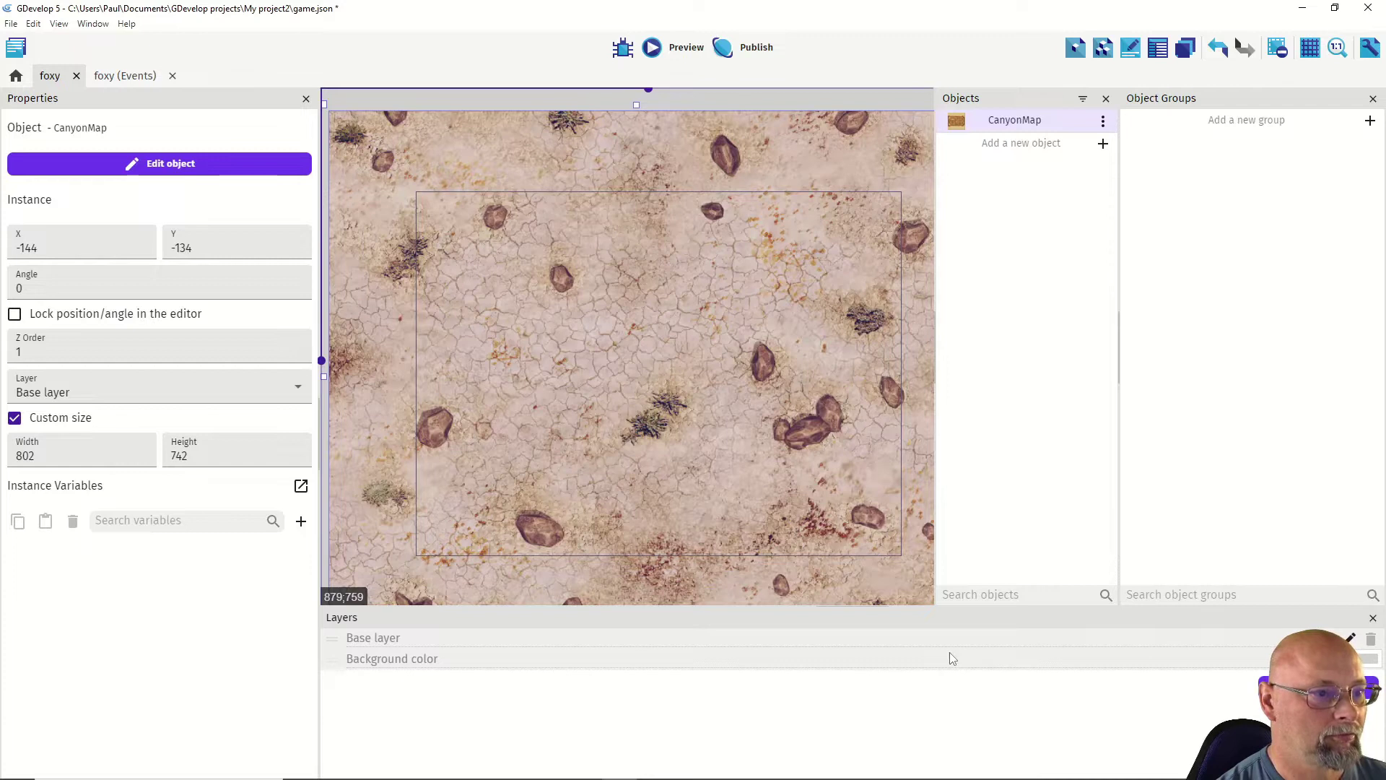
Step: Reposition the CanyonMap instance to about X -632, Y -531 and enlarge it to about 2060 by 1756 pixels
scroll(636, 363, "down", 3)
scroll(637, 366, "down", 5)
left_click_drag(764, 479, 934, 571)
left_click_drag(819, 509, 693, 402)
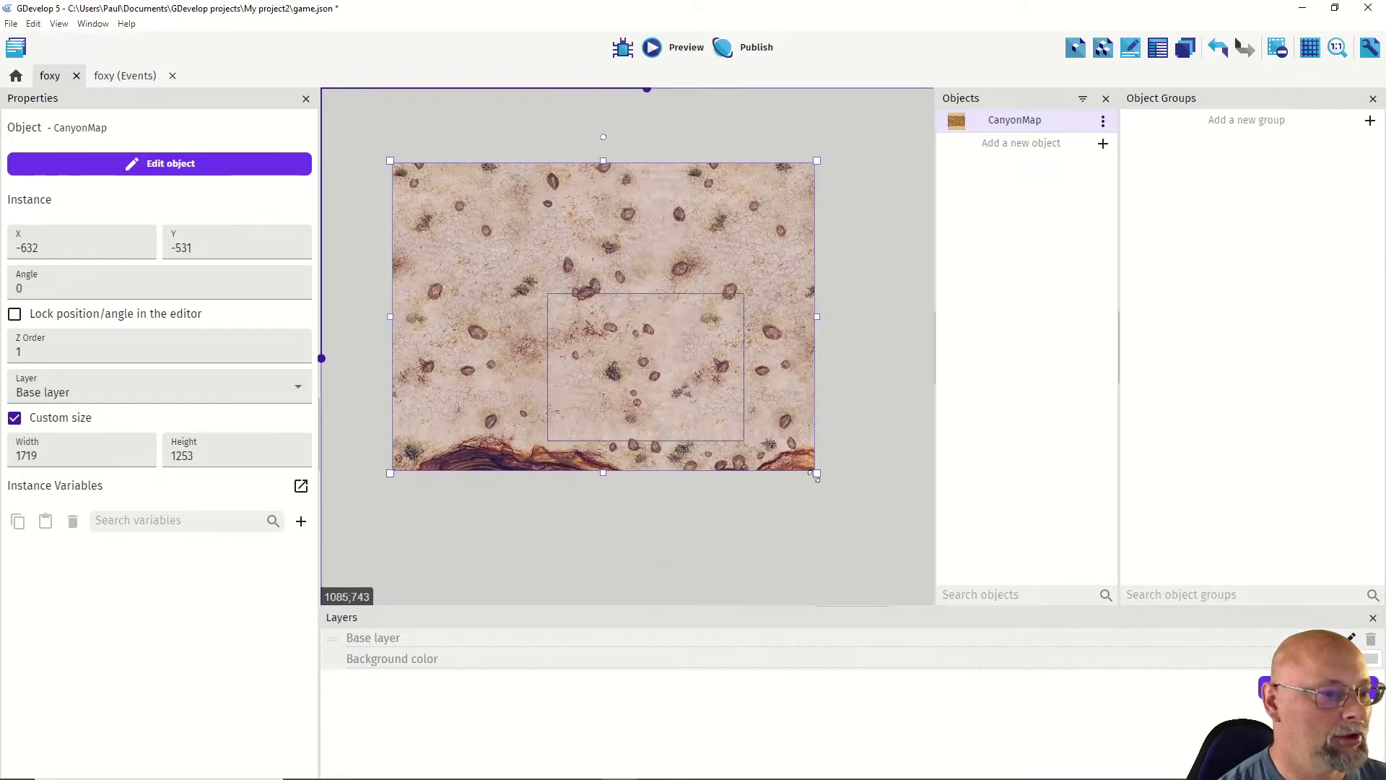
left_click_drag(809, 470, 899, 596)
scroll(791, 509, "down", 2)
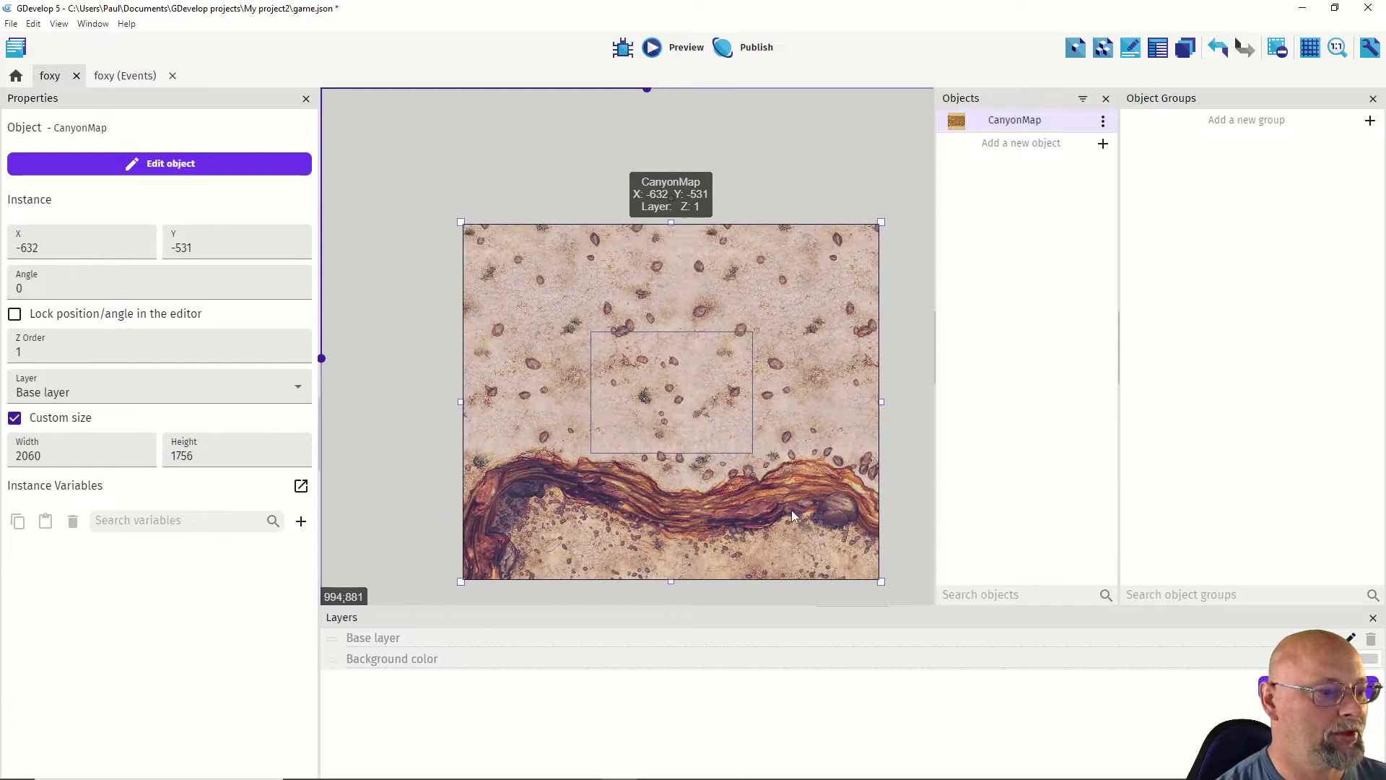
scroll(791, 510, "up", 2)
scroll(854, 466, "up", 1)
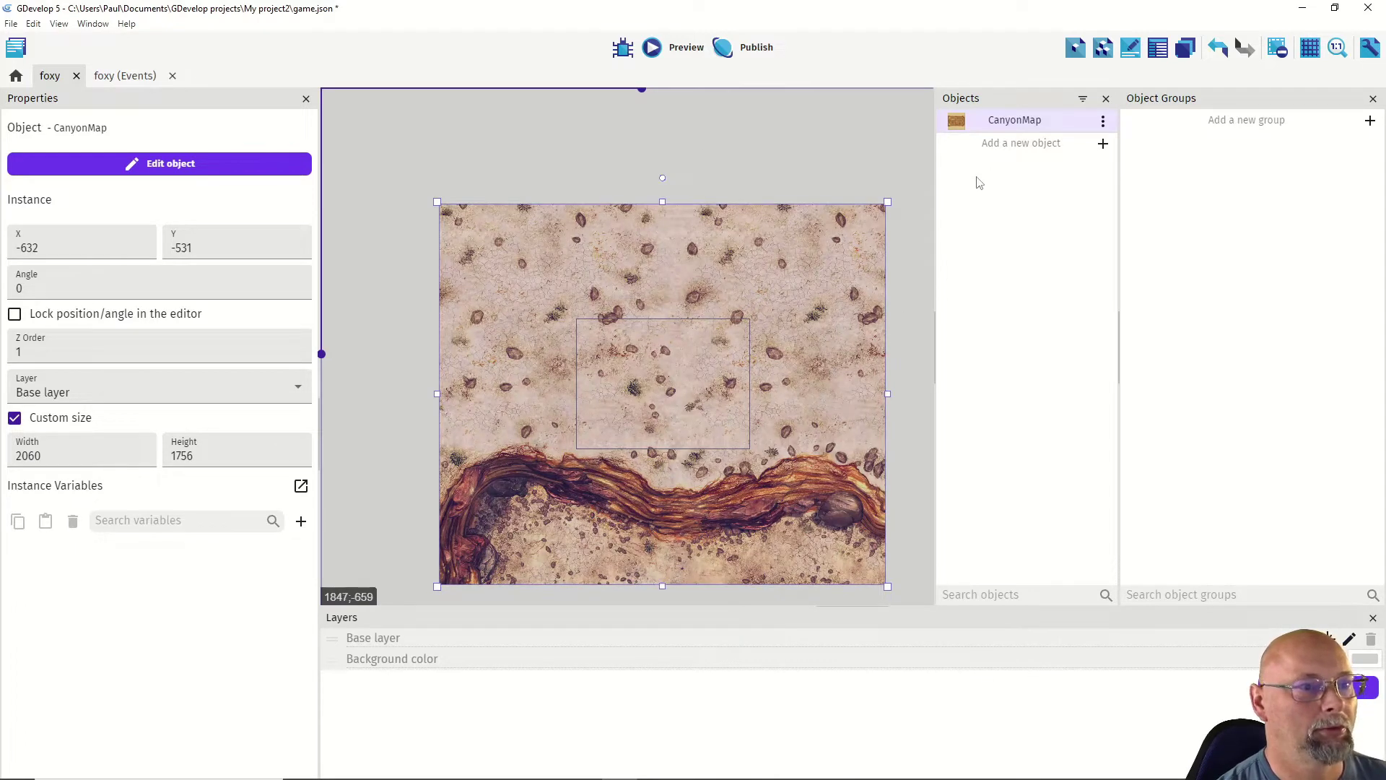
Step: Examine the CanyonMap image in the Piskel editor, and close the editor and object properties without changes
double_click(983, 123)
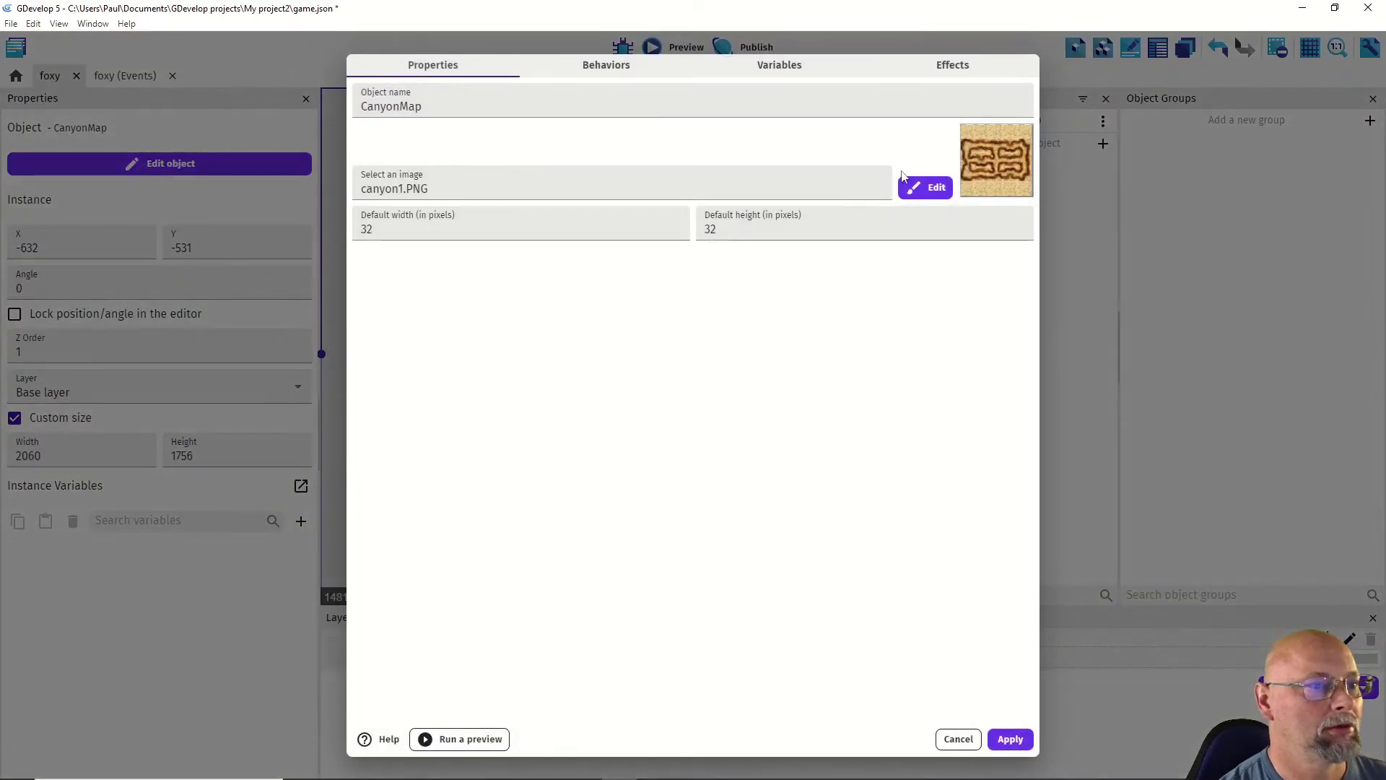
left_click(924, 195)
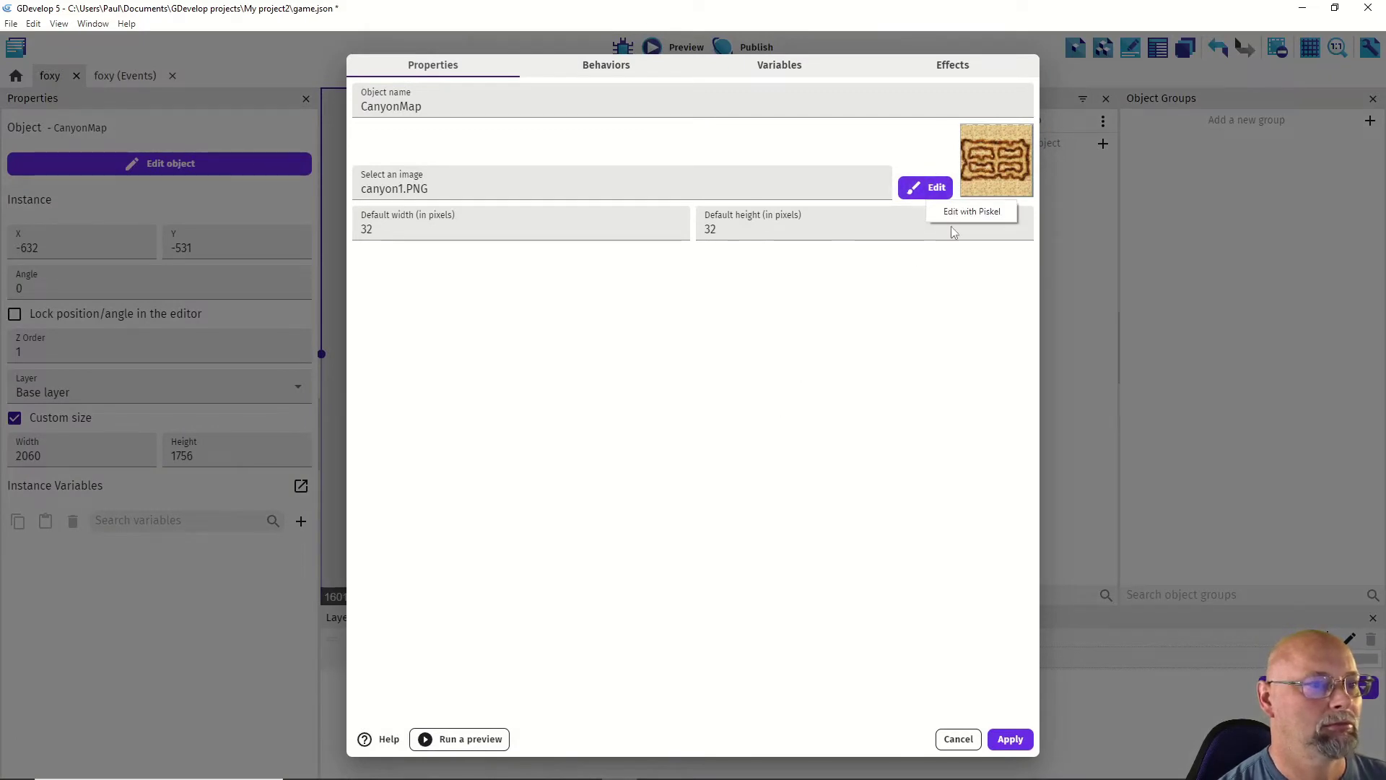
left_click(971, 212)
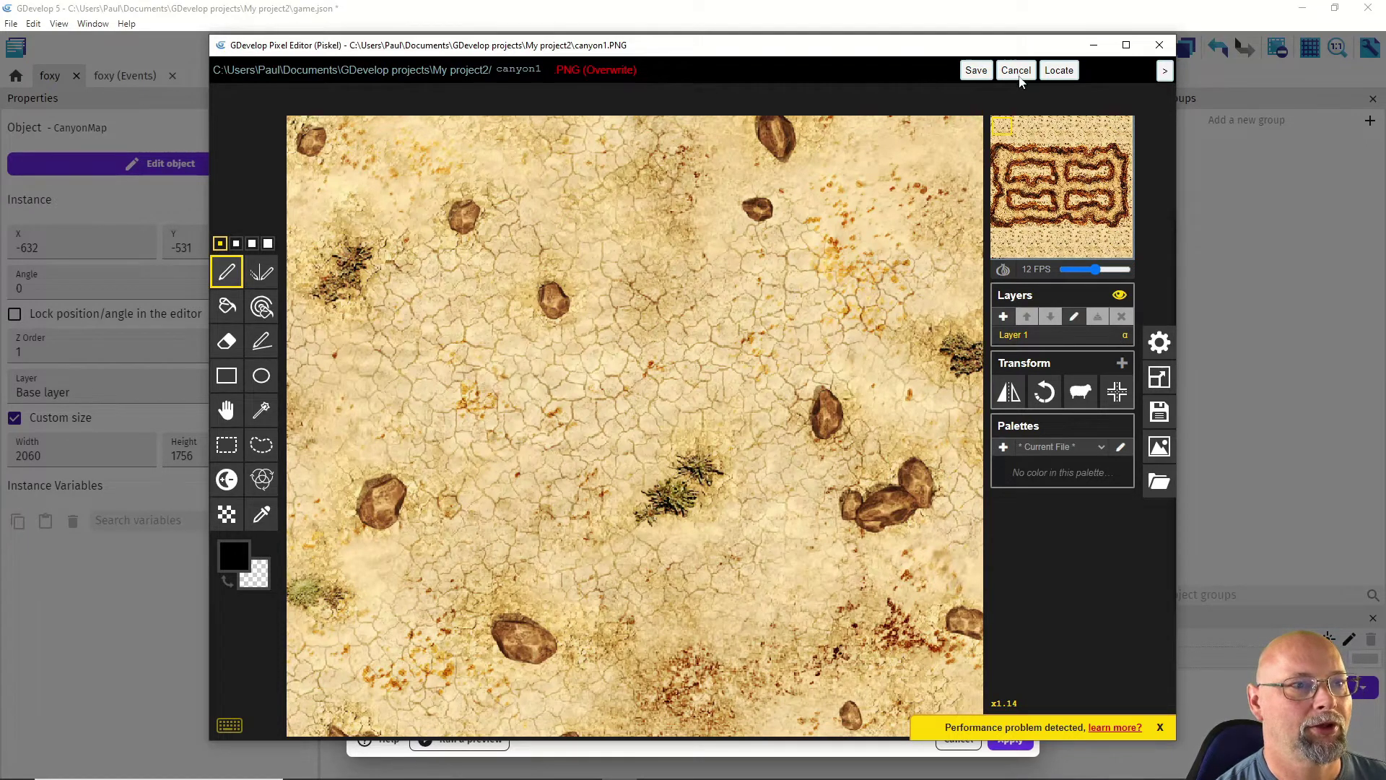
left_click(1159, 45)
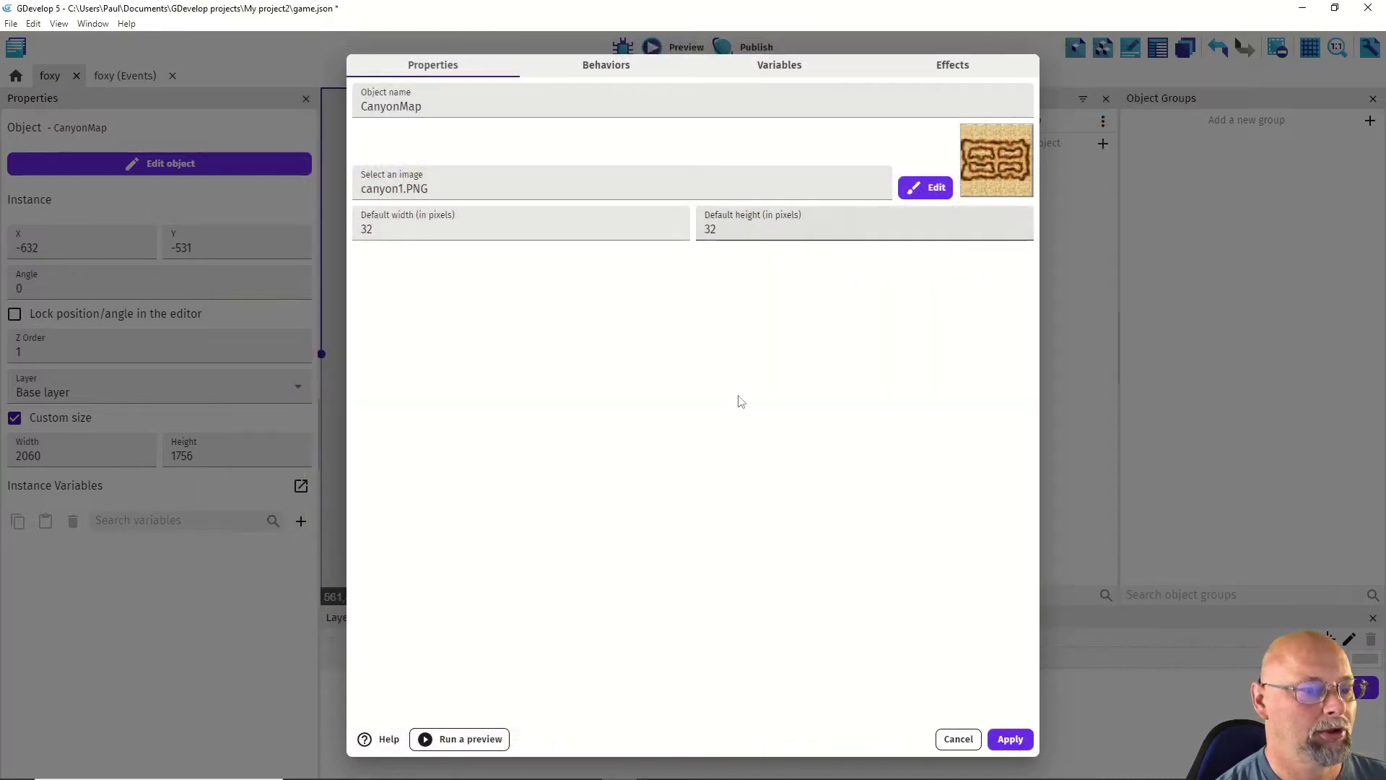
left_click(957, 738)
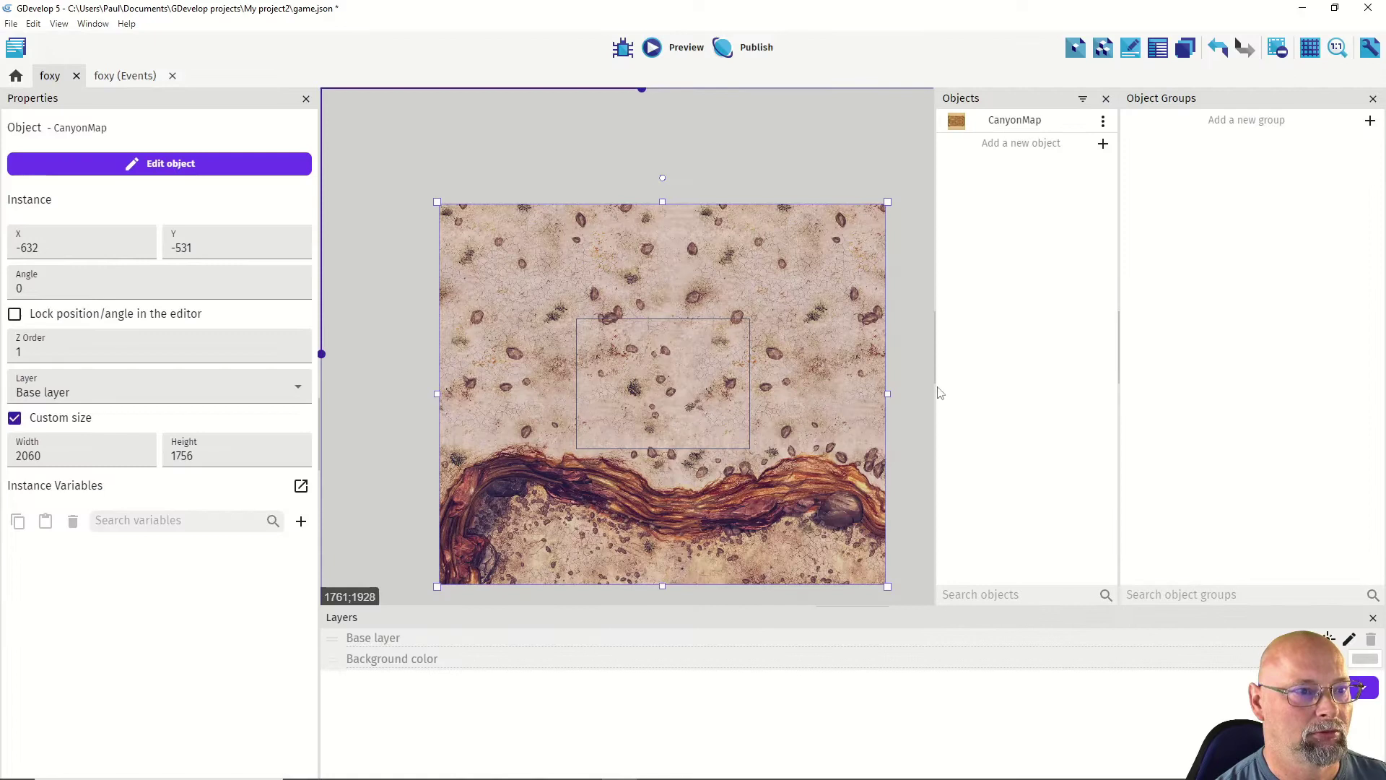
Step: Minimize GDevelop and open the canyon1 image from the ART resources folder in Krita
left_click(1302, 8)
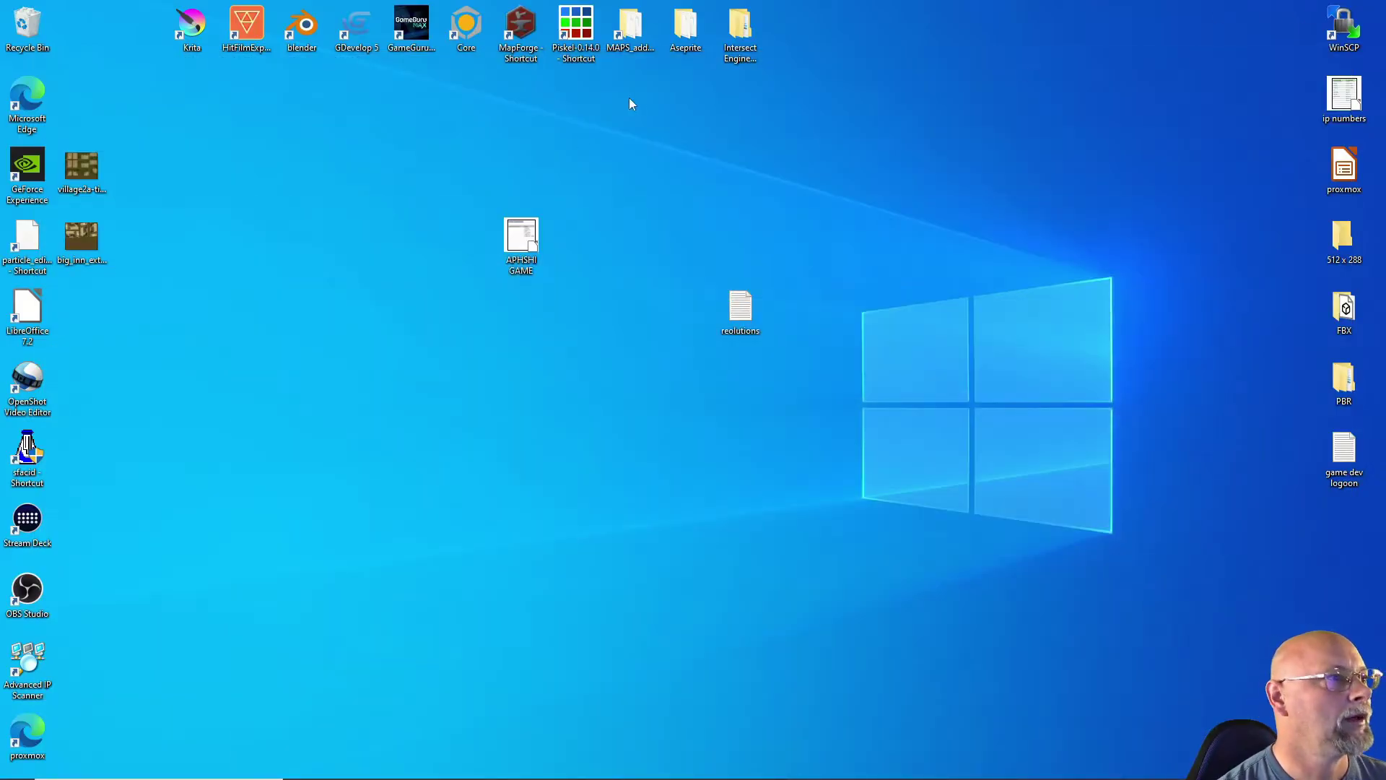
mouse_move(130, 775)
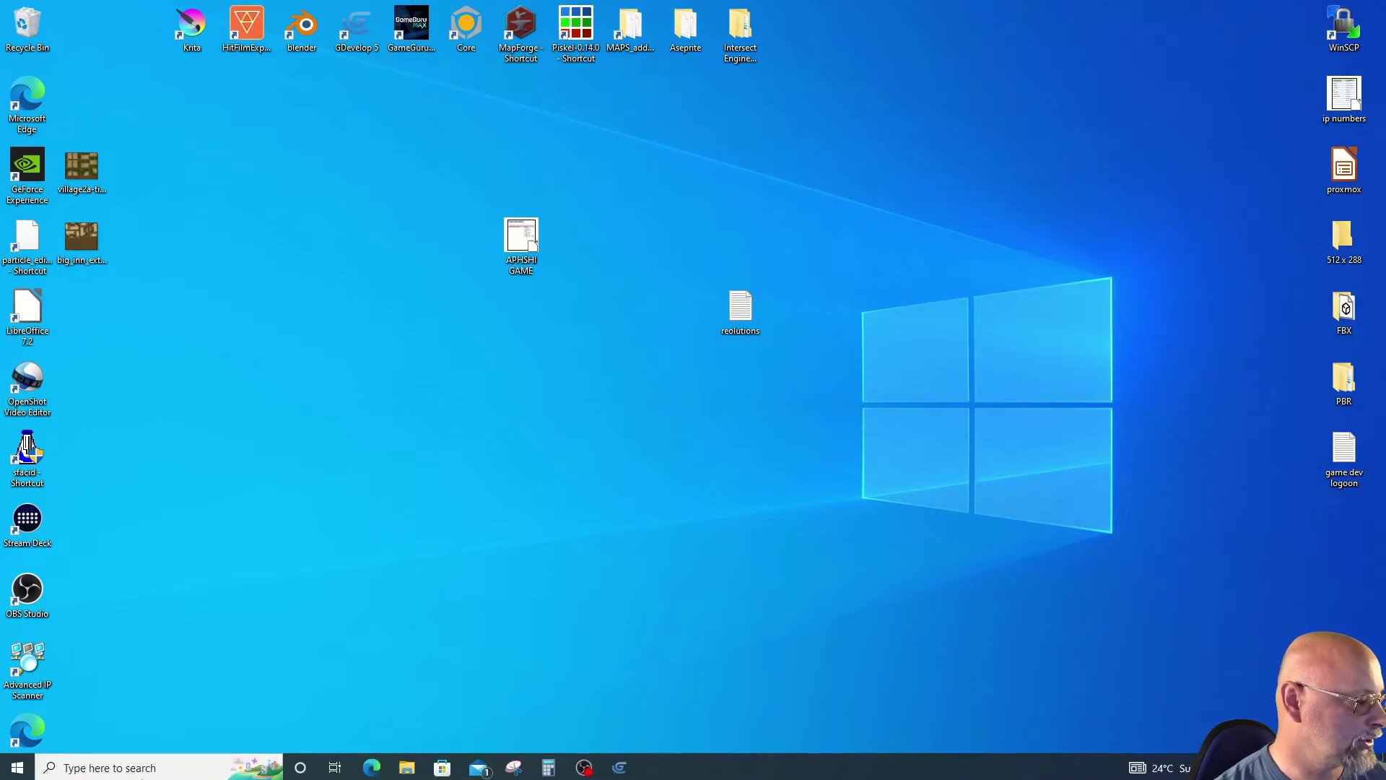
left_click(402, 771)
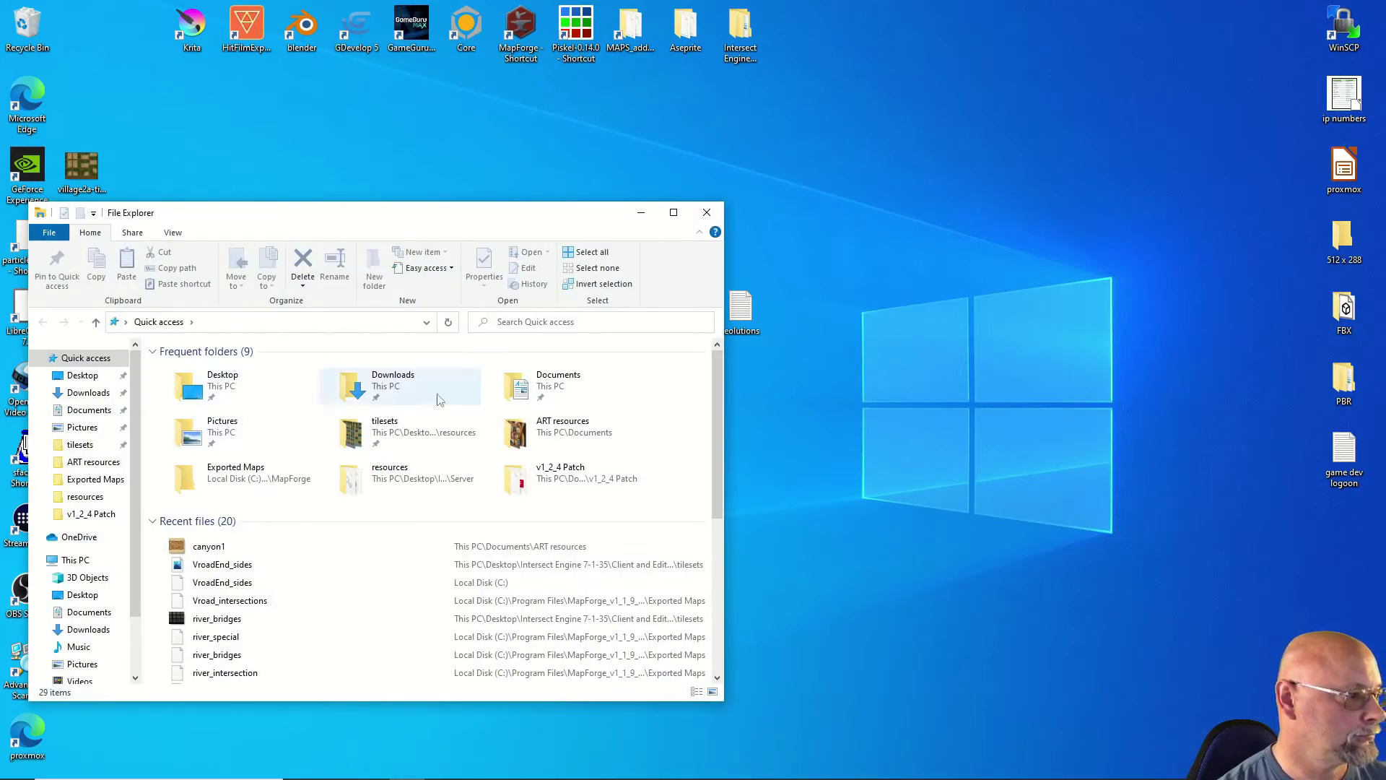
double_click(537, 431)
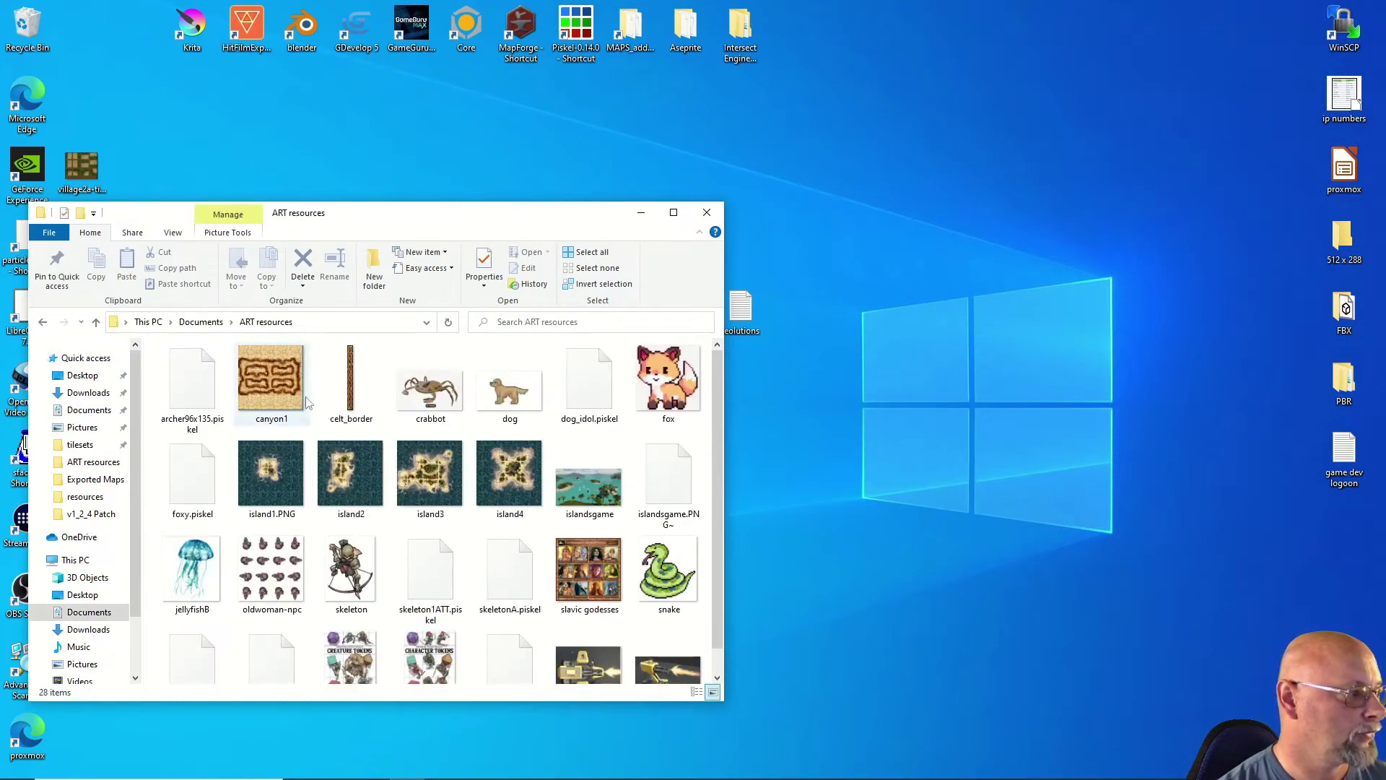
left_click(268, 390)
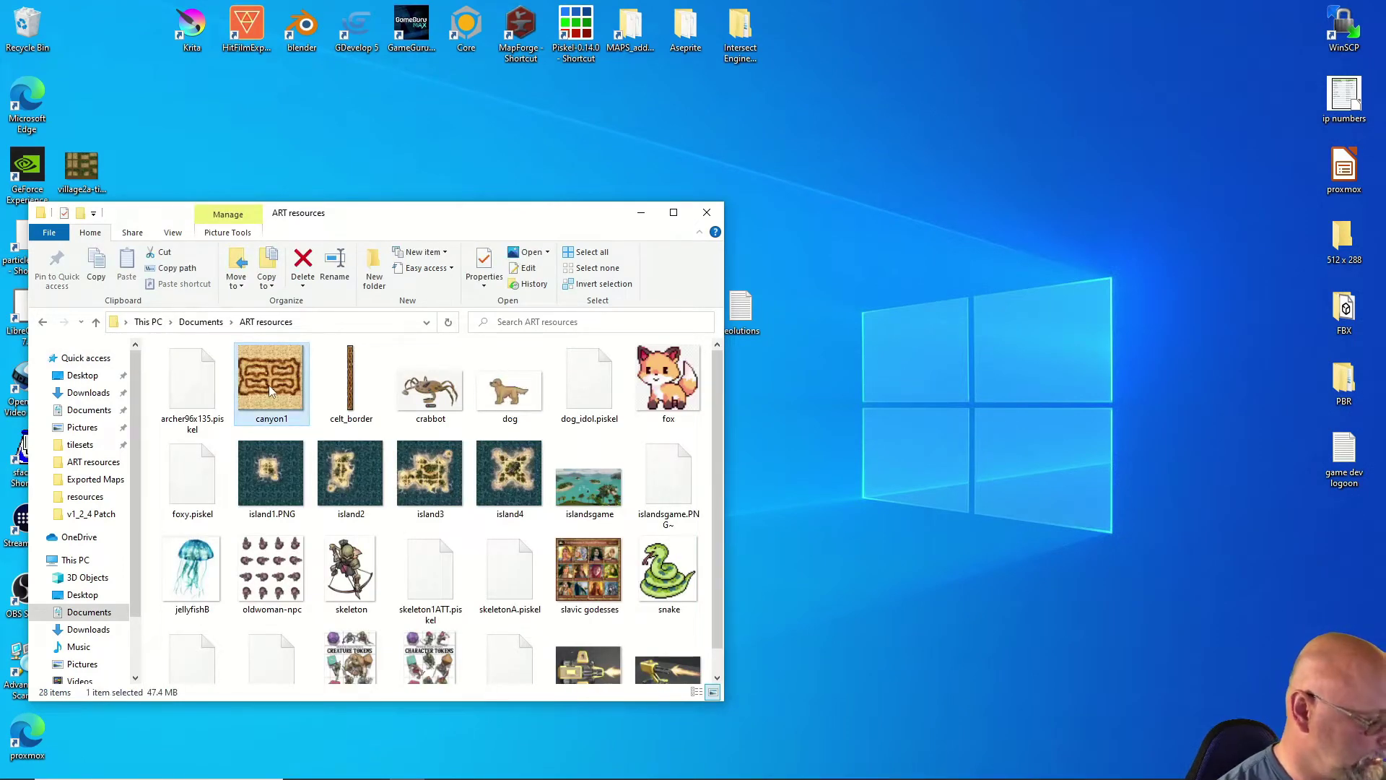
right_click(268, 384)
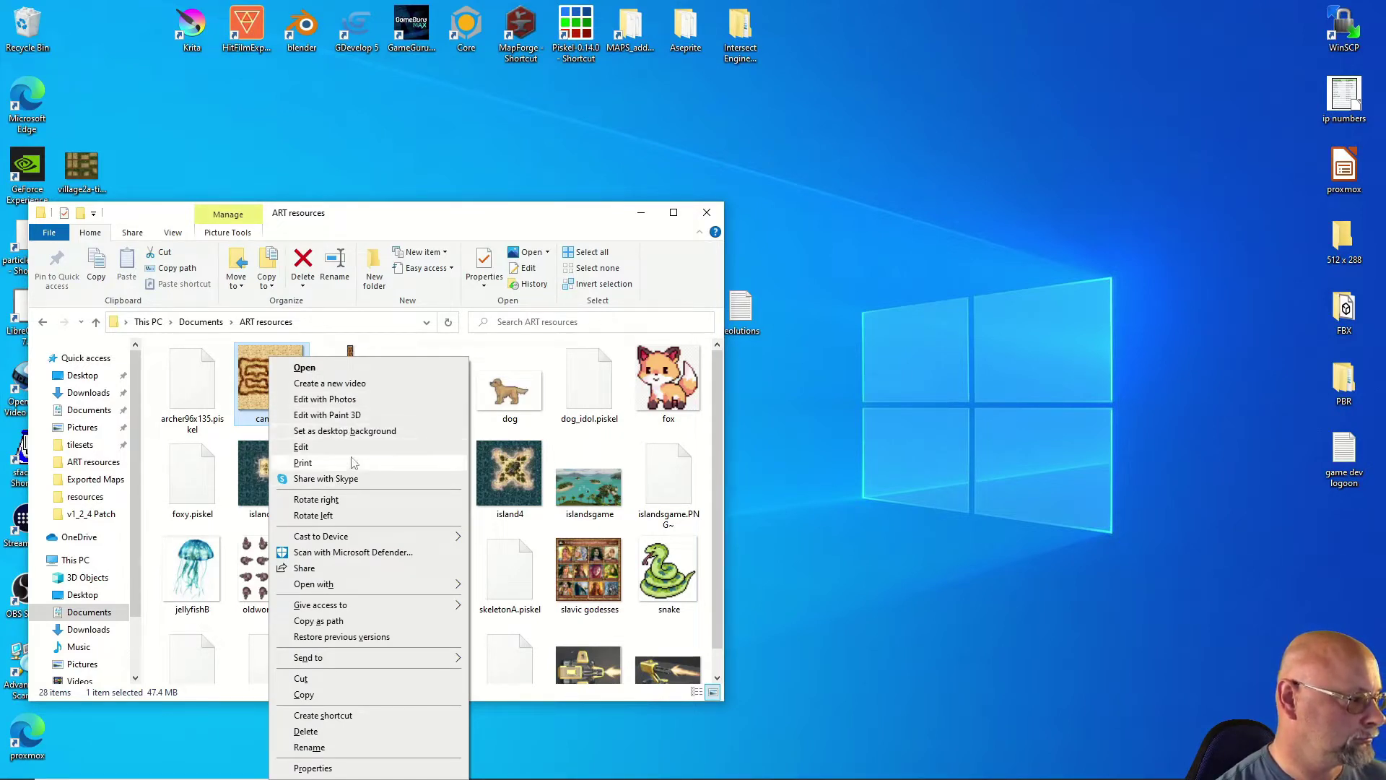
mouse_move(342, 585)
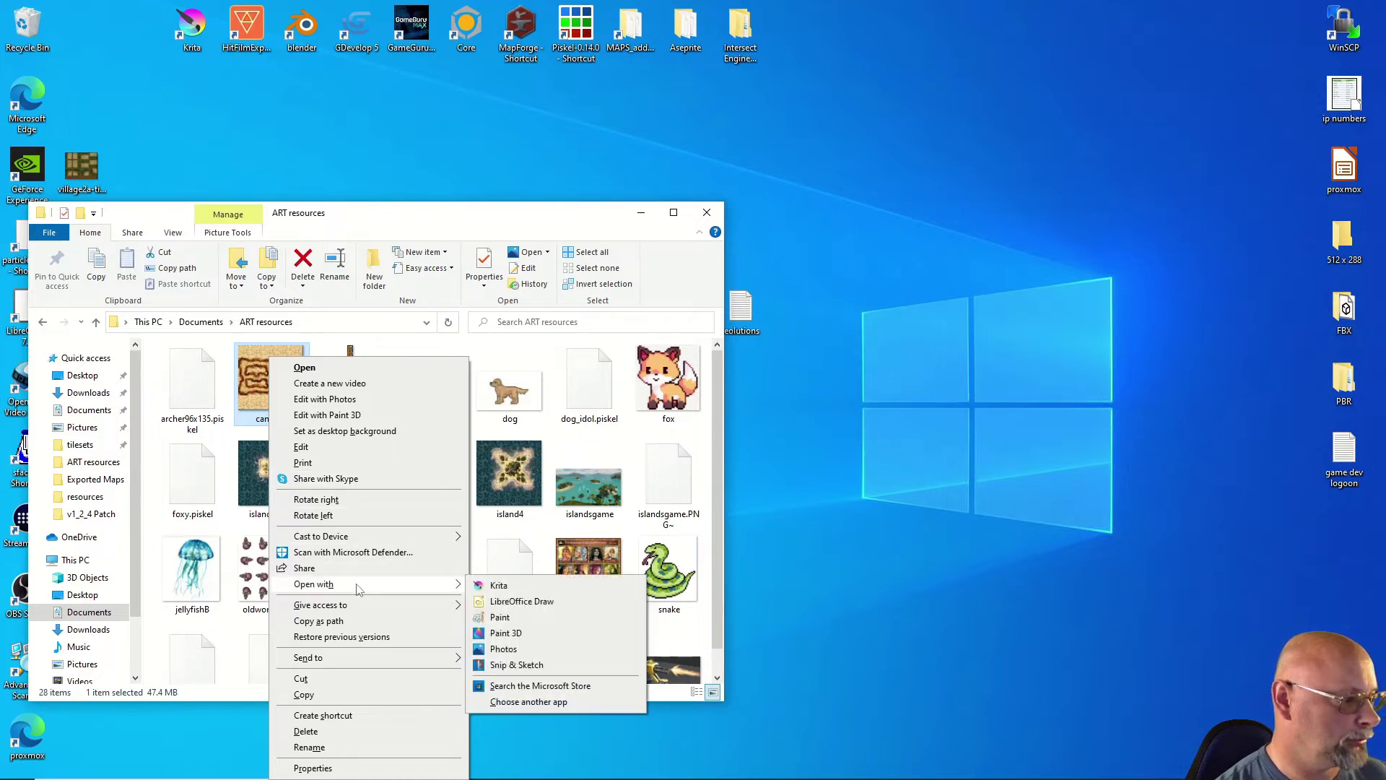
left_click(489, 585)
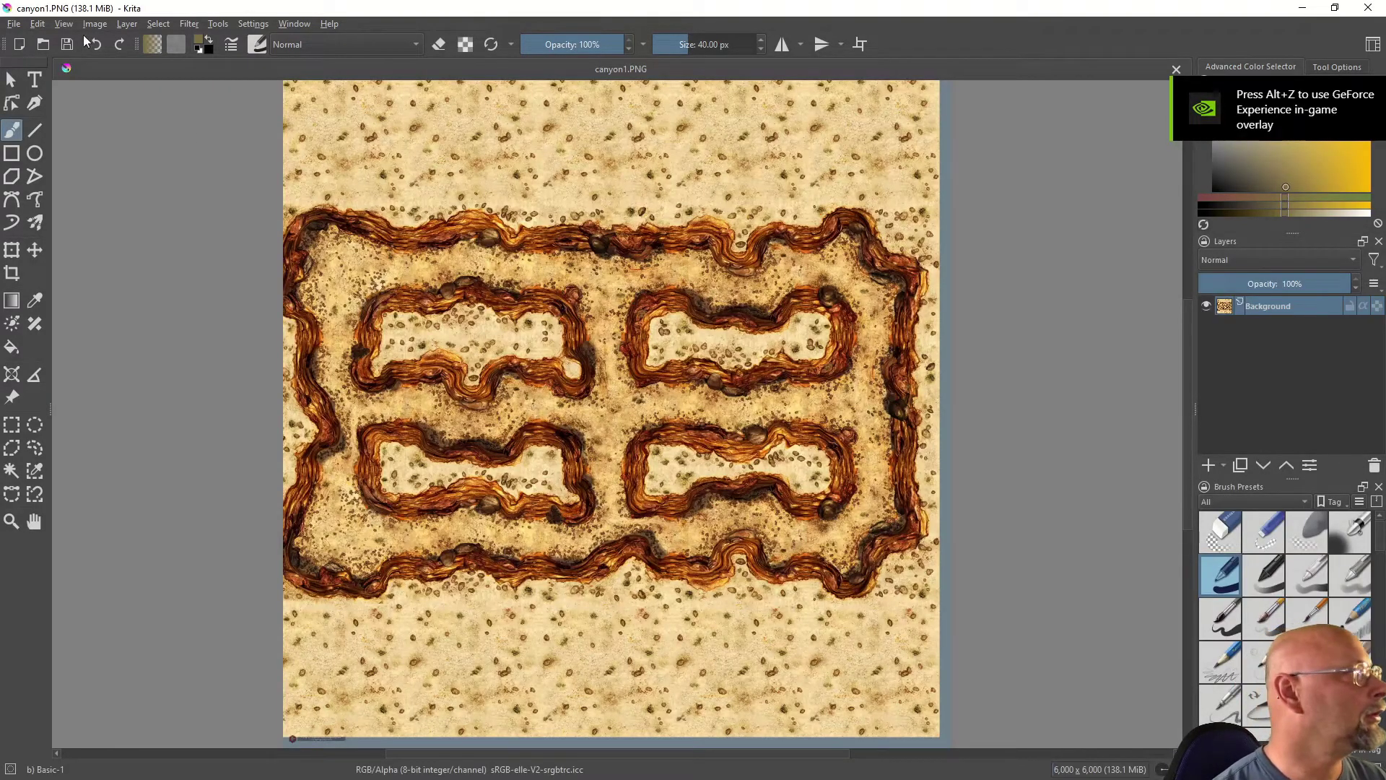
Step: Try resizing the canyon1 canvas to 1024 by 1024 px with constrained proportions, and undo the canvas resize
left_click(94, 24)
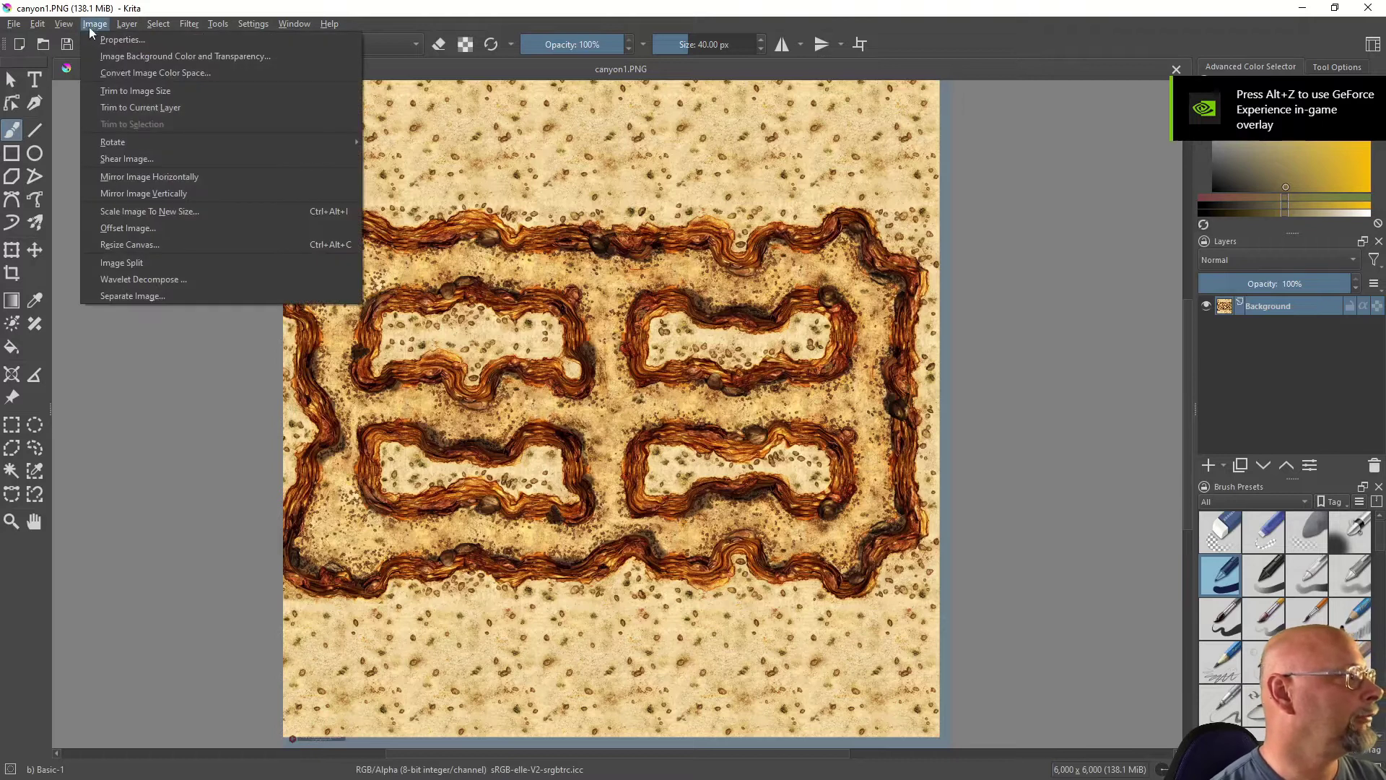
left_click(133, 244)
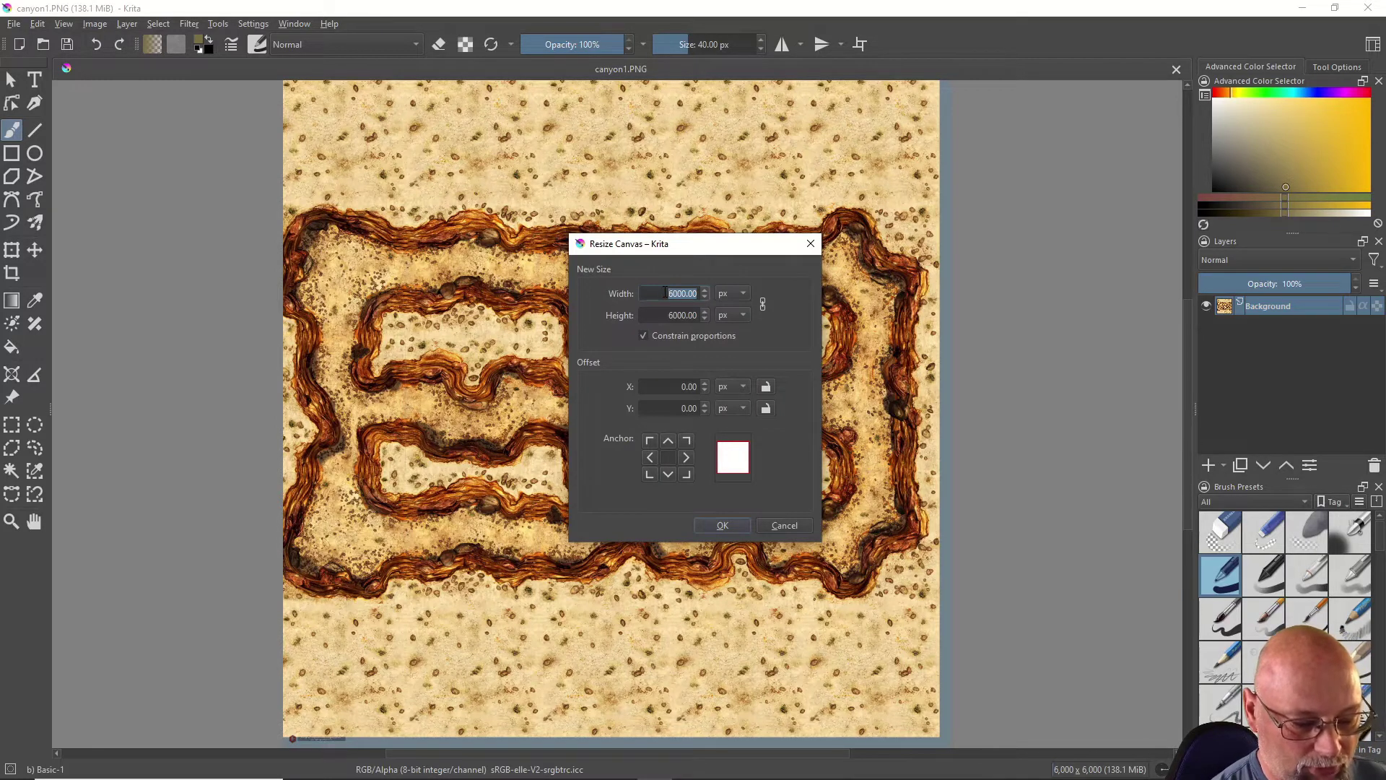
type("1024")
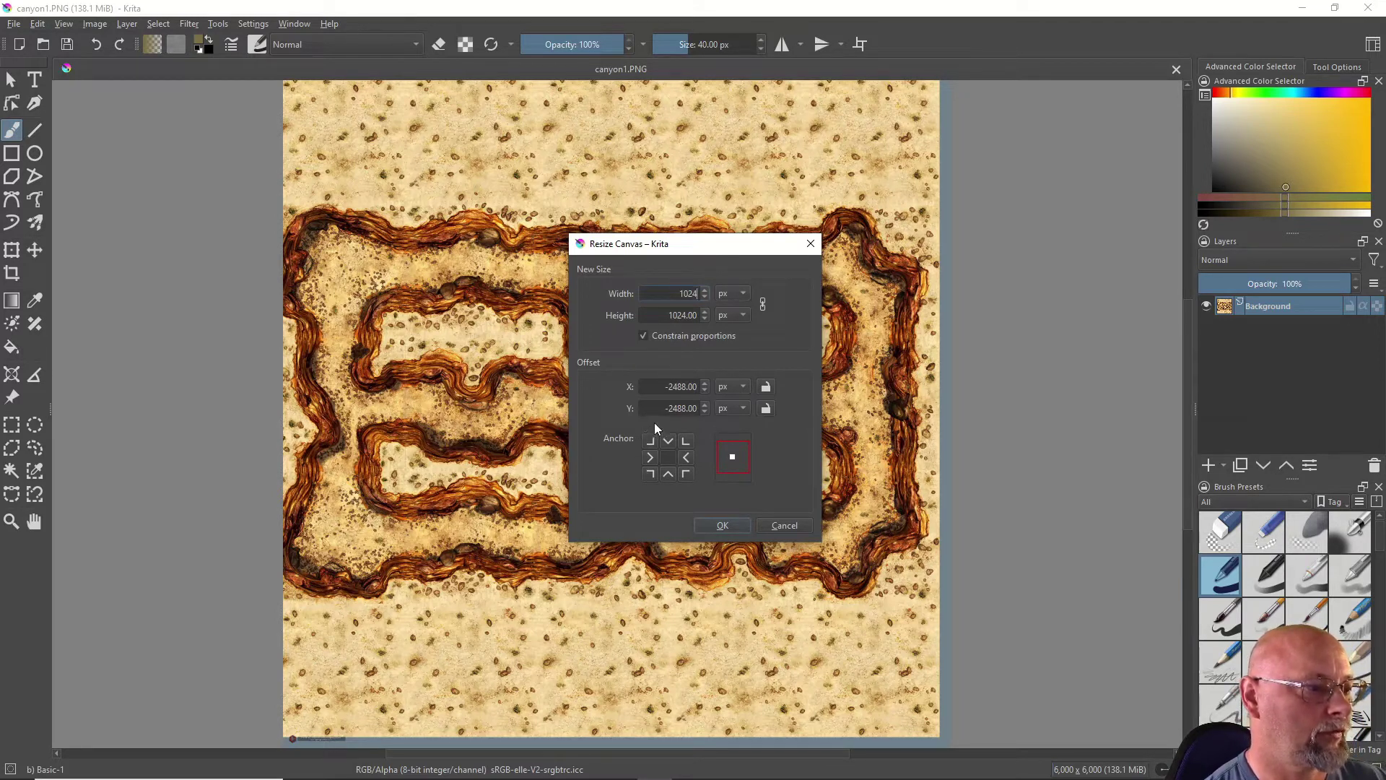
left_click(722, 526)
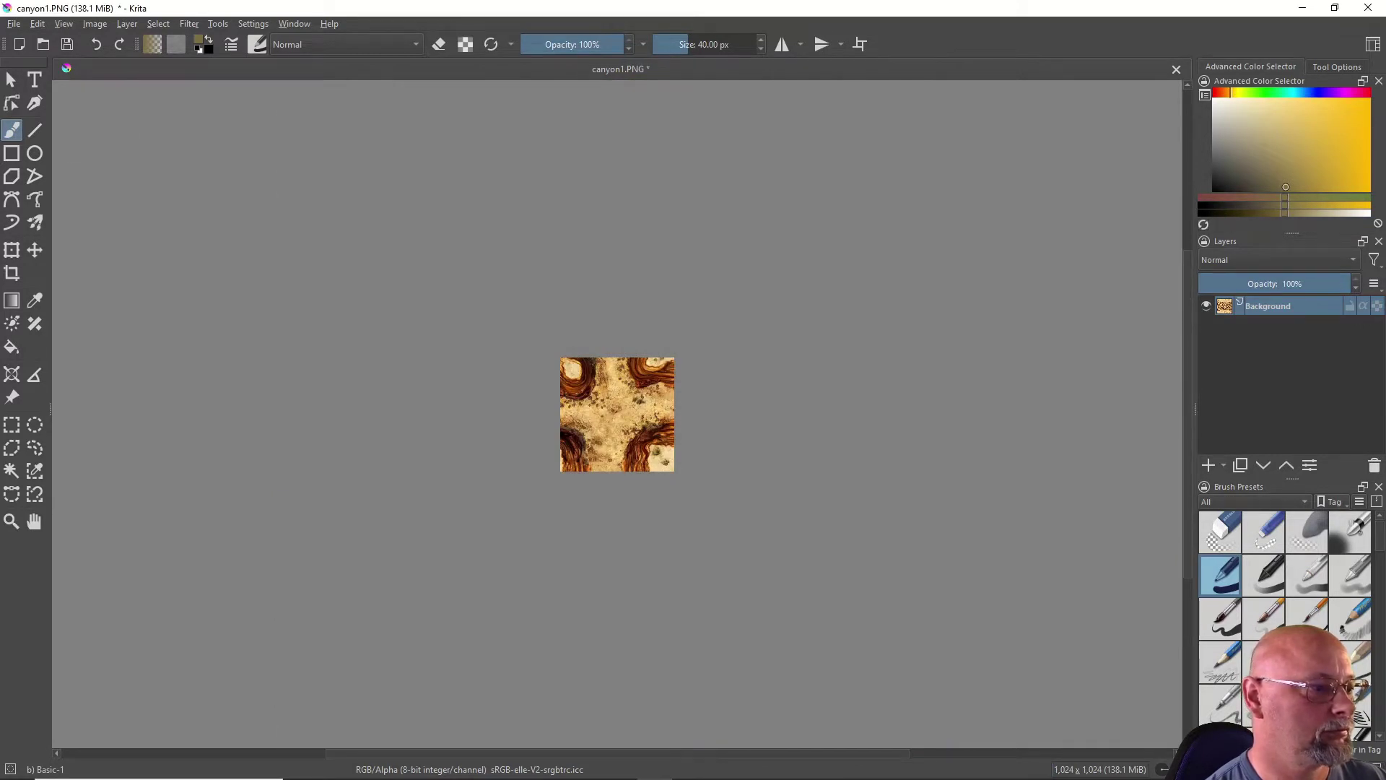
left_click(38, 24)
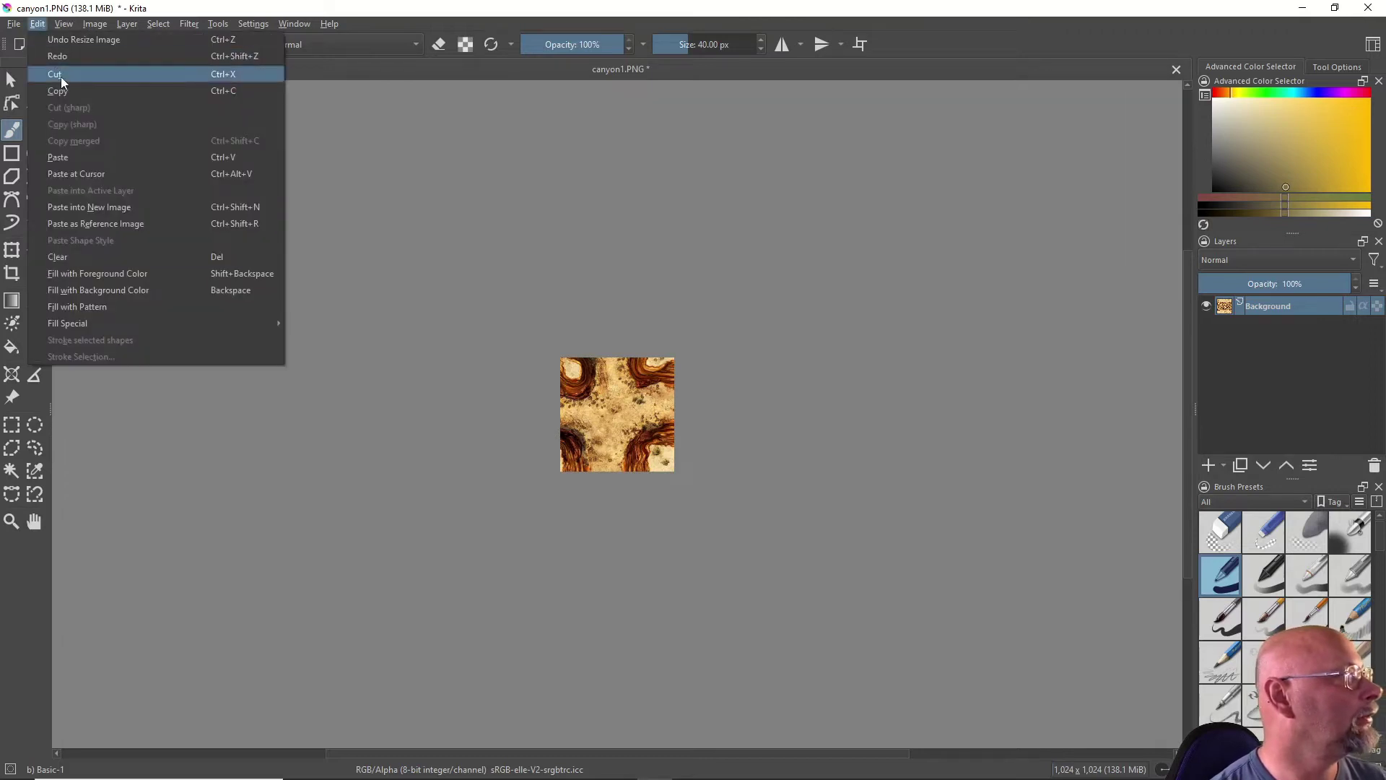
left_click(75, 40)
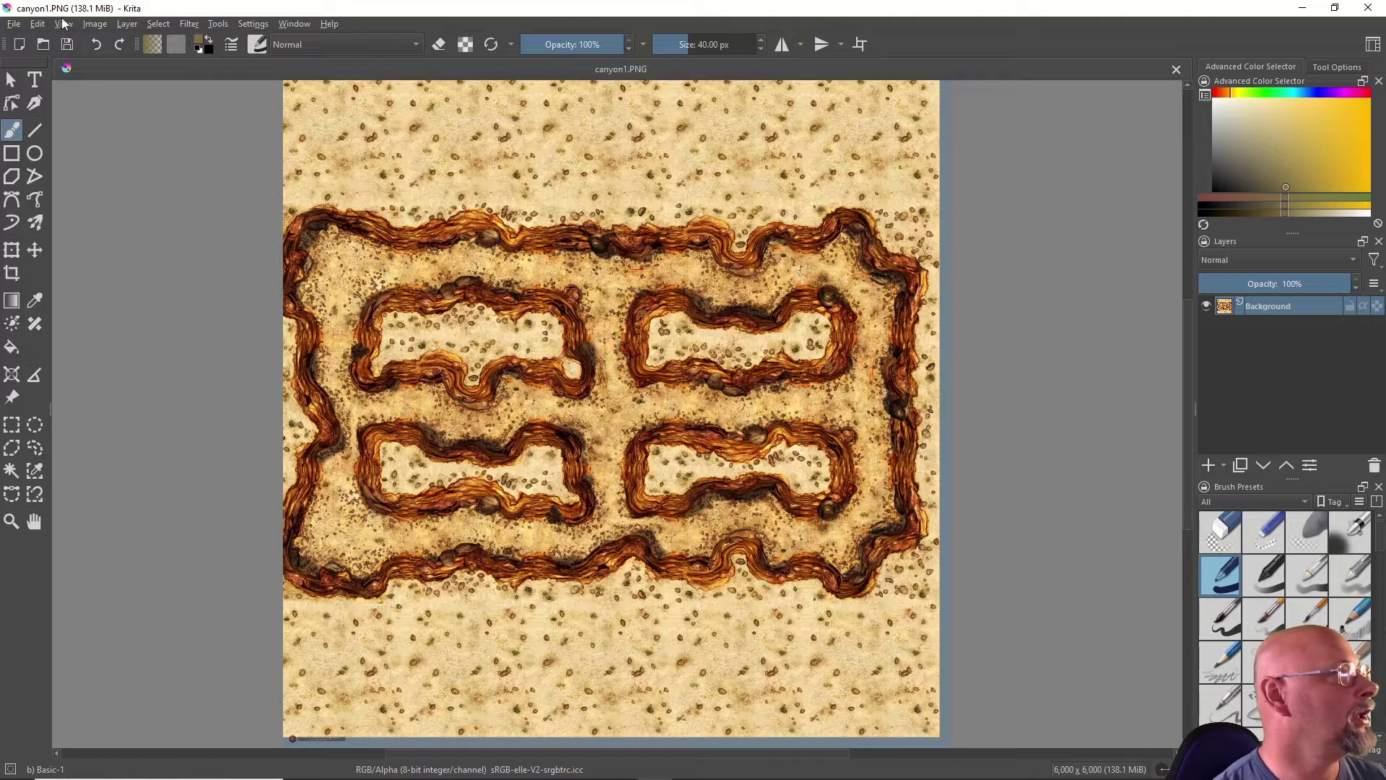
Step: Scale the whole canyon1 image to 1024 by 1024 px with constrained proportions
left_click(93, 26)
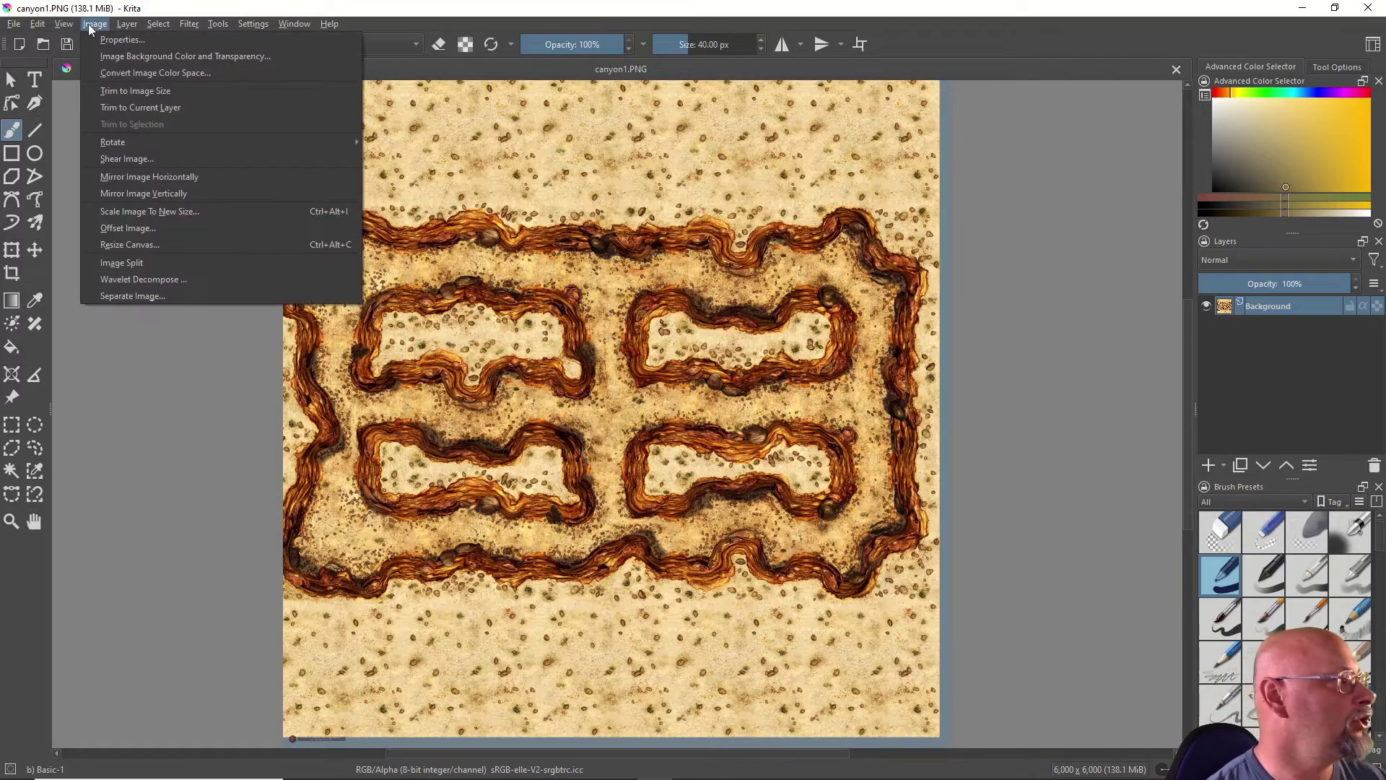
left_click(164, 210)
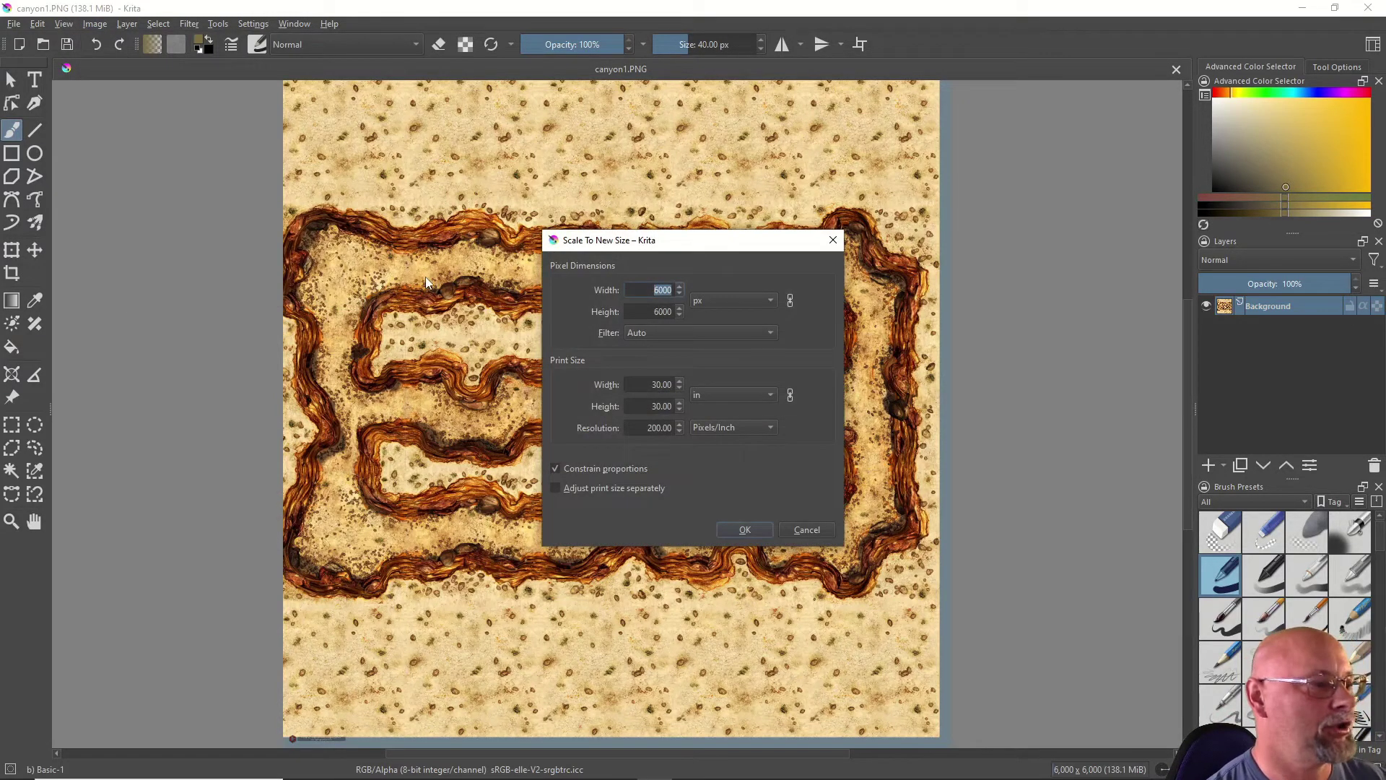
type("1024")
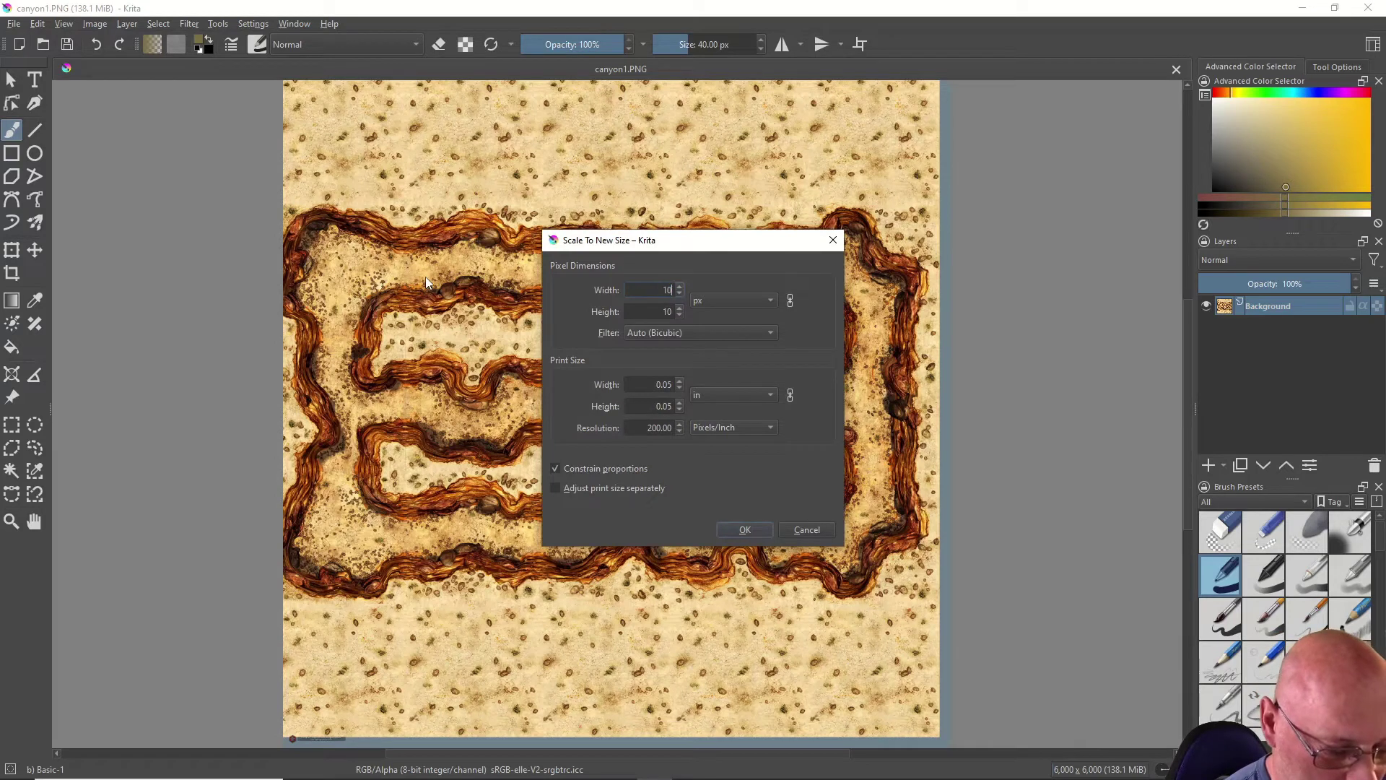
left_click(742, 530)
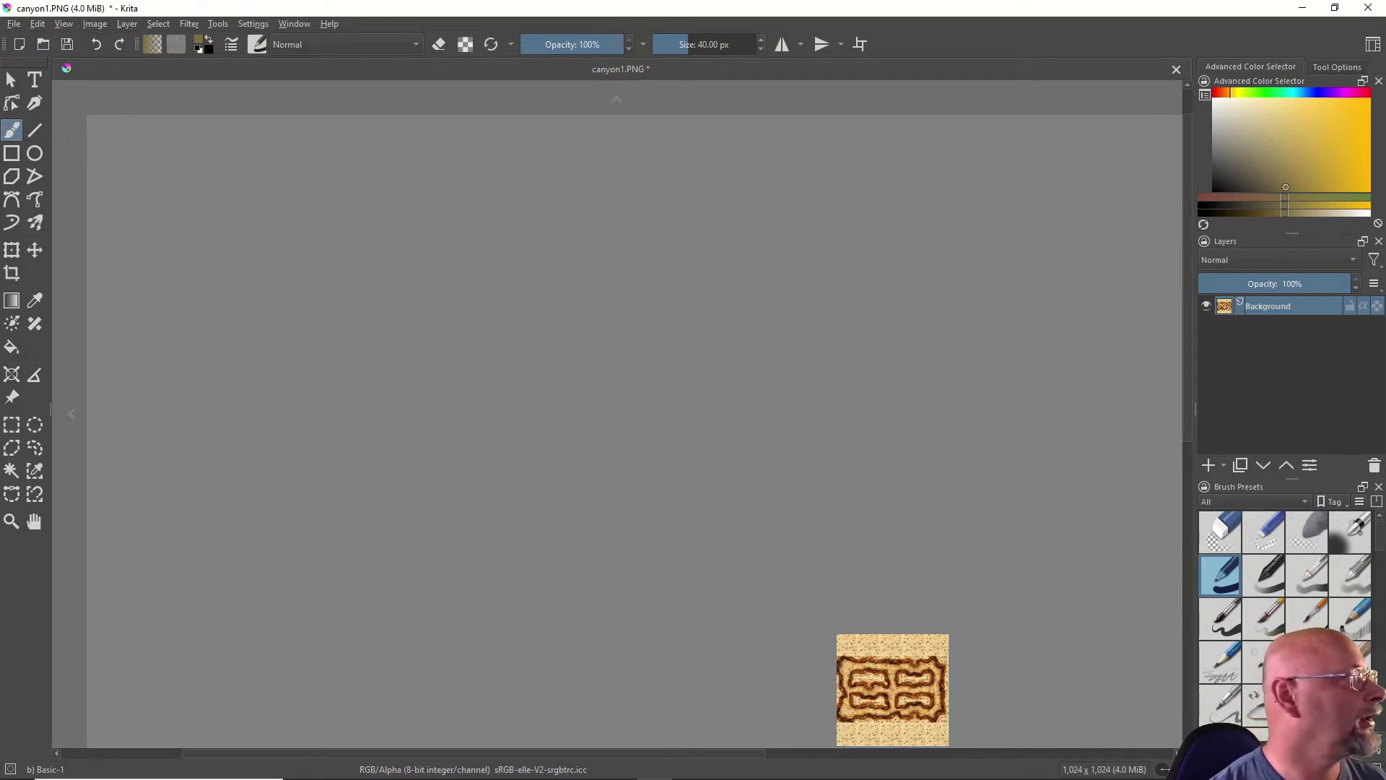
Step: Save the scaled image over canyon1.PNG with the default PNG options, and close Krita
left_click(16, 24)
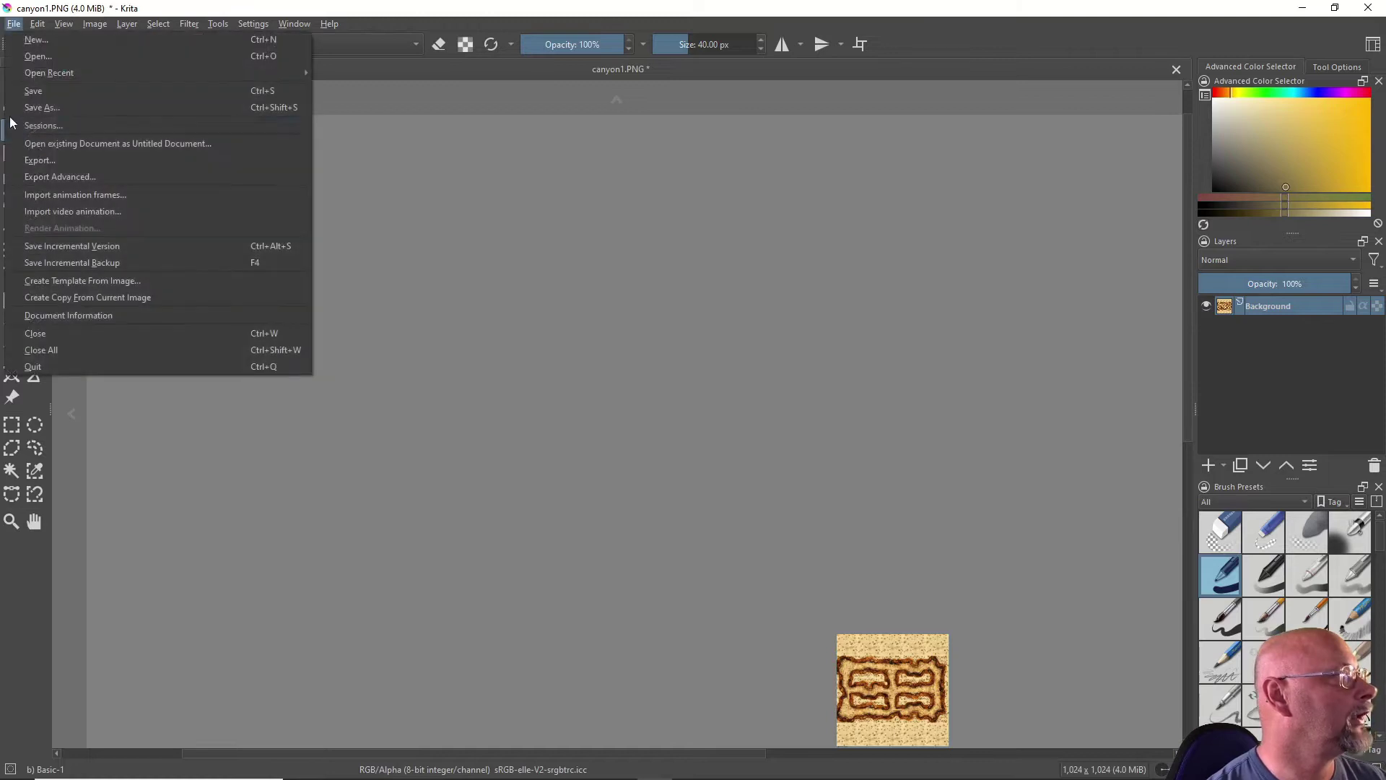
left_click(33, 92)
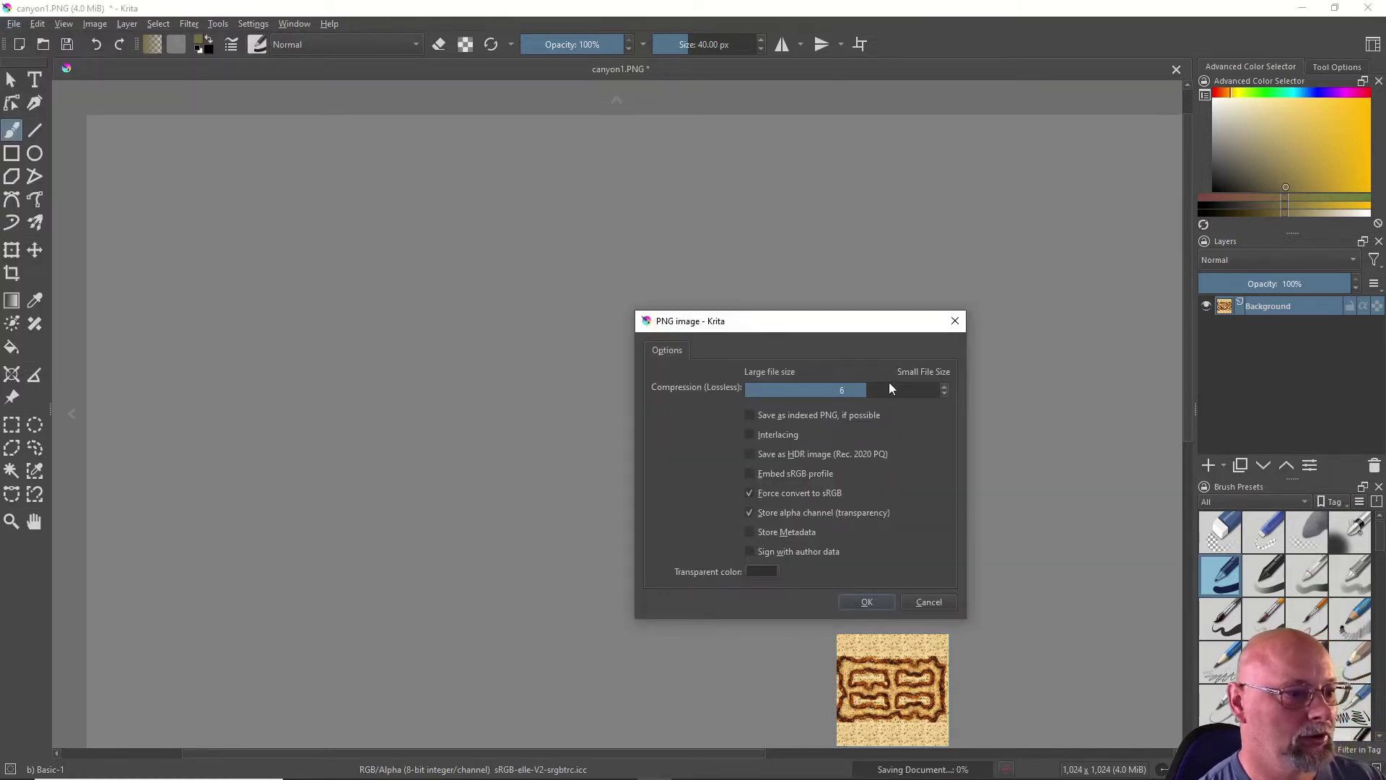
left_click(868, 600)
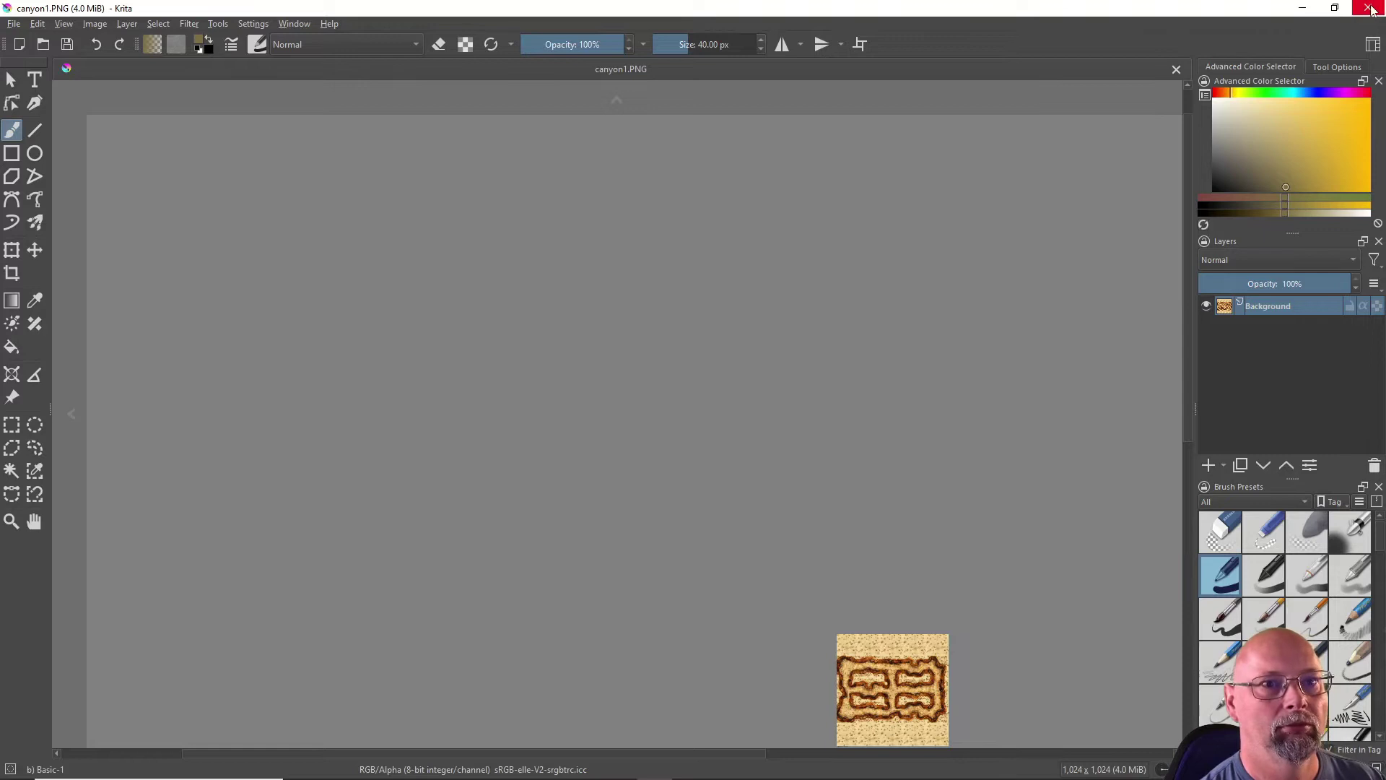
left_click_drag(1102, 16, 967, 19)
left_click(1237, 18)
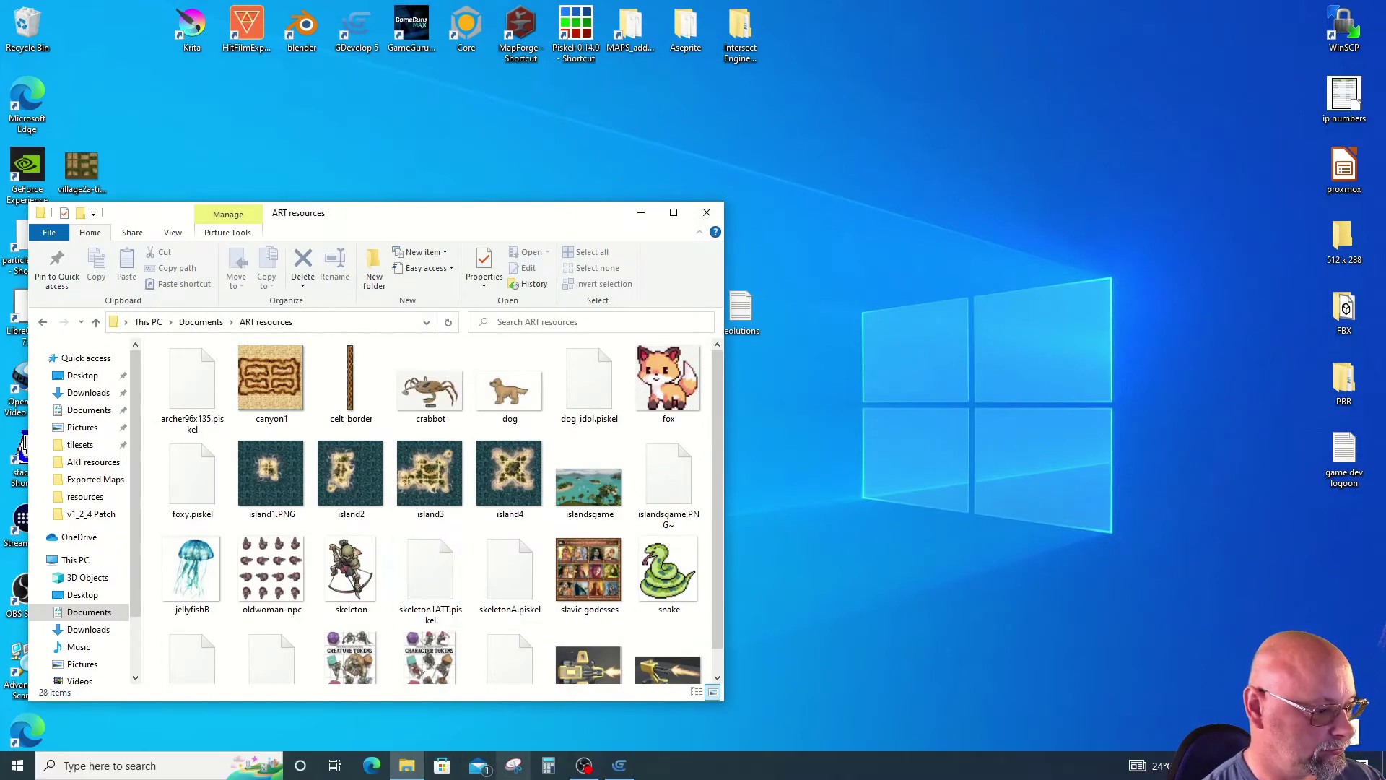
Step: Check the pixel dimensions of the canyon1 file in its properties, and close the properties
right_click(277, 374)
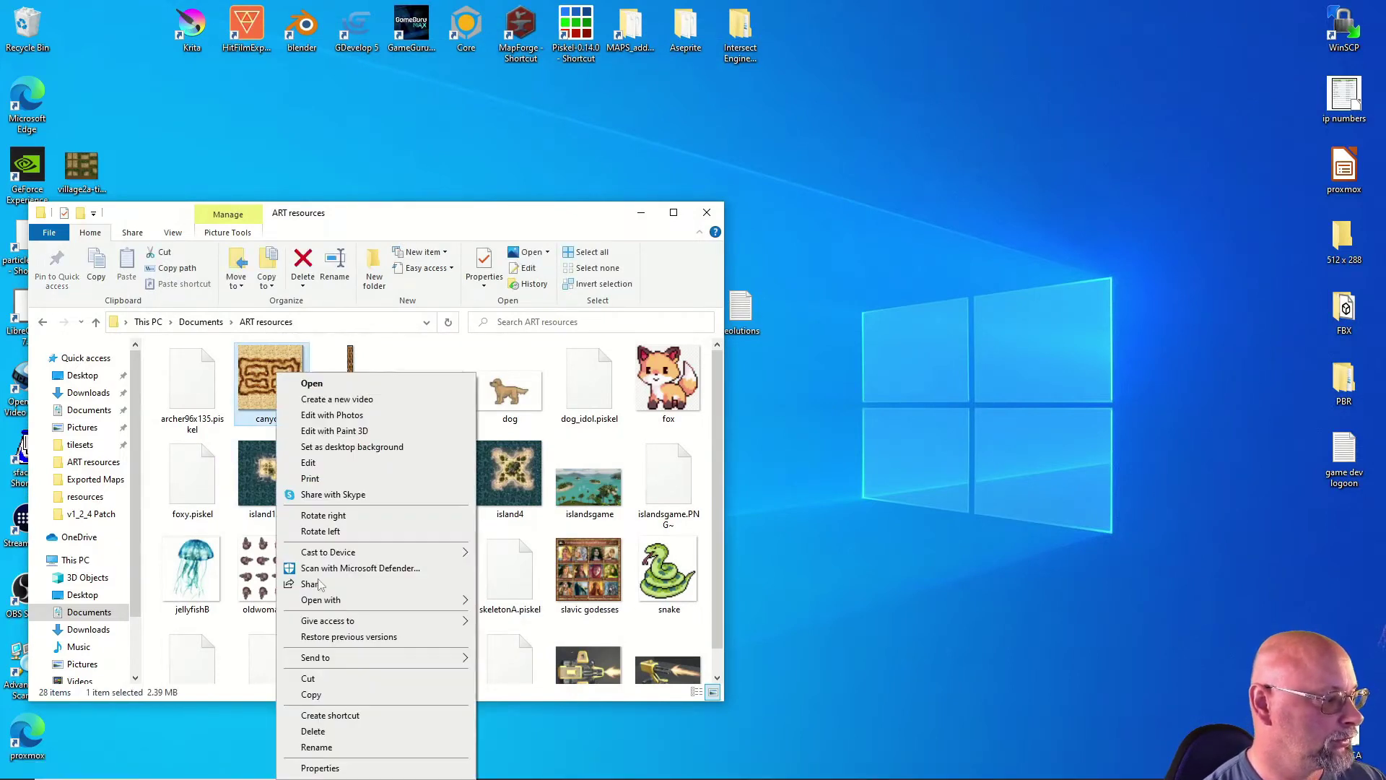
left_click(318, 768)
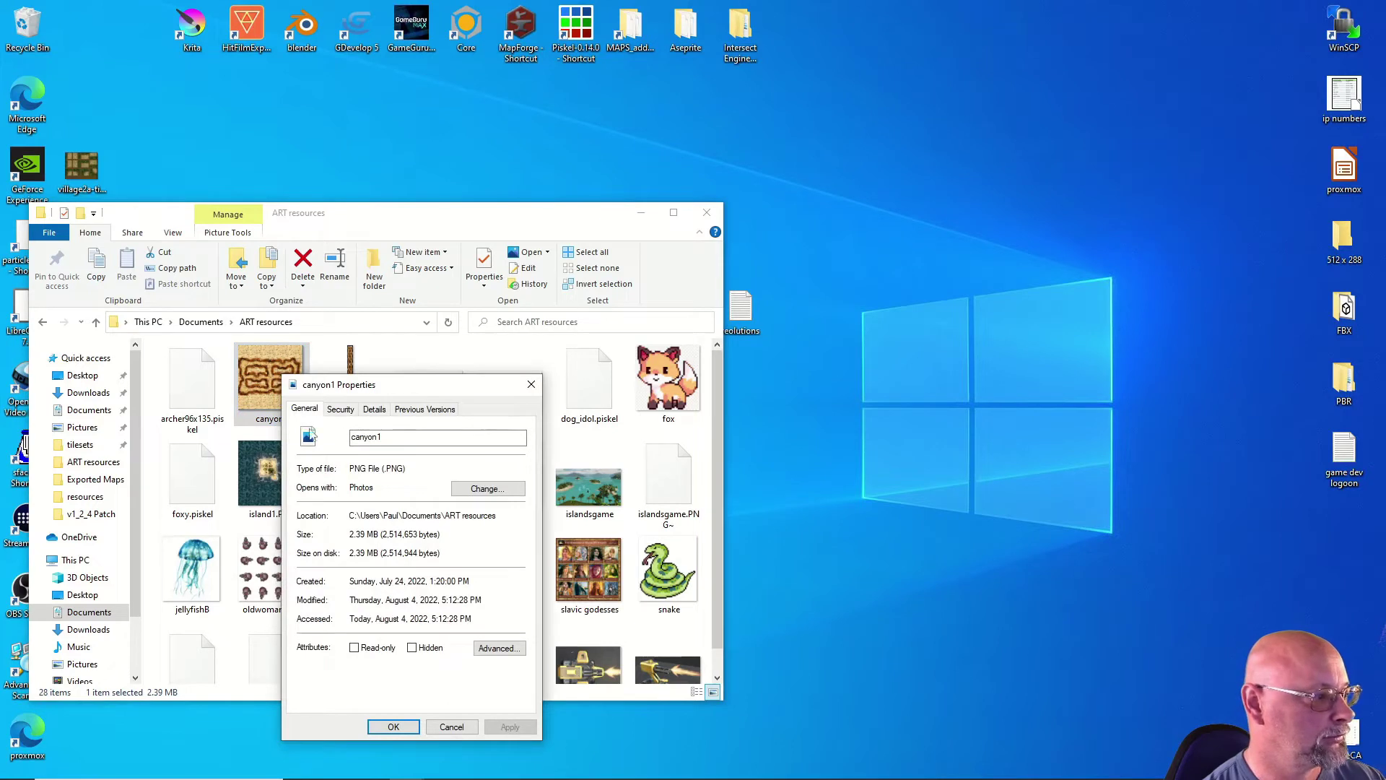
left_click(374, 409)
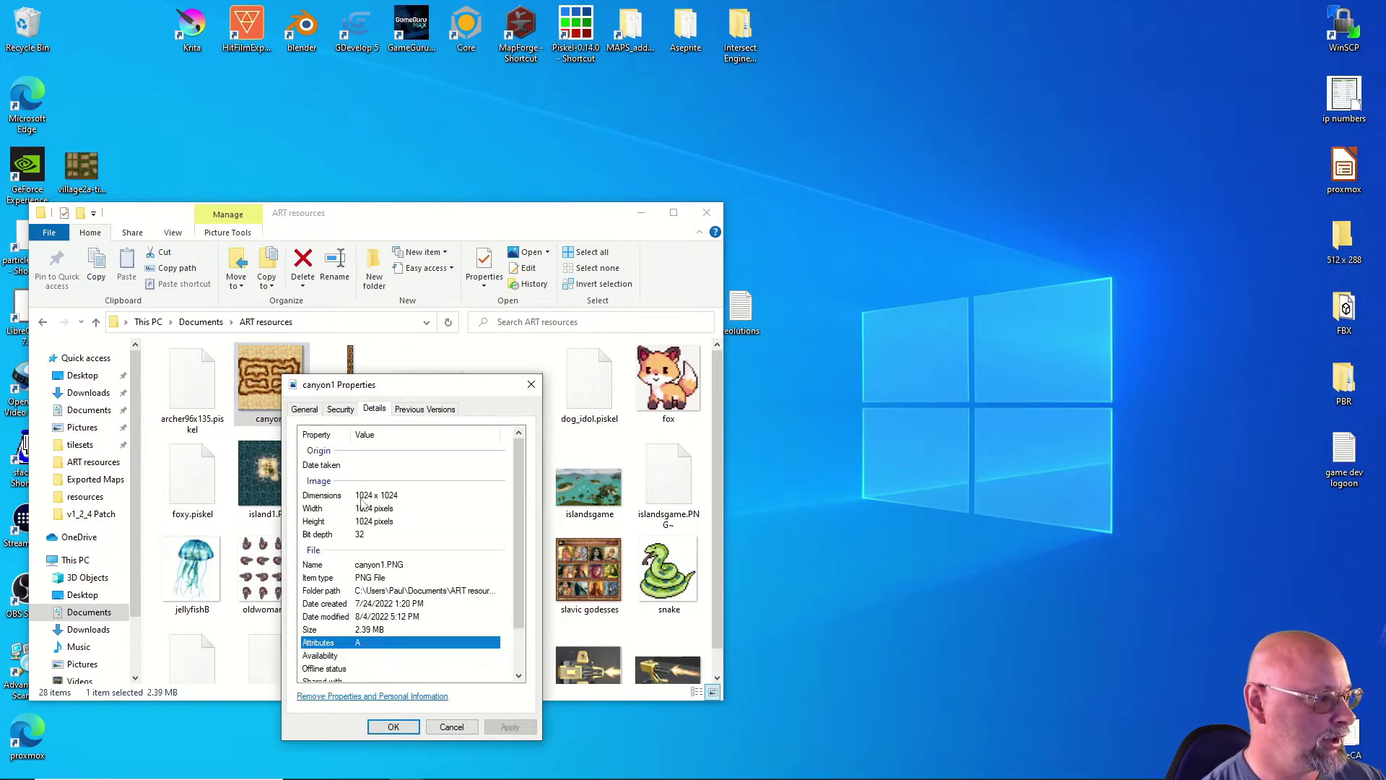
left_click(394, 726)
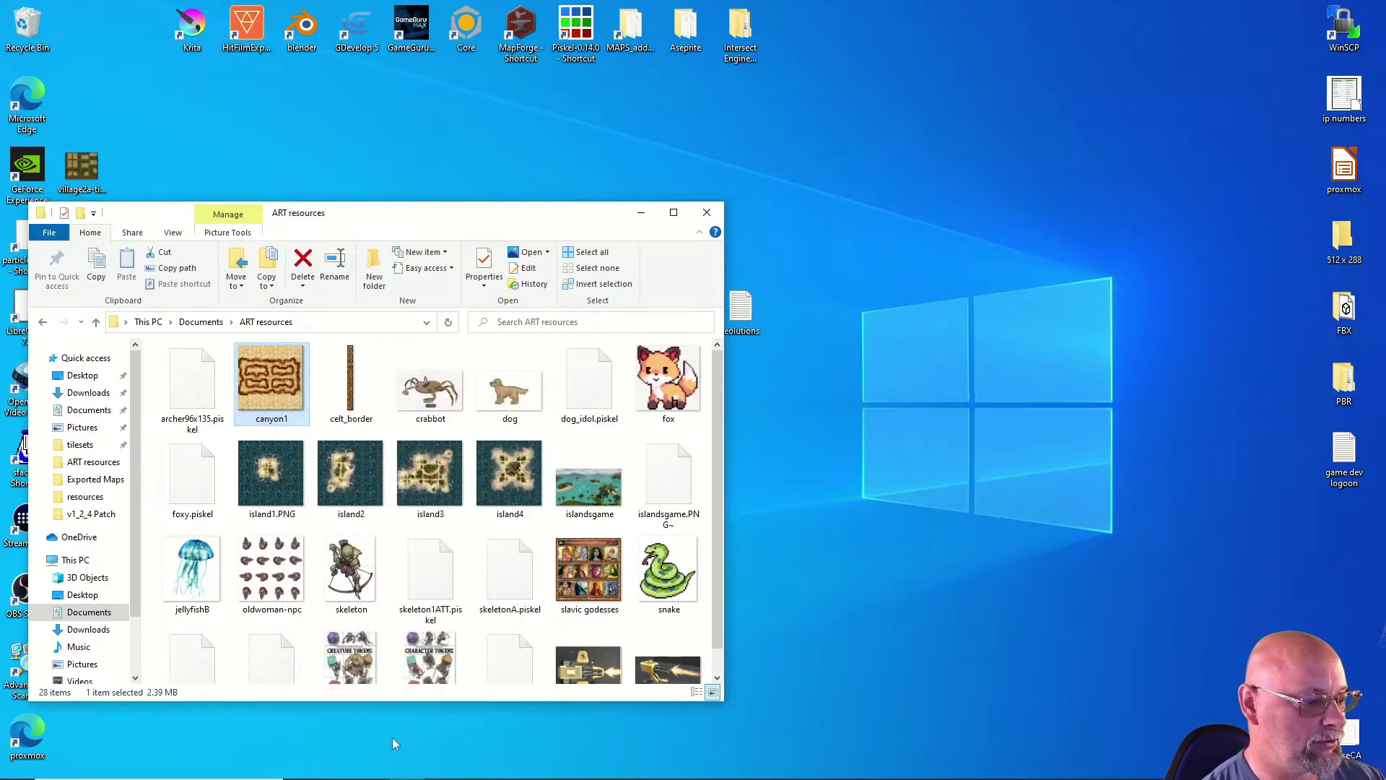
Step: Switch back to GDevelop and delete the CanyonMap instance from the foxy scene
mouse_move(442, 776)
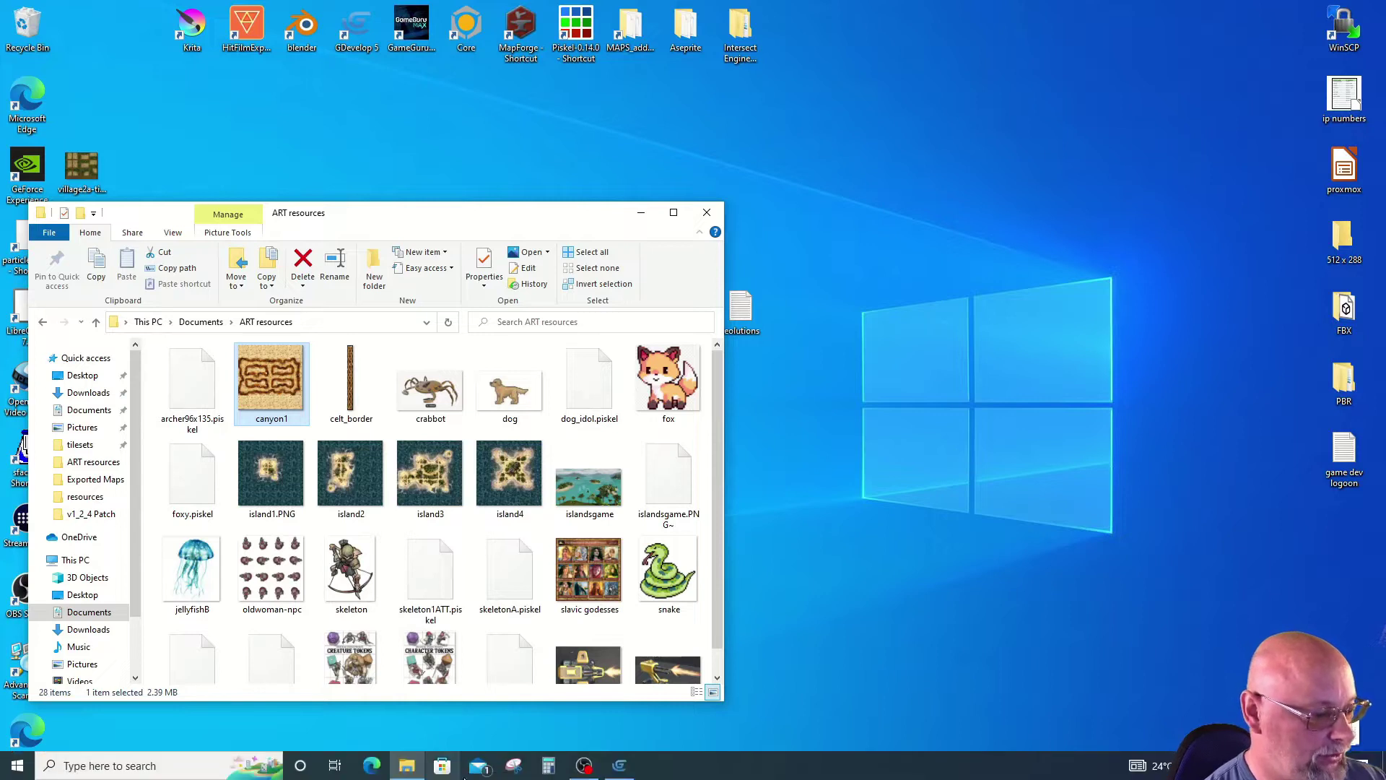
left_click(619, 768)
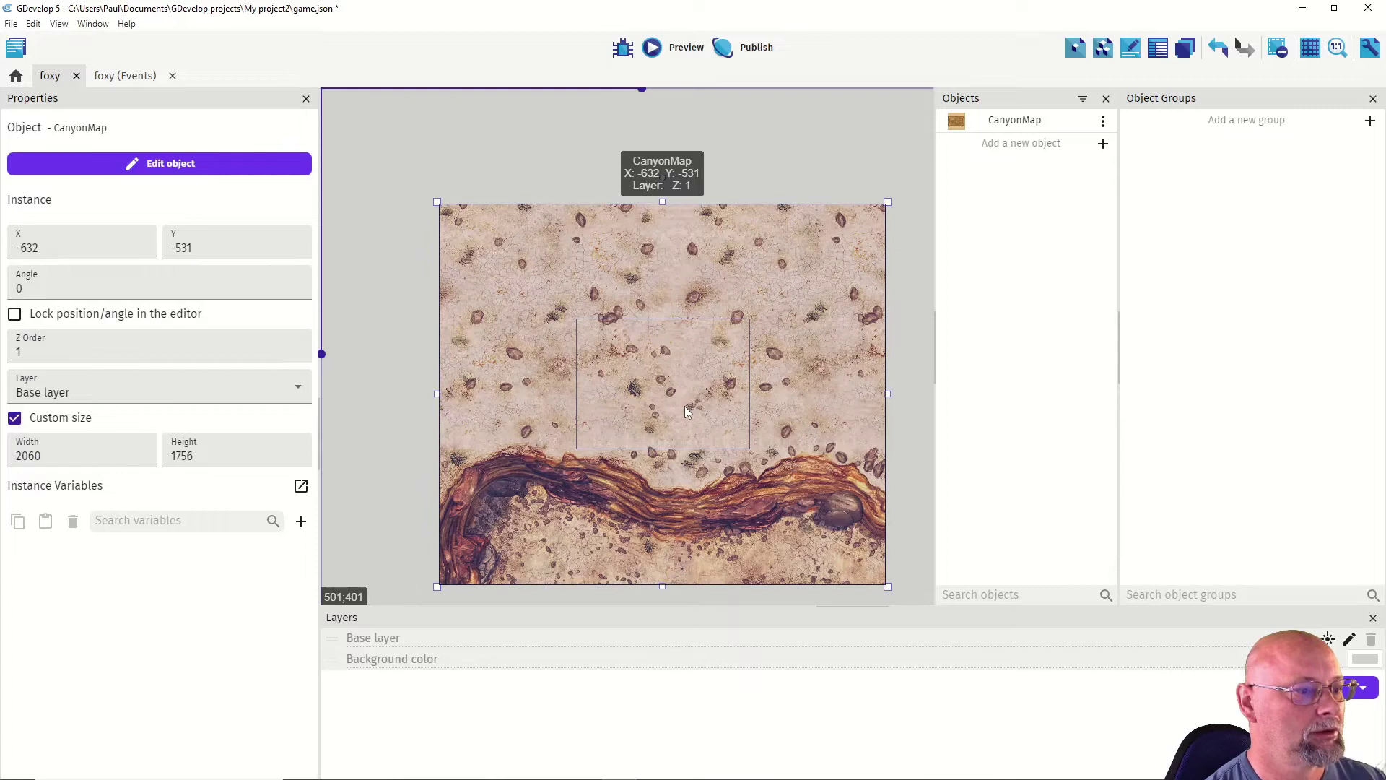
right_click(704, 349)
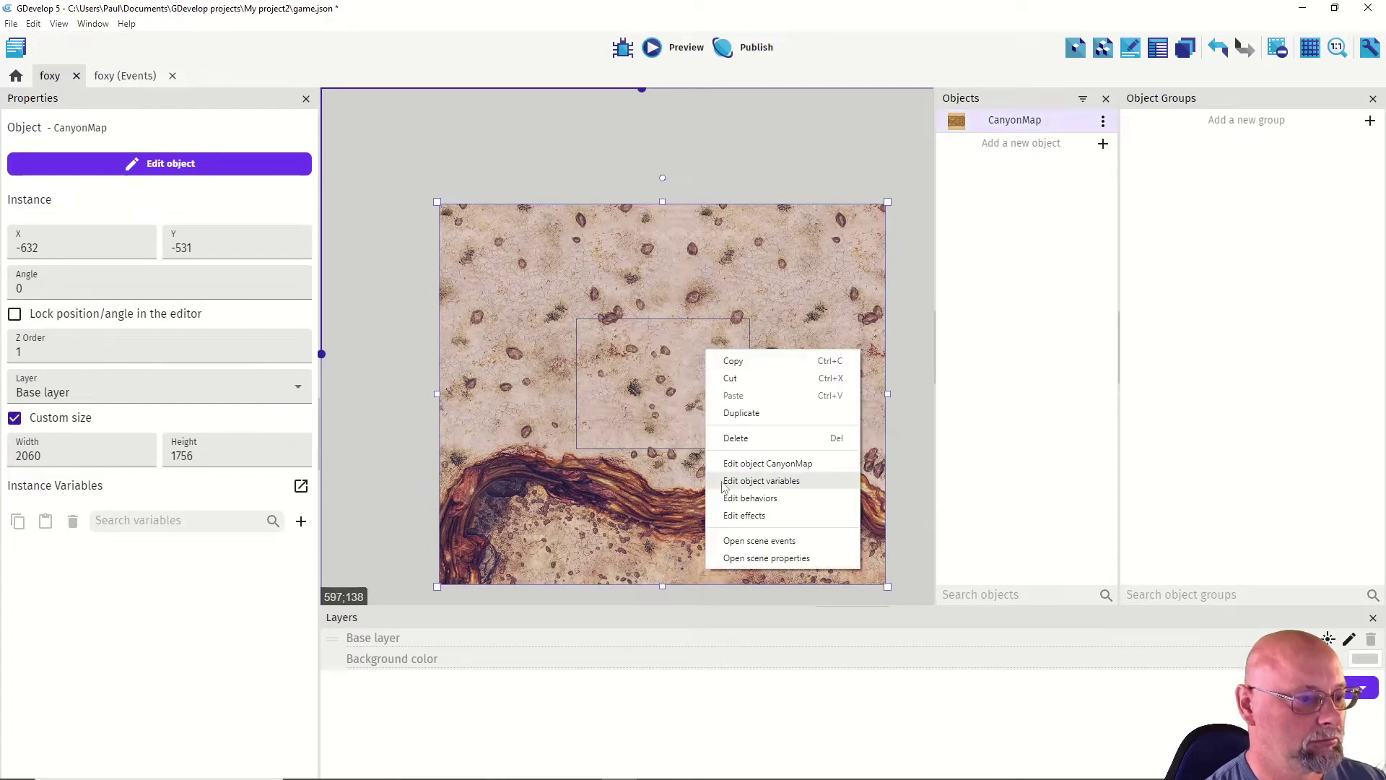
left_click(748, 438)
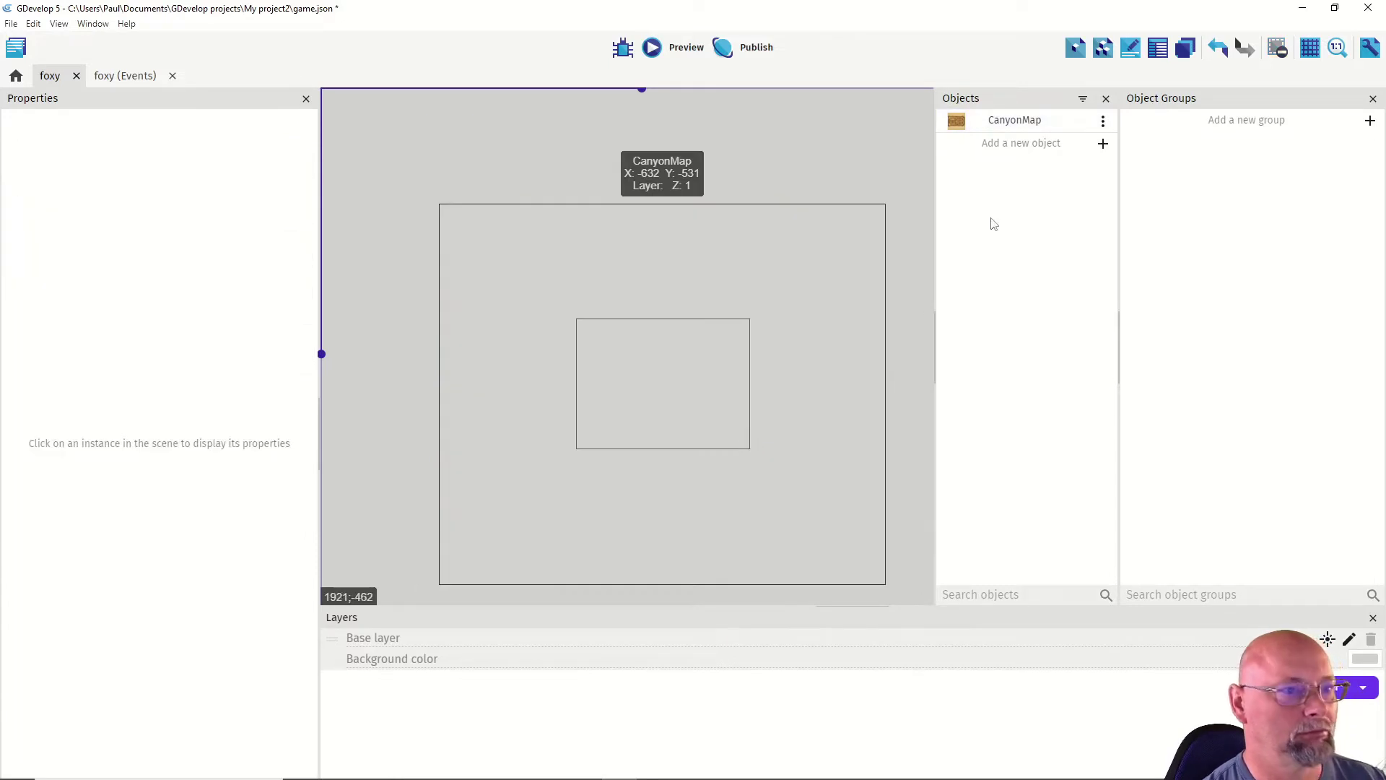
Step: Remove the CanyonMap object from the project scene, including all its references in groups and events
left_click(1103, 121)
left_click(1153, 353)
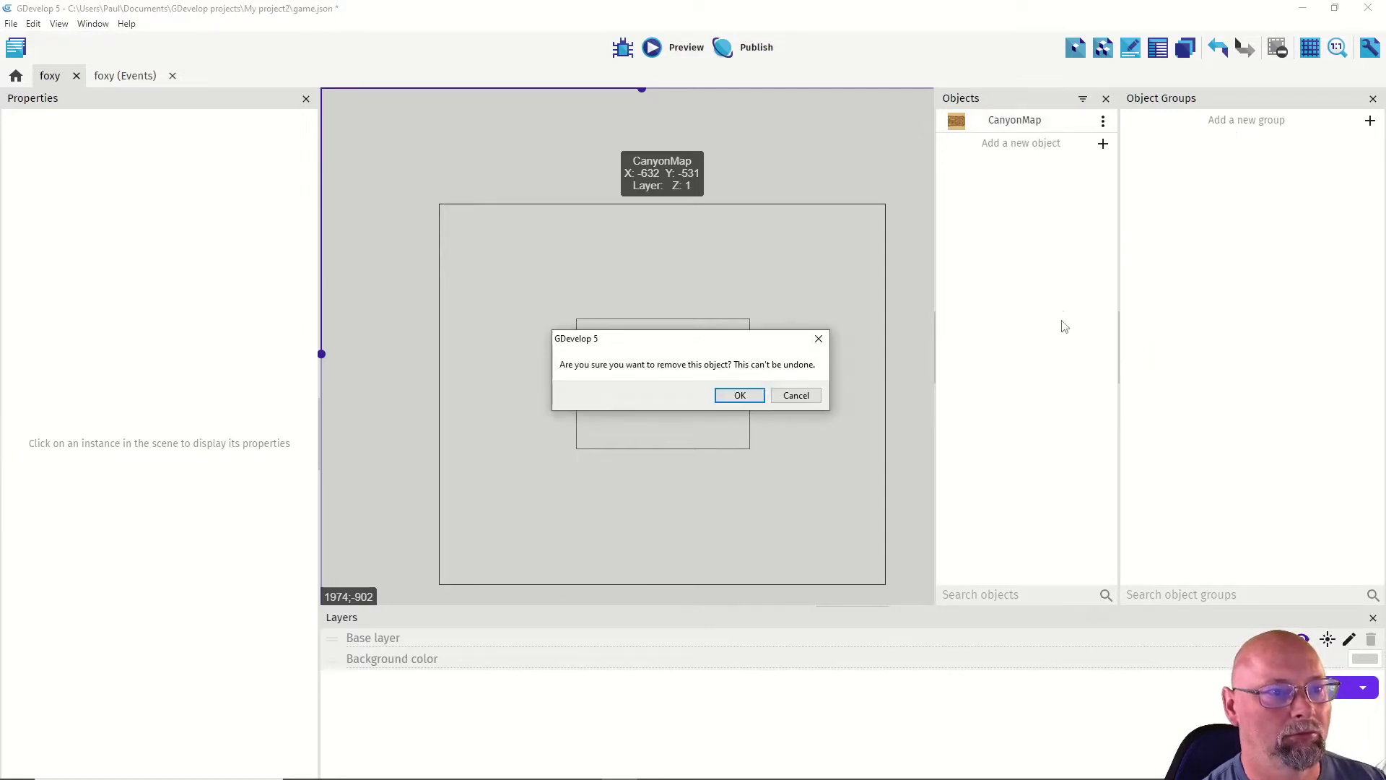
left_click(754, 395)
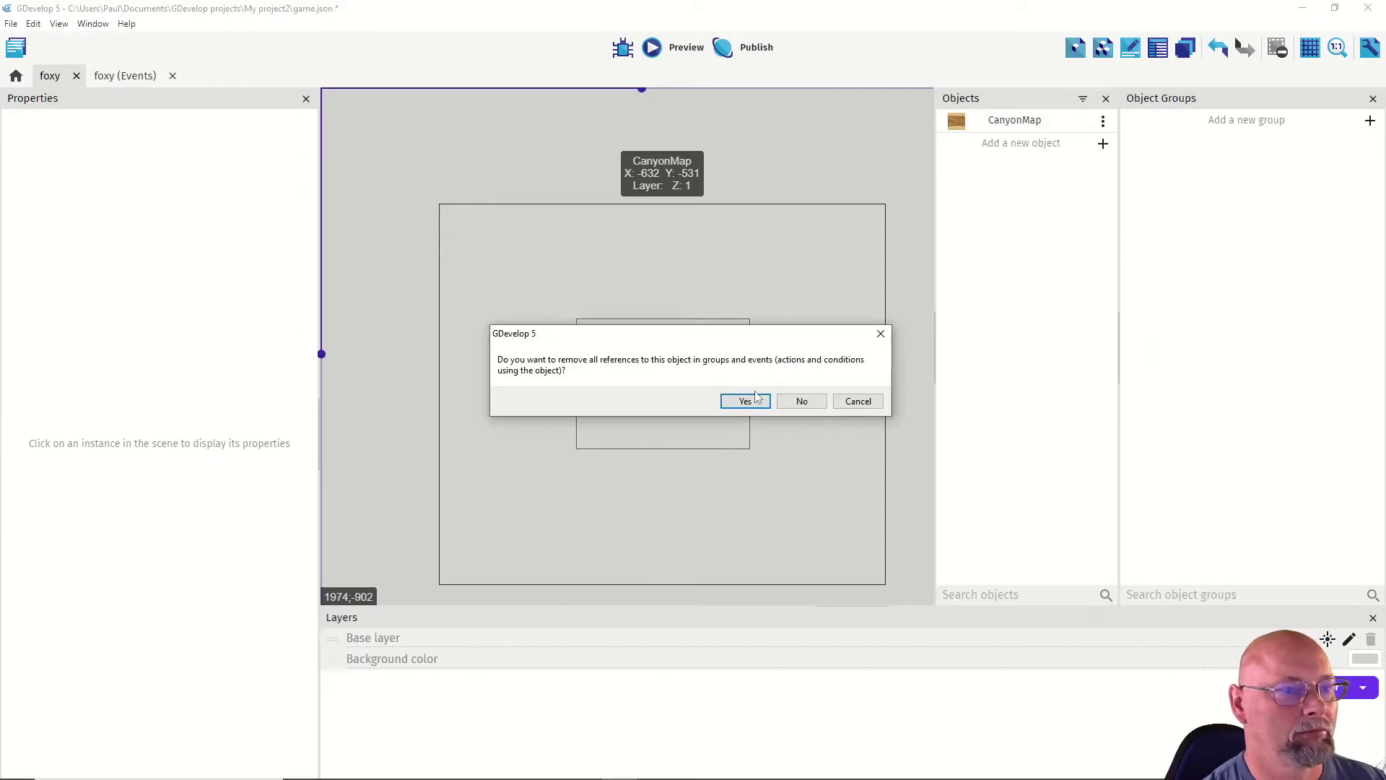
left_click(751, 401)
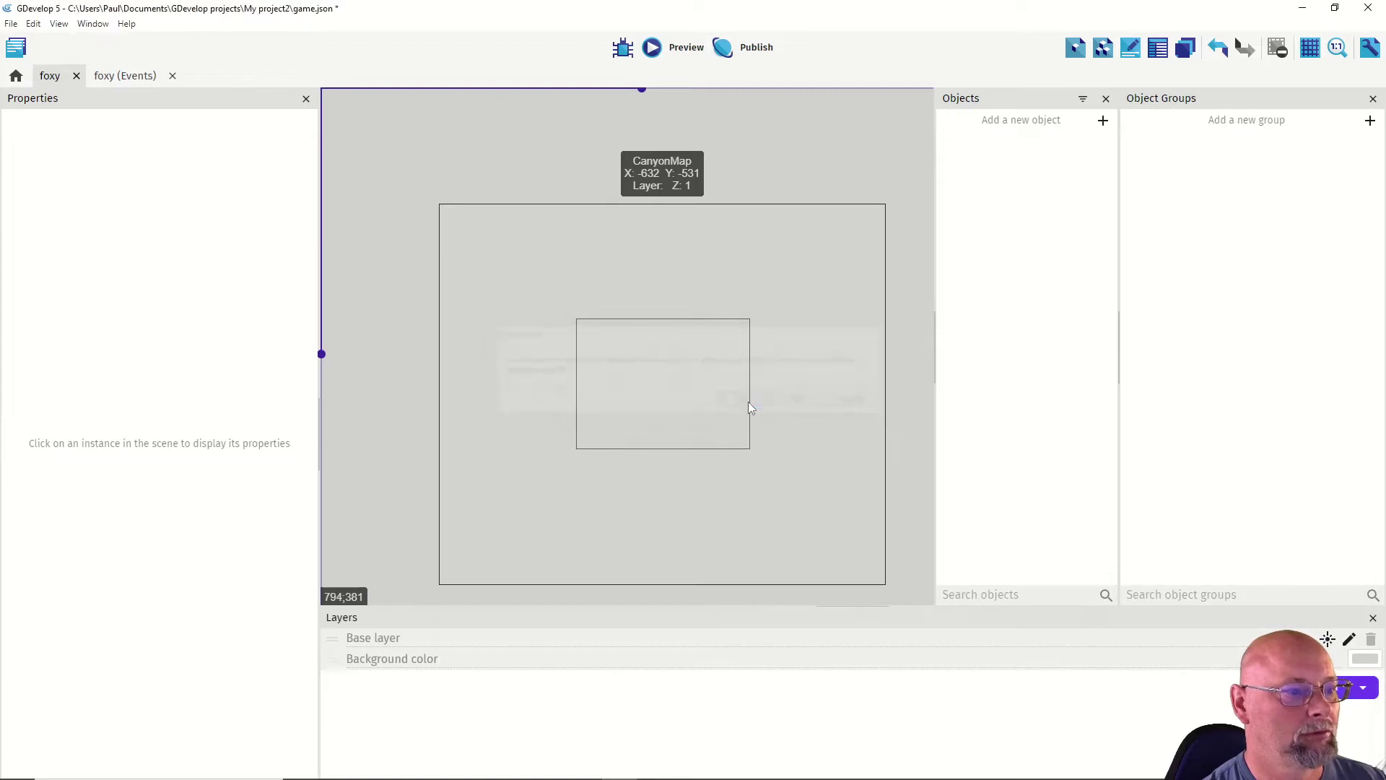
Step: Add a new Tiled Sprite object to the scene, using the canyon1 image from the ART resources folder
left_click(1038, 124)
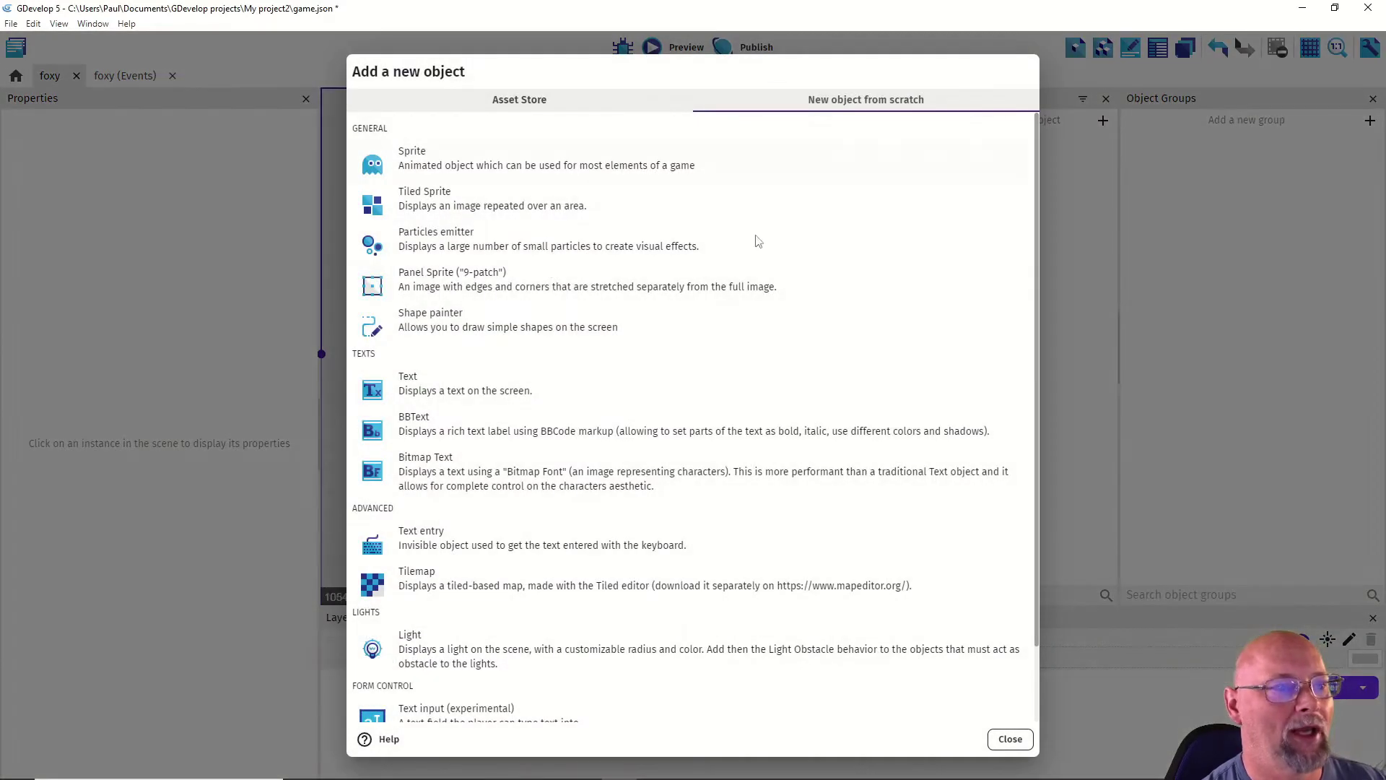
left_click(430, 207)
left_click(395, 144)
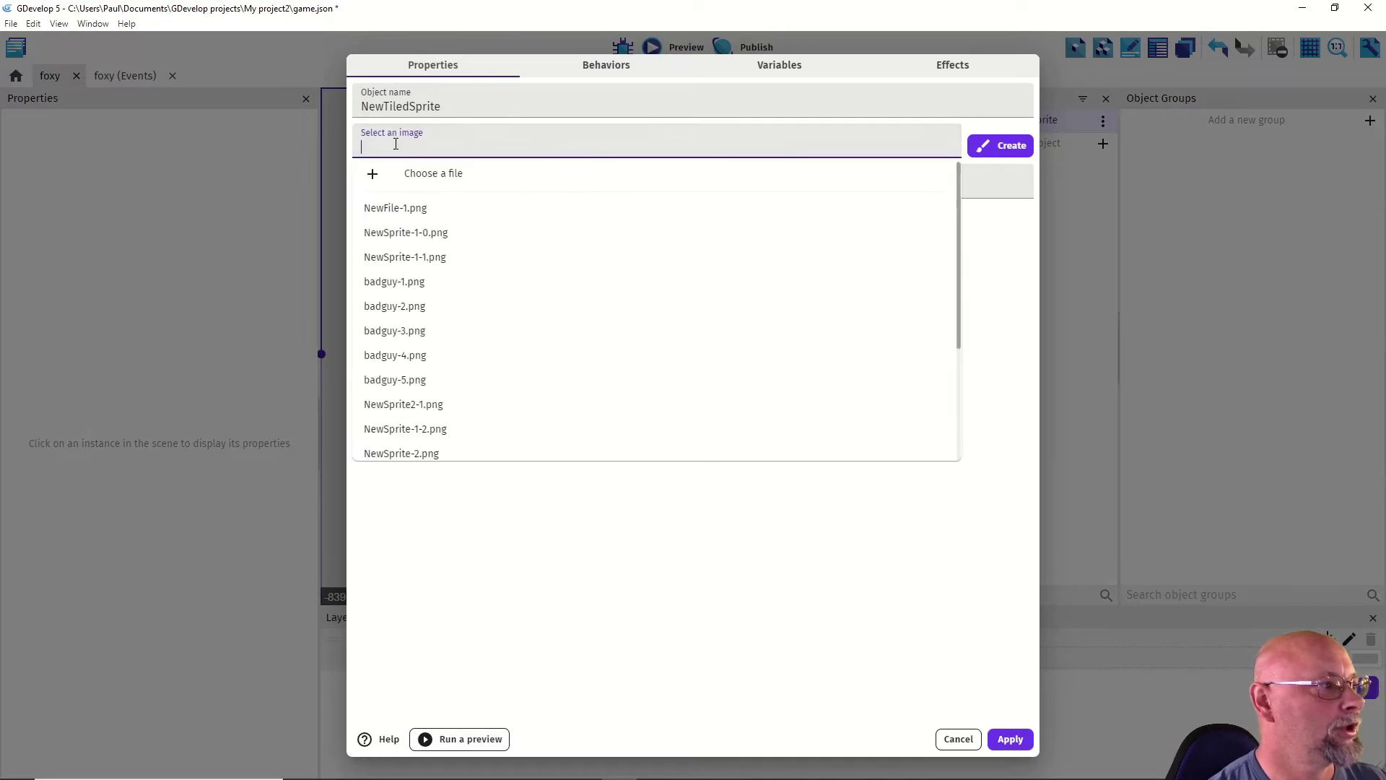
left_click(433, 174)
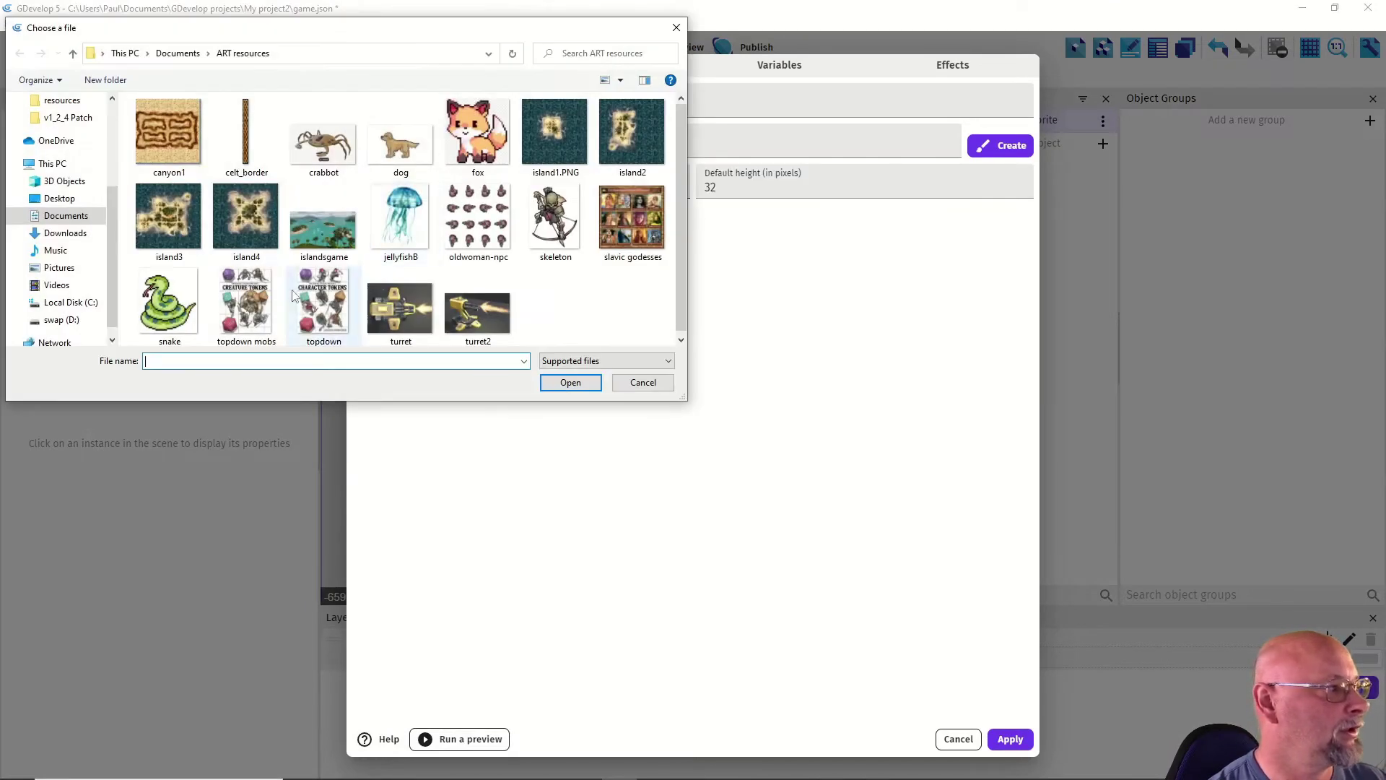
left_click(172, 127)
left_click(551, 380)
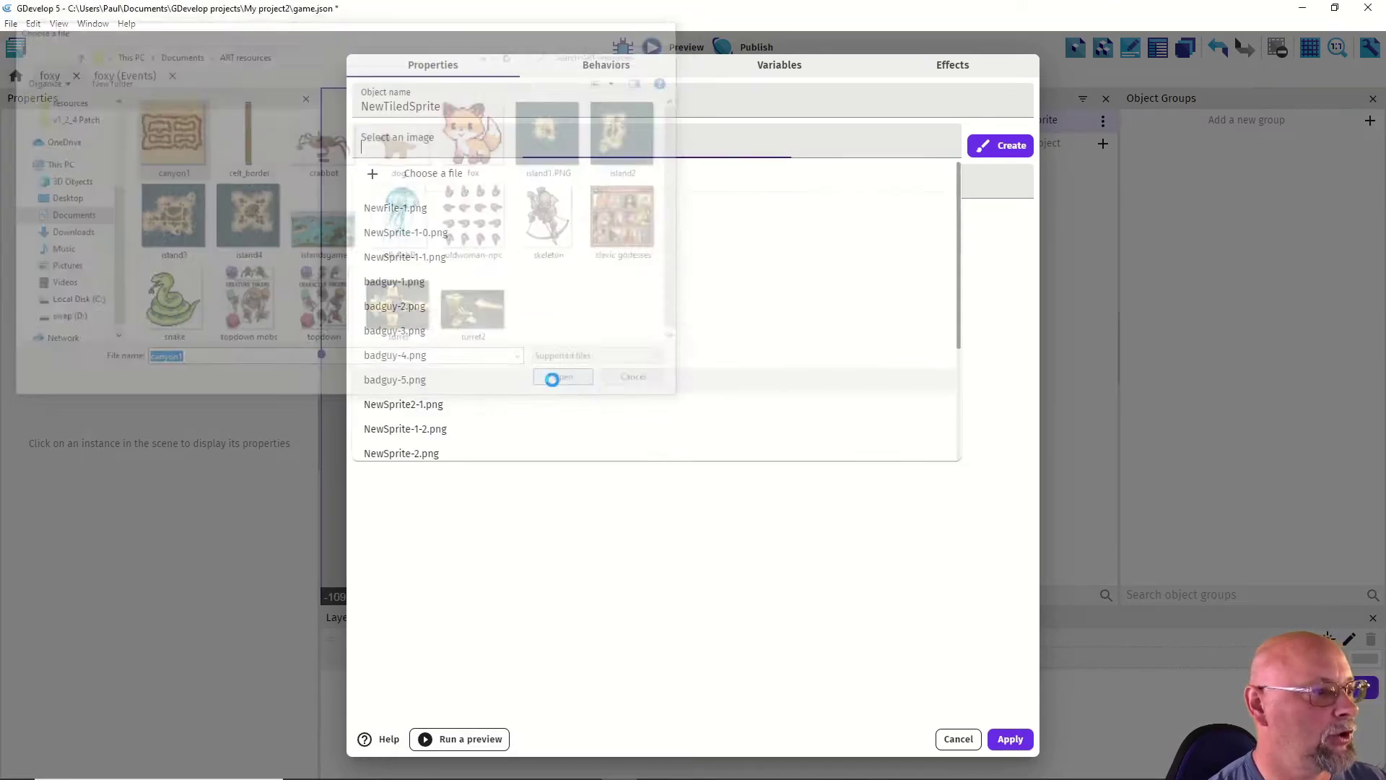
left_click(799, 403)
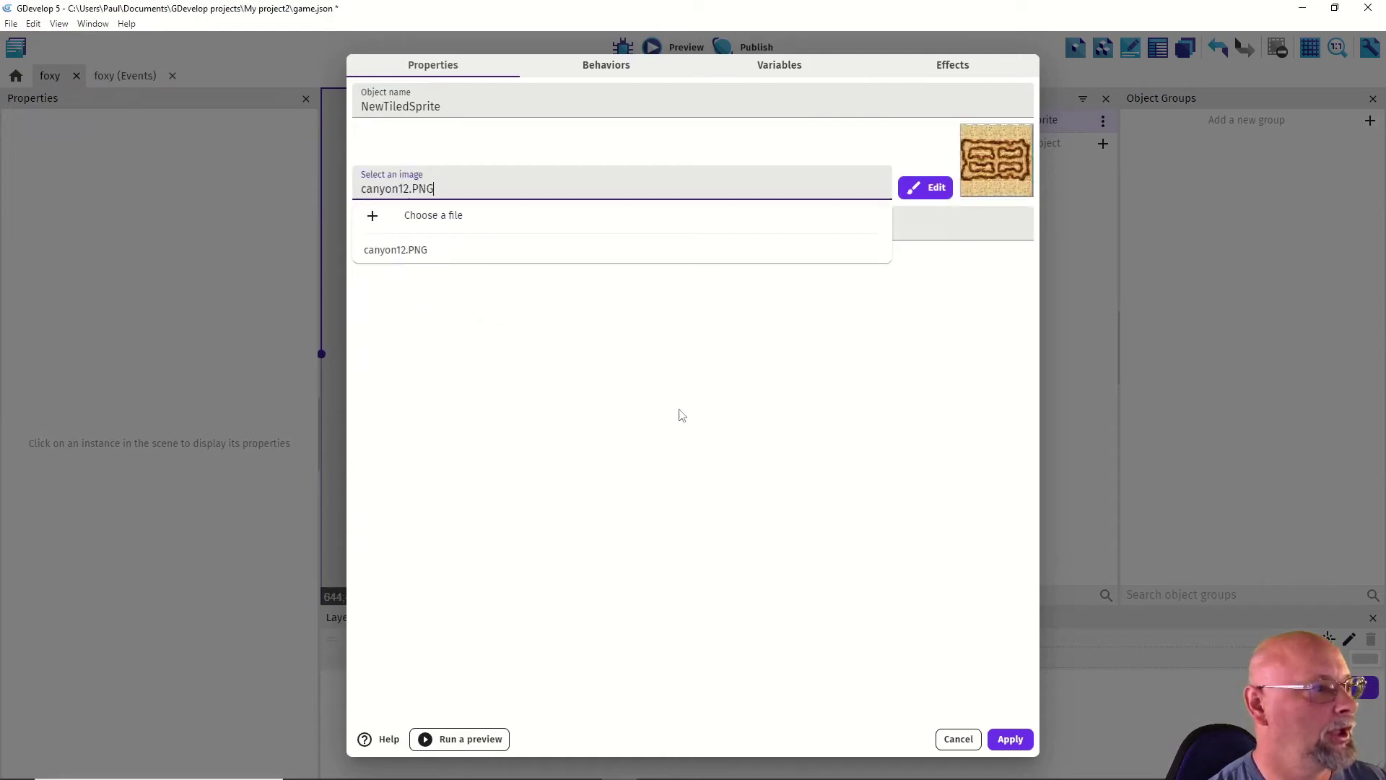
Step: Name the new tiled sprite object canyonMap and apply its properties
double_click(400, 106)
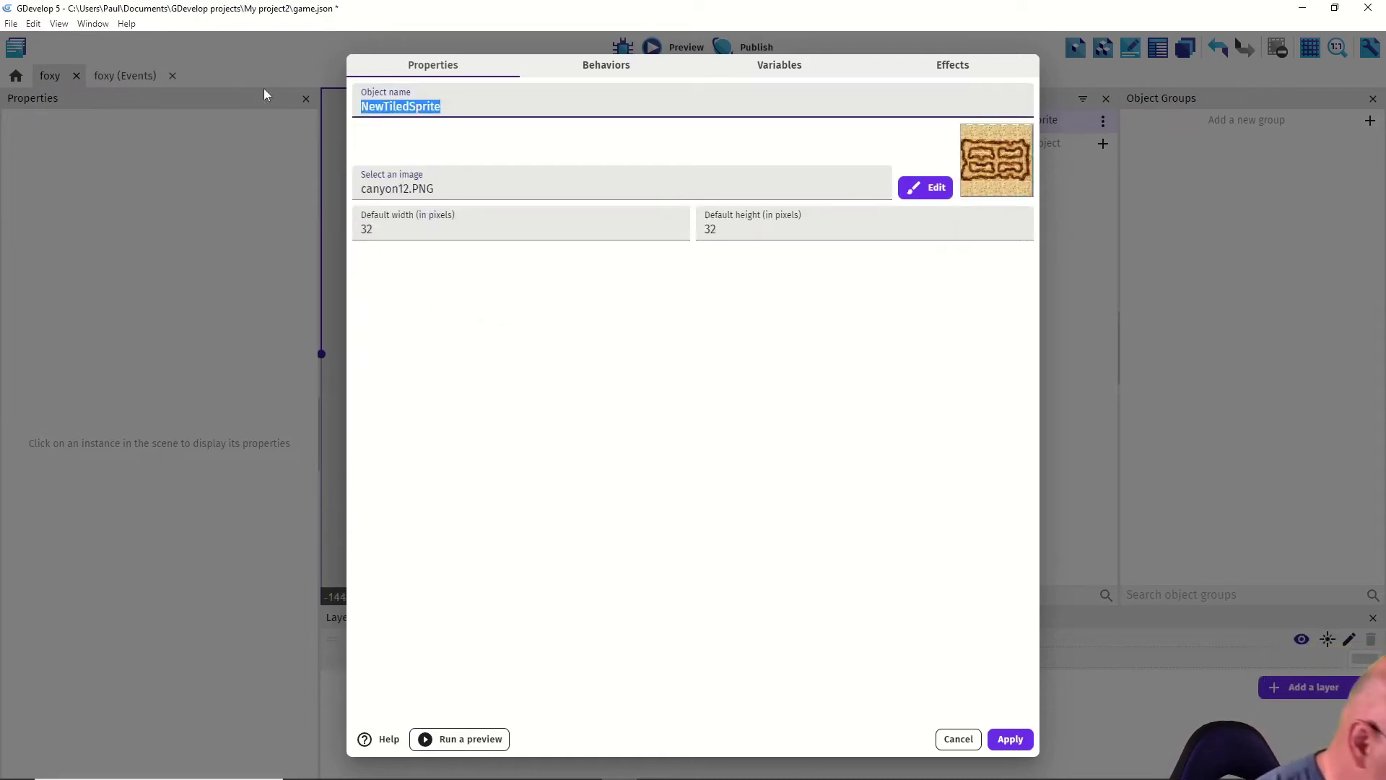
type("canyonMap")
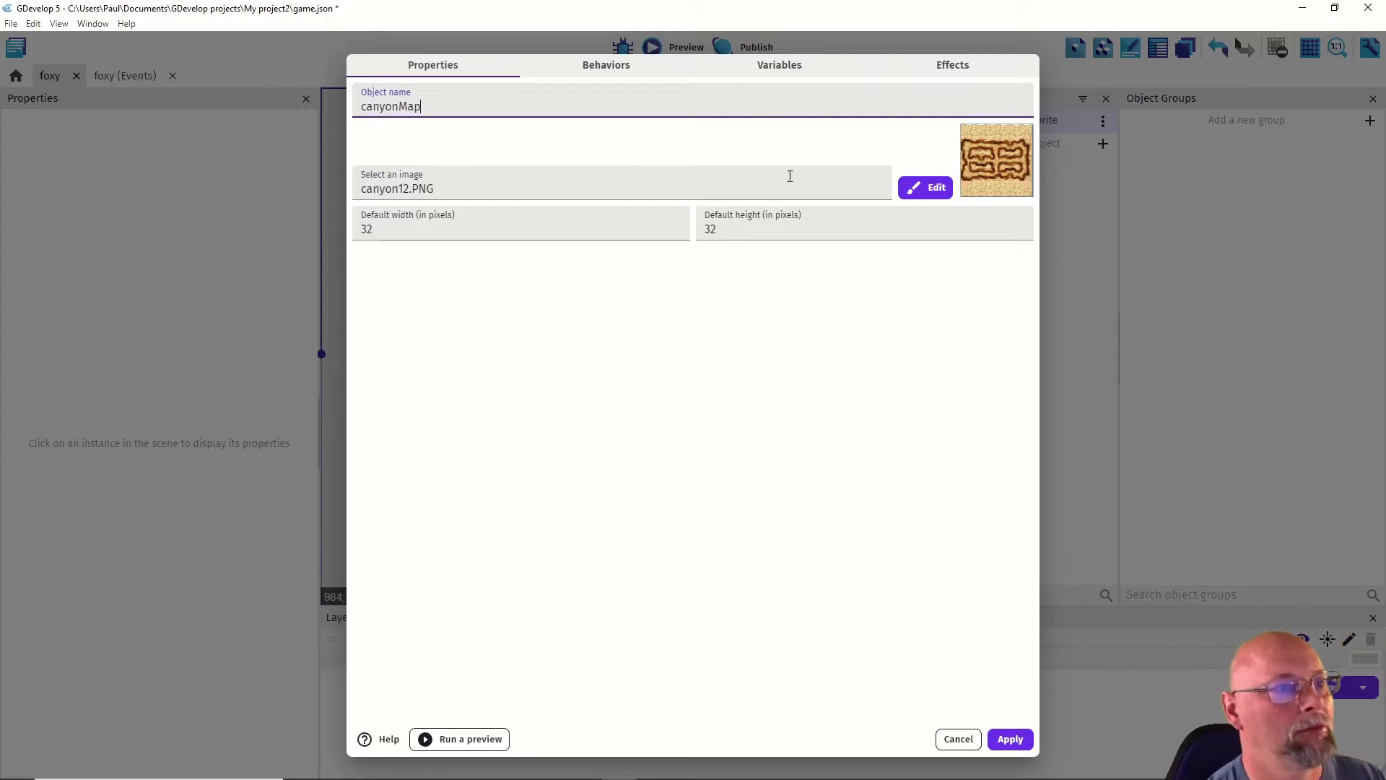
left_click(1012, 740)
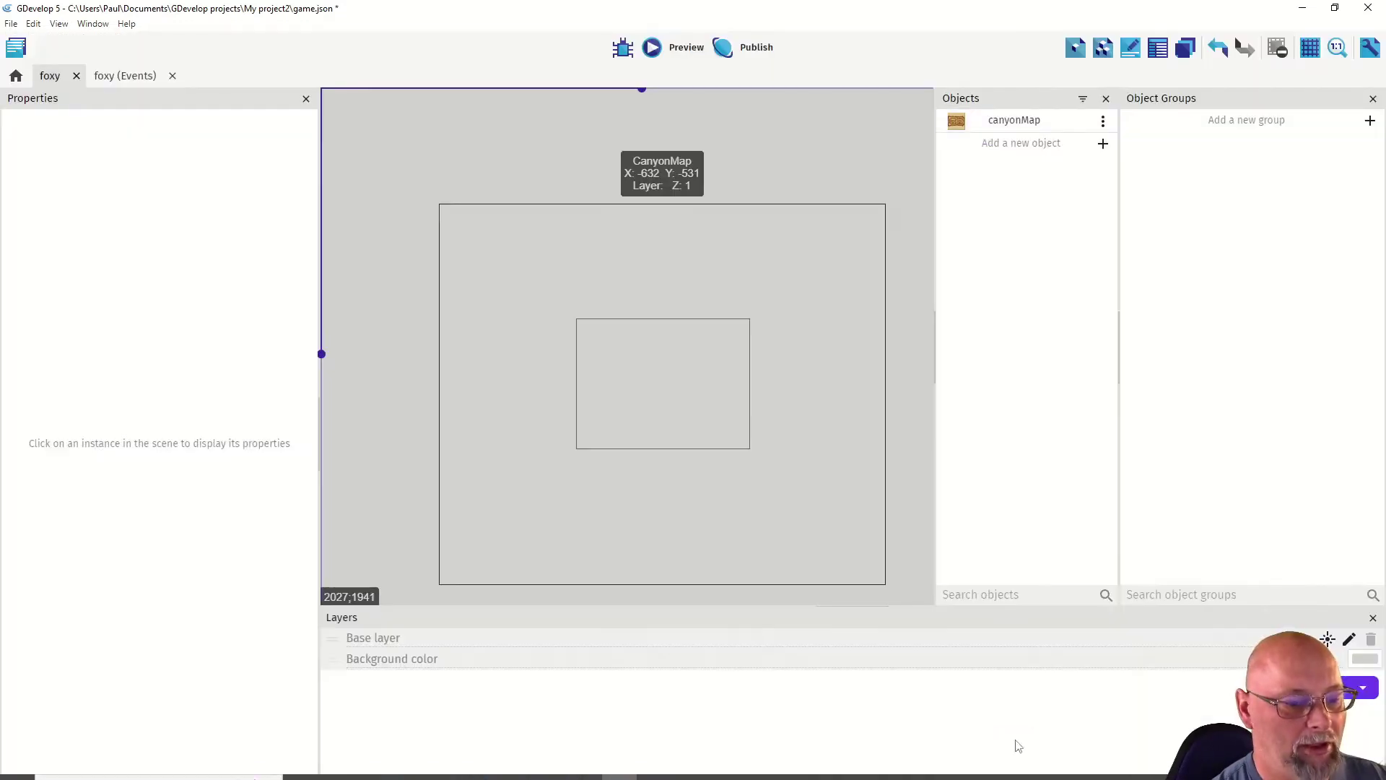
Step: Place a canyonMap instance in the scene and resize it to about 969 by 1073 at about X -70, Y -192
left_click_drag(960, 121, 774, 363)
left_click(545, 287)
left_click_drag(674, 401, 675, 495)
left_click_drag(578, 408, 559, 408)
left_click_drag(648, 430, 646, 392)
left_click_drag(665, 449, 666, 511)
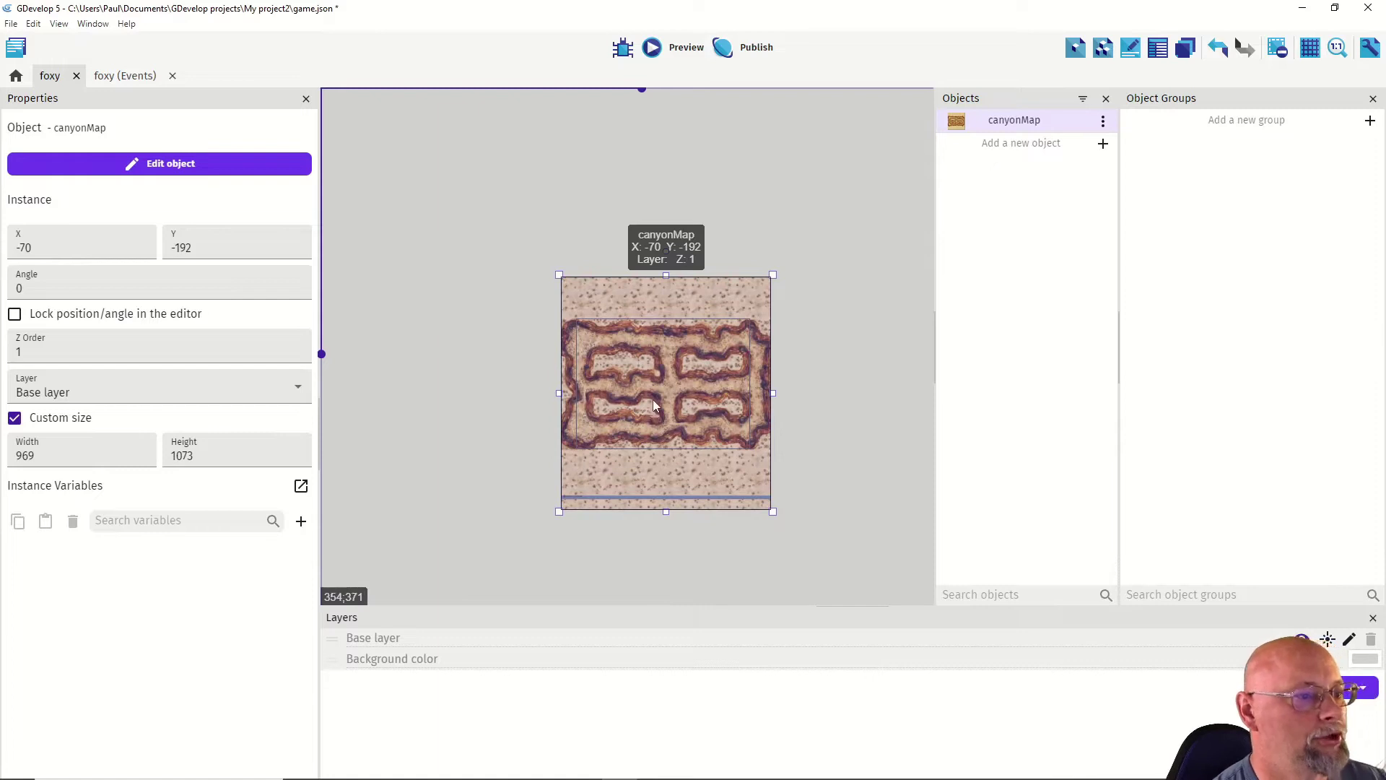
scroll(653, 399, "up", 3, "ctrl")
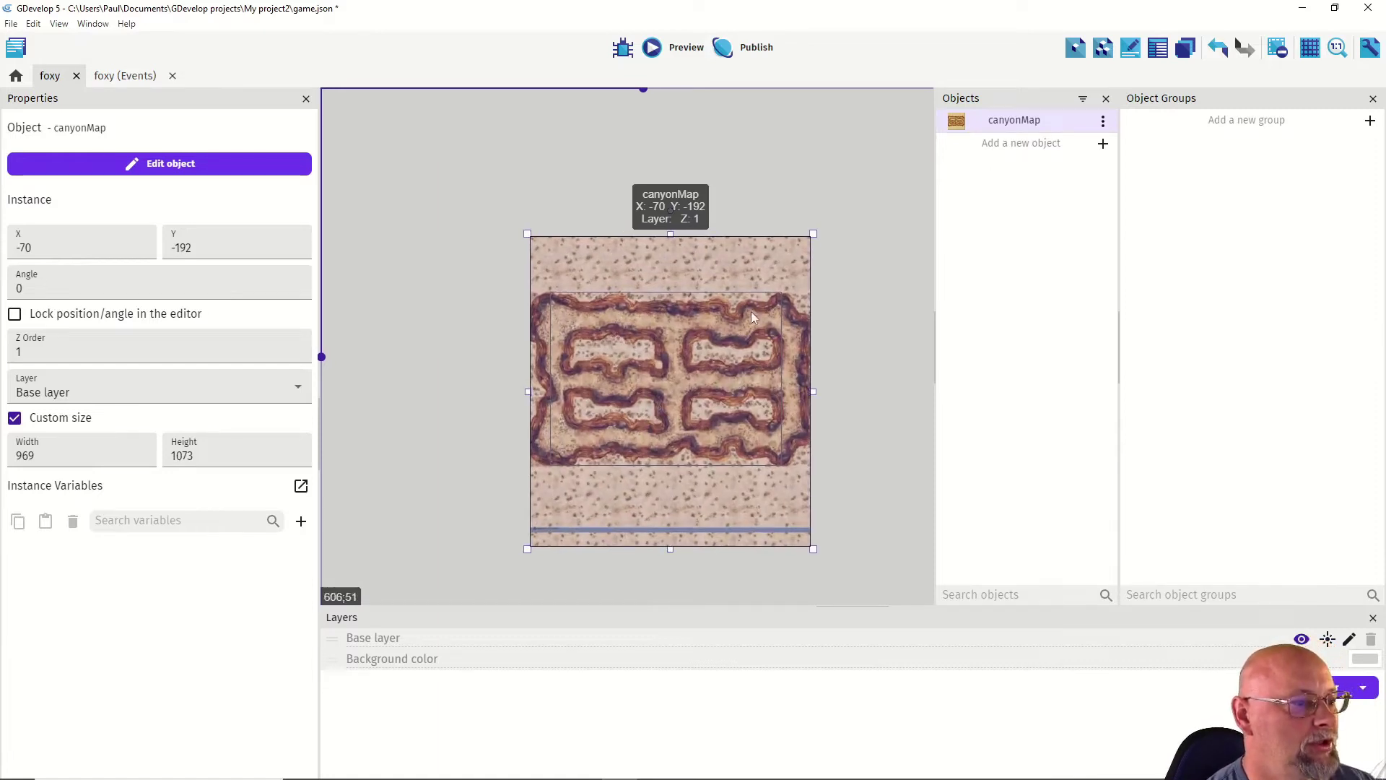
left_click(480, 156)
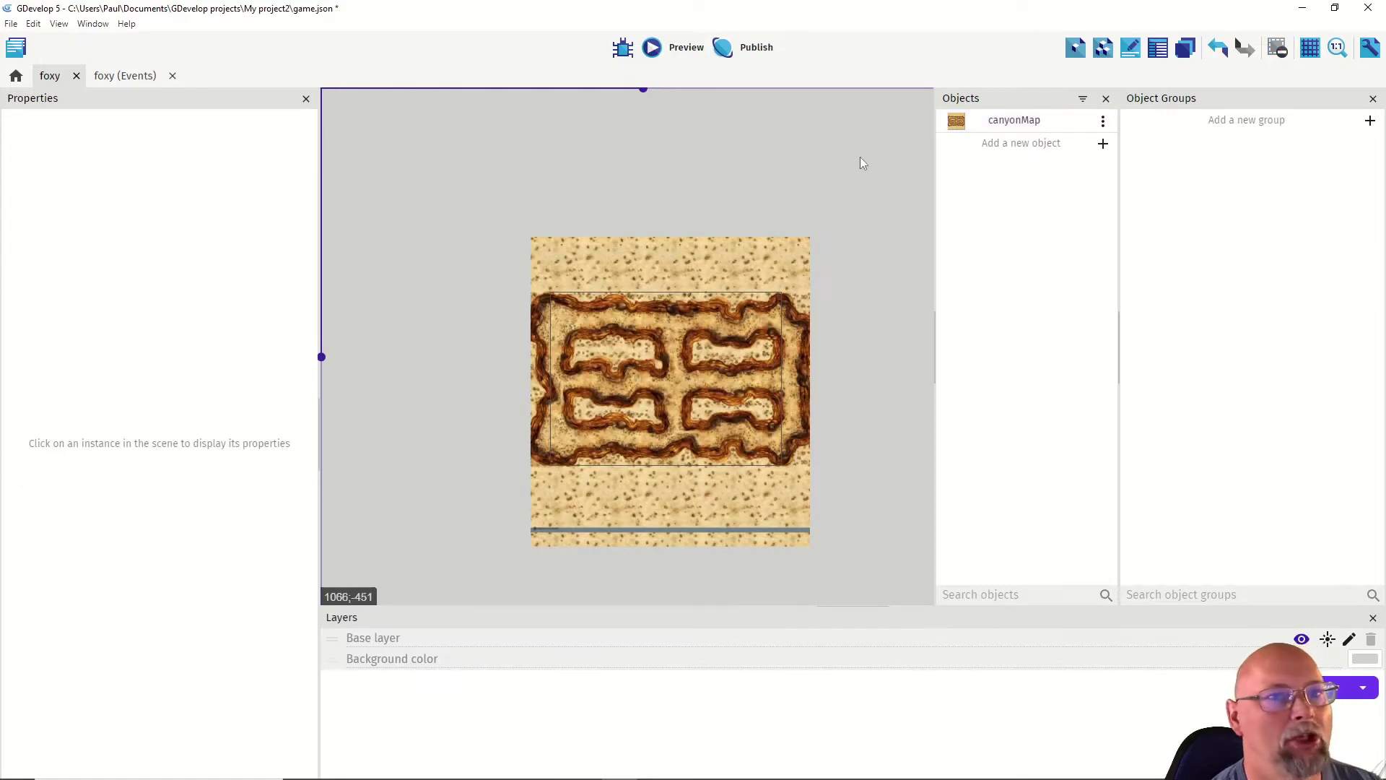
Step: Look through the scene properties, scene variables and editor preferences for the game resolution setting
left_click(1370, 51)
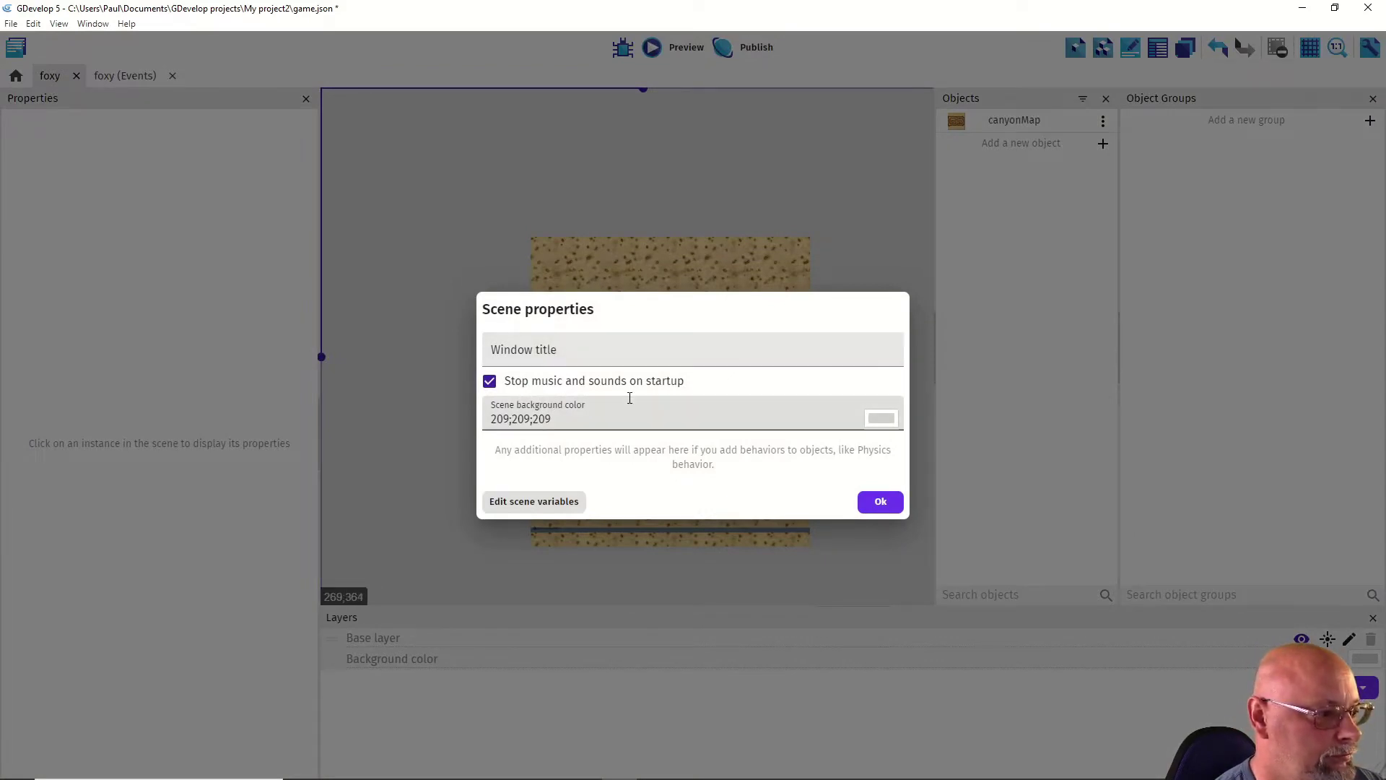
left_click(535, 502)
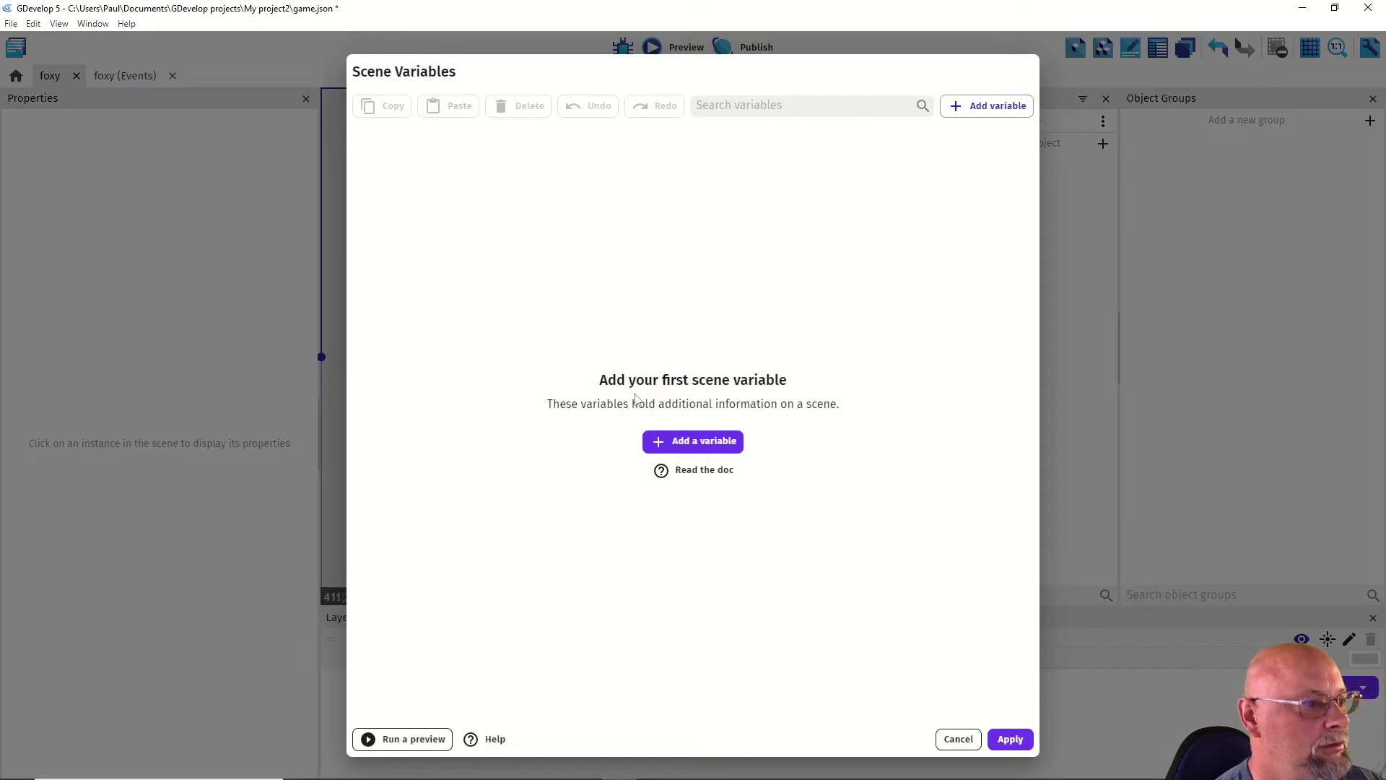
left_click(959, 738)
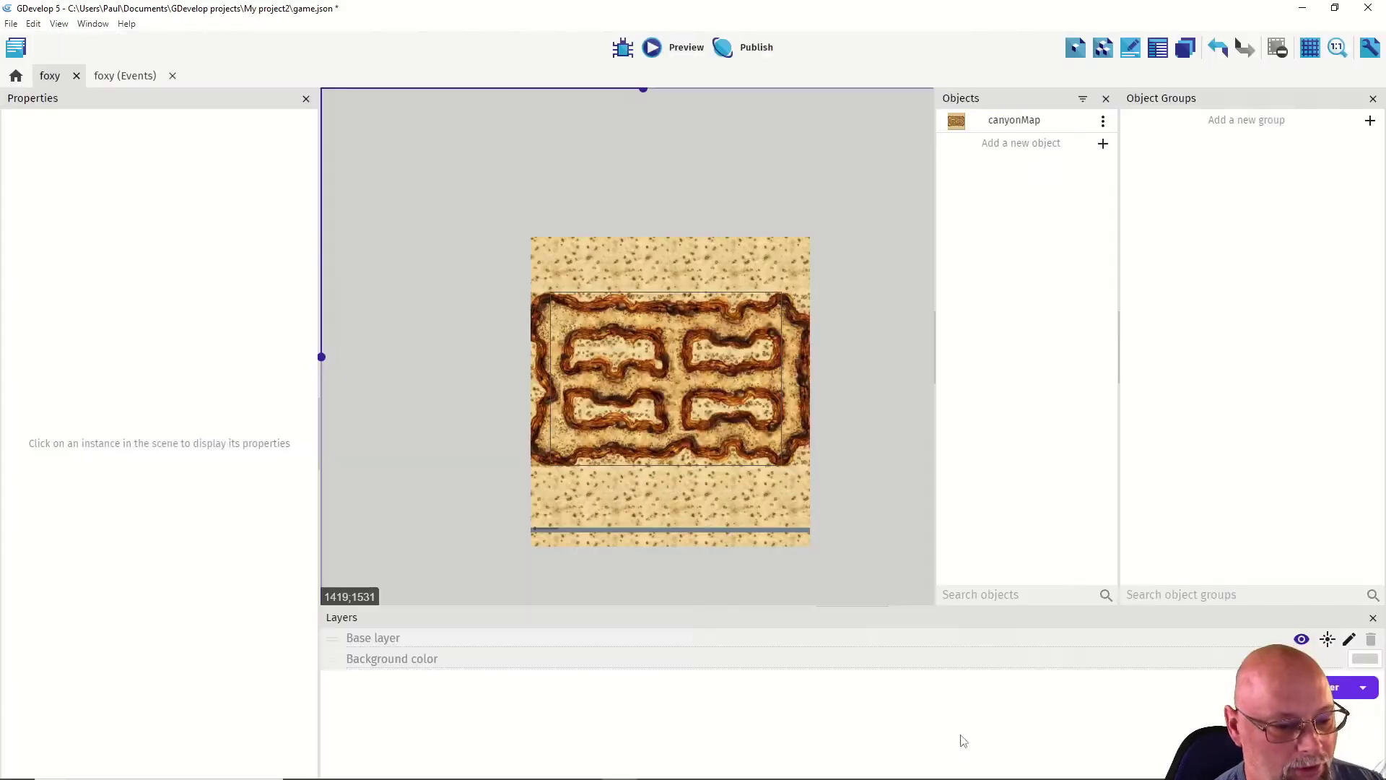
left_click(11, 23)
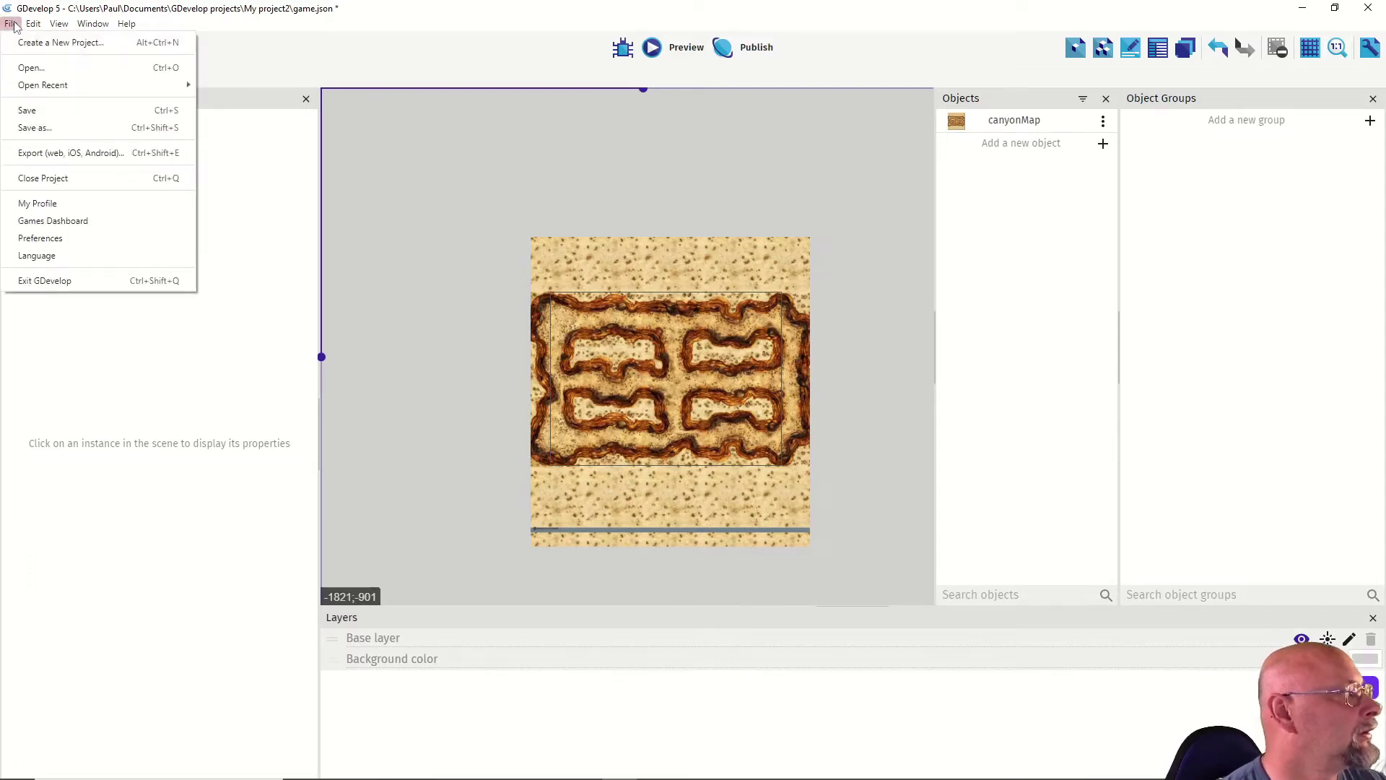
left_click(40, 238)
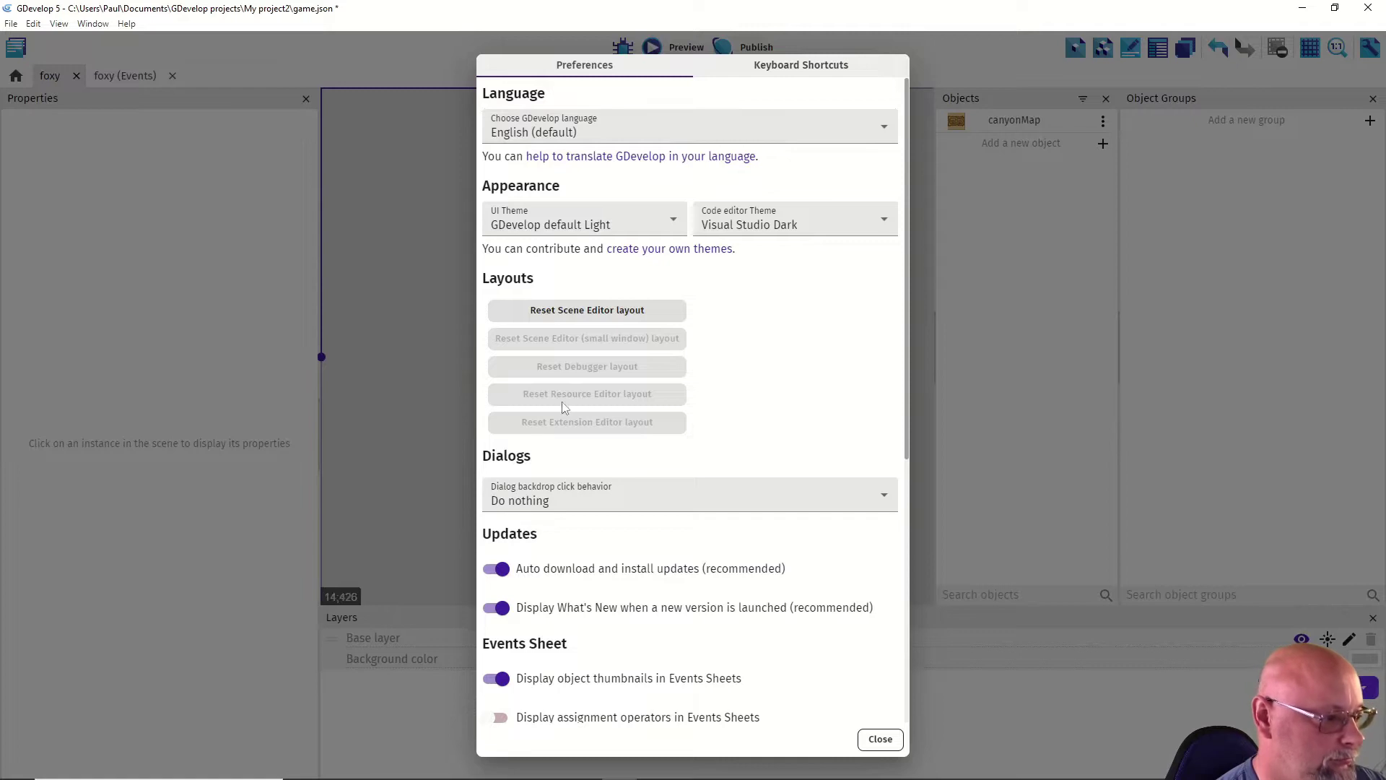
scroll(566, 404, "down", 5)
scroll(569, 409, "down", 1)
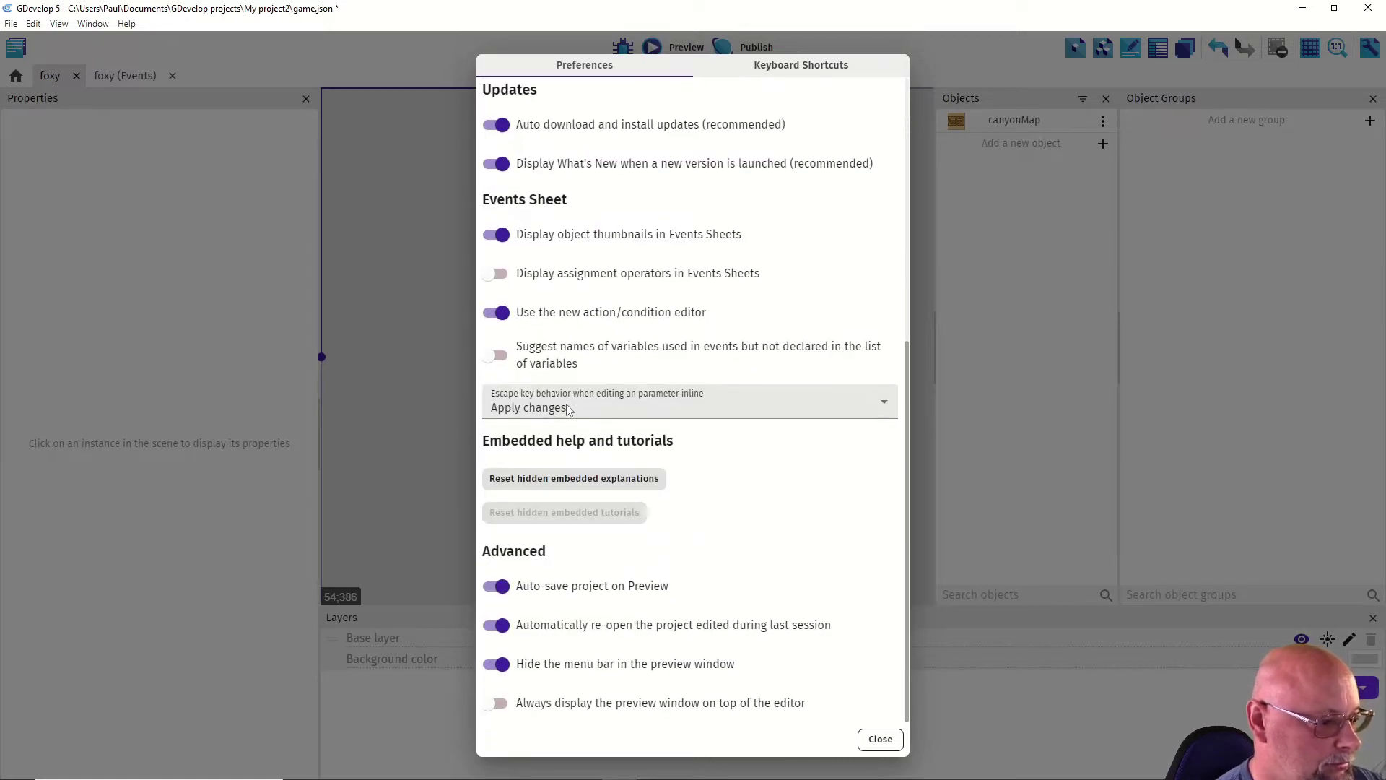
left_click(884, 739)
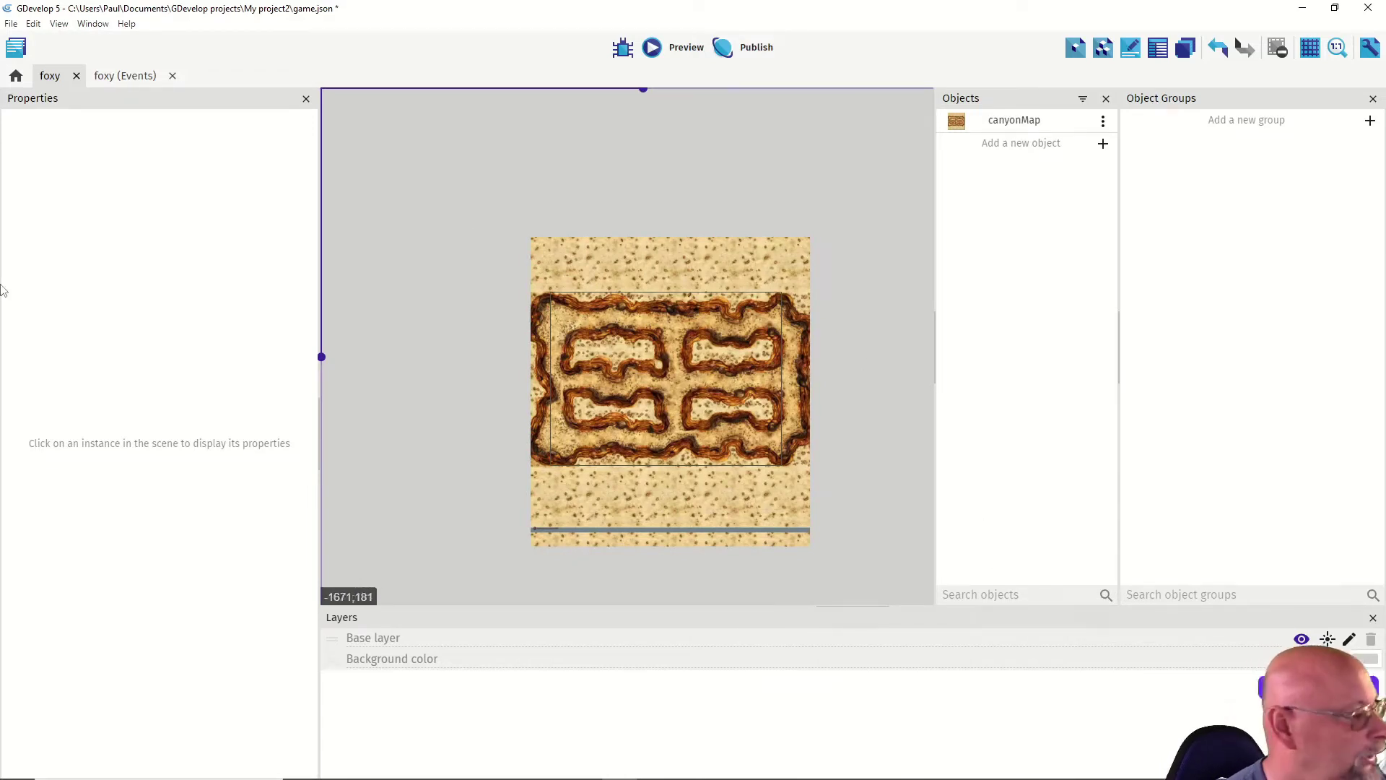
Step: Set the game resolution width to 1024 in the project's game properties
left_click(14, 47)
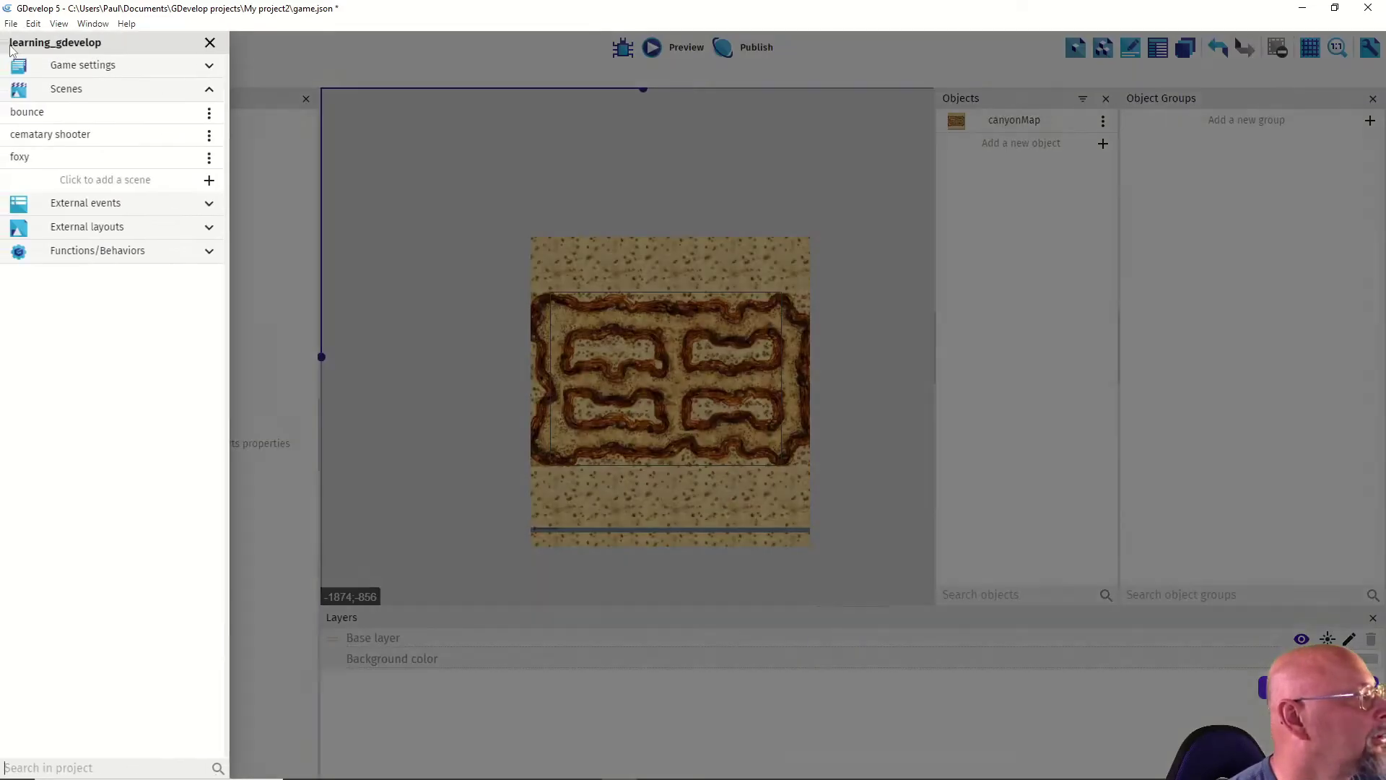
left_click(61, 65)
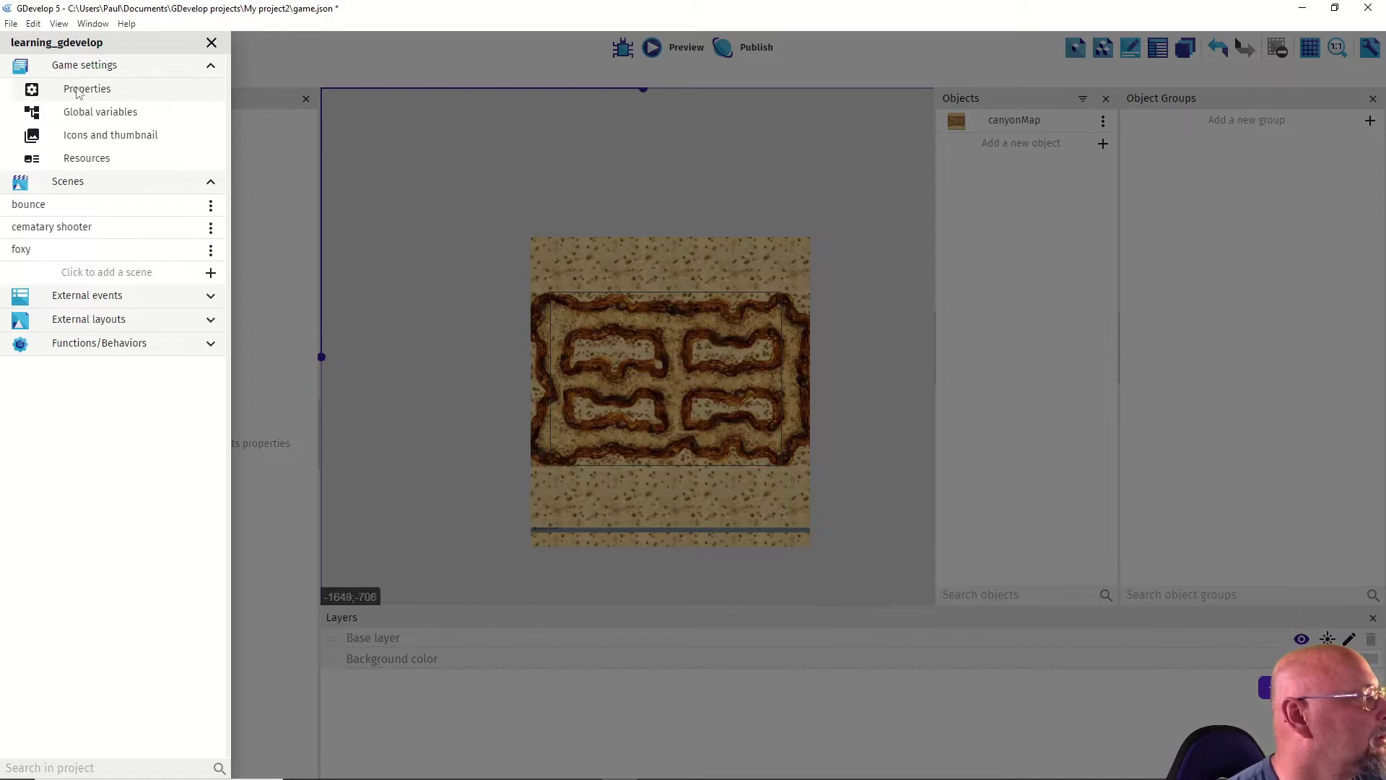
left_click(79, 90)
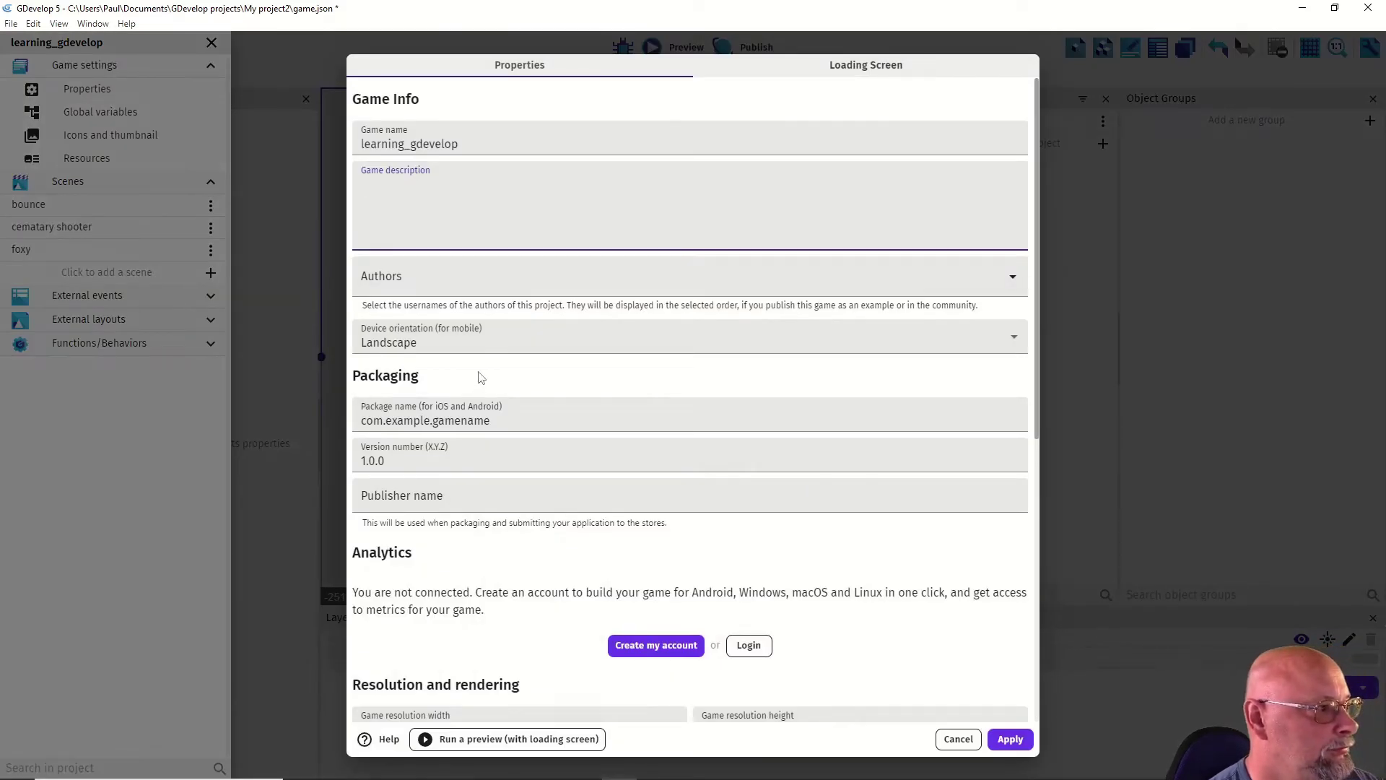
scroll(482, 376, "down", 5)
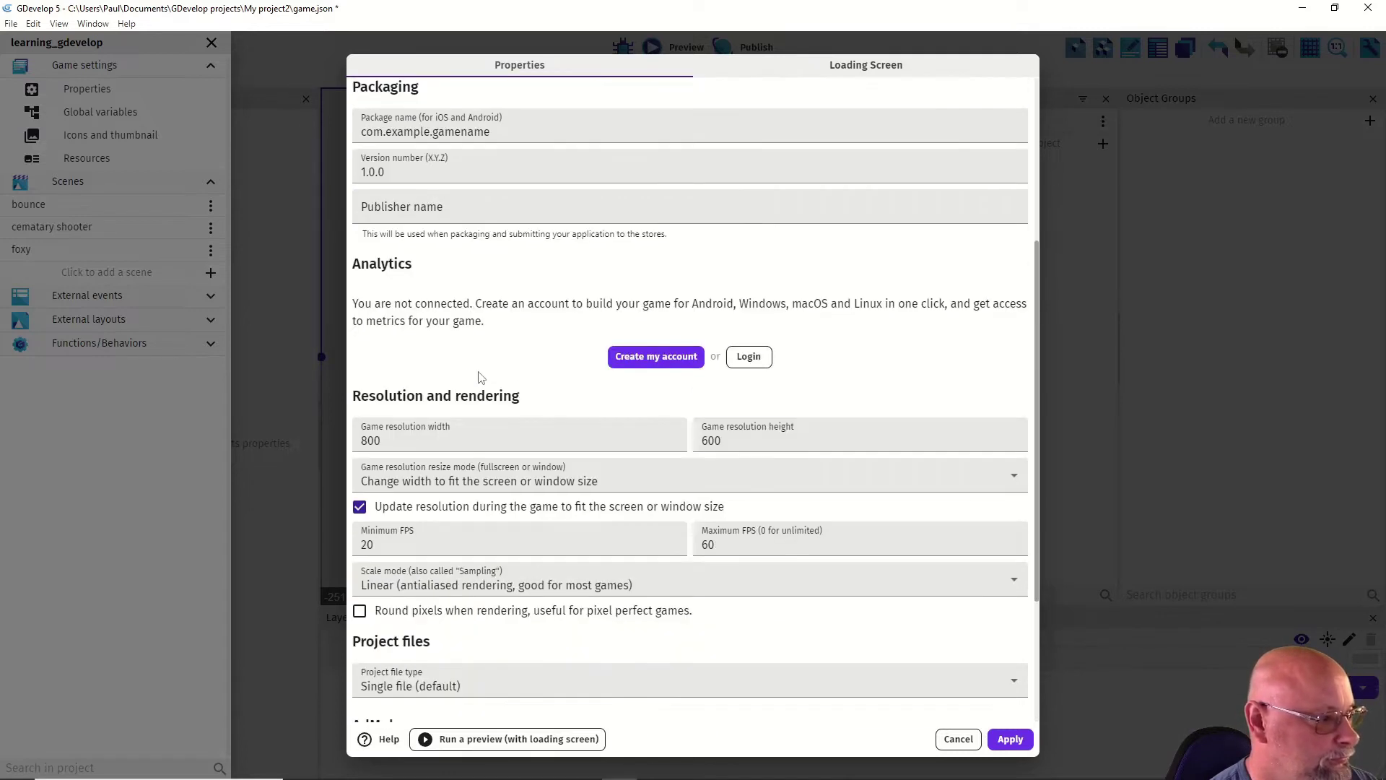
left_click(429, 362)
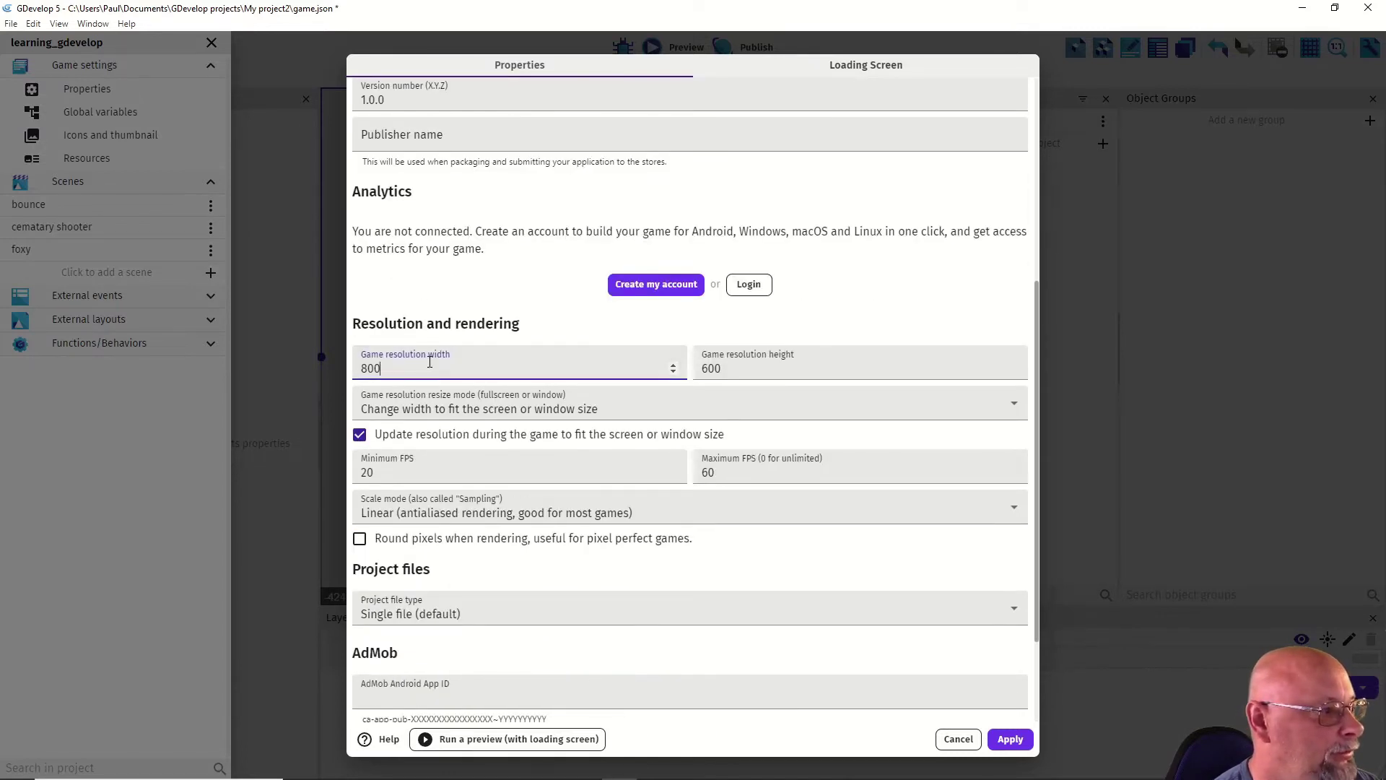
left_click(673, 374)
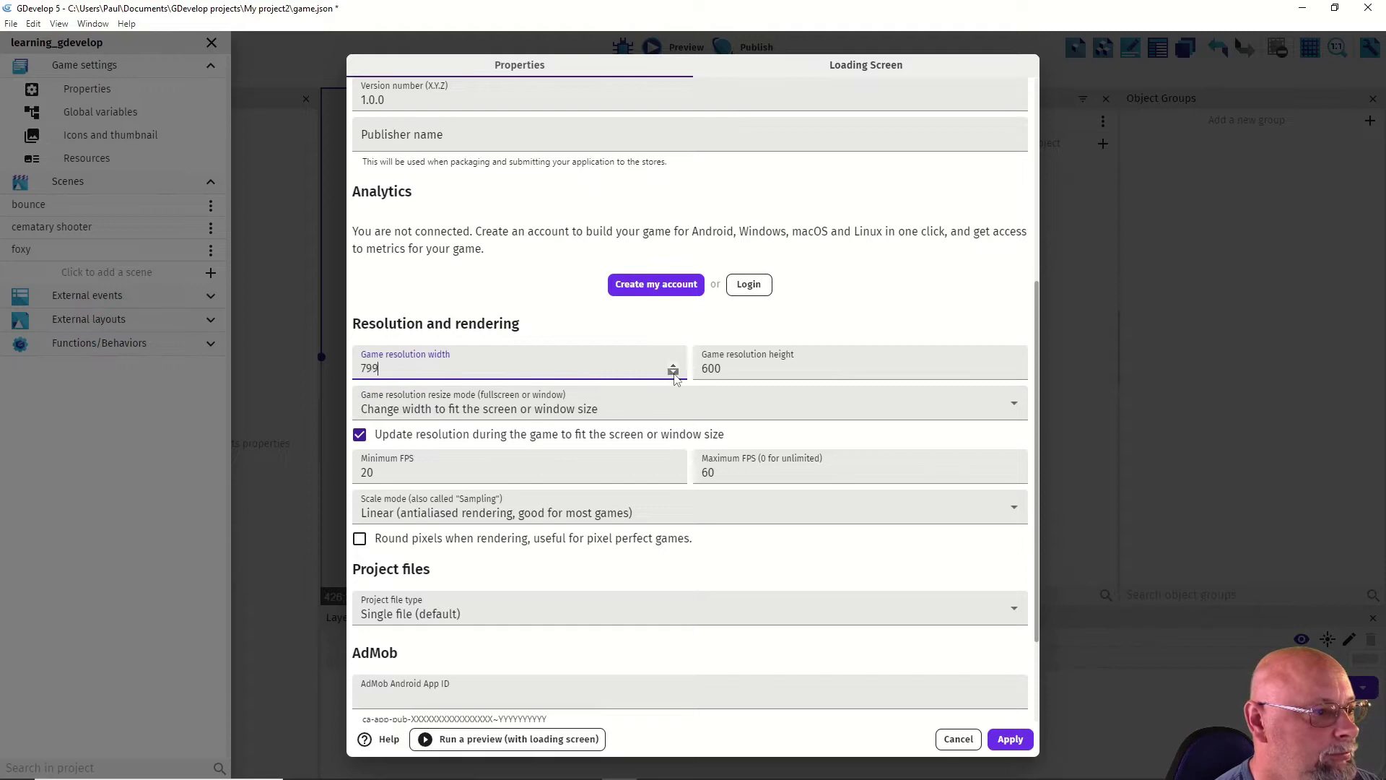
left_click(673, 366)
left_click(672, 366)
double_click(458, 365)
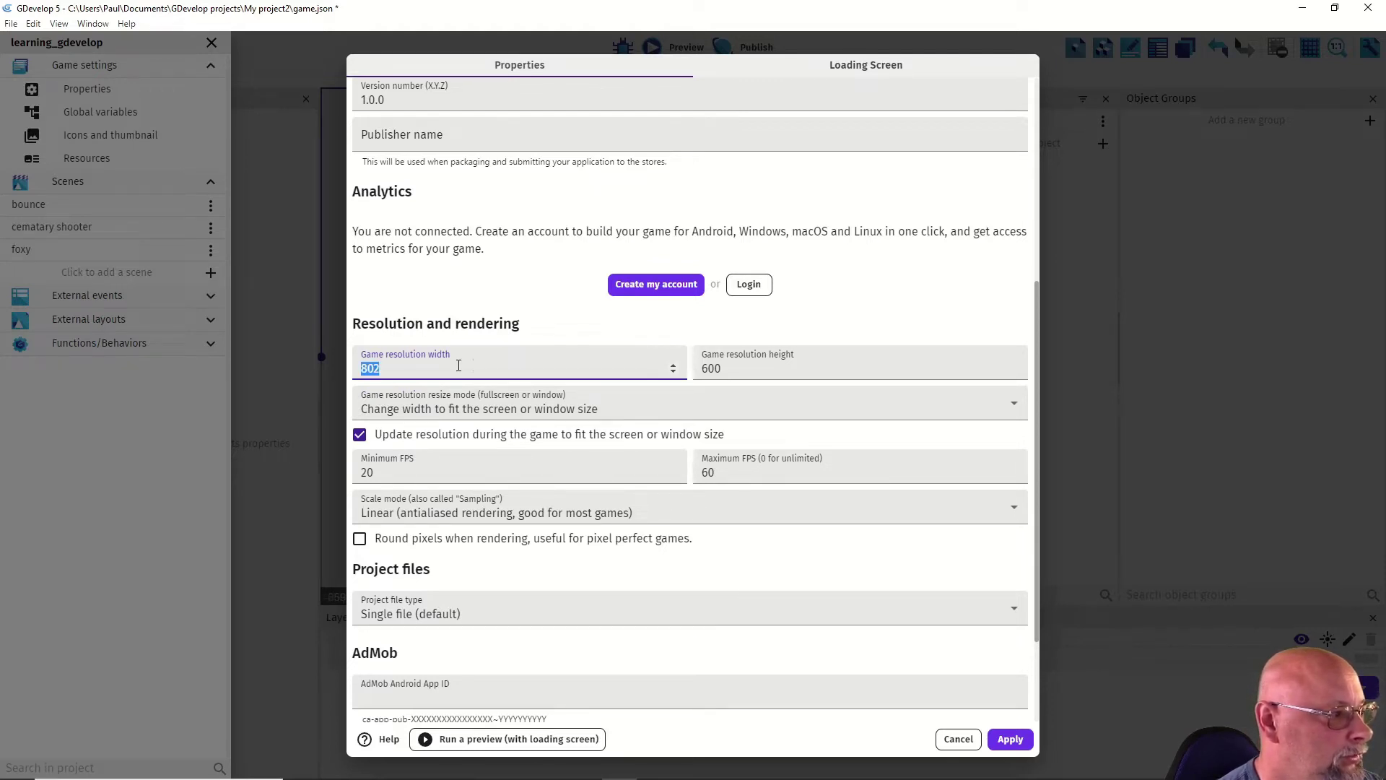
type("1024")
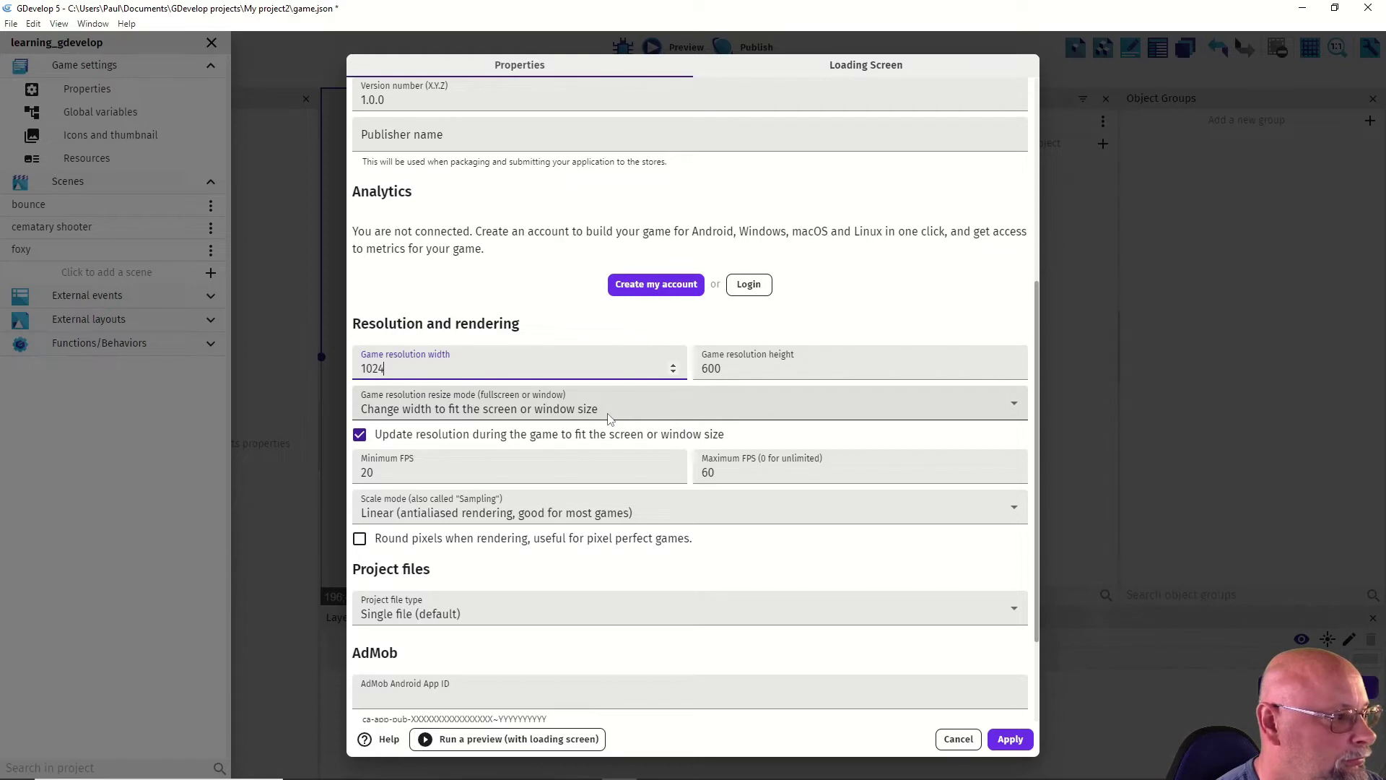
Step: Increase the game resolution height, apply the game properties and return to the scene
left_click(732, 370)
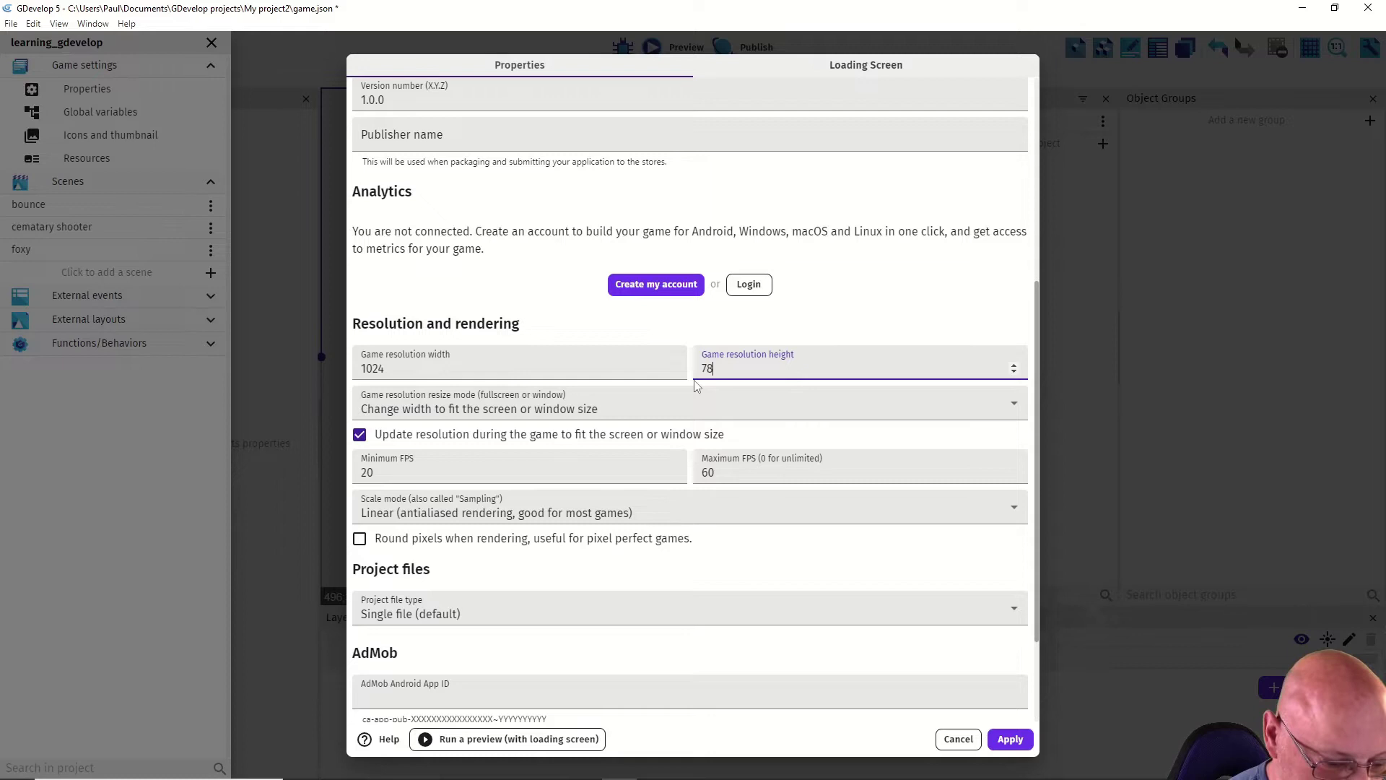
left_click(1006, 739)
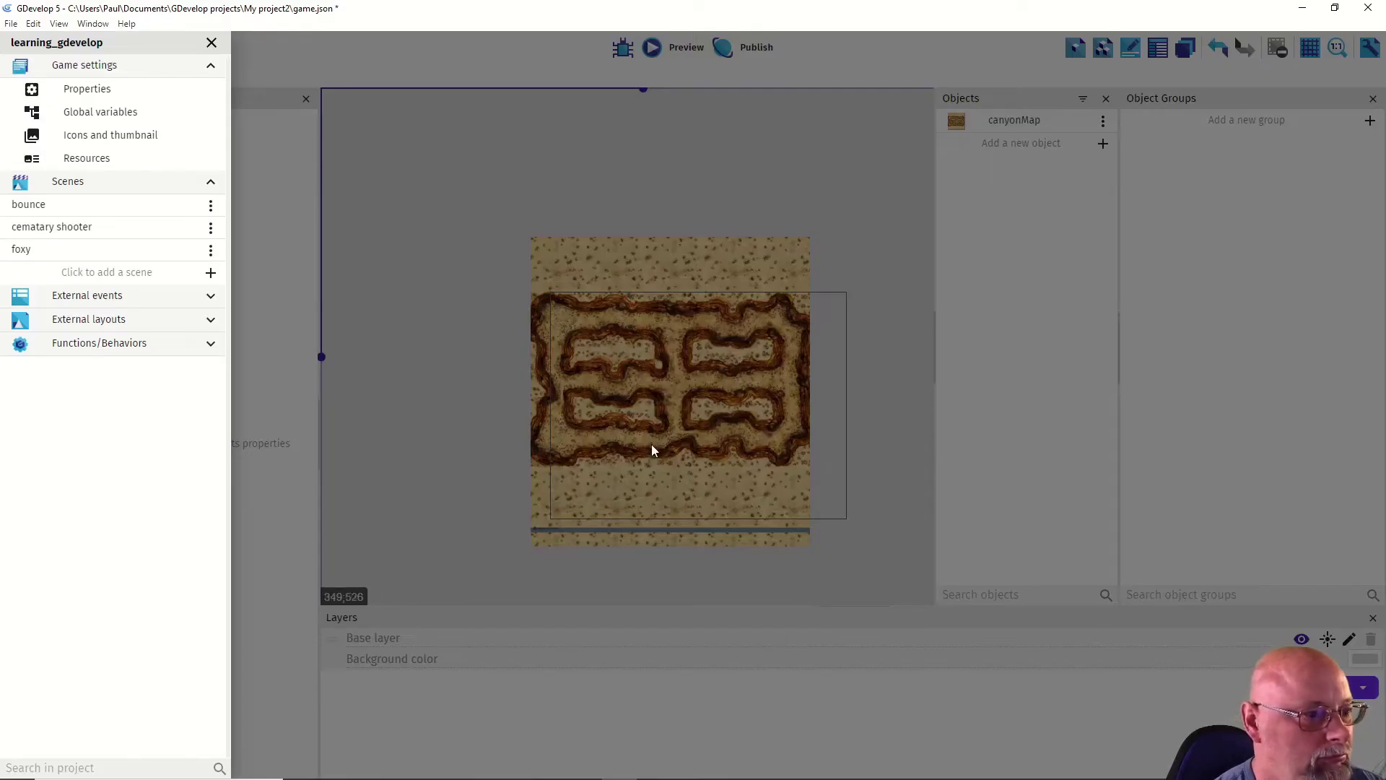
left_click(442, 383)
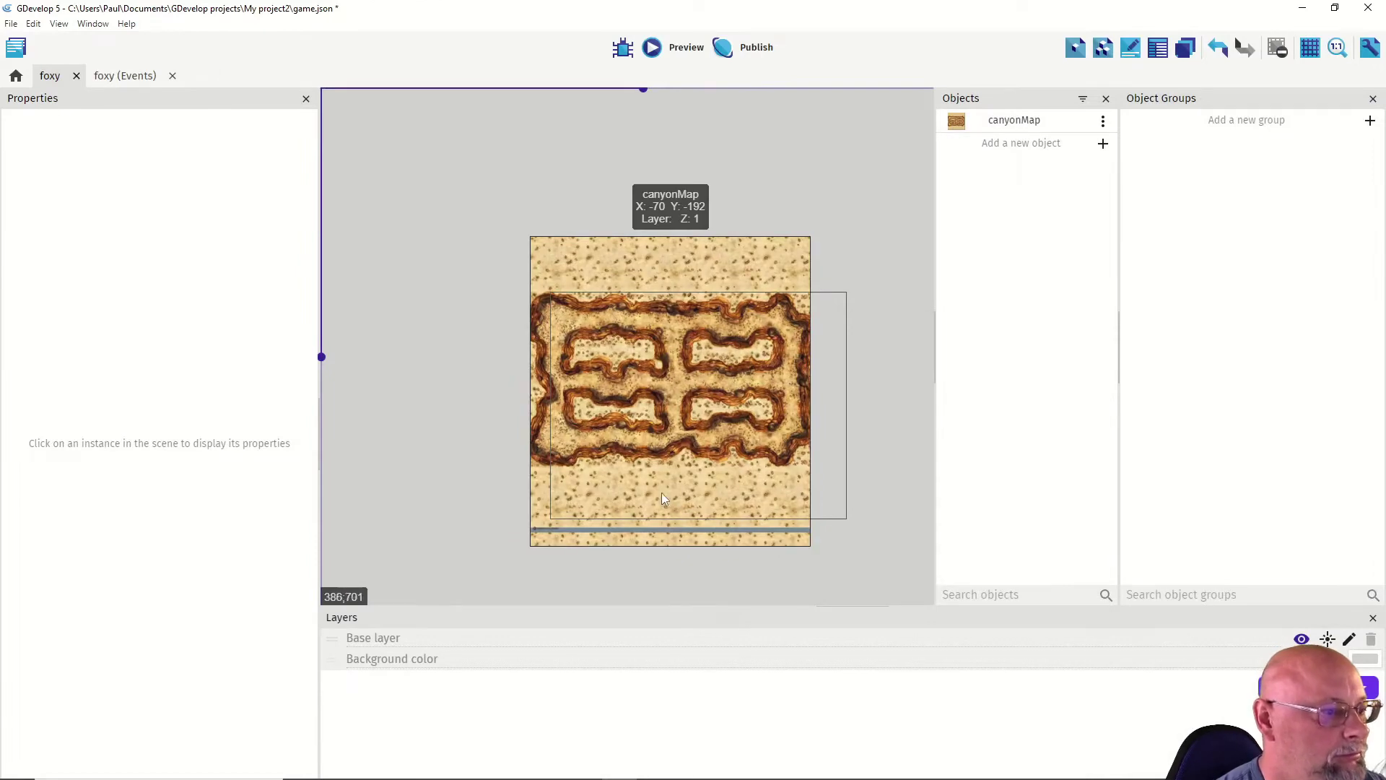
Step: Fit the canyonMap instance to the new game frame, about 1014 by 920 at about X 23, Y -69
left_click_drag(661, 492, 686, 518)
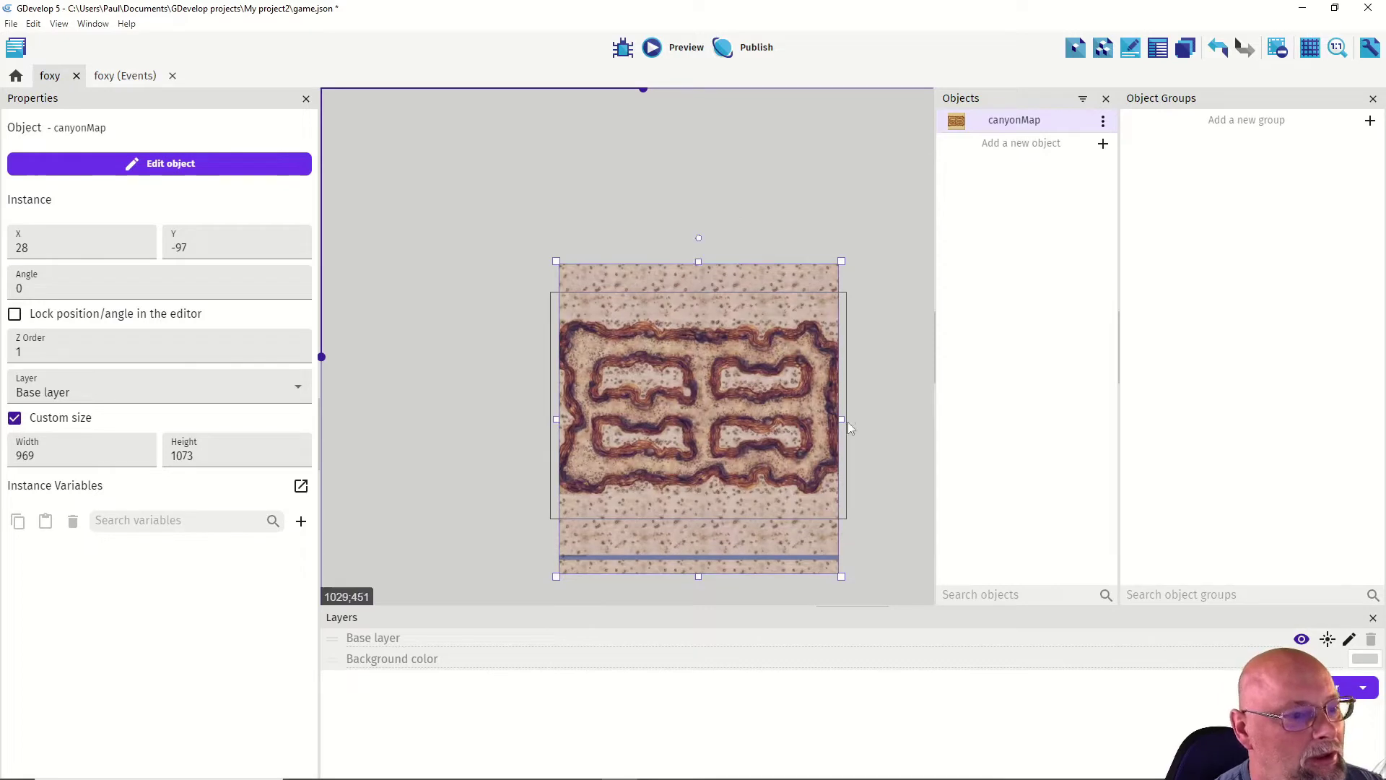
left_click_drag(845, 418, 788, 428)
mouse_move(552, 419)
left_mouse_down()
mouse_move(540, 418)
mouse_move(555, 422)
left_mouse_up()
left_click_drag(702, 578, 699, 532)
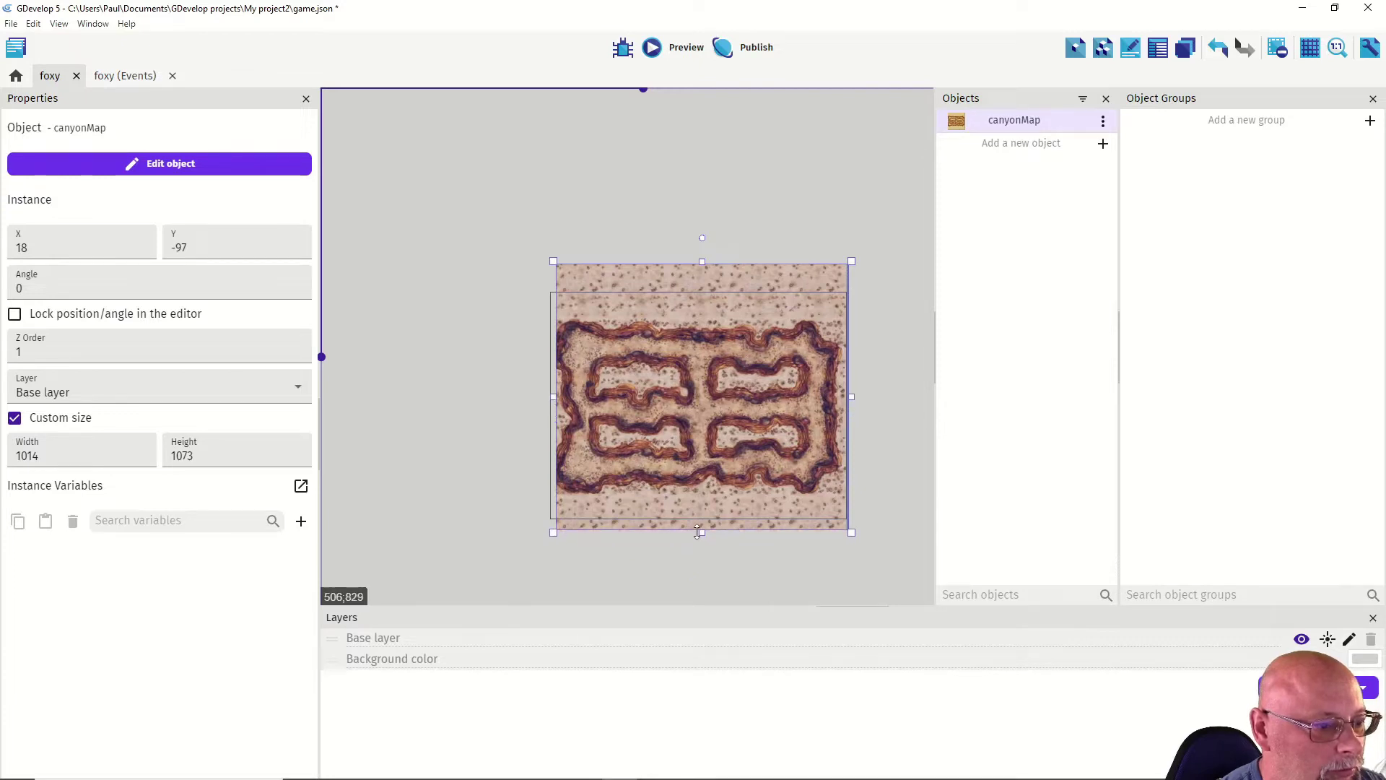
left_click_drag(675, 443, 675, 450)
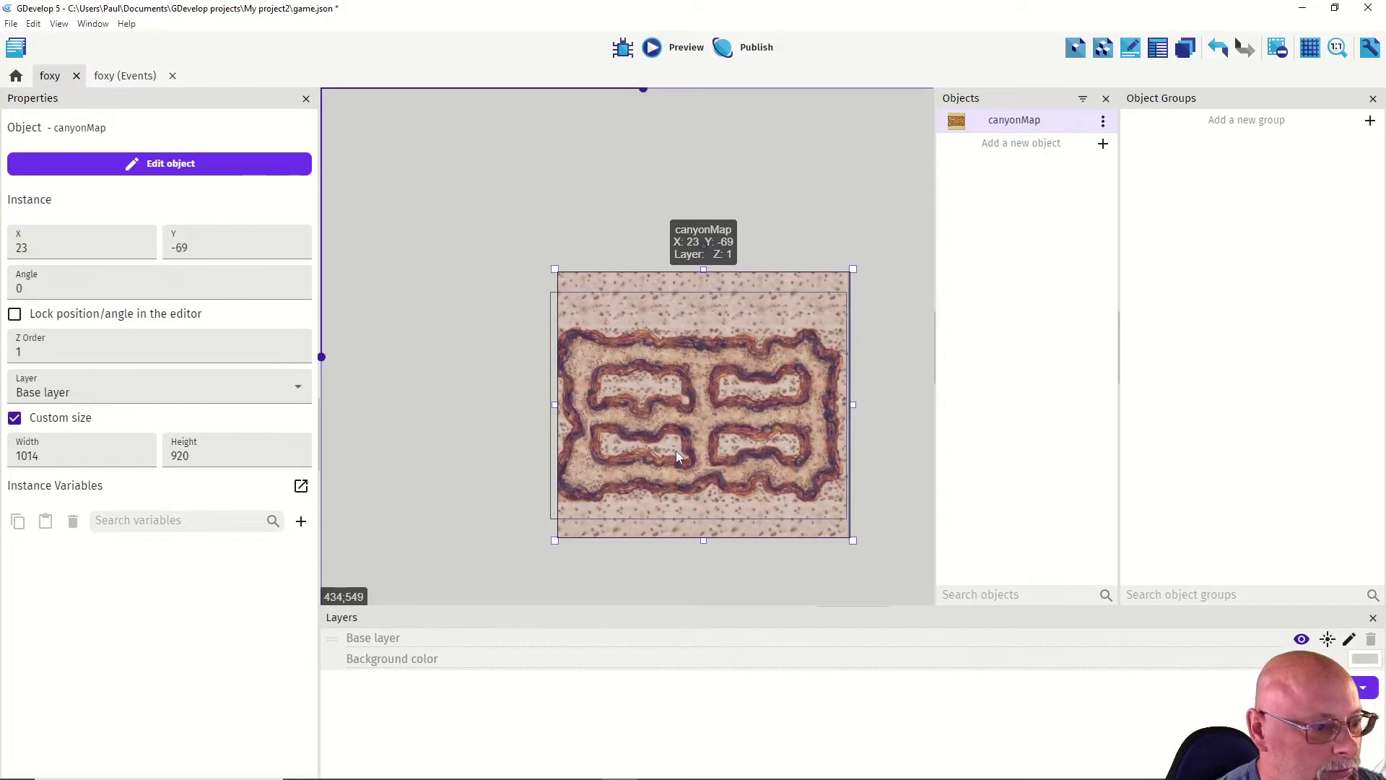
left_click(675, 577)
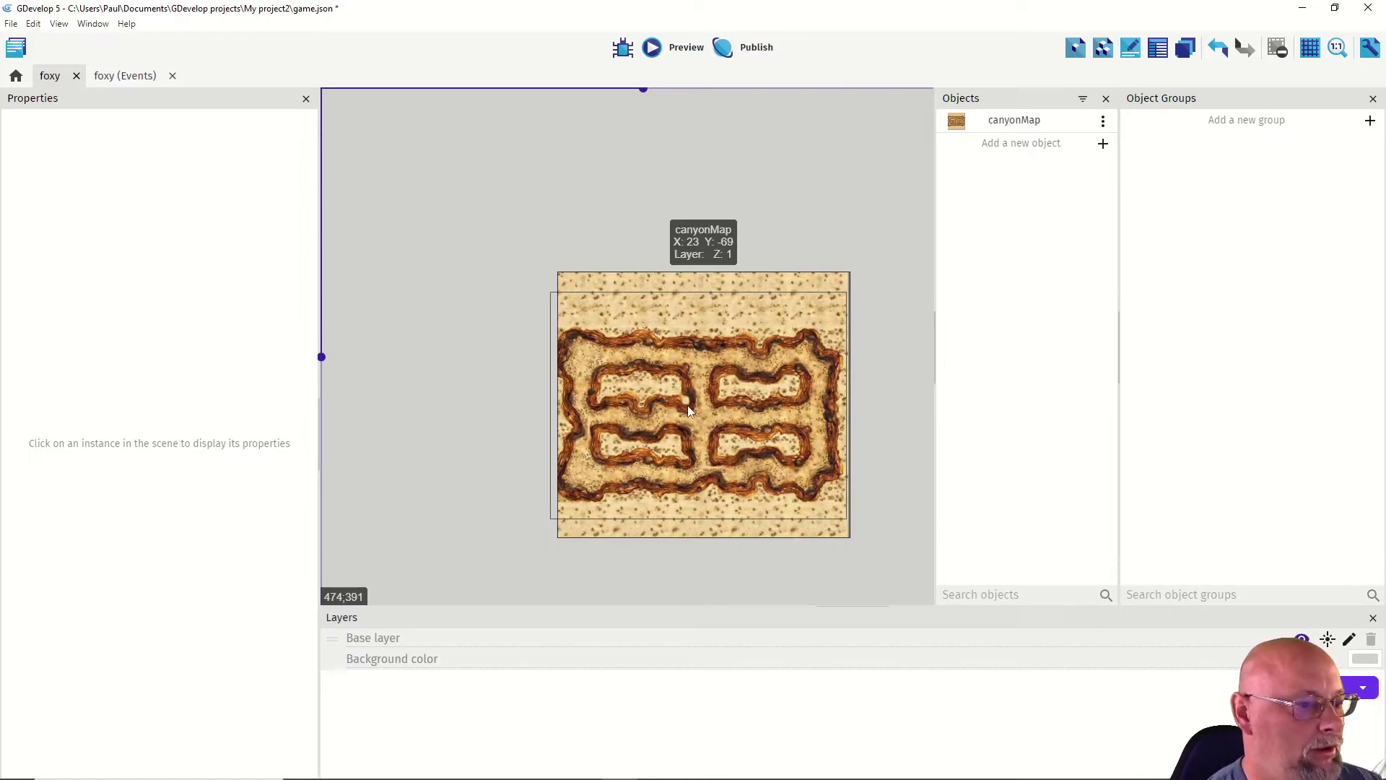
Step: Create a new sprite object and give its first animation the fox image, copied into the project folder
left_click(1012, 144)
left_click(449, 168)
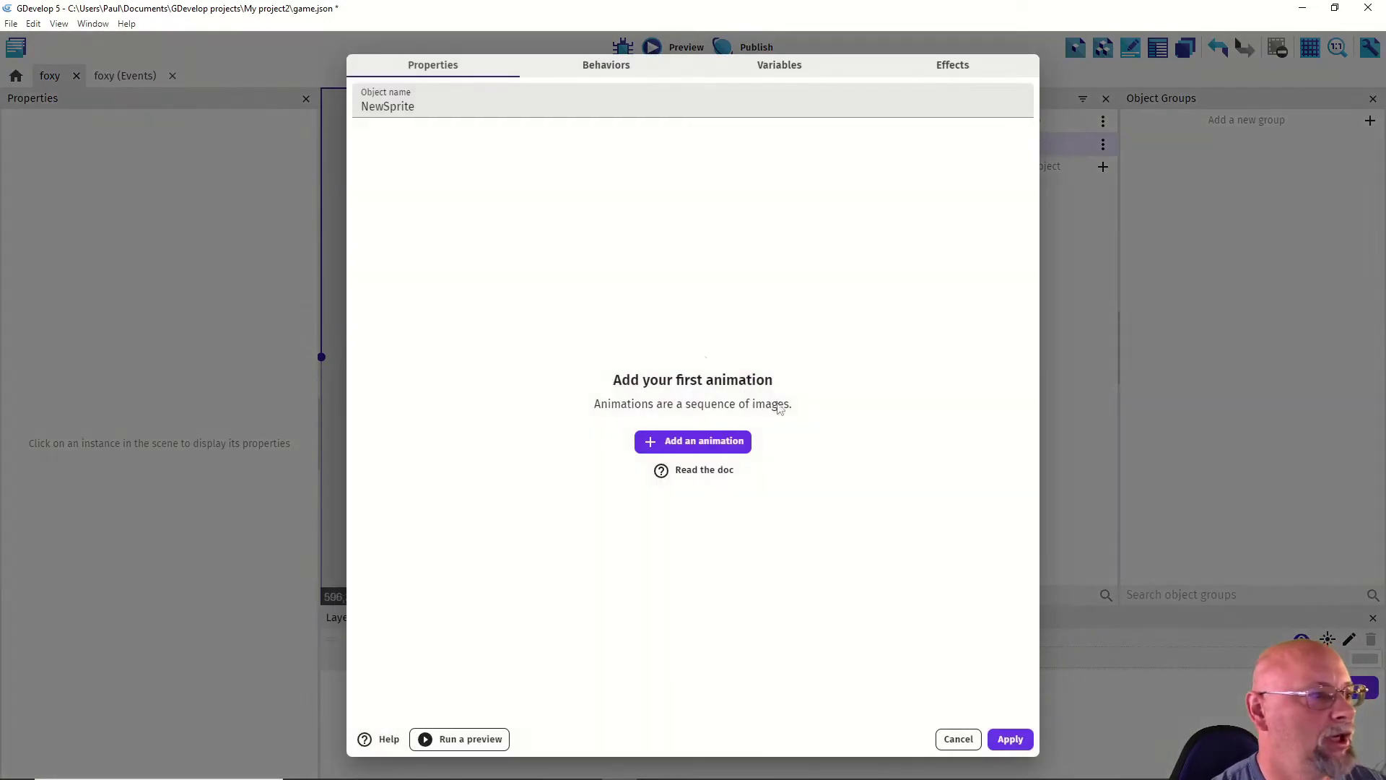
left_click(706, 442)
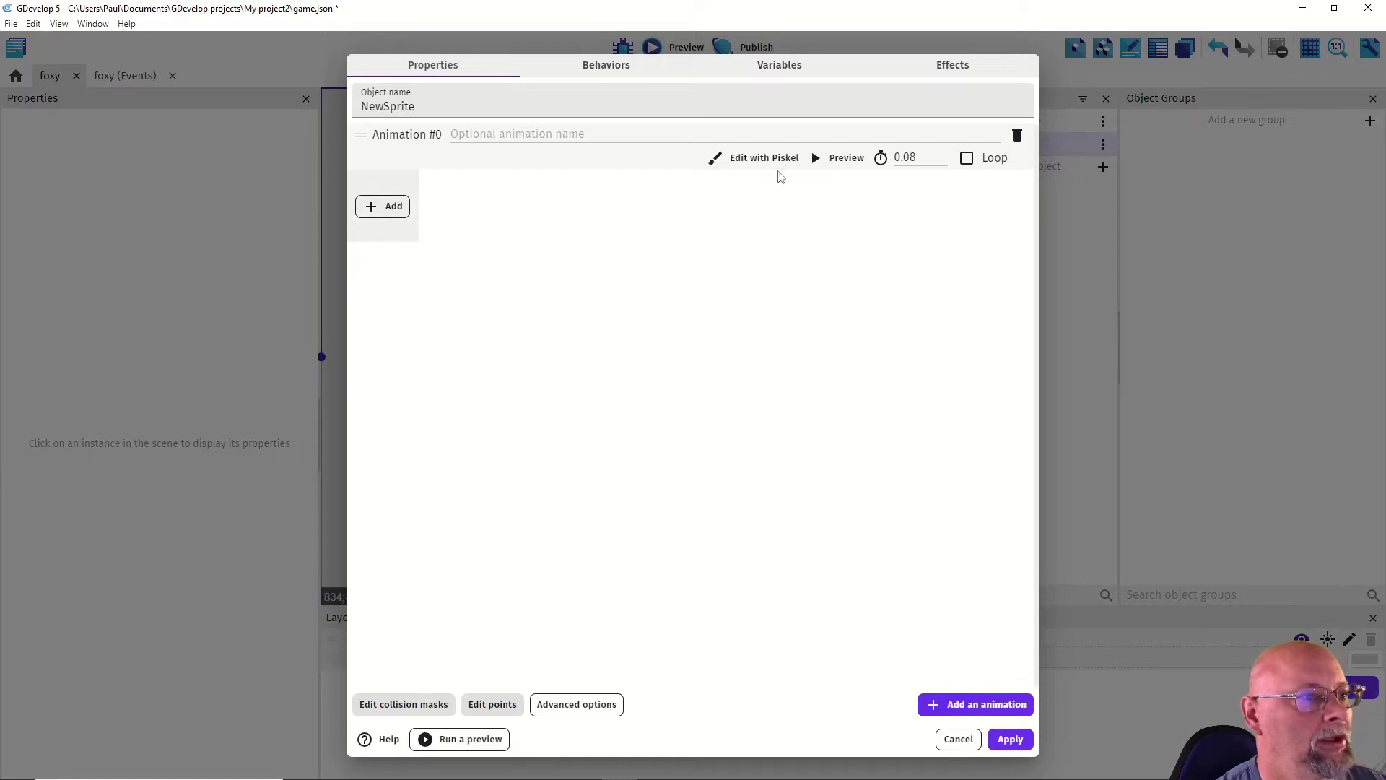
left_click(390, 207)
left_click(478, 134)
left_click(583, 385)
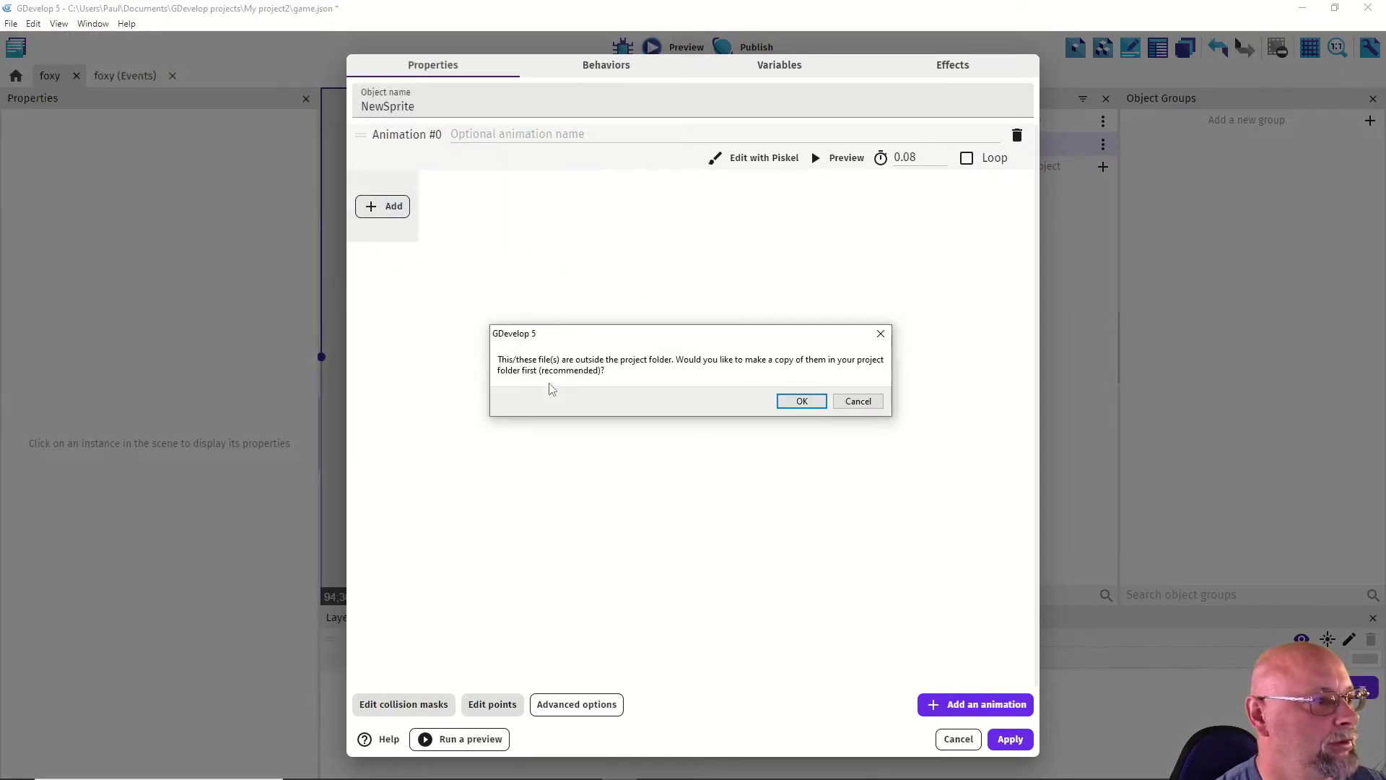
left_click(802, 402)
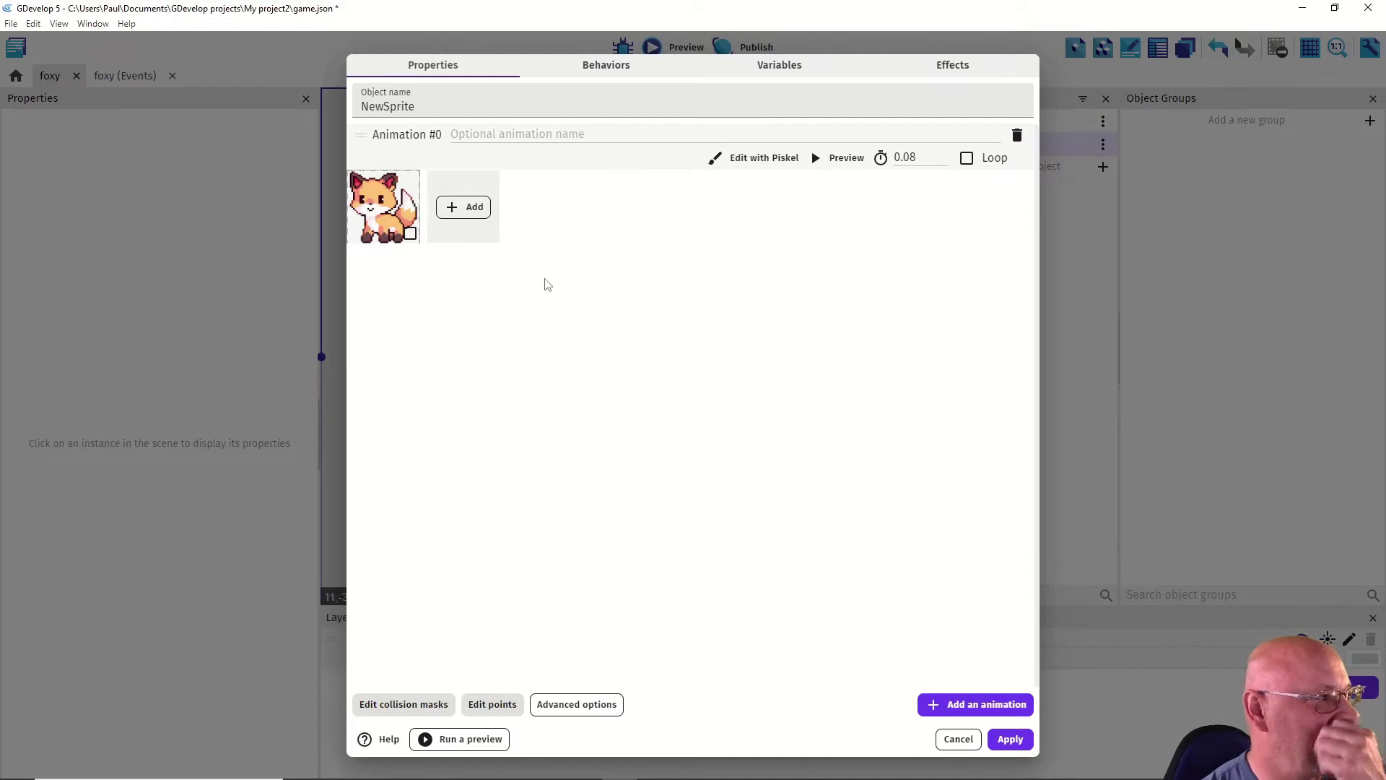
Step: Name the sprite object foxy and its first animation foxl
left_click(435, 107)
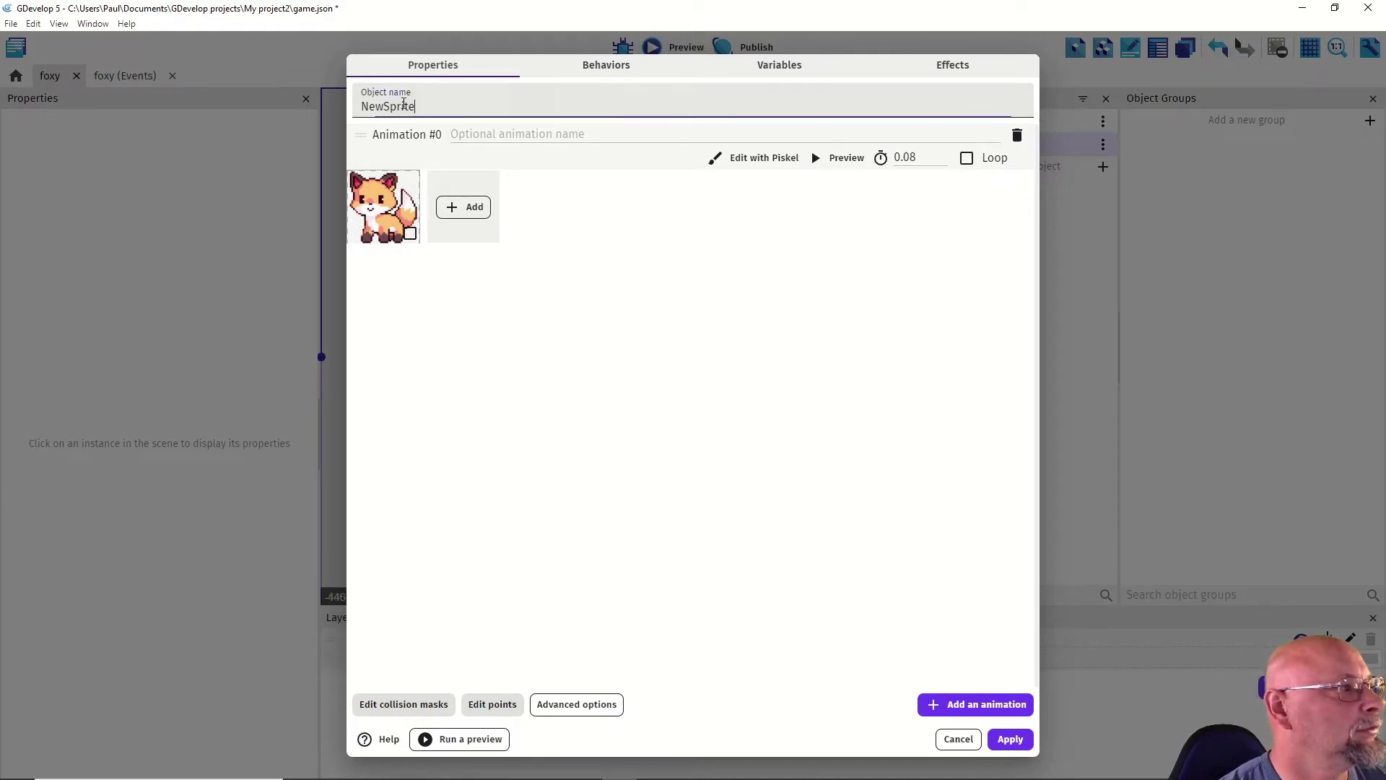
double_click(404, 106)
type("foxy")
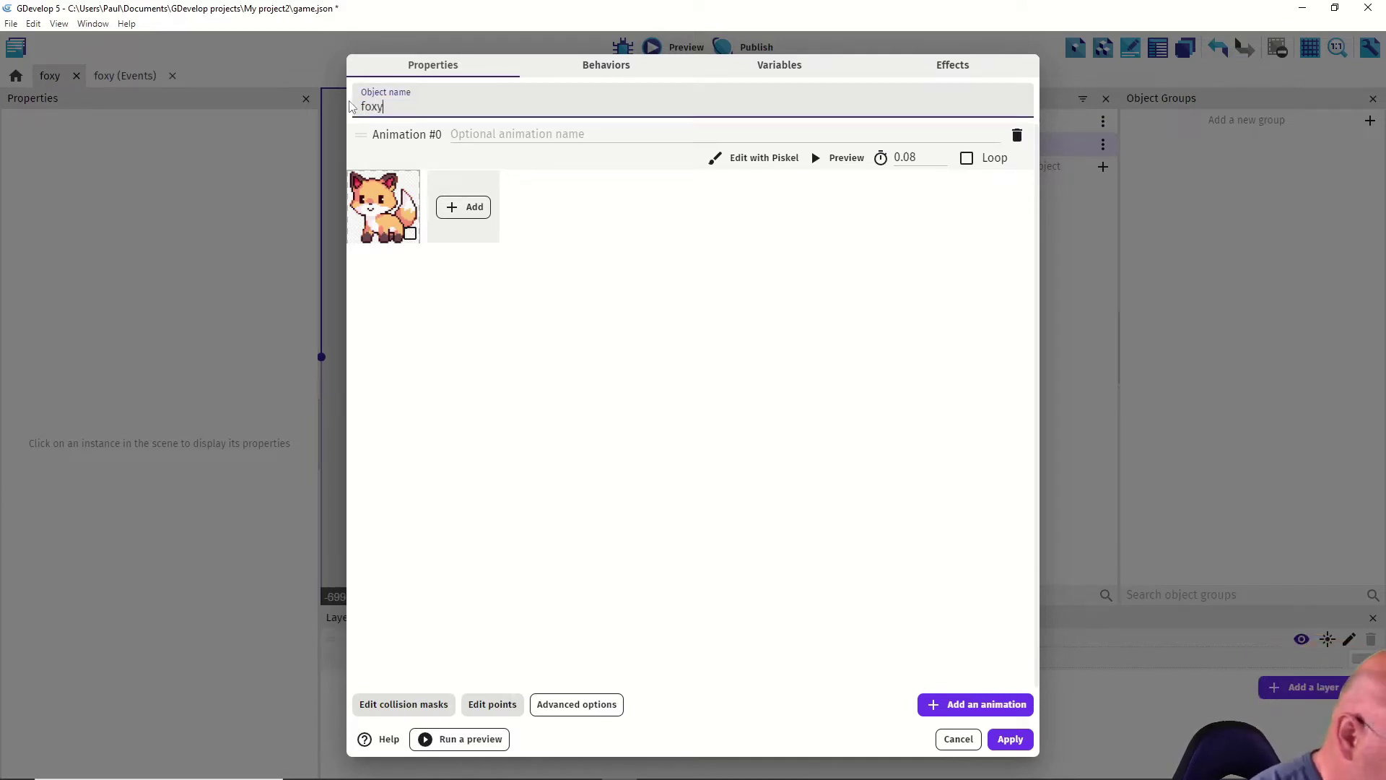
left_click(538, 136)
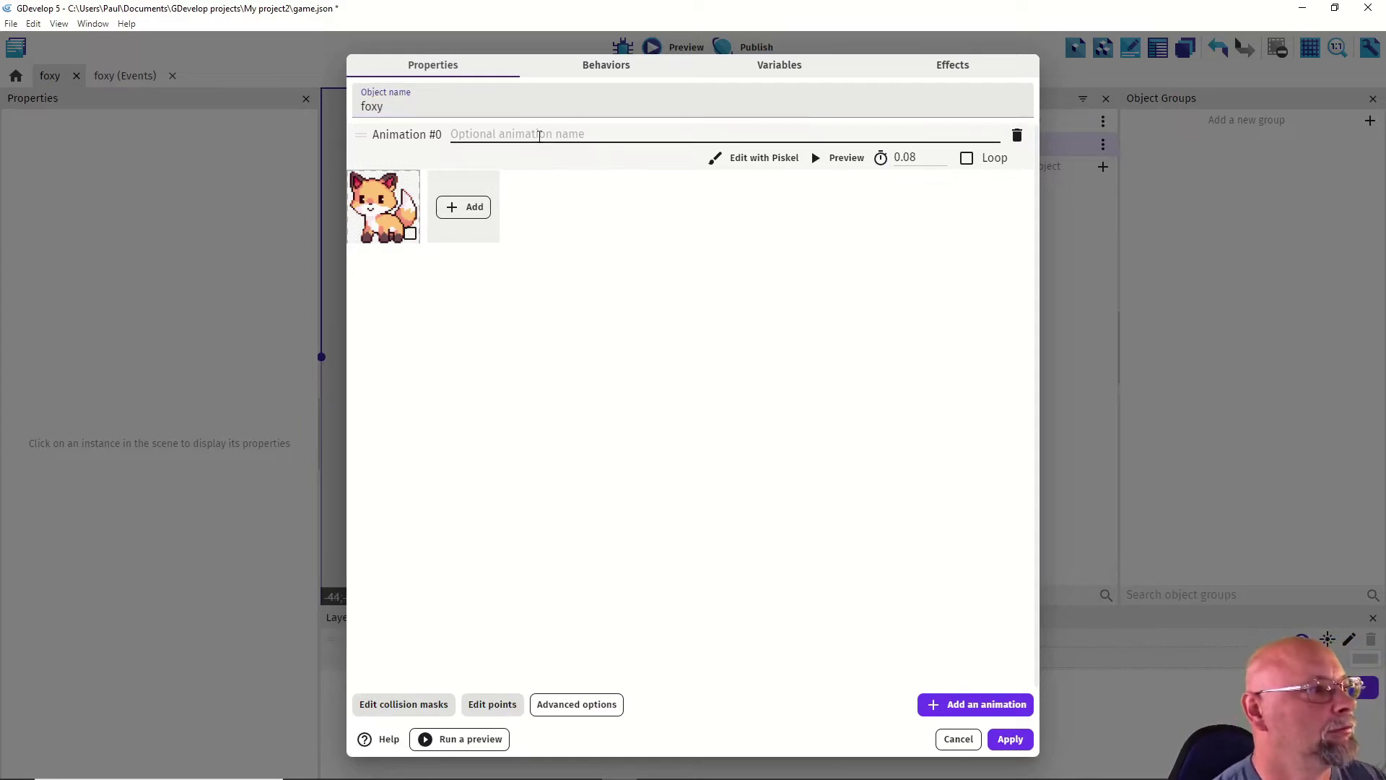
type("fox1")
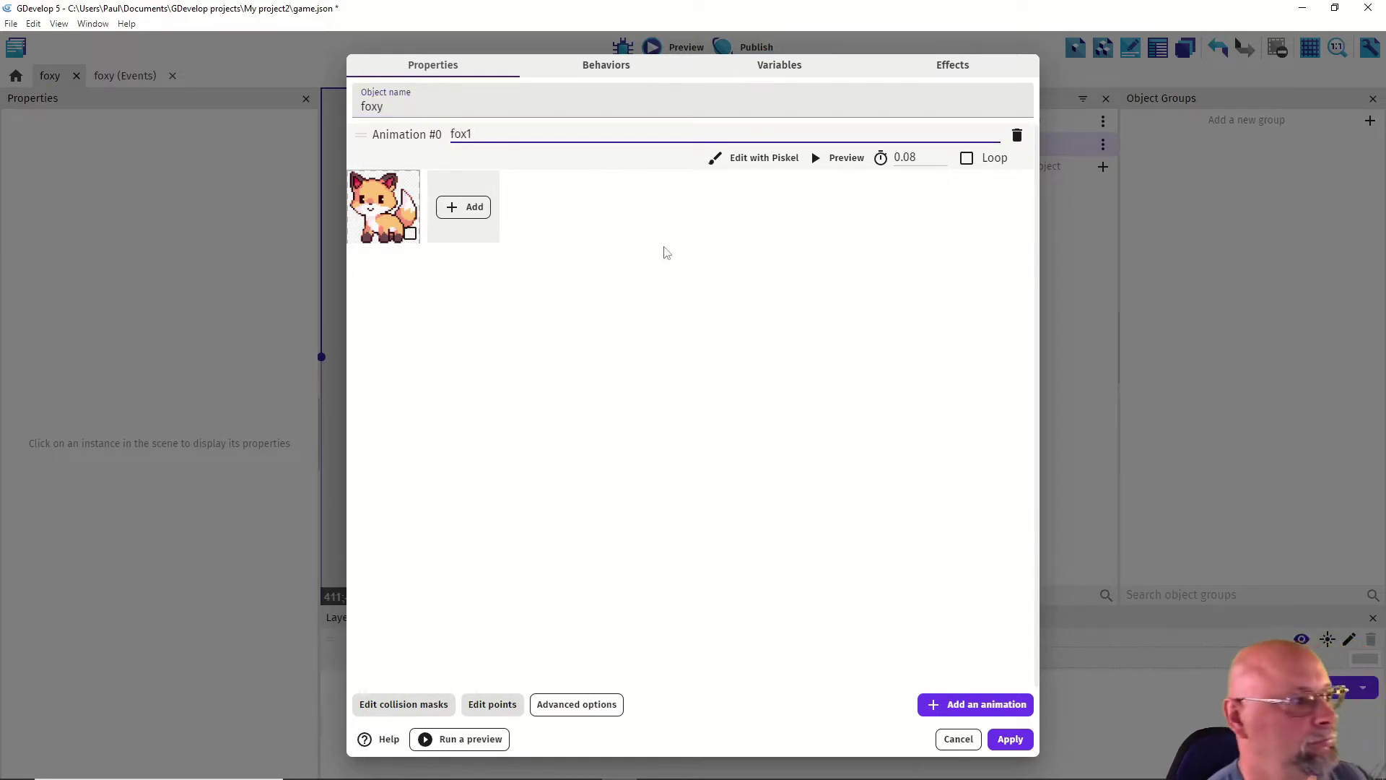
left_click(664, 257)
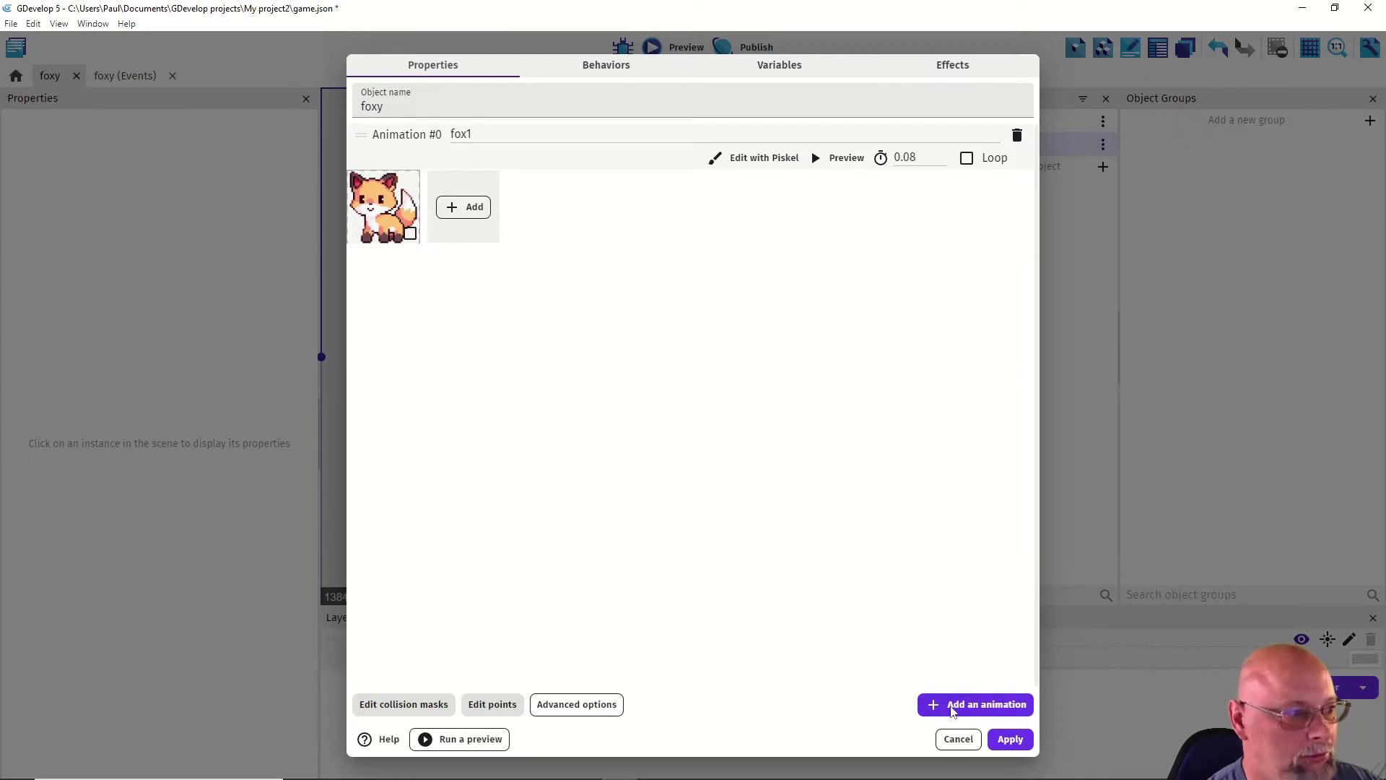
left_click(492, 137)
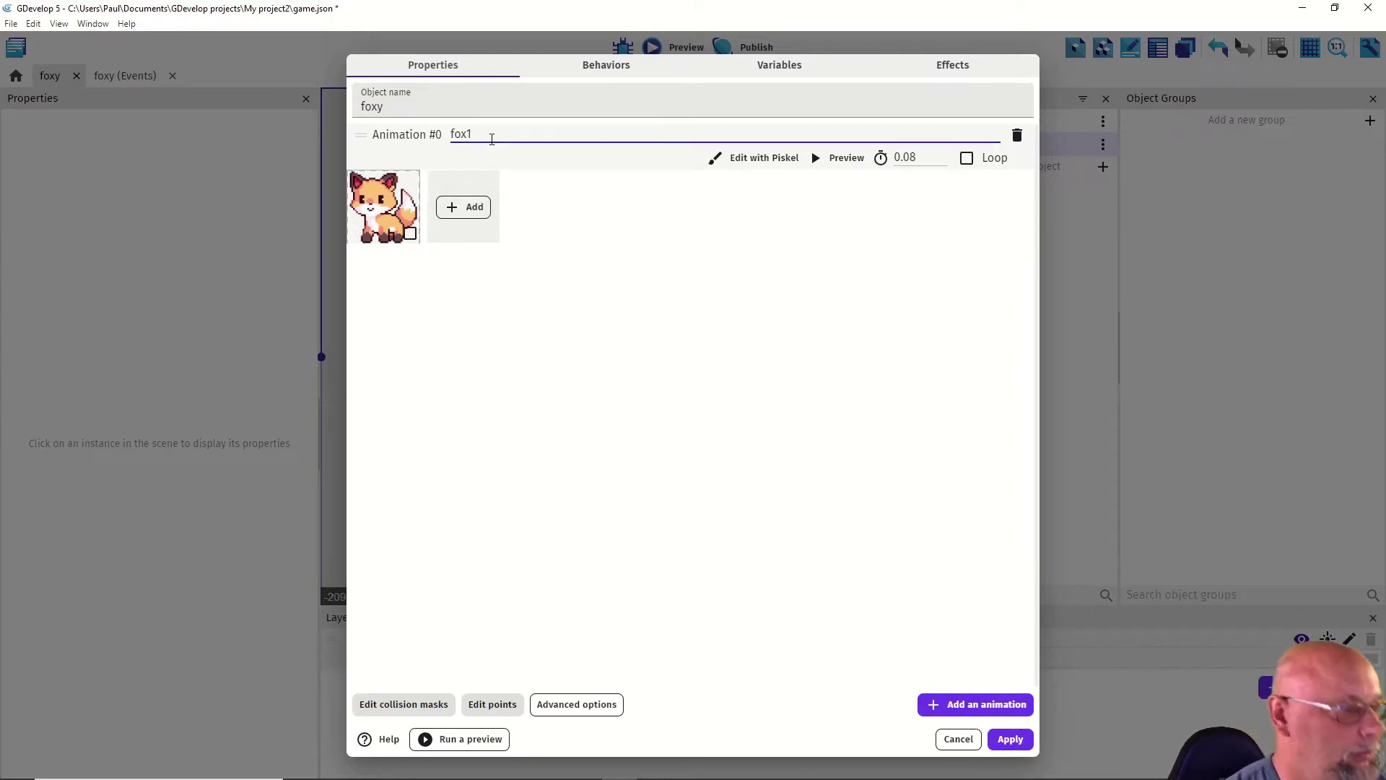
left_click(522, 277)
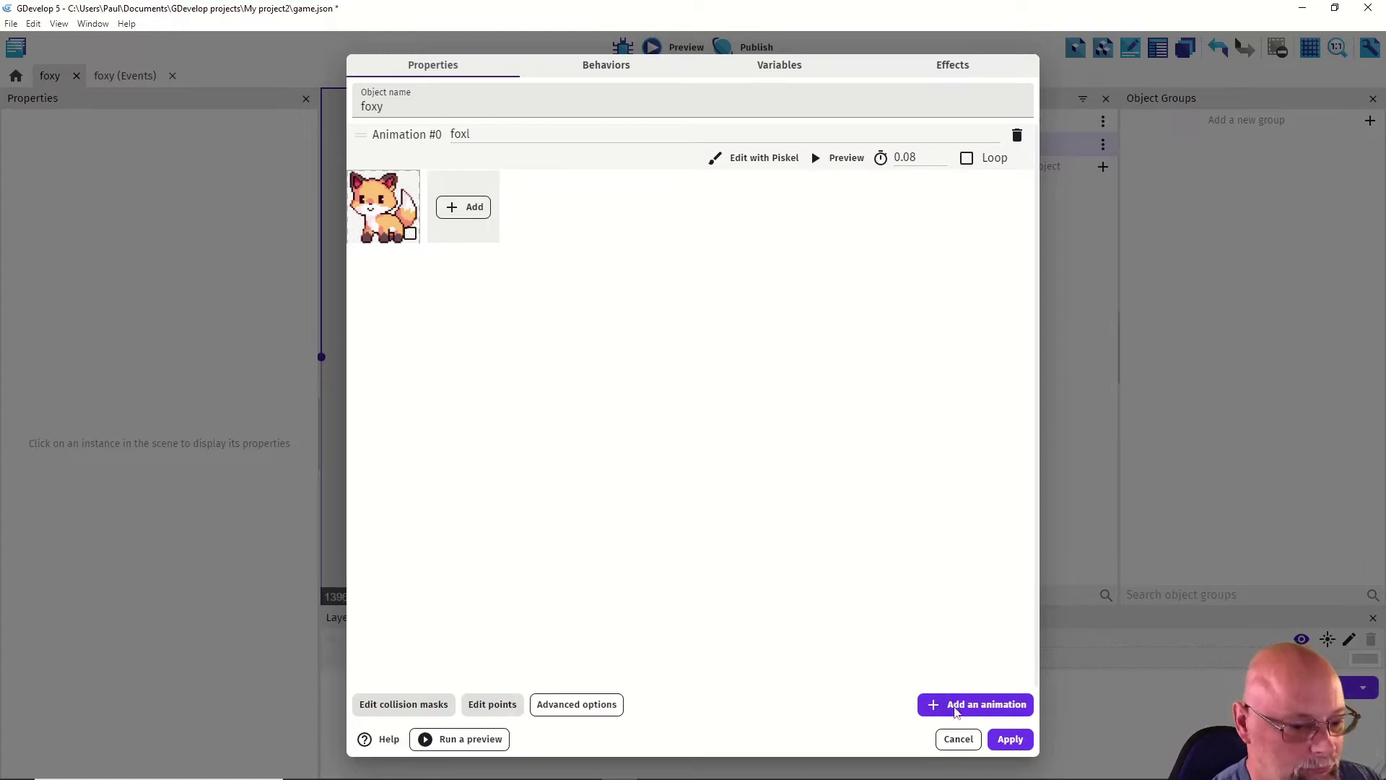
Step: Add a second animation to foxy with the fox image from ART resources, copied into the project folder
left_click(955, 709)
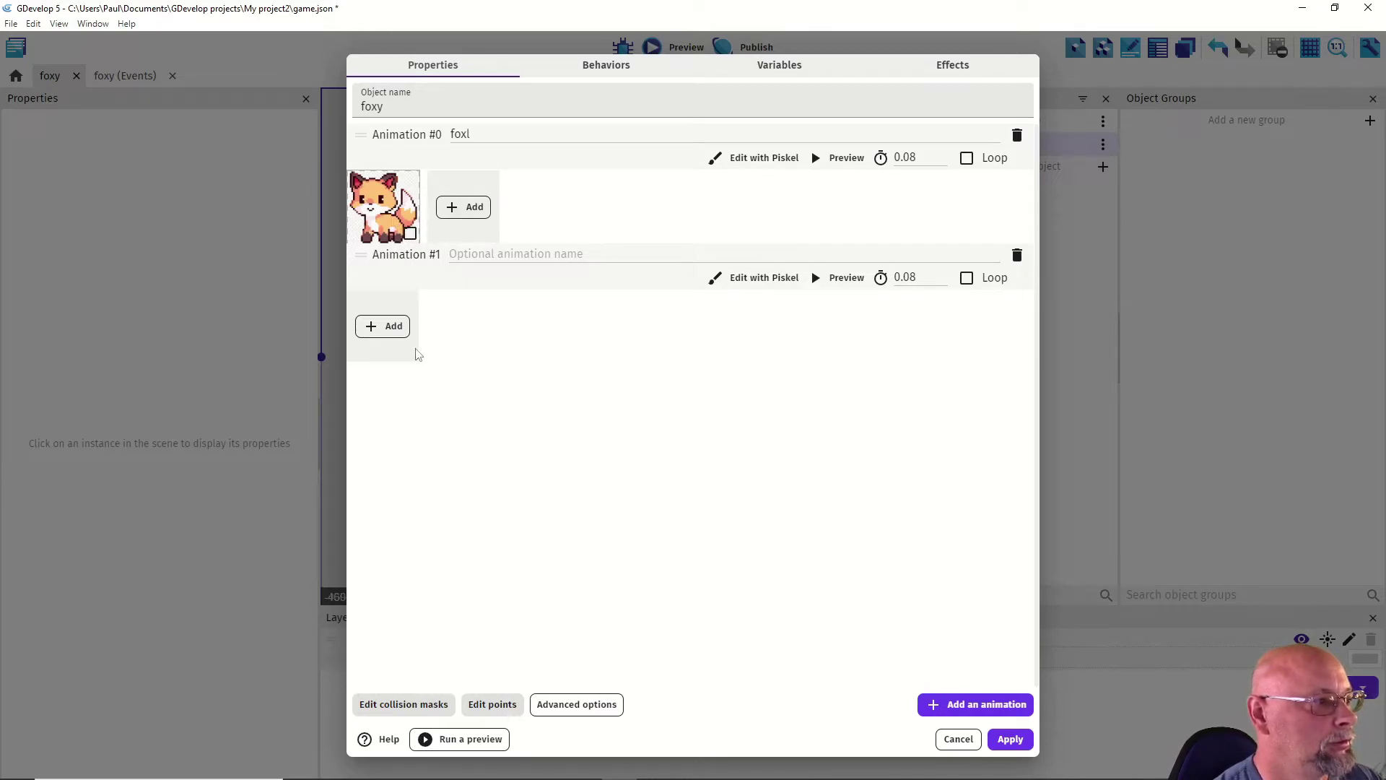
left_click(393, 326)
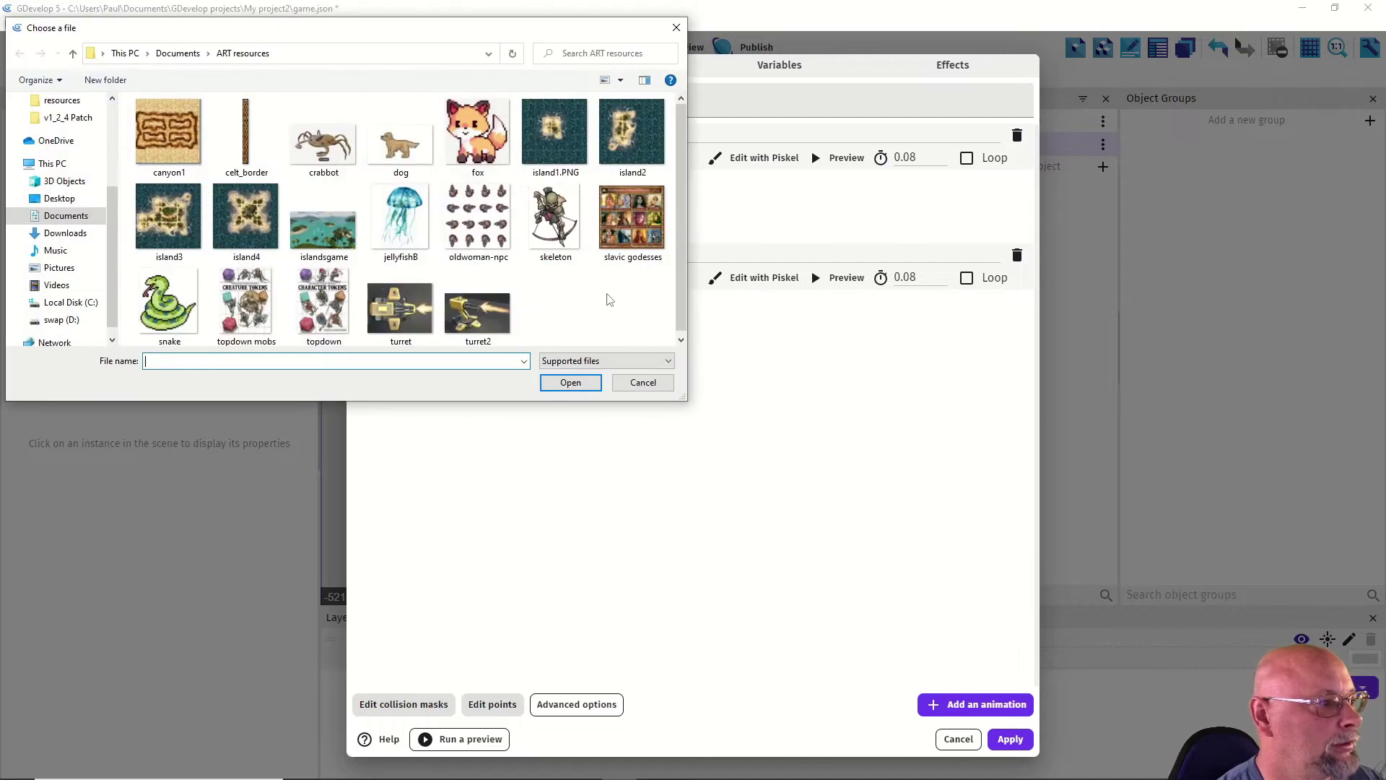
left_click(478, 159)
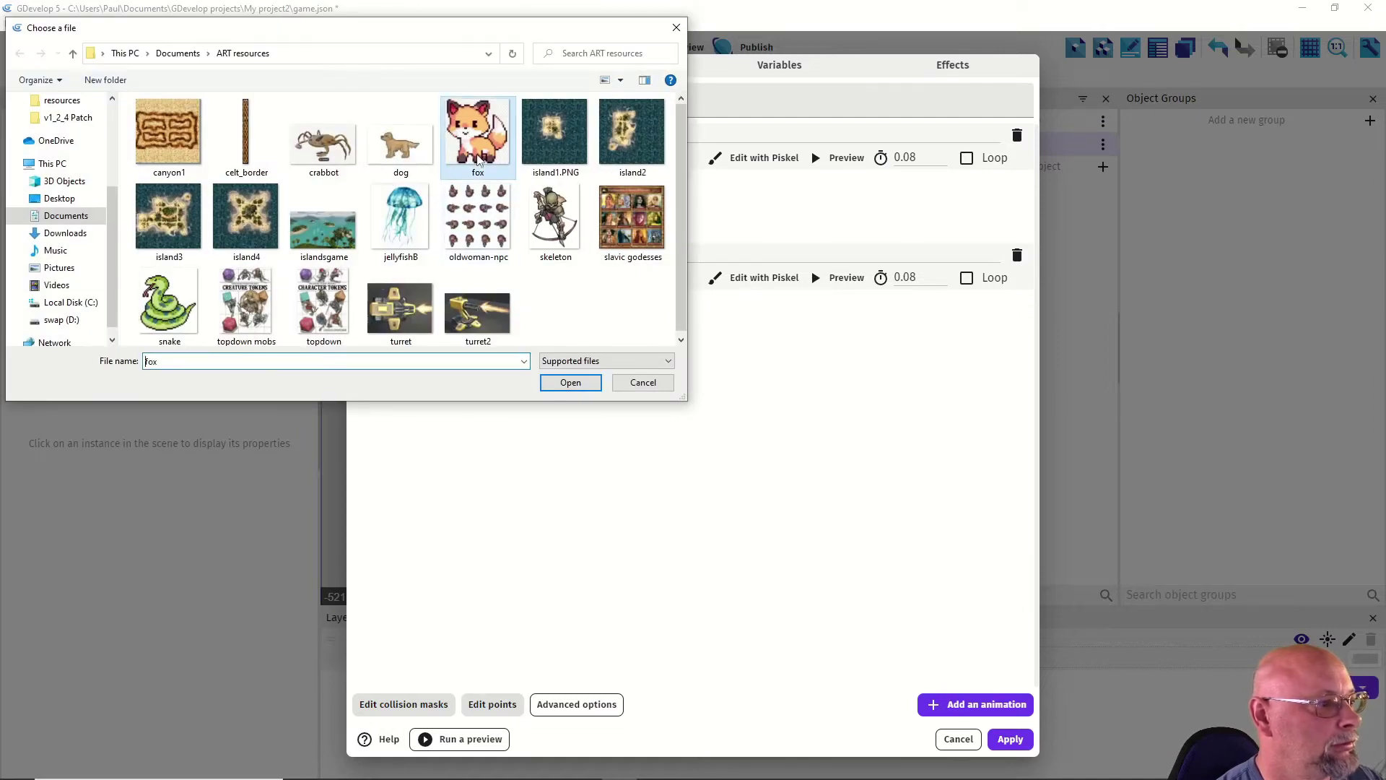
left_click(566, 384)
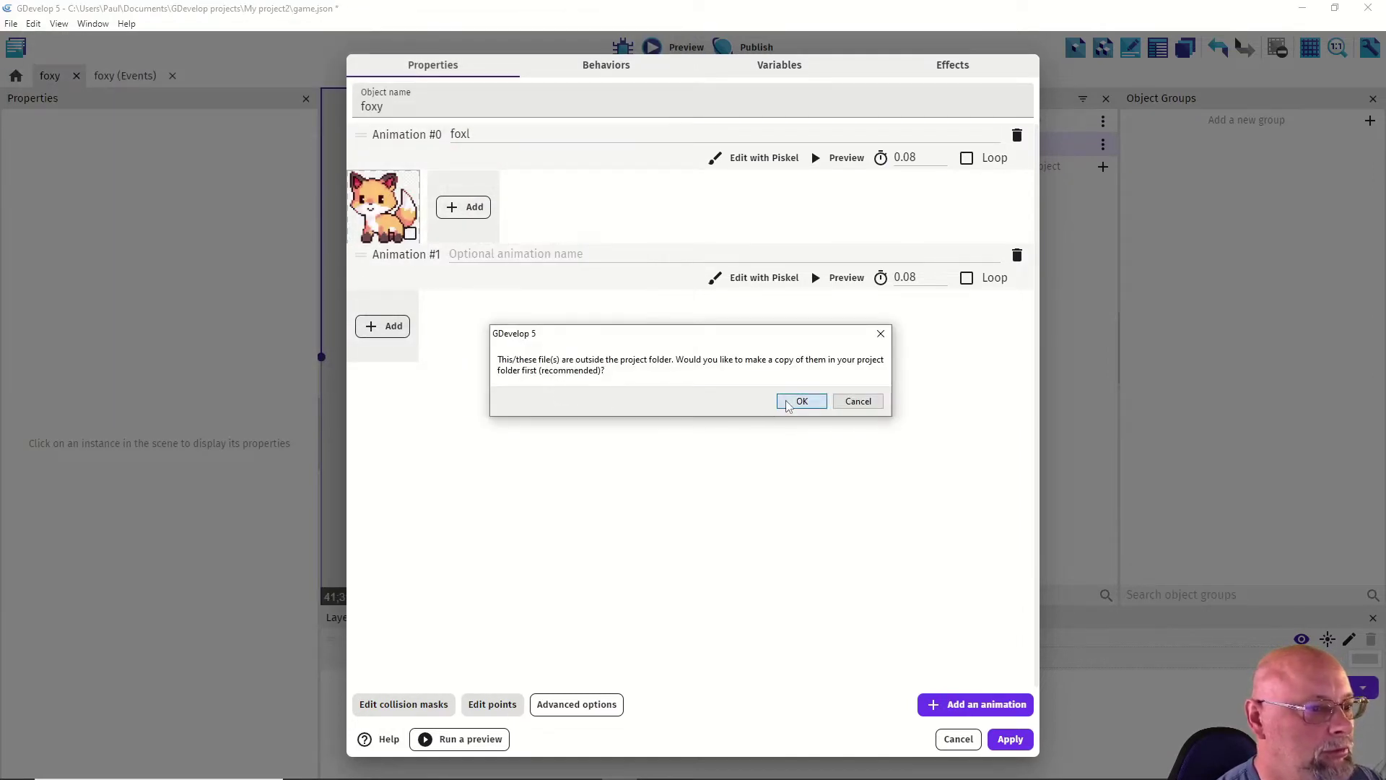
left_click(799, 400)
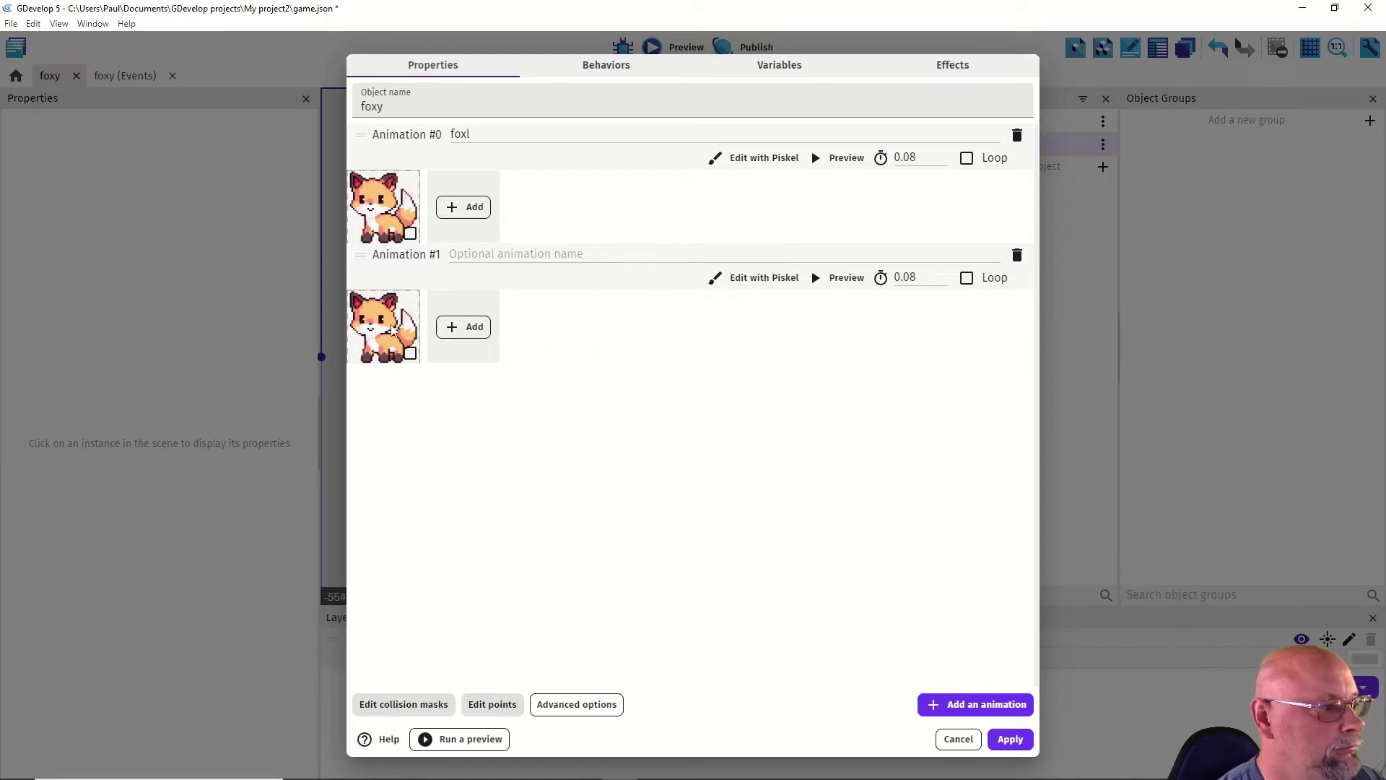
Step: Flip the second animation's fox image horizontally in Piskel, save it and name the animation foxR
left_click(751, 277)
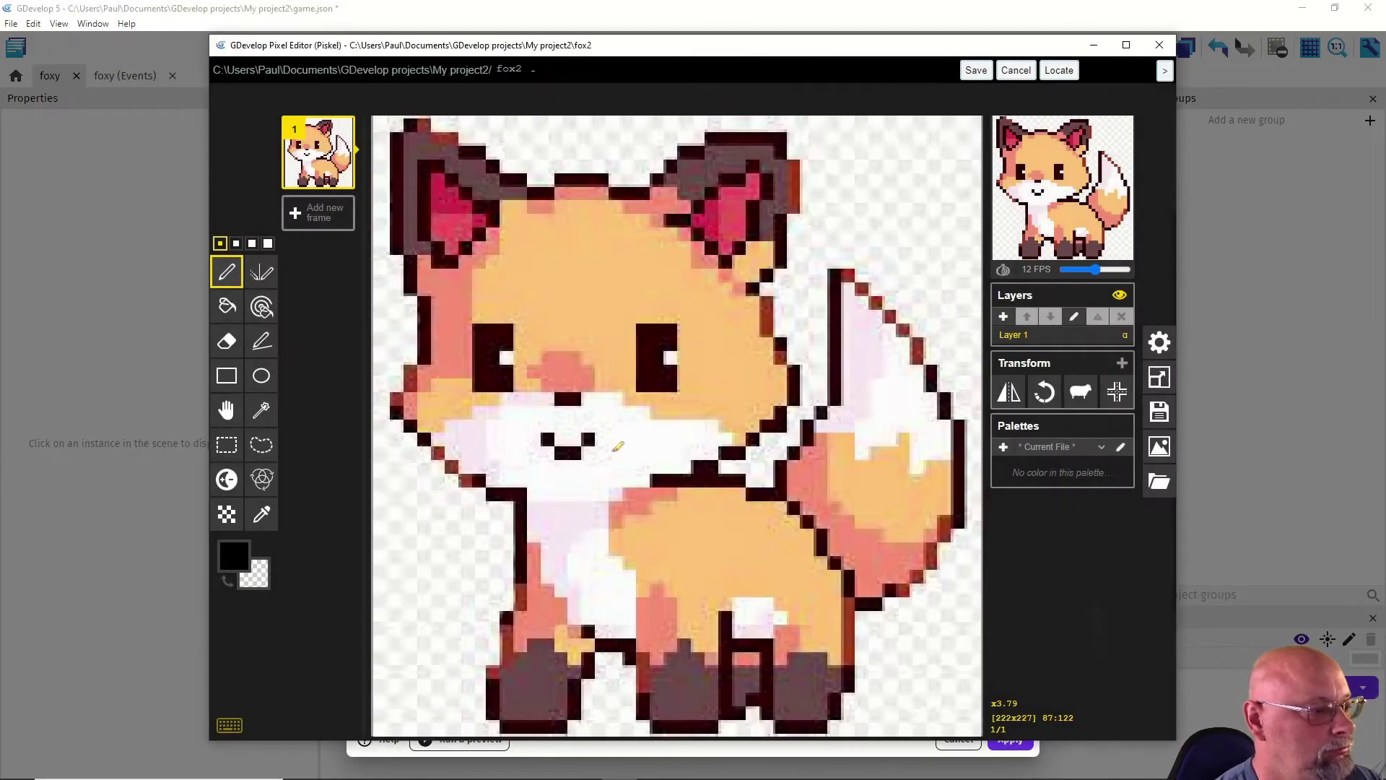
left_click(1009, 393)
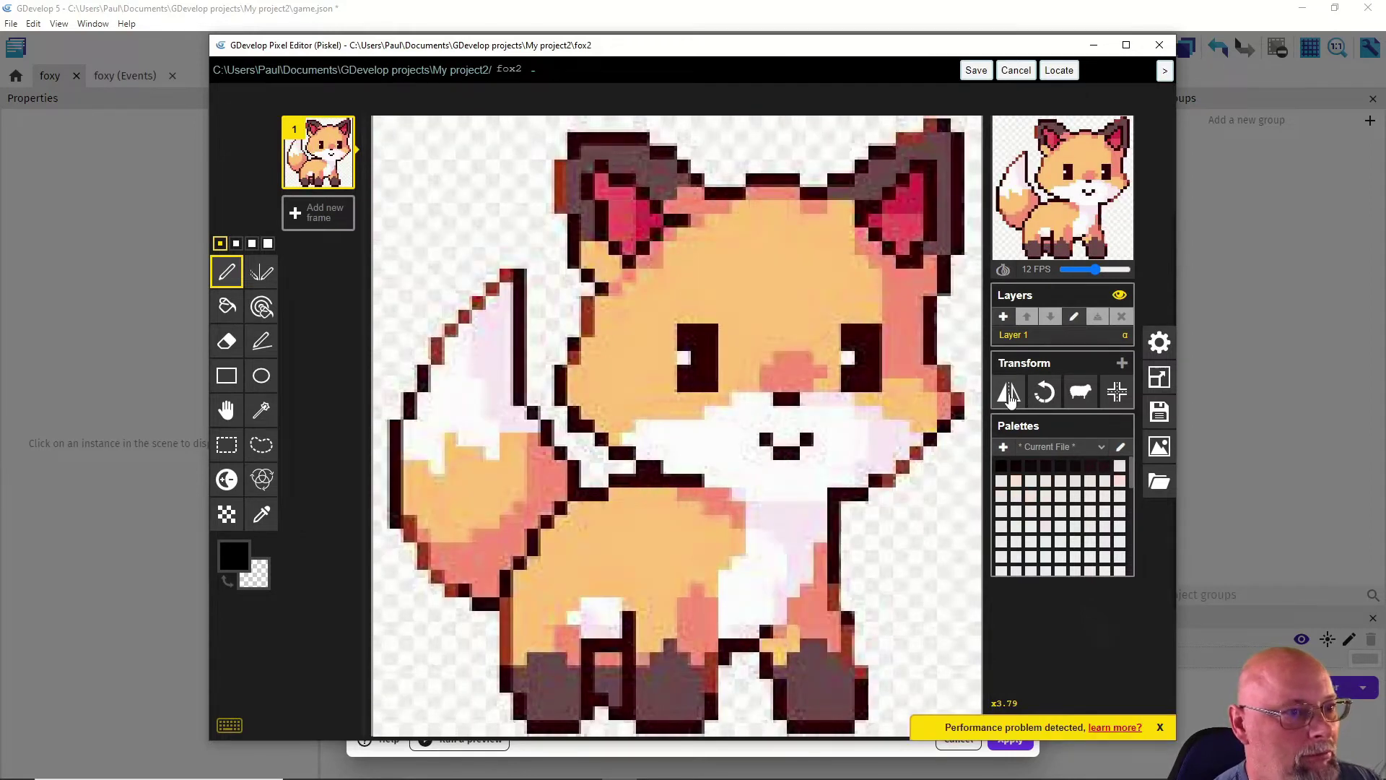
left_click(976, 71)
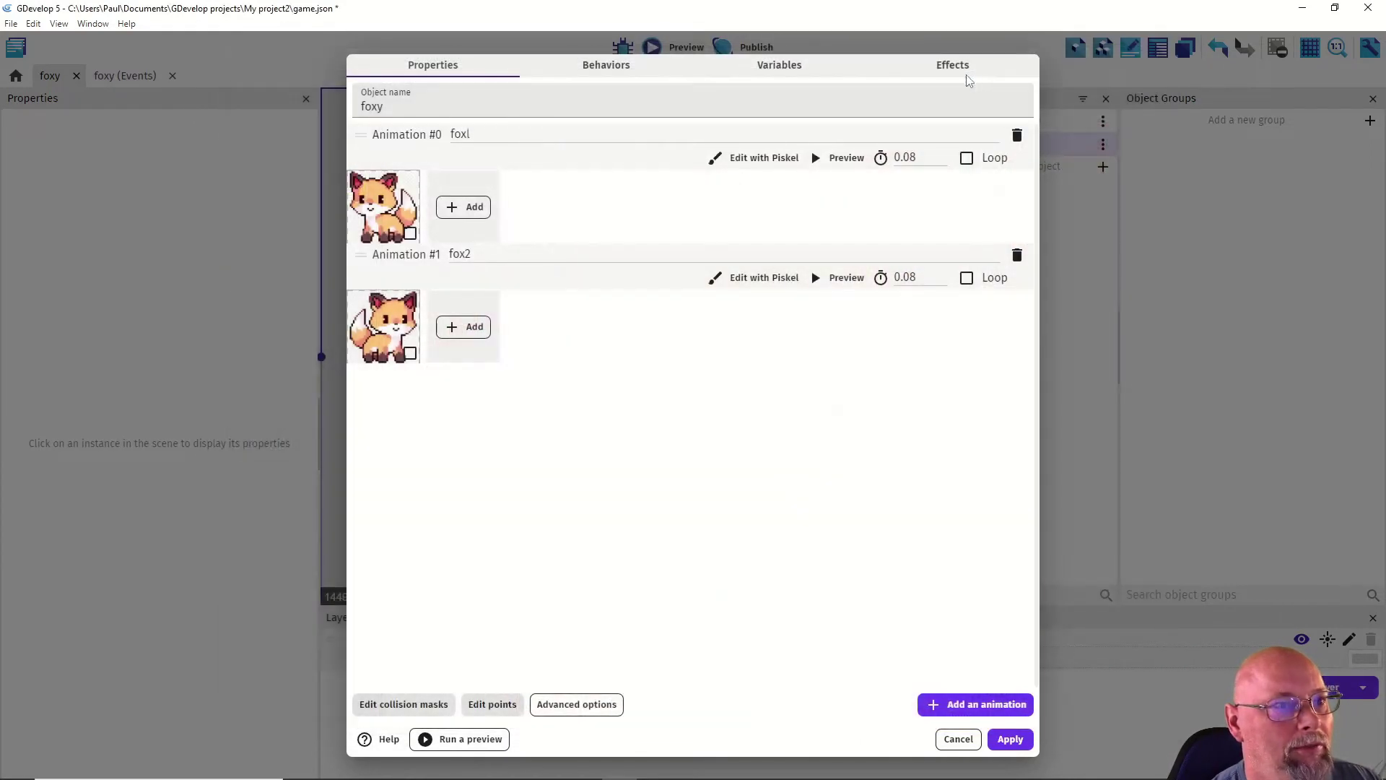
left_click(470, 257)
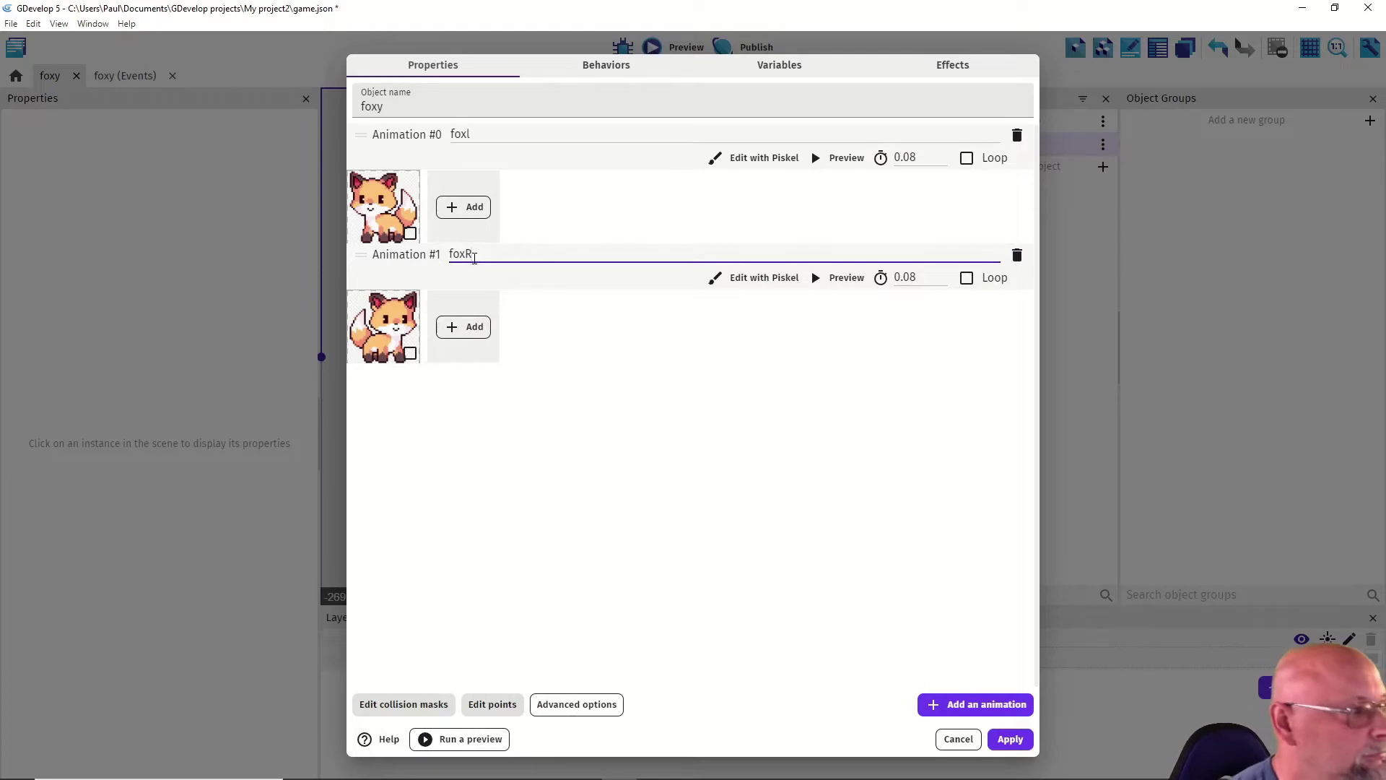
type("R")
left_click(550, 372)
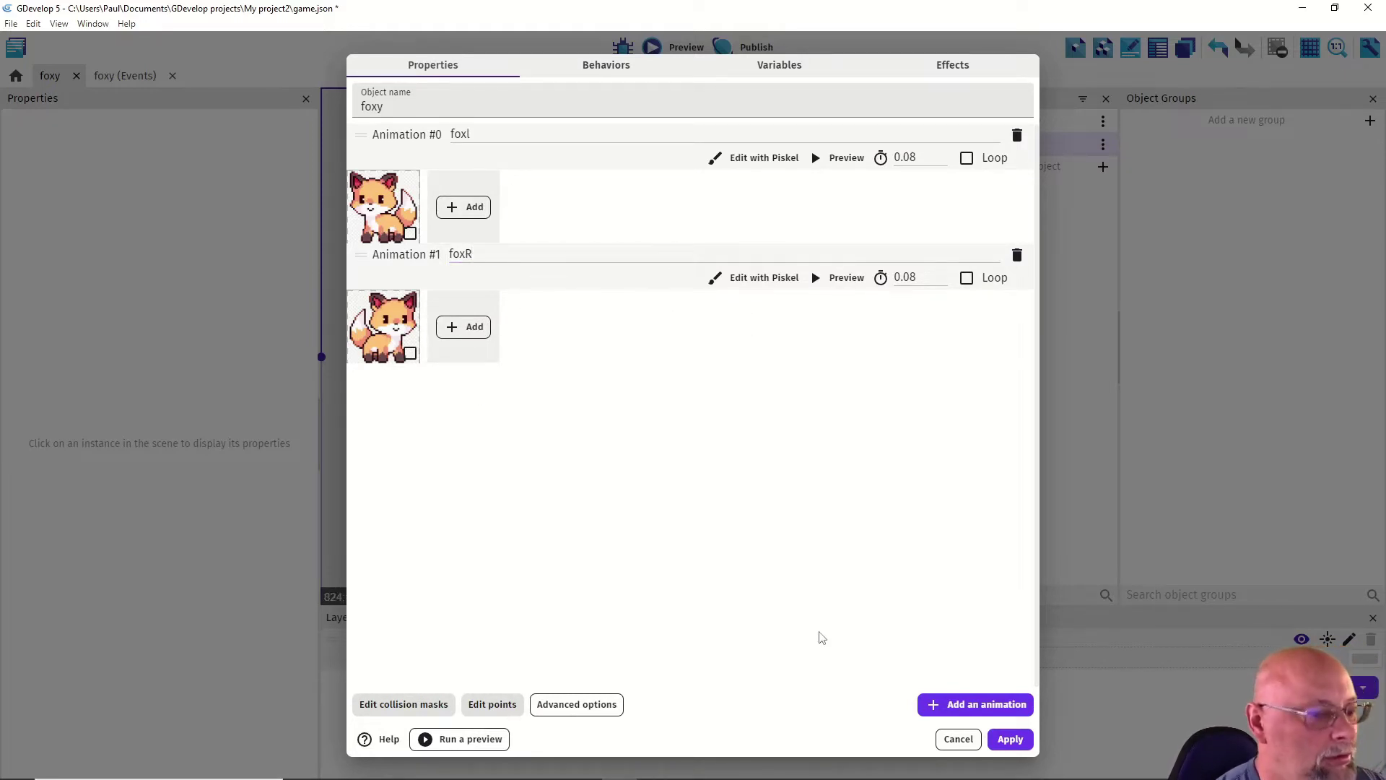
Step: Add a third animation to foxy using the fox image, copying the file into the project folder
left_click(936, 705)
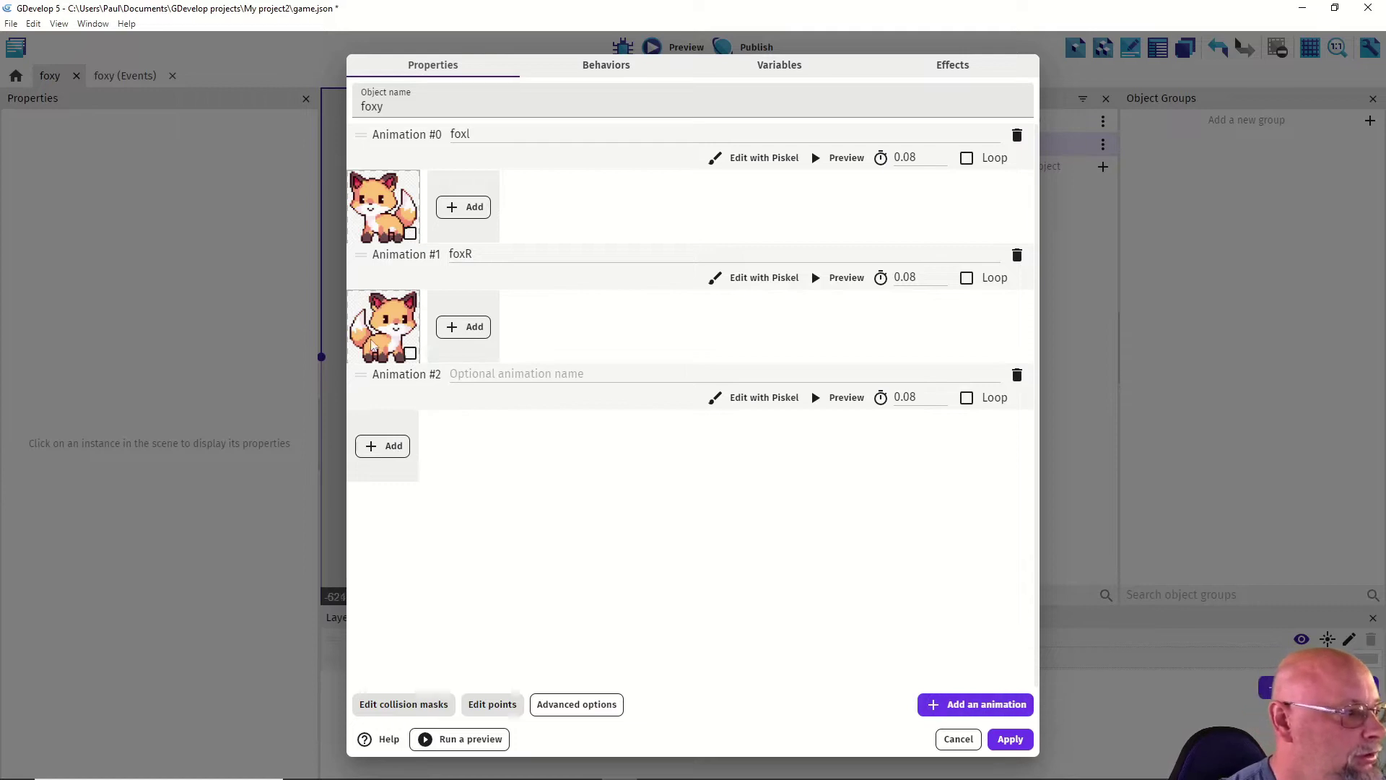
left_click(382, 446)
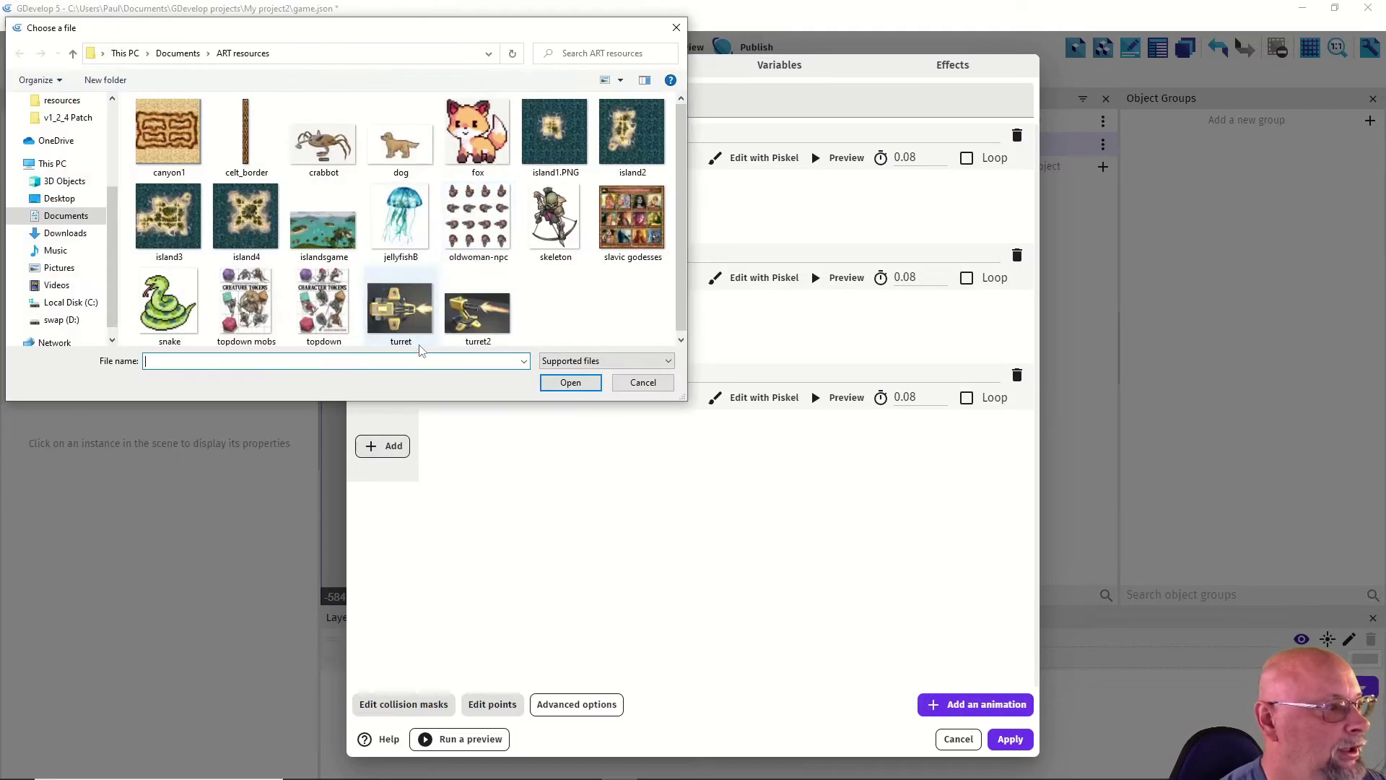
left_click(478, 133)
left_click(570, 382)
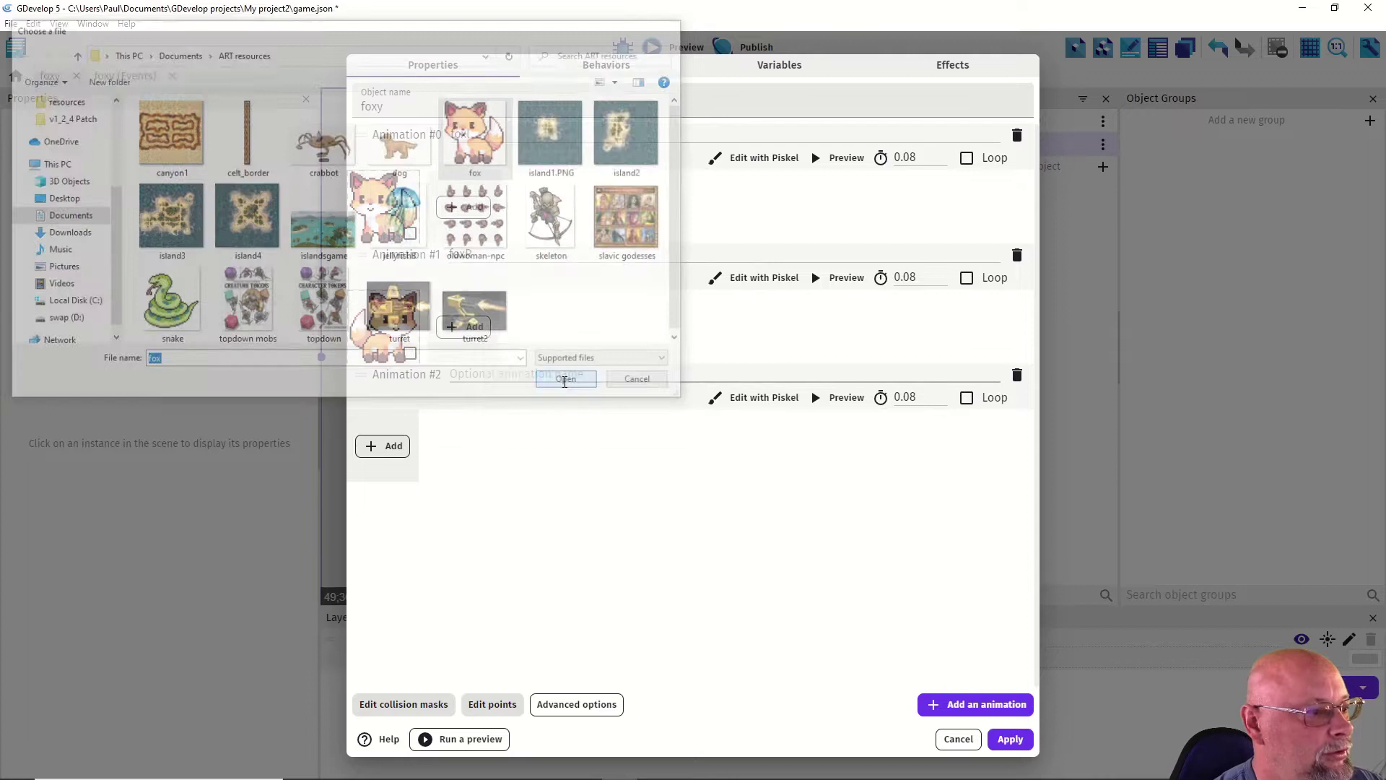
left_click(799, 402)
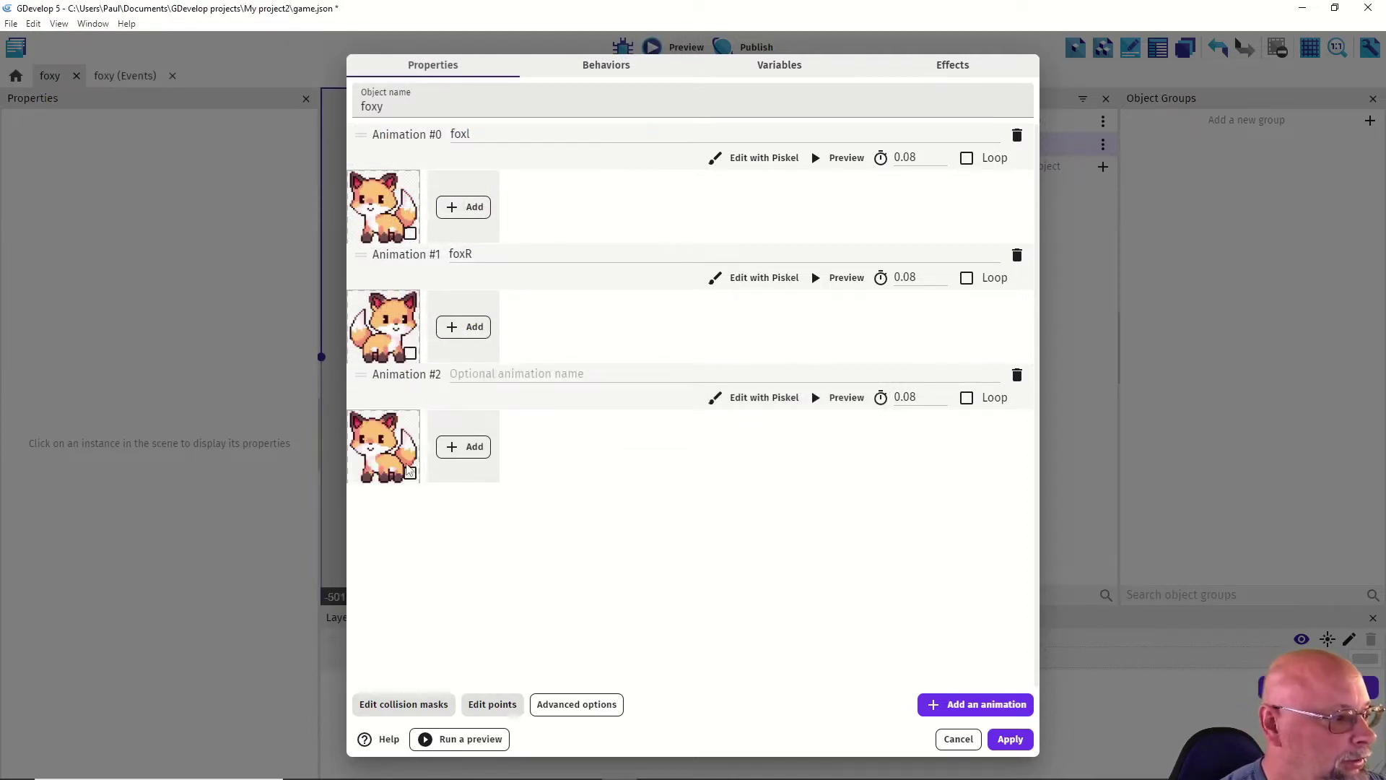
Step: Rotate the third animation's fox image 90° counterclockwise in Piskel, save it and name the animation foxD
left_click(738, 400)
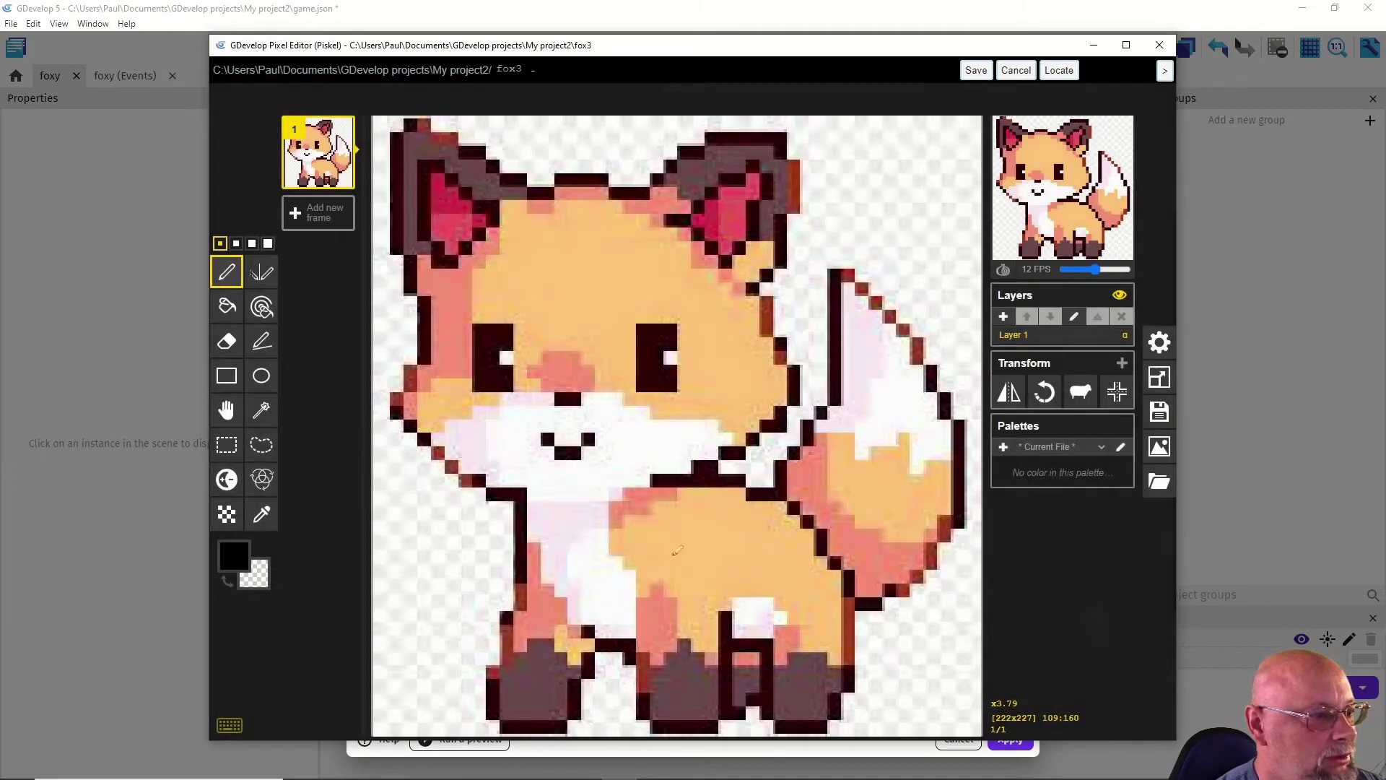
left_click(1046, 393)
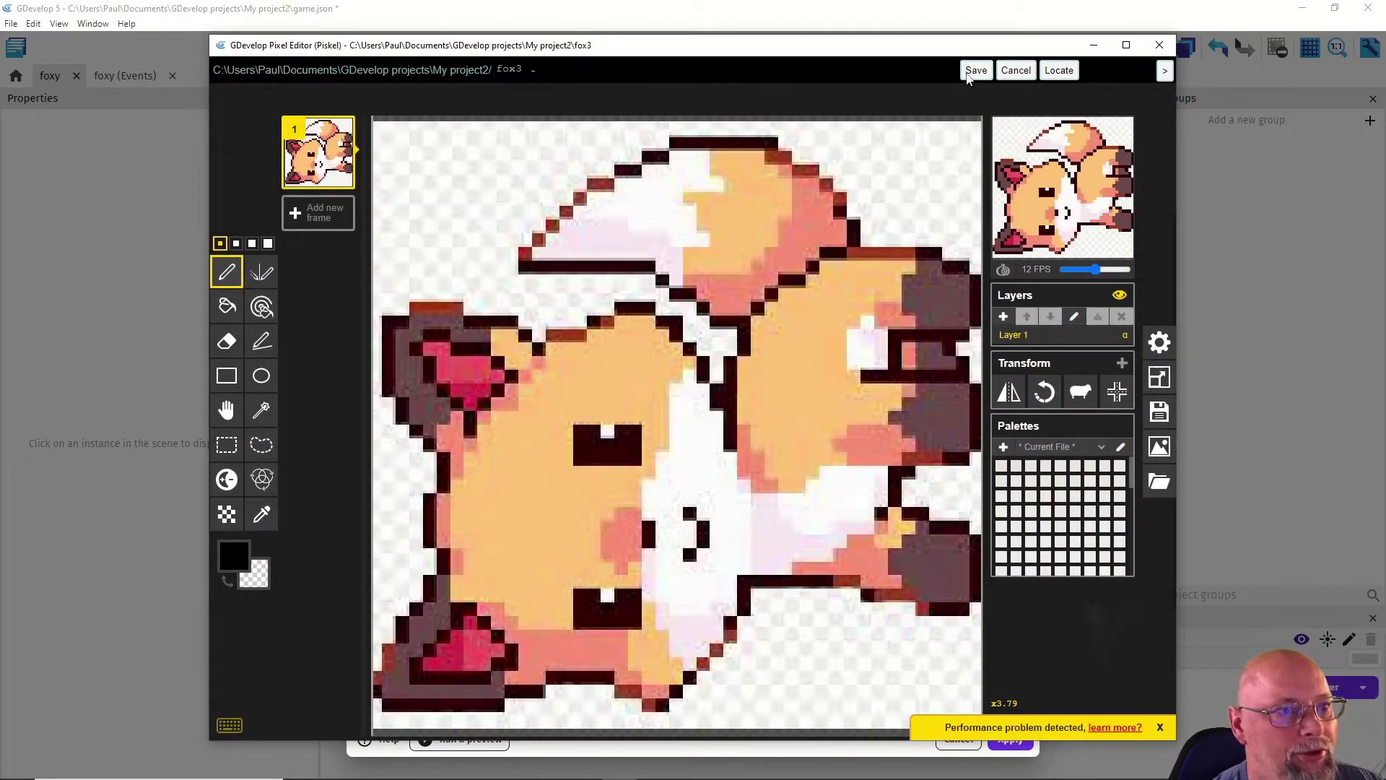
left_click(975, 71)
left_click_drag(500, 375, 457, 374)
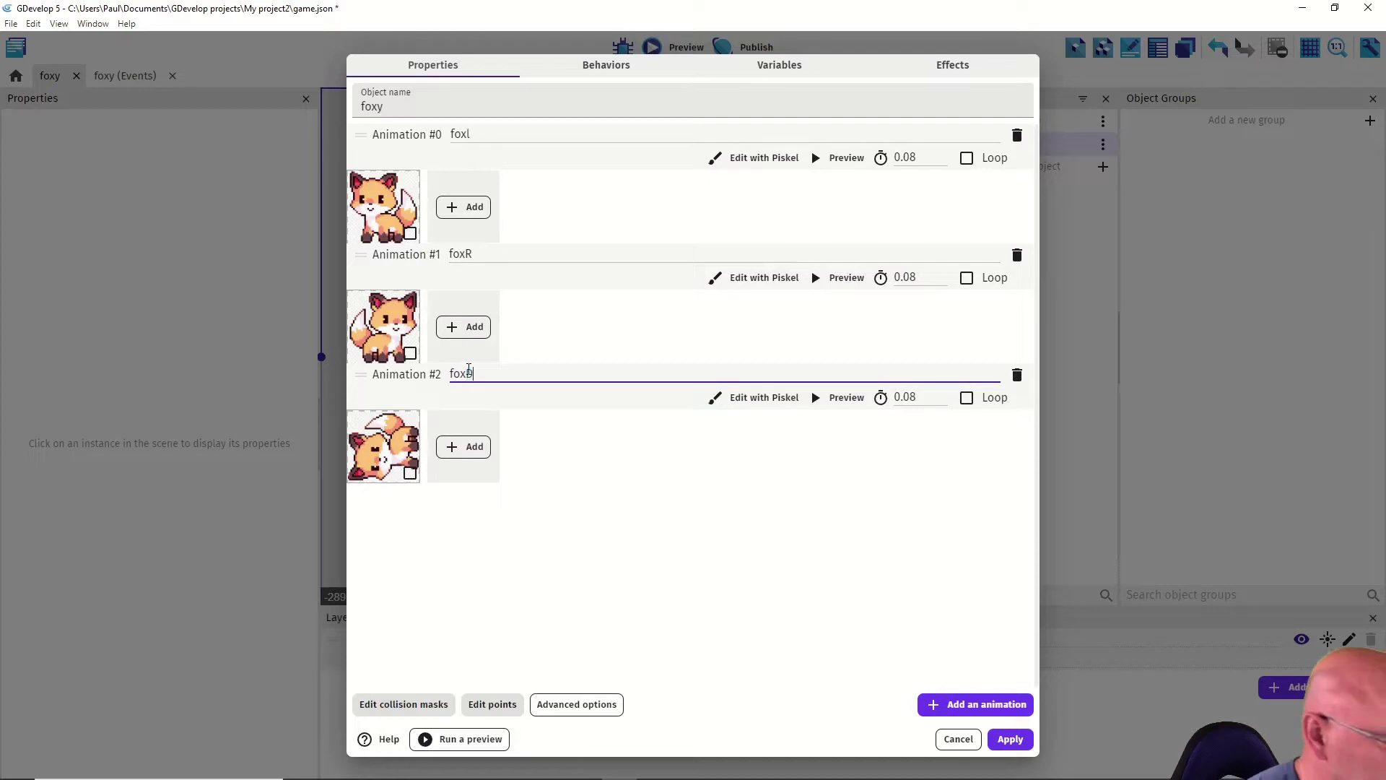
left_click(620, 527)
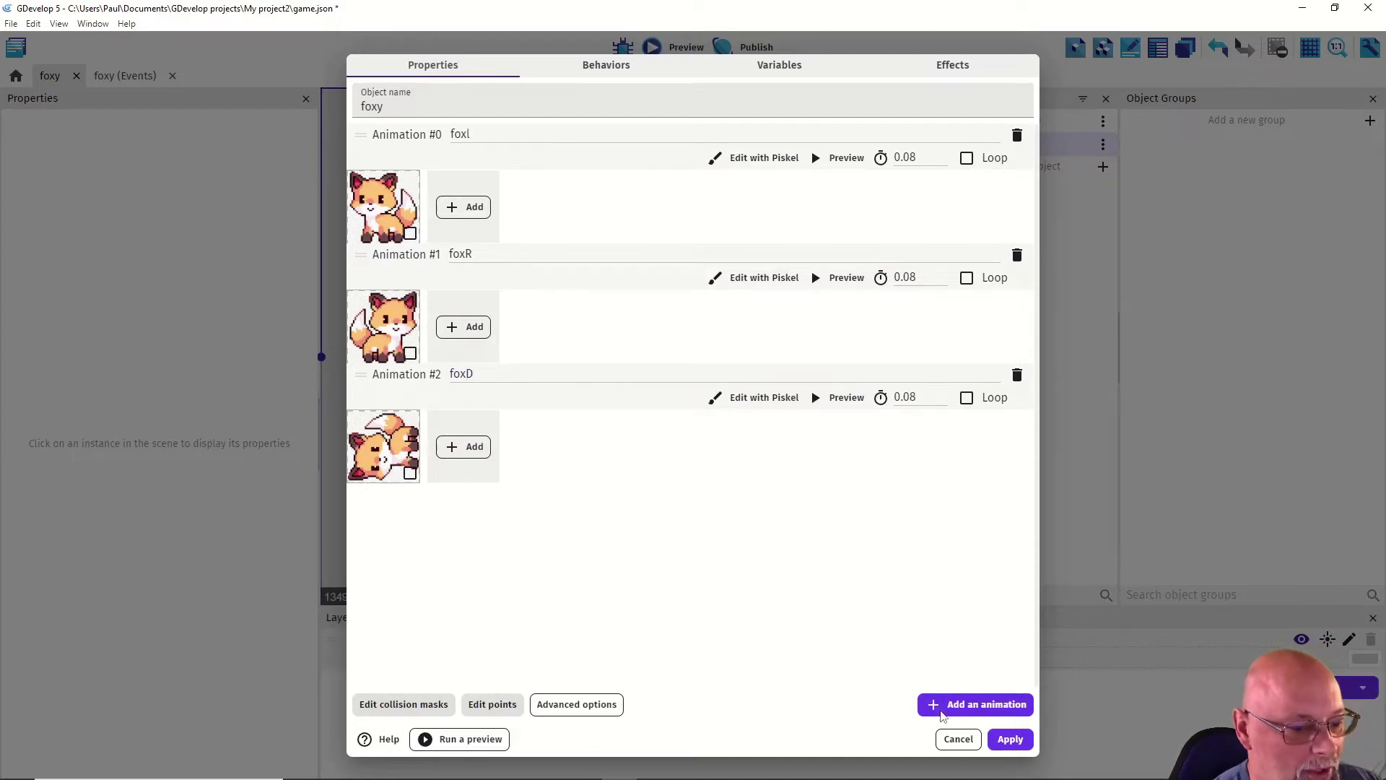
Step: Add a fourth animation to foxy with a project-folder copy of the fox image
left_click(942, 713)
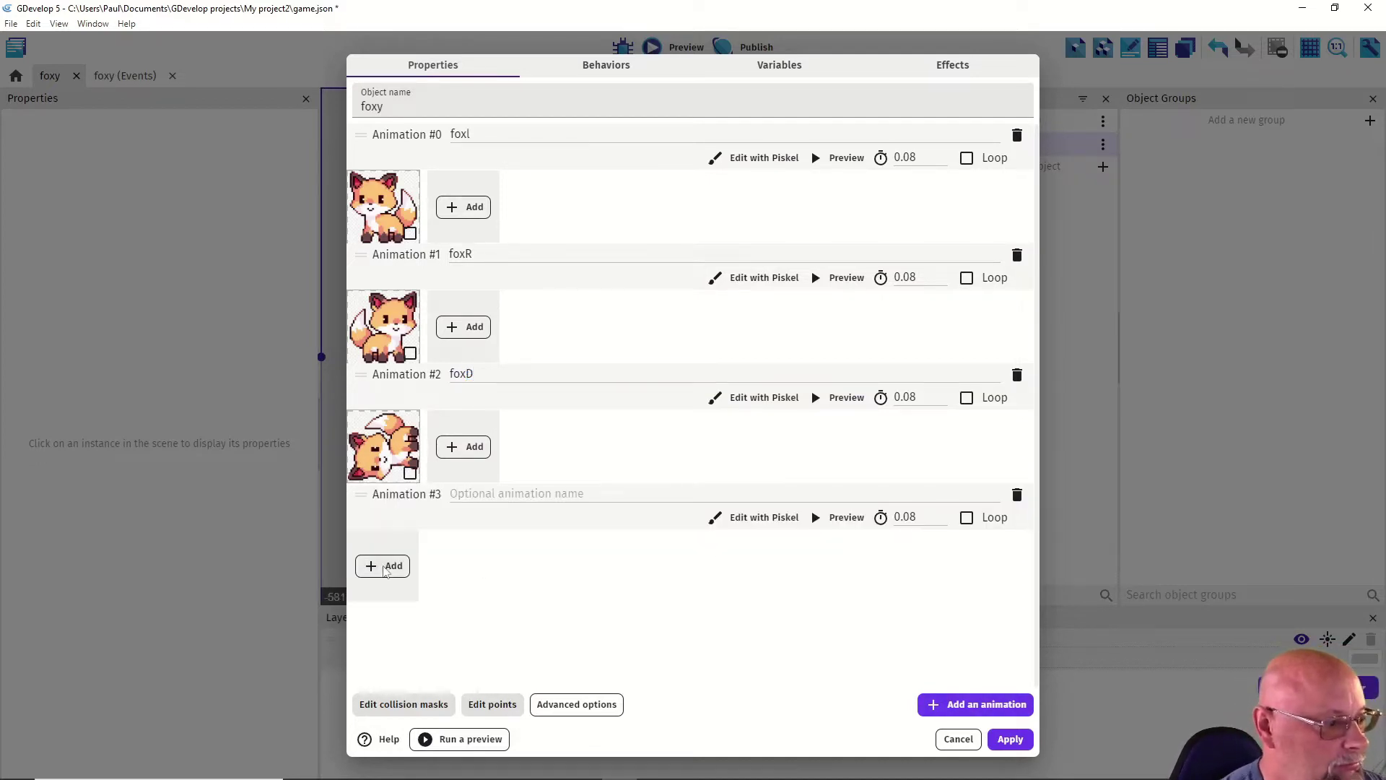
left_click(384, 566)
left_click(477, 133)
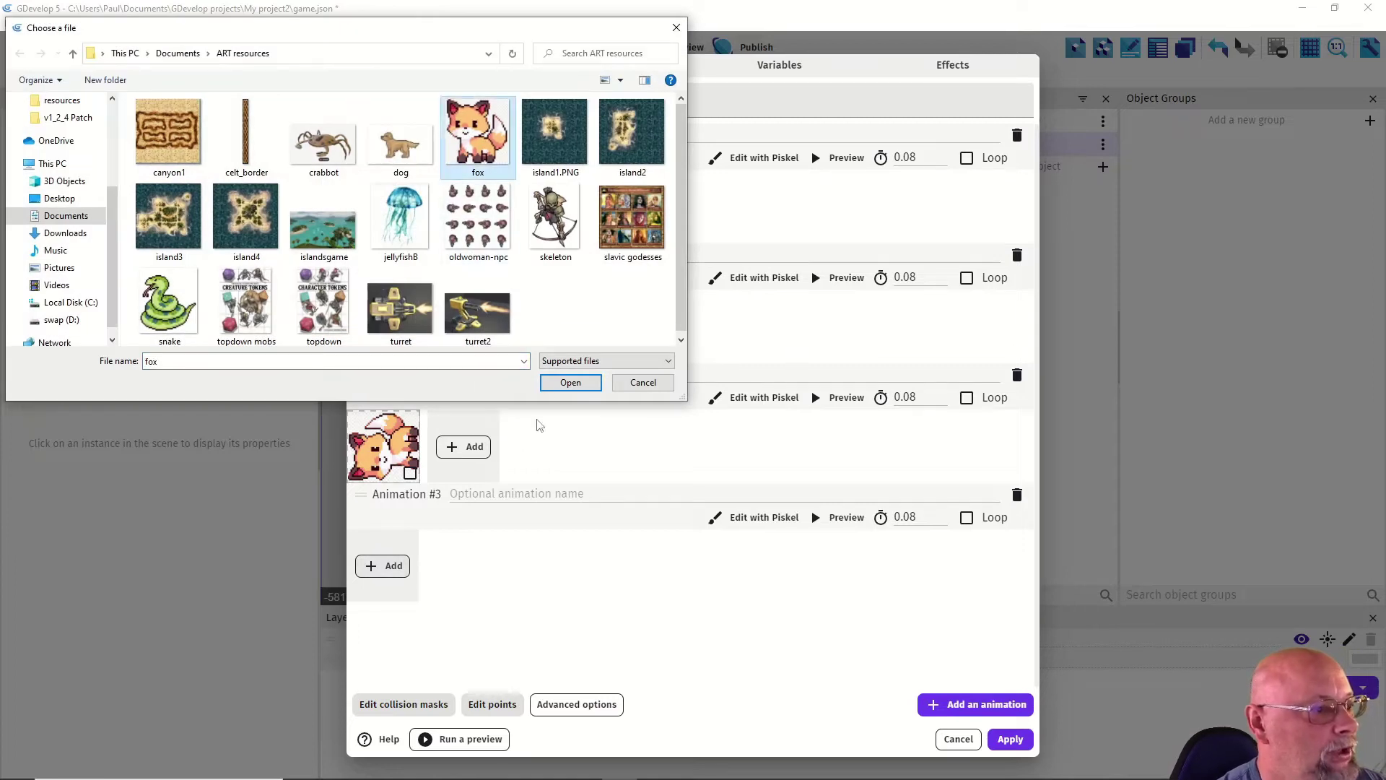
left_click(571, 382)
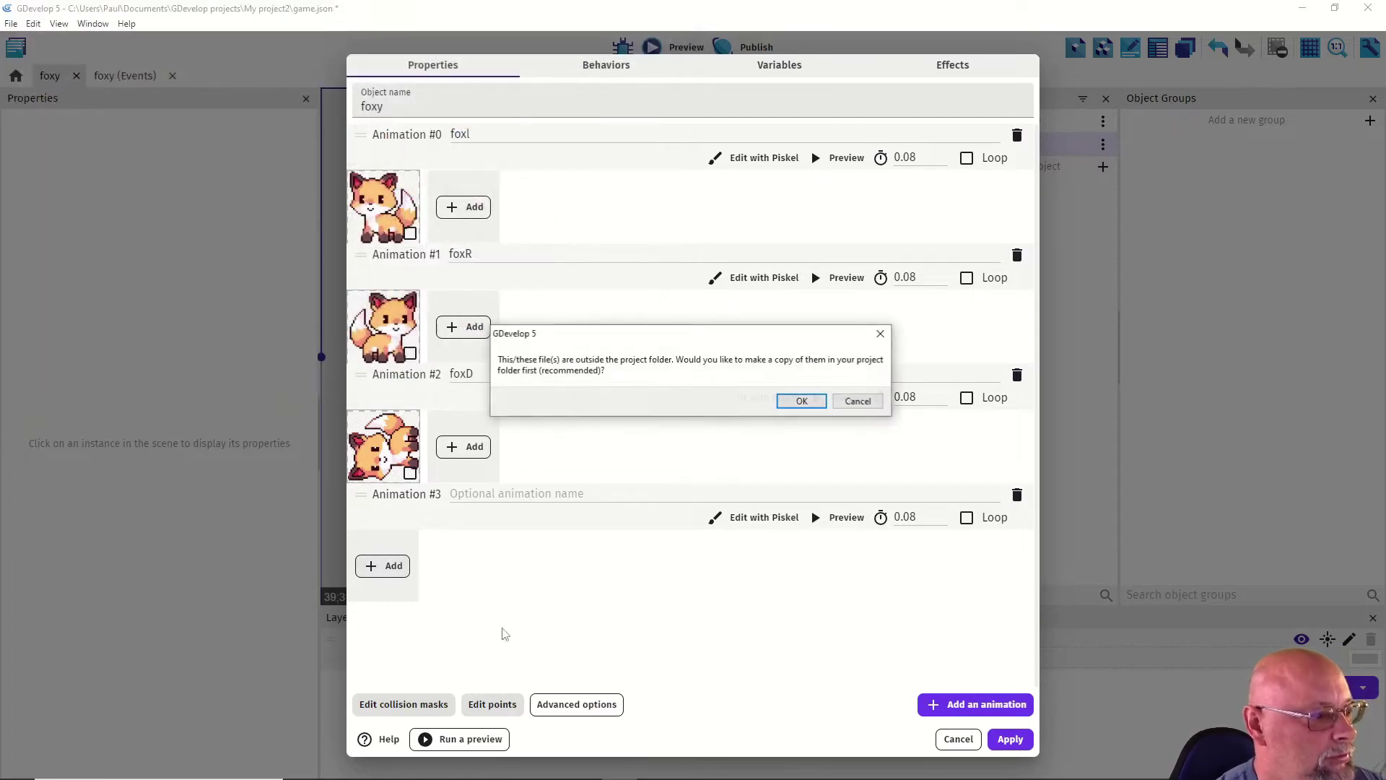
left_click(802, 402)
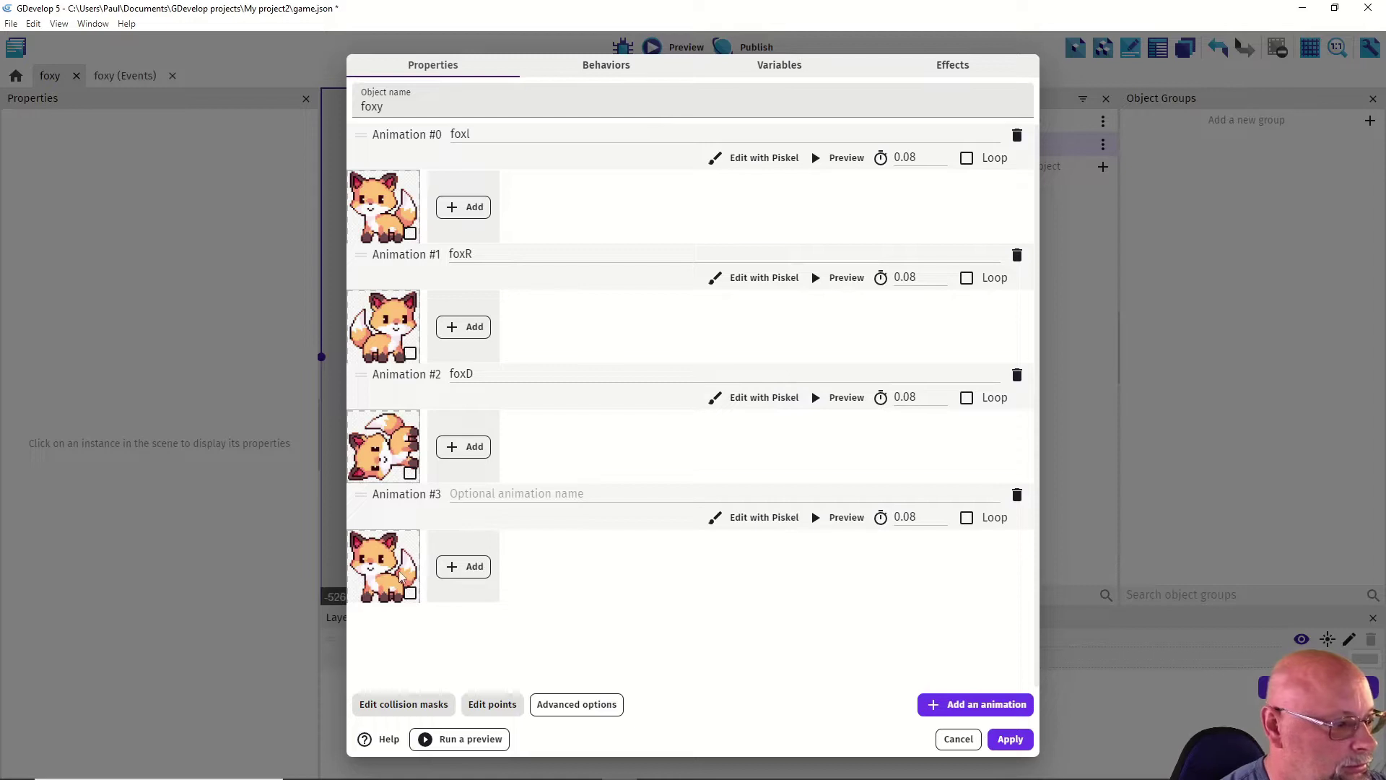
Step: Rotate the fourth animation's fox image 270° counterclockwise in Piskel and save it
left_click(751, 518)
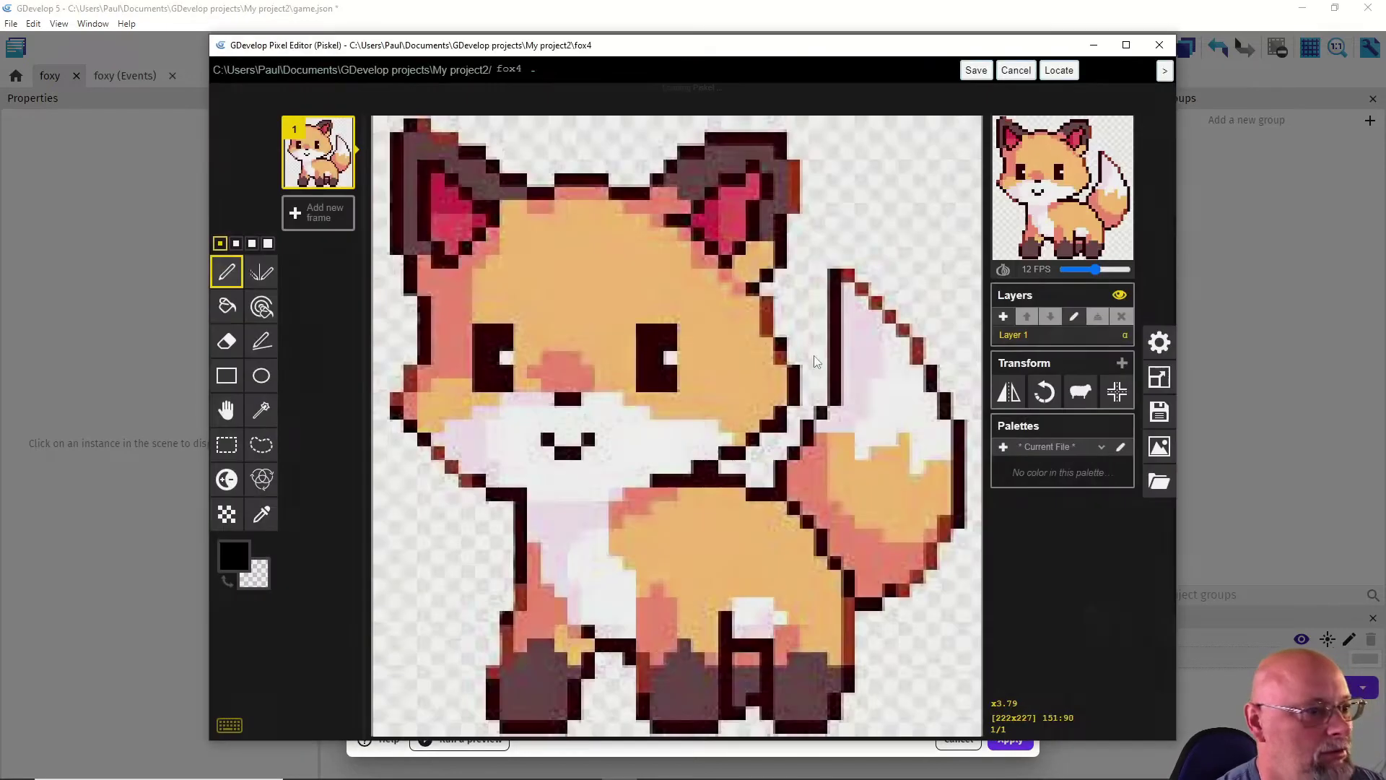
left_click(1044, 392)
left_click(1044, 392)
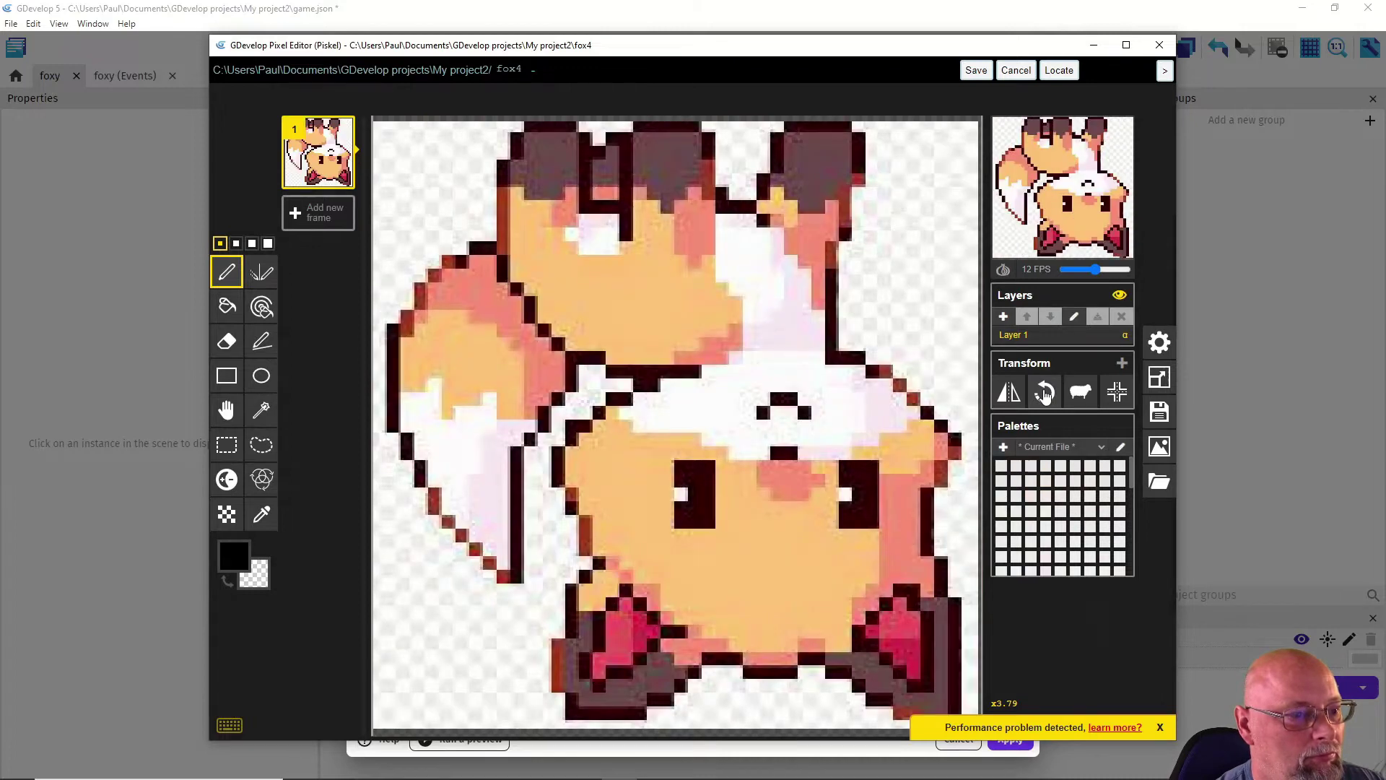
left_click(1044, 392)
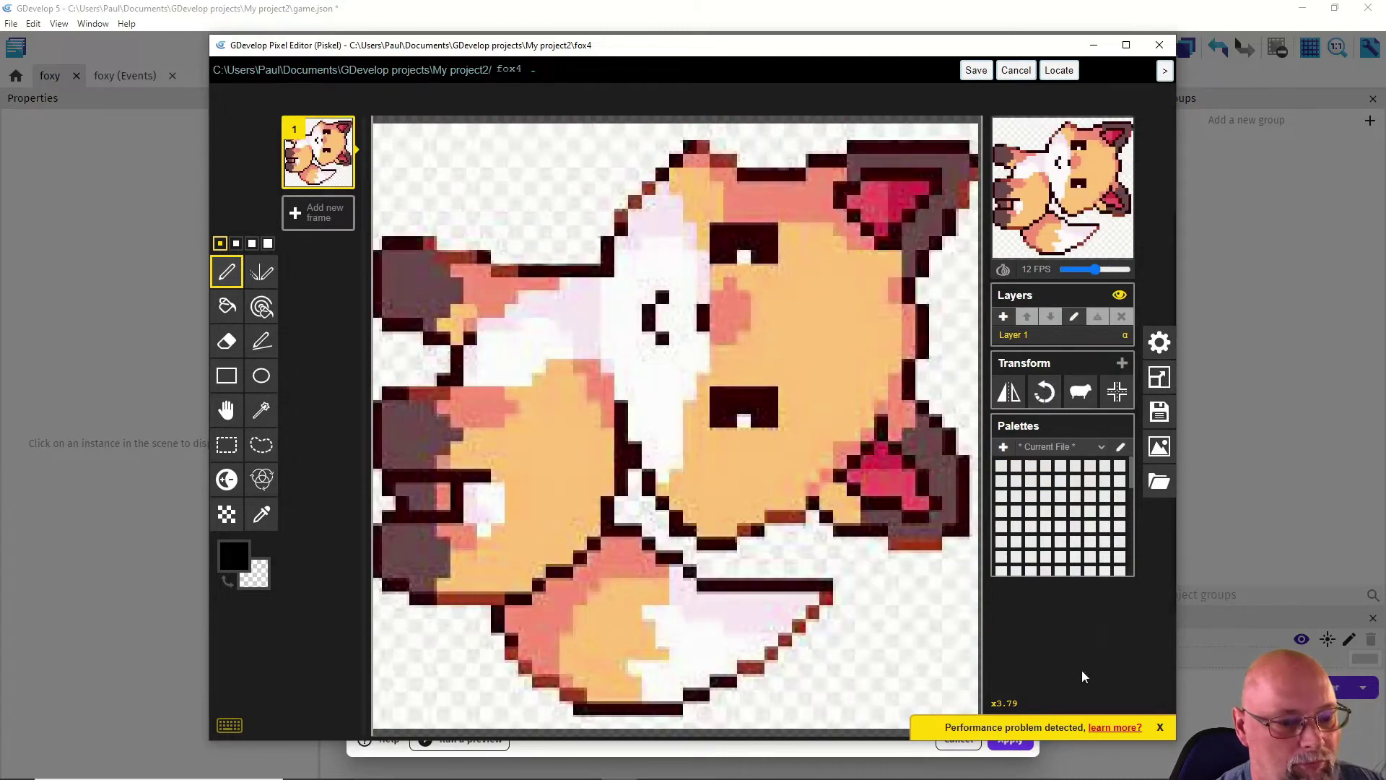
left_click(976, 71)
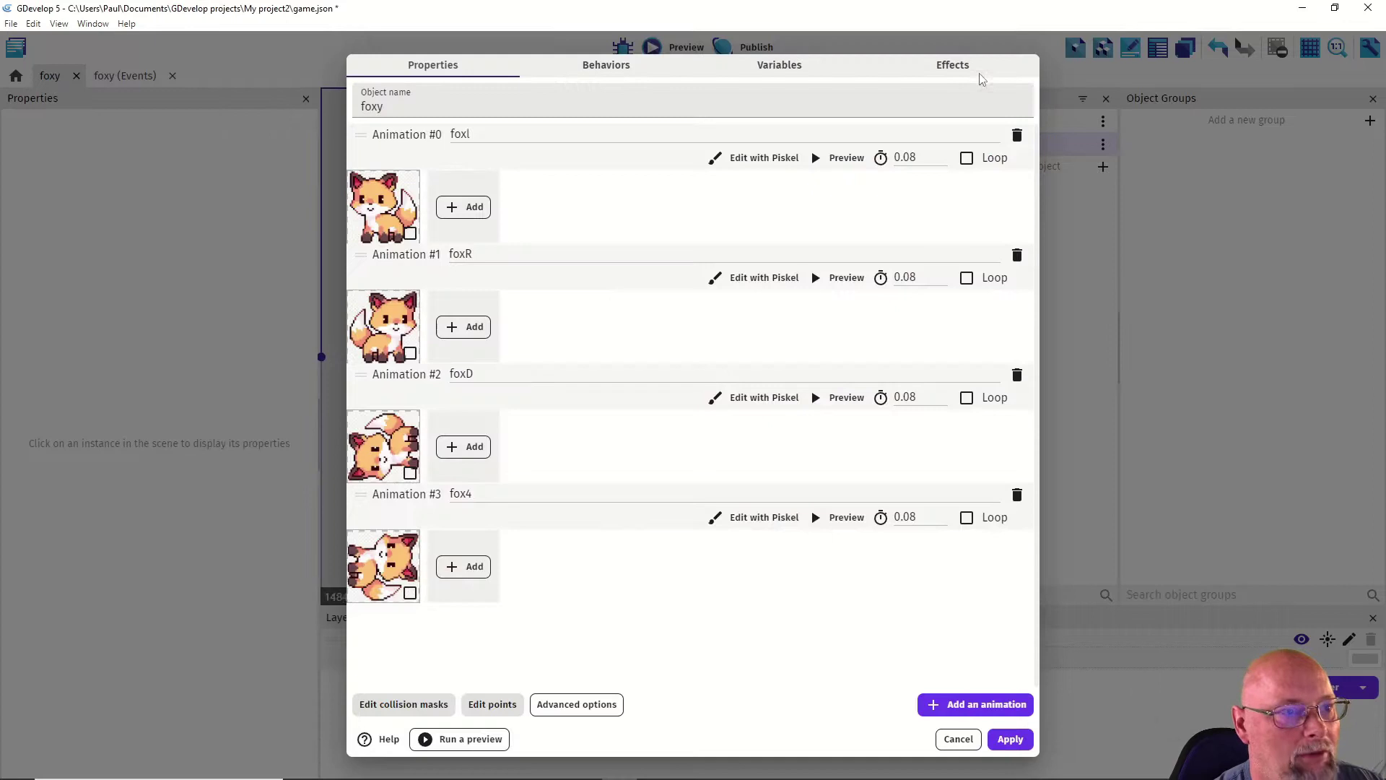
Step: Name the fourth animation foxup and apply the changes to the foxy object
left_click(504, 497)
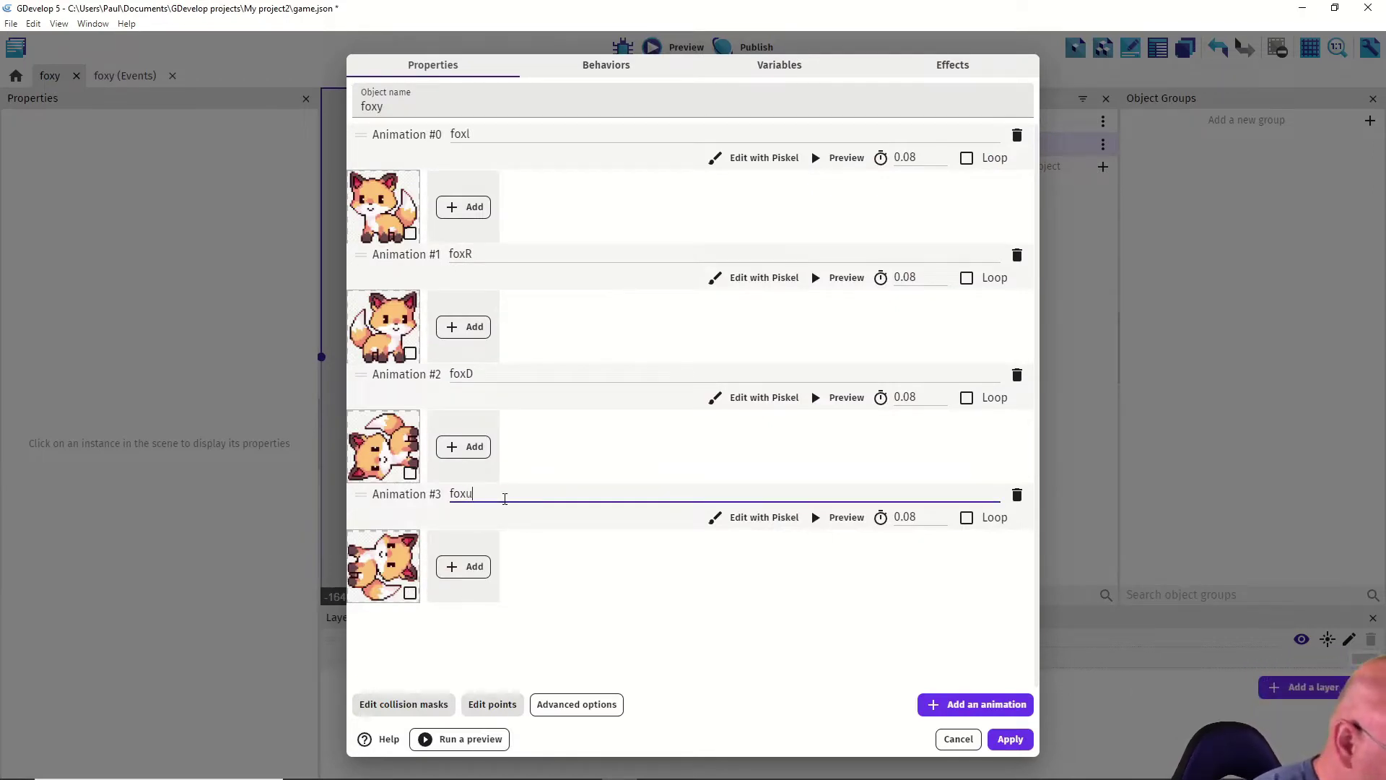
type("up")
left_click(613, 606)
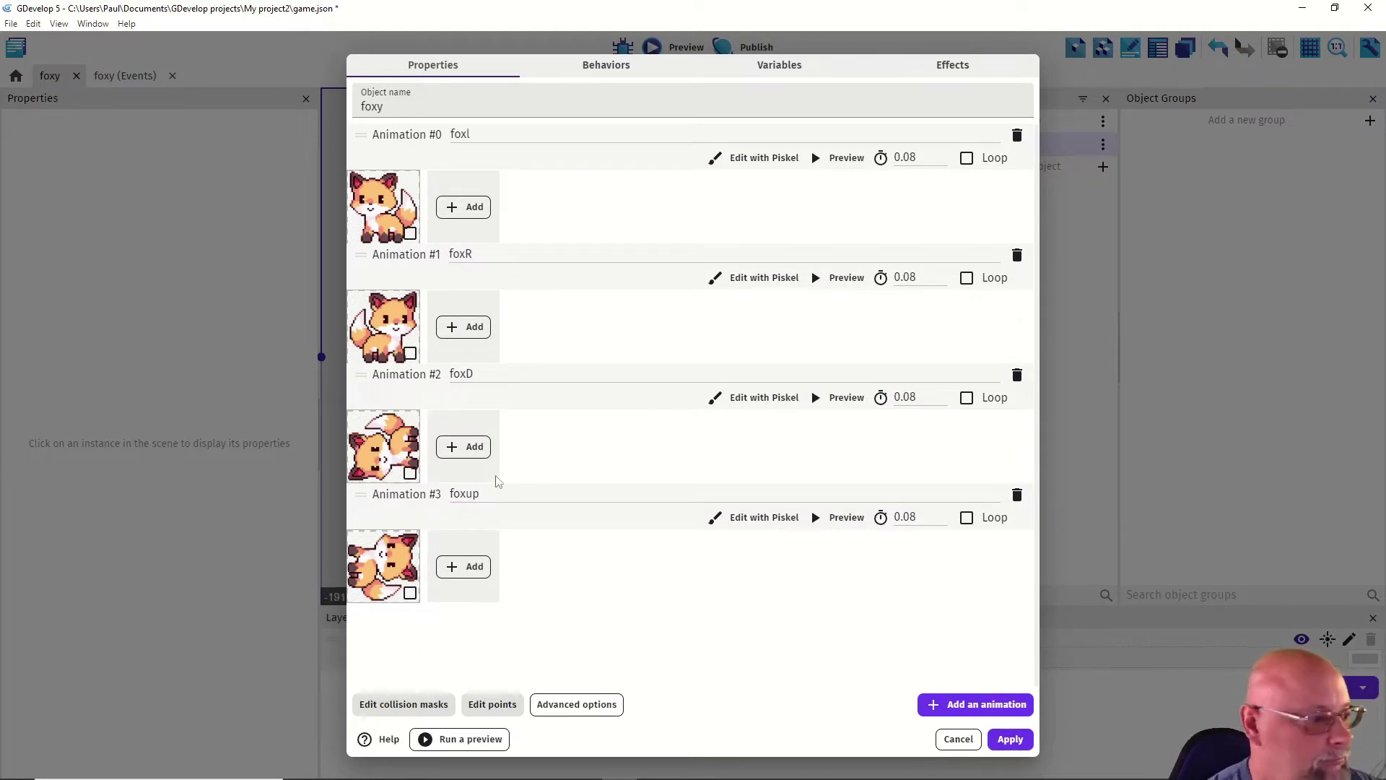
left_click(1010, 739)
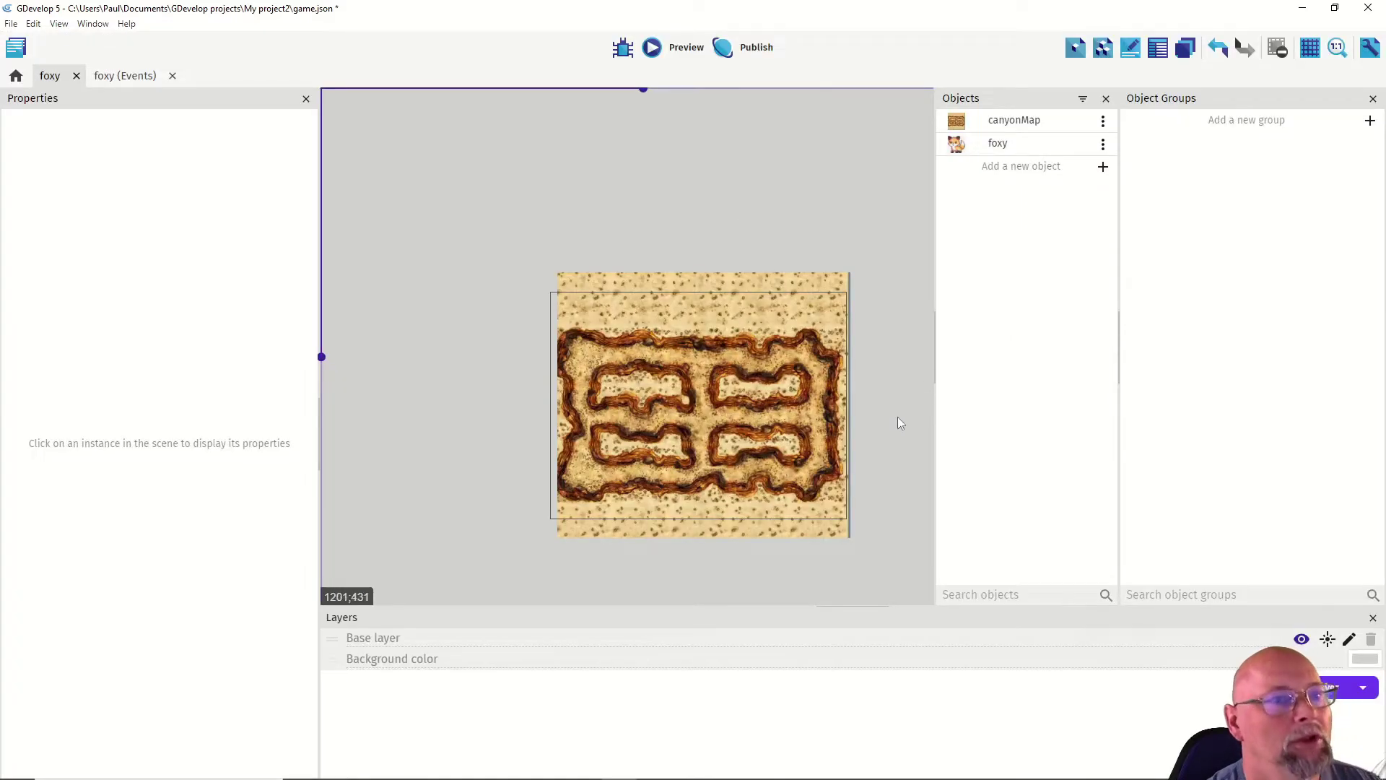
Step: Place foxy on the canyon map, shrink it to about 48 × 43 and position it in the central path crossing at about X 509, Y 429
left_click_drag(956, 146, 641, 331)
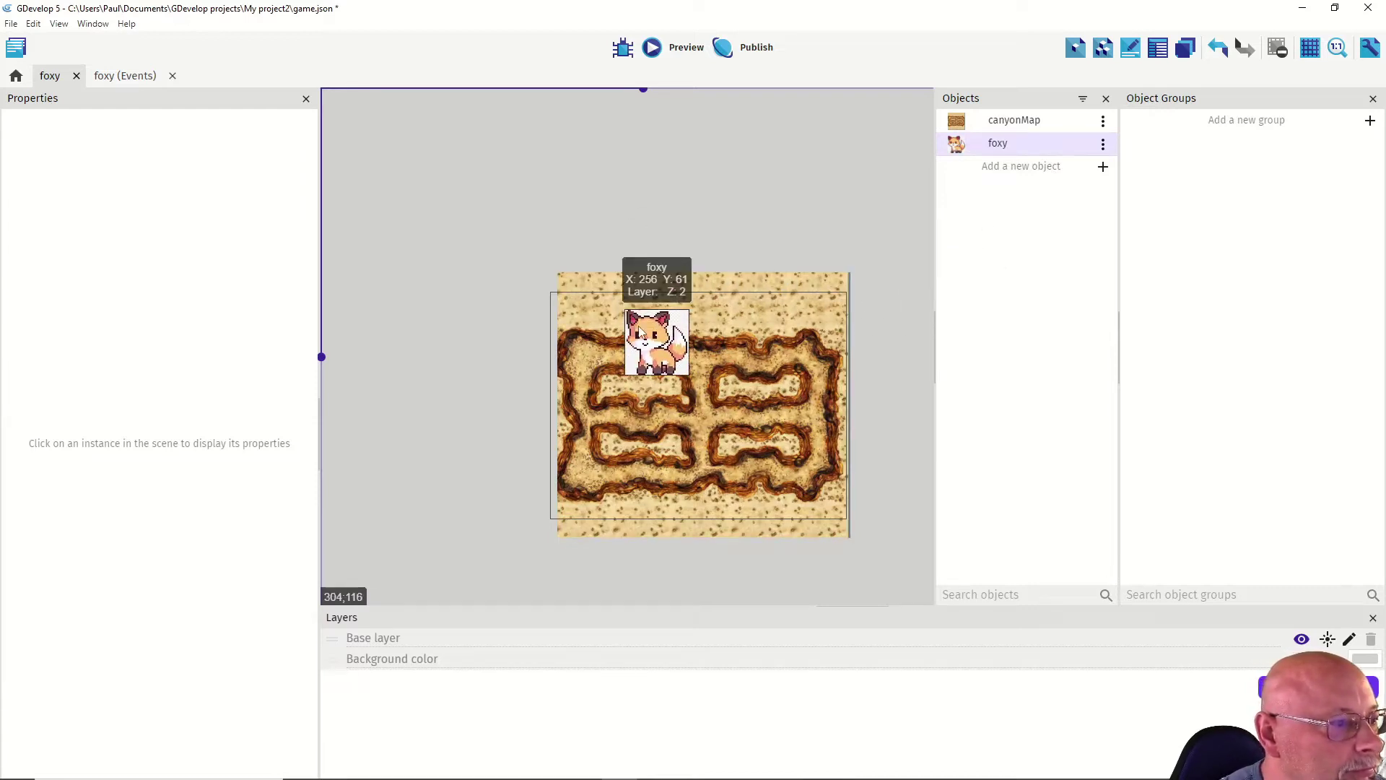
left_click(641, 331)
left_click_drag(622, 306, 659, 338)
scroll(689, 376, "up", 6)
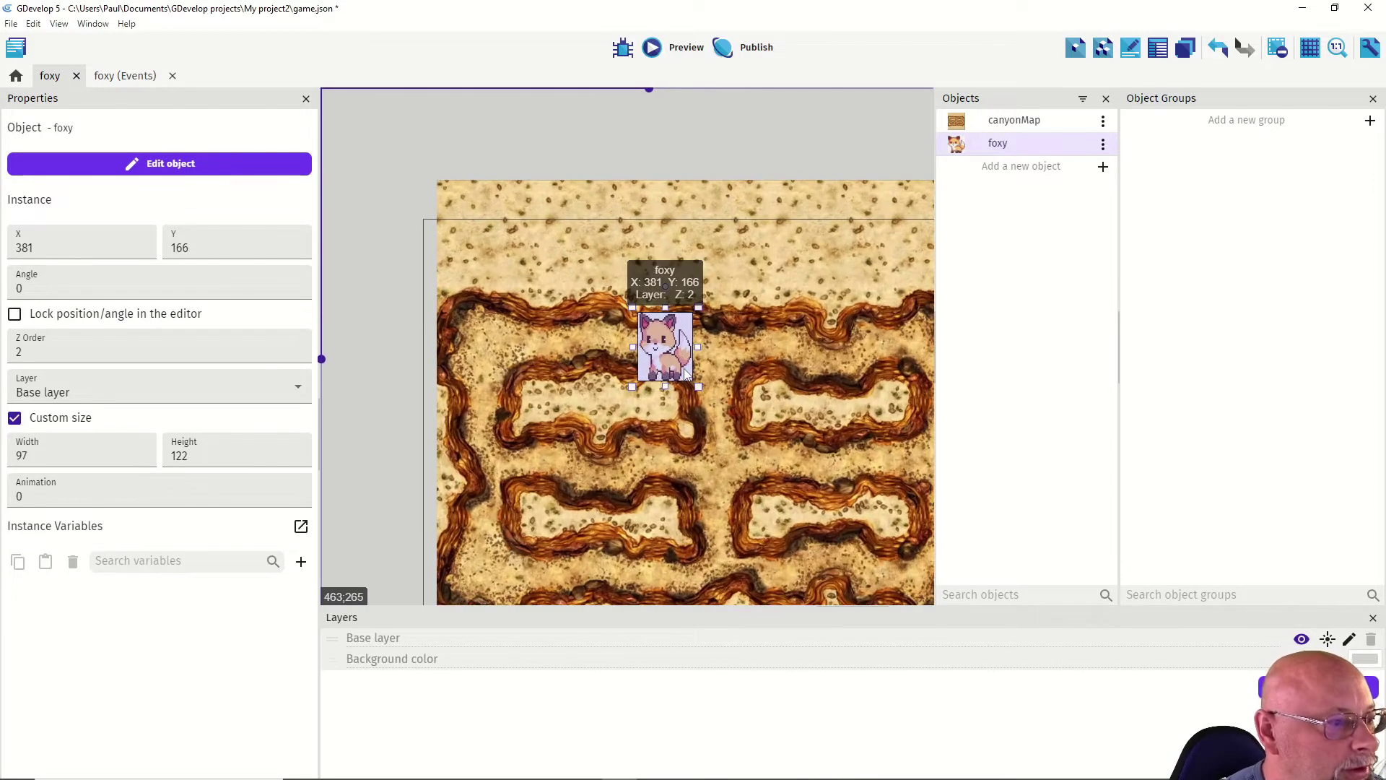
scroll(635, 329, "up", 1)
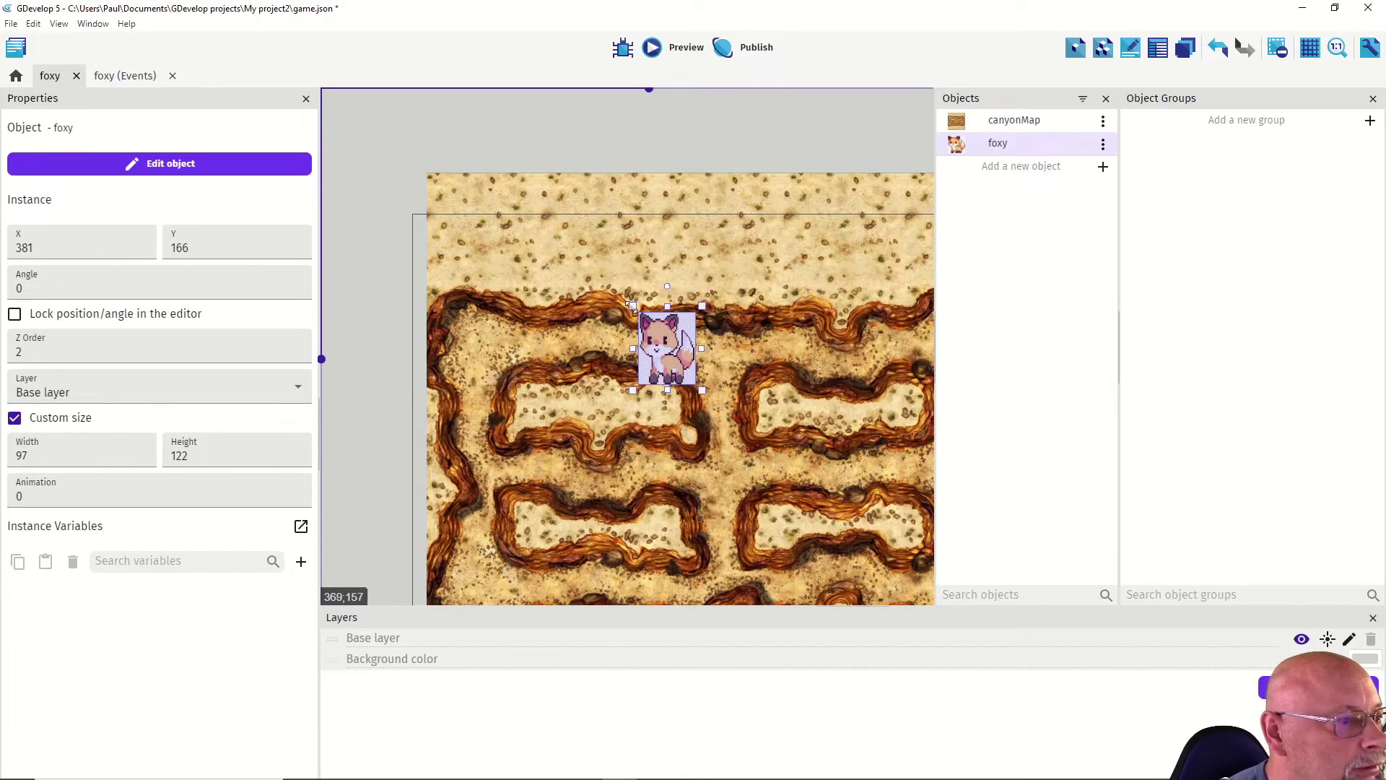
left_click_drag(633, 307, 662, 356)
left_click_drag(687, 367, 712, 464)
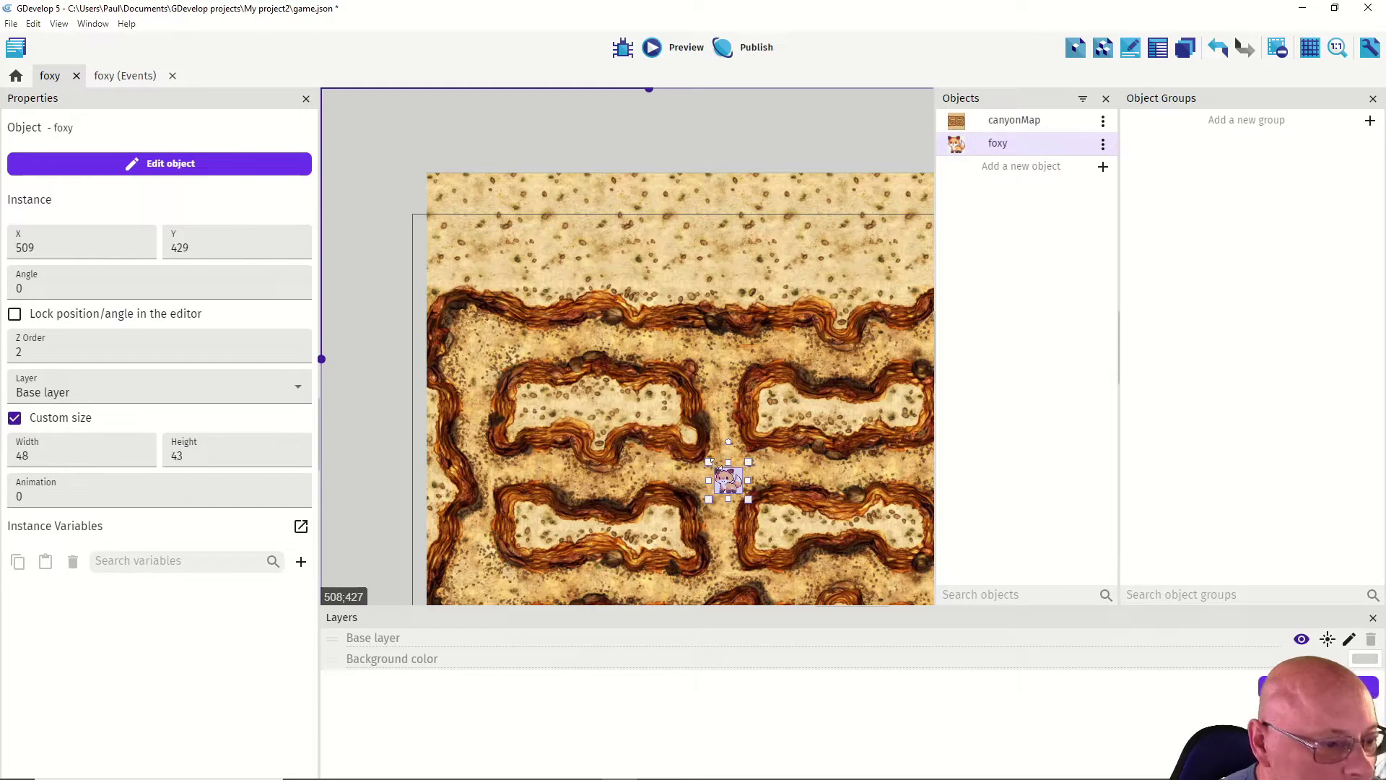
left_click(800, 474)
left_click(730, 482)
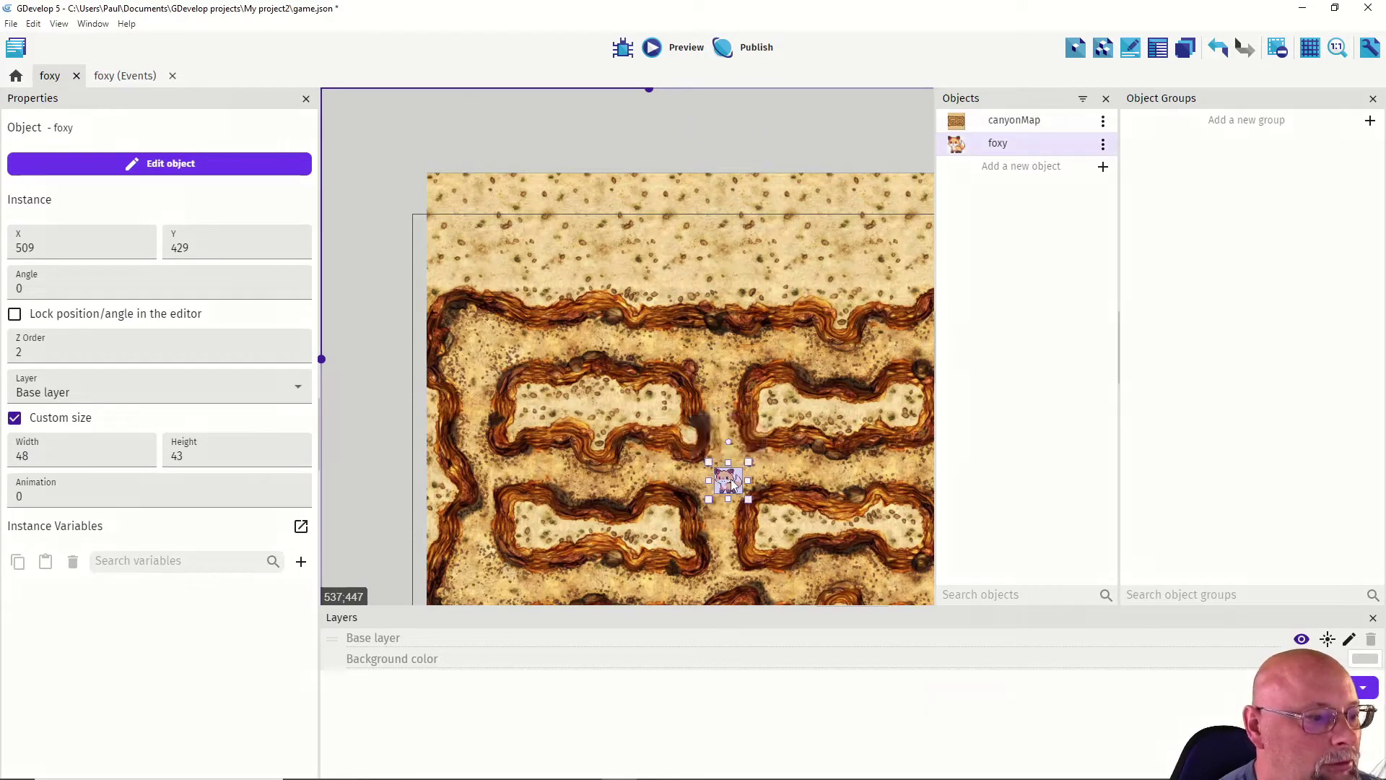
Step: Add the Top-down movement (4 or 8 directions) behavior to the foxy object
double_click(731, 482)
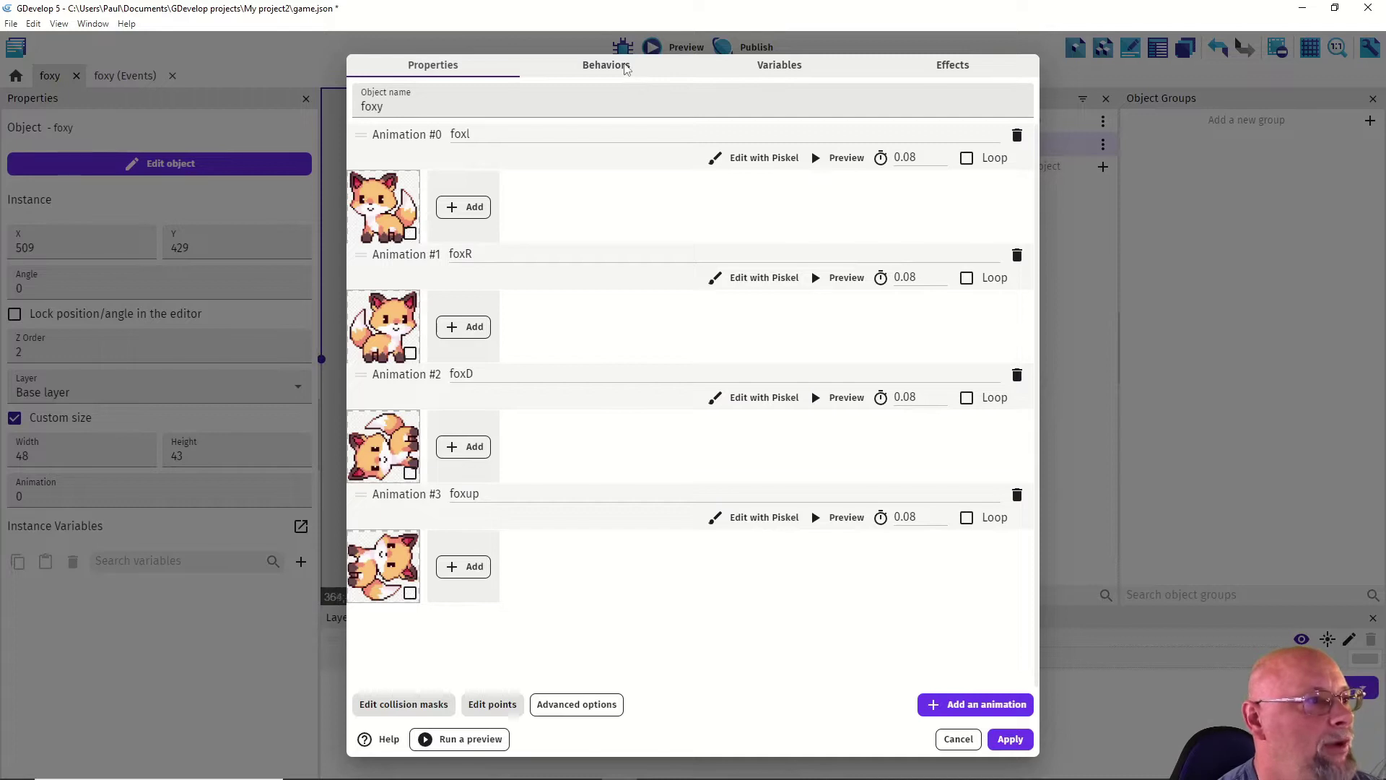
left_click(625, 67)
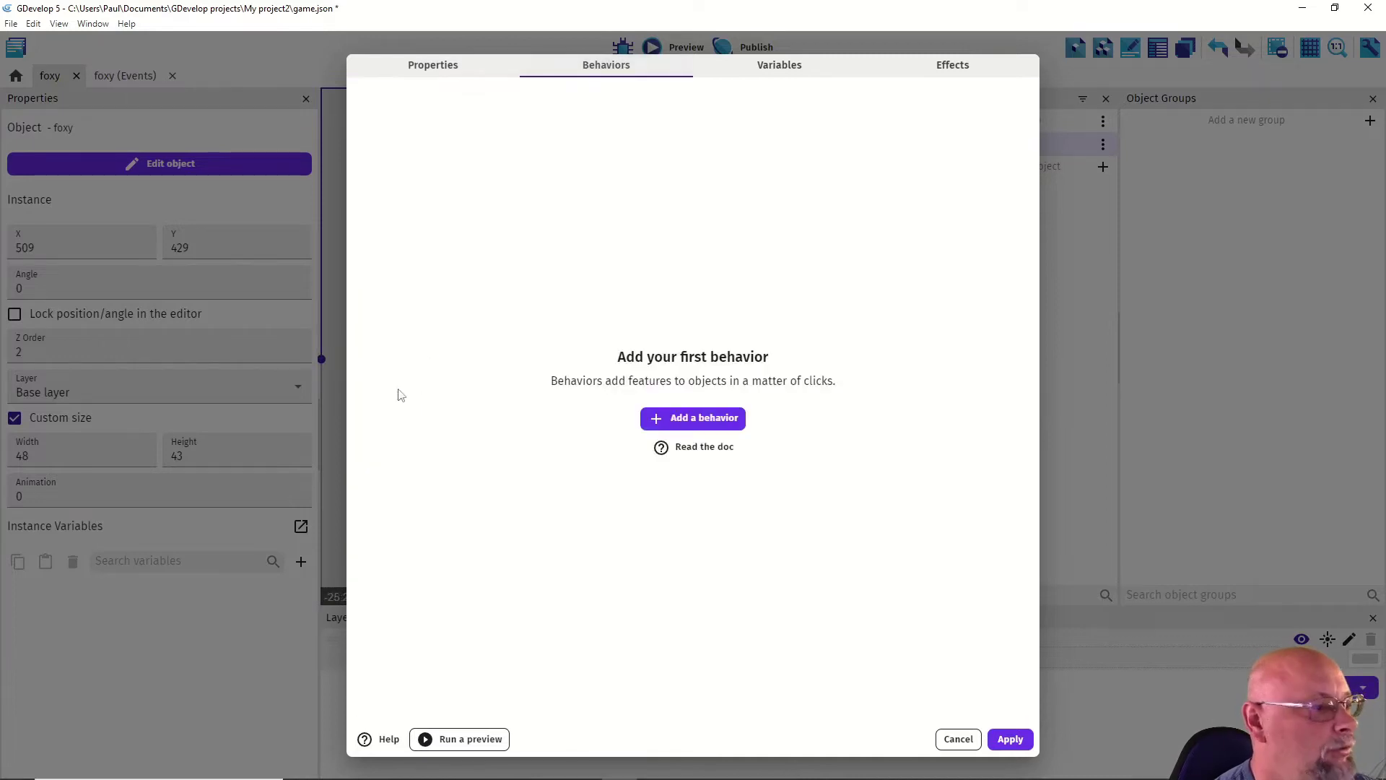
left_click(697, 419)
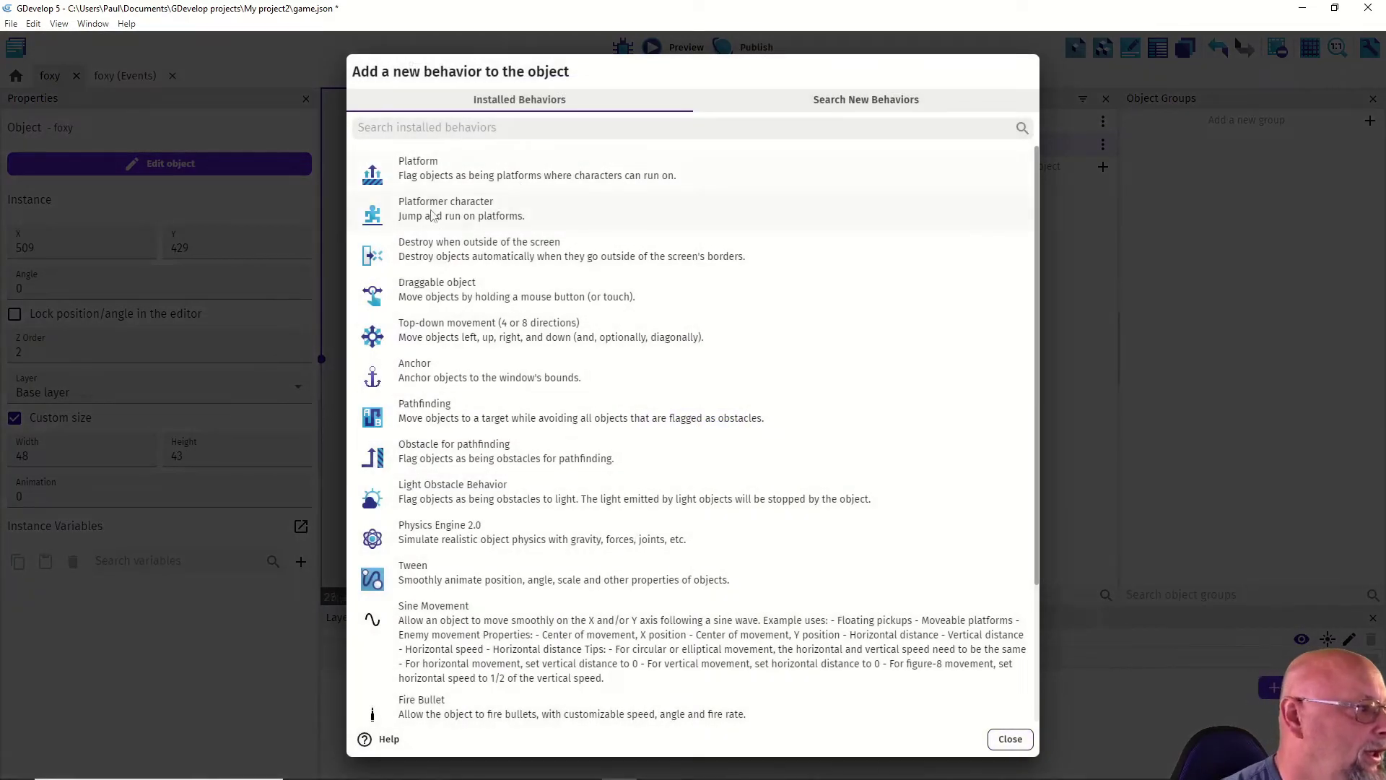
left_click(437, 339)
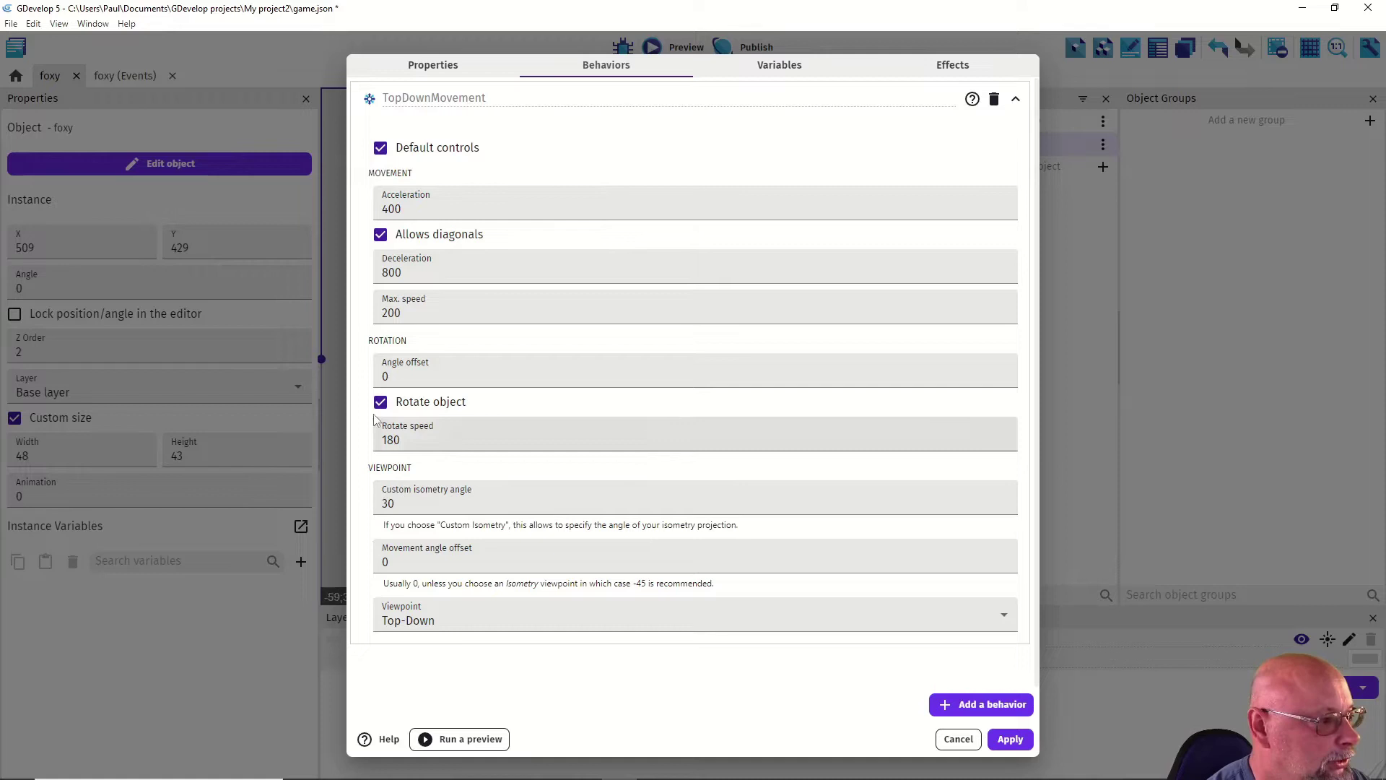
Step: Set the top-down movement's rotate speed to 0 and apply the changes to foxy
double_click(426, 445)
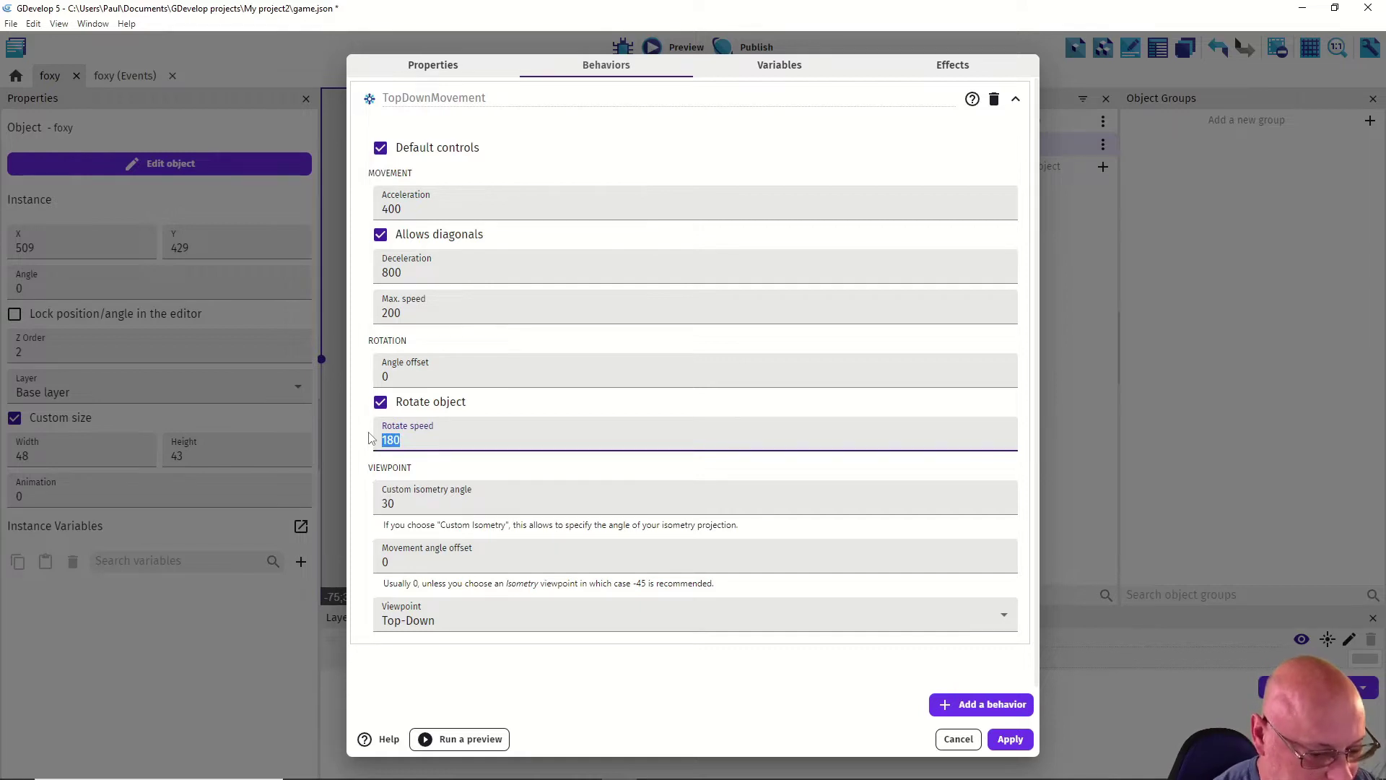
type("0")
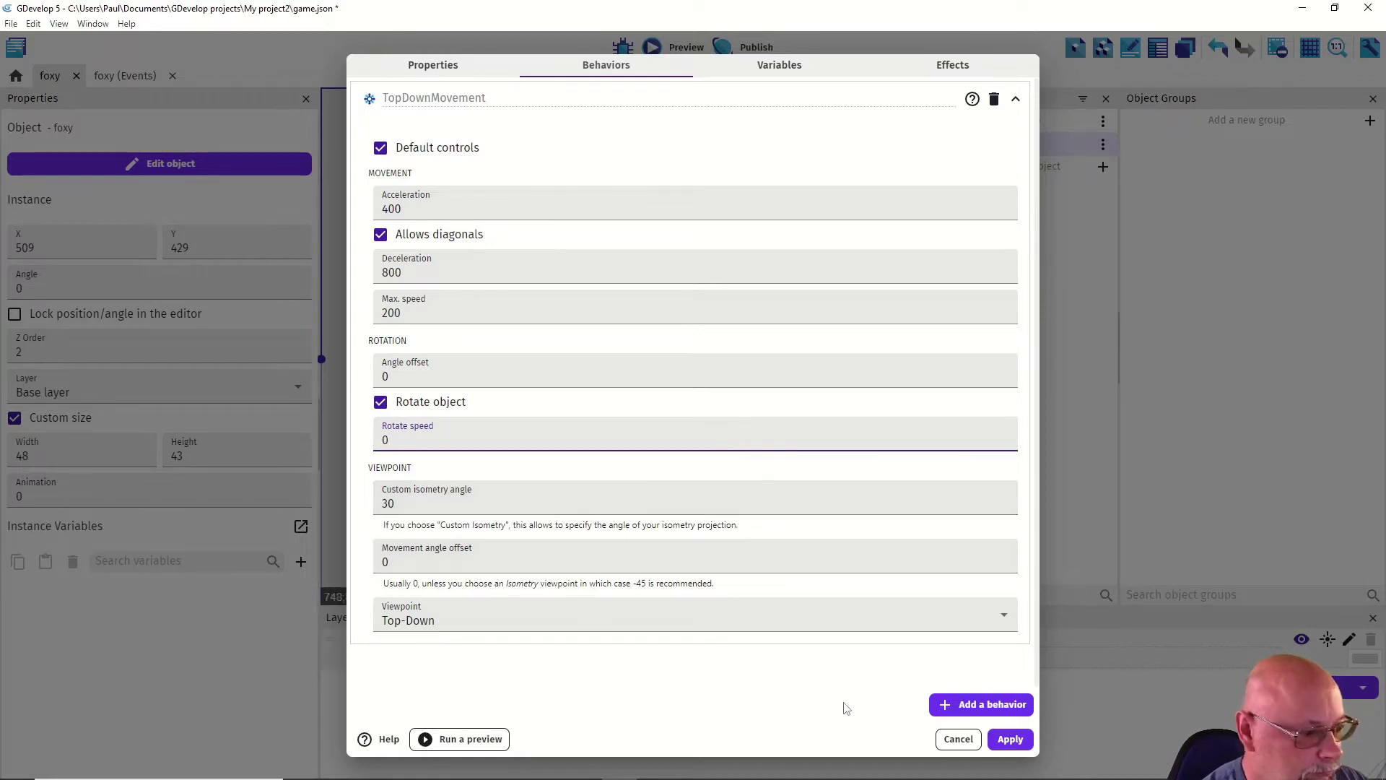
left_click(1010, 739)
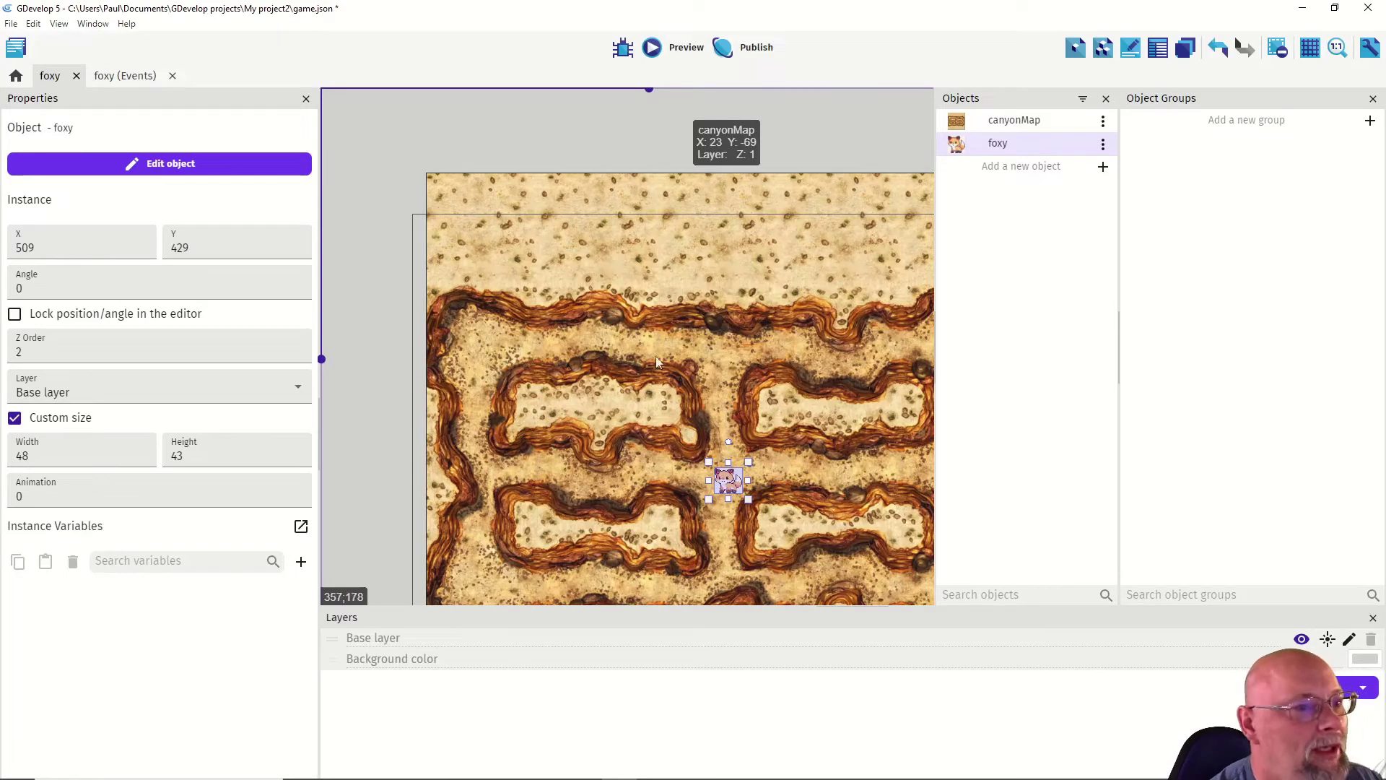
Step: Check foxy's animation names and add a first empty event to the foxy scene's events
double_click(973, 148)
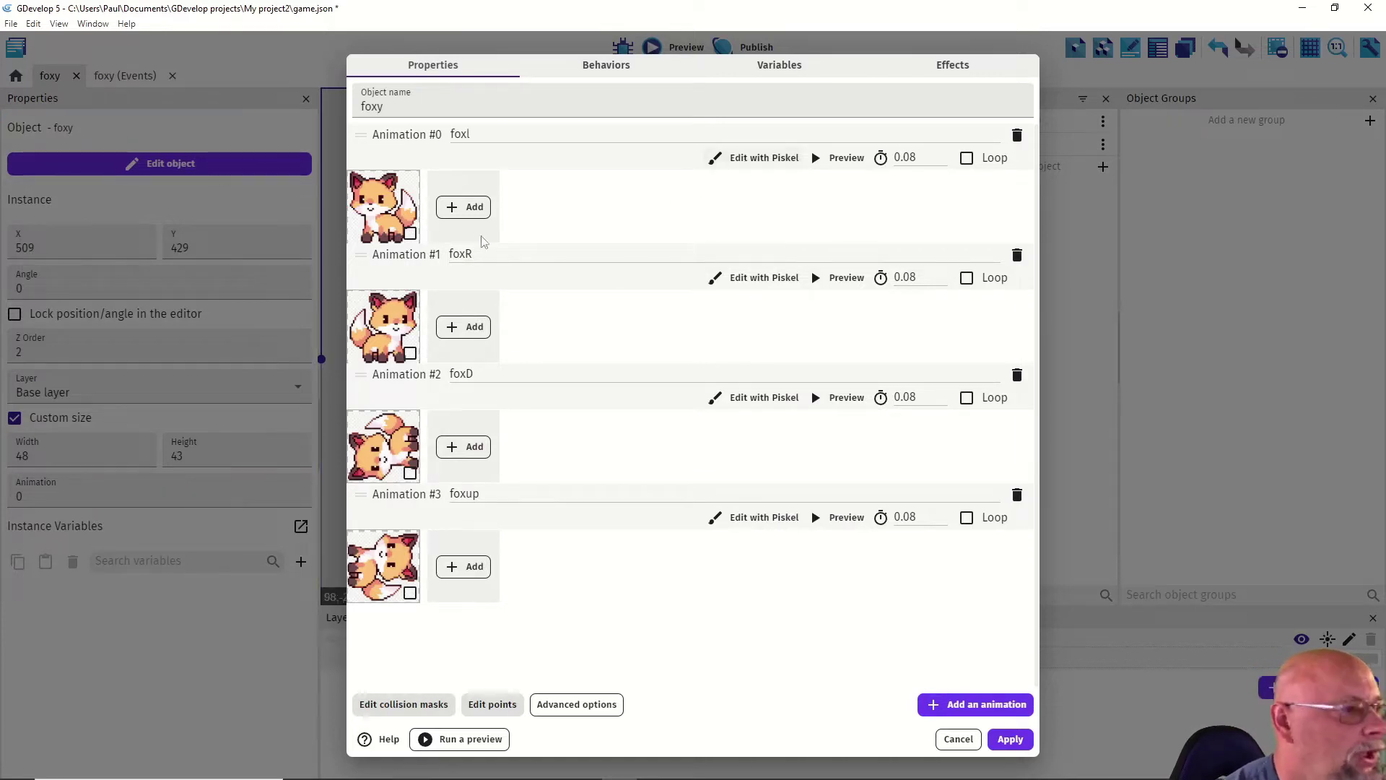
left_click(957, 739)
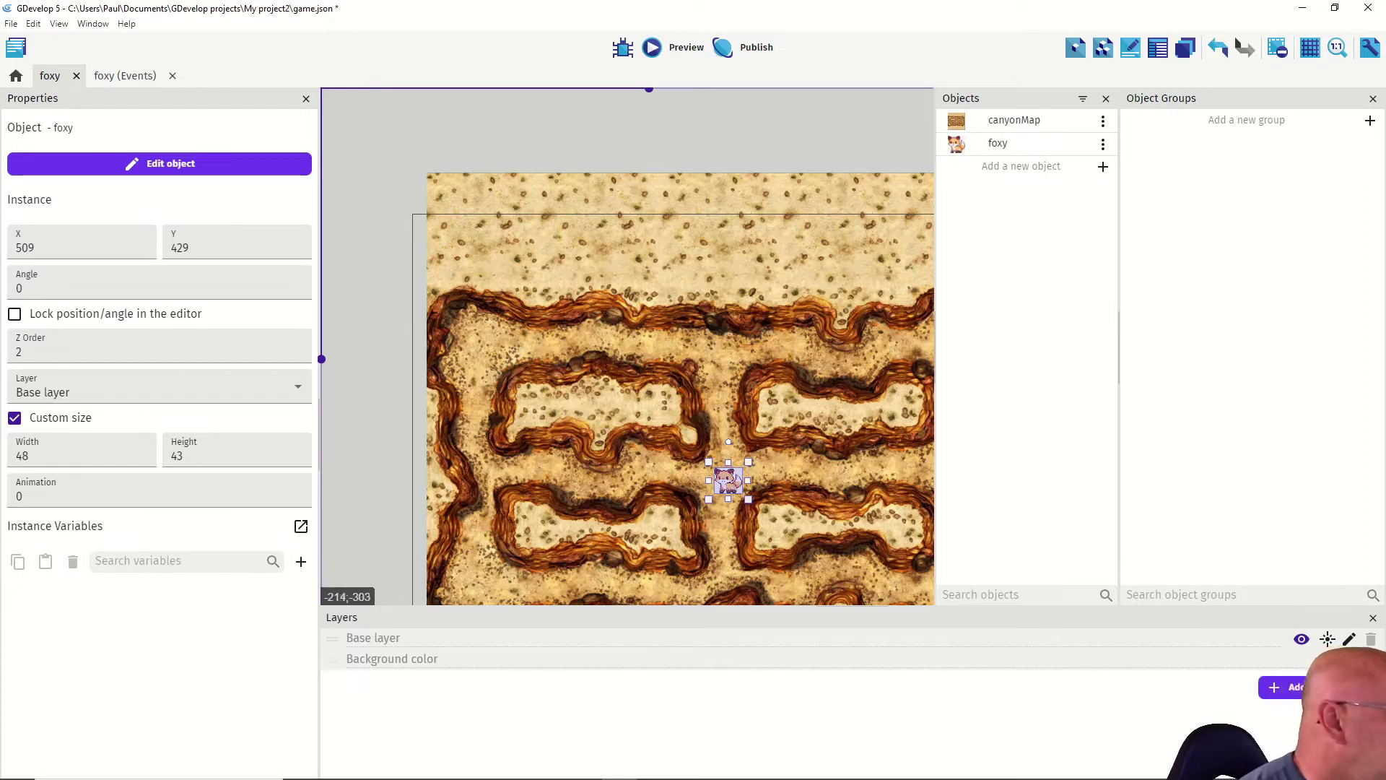
left_click(140, 81)
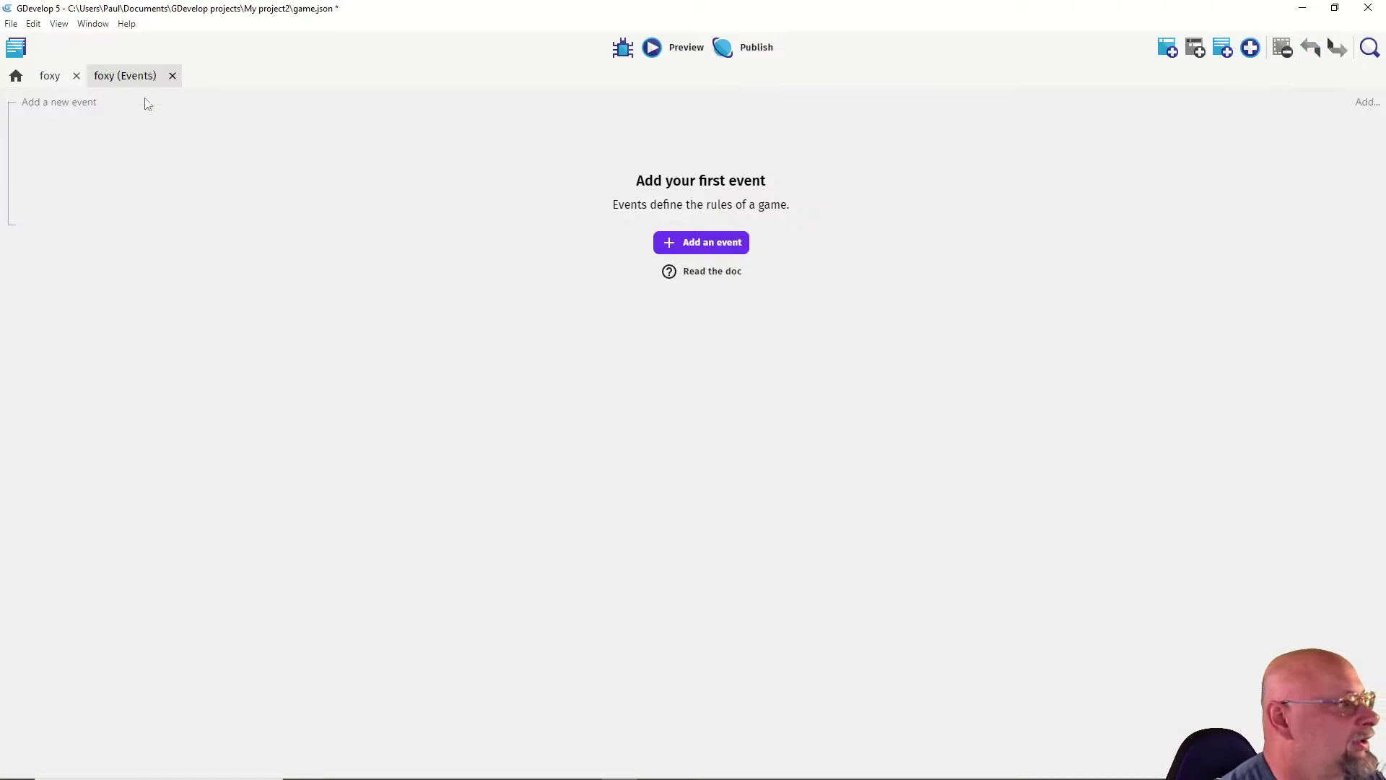
left_click(670, 243)
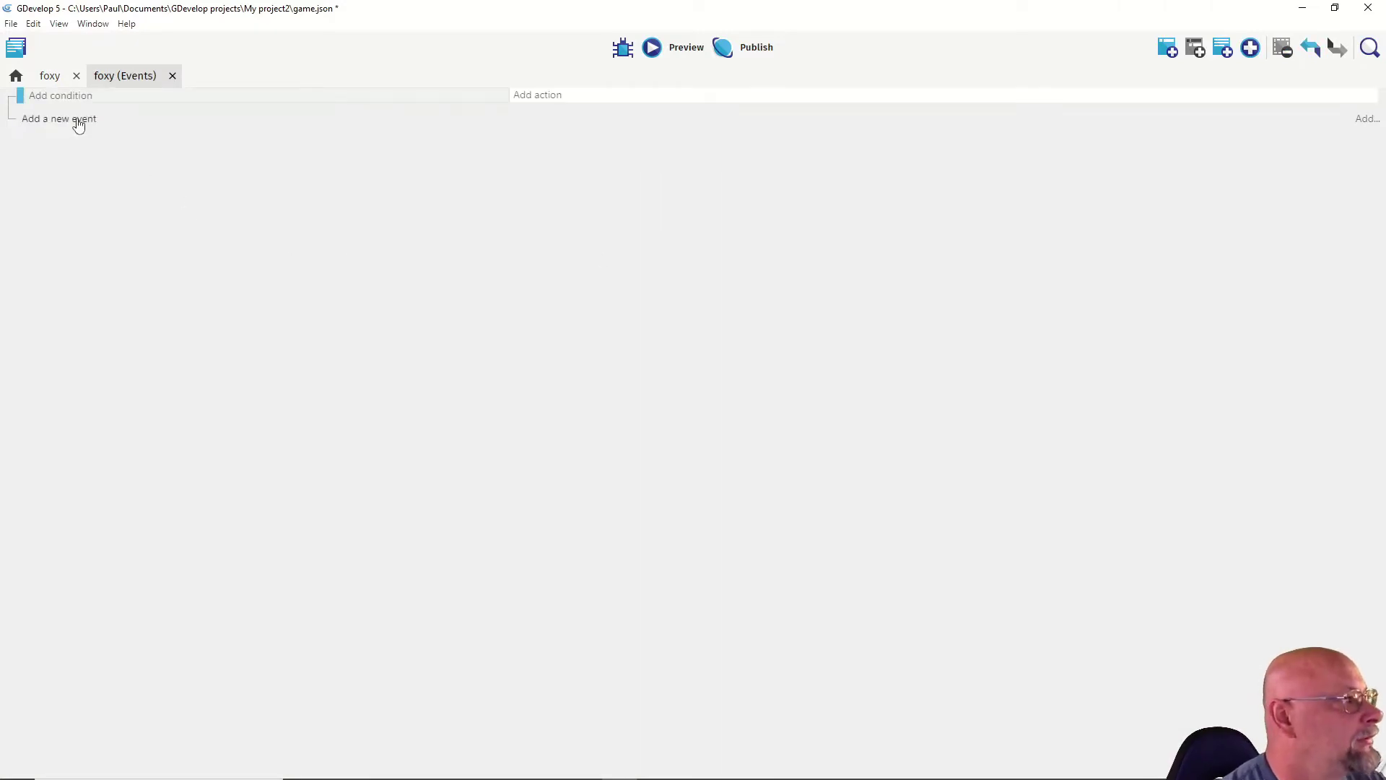
left_click(43, 96)
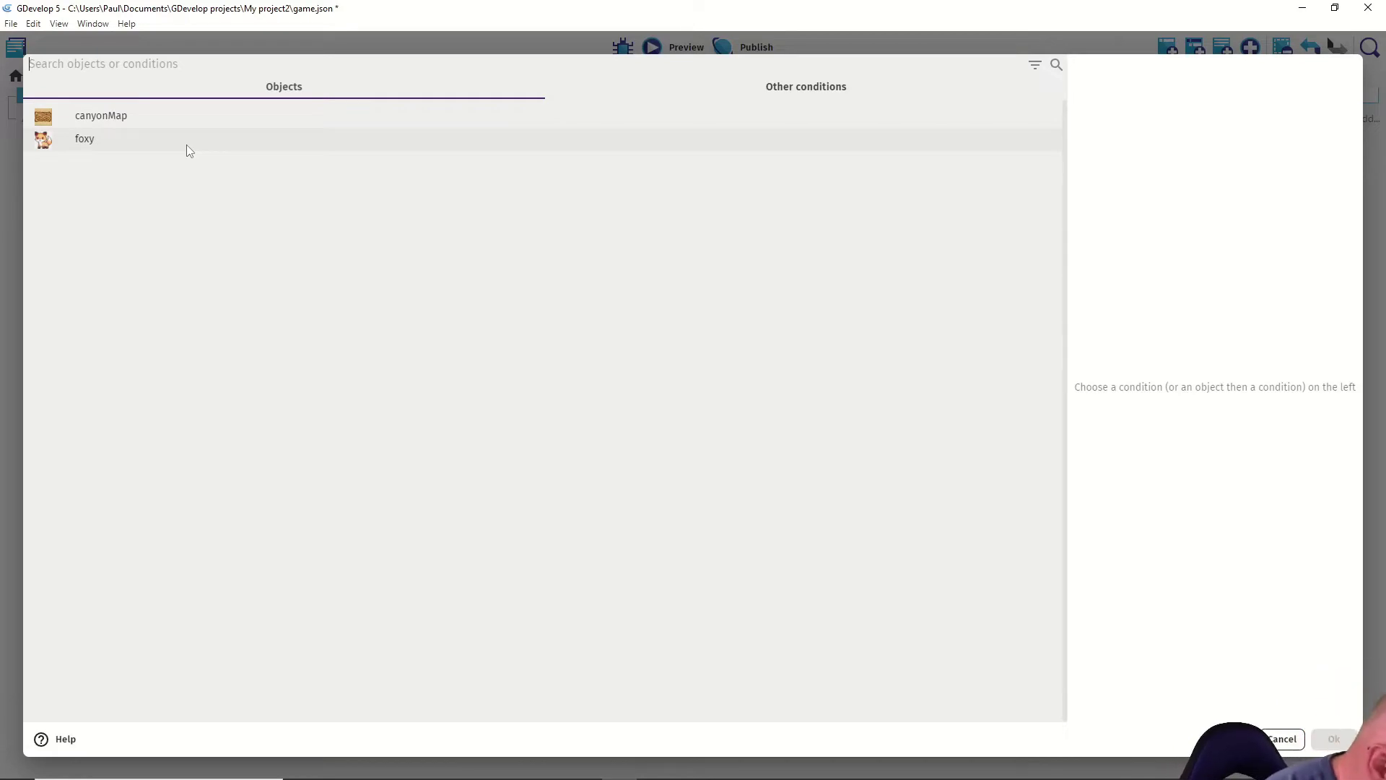
type("center")
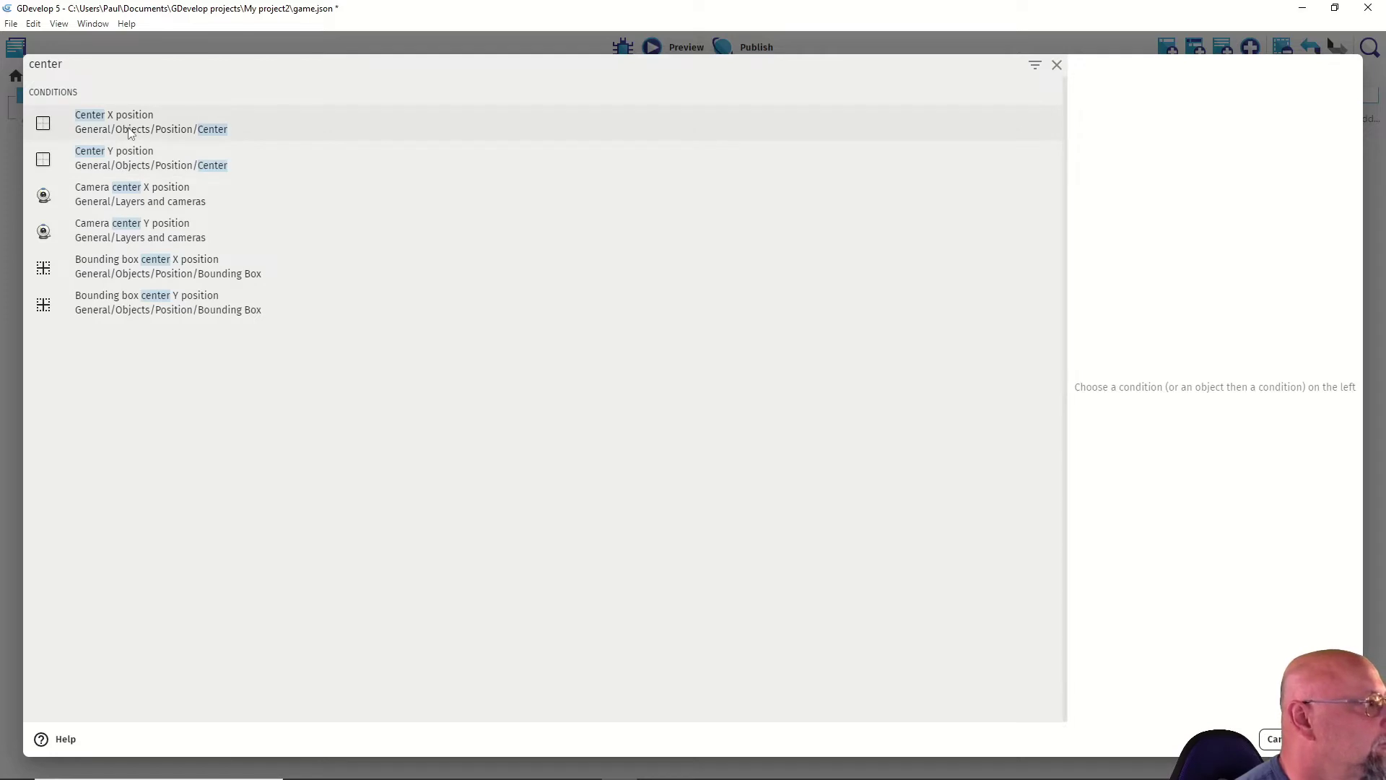
left_click(120, 202)
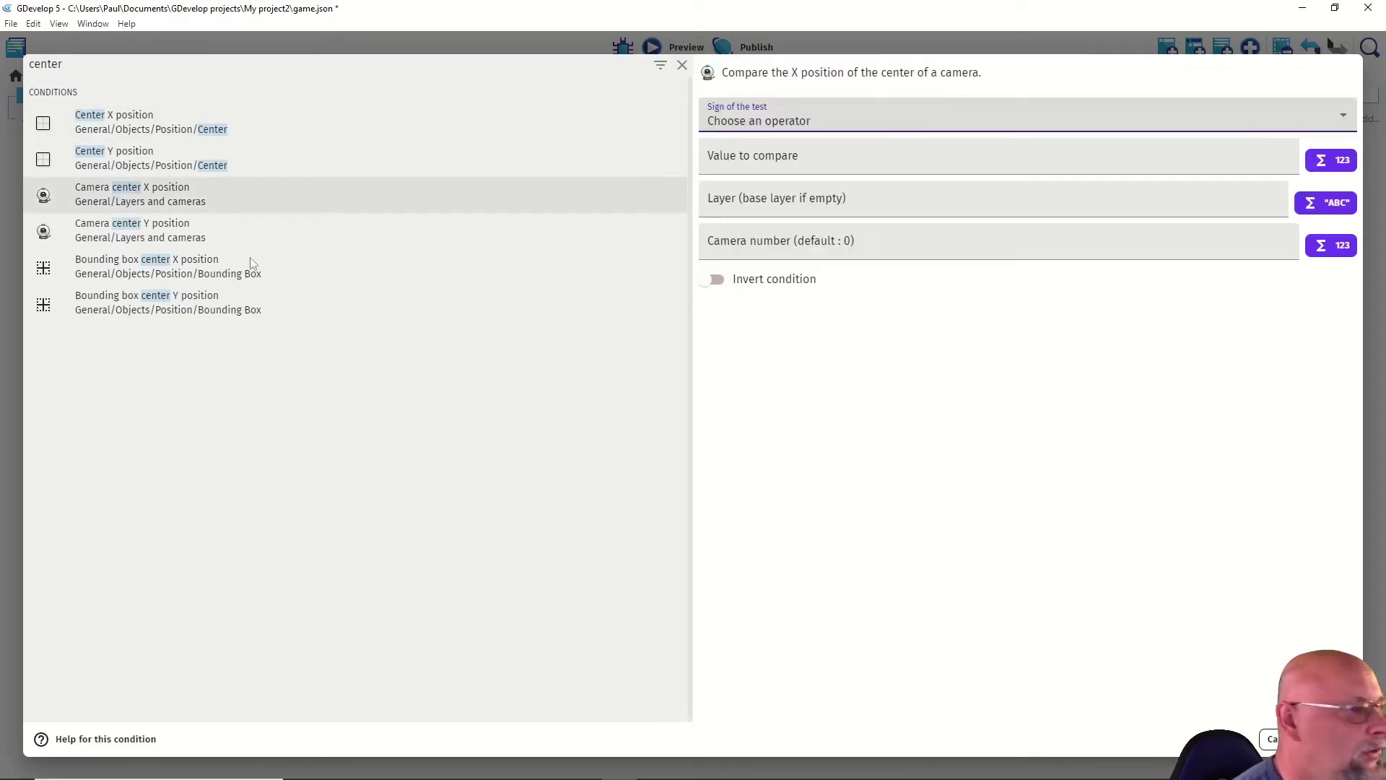
left_click(758, 127)
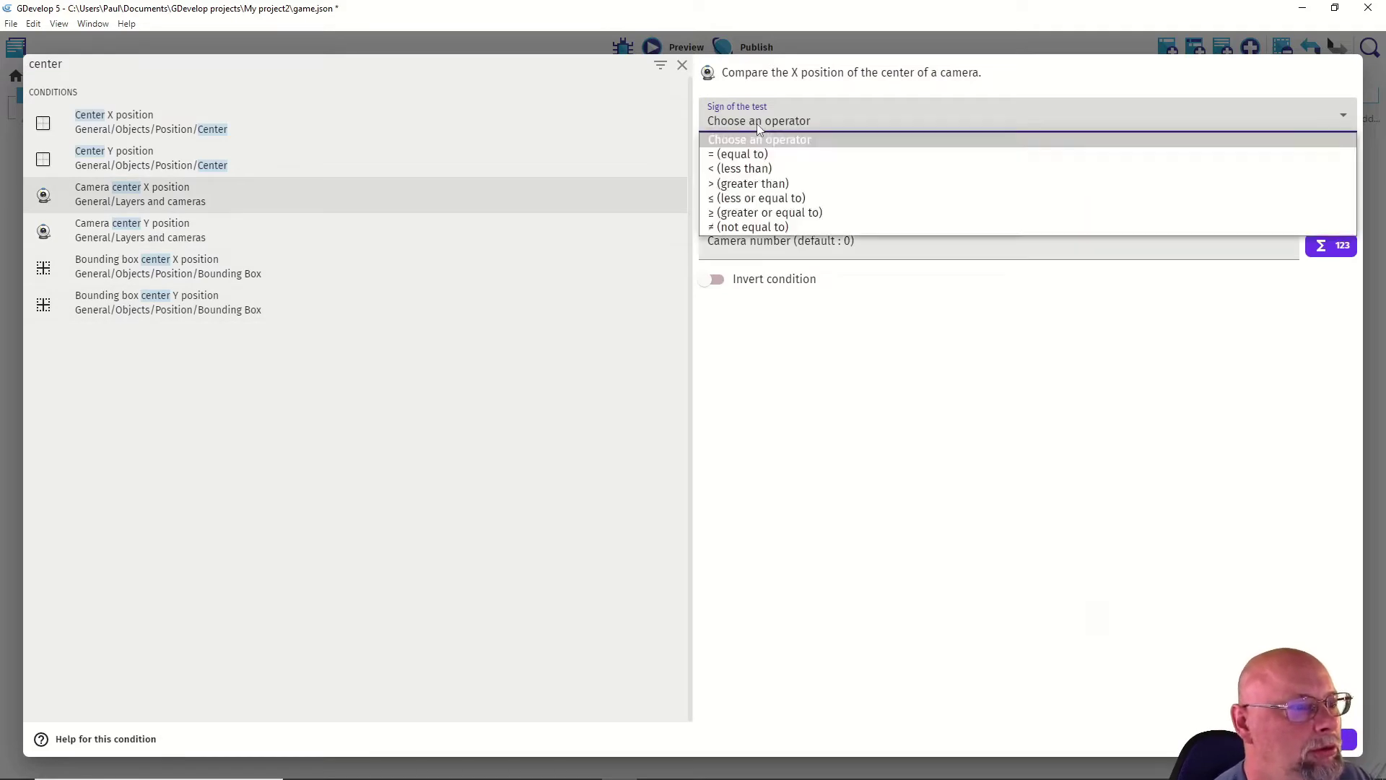
left_click(758, 130)
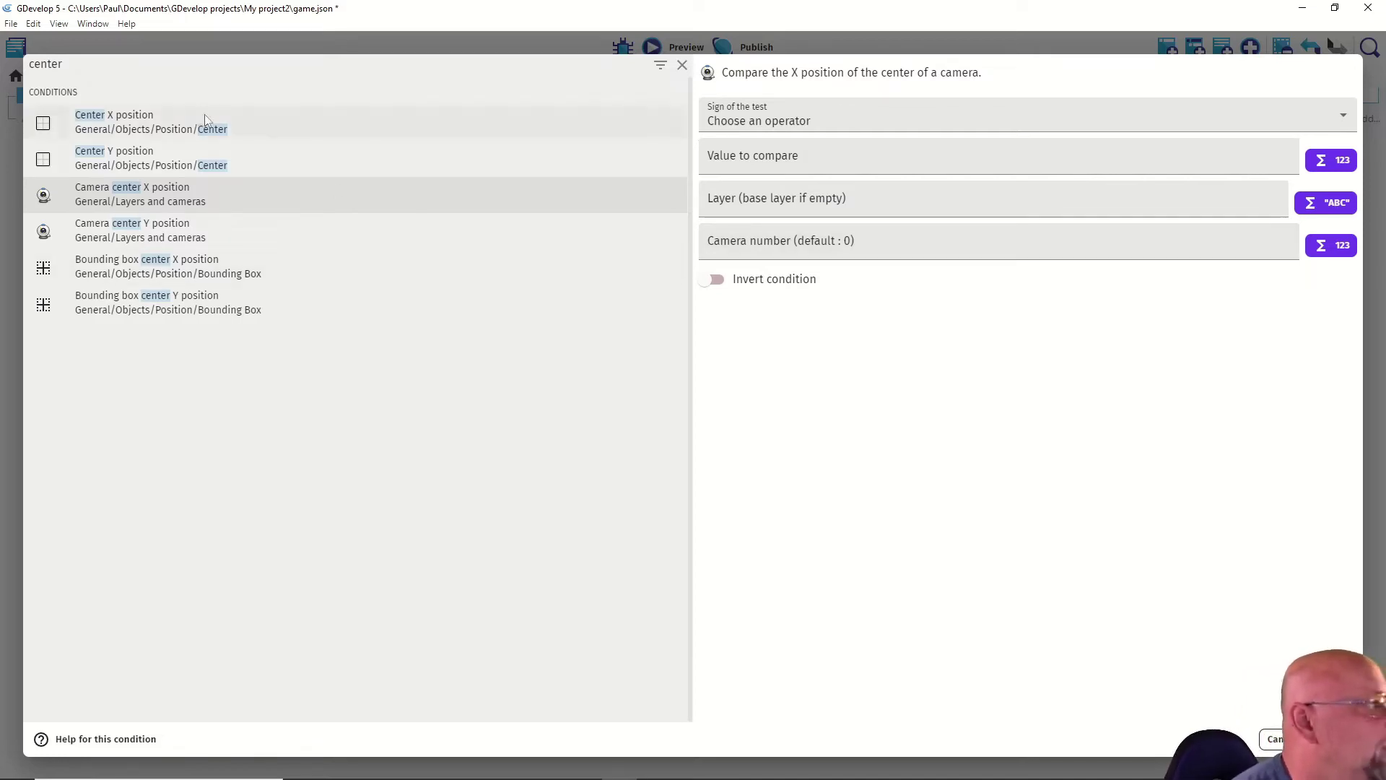
left_click(1274, 738)
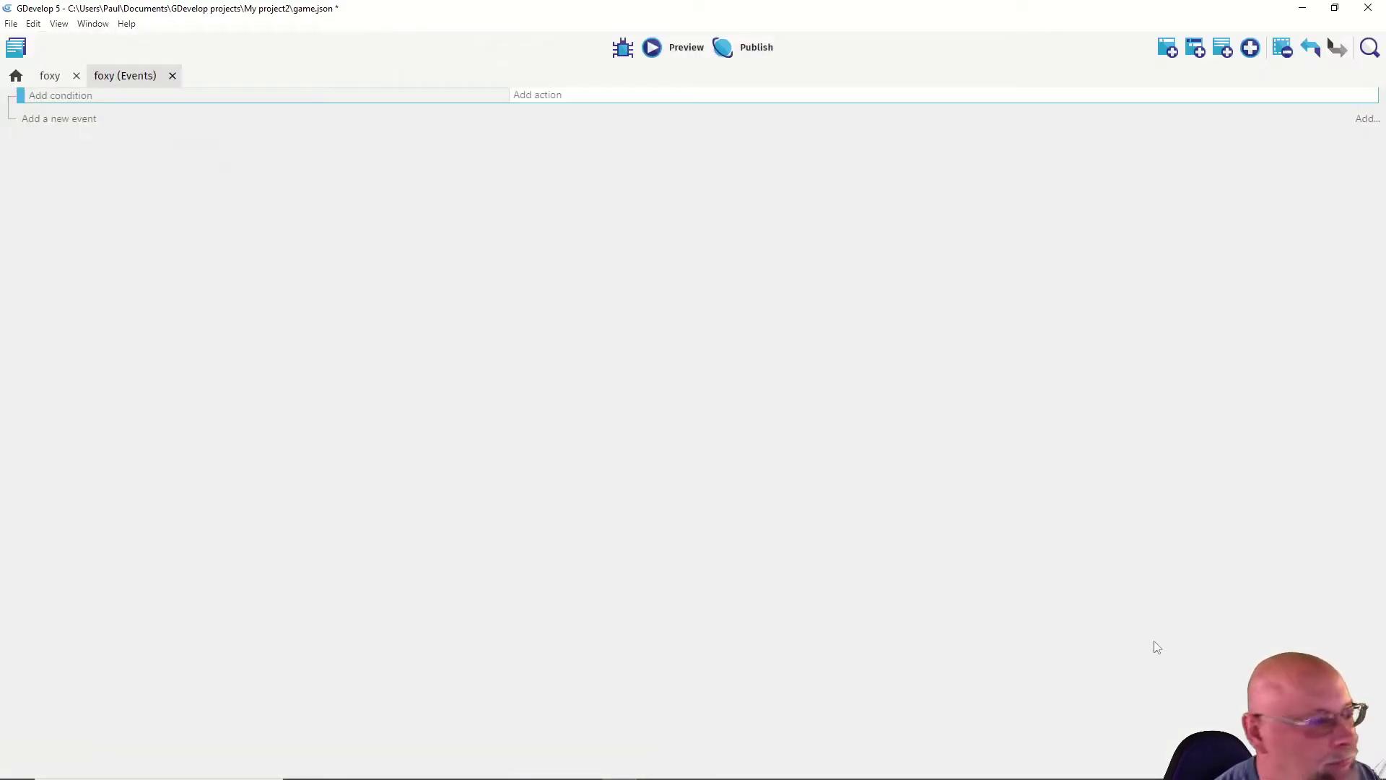
left_click(70, 106)
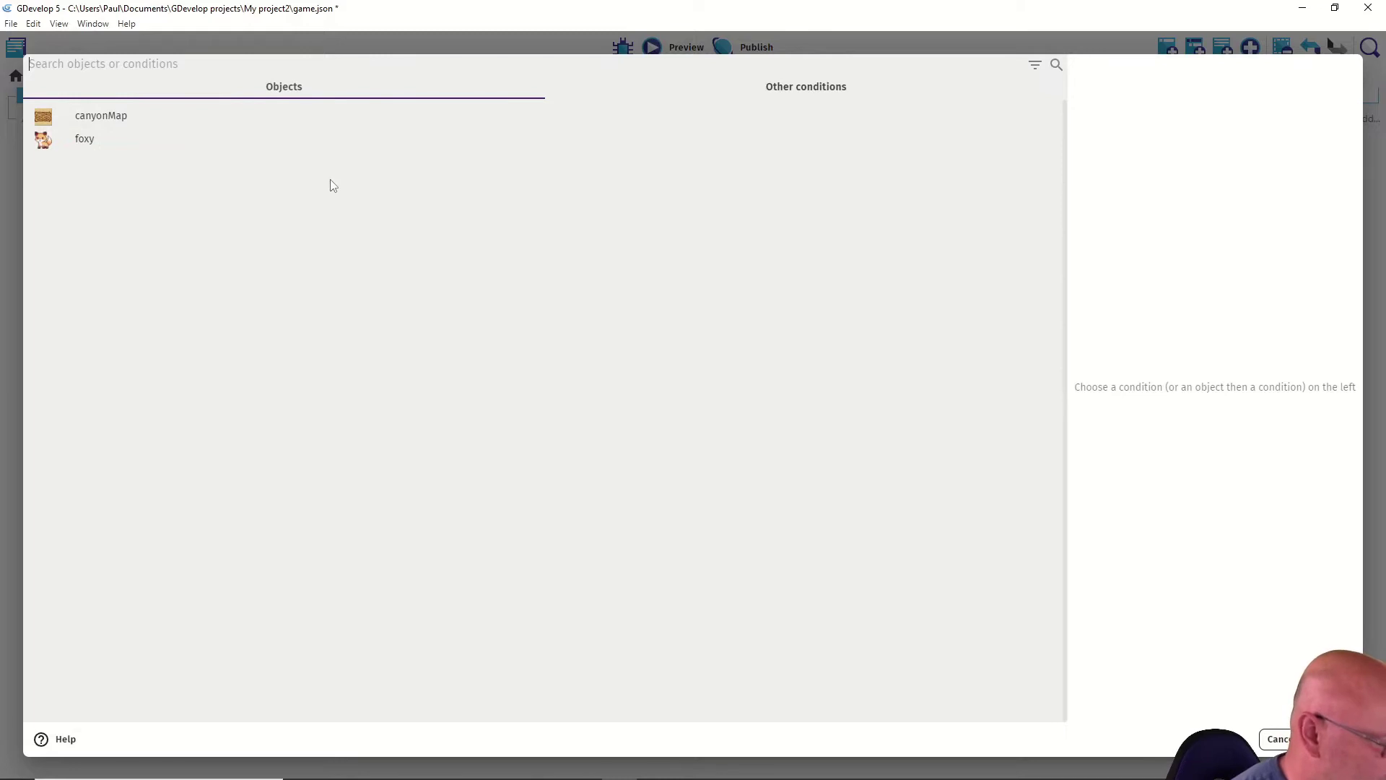
type("camera")
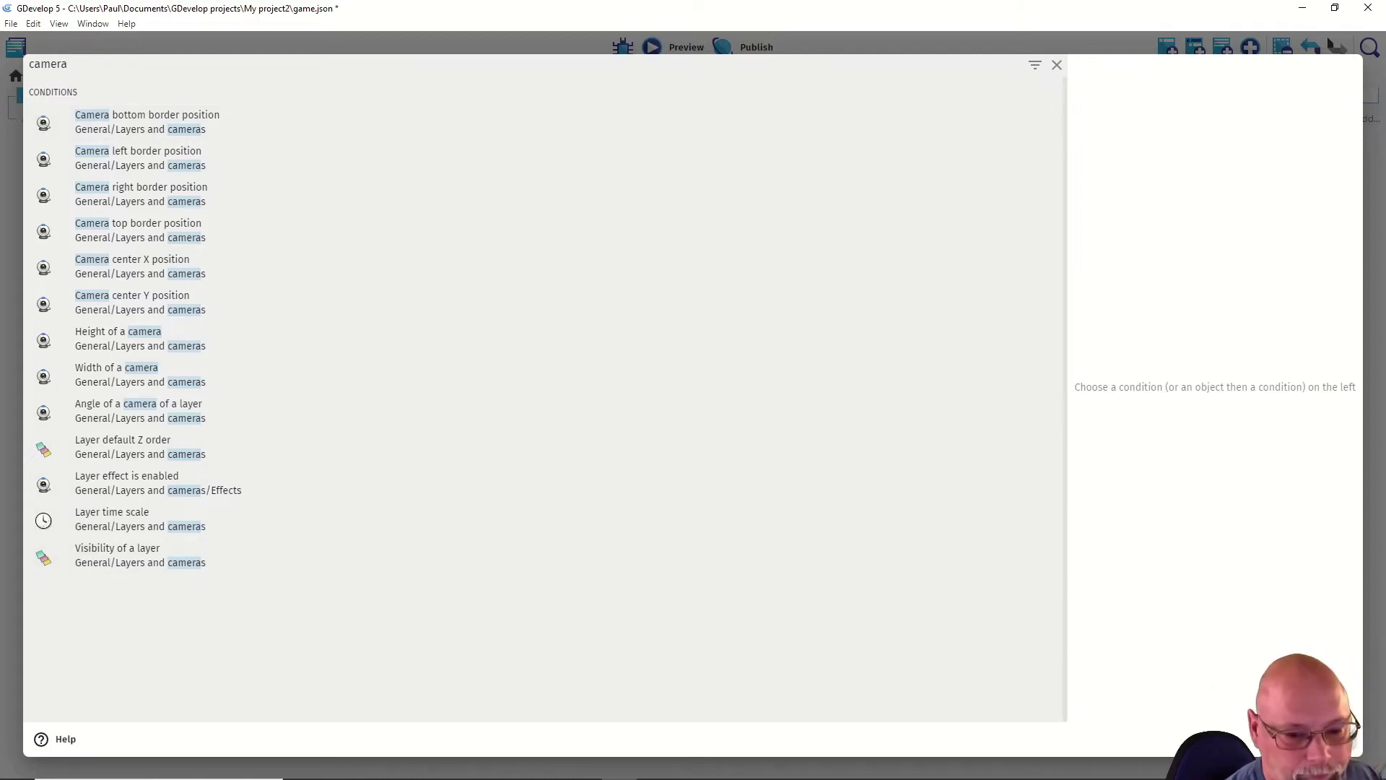
key("Escape")
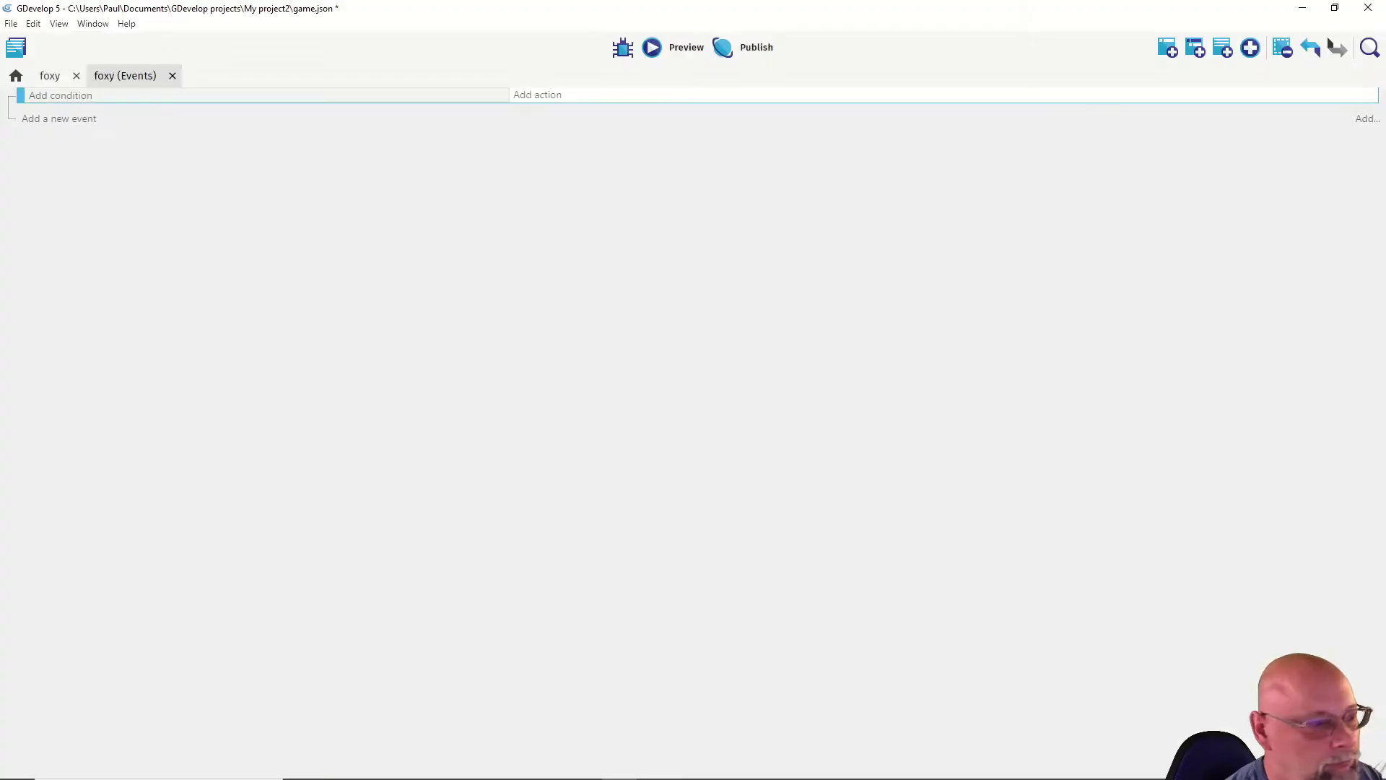
left_click(534, 95)
type("camera")
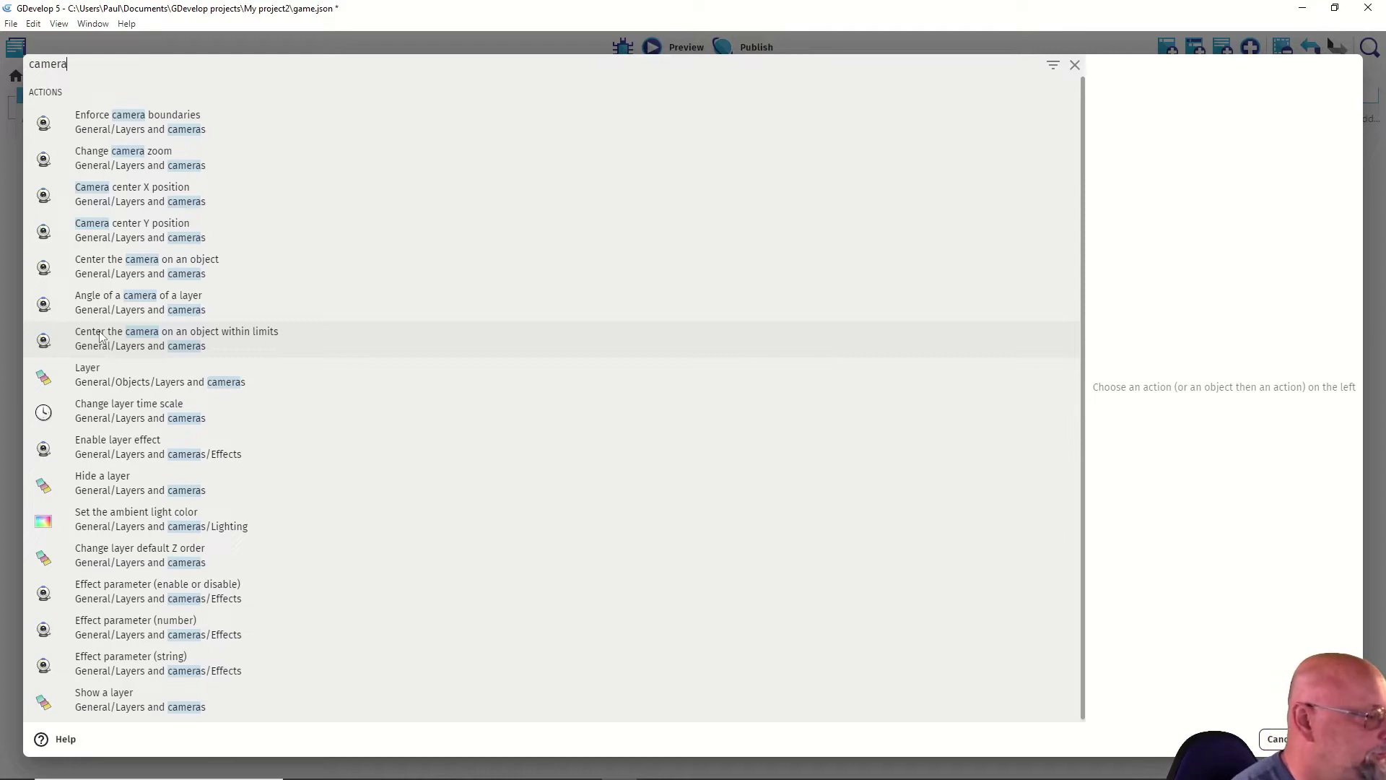
left_click(1270, 739)
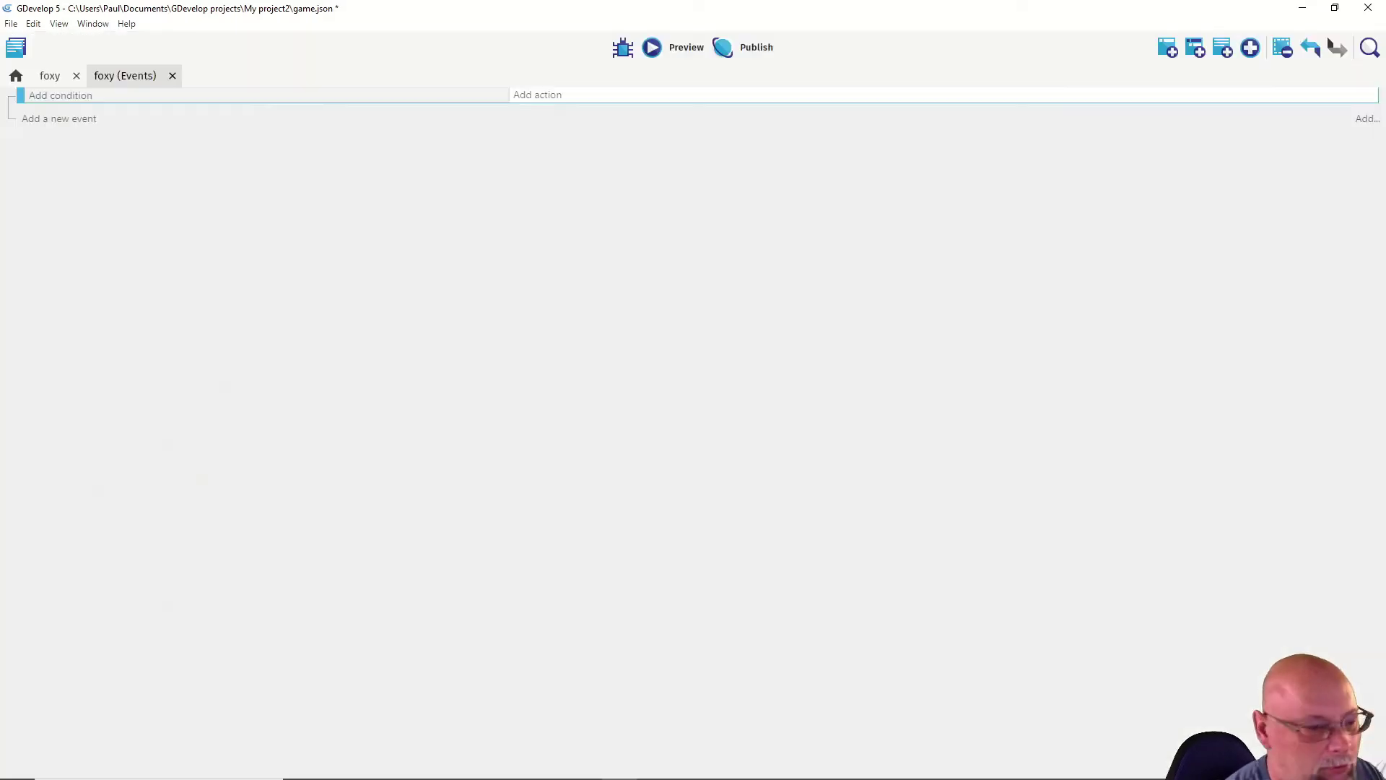
Step: Add an action to the first event that centers the camera on the foxy object
left_click(72, 103)
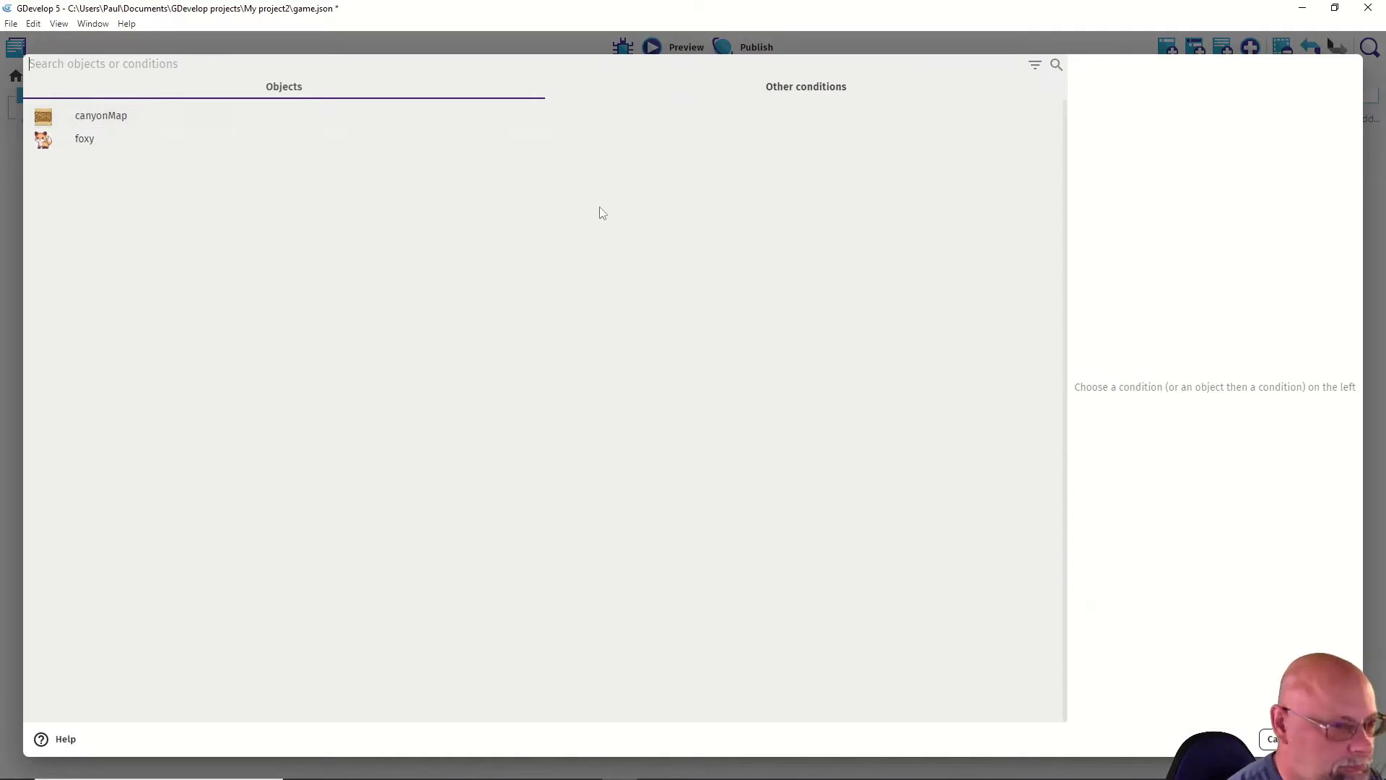
key("Escape")
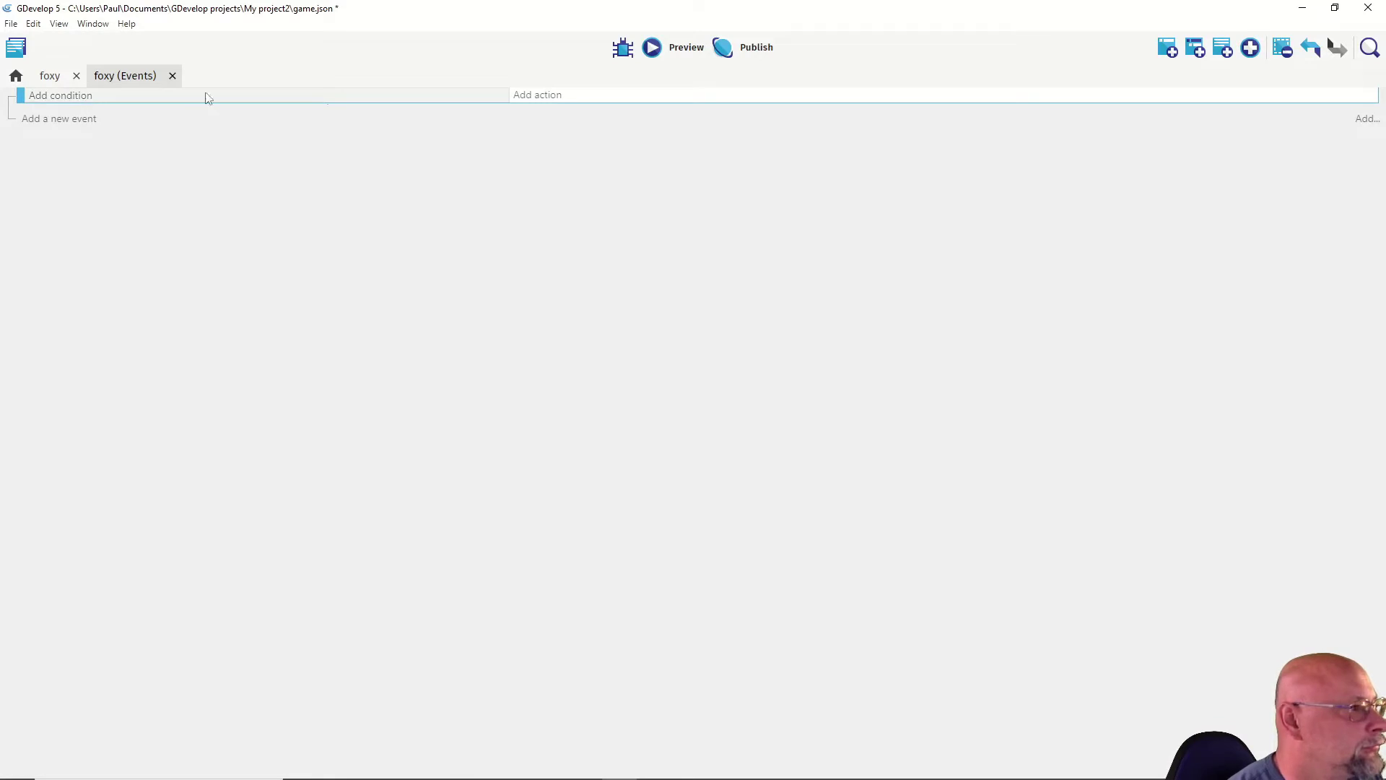
left_click(560, 95)
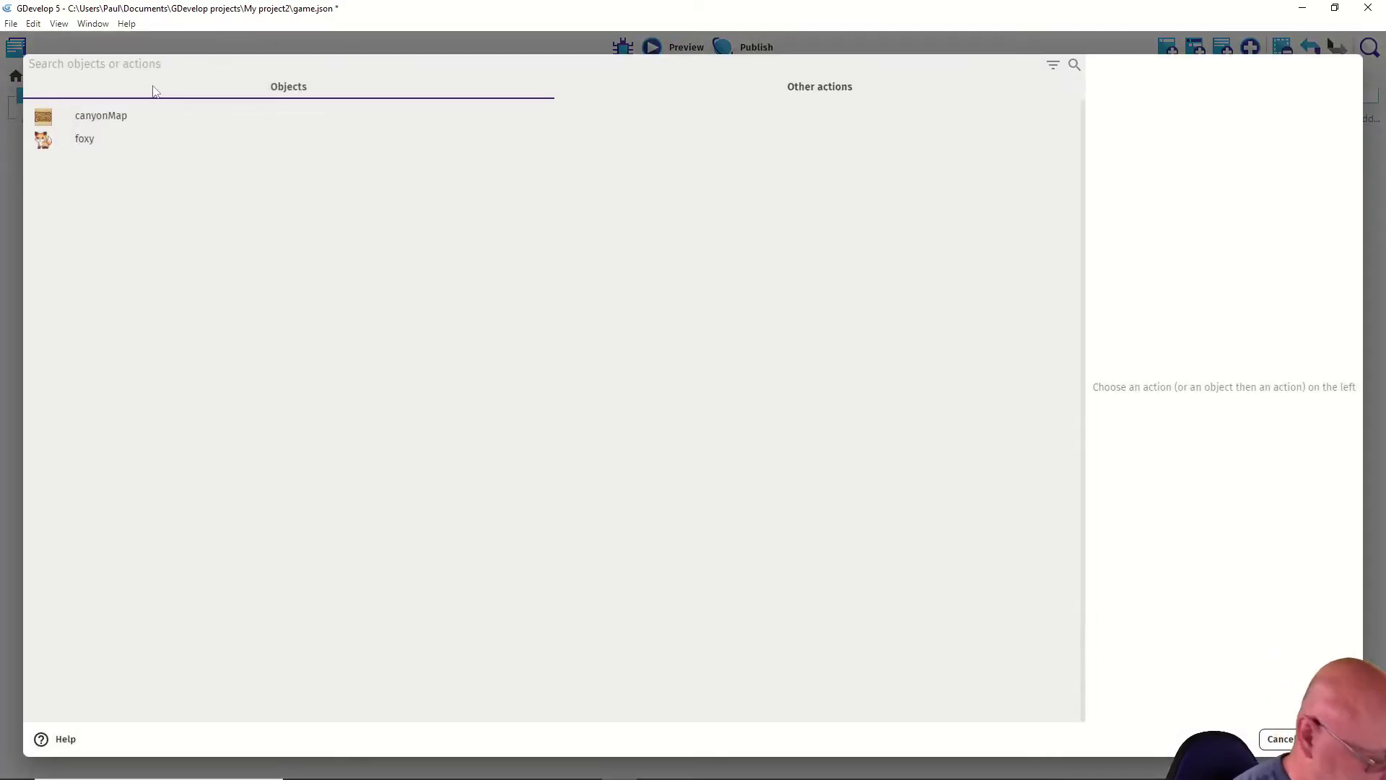
type("center")
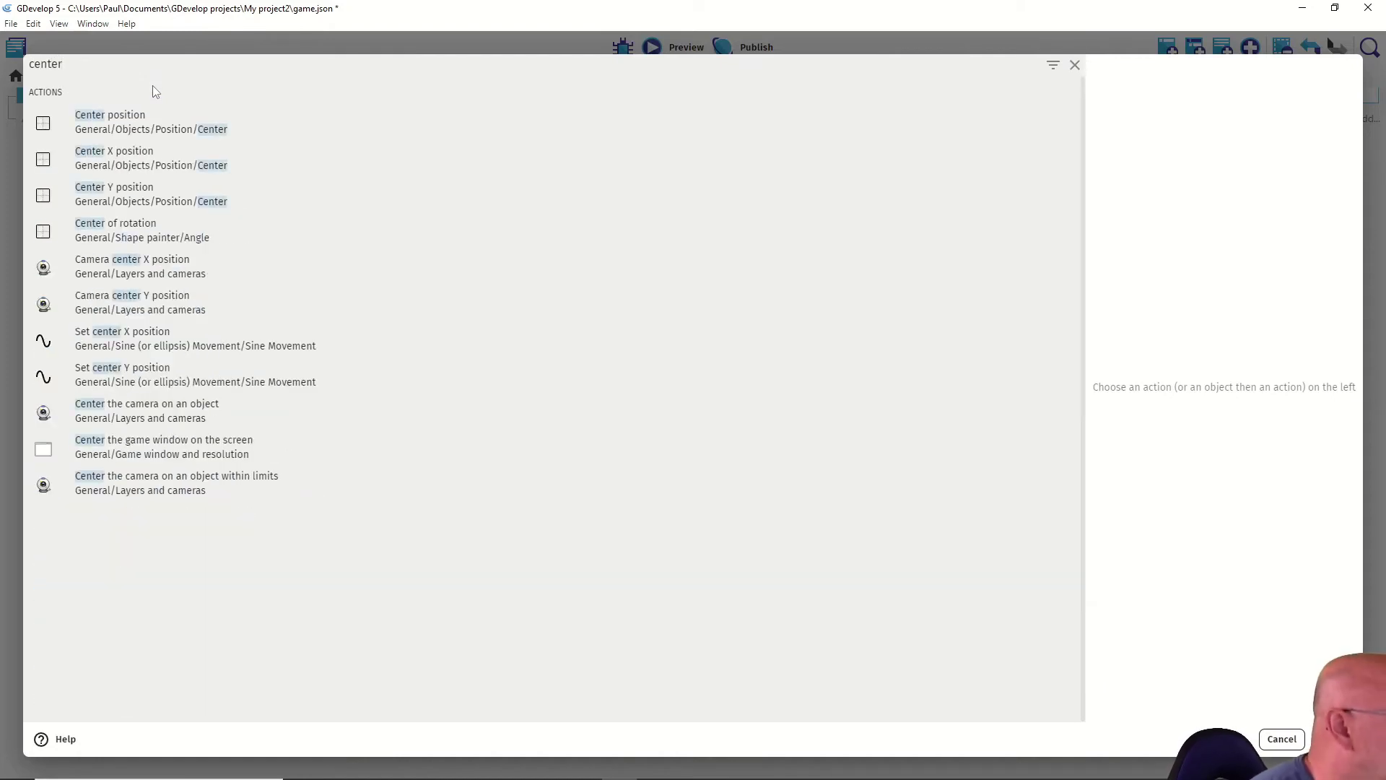
left_click(134, 410)
left_click(760, 185)
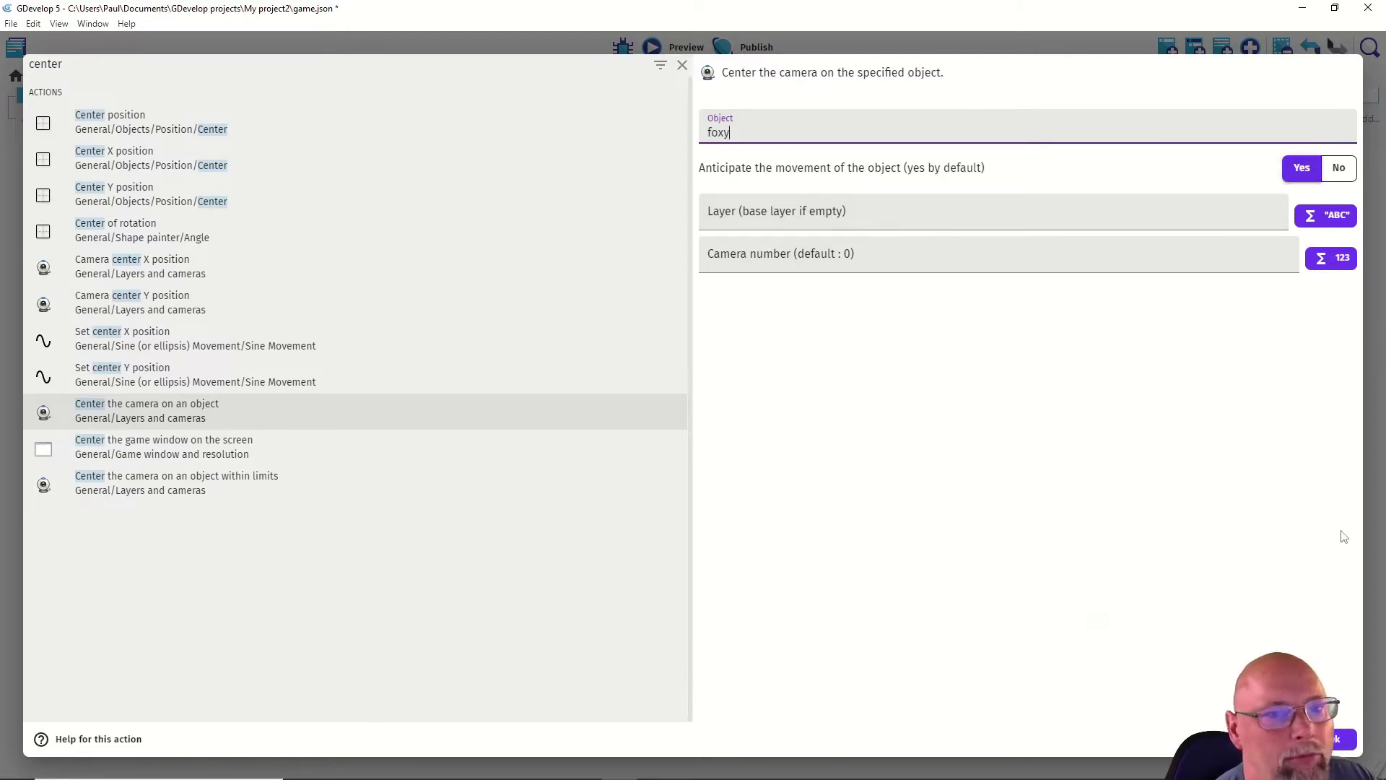
left_click(1337, 736)
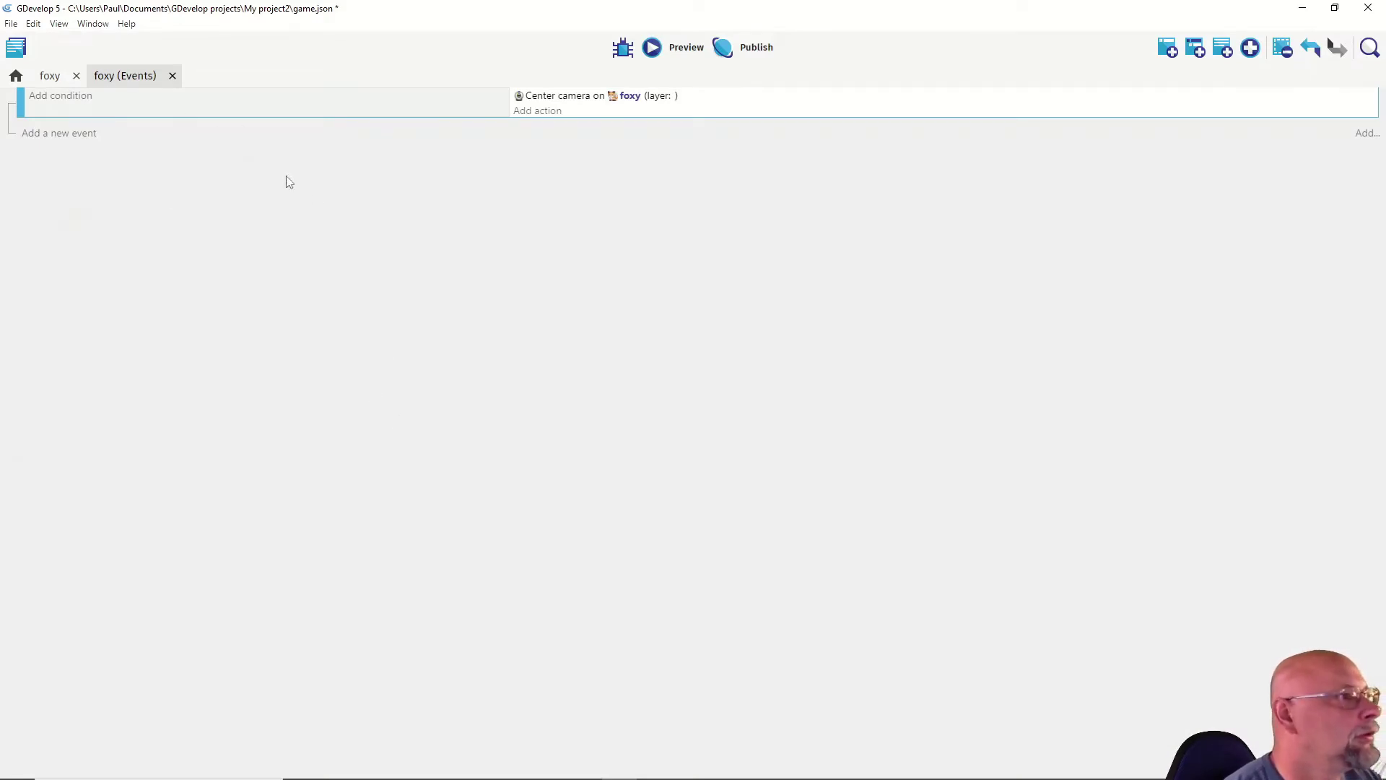
Step: Add a second event with a Key pressed condition set to the Escape key
left_click(46, 133)
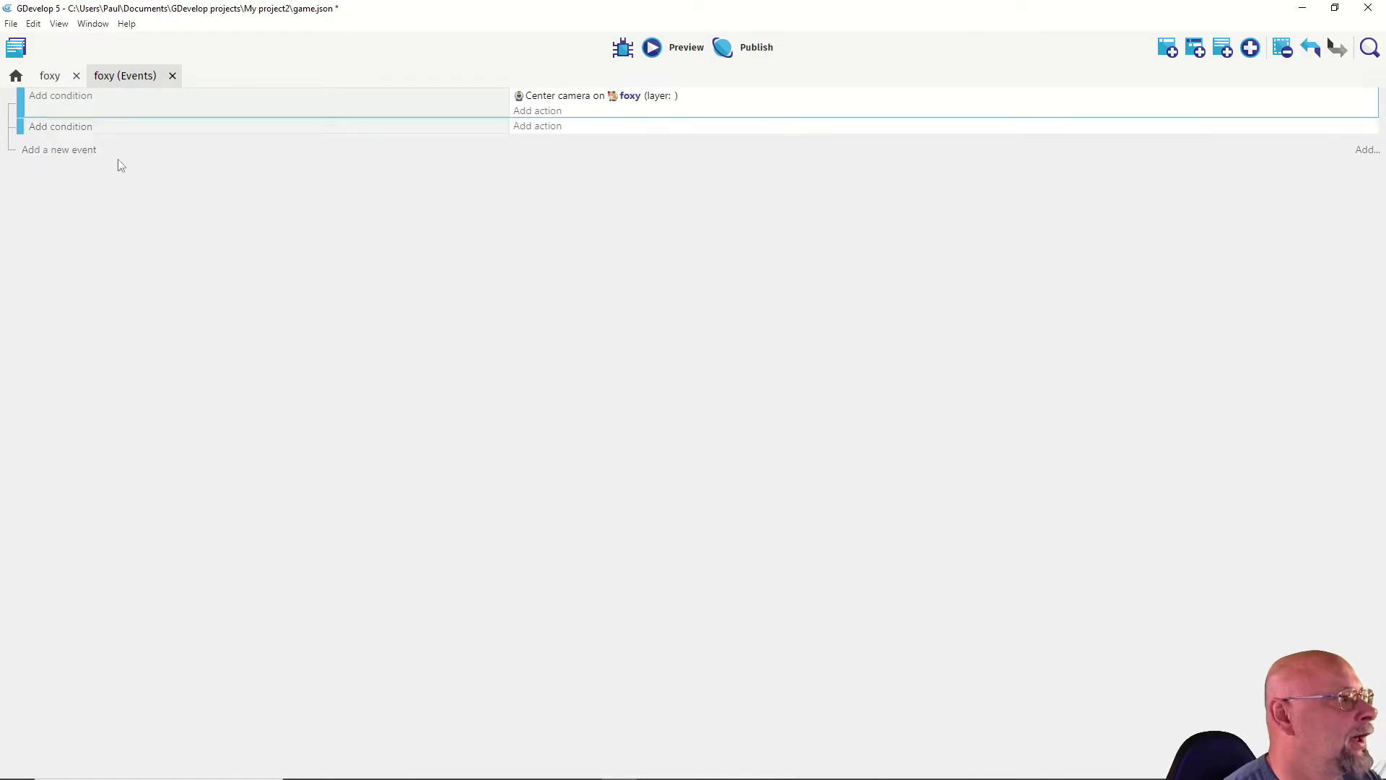
left_click(81, 128)
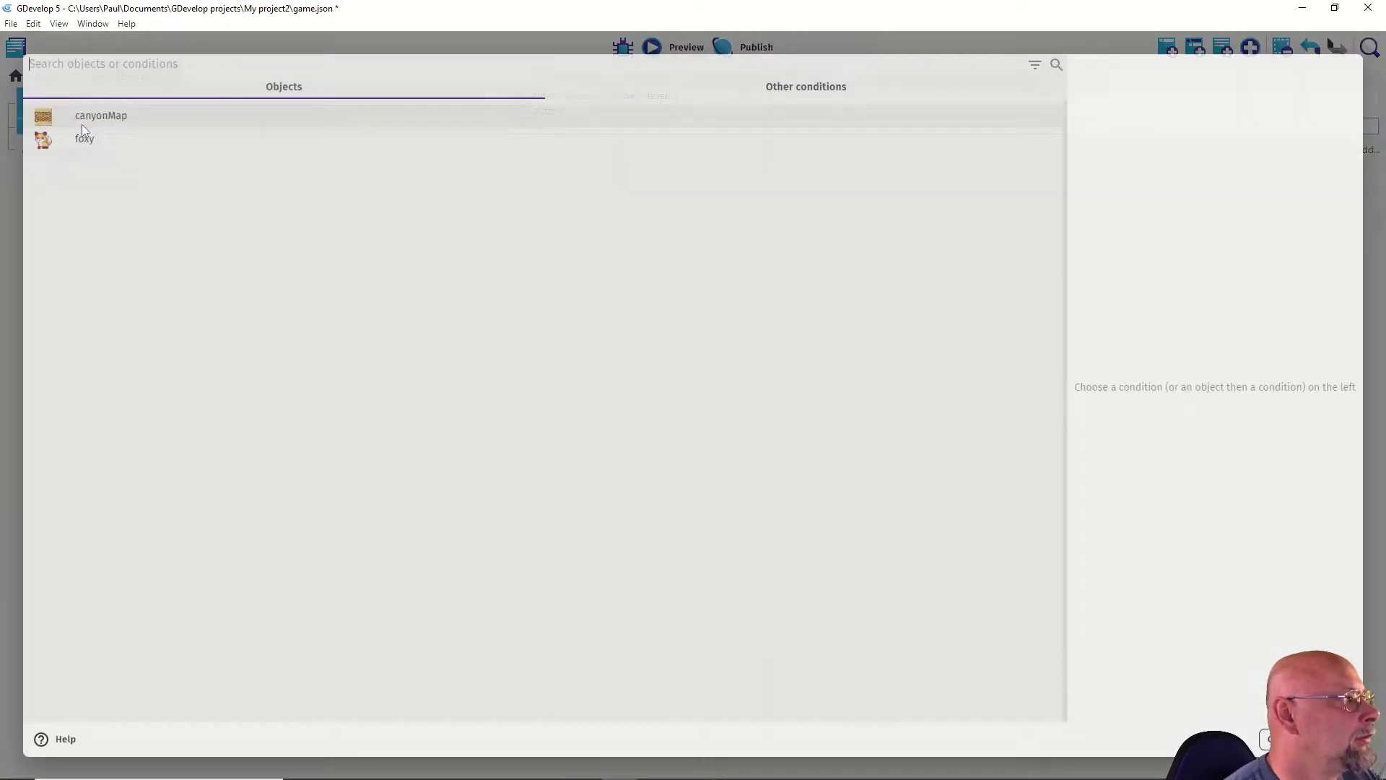
type("key")
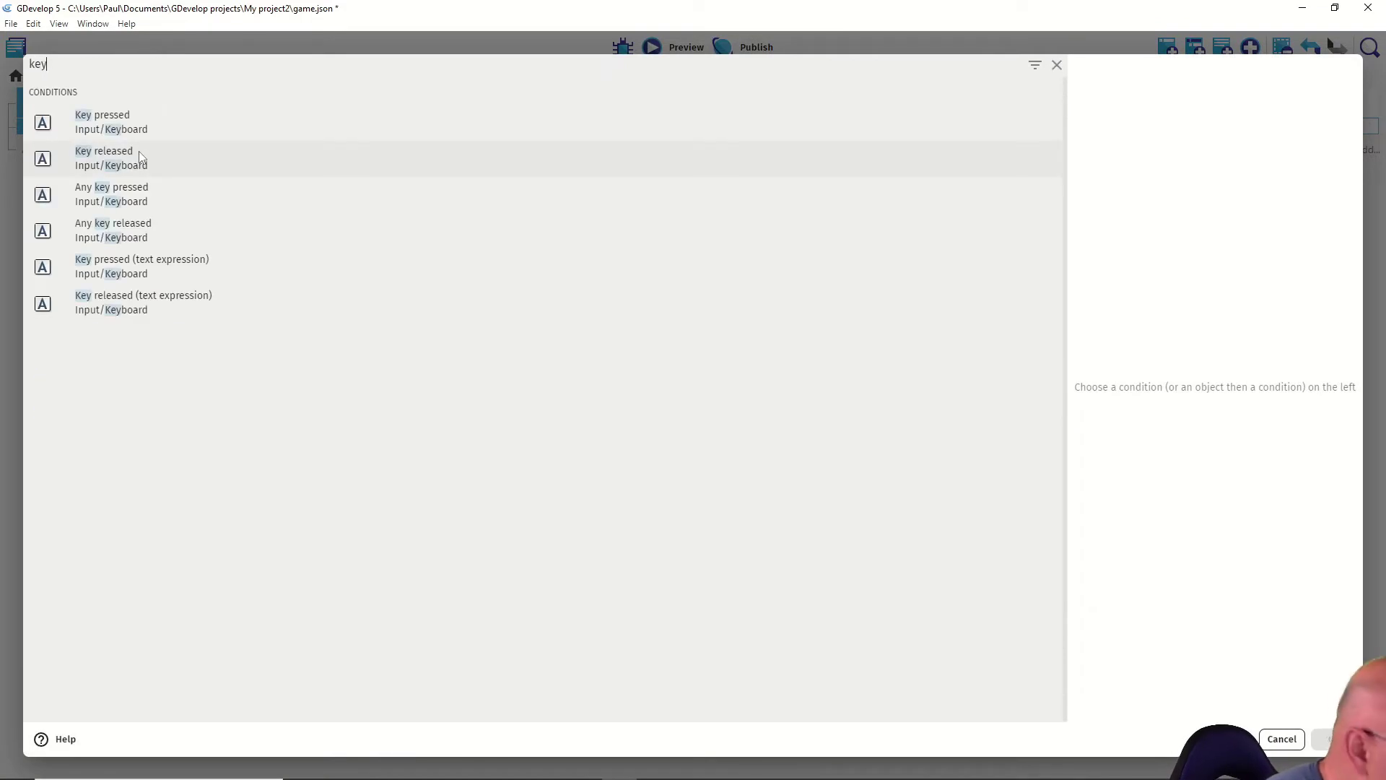
left_click(111, 120)
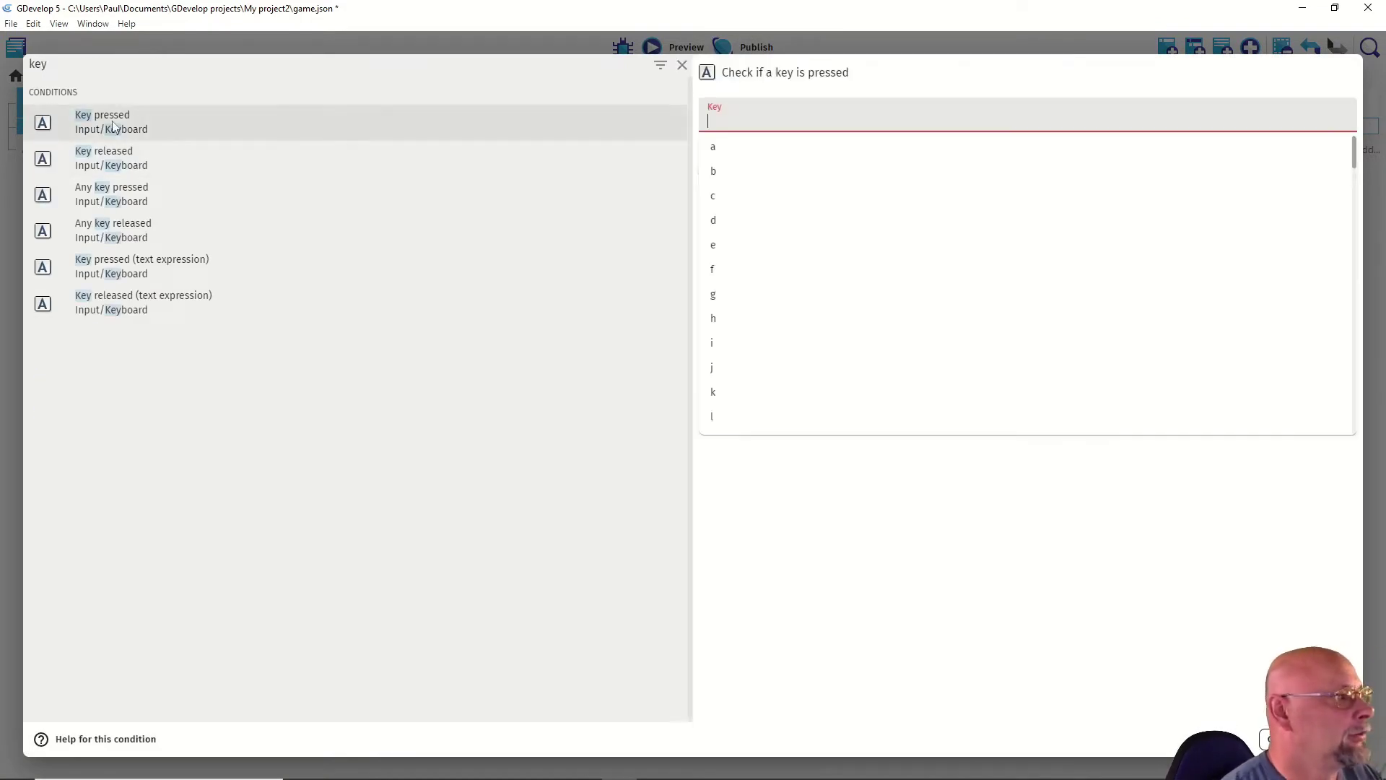
type("escape")
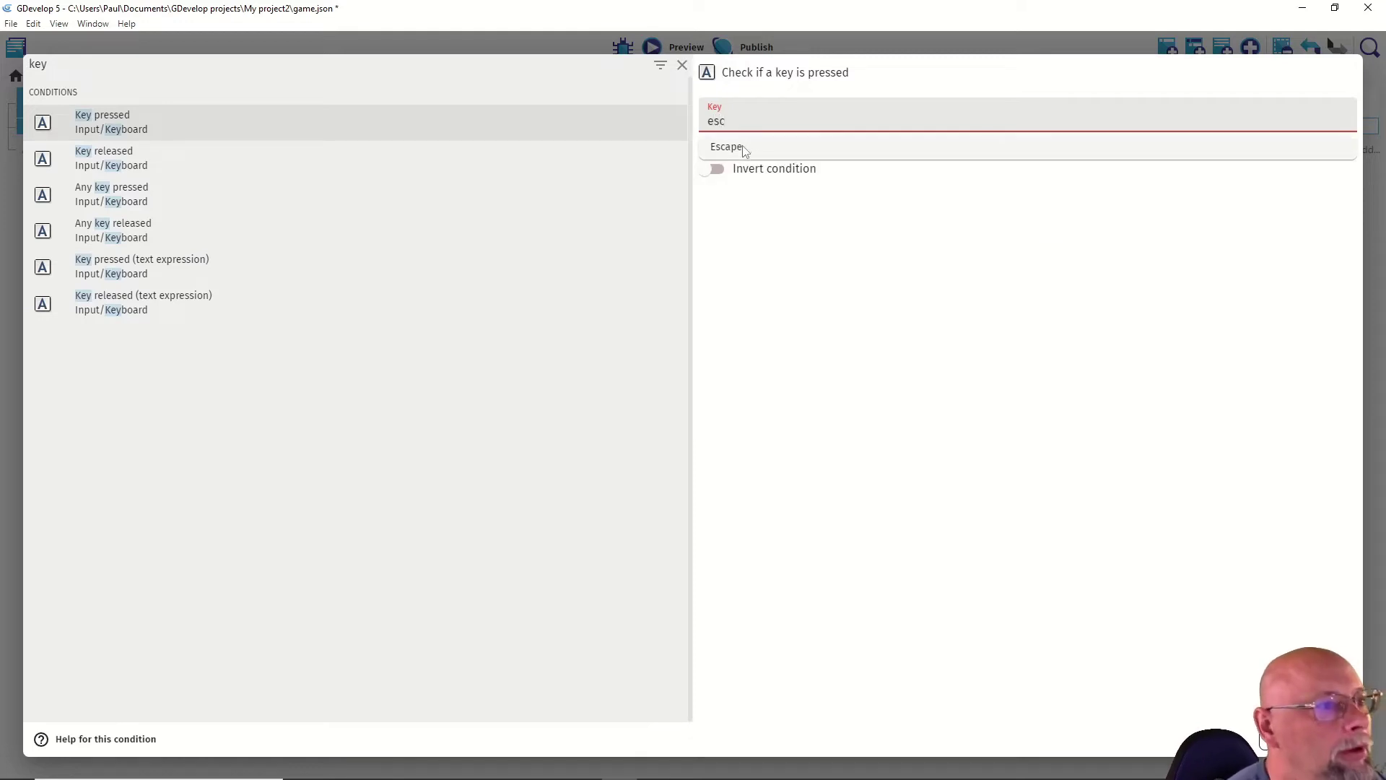
left_click(743, 147)
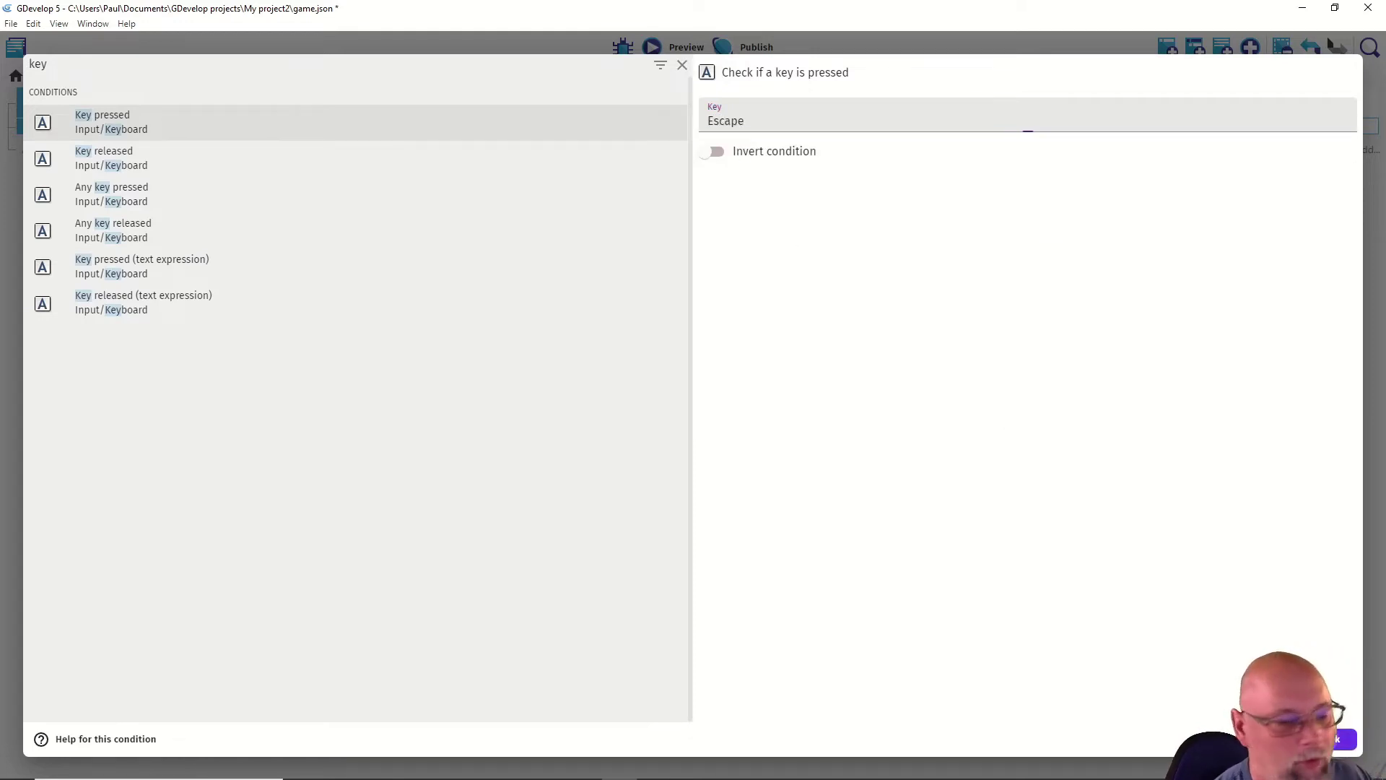
left_click(1334, 739)
Step: Add the Quit the game action to the Escape key event
left_click(537, 126)
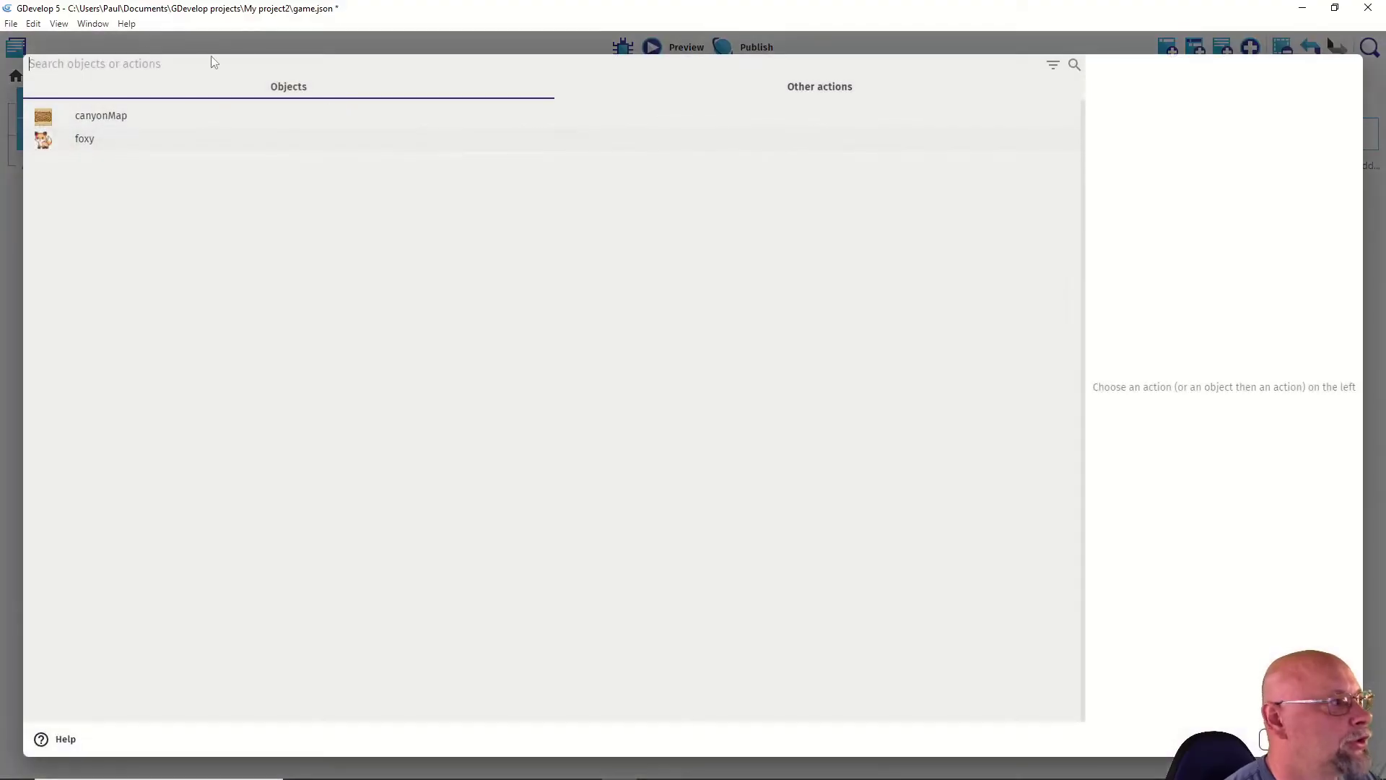
type("quit")
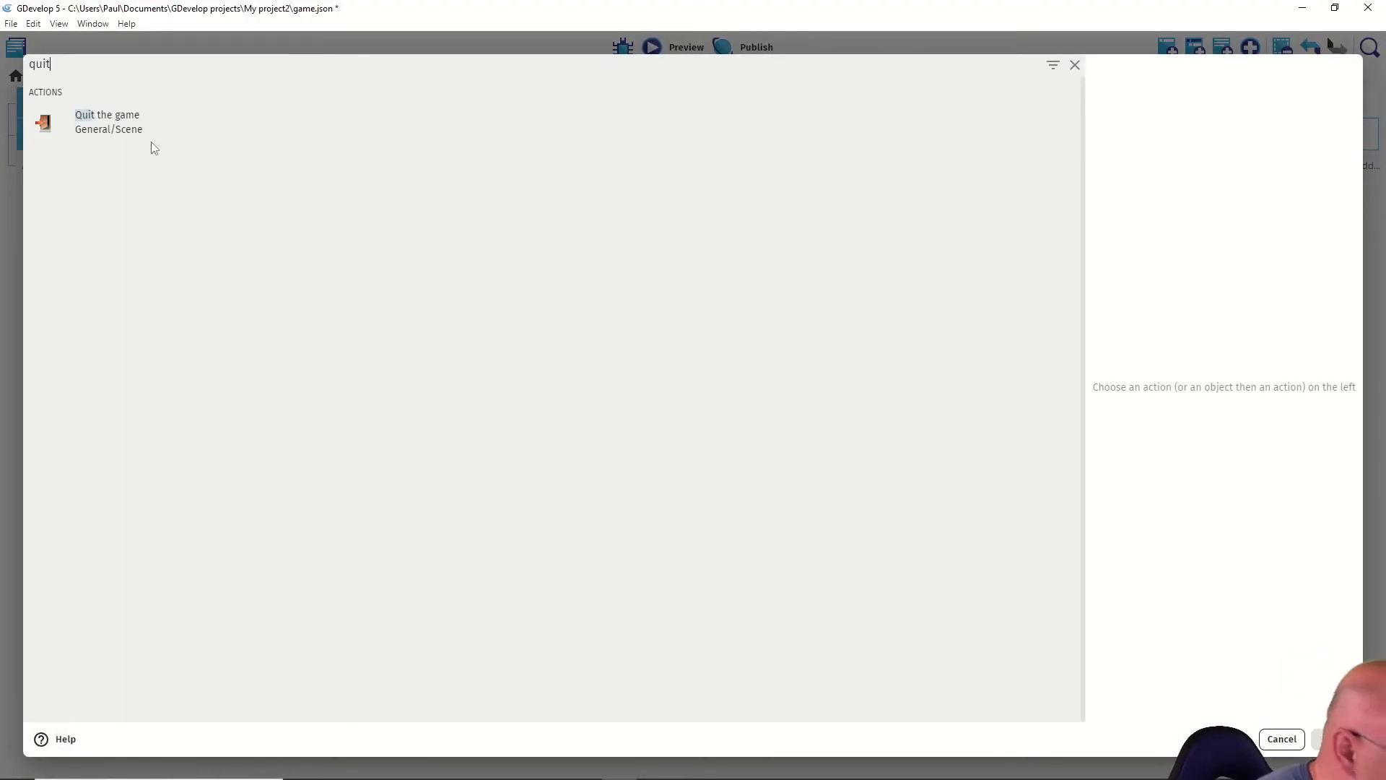
left_click(124, 129)
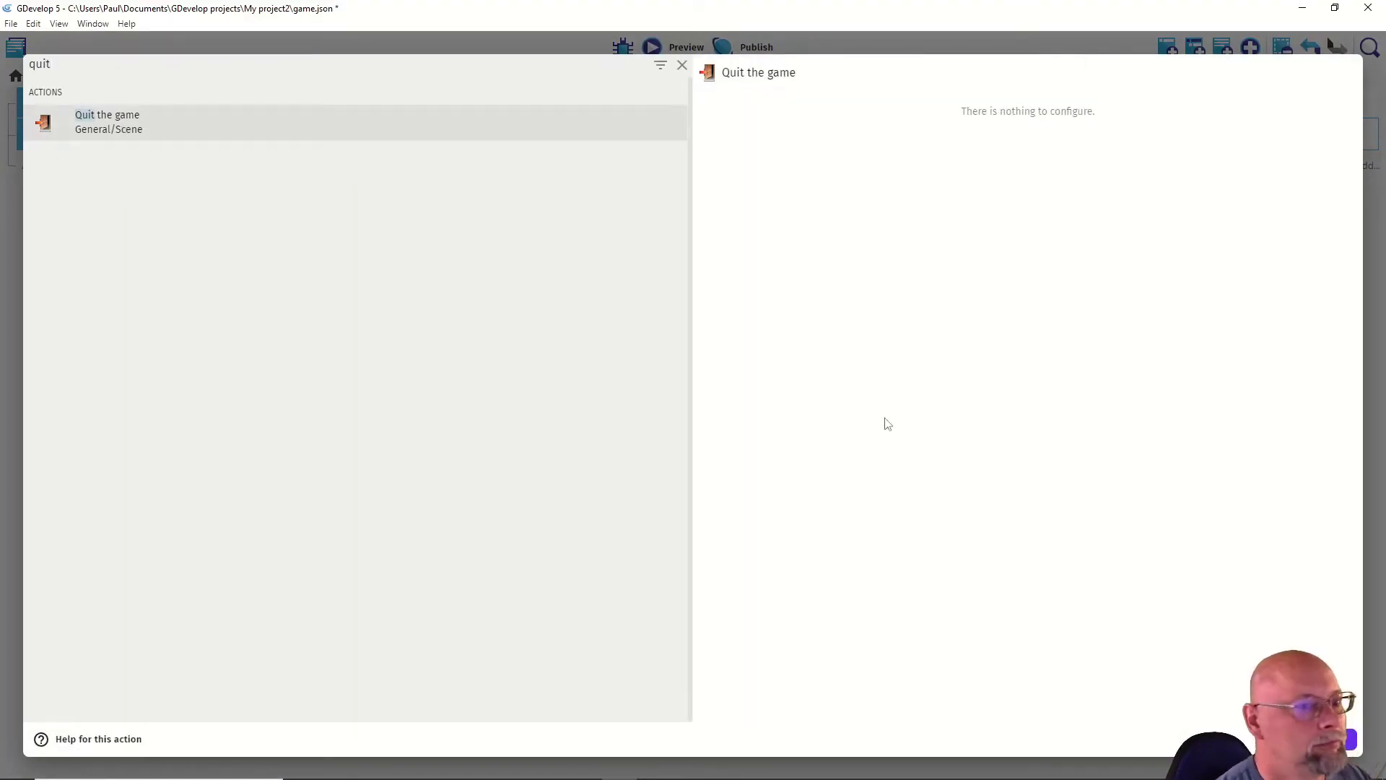
left_click(1340, 739)
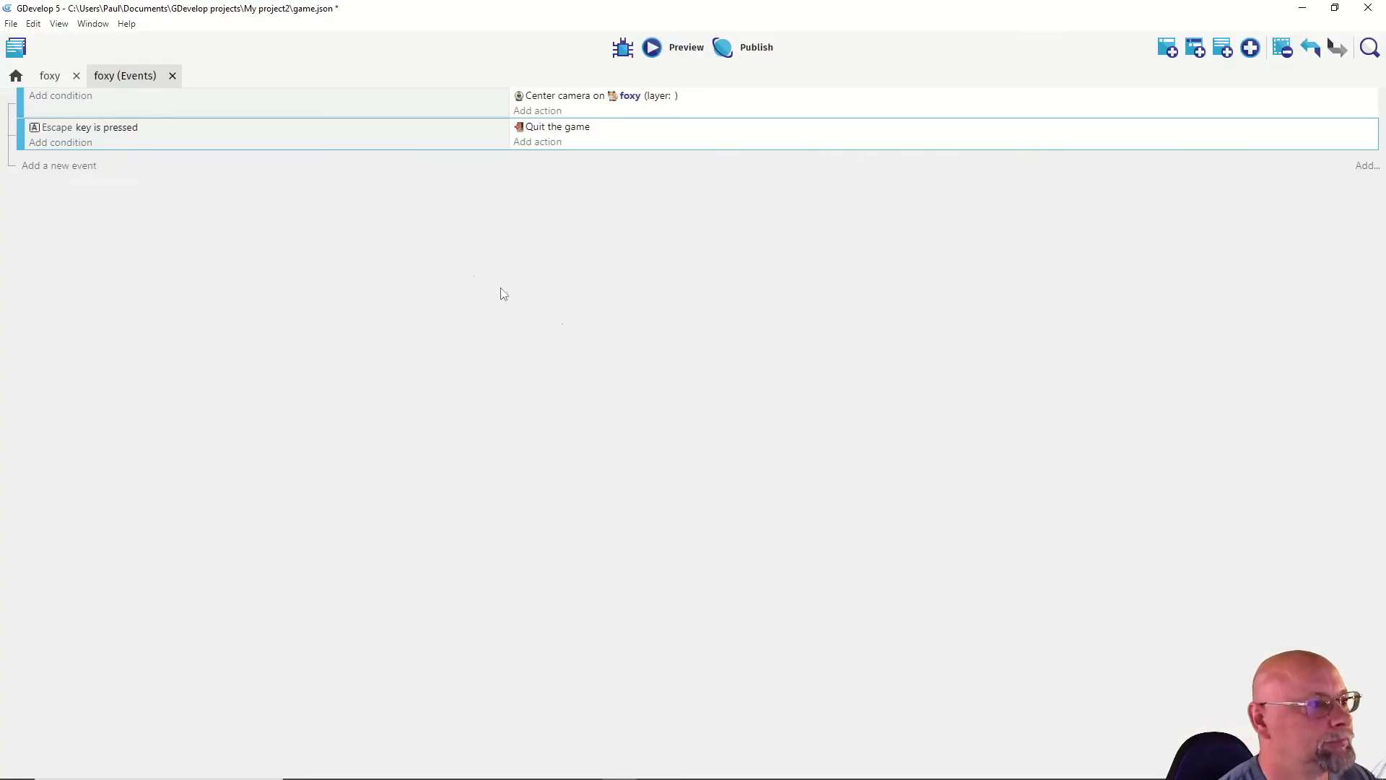
Step: Preview the game, move foxy around the canyon in all four directions to test movement and camera, and quit with Escape
left_click(649, 47)
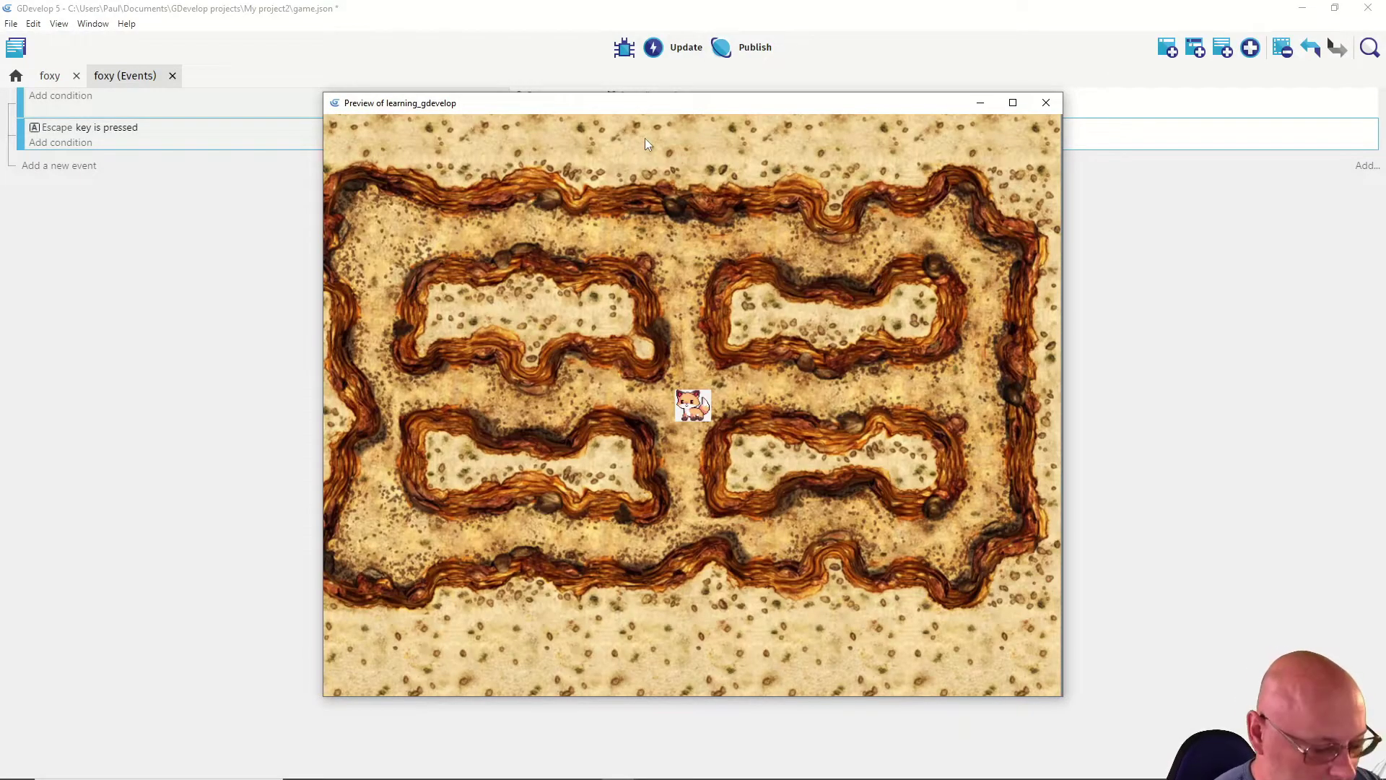
key("Up")
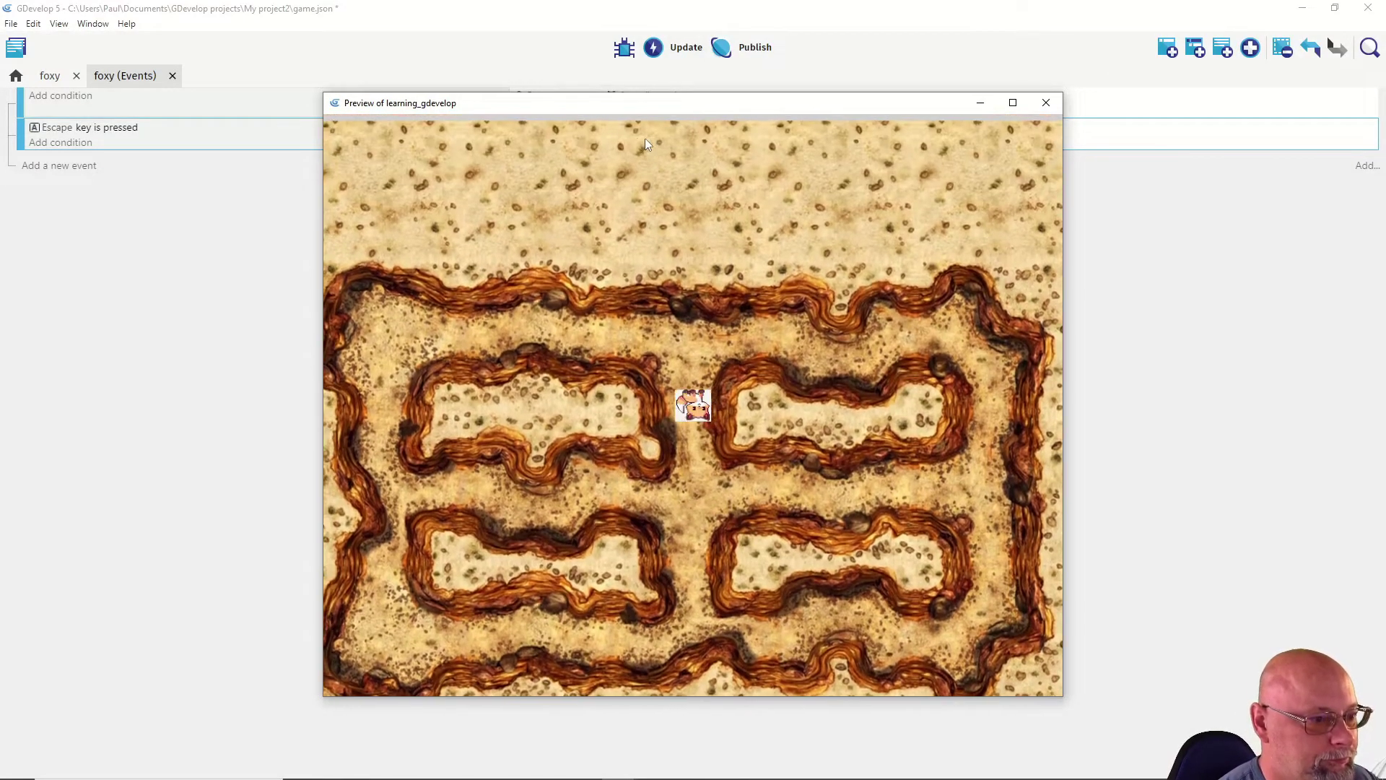
key("Down")
key("Left")
key("Up")
key("Right")
key("Up")
key("Left")
key("Down")
key("Down")
key("Right")
key("Up")
key("Left")
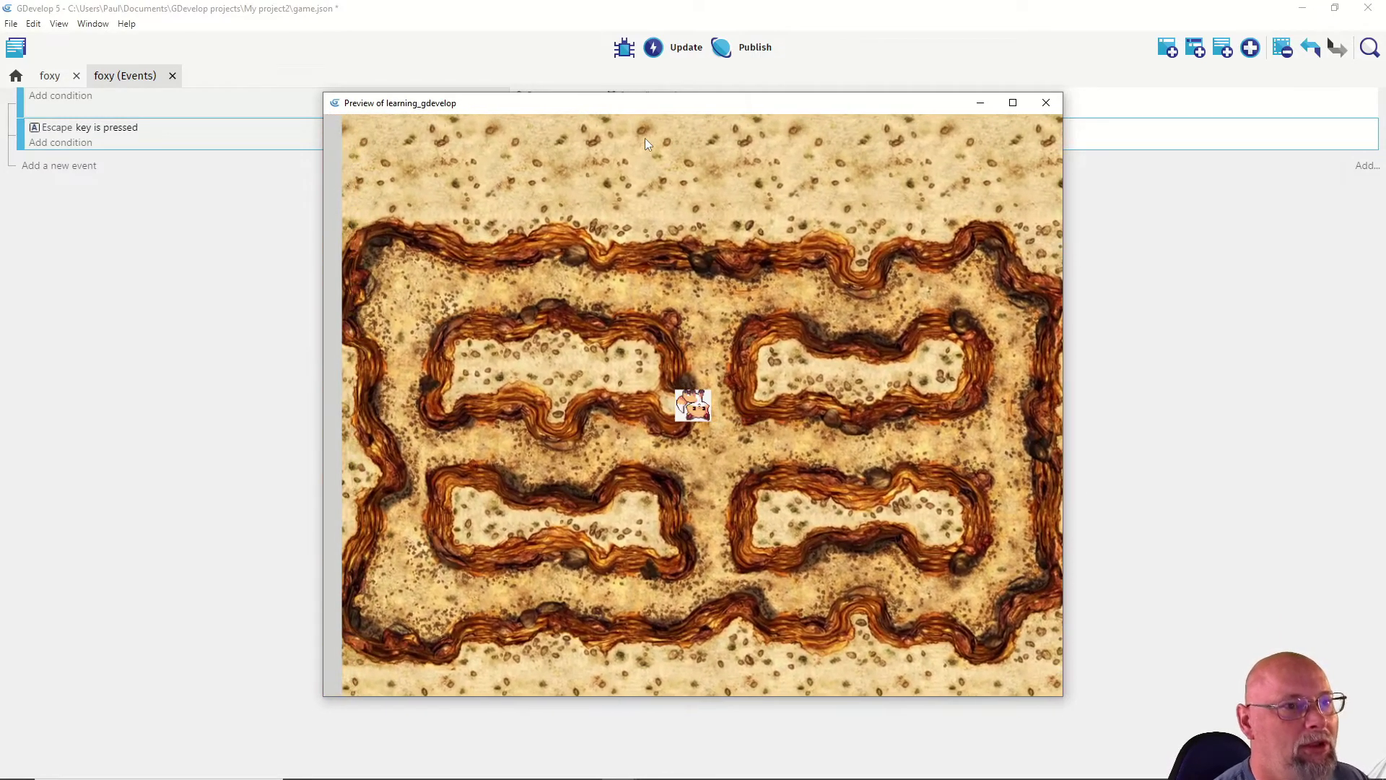
key("Escape")
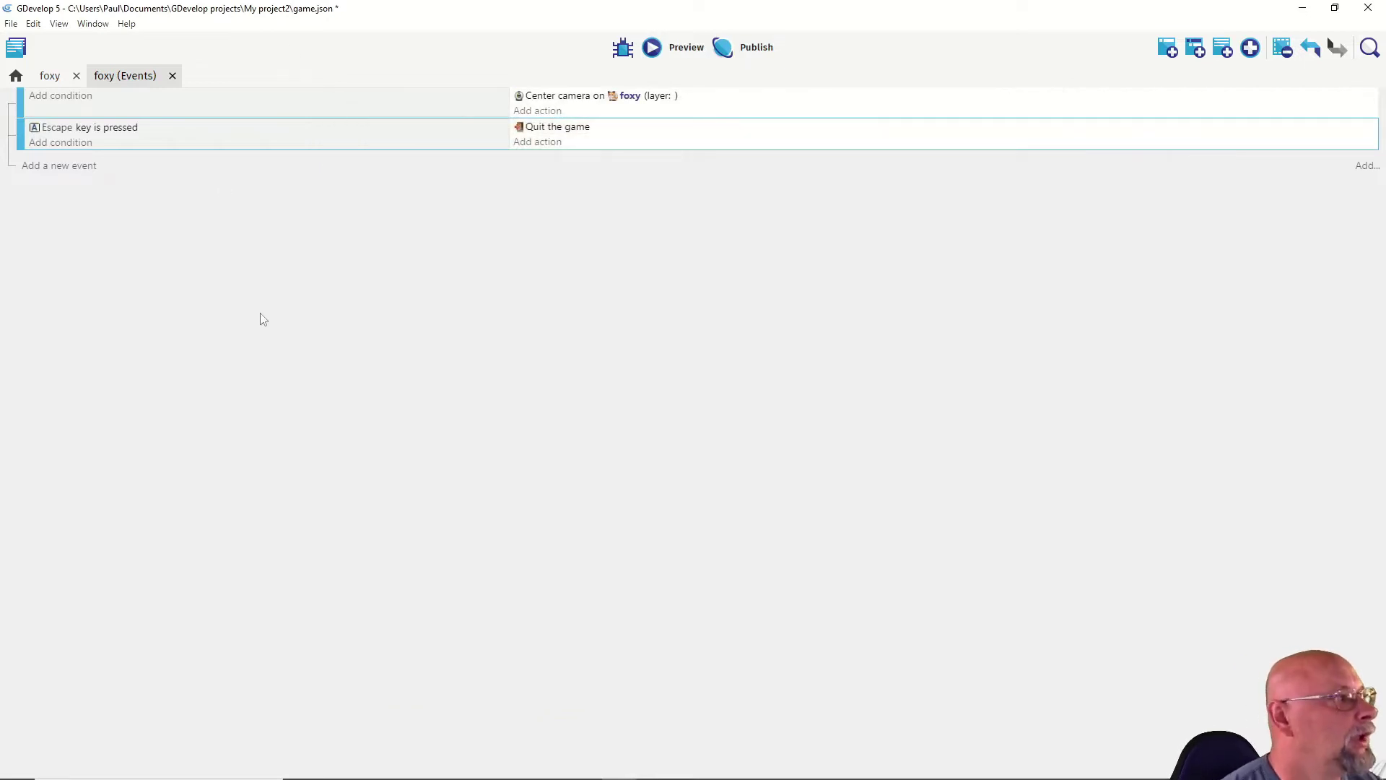
Step: Return to the foxy scene and open the foxy object's properties for editing
left_click(64, 81)
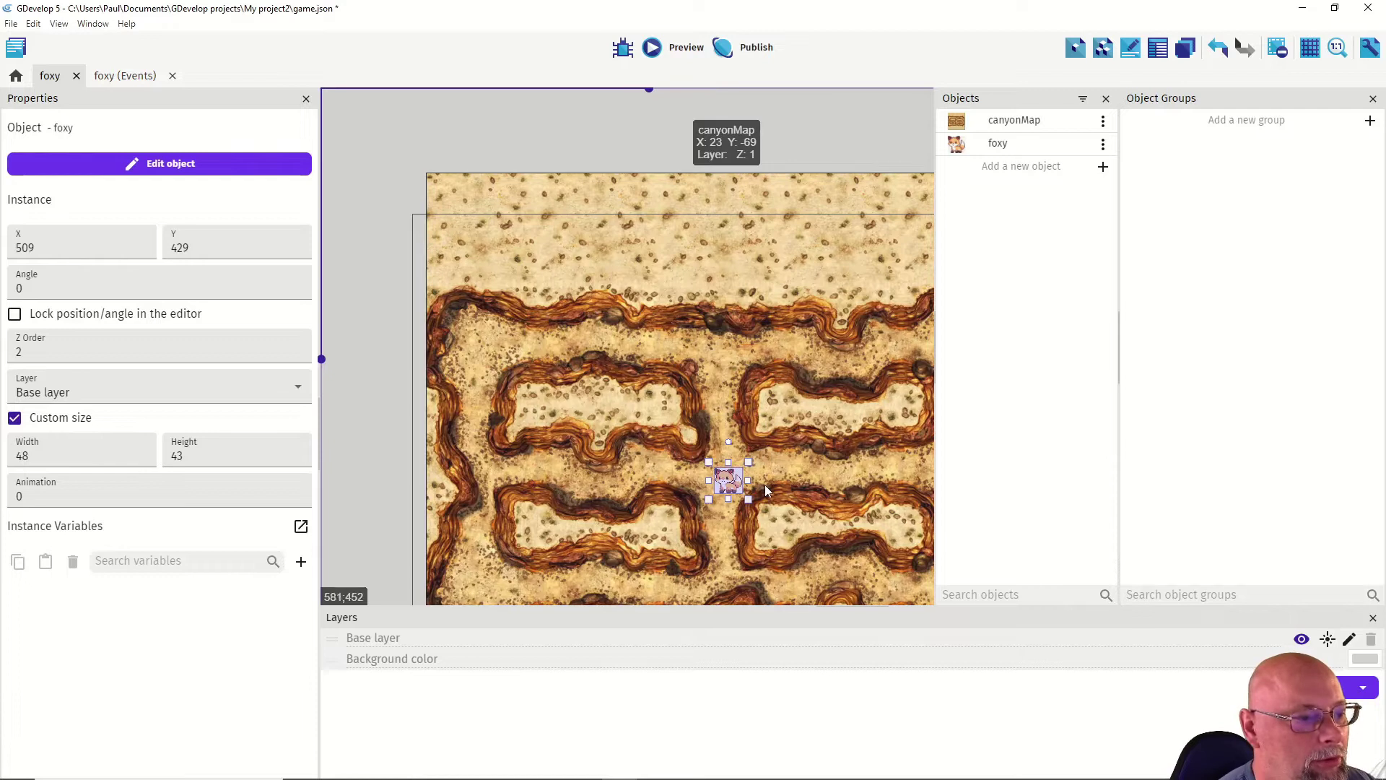
double_click(731, 482)
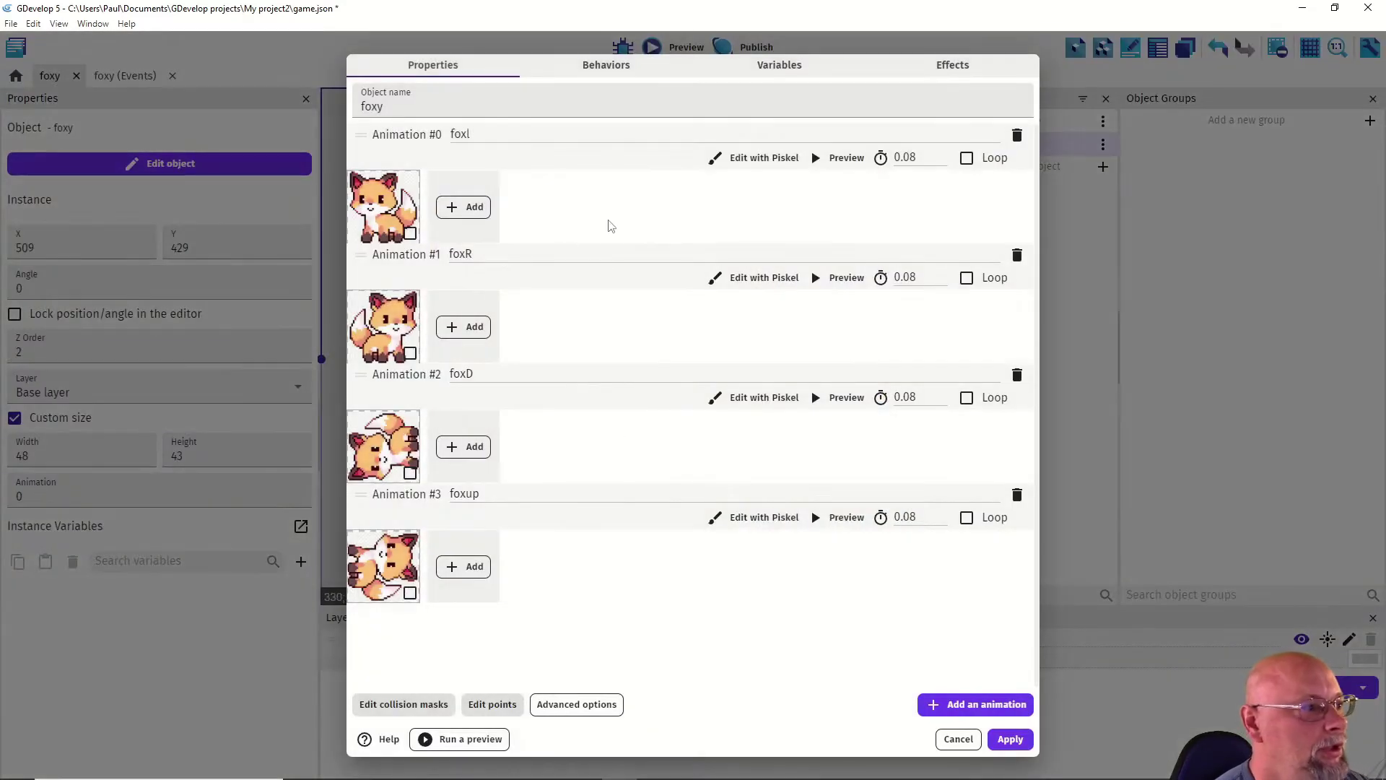
Step: Try to erase the background beside the fox's chin in the foxl animation image with the largest eraser size in Piskel
left_click(744, 156)
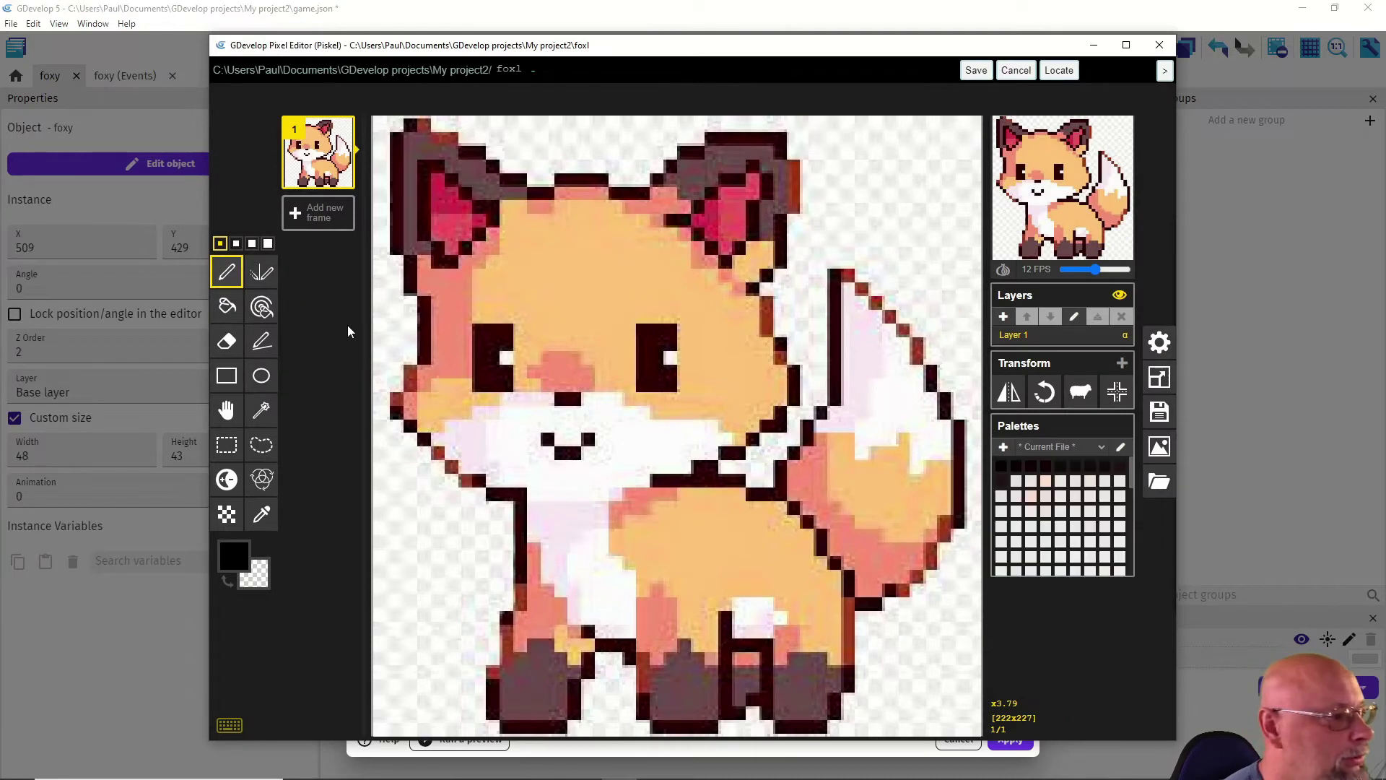
left_click(262, 409)
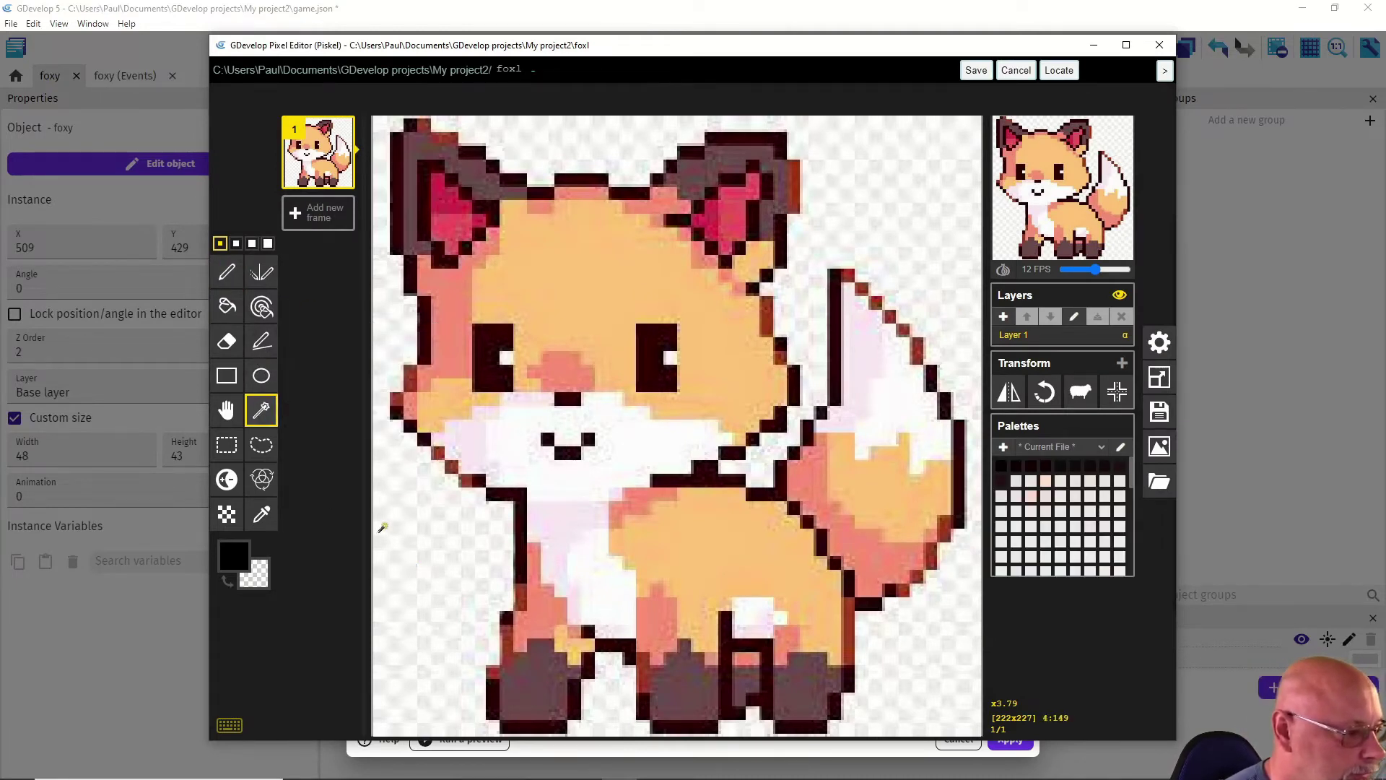
left_click(220, 347)
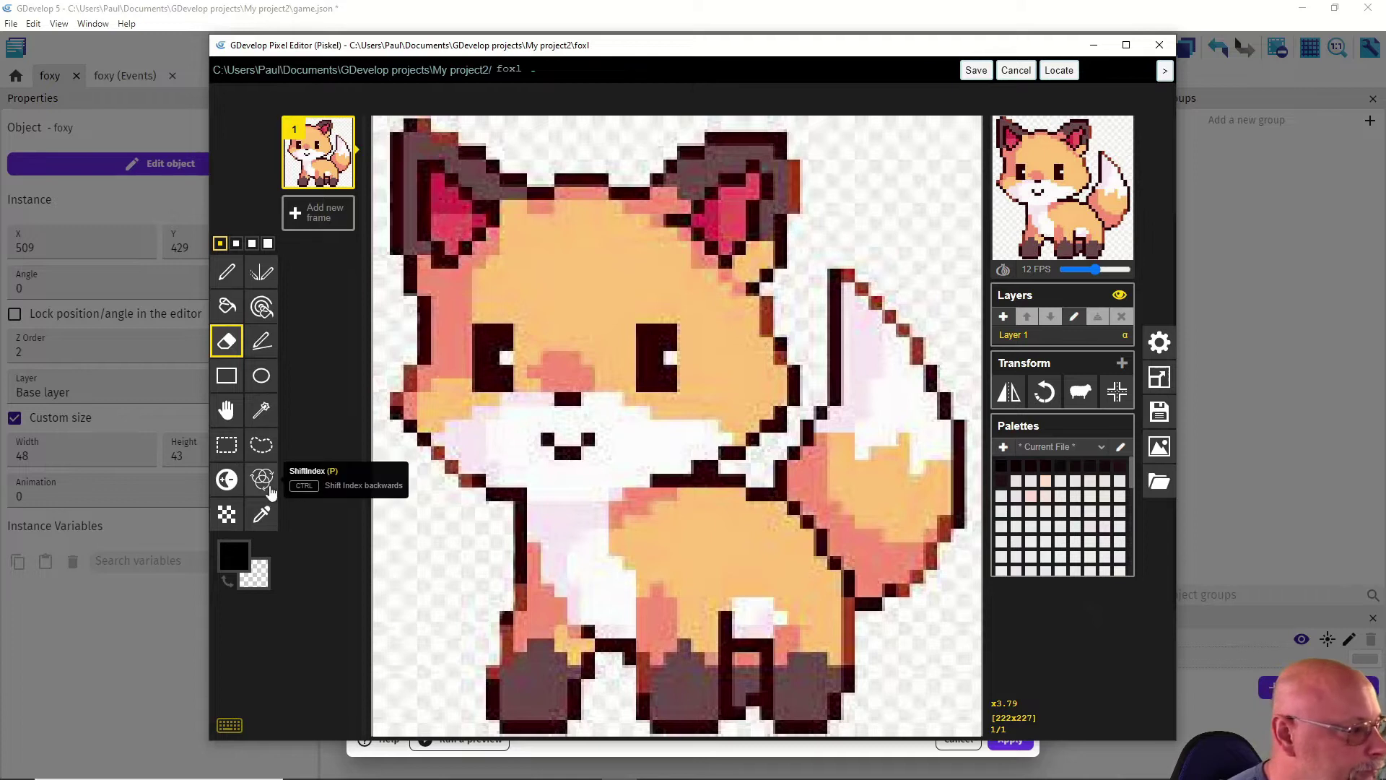
left_click(268, 243)
mouse_move(387, 465)
left_mouse_down()
mouse_move(413, 541)
mouse_move(406, 466)
mouse_move(472, 517)
mouse_move(391, 460)
mouse_move(446, 488)
mouse_move(383, 480)
mouse_move(381, 507)
mouse_move(442, 500)
mouse_move(391, 485)
mouse_move(437, 489)
left_mouse_up()
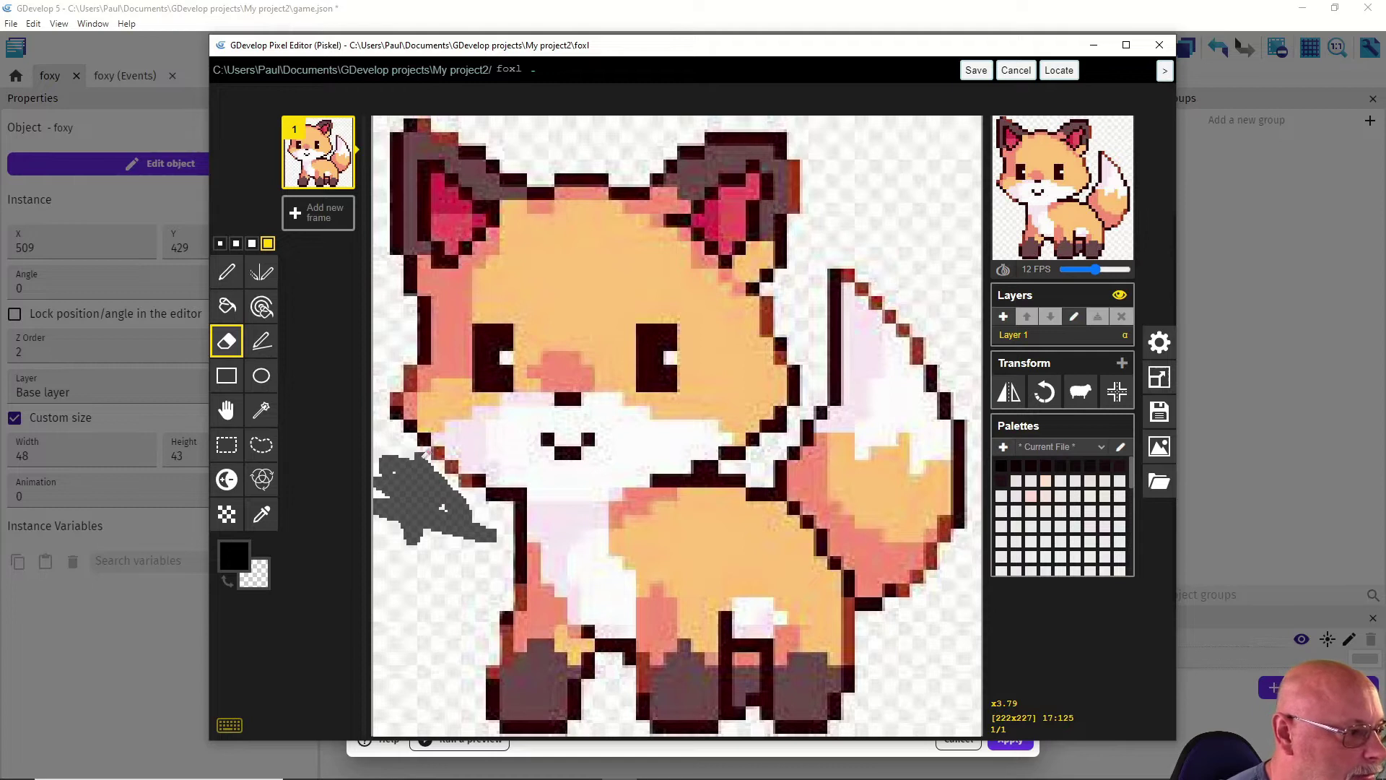
left_click_drag(405, 436, 401, 428)
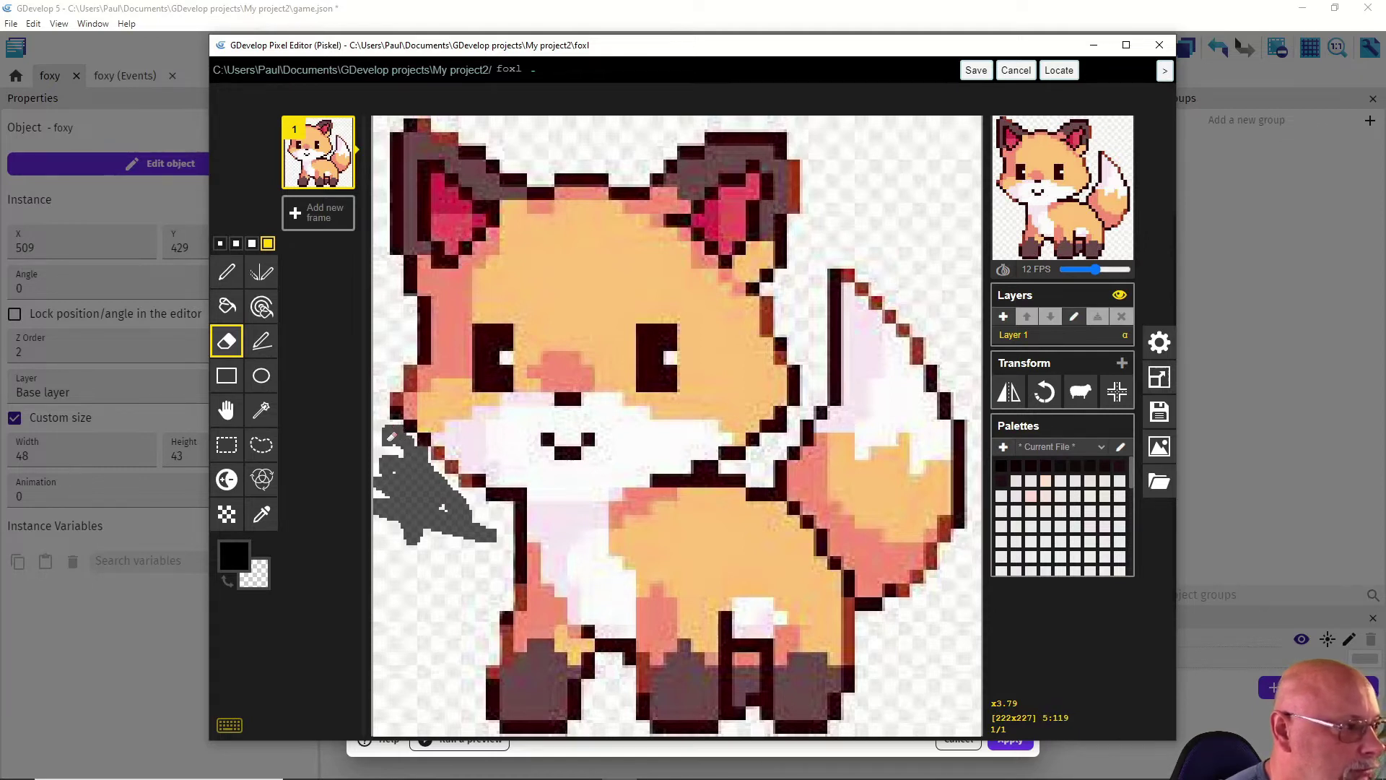
left_click(1014, 71)
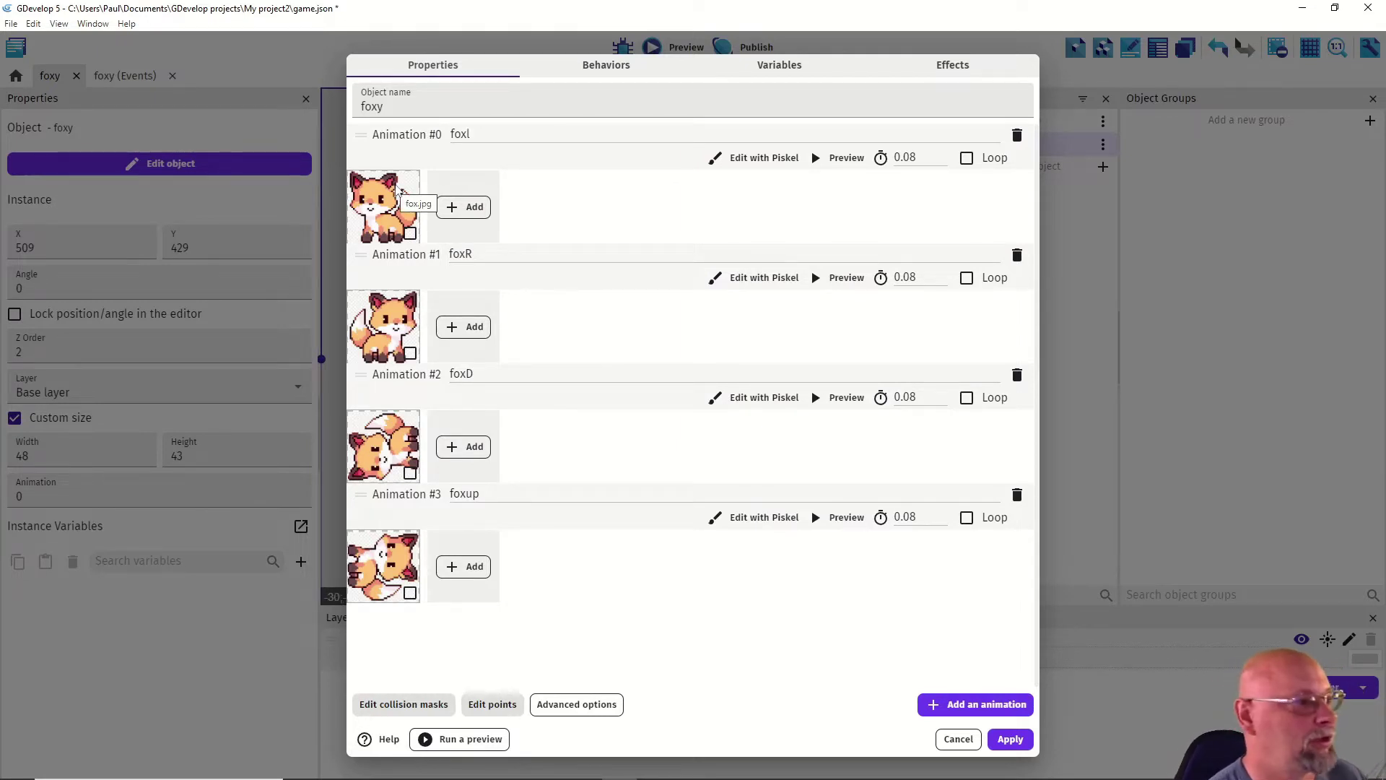
Step: Paint small black marks in all four corners of the foxl animation image in Piskel using the largest pen size, and save it
left_click(742, 159)
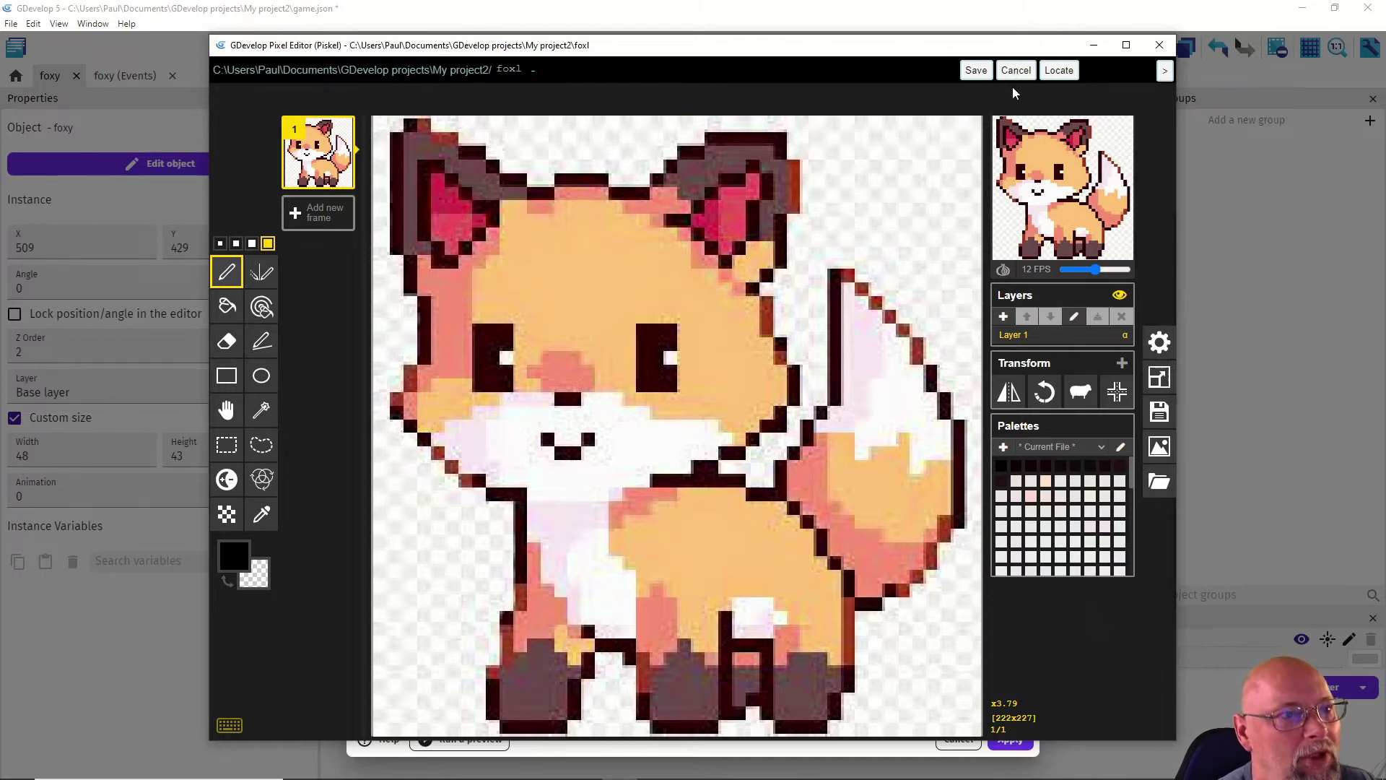
left_click(268, 244)
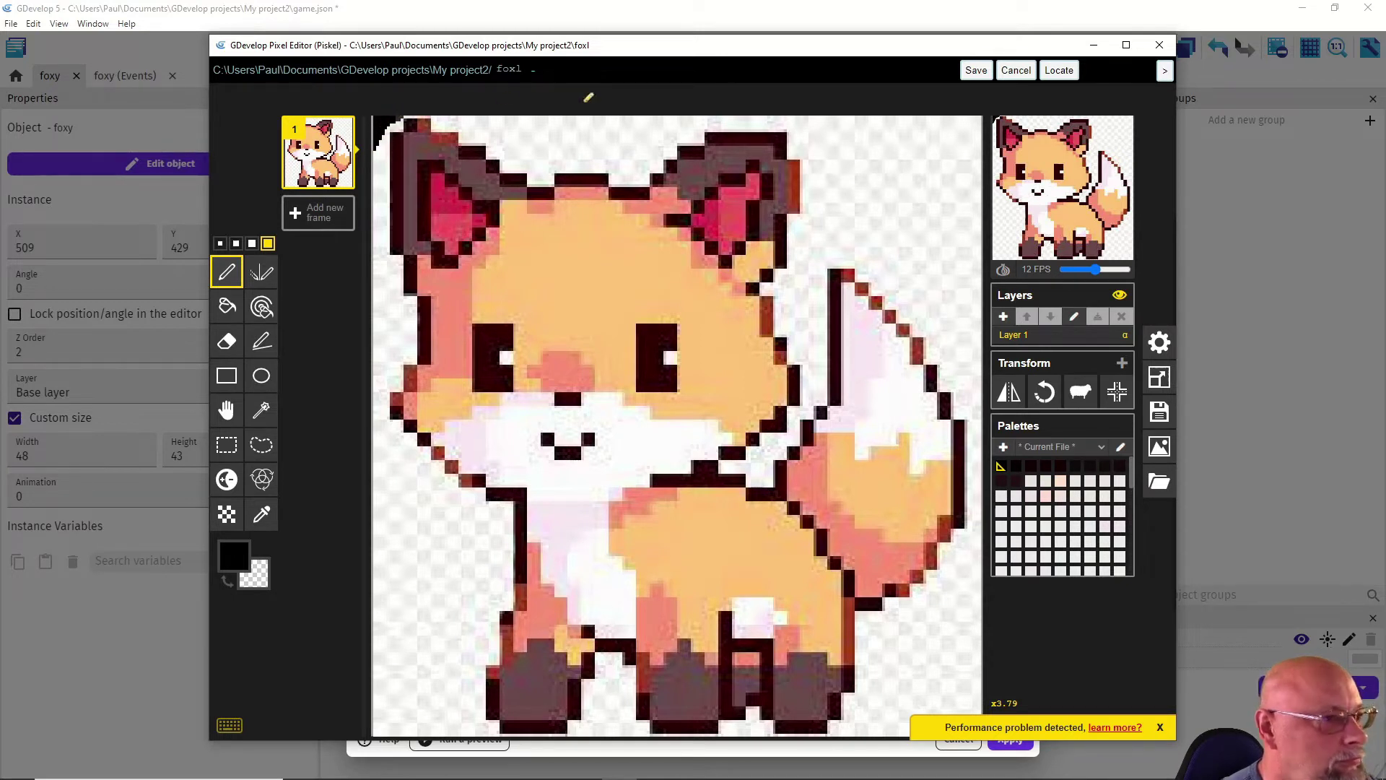
left_click_drag(950, 118, 976, 132)
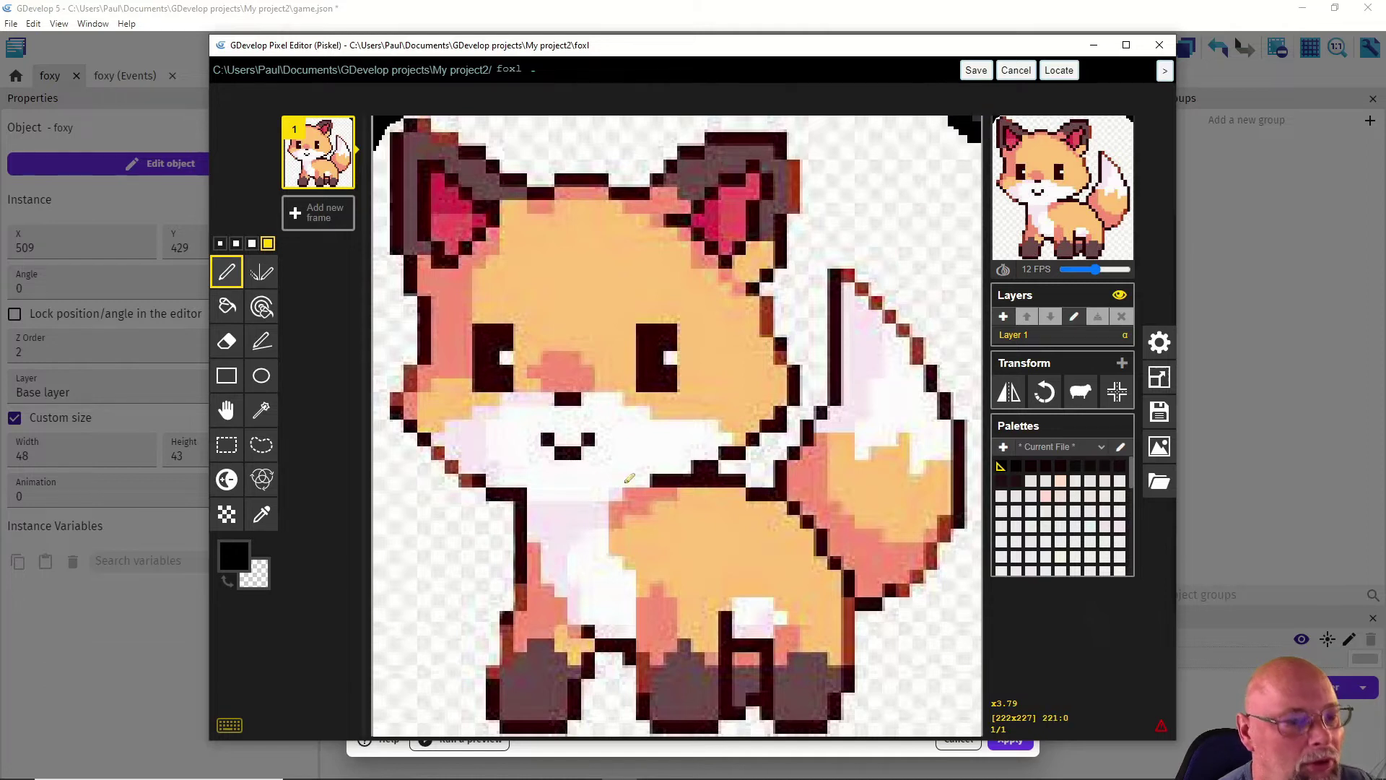
scroll(384, 704, "down", 1)
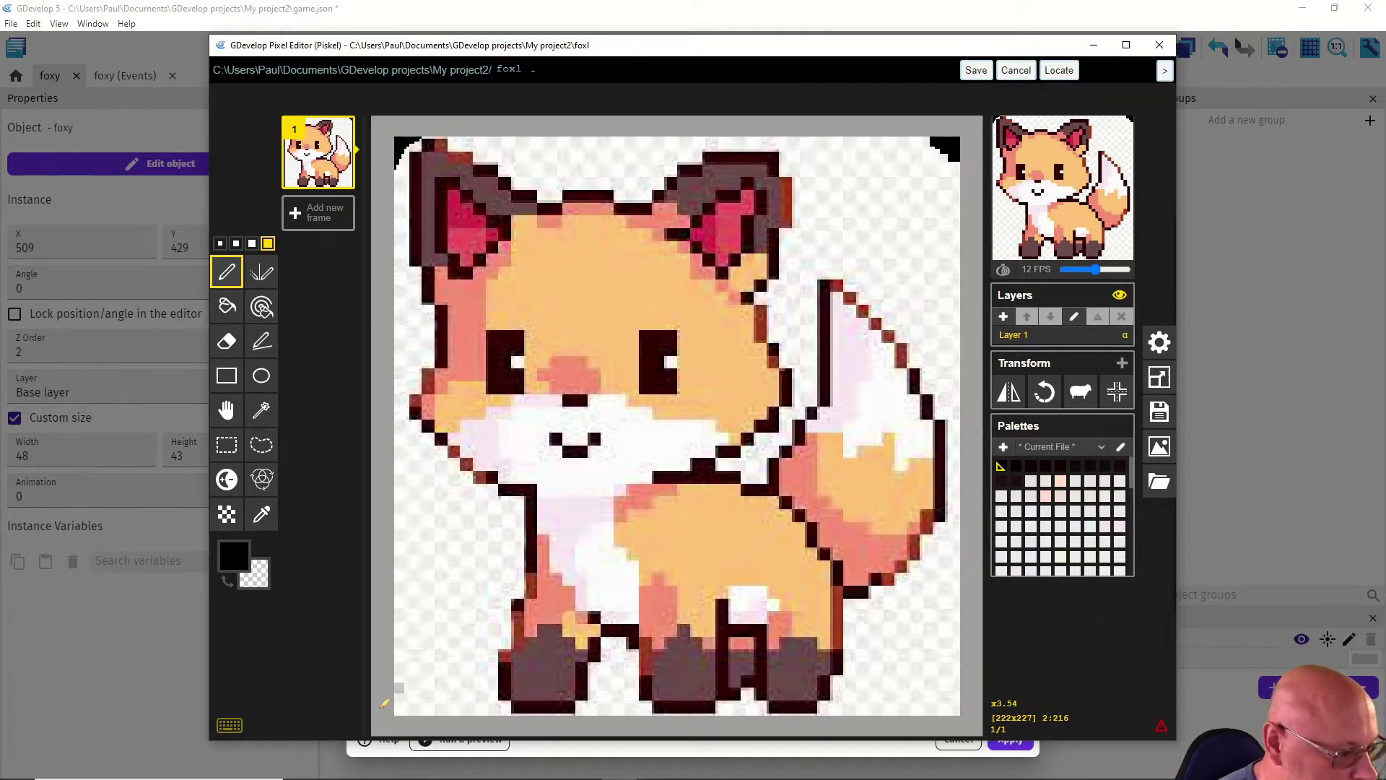
left_click_drag(389, 701, 428, 711)
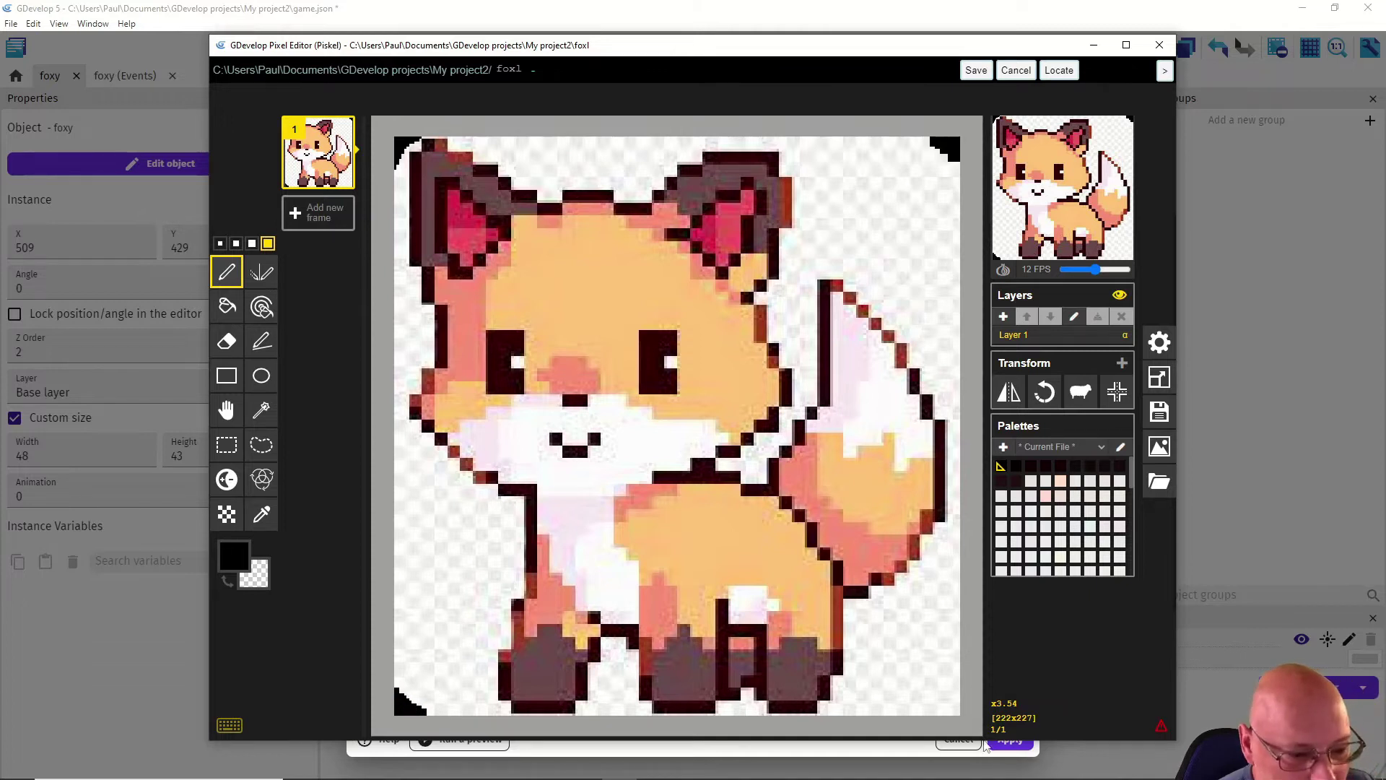
left_click_drag(951, 719, 961, 693)
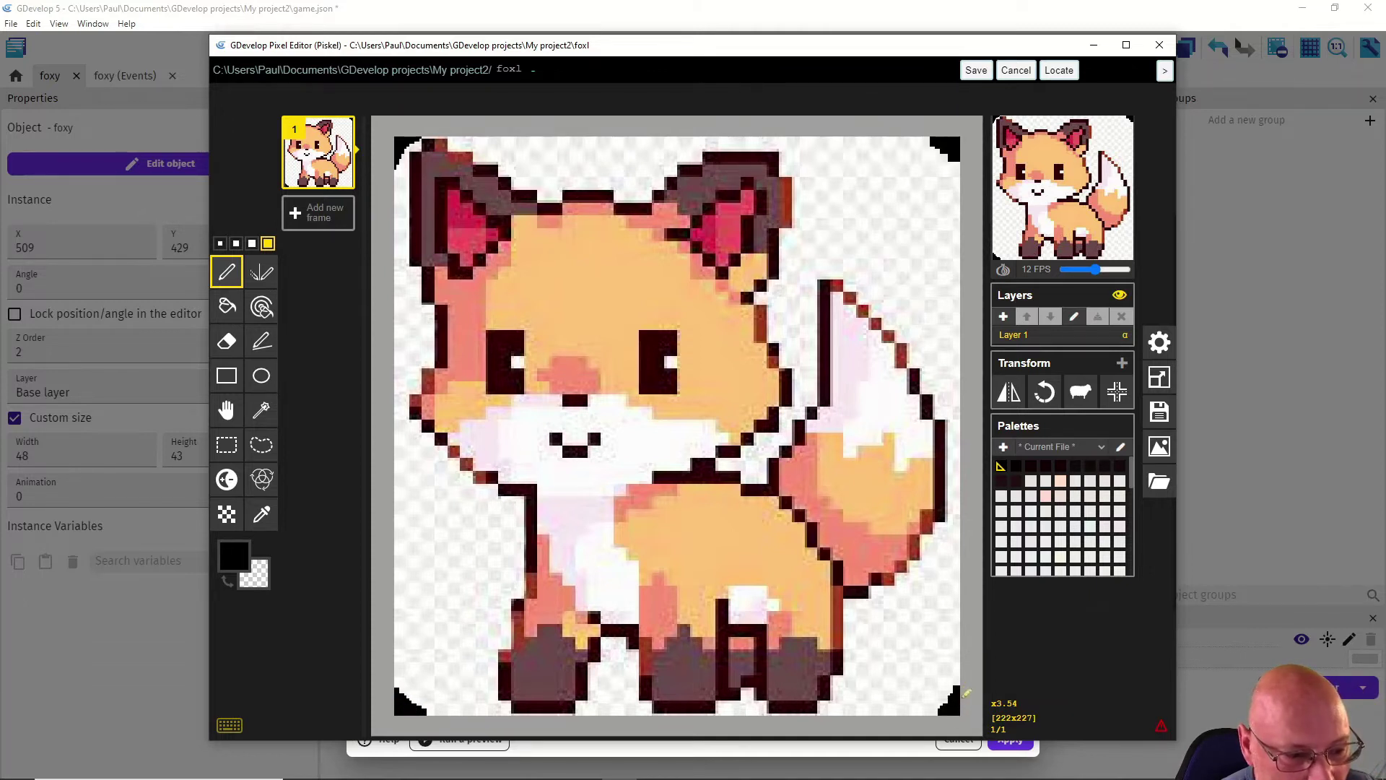
left_click(984, 71)
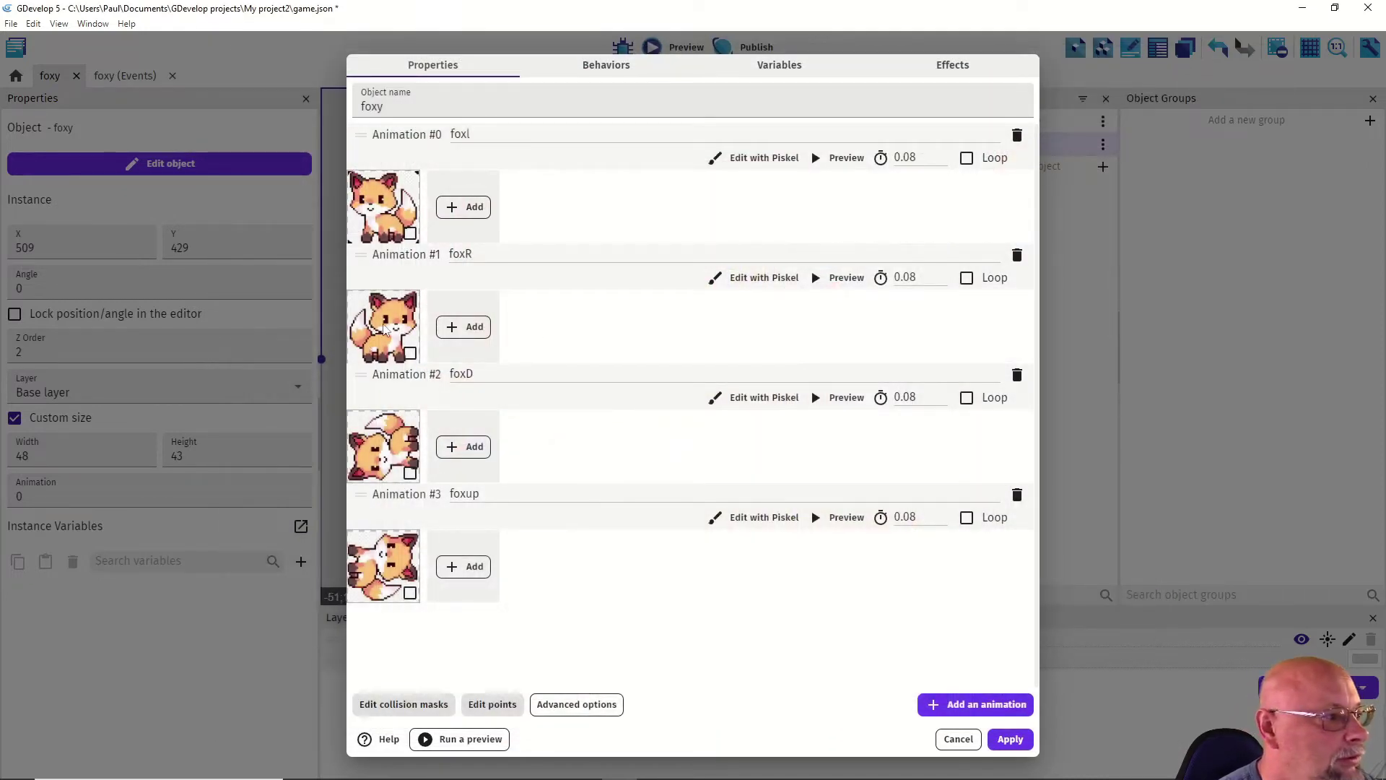
Step: Paint small black marks in all four corners of the foxR animation image in Piskel and save it
left_click(751, 280)
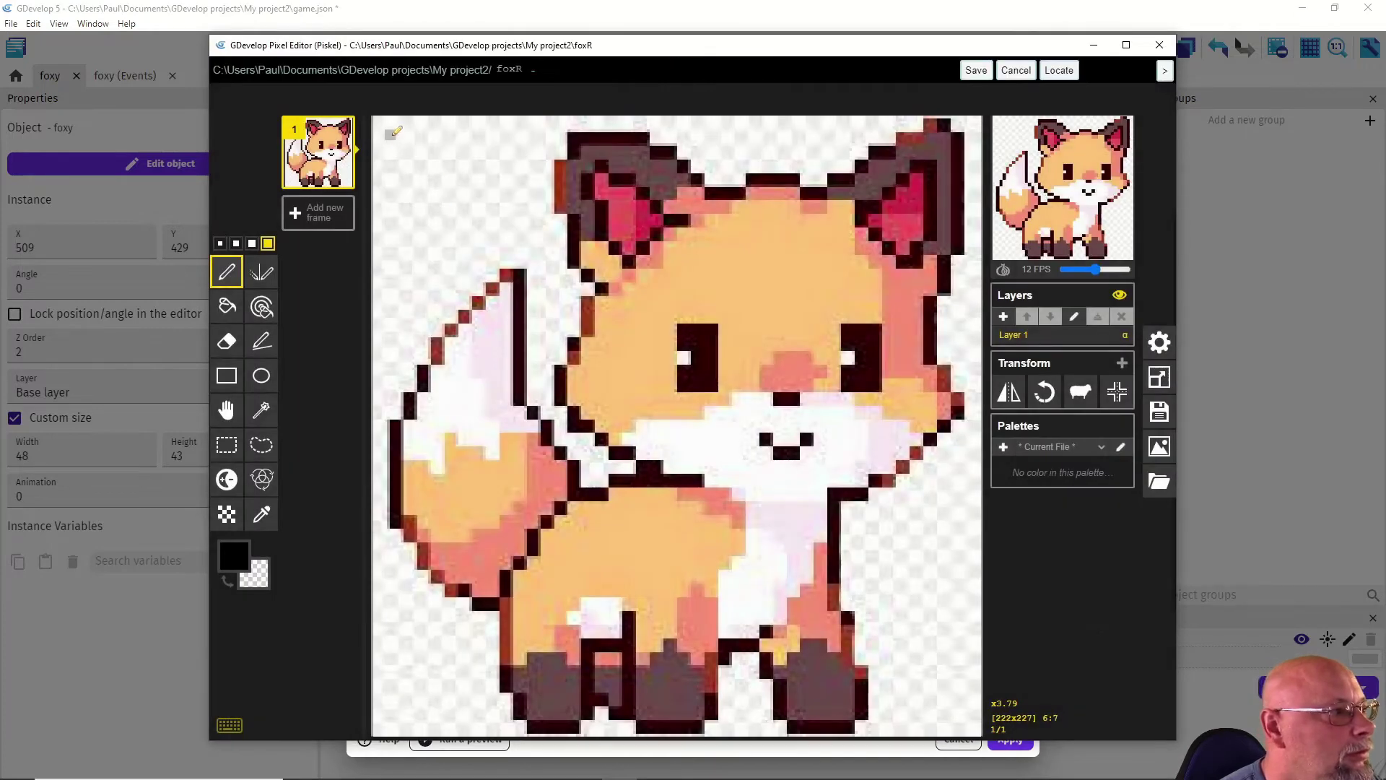
mouse_move(394, 130)
left_mouse_down()
mouse_move(382, 163)
mouse_move(393, 120)
mouse_move(381, 141)
mouse_move(441, 113)
mouse_move(386, 114)
left_mouse_up()
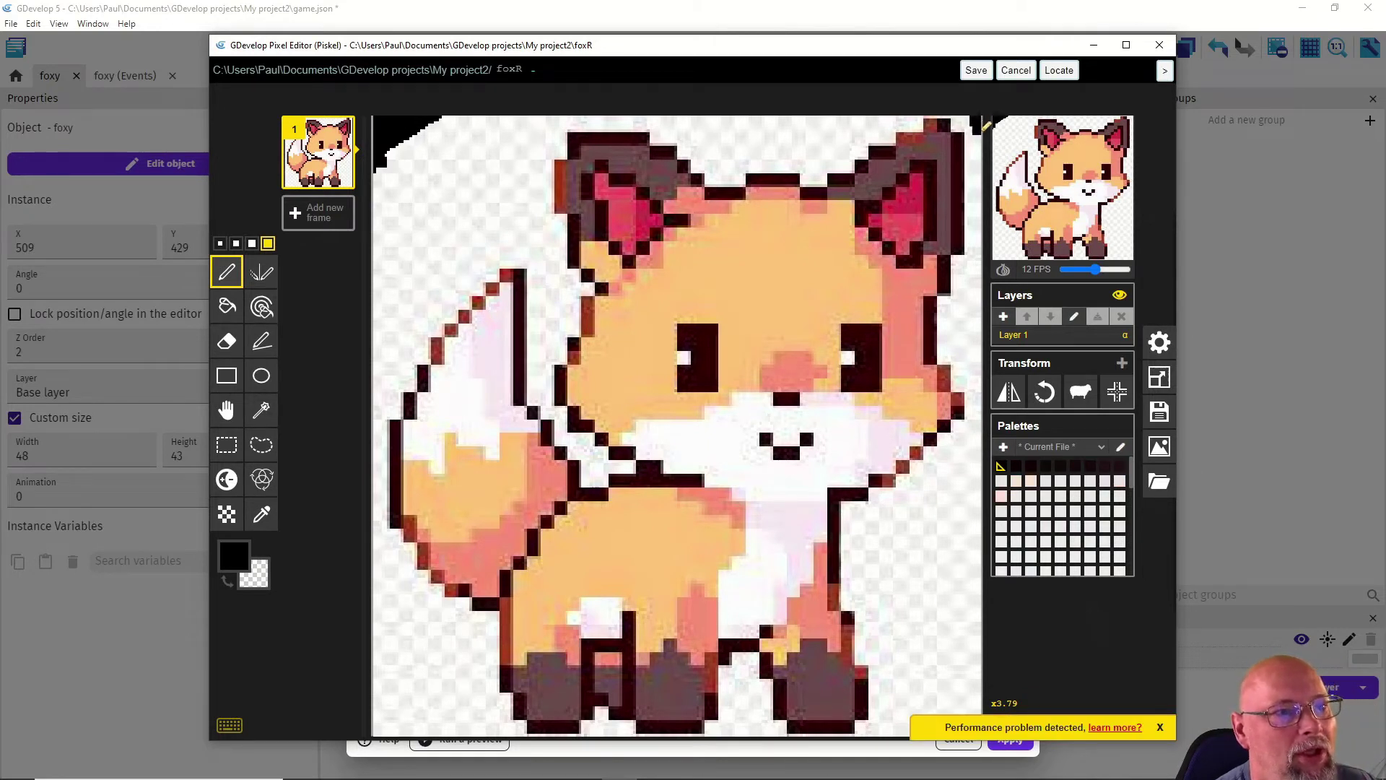
left_click_drag(962, 121, 984, 141)
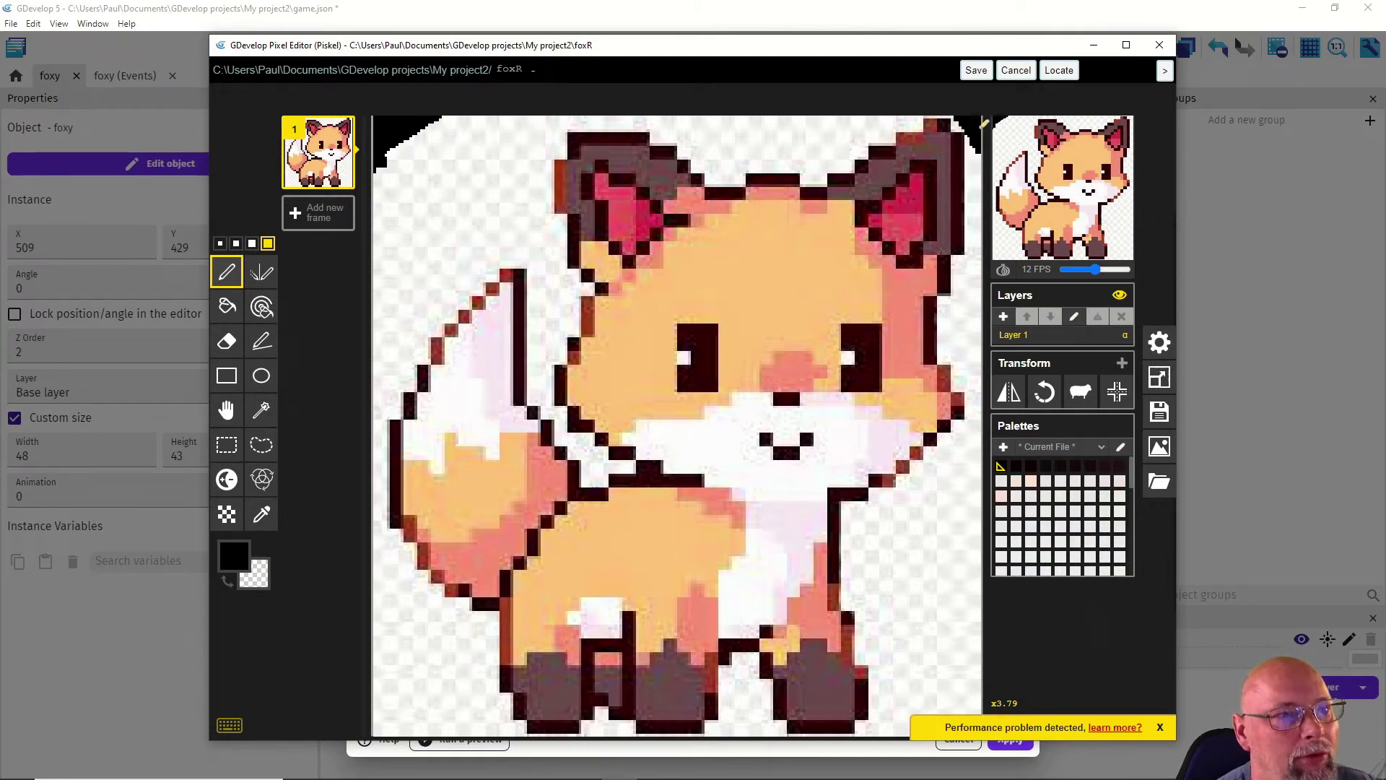
mouse_move(974, 733)
left_mouse_down()
mouse_move(981, 699)
mouse_move(988, 727)
mouse_move(948, 745)
left_mouse_up()
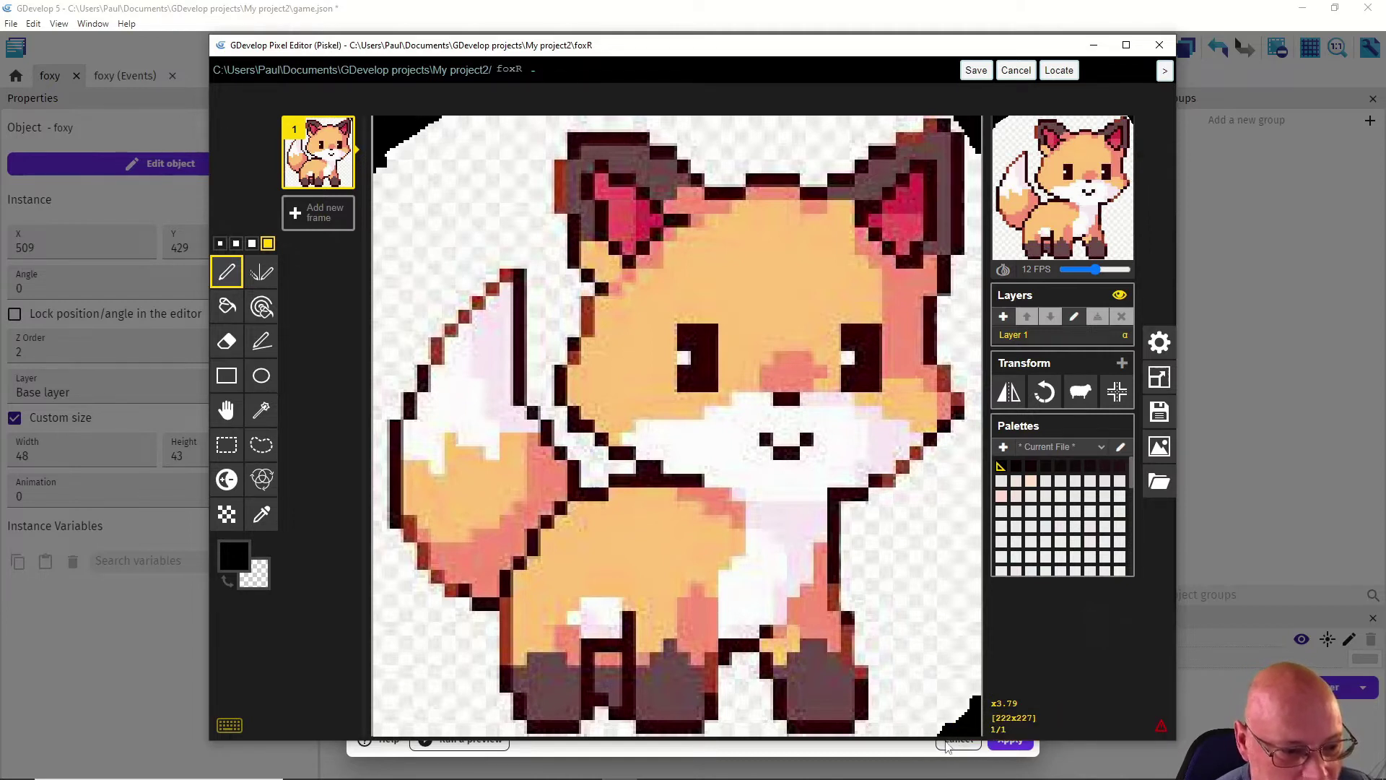
mouse_move(390, 718)
left_mouse_down()
mouse_move(406, 746)
mouse_move(372, 707)
mouse_move(380, 742)
mouse_move(377, 730)
mouse_move(401, 751)
mouse_move(371, 703)
left_mouse_up()
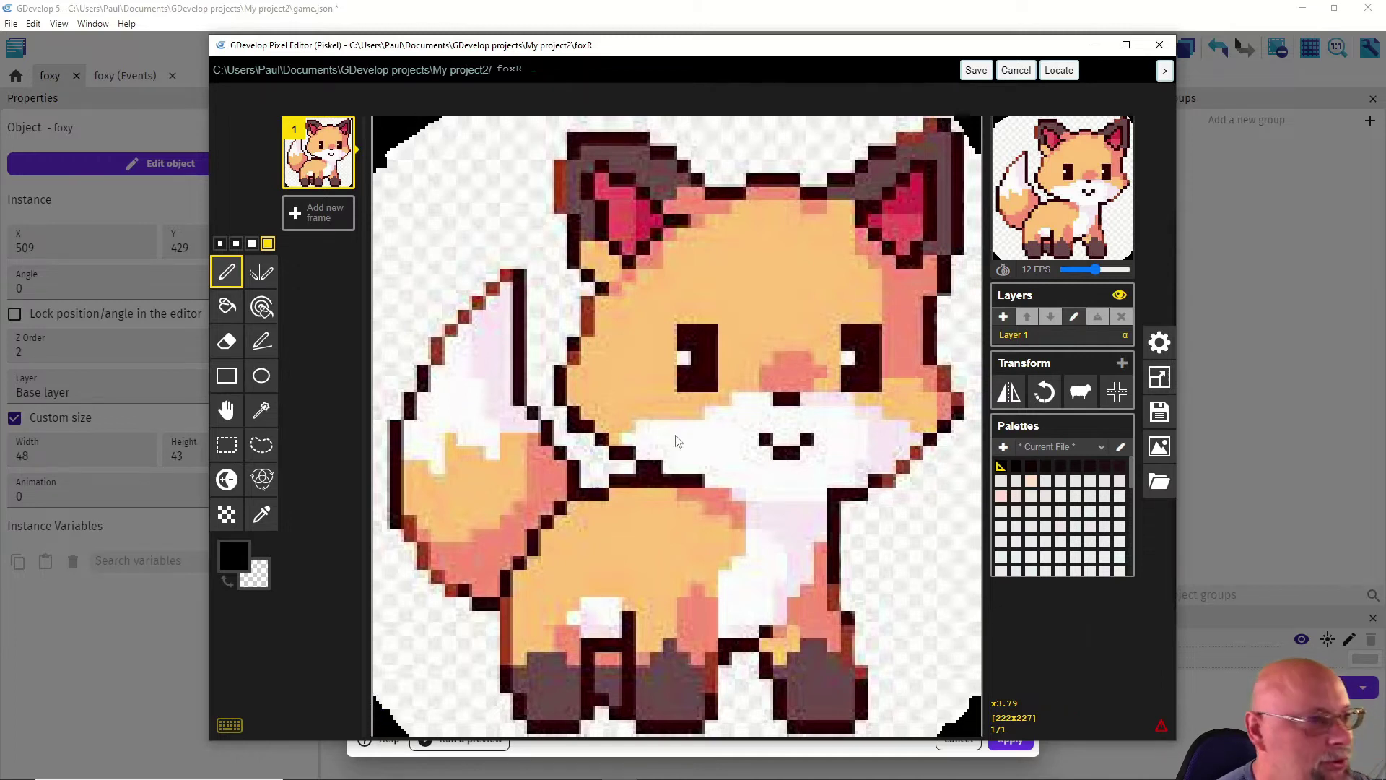
left_click(976, 70)
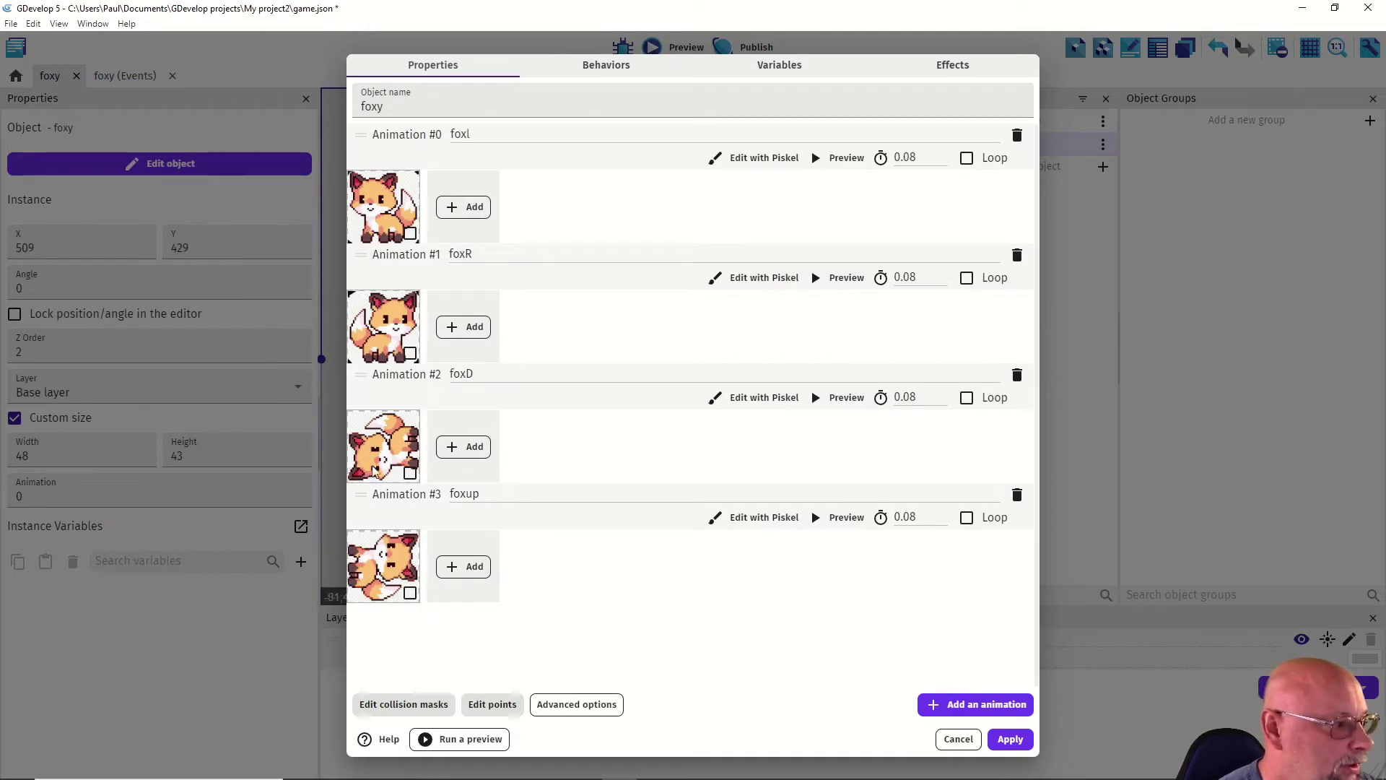
Step: Paint small black marks in all four corners of the foxD animation image in Piskel and save it
left_click(743, 397)
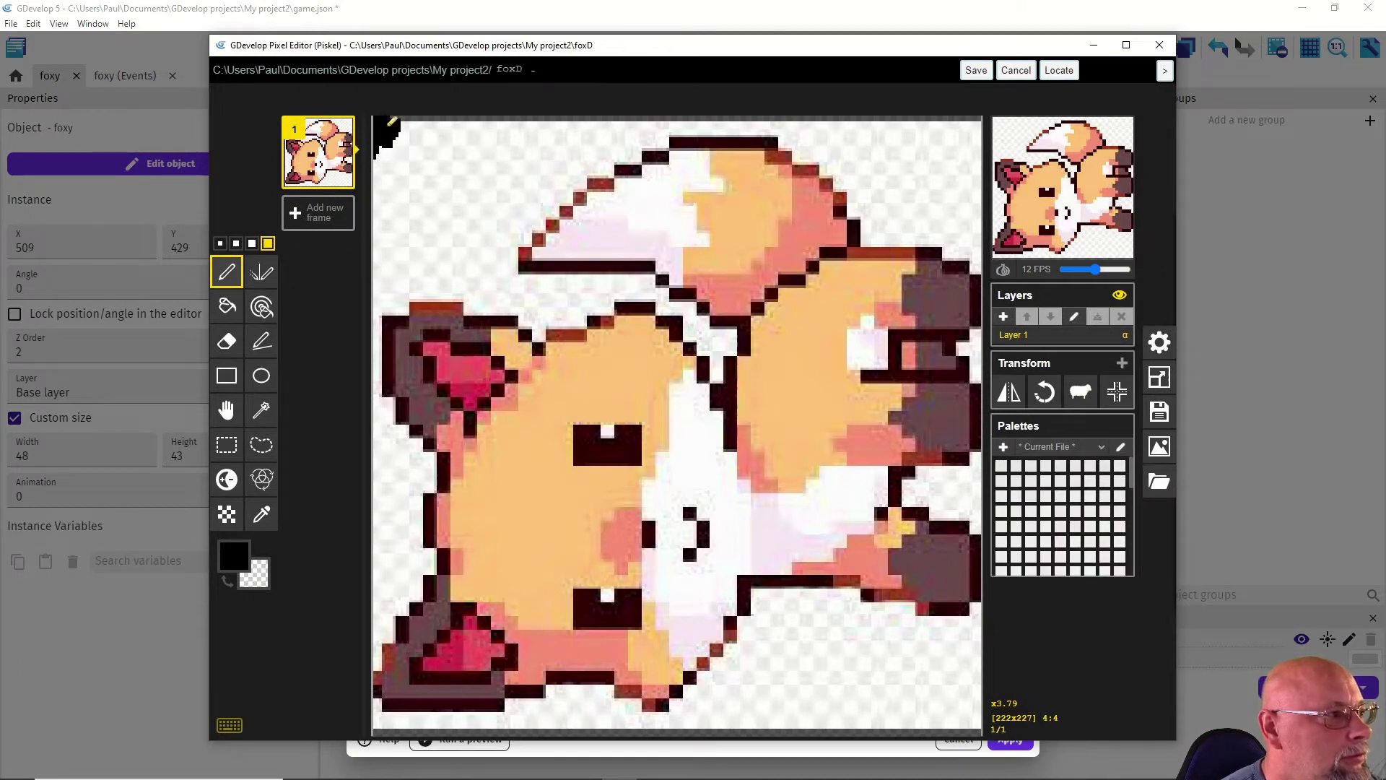
left_click_drag(392, 121, 416, 119)
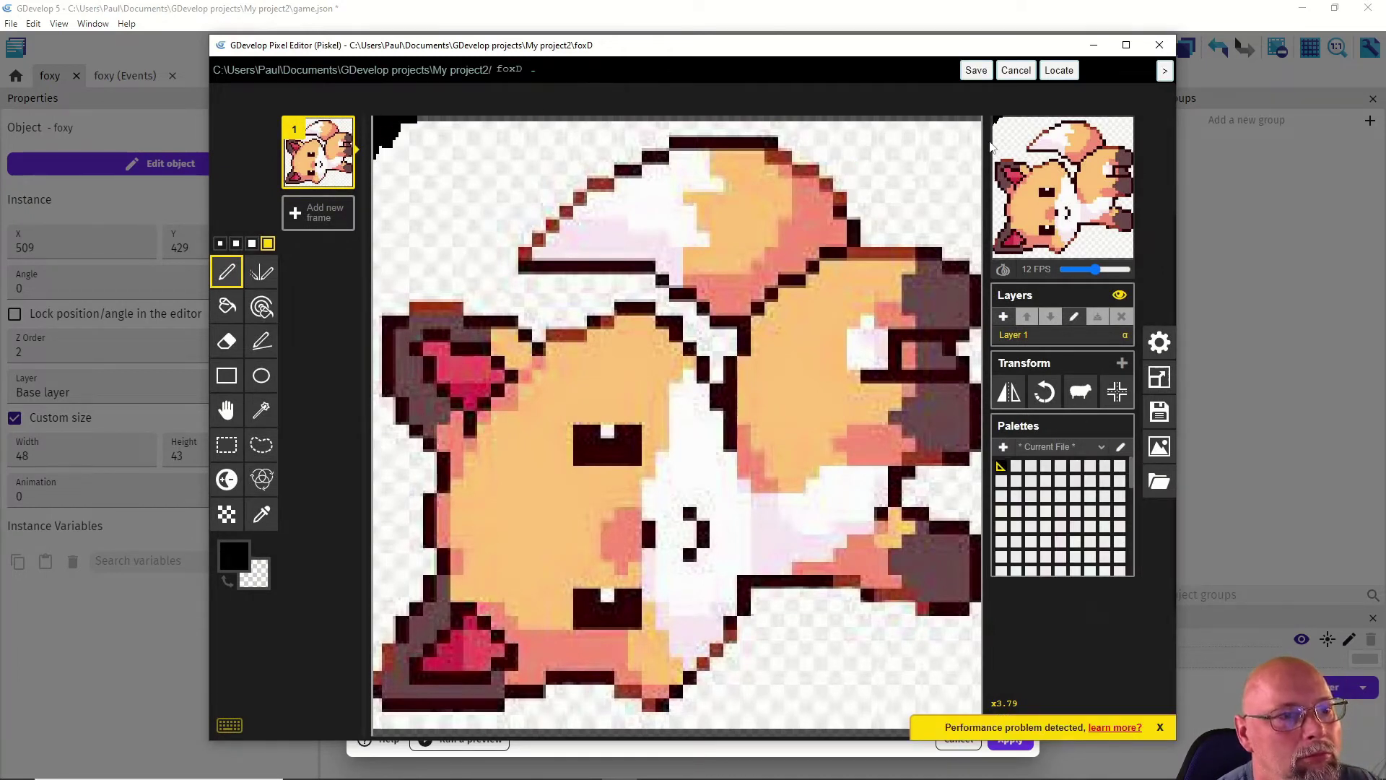
mouse_move(967, 128)
left_mouse_down()
mouse_move(989, 168)
mouse_move(962, 118)
left_mouse_up()
mouse_move(979, 708)
left_mouse_down()
mouse_move(971, 729)
mouse_move(828, 730)
left_mouse_up()
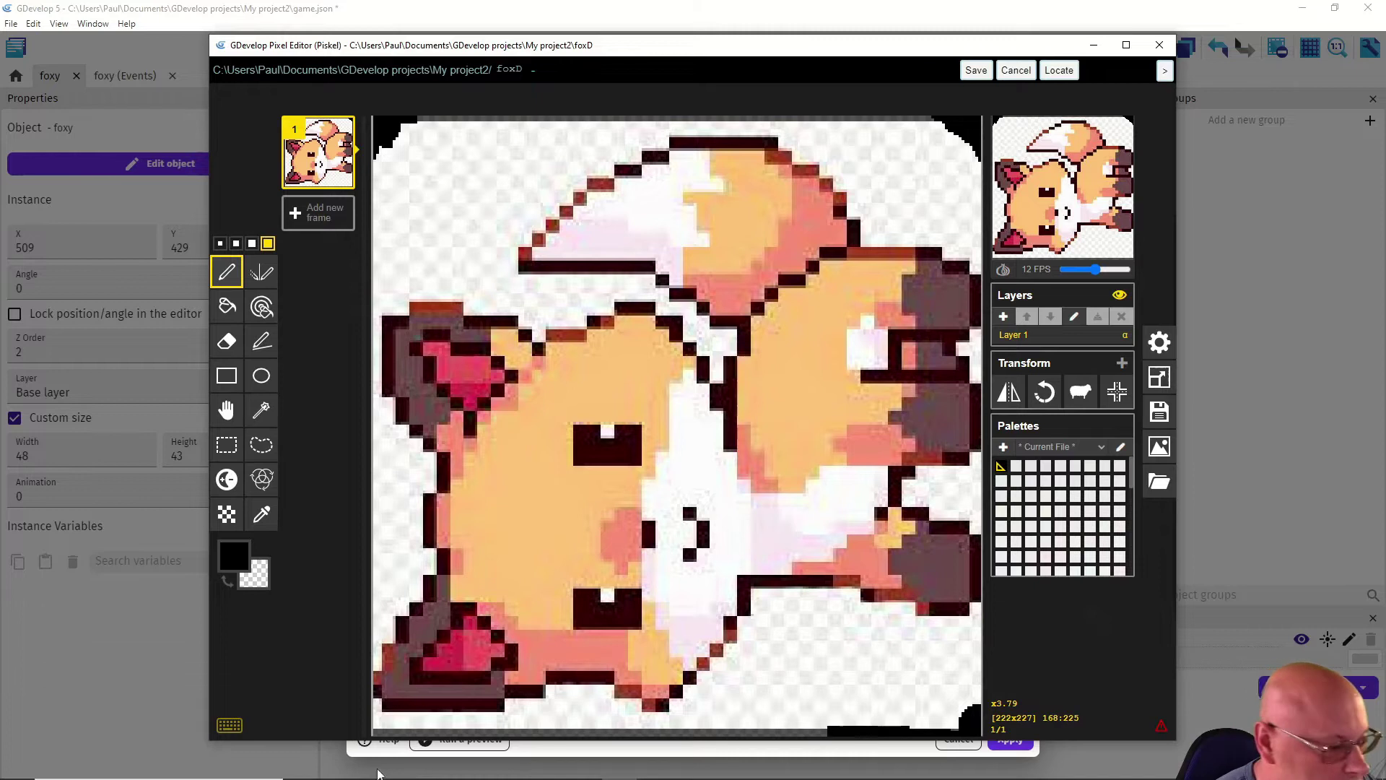
left_click_drag(376, 714, 362, 733)
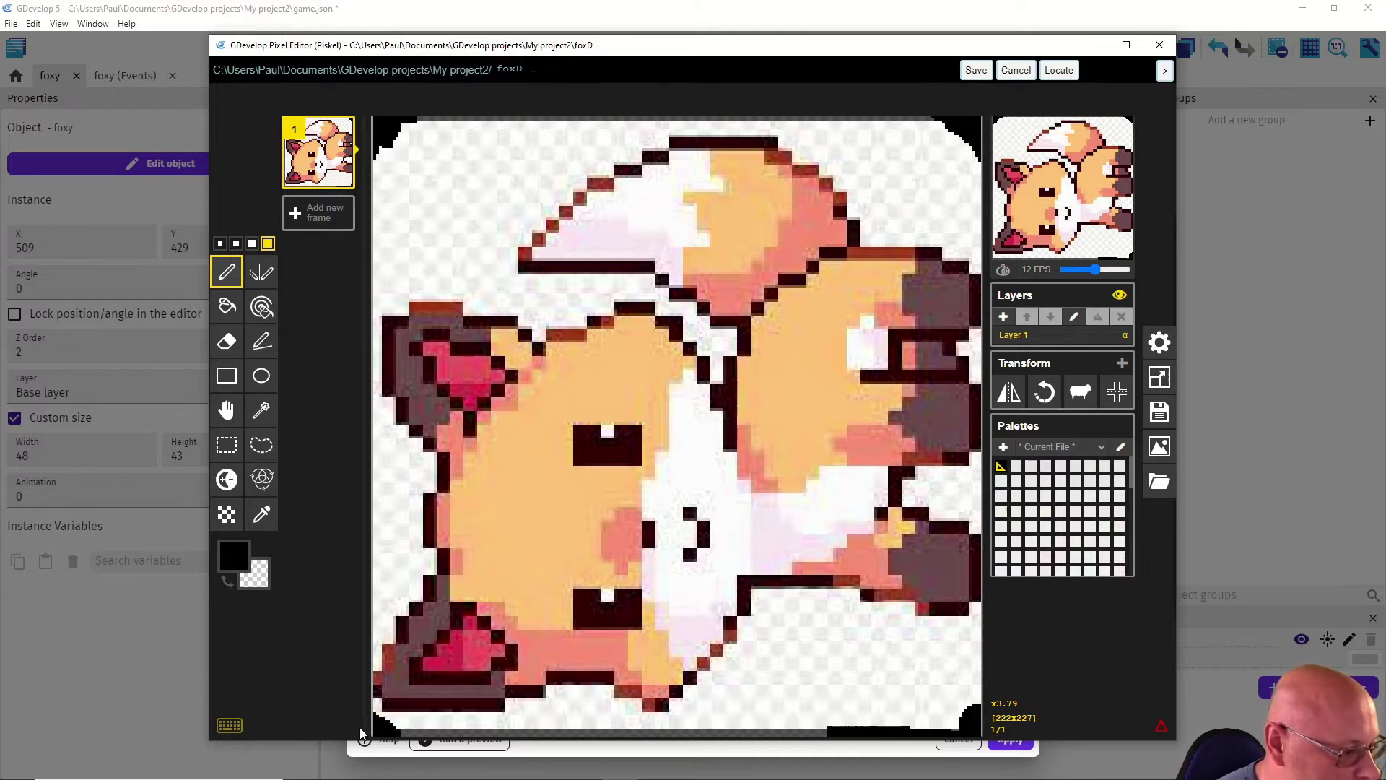
left_click(982, 72)
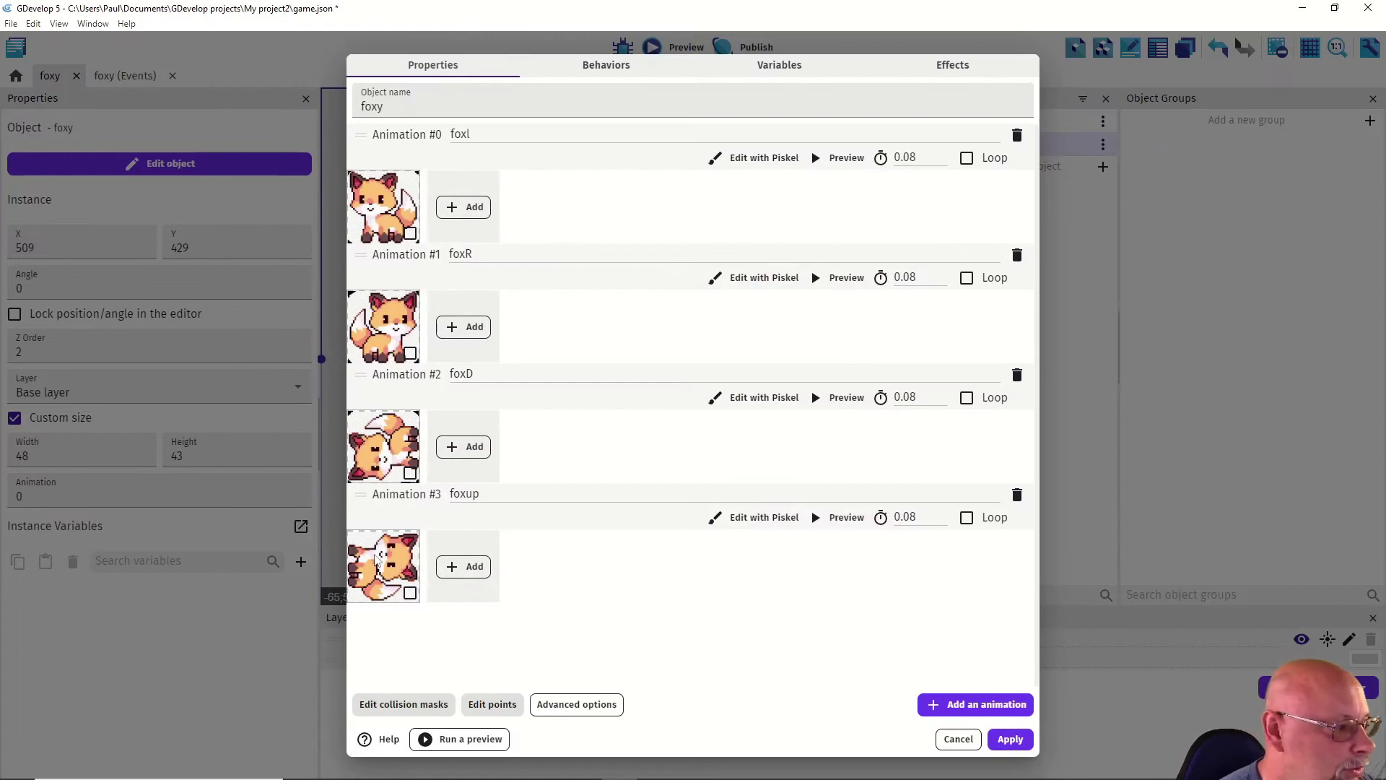
Step: Paint black marks in all four corners of the foxup animation image in Piskel, save it, and apply the foxy object's changes
left_click(731, 518)
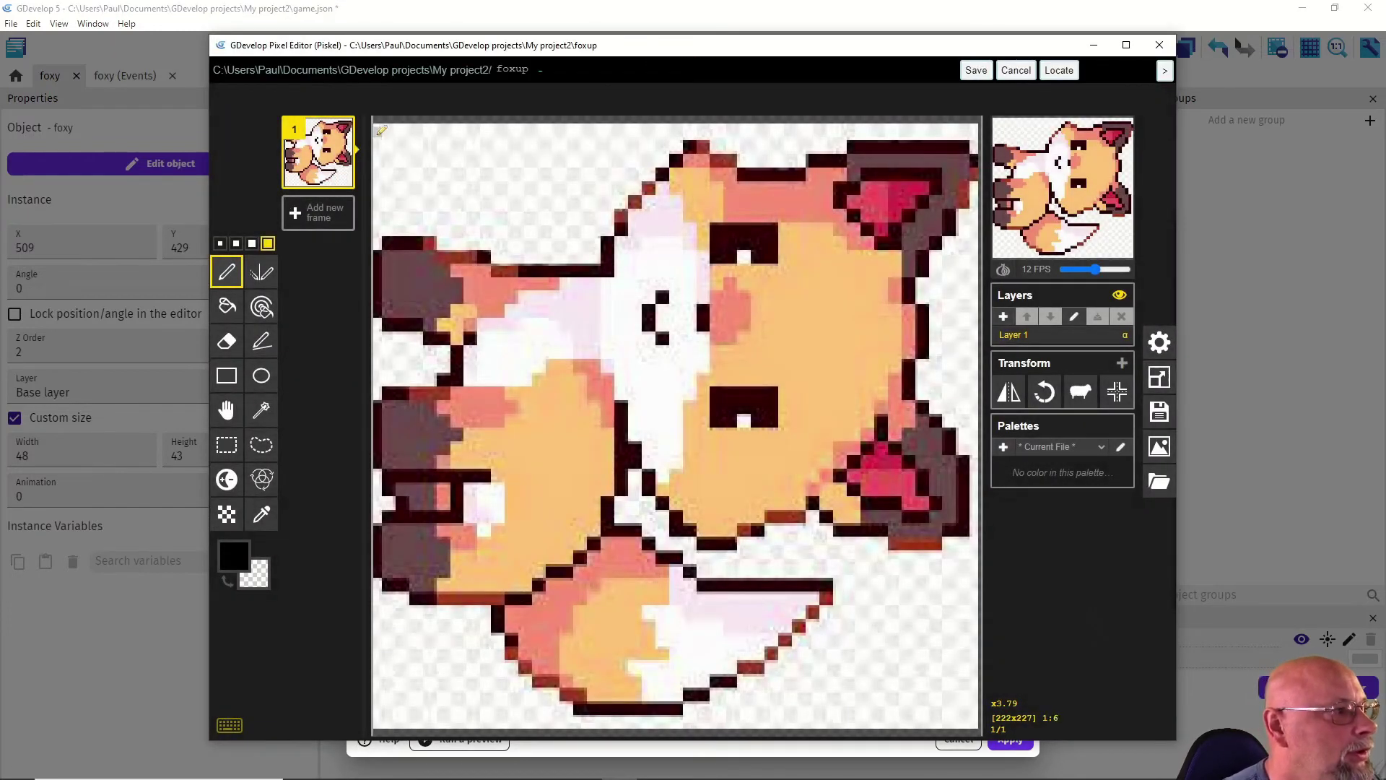
left_click_drag(384, 148, 368, 170)
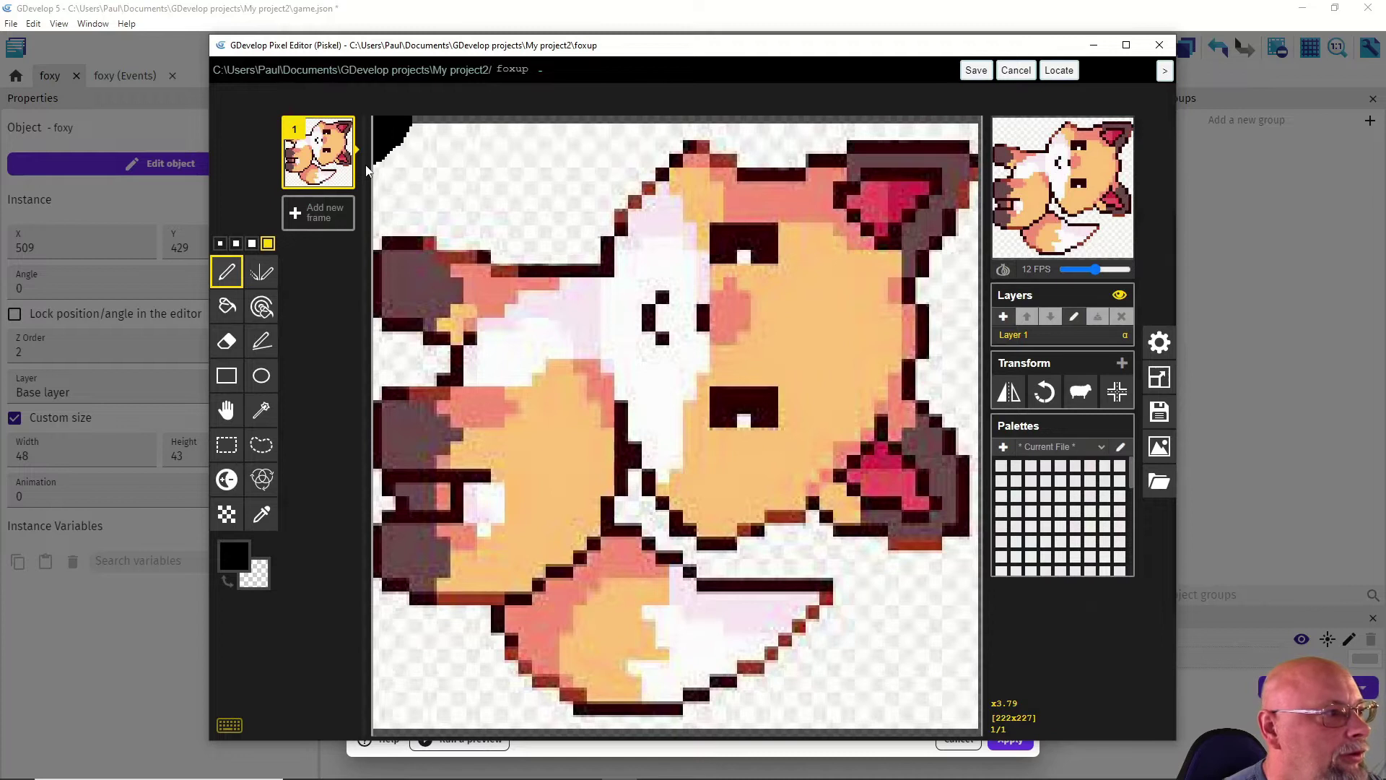
left_click_drag(967, 119, 984, 127)
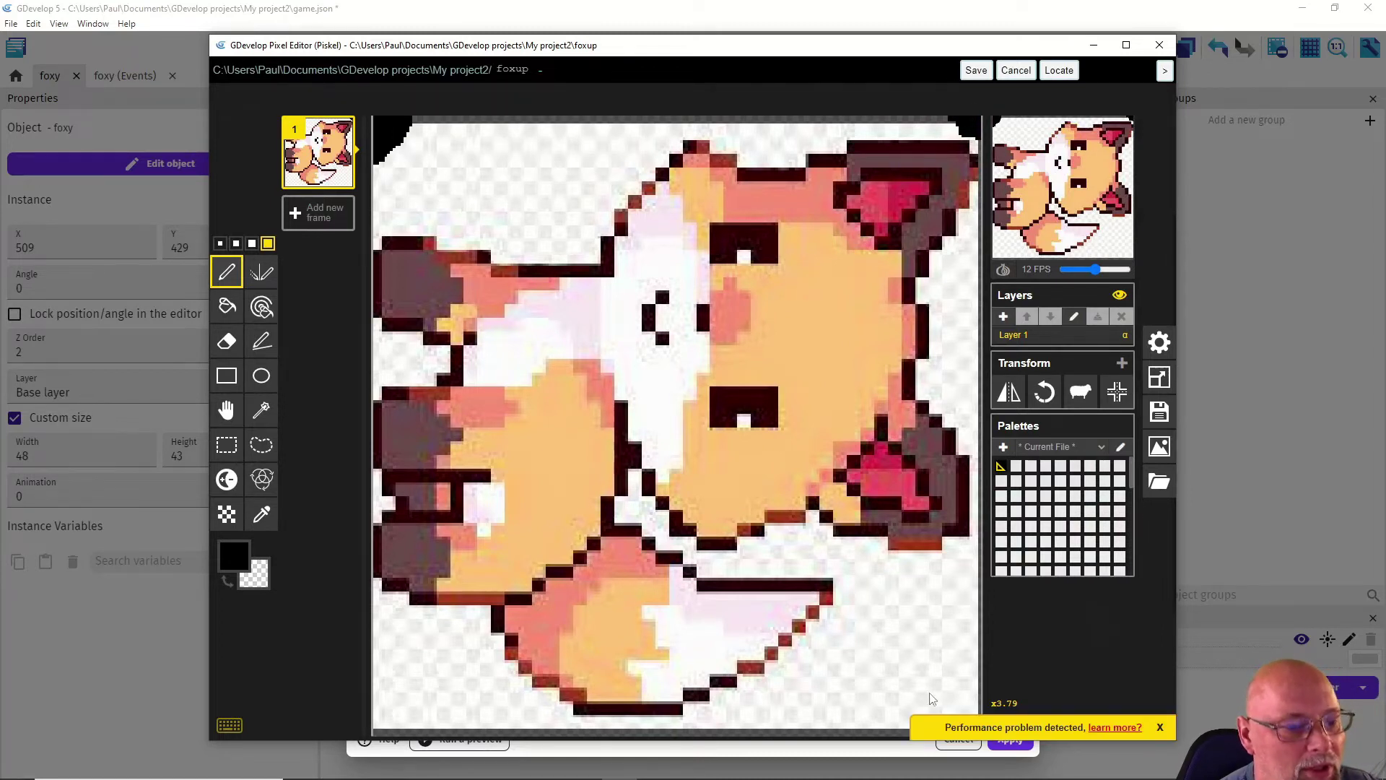
left_click_drag(980, 703, 960, 727)
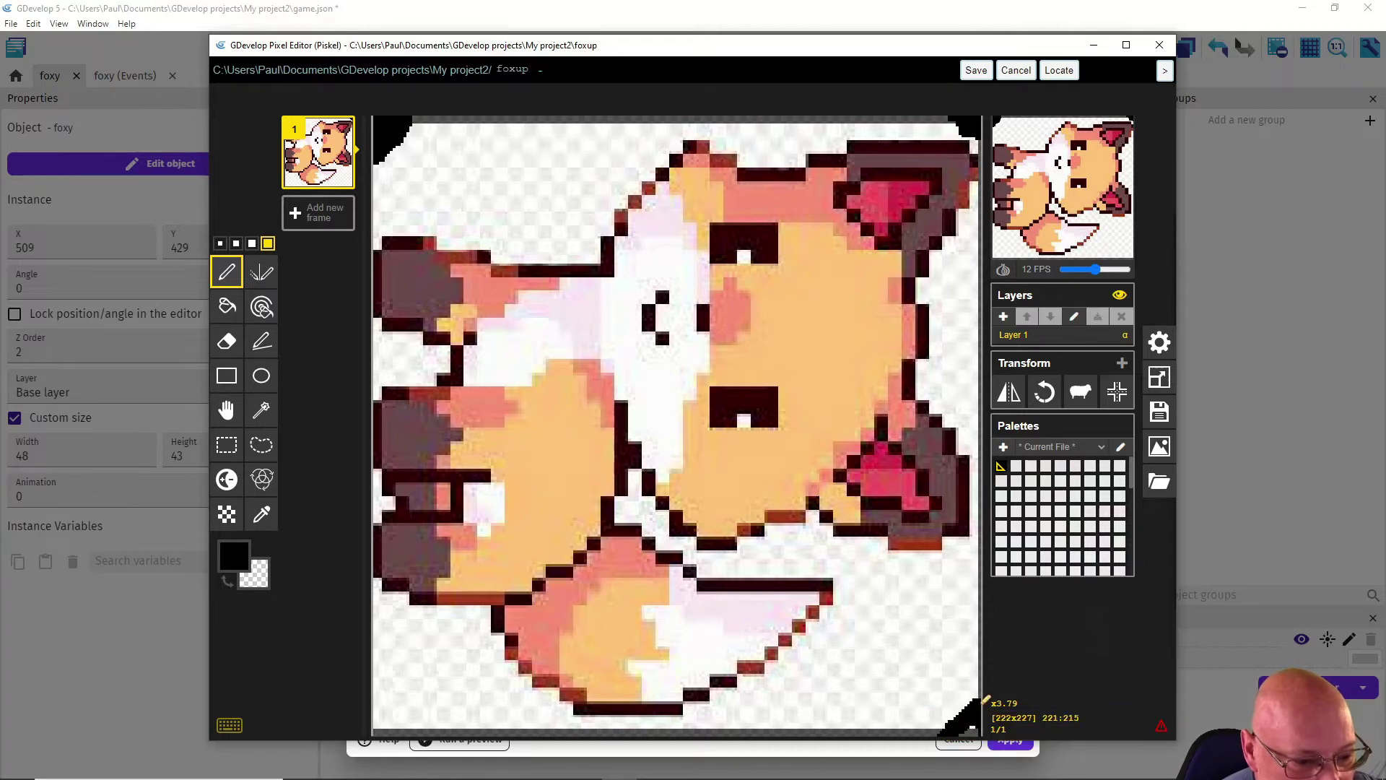
left_click_drag(379, 710, 386, 728)
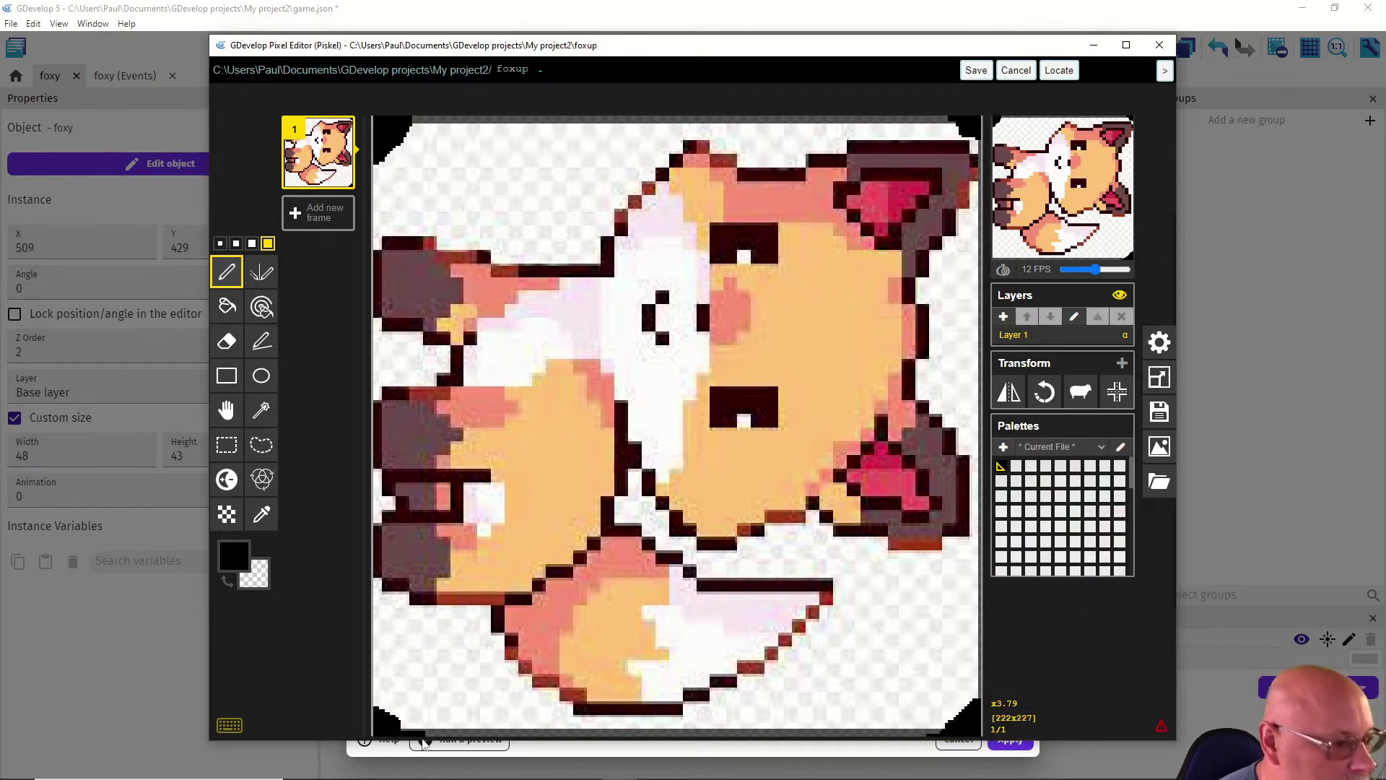
left_click(975, 70)
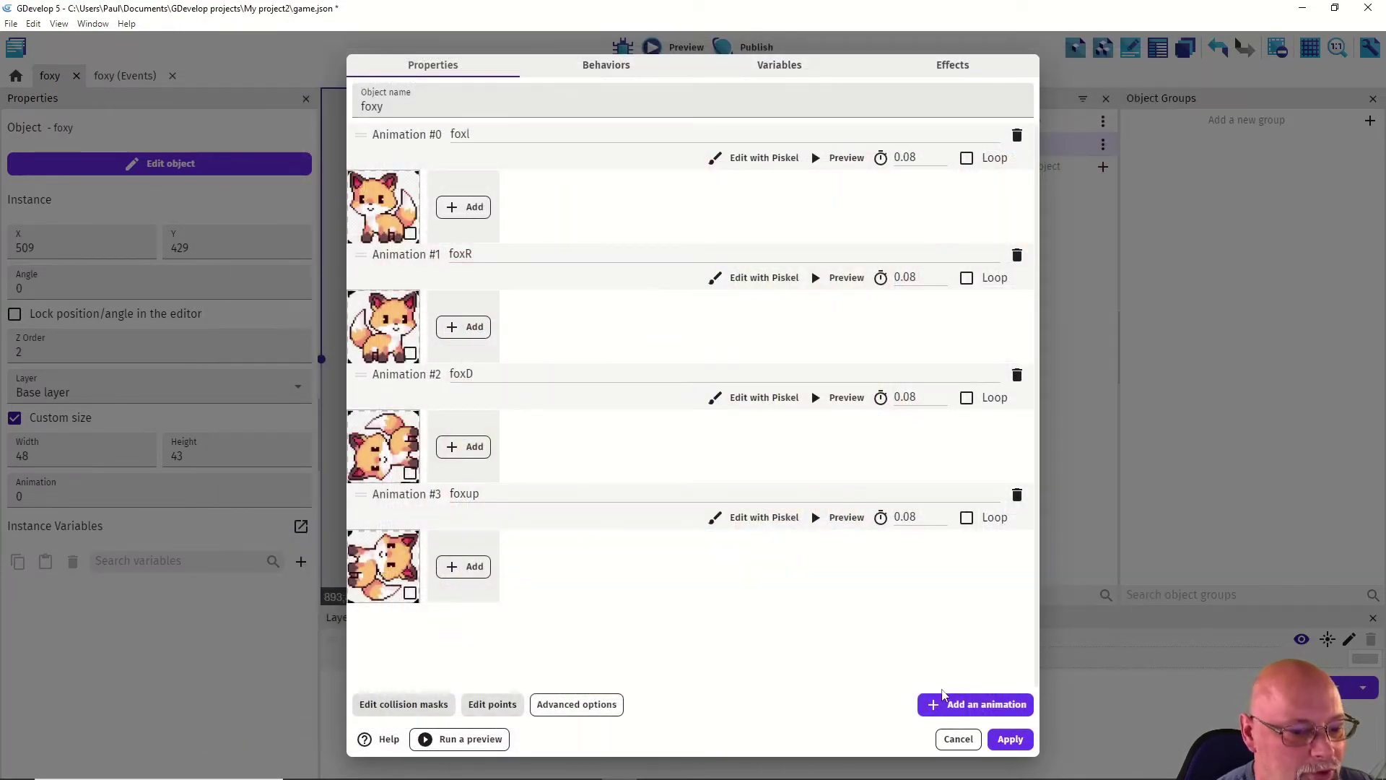
left_click(1017, 743)
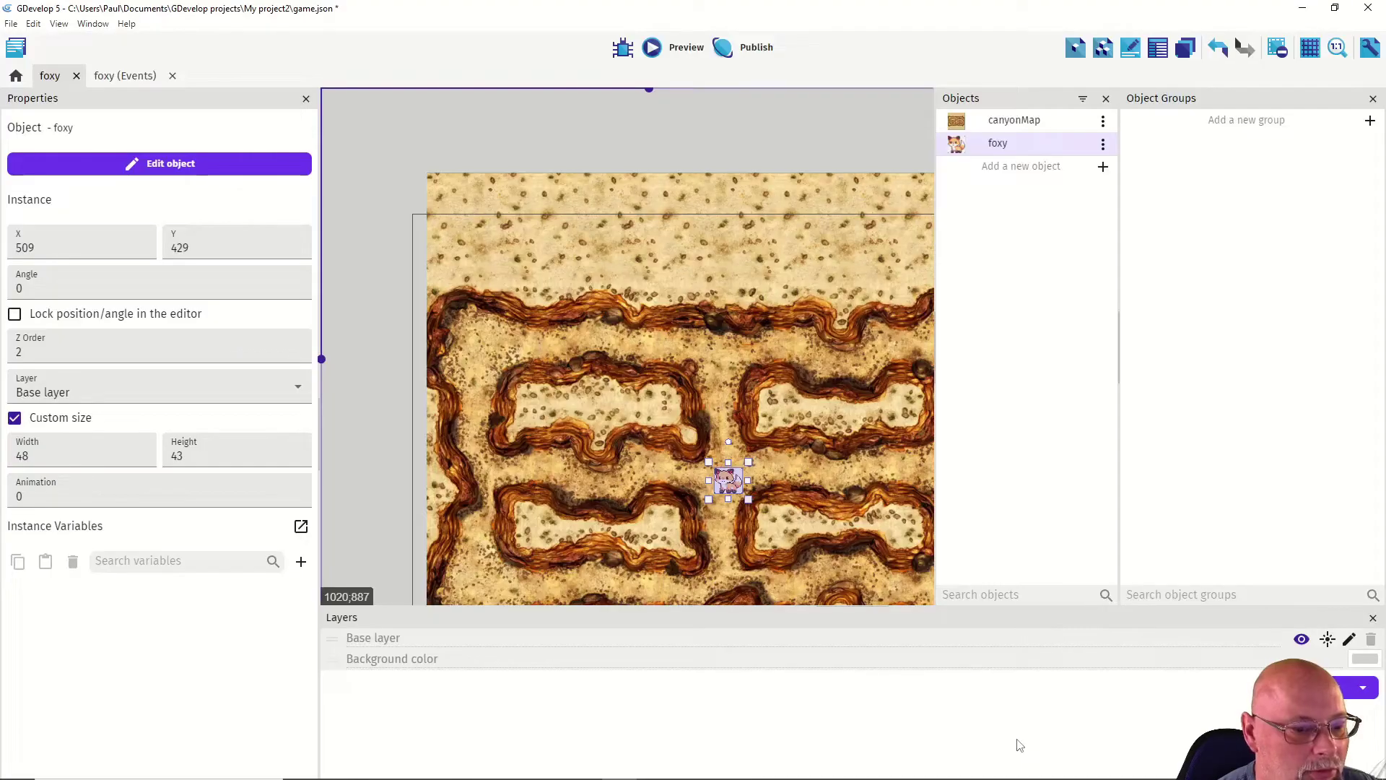
Step: Preview the game, move foxy up and down the canyon to check the edited animation images, and close the preview
left_click(658, 46)
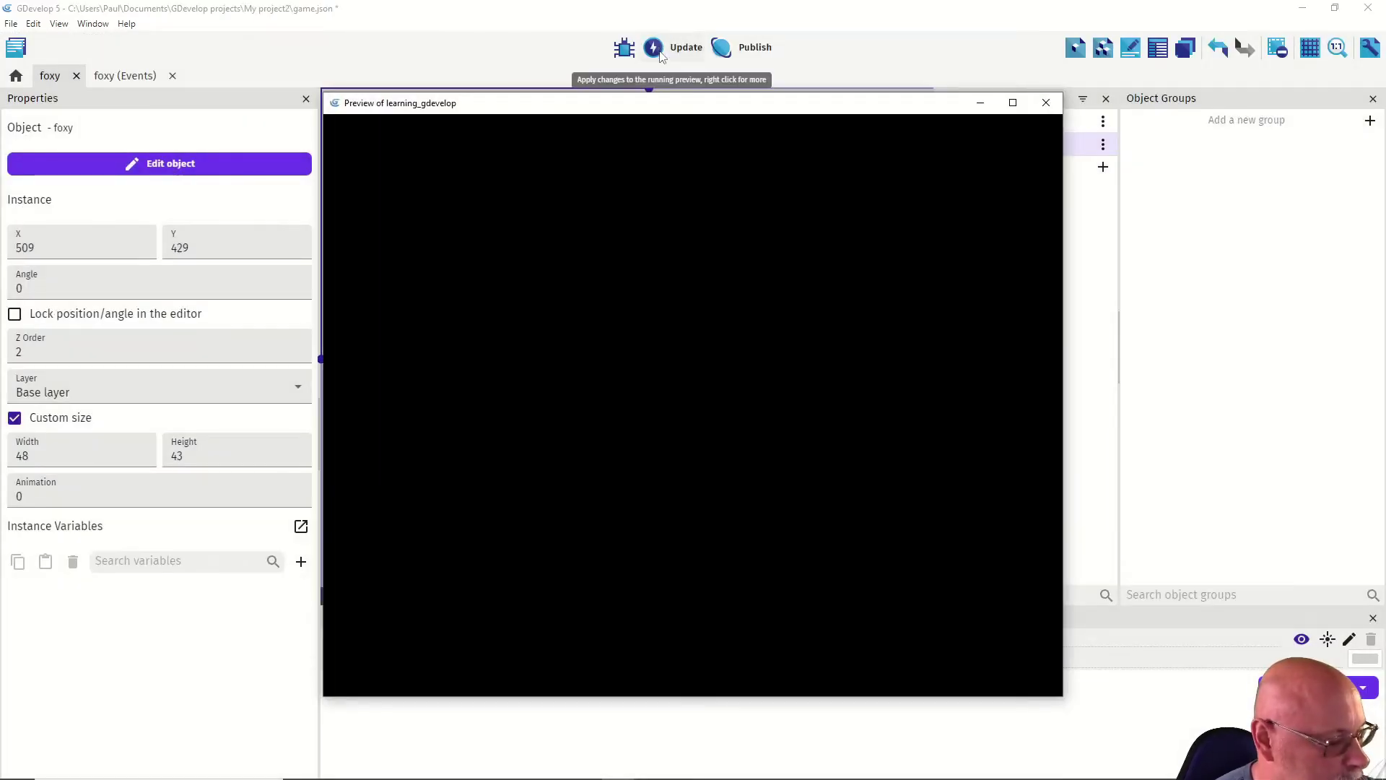
key("Up")
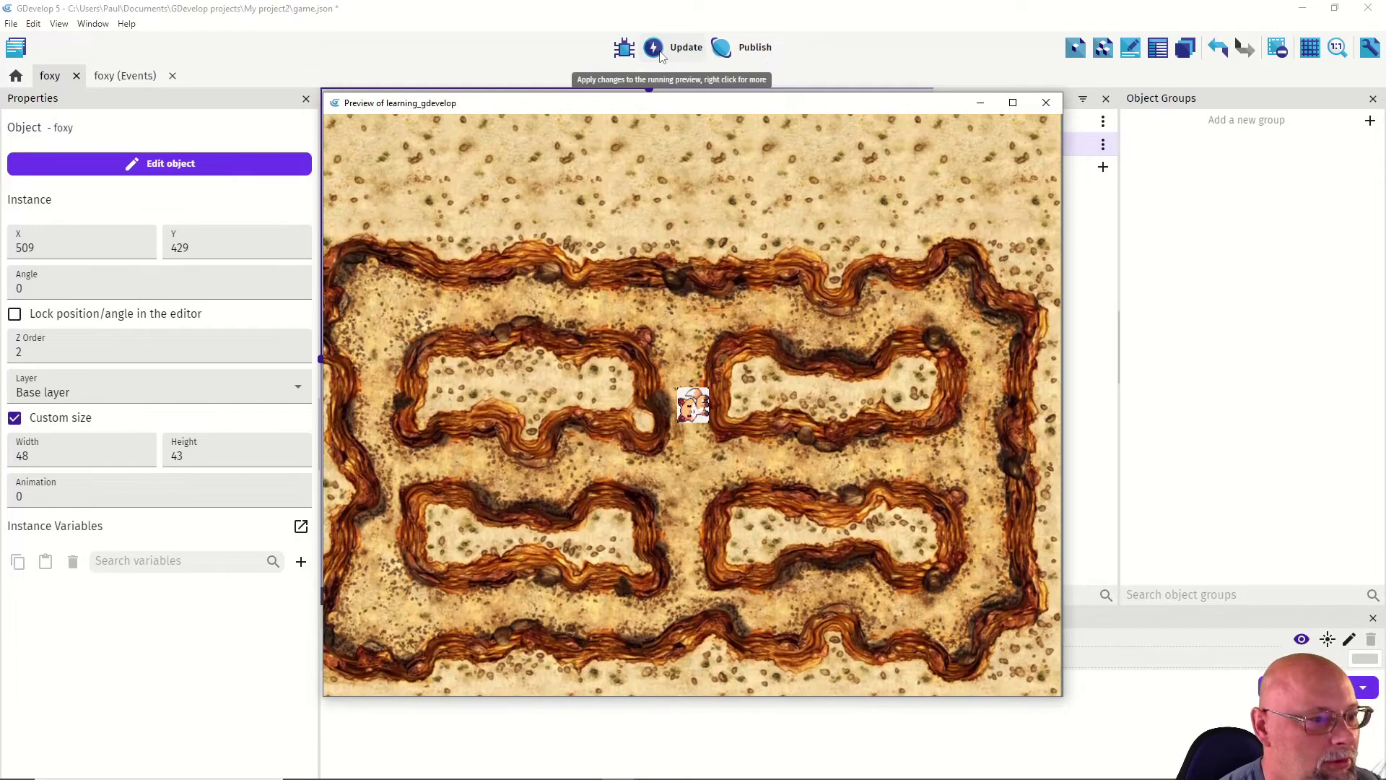
key("Down")
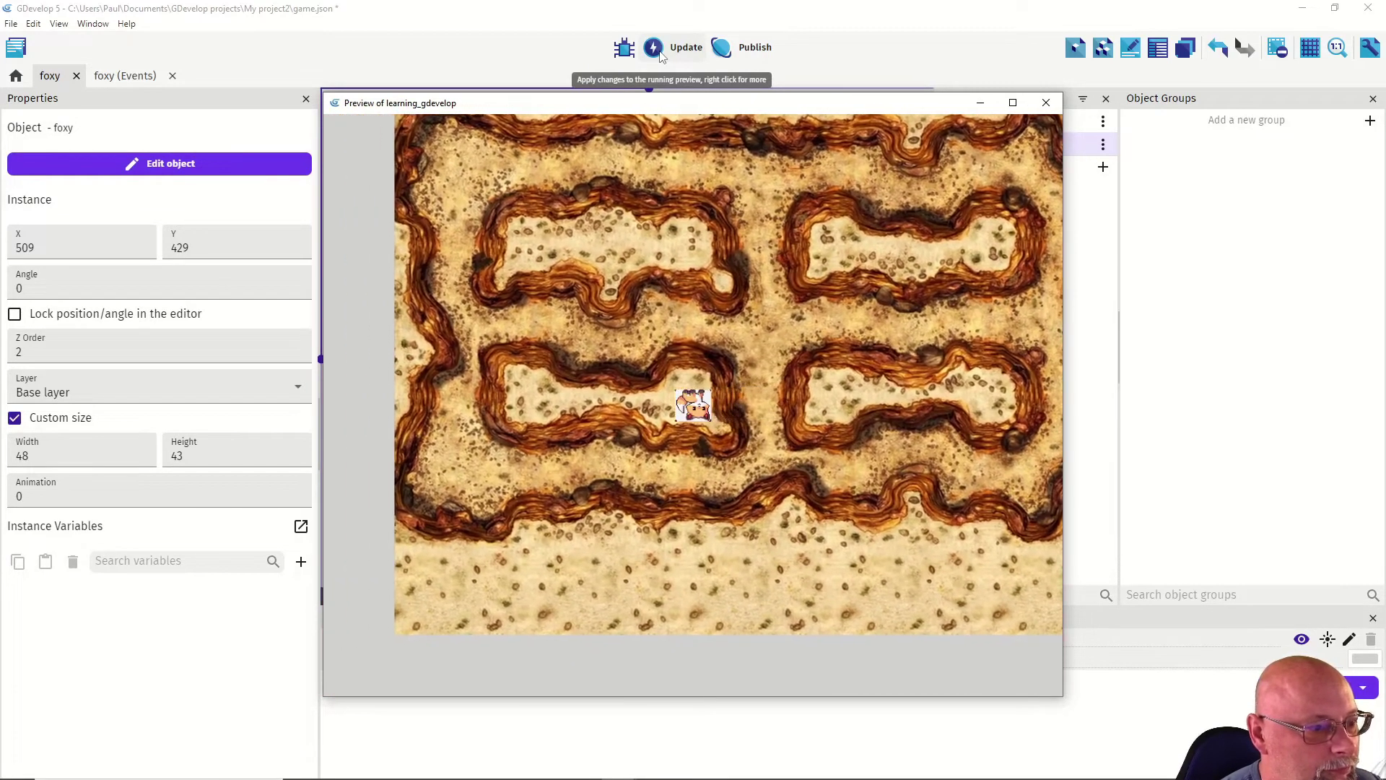
key("Up")
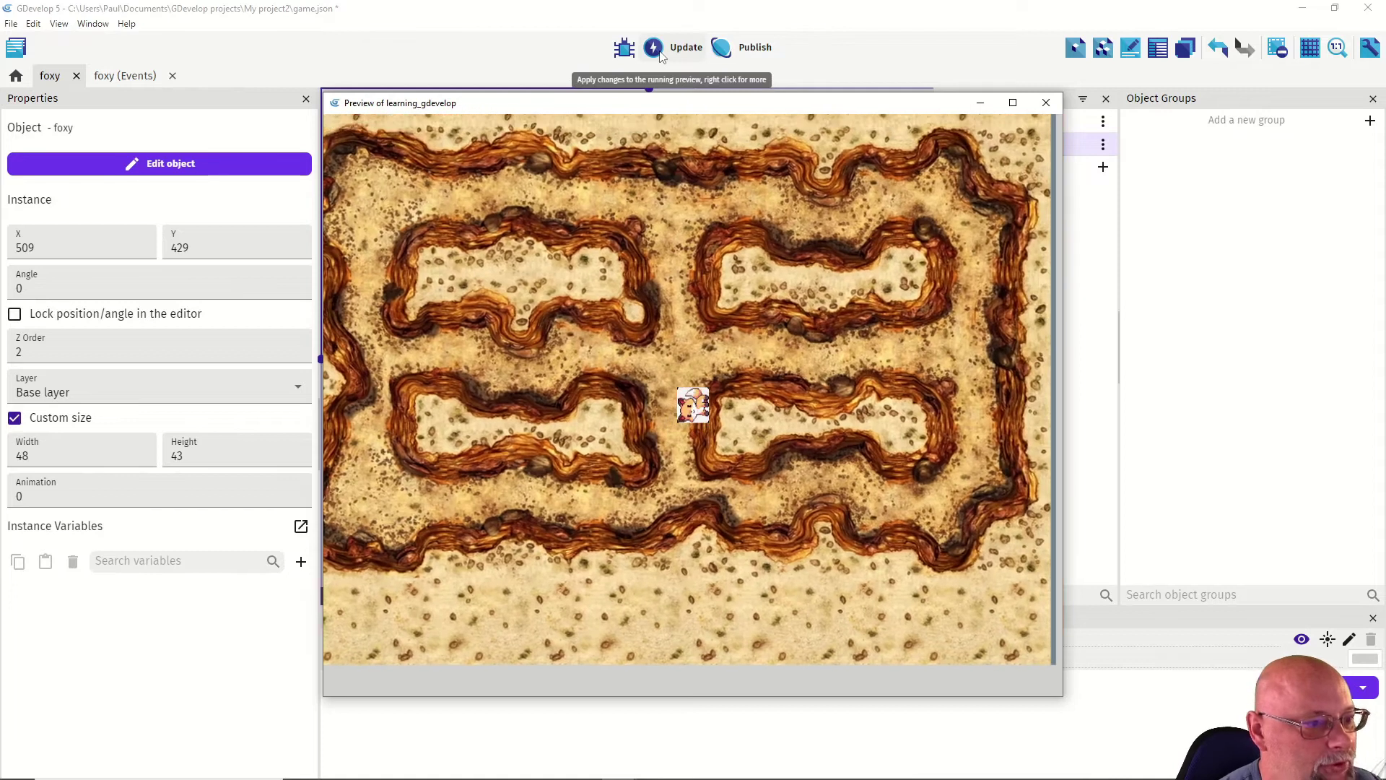
key("Down")
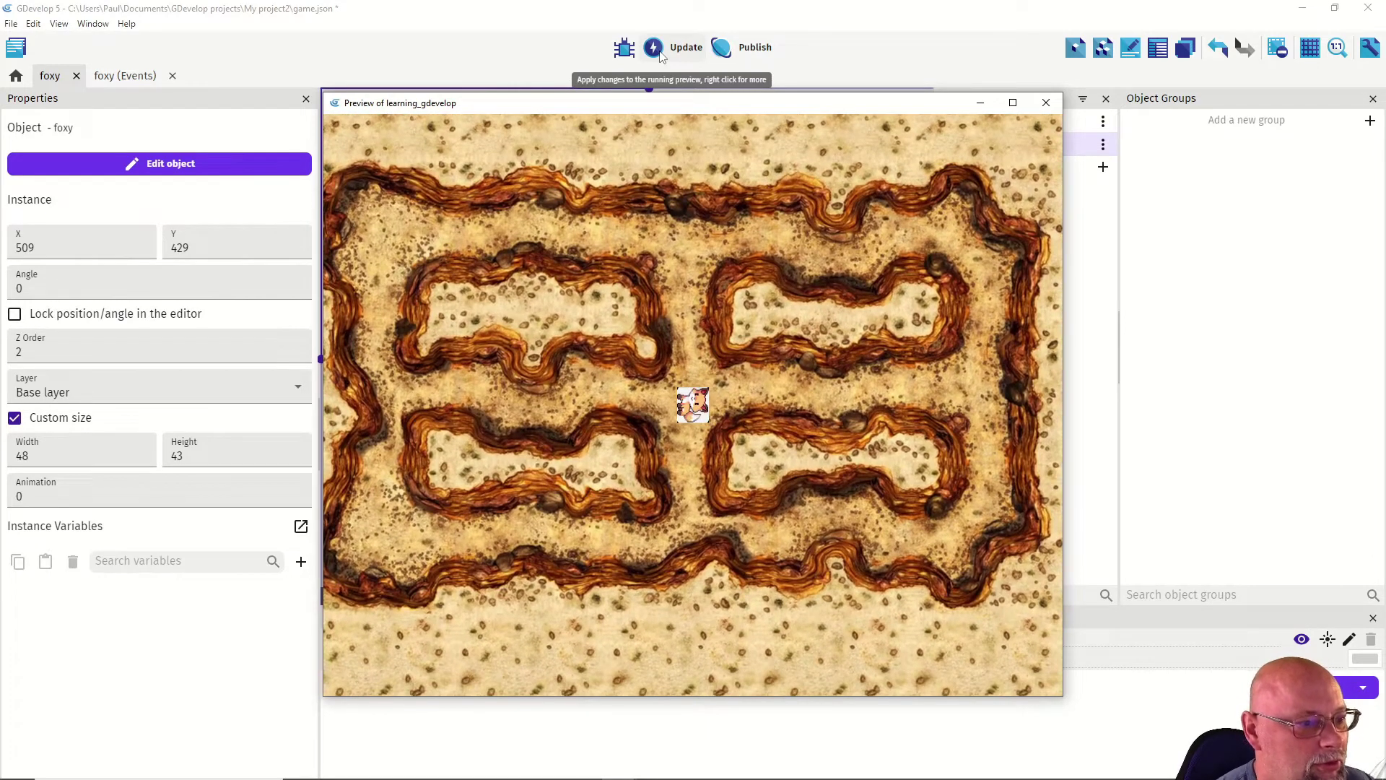
key("Down")
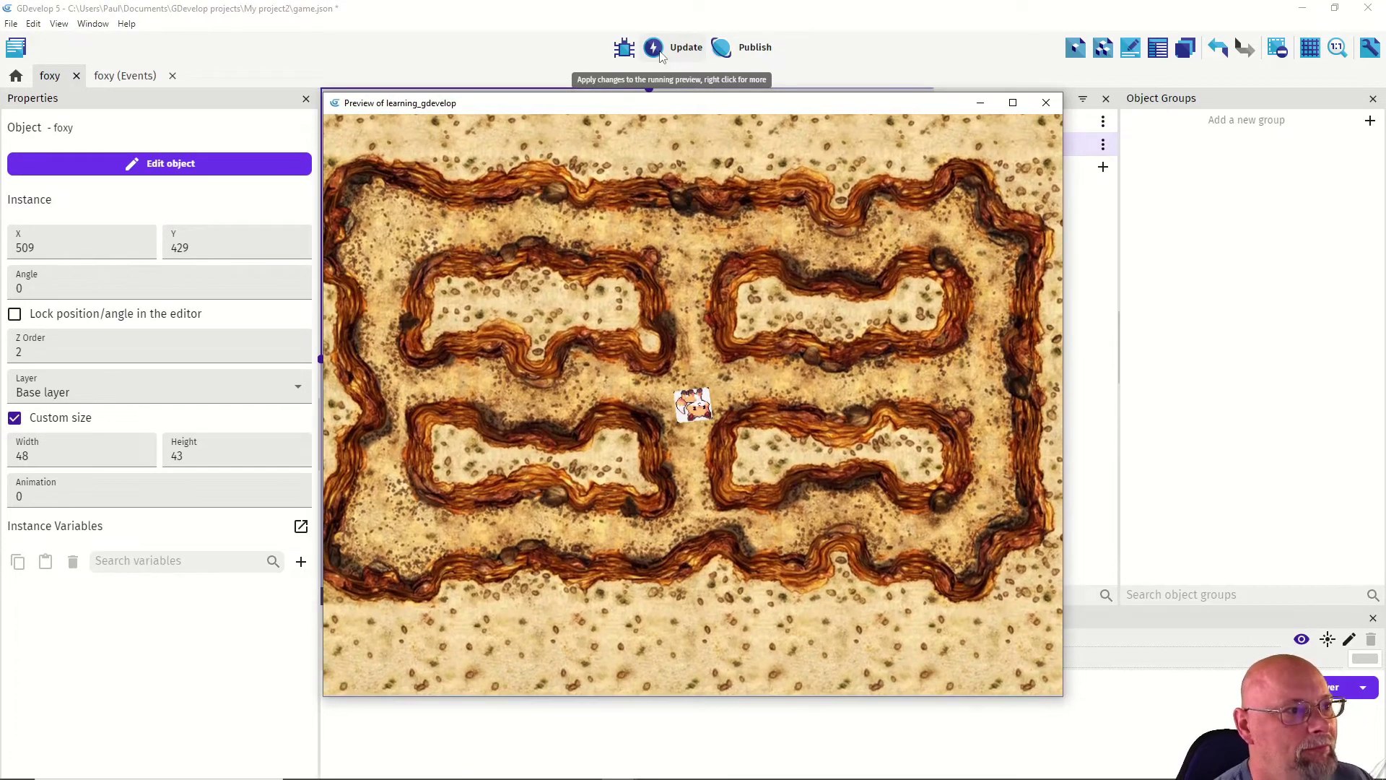
key("alt+F4")
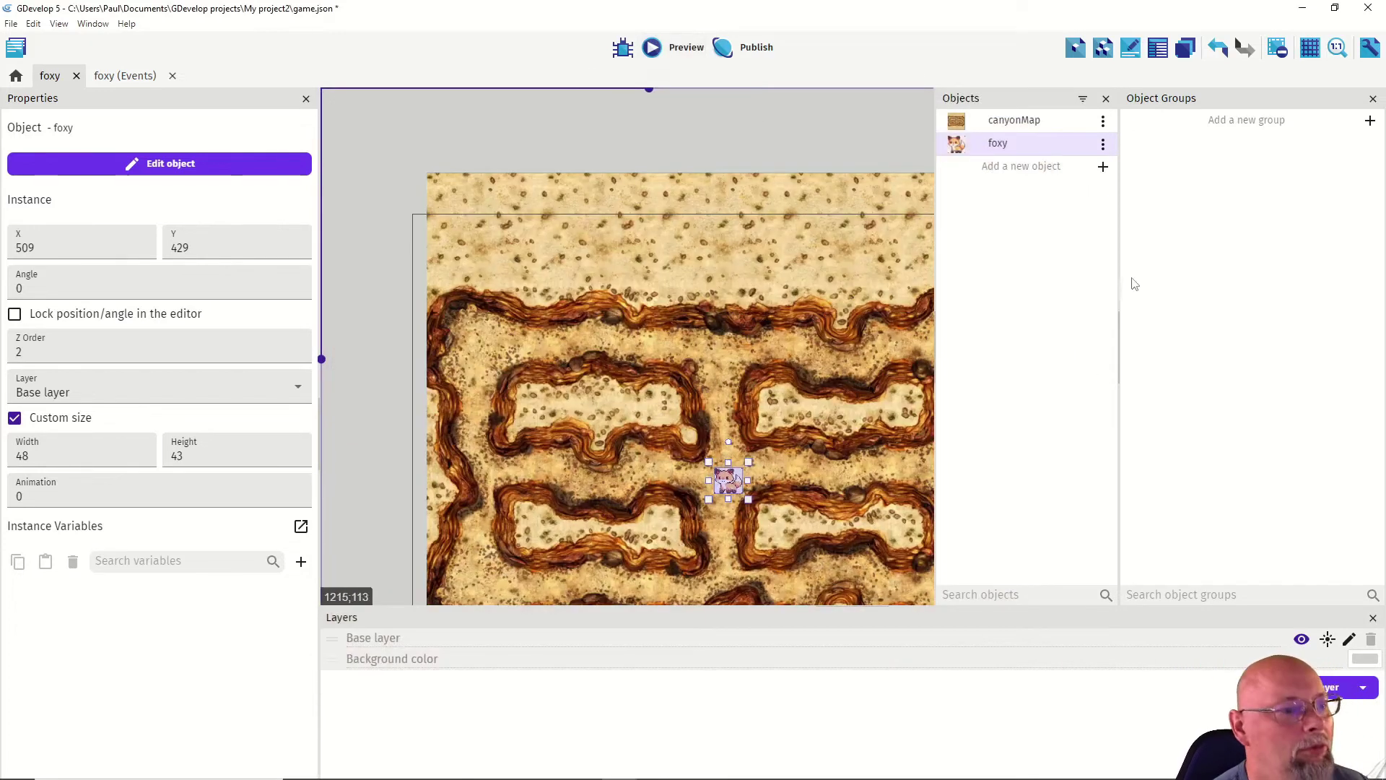
Step: Add a new Sprite object with one animation and create its 64 x 64 px image in Piskel
left_click(1000, 167)
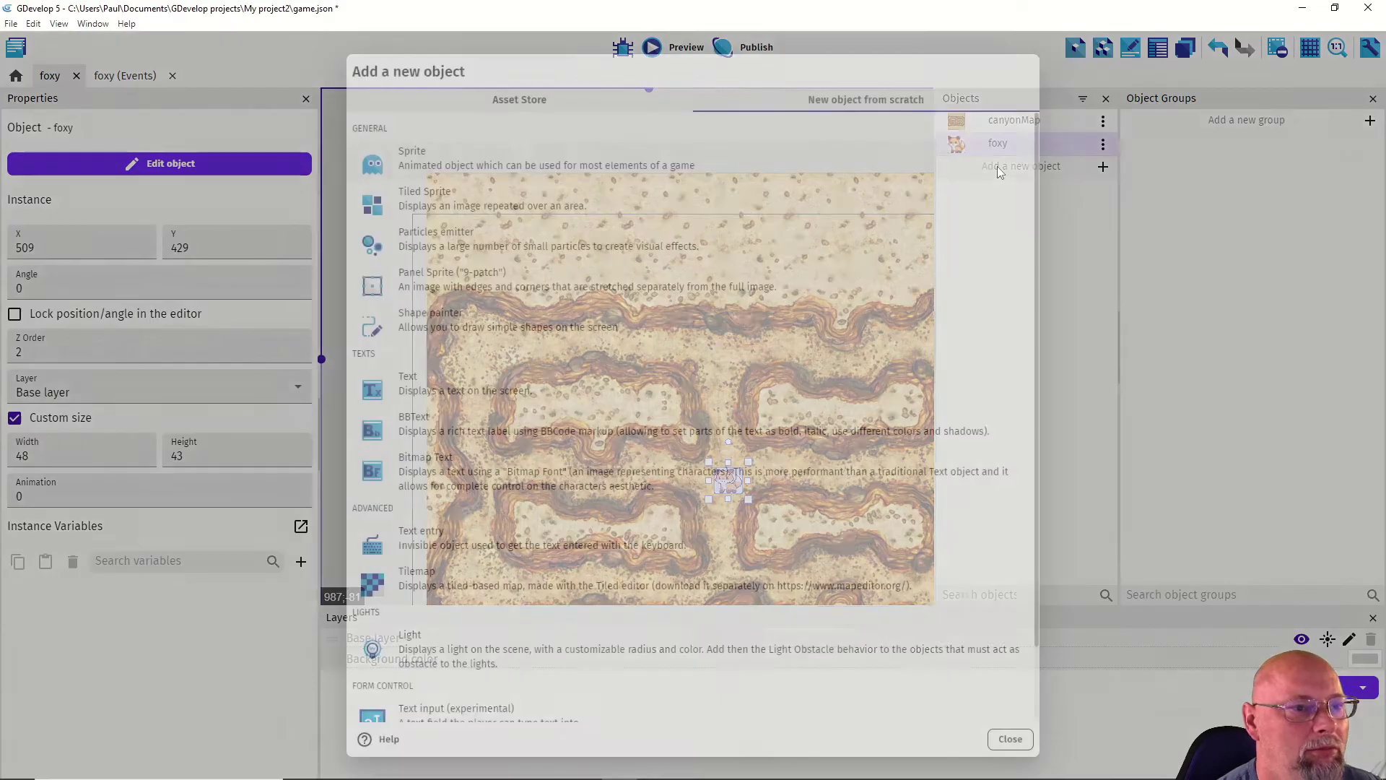
left_click(467, 166)
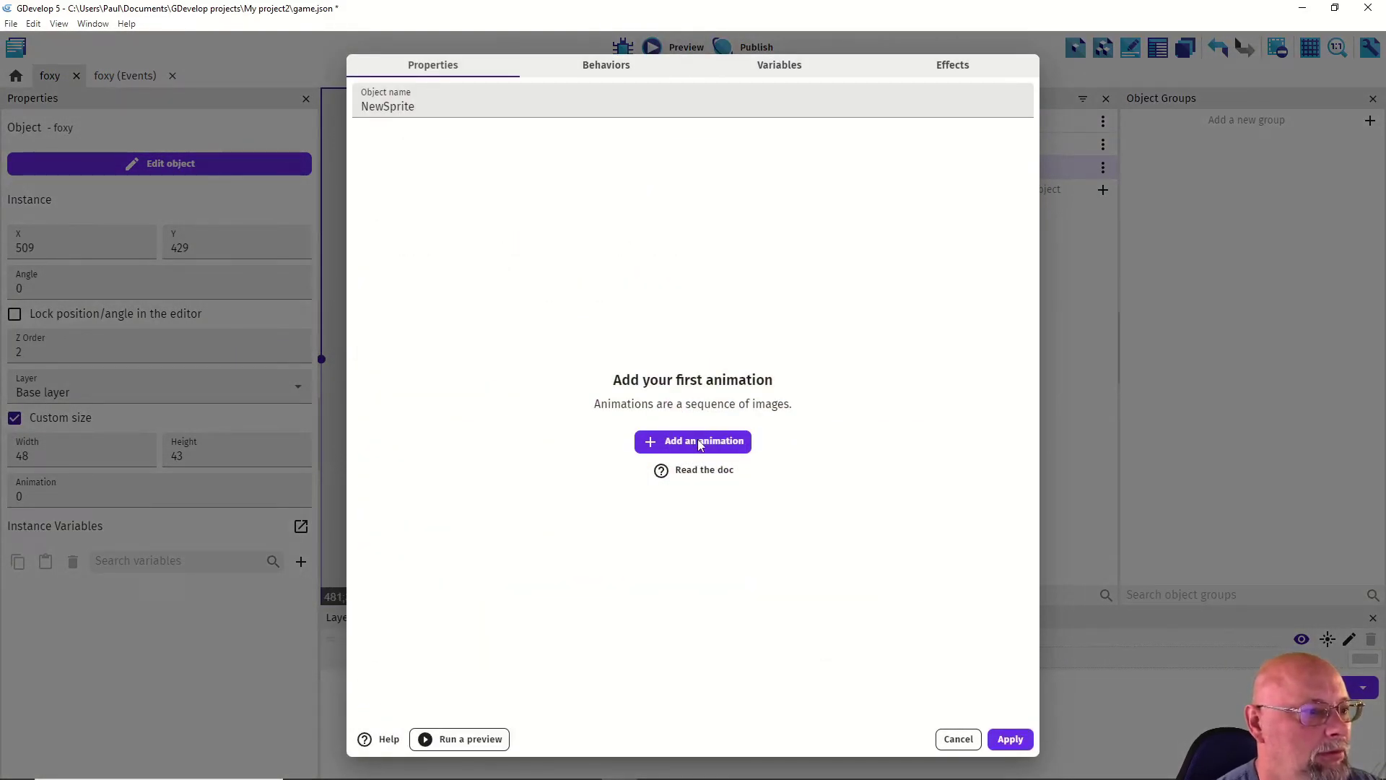
left_click(698, 441)
left_click(751, 159)
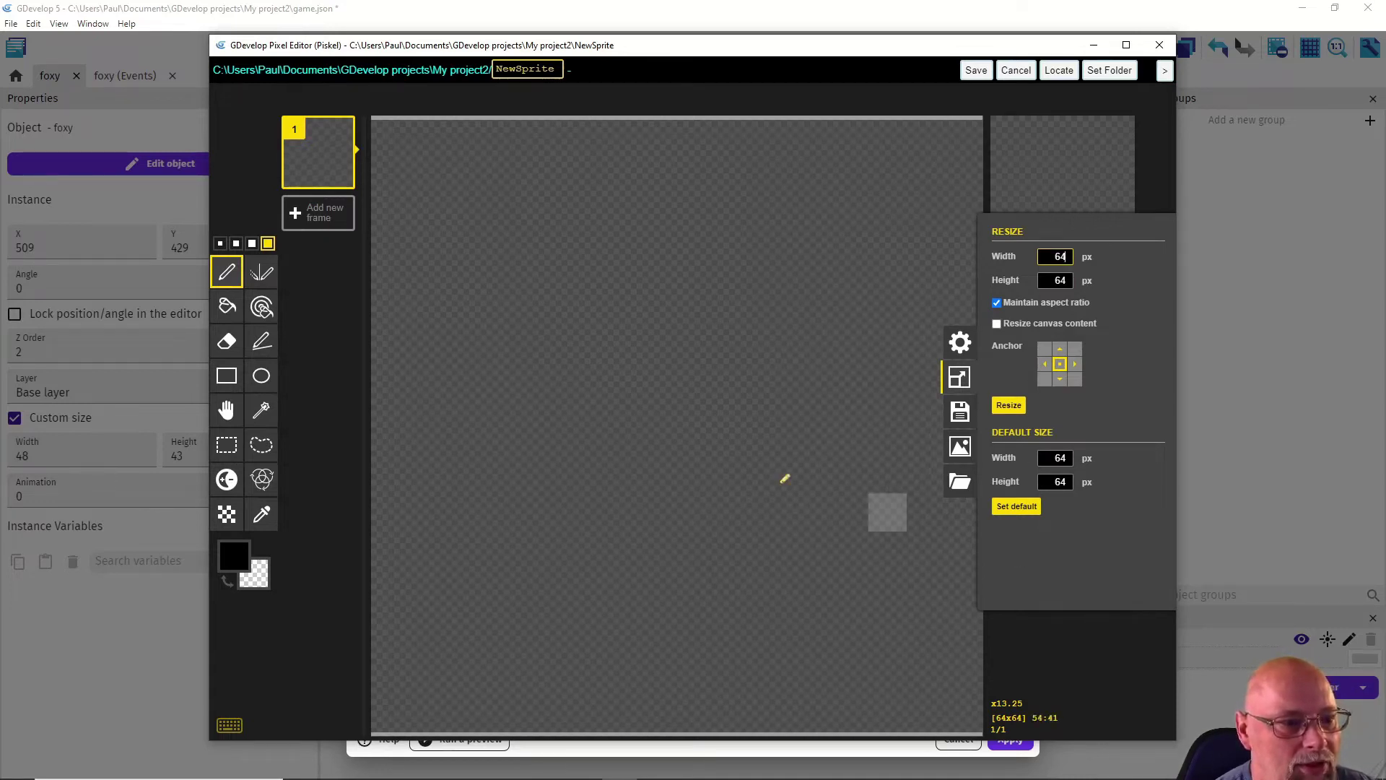
Step: Paint a small black pen mark in each of the four corners of the 64 x 64 NewSprite image
left_click(228, 273)
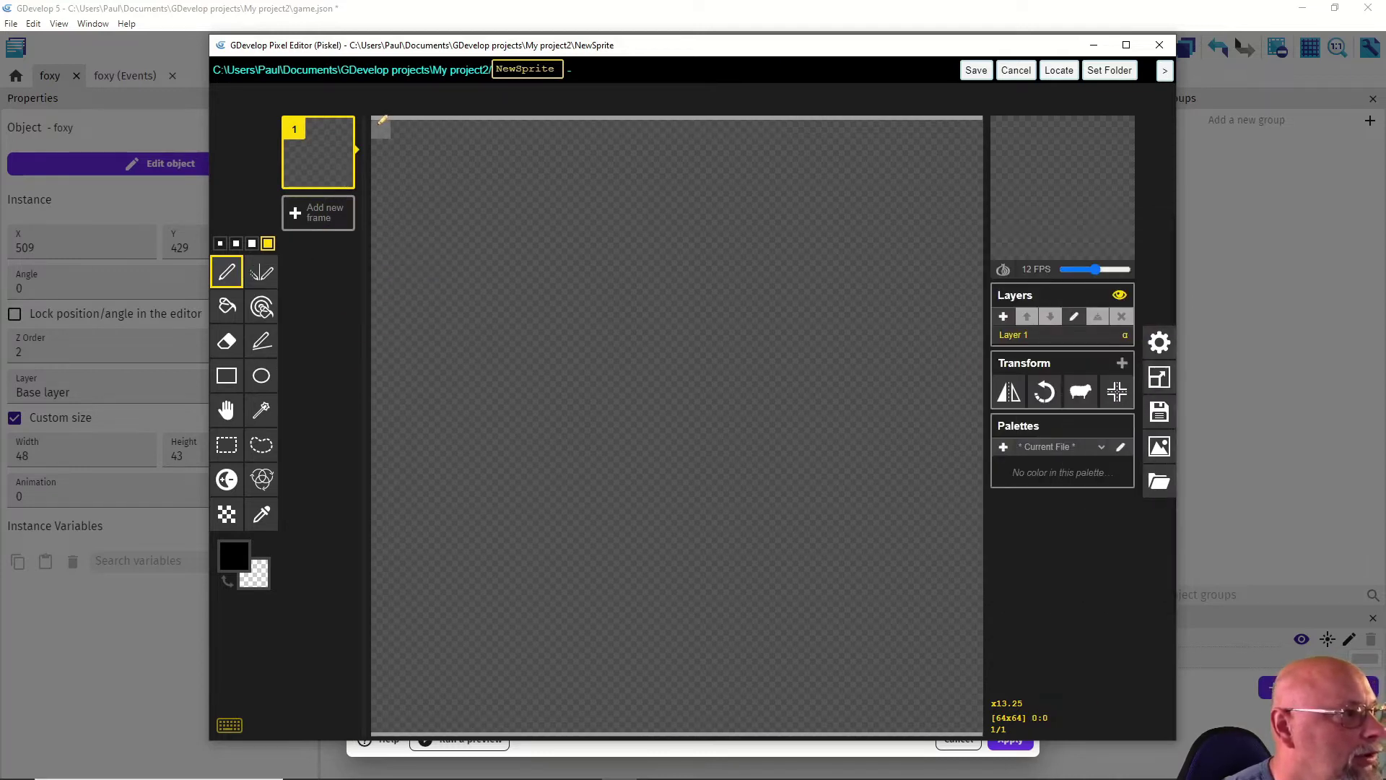
left_click(235, 244)
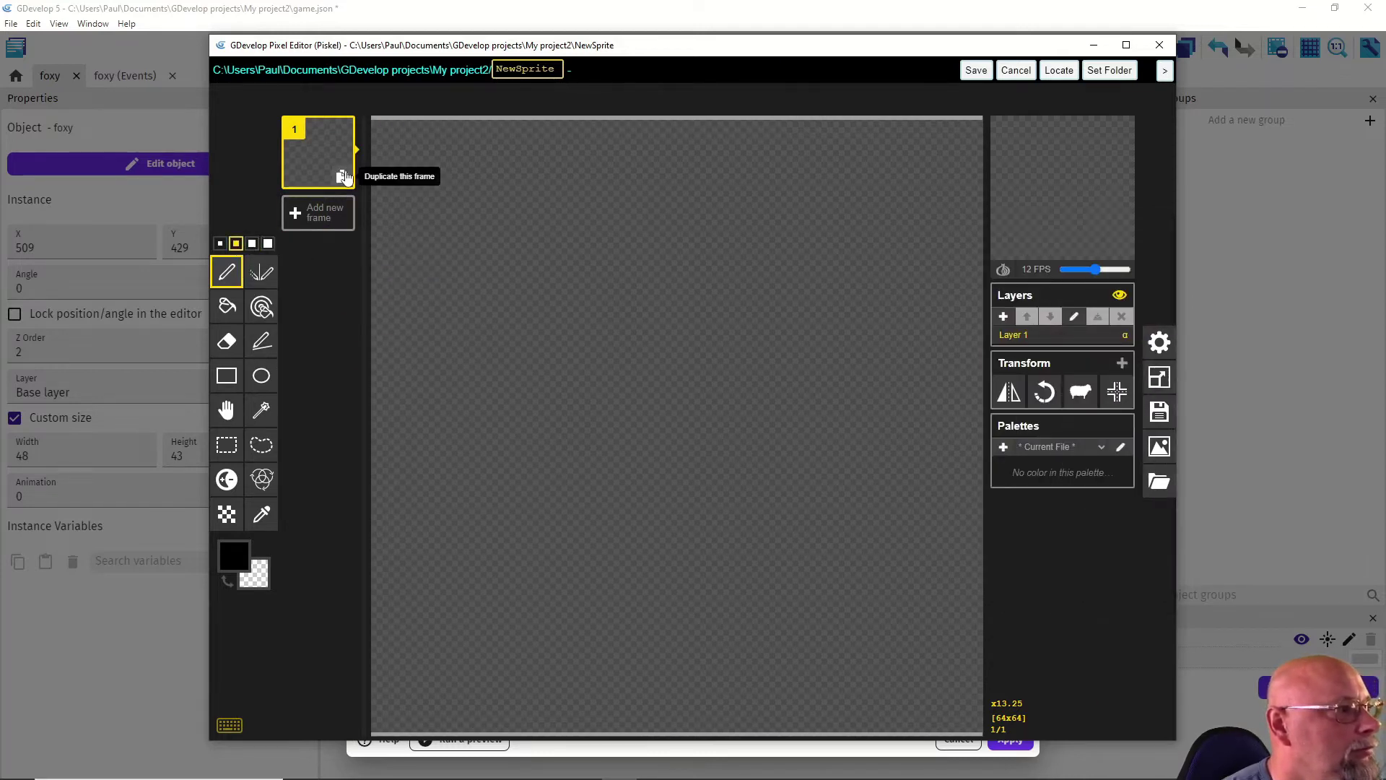
scroll(473, 202, "down", 1)
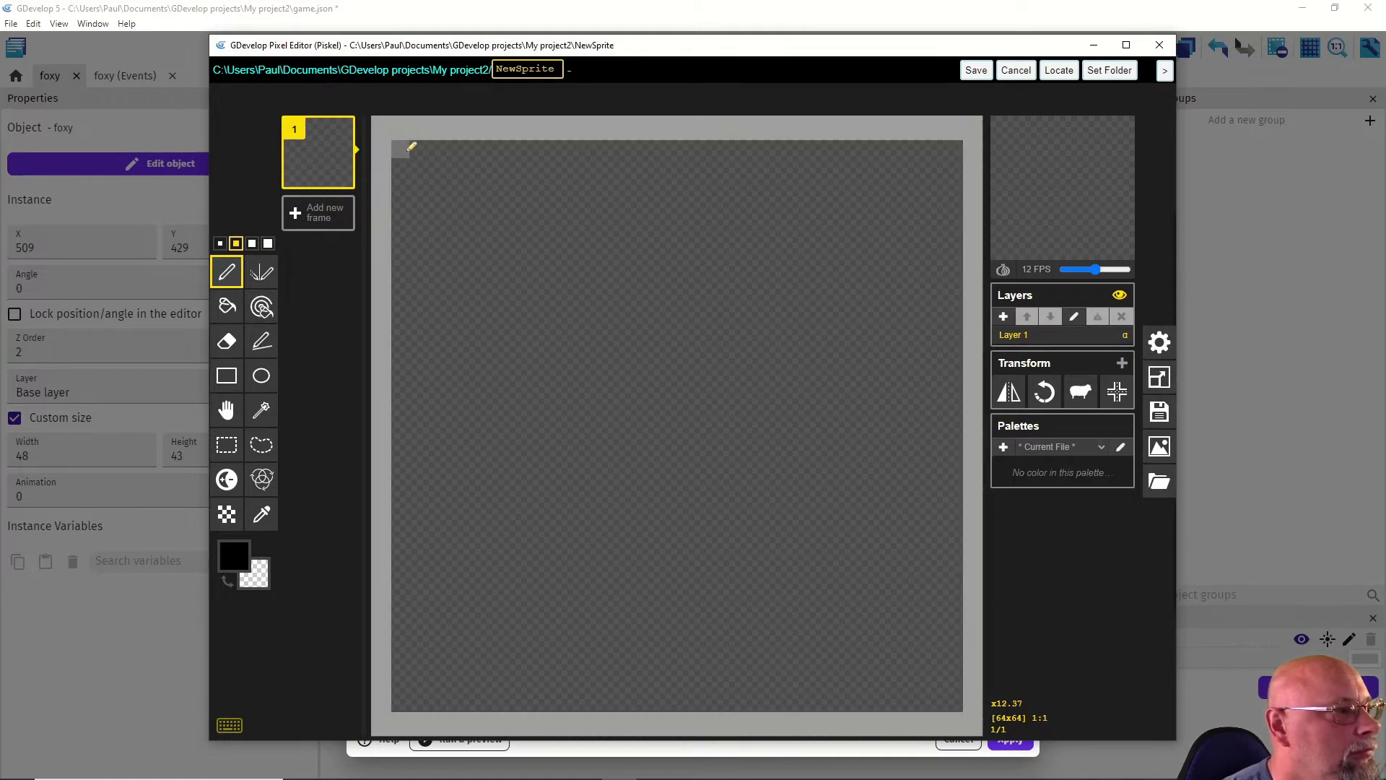
left_click(404, 151)
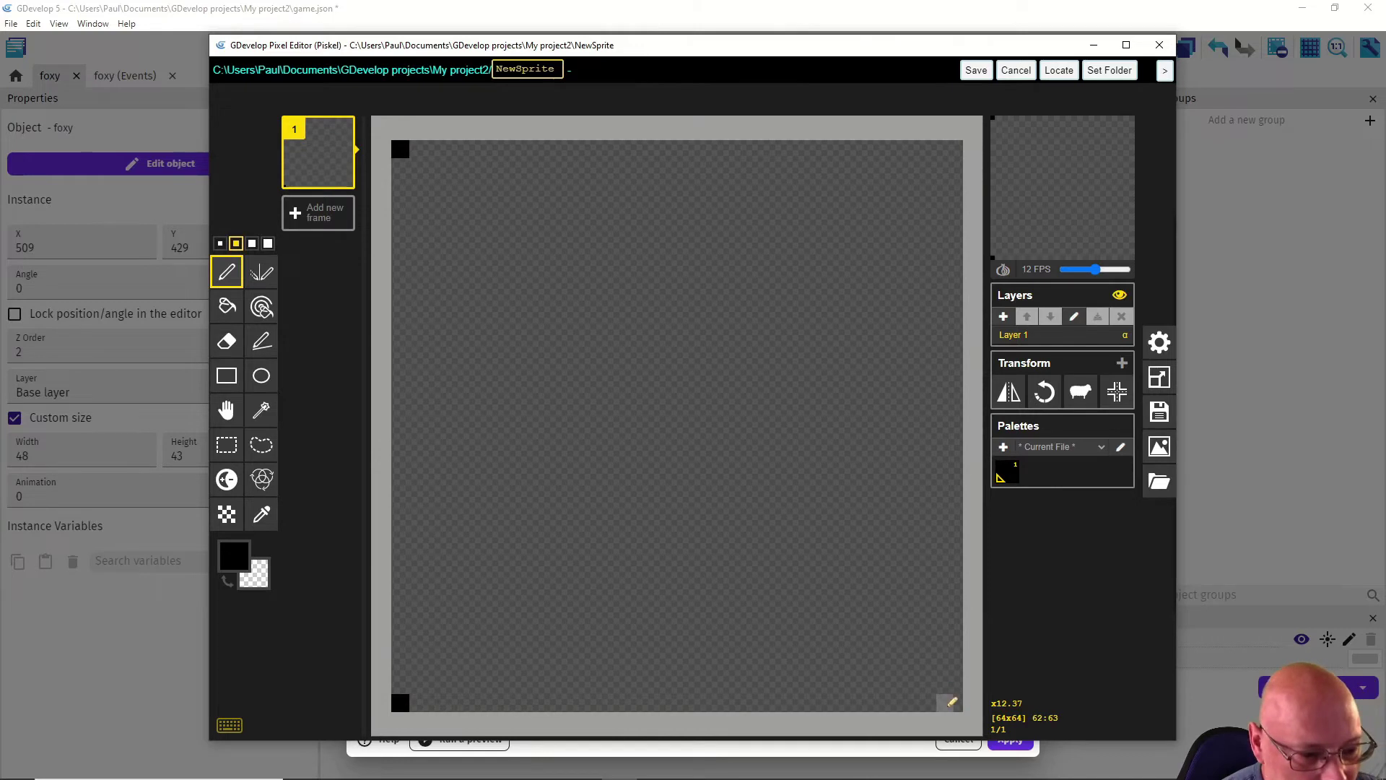
left_click(956, 702)
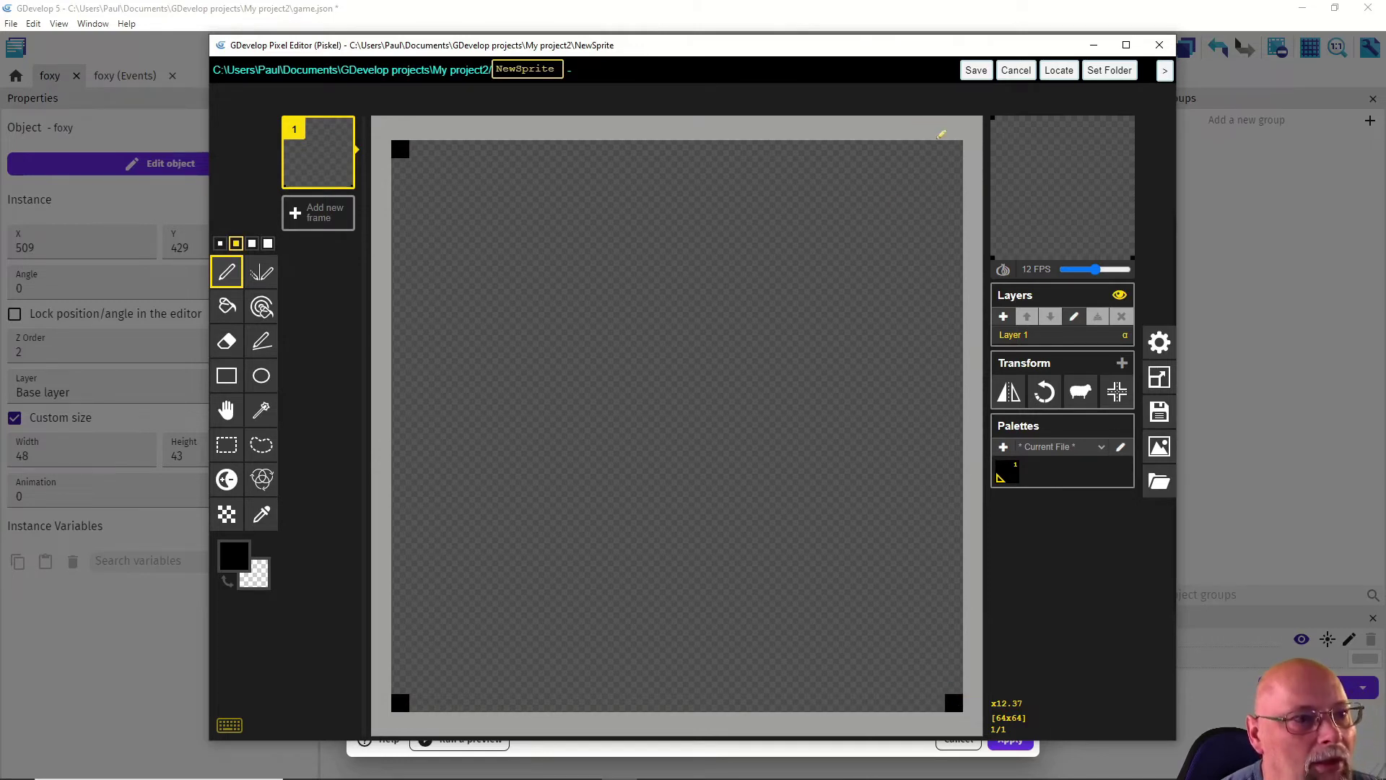
left_click(953, 149)
Step: Add small black marks at the middle of all four edges of the NewSprite image and save it
left_click(659, 149)
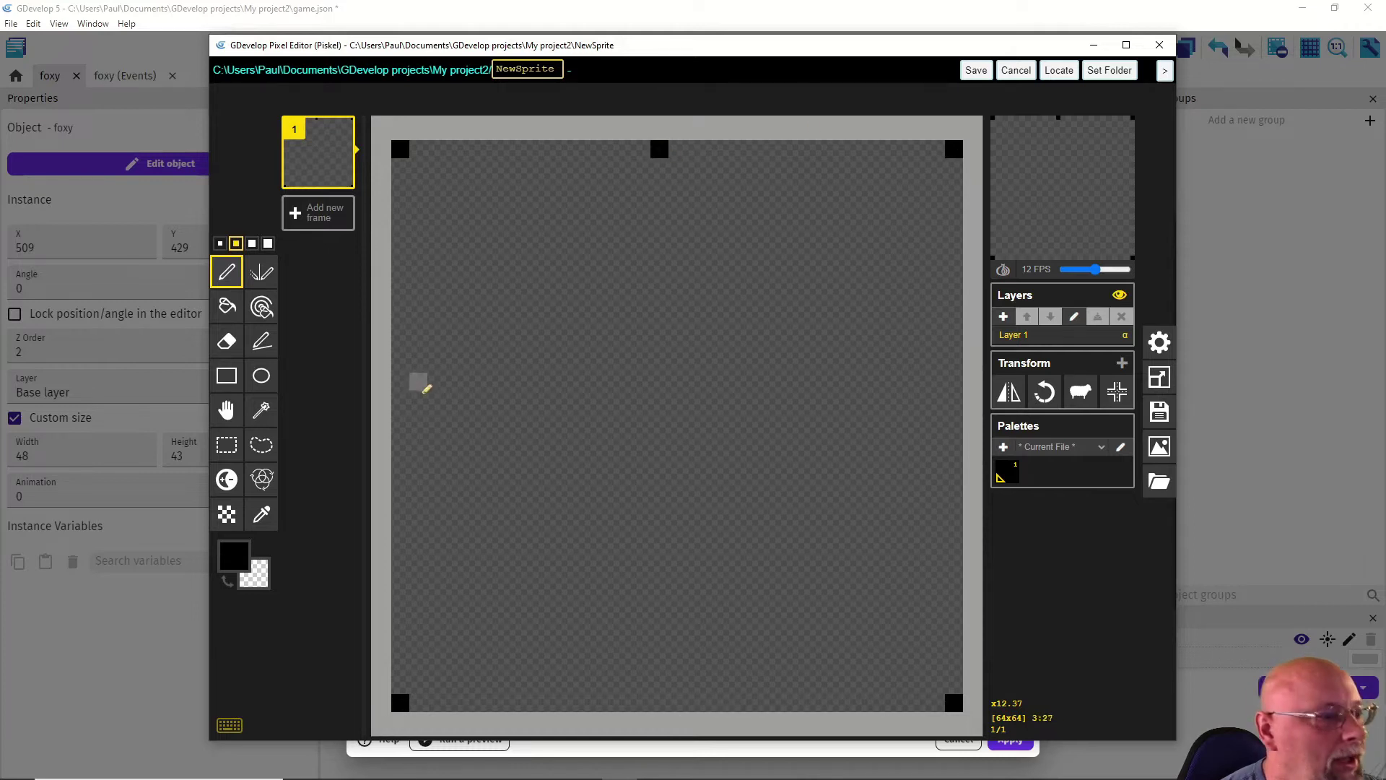
left_click(400, 442)
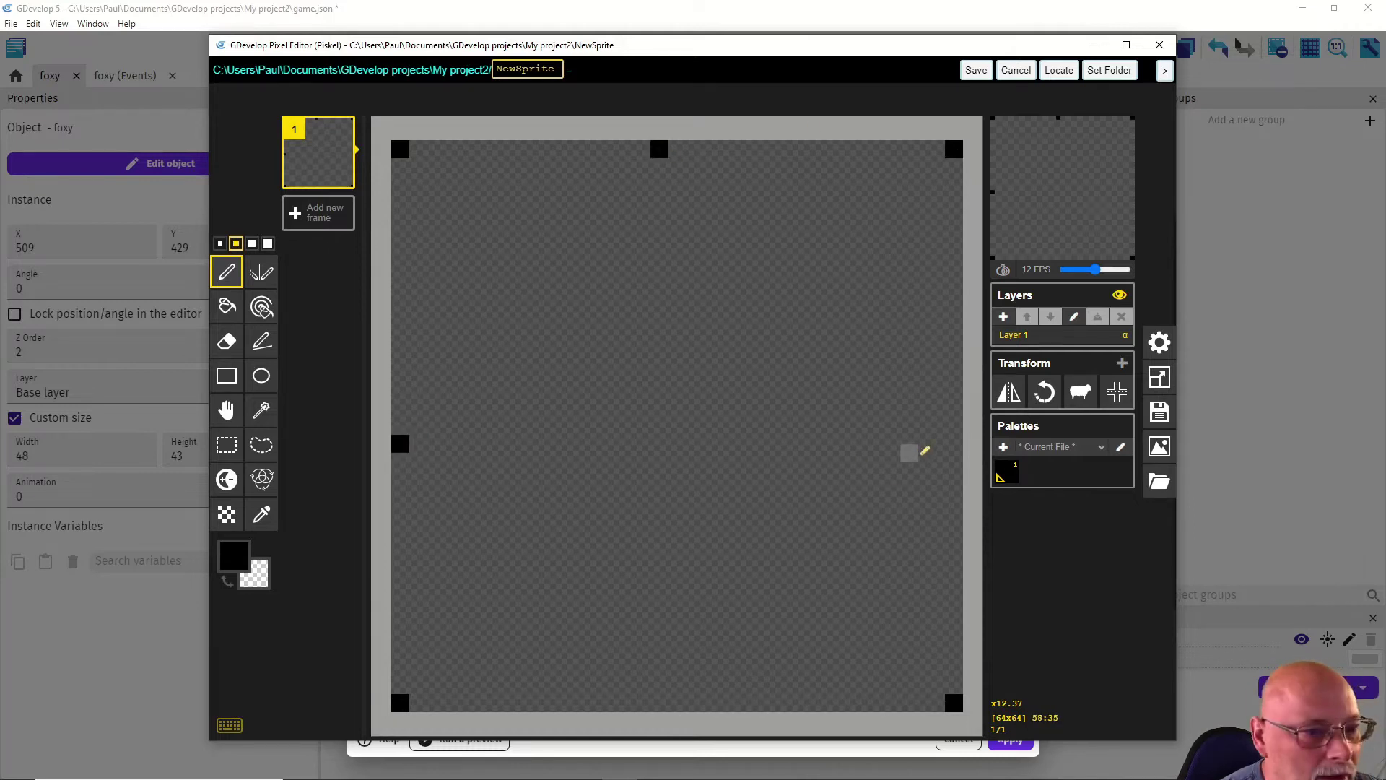
left_click(954, 436)
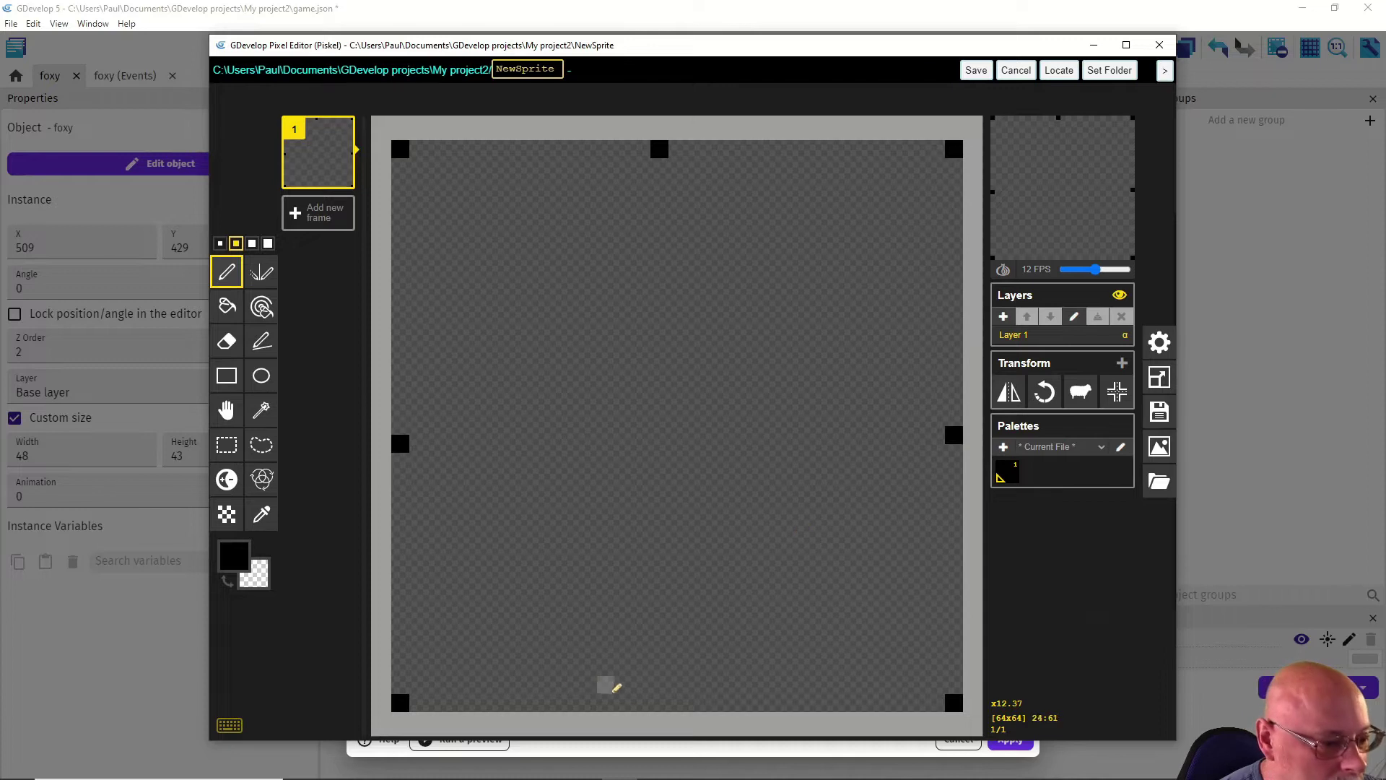
left_click(668, 702)
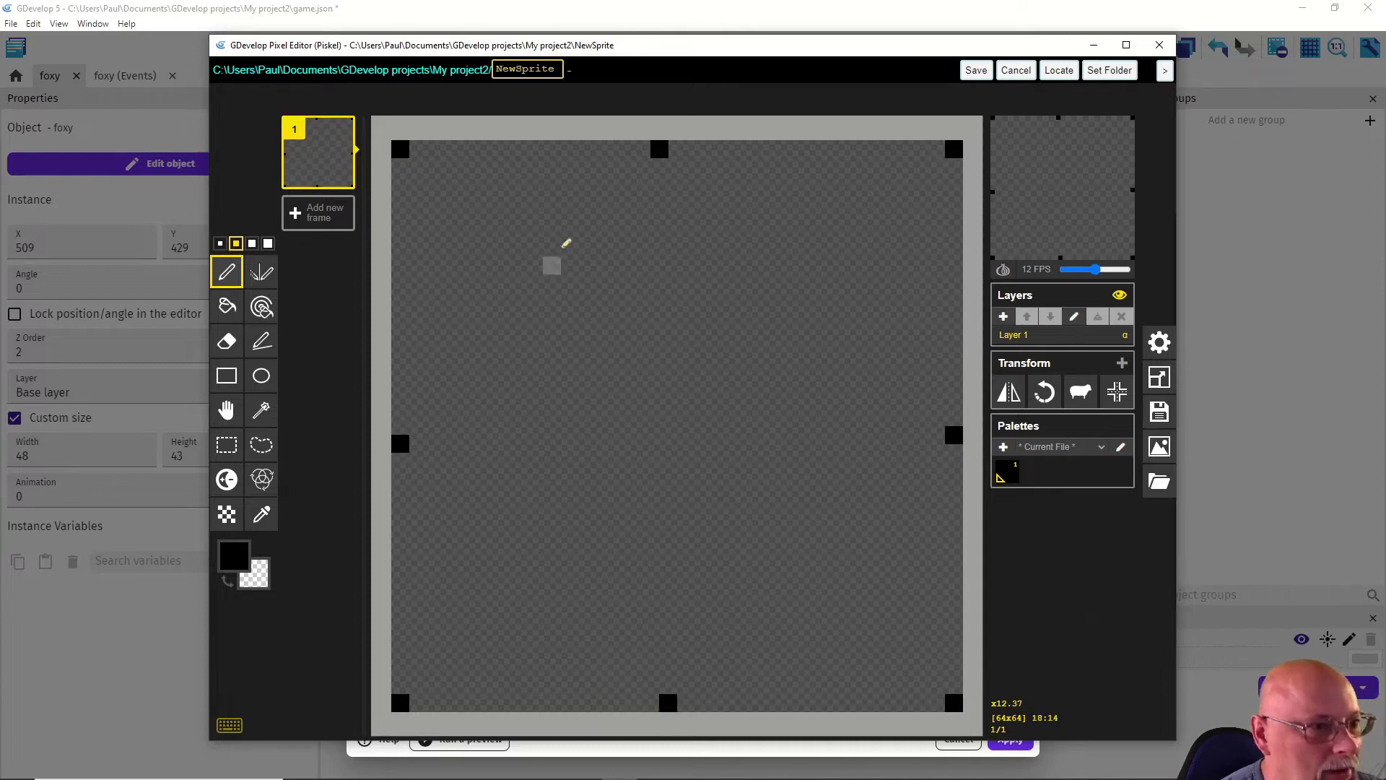
left_click(976, 70)
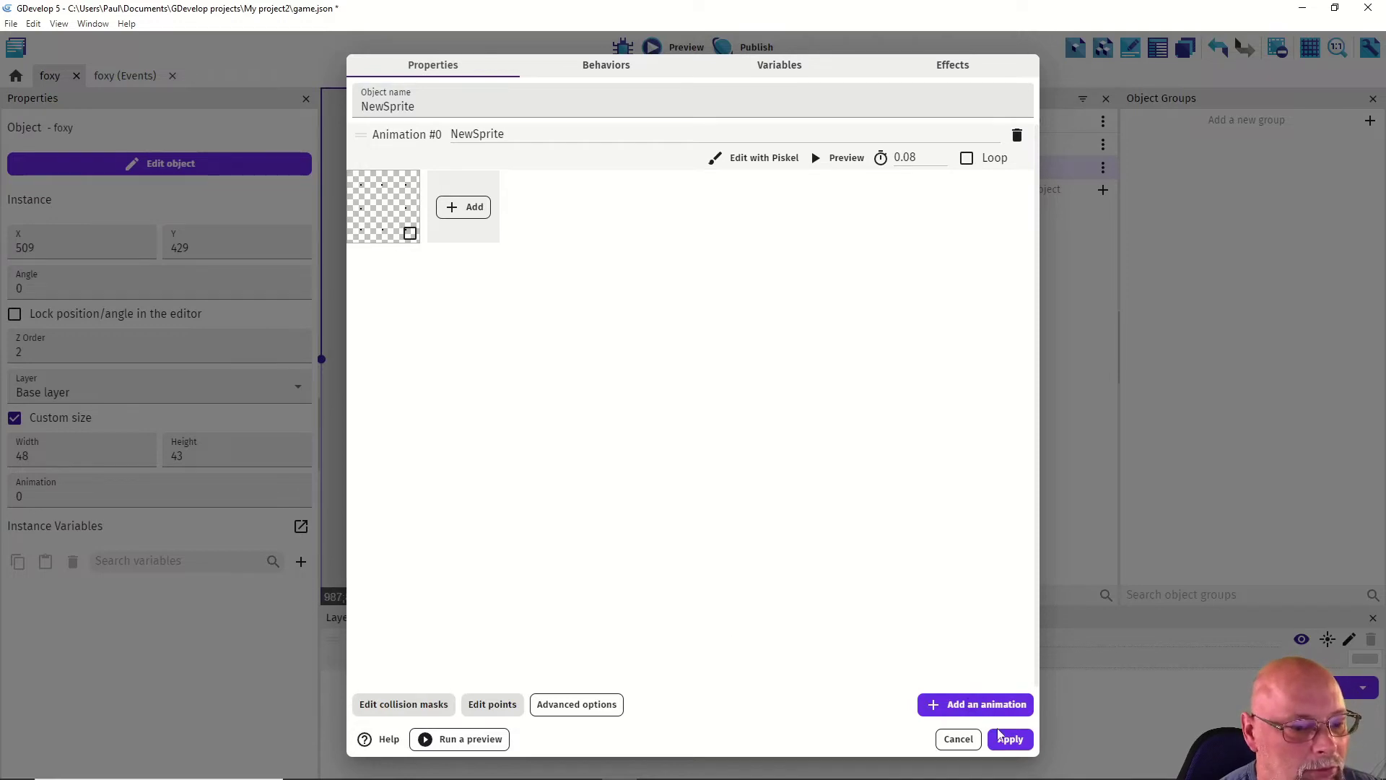
Step: Name the new sprite object boundry and apply its settings
double_click(387, 106)
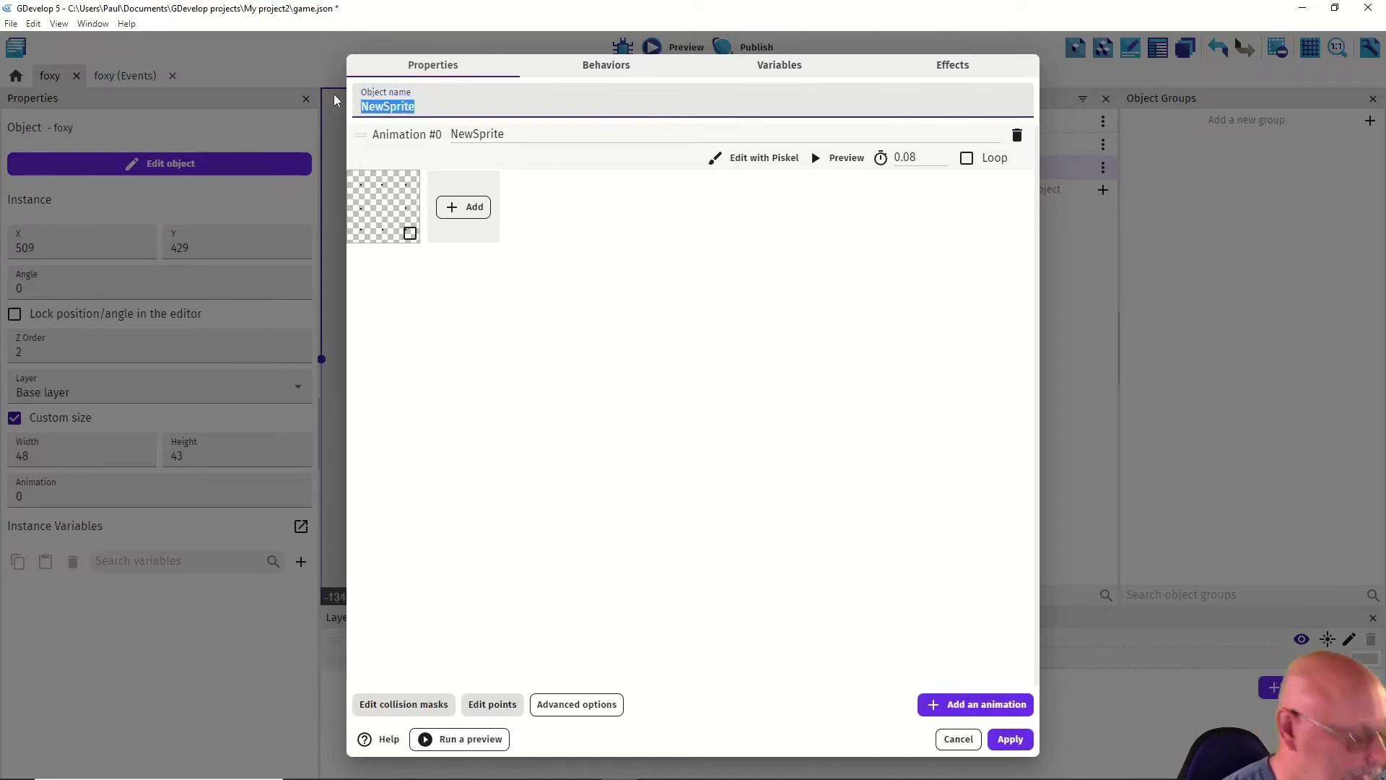
type("boundry")
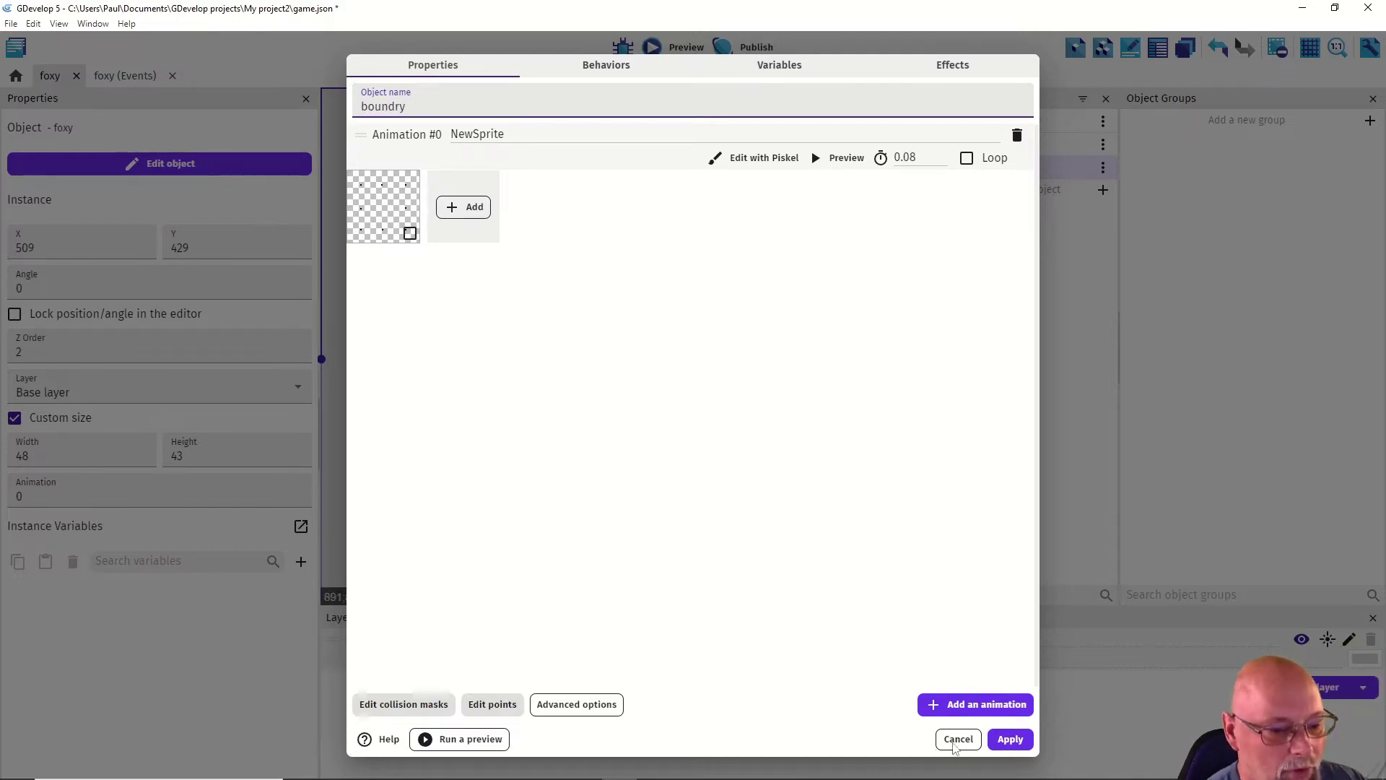
left_click(1012, 741)
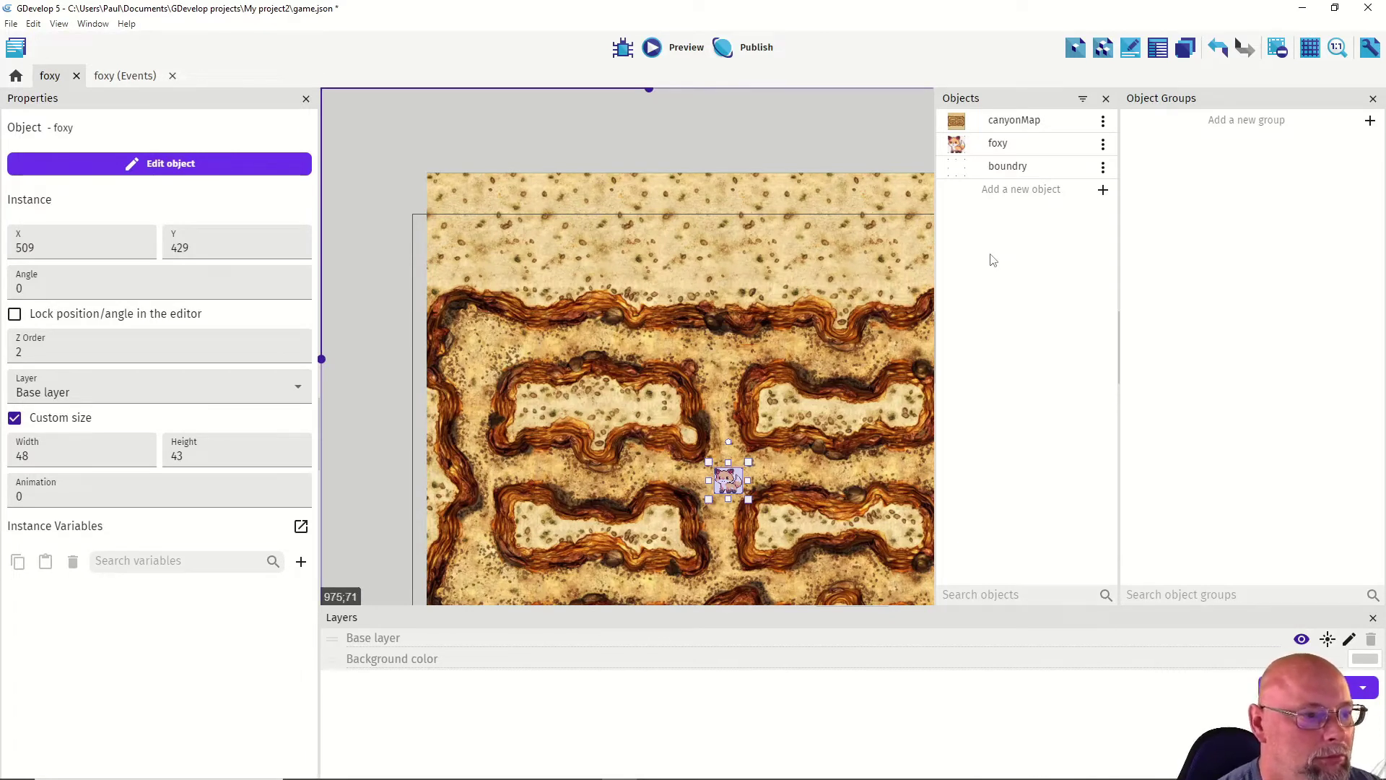
Step: Look at the boundry object's behaviors and close its editor without applying anything
double_click(1006, 167)
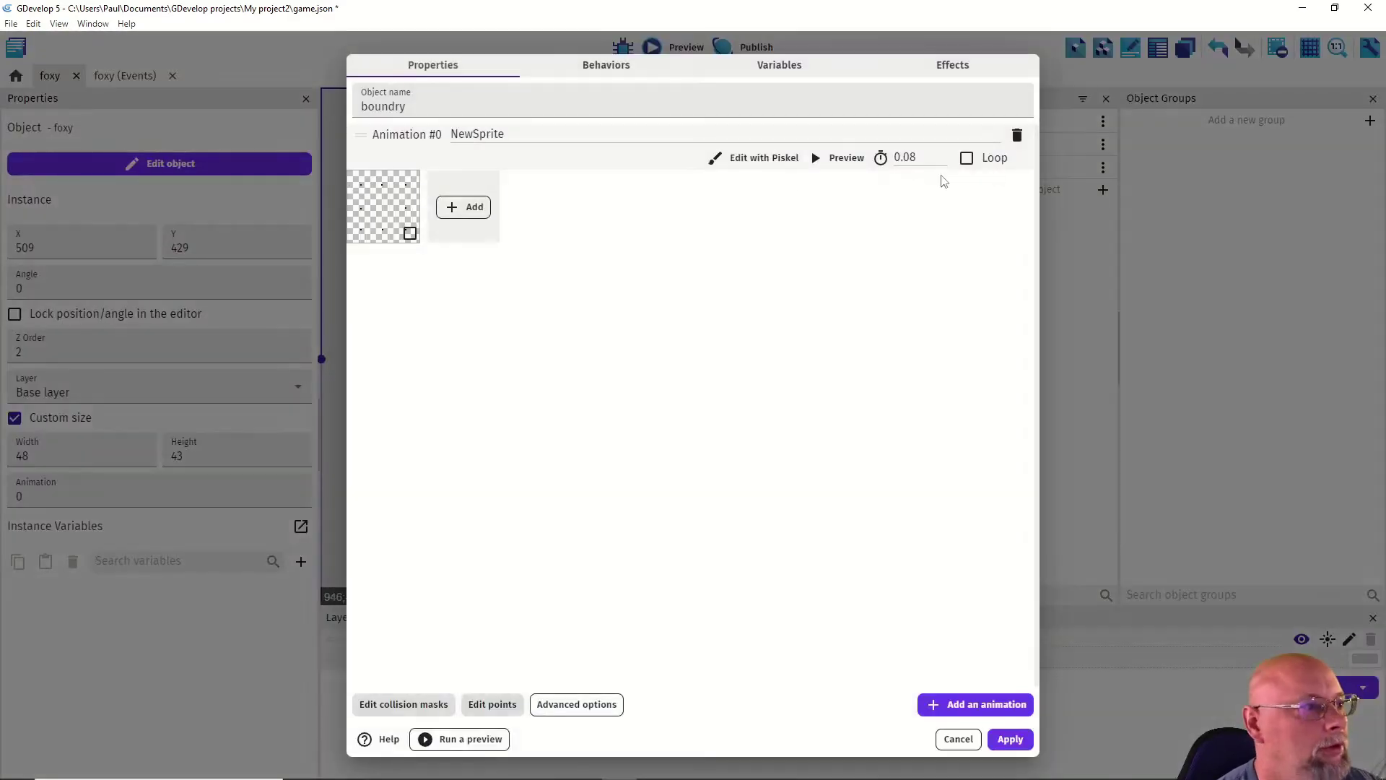
left_click(596, 69)
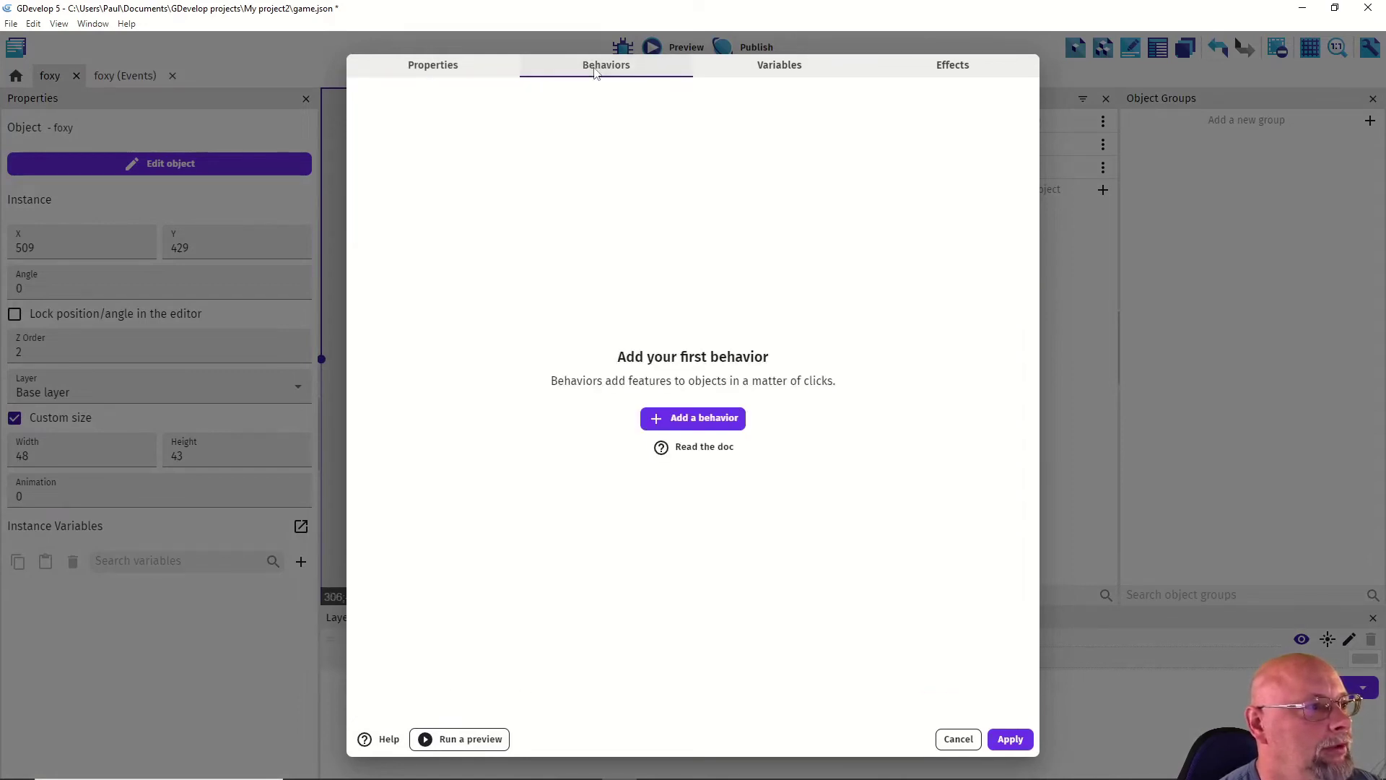
left_click(958, 738)
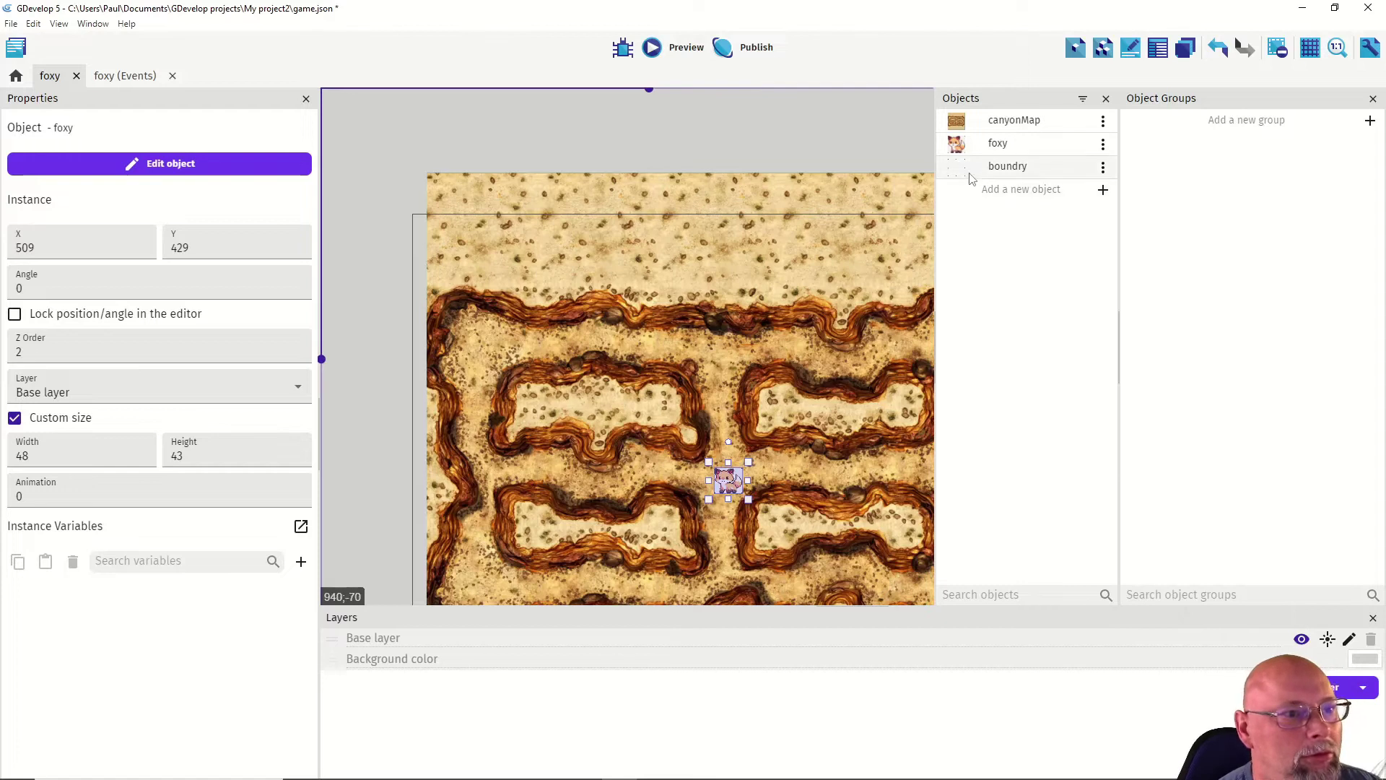
Step: Place a boundry instance over the canyon map's upper-left rock island and stretch it to about 307 x 116 at X 161, Y 267
left_click_drag(947, 178, 621, 427)
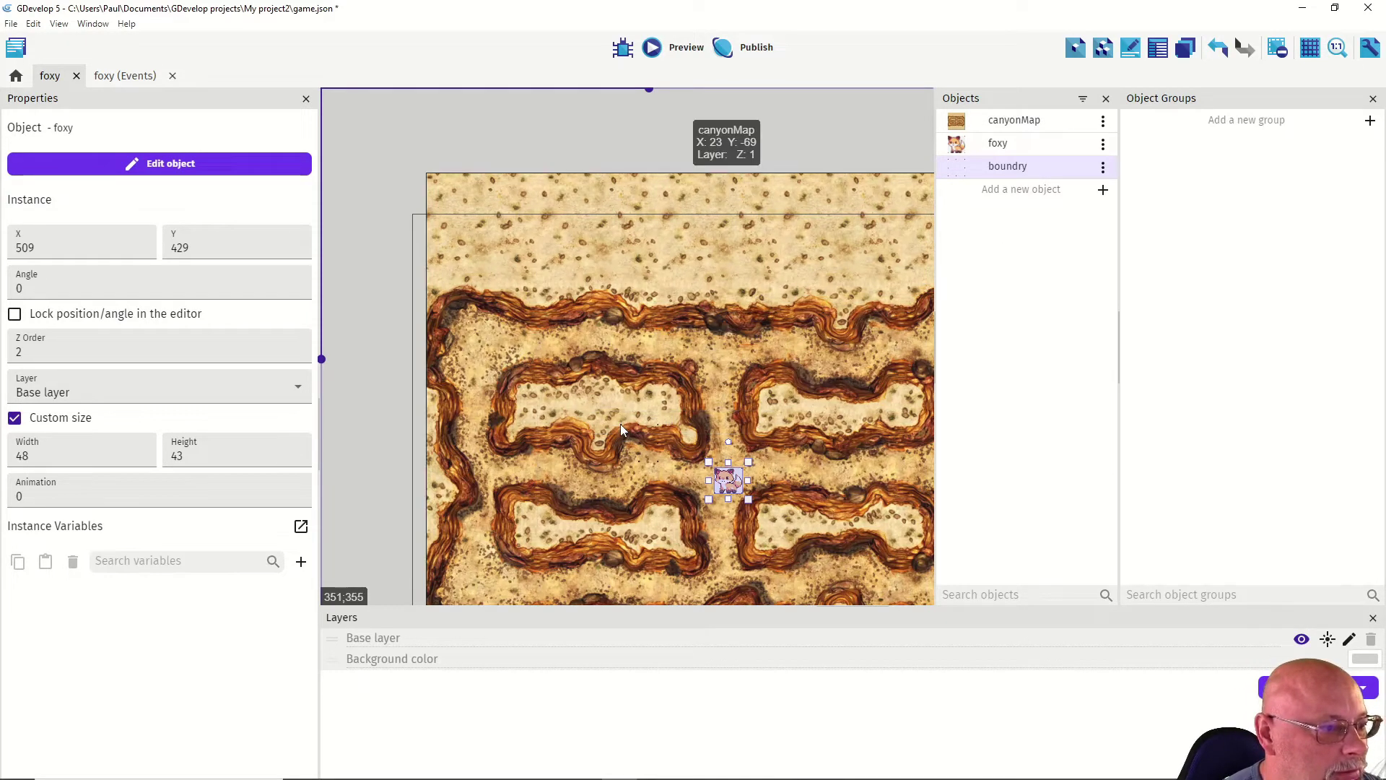
scroll(621, 423, "up", 5)
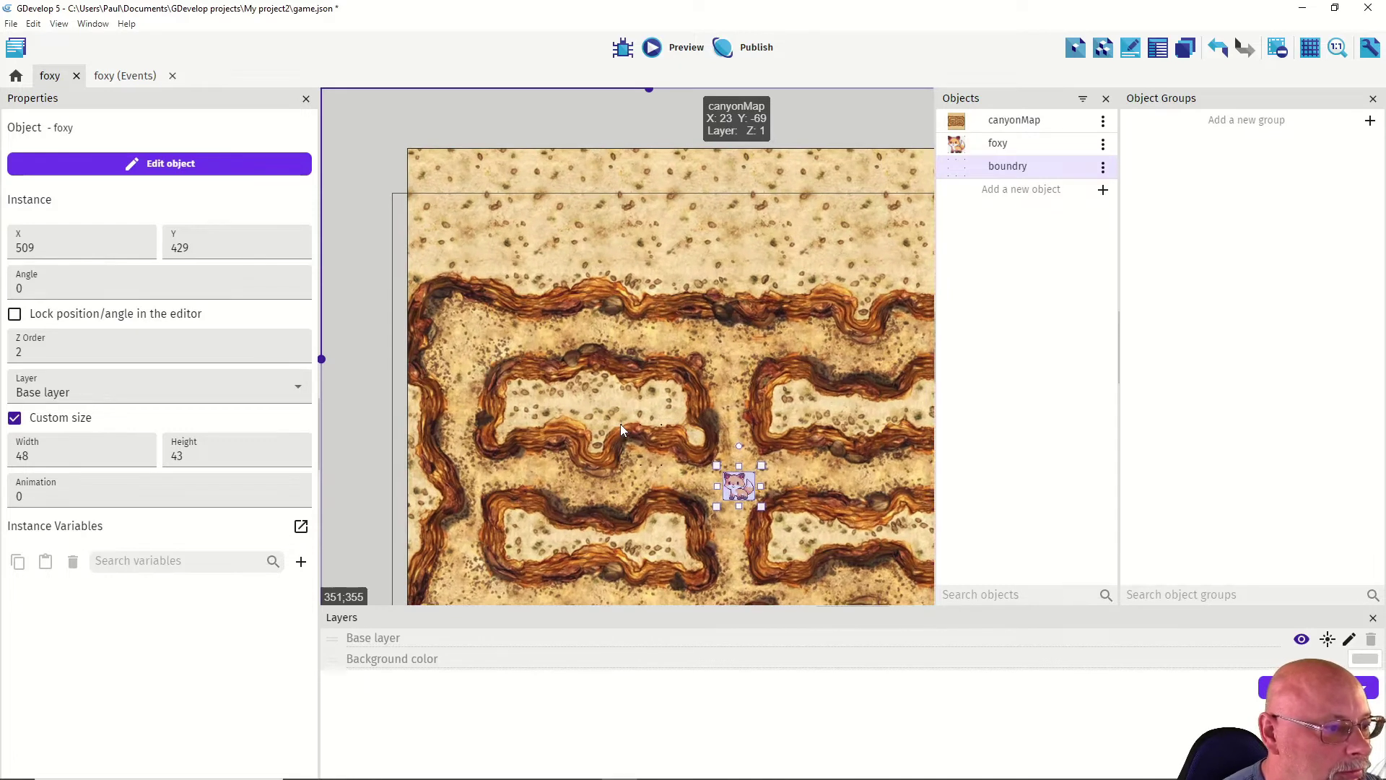
scroll(620, 423, "up", 2)
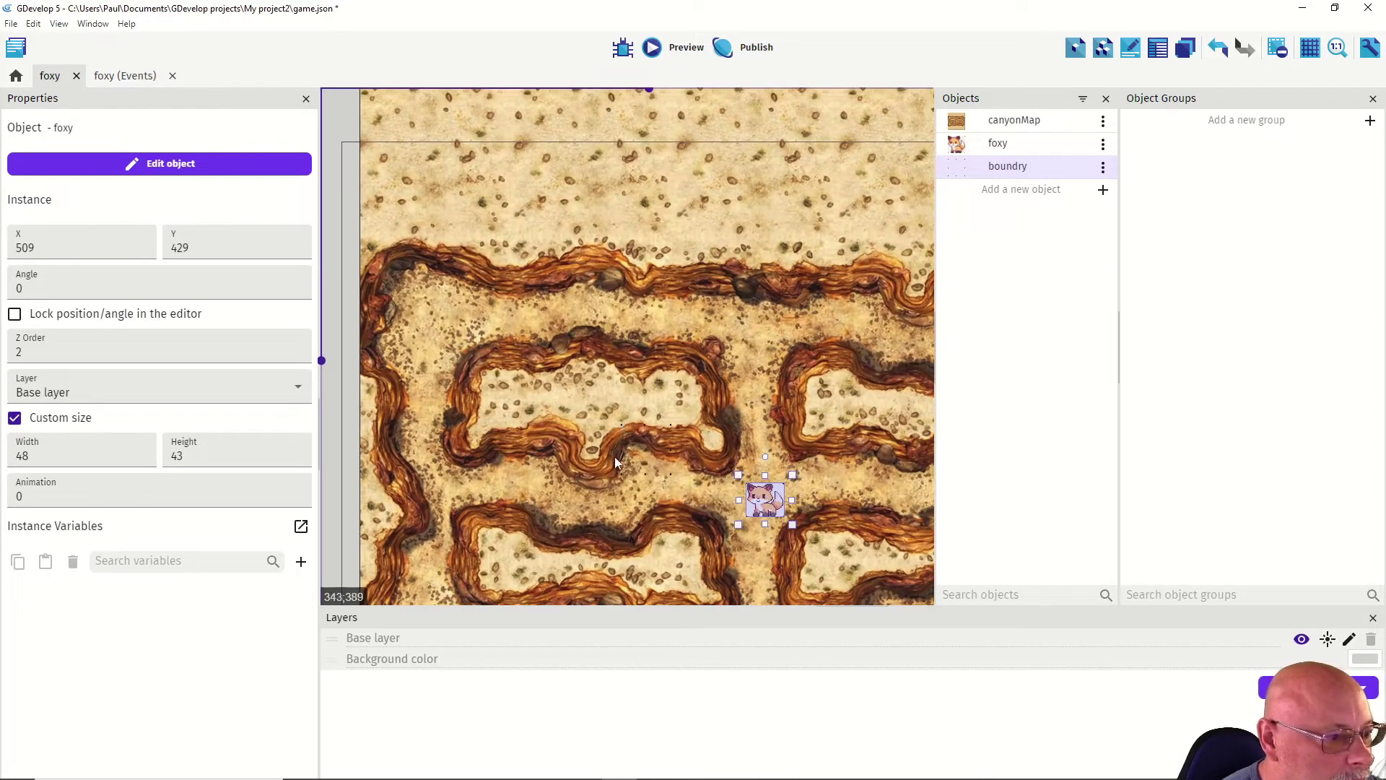
left_click(665, 472)
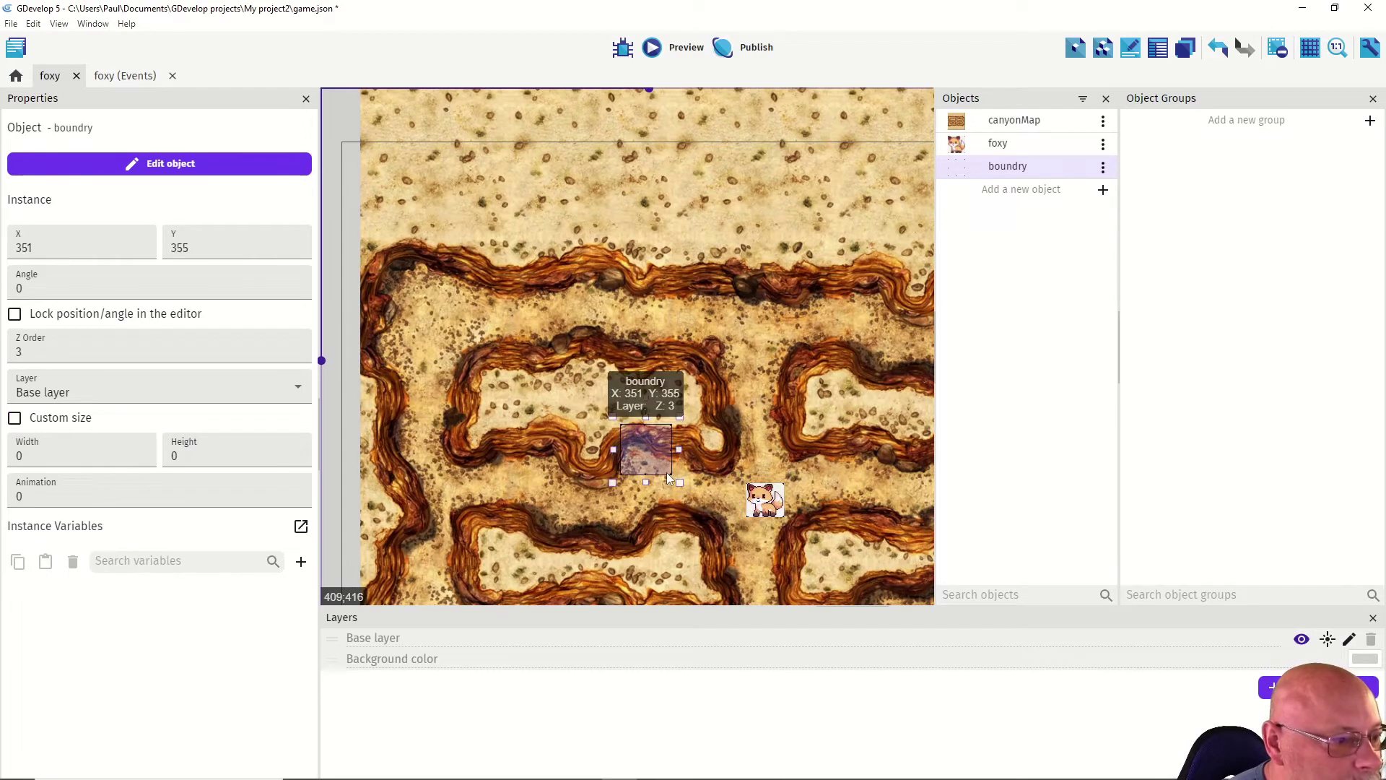
mouse_move(671, 472)
left_mouse_down()
mouse_move(731, 435)
mouse_move(673, 414)
mouse_move(682, 374)
mouse_move(668, 445)
left_mouse_up()
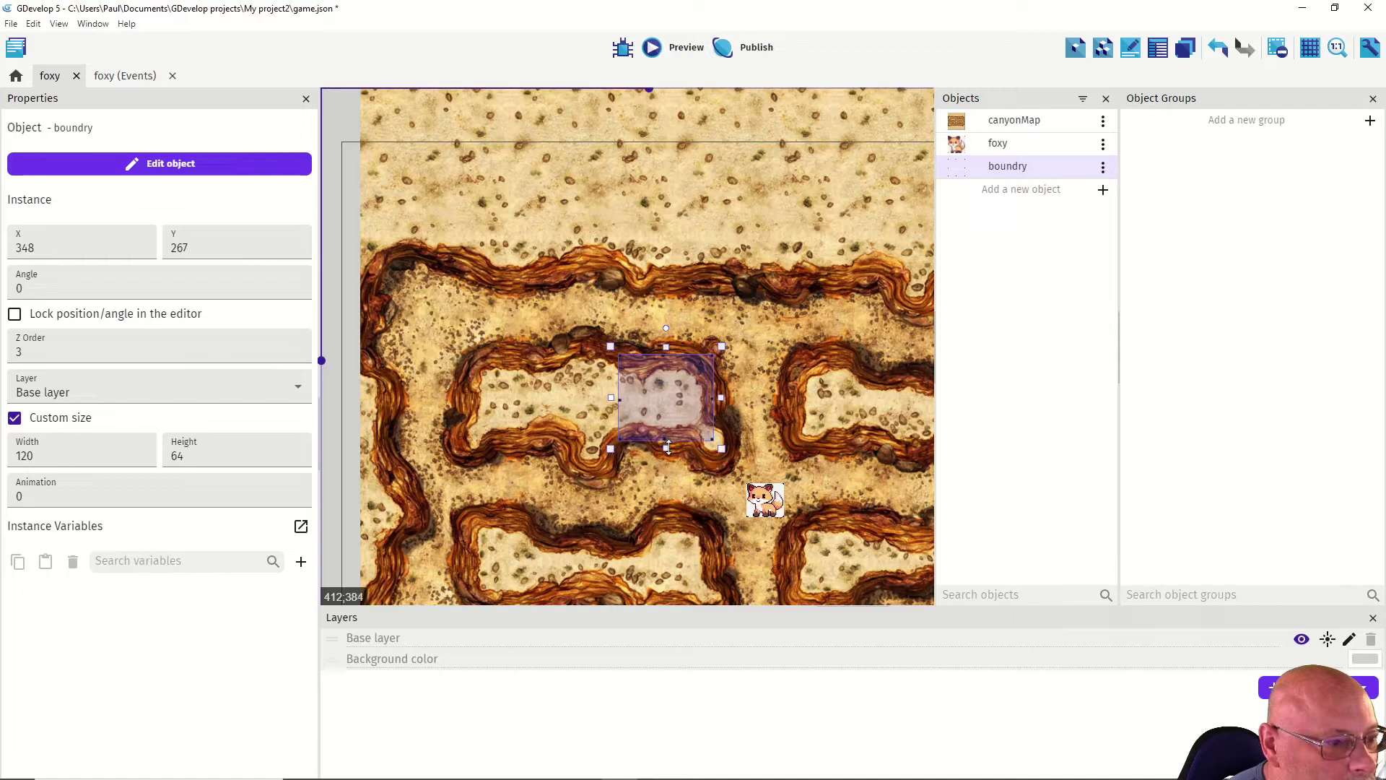
left_click_drag(668, 453, 668, 454)
left_click_drag(611, 400, 535, 407)
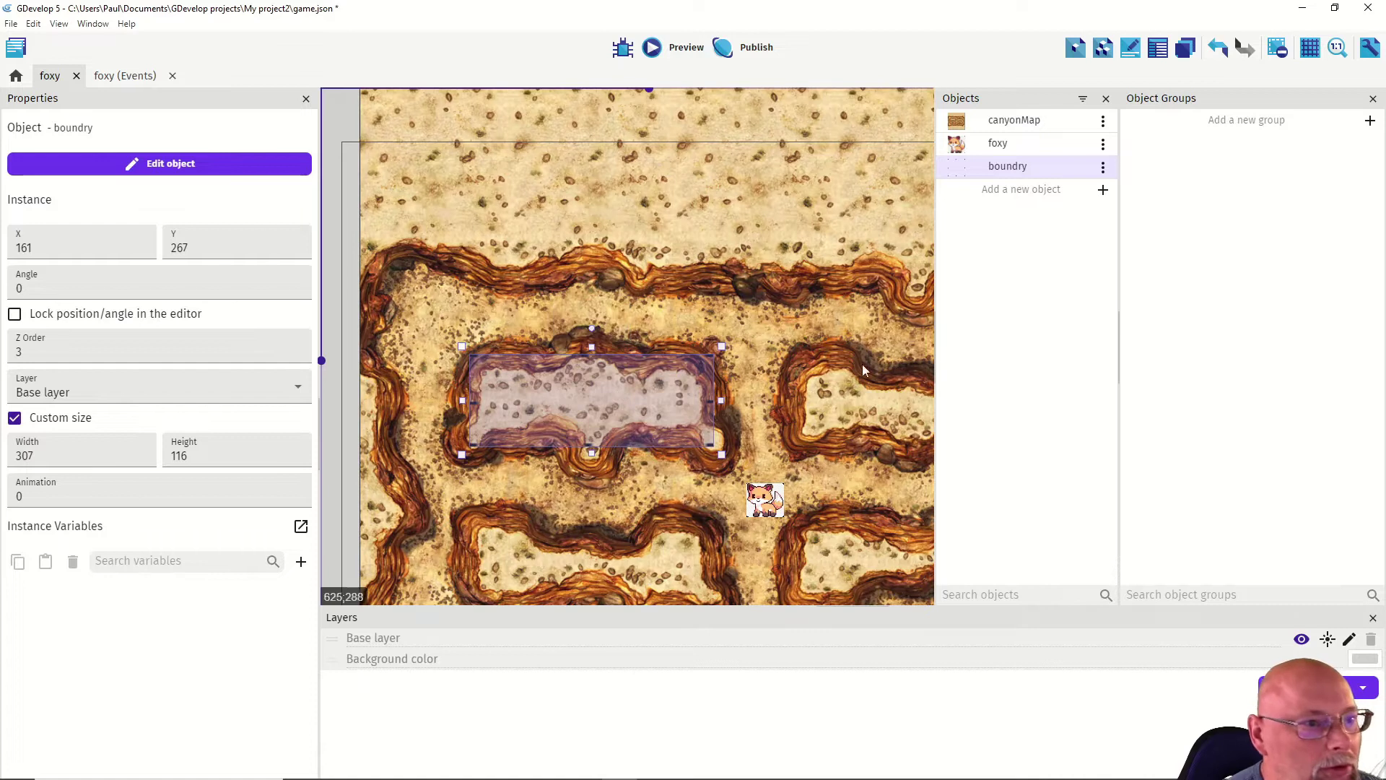
Step: Place boundry instances over the upper-right island, about 113 high at X 575, Y 276, and the lower-right island, about 299 x 88 at X 573, Y 480
left_click_drag(980, 171, 834, 401)
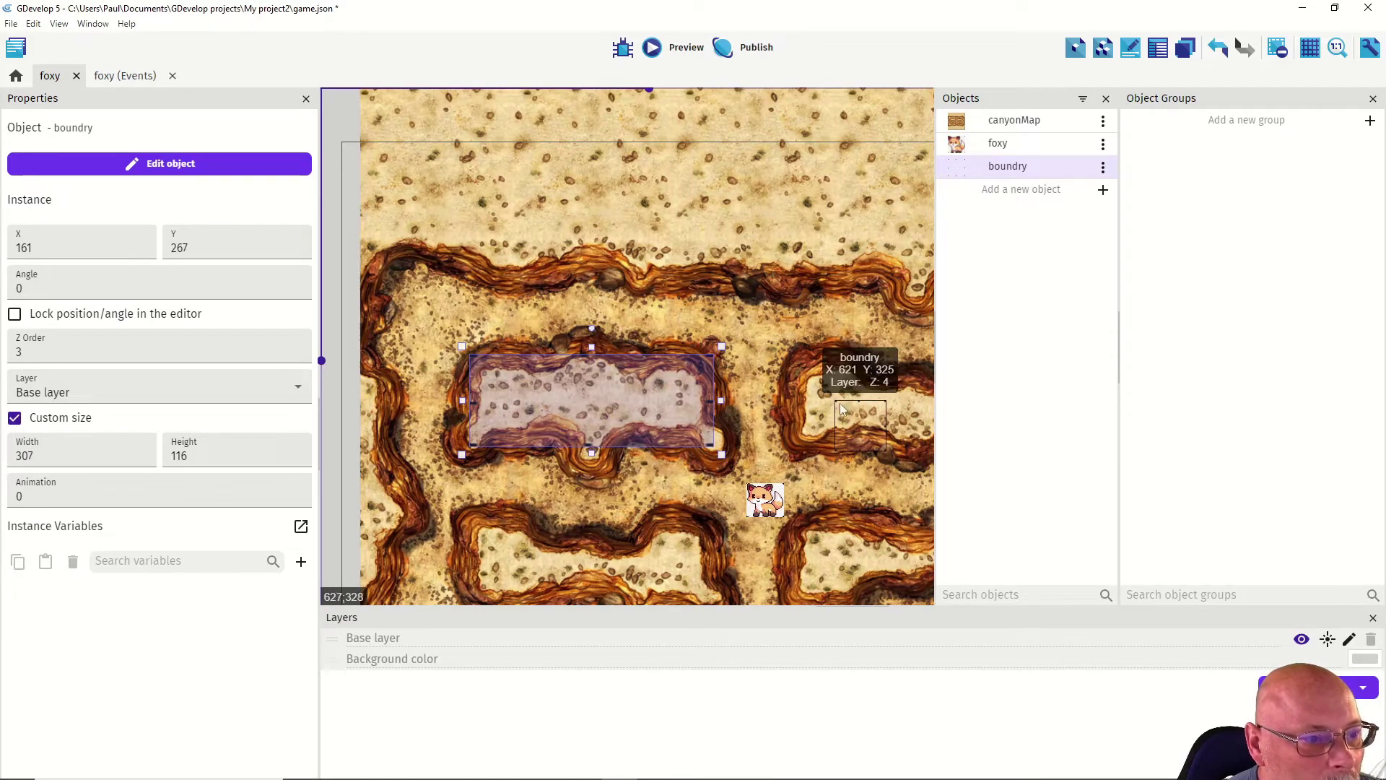
left_click(842, 404)
left_click_drag(828, 393, 792, 354)
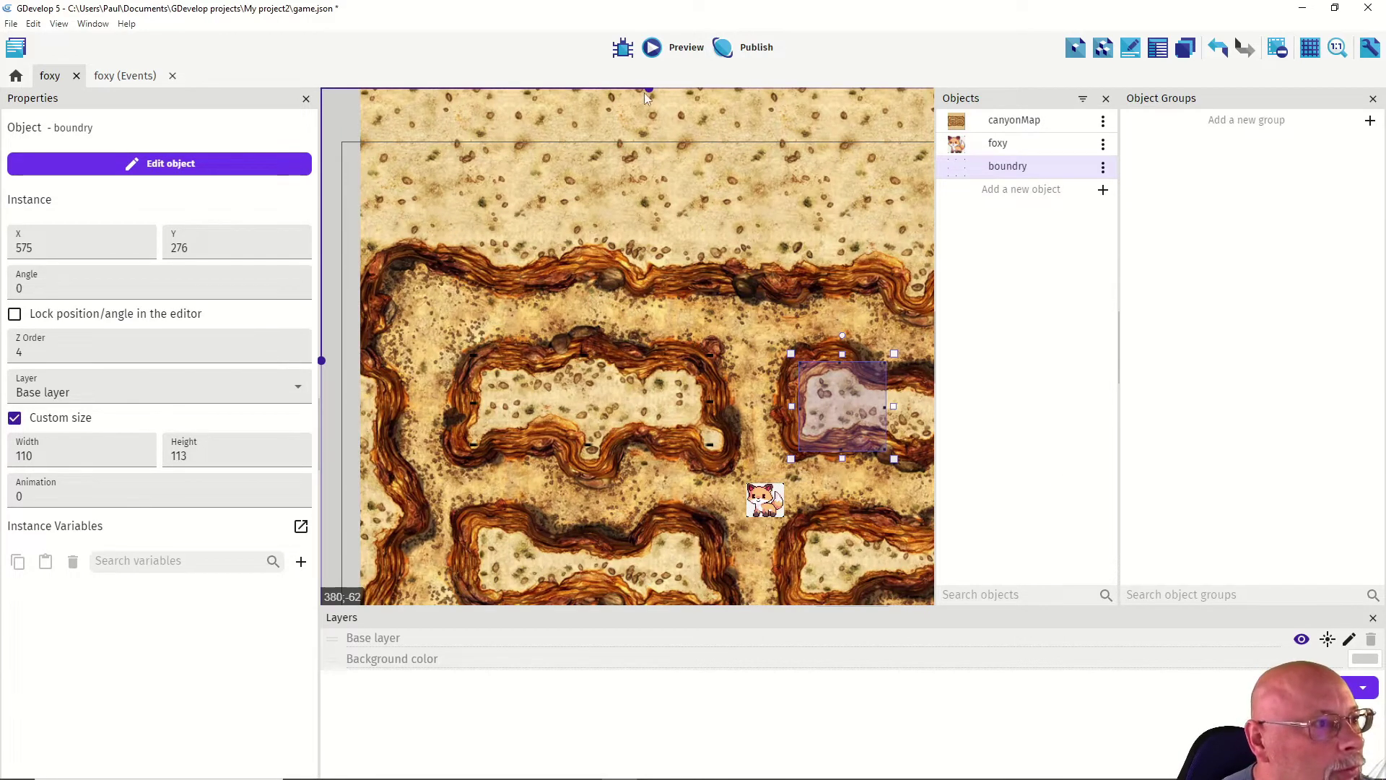
left_click_drag(648, 89, 677, 93)
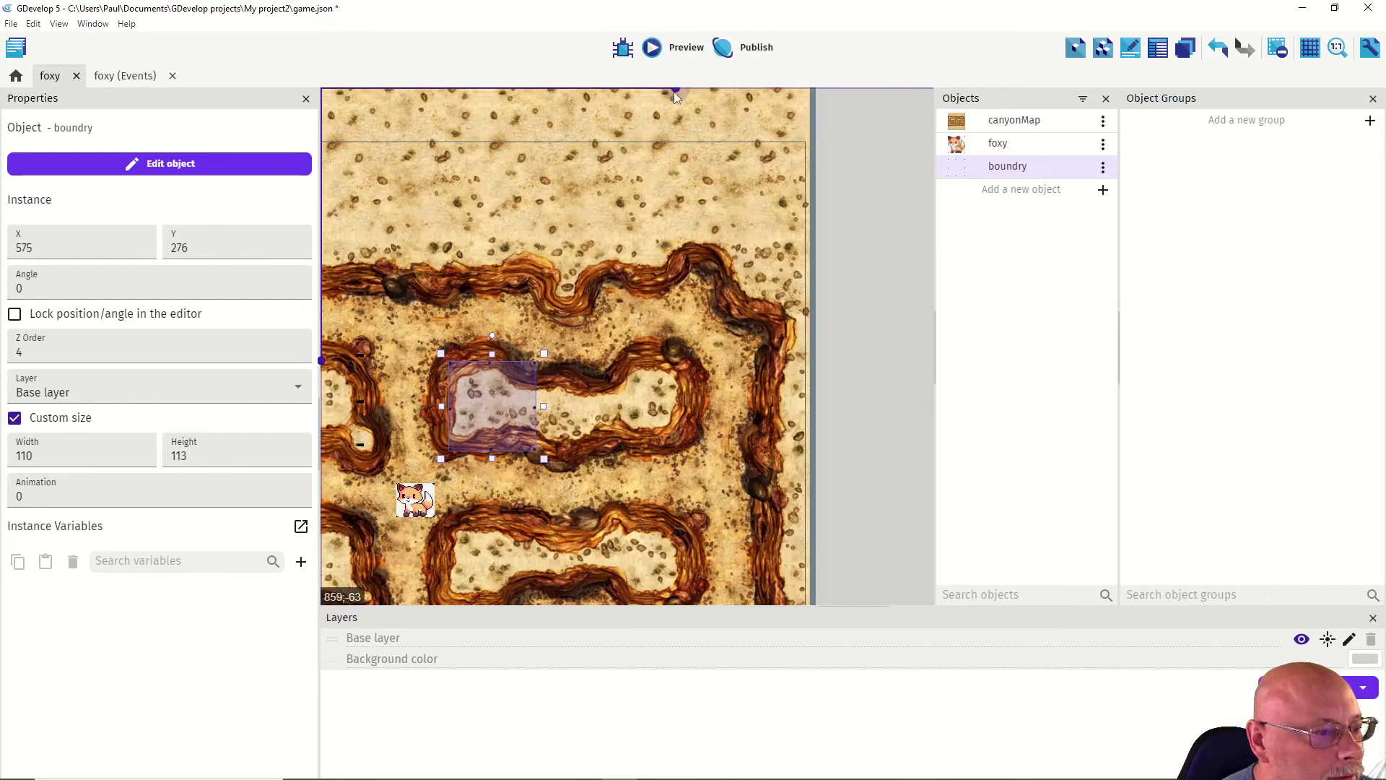
left_click_drag(544, 406, 698, 408)
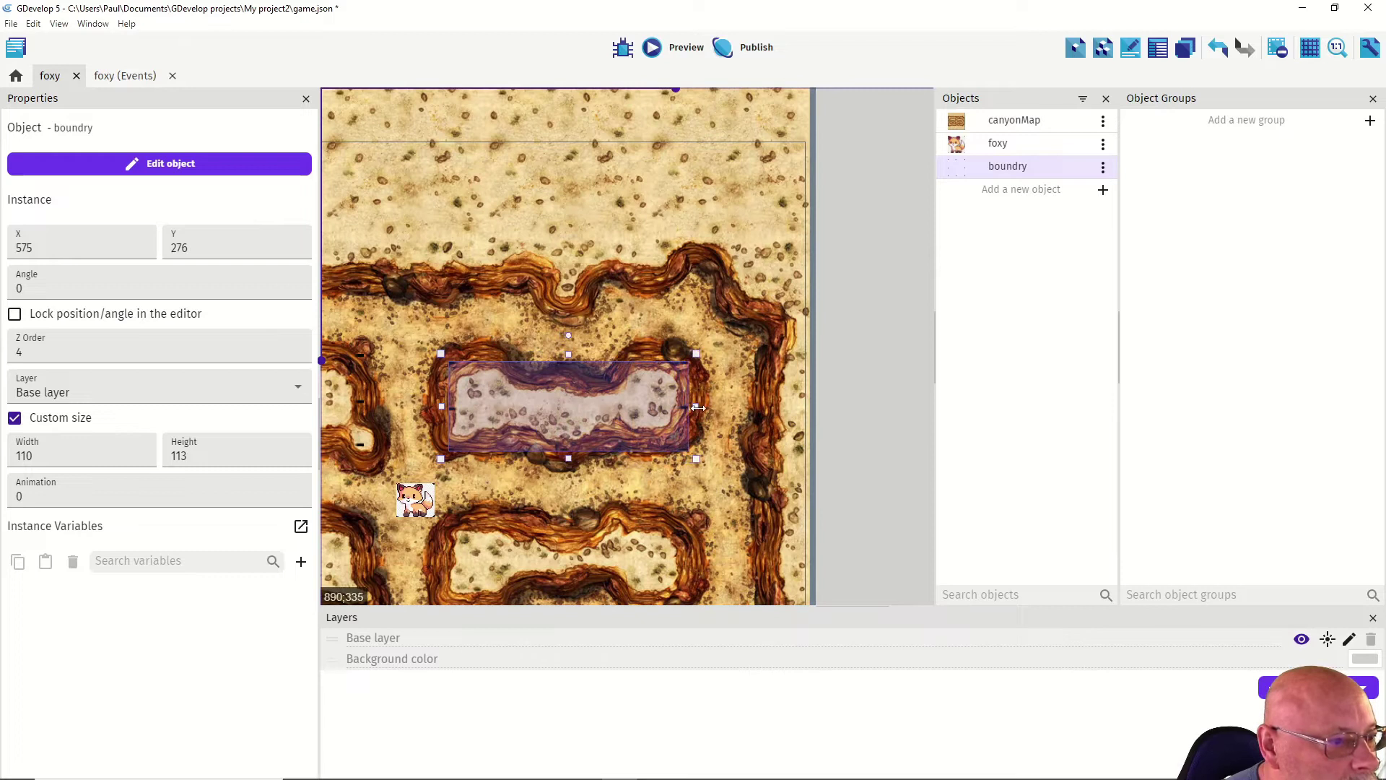
left_click_drag(959, 167, 691, 557)
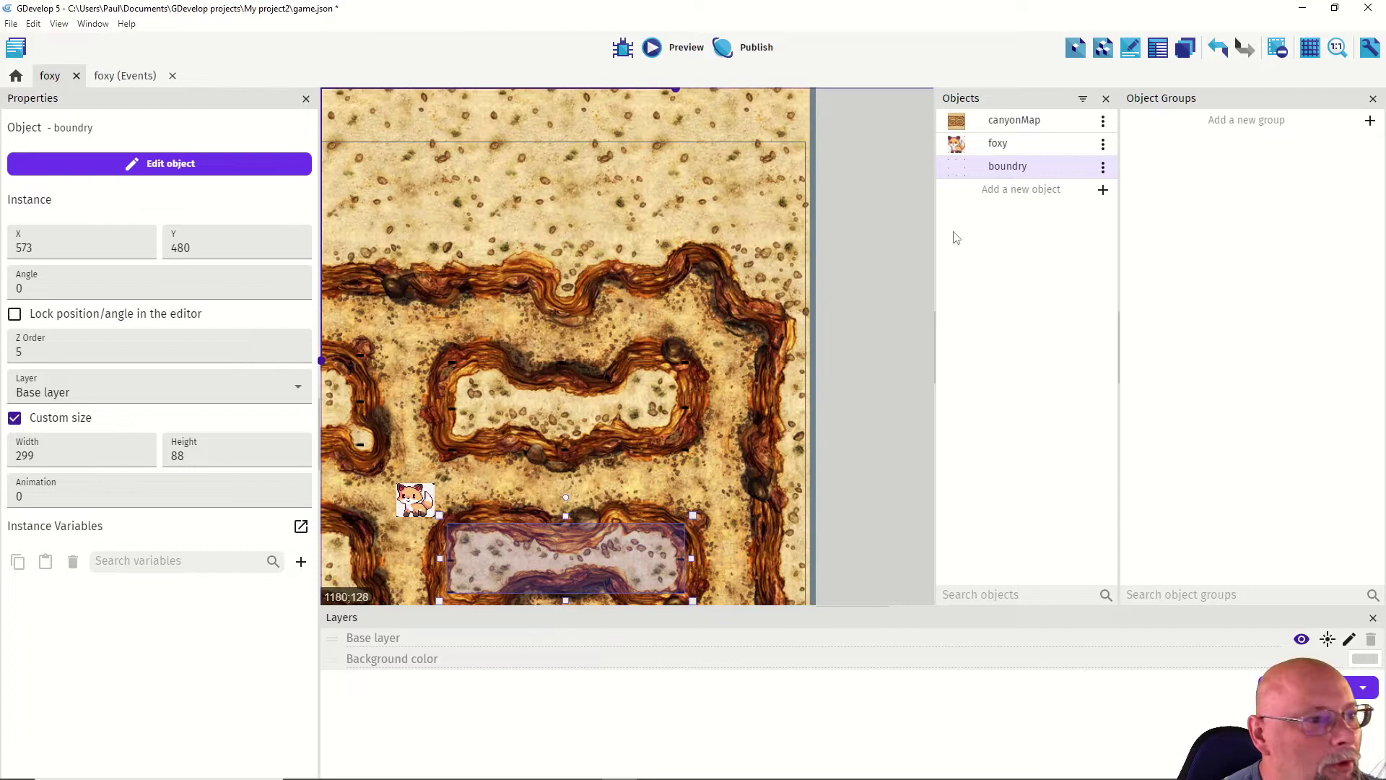
Step: Place a boundry instance along the canyon map's right outer wall, stretched to about 40 x 585 at X 990, Y 123
left_click_drag(990, 172, 759, 366)
left_click(787, 386)
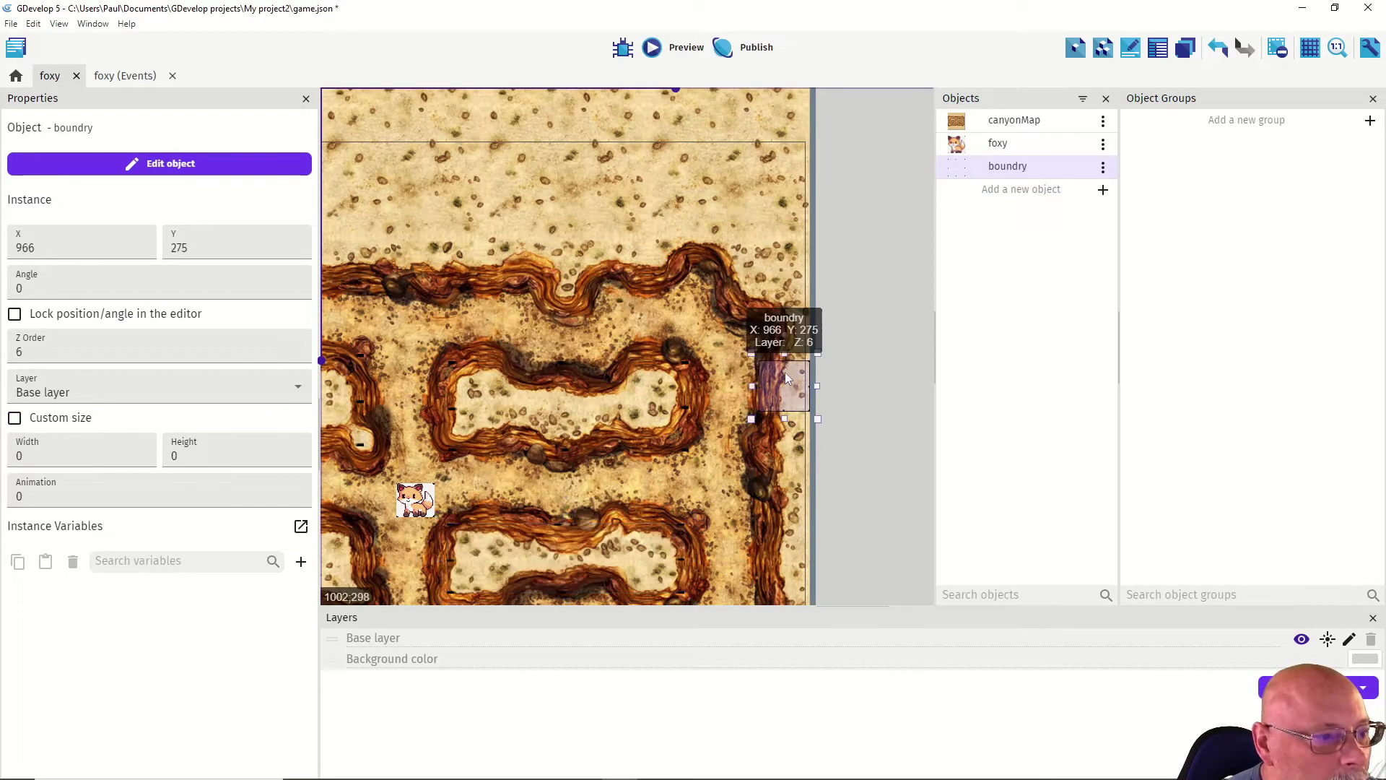
left_click_drag(758, 383, 795, 231)
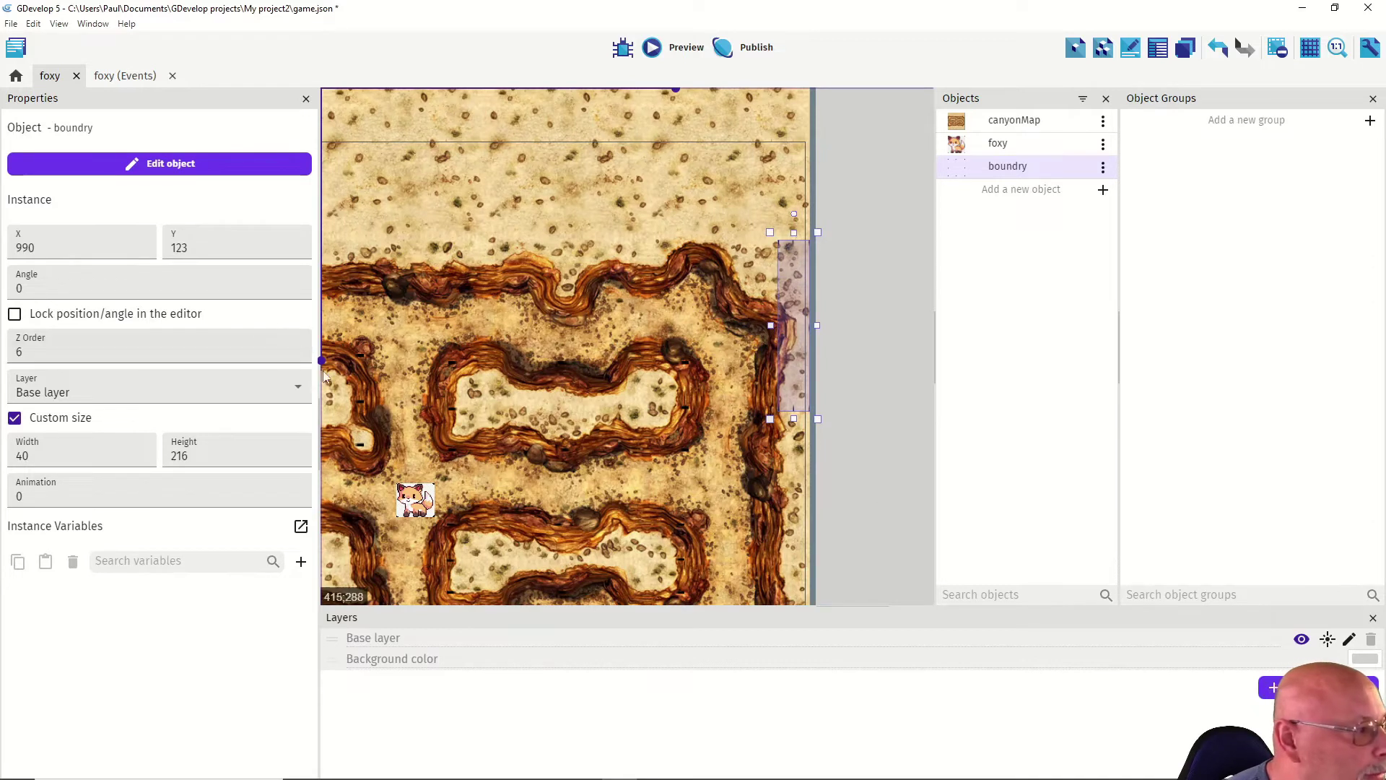
scroll(322, 376, "down", 3)
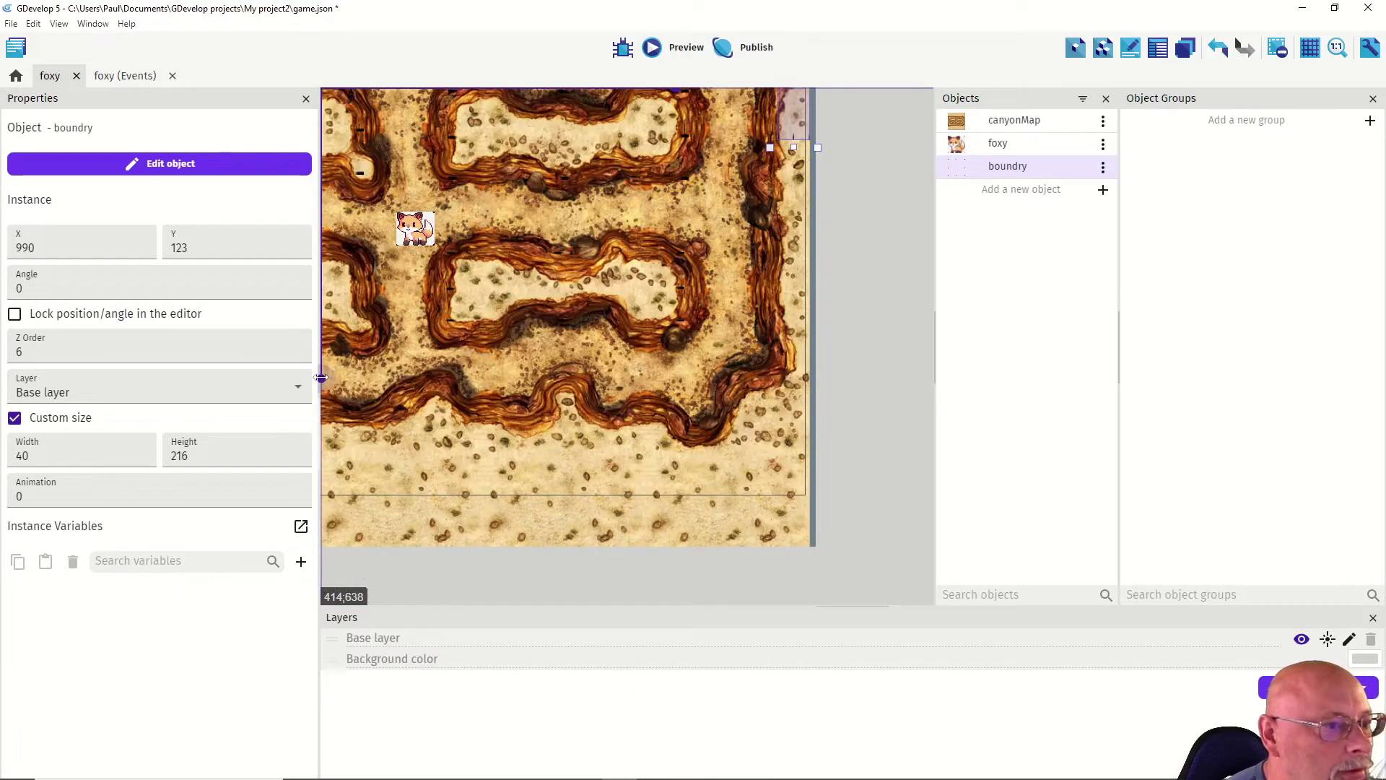
left_click_drag(792, 147, 747, 446)
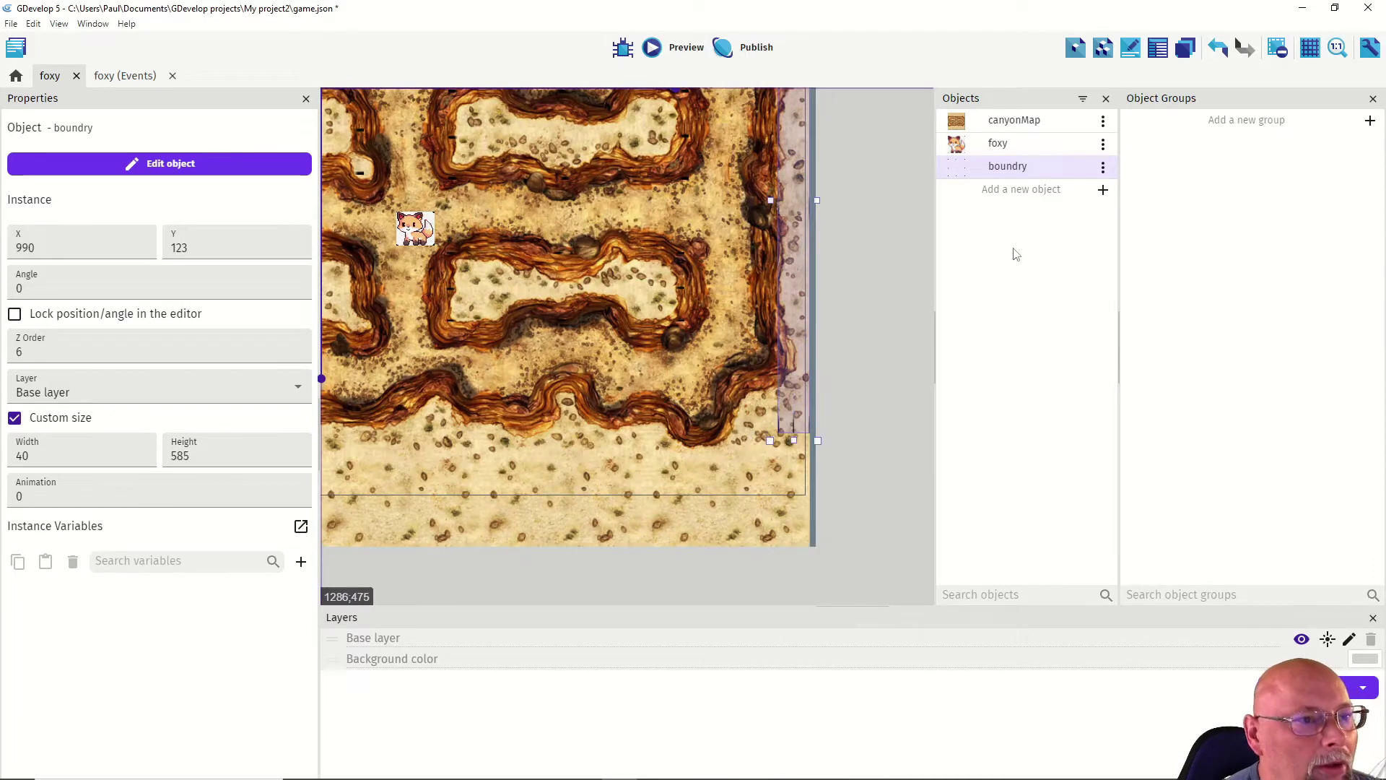
Step: Place a boundry instance along the canyon map's bottom outer wall, stretched to about 973 x 64 at X 44, Y 678
left_click_drag(1014, 168, 714, 457)
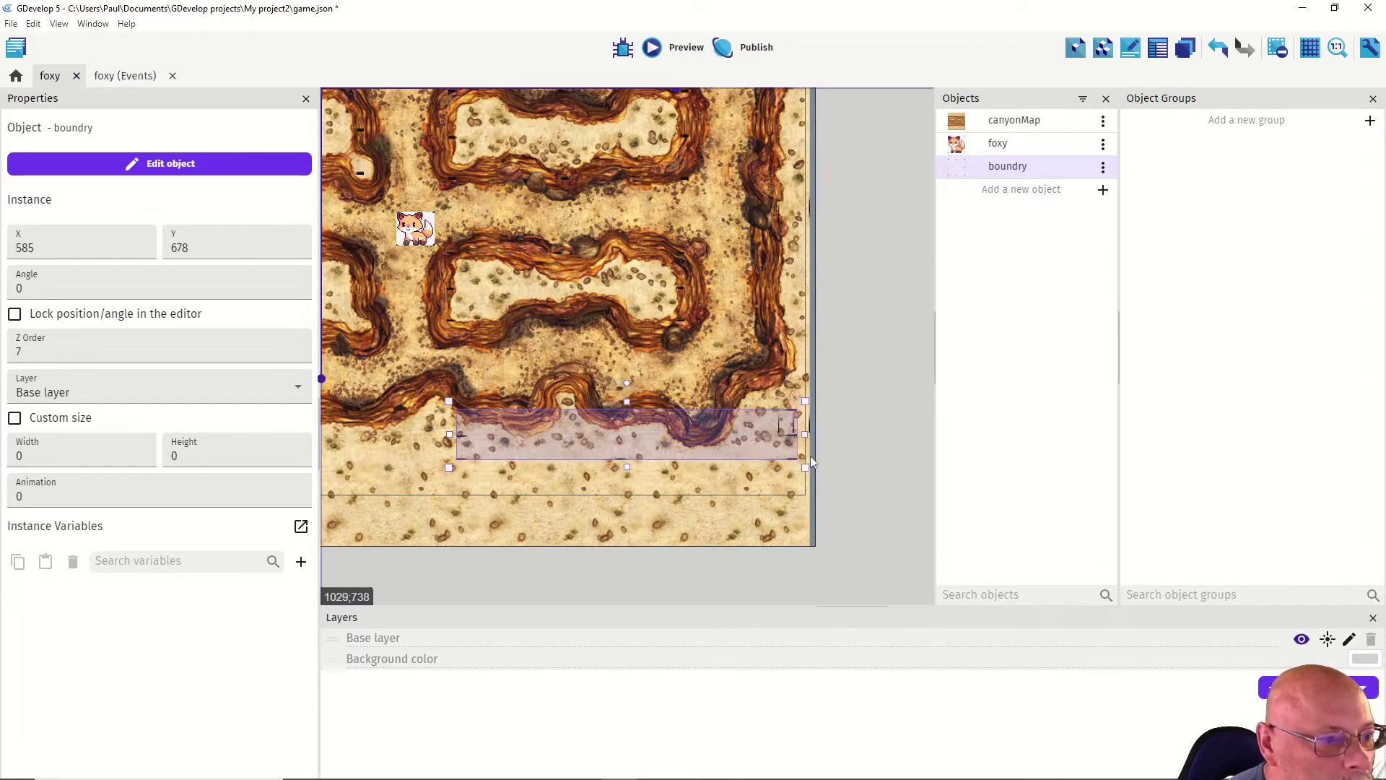
left_click_drag(811, 460, 812, 459)
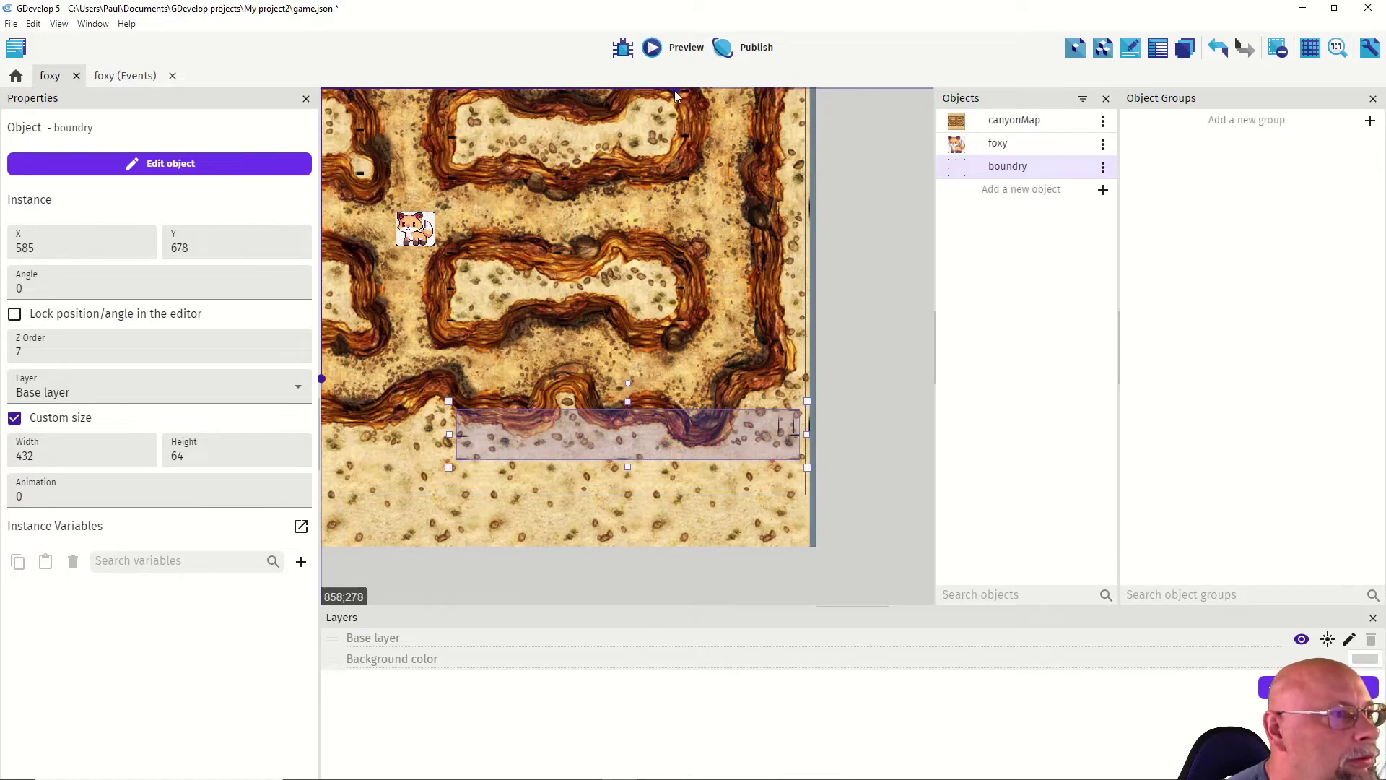
scroll(657, 91, "left", 6, "shift")
scroll(639, 91, "right", 1, "shift")
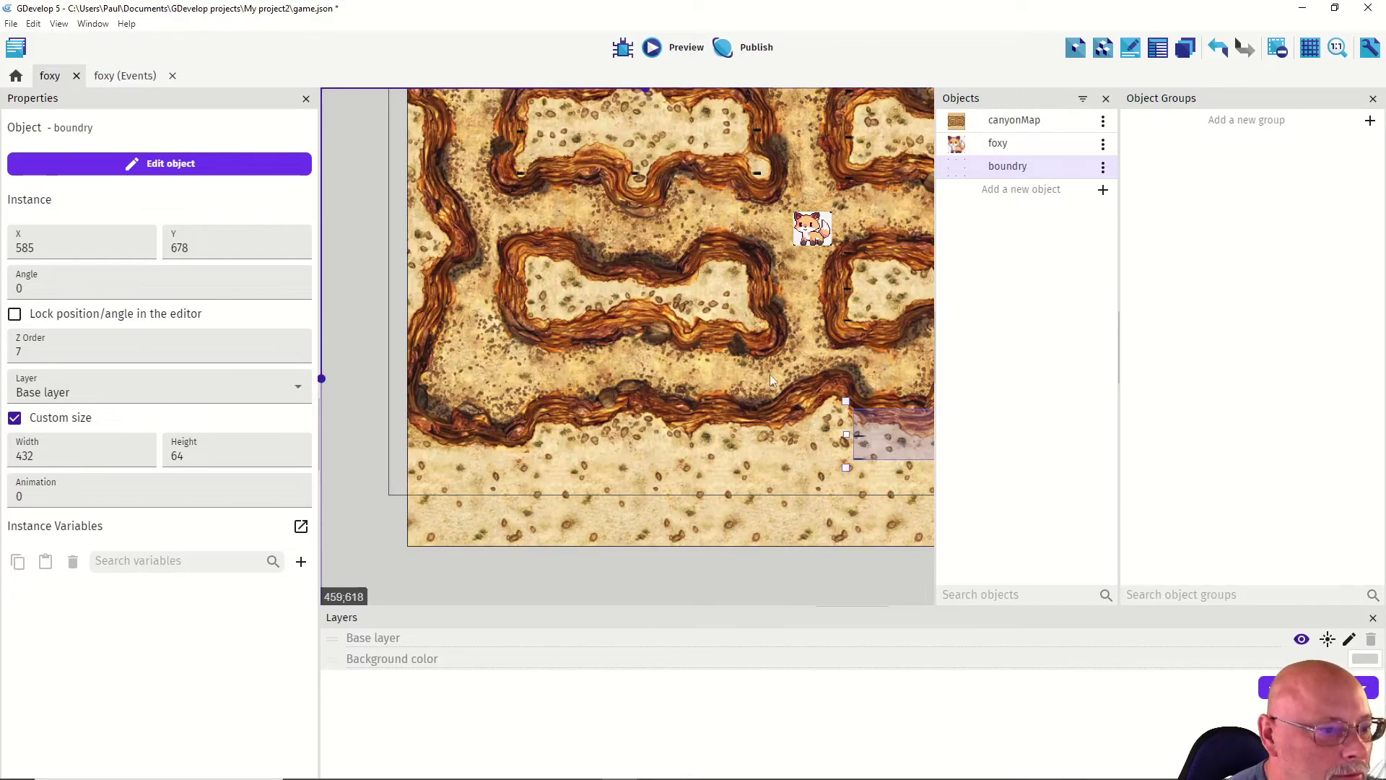
left_click_drag(848, 433, 417, 434)
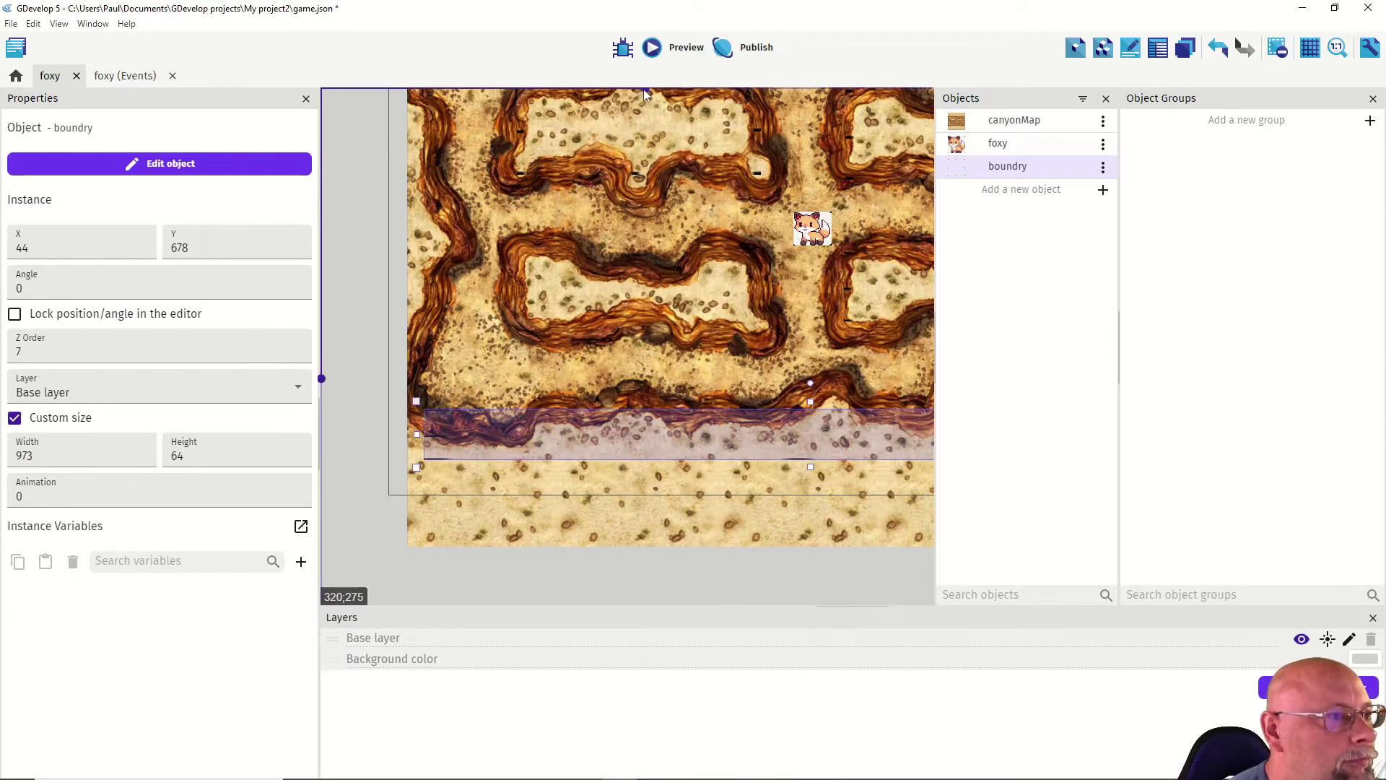
Step: Extend the bottom boundry instance to 1055 wide at X -38, and add one along the left outer edge, 64 x 579 at X -33, Y 109
scroll(633, 96, "left", 2, "shift")
left_click_drag(576, 434, 510, 434)
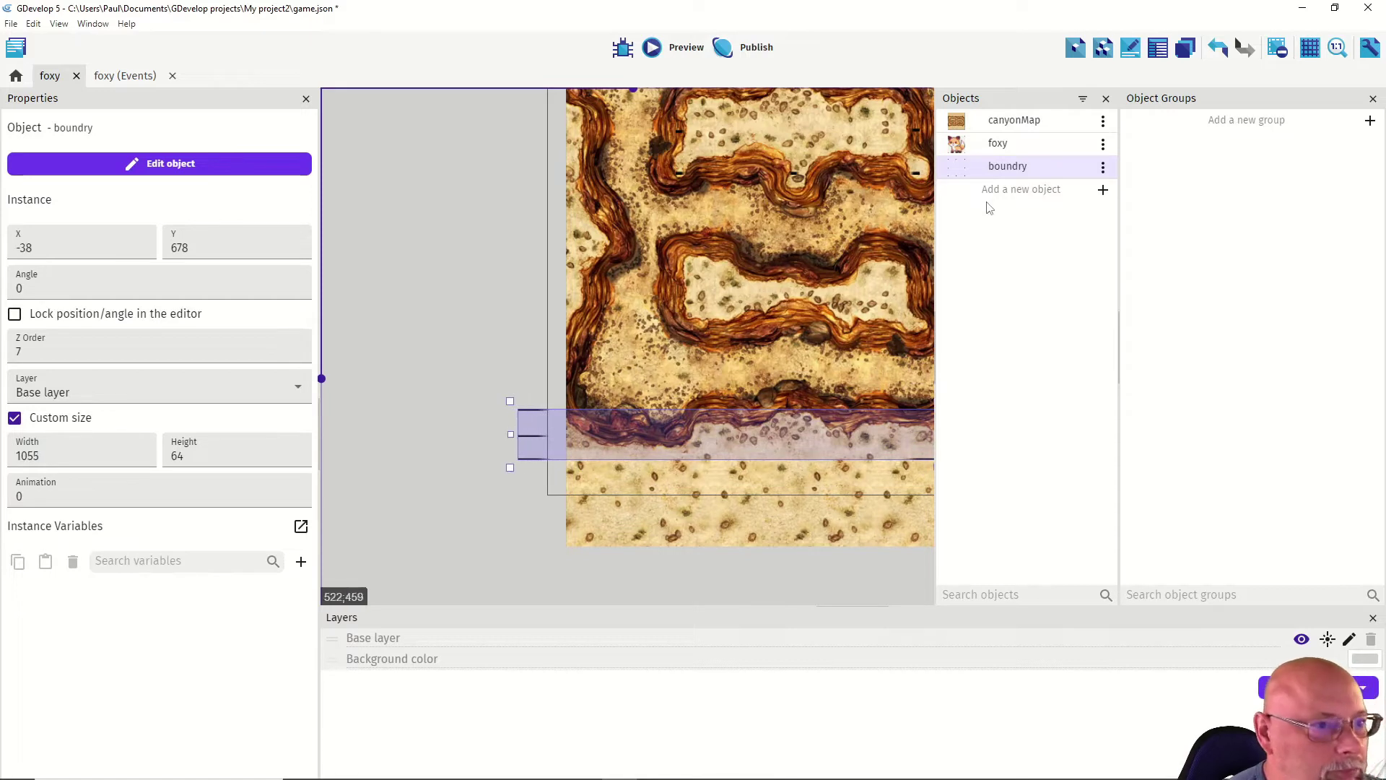
left_click_drag(999, 172, 498, 273)
left_click_drag(518, 336, 520, 426)
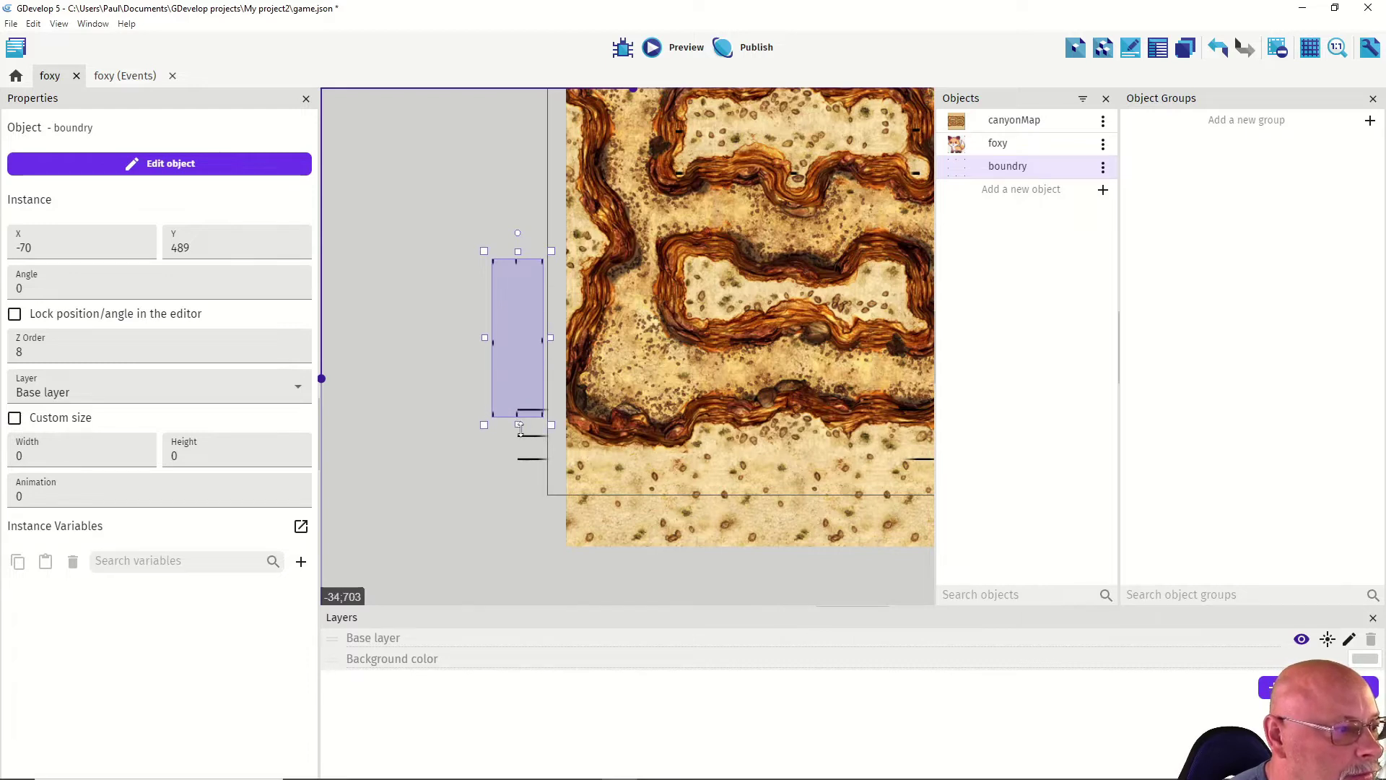
mouse_move(527, 349)
left_mouse_down()
mouse_move(643, 342)
mouse_move(574, 327)
mouse_move(547, 354)
left_mouse_up()
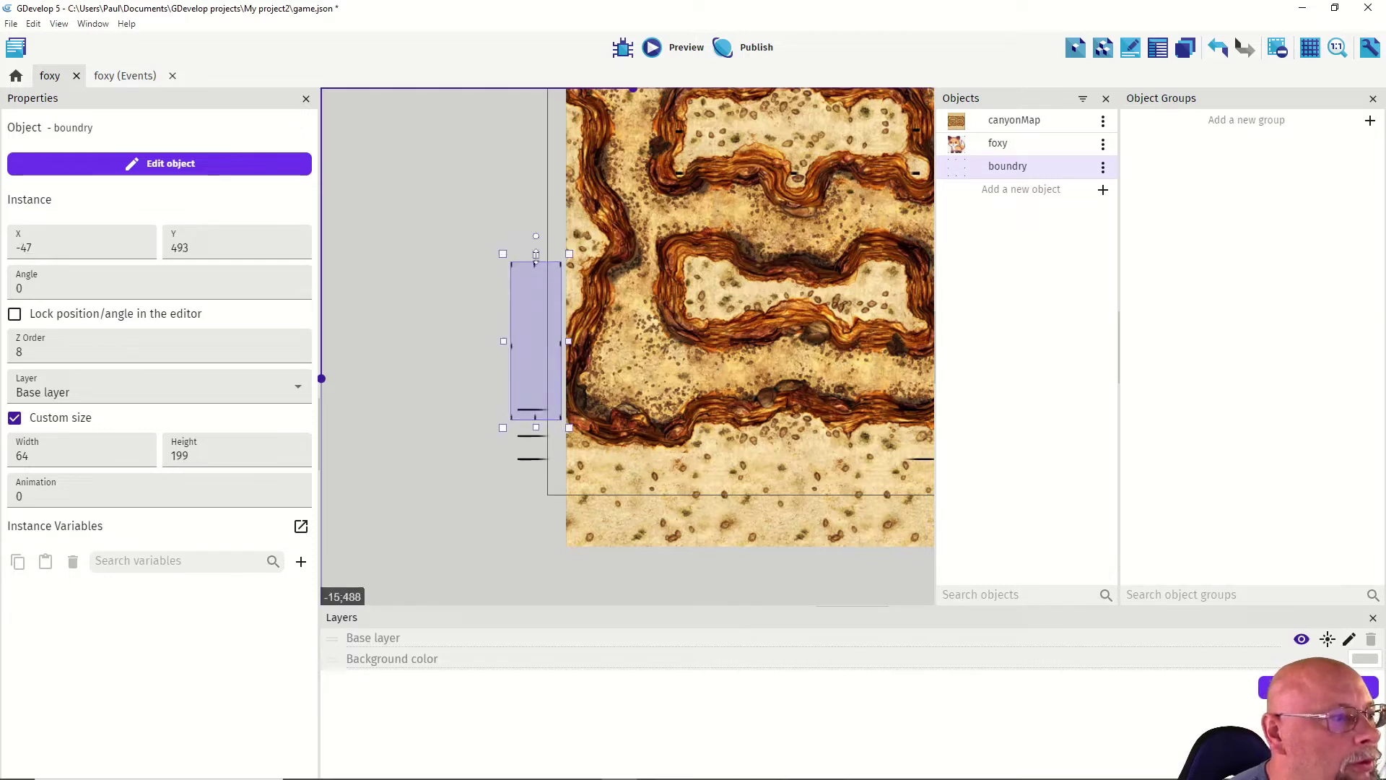
left_click_drag(536, 254, 535, 93)
left_click_drag(323, 382, 324, 357)
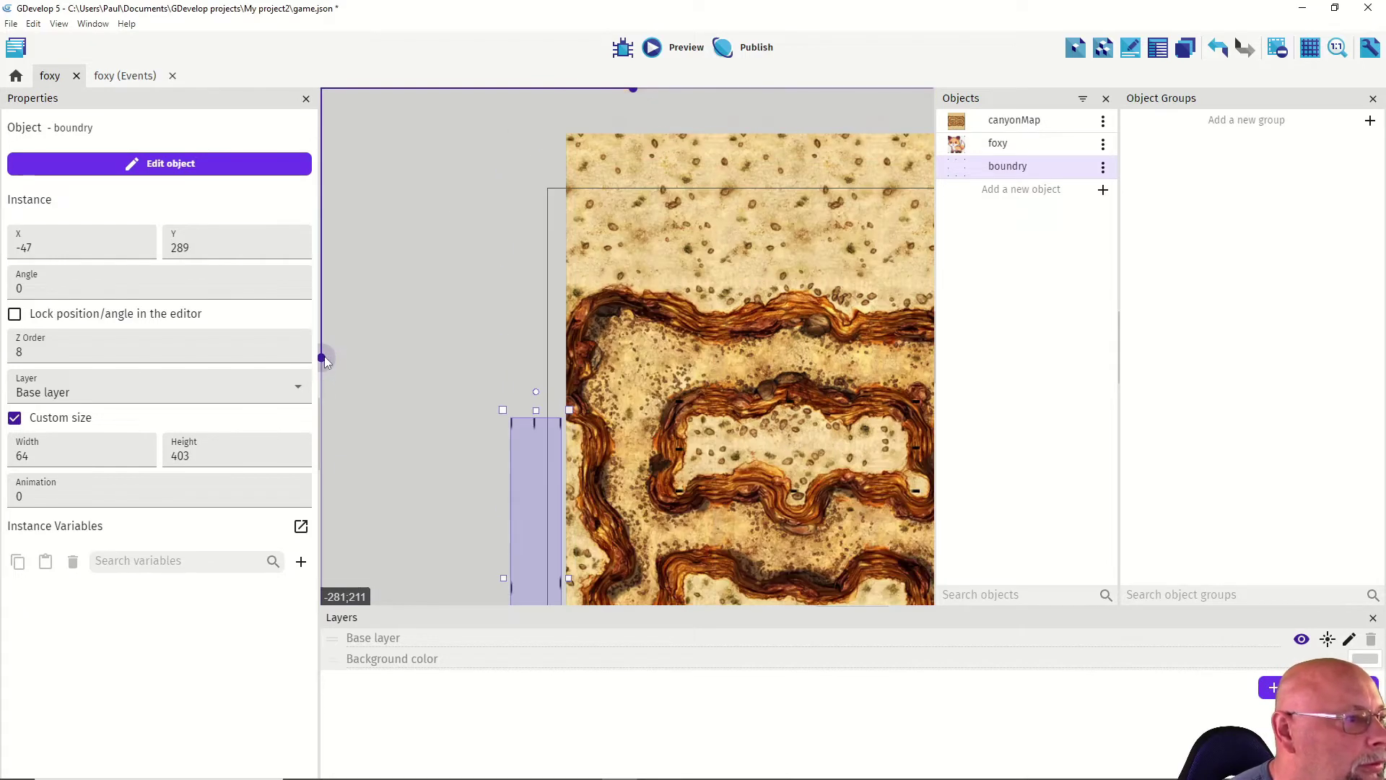
left_click_drag(534, 412, 562, 270)
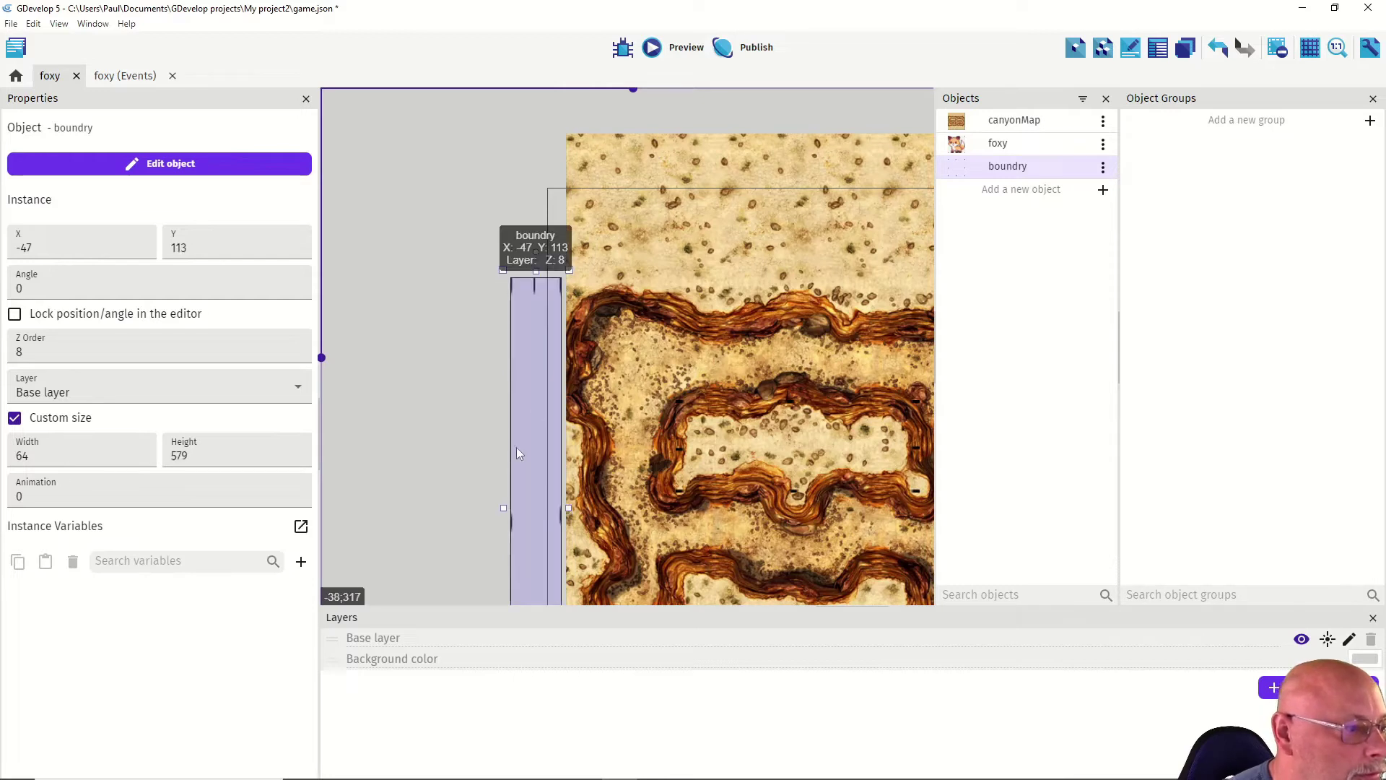
left_click_drag(530, 458, 540, 454)
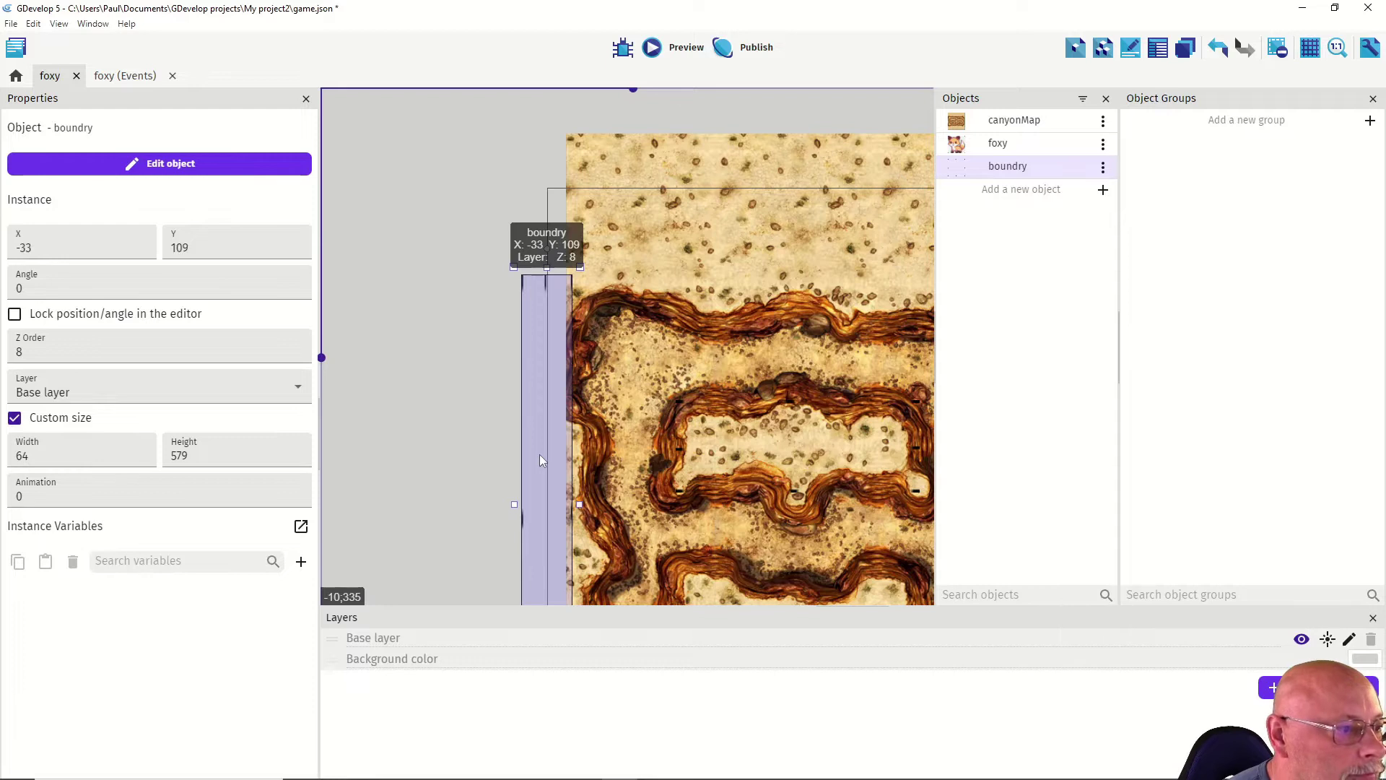
Step: Place a boundry instance over the inward bulge of the canyon map's left wall, stretched to about 39 x 264 at X 26, Y 302
left_click_drag(986, 168, 583, 420)
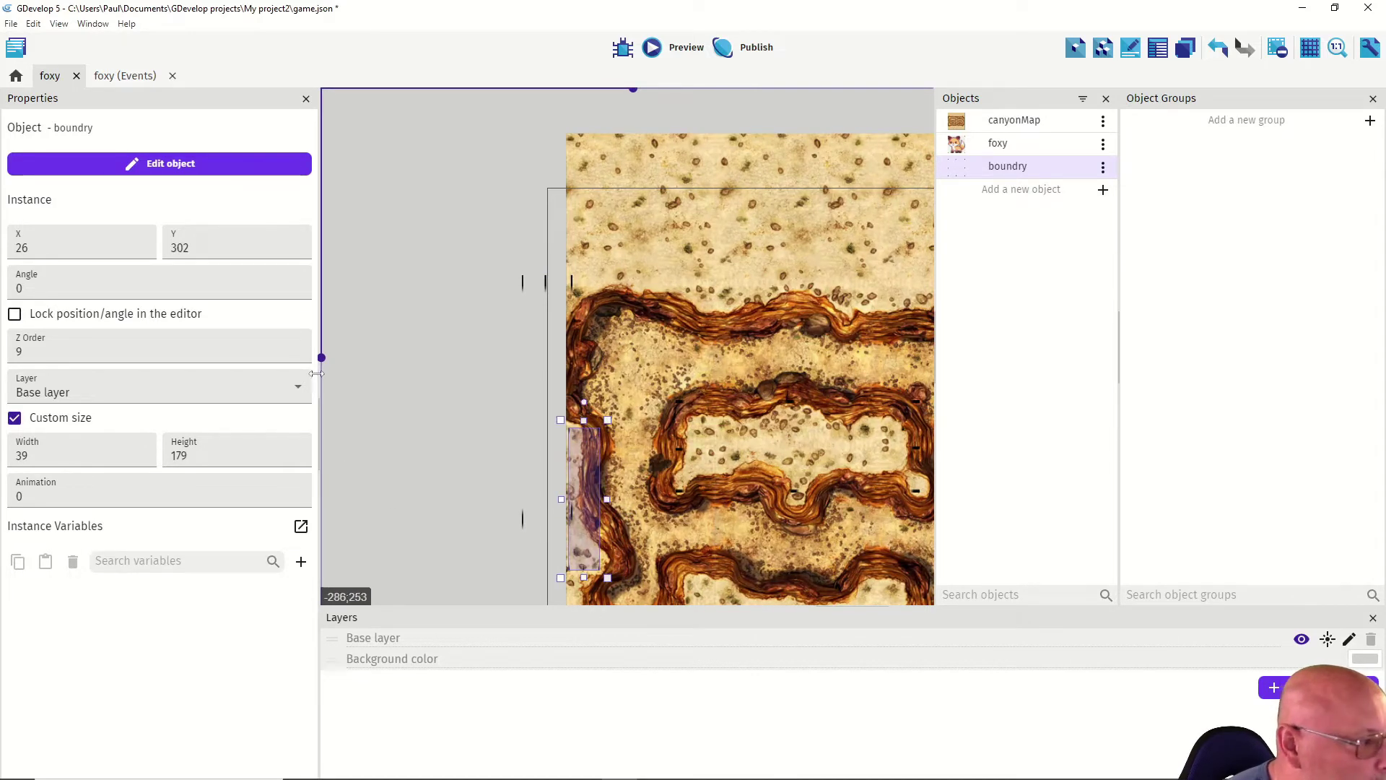
scroll(324, 366, "down", 1)
scroll(324, 365, "down", 3)
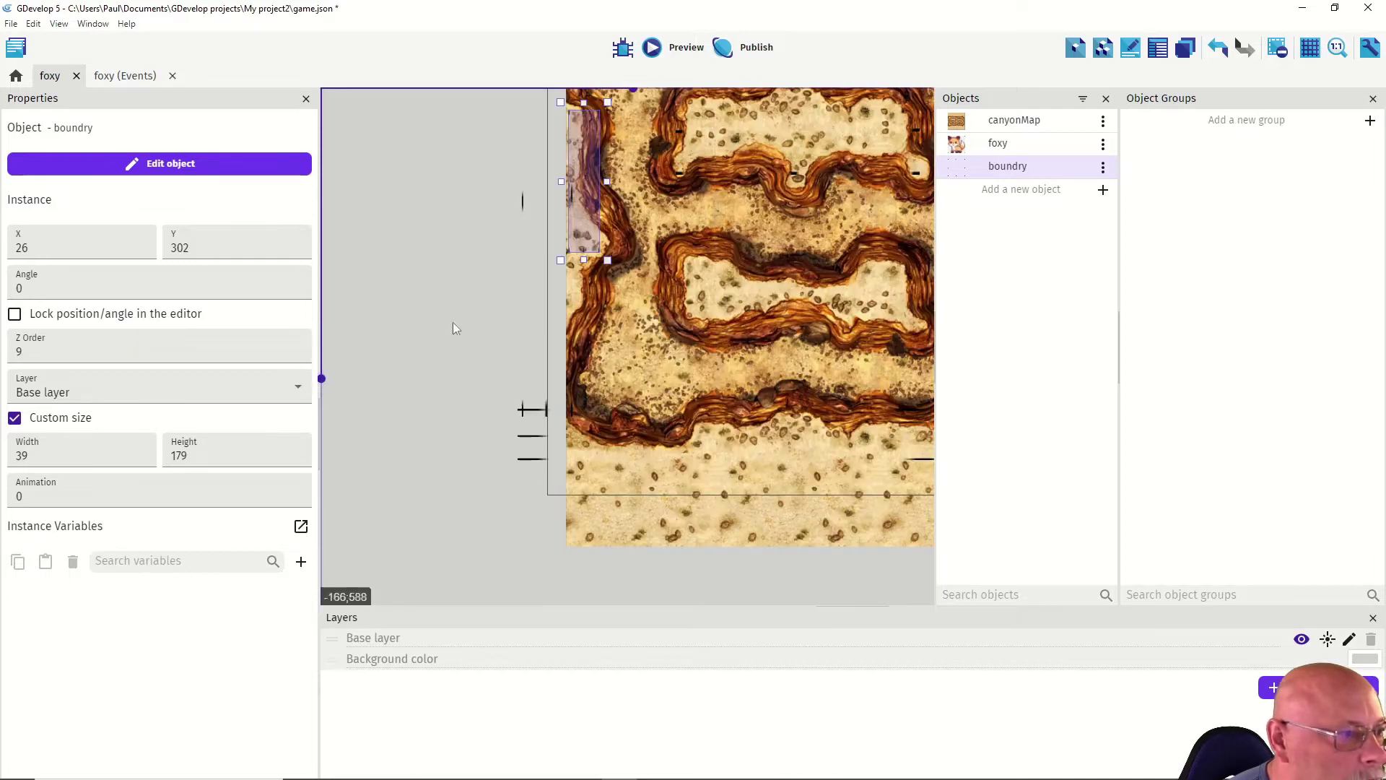
left_click_drag(585, 261, 564, 331)
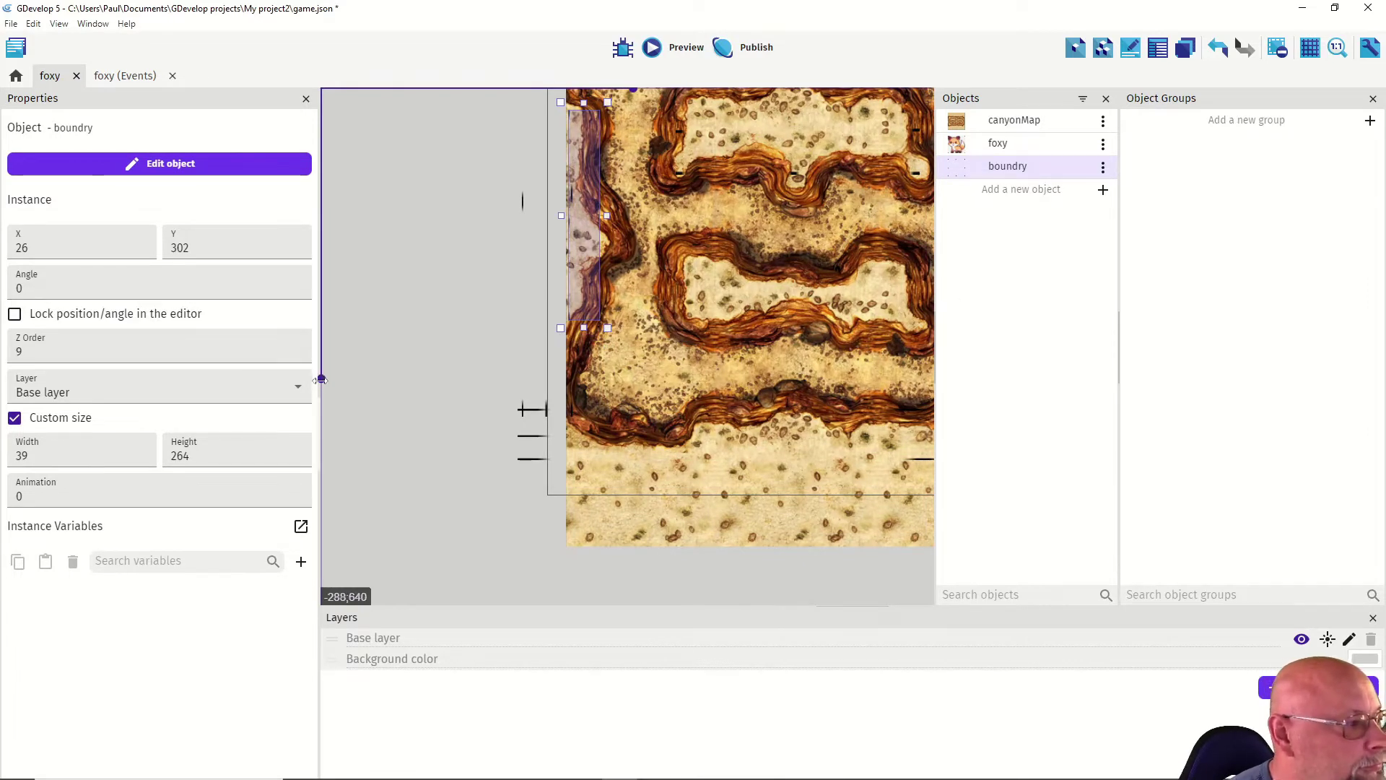
Step: Place a boundry instance along the canyon map's top outer wall, stretched to about 952 x 64 at X 29, Y 90
scroll(322, 375, "up", 4)
scroll(321, 357, "down", 2)
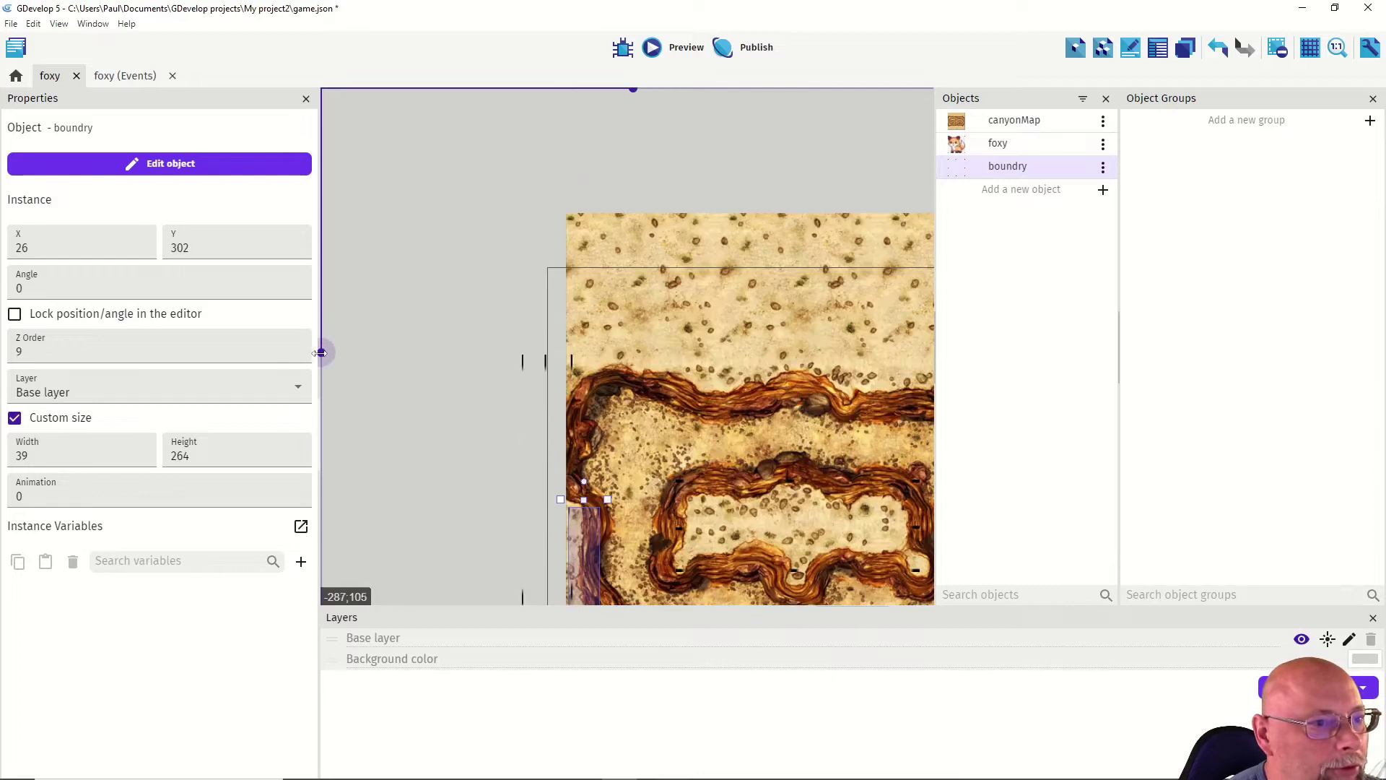
left_click_drag(964, 168, 908, 355)
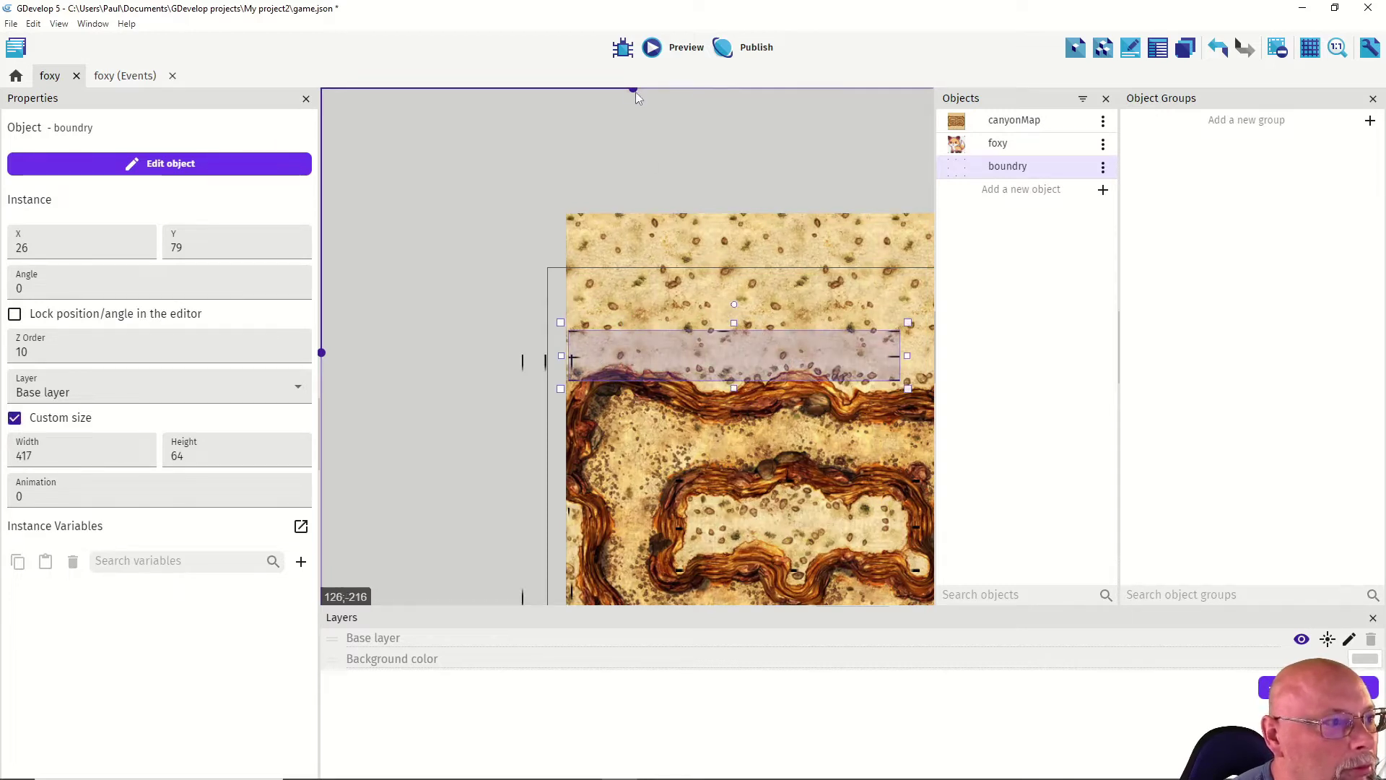
left_click_drag(631, 90, 664, 101)
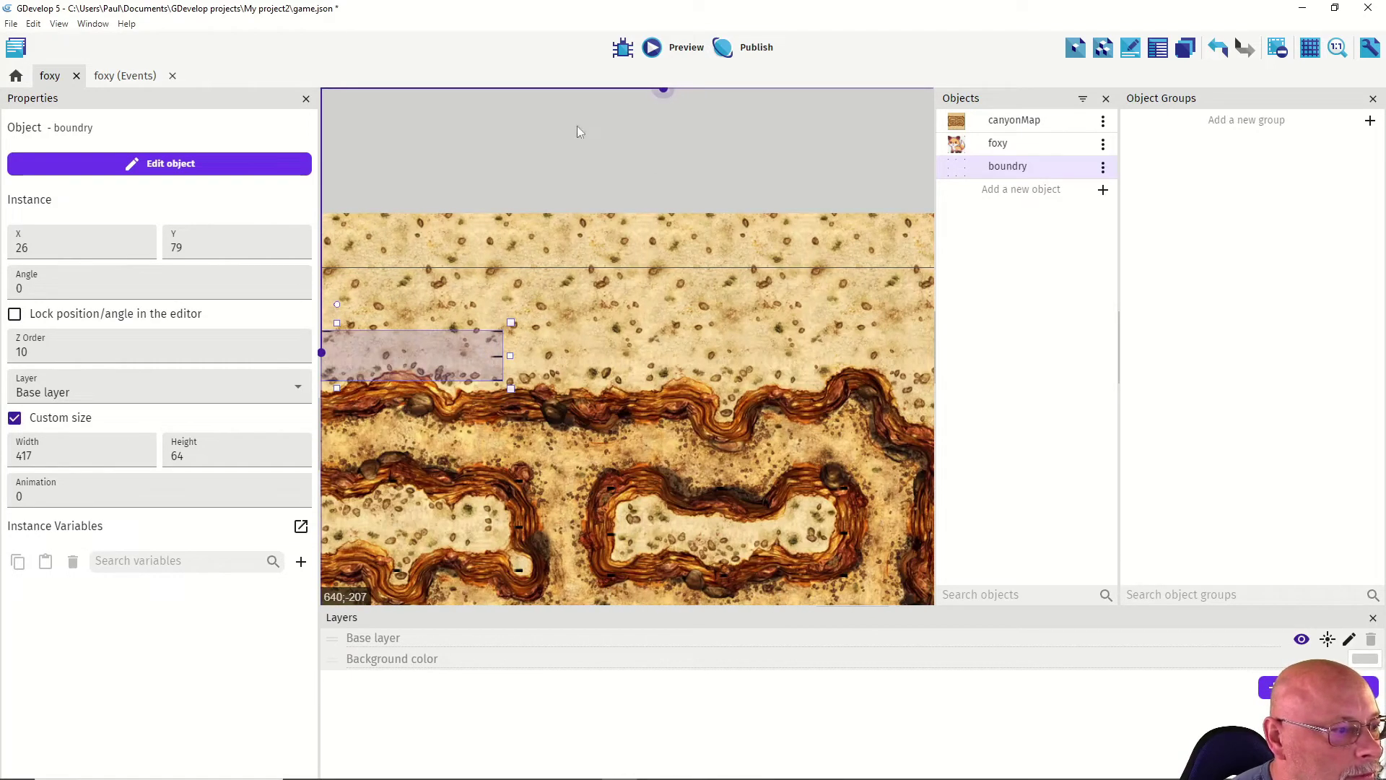
left_click_drag(511, 355, 846, 390)
left_click_drag(732, 370, 734, 379)
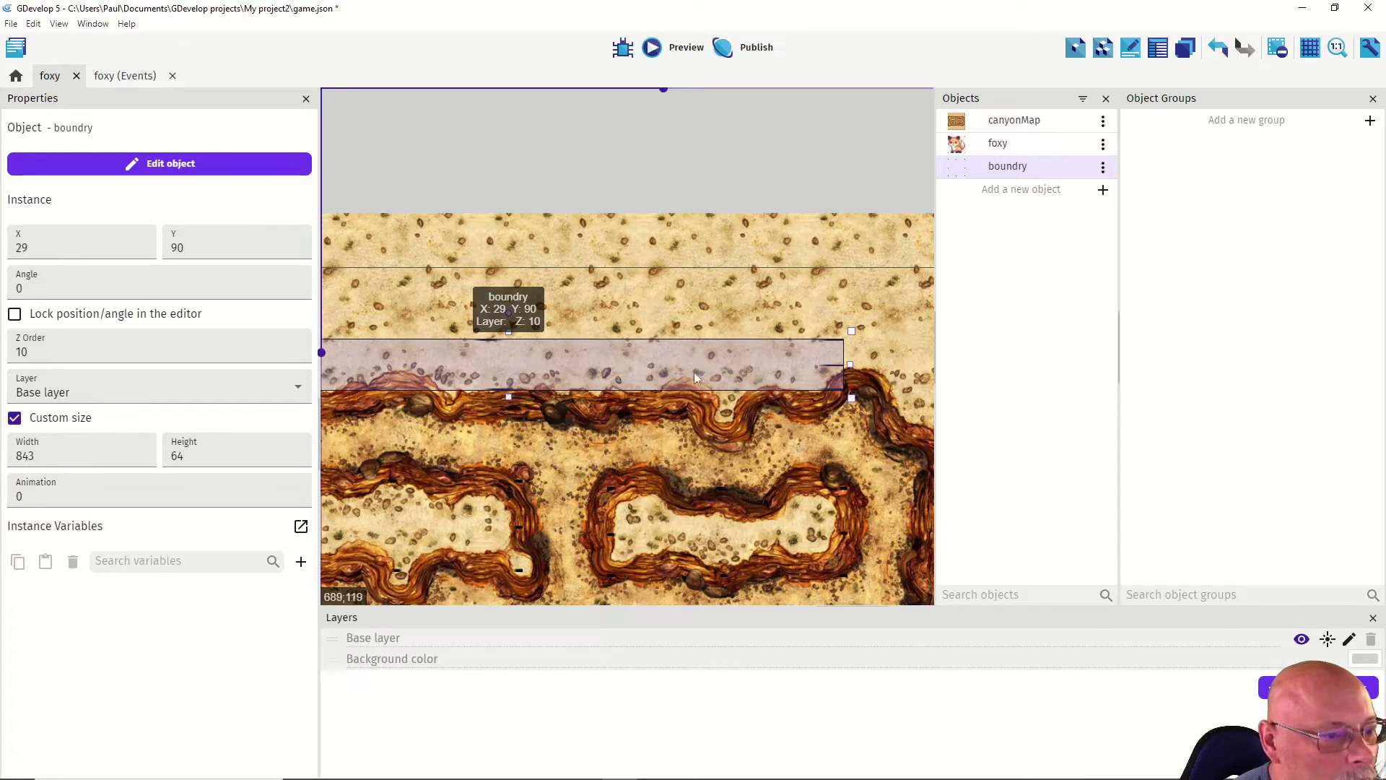
left_click_drag(664, 90, 682, 90)
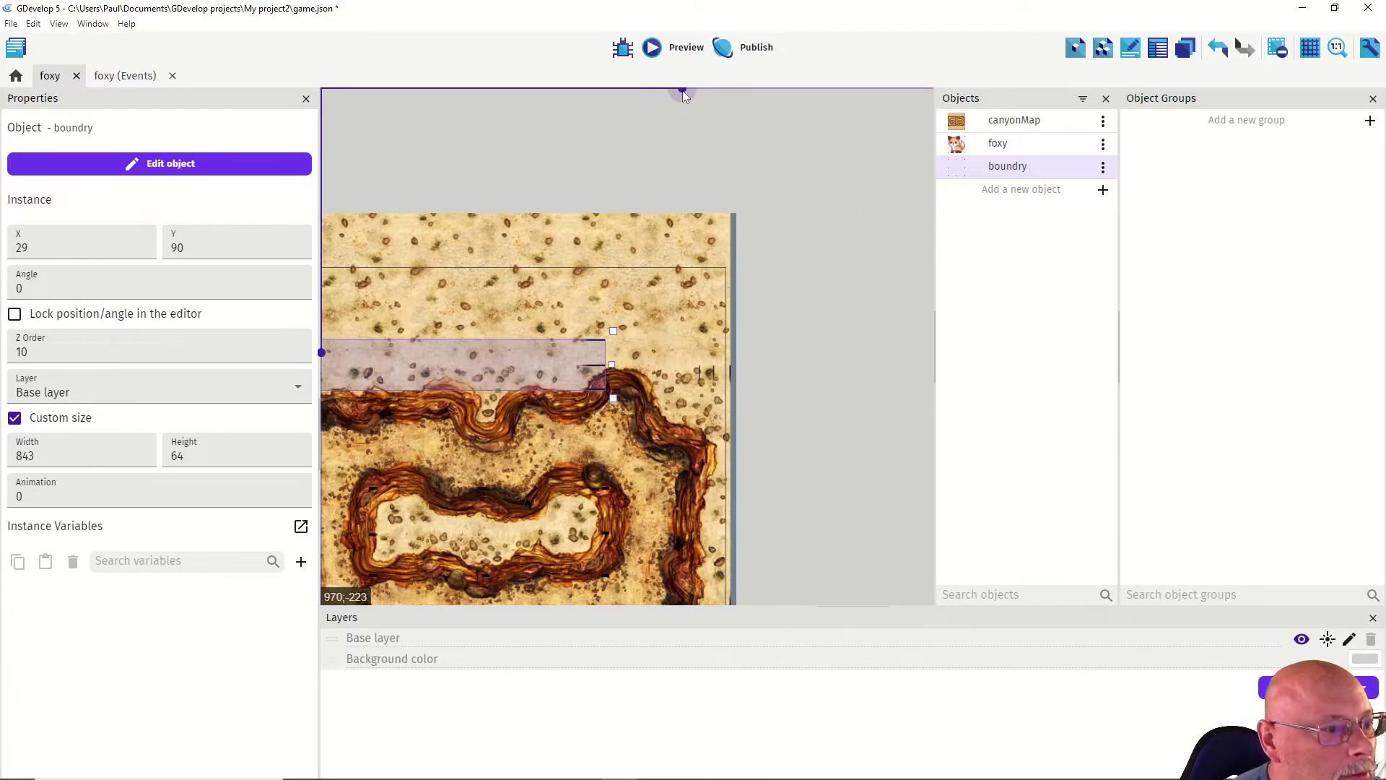
left_click_drag(612, 365, 699, 387)
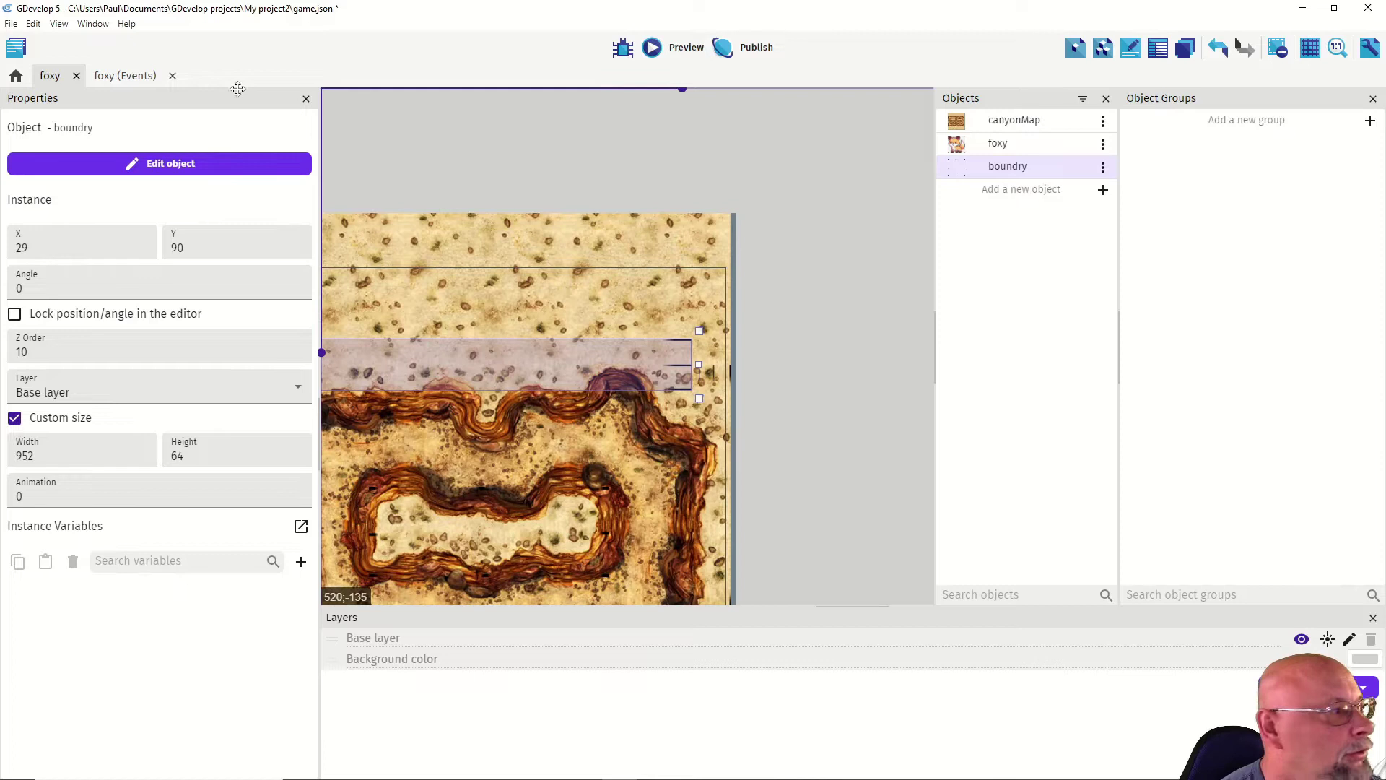
Step: Add a new event to the foxy scene with the Collision condition testing foxy against boundry
left_click(129, 76)
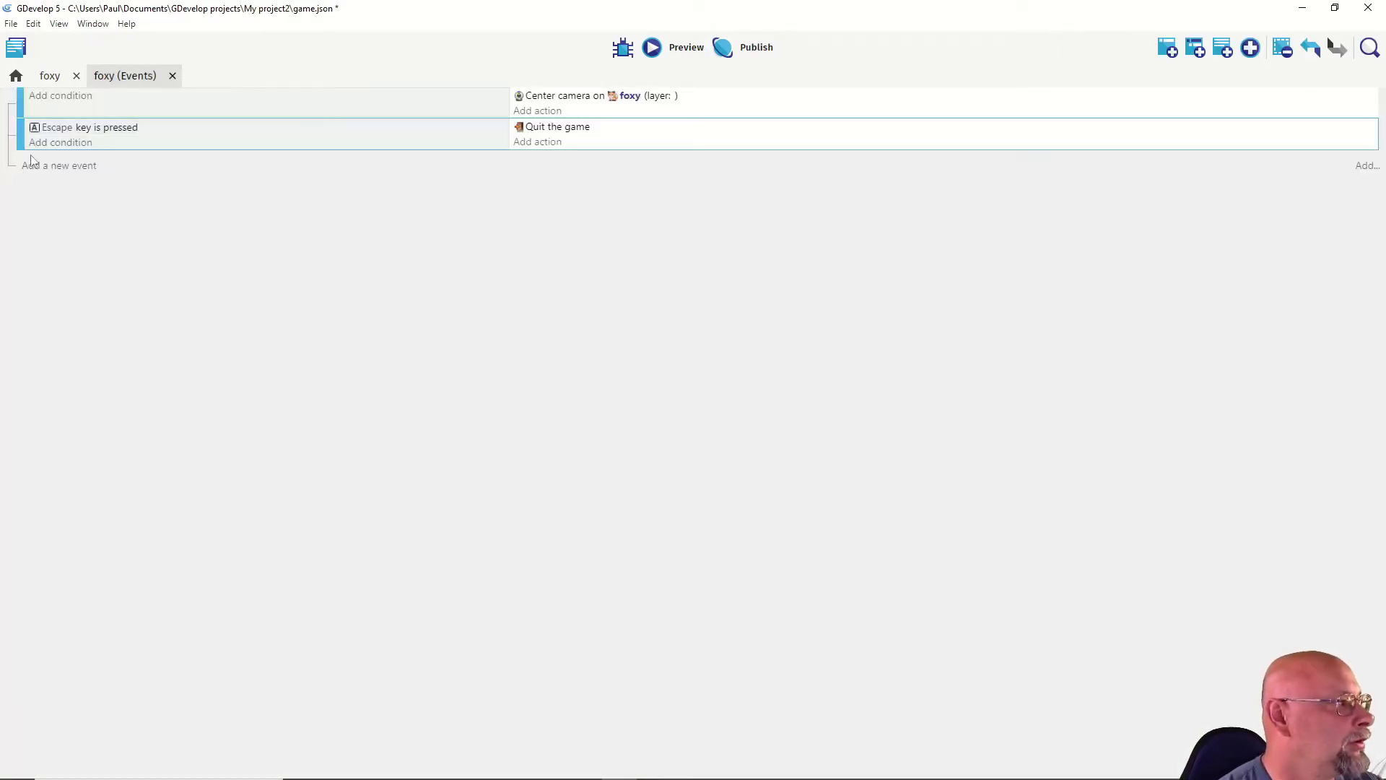
left_click(45, 166)
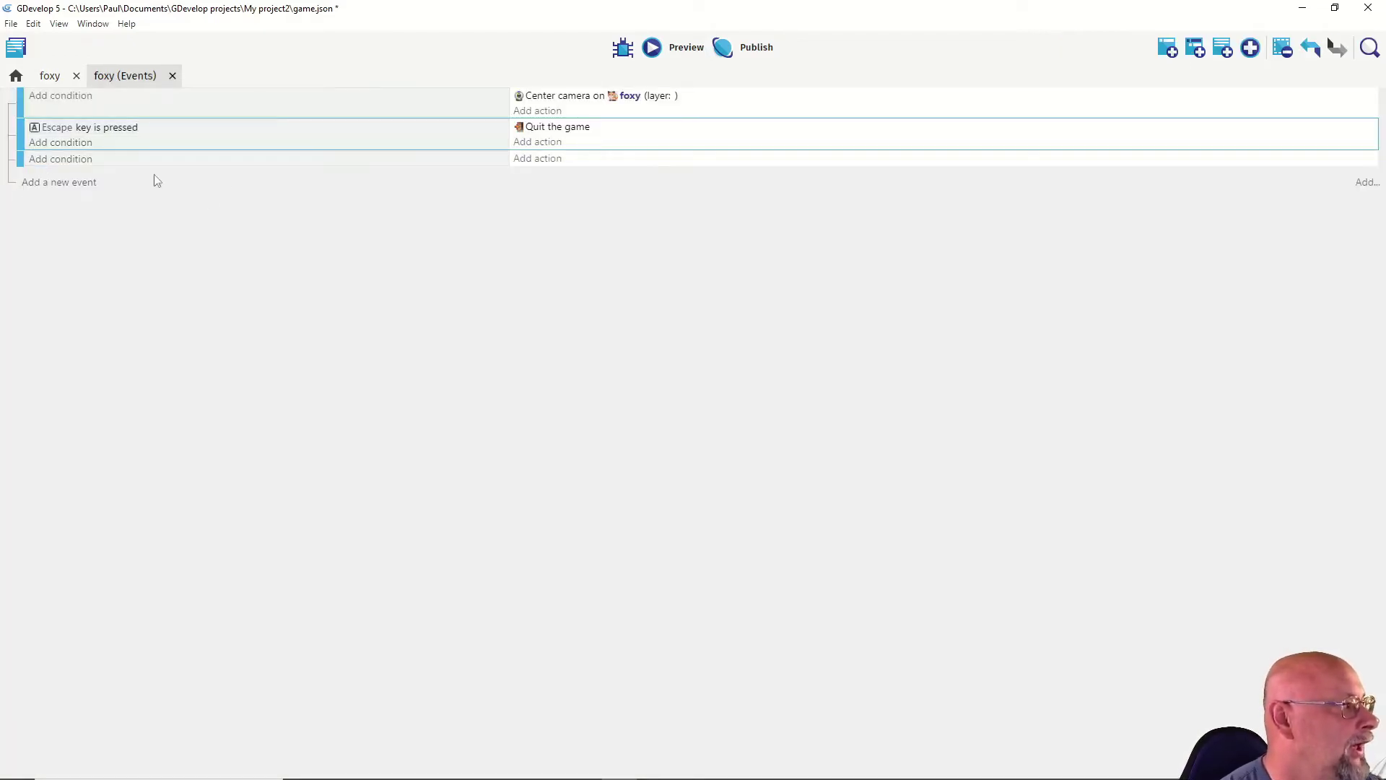
left_click(80, 160)
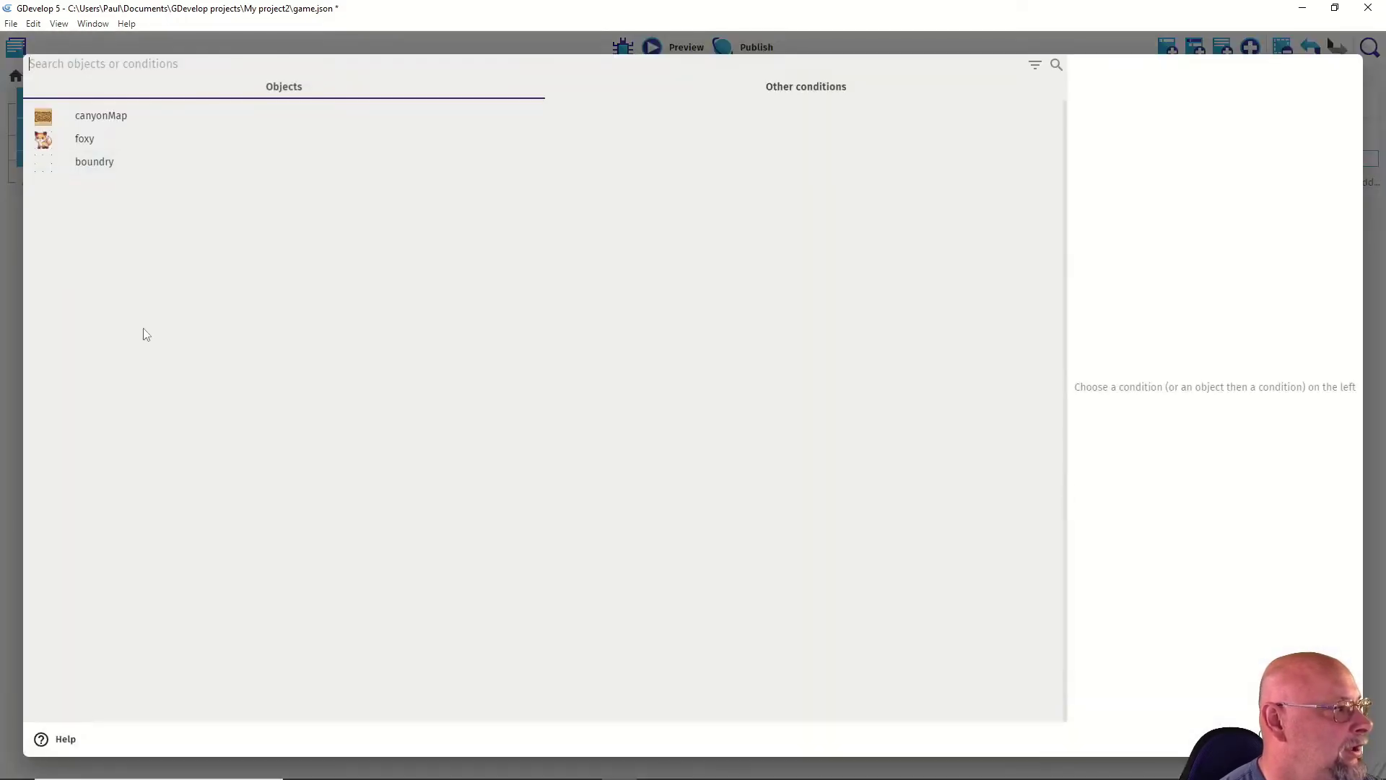
left_click(83, 141)
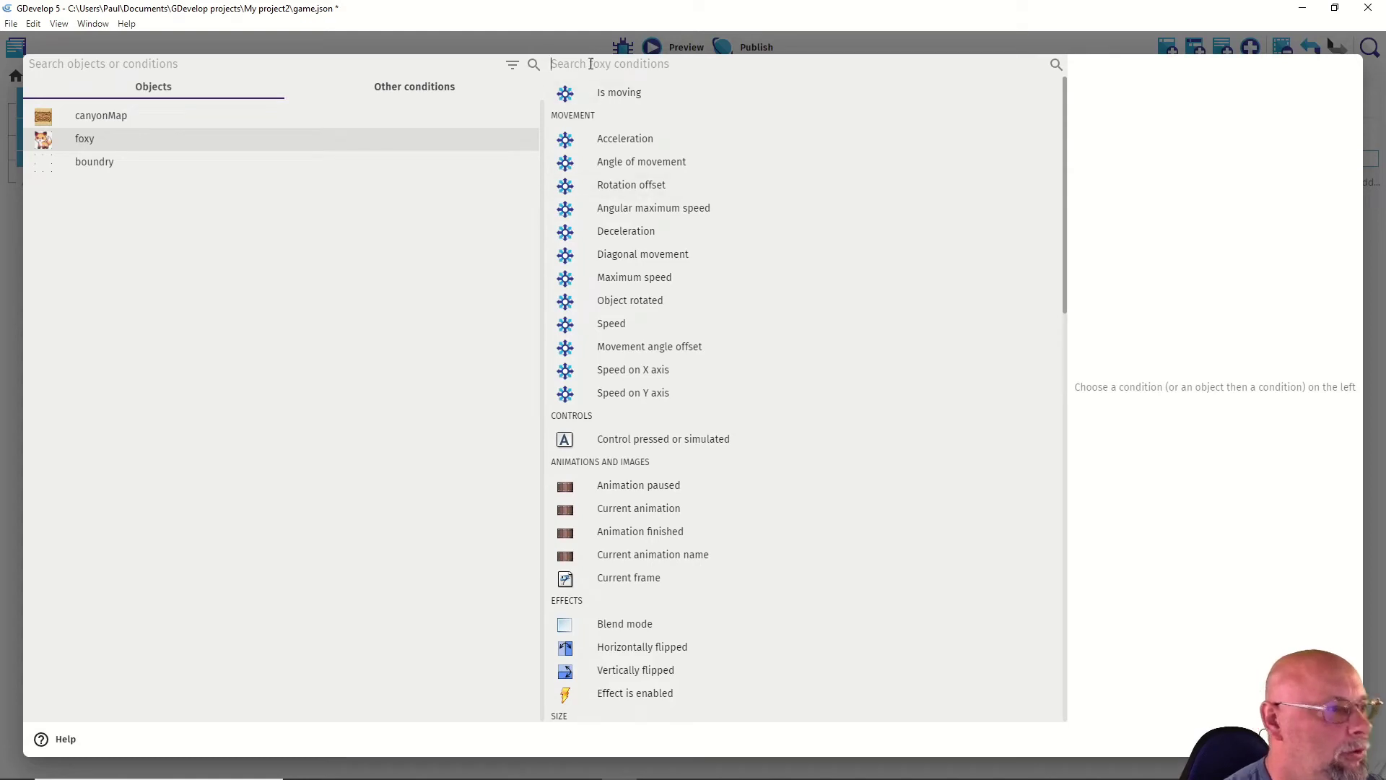
type("co")
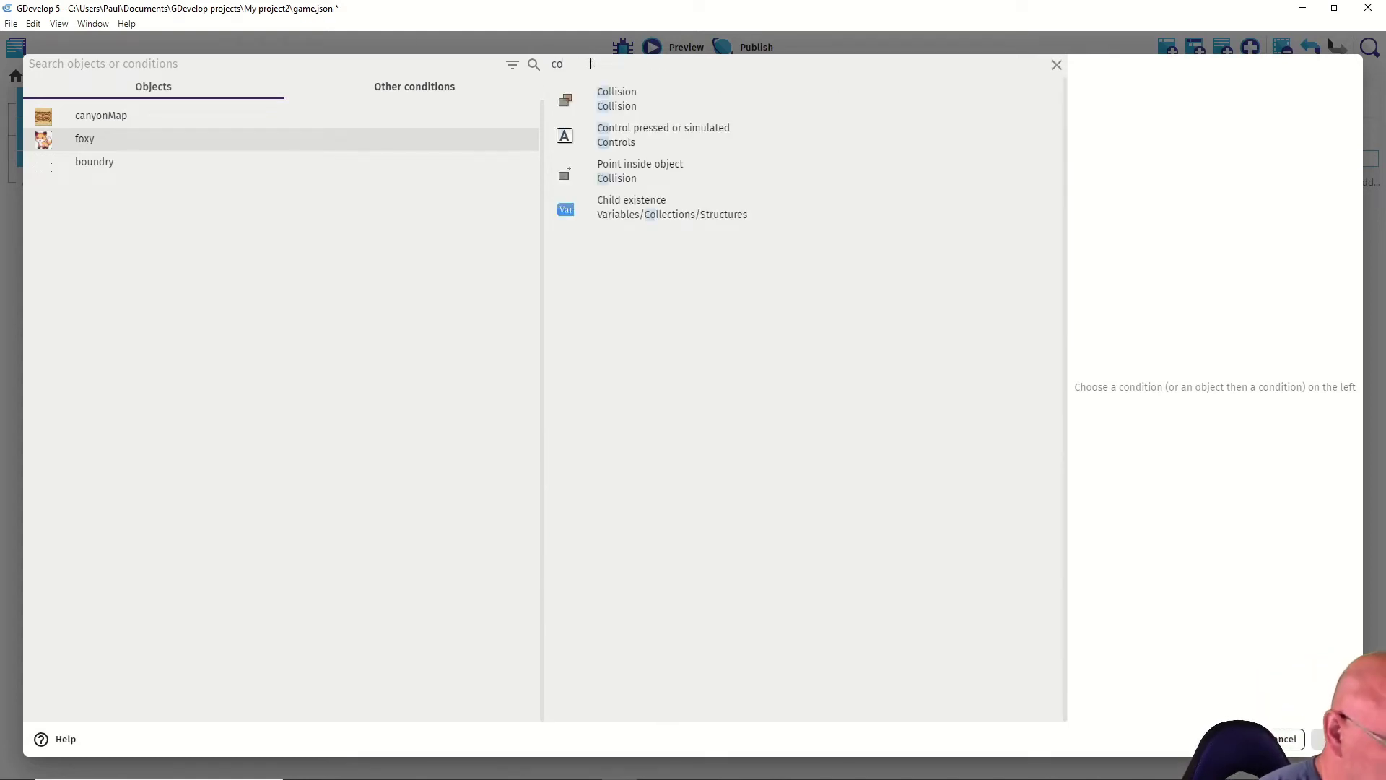
left_click(605, 109)
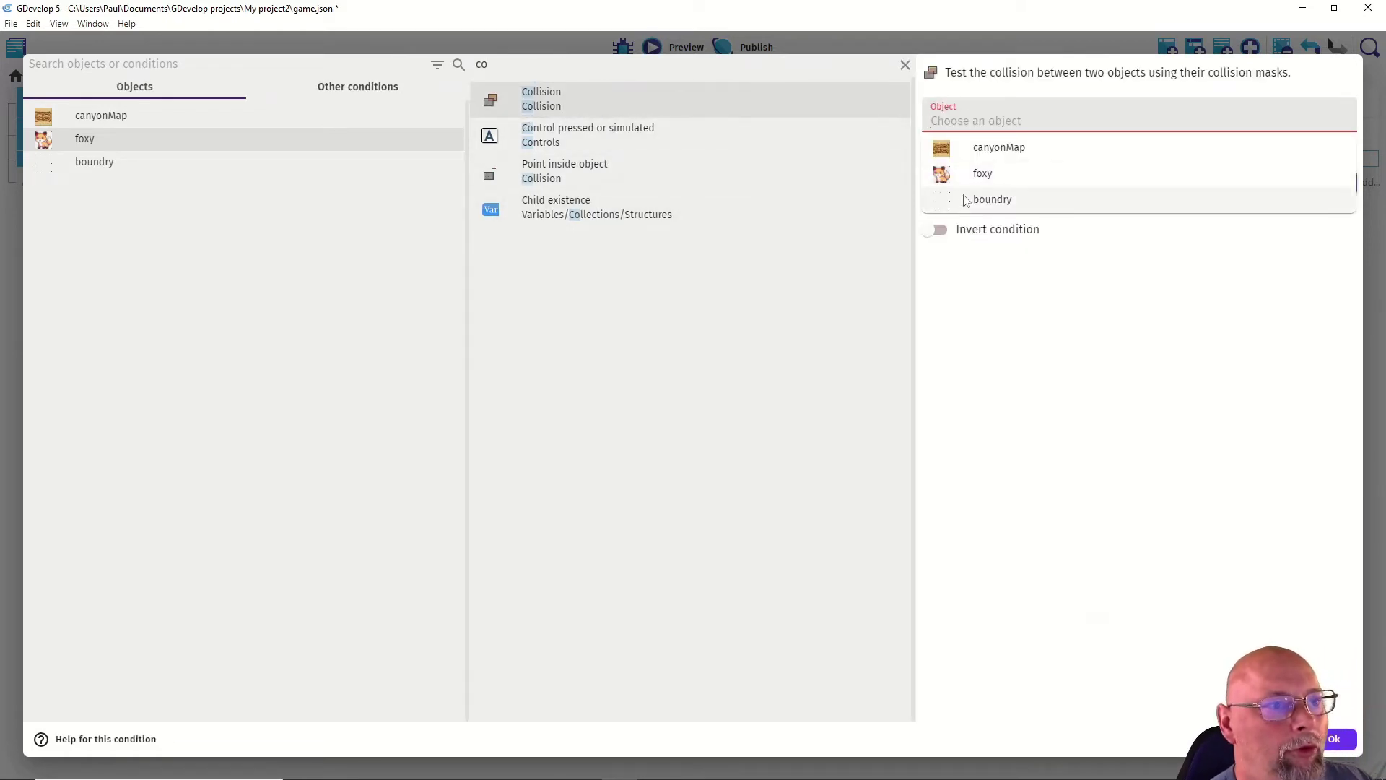
left_click(980, 177)
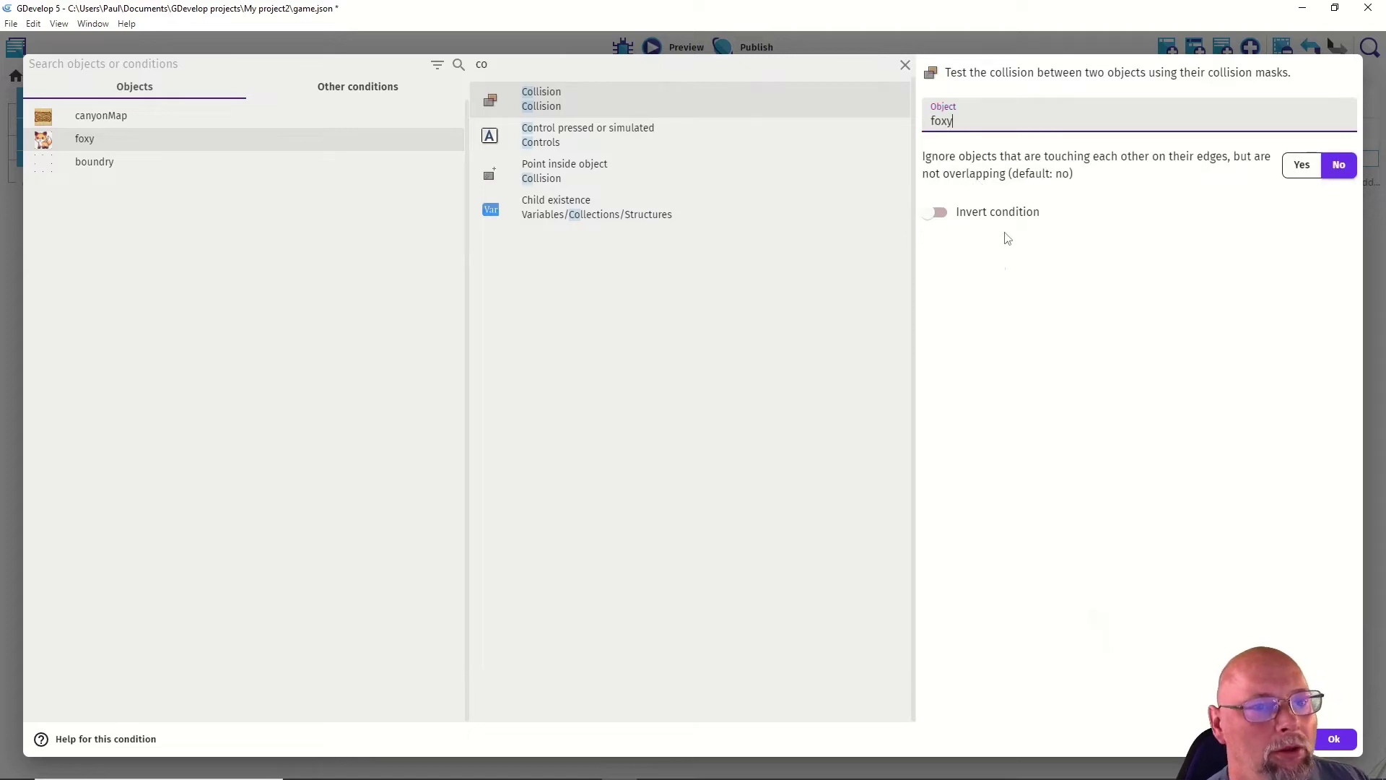
left_click_drag(973, 124, 917, 131)
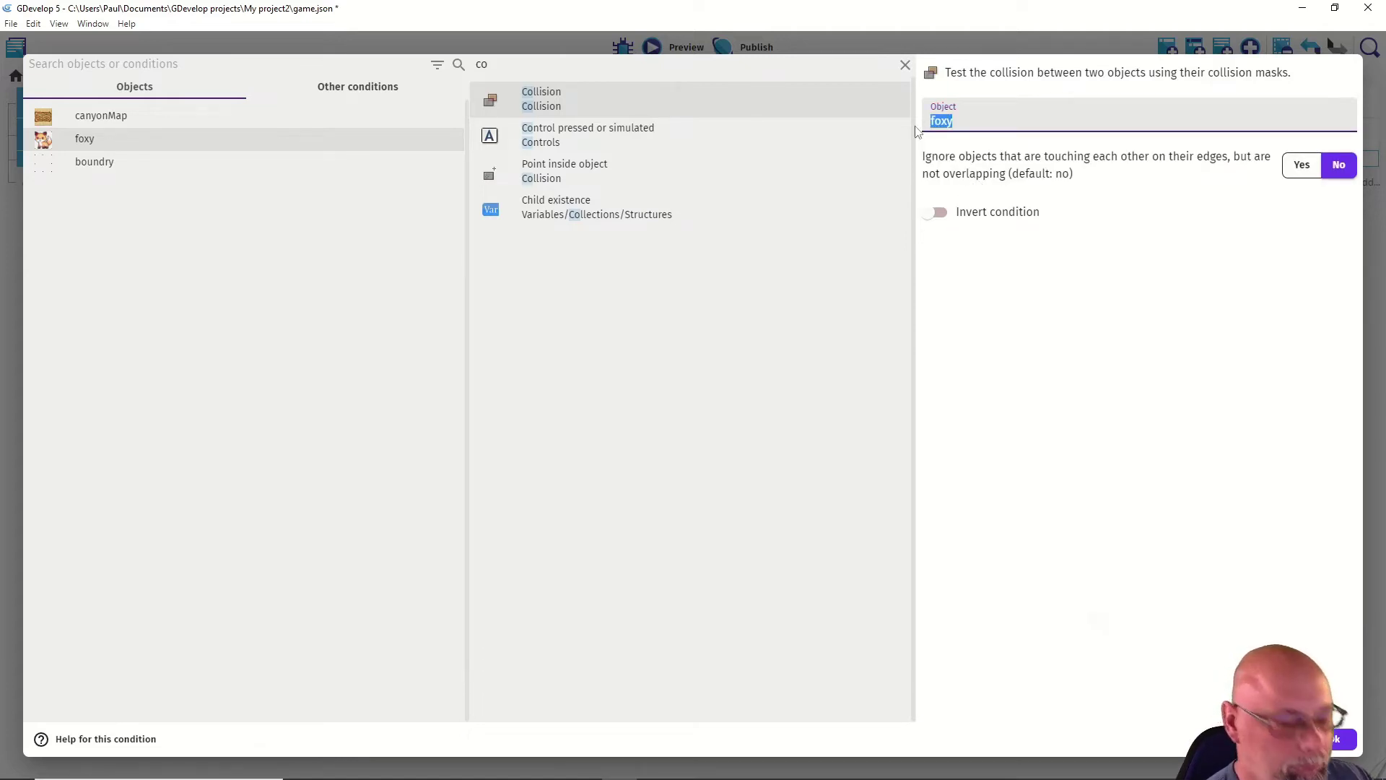
key("BackSpace")
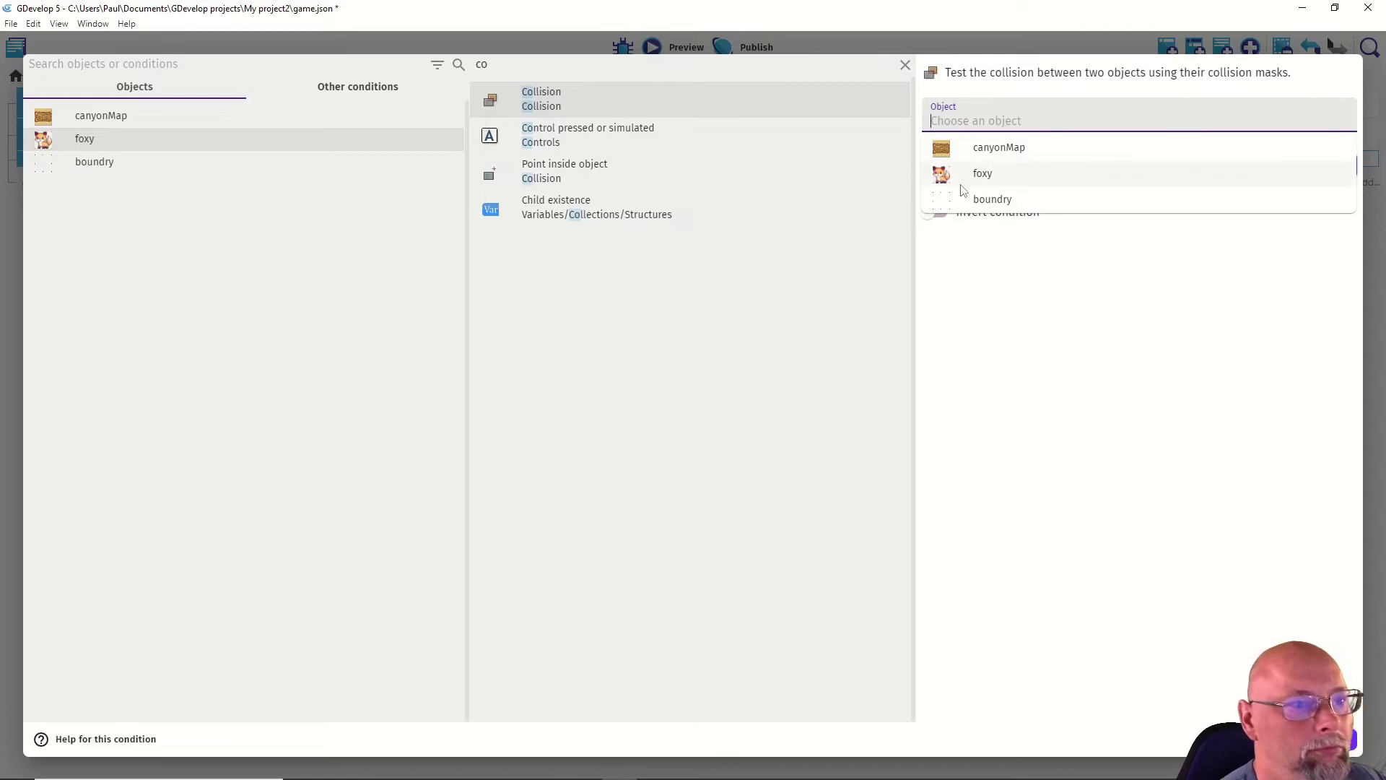
left_click(963, 202)
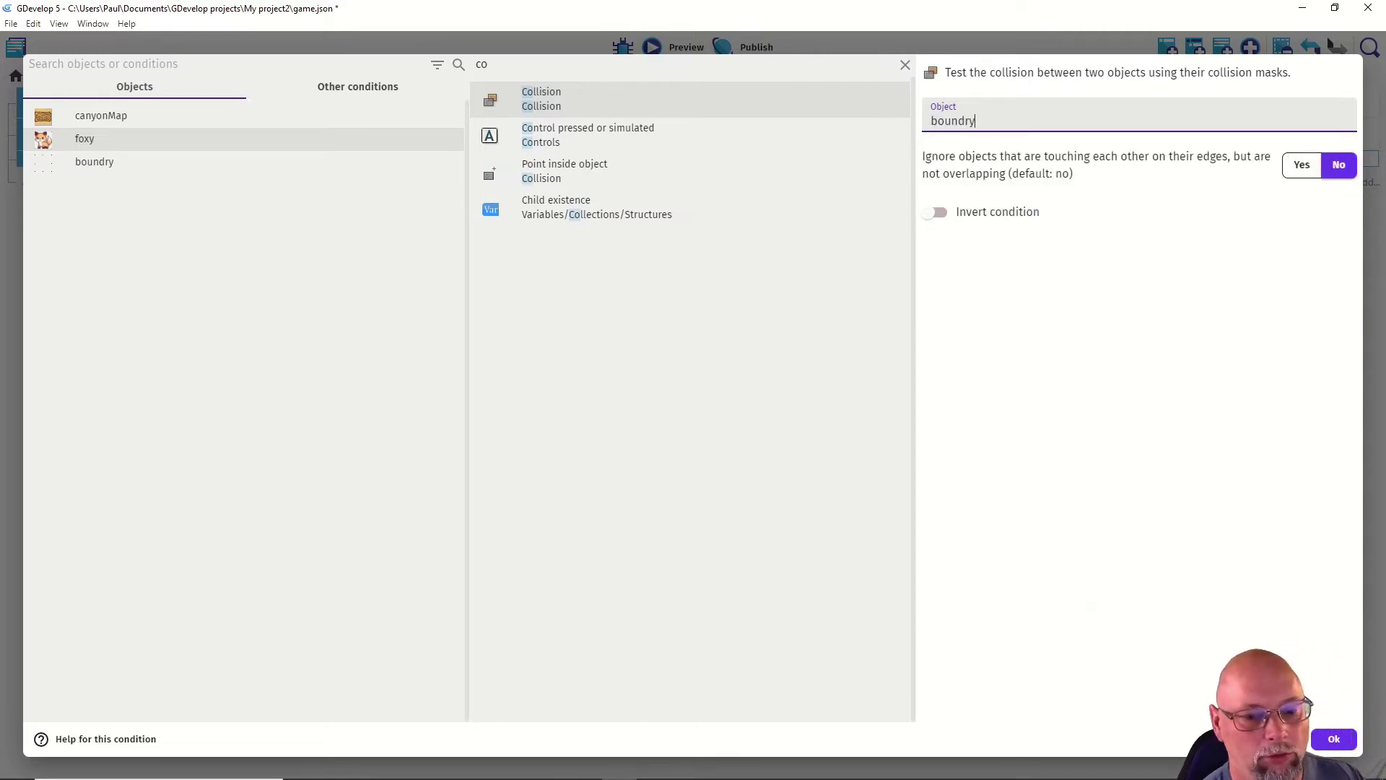
left_click(1333, 739)
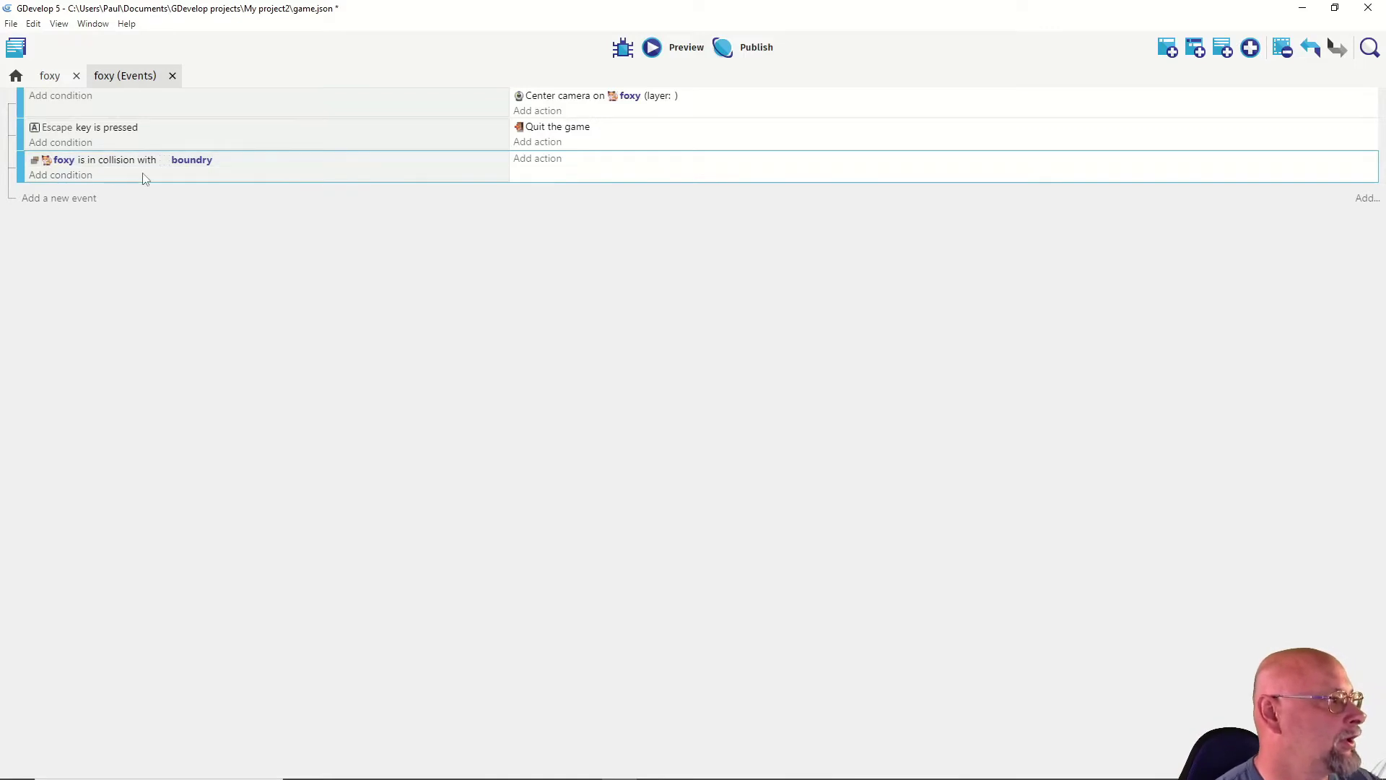
Step: Begin adding an action to the foxy and boundry collision event and search the actions for "push"
left_click(531, 160)
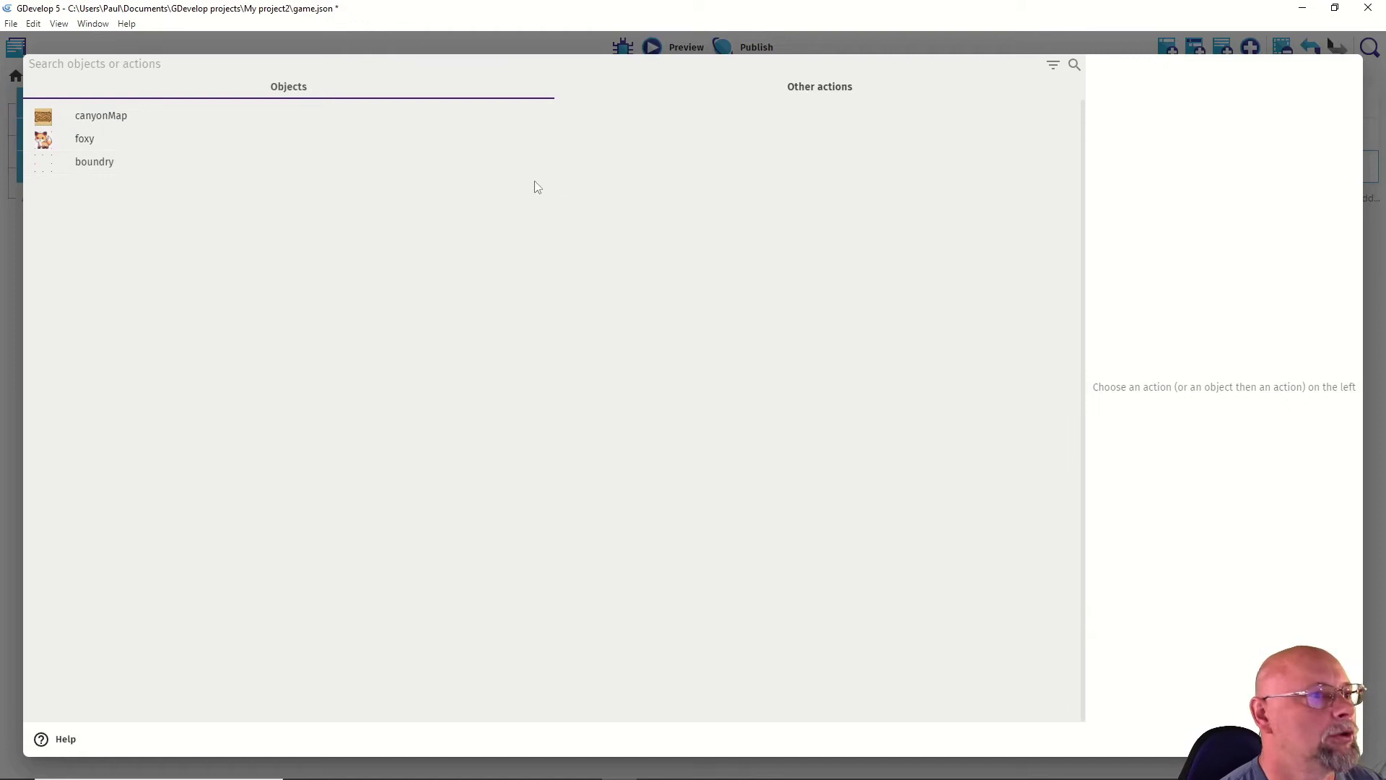
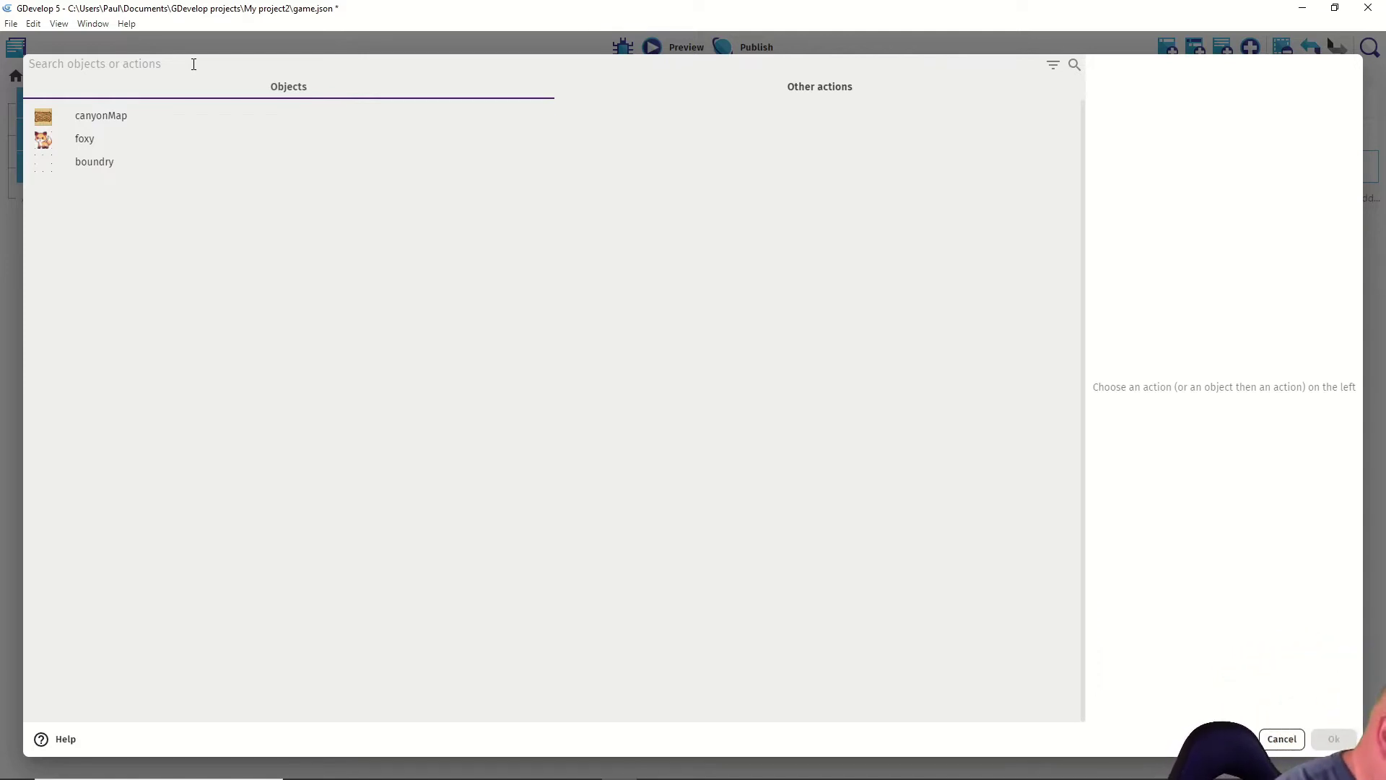
type("push")
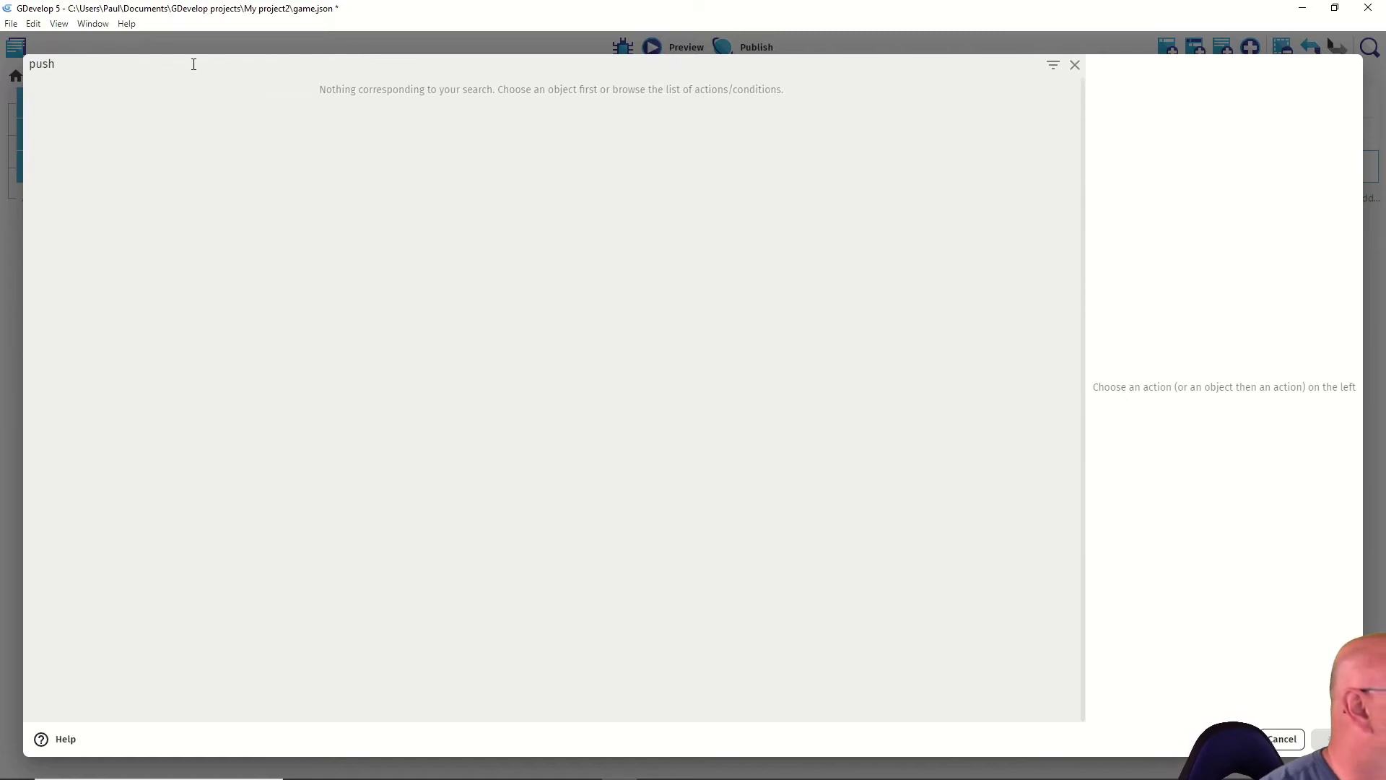
key("BackSpace")
key("BackSpace")
key("BackSpace")
key("BackSpace")
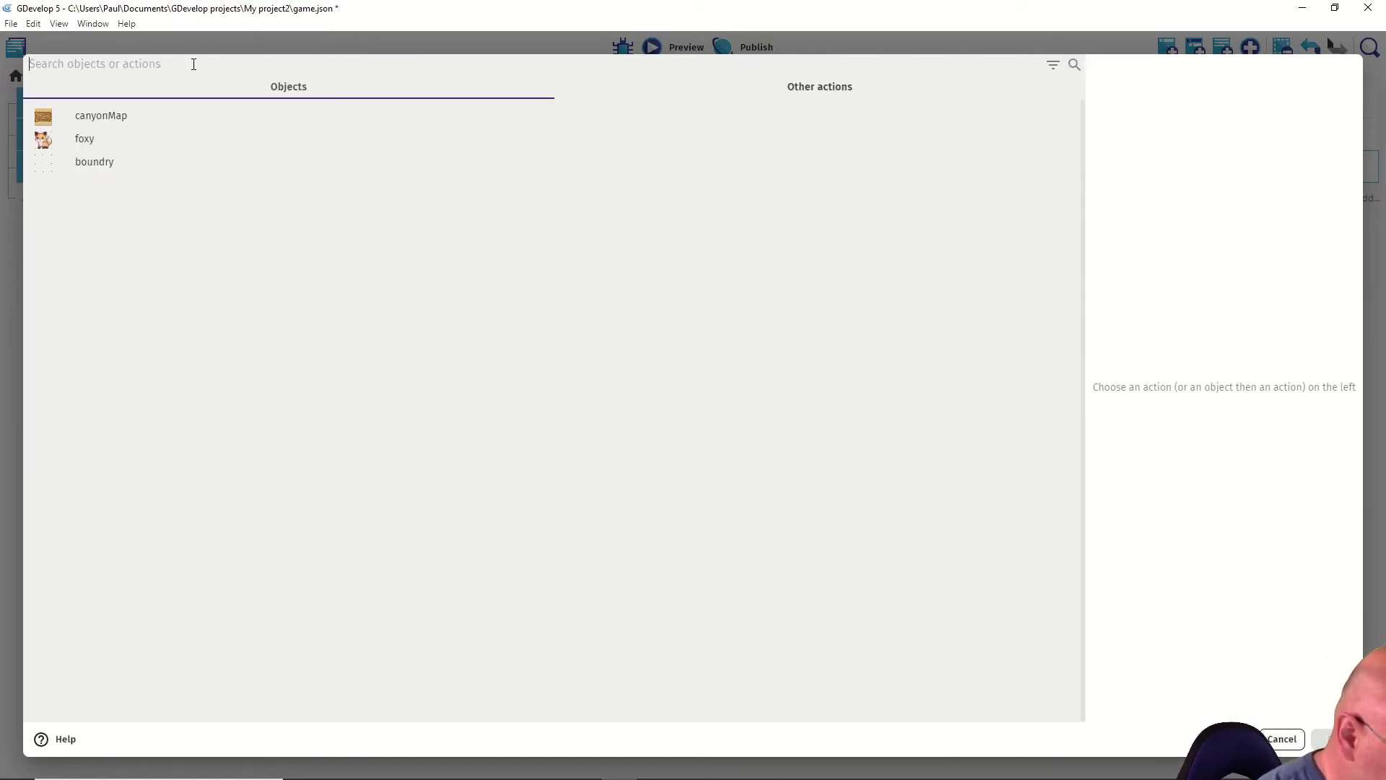
Step: Search the available actions for "collision", then clear the search
type("col")
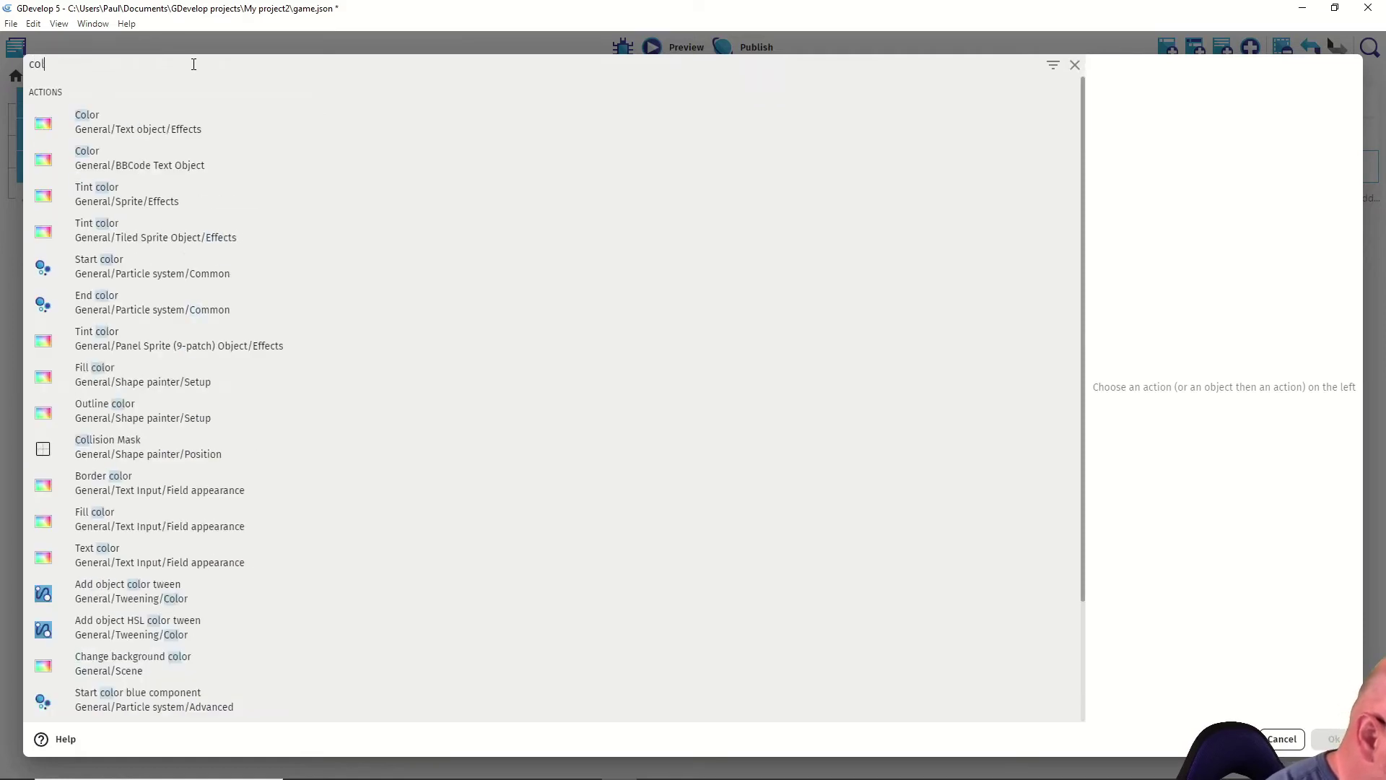
type("lision")
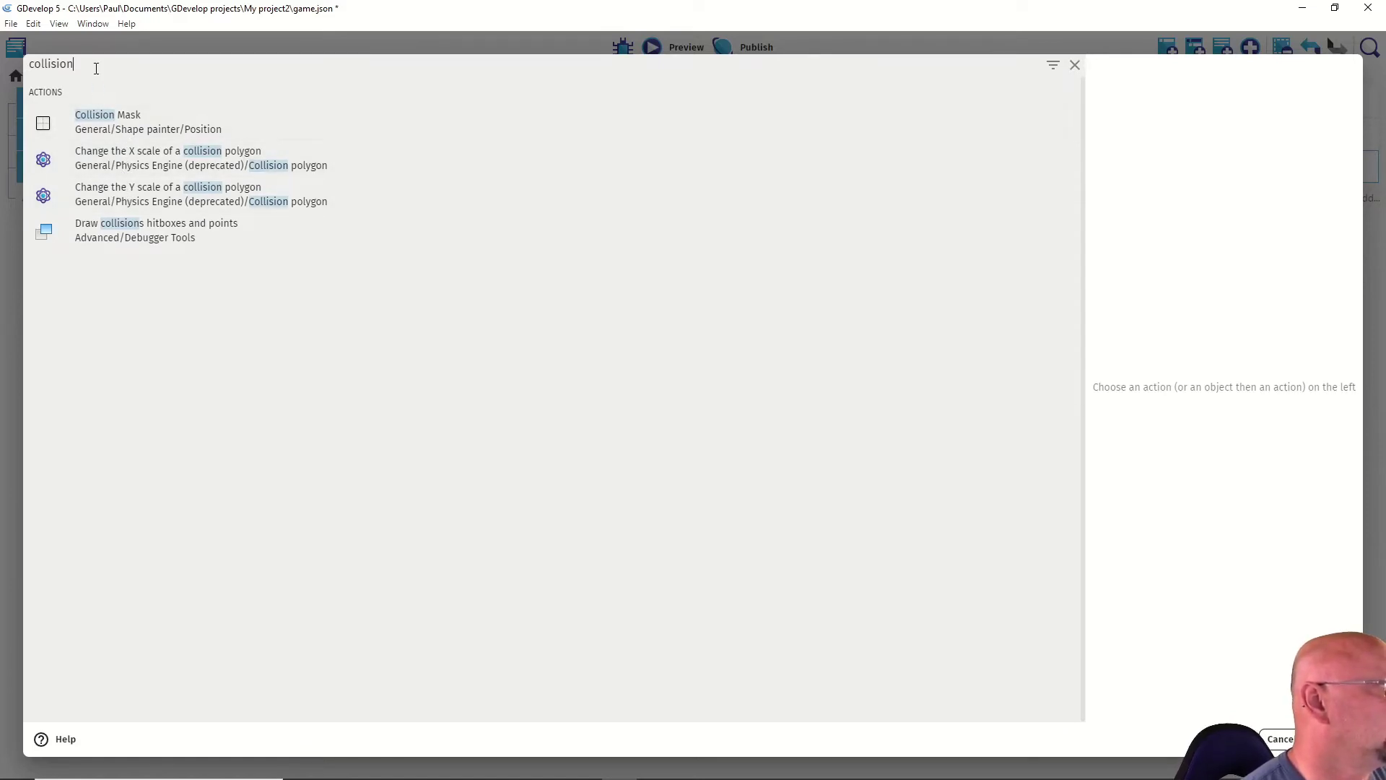
key("BackSpace")
key("BackSpace")
key("BackSpace")
key("BackSpace")
key("BackSpace")
key("BackSpace")
key("BackSpace")
key("BackSpace")
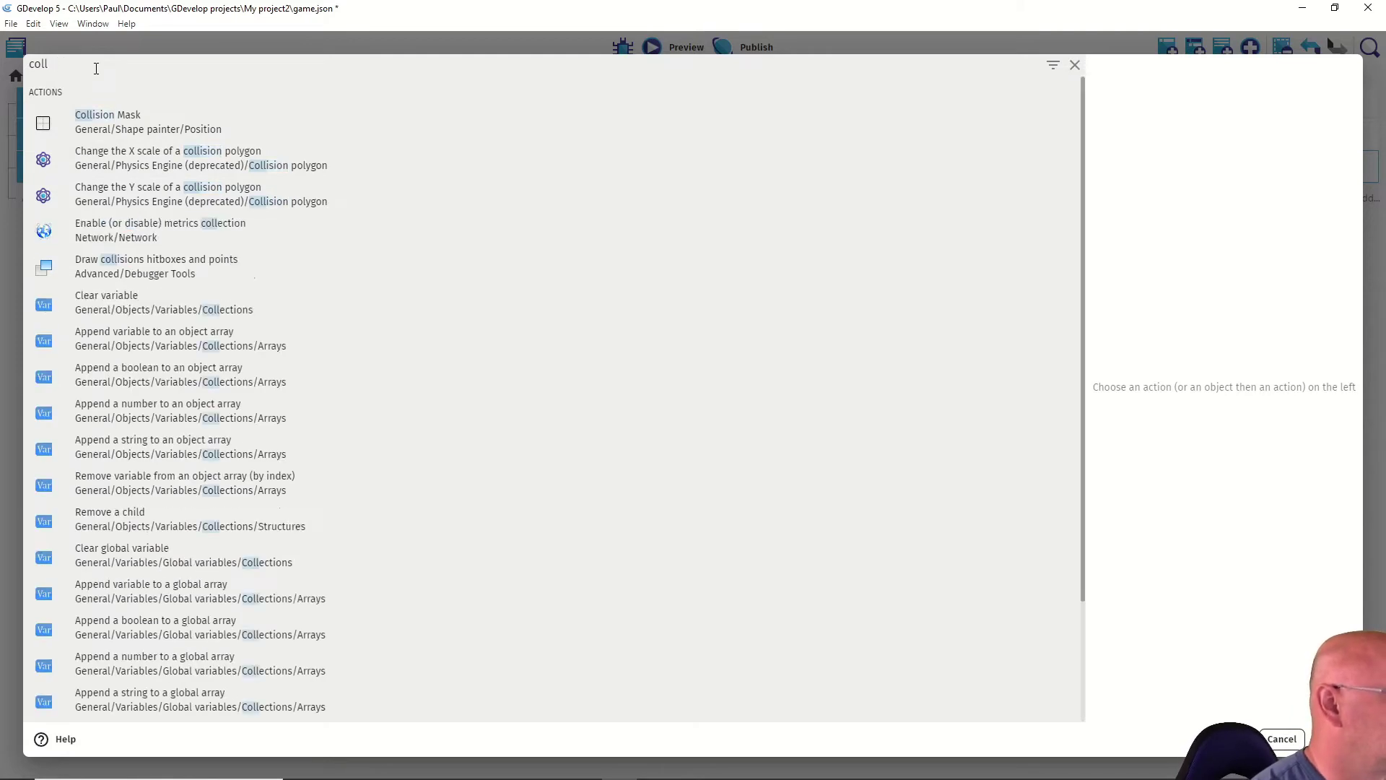
key("BackSpace")
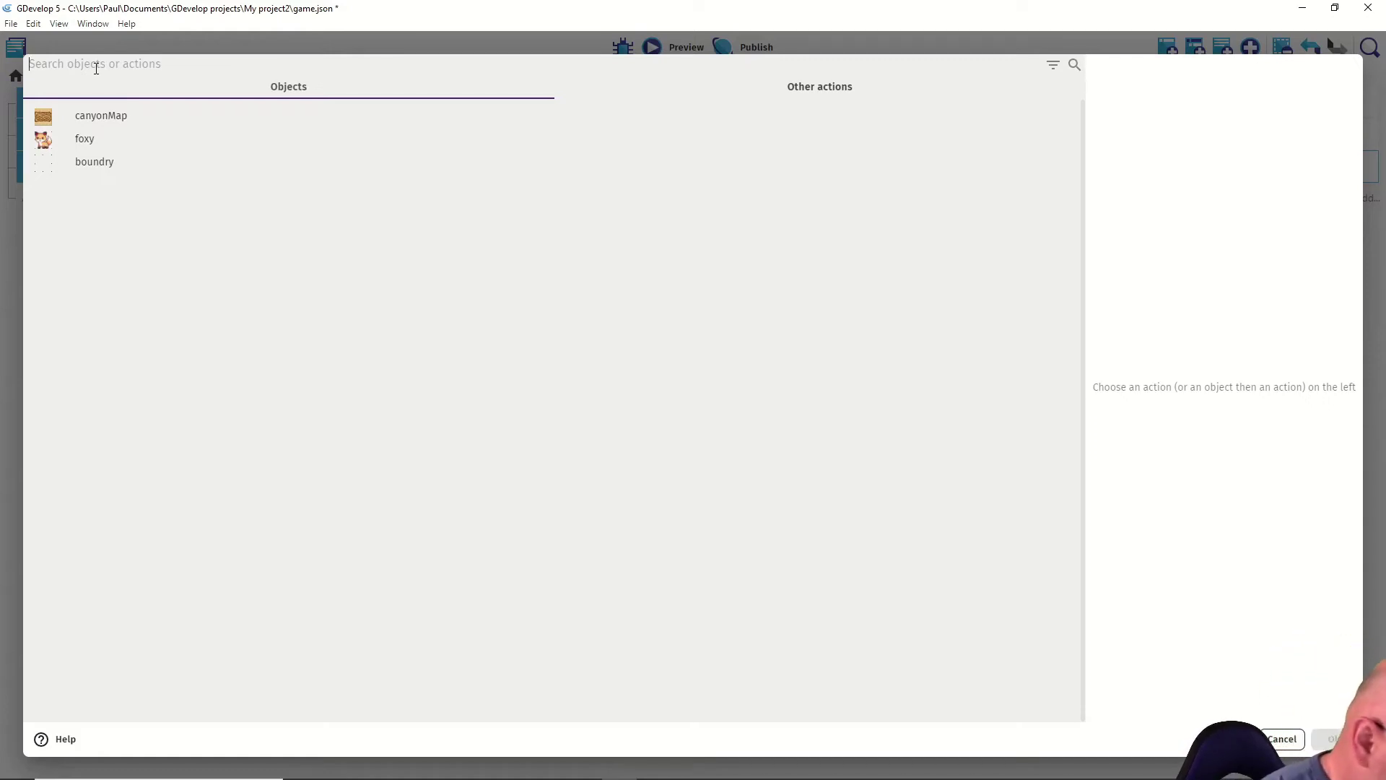
Step: Search the available actions for "bounce" and clear the search
type("bounce")
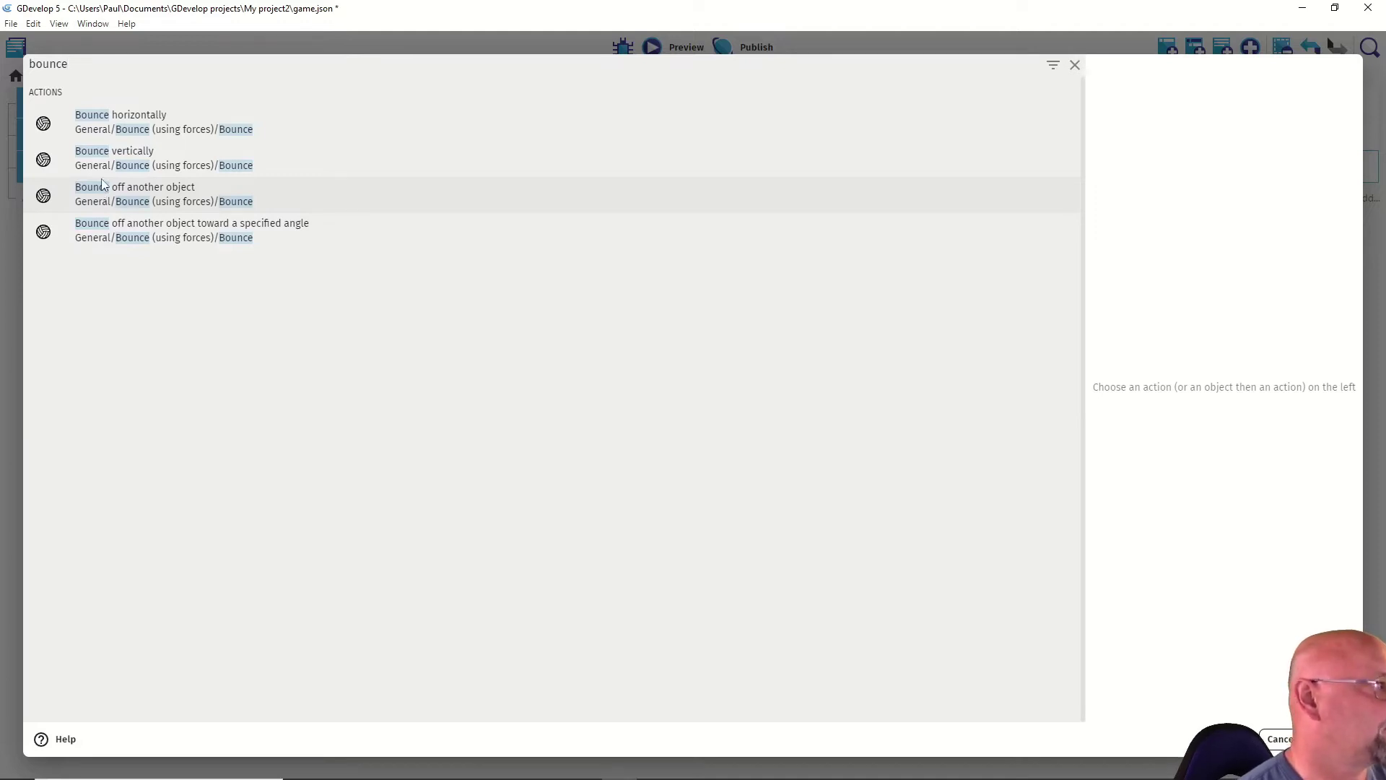
key("BackSpace")
key("BackSpace")
key("BackSpace")
key("BackSpace")
key("BackSpace")
key("BackSpace")
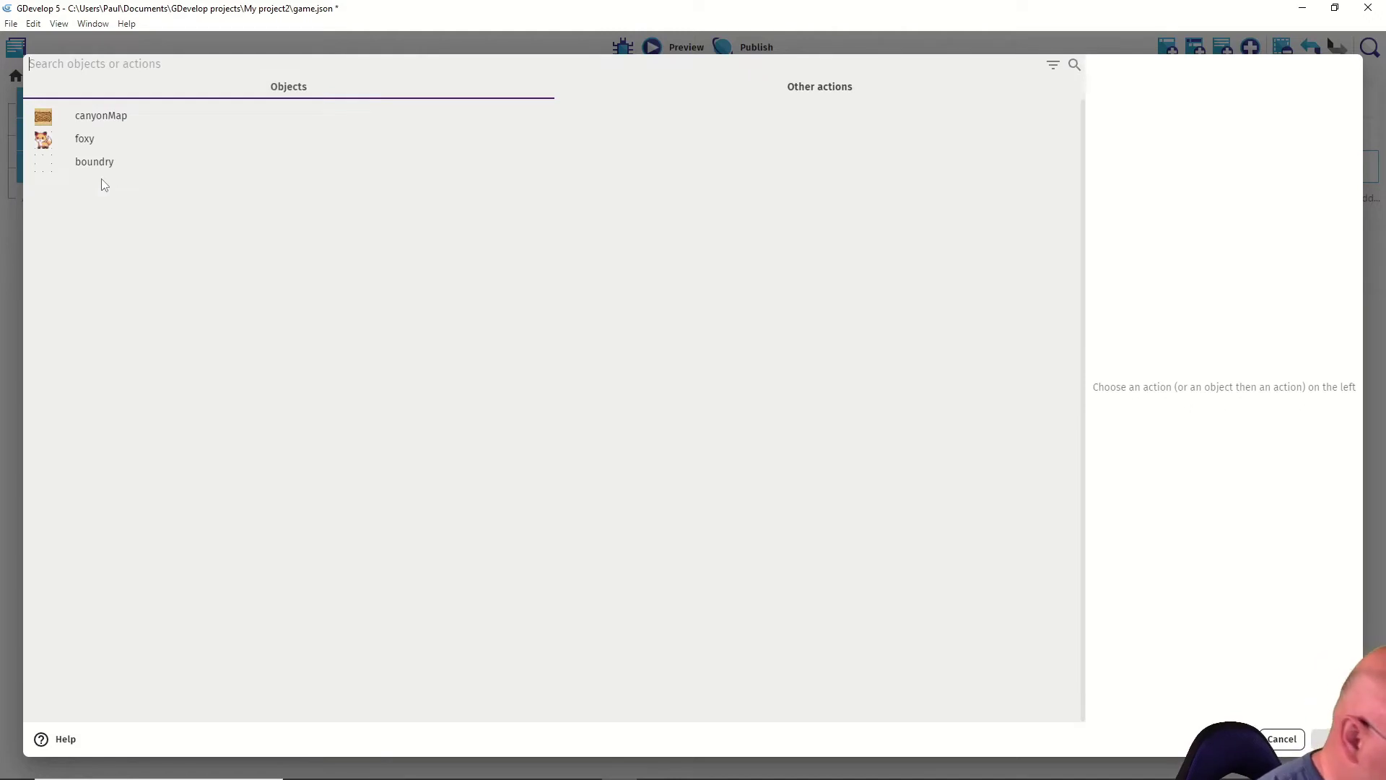
Step: Add a Separate objects action to the foxy and boundry collision event, moving foxy away from boundry
type("sep")
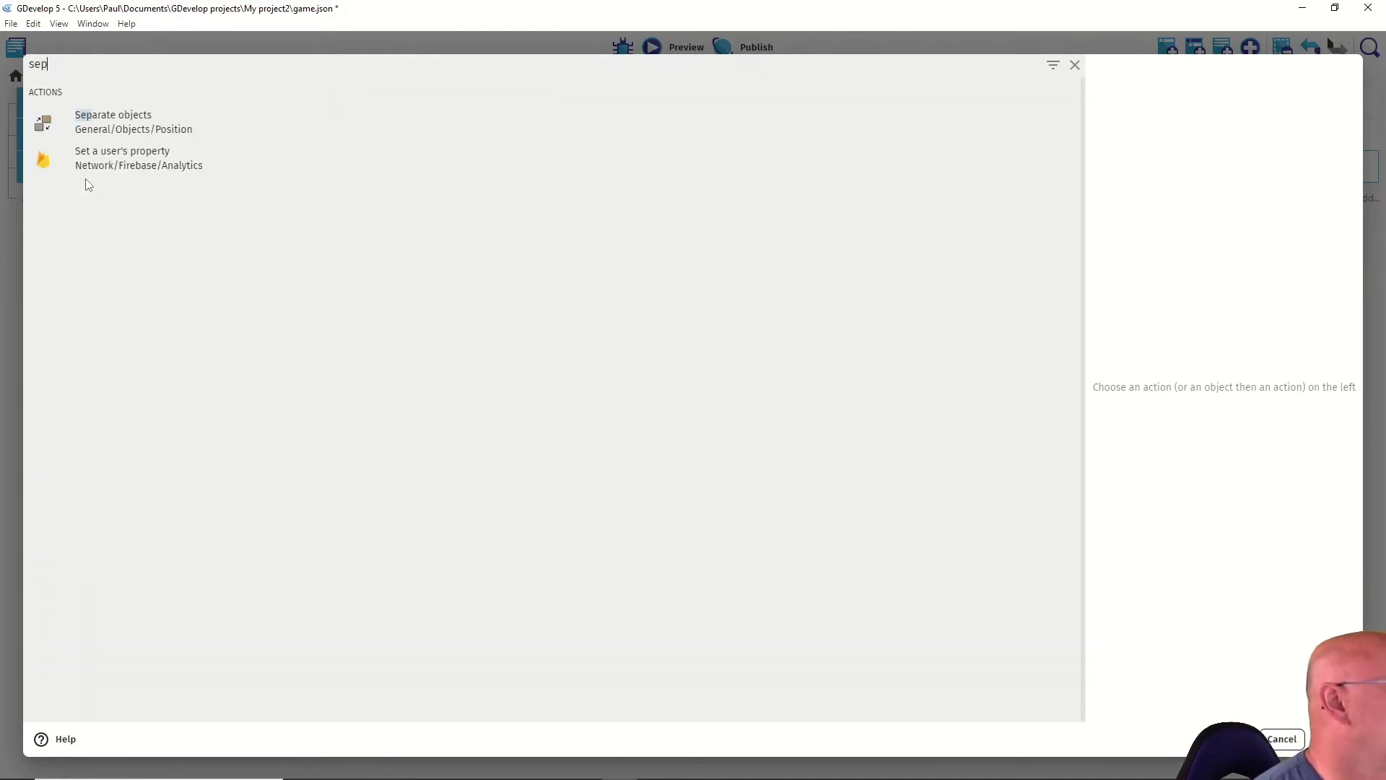
left_click(105, 131)
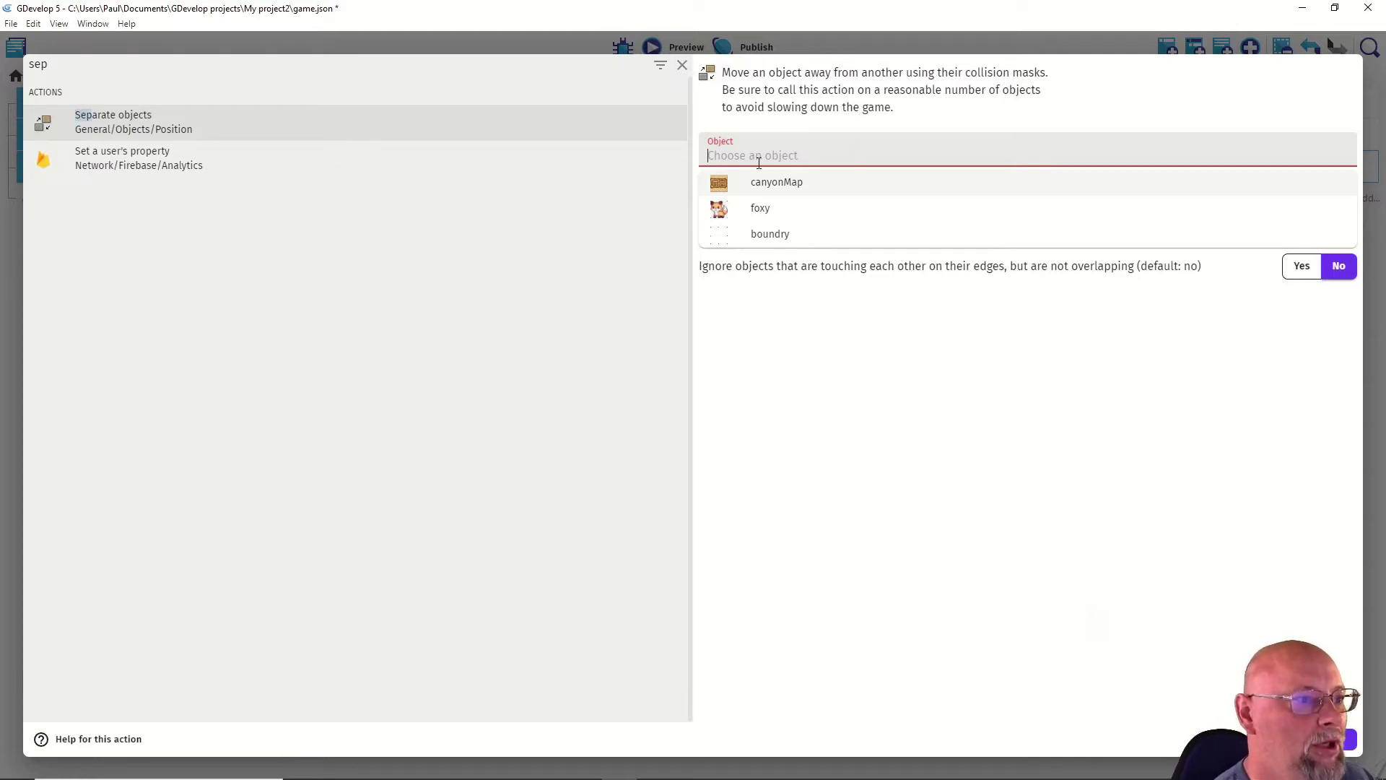
left_click(751, 210)
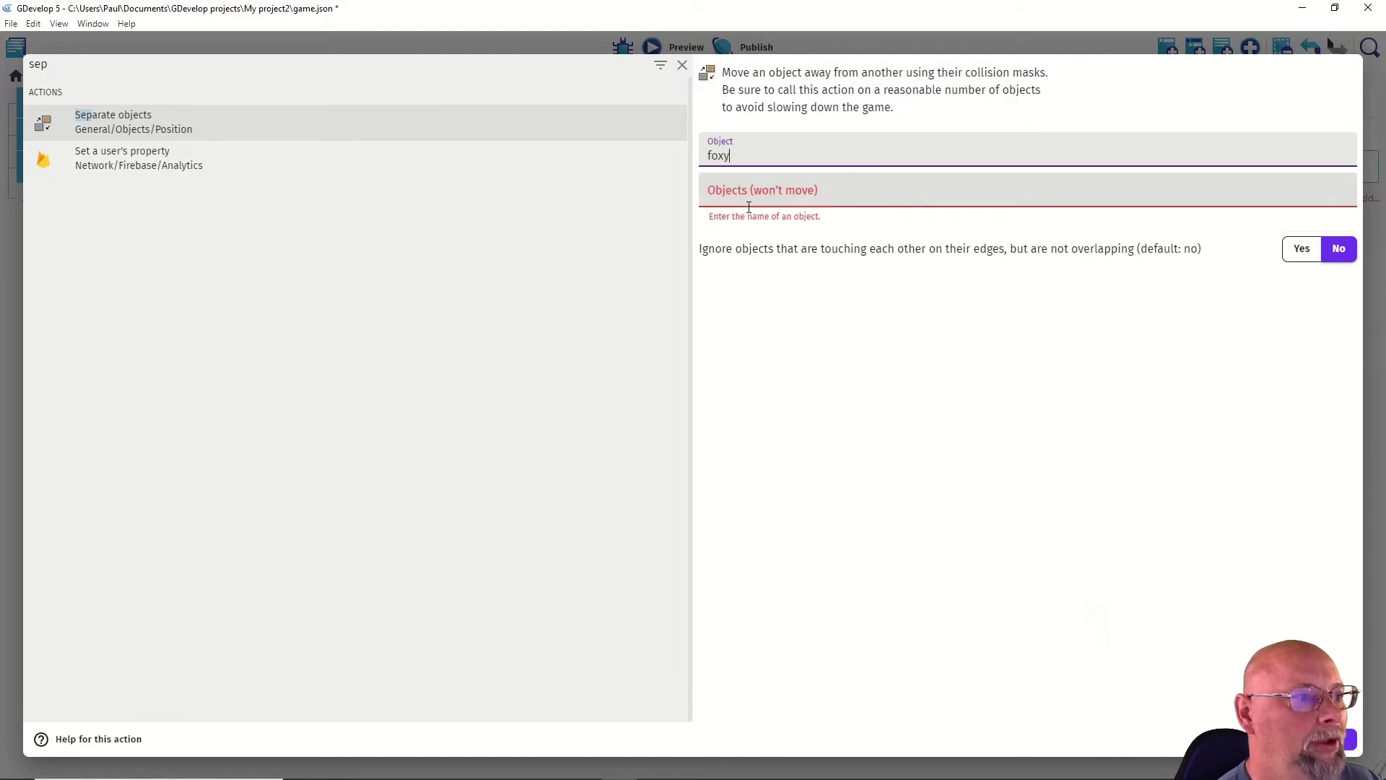
left_click(743, 192)
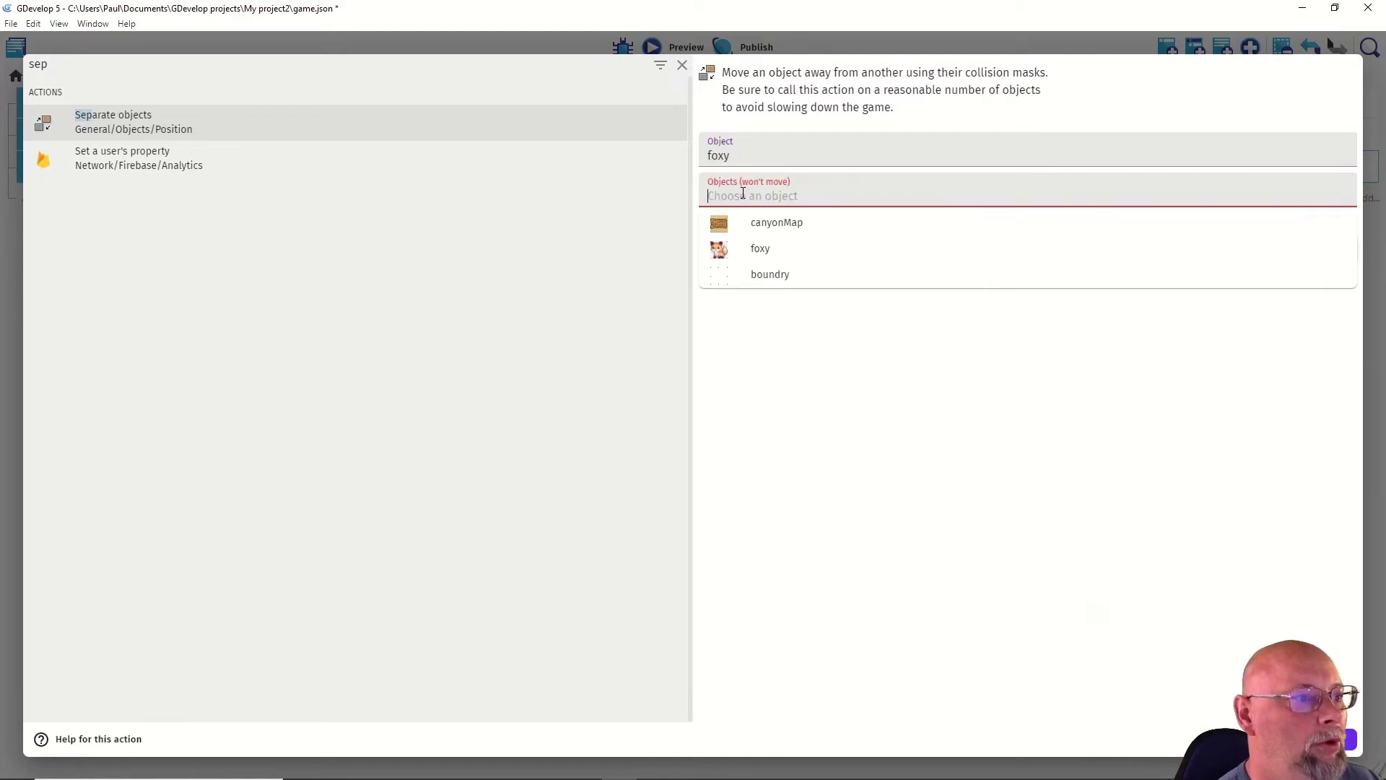
left_click(745, 274)
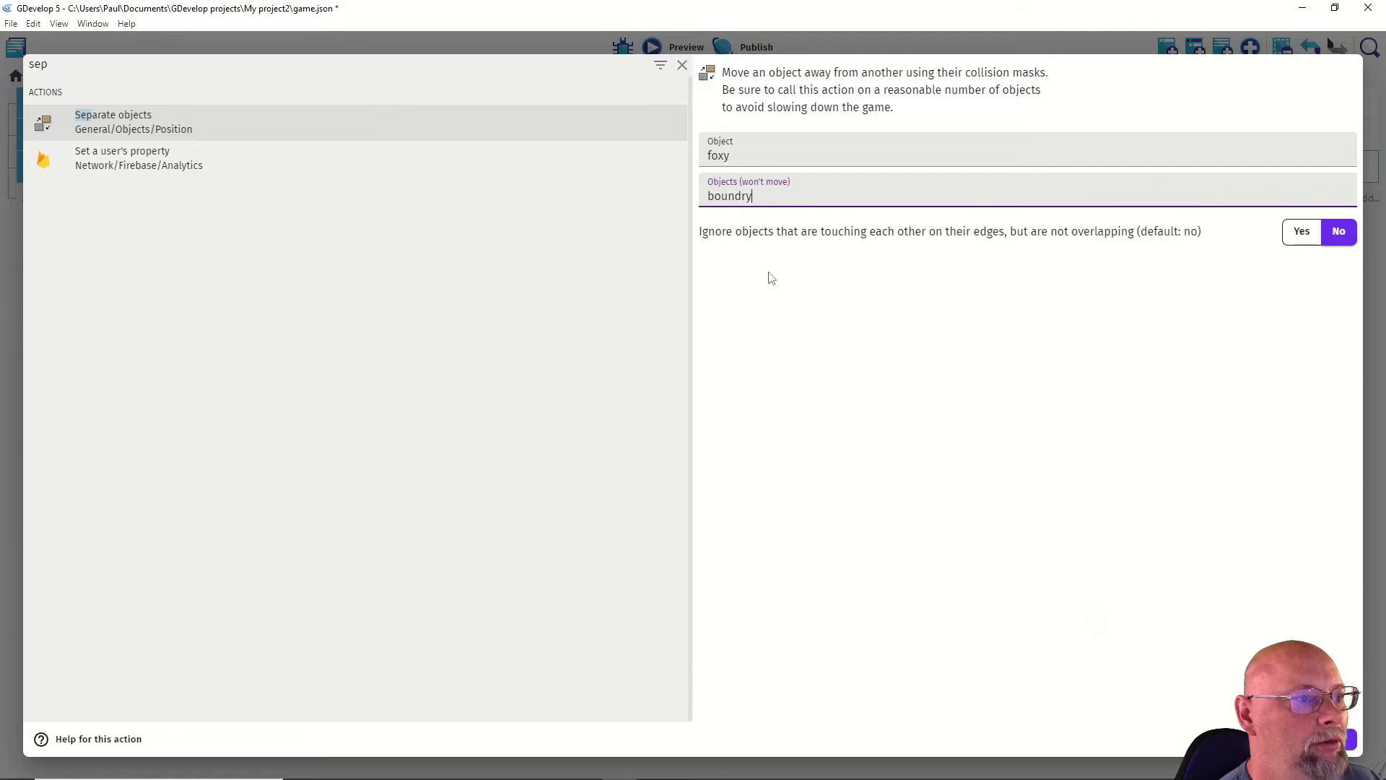
left_click(1337, 739)
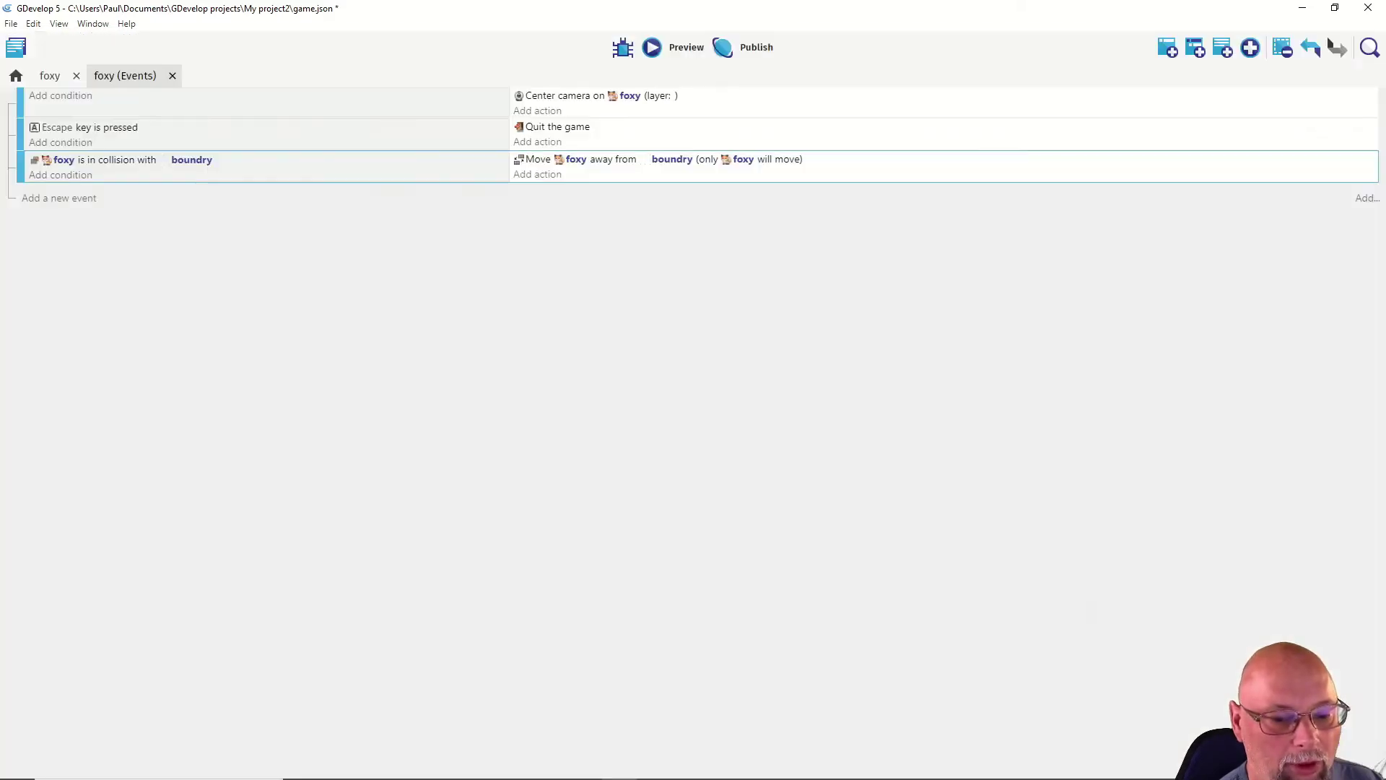
Step: Preview the game, steer foxy around the canyon map to test the boundry collisions, and quit the preview
left_click(653, 49)
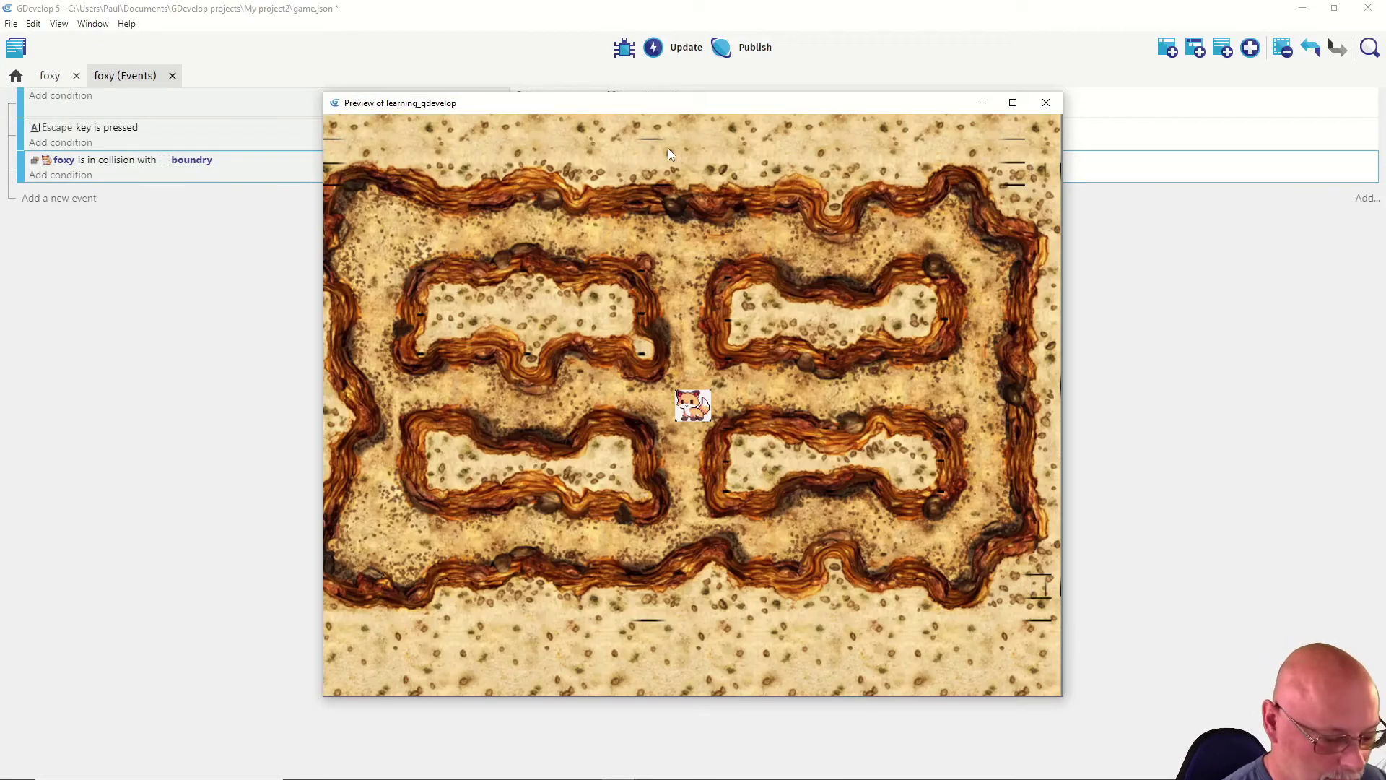
key("Left")
key("Left")
key("Down")
key("Up")
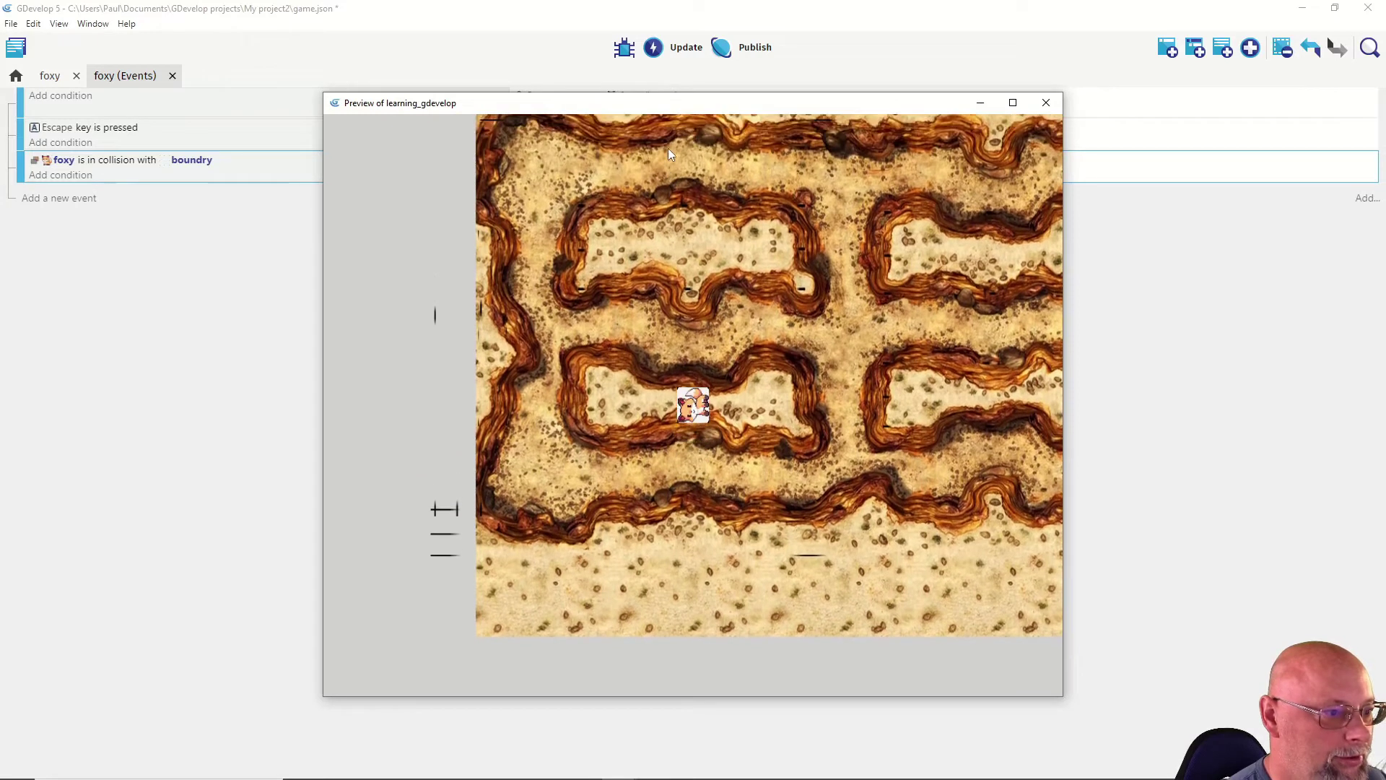
key("Left")
key("Left")
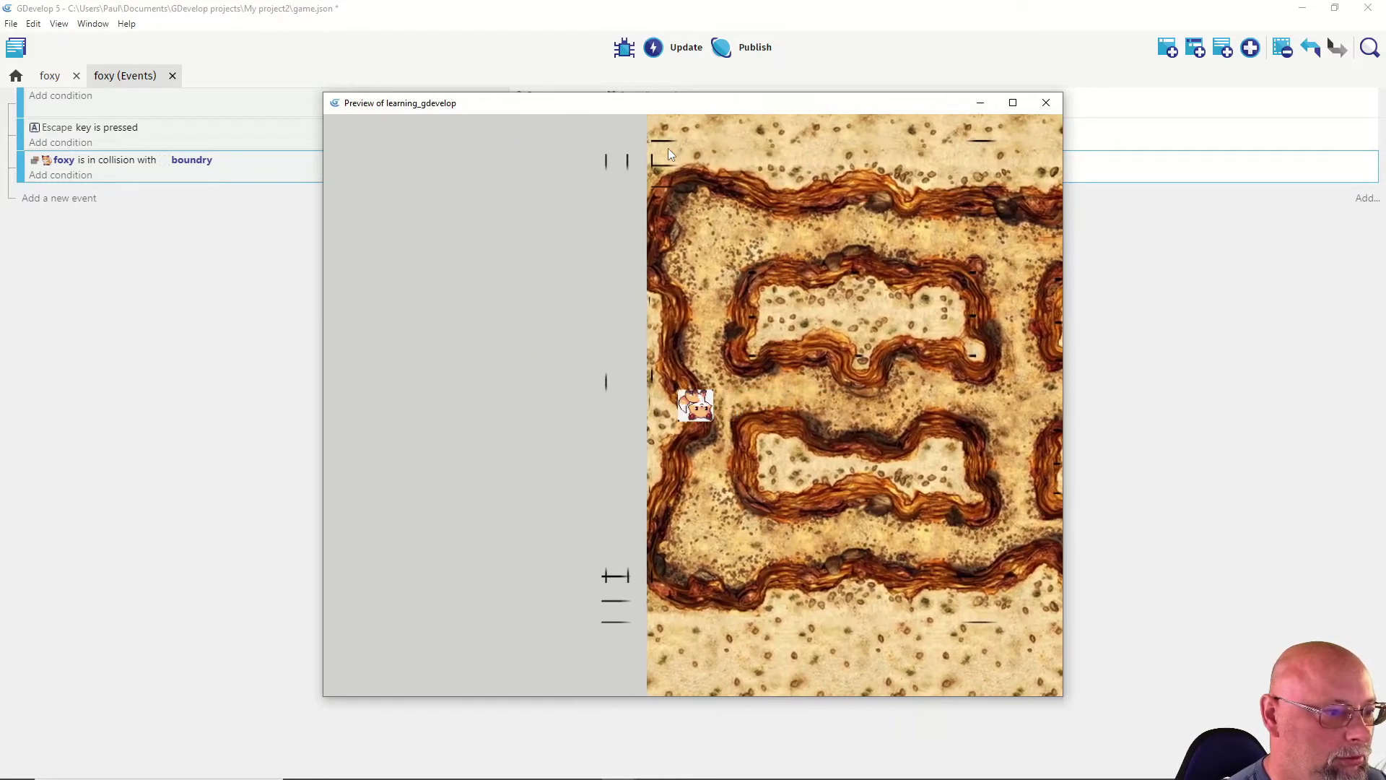
key("Up")
key("Up")
key("Left")
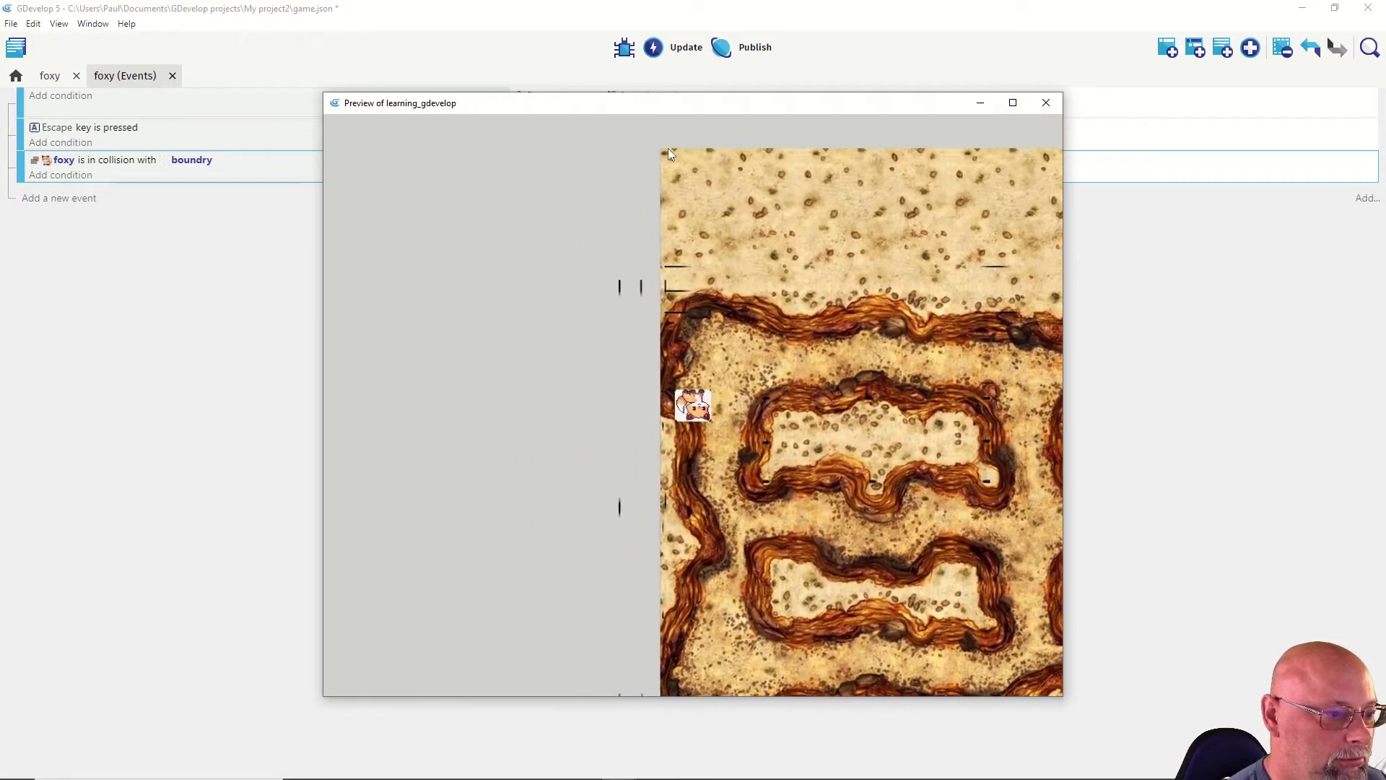
key("Right")
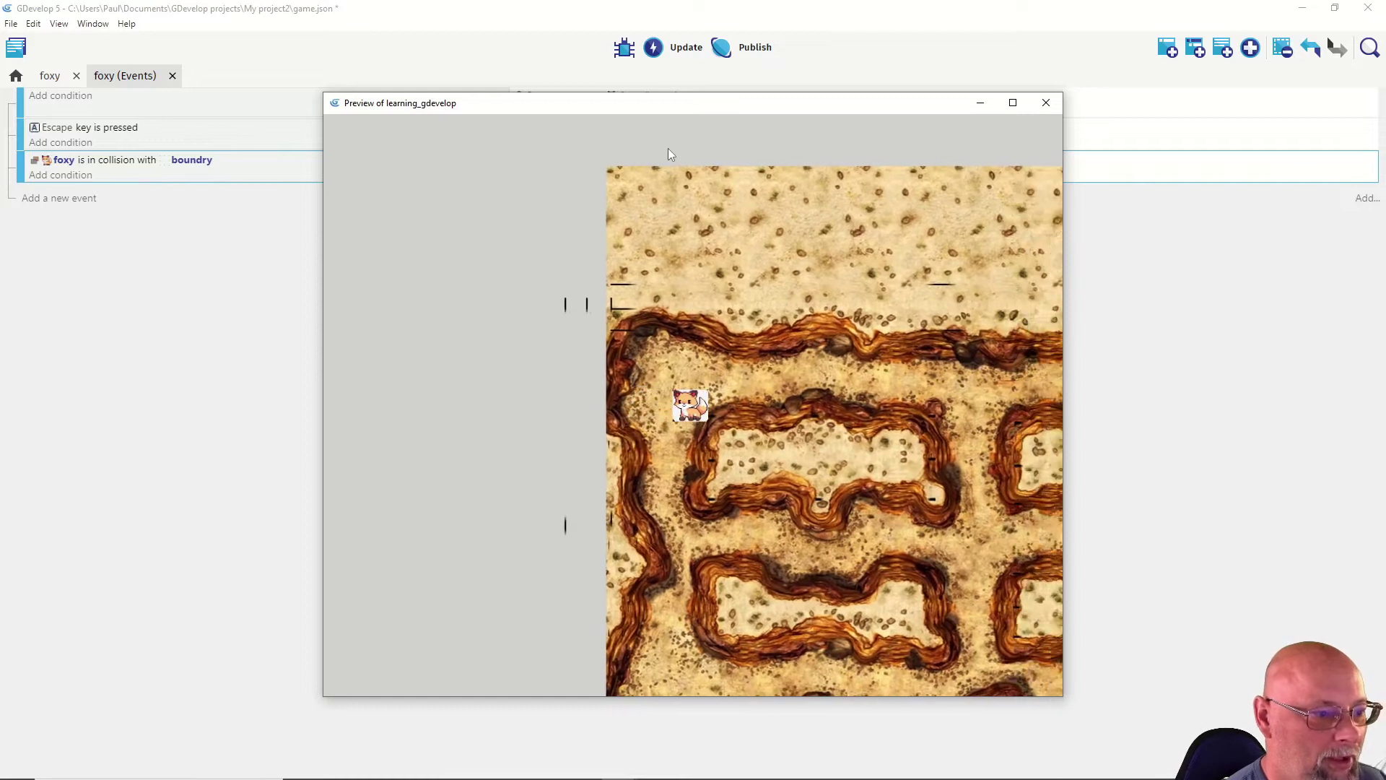
key("Down")
key("Right")
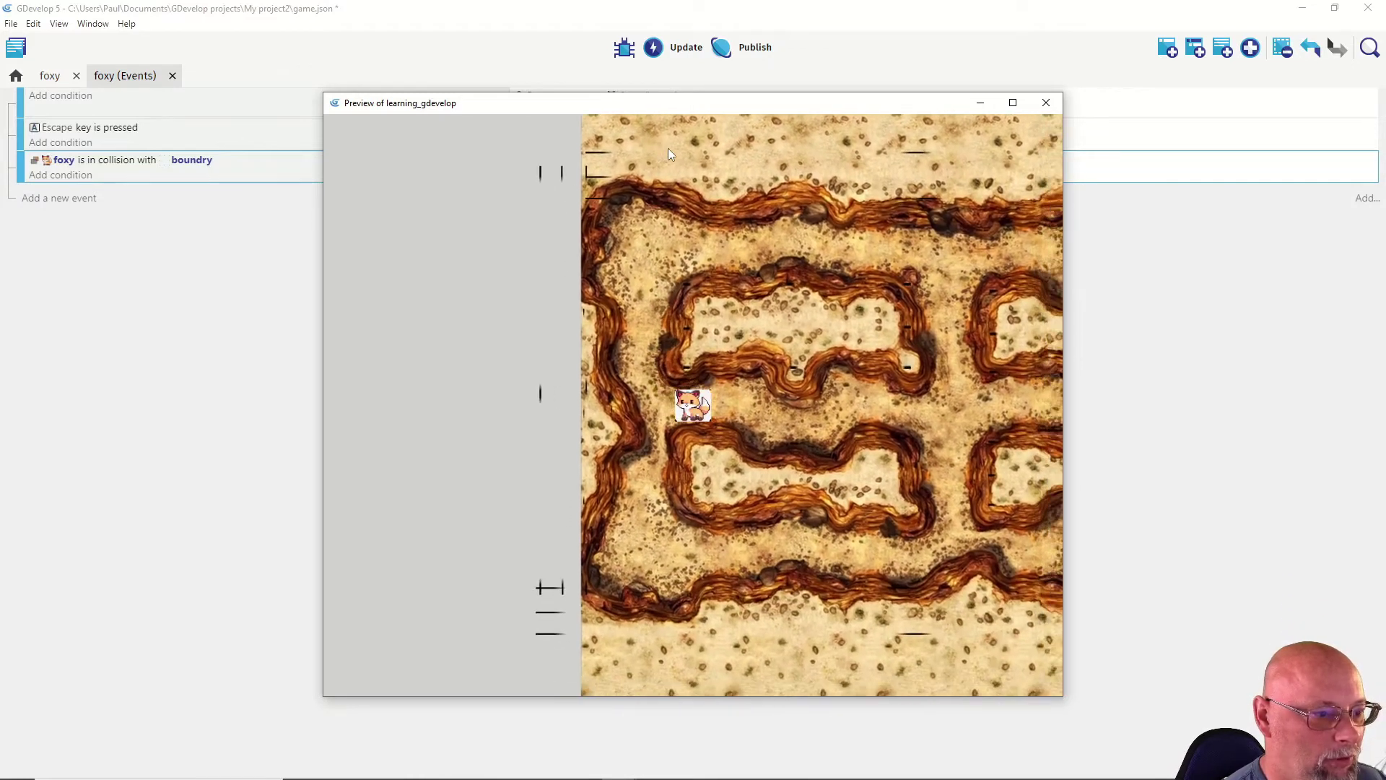
key("Right")
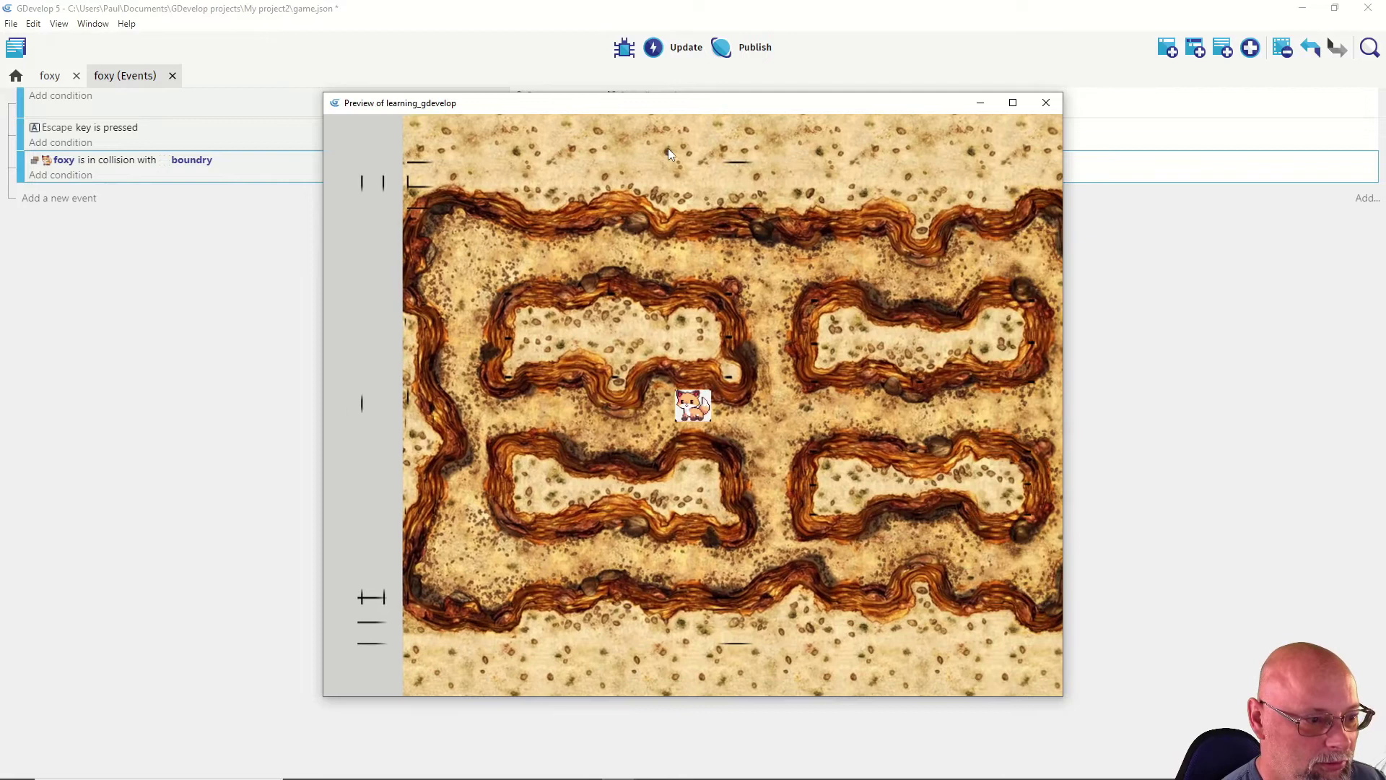
key("Up")
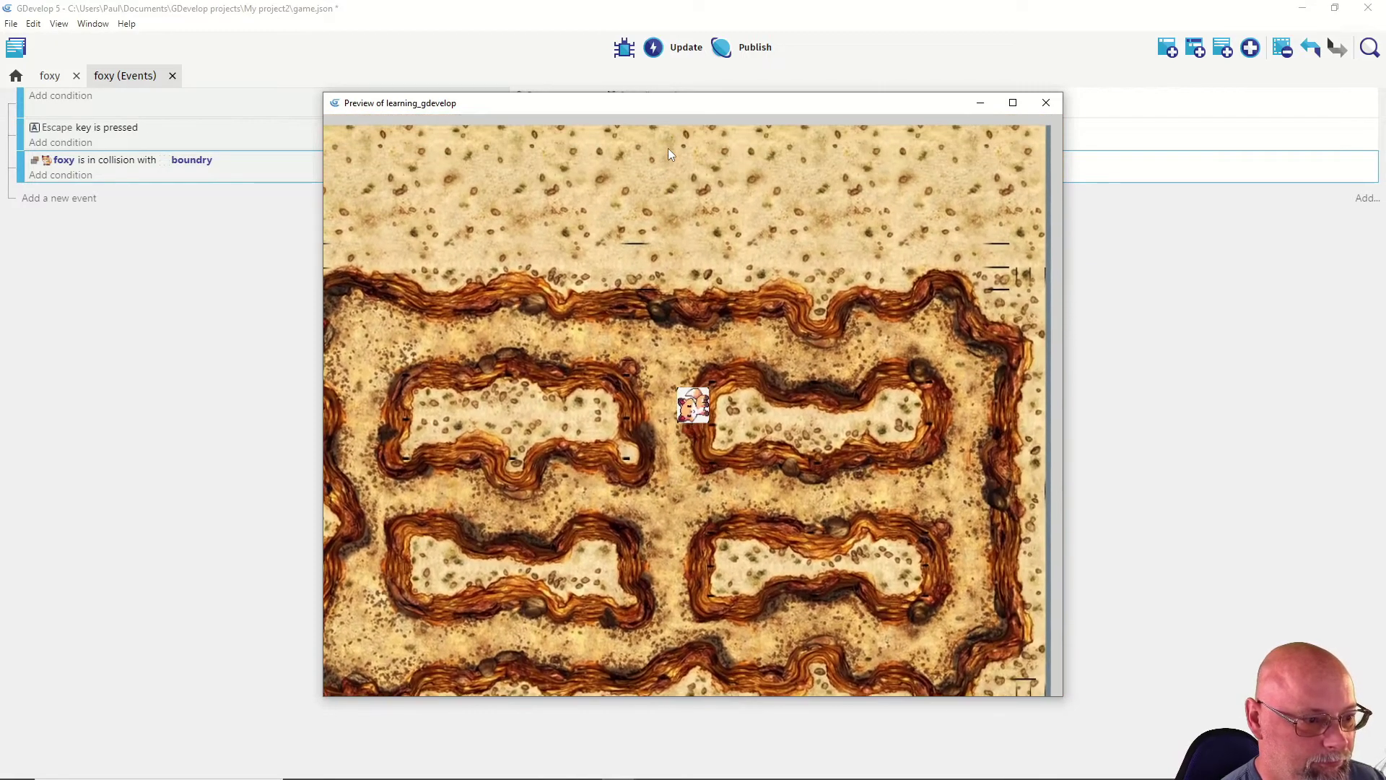
key("Down")
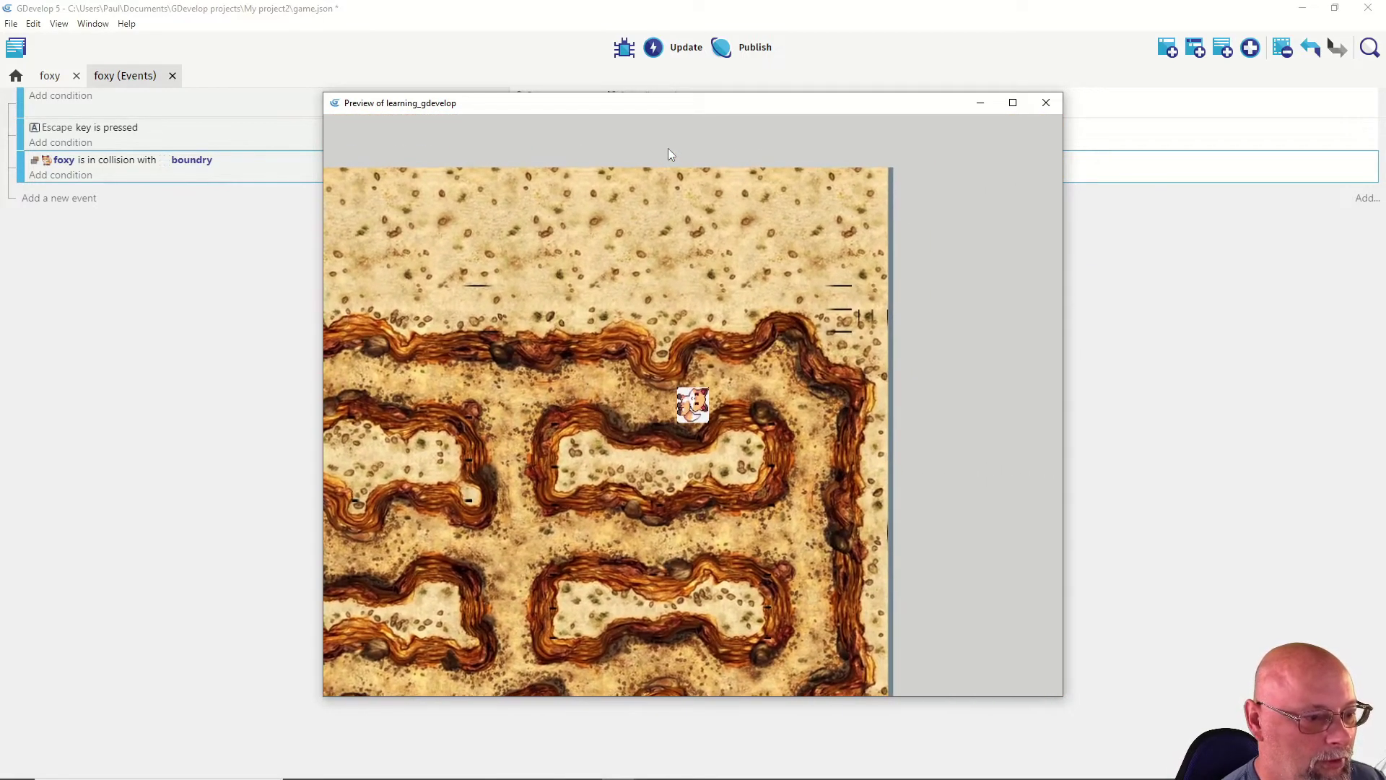
key("Left")
key("Up")
key("Down")
key("Left")
key("Down")
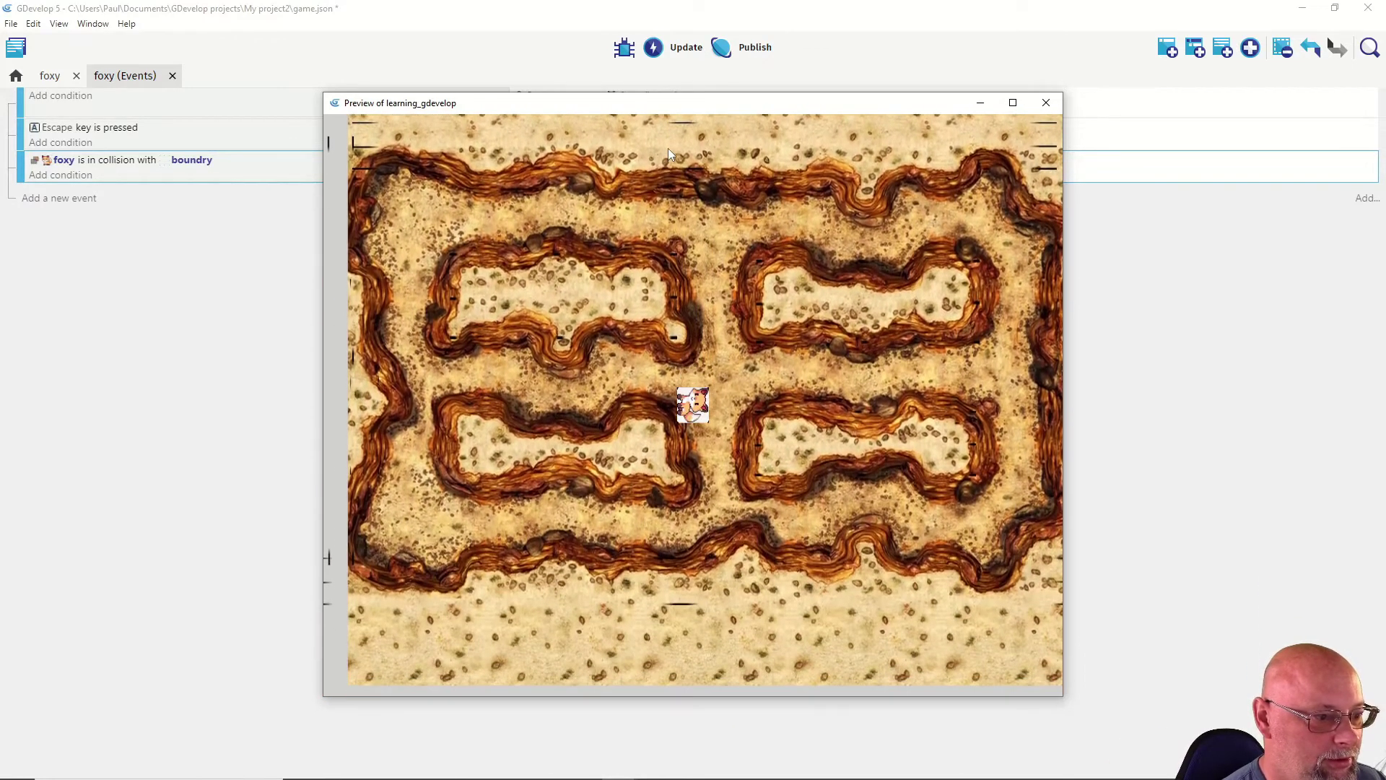
key("Left")
key("Left")
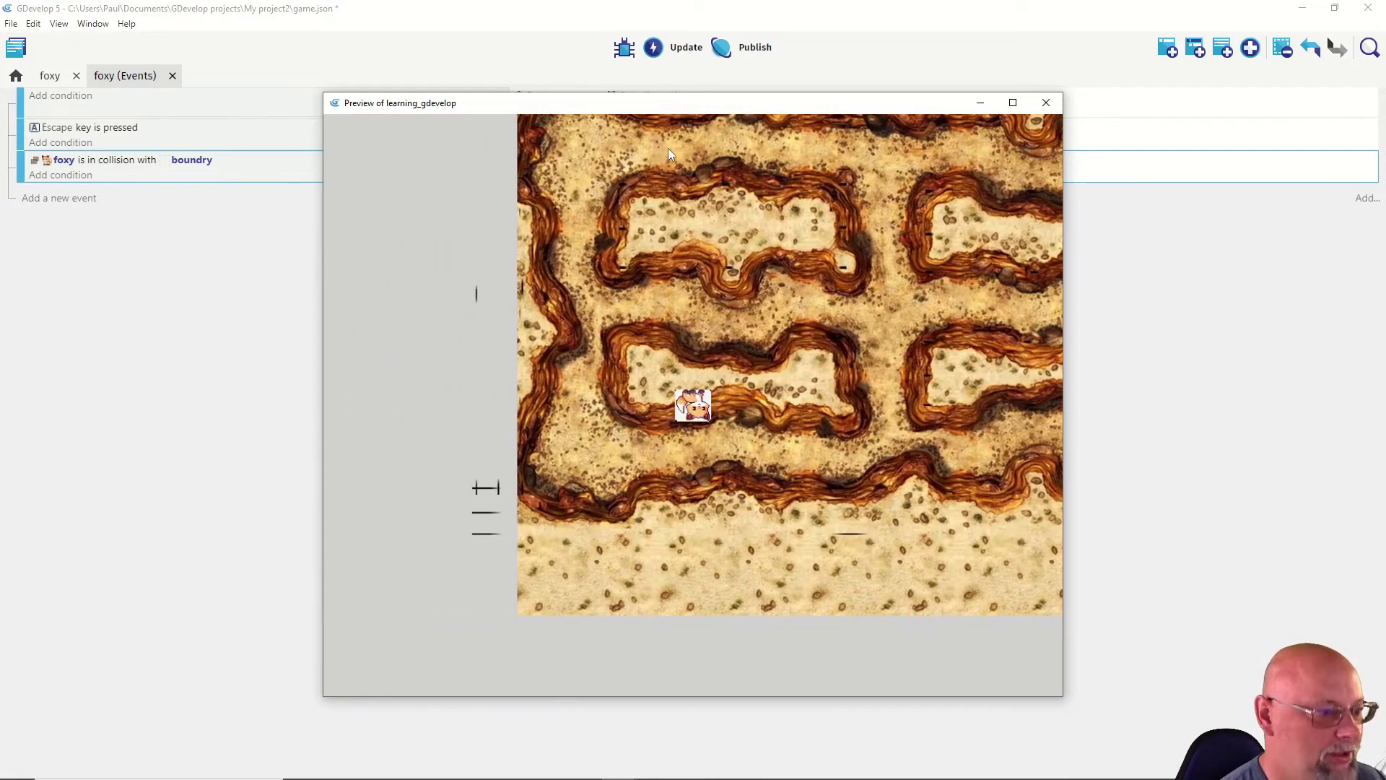
key("Escape")
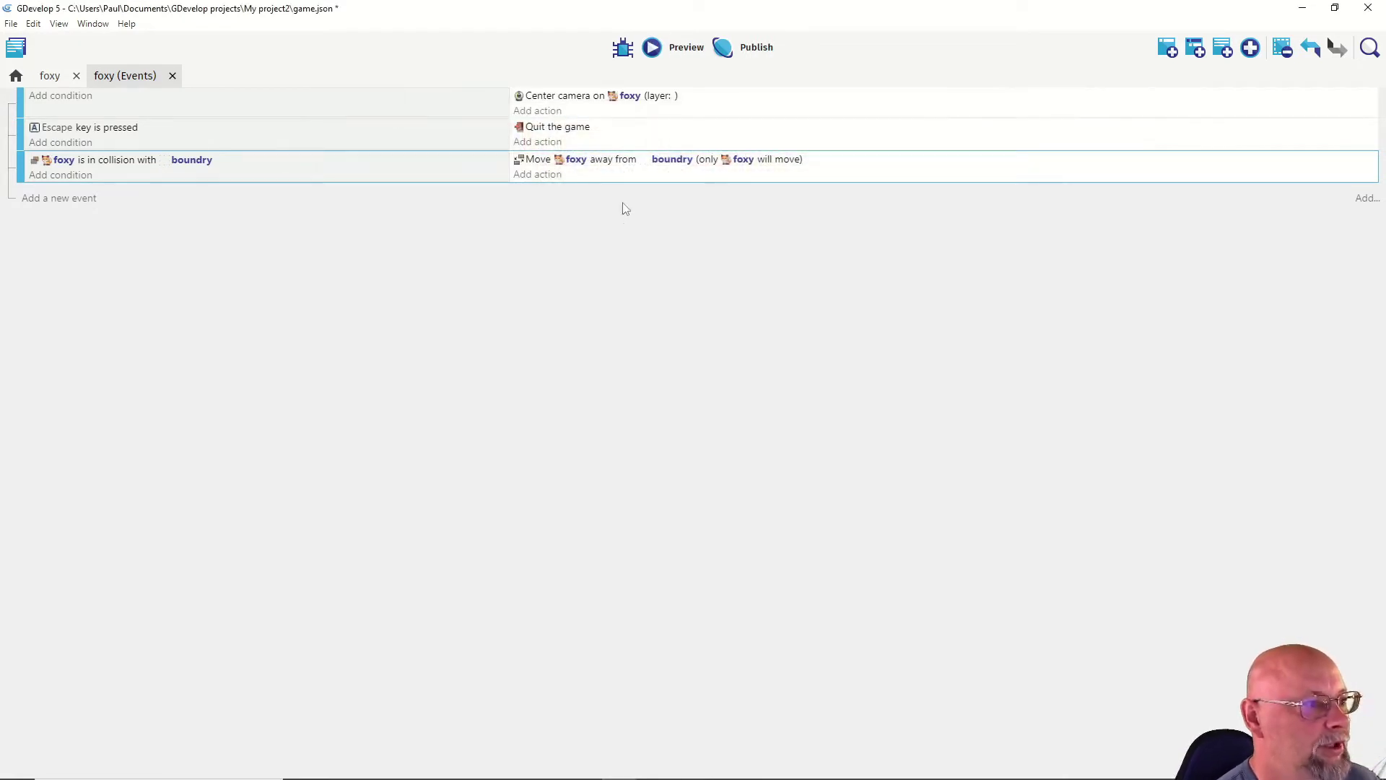
Step: Place a boundry instance in the map's lower-left inner enclosure, stretched to about 290 x 87 at X 171, Y 492, and save the project
left_click(54, 79)
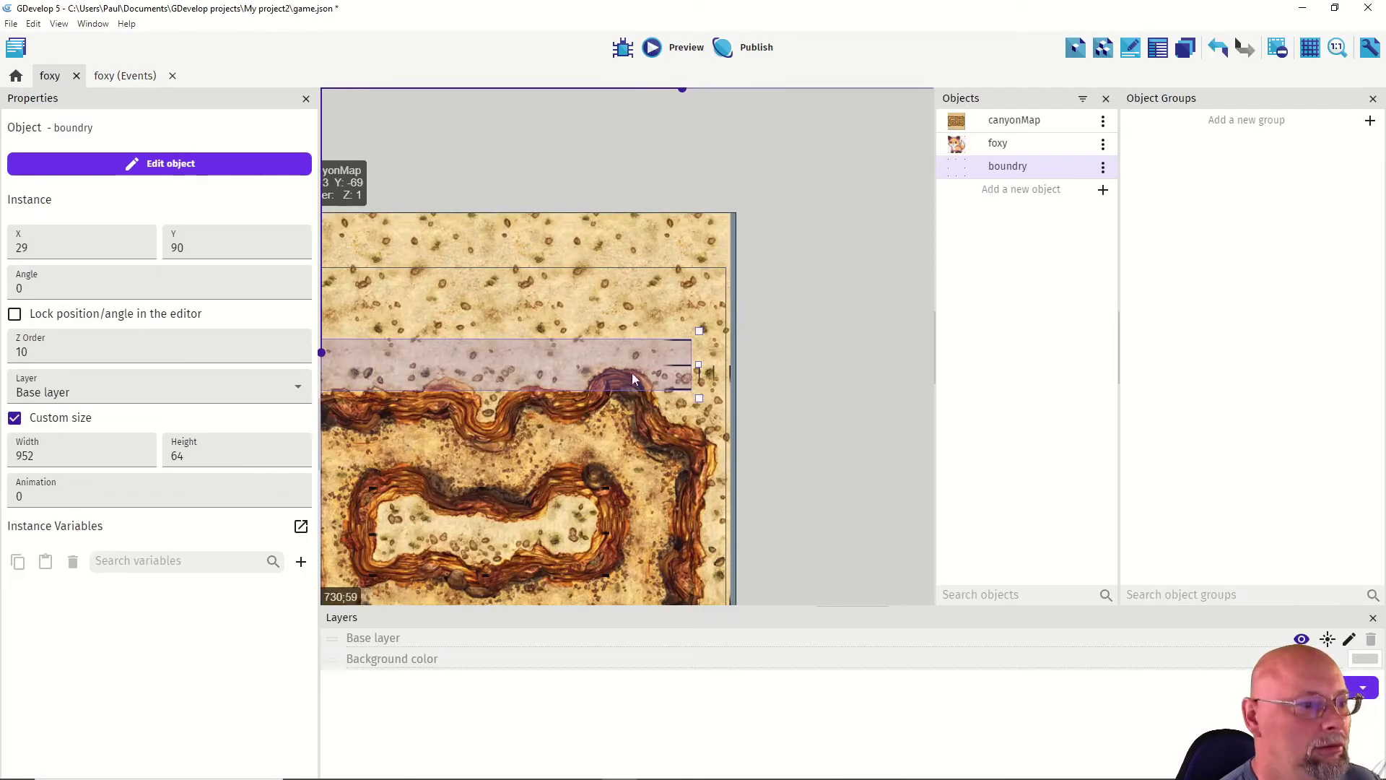
left_click_drag(682, 89, 649, 88)
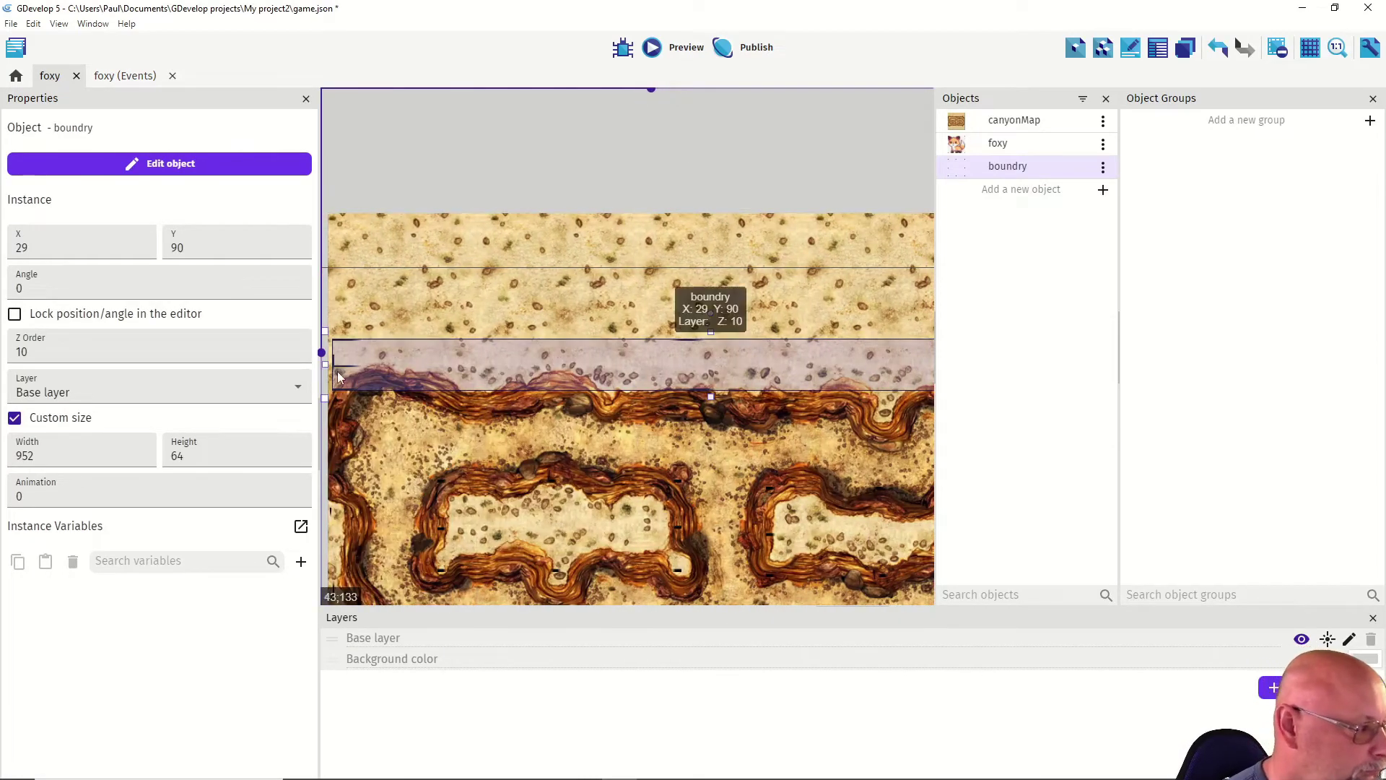
left_click_drag(322, 354, 321, 369)
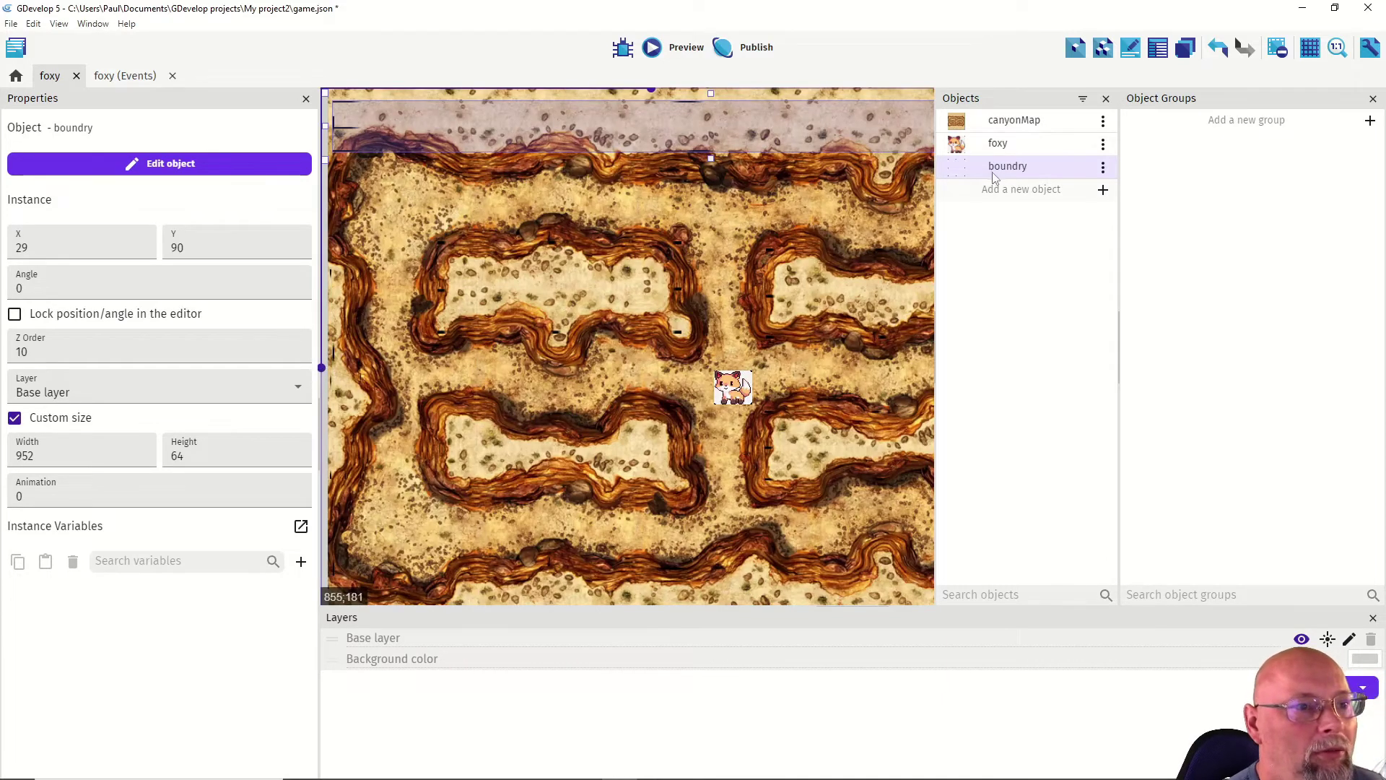
left_click_drag(986, 179, 447, 436)
left_click(473, 462)
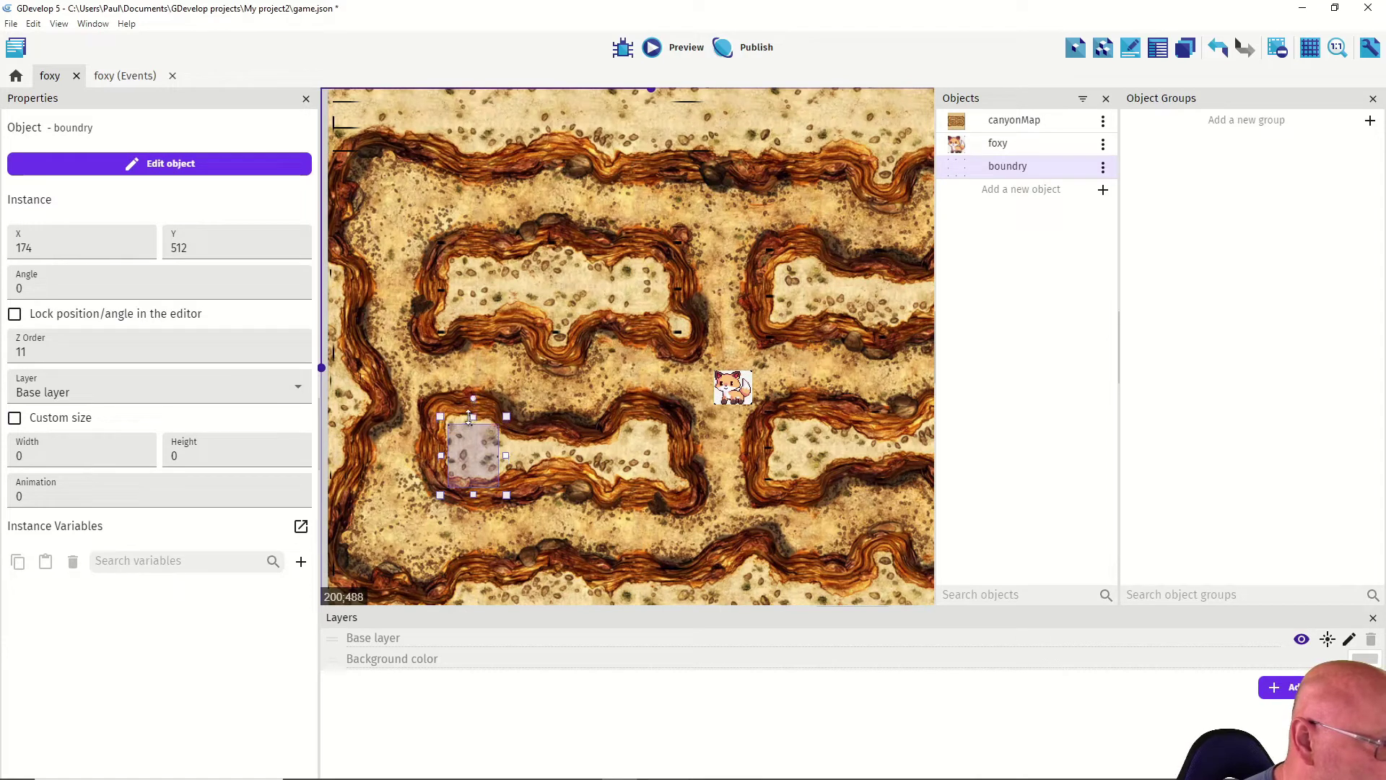
left_click_drag(468, 410, 470, 406)
left_click_drag(506, 452, 680, 460)
left_click_drag(596, 448, 600, 451)
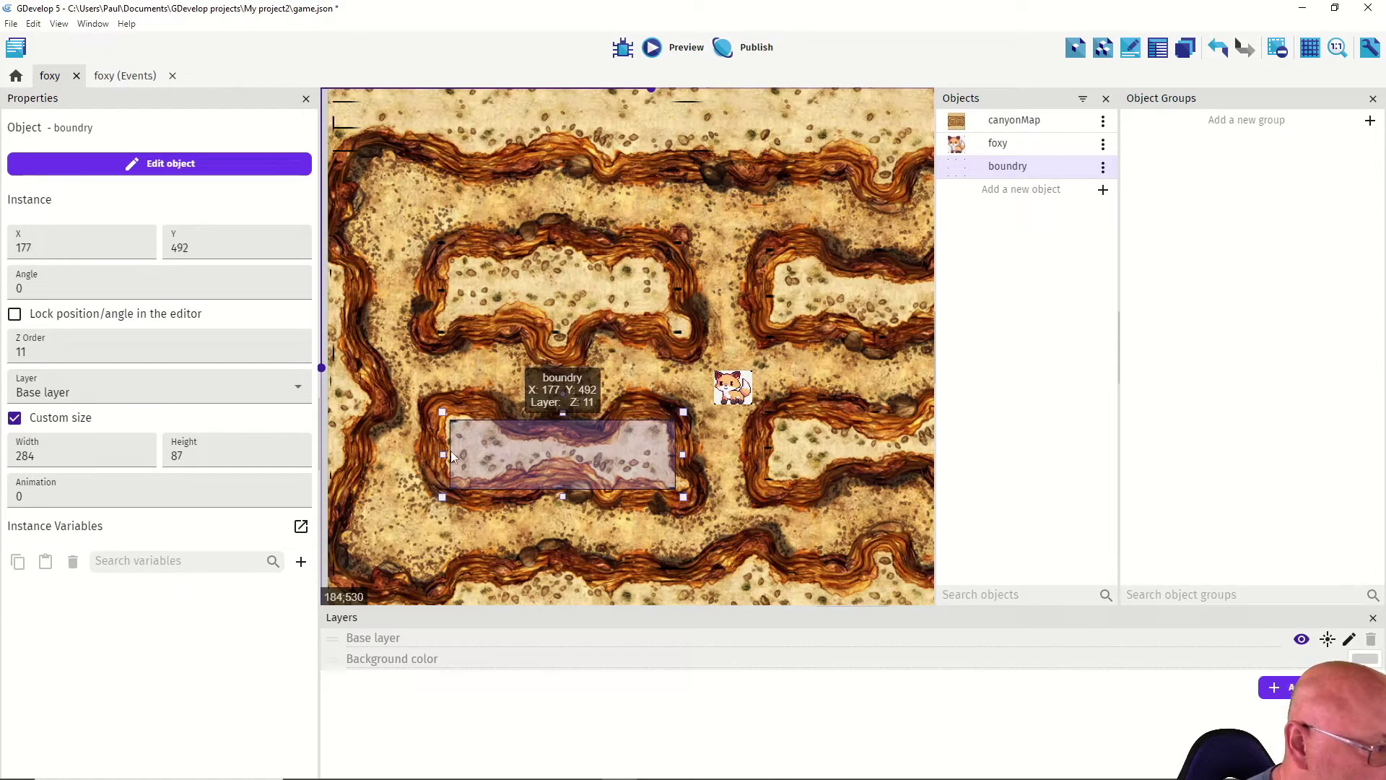
left_click_drag(437, 452, 432, 453)
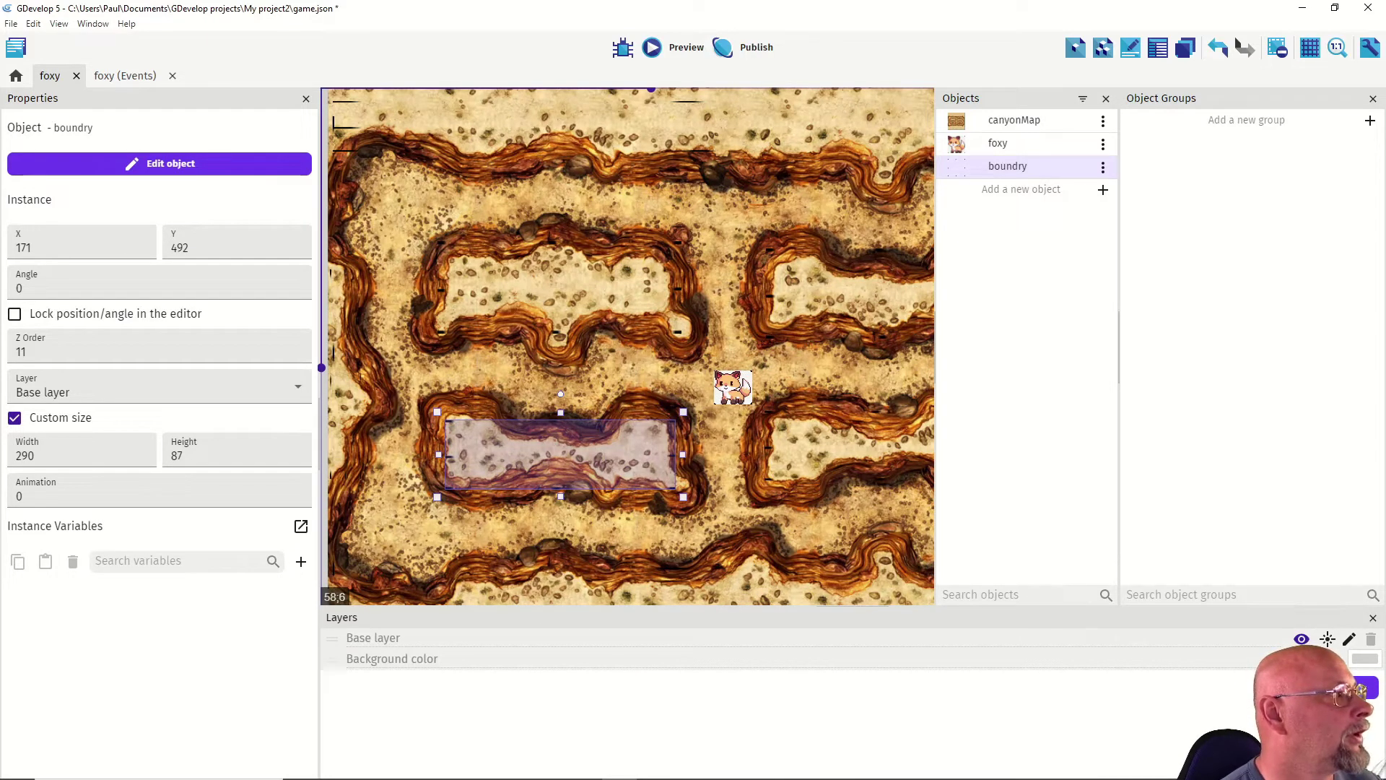
left_click(10, 24)
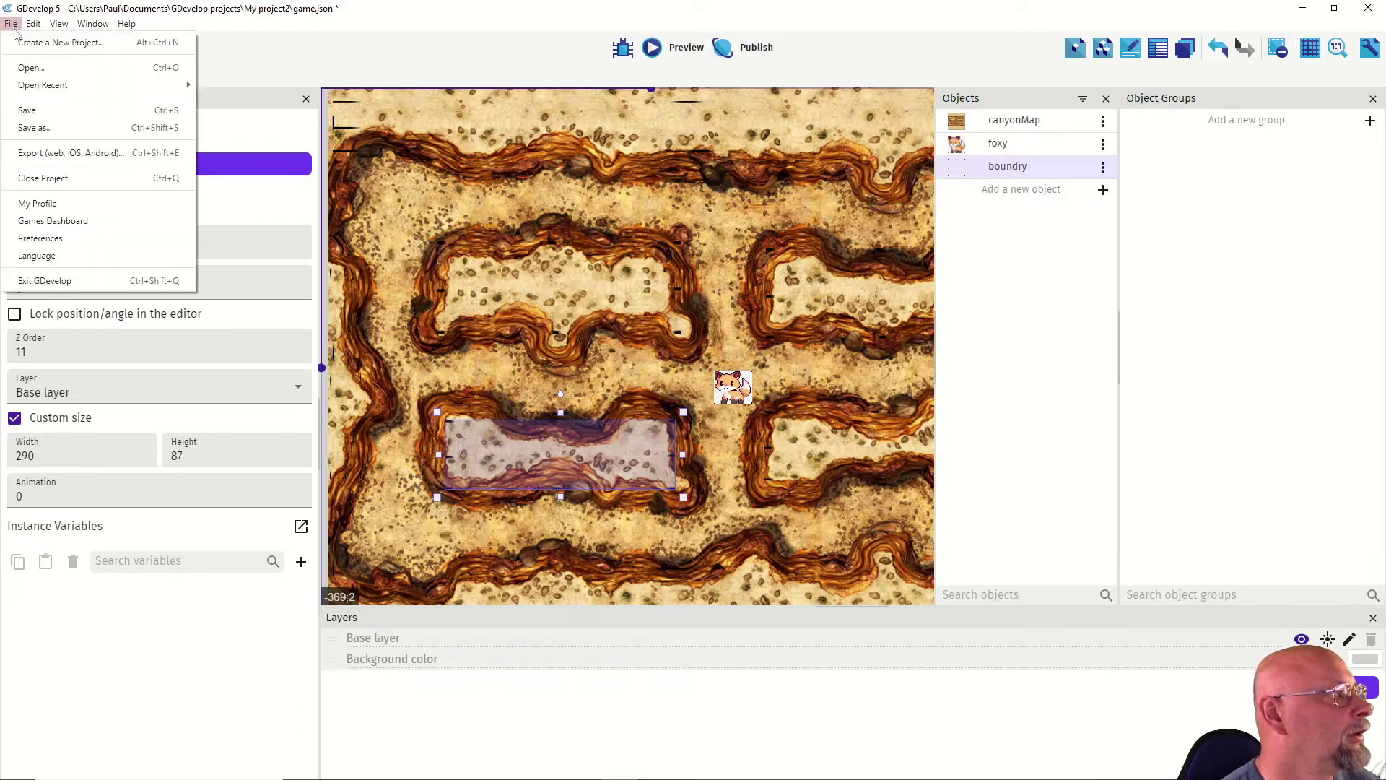
left_click(21, 110)
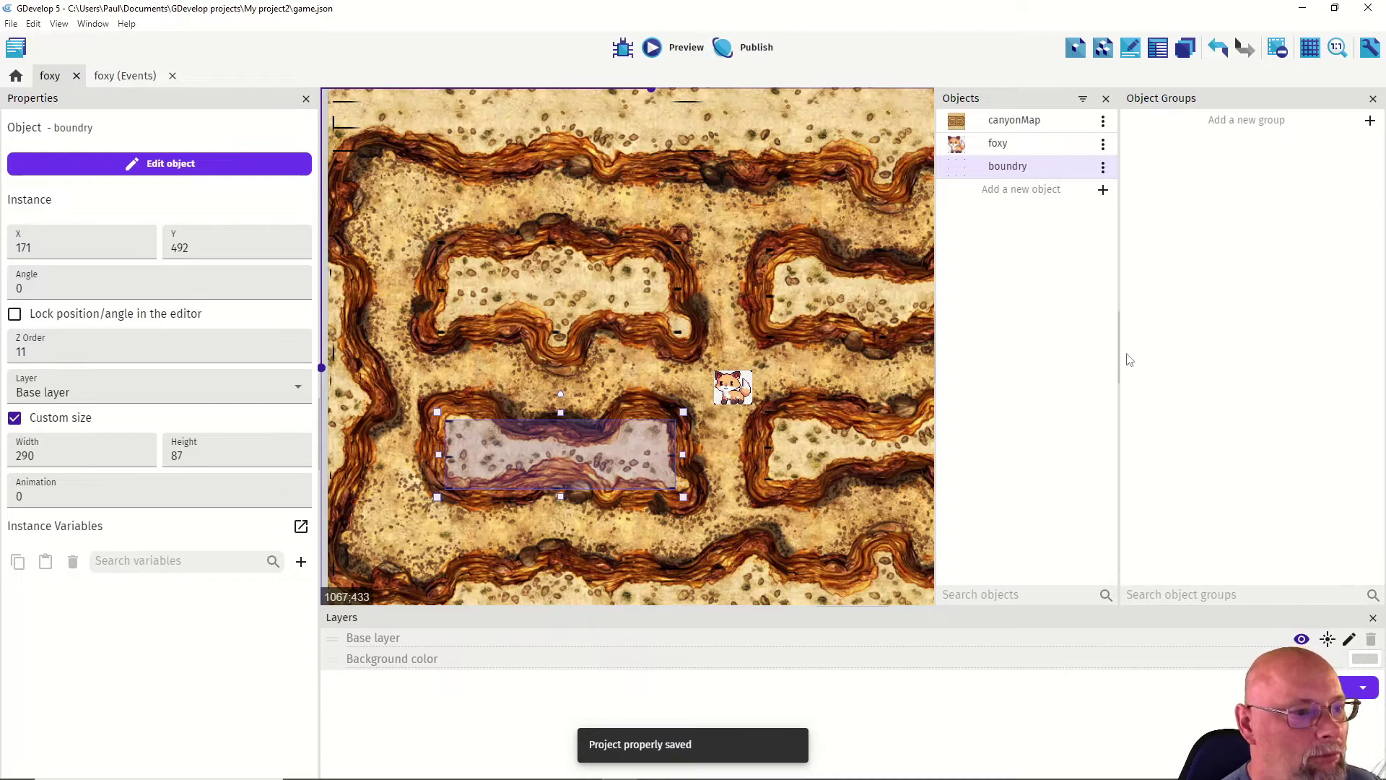
Step: Set foxy's TopDownMovement deceleration to 0 and max. speed to 300, and apply the changes
double_click(732, 387)
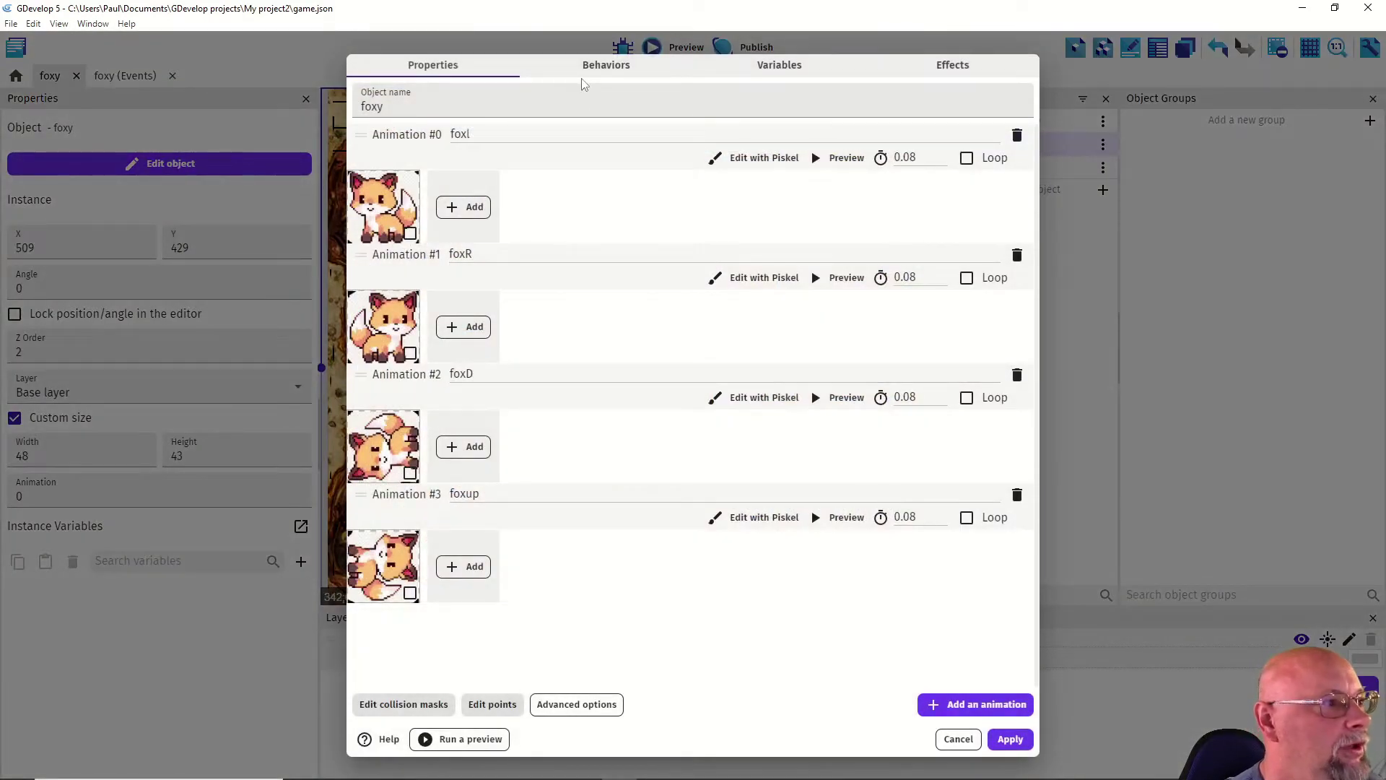
left_click(592, 66)
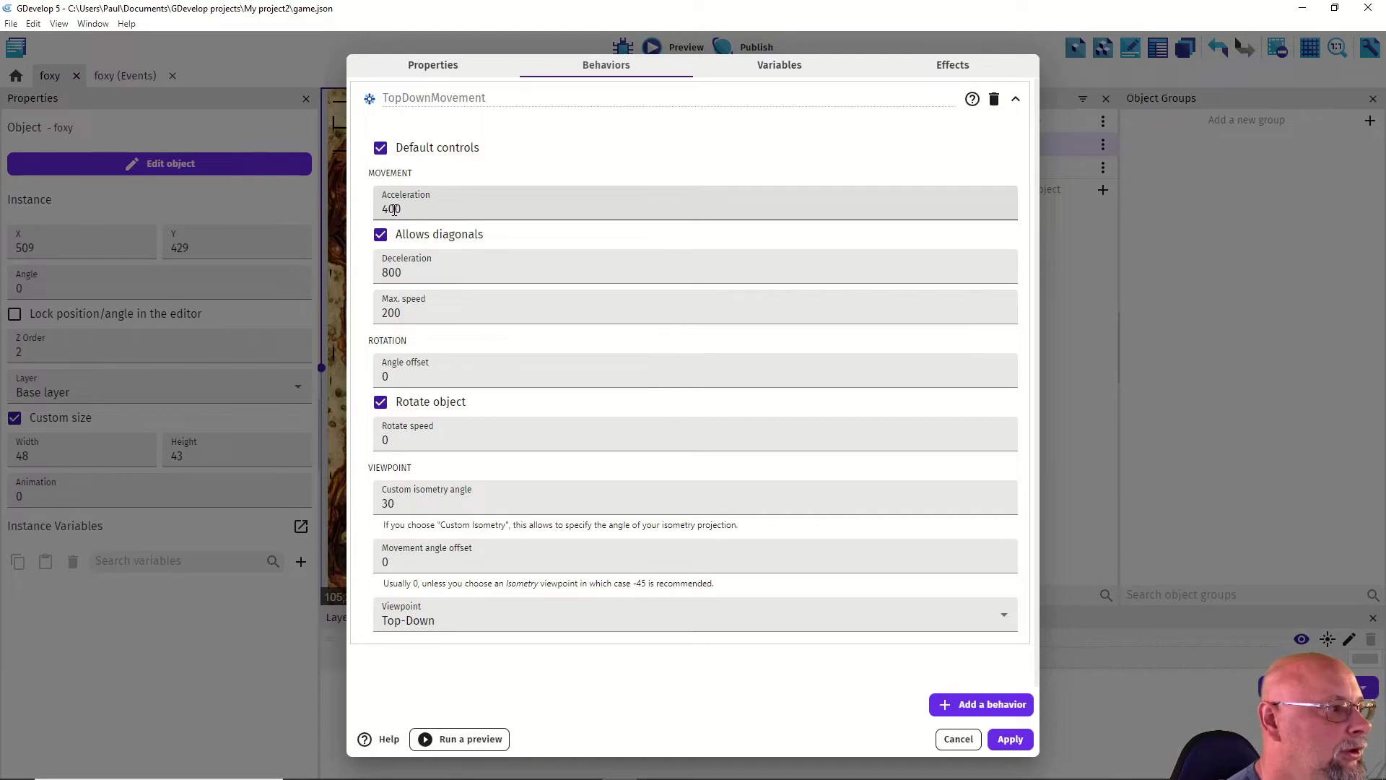
left_click_drag(400, 274, 378, 273)
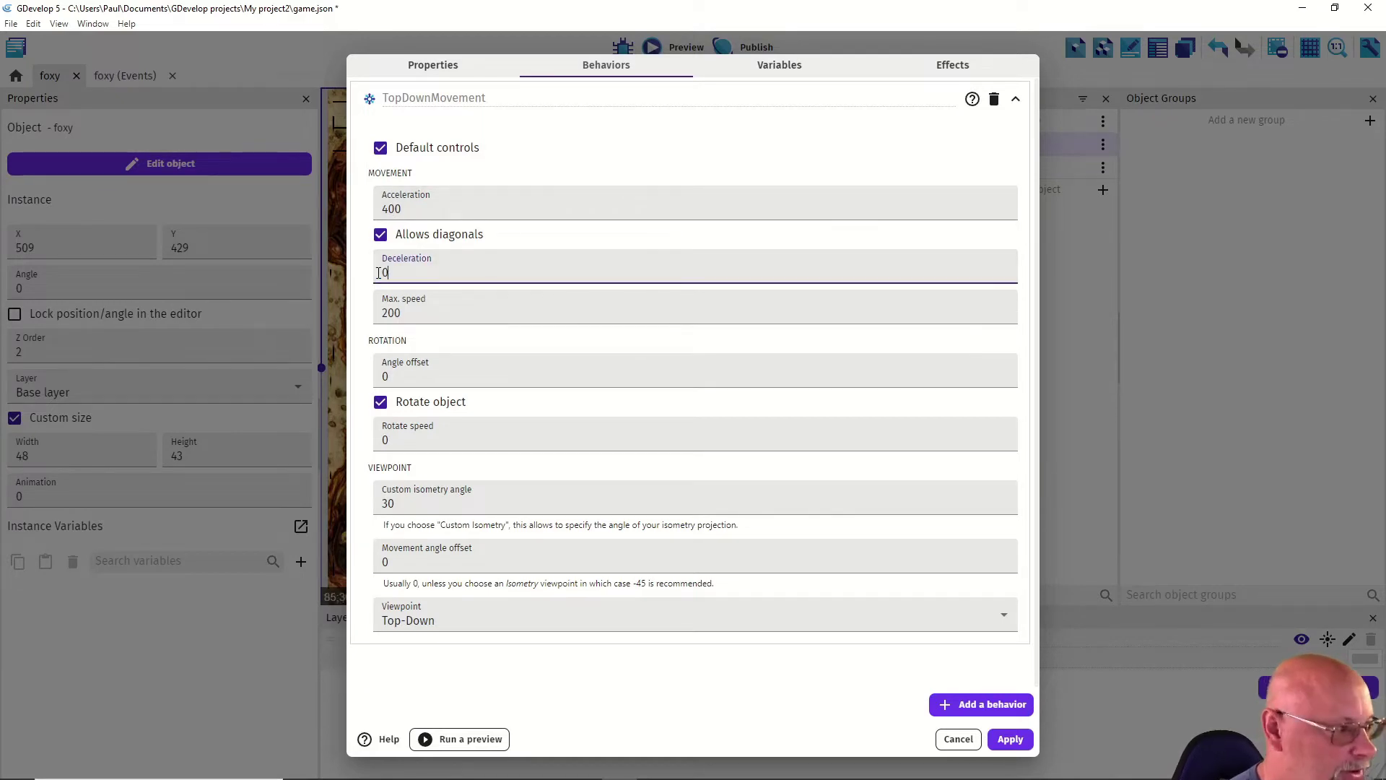
left_click(386, 313)
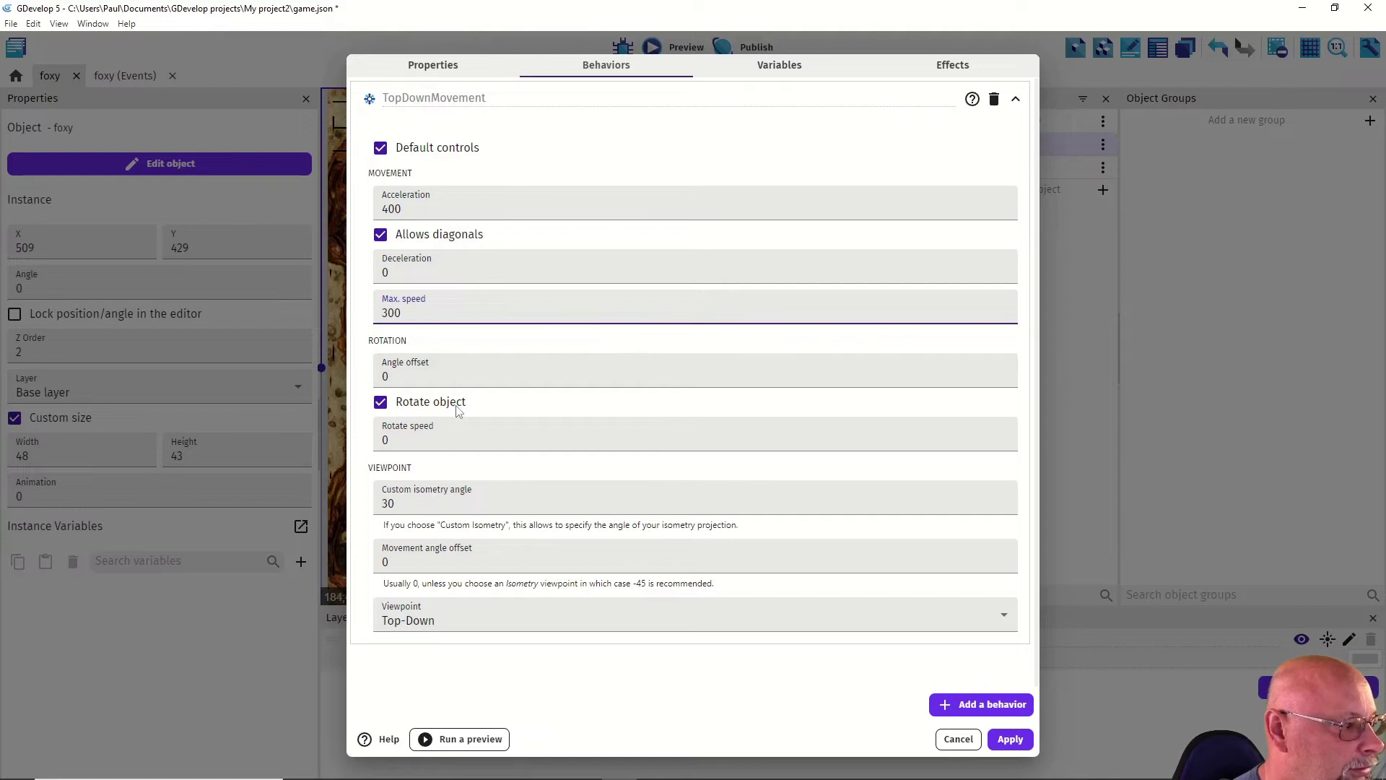
left_click(1010, 739)
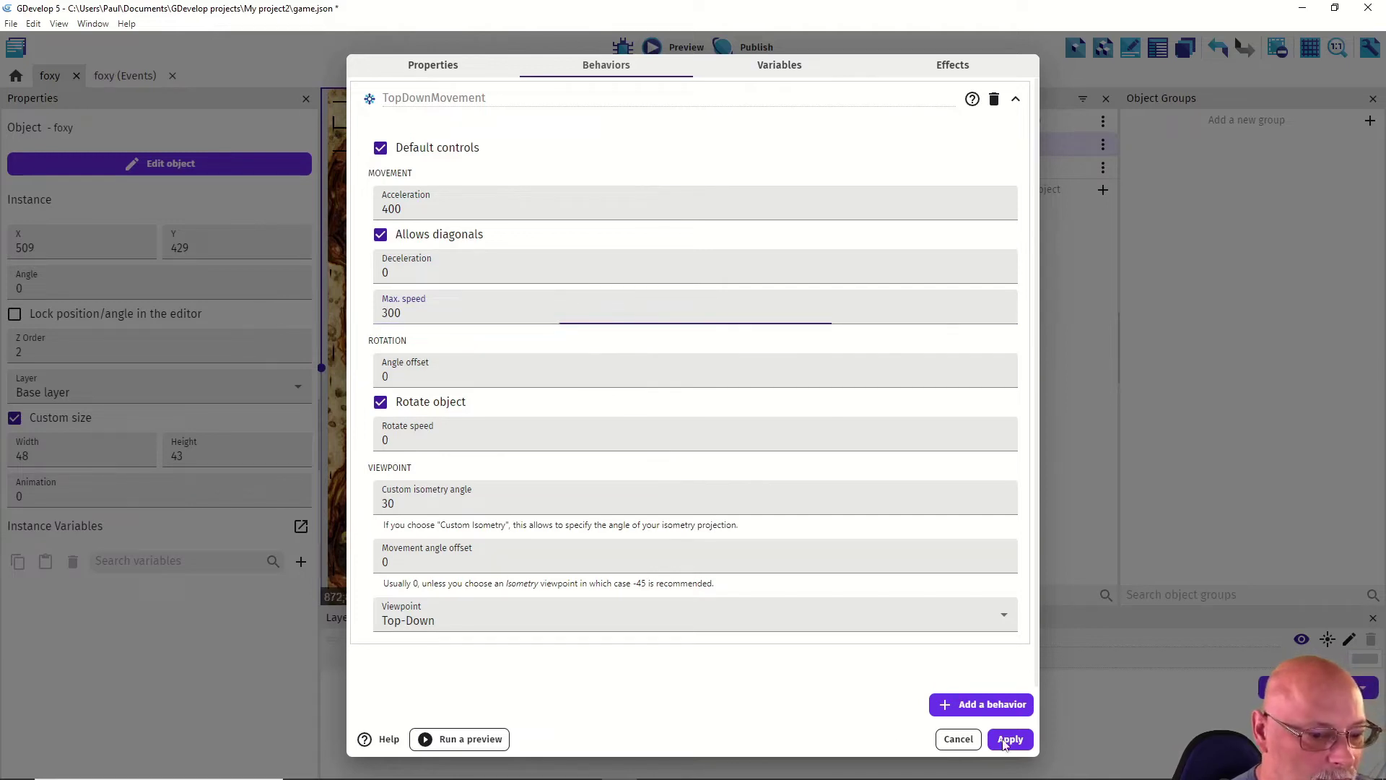
Step: Preview the game, steer foxy around the canyon in all four directions to test movement and facing, and quit the preview
left_click(660, 54)
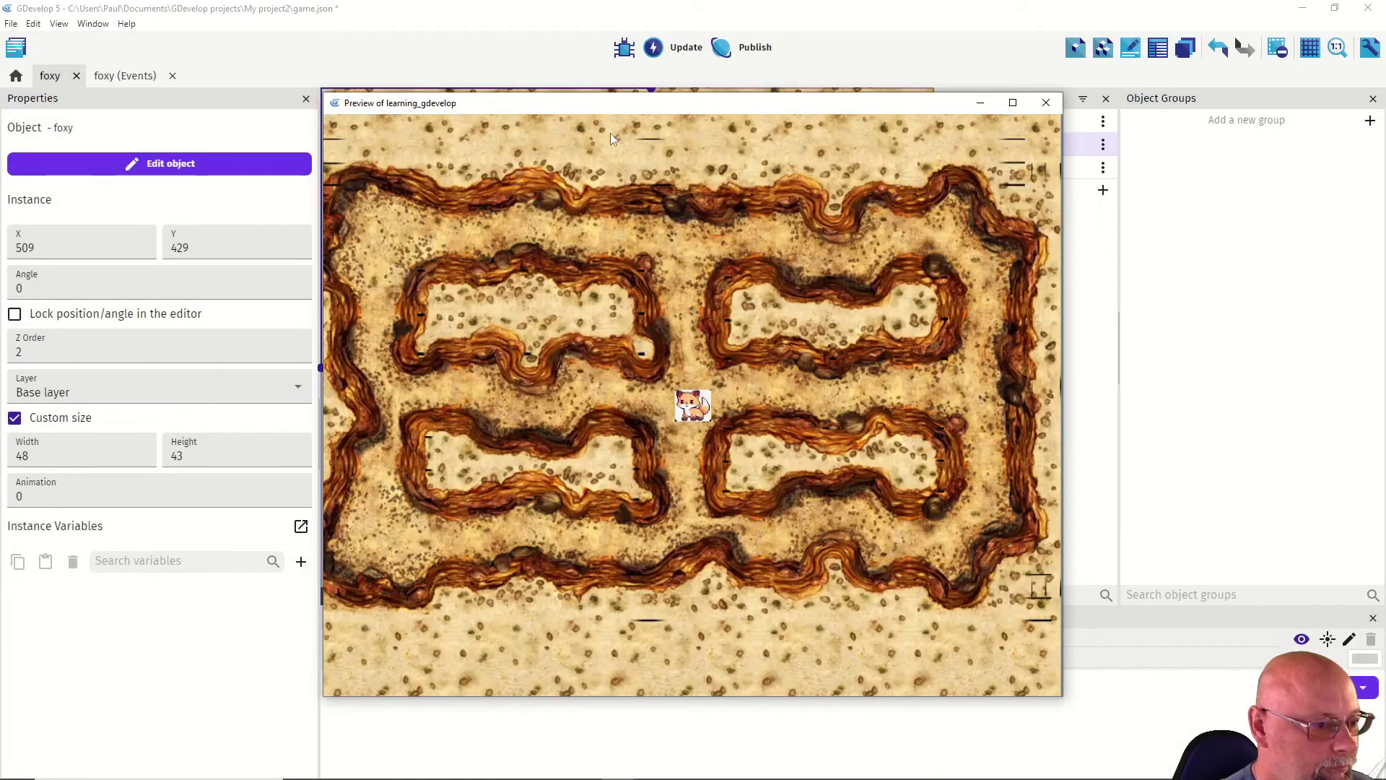
key("Left")
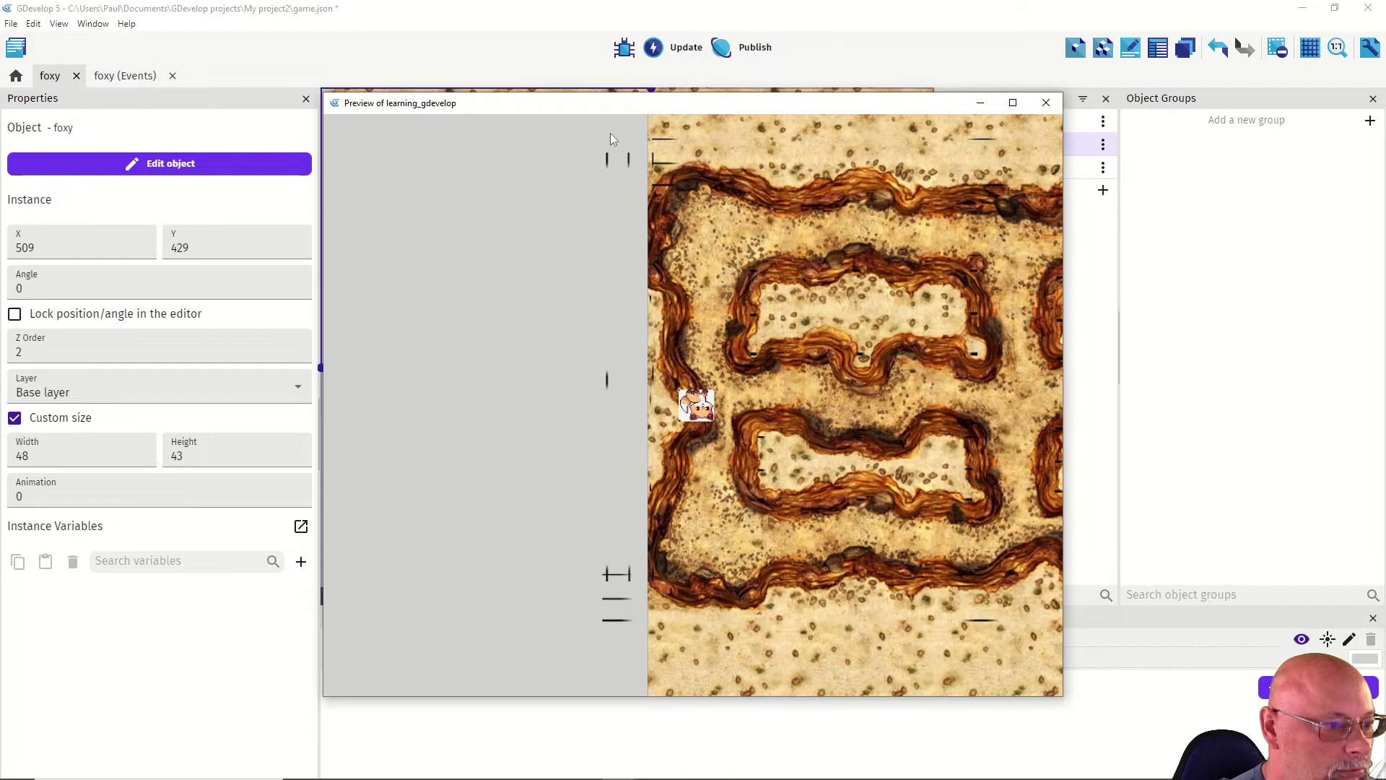
key("Up")
key("Right")
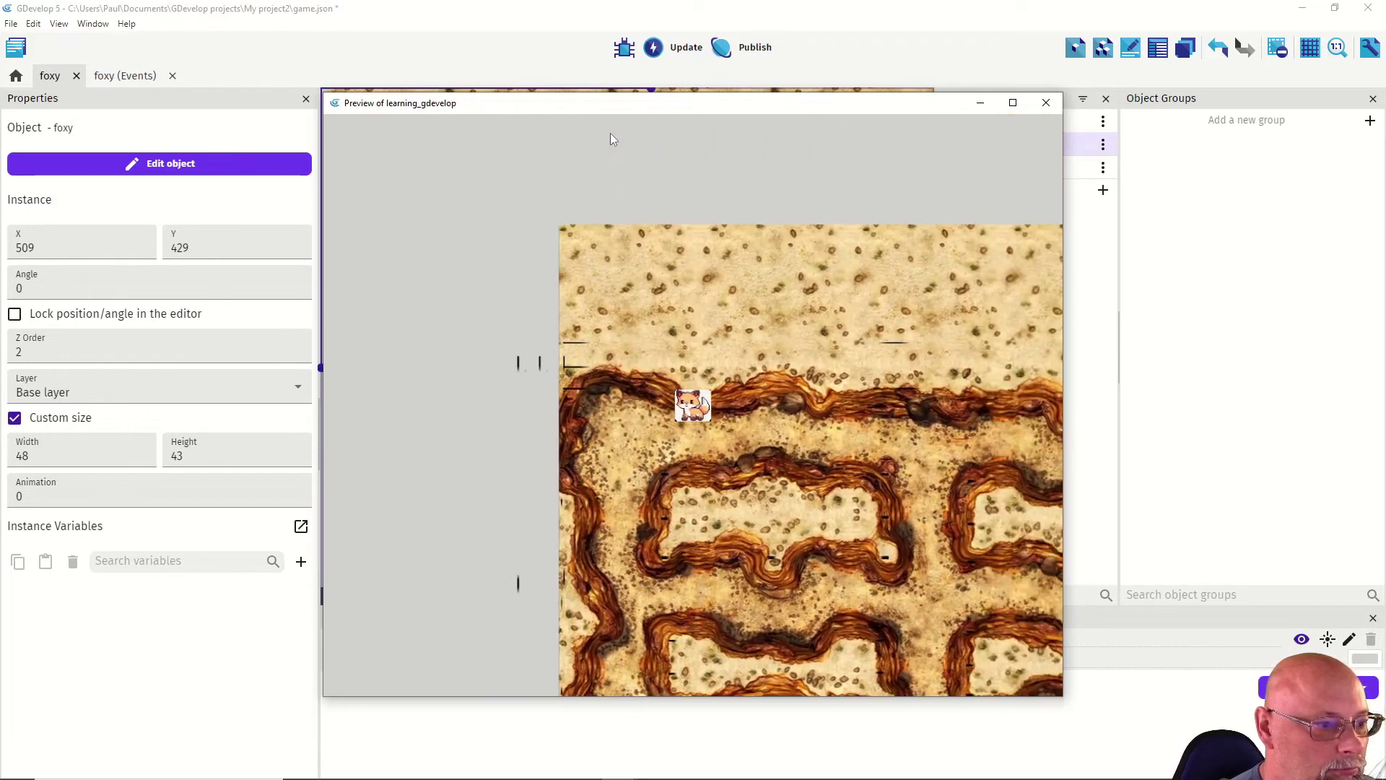
key("Down")
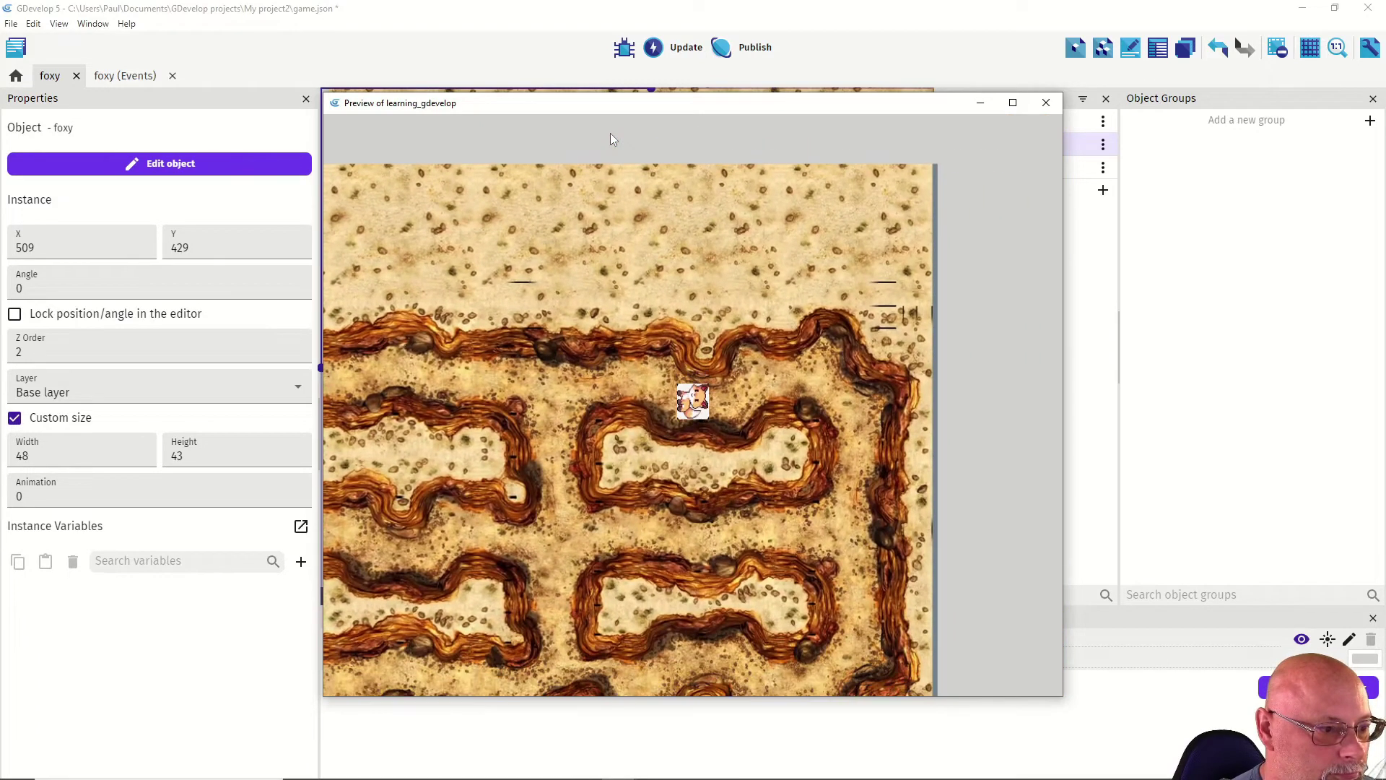
key("Left")
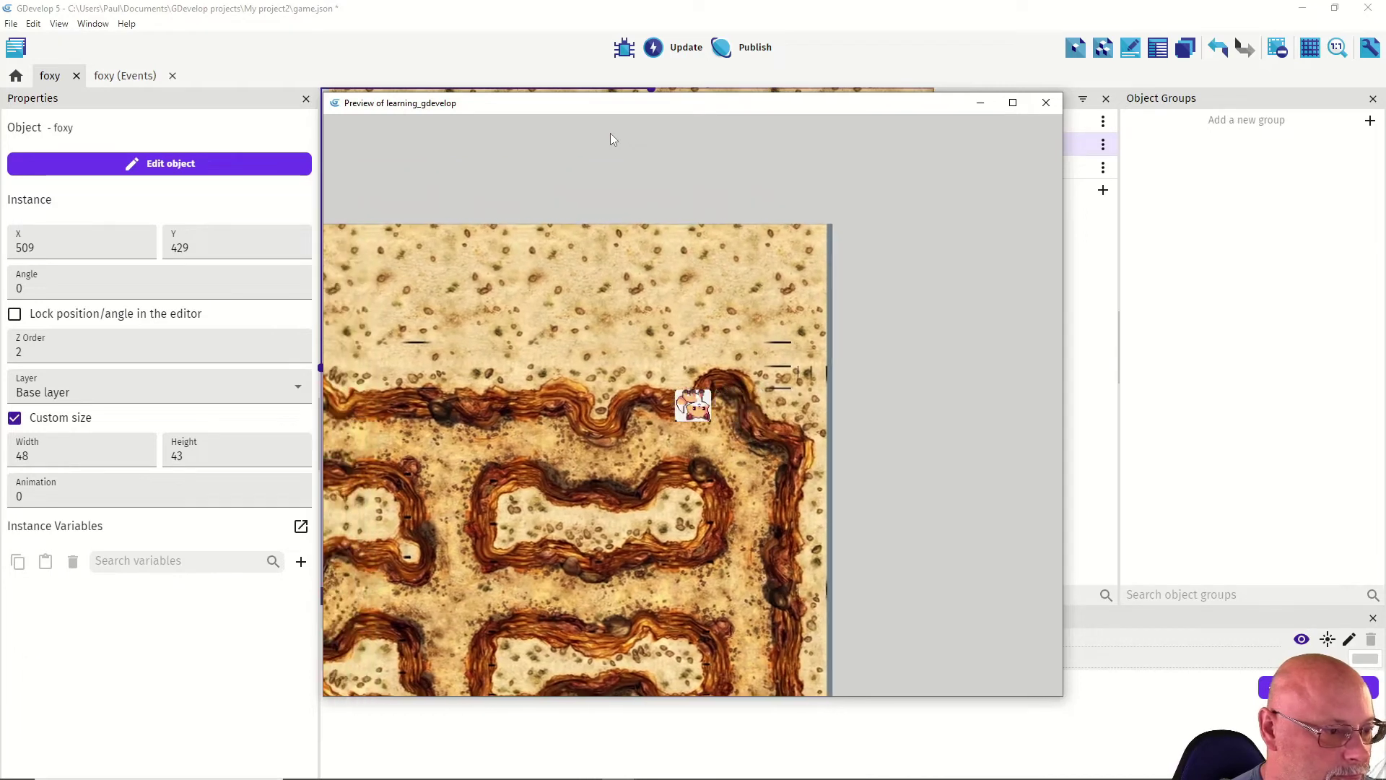
key("Down")
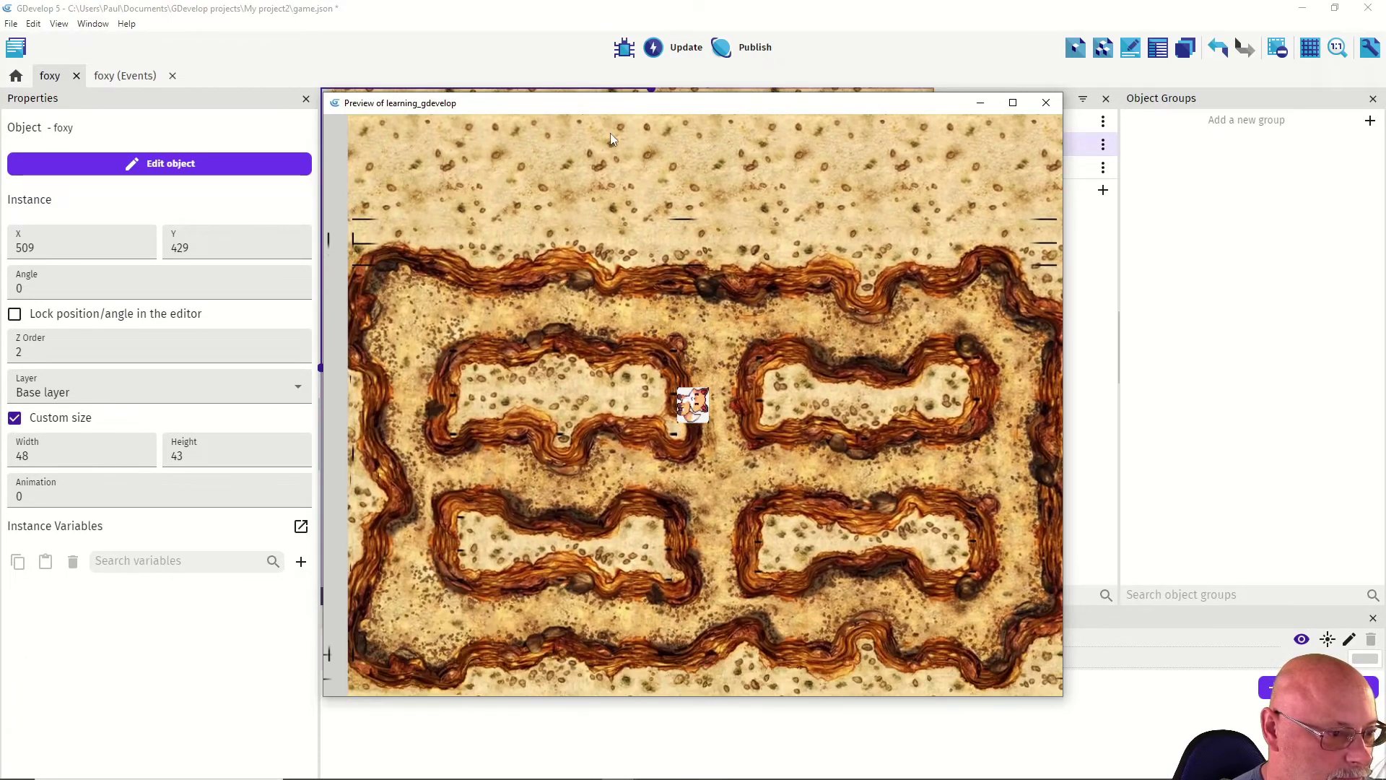
key("Left")
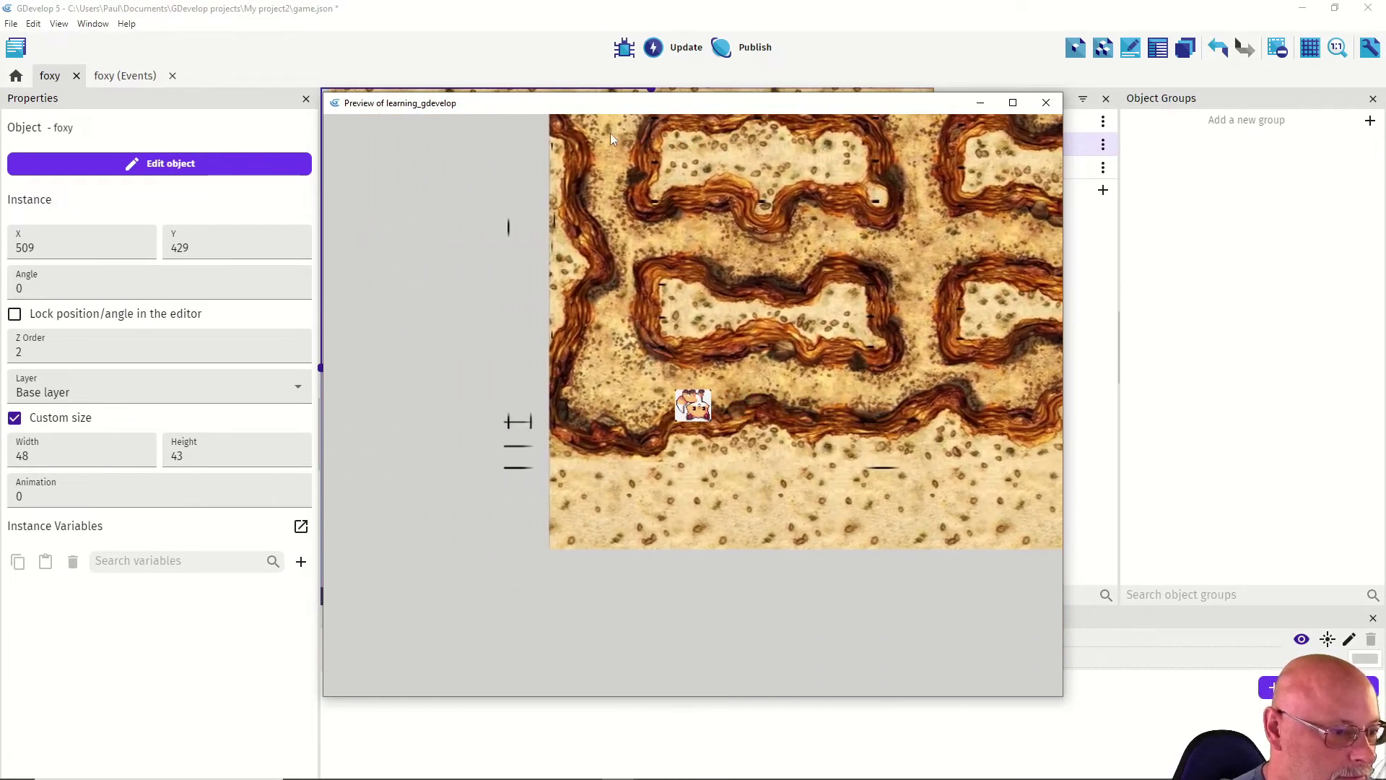
key("Right")
key("Up")
key("Left")
key("Up")
key("Right")
key("Right")
key("Down")
key("Right")
key("Down")
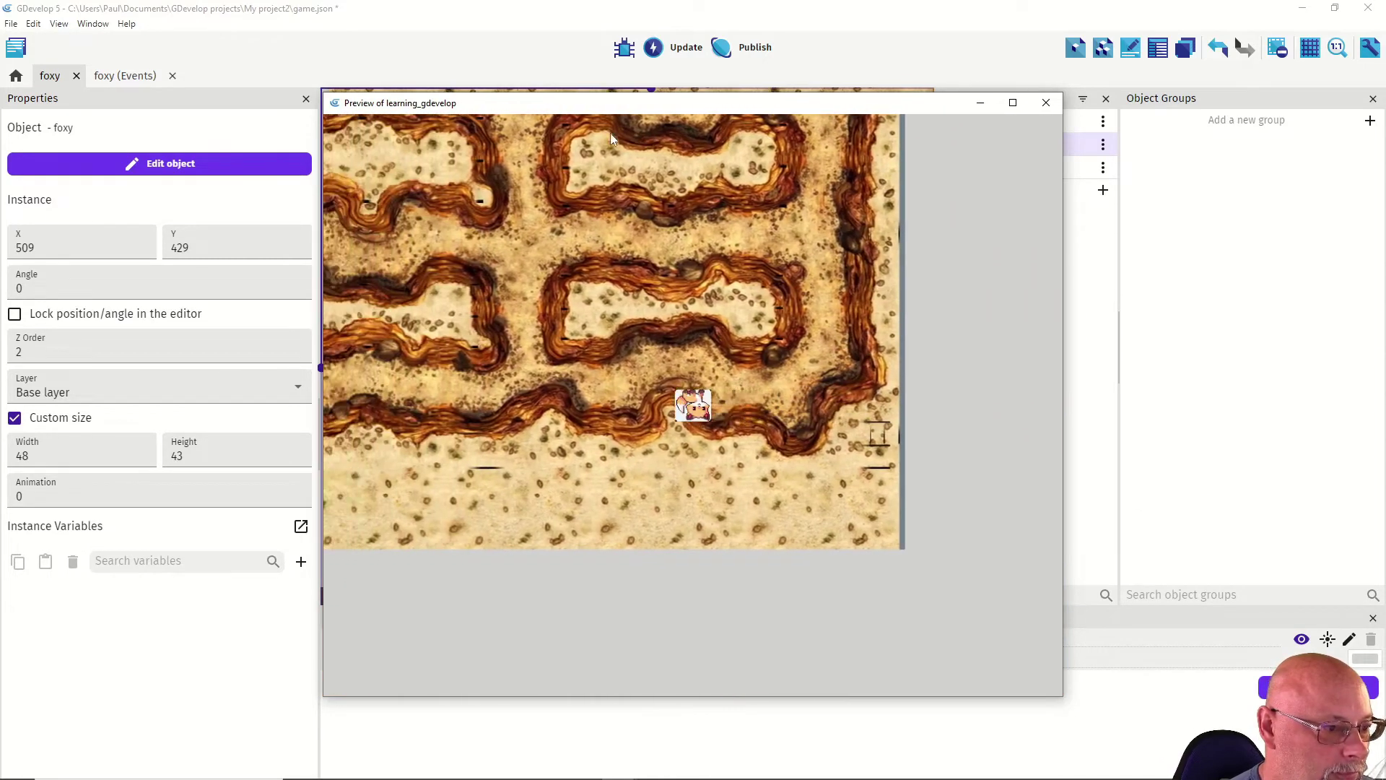
key("Up")
key("Left")
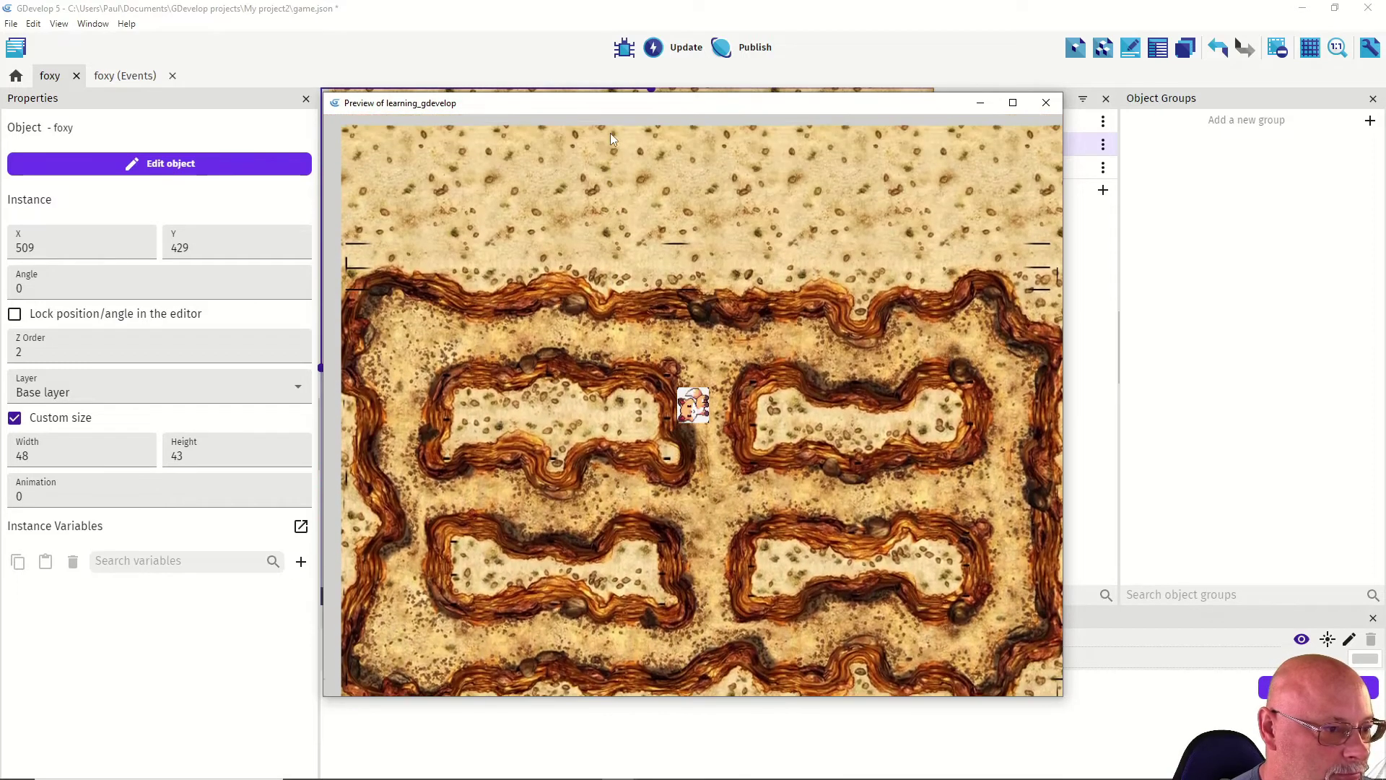
key("Right")
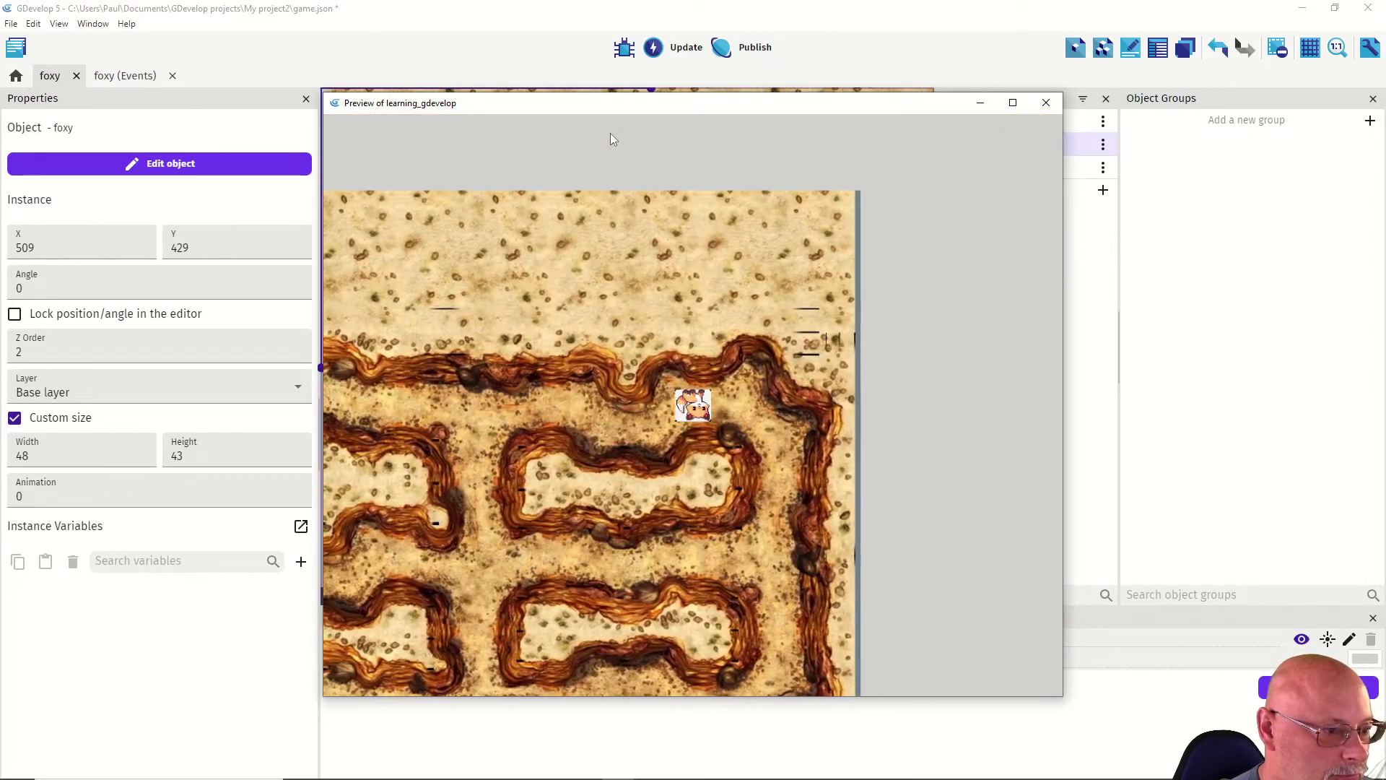
key("Left")
key("alt+F4")
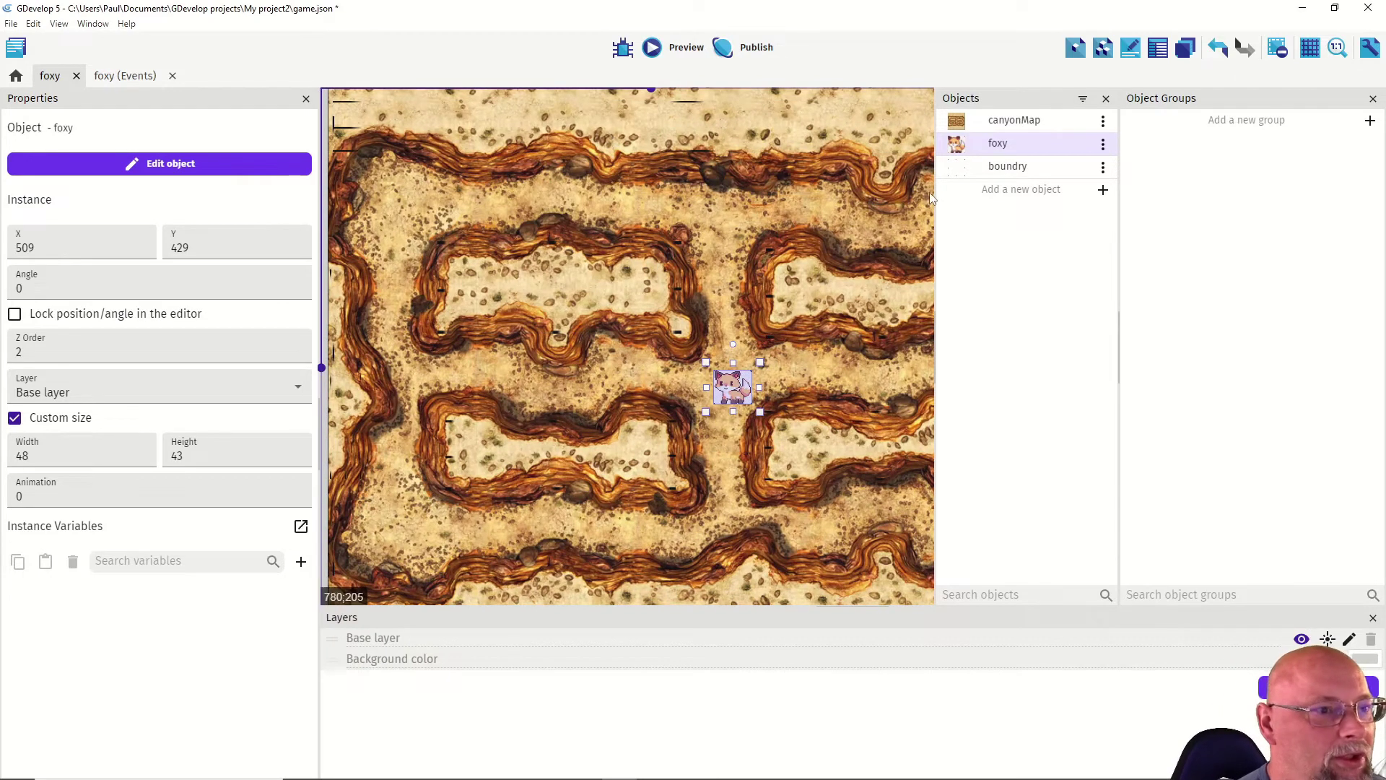
Step: Mirror the images of foxy's foxl and foxR animations left to right in Piskel, saving each one
double_click(972, 153)
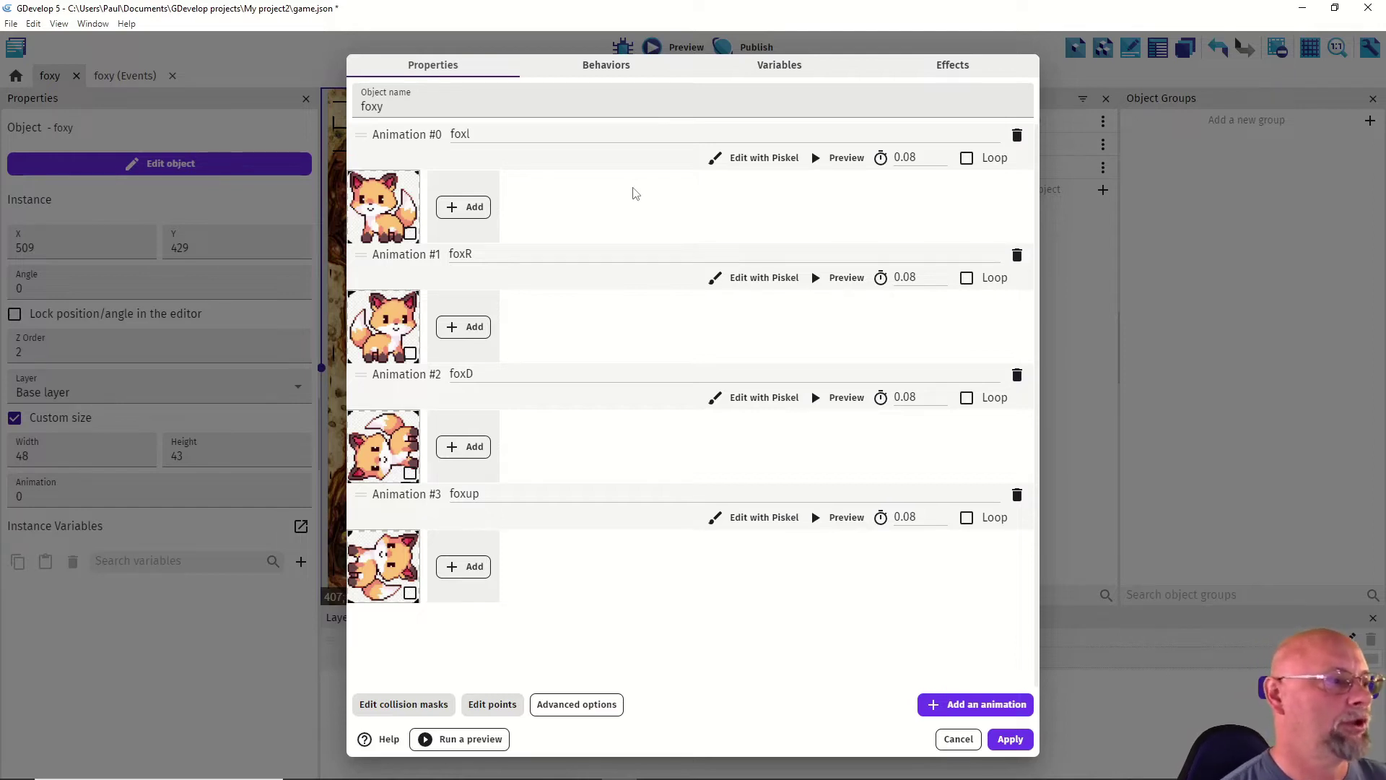
left_click(755, 158)
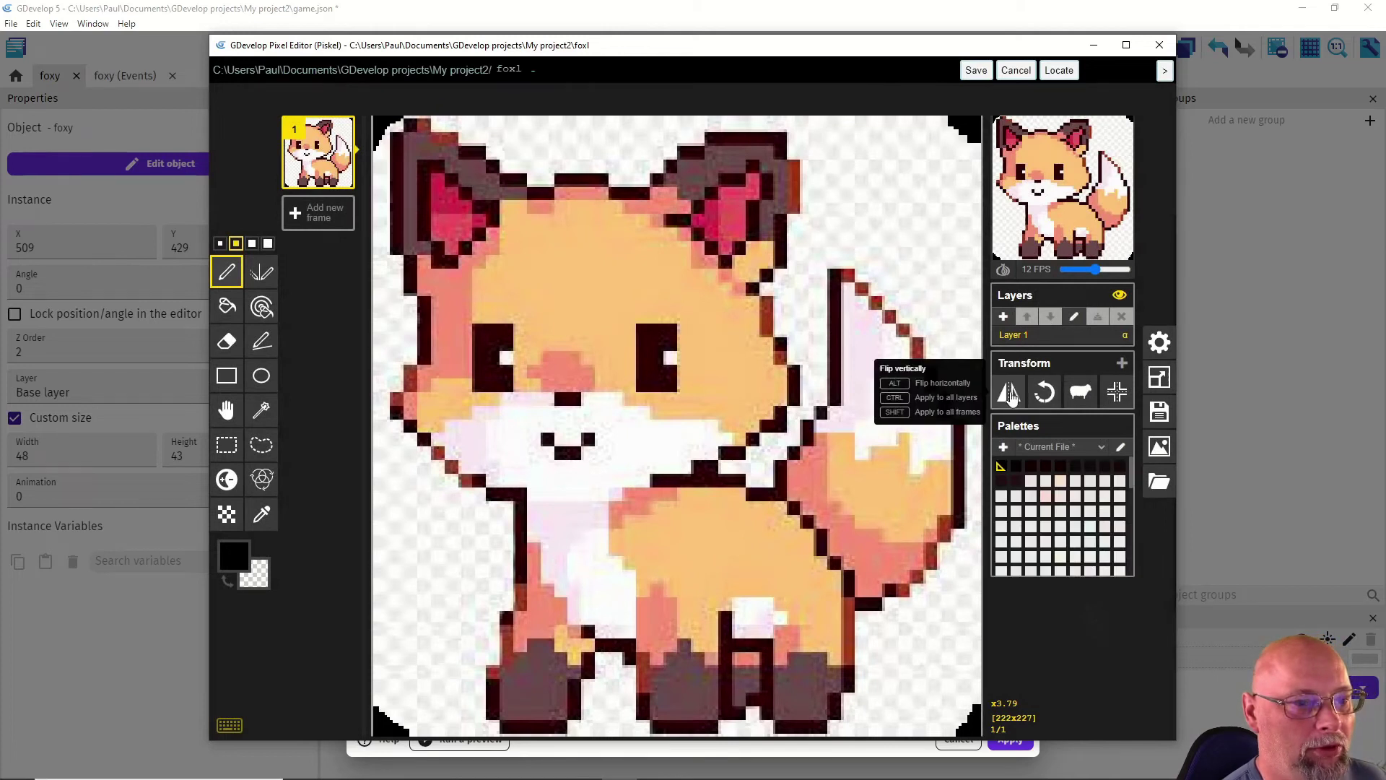
left_click(1009, 394)
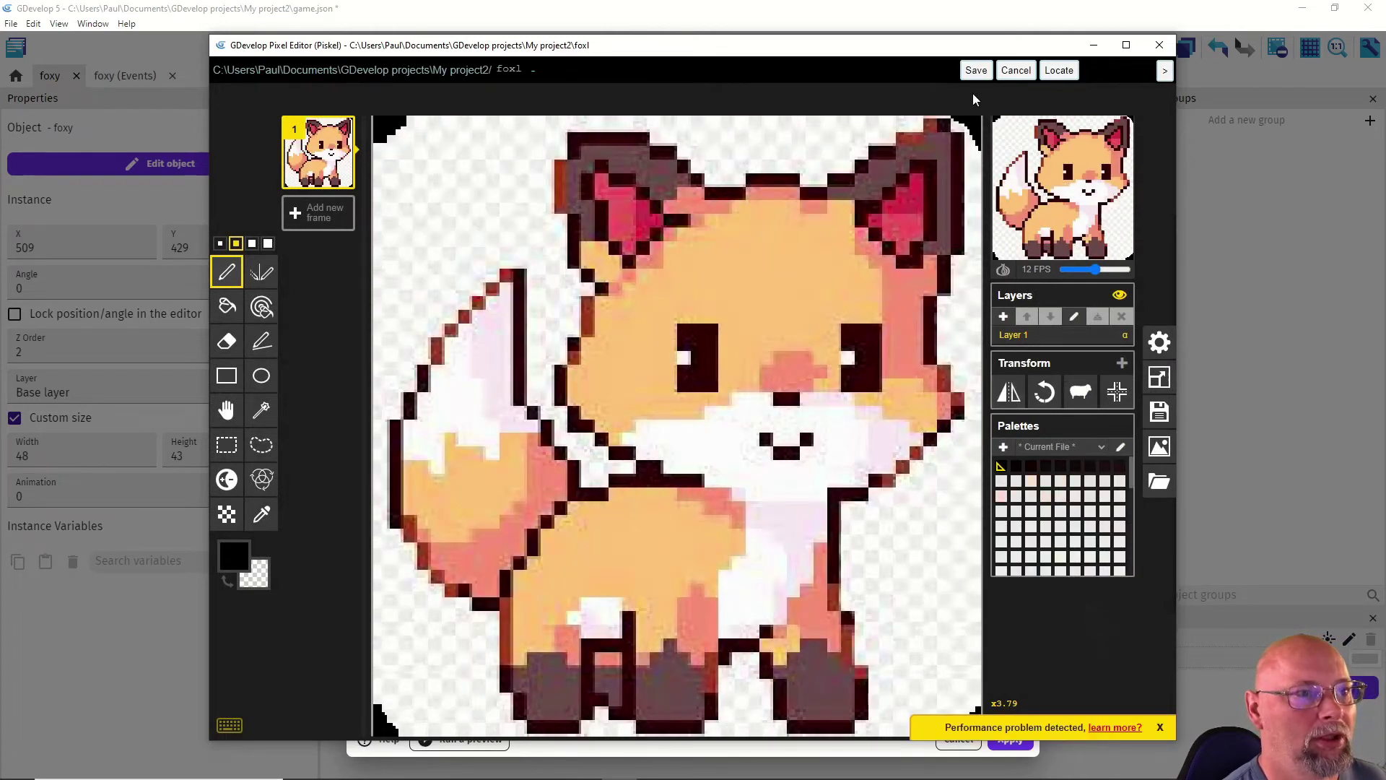
left_click(977, 72)
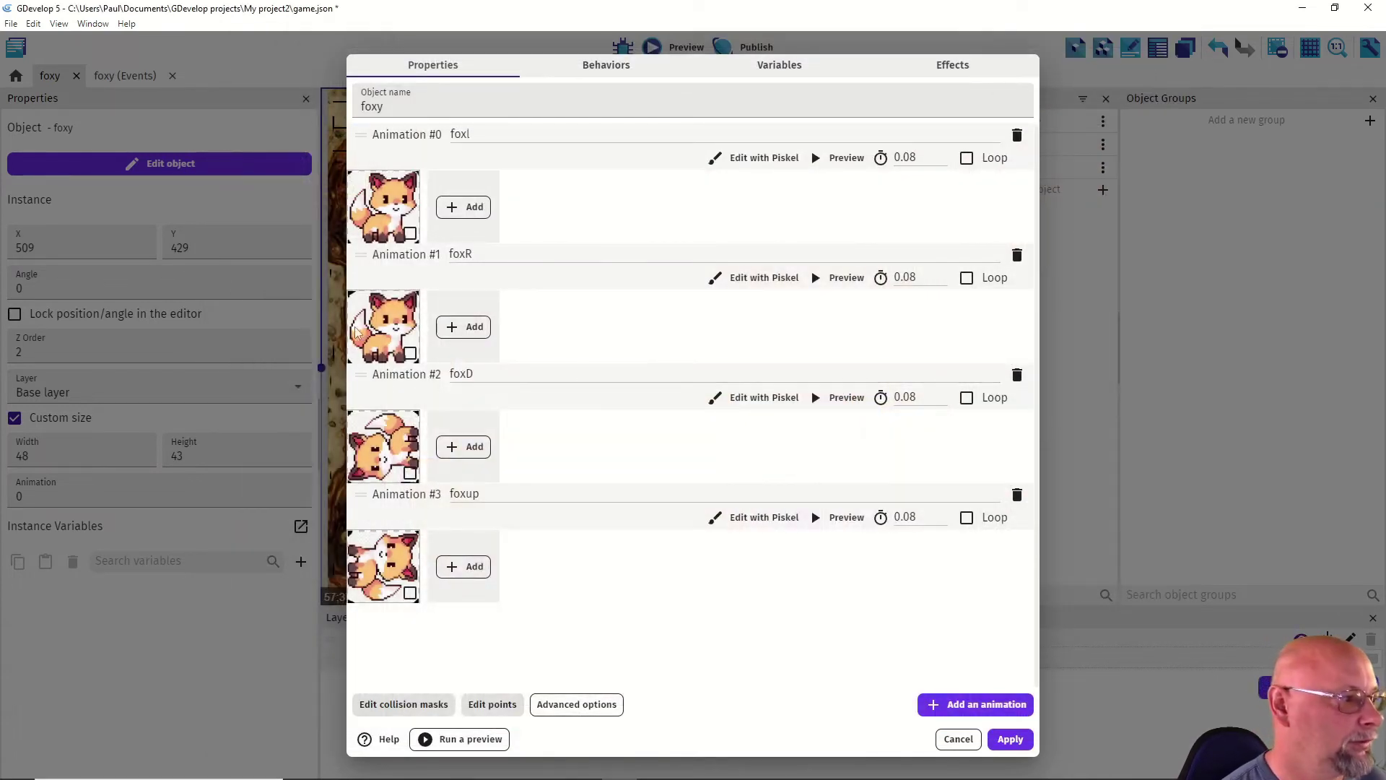
left_click(757, 278)
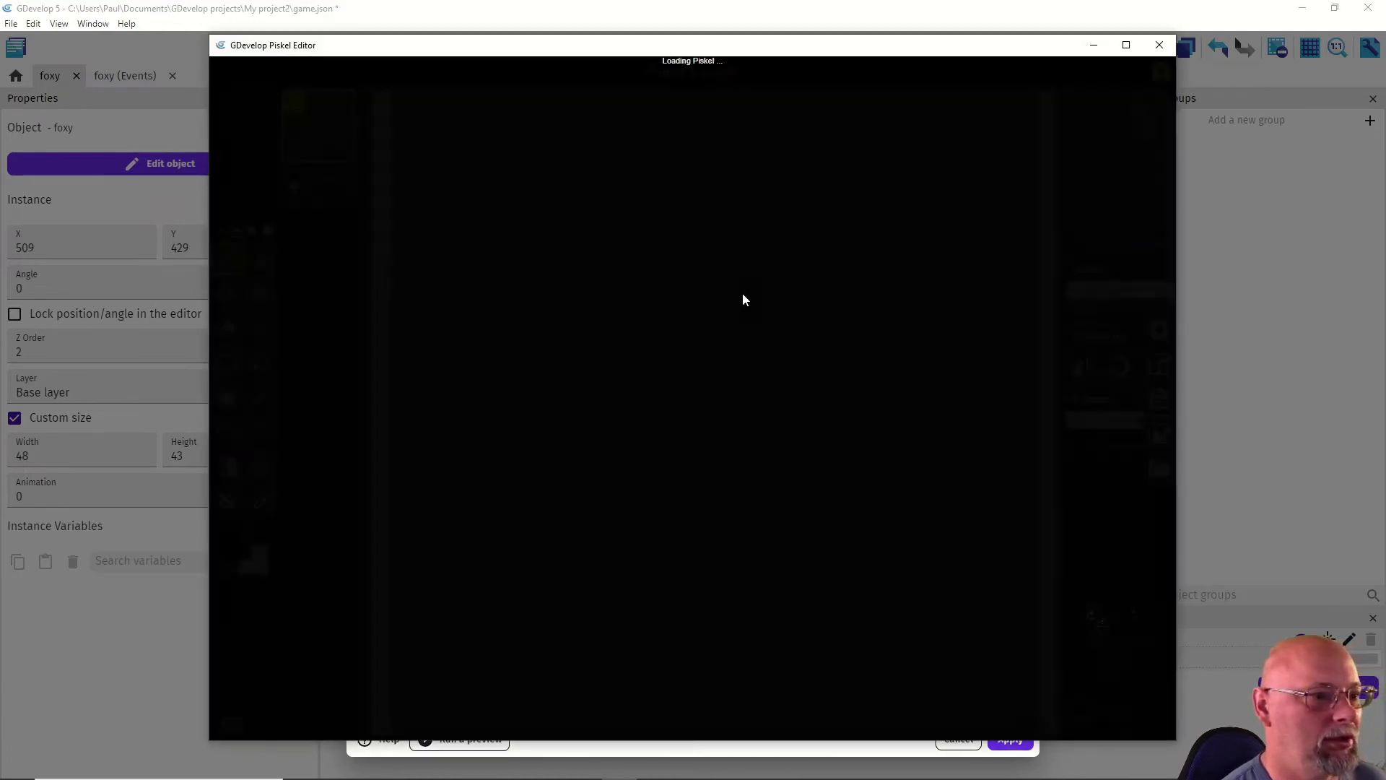
left_click(1024, 402)
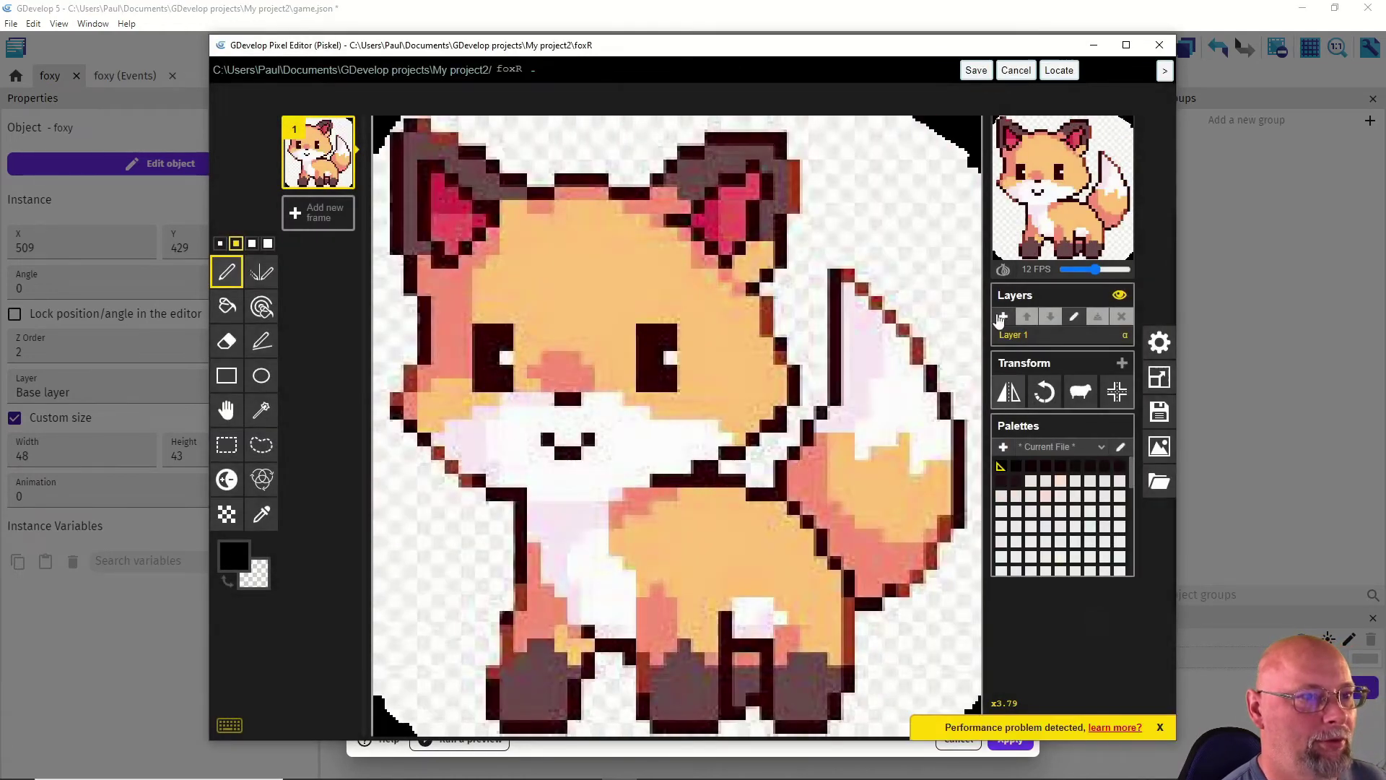
left_click(976, 71)
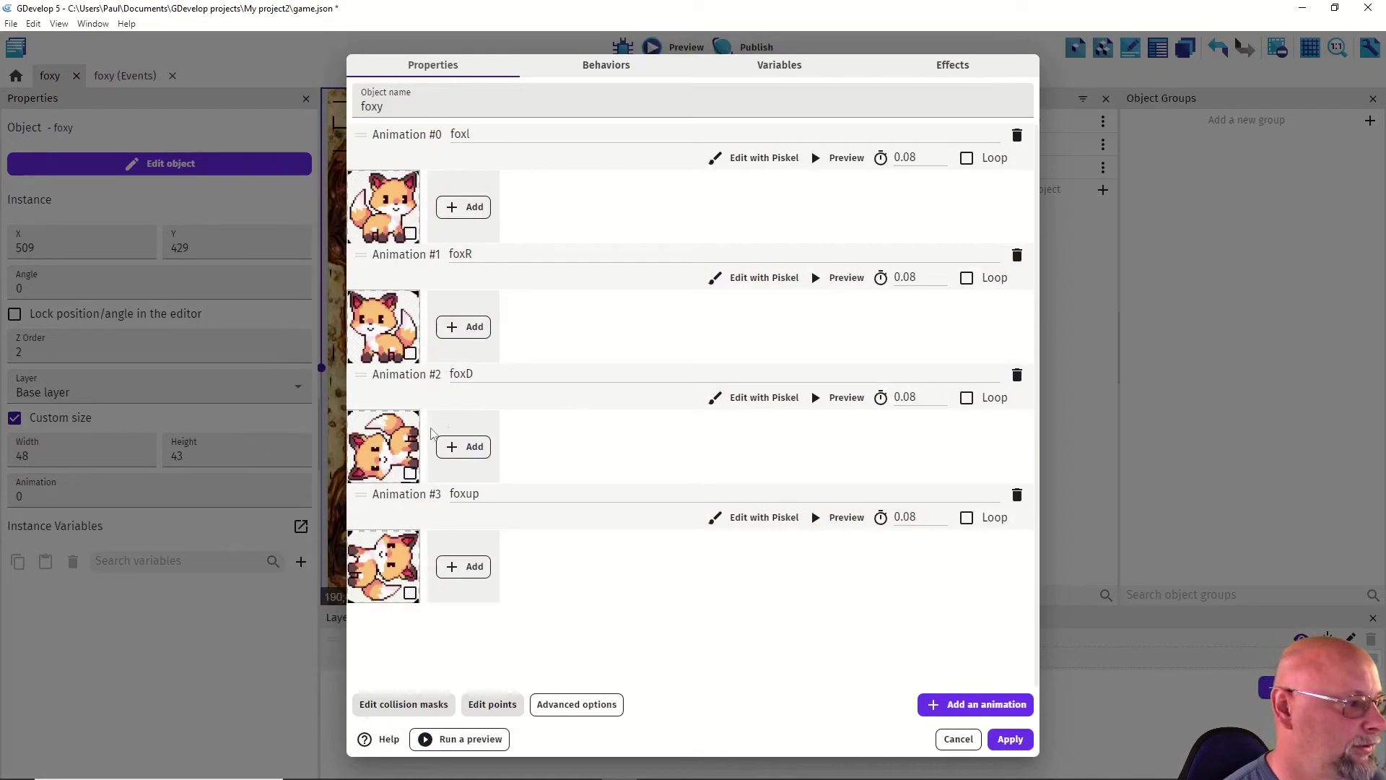
Step: Rotate the images of foxy's foxD and foxup animations by 180 degrees in Piskel, saving each one
left_click(733, 405)
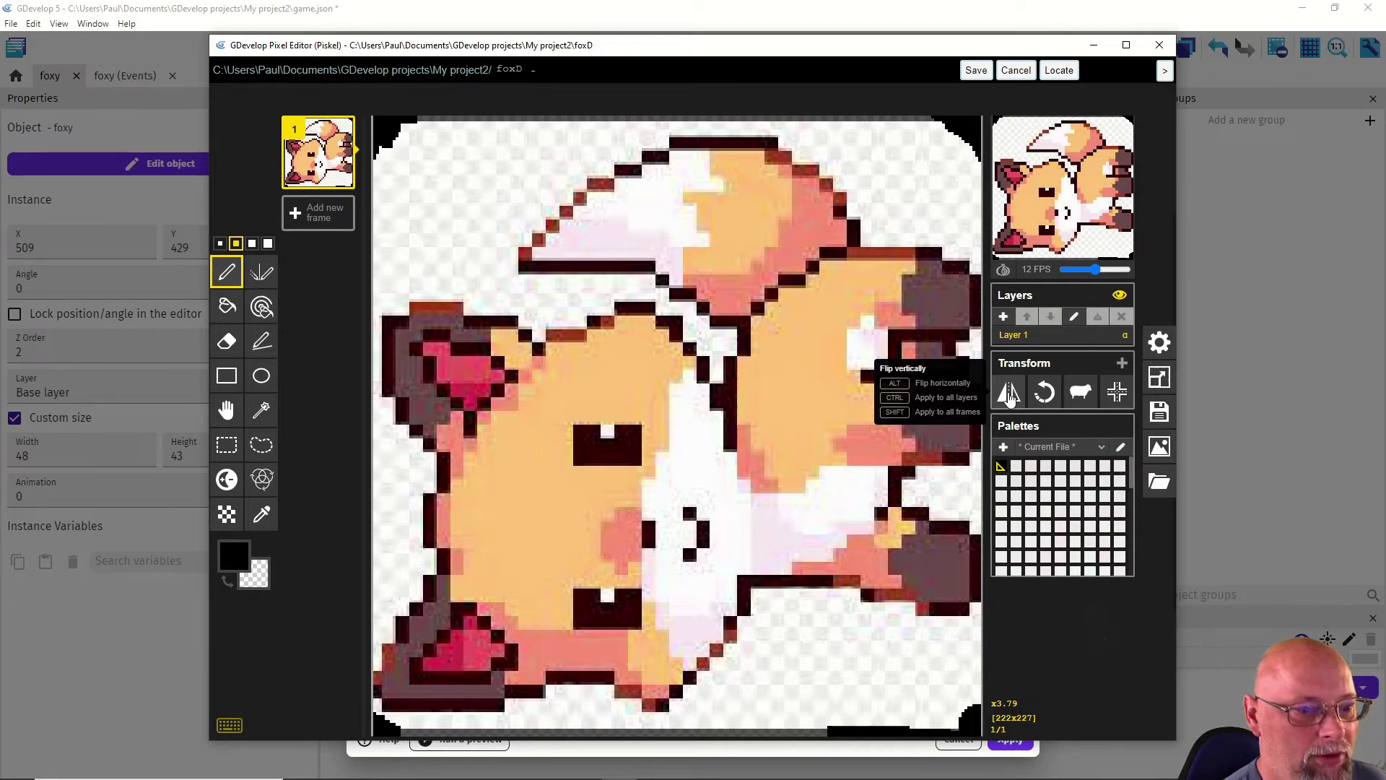
left_click(1046, 394)
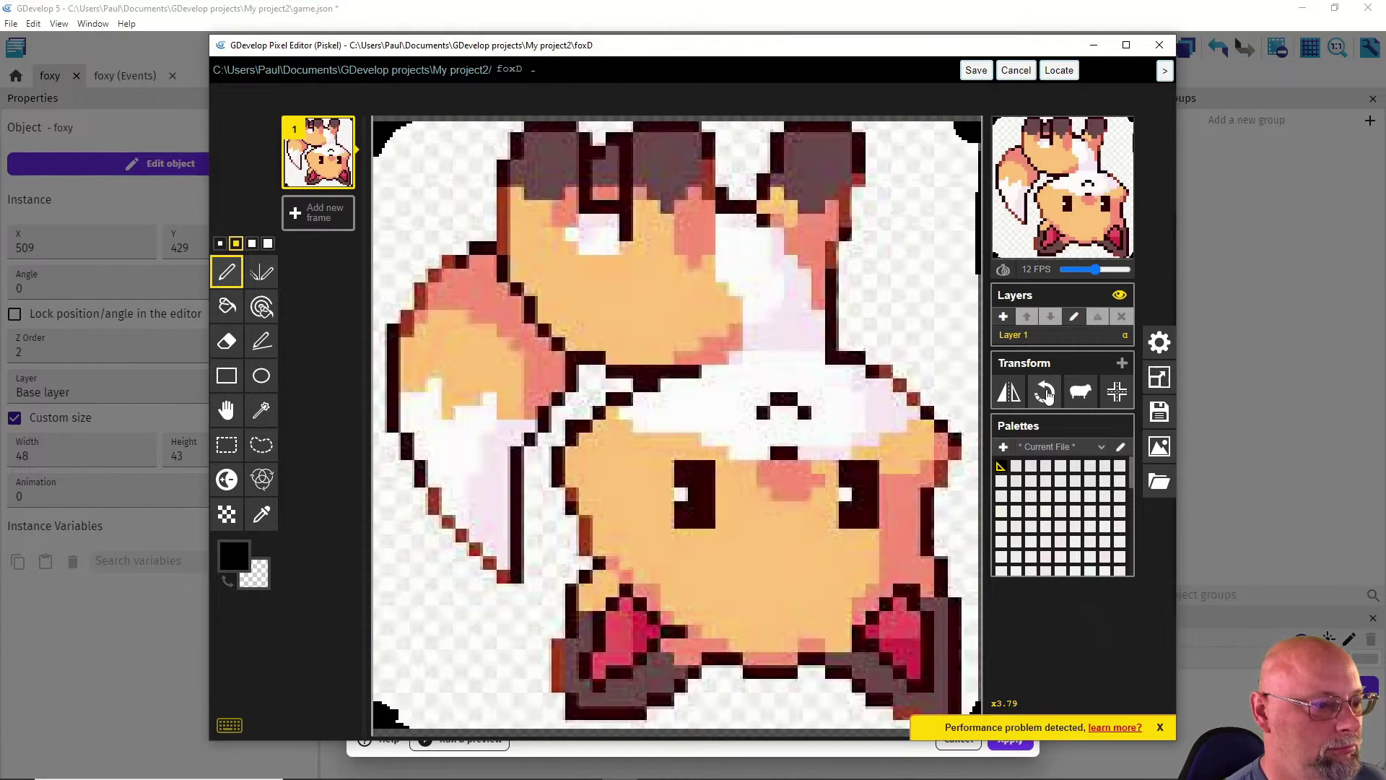
left_click(1046, 393)
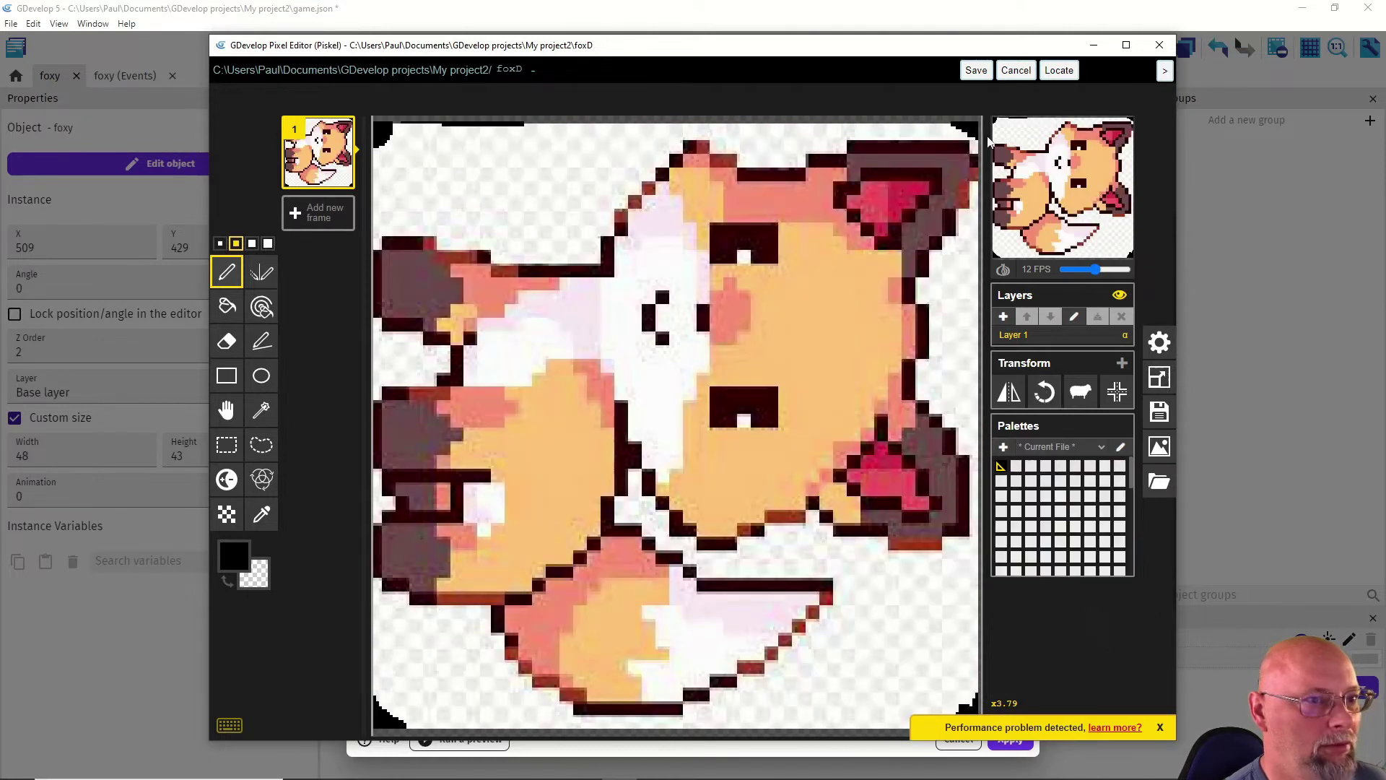
left_click(975, 72)
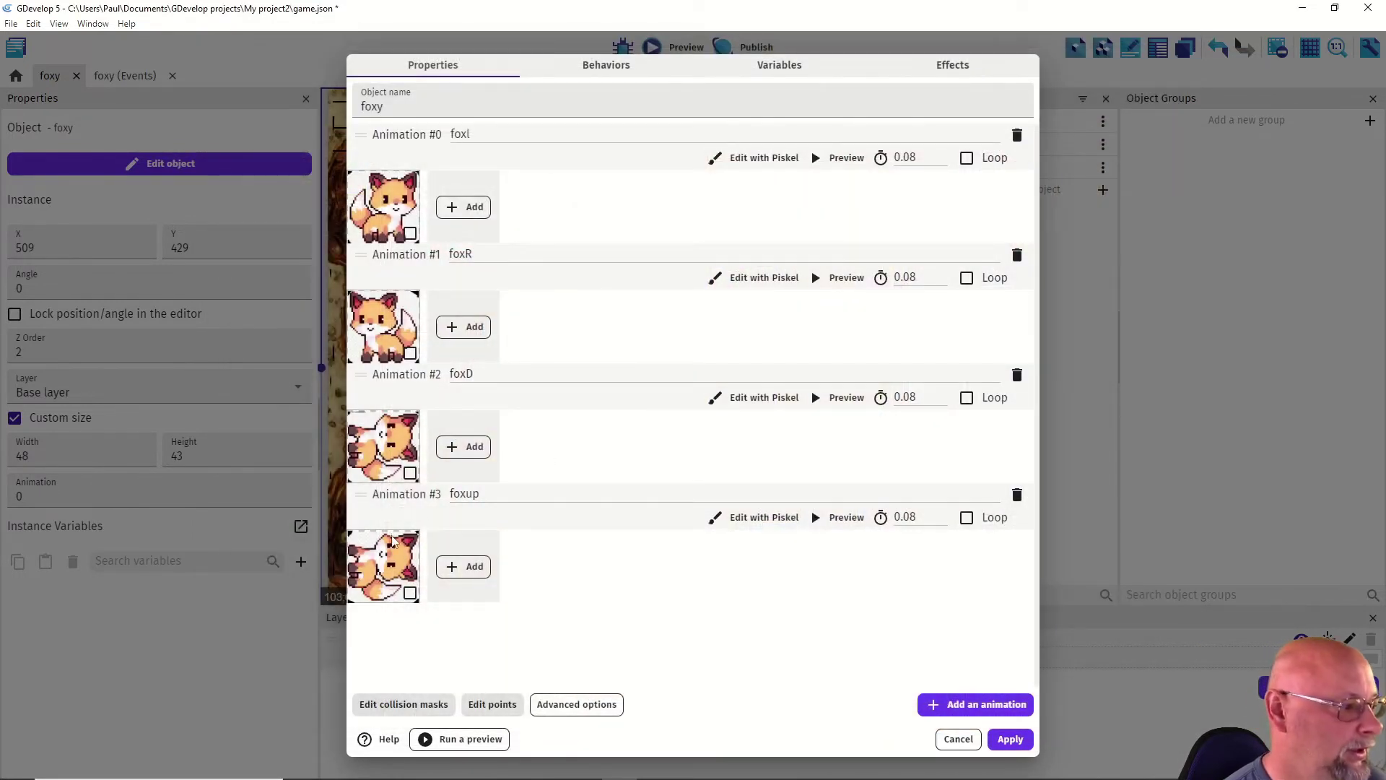
left_click(764, 517)
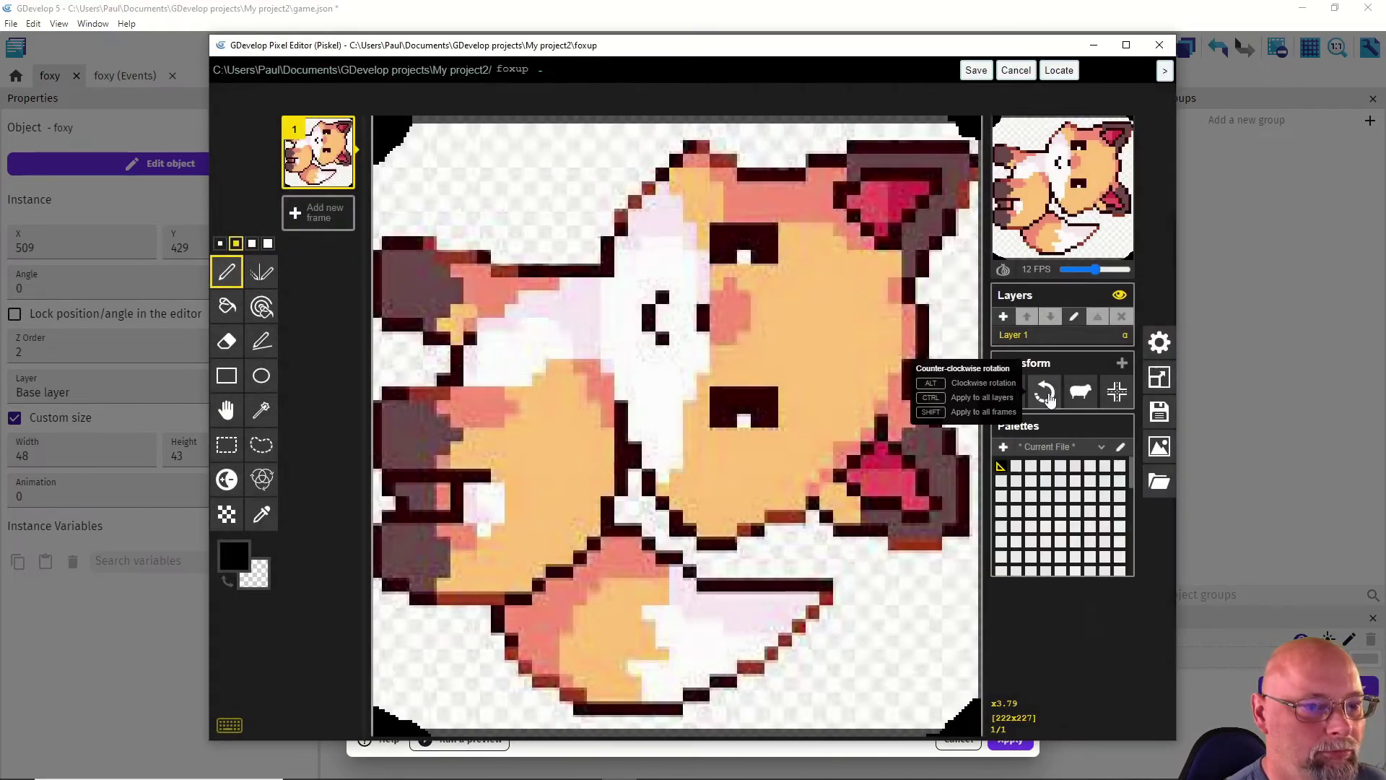
left_click(1045, 394)
left_click(1045, 395)
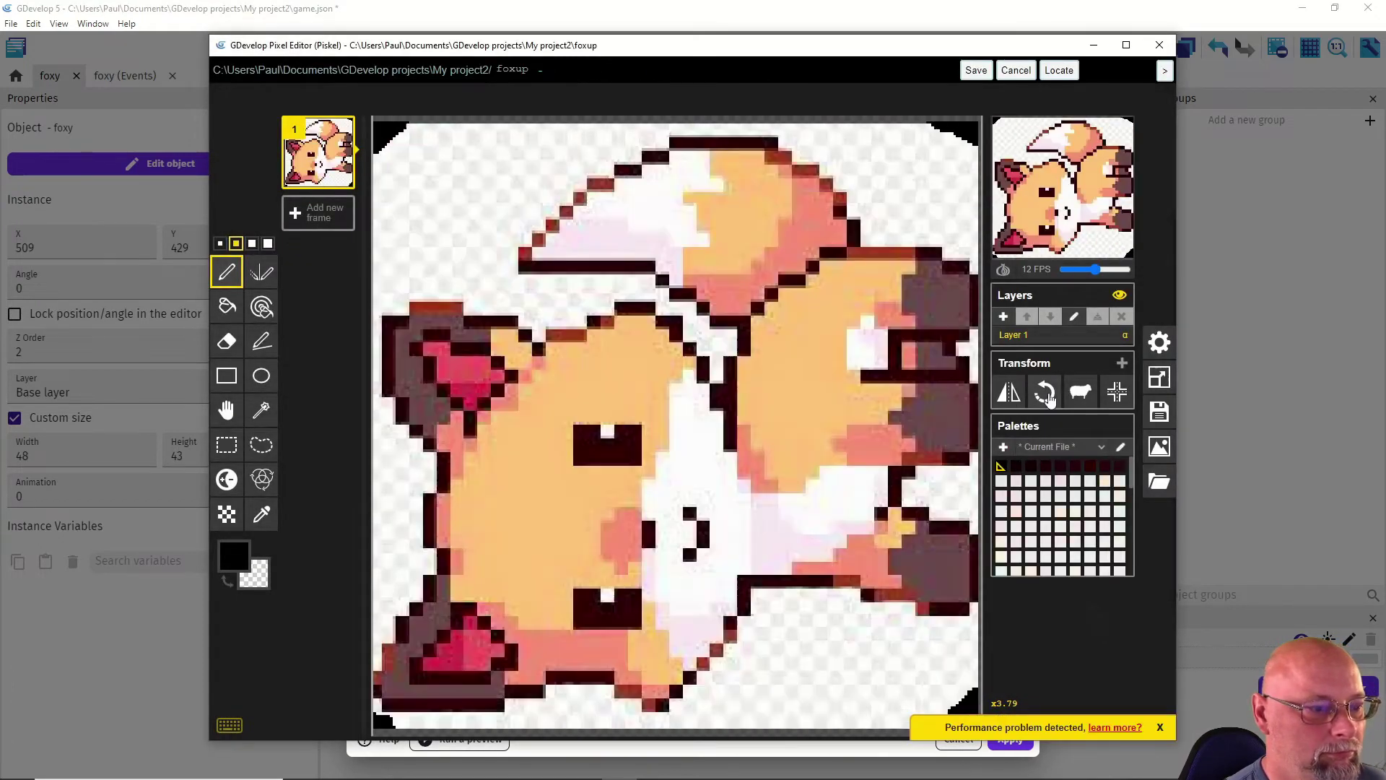
left_click(976, 70)
Step: Rename foxy's animations #0 to #3 as foxright, foxleft, foxup and foxdown, and apply the changes
left_click(497, 494)
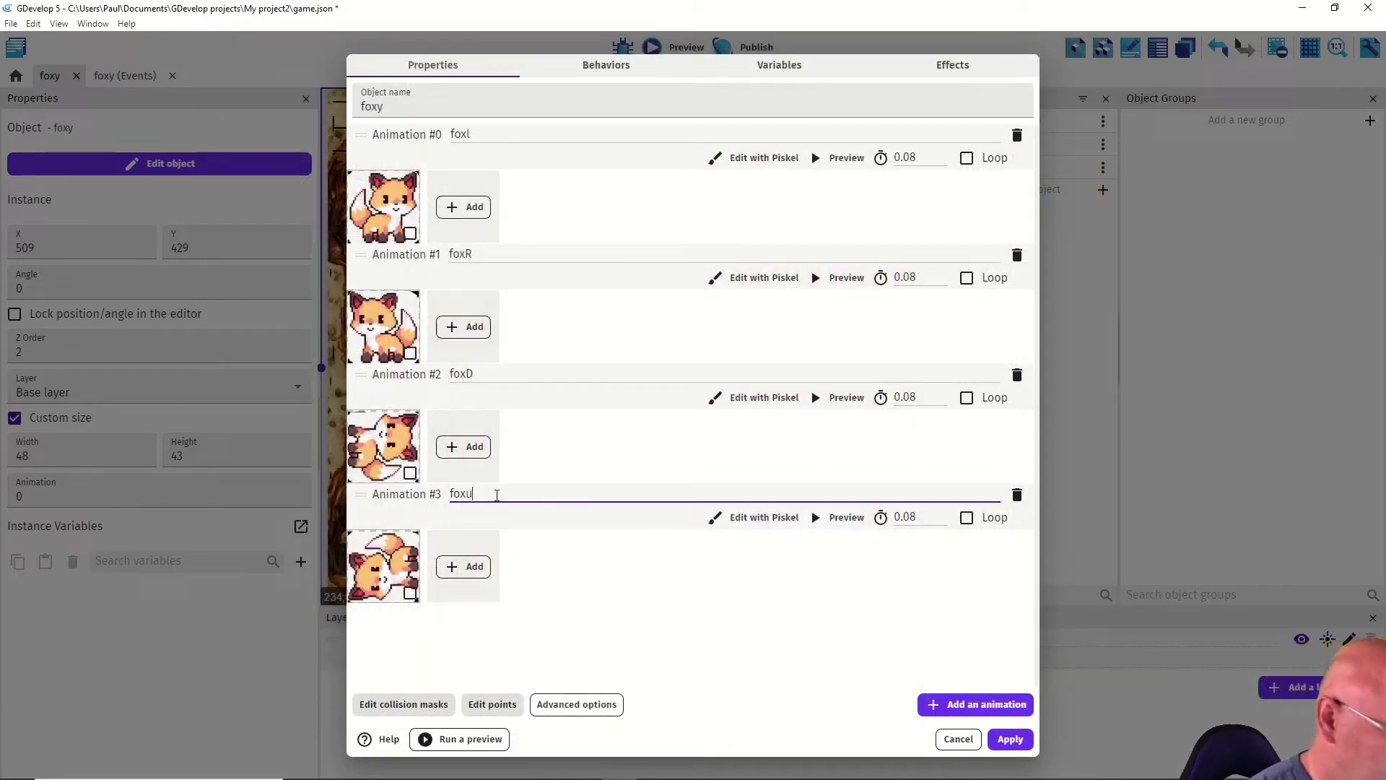
type("down")
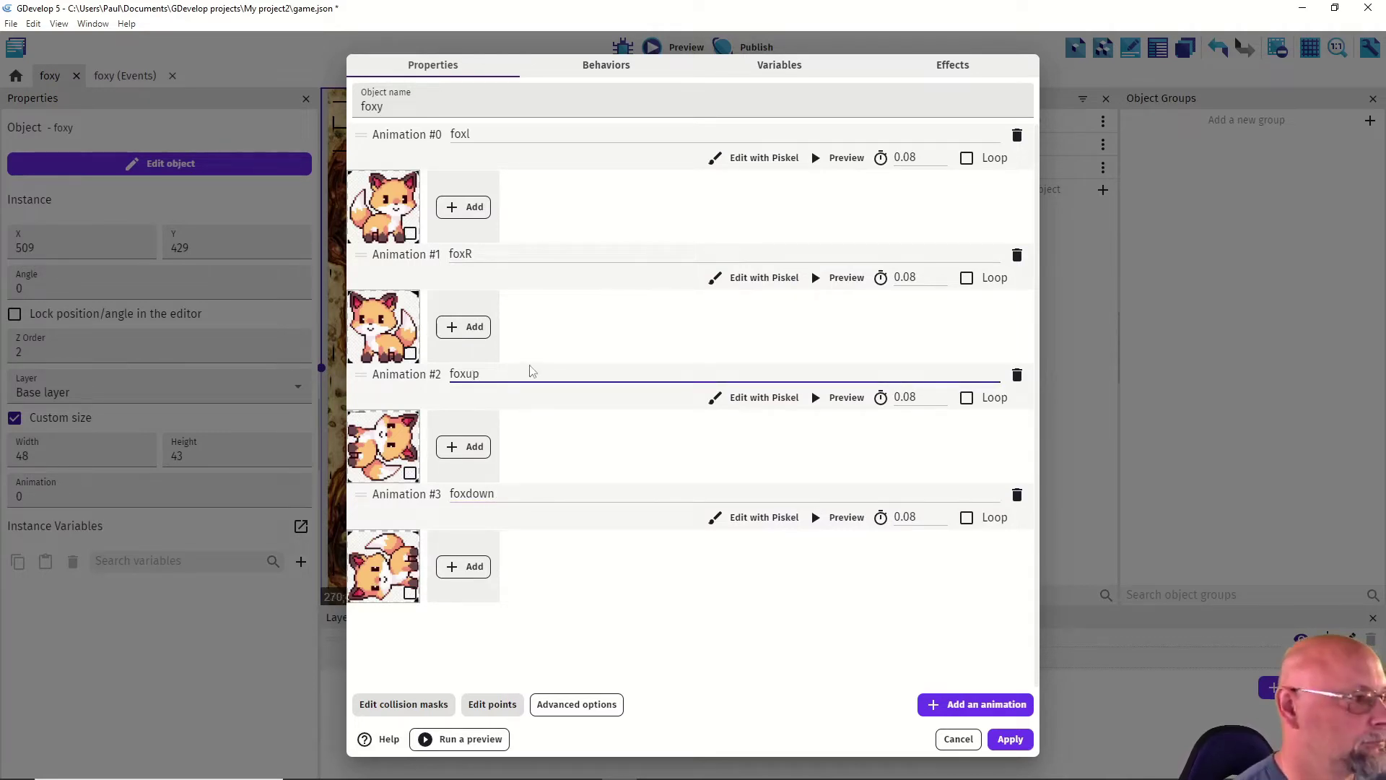
left_click(1008, 739)
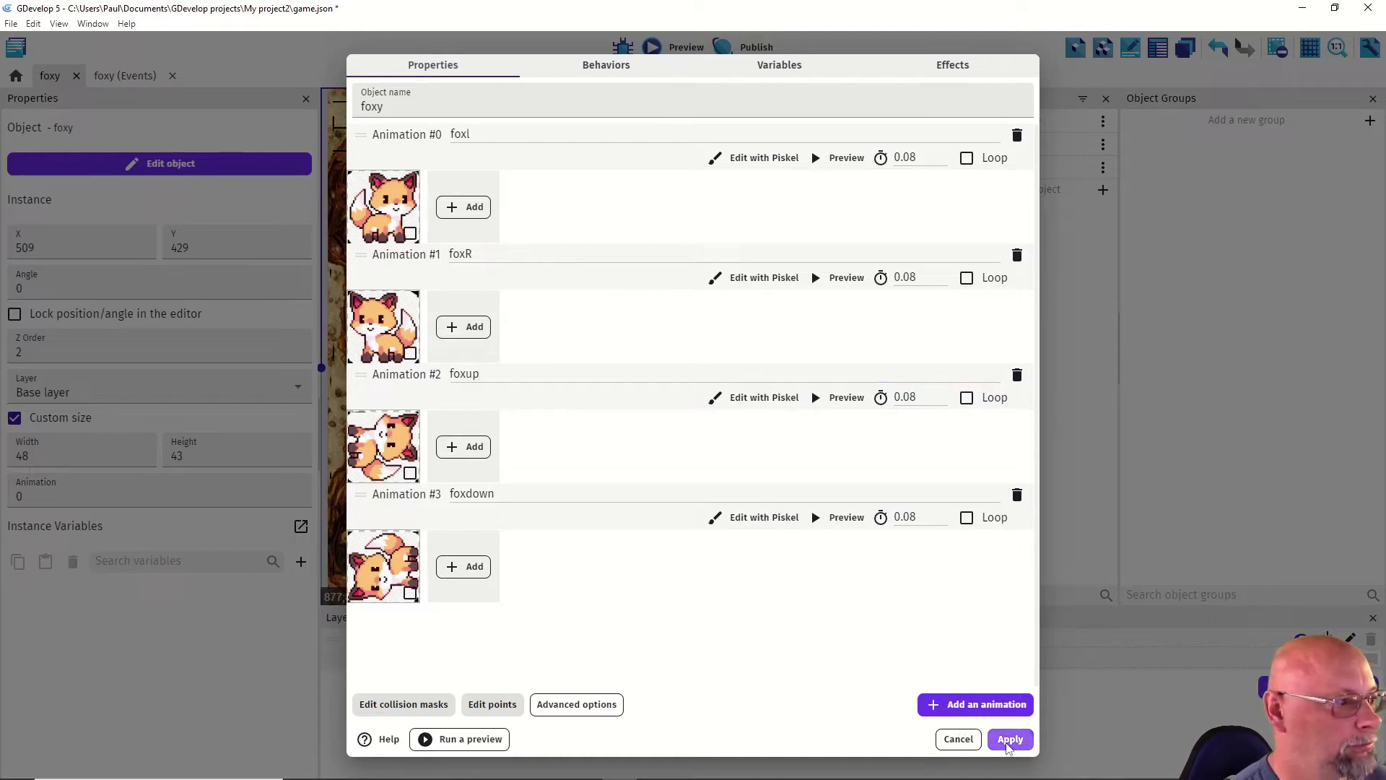
left_click(487, 133)
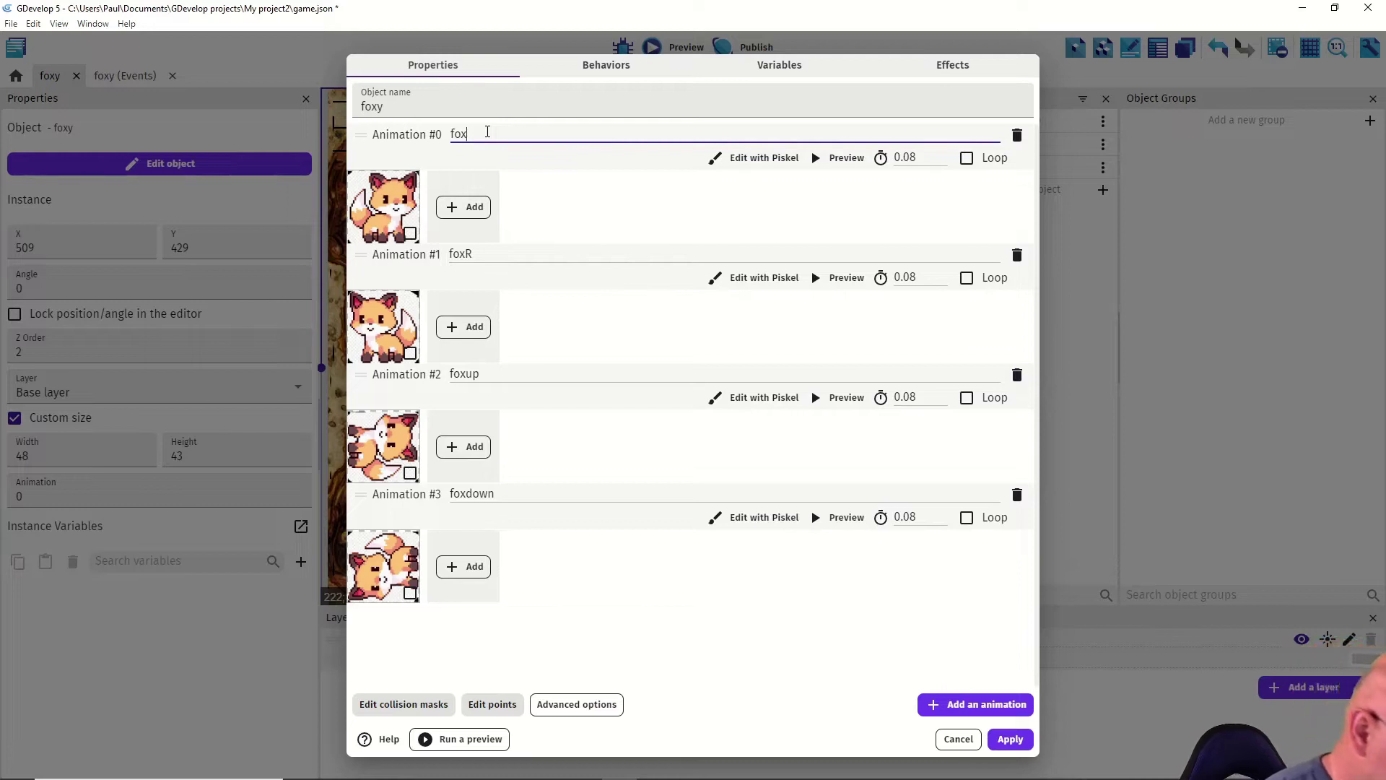
left_click(496, 257)
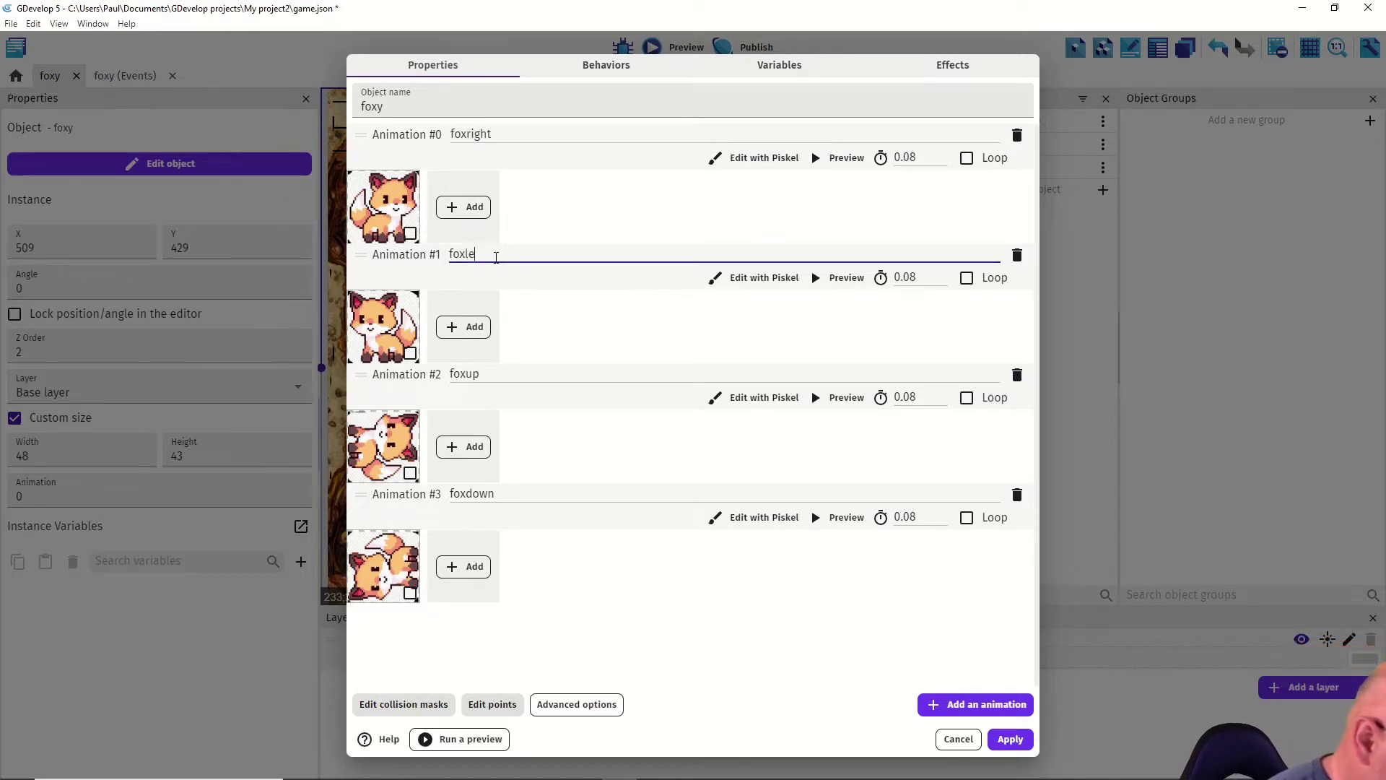
left_click(684, 581)
left_click(1009, 740)
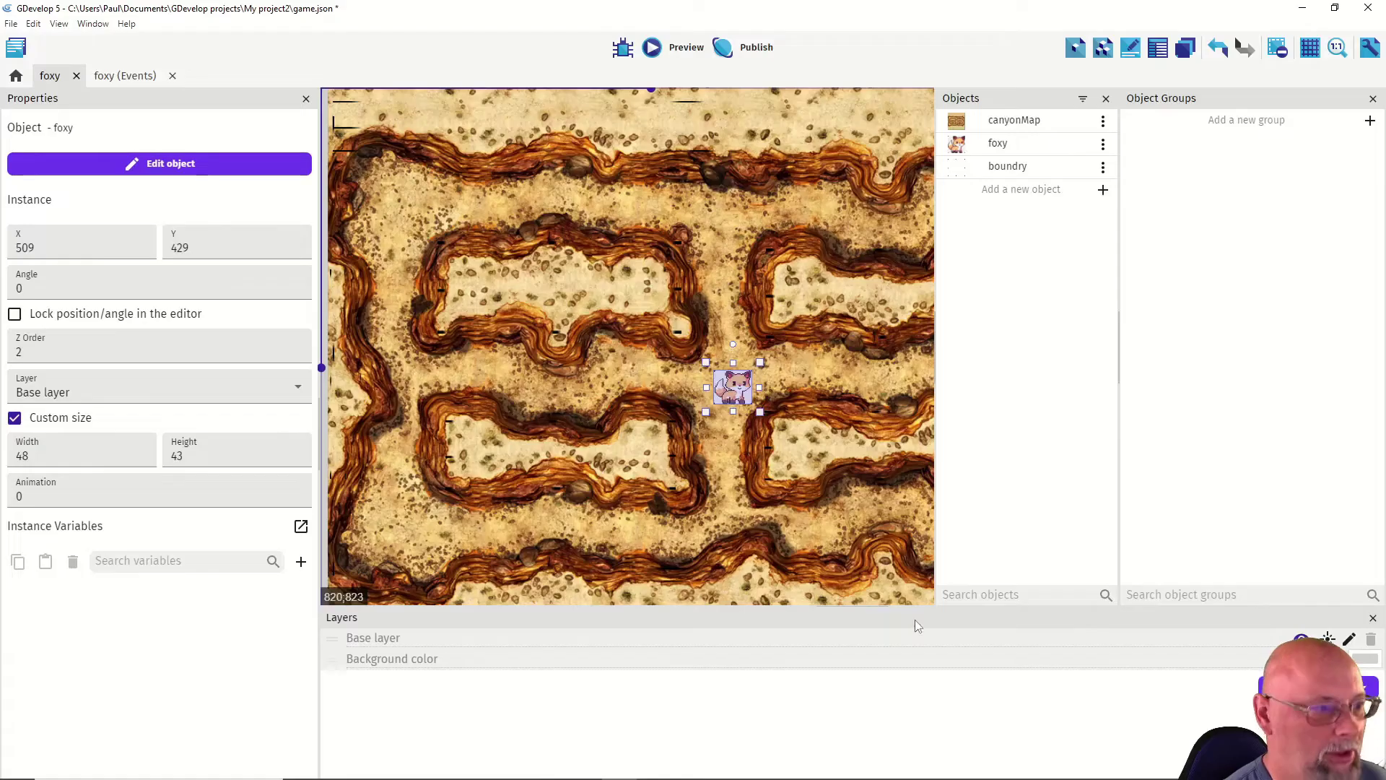
Step: Preview the game and steer foxy up, down, left and right to check its image for each direction
left_click(653, 51)
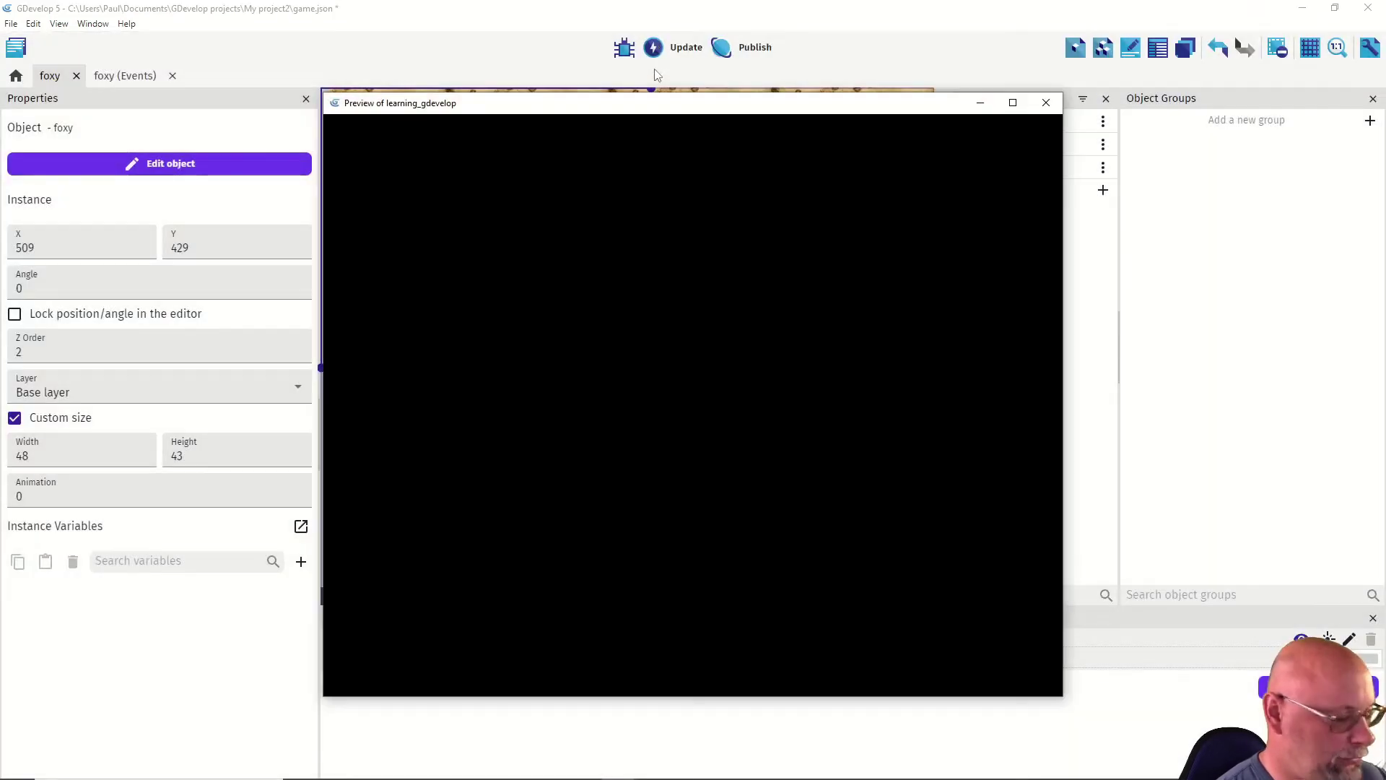
key("Up")
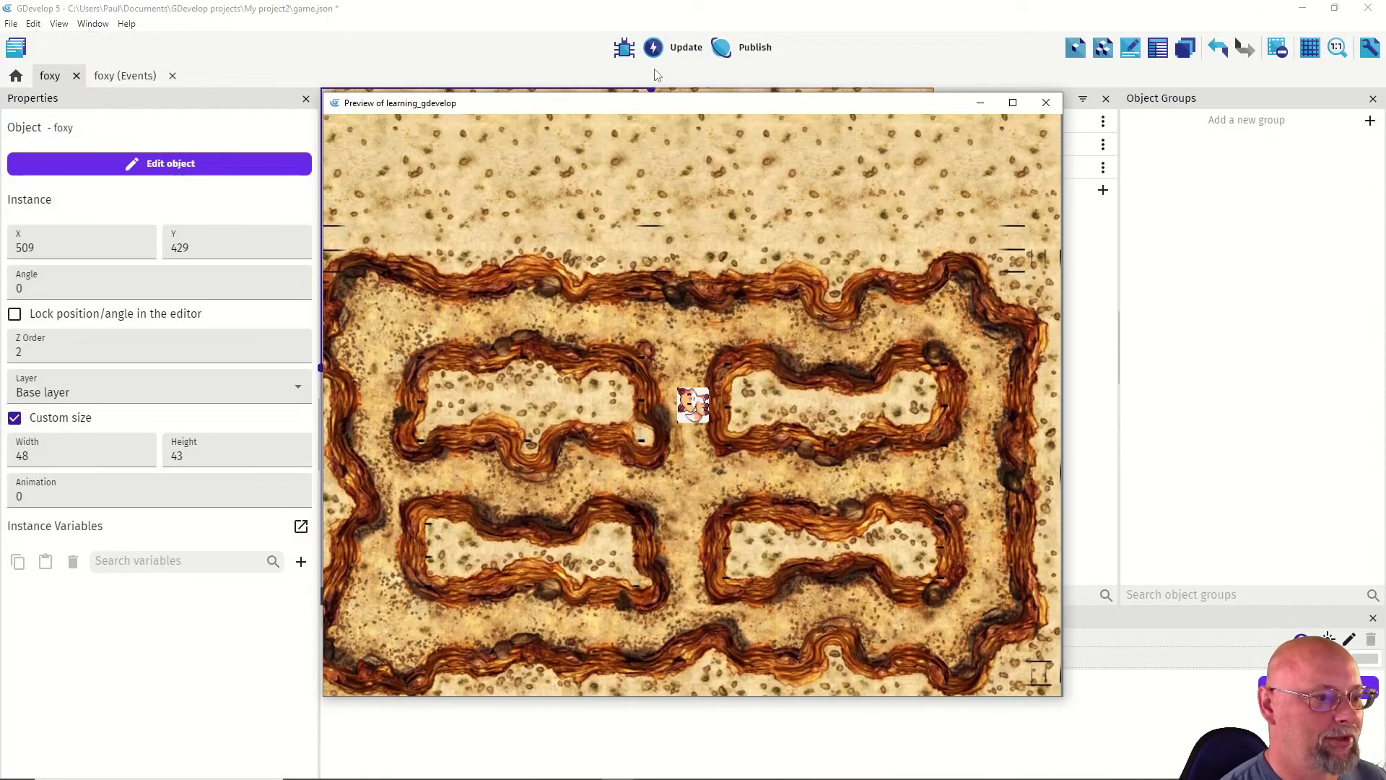
key("Down")
key("Left")
key("Left")
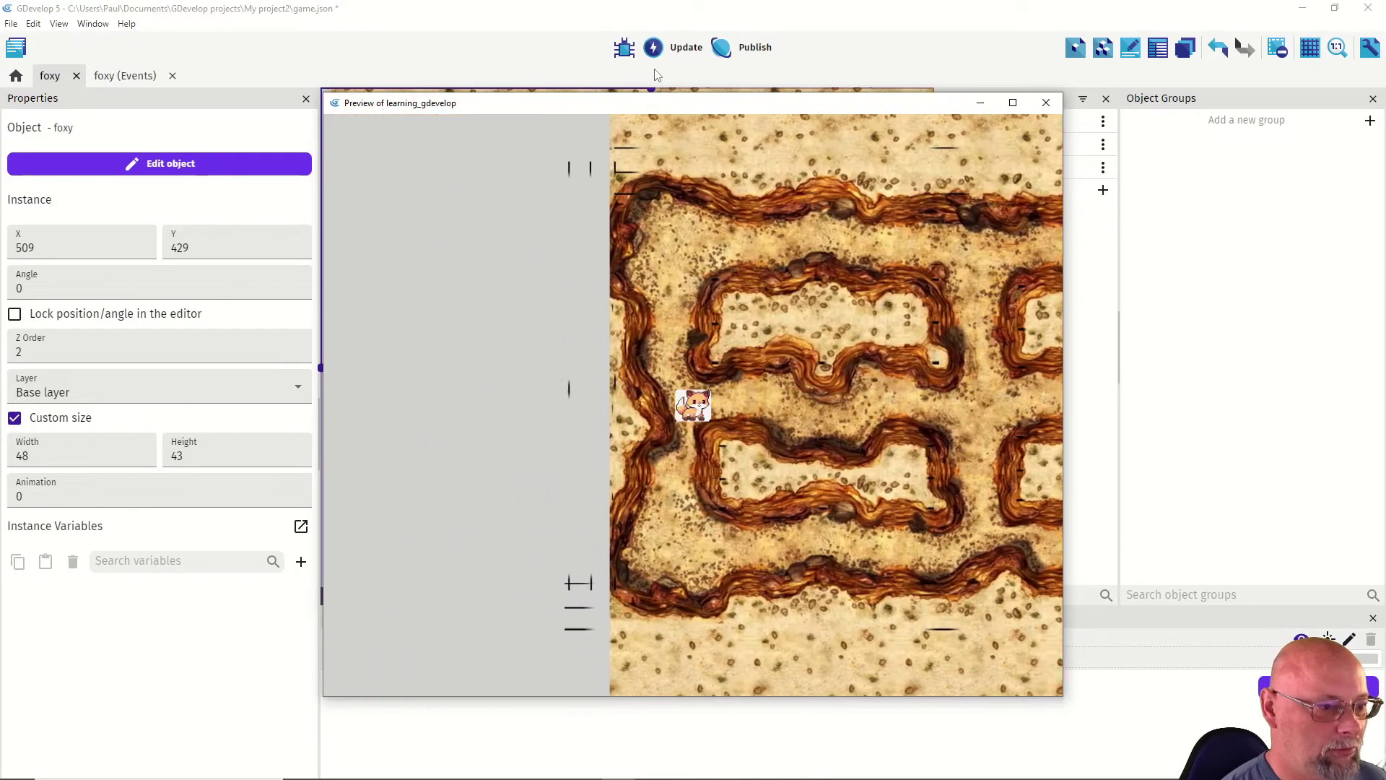
key("Right")
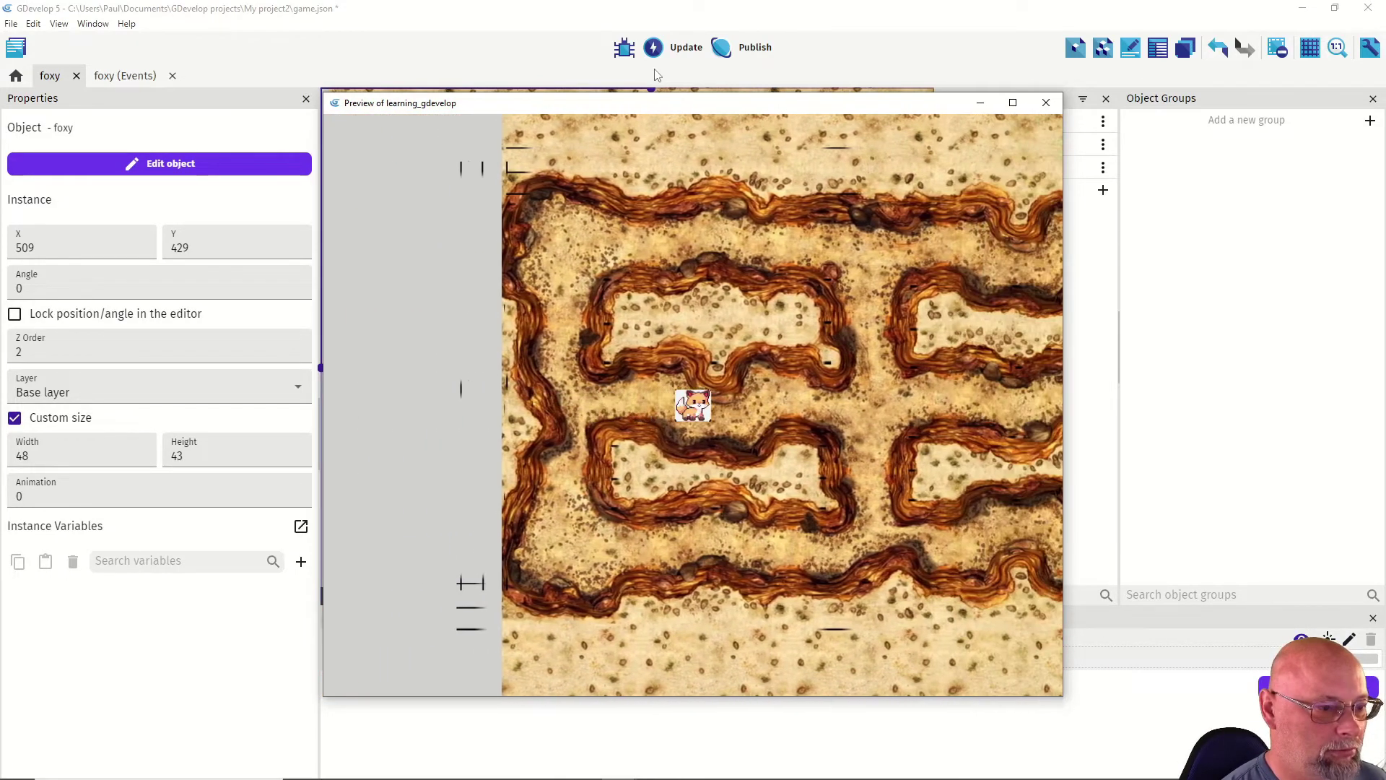
Step: Test the fox sprite's rightward and leftward movement in the running preview, and close the preview
key("Right")
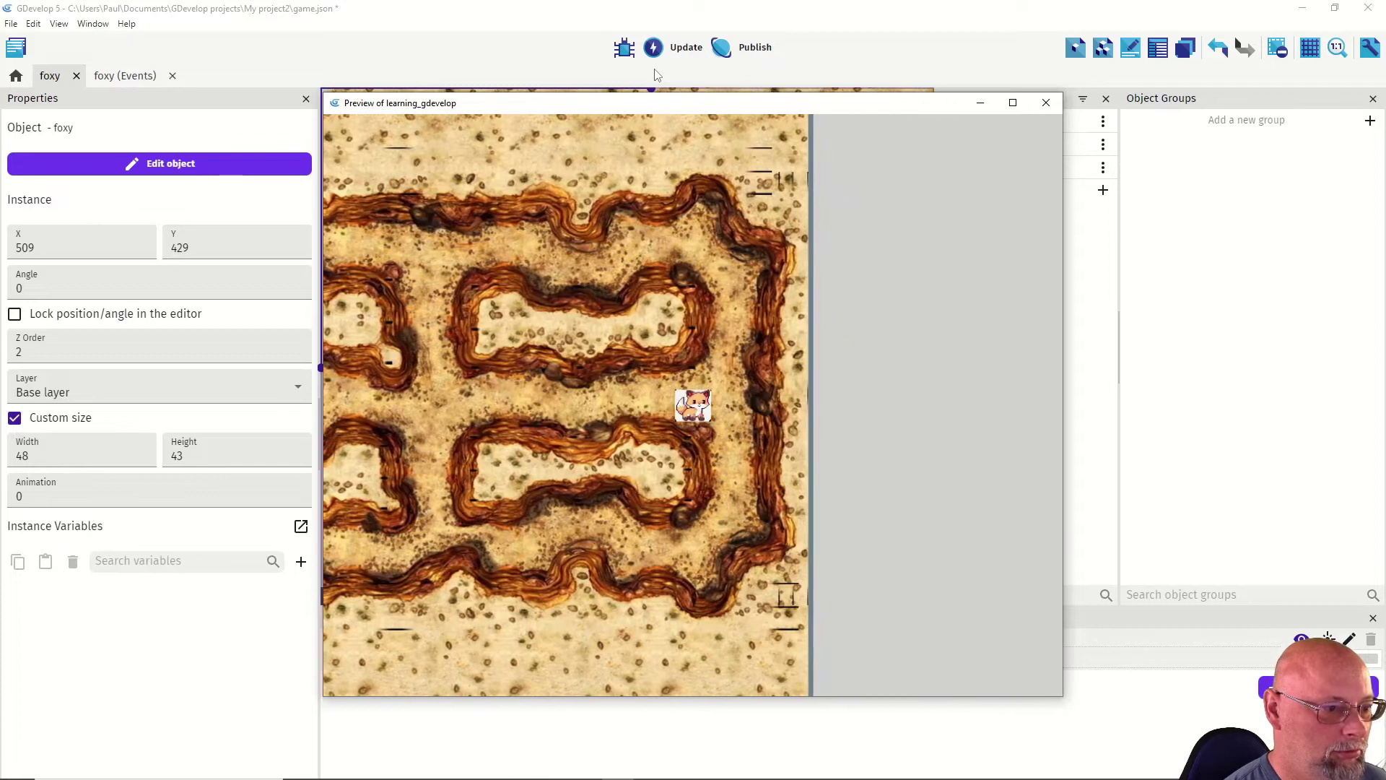
key("Left")
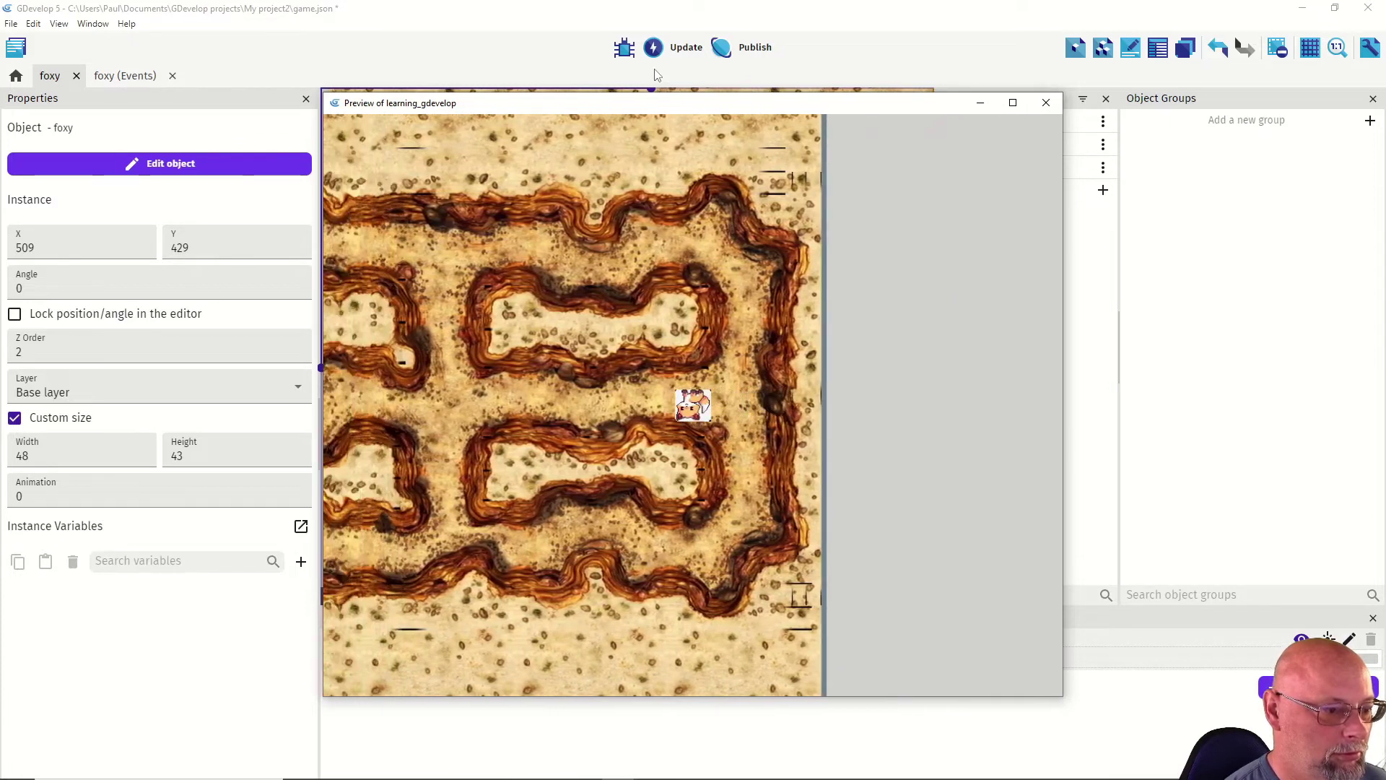
key("Left")
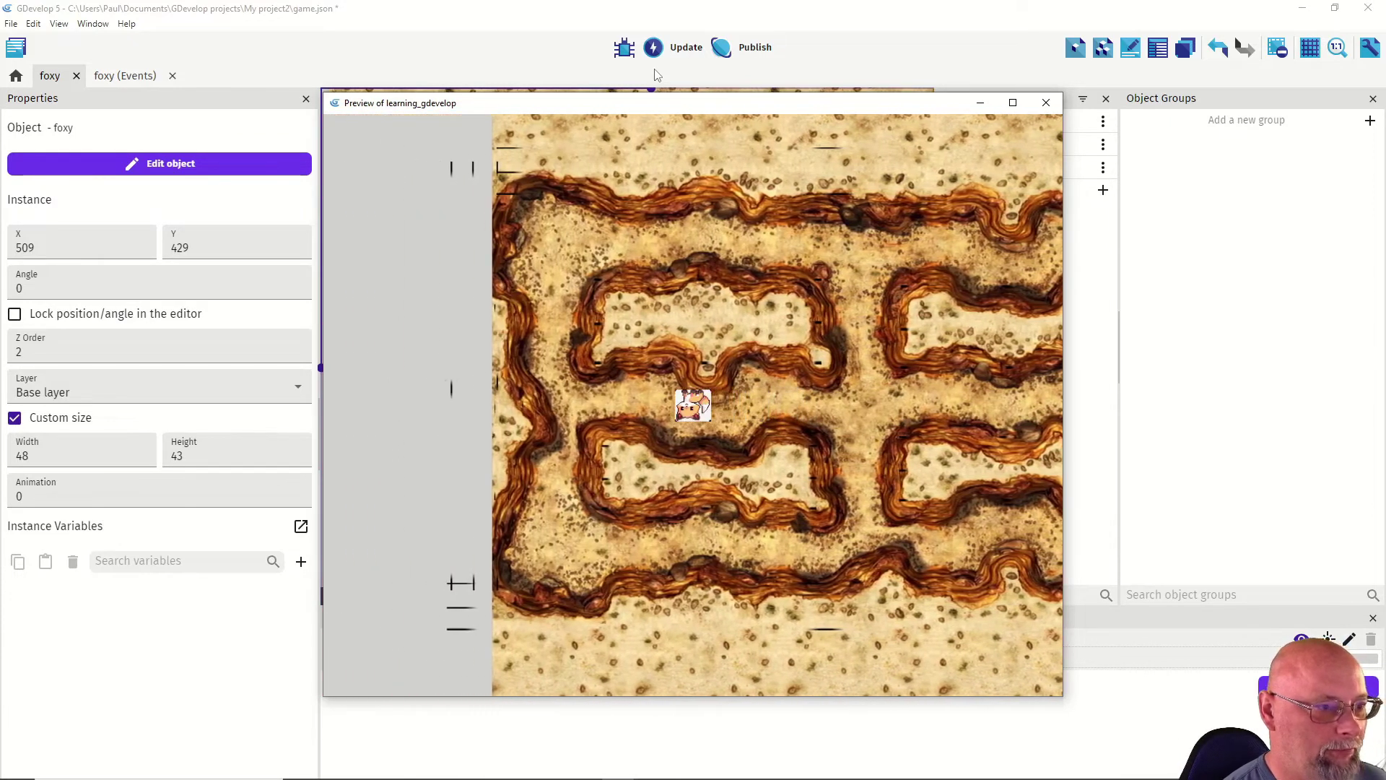
key("alt+F4")
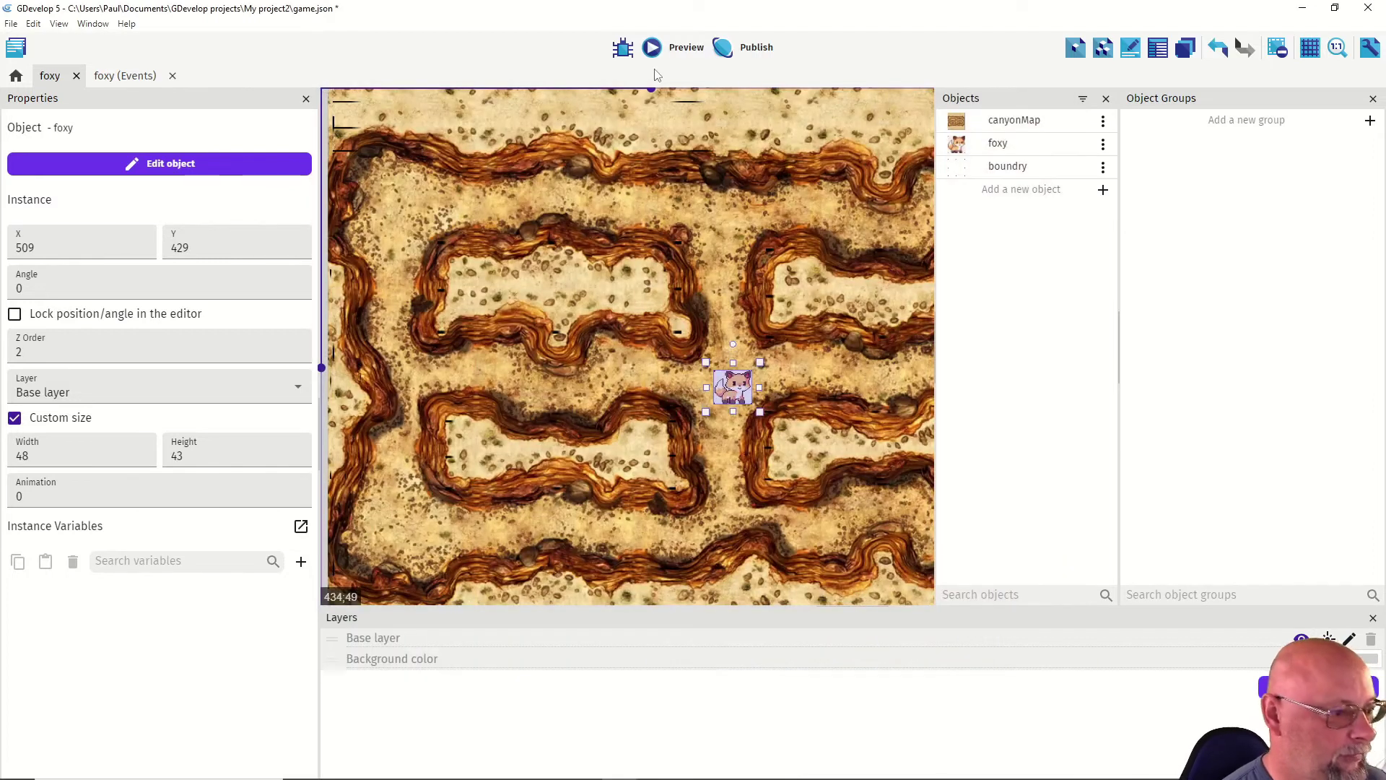
Step: Rotate foxy's foxleft animation image by 180 degrees in Piskel, mirror it across the vertical axis, and save and apply it
double_click(996, 144)
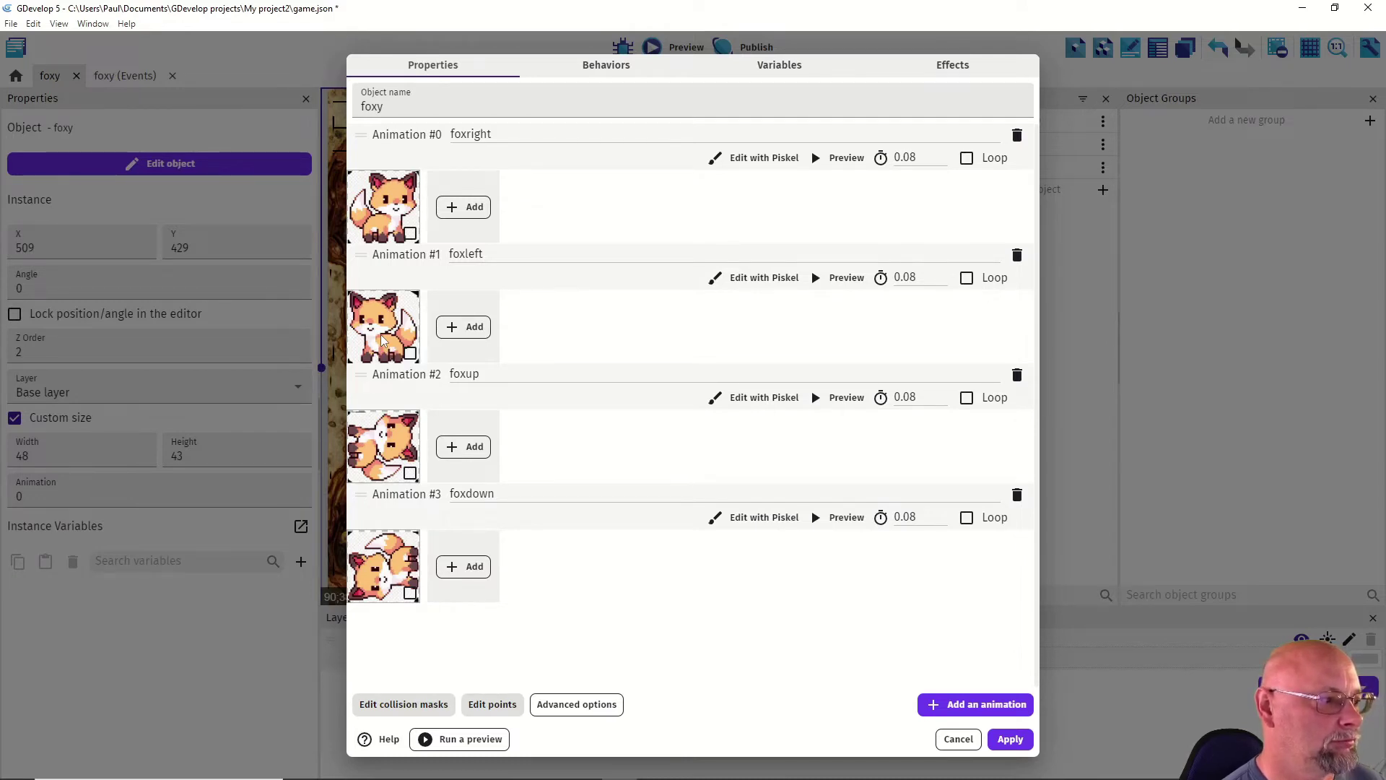
left_click(731, 280)
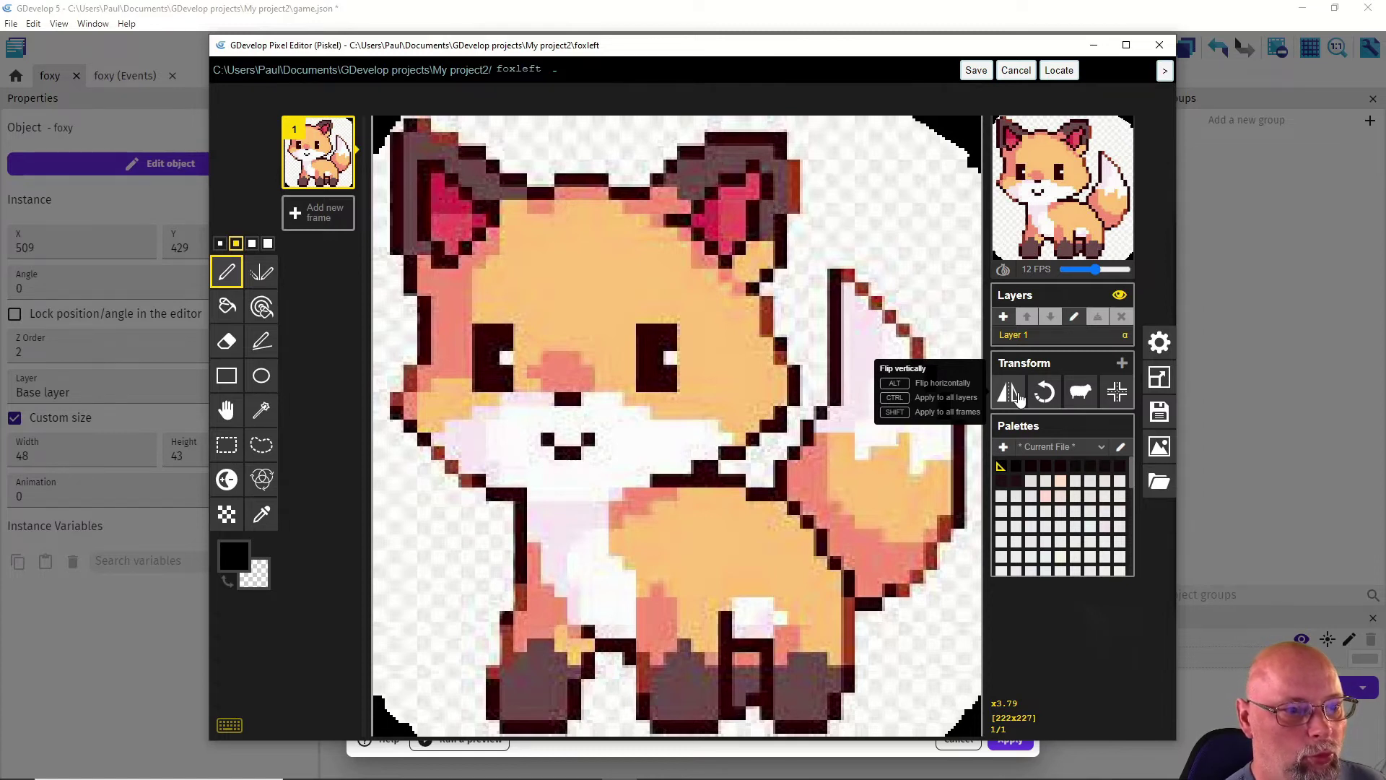
left_click(1040, 396)
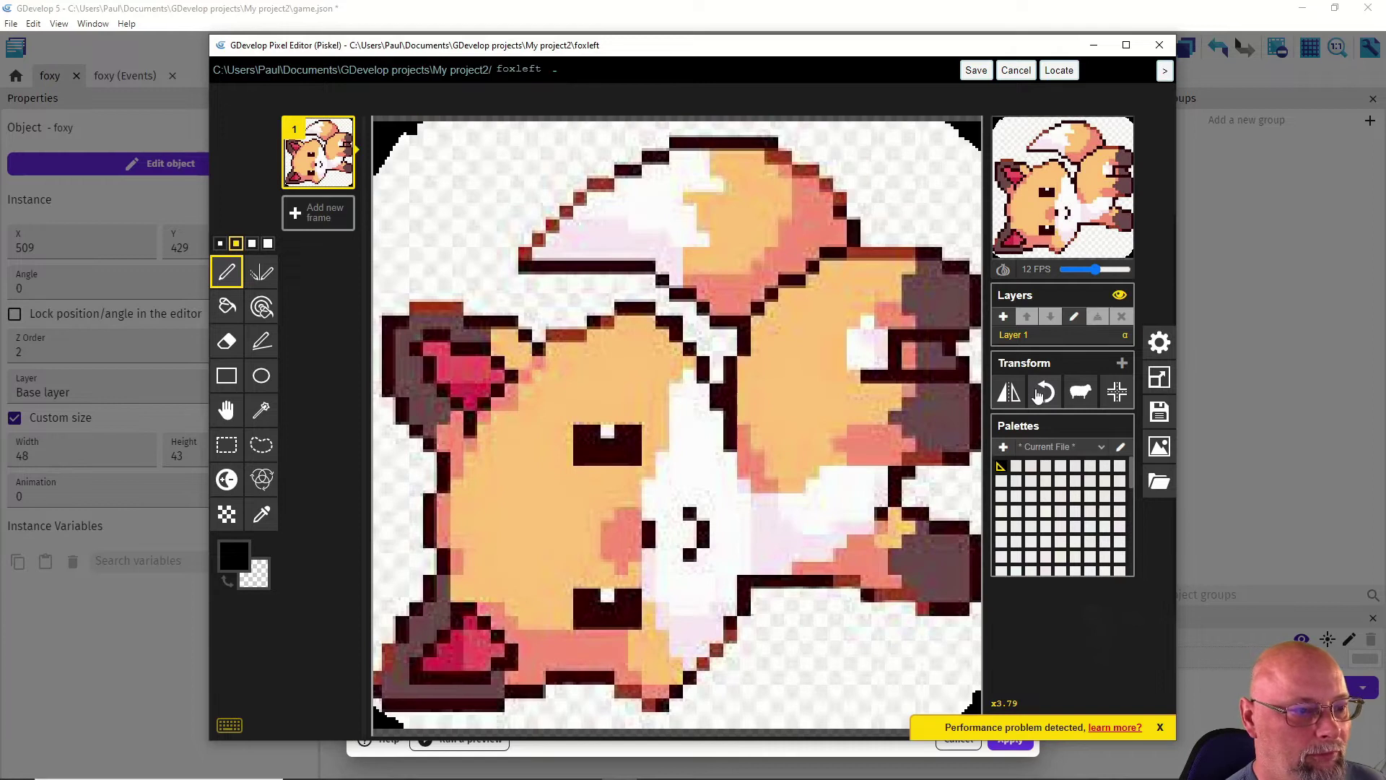
left_click(1040, 396)
left_click(1007, 392)
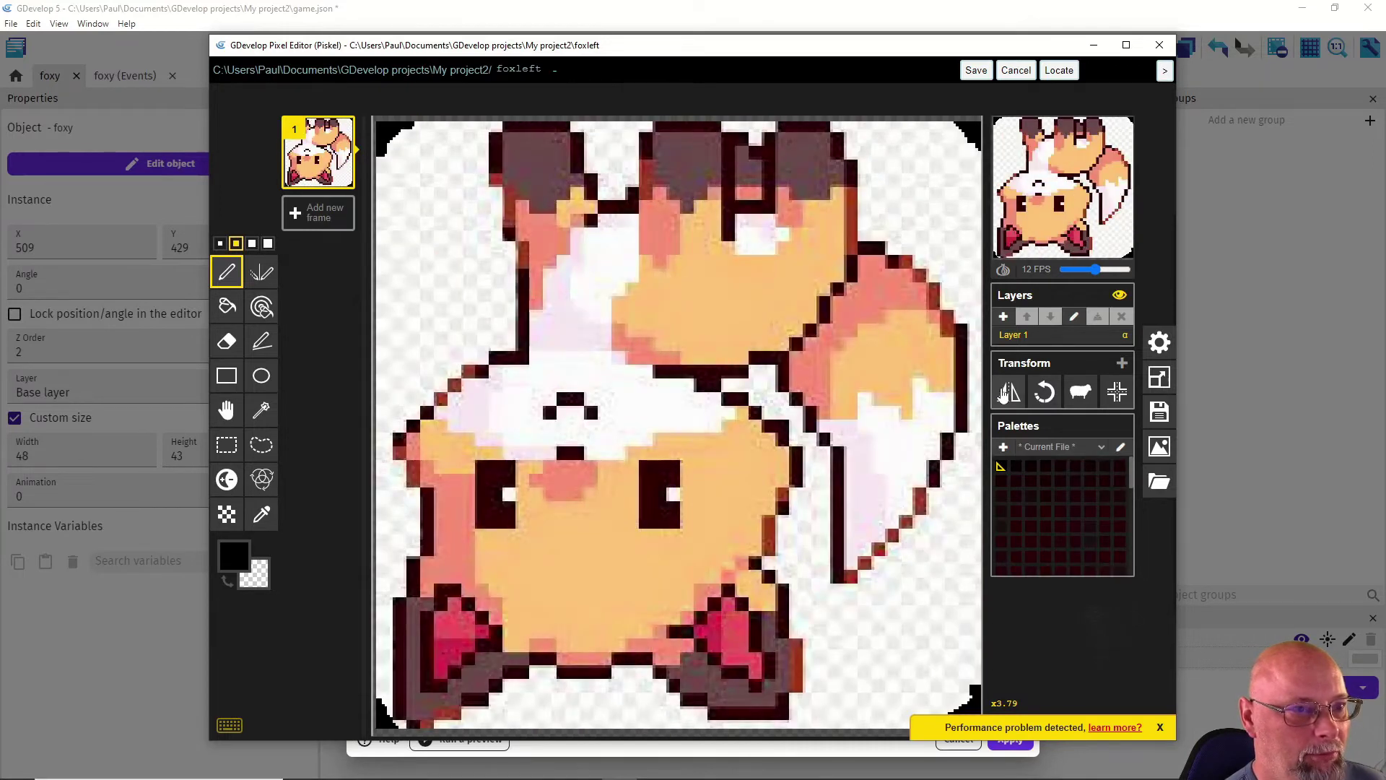
left_click(976, 70)
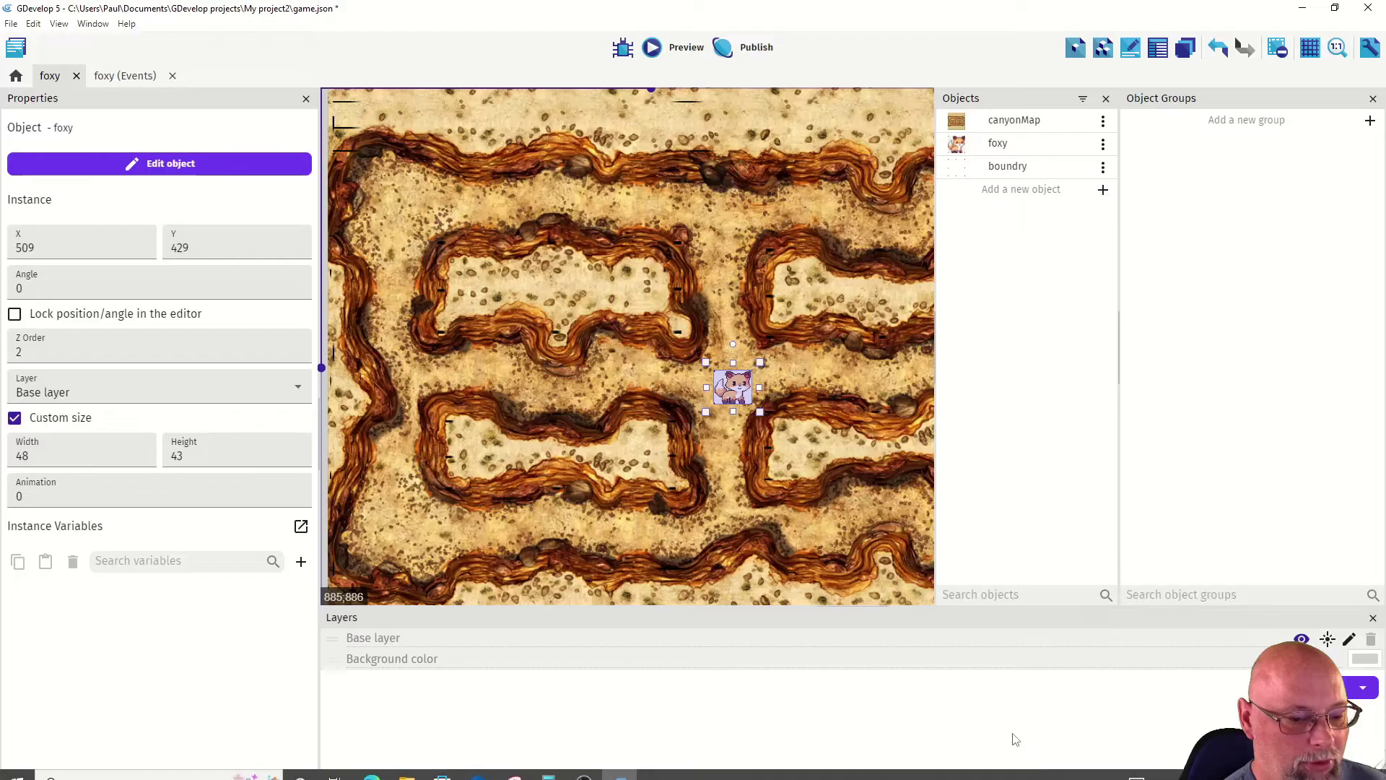
left_click(1009, 739)
Step: Preview the game and move the fox in all four directions to check its sprite orientation, then close the preview
left_click(653, 46)
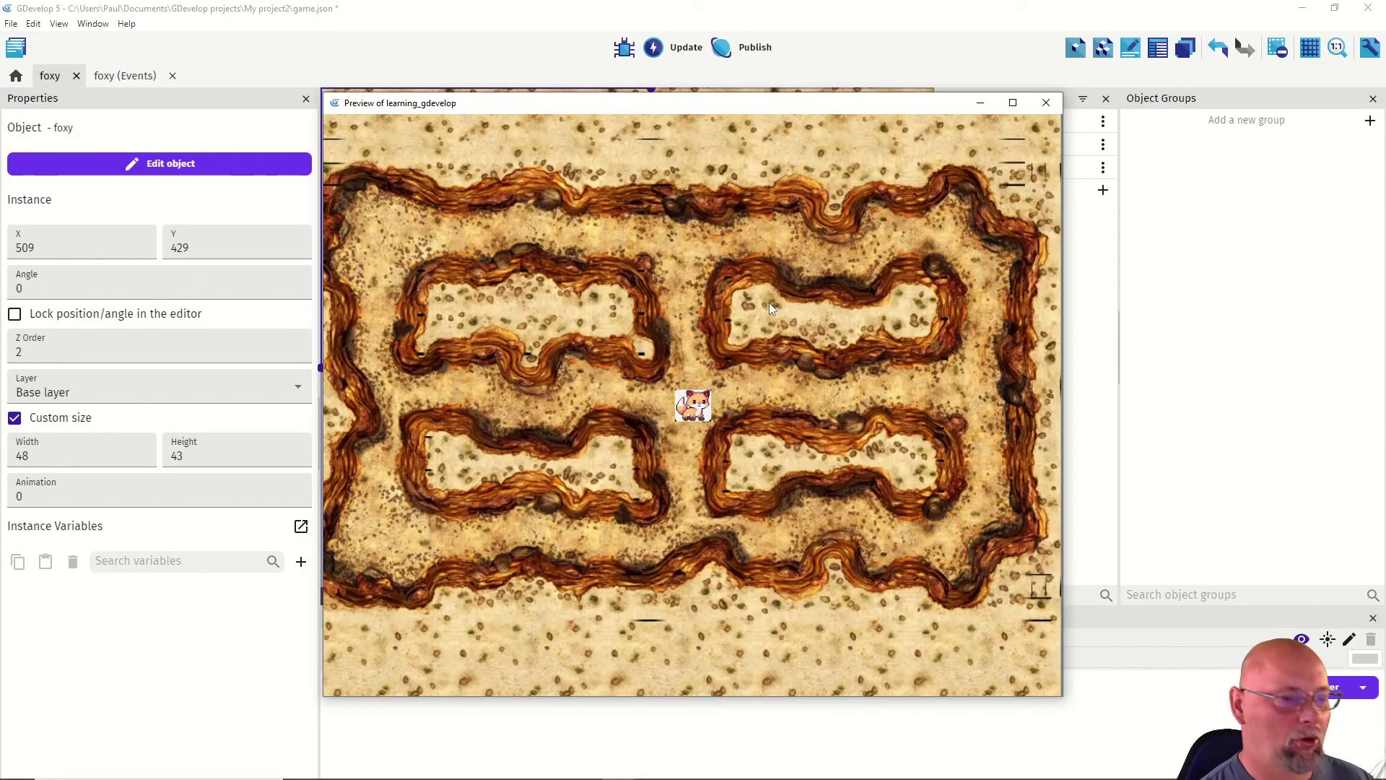
key("Left")
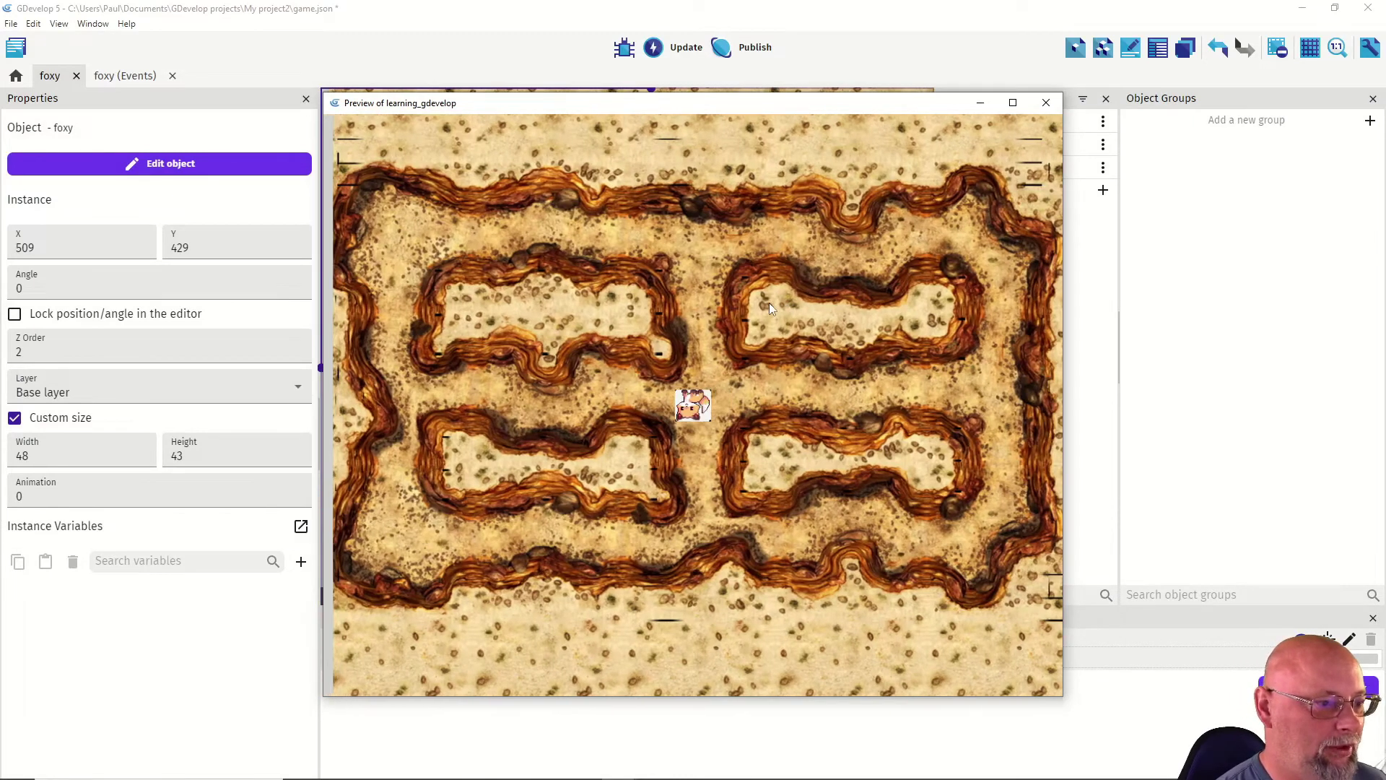
key("Left")
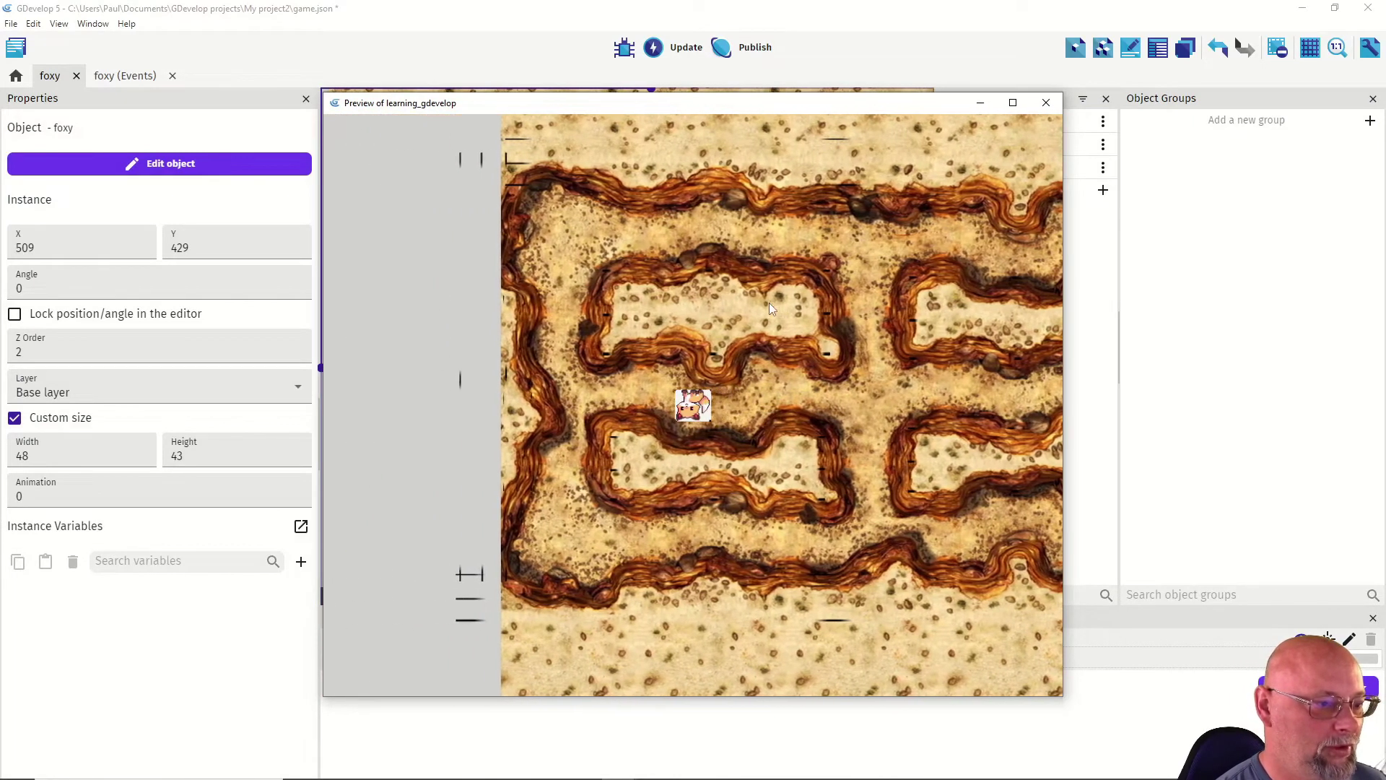
key("Right")
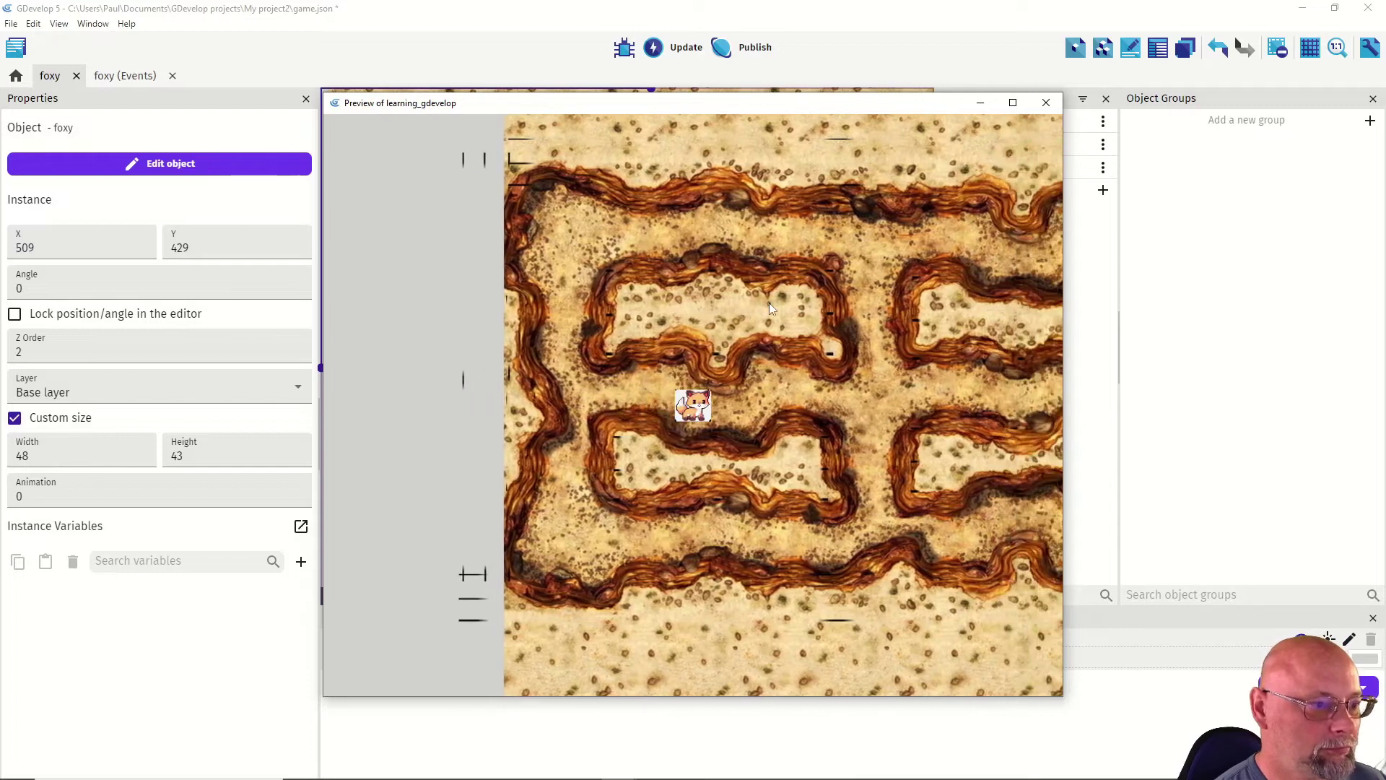
key("Right")
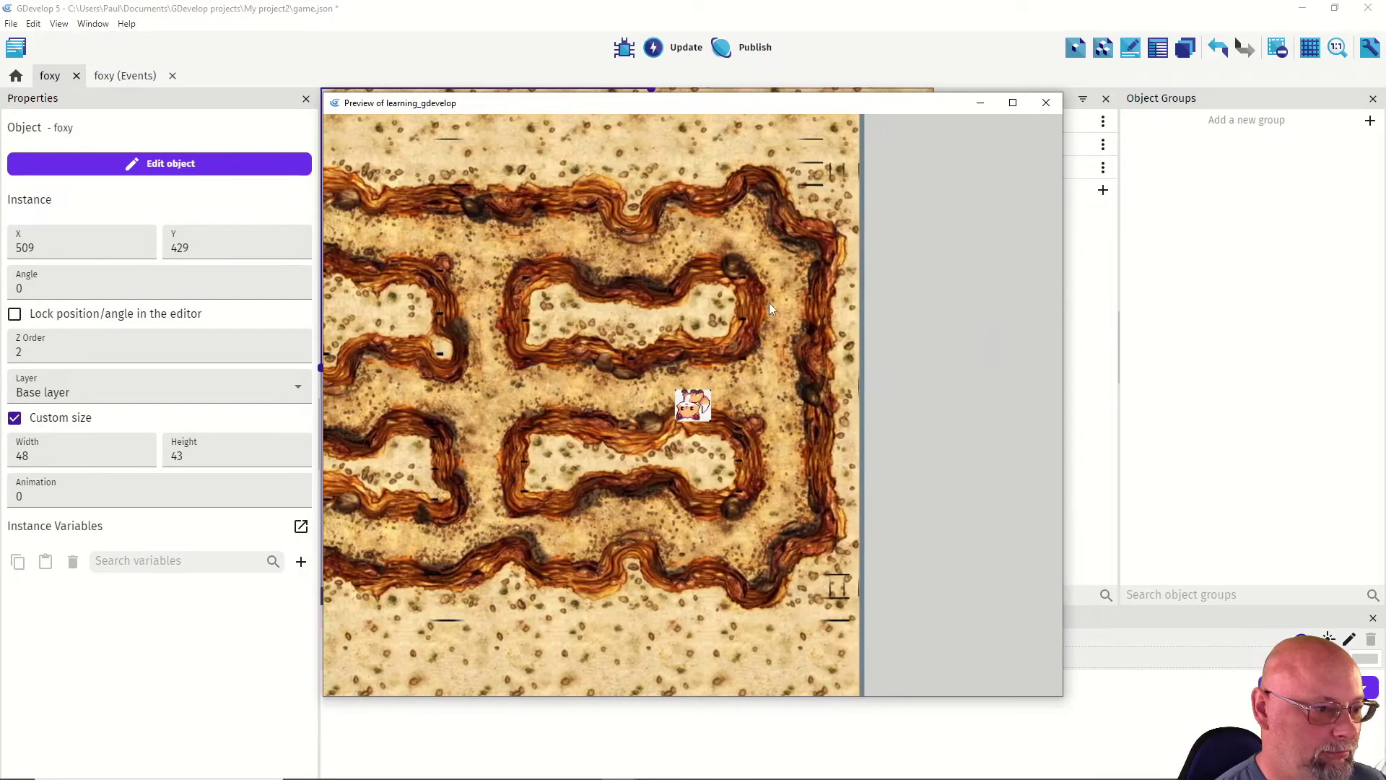
key("Up")
key("Left")
key("Down")
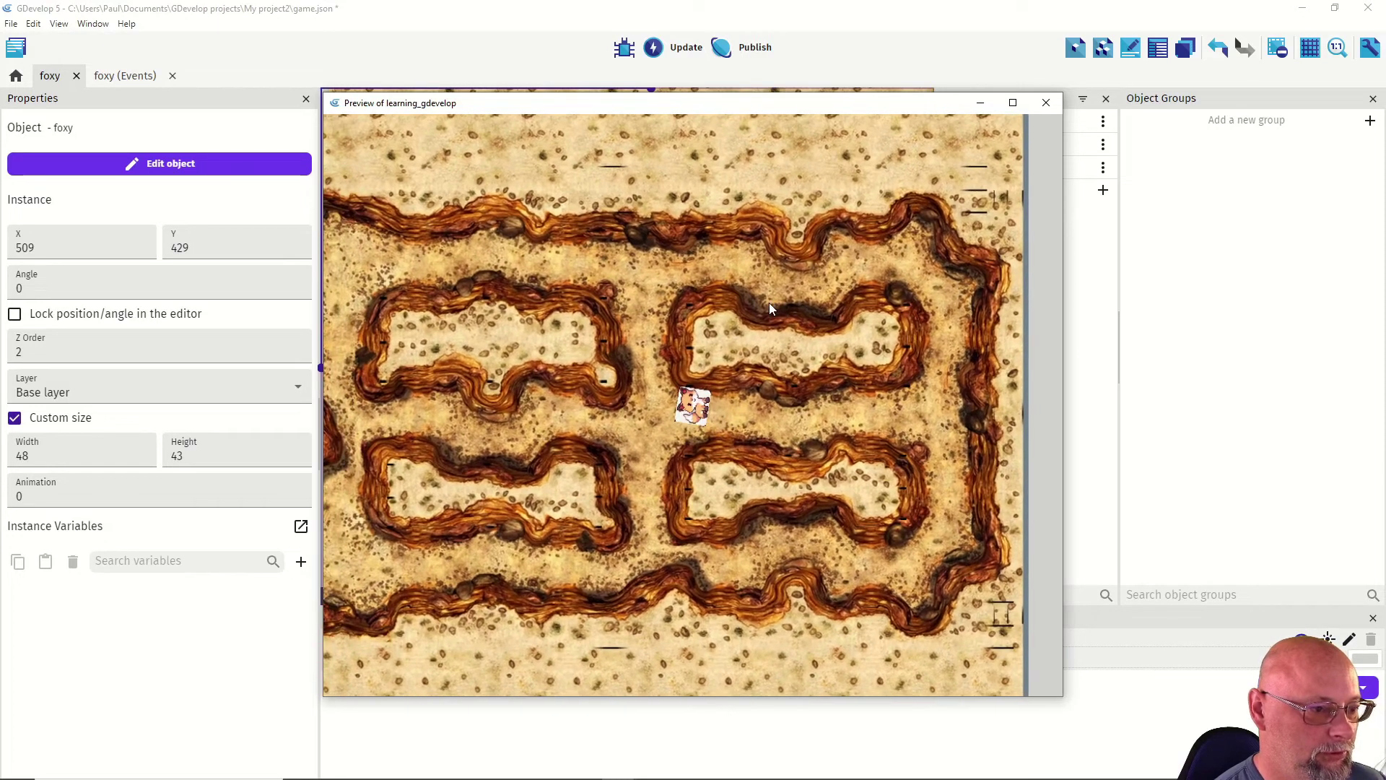
key("alt+F4")
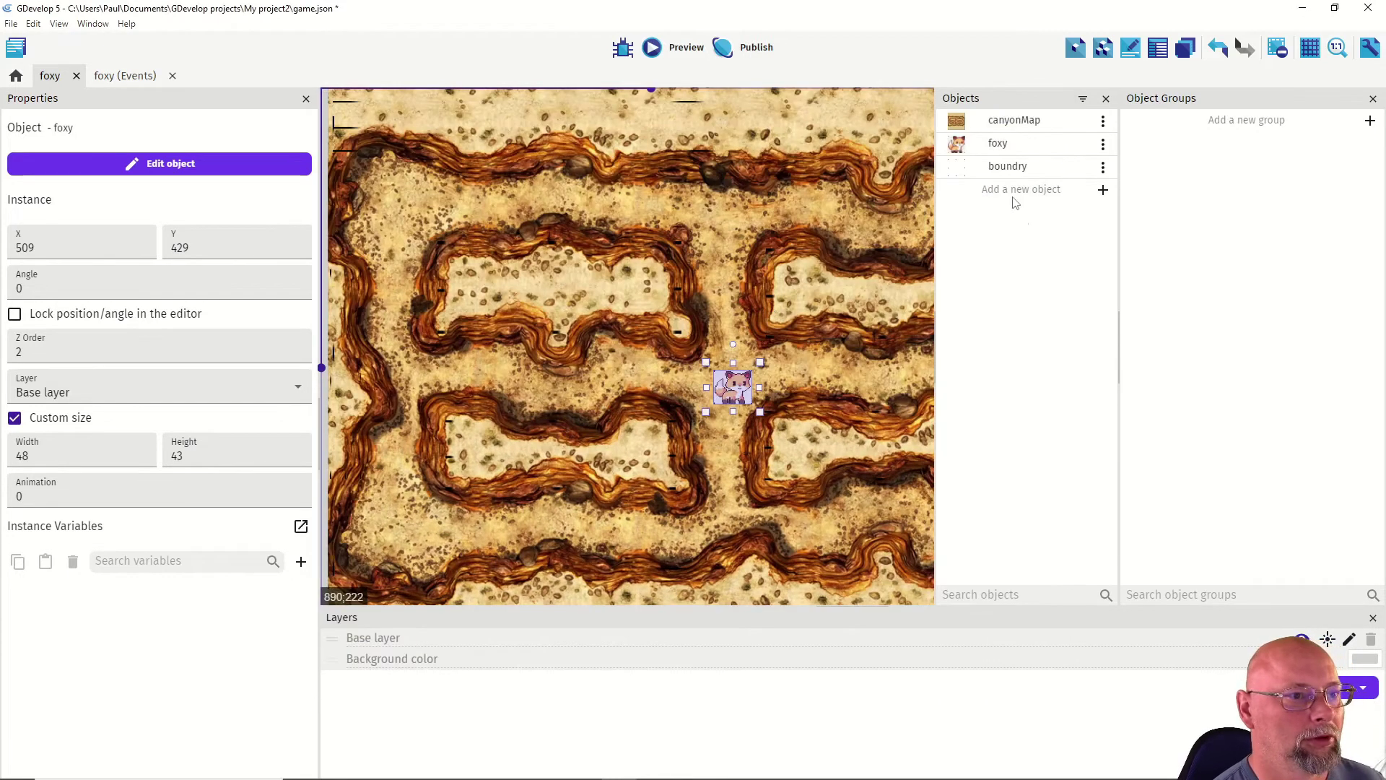
Step: Return the foxleft animation image to its upright, left-facing orientation with a 180-degree rotation and a mirror flip, and apply it to foxy
double_click(998, 144)
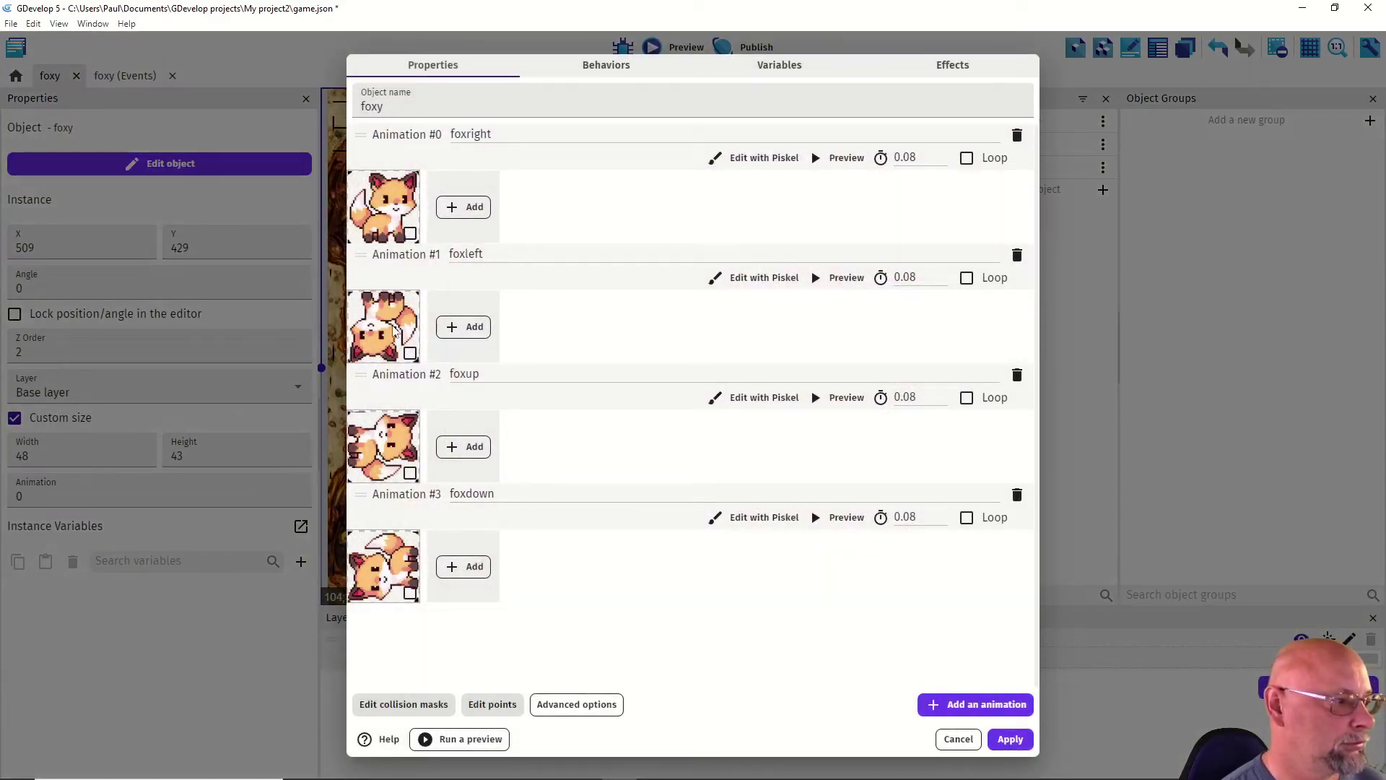
left_click(751, 279)
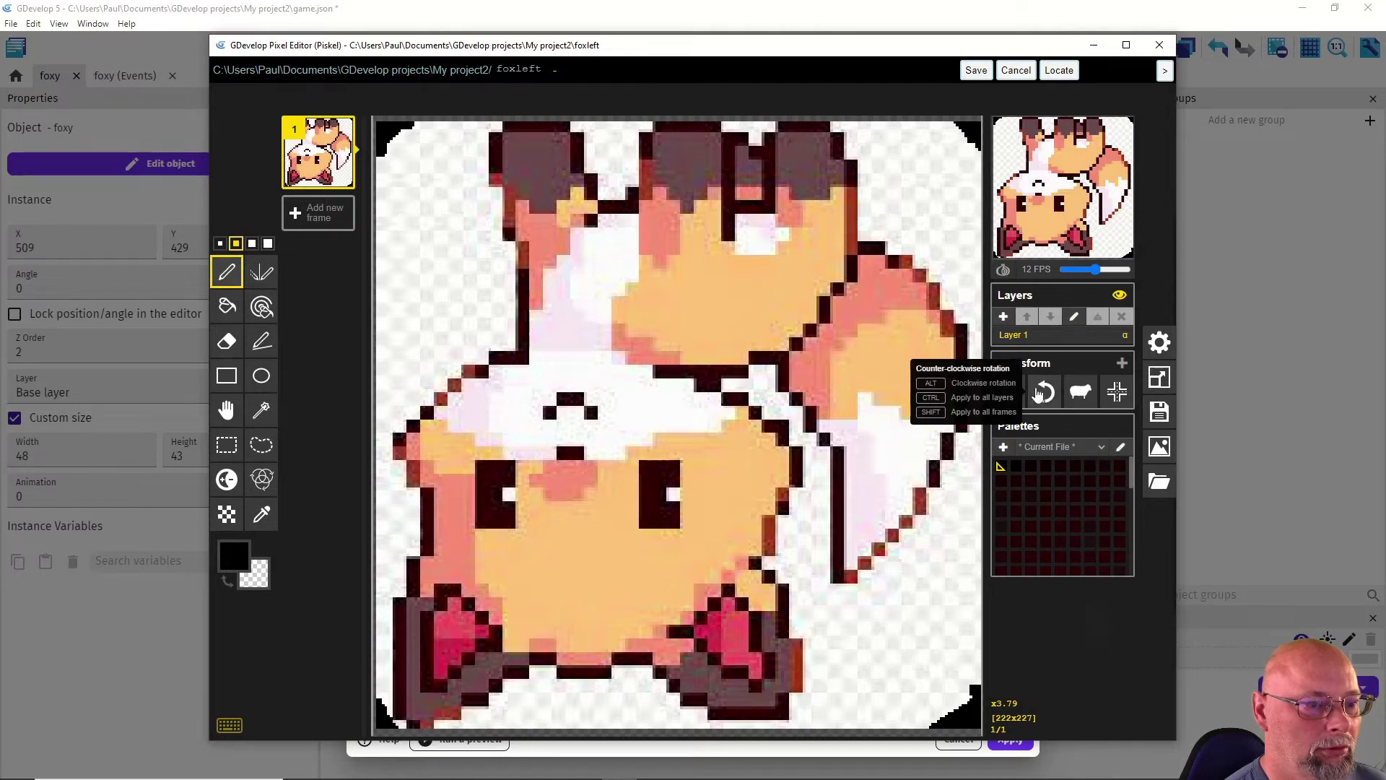
left_click(1044, 392)
left_click(1045, 392)
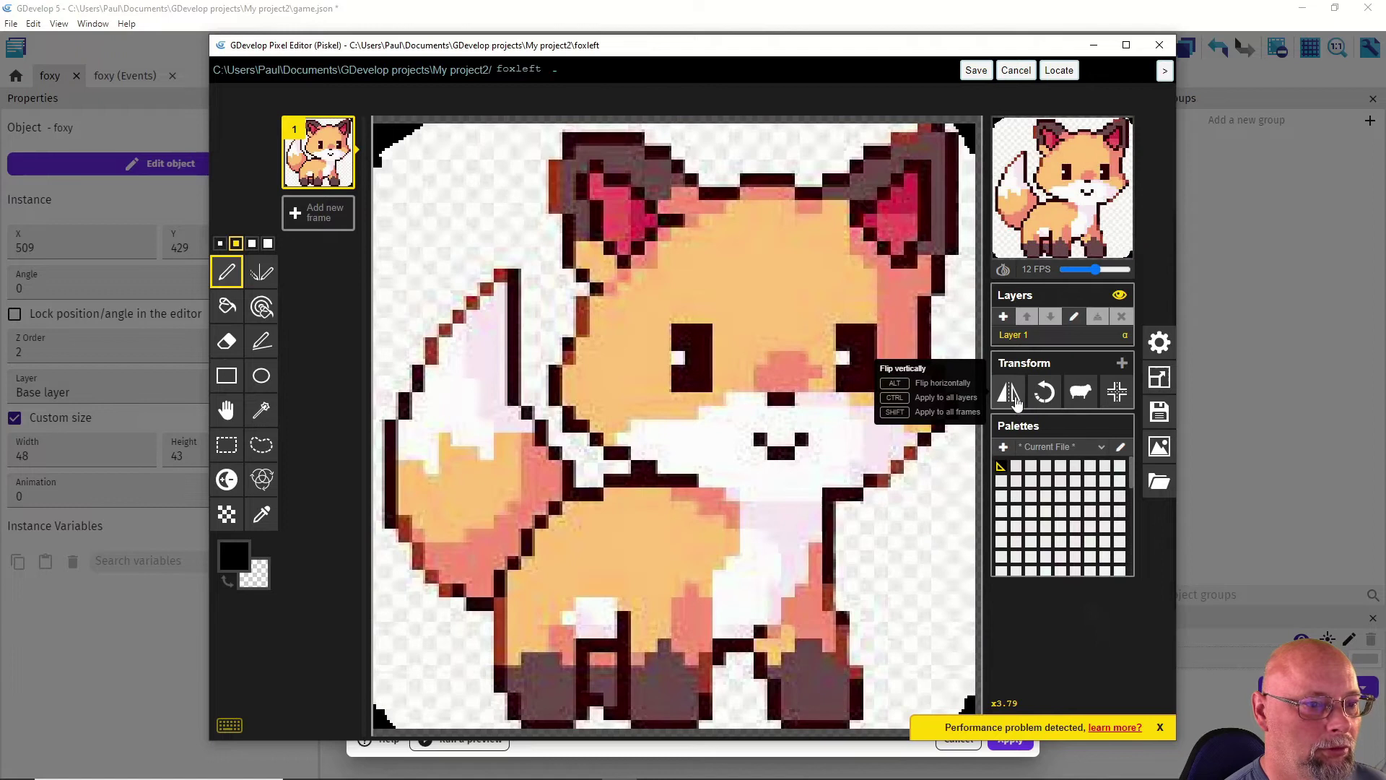
left_click(1011, 393, "alt")
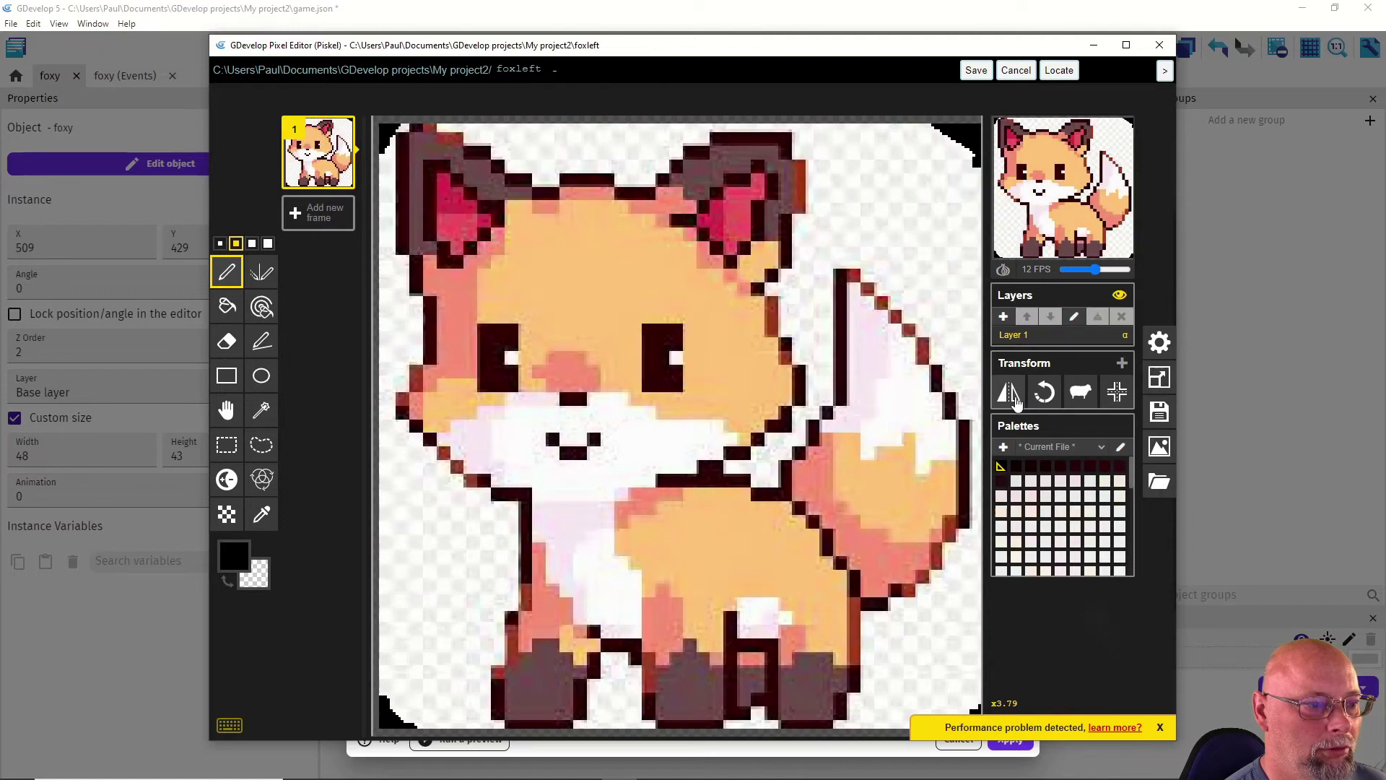
left_click(976, 72)
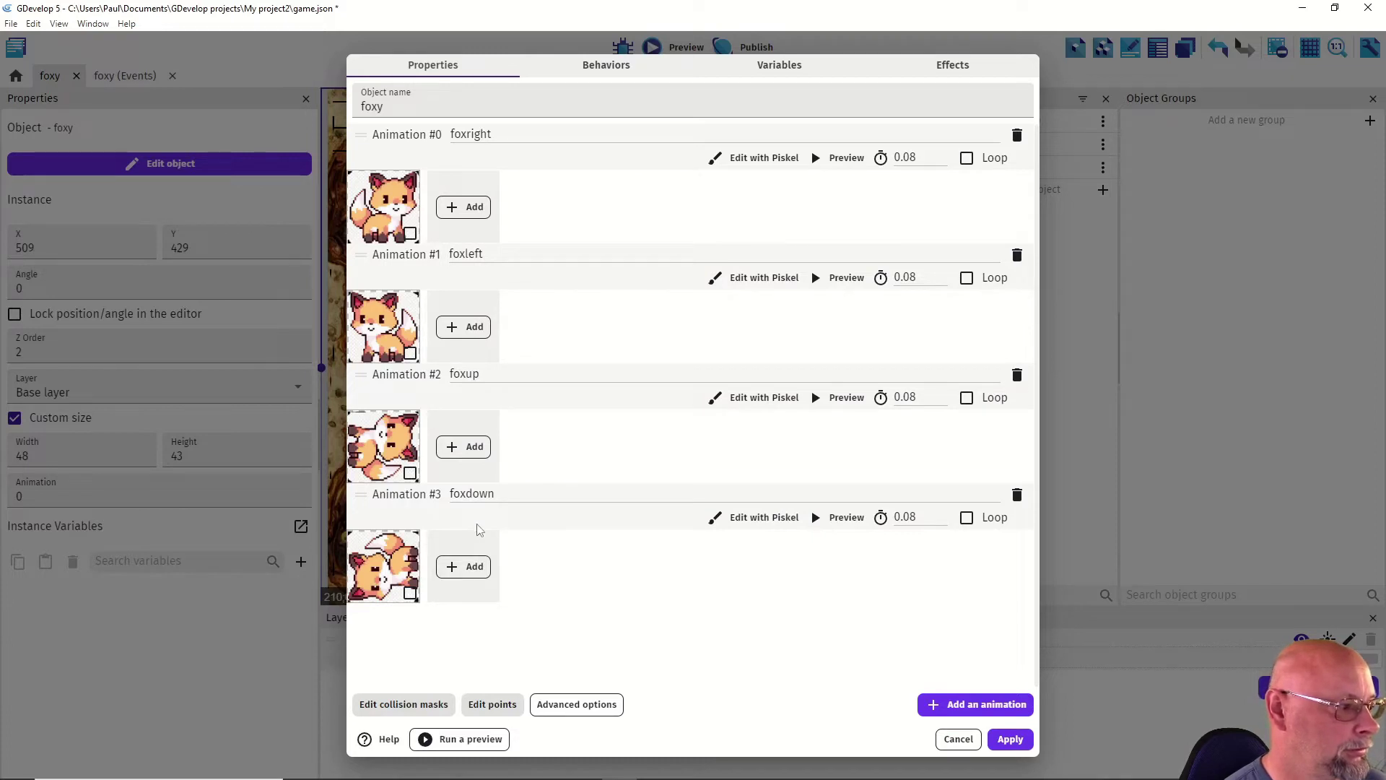
left_click(1010, 738)
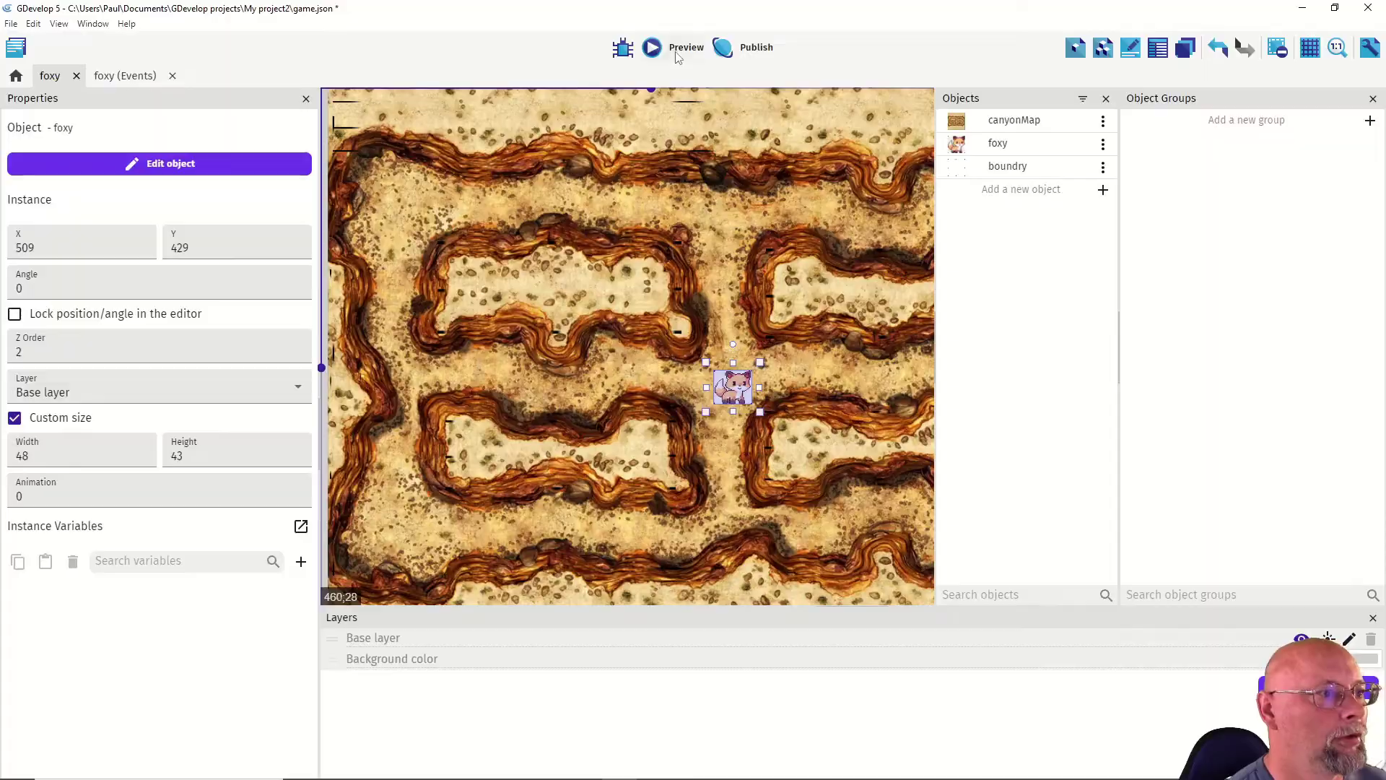
Step: Run the preview again, steer the fox around the canyon map to examine each directional animation, and close it
left_click(676, 52)
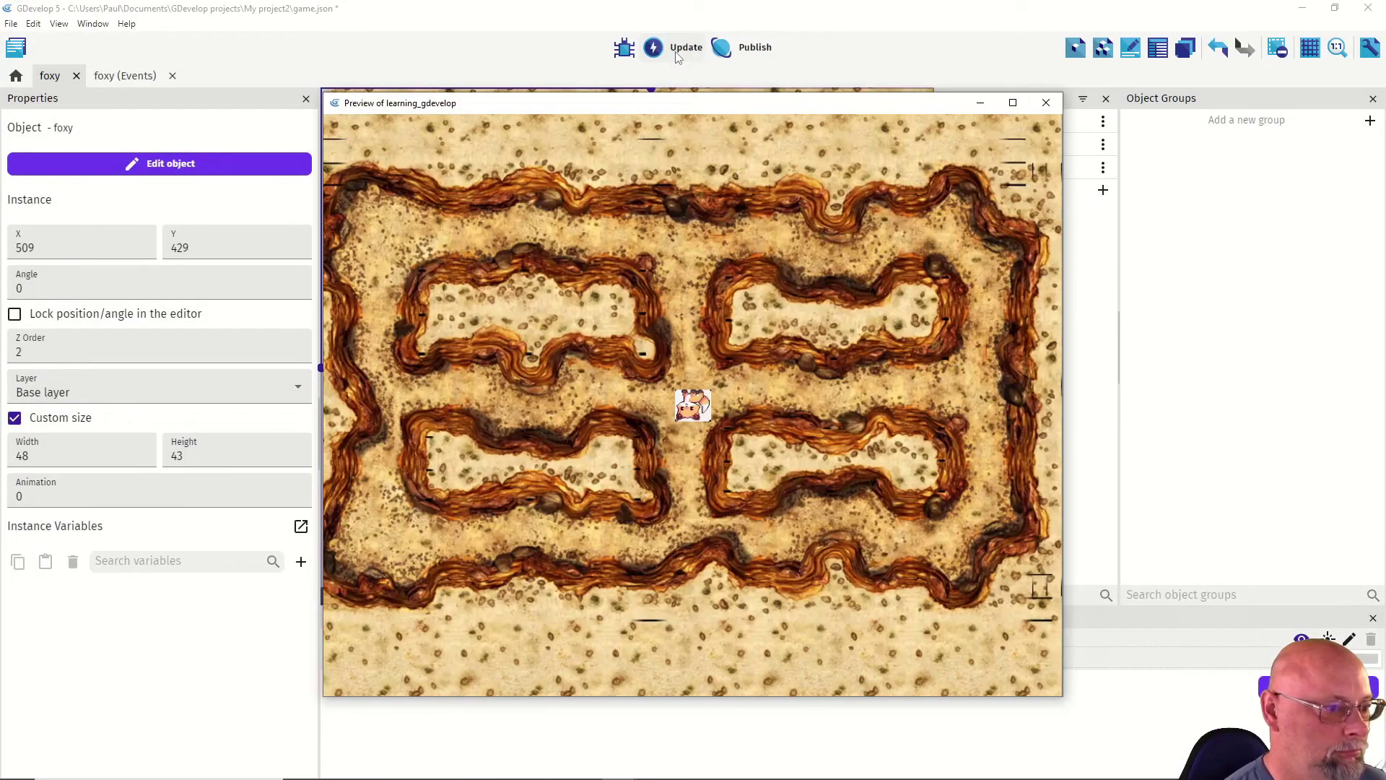
key("Left")
key("Right")
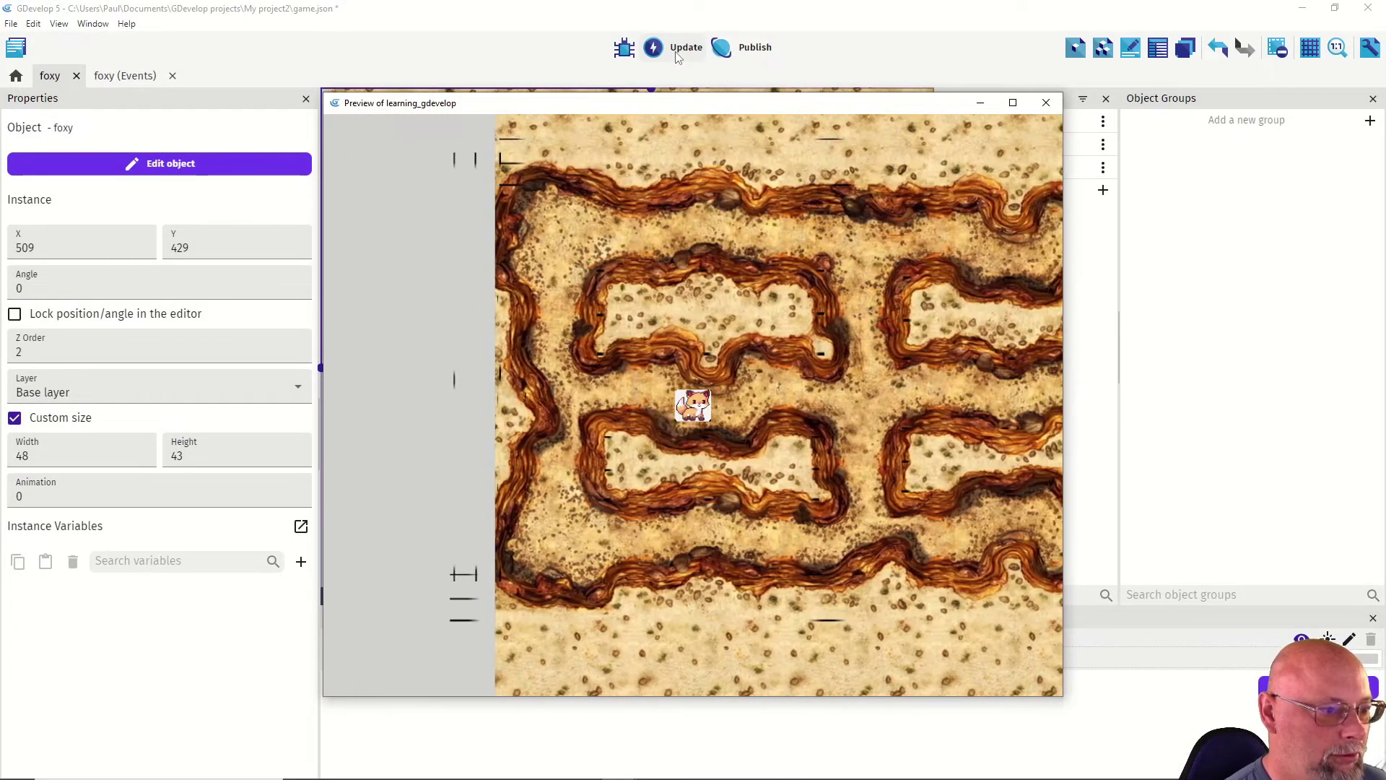
key("Up")
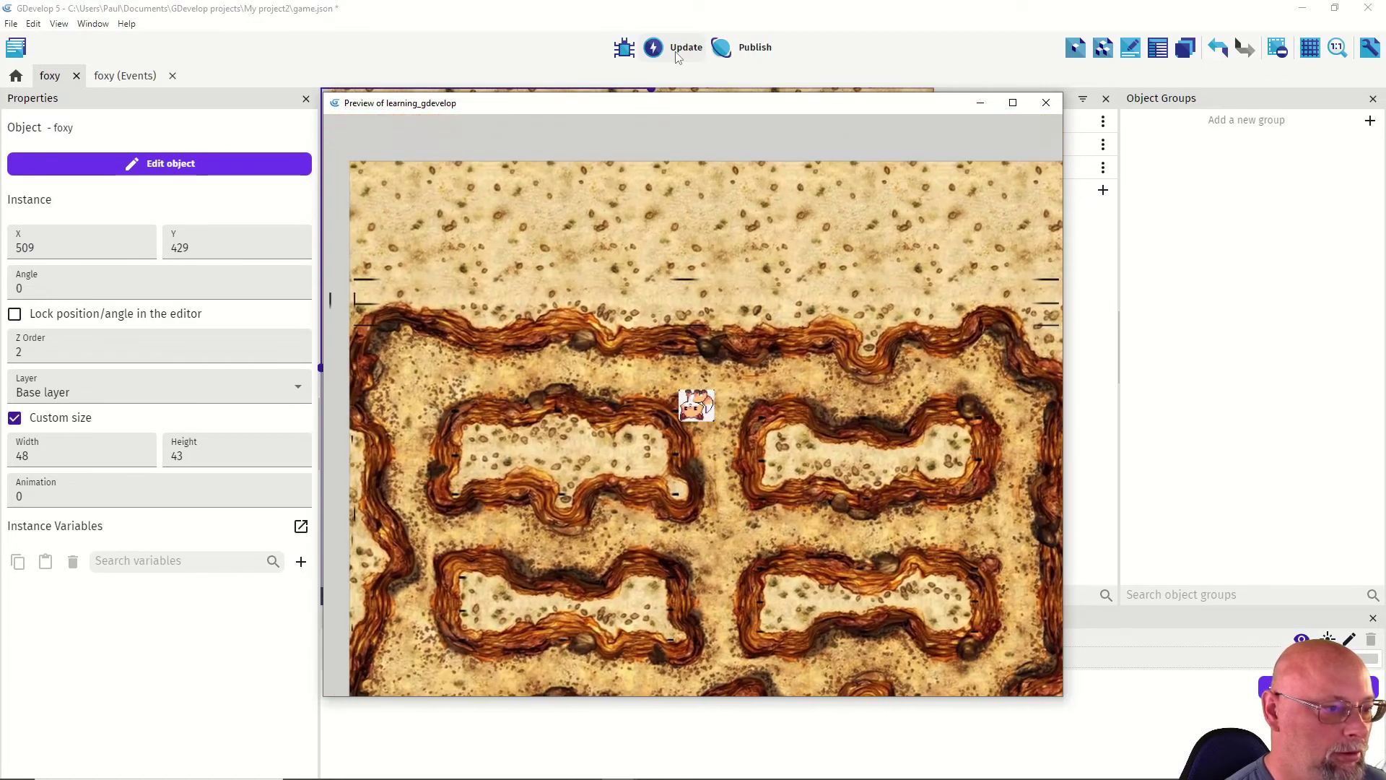
key("Left")
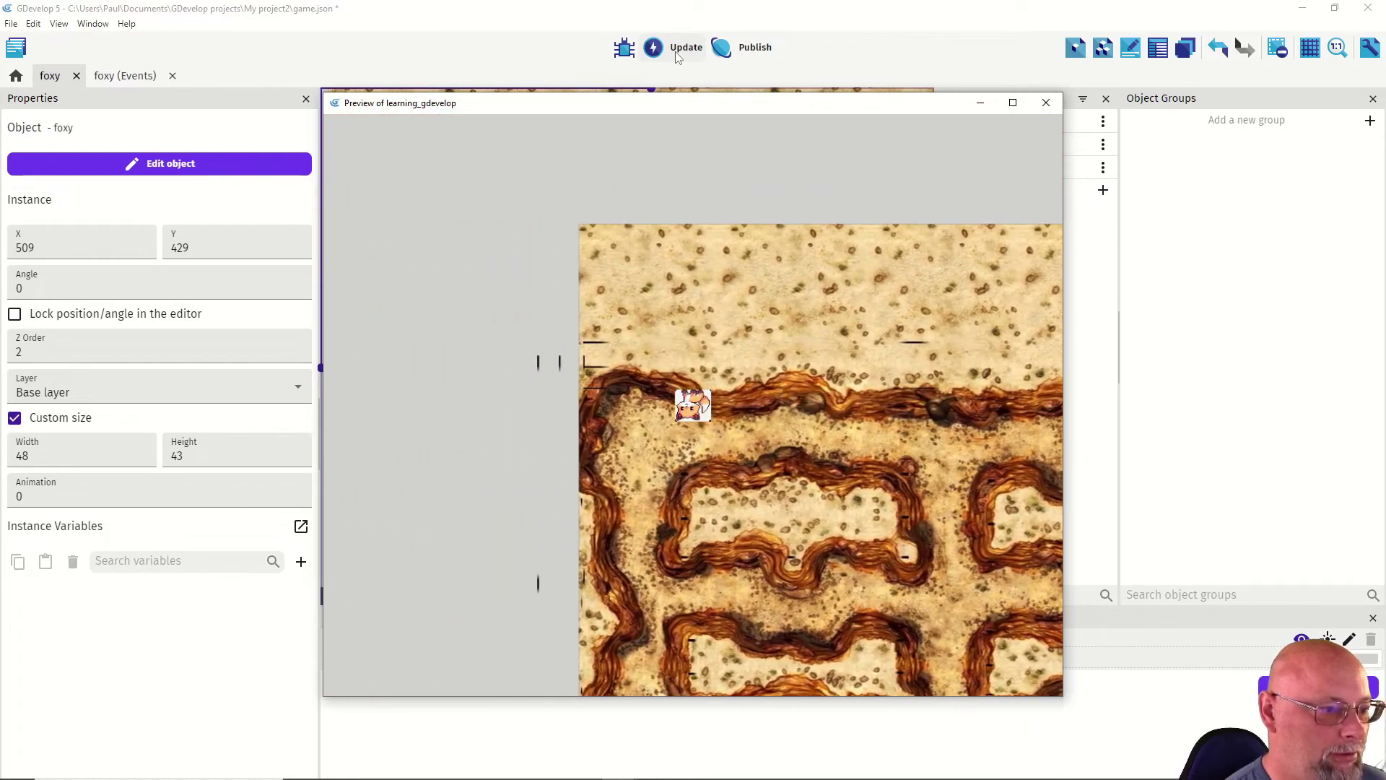
key("Down")
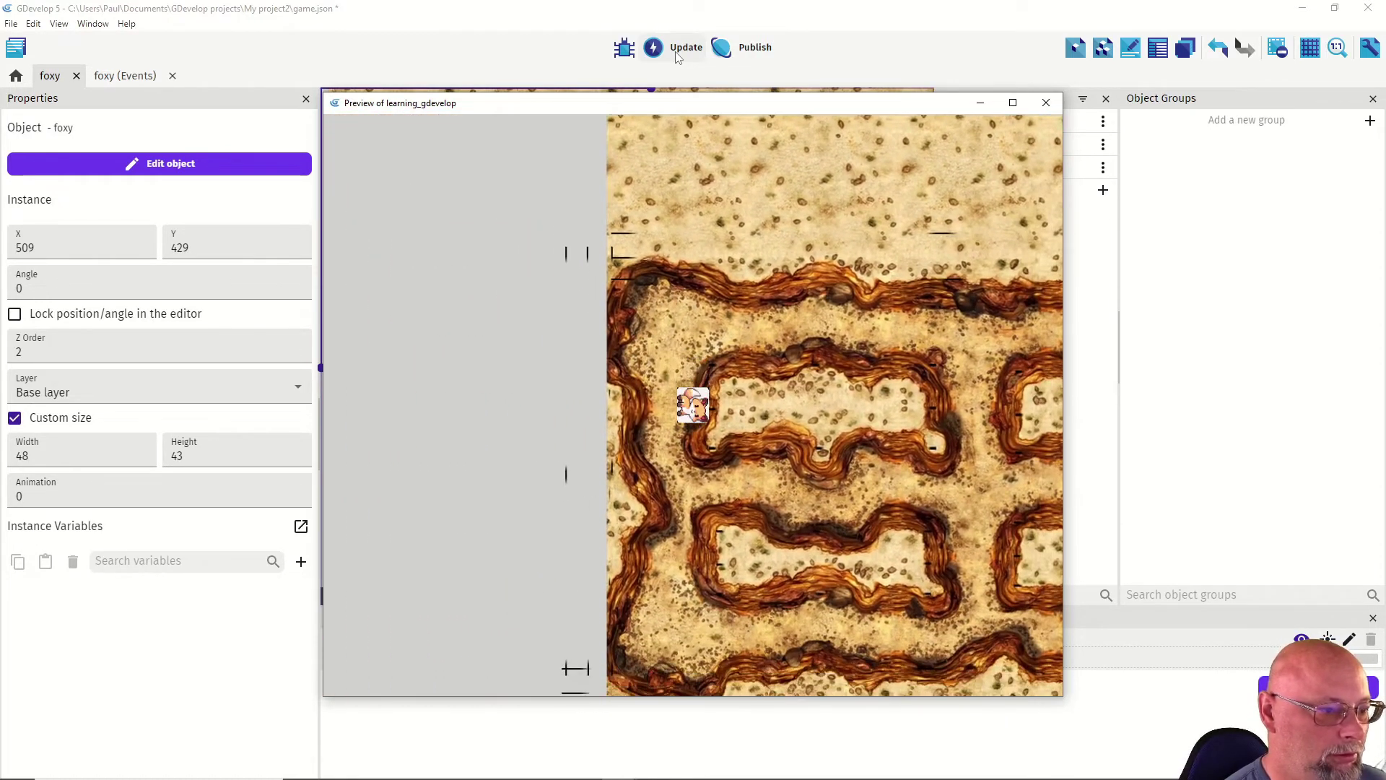
key("Left")
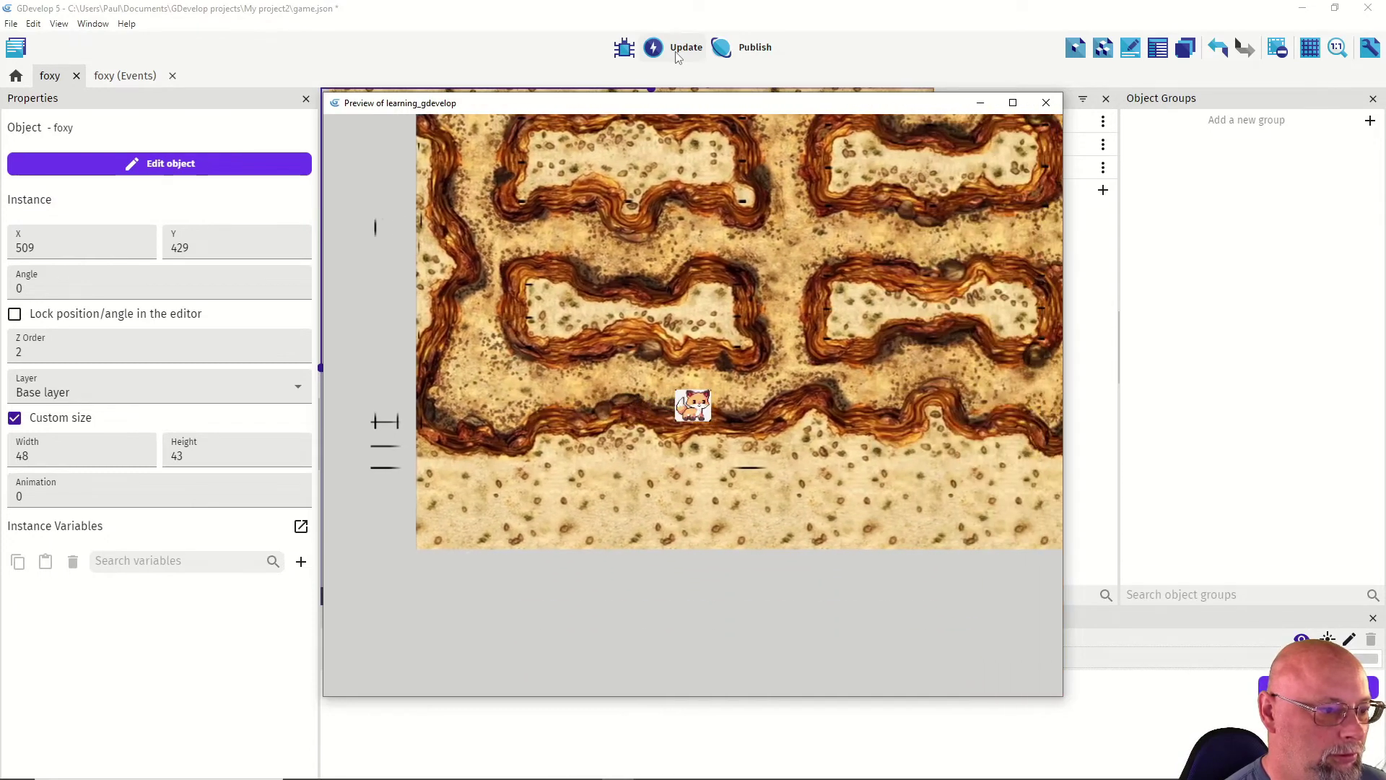
key("Up")
key("Left")
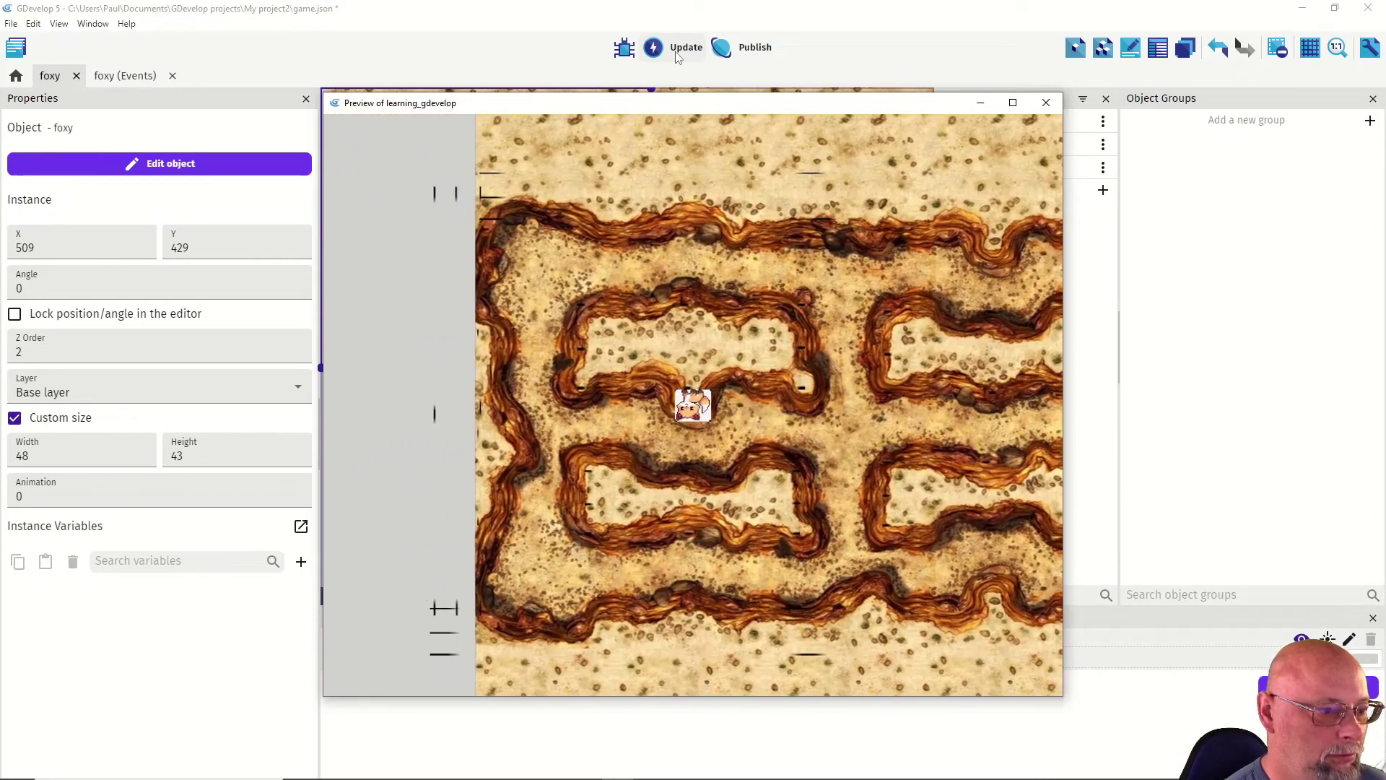
key("Up")
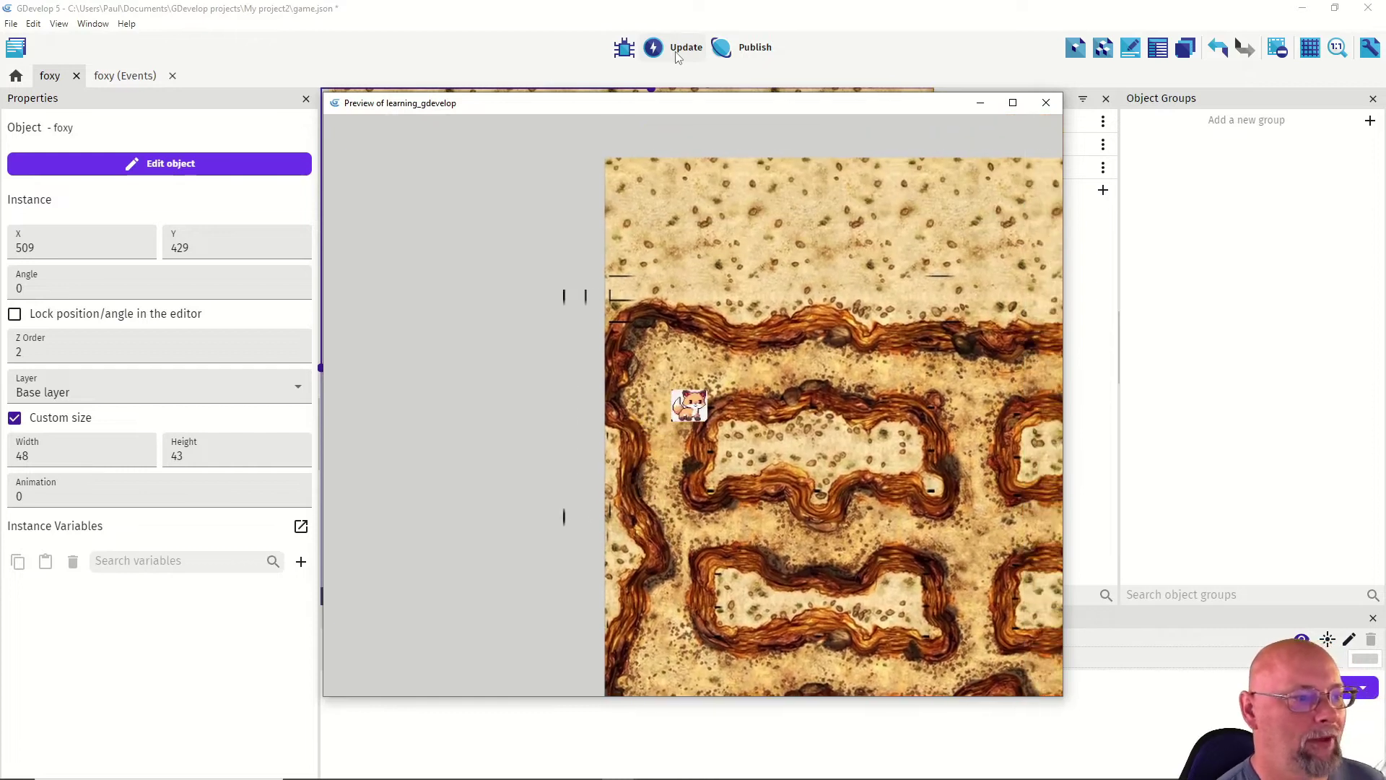
key("Right")
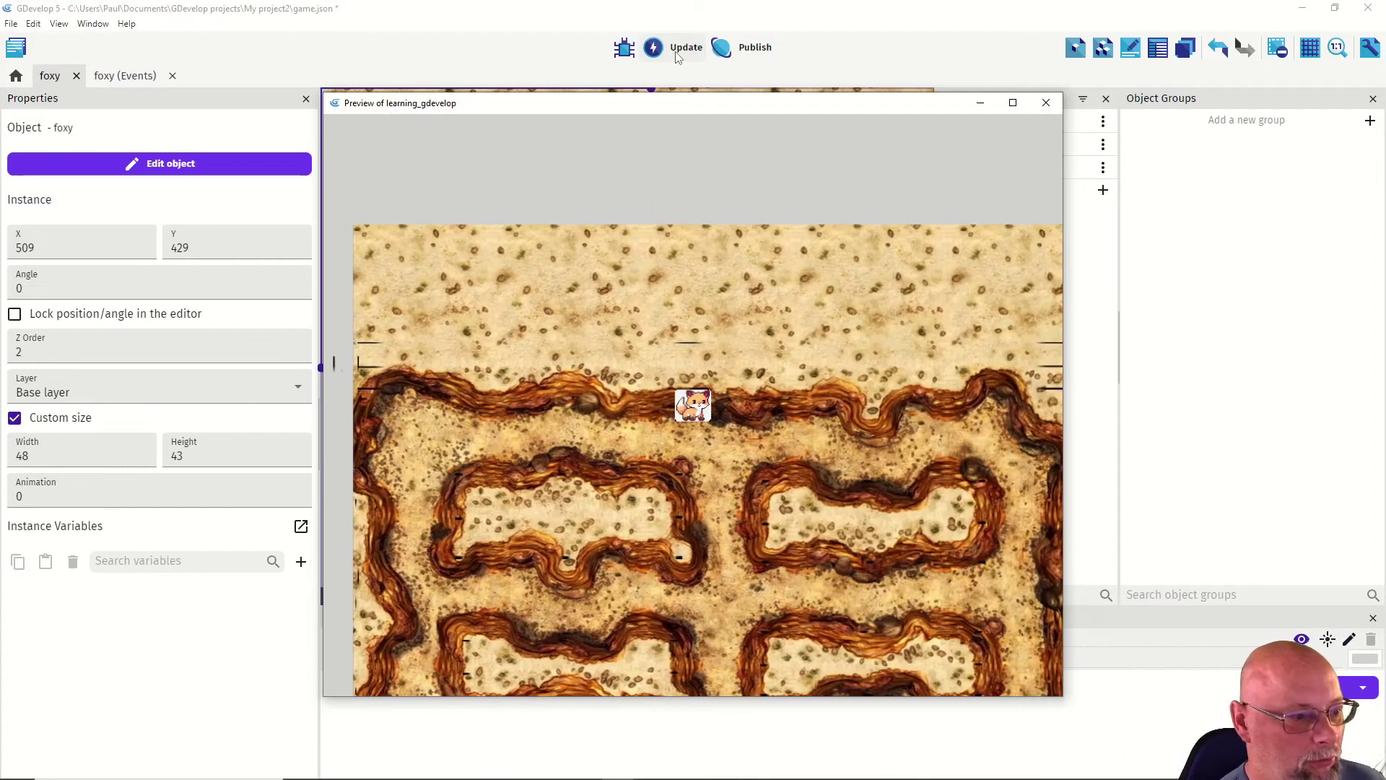
key("Down")
key("Left")
key("alt+F4")
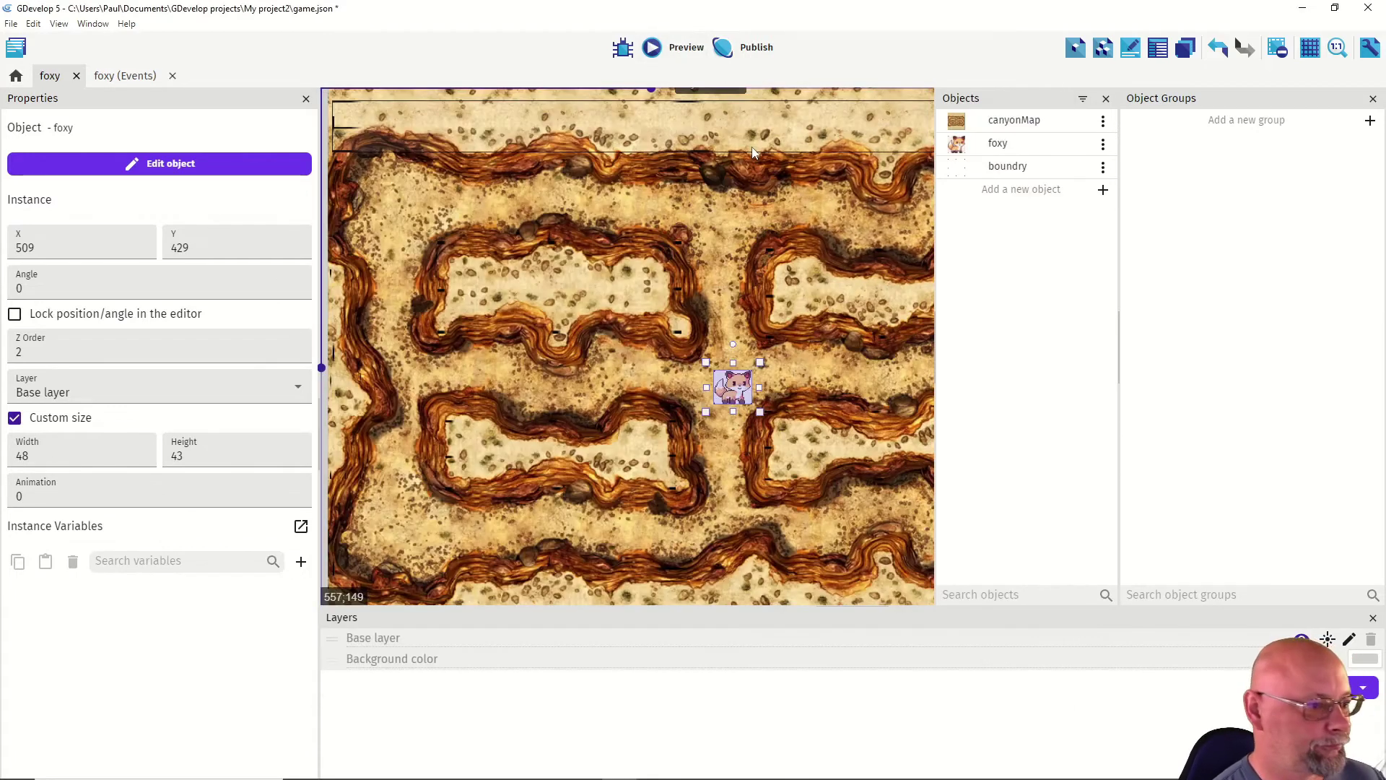
Step: Create a new sprite object with an empty animation and open that animation for drawing in Piskel
left_click(999, 190)
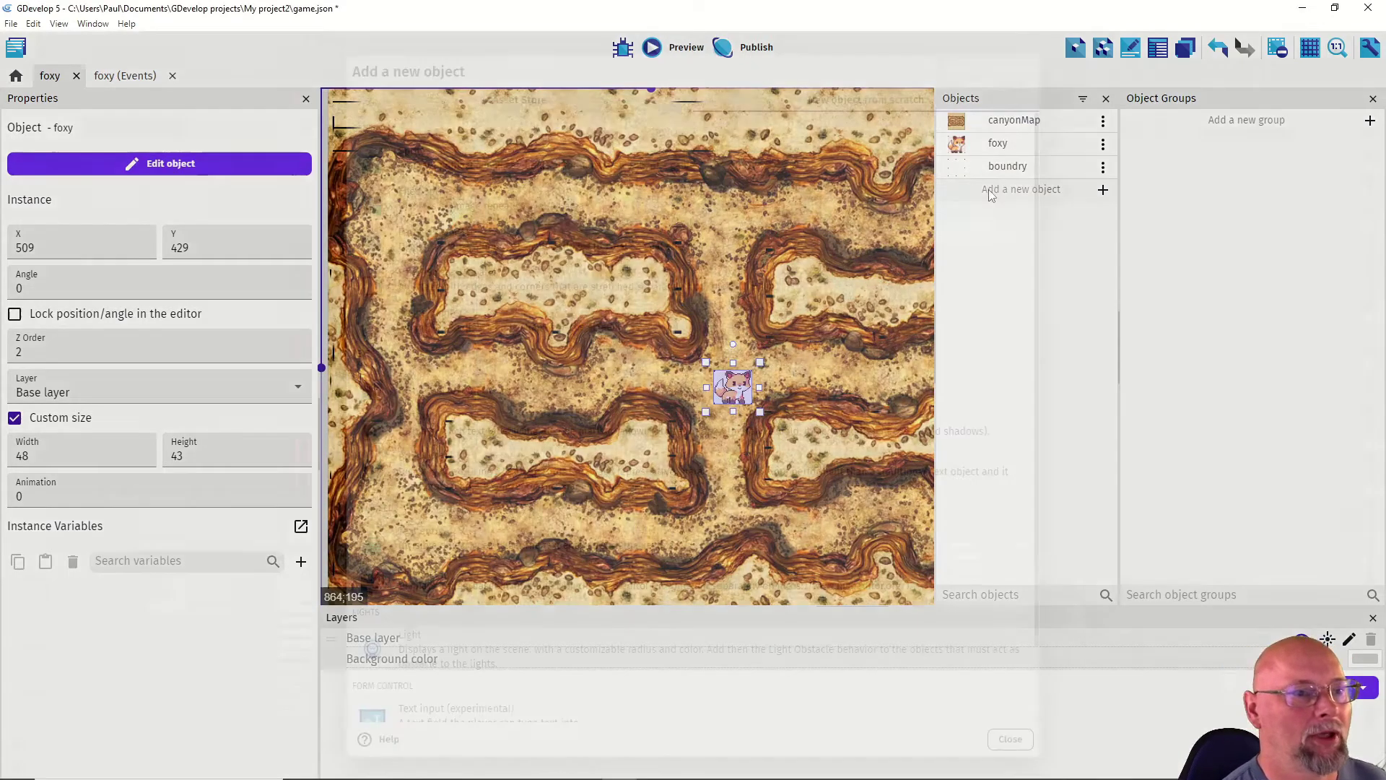
left_click(444, 162)
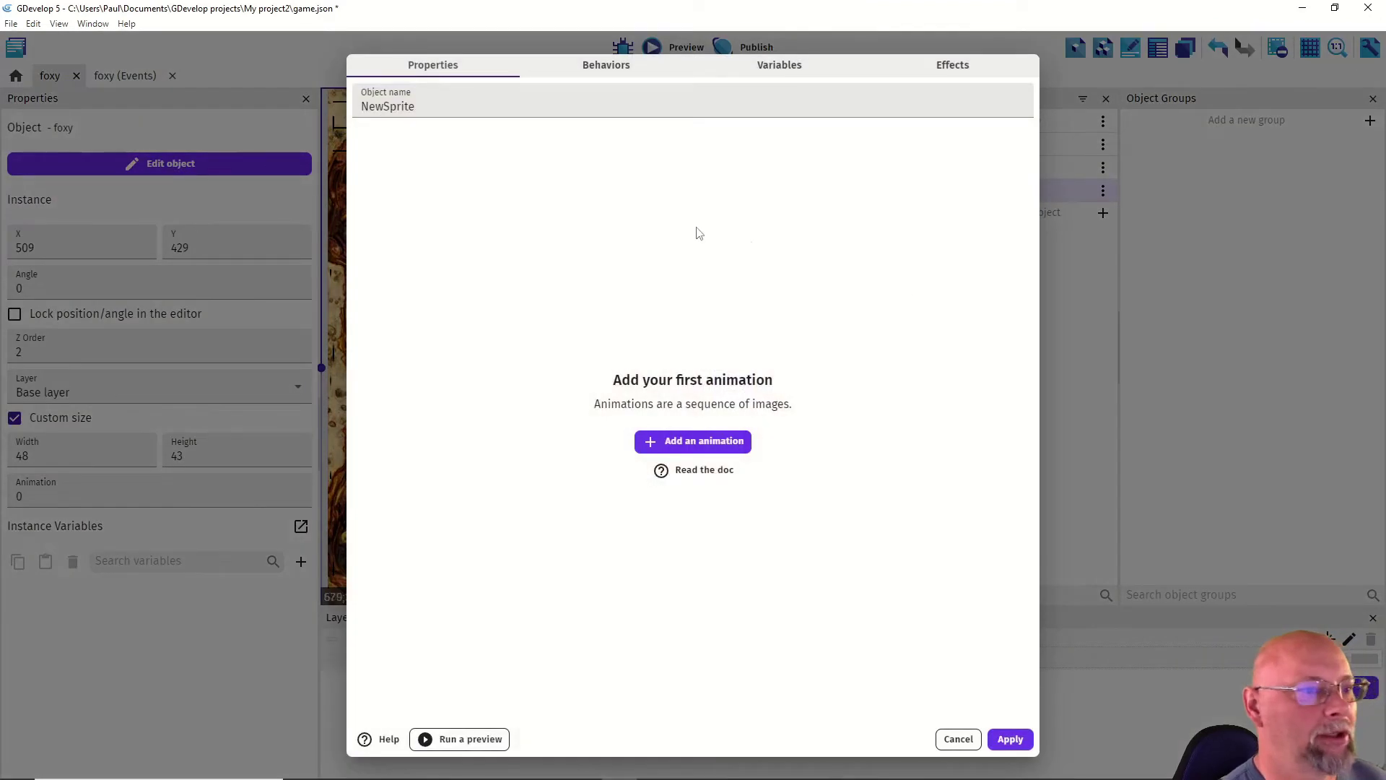
left_click(724, 443)
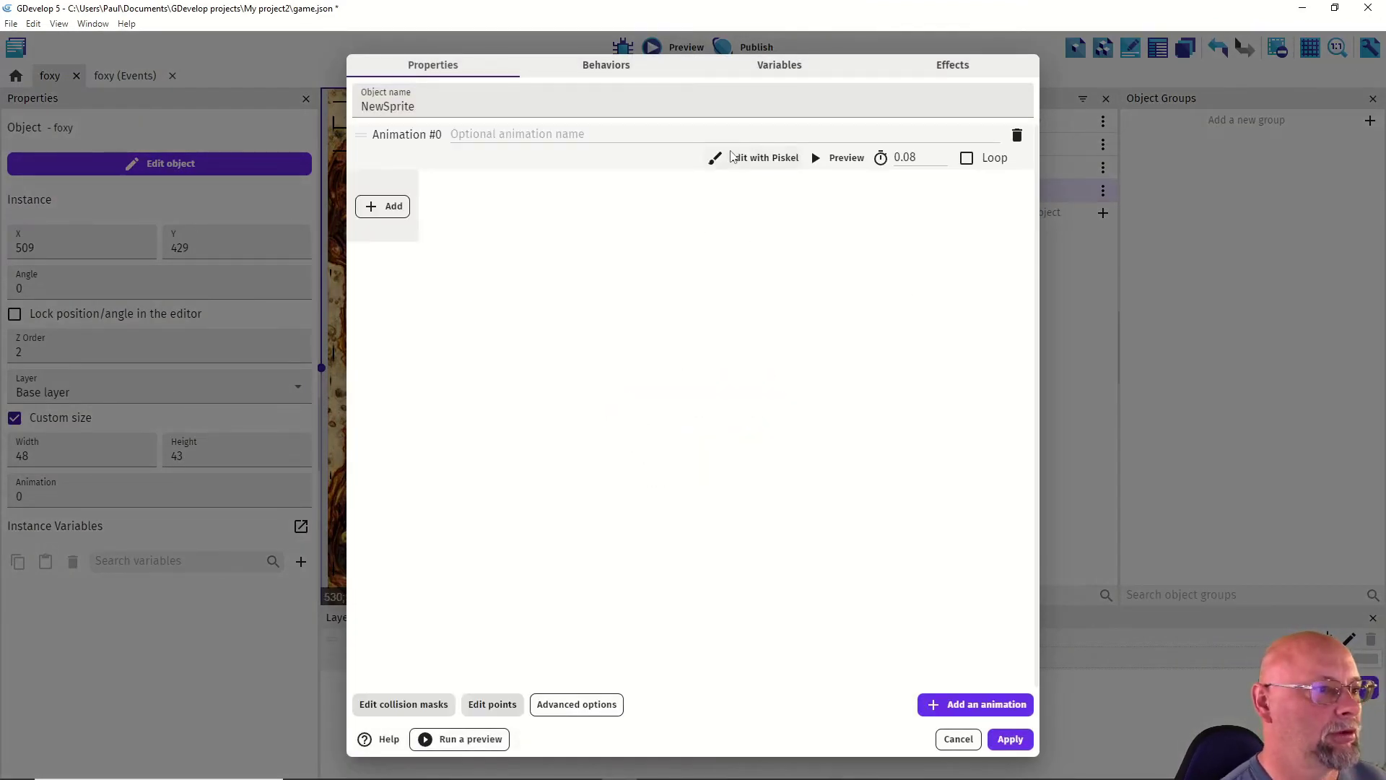
left_click(751, 158)
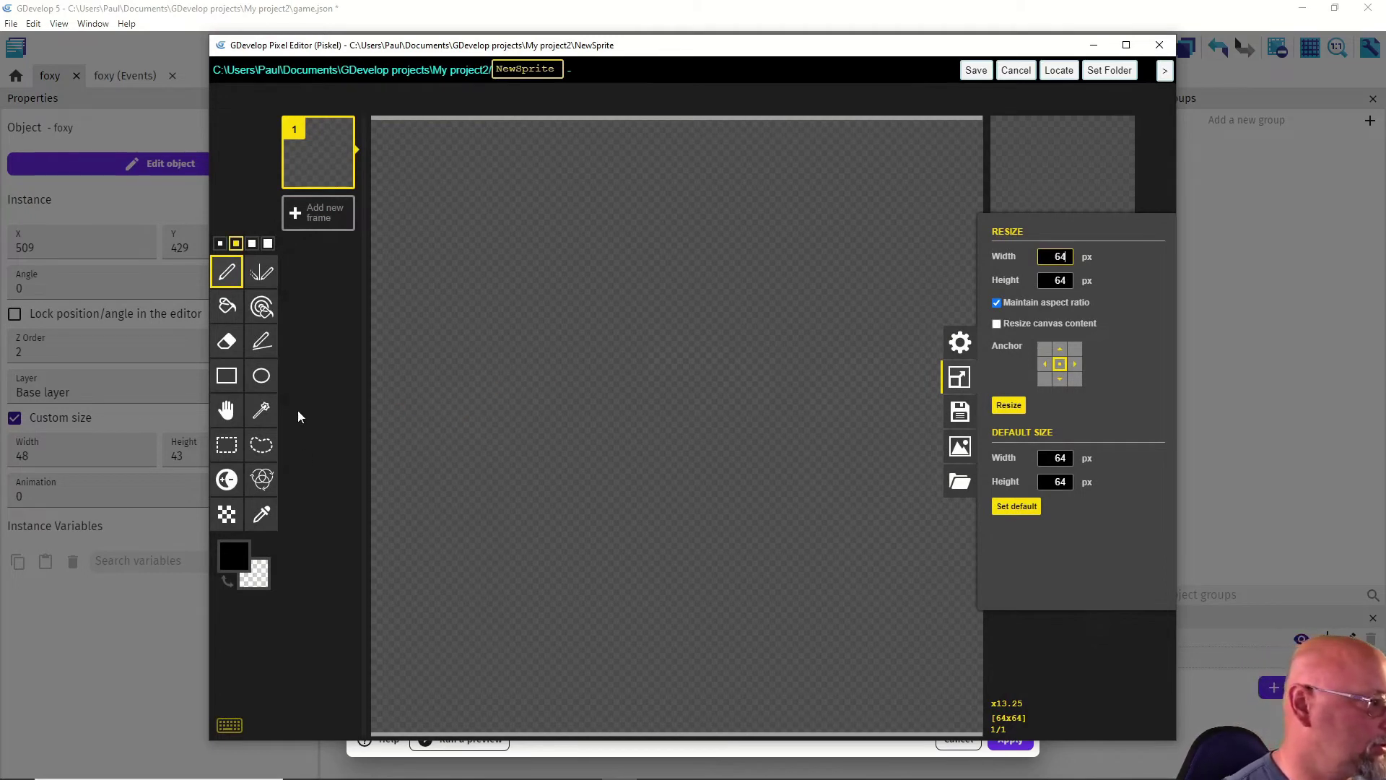
Step: Draw a large black ellipse as the character's head in the upper part of the canvas and fill it with red #d41313
left_click(261, 375)
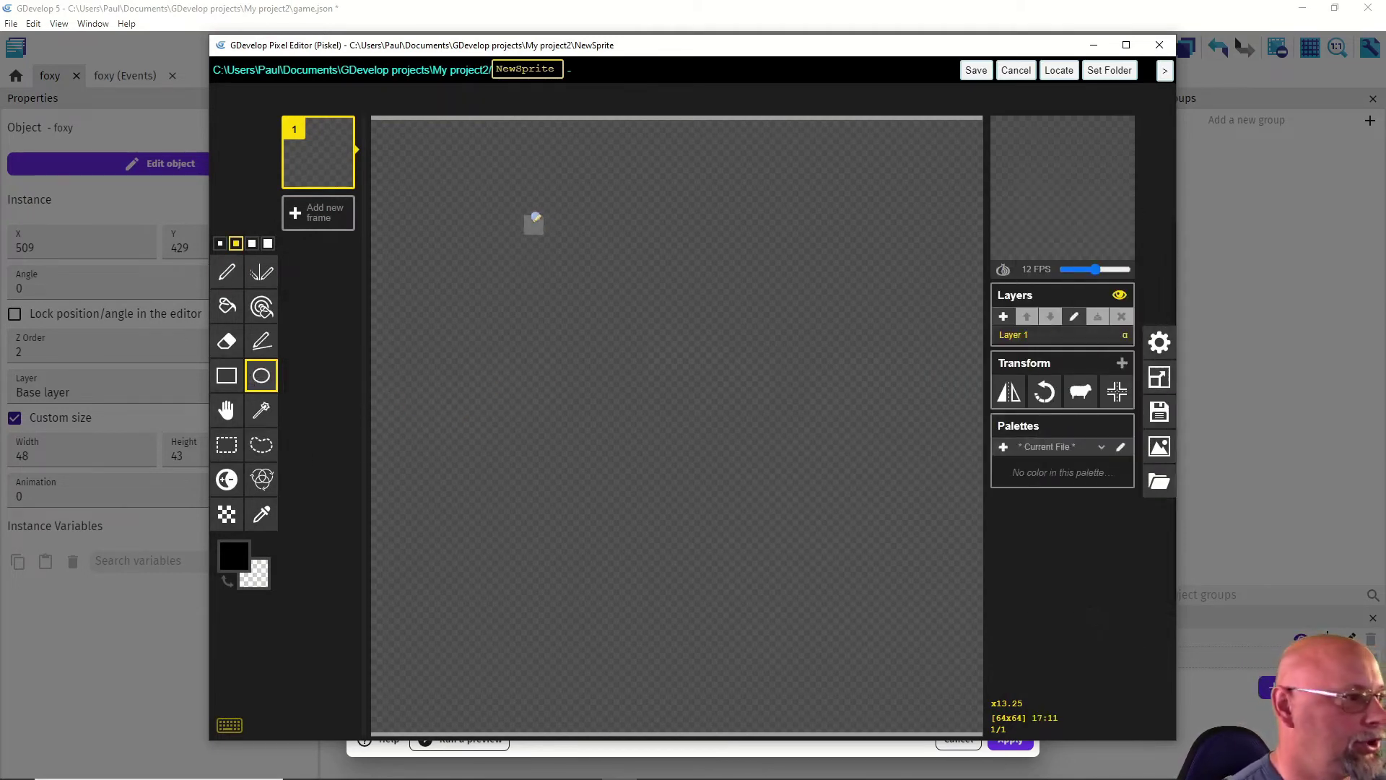
left_click_drag(467, 149, 934, 519)
left_click(238, 554)
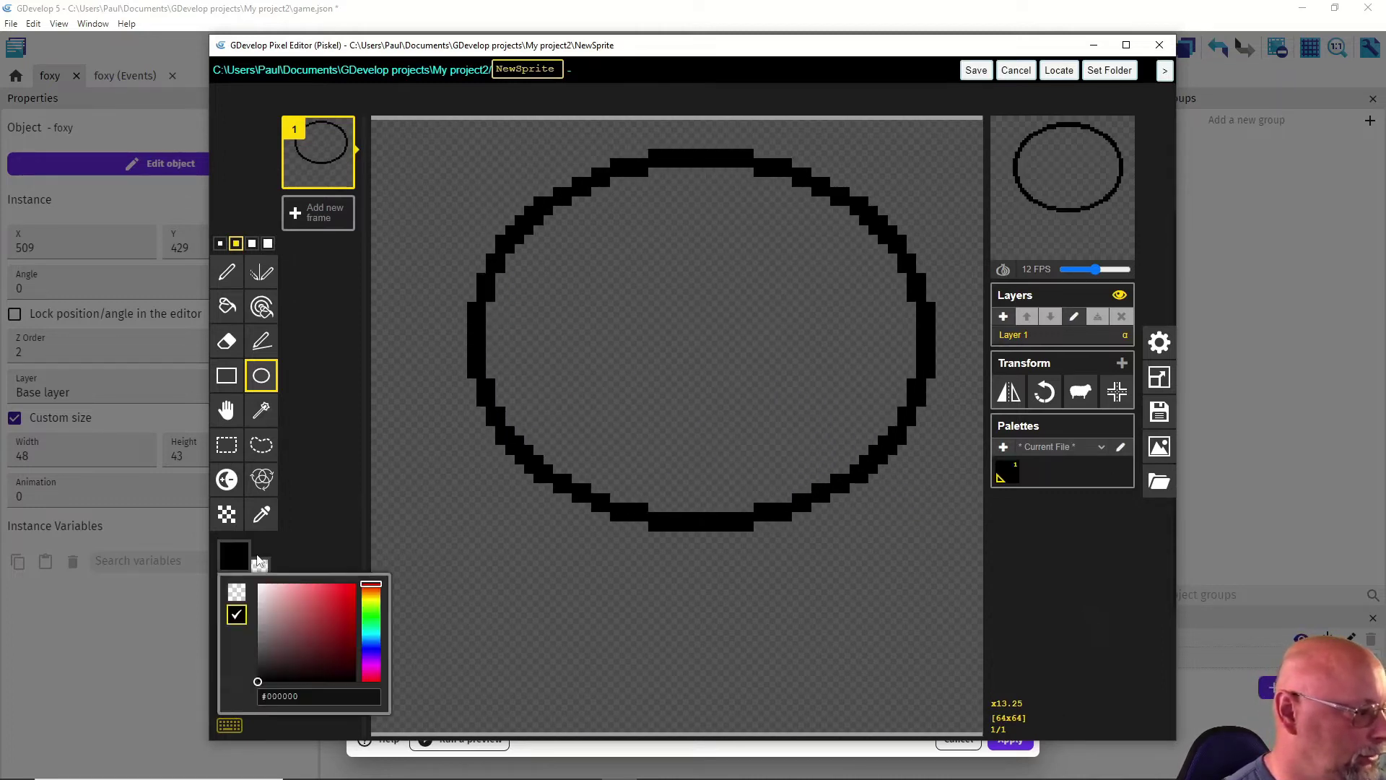
left_click(351, 586)
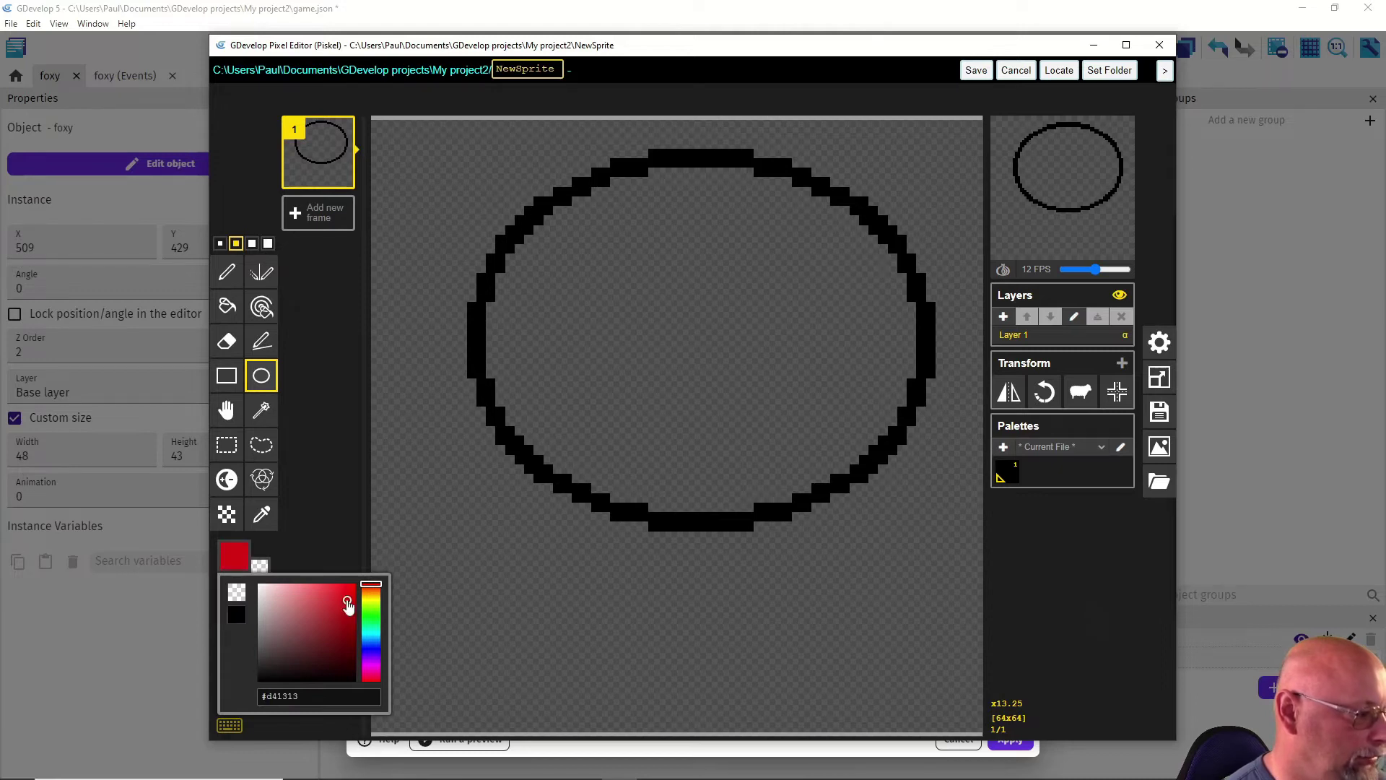
left_click(227, 306)
left_click(594, 372)
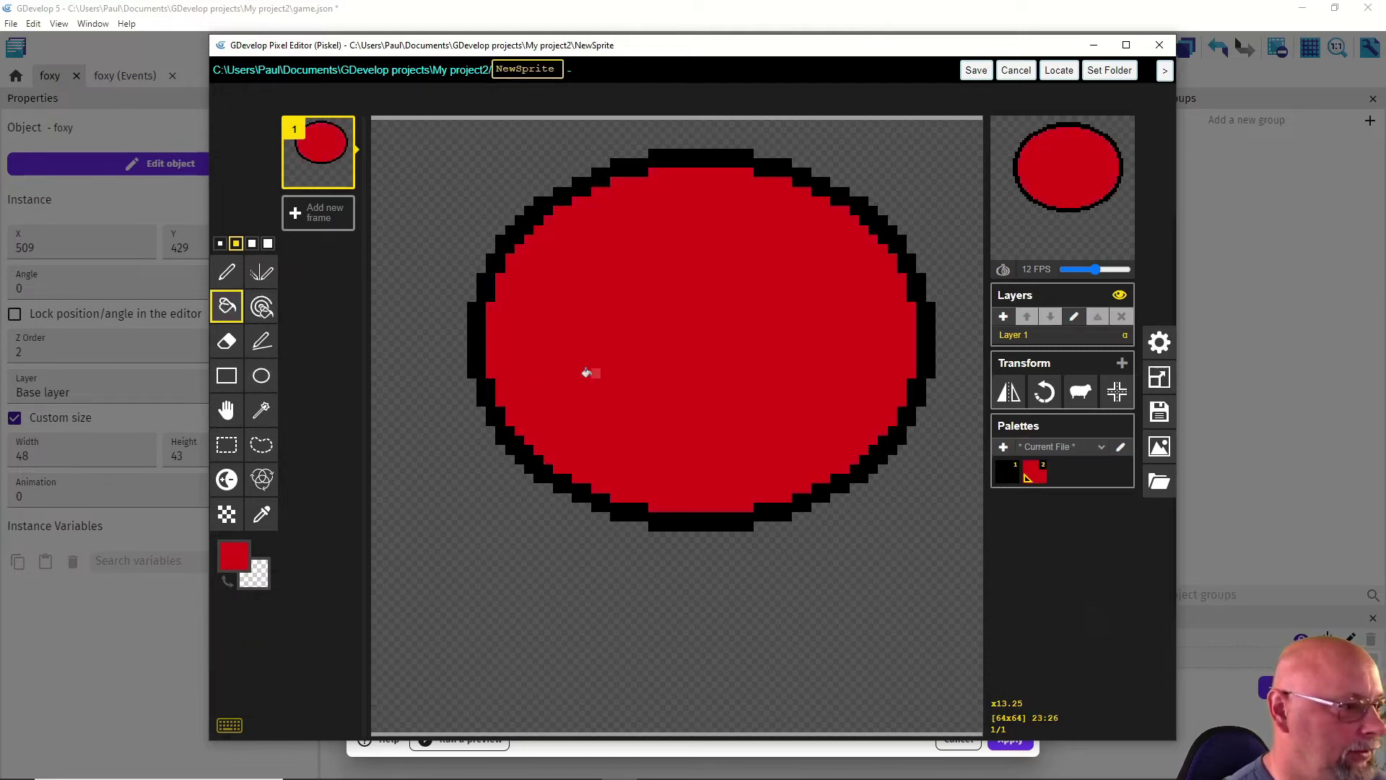
Step: Draw a red ellipse as the body beneath the head, overlapping its lower edge, and fill it with yellow #d4c613
left_click(261, 375)
mouse_move(538, 389)
left_mouse_down()
mouse_move(569, 551)
mouse_move(743, 681)
mouse_move(889, 709)
left_mouse_up()
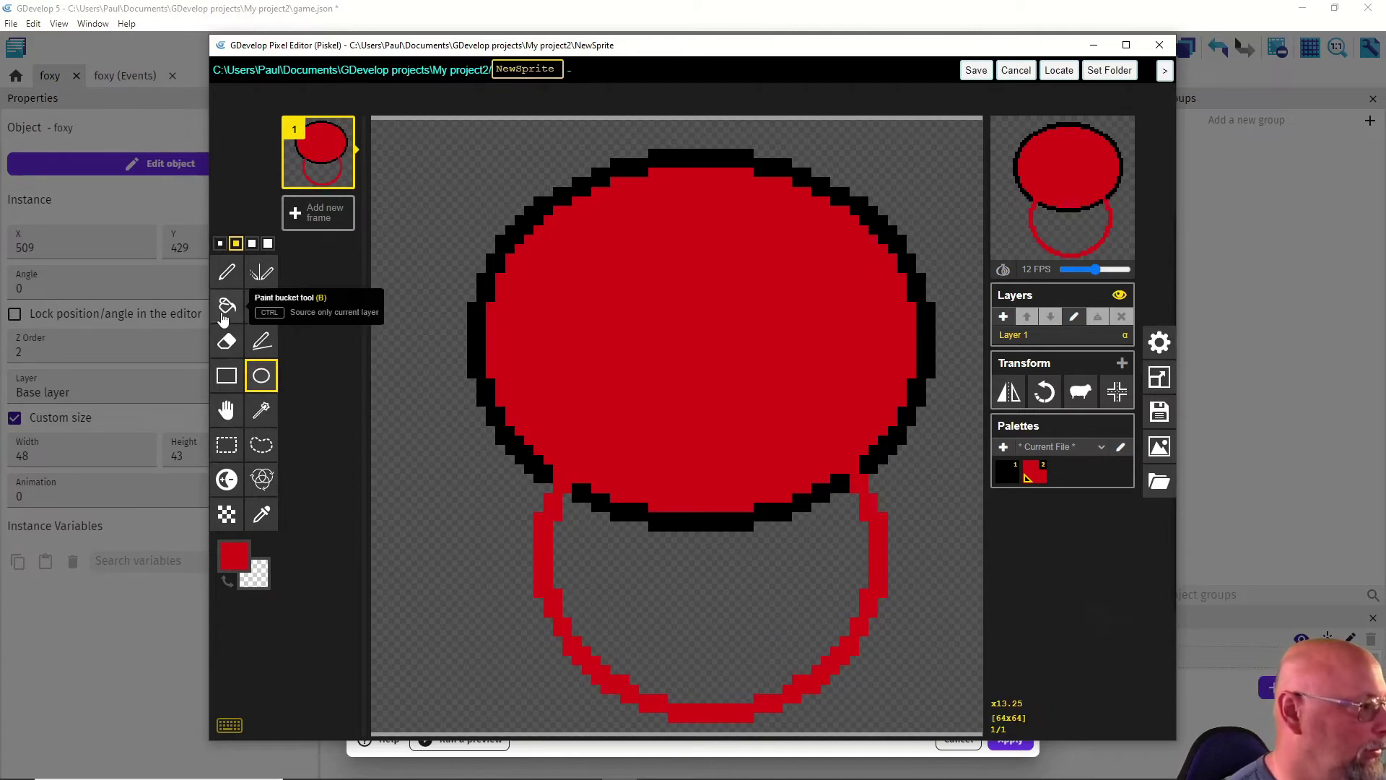
left_click(234, 556)
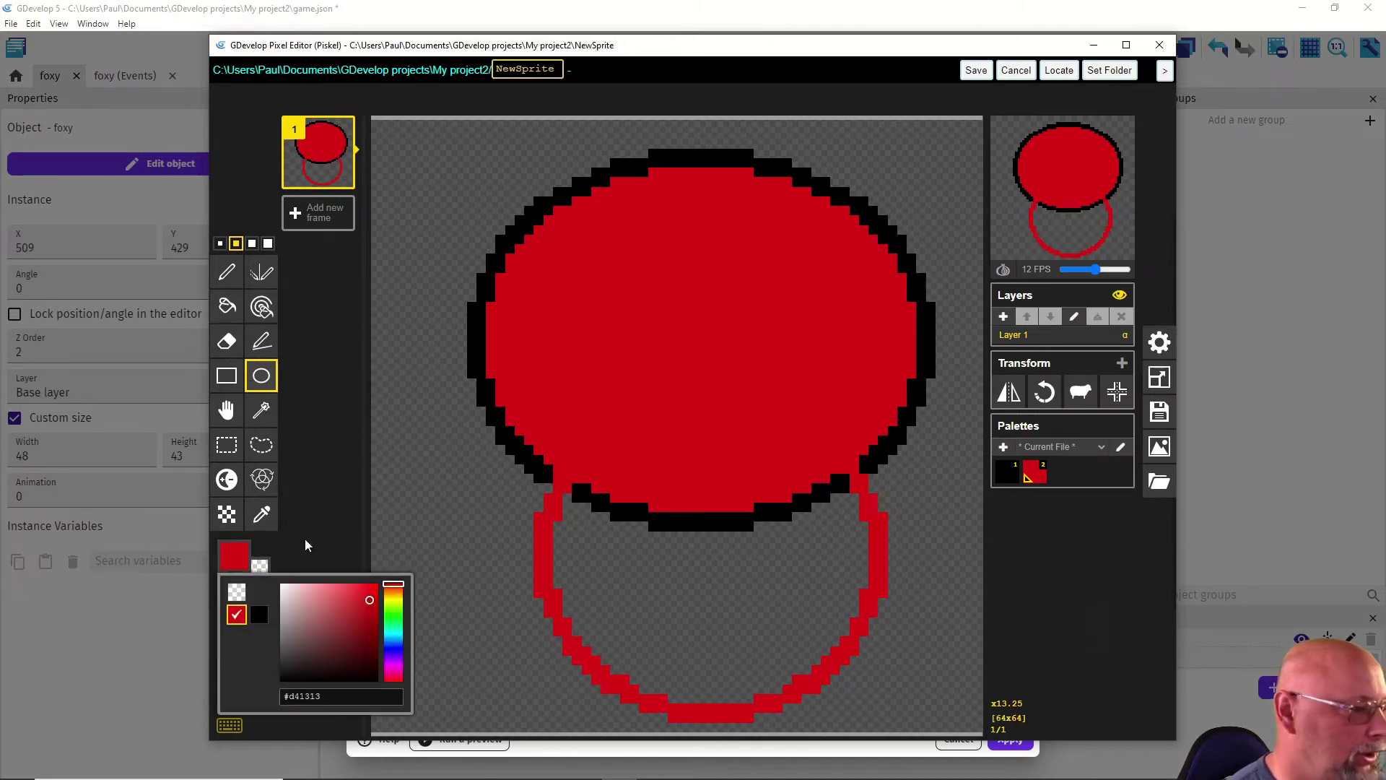
left_click(399, 604)
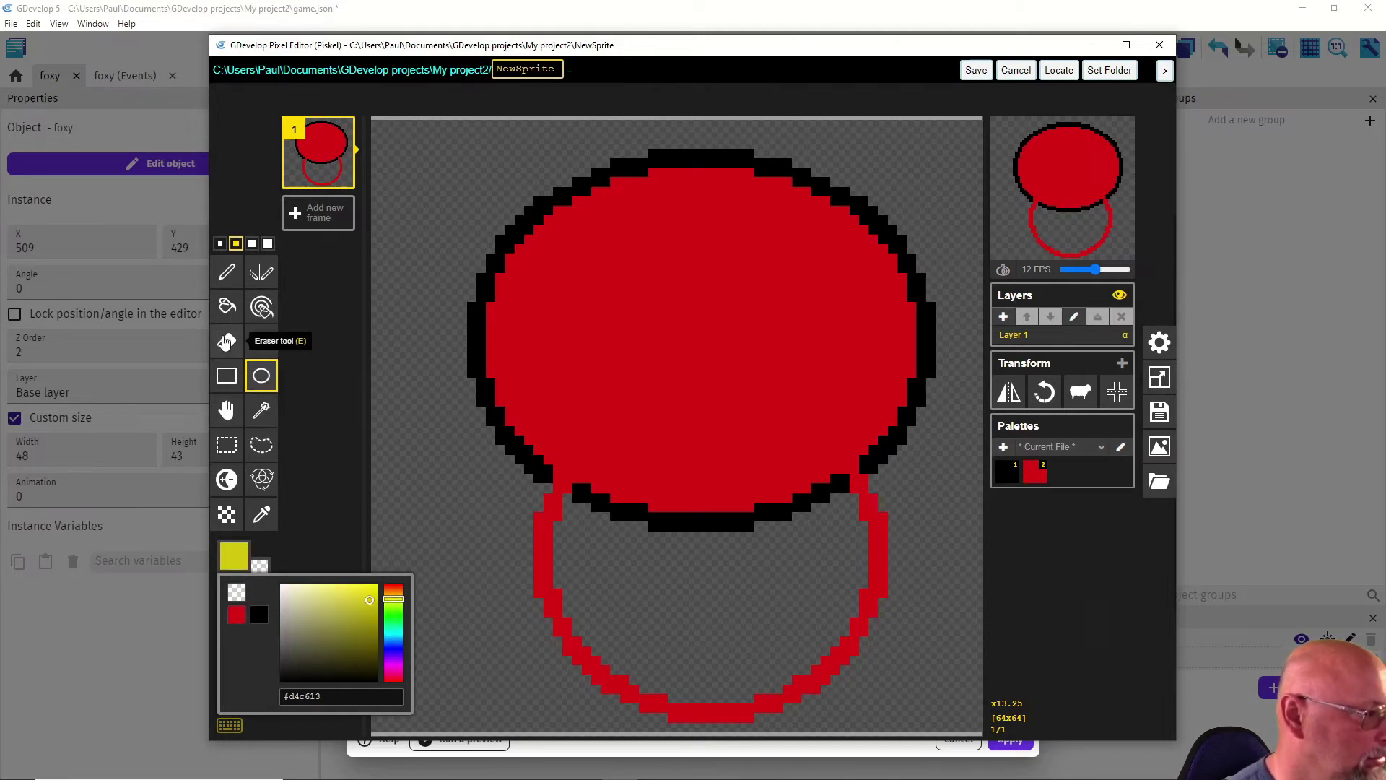
left_click(226, 306)
left_click(565, 586)
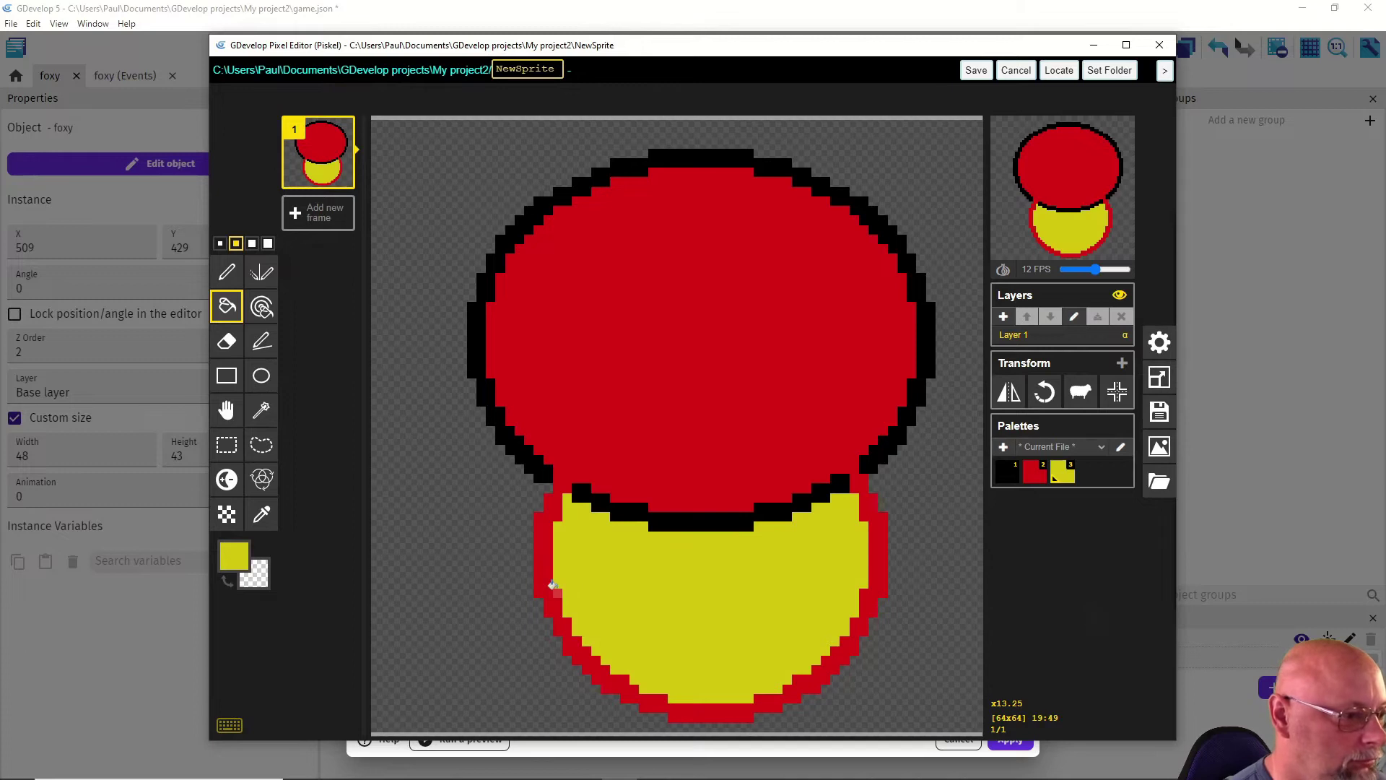
Step: Draw two small yellow ellipses side by side on the red head as eyes
left_click(261, 375)
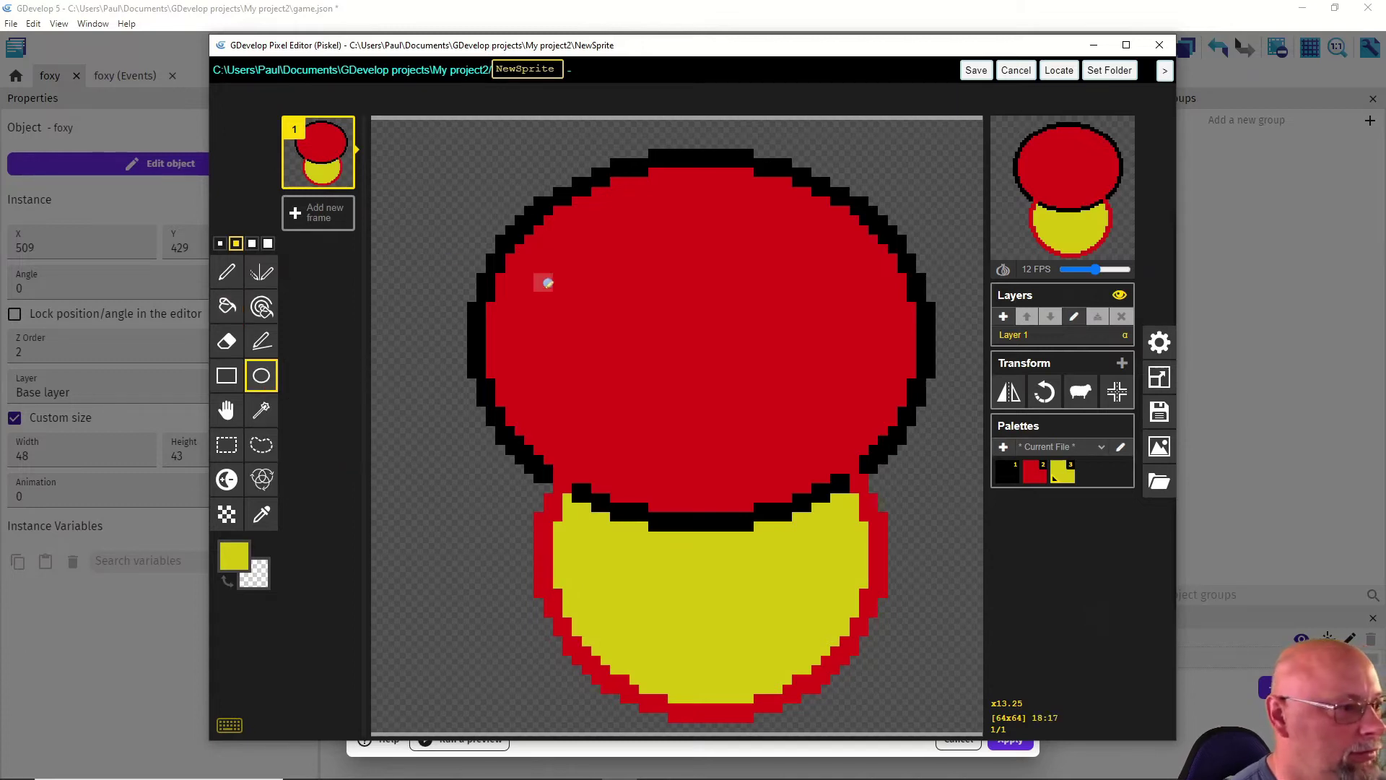
left_click_drag(597, 273, 624, 319)
left_click_drag(765, 272, 795, 326)
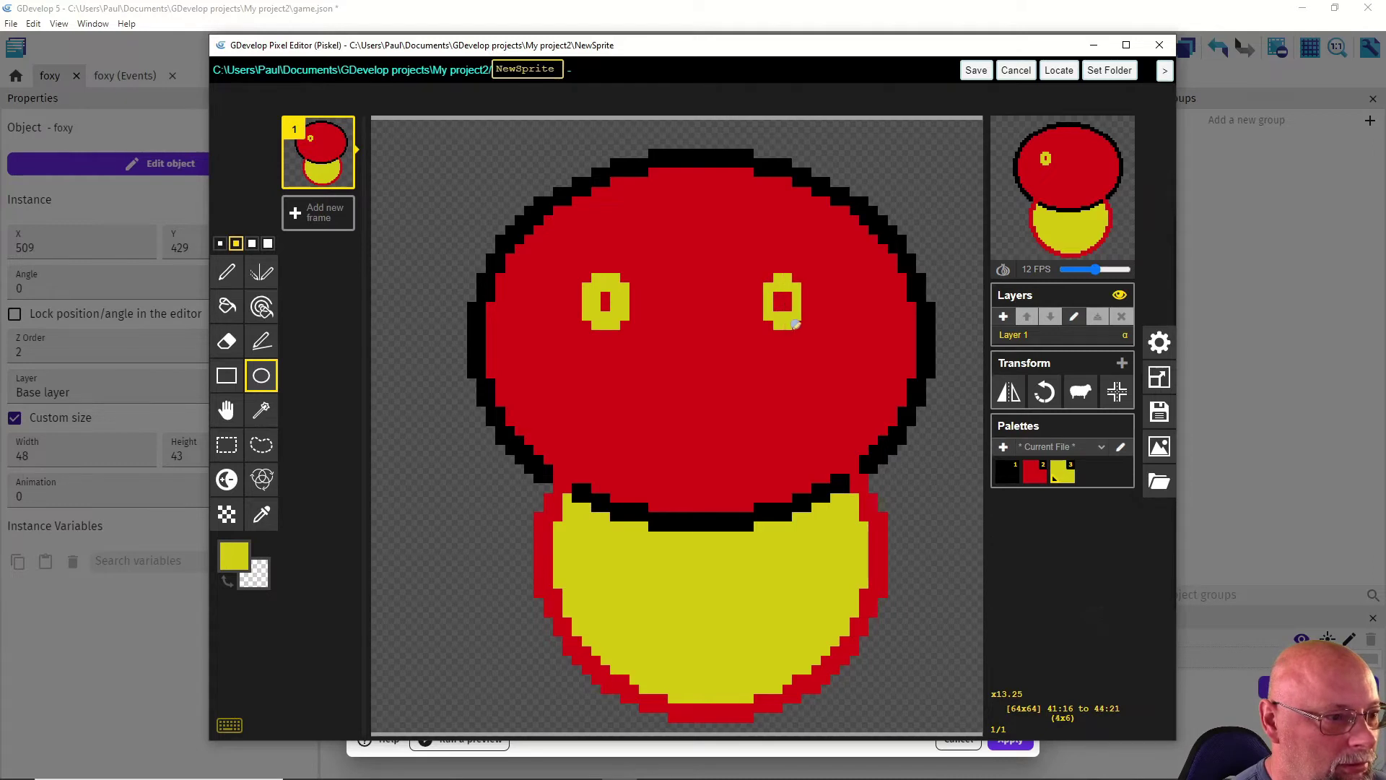
left_click_drag(801, 324, 805, 325)
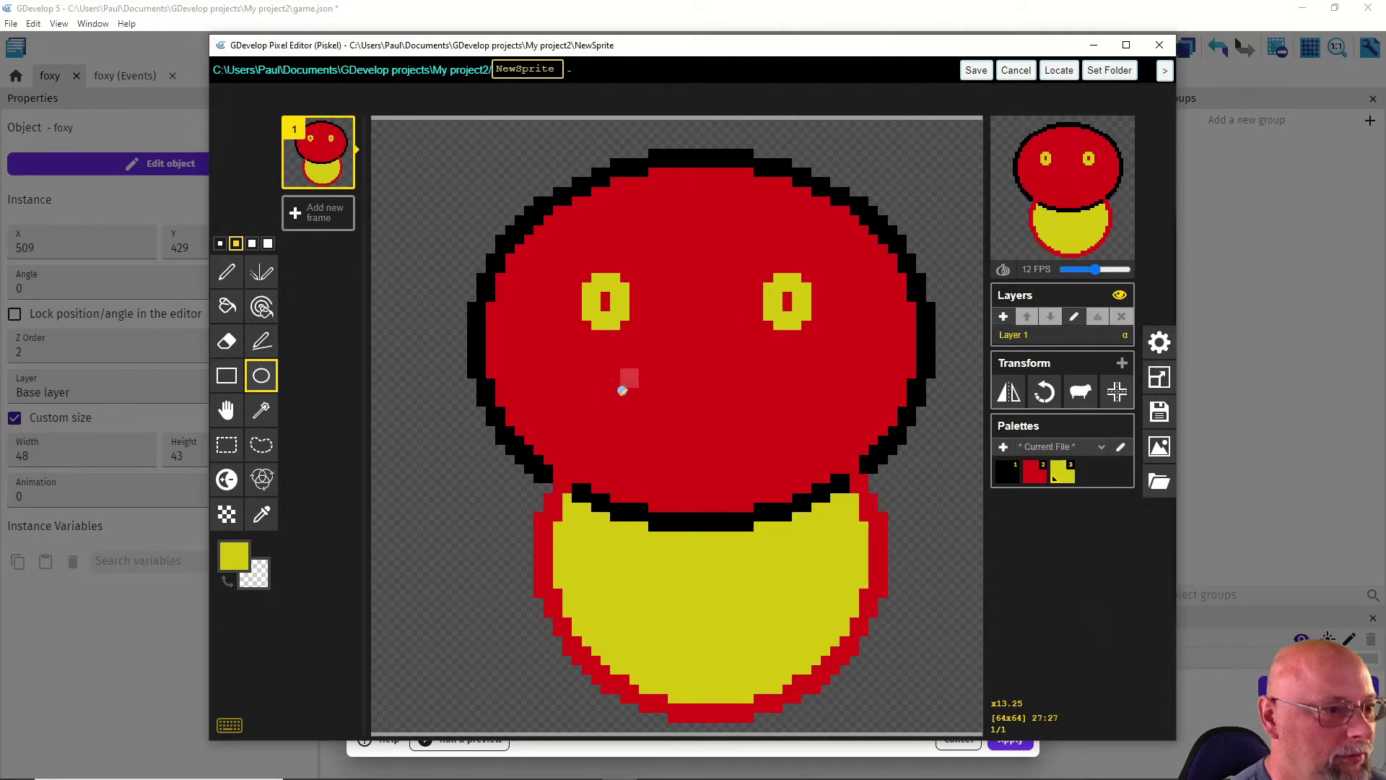
Step: Pen a yellow smile with two upward nose strokes below the eyes, and save the image back to the sprite
left_click(226, 272)
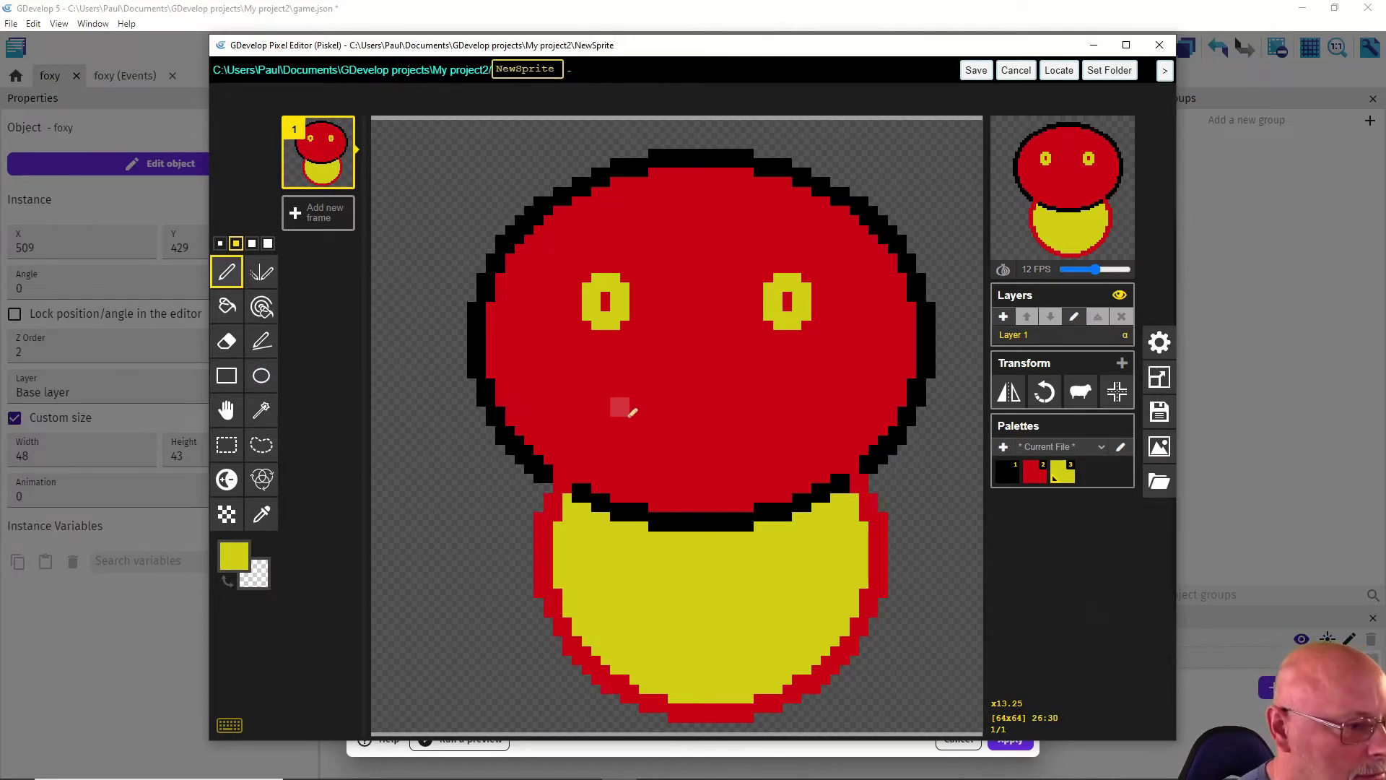
mouse_move(609, 405)
left_mouse_down()
mouse_move(692, 443)
mouse_move(756, 432)
mouse_move(787, 412)
mouse_move(758, 414)
mouse_move(746, 352)
left_mouse_up()
left_click_drag(639, 415, 660, 367)
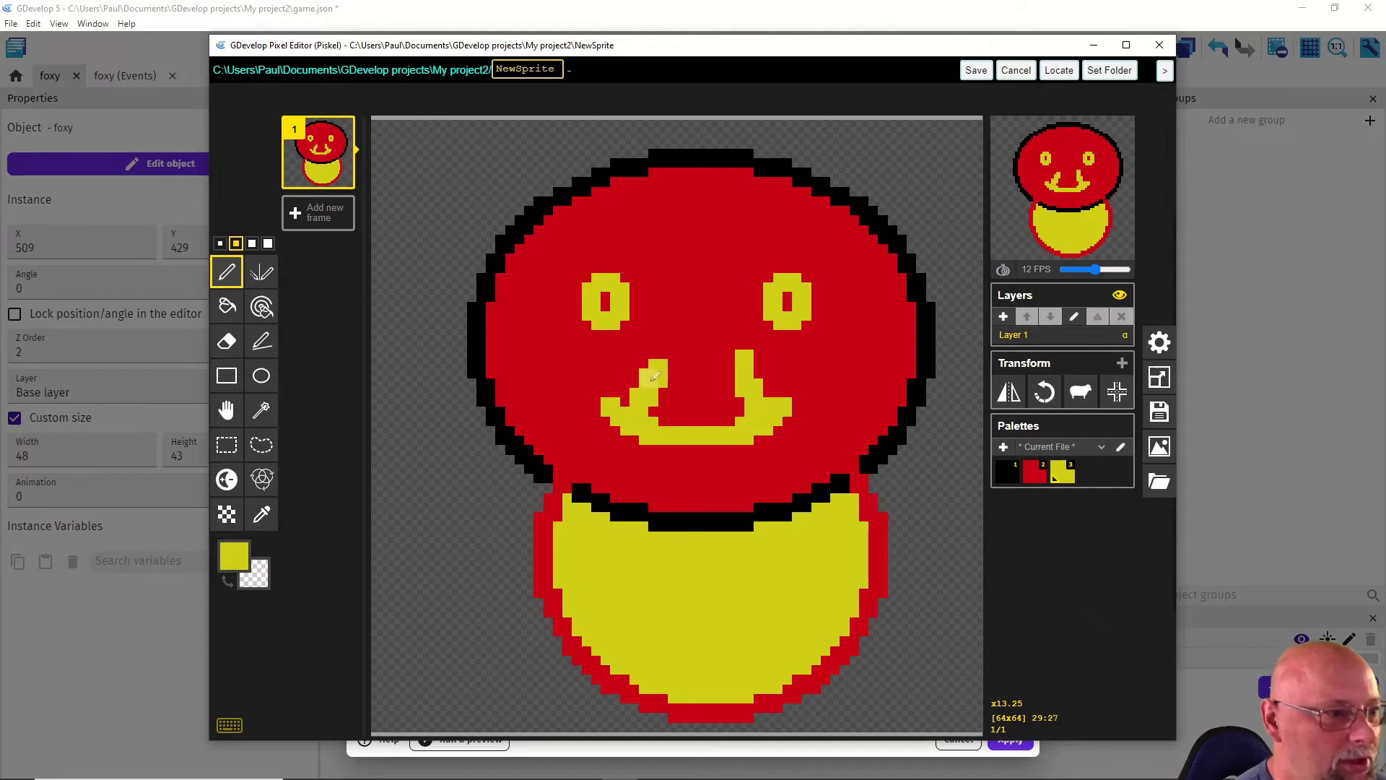
left_click(976, 71)
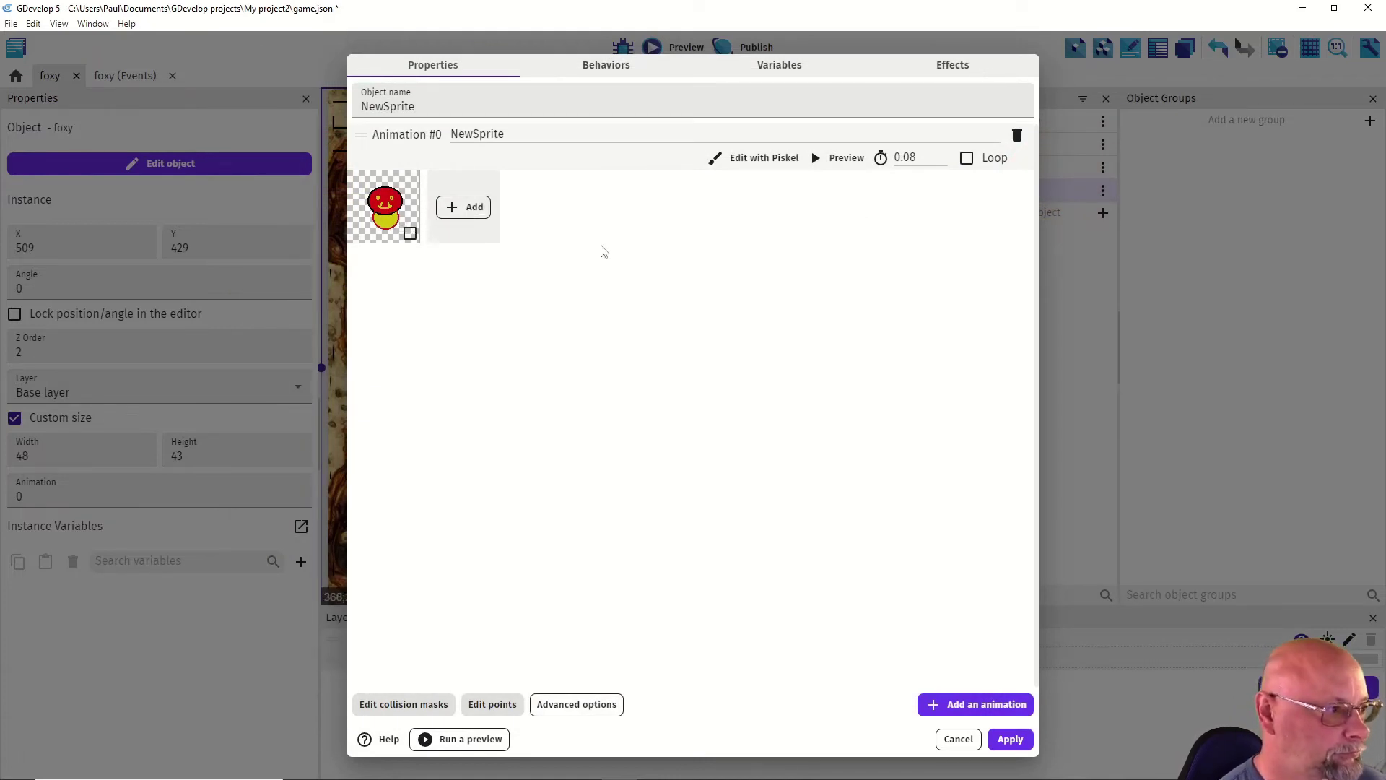
Step: Name the sprite's animation badguy, apply the object, and place one instance in the canyon passage above the fox
left_click_drag(541, 134, 420, 127)
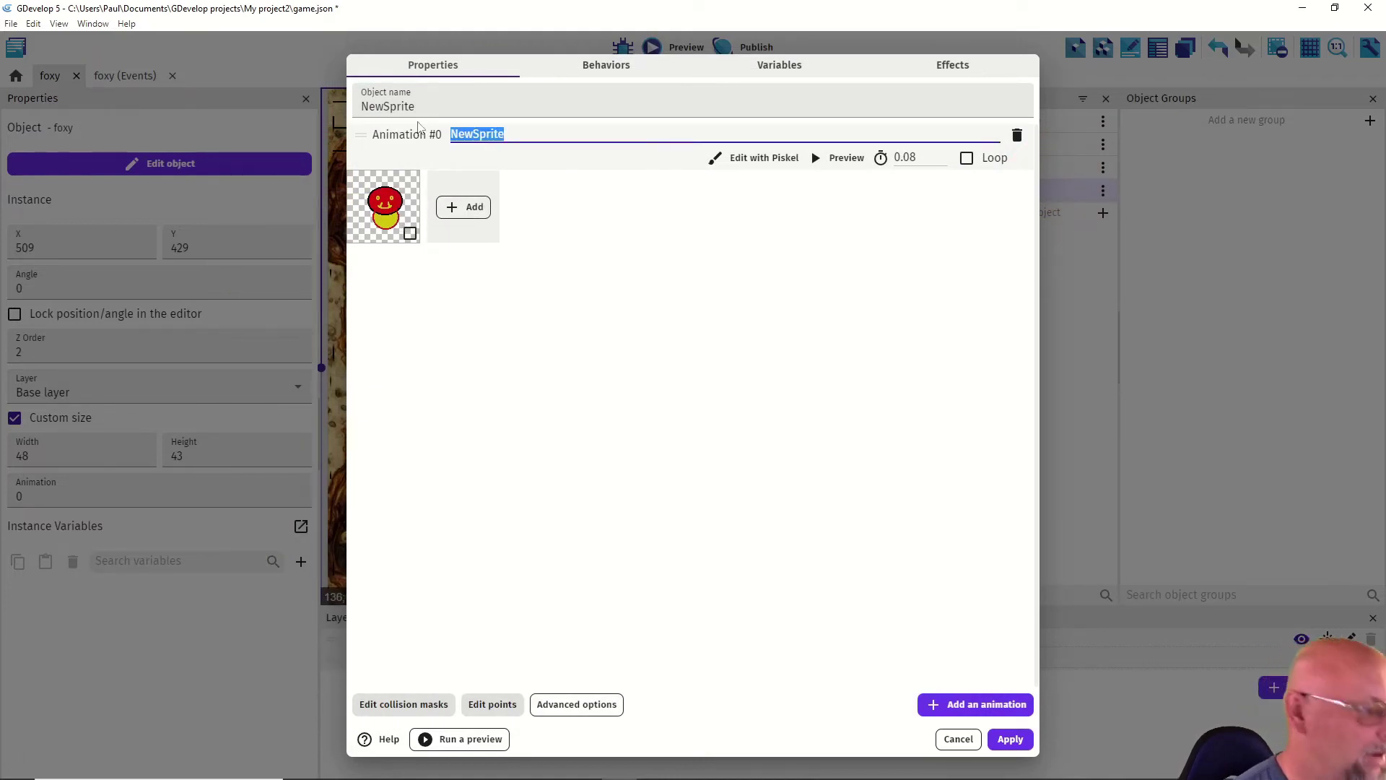
type("bad guy")
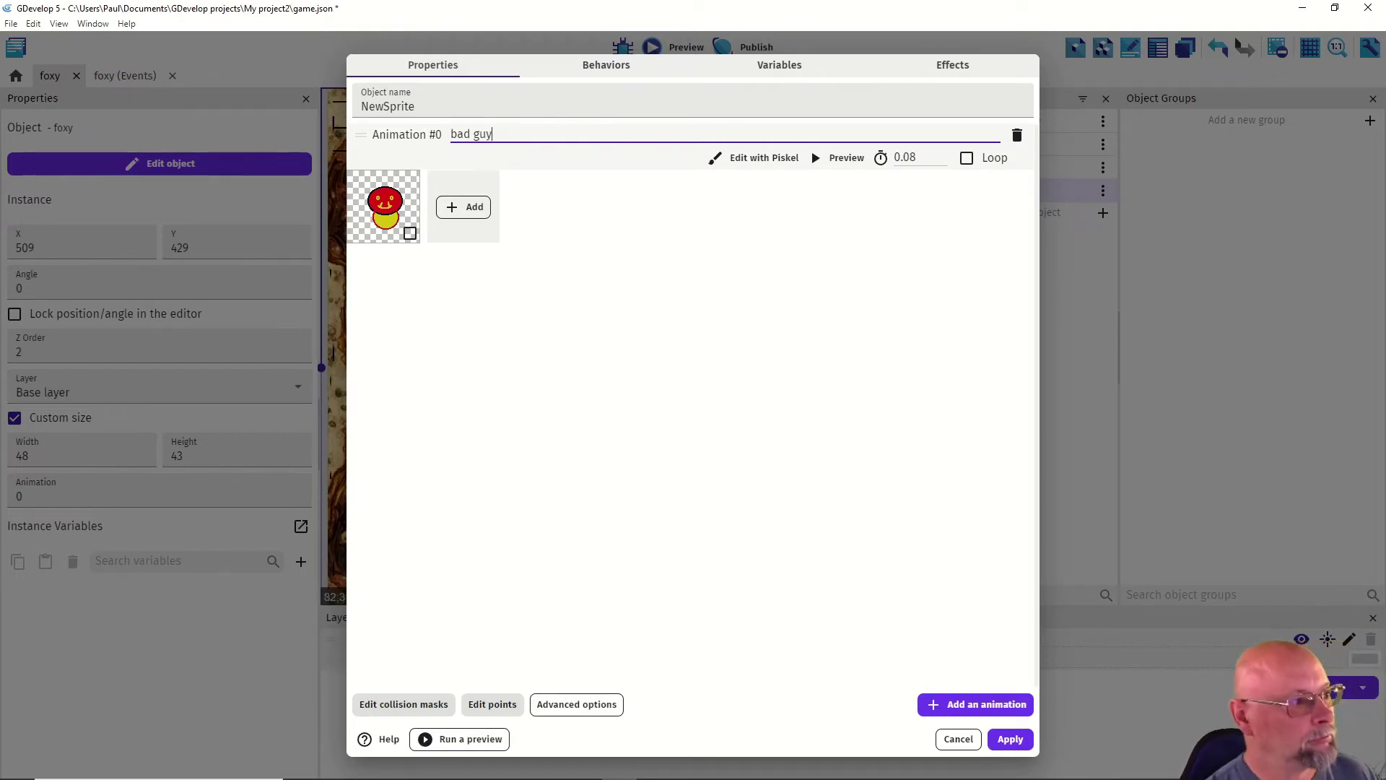
key("BackSpace")
key("BackSpace")
key("BackSpace")
key("BackSpace")
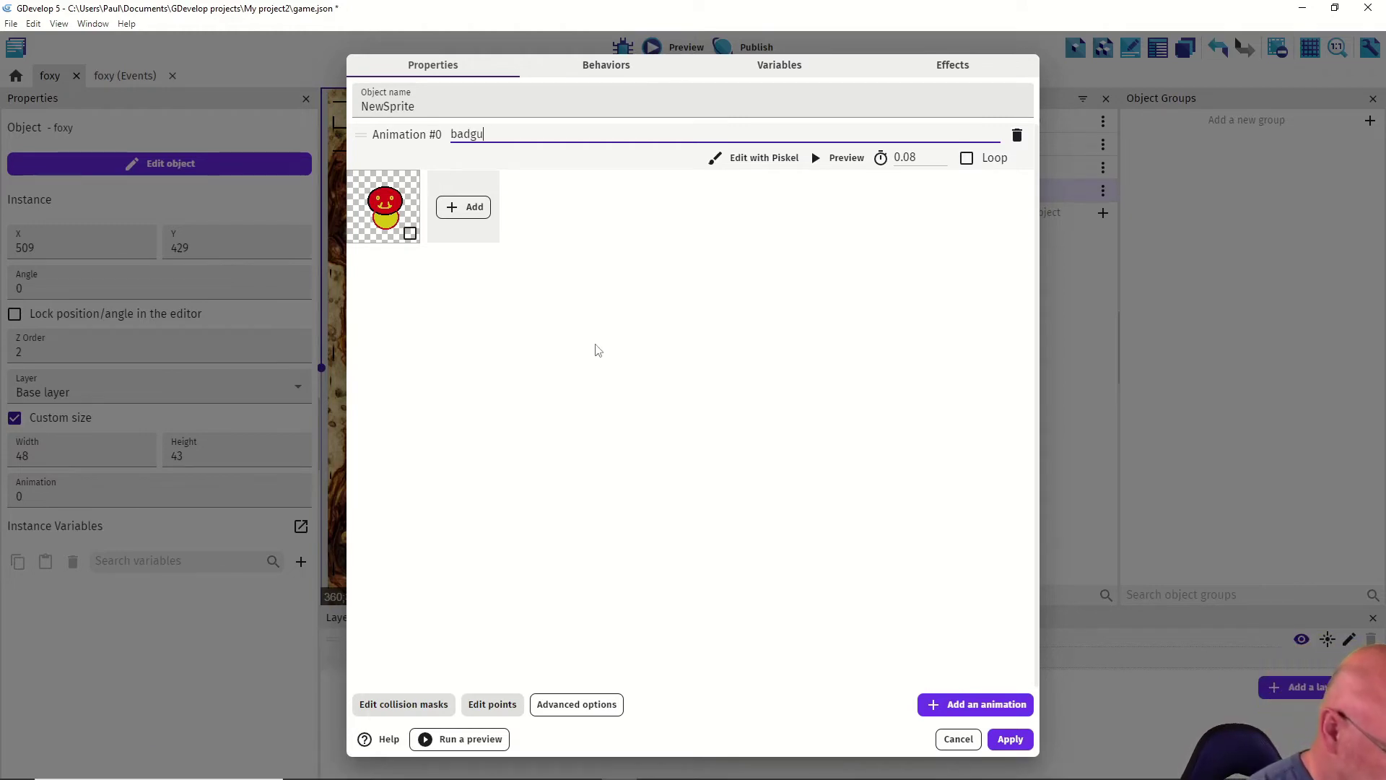
left_click(1009, 738)
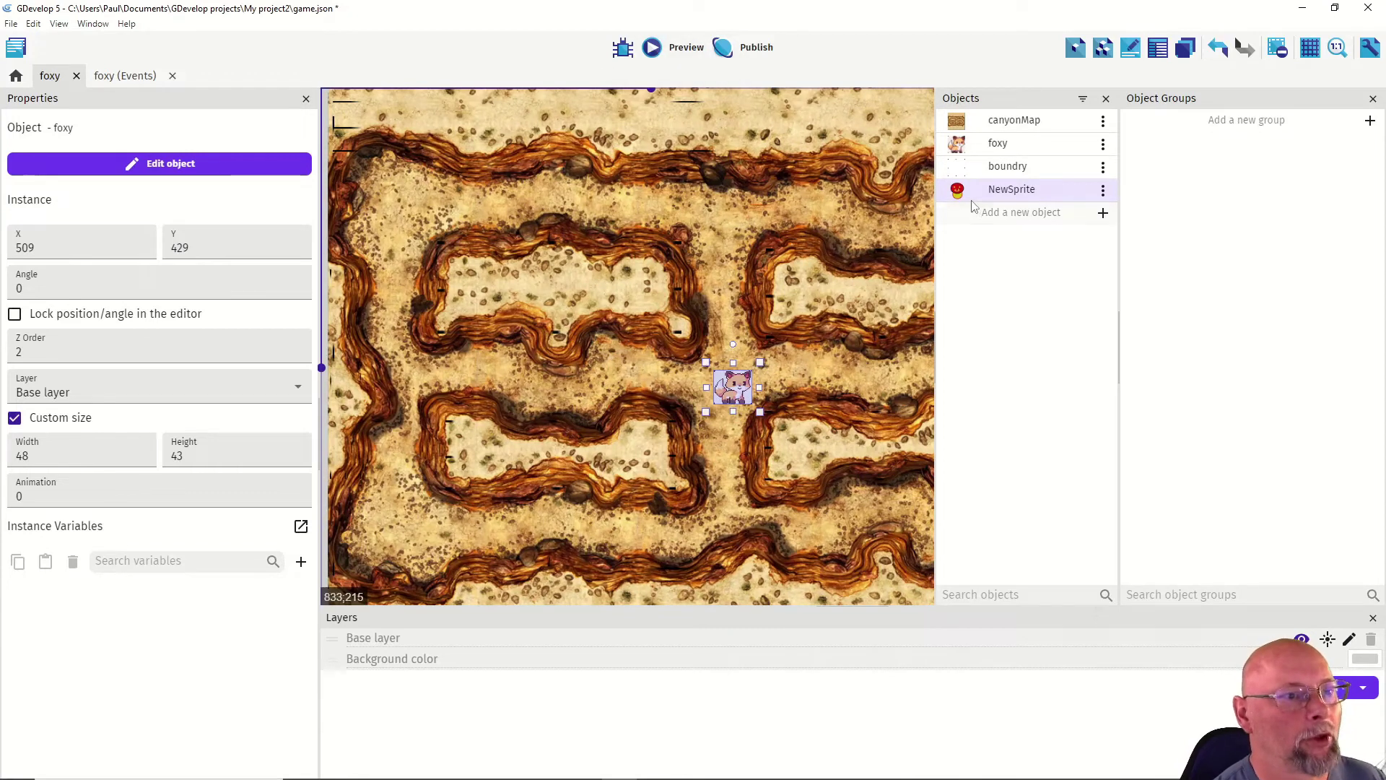
left_click_drag(962, 189, 688, 209)
Step: Preview the game, steer the fox past the new mushroom-like sprite and around the map, then close the preview
left_click(663, 48)
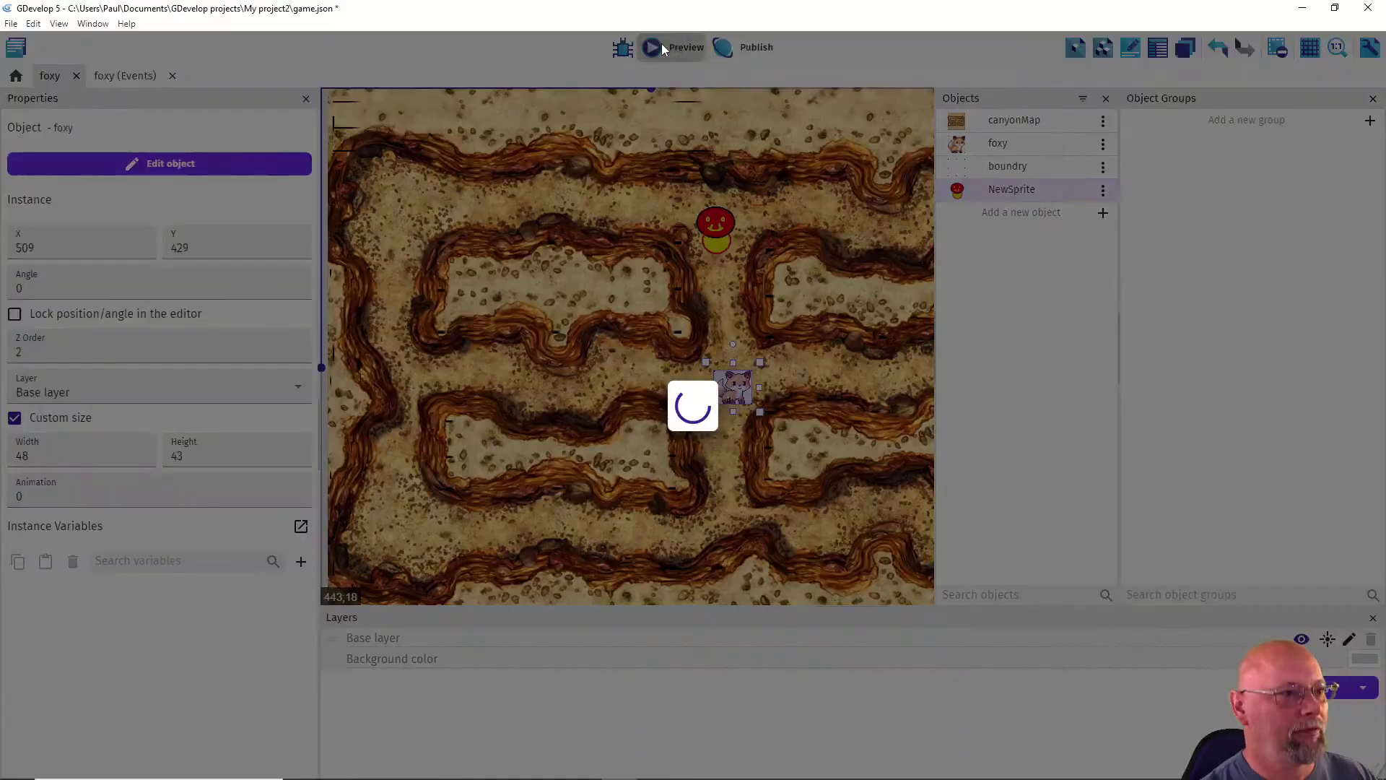
key("Up")
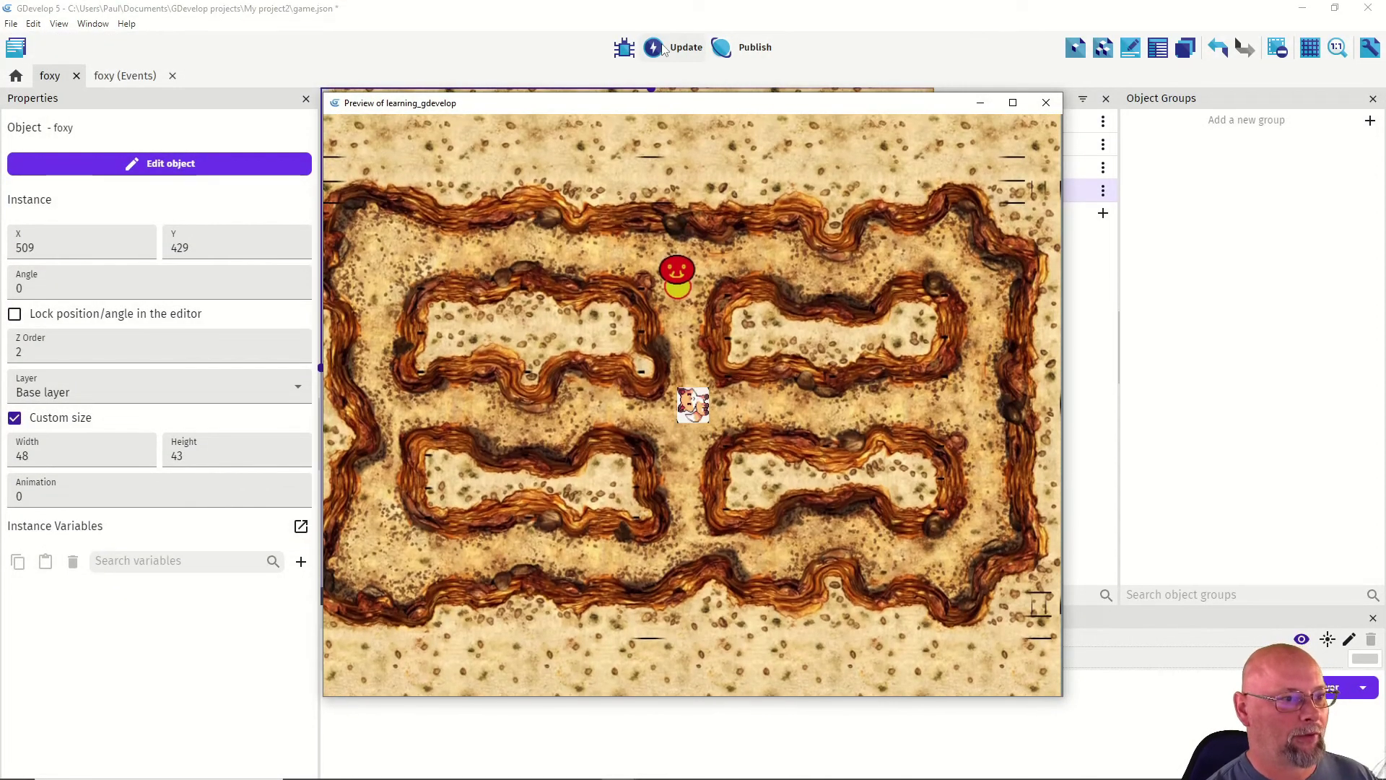
key("Right")
key("Down")
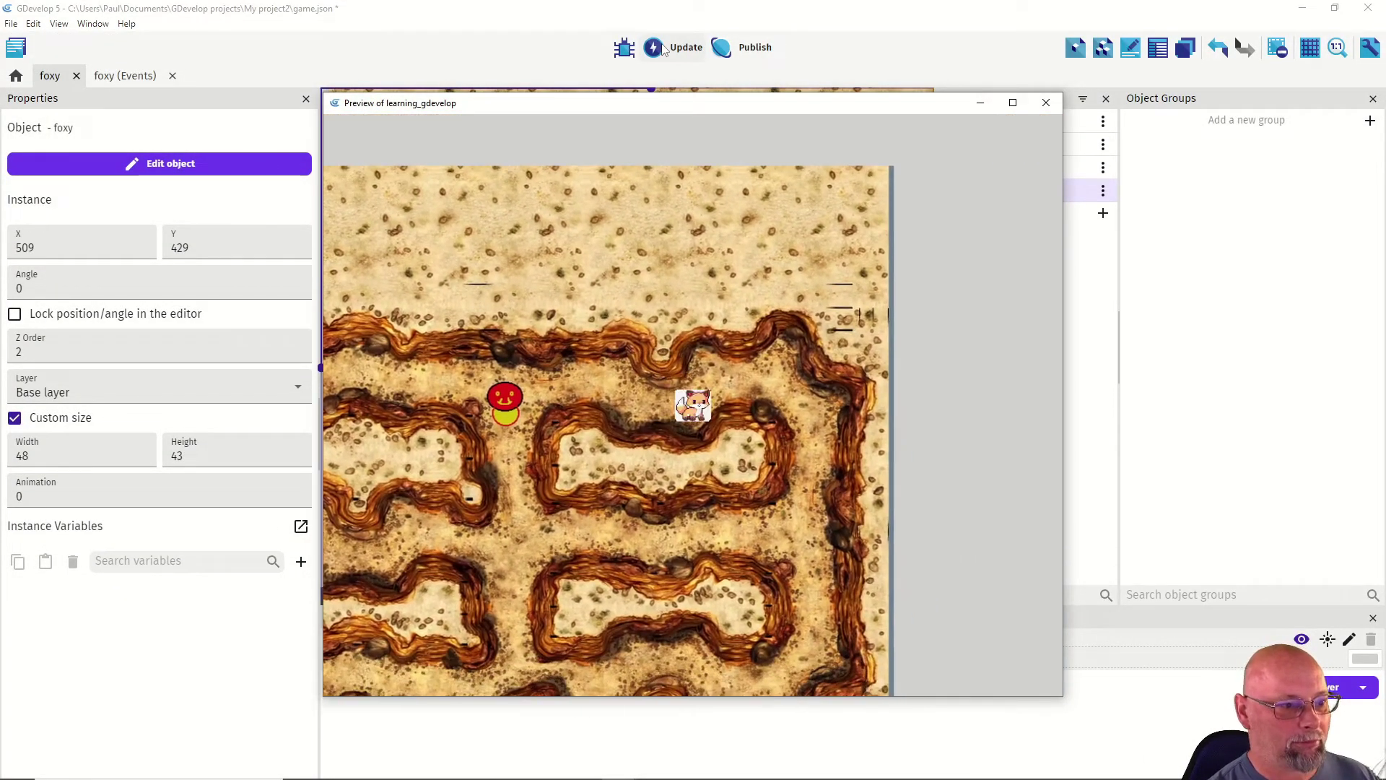
key("Left")
key("Left")
key("Down")
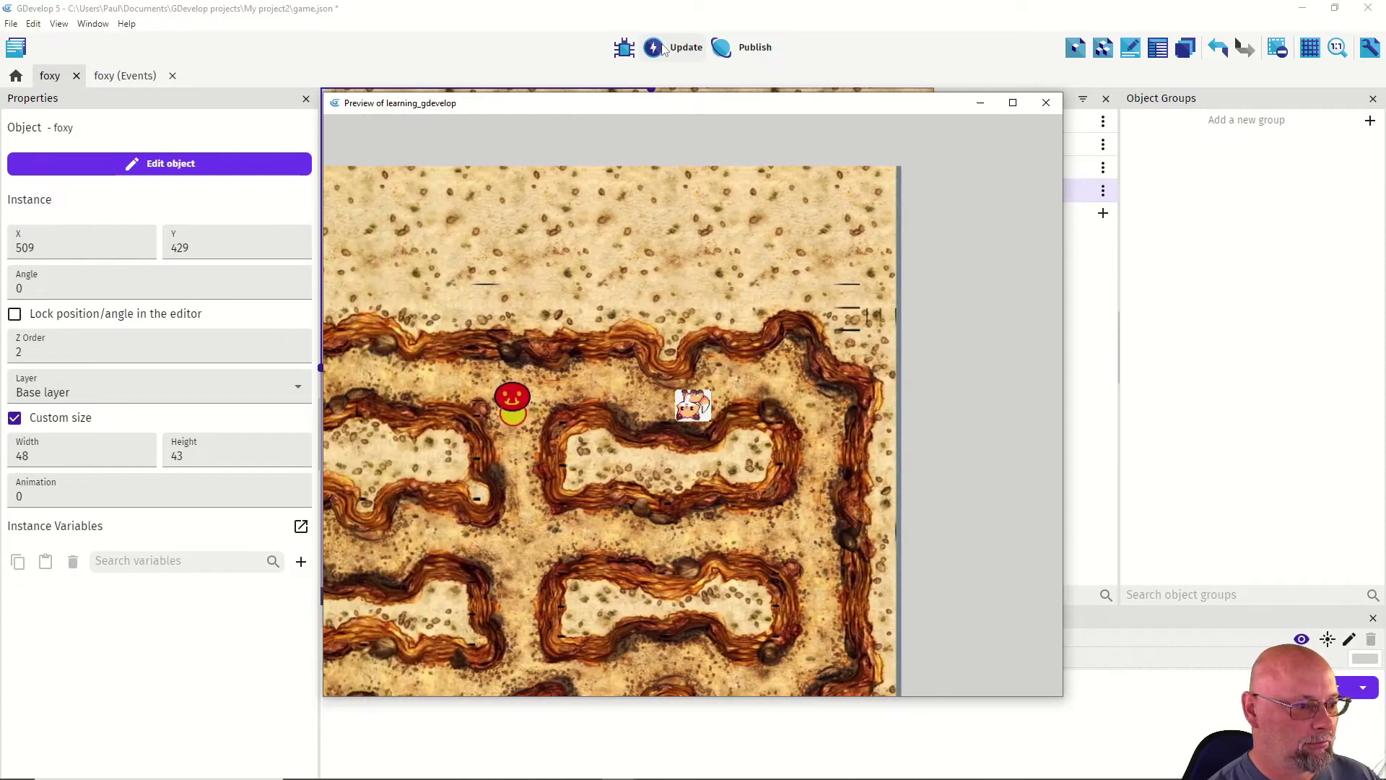
key("Down")
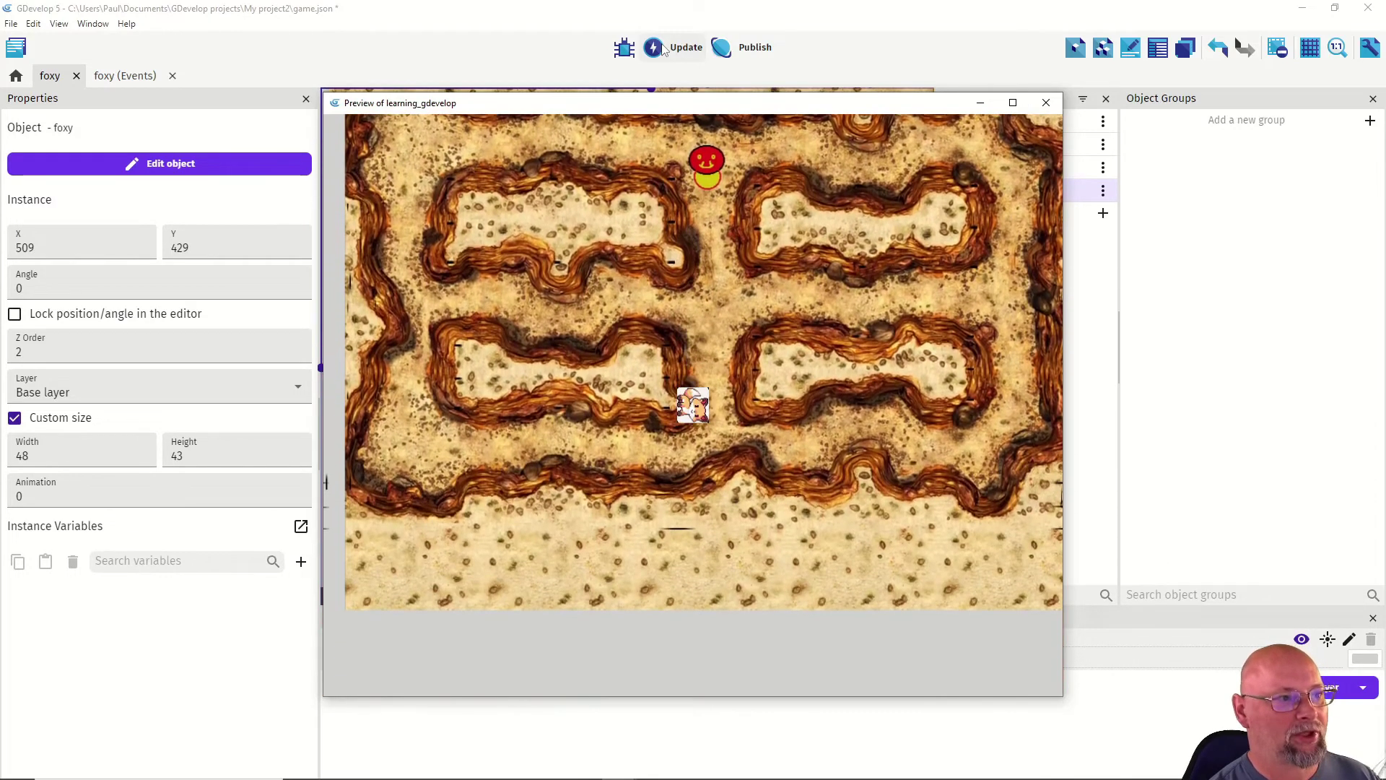
key("alt+F4")
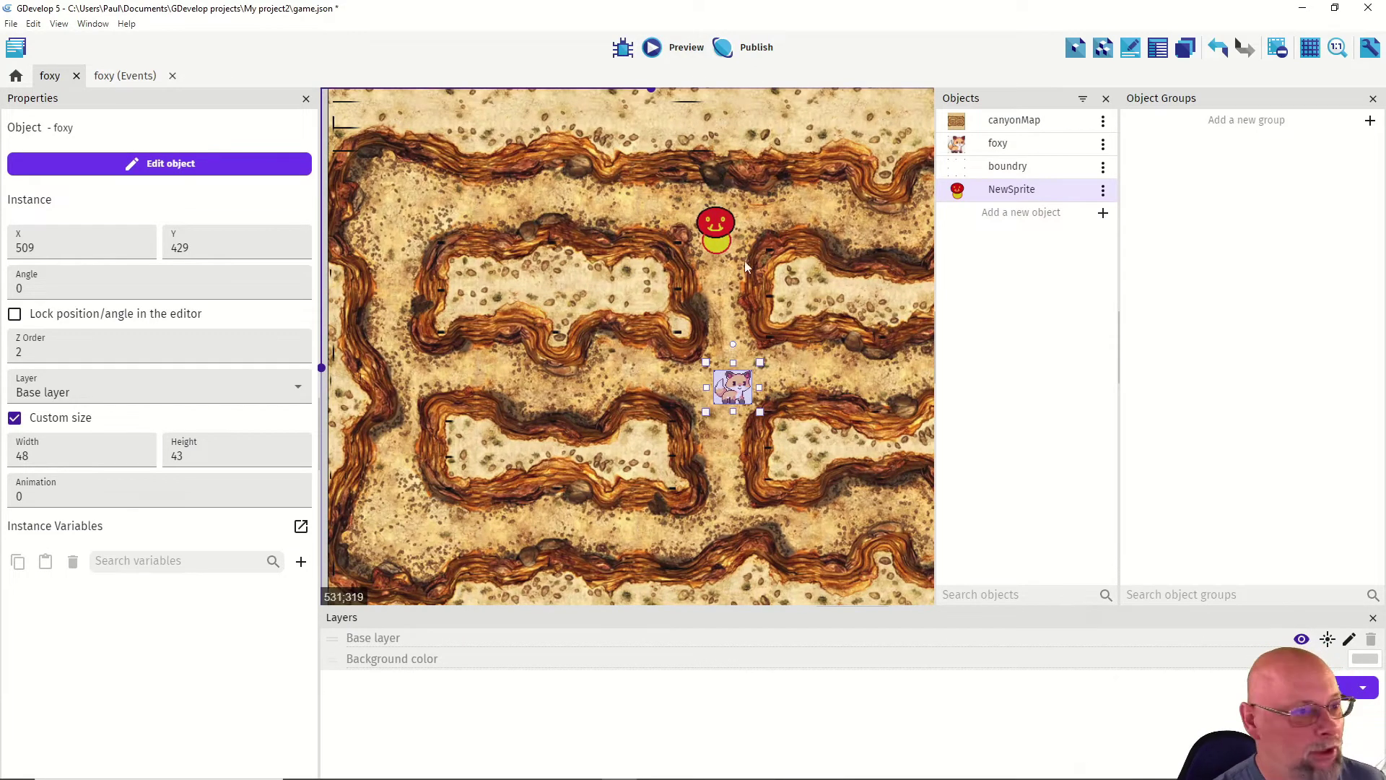
Step: Add a new event to the foxy scene with a Collision condition between foxy and NewSprite
left_click(713, 243)
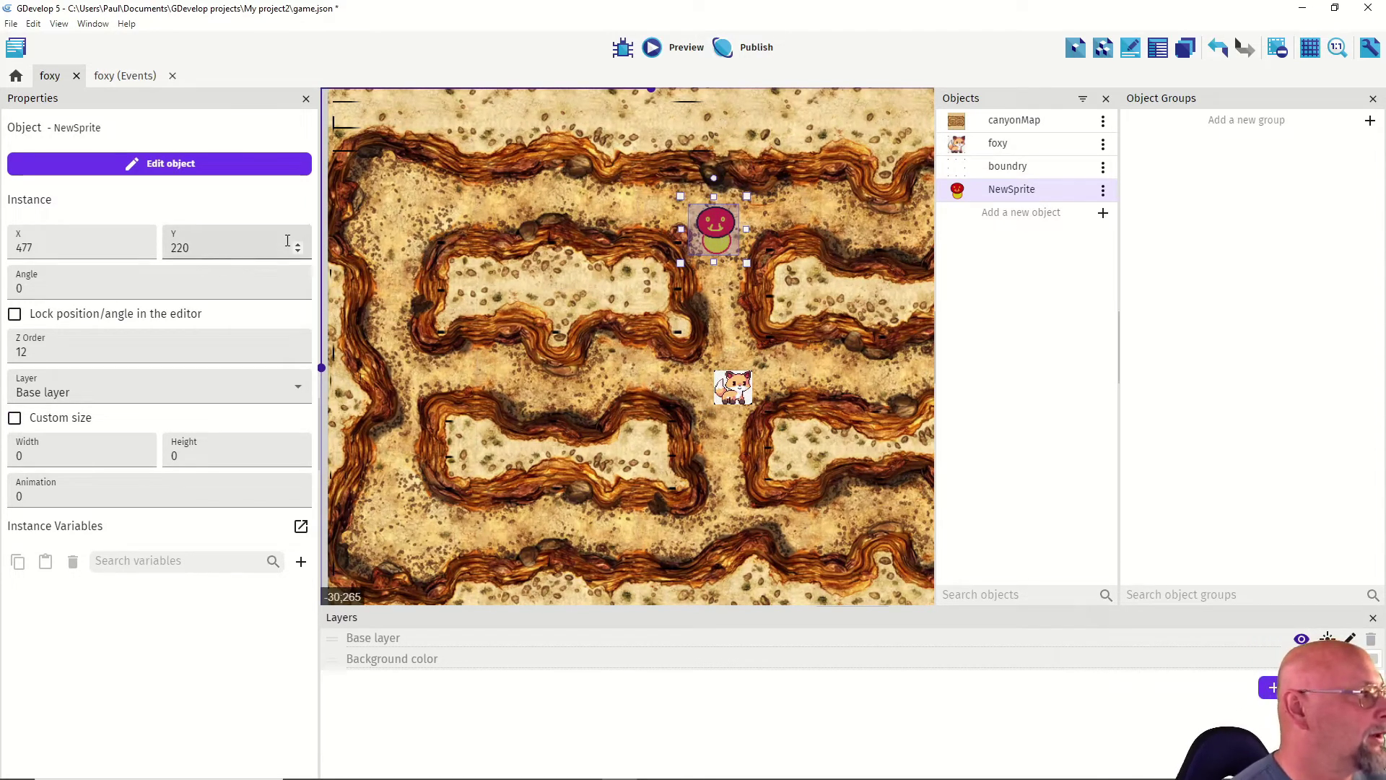
left_click(110, 78)
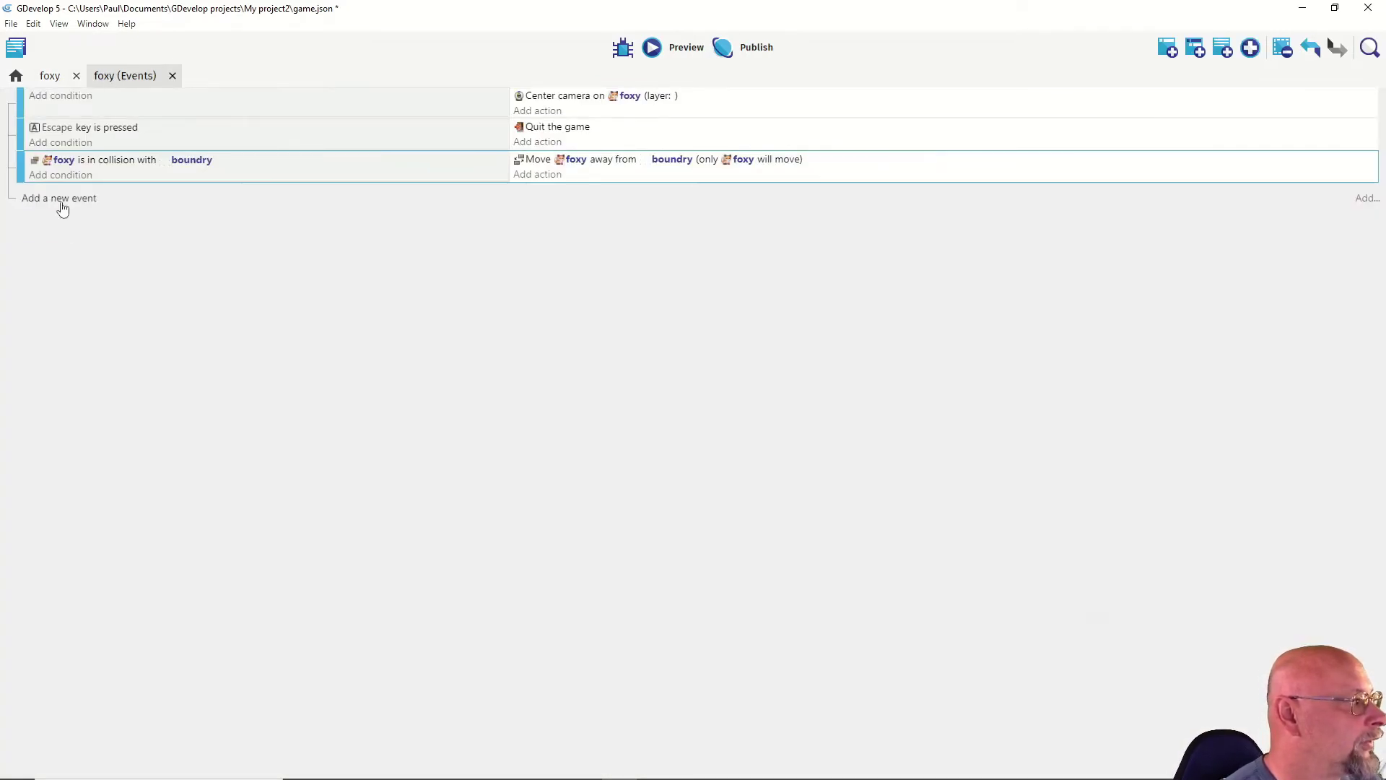
left_click(63, 202)
left_click(80, 192)
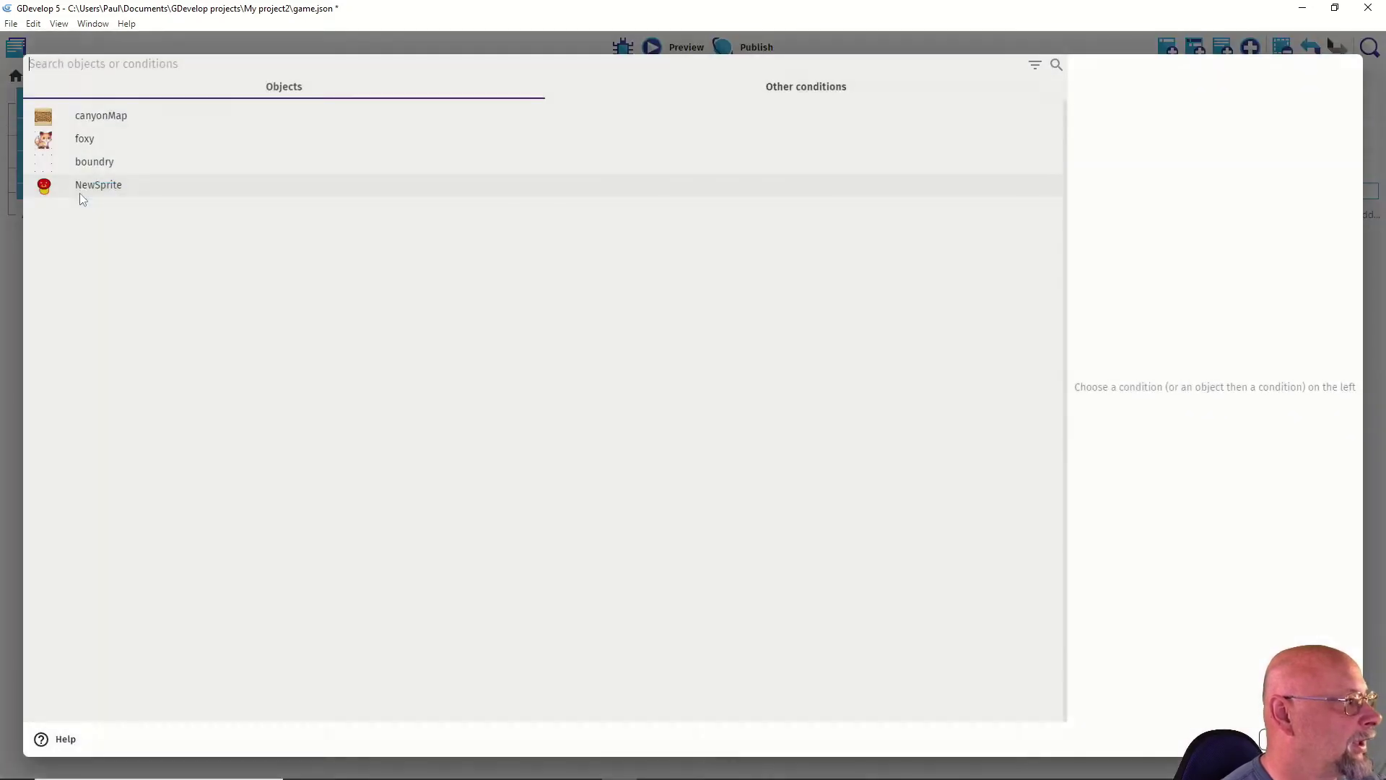
type("c")
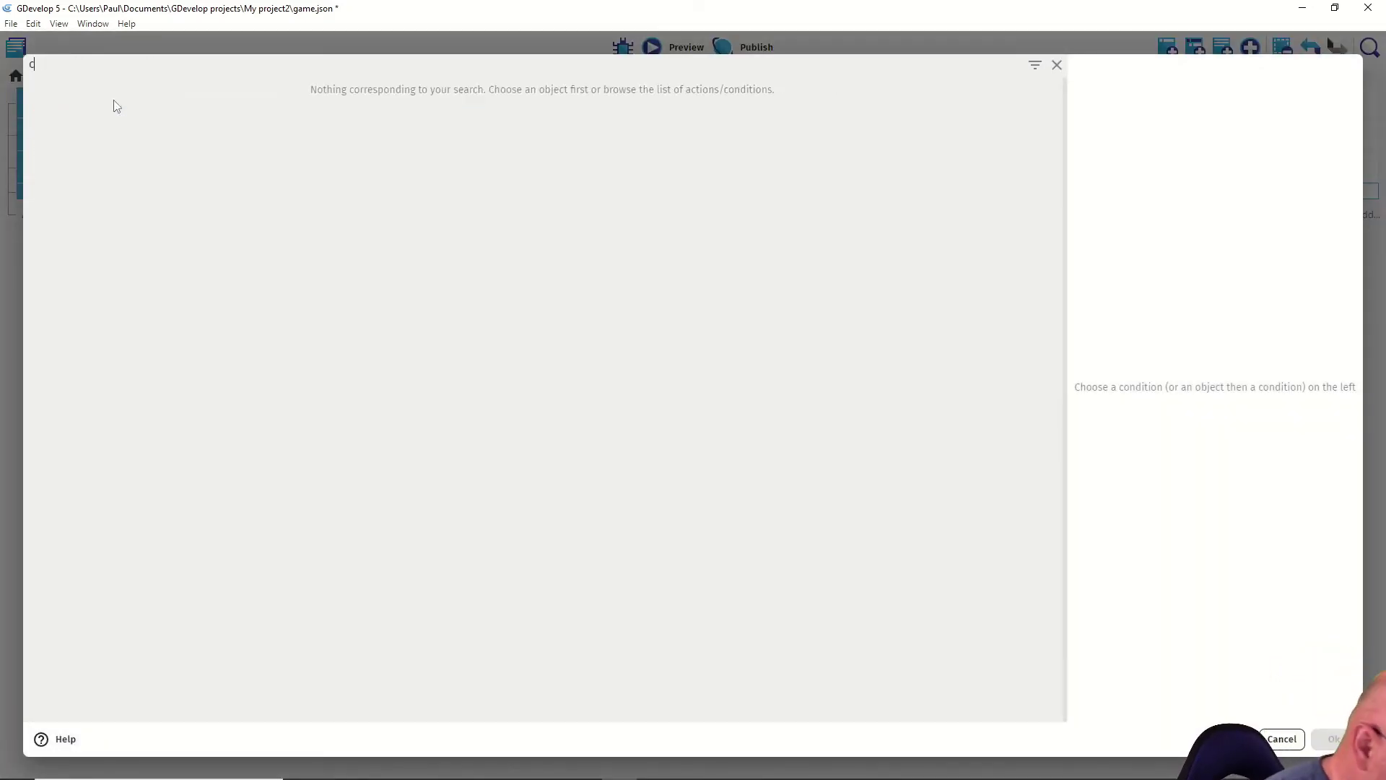
type("ollision")
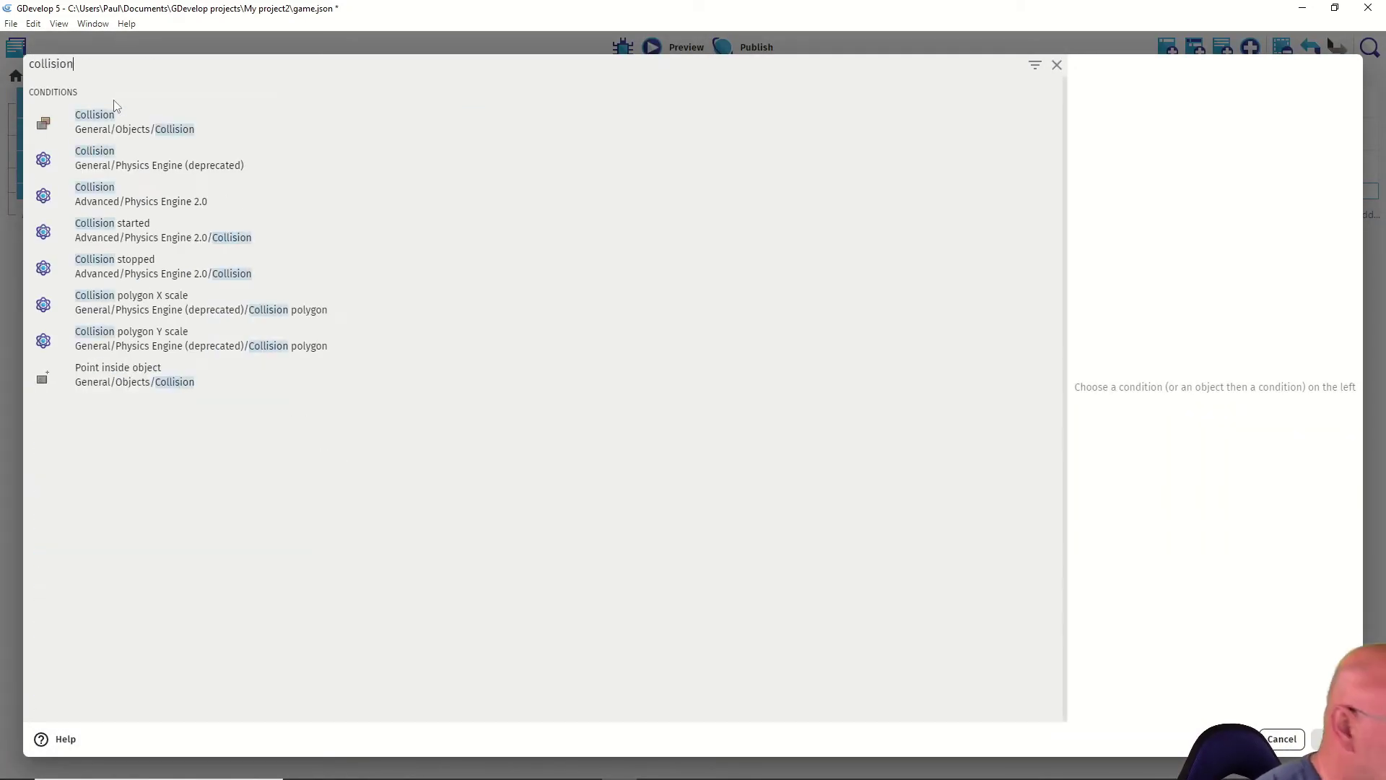
left_click(98, 121)
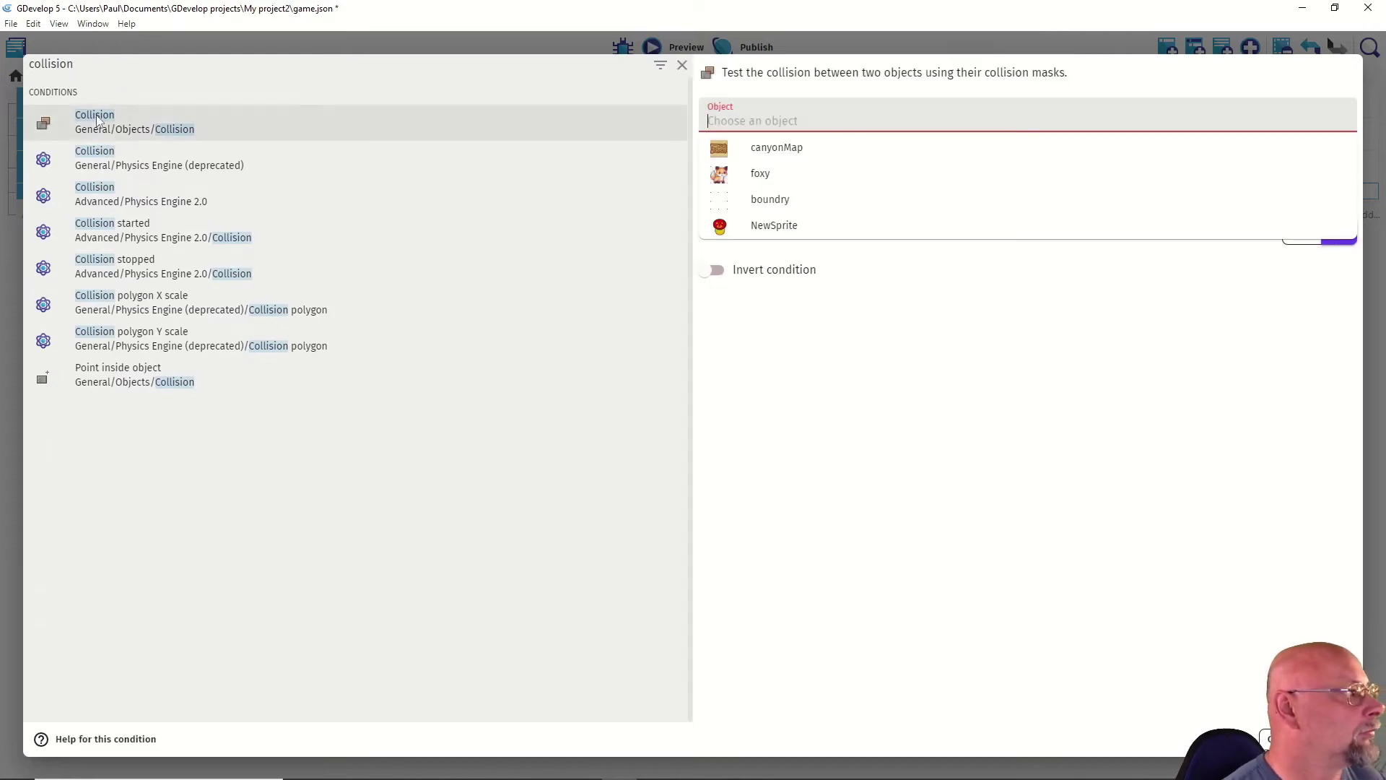
left_click(722, 176)
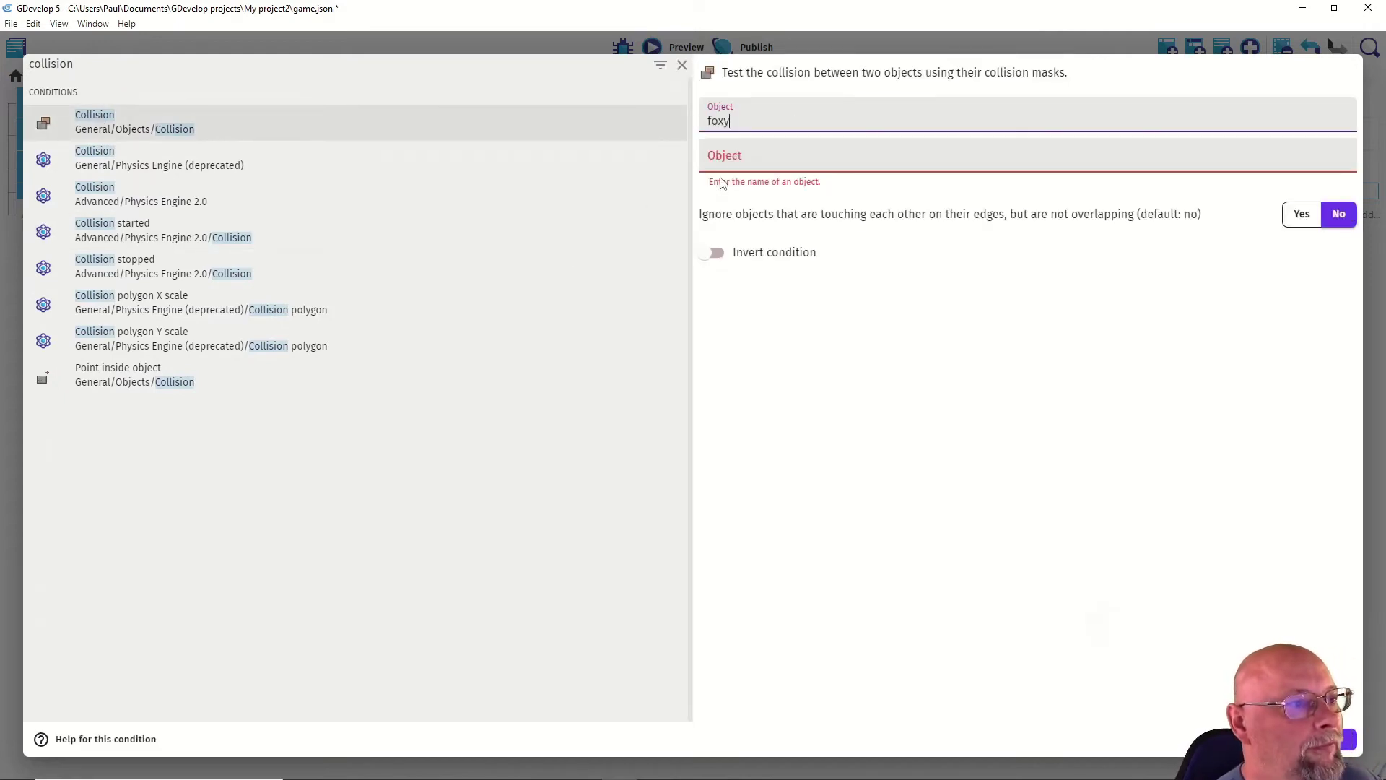
left_click(727, 162)
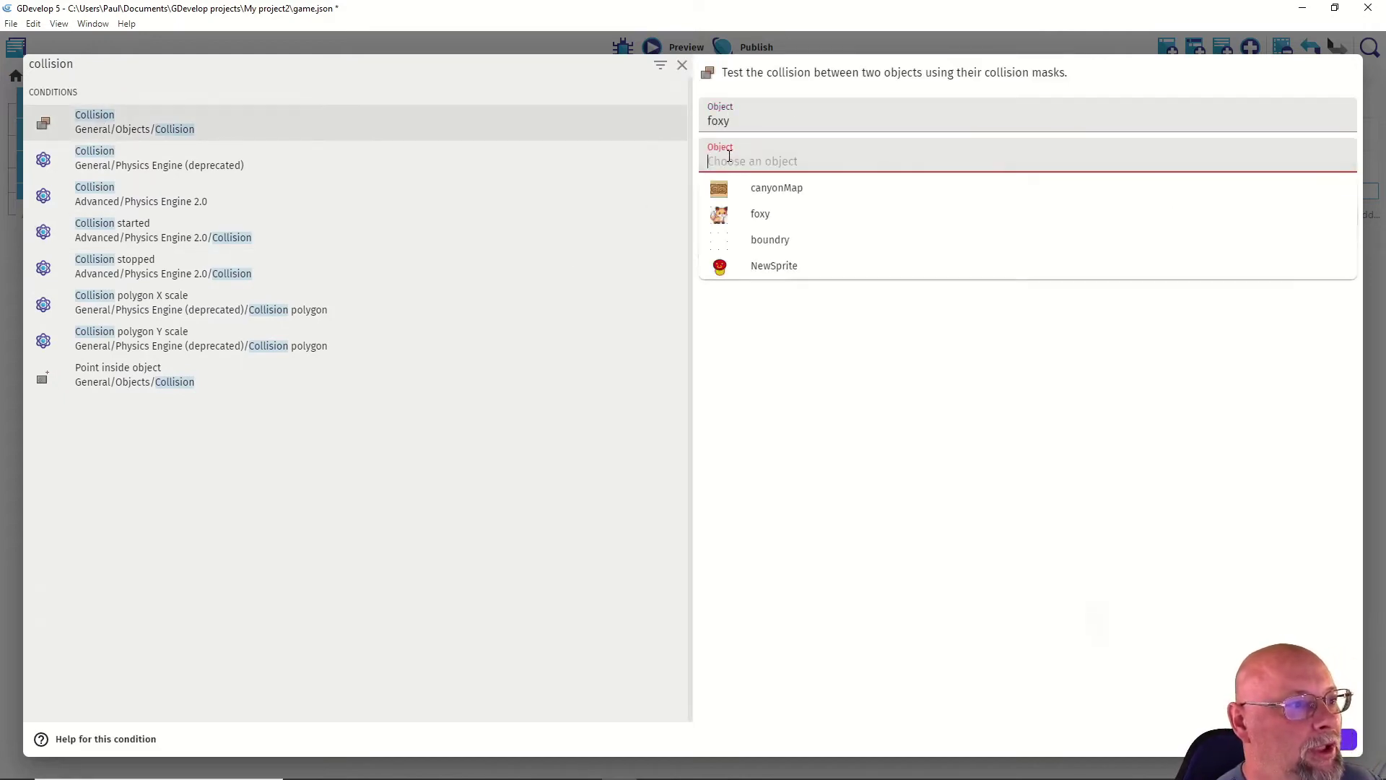
left_click(736, 267)
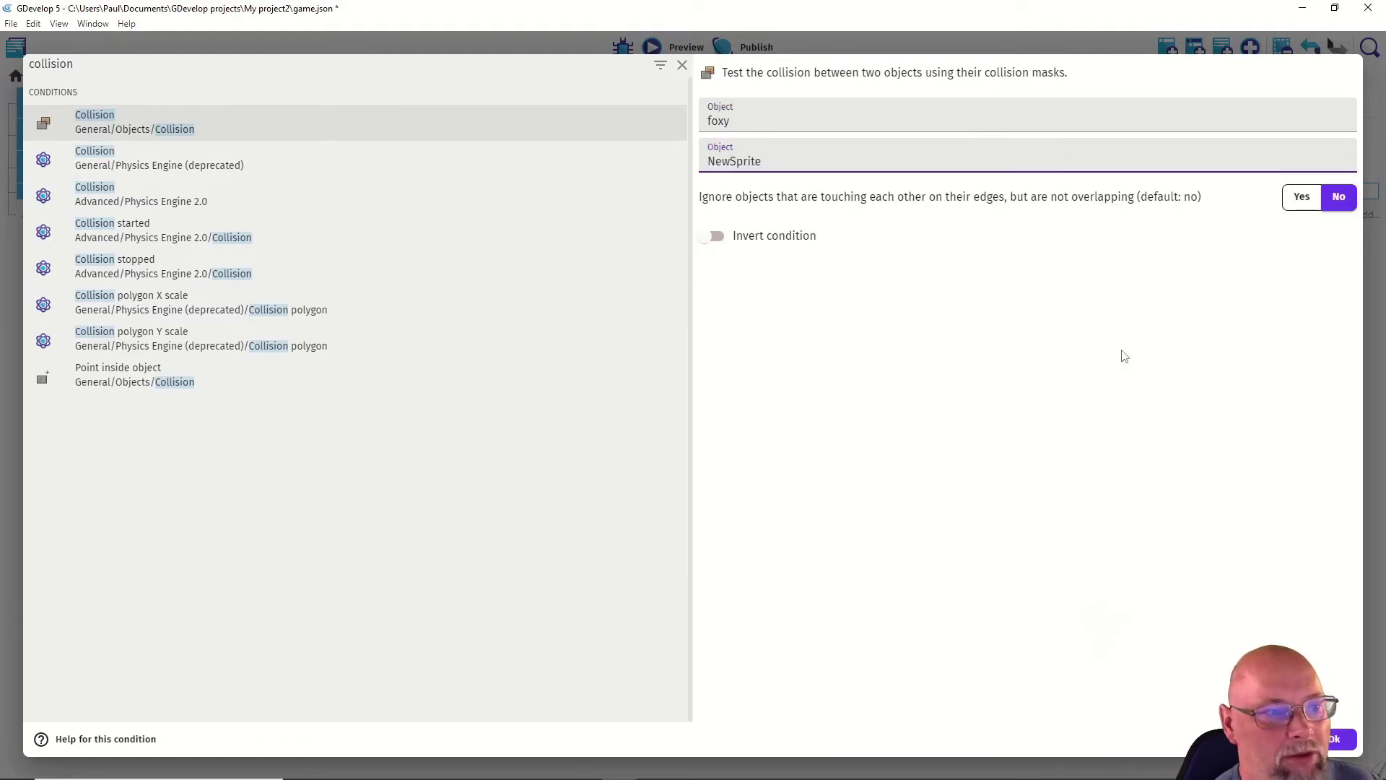
left_click(1337, 740)
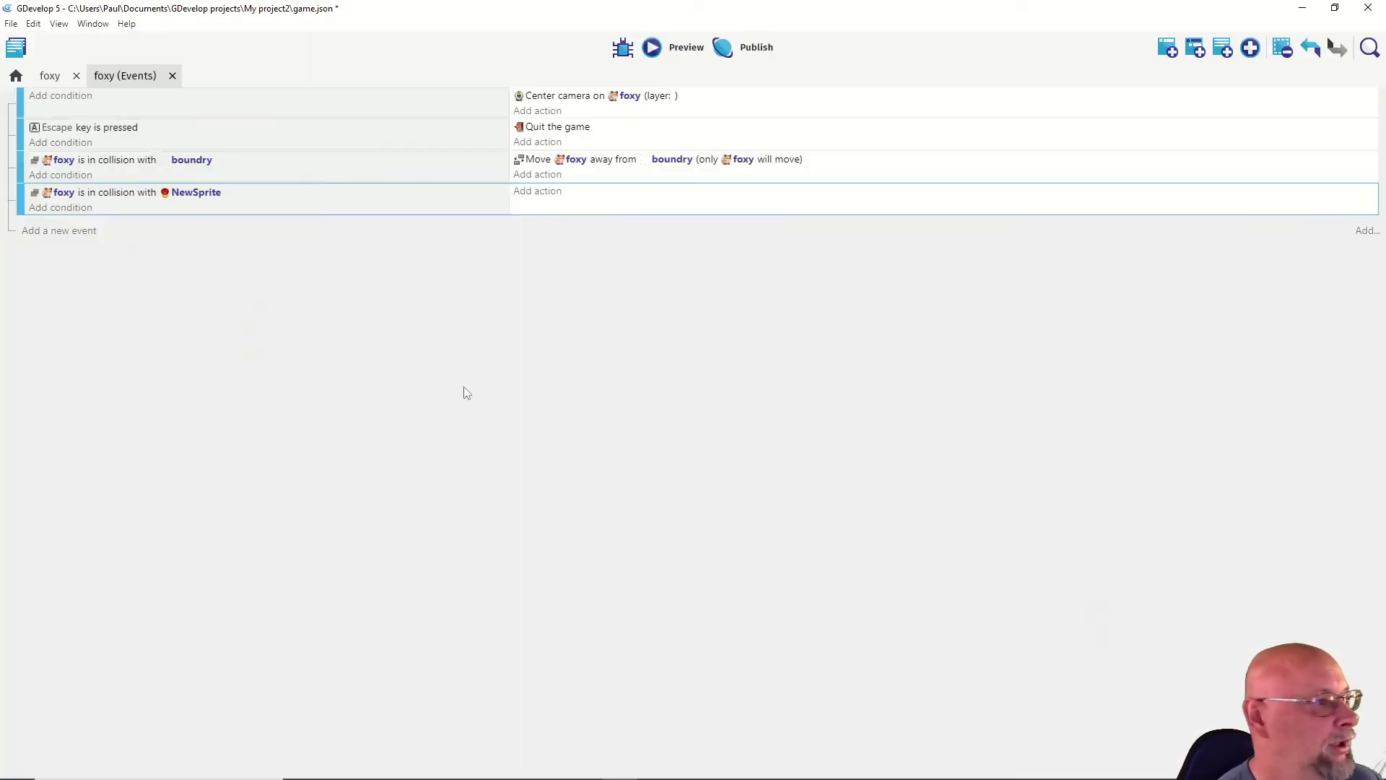
Step: Add a Quit the game action to the NewSprite collision event and test it in a preview by steering the fox up into the sprite
left_click(543, 194)
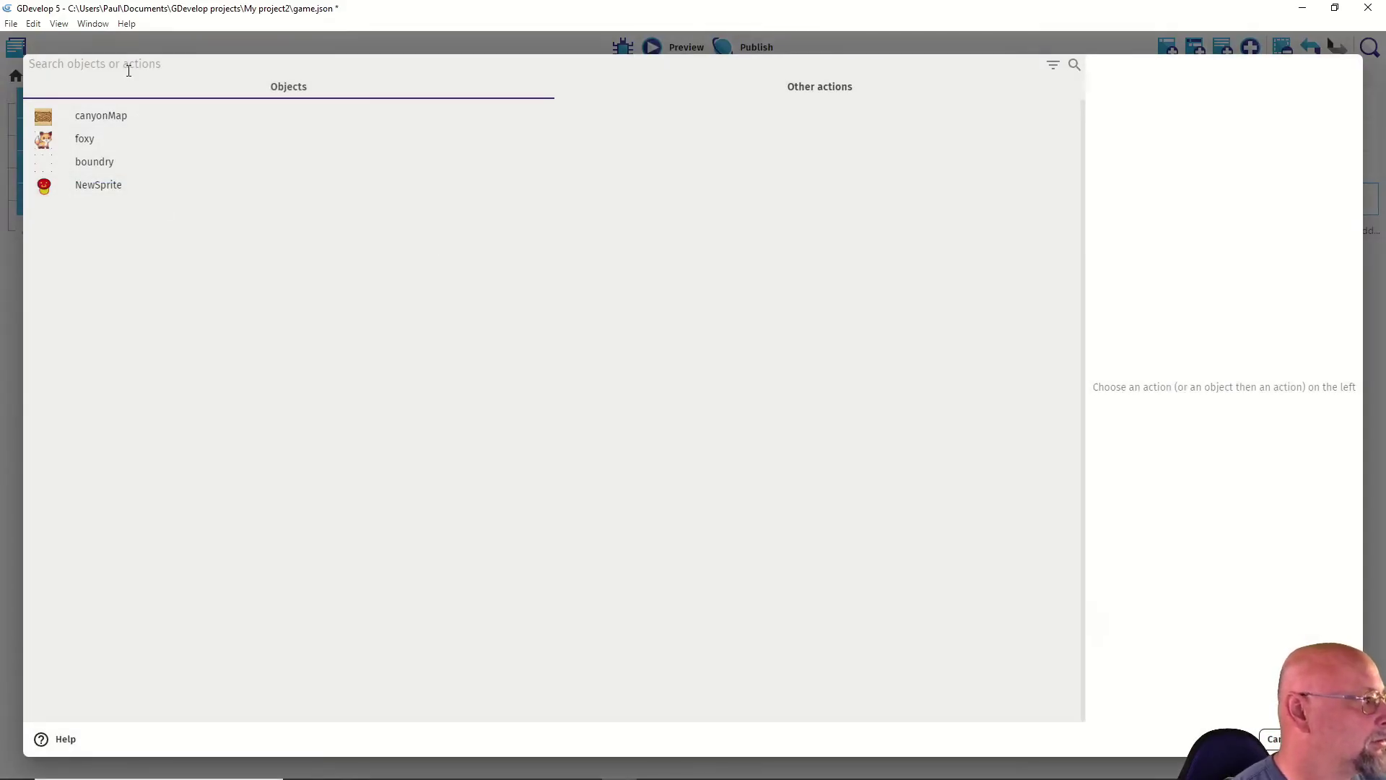
type("quit")
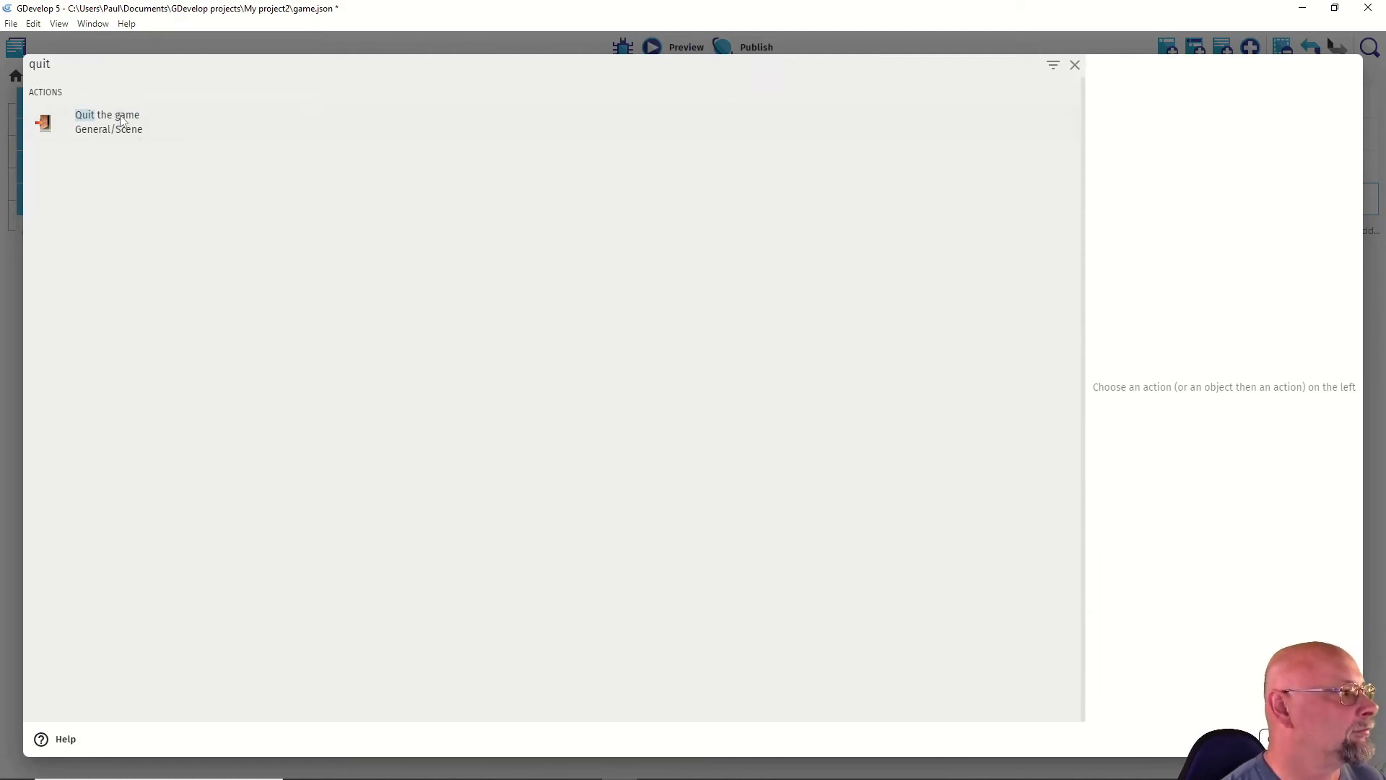
left_click(130, 137)
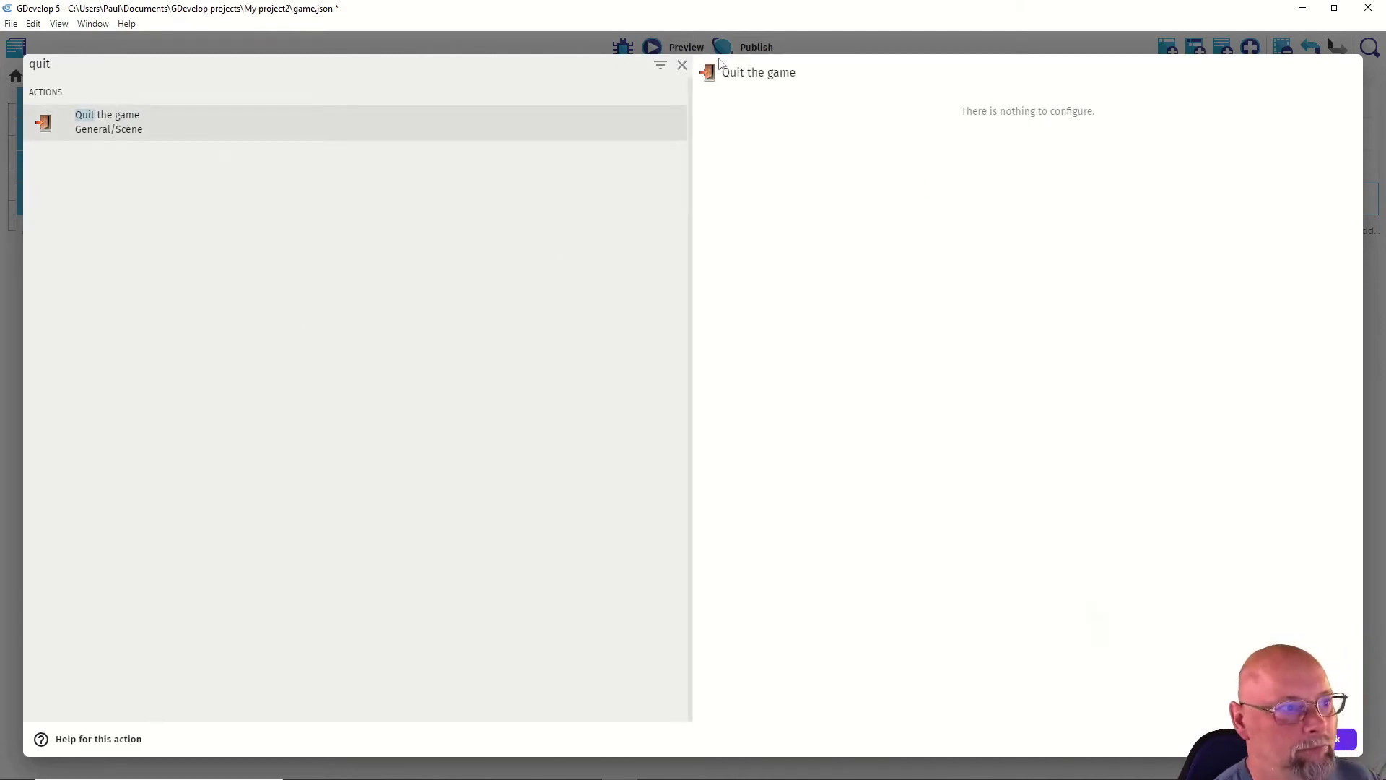
left_click(1336, 739)
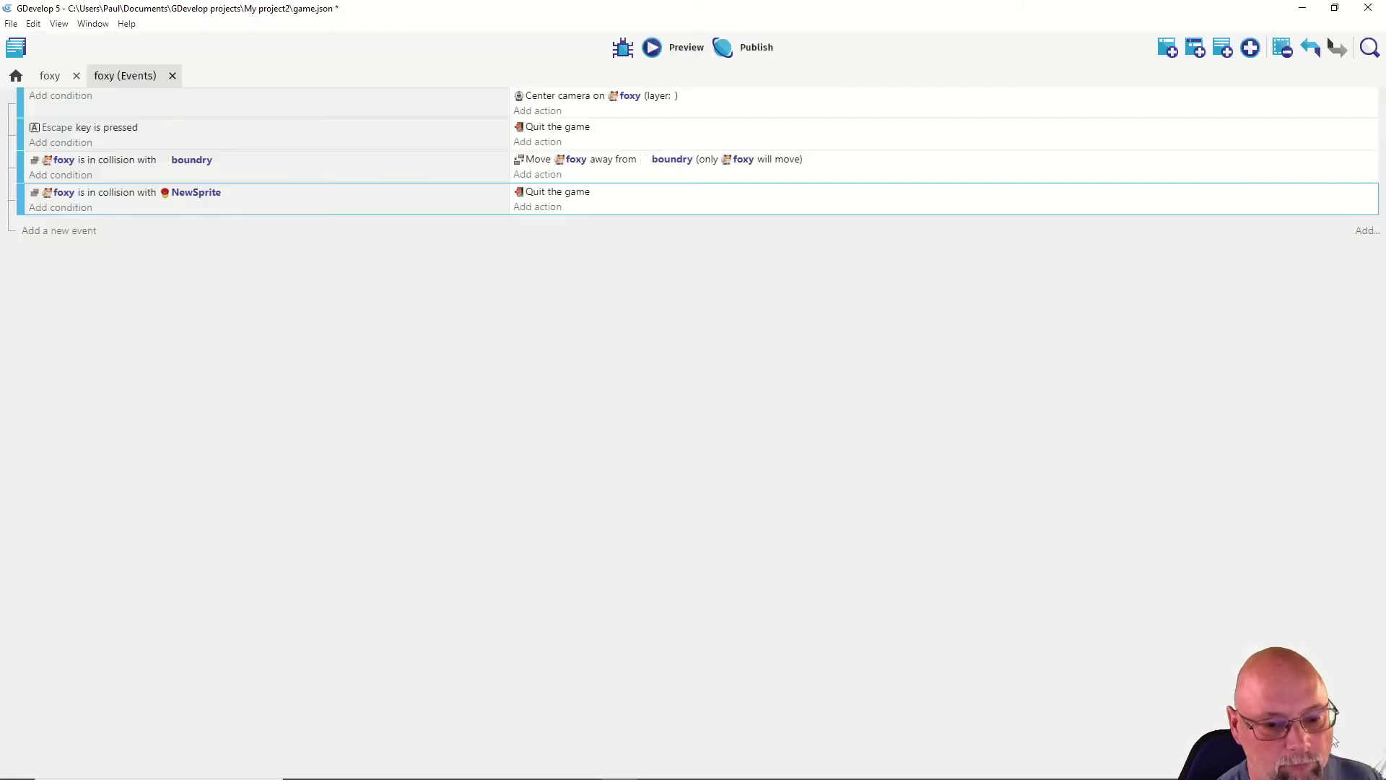
left_click(668, 48)
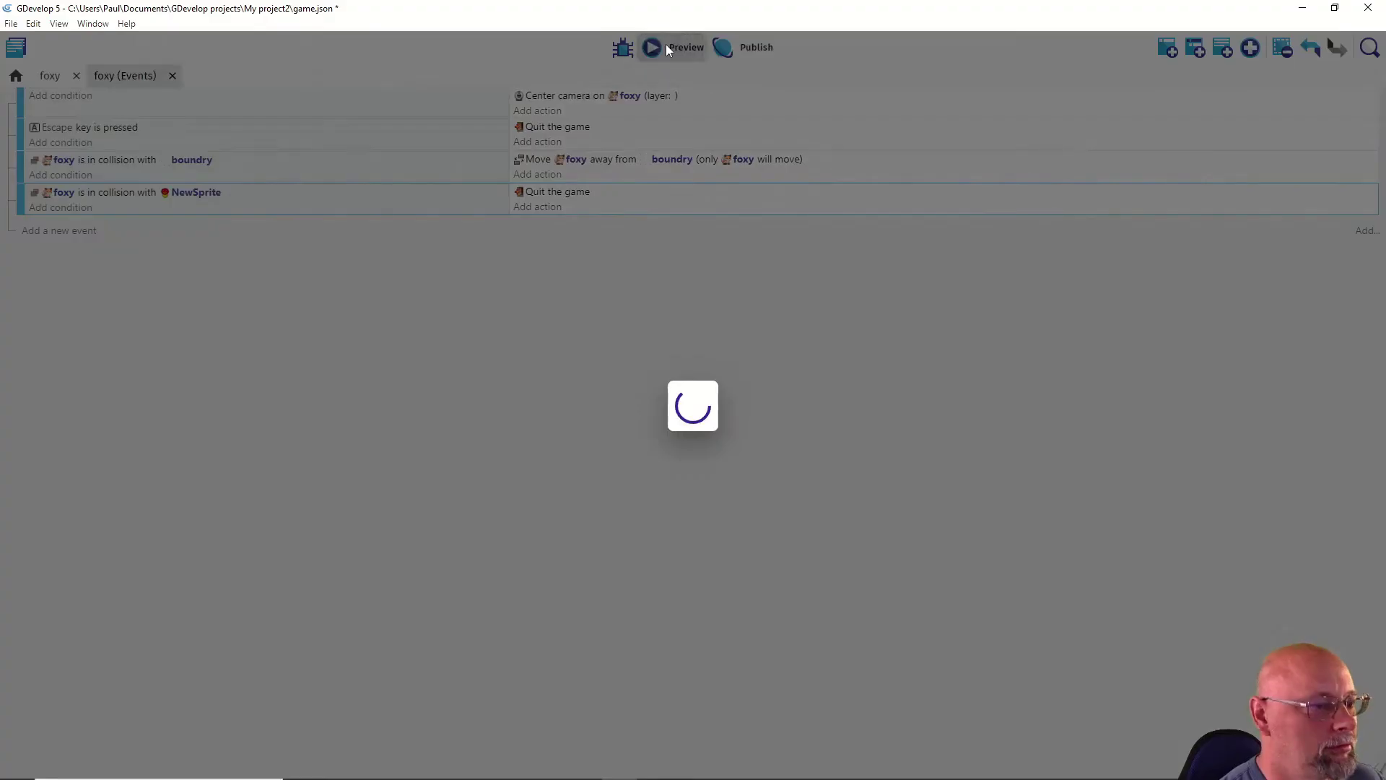
key("Up")
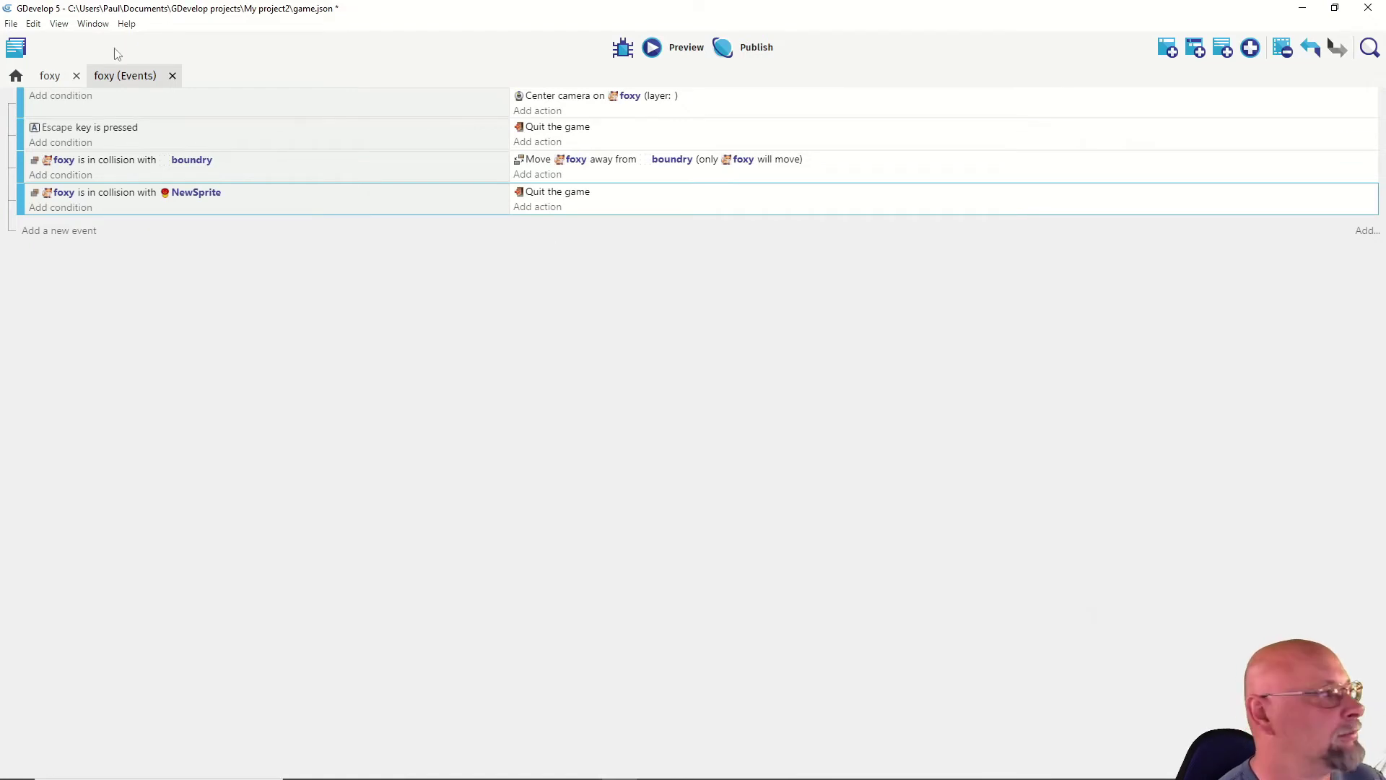
Step: Reopen the foxy scene layout and add the Animated Back and Forth (mirrored) Movement behavior to NewSprite
left_click(74, 75)
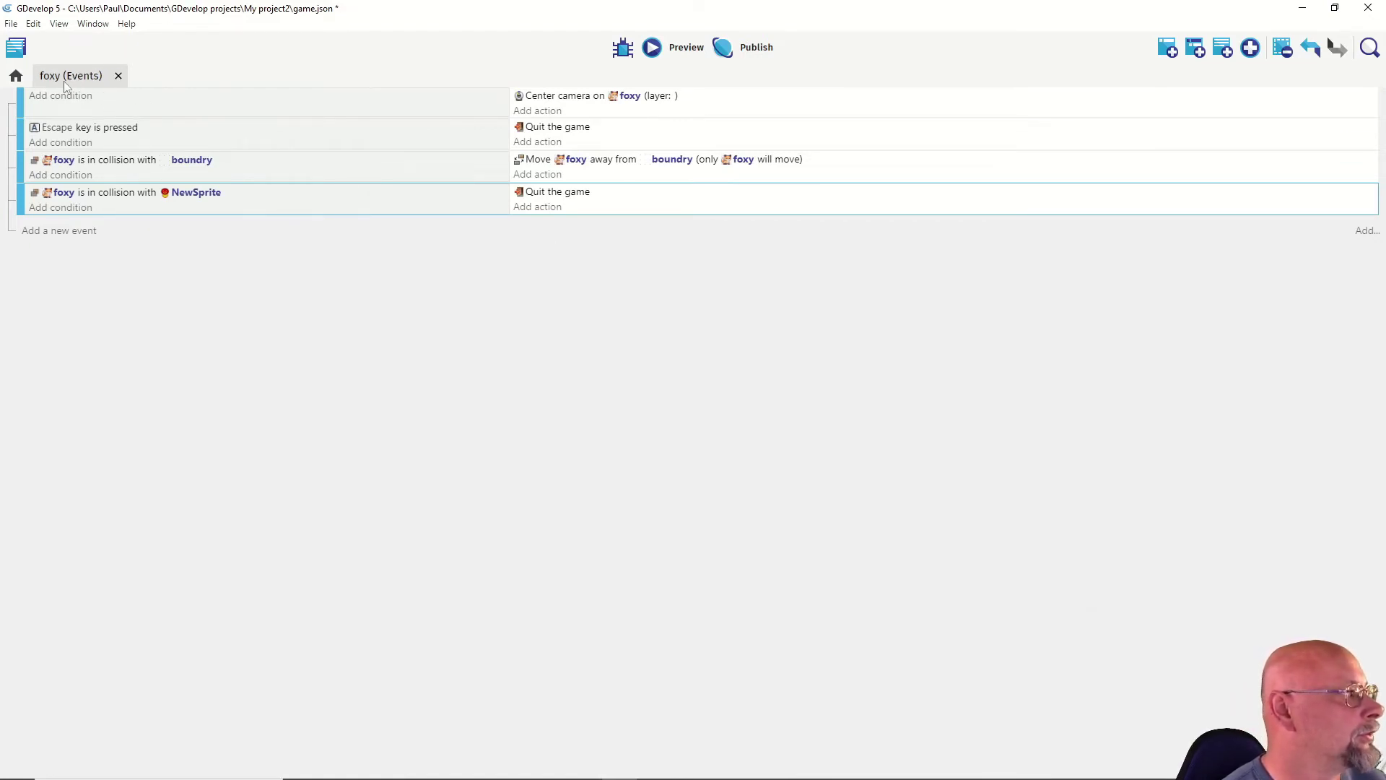
left_click(14, 48)
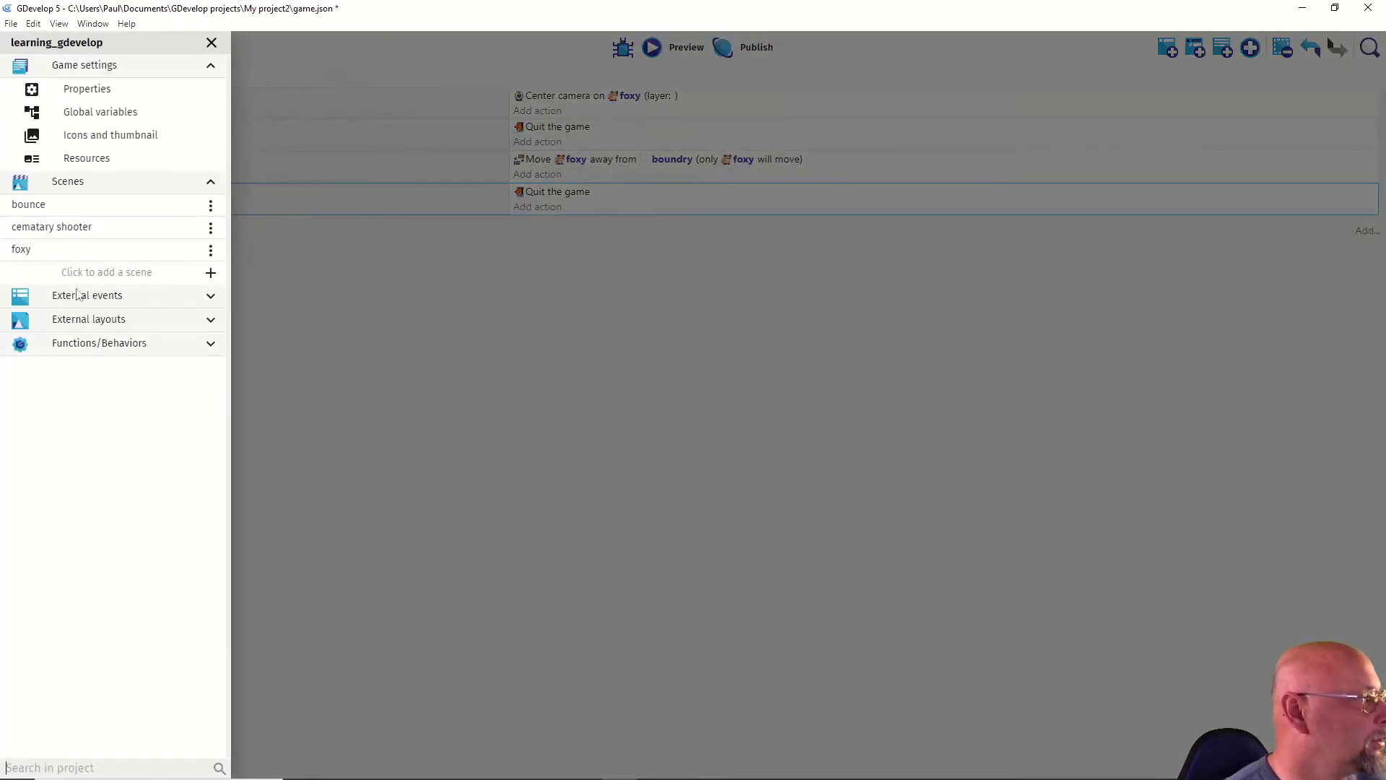
left_click(23, 255)
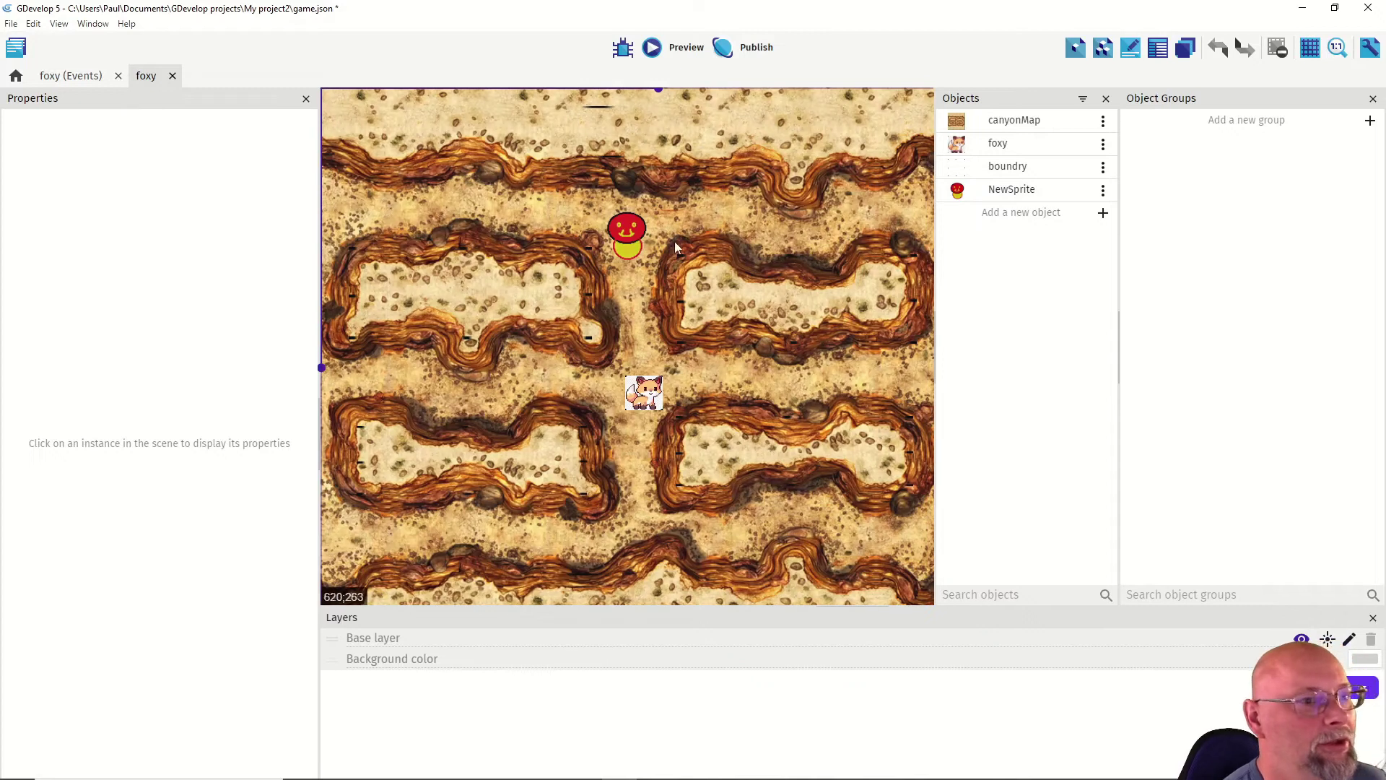
double_click(612, 245)
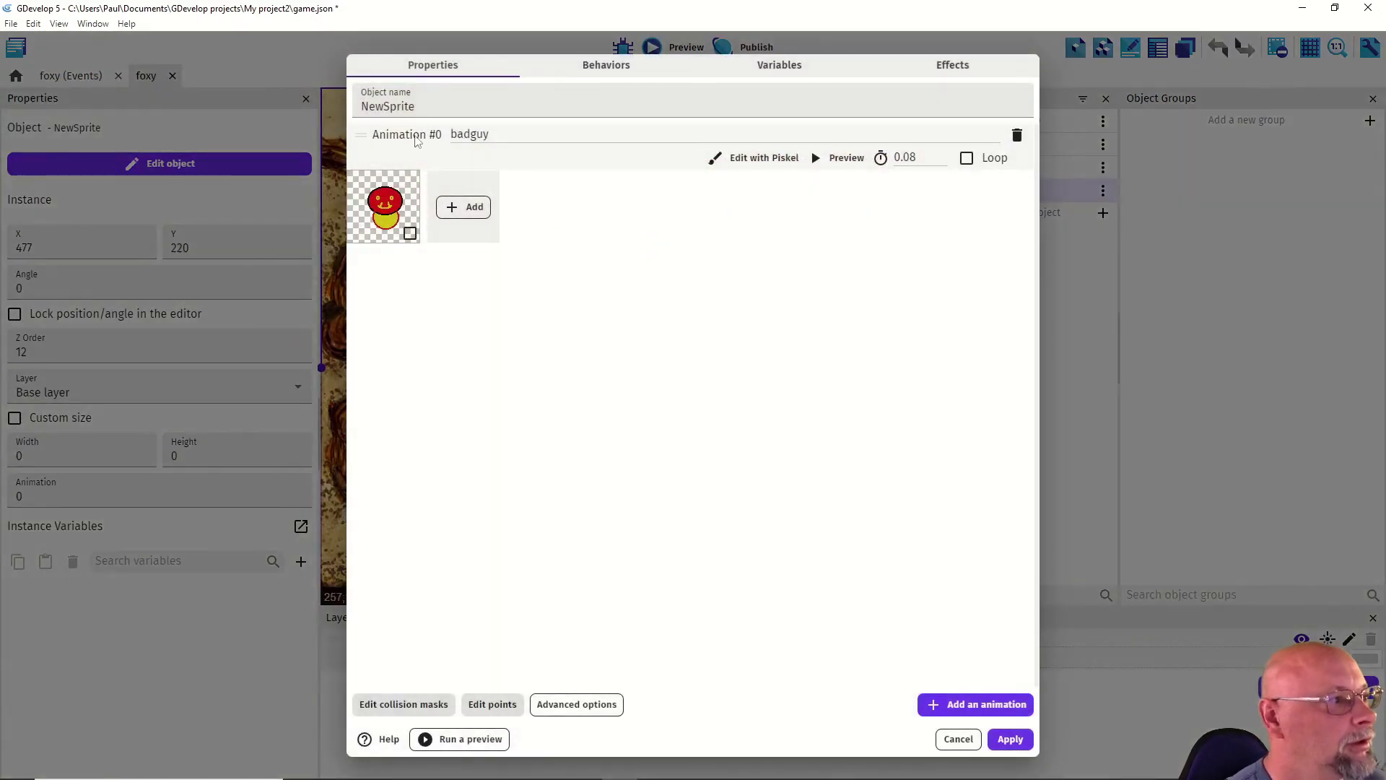
left_click(623, 66)
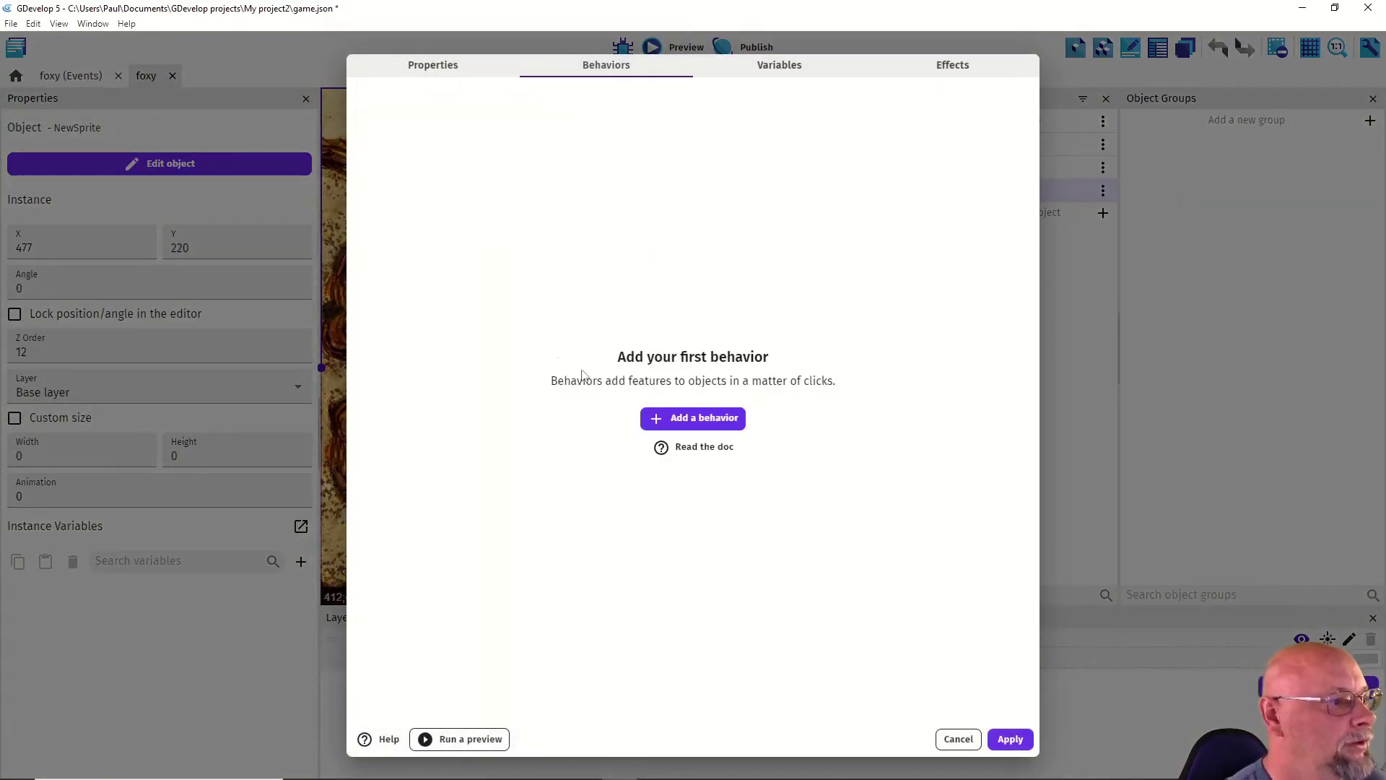
left_click(693, 418)
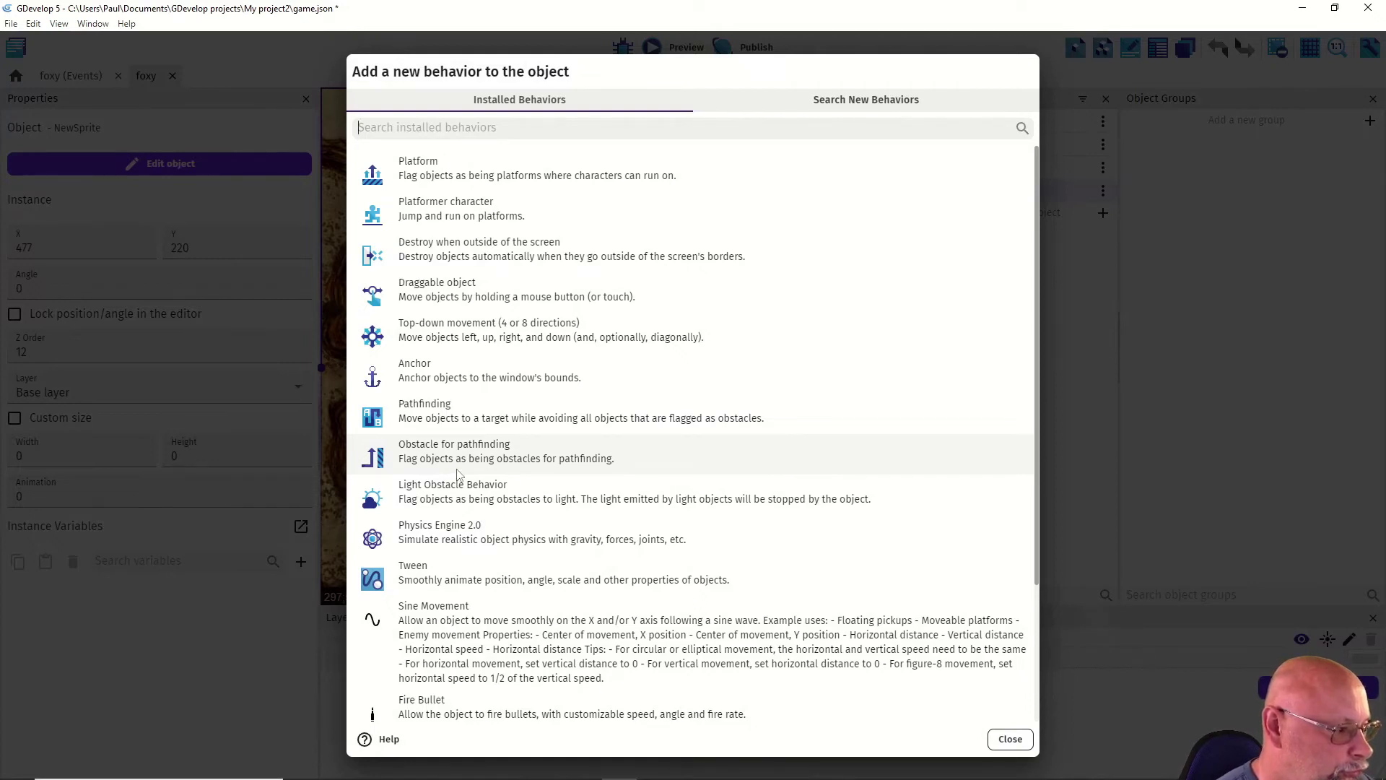
scroll(422, 612, "down", 3)
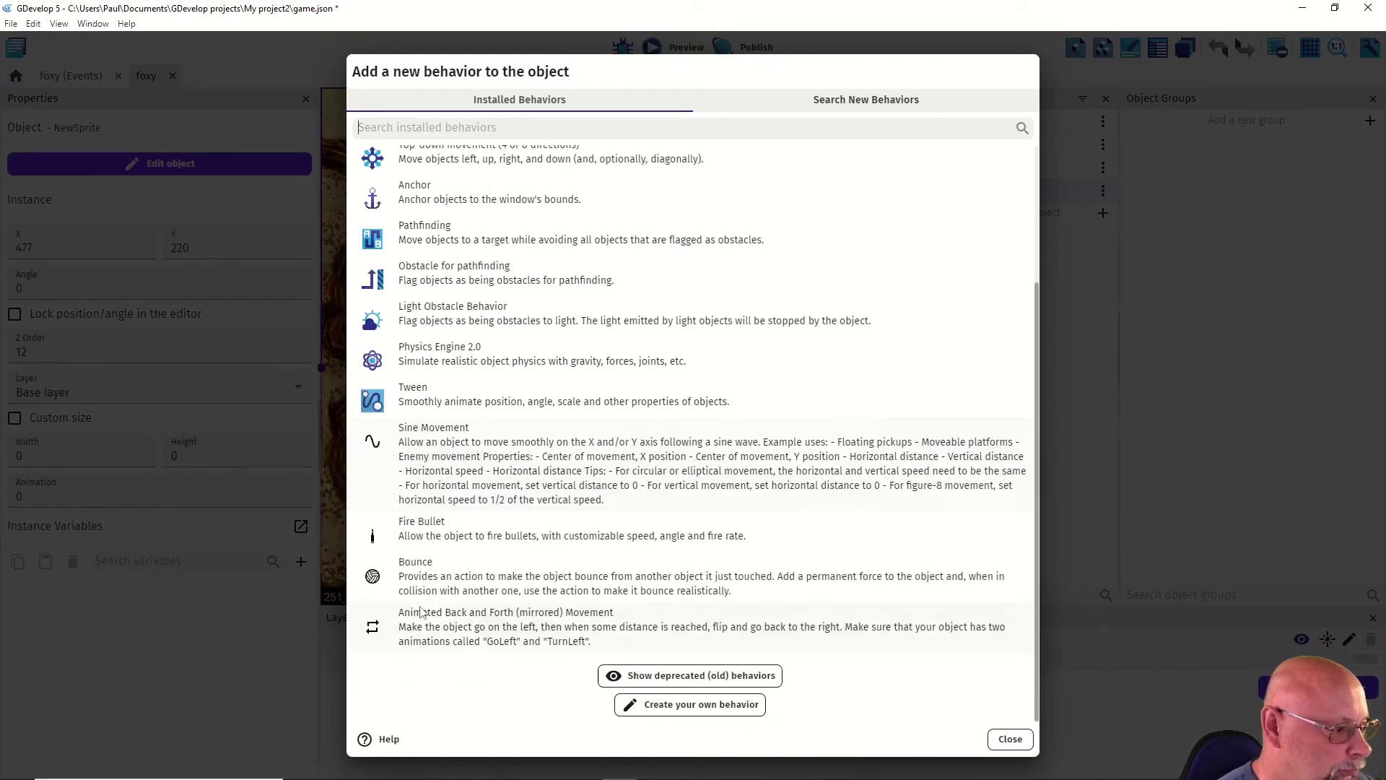
left_click(443, 619)
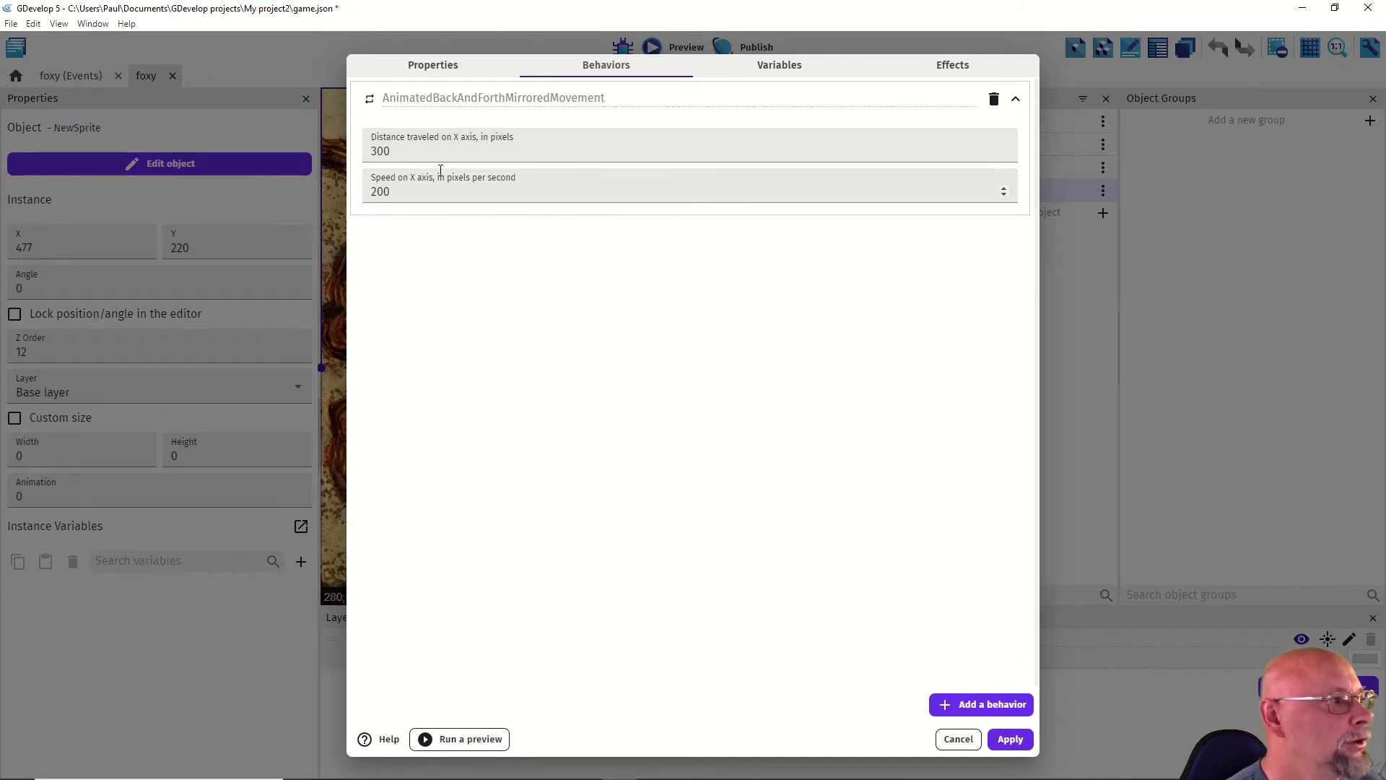
Step: Set the behavior's X-axis travel distance to 600 pixels and its speed to 300 pixels per second, and apply the changes
left_click_drag(401, 151, 363, 152)
type("6")
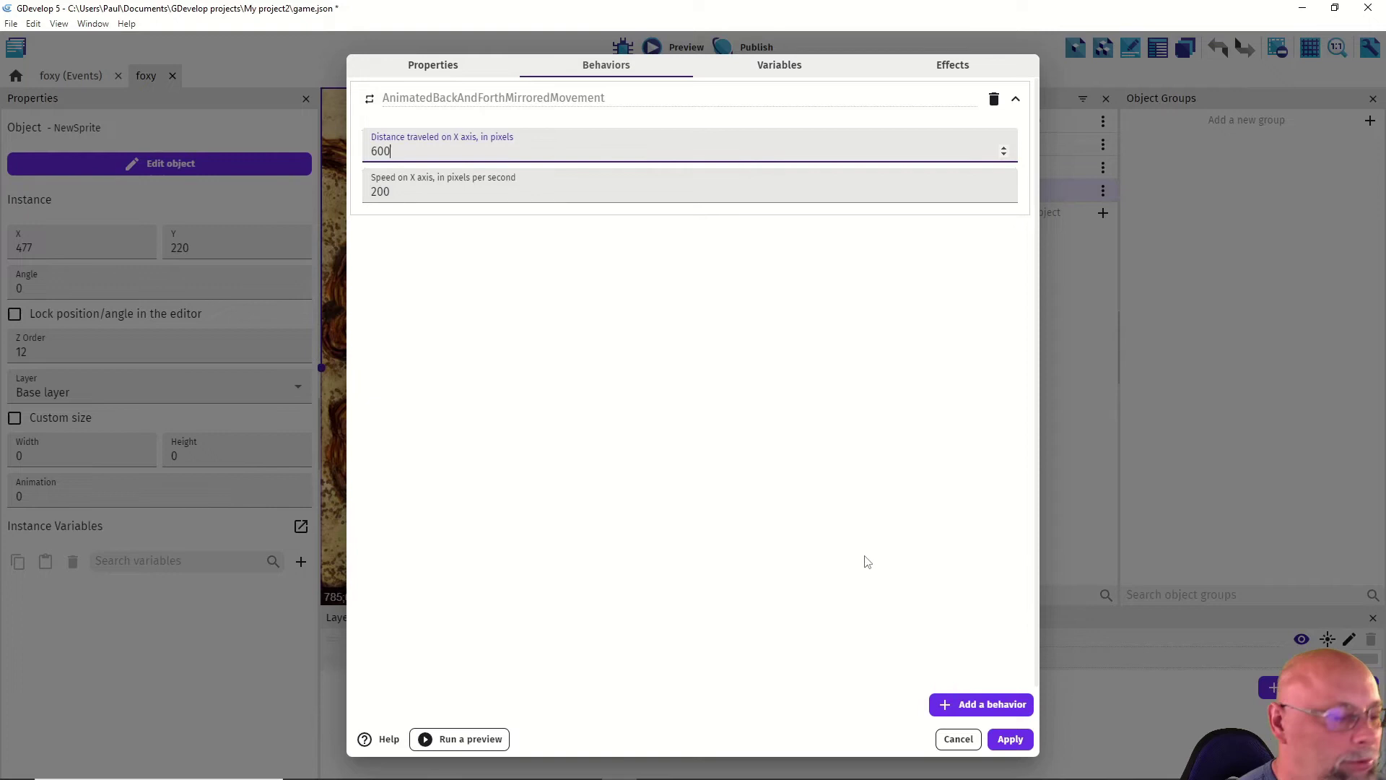
left_click(373, 191)
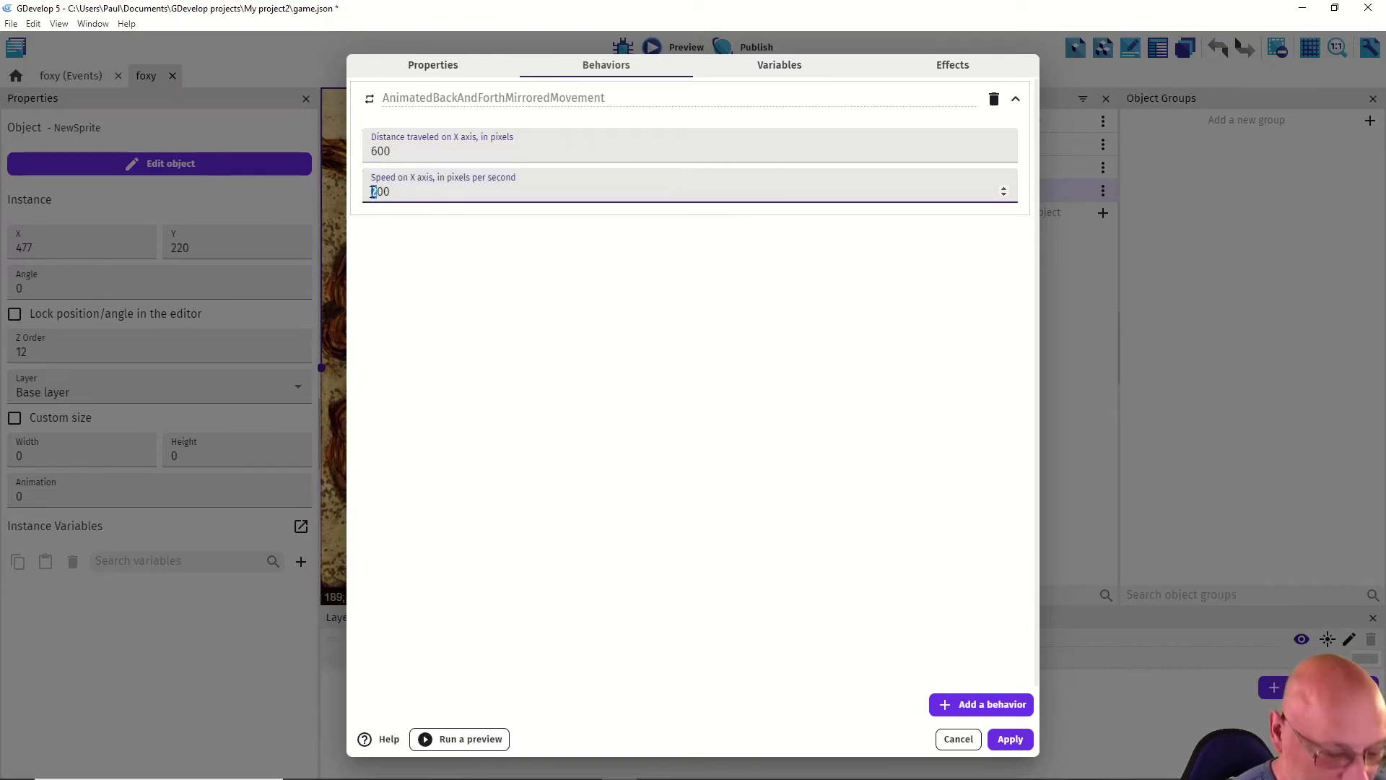
left_click(1014, 744)
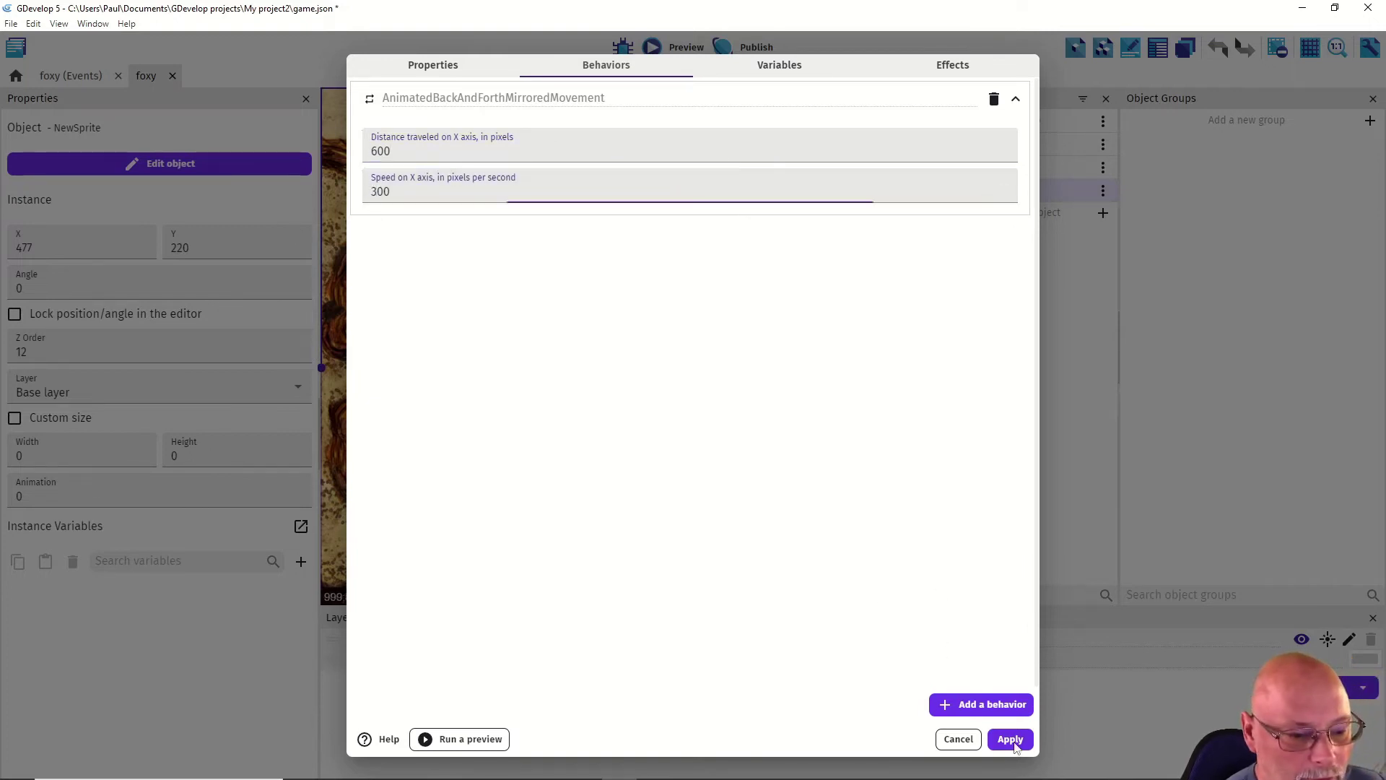
Step: Preview the game to check the sprite's movement, steer the fox up toward it, and end the preview
left_click(657, 51)
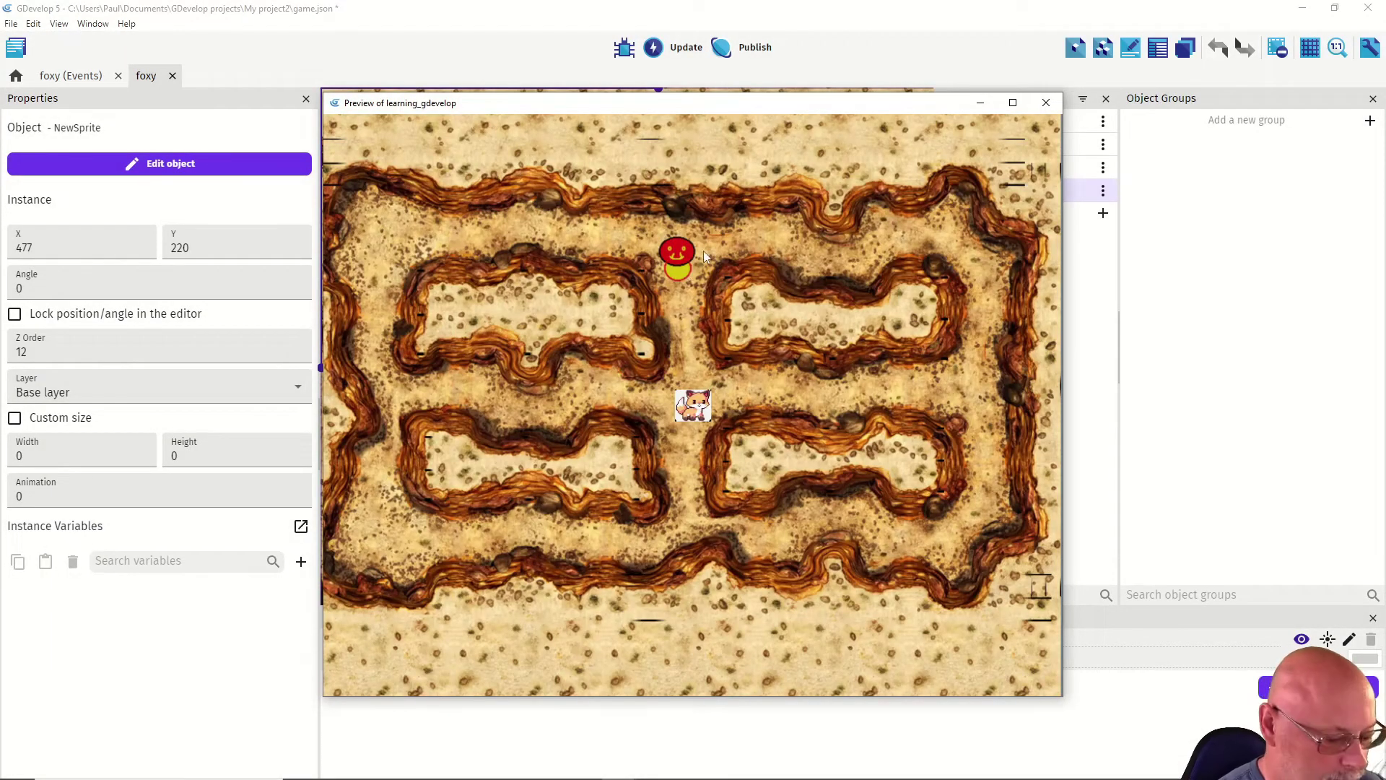
key("Up")
key("alt+F4")
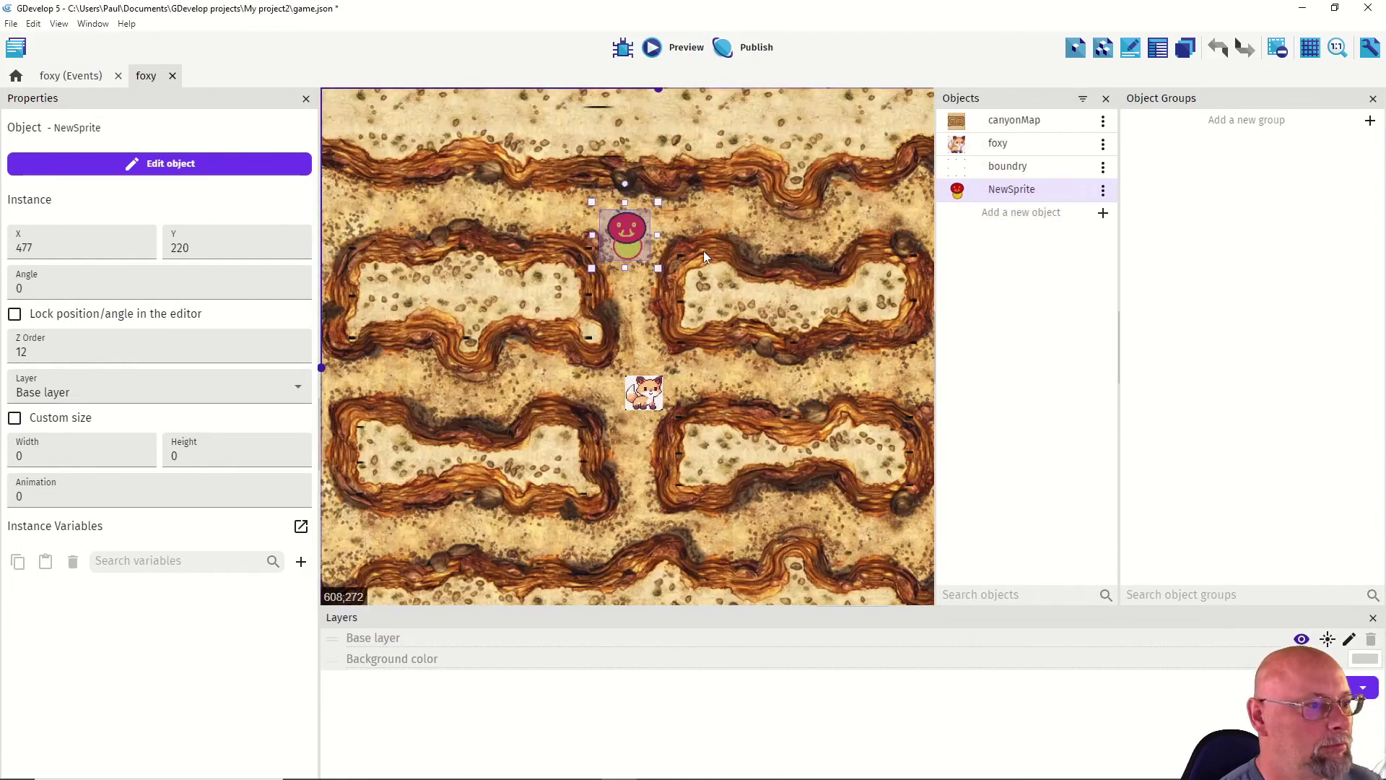
Step: Review NewSprite's back-and-forth movement settings and the project's list of functions and behaviors, leaving both unchanged
double_click(608, 245)
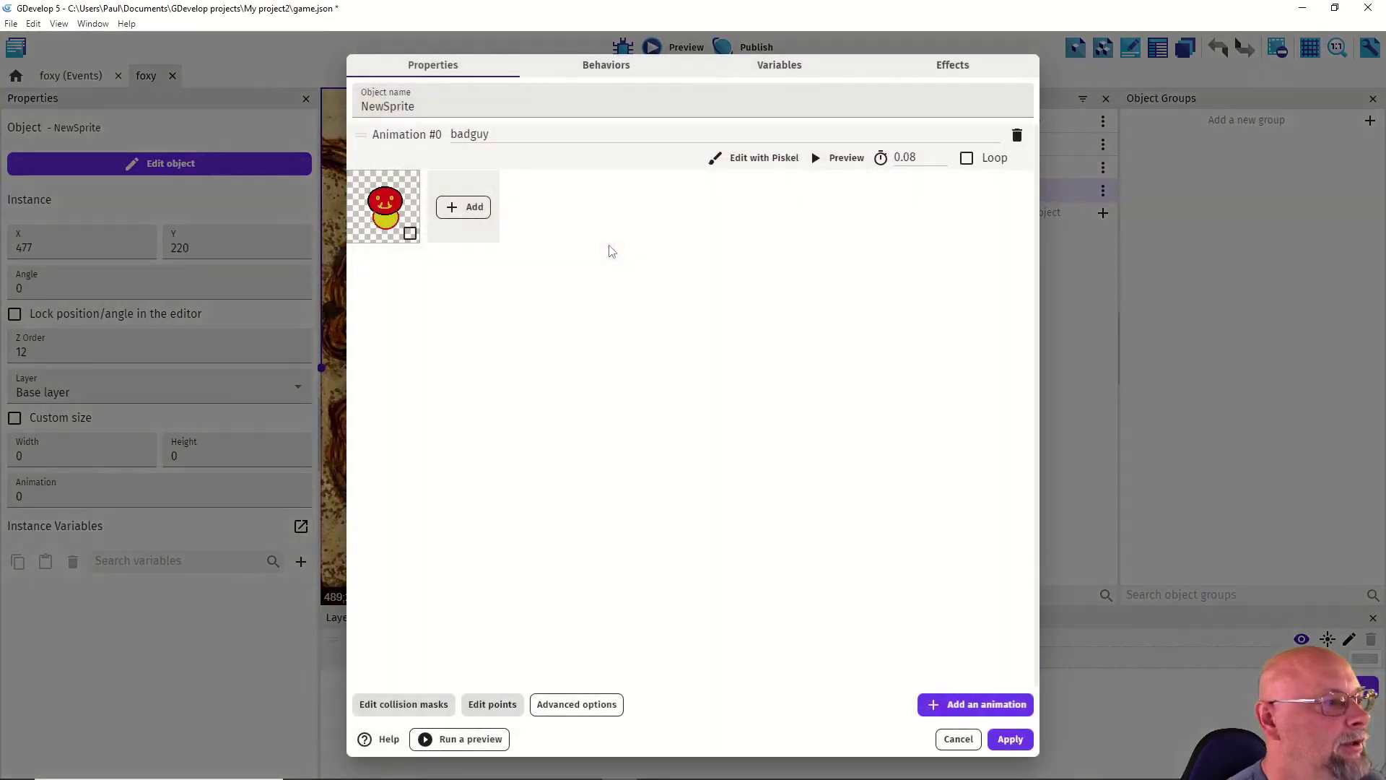
left_click(565, 74)
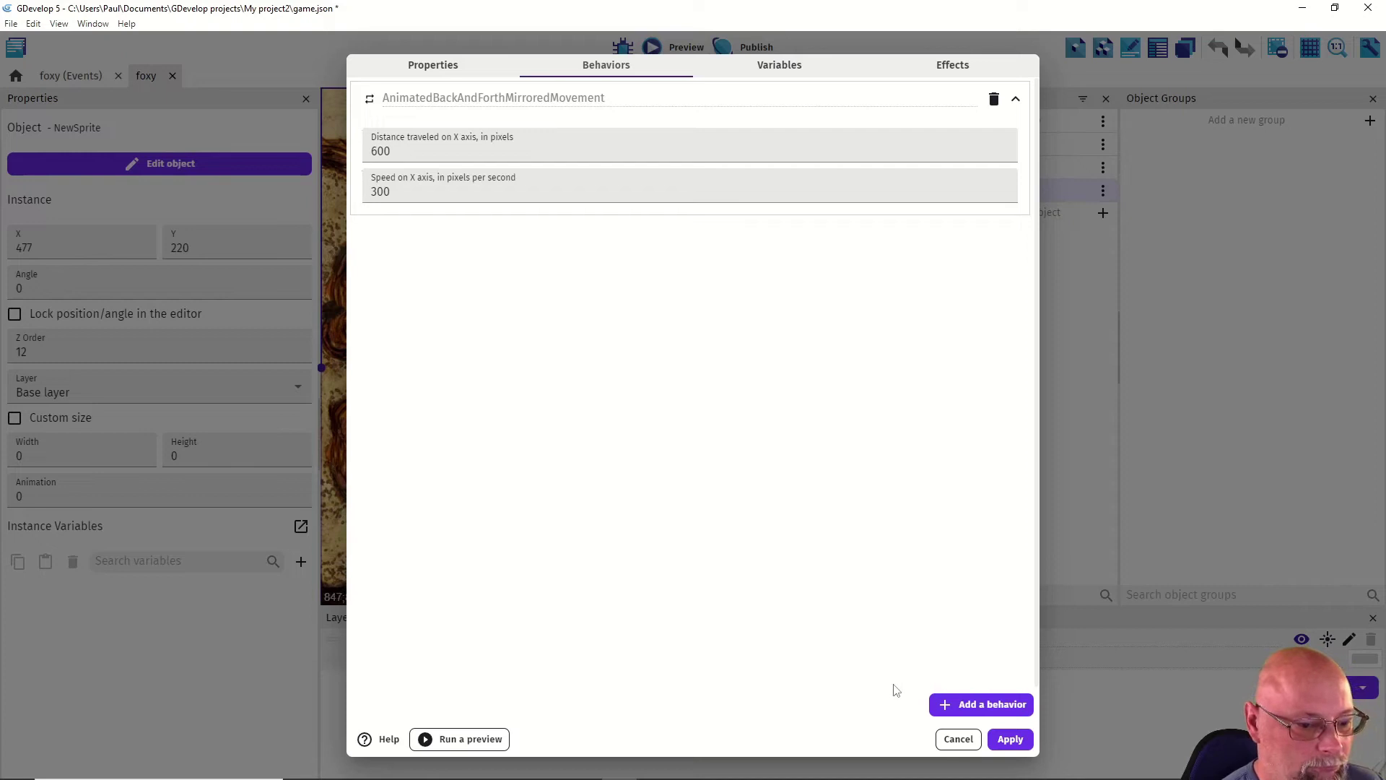
left_click(959, 738)
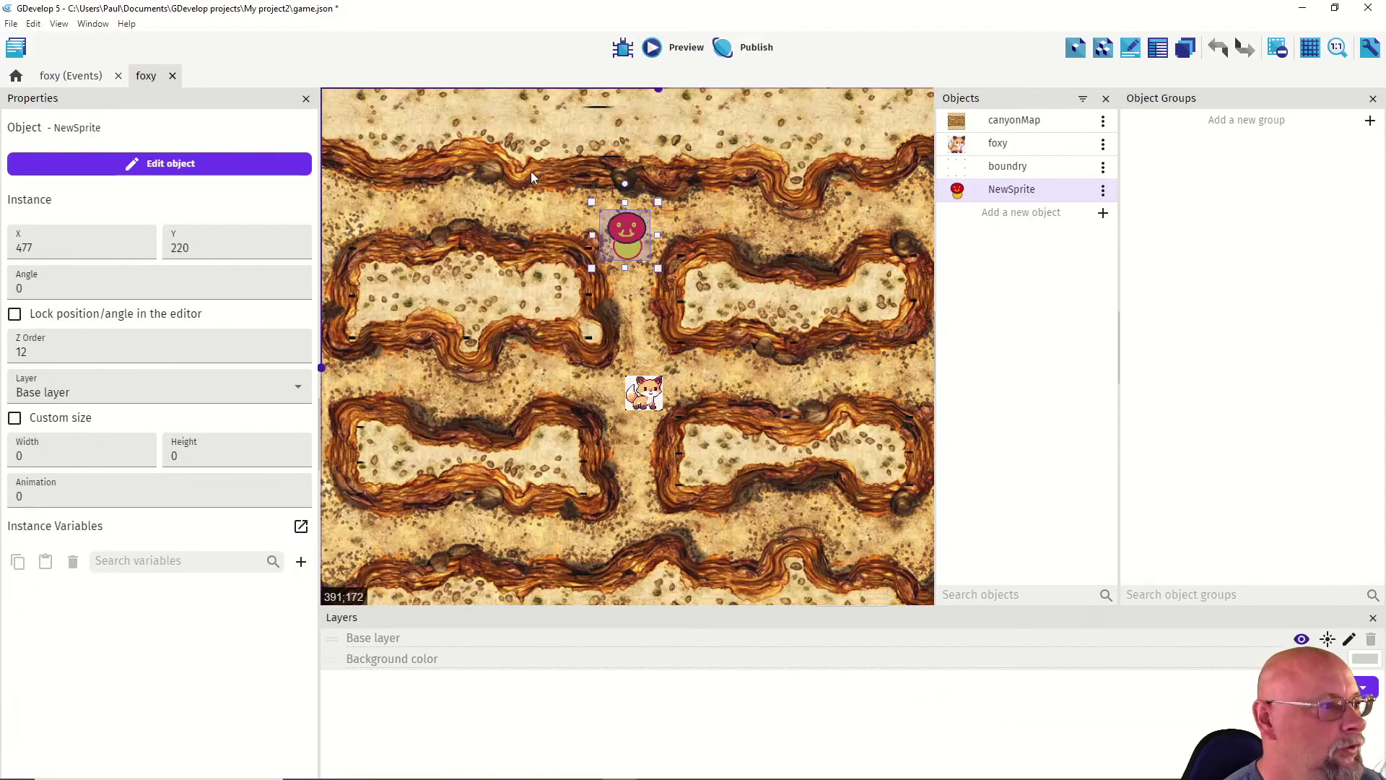
left_click(15, 47)
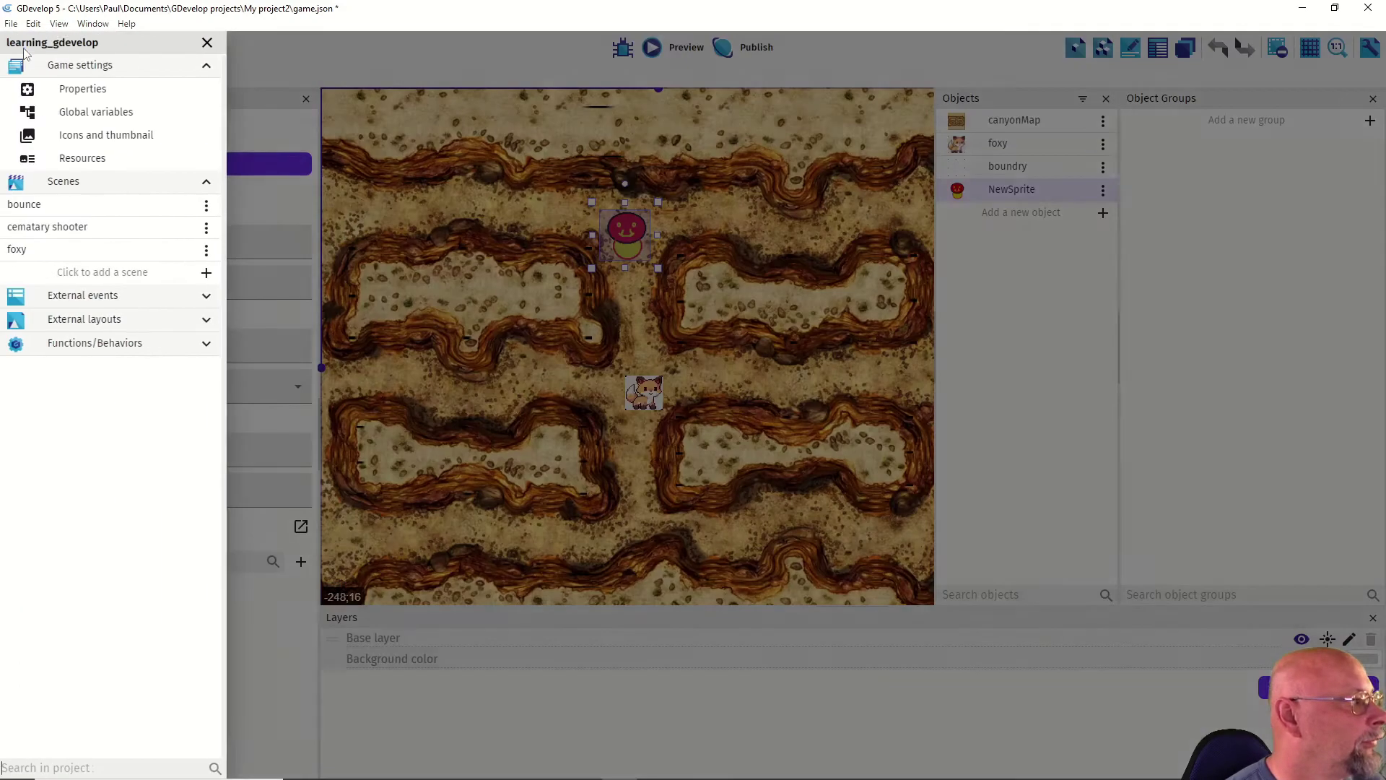
left_click(102, 344)
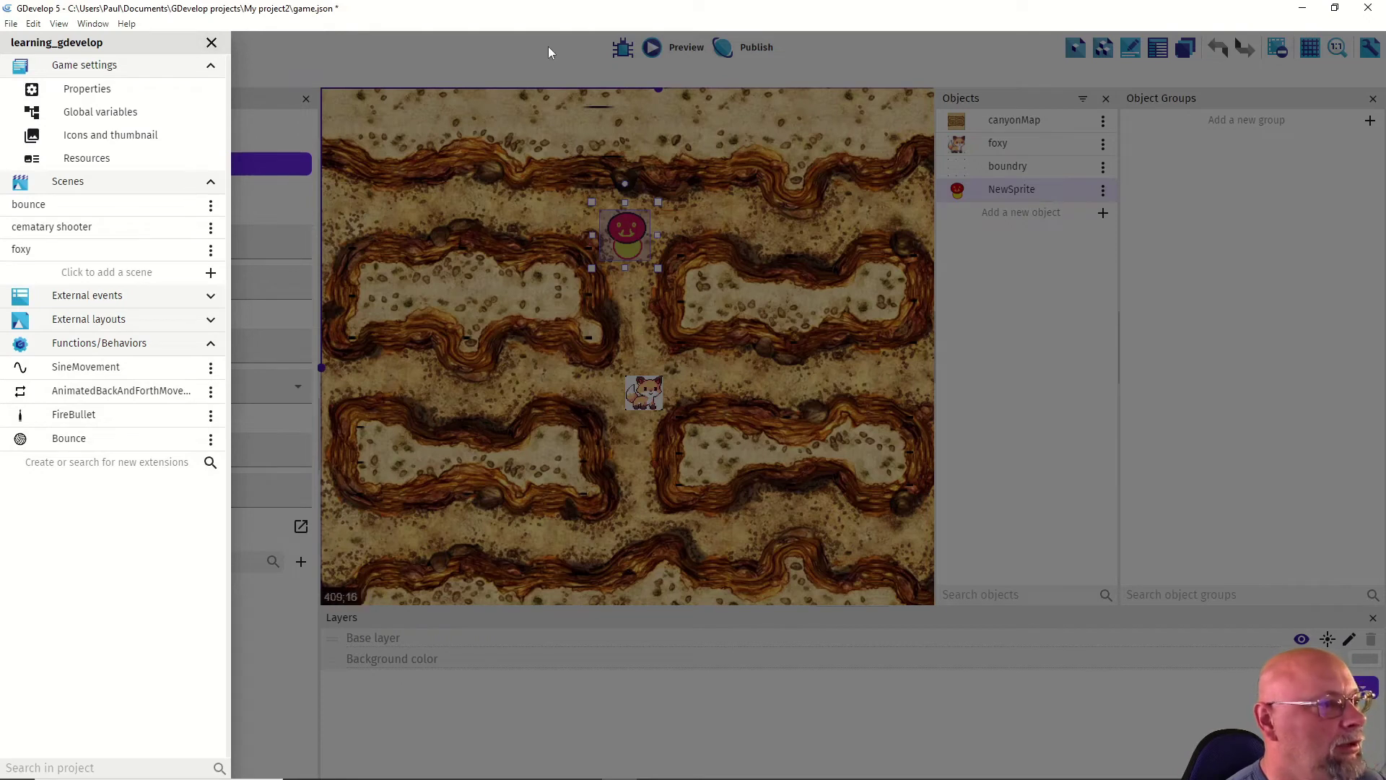
left_click(517, 60)
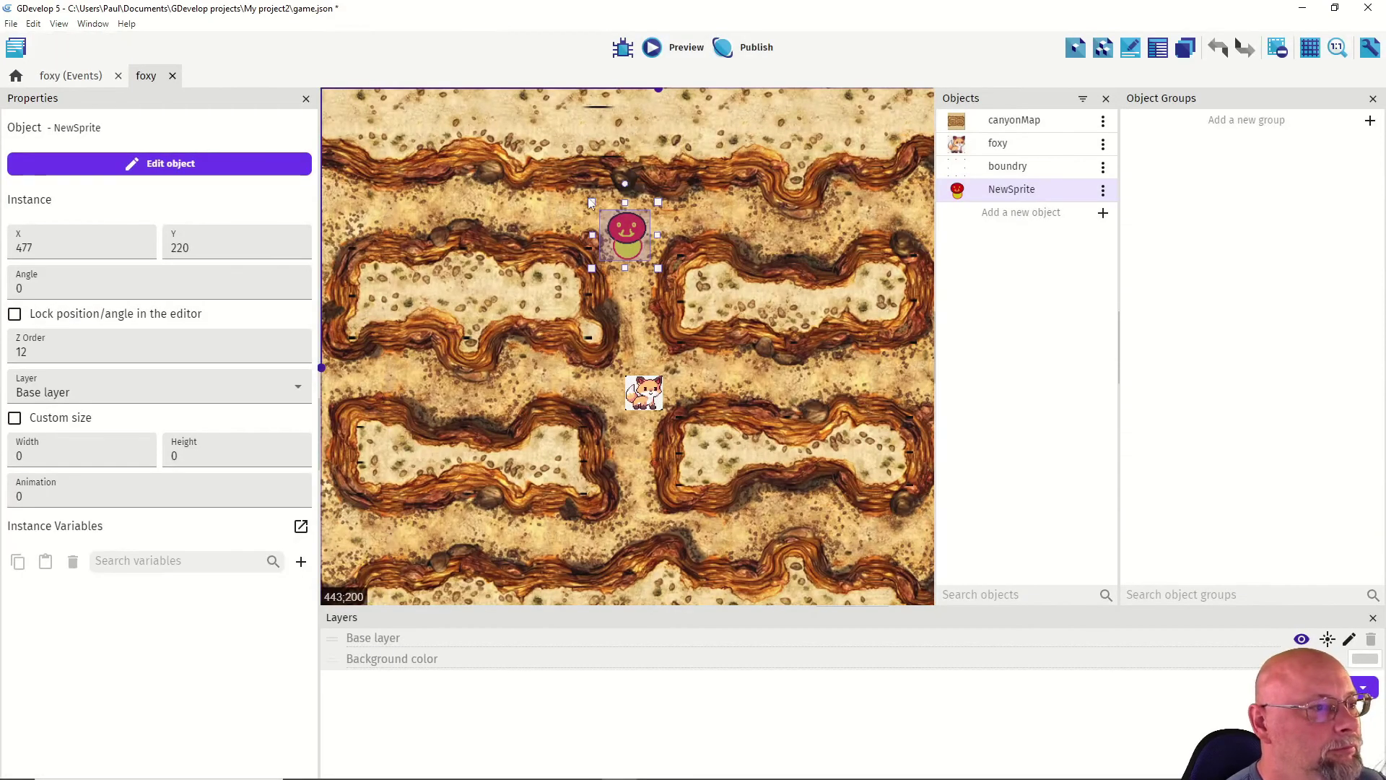
double_click(627, 231)
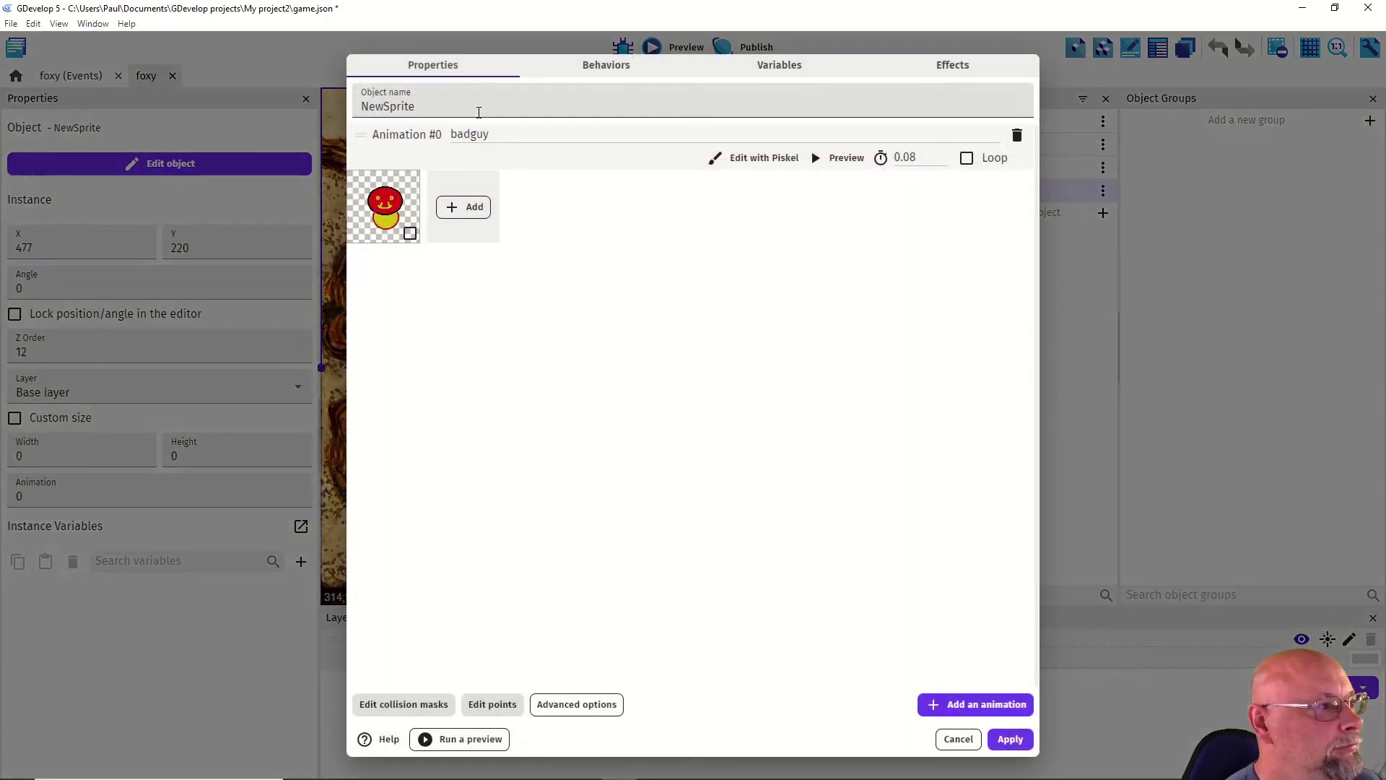
left_click(580, 66)
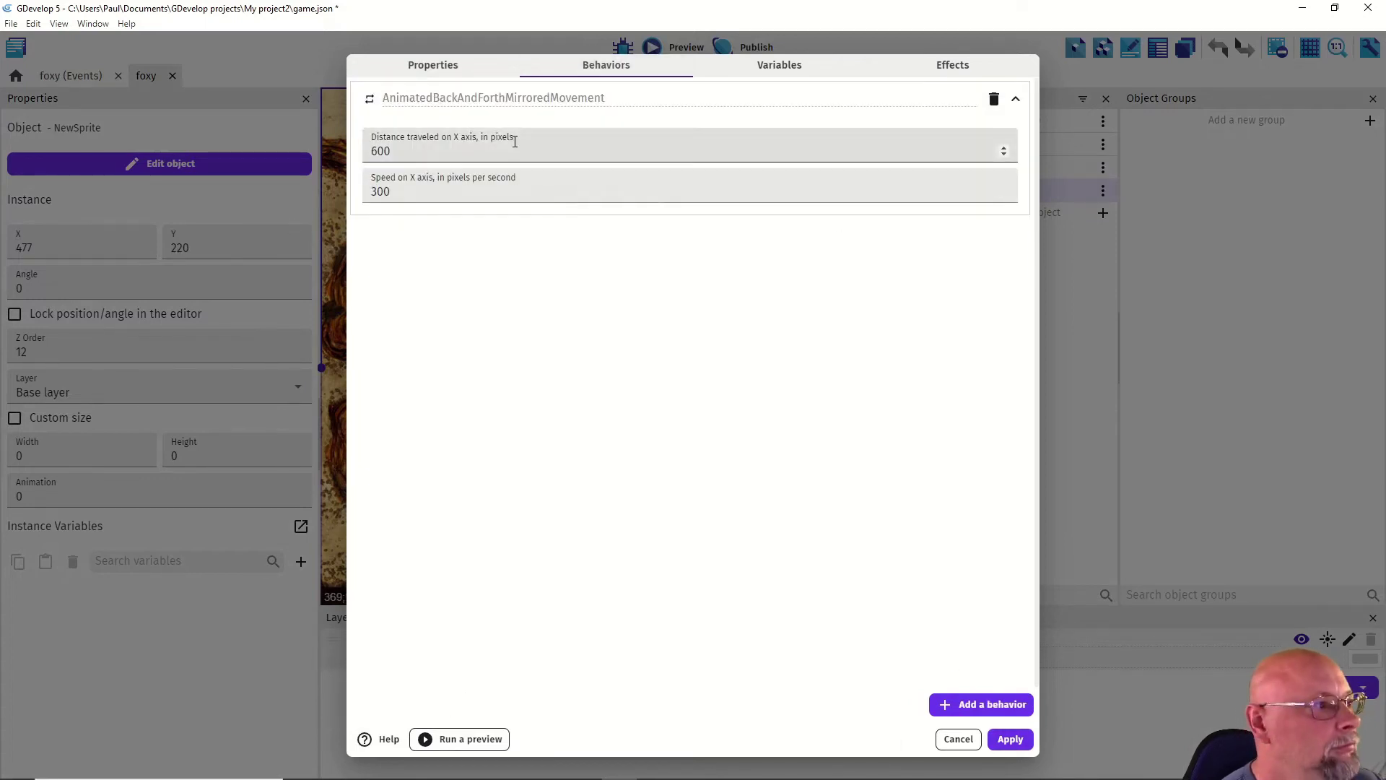
left_click(994, 99)
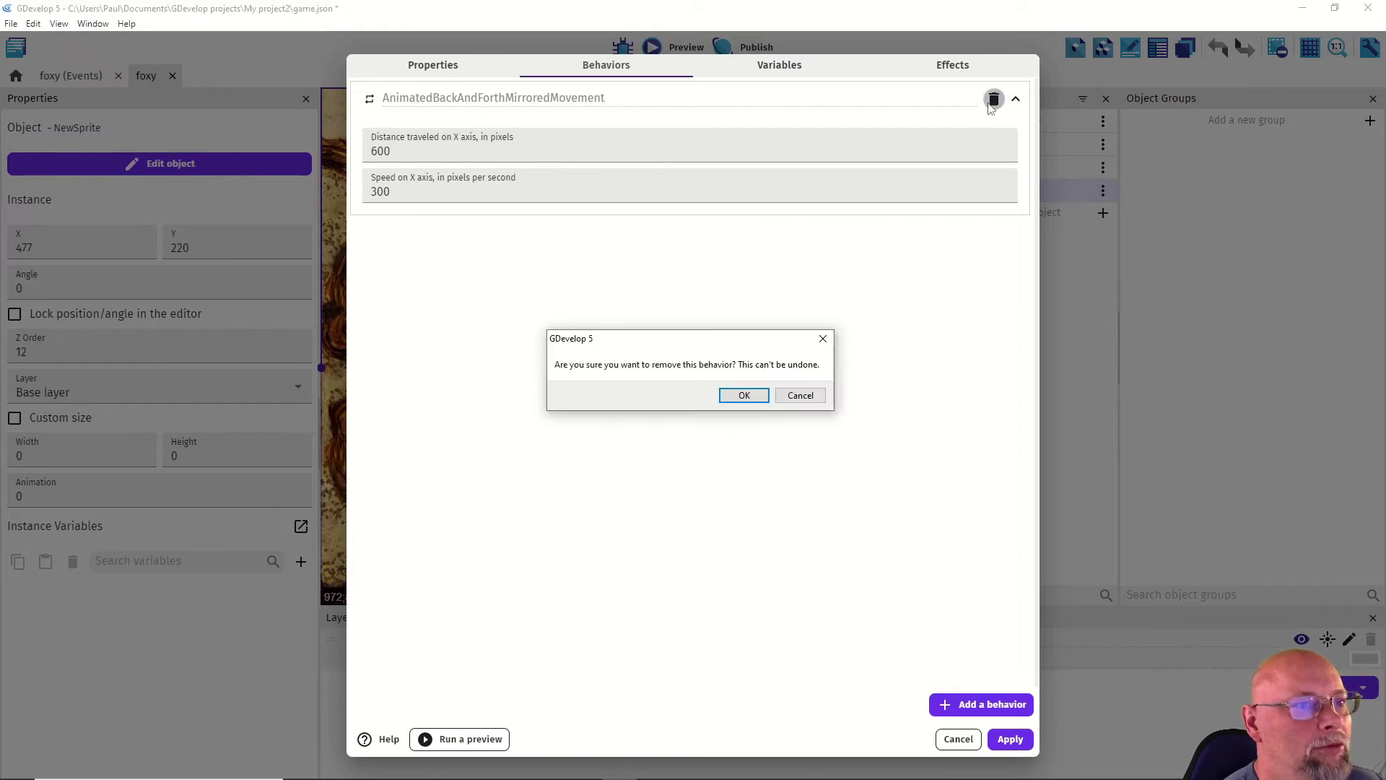
left_click(756, 402)
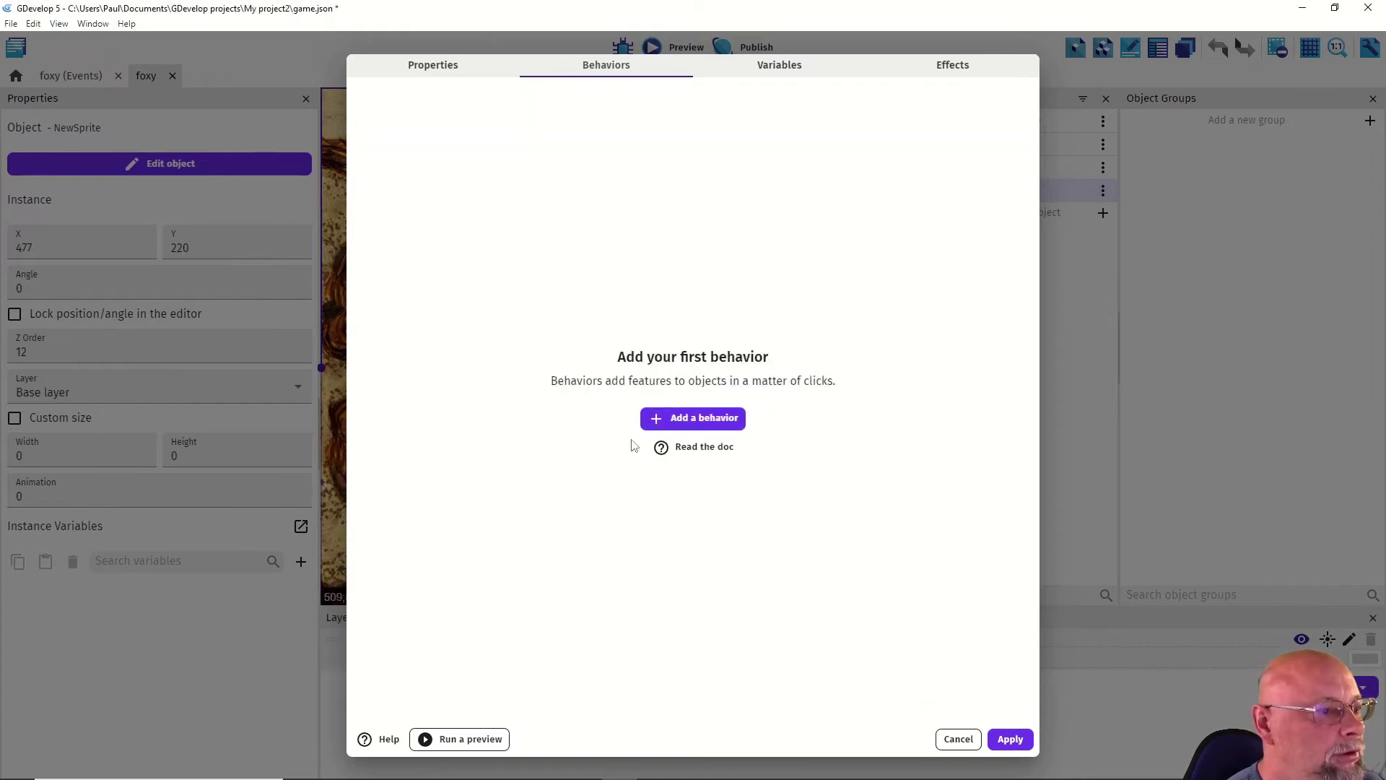
left_click(665, 420)
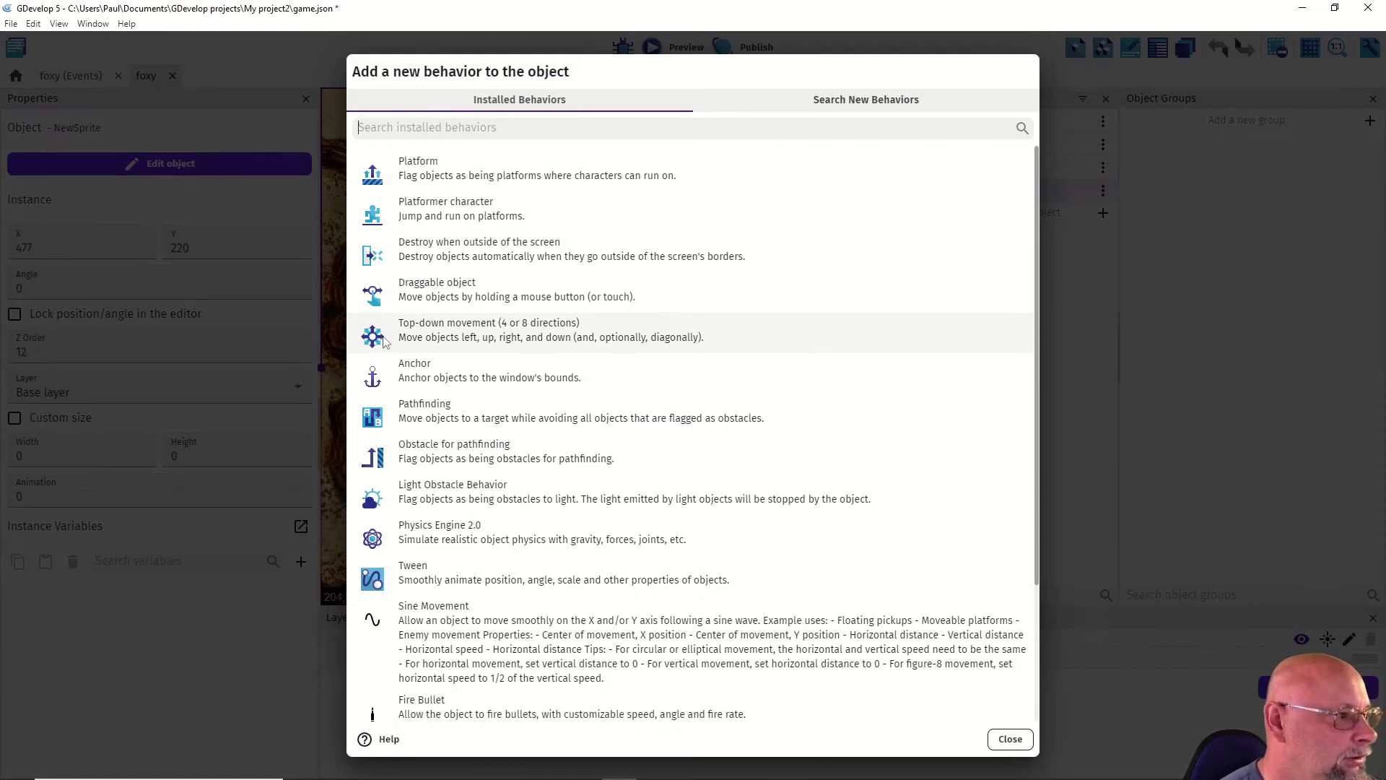
left_click(383, 424)
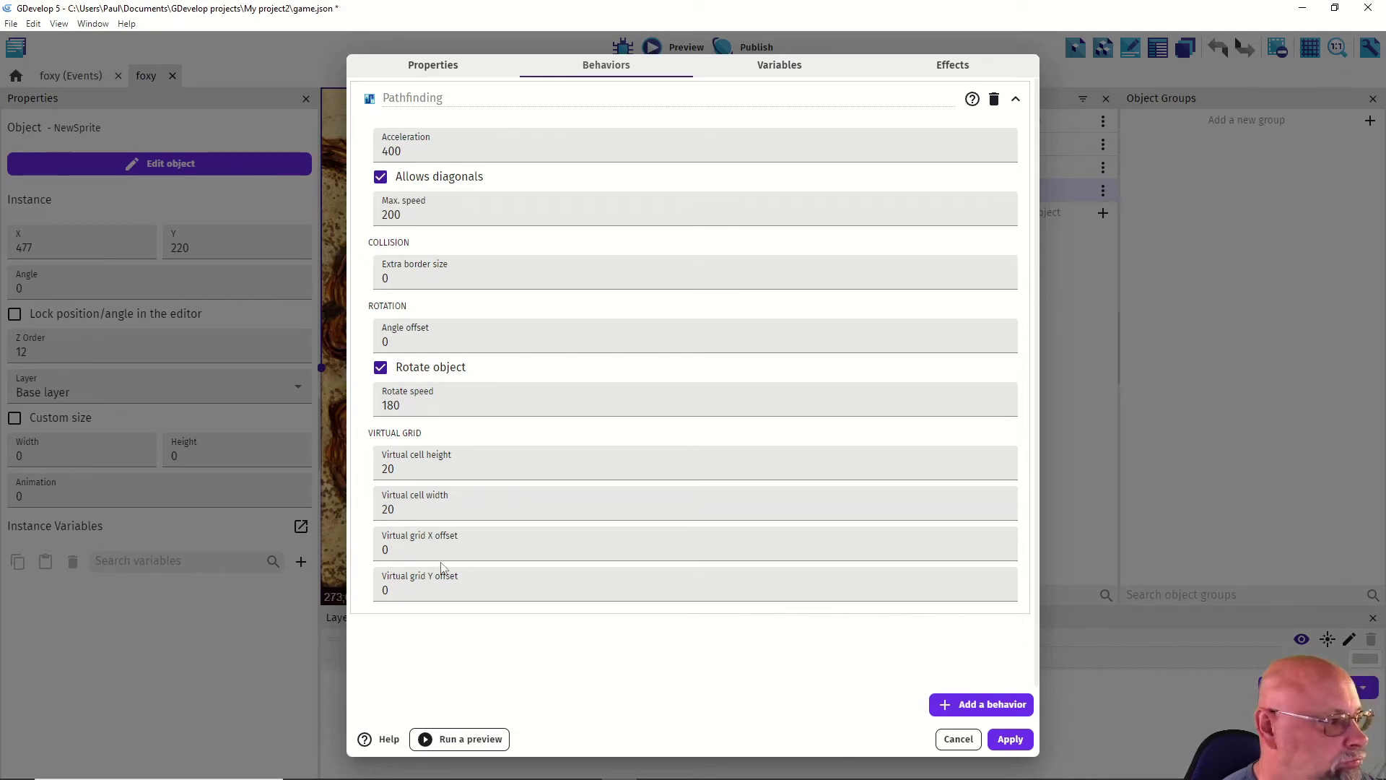
left_click(958, 739)
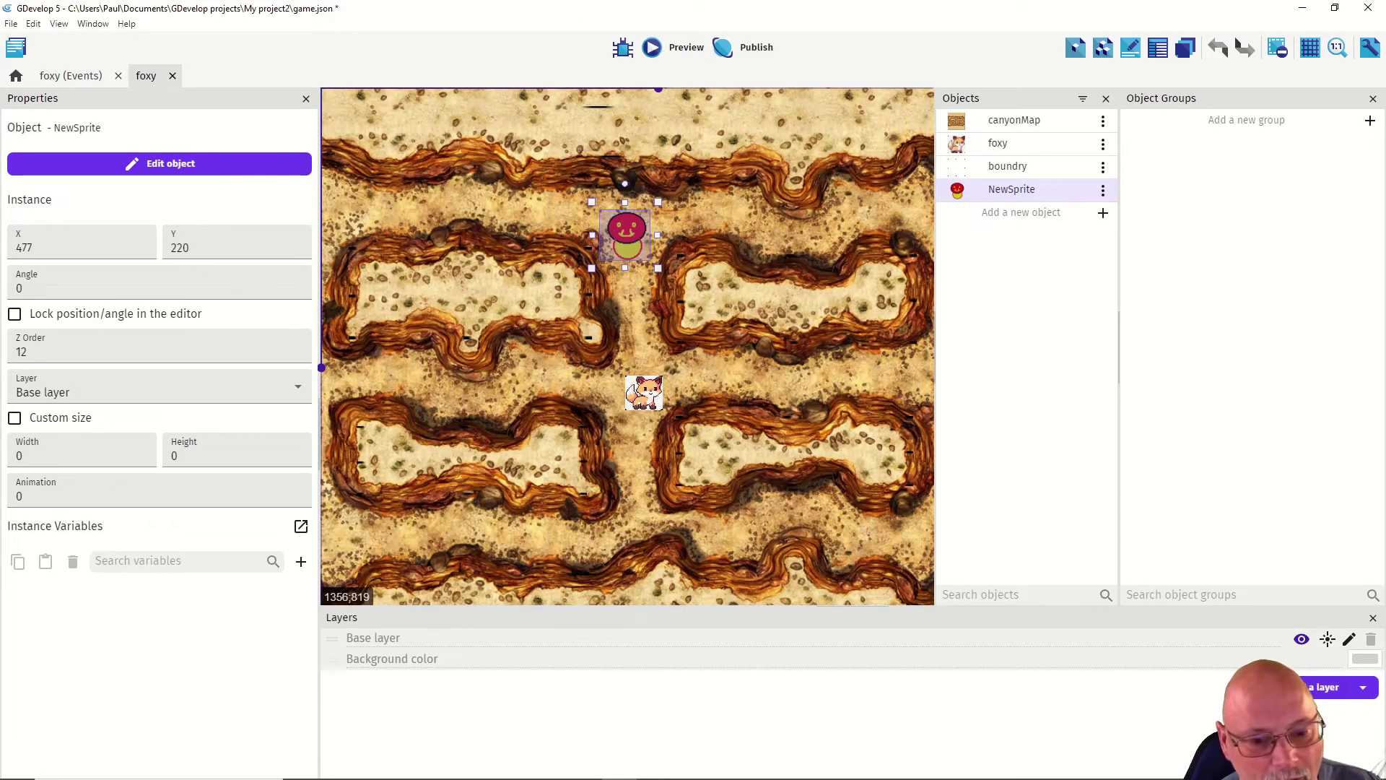
Step: Remove the back-and-forth mirrored movement behavior from NewSprite and add the Sine Movement behavior instead
double_click(618, 239)
left_click(592, 66)
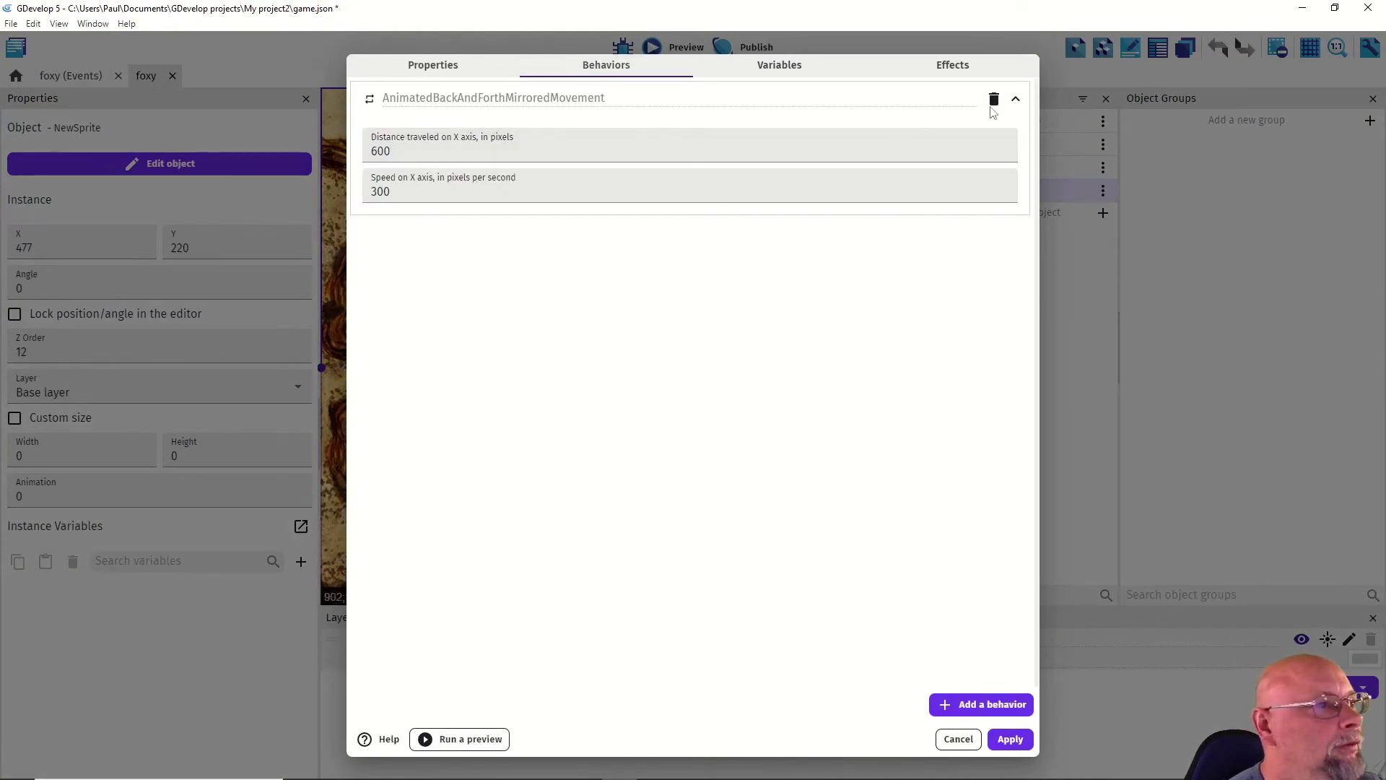
left_click(994, 100)
left_click(751, 396)
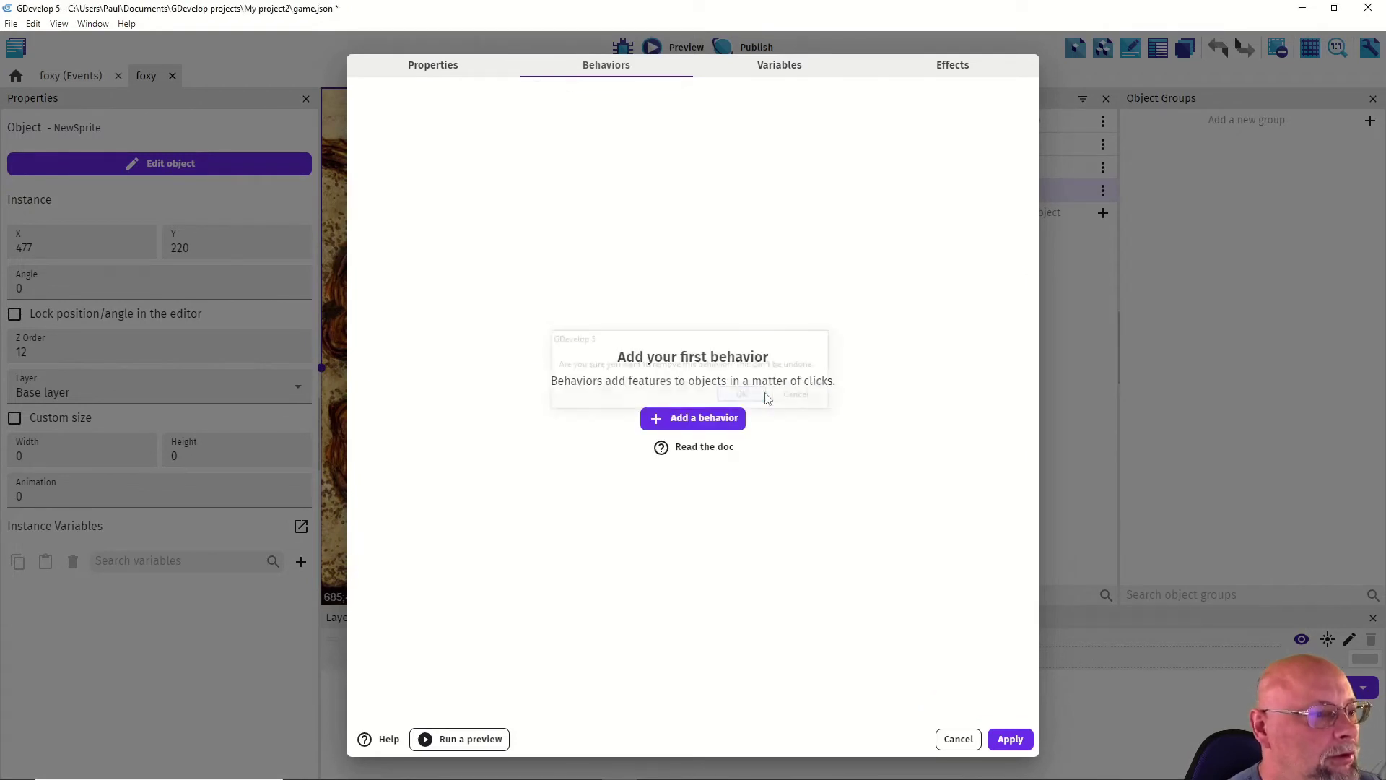
left_click(682, 422)
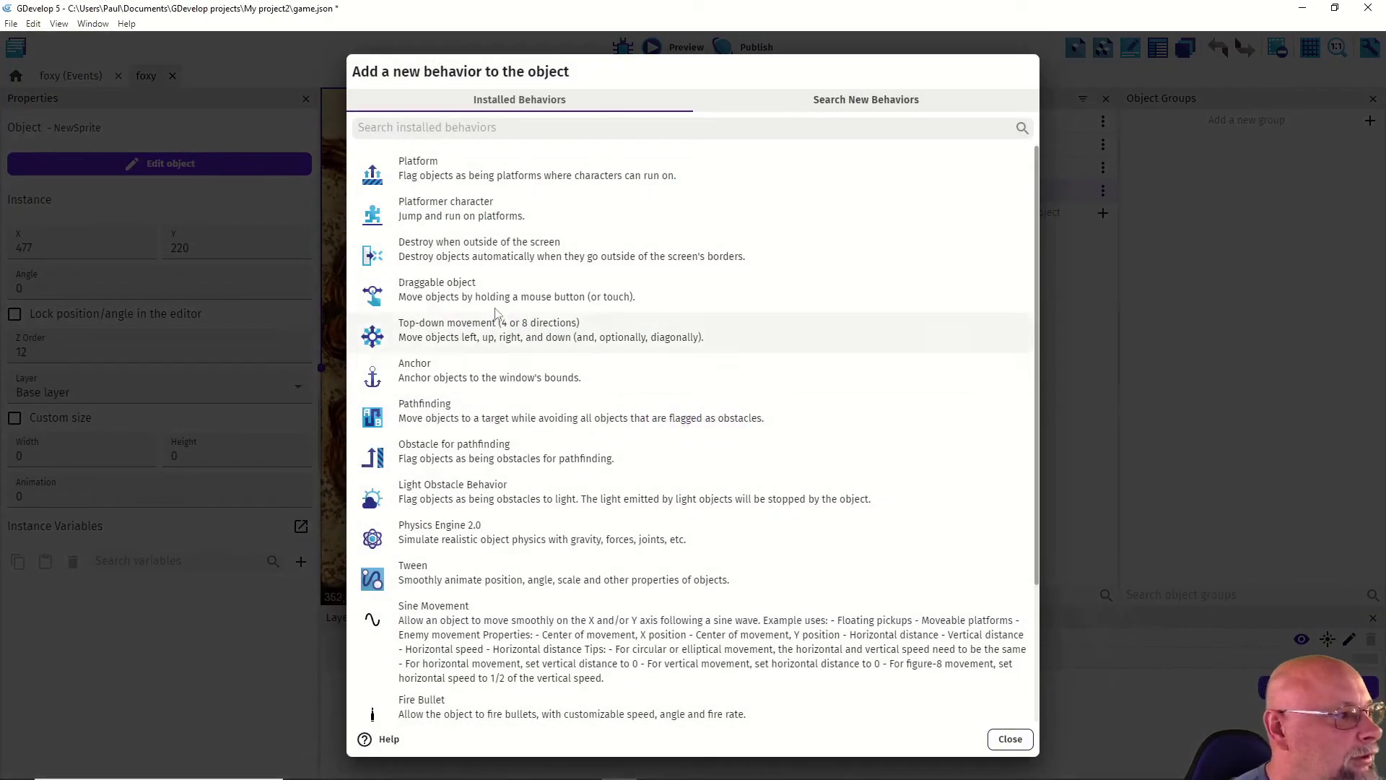
left_click(376, 619)
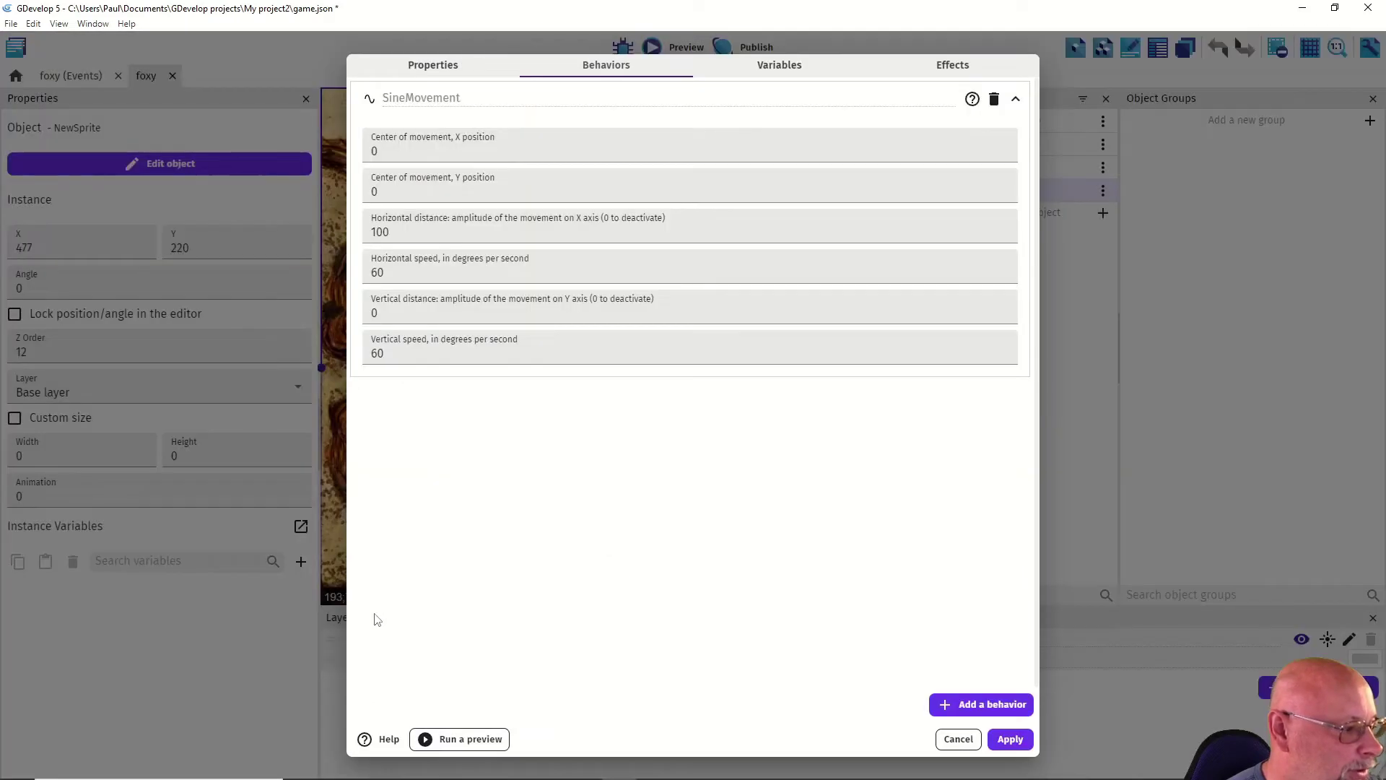
Step: Set the sine movement's horizontal distance to 600, horizontal speed to 300 and vertical speed to 0, apply, and briefly preview the game
left_click(413, 154)
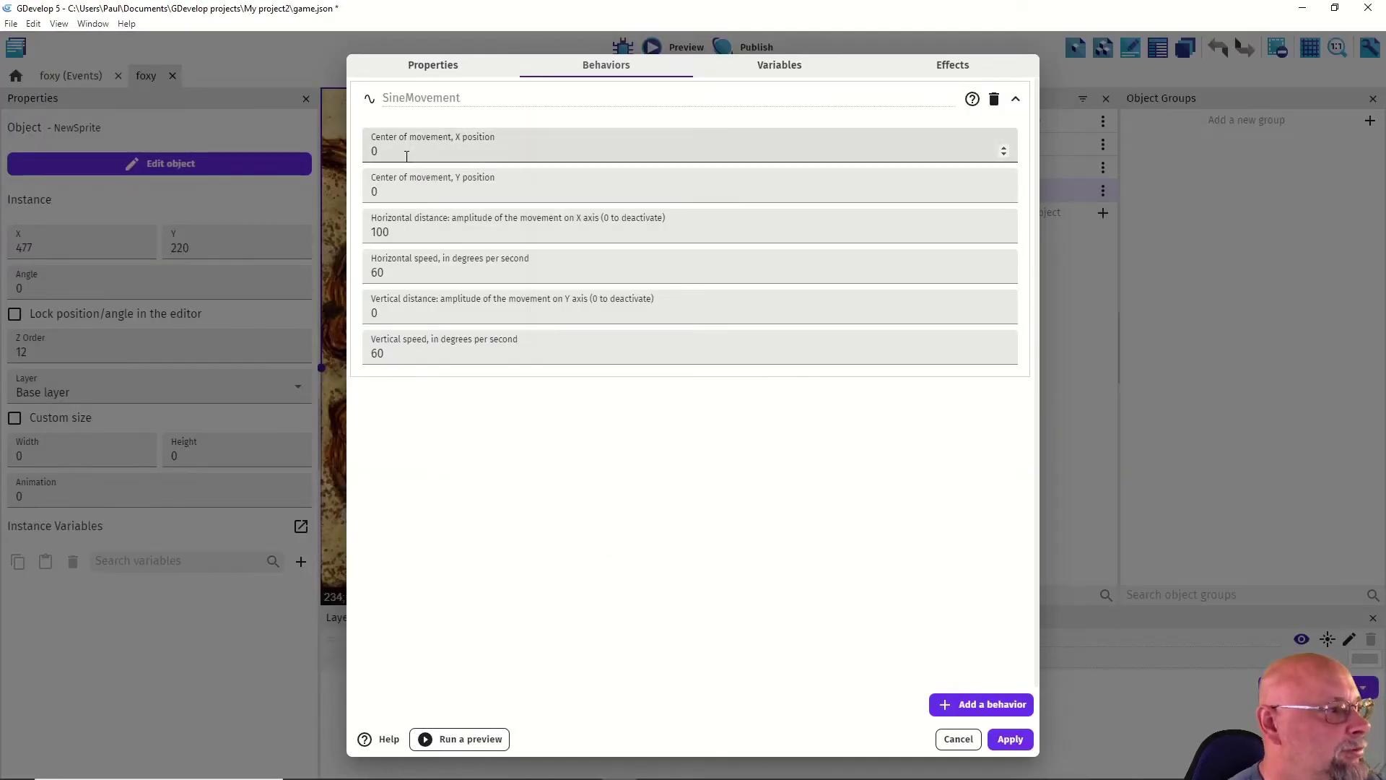
double_click(408, 233)
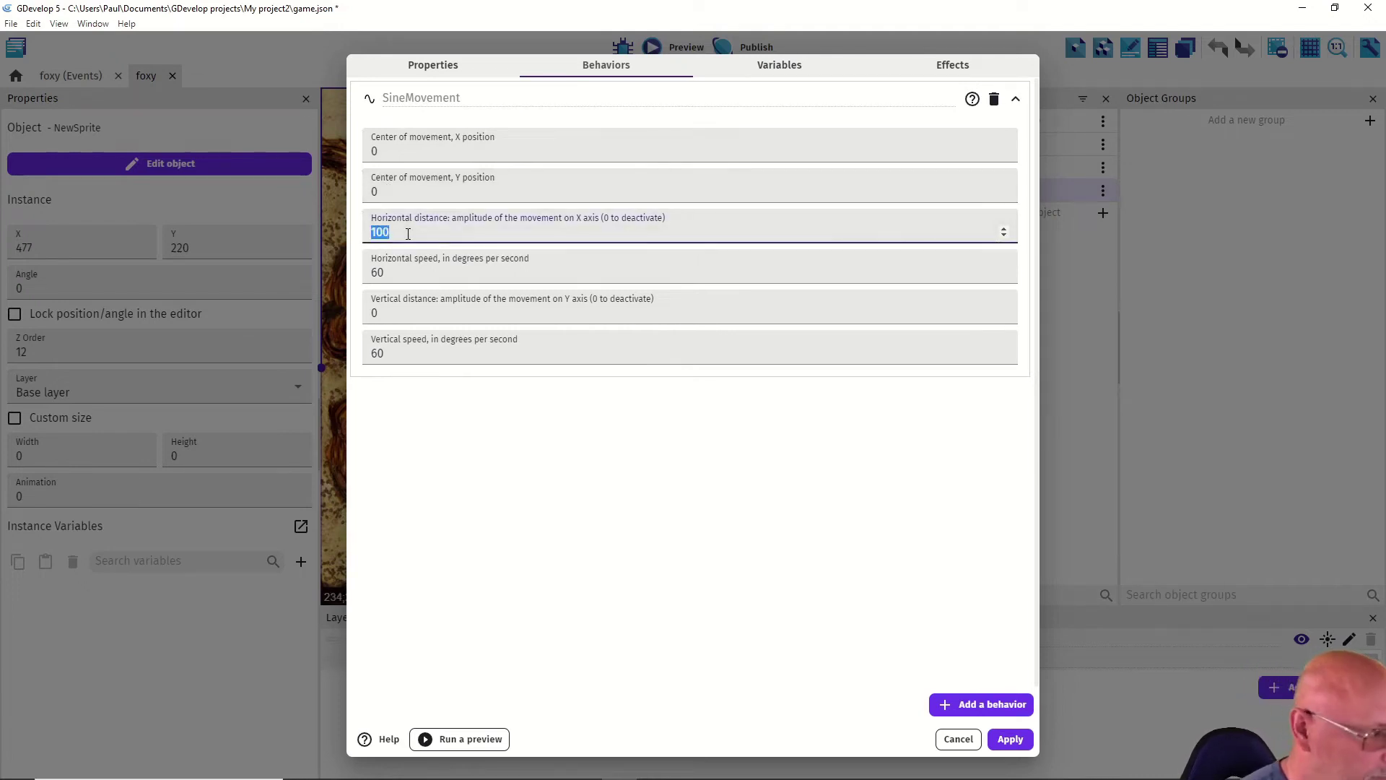
type("60")
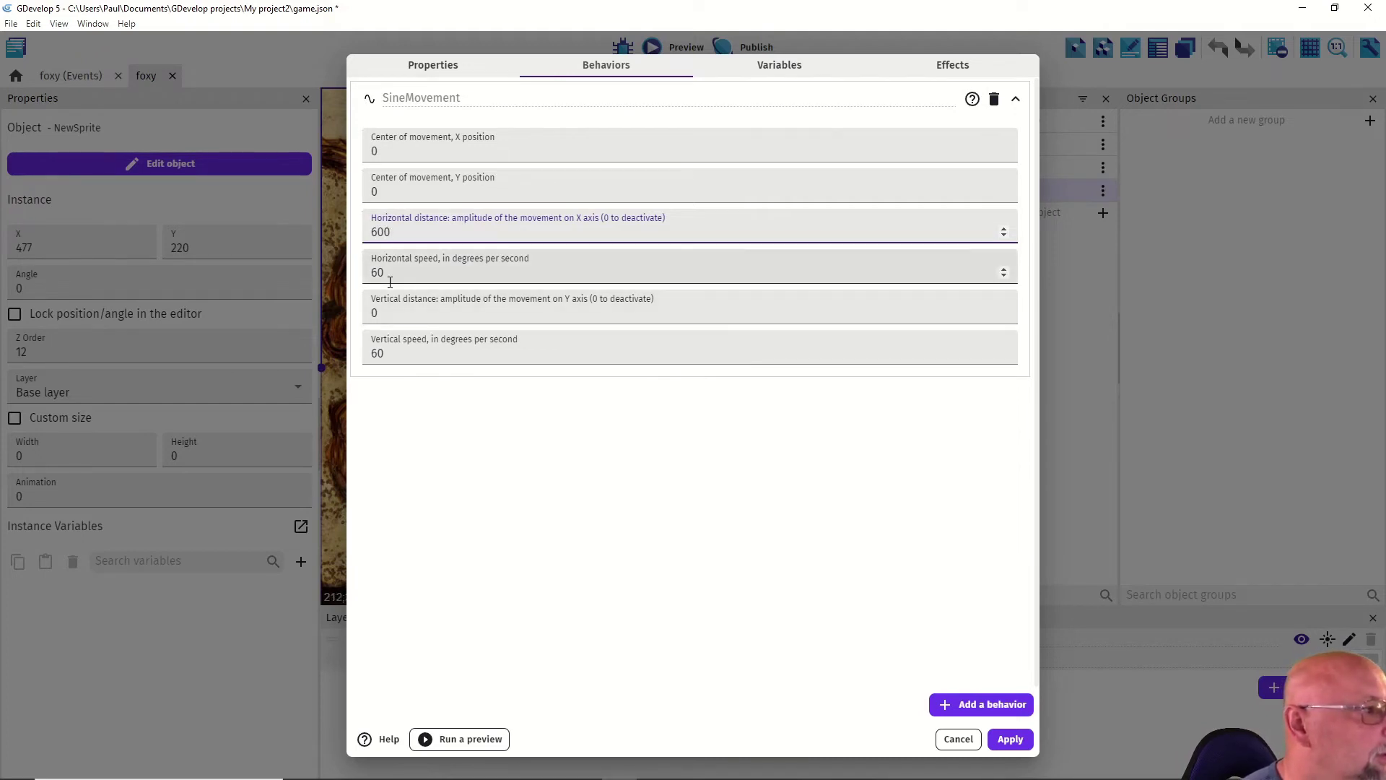
left_click_drag(395, 279, 368, 276)
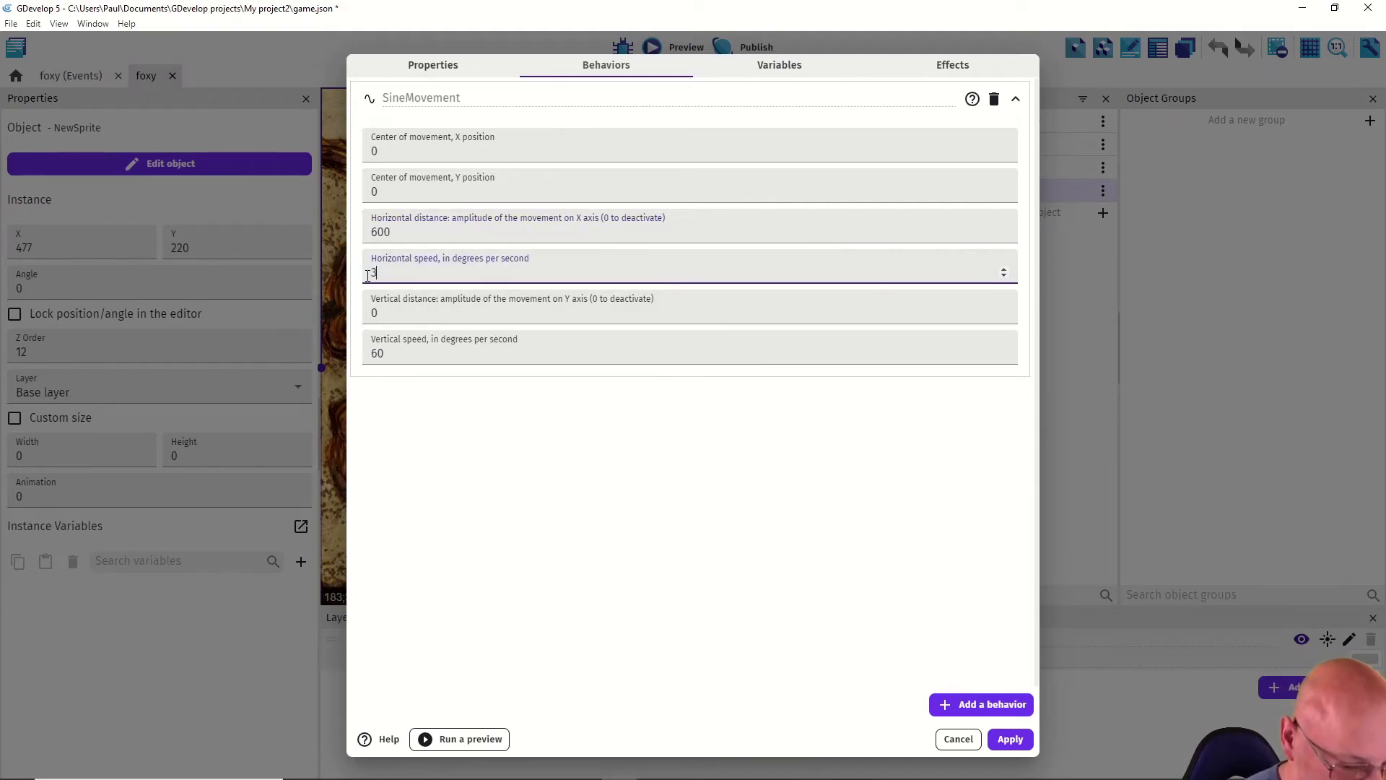
left_click(416, 461)
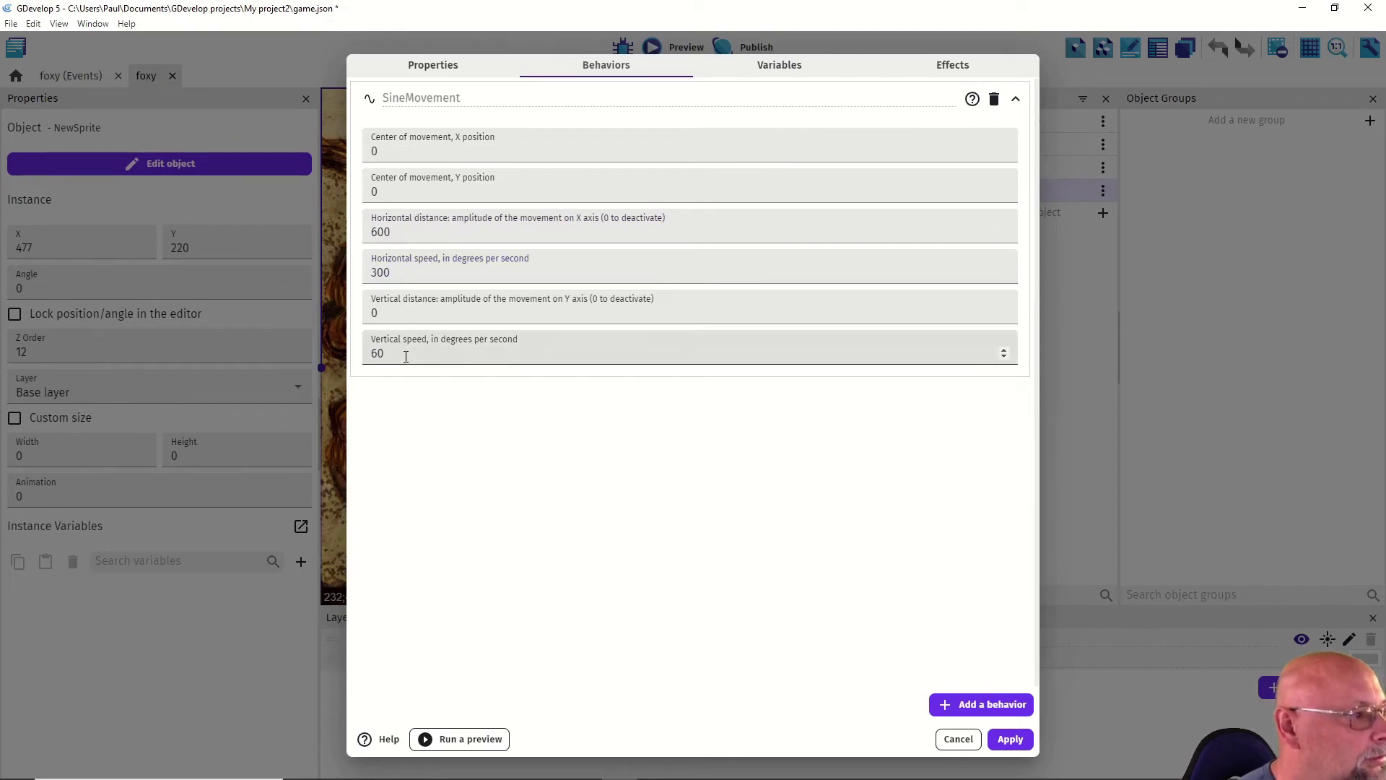
left_click_drag(402, 354, 375, 351)
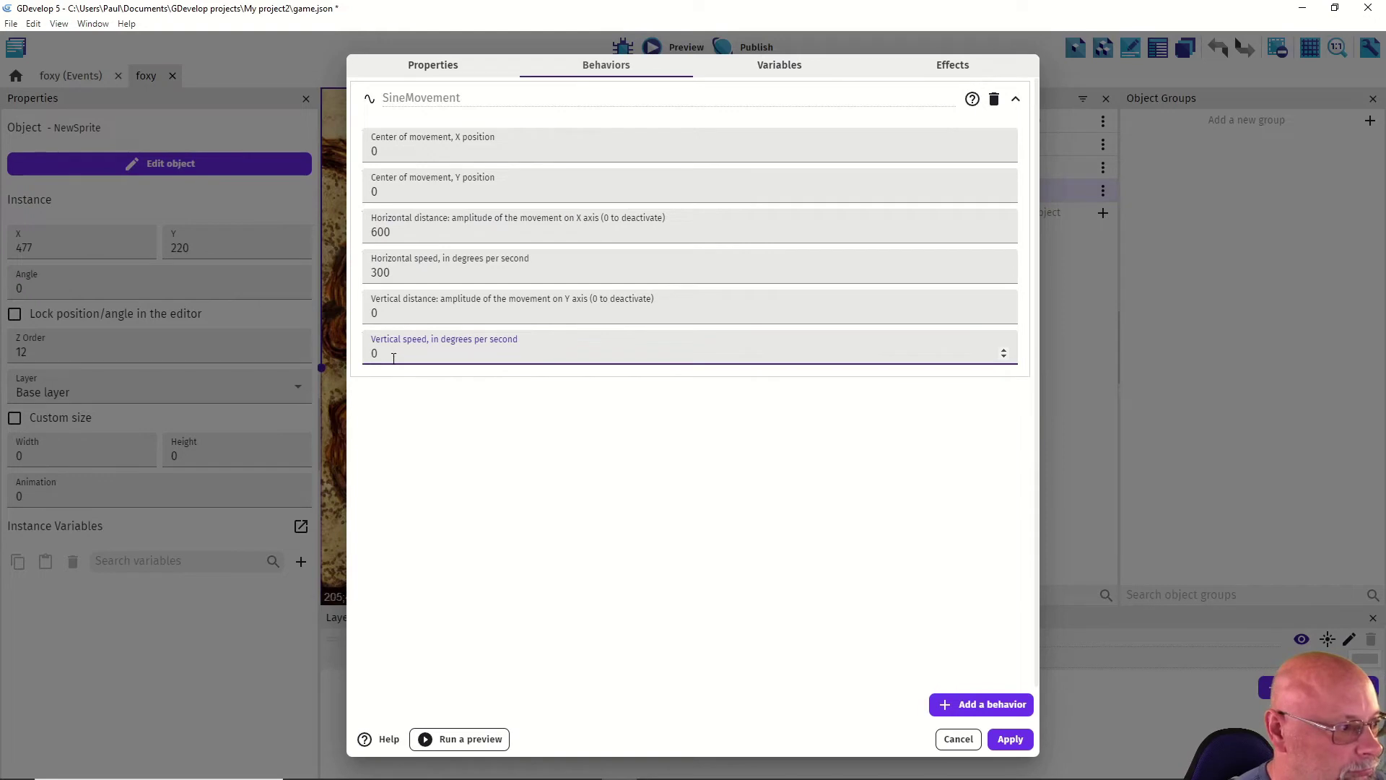
left_click(999, 739)
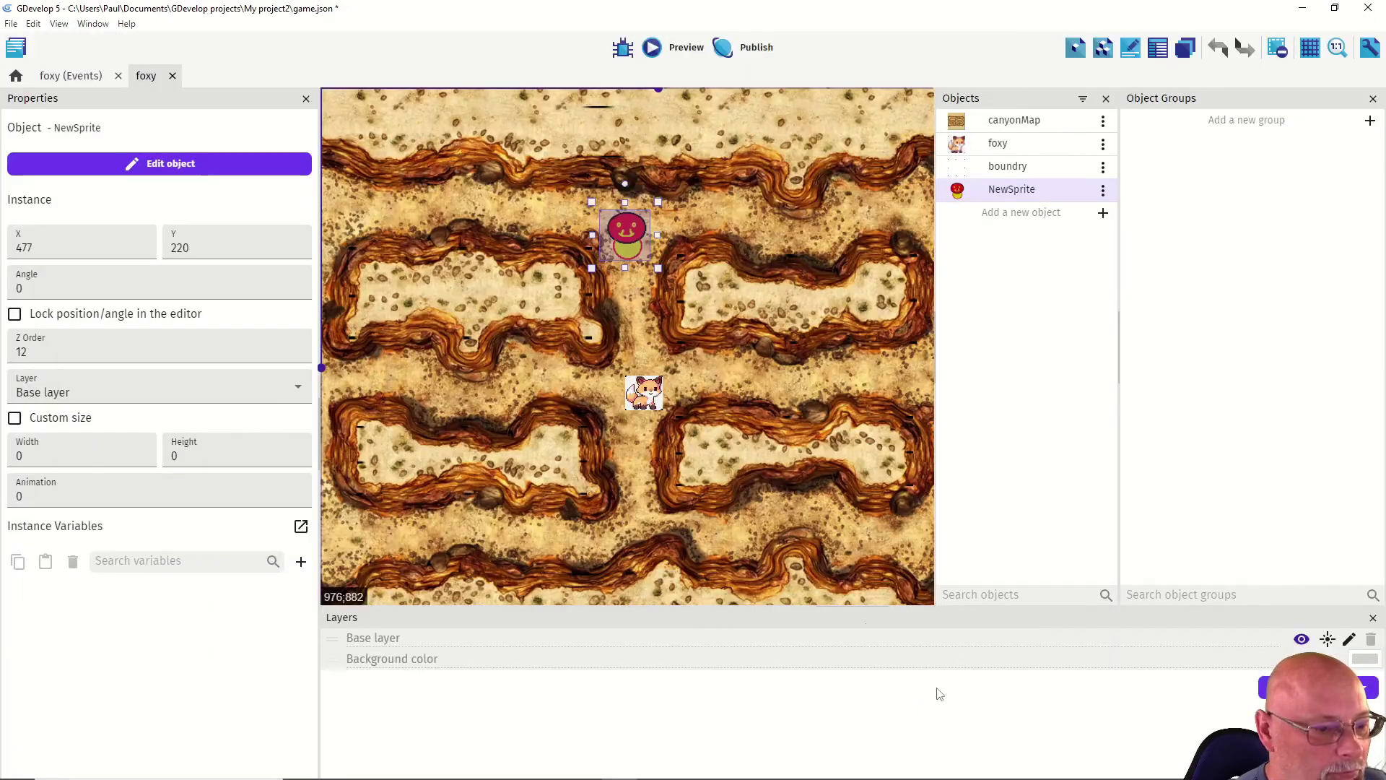
left_click(651, 48)
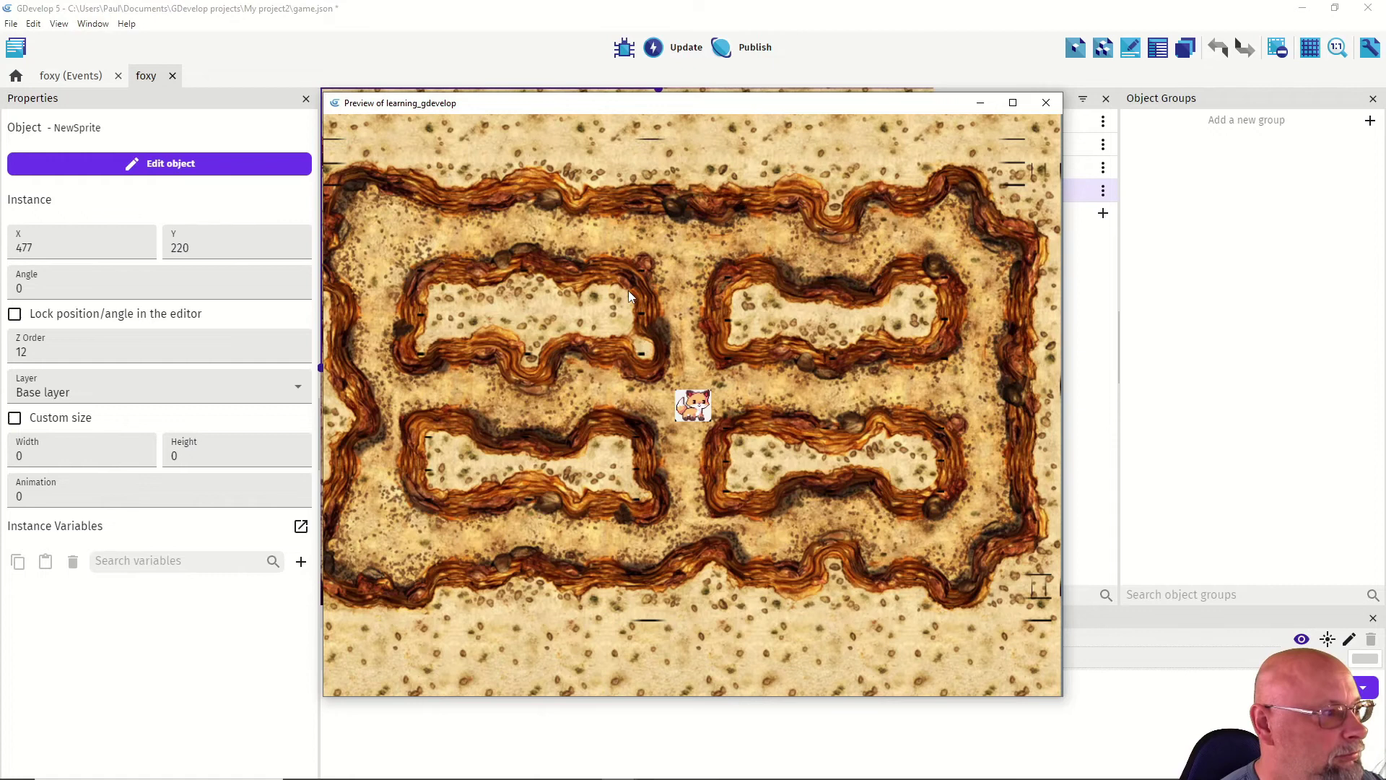
key("alt+F4")
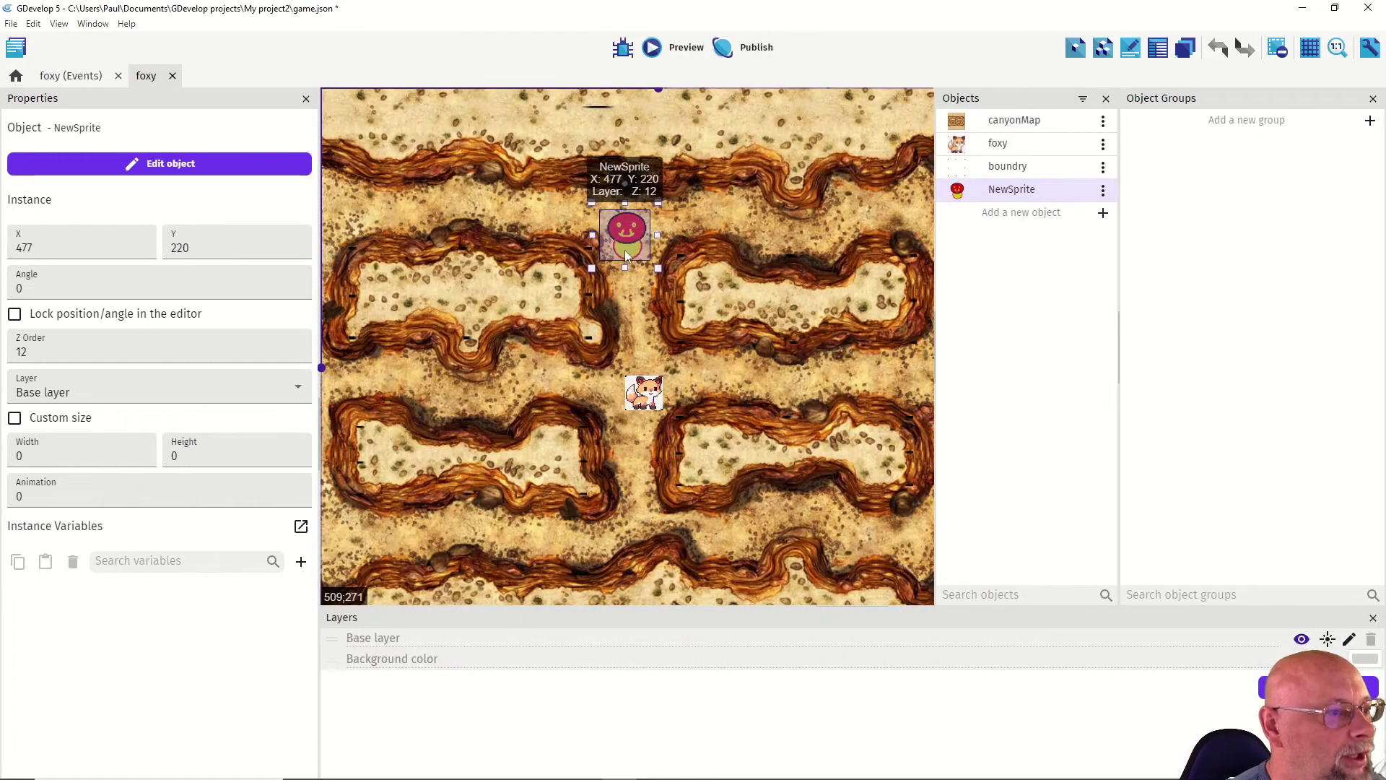
Step: Set NewSprite's sine movement to a horizontal distance of 400 and a horizontal speed of 150 degrees per second, and apply
double_click(625, 250)
left_click(599, 67)
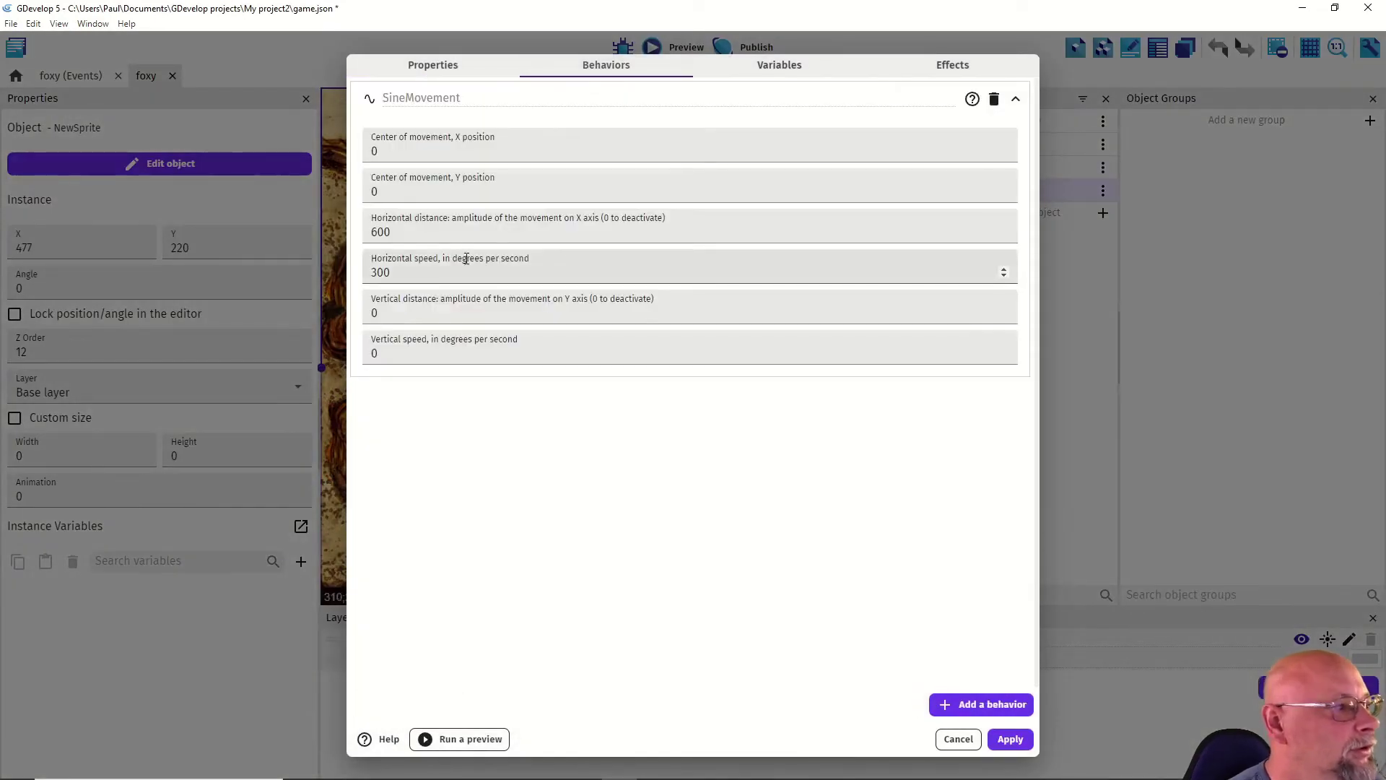
left_click_drag(379, 234, 367, 233)
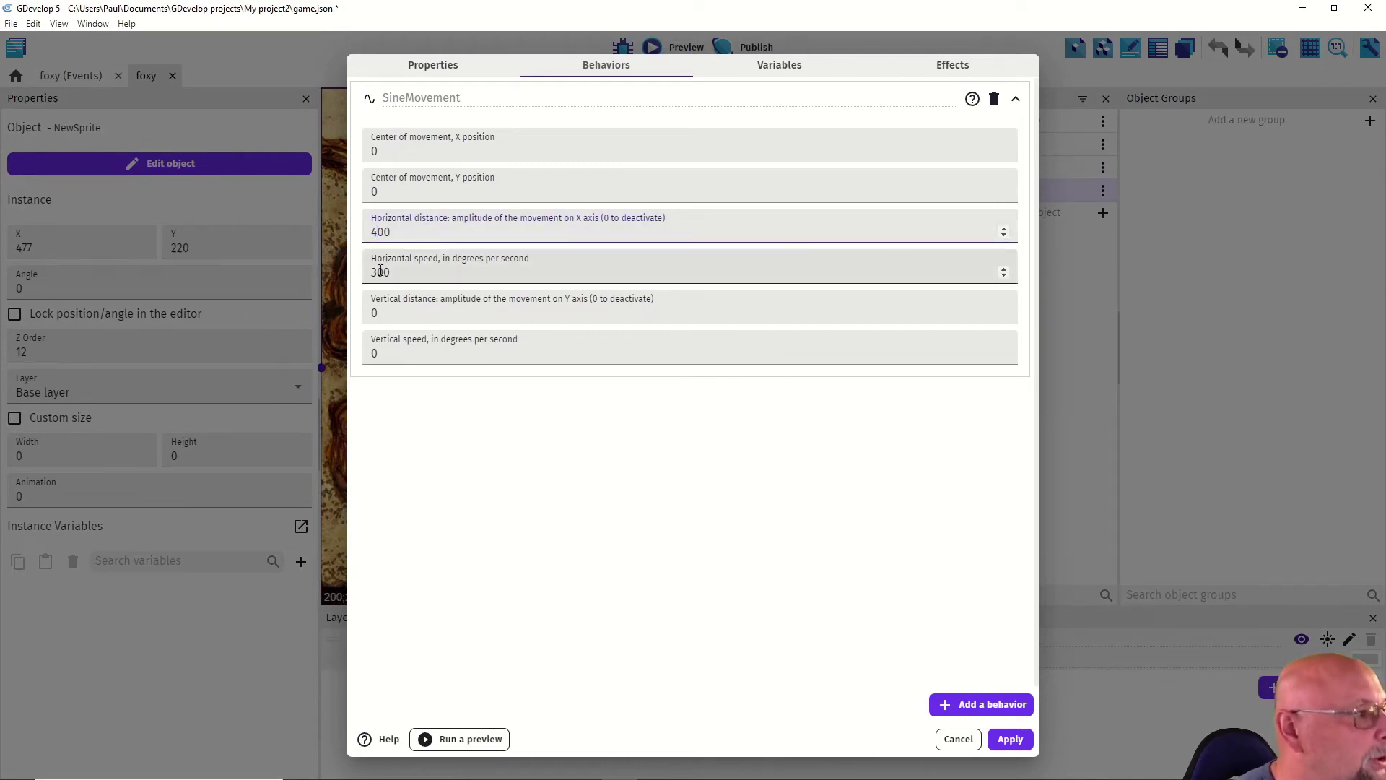
left_click_drag(411, 275, 373, 275)
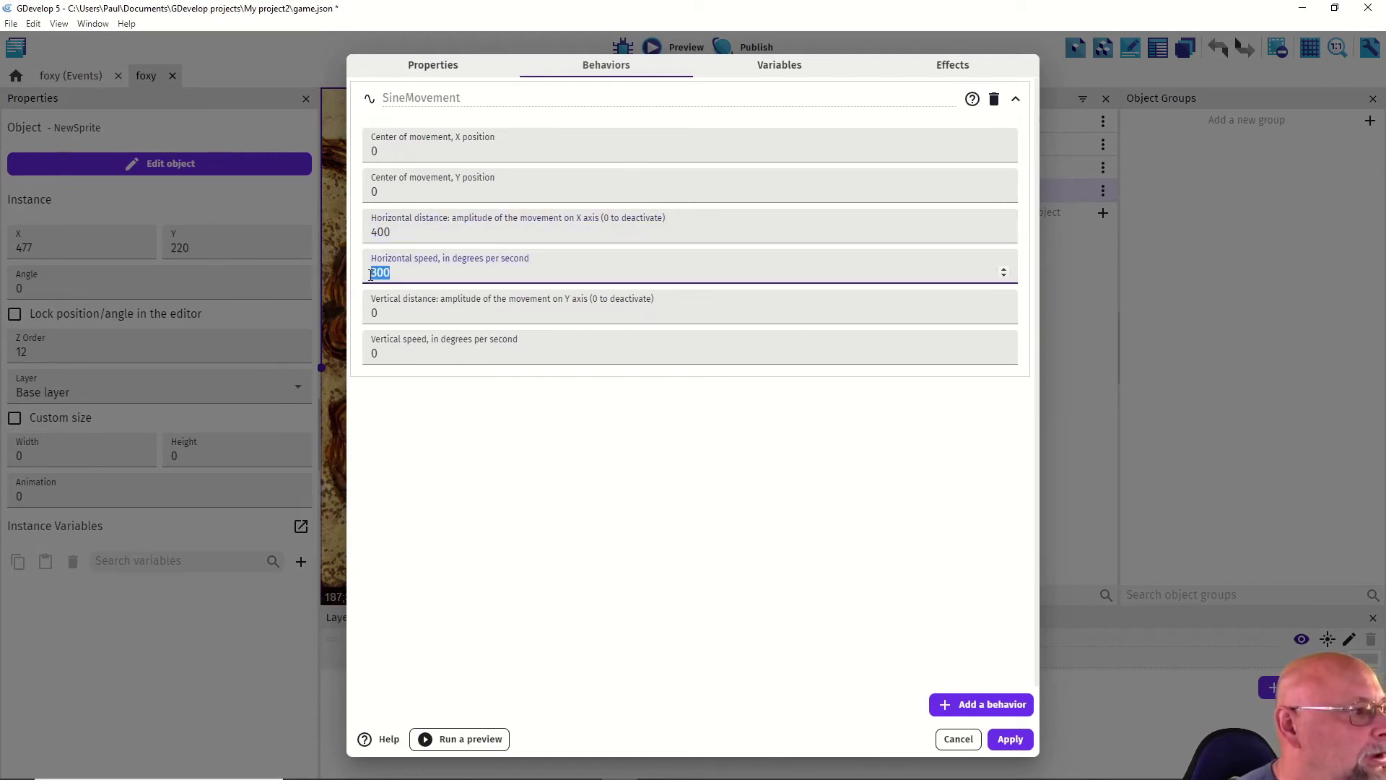
type("150")
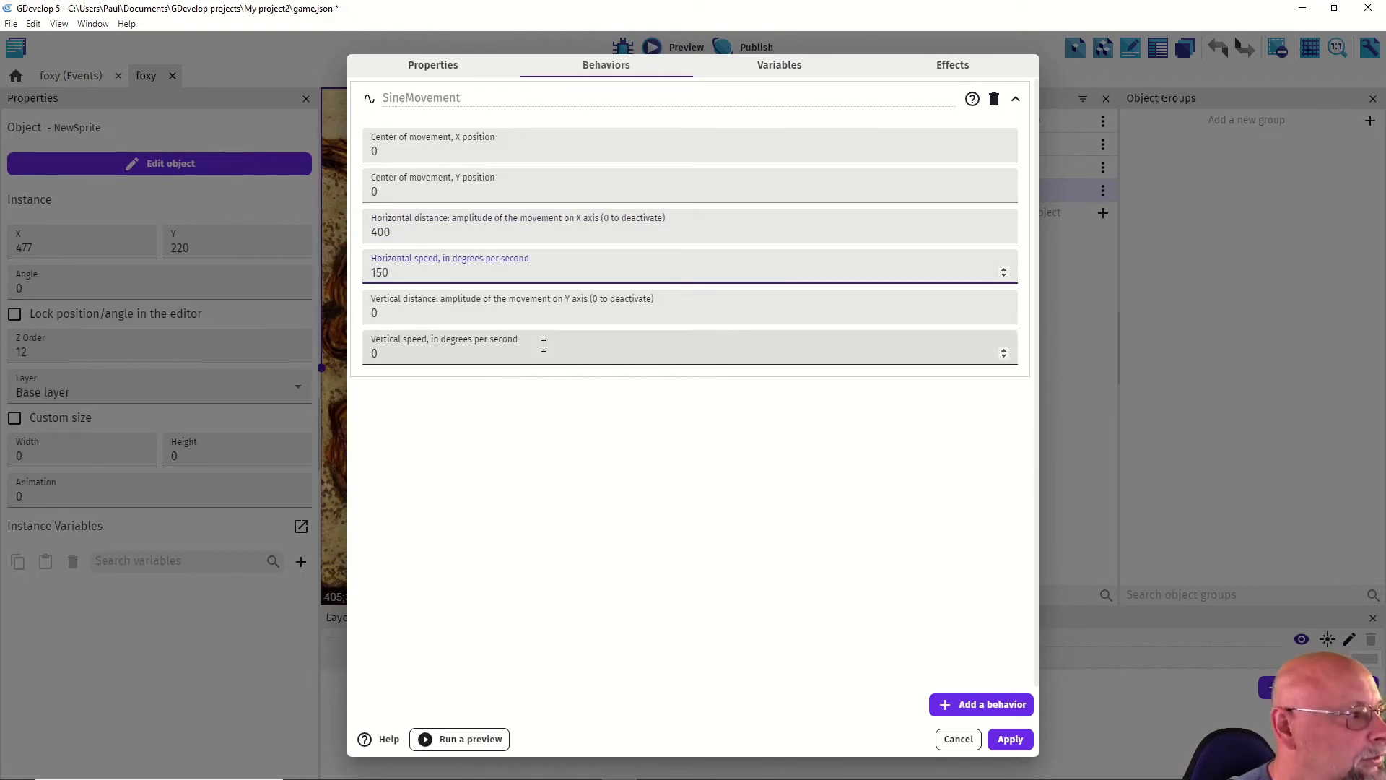
left_click(1010, 739)
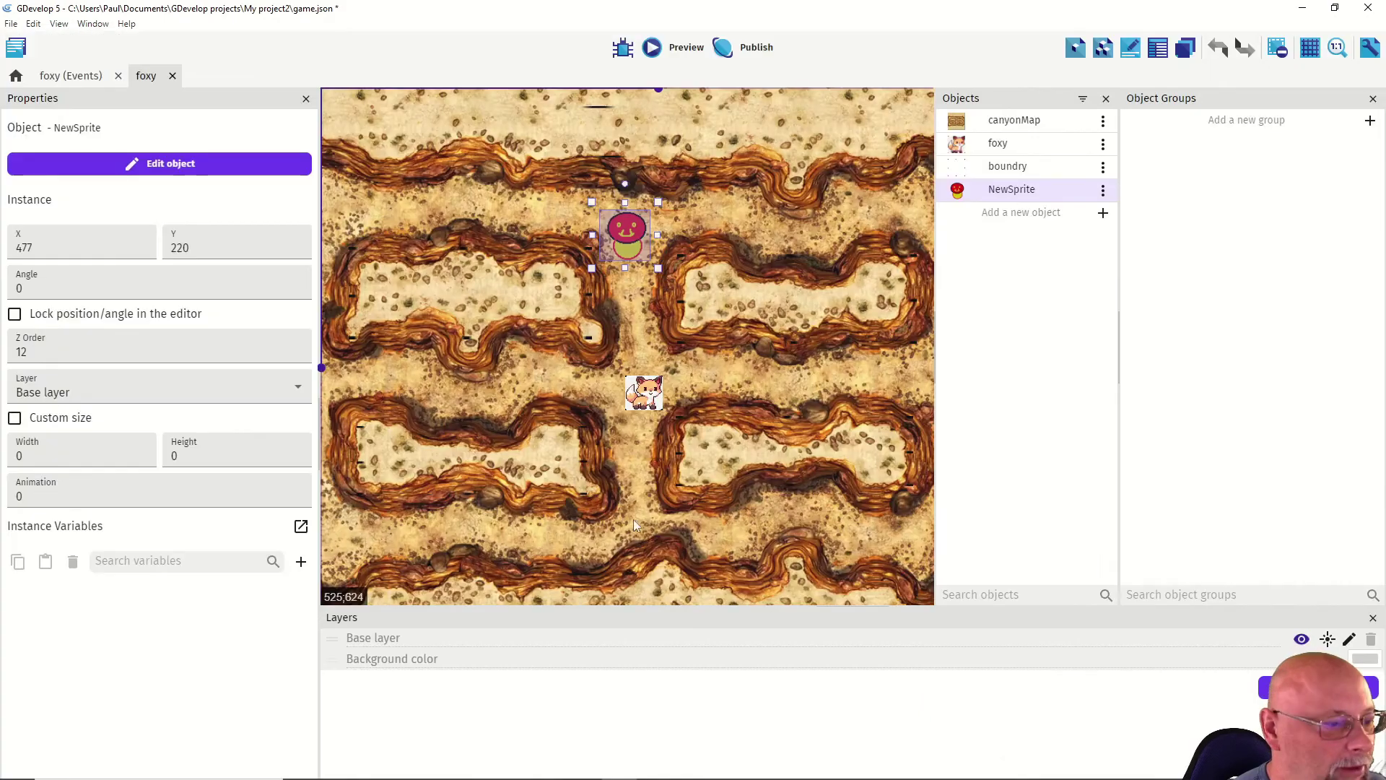
Step: Preview the game to check the enemy's sine movement speed, steer the fox down, and end the preview
left_click(651, 47)
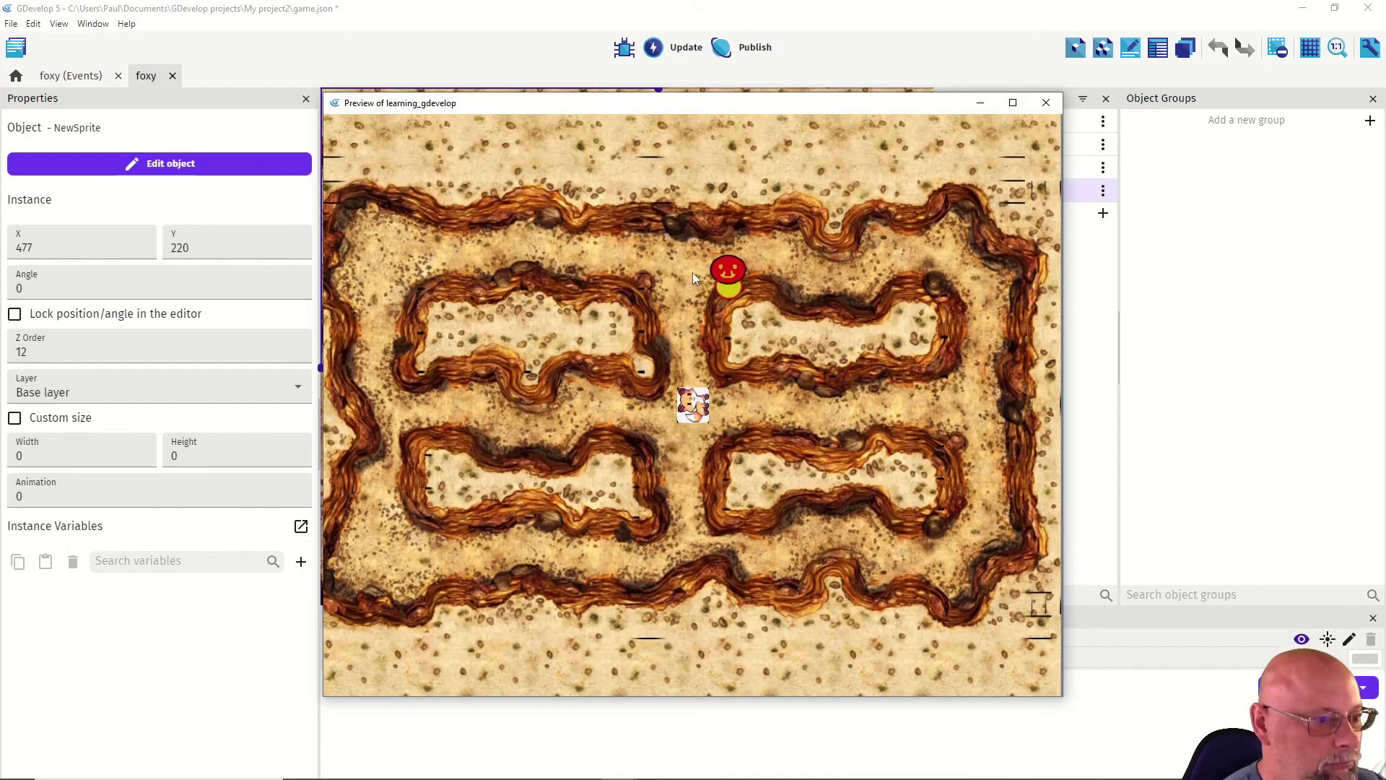
key("Down")
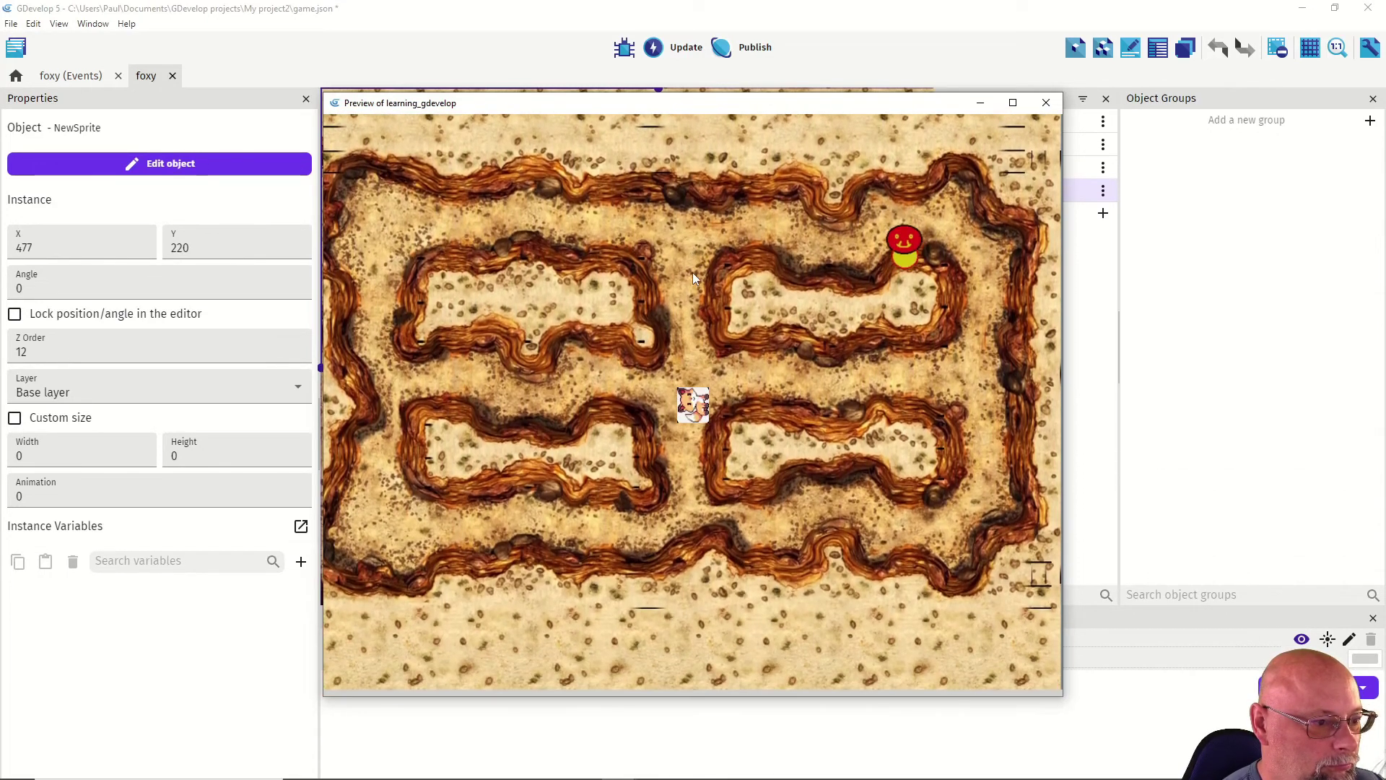
key("alt+F4")
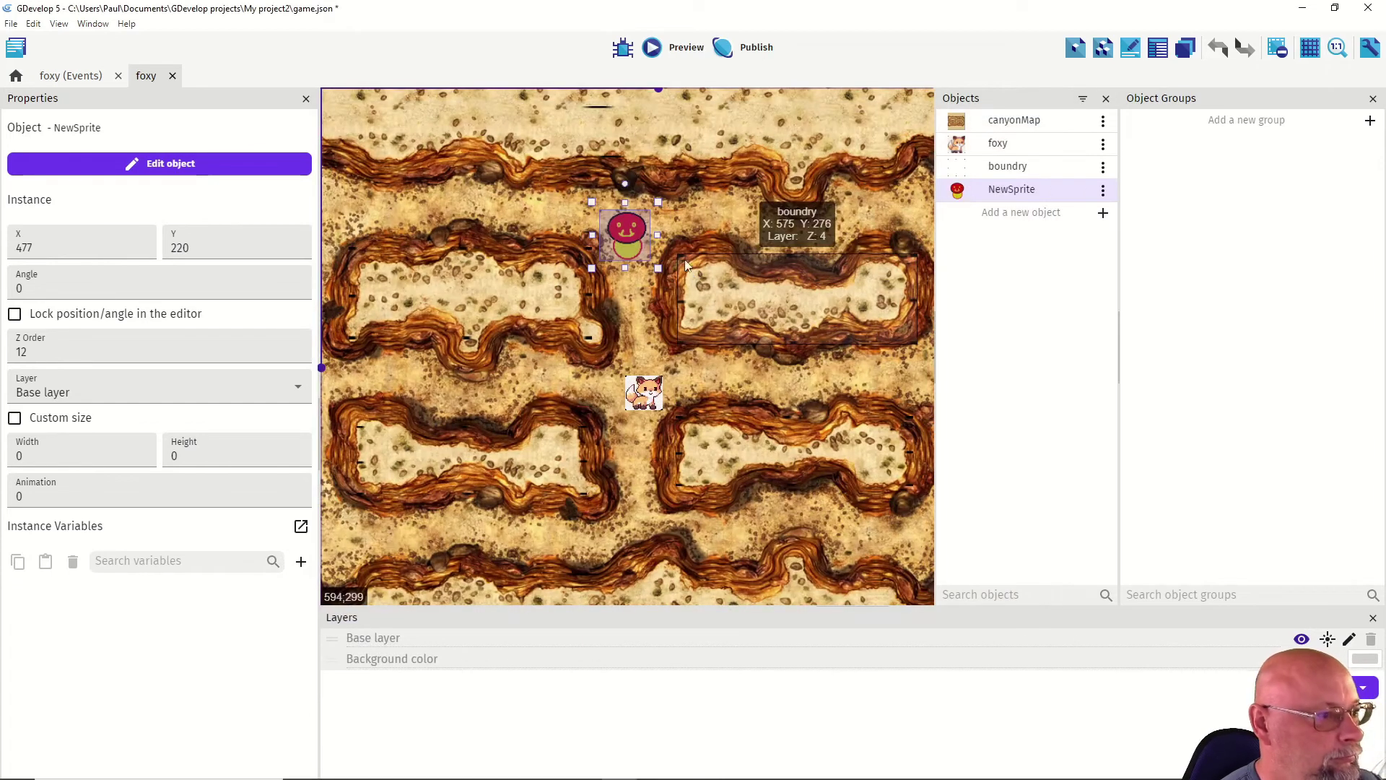
Step: Set the horizontal speed of NewSprite's sine movement to 50 degrees per second and apply the change
double_click(613, 244)
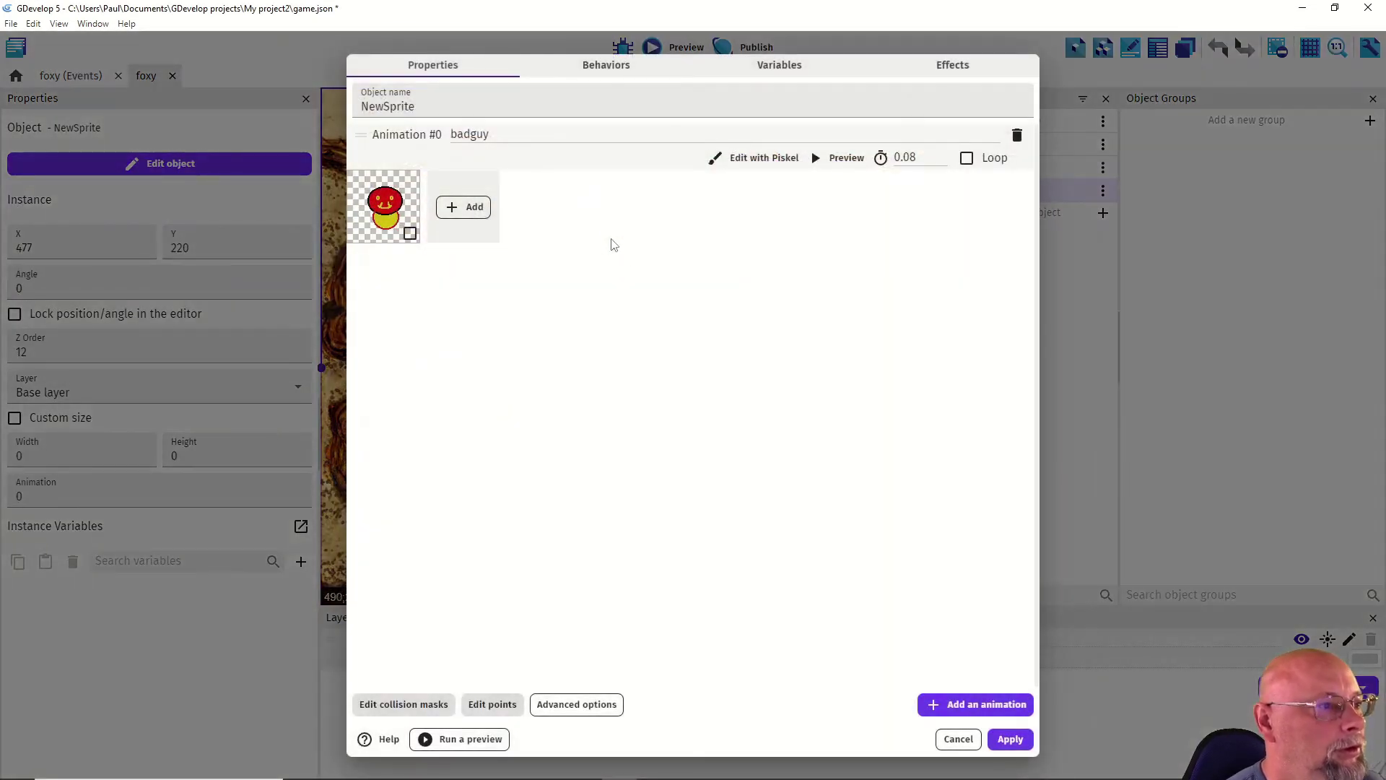
left_click(604, 65)
left_click_drag(396, 273, 376, 272)
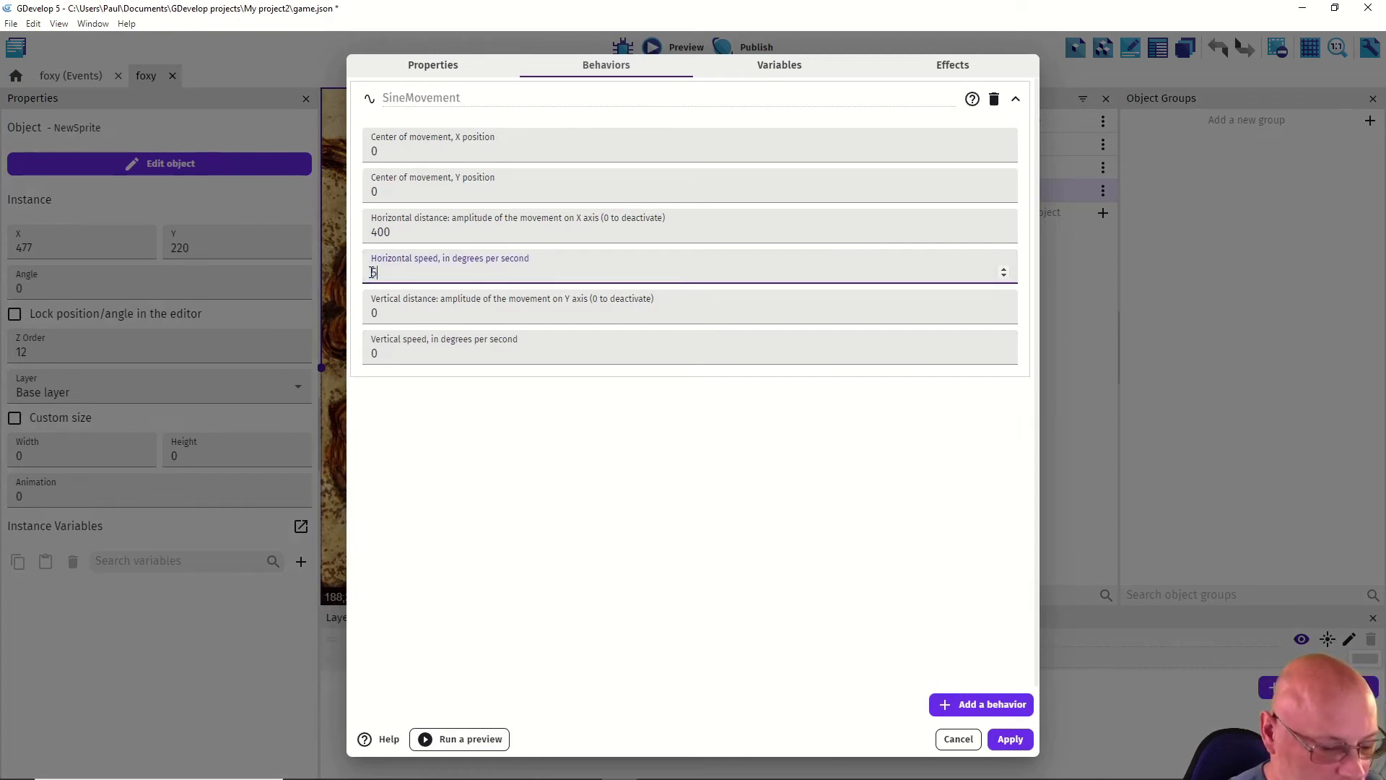
left_click(468, 446)
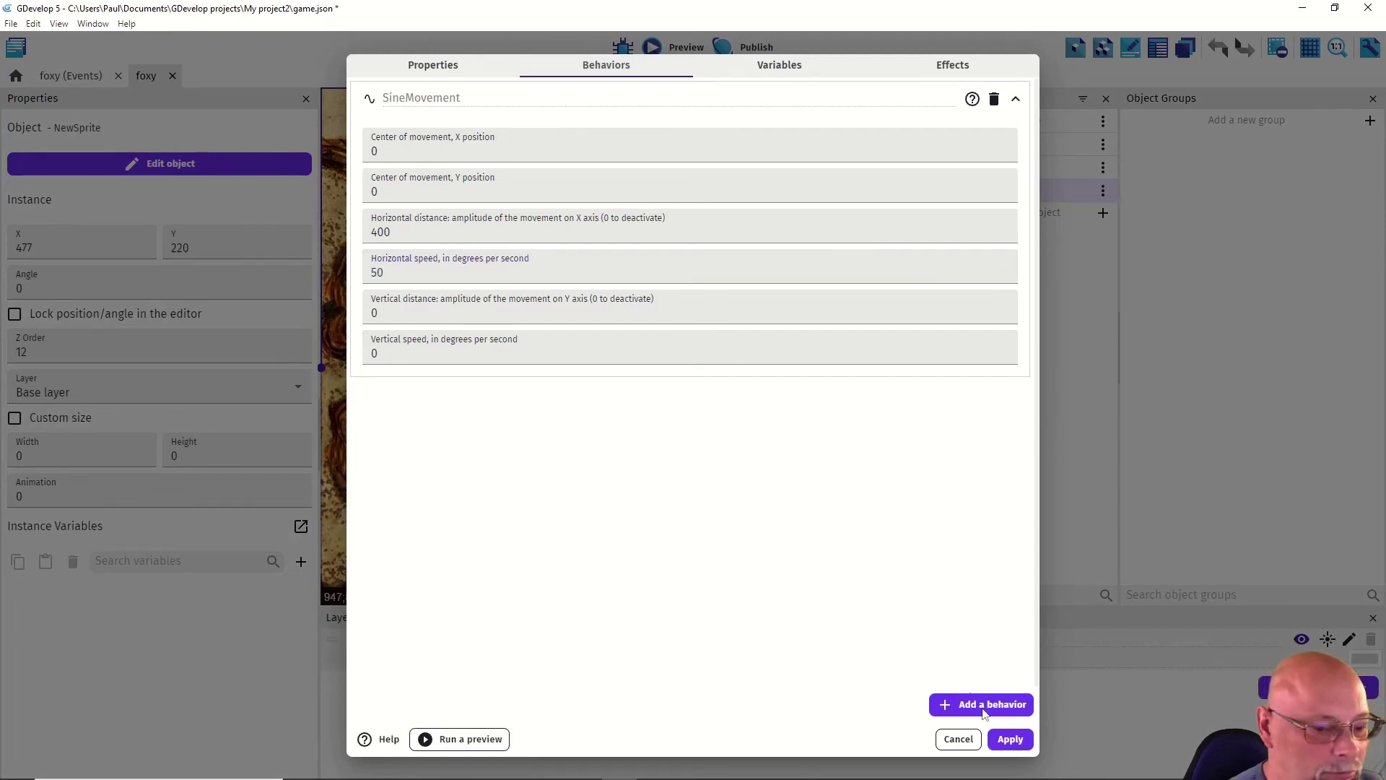
left_click(1009, 740)
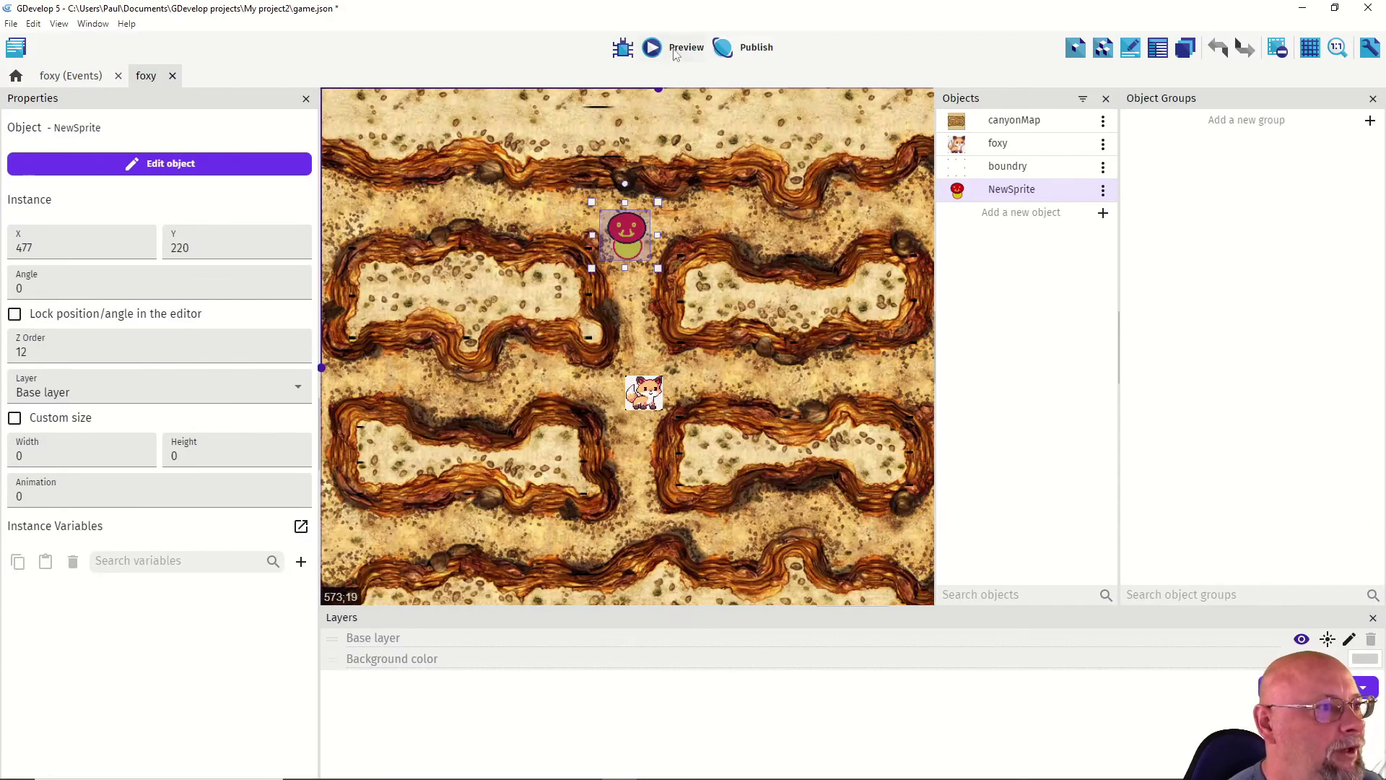
Step: Preview the game, steer the fox around the canyon to check the enemy's slower movement, and end the preview
left_click(652, 48)
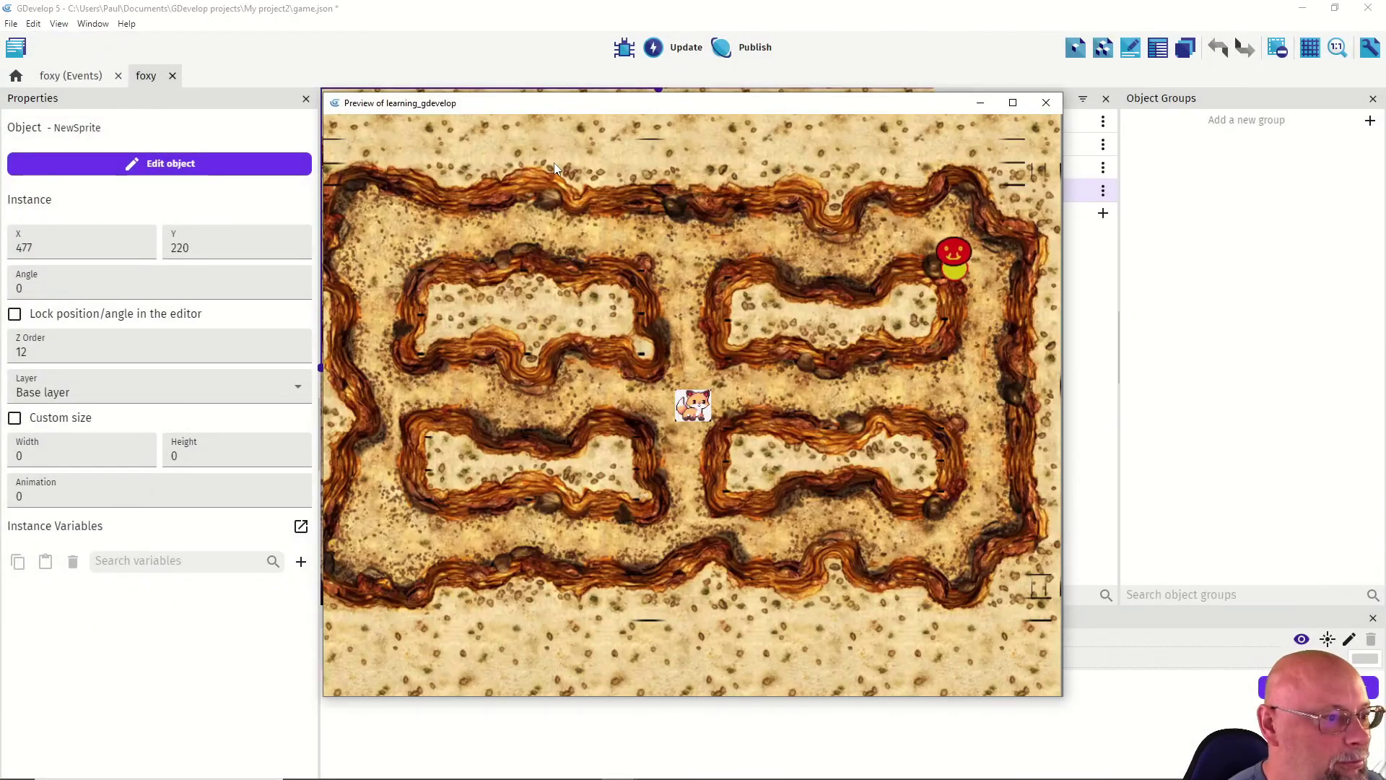
key("Up")
key("Right")
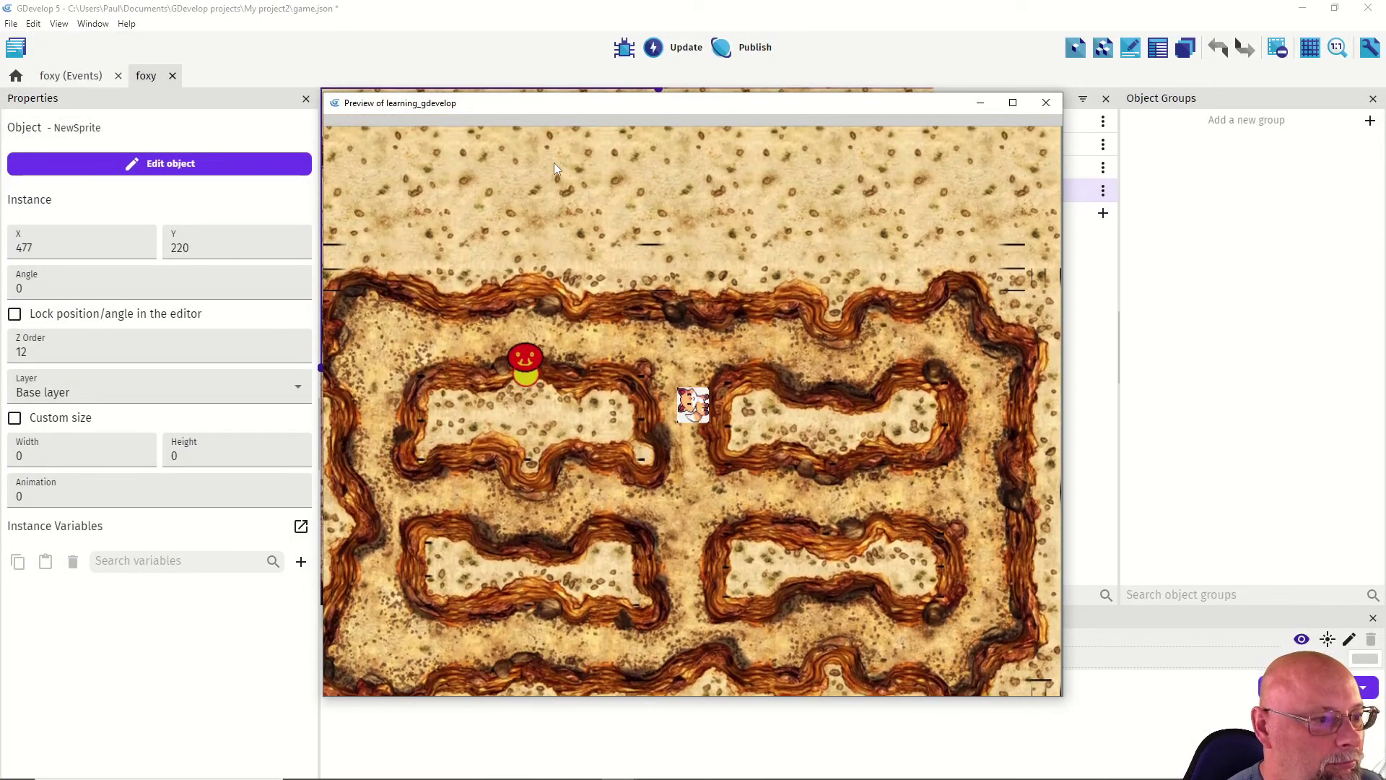
key("Right")
key("Down")
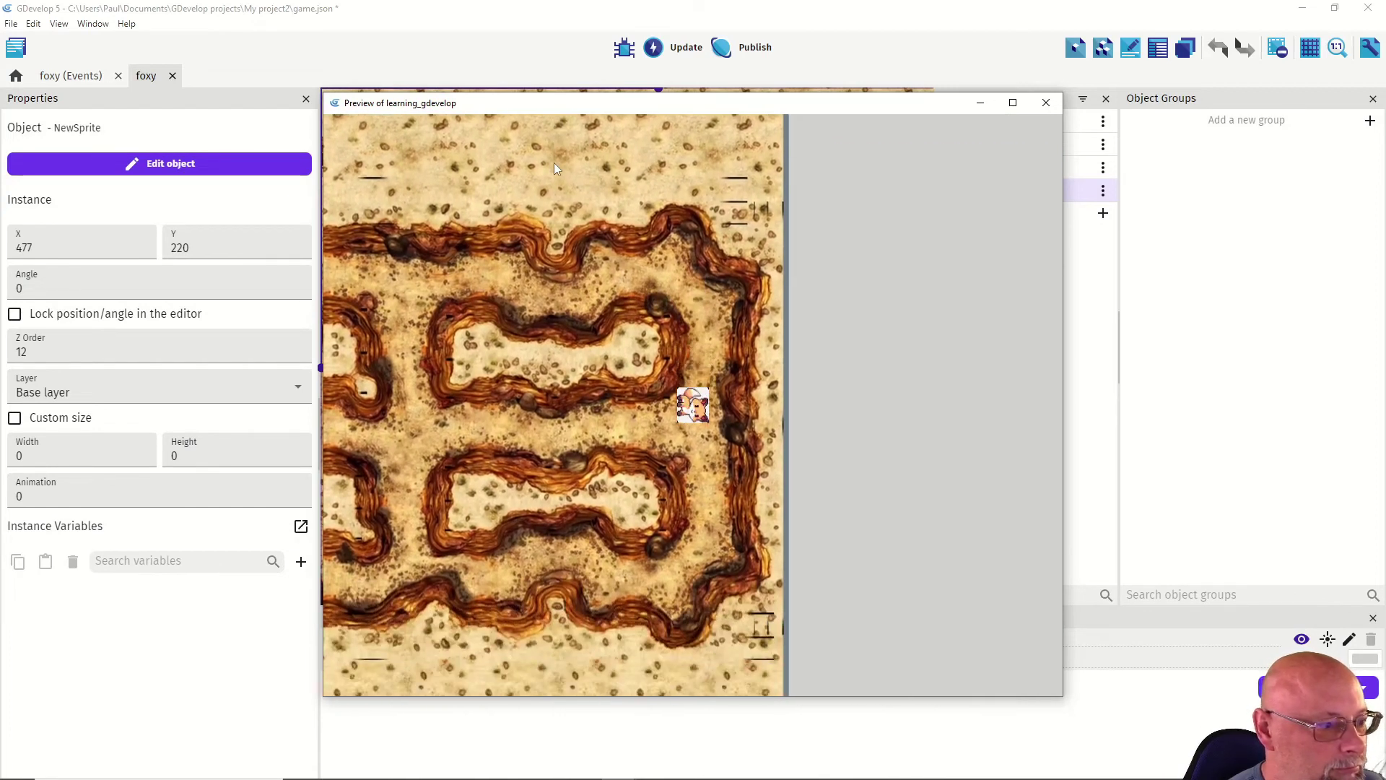
key("Left")
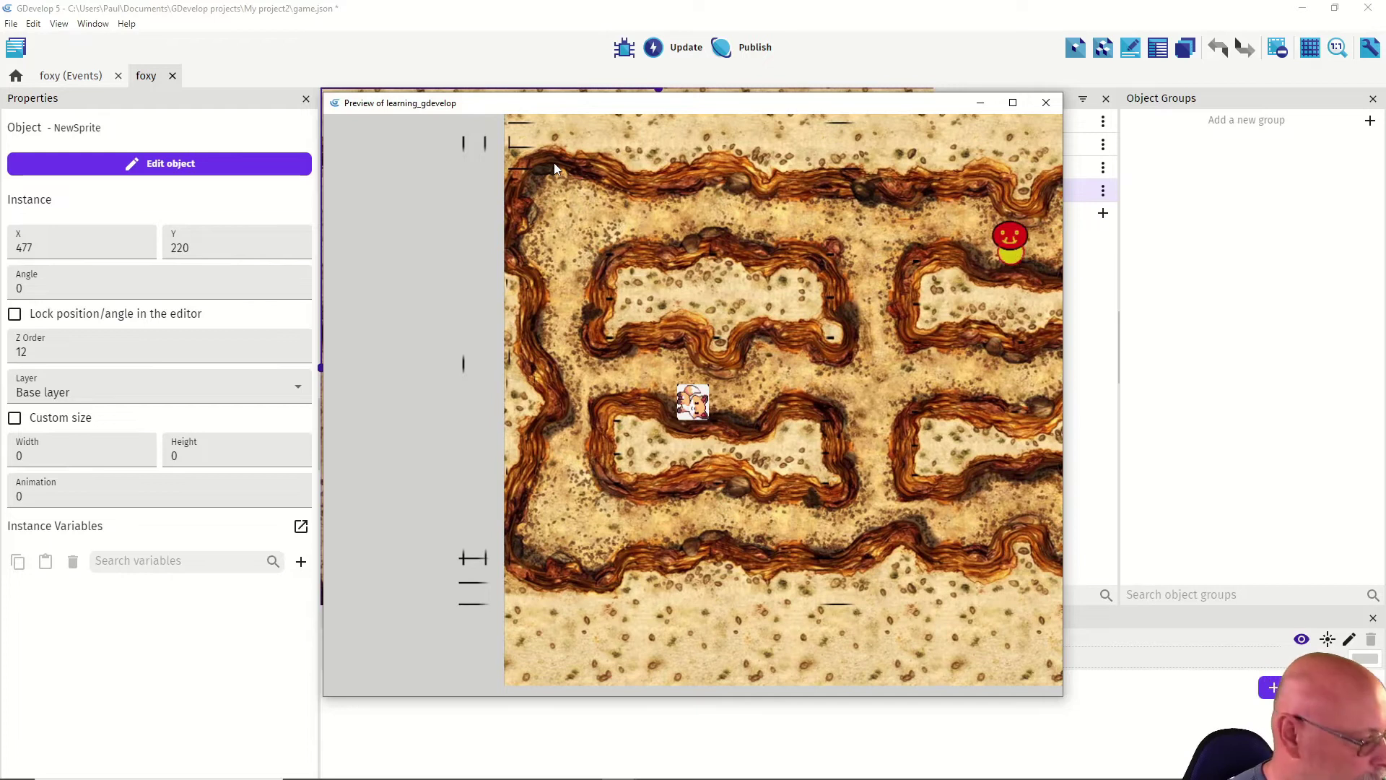
key("alt+F4")
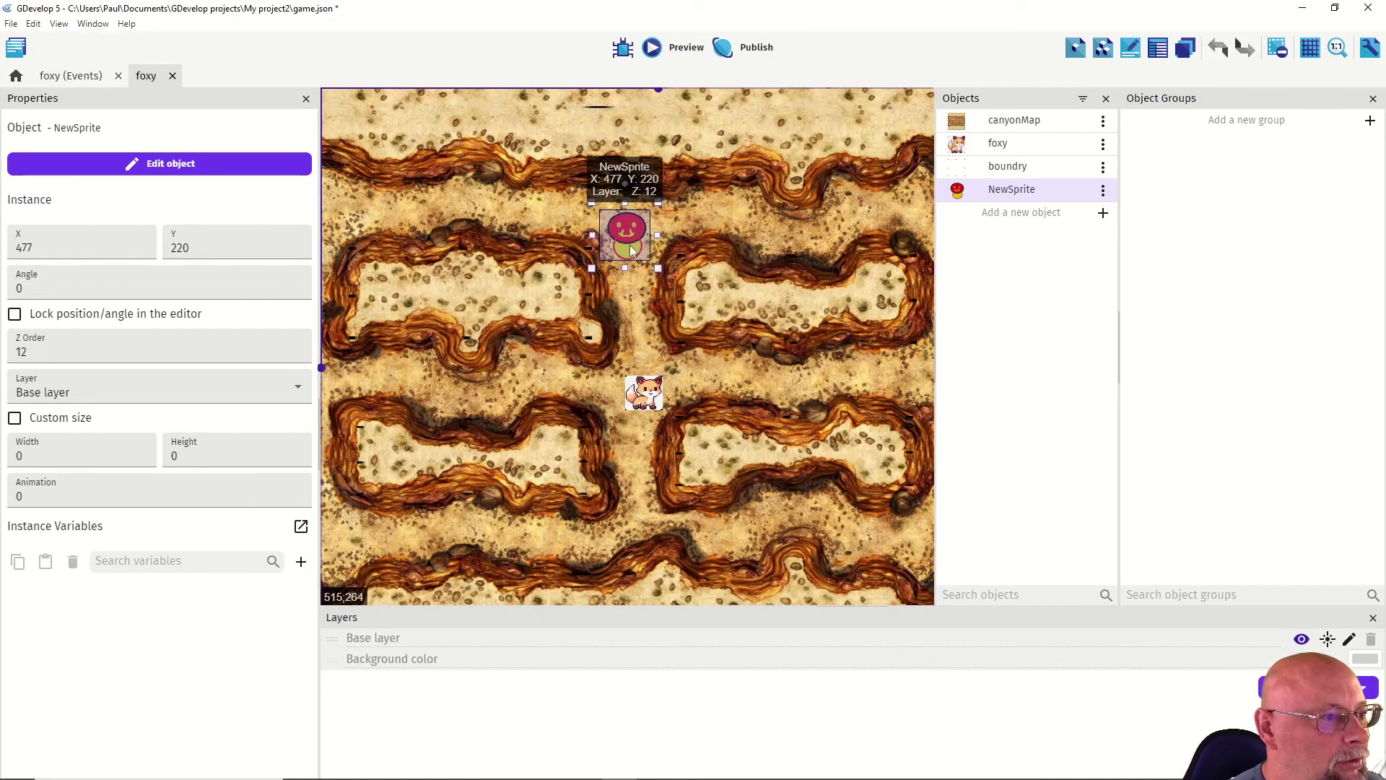
Step: Copy the enemy instance and paste it into the canyon's lower corridor below the fox, at X 489, Y 586
right_click(631, 249)
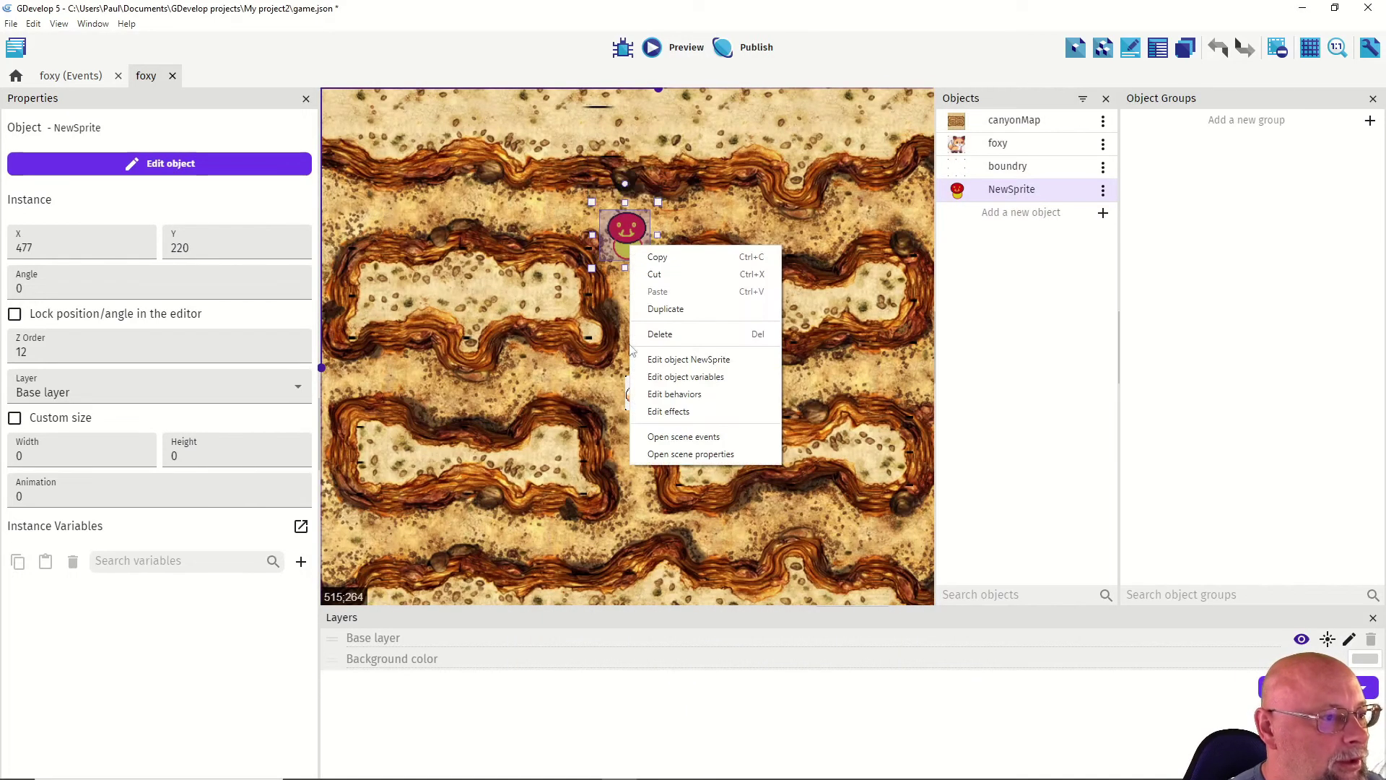
left_click(656, 257)
left_click(639, 517)
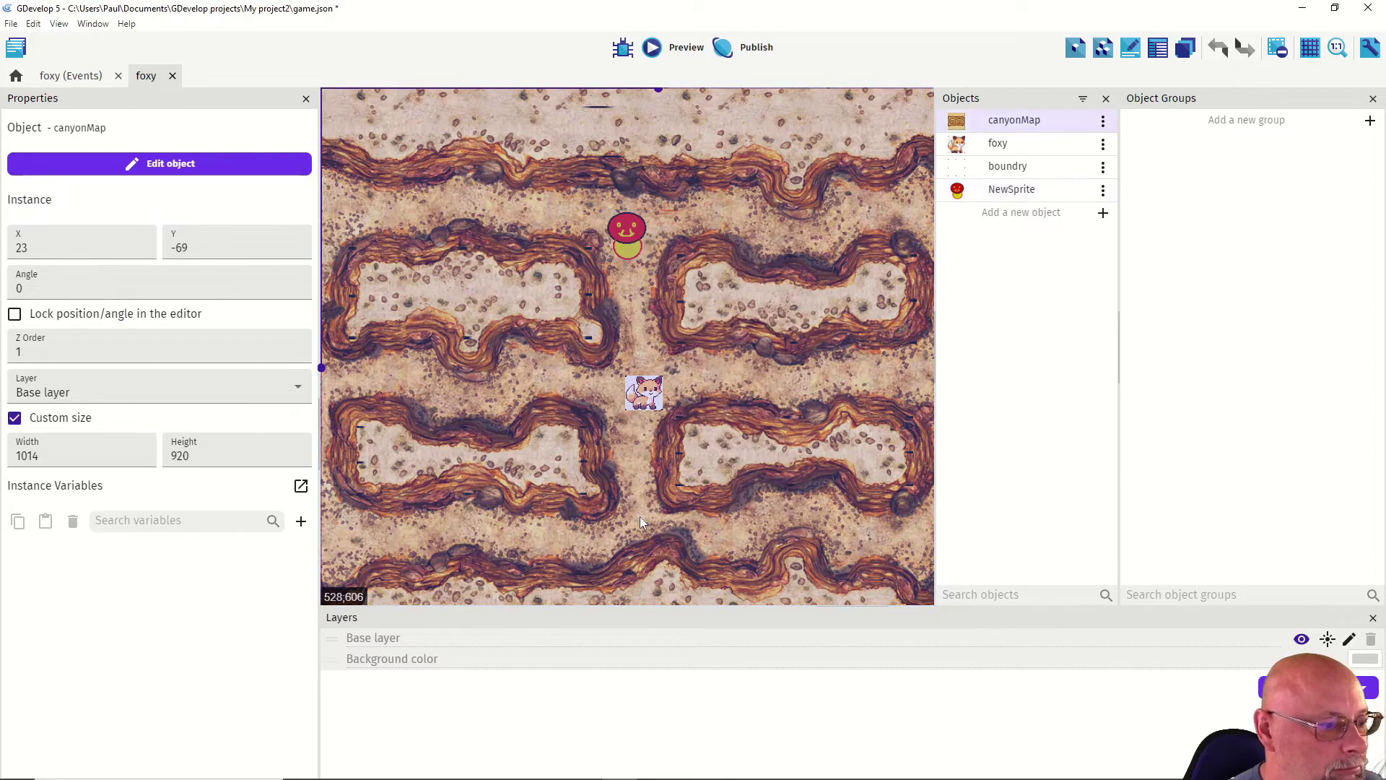
right_click(640, 517)
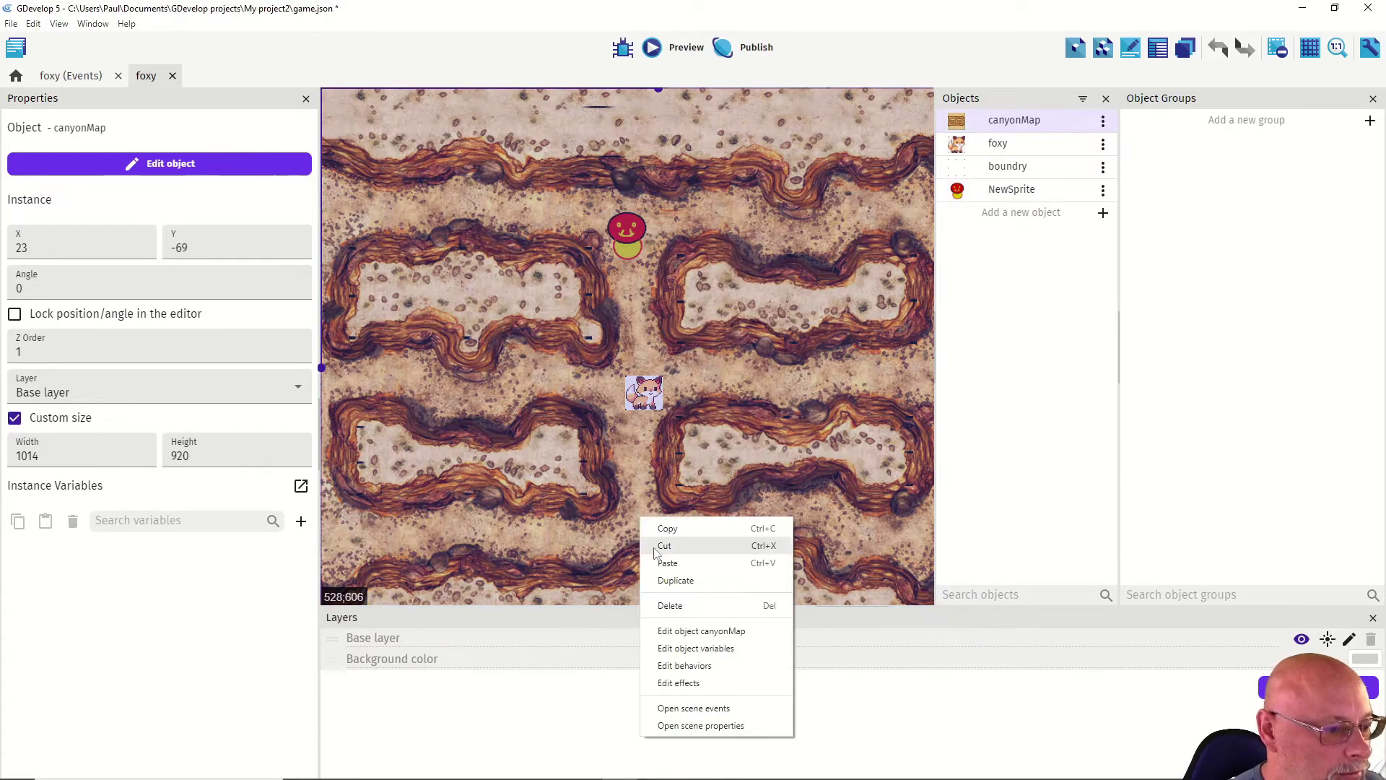
left_click(659, 560)
left_click_drag(648, 522, 641, 535)
Step: Copy the lower enemy instance and paste it into the canyon map's western corridor, at about X 69, Y 398
right_click(641, 534)
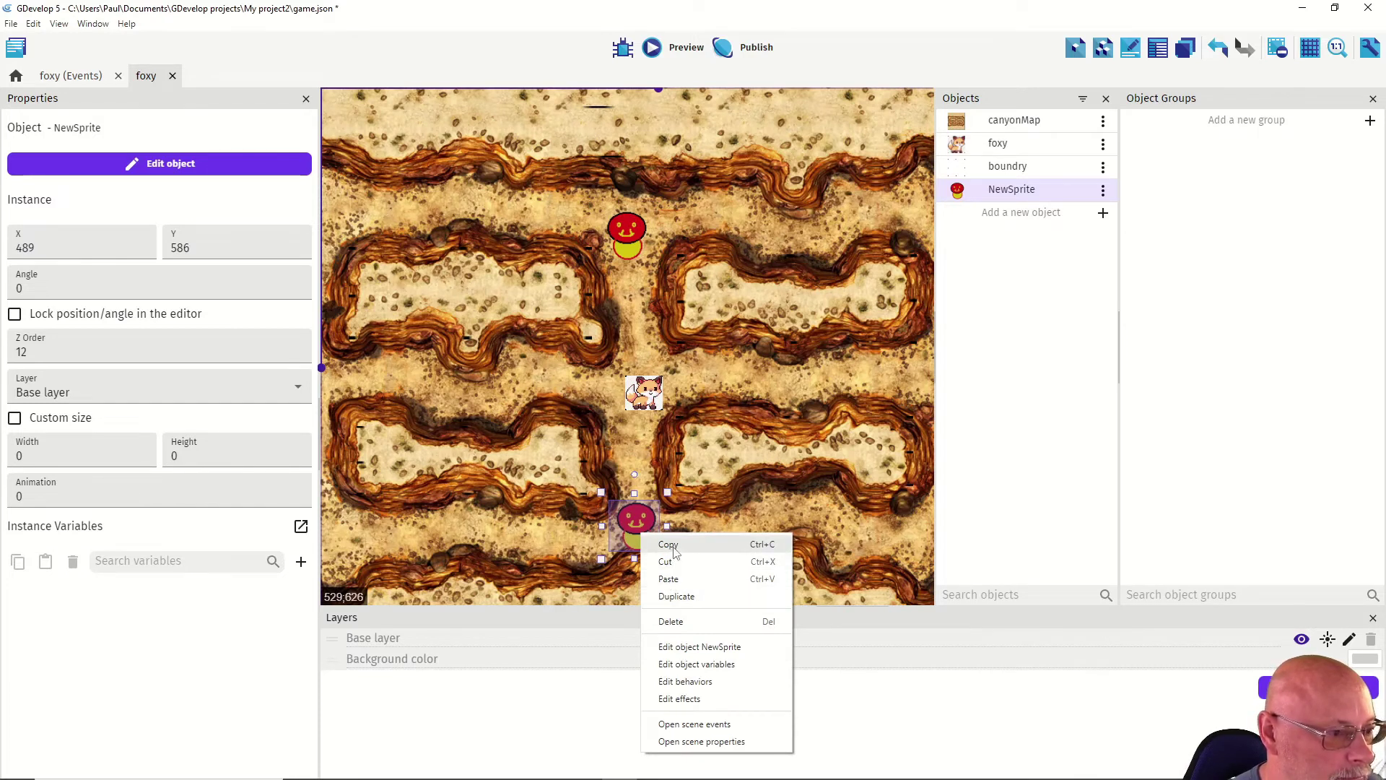
left_click(674, 547)
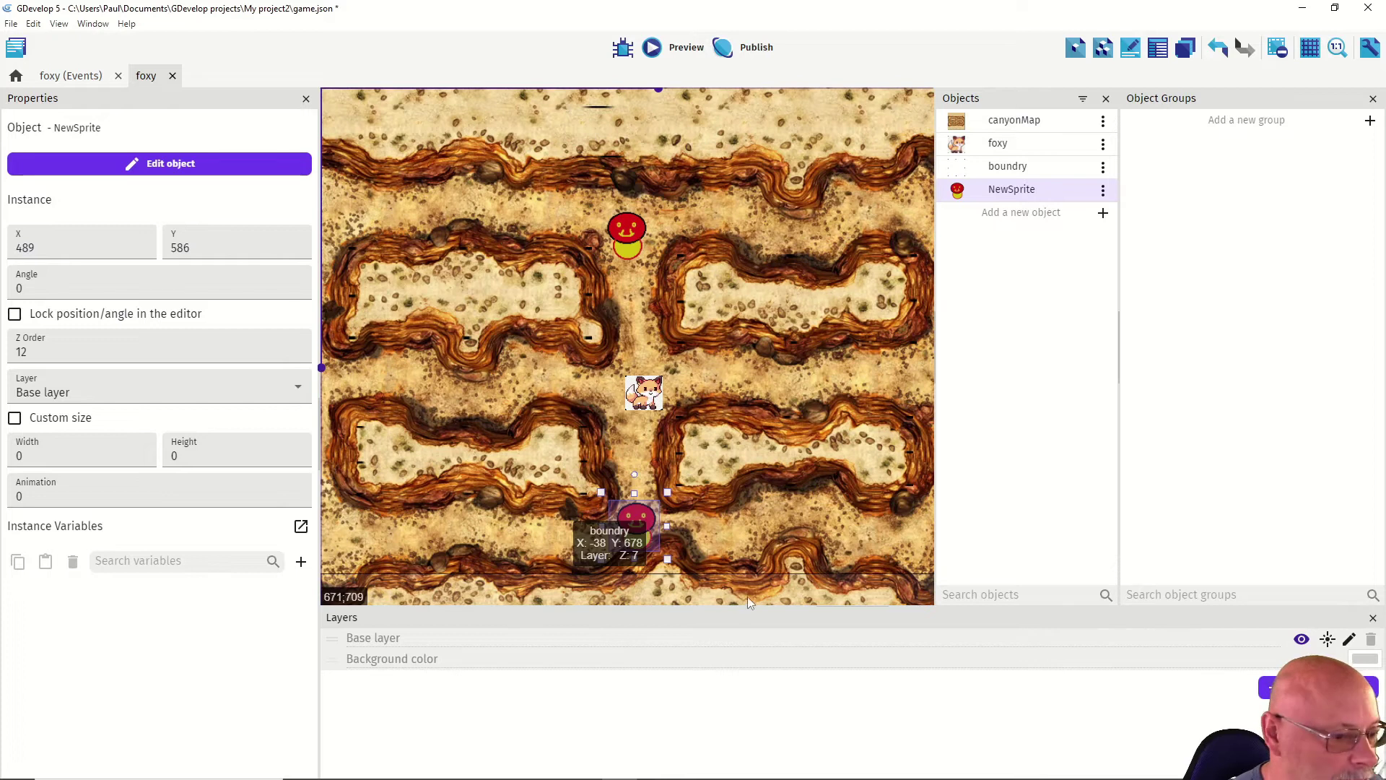
scroll(660, 90, "left", 5)
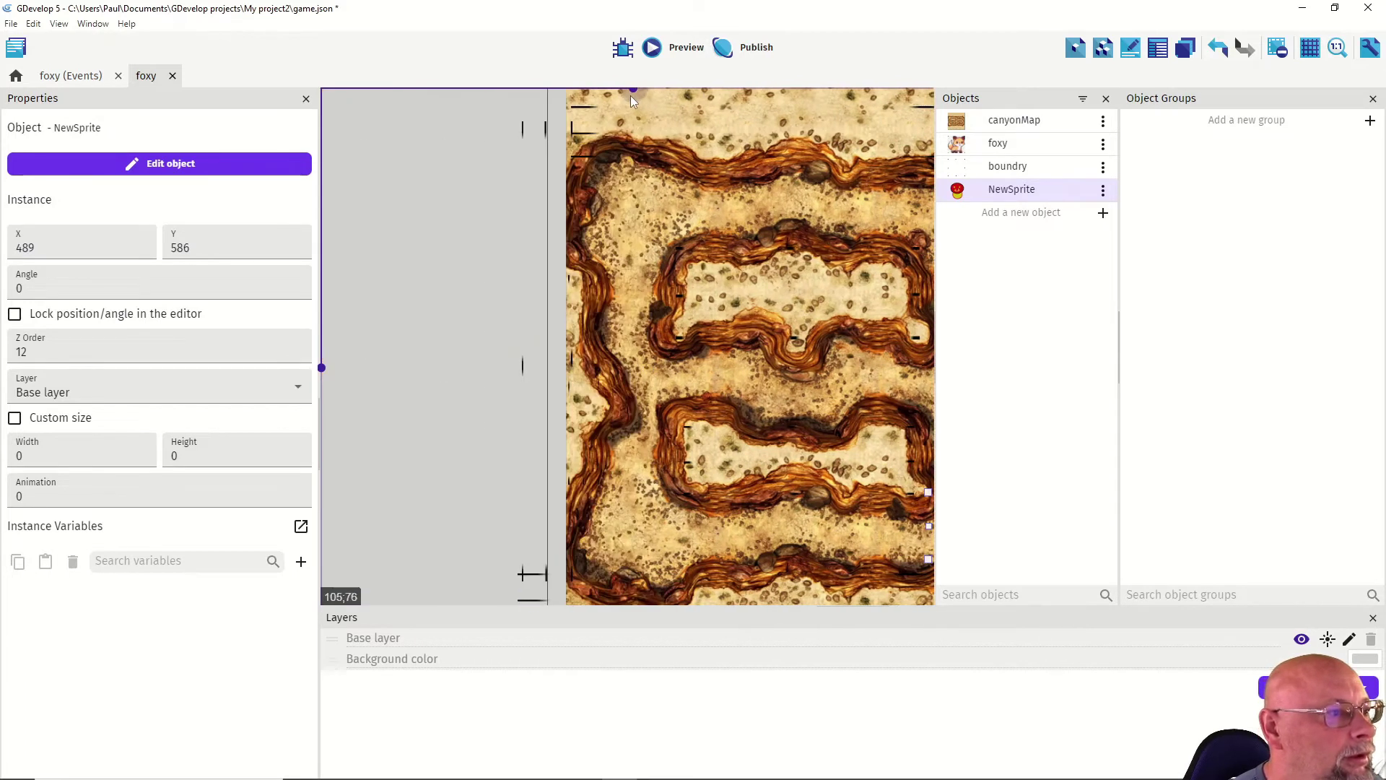
left_click(633, 383)
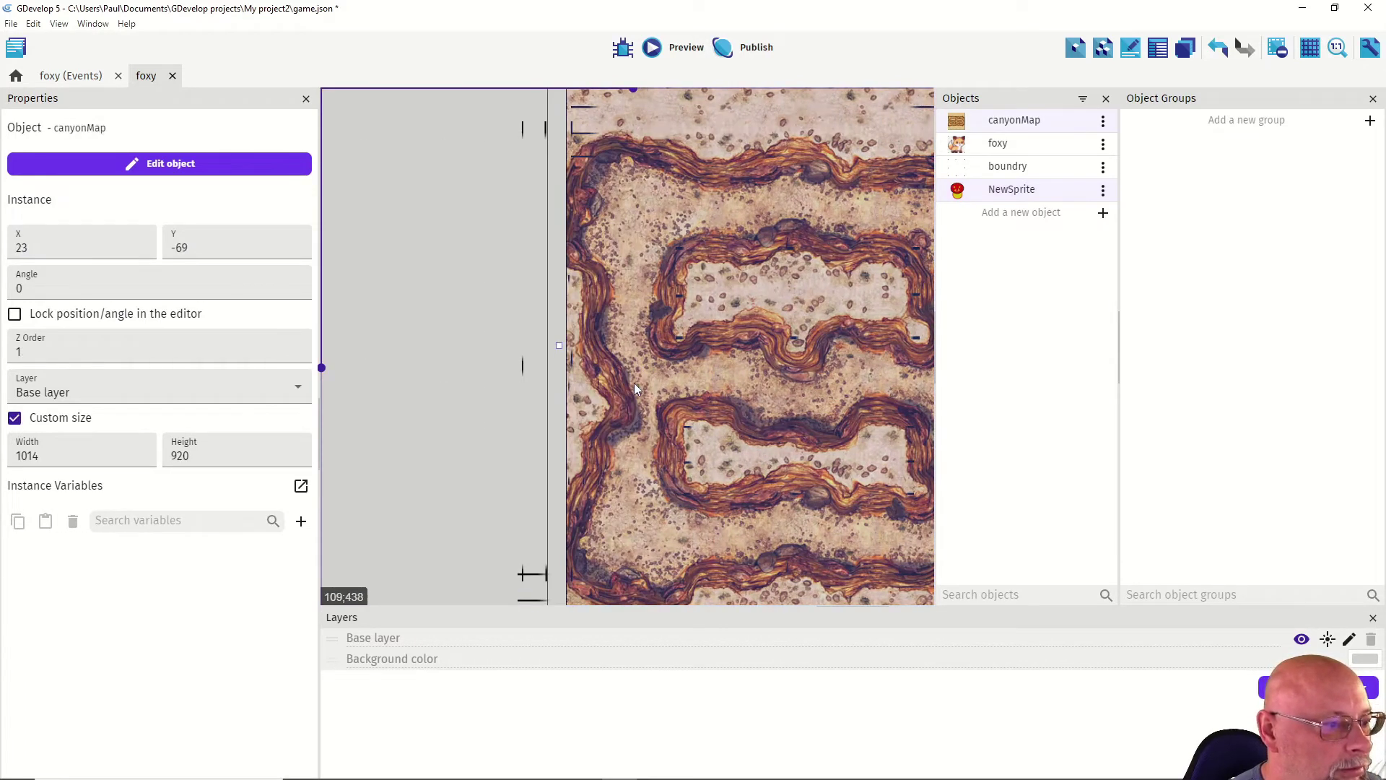
right_click(634, 383)
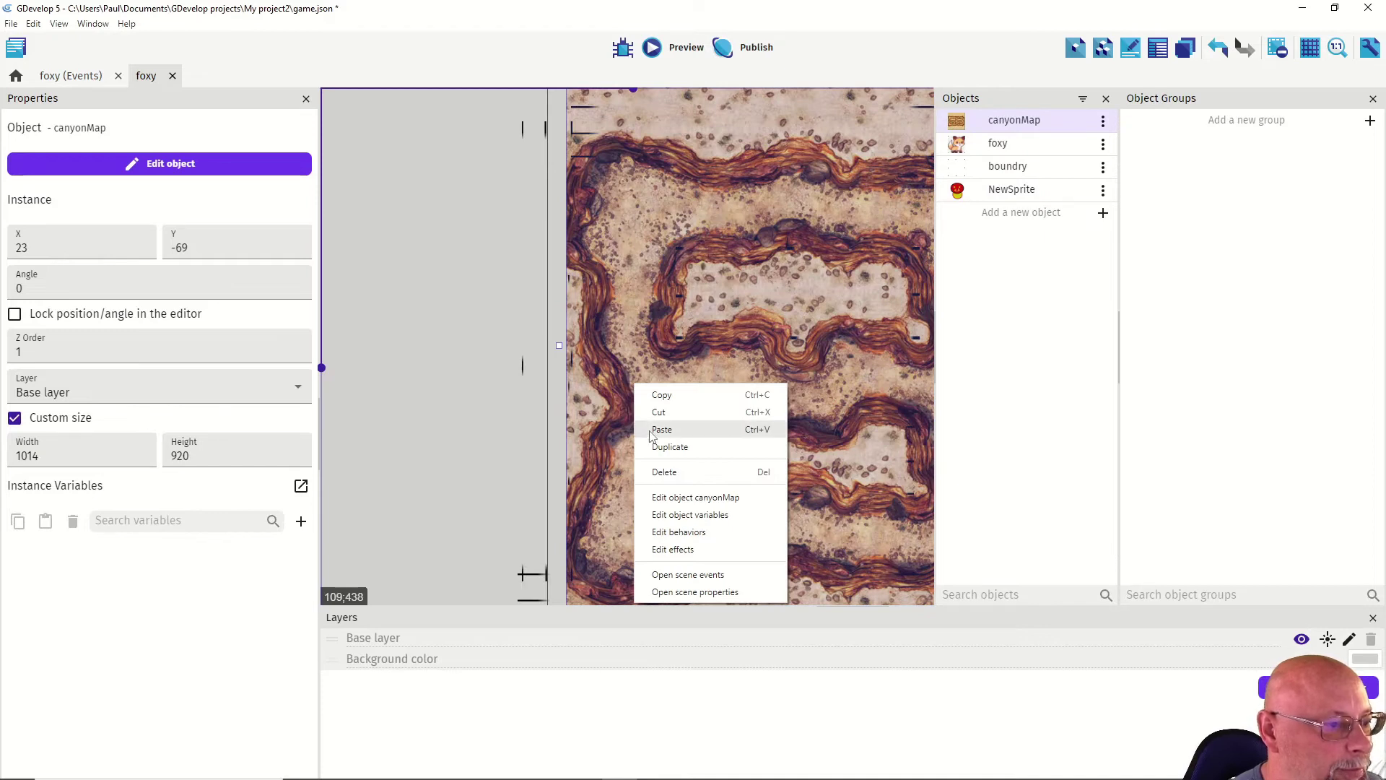
left_click(661, 429)
left_click(627, 374)
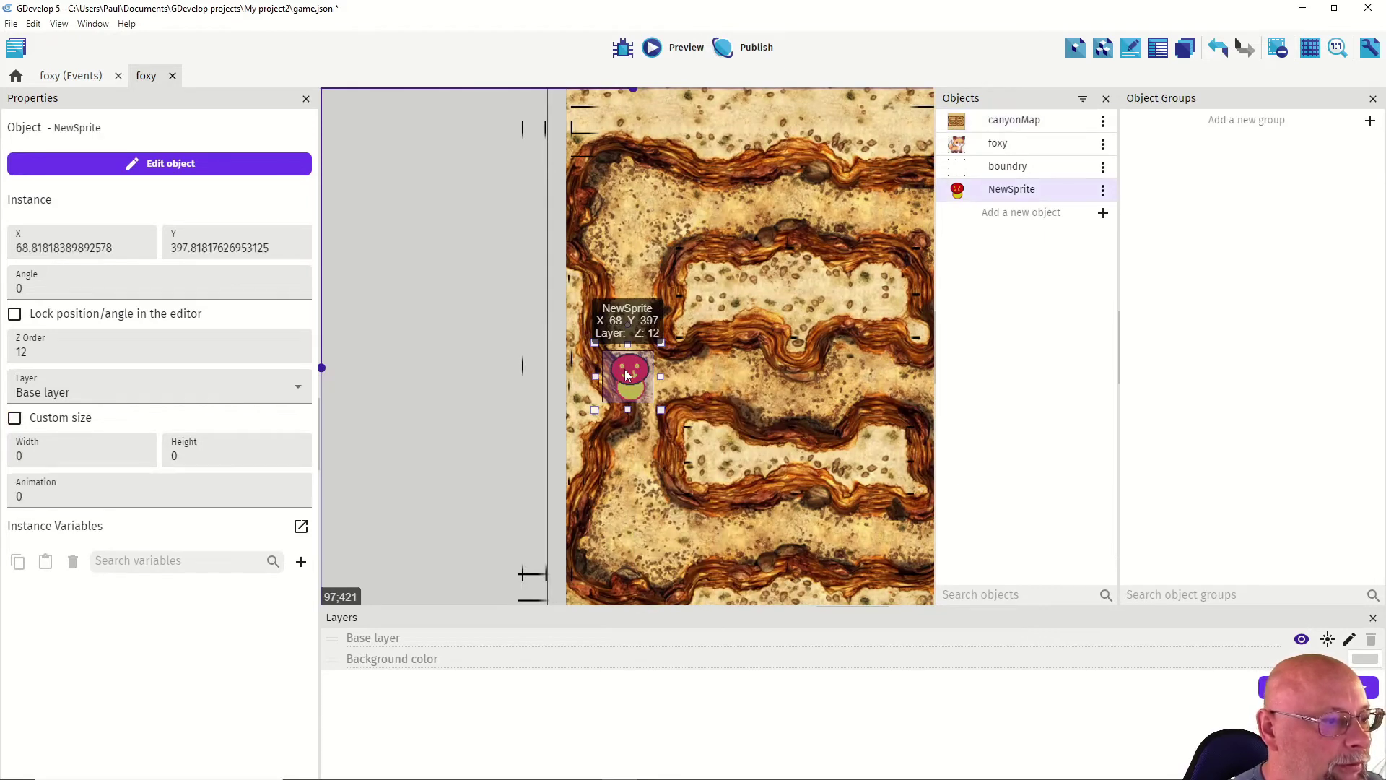
Step: Set the horizontal distance and horizontal speed of NewSprite's sine movement to 0 and its vertical distance to 50
double_click(627, 374)
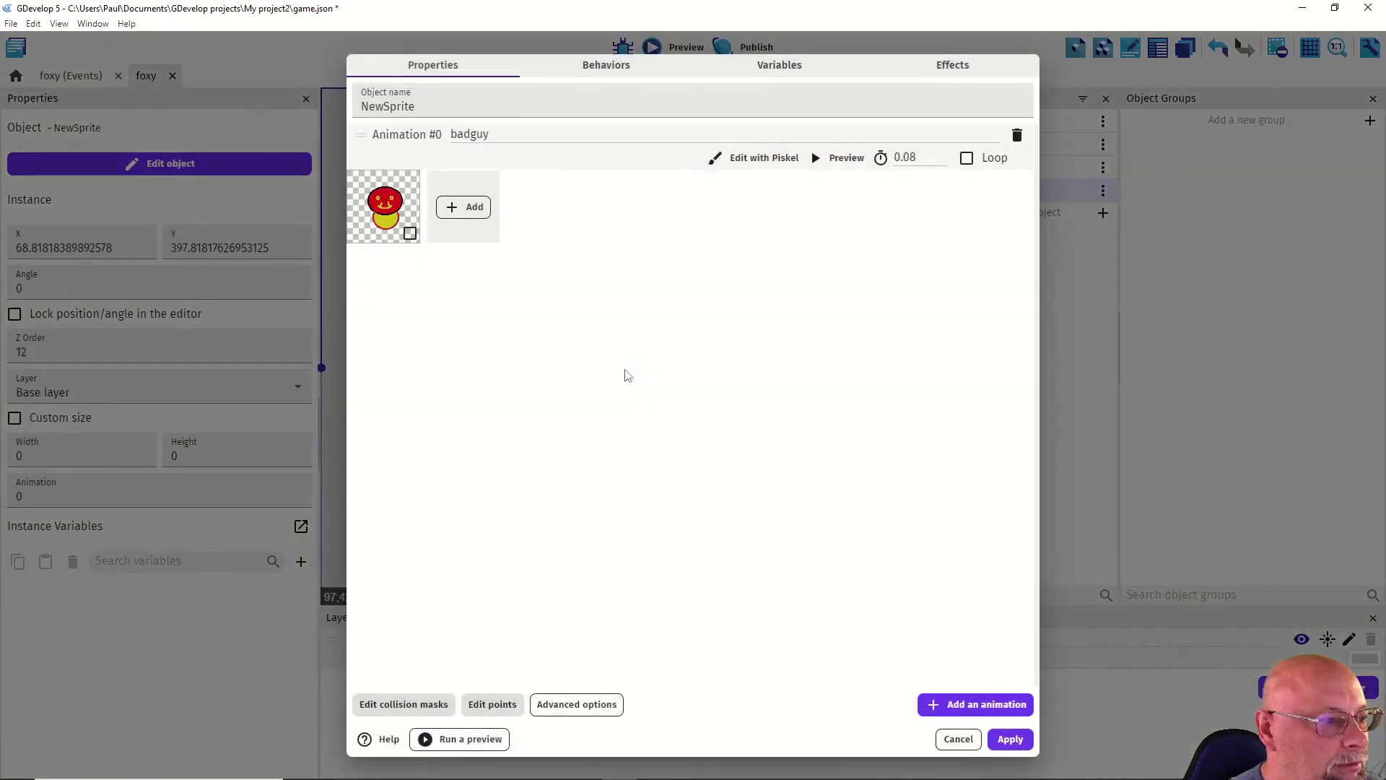
left_click(590, 66)
left_click(383, 272)
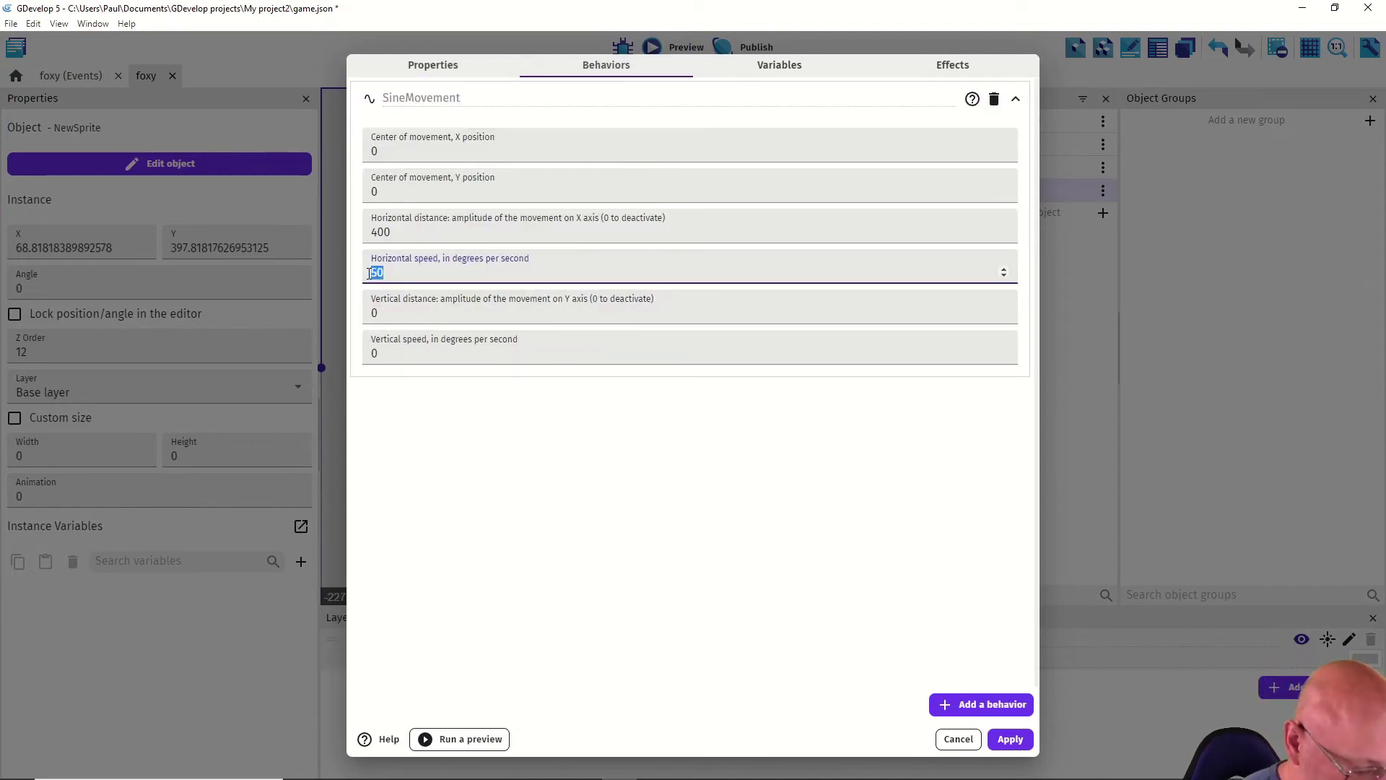
key("Tab")
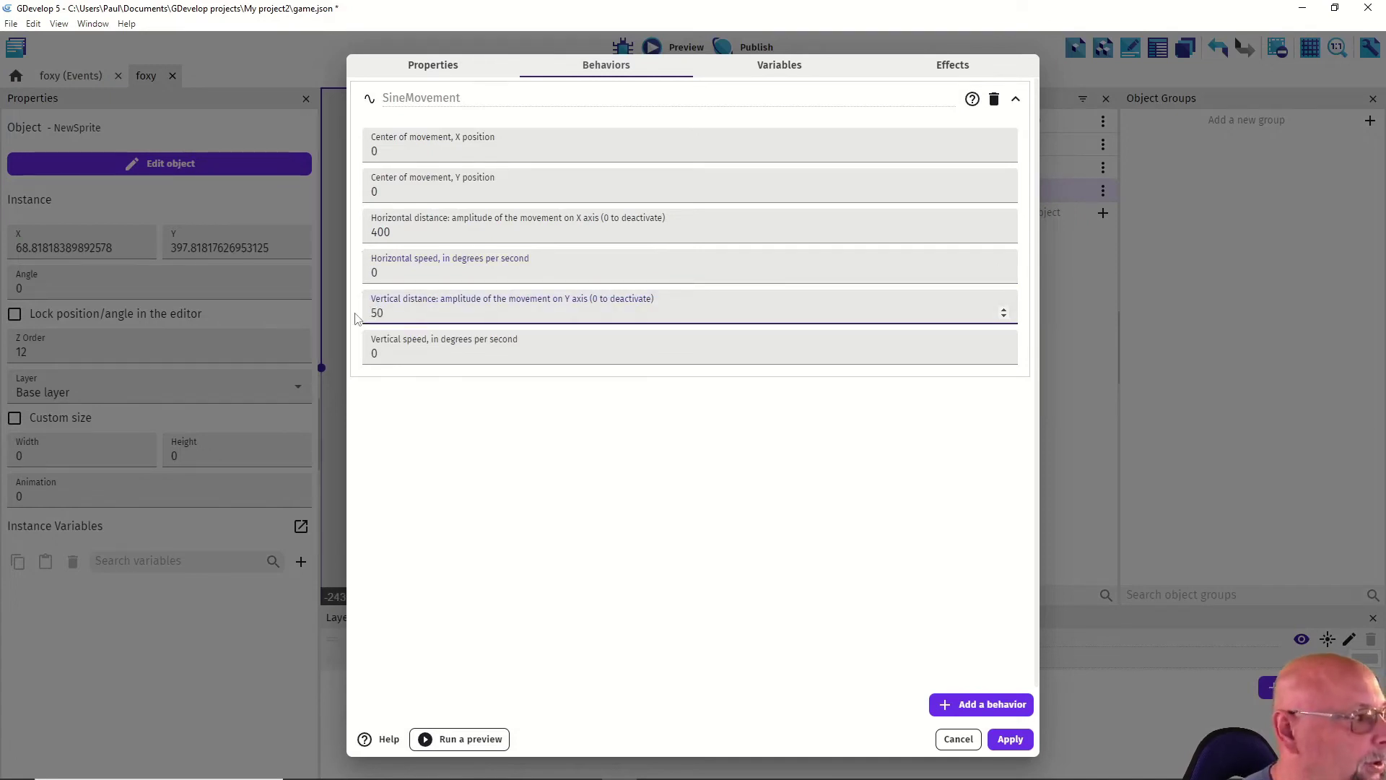
double_click(361, 235)
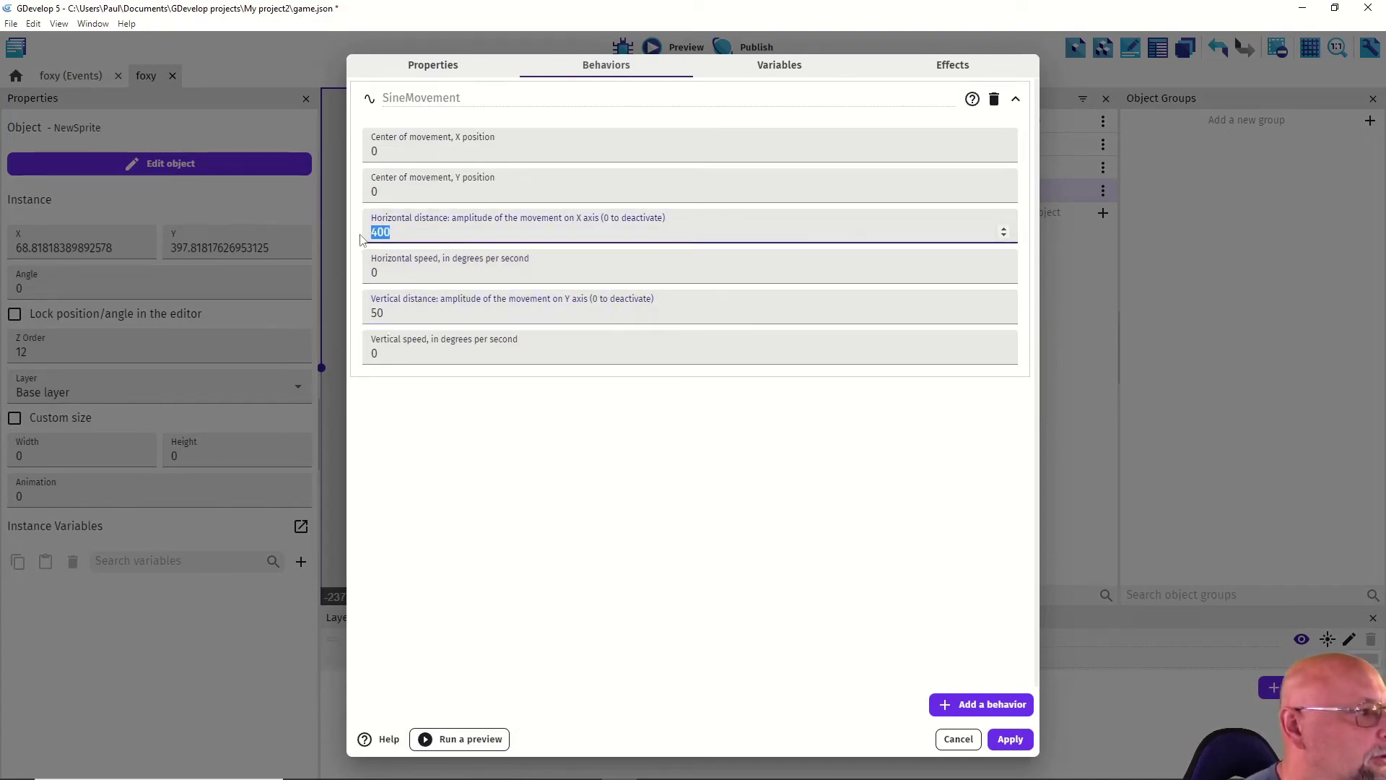
type("0")
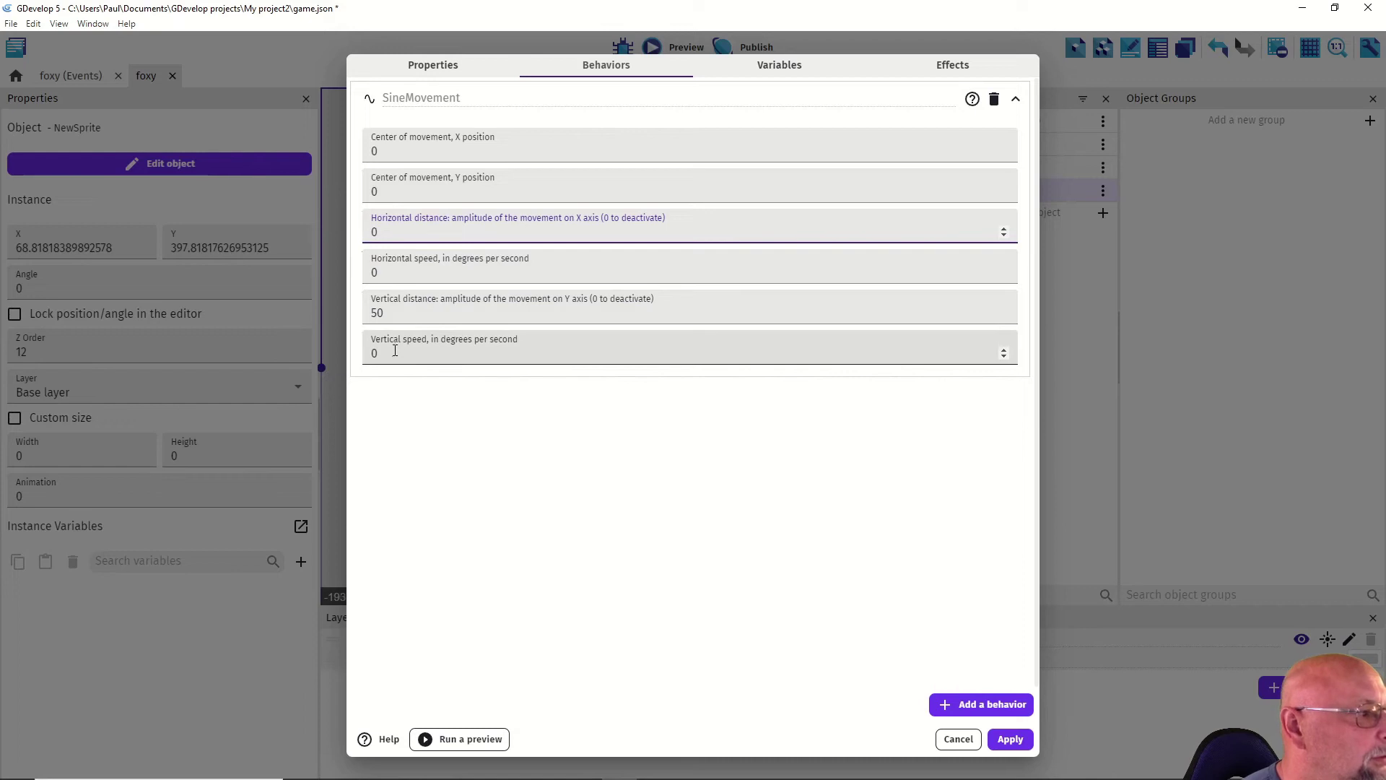
Step: Set the sine movement's vertical distance to 400 and vertical speed to 50 degrees per second, apply, and briefly preview the game
double_click(372, 311)
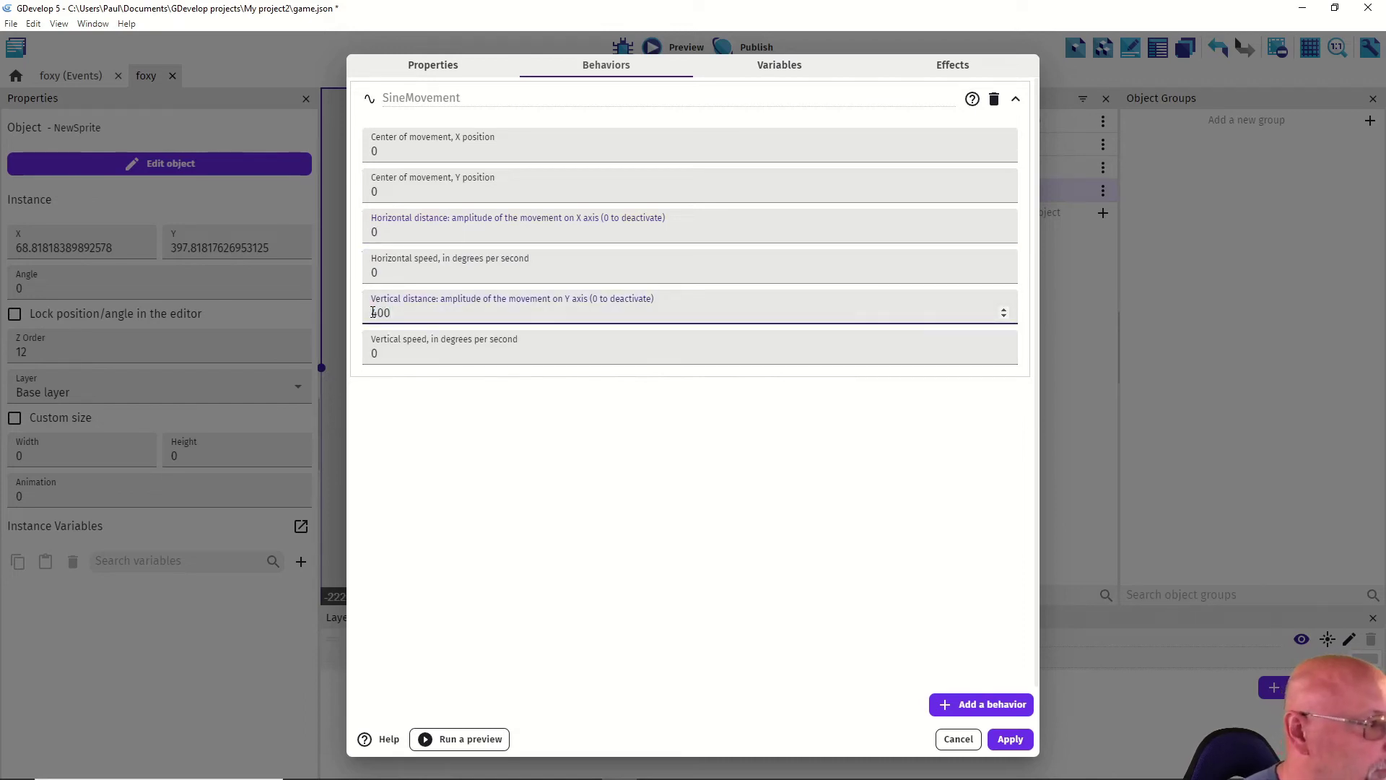
double_click(372, 353)
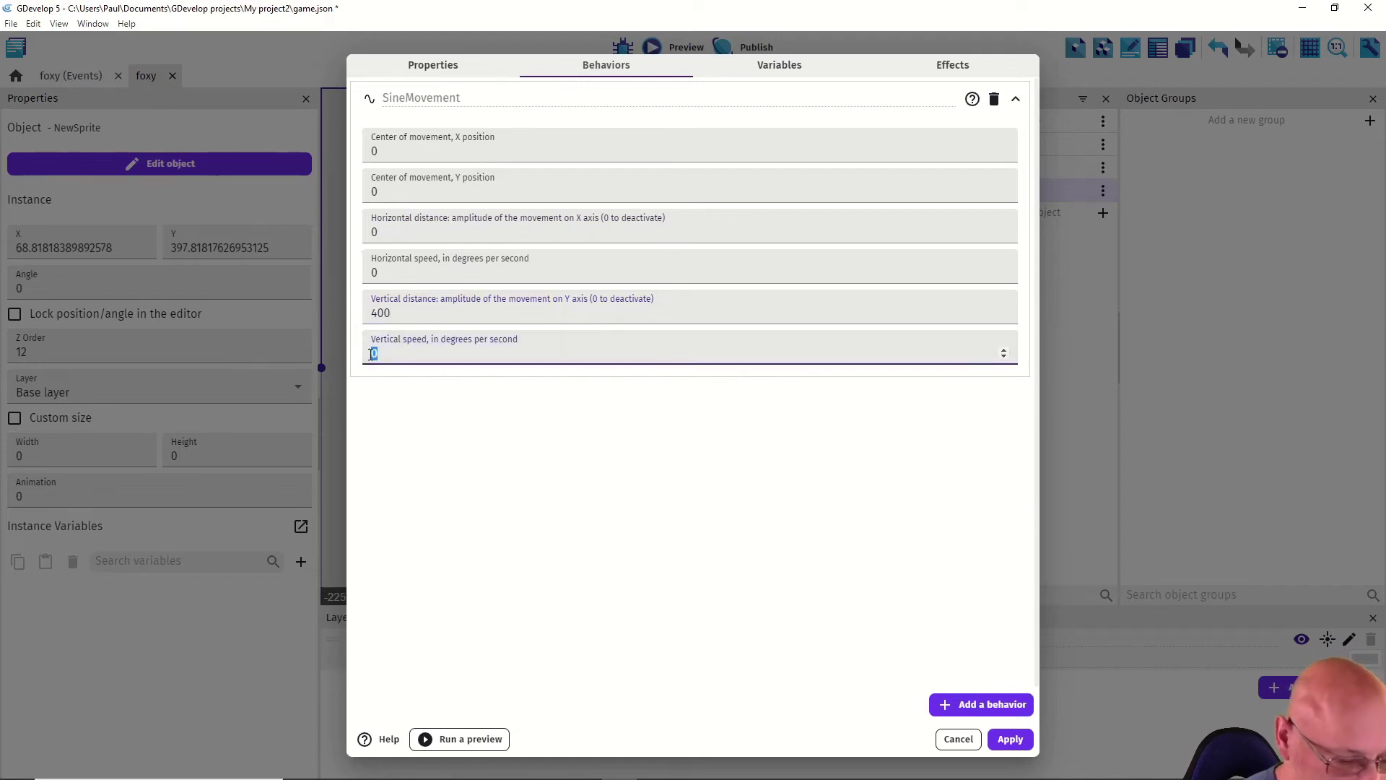
type("50")
left_click(1010, 739)
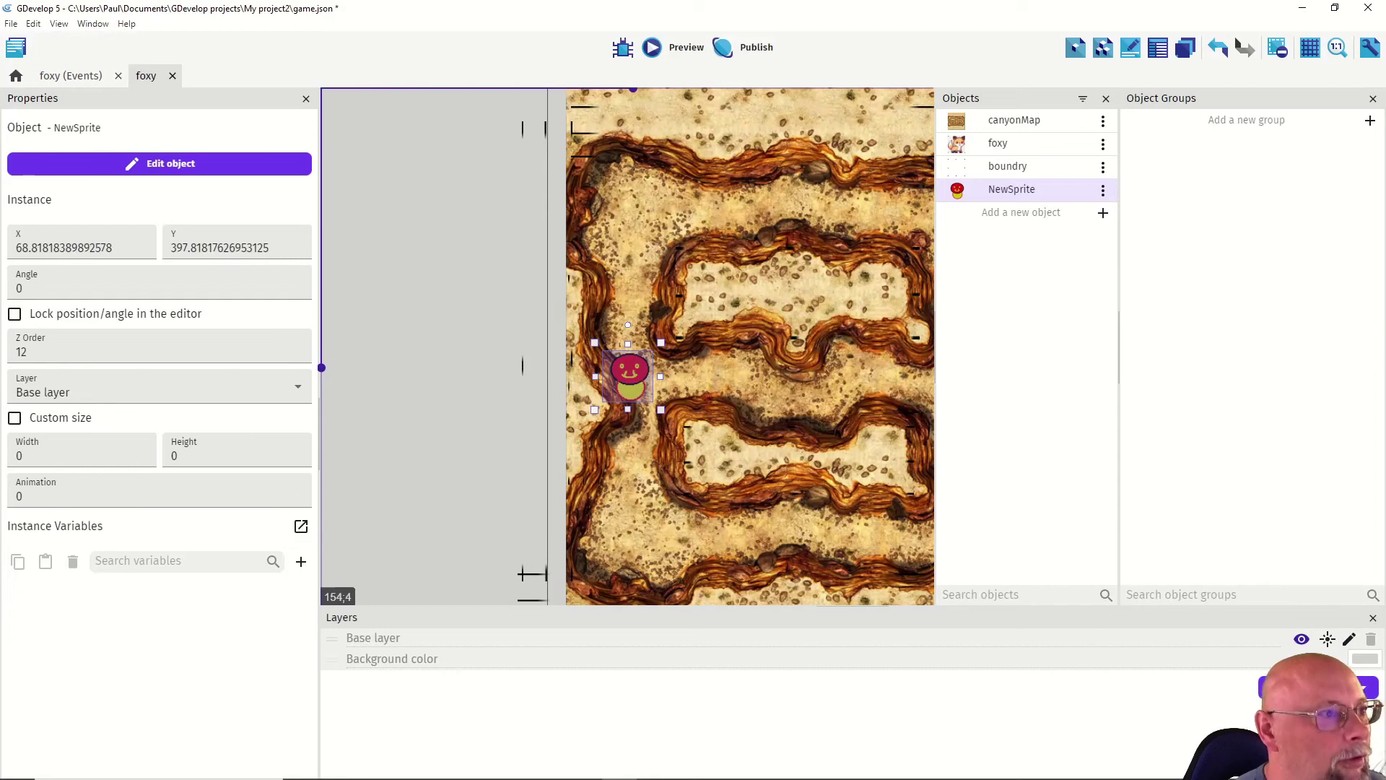
left_click(653, 49)
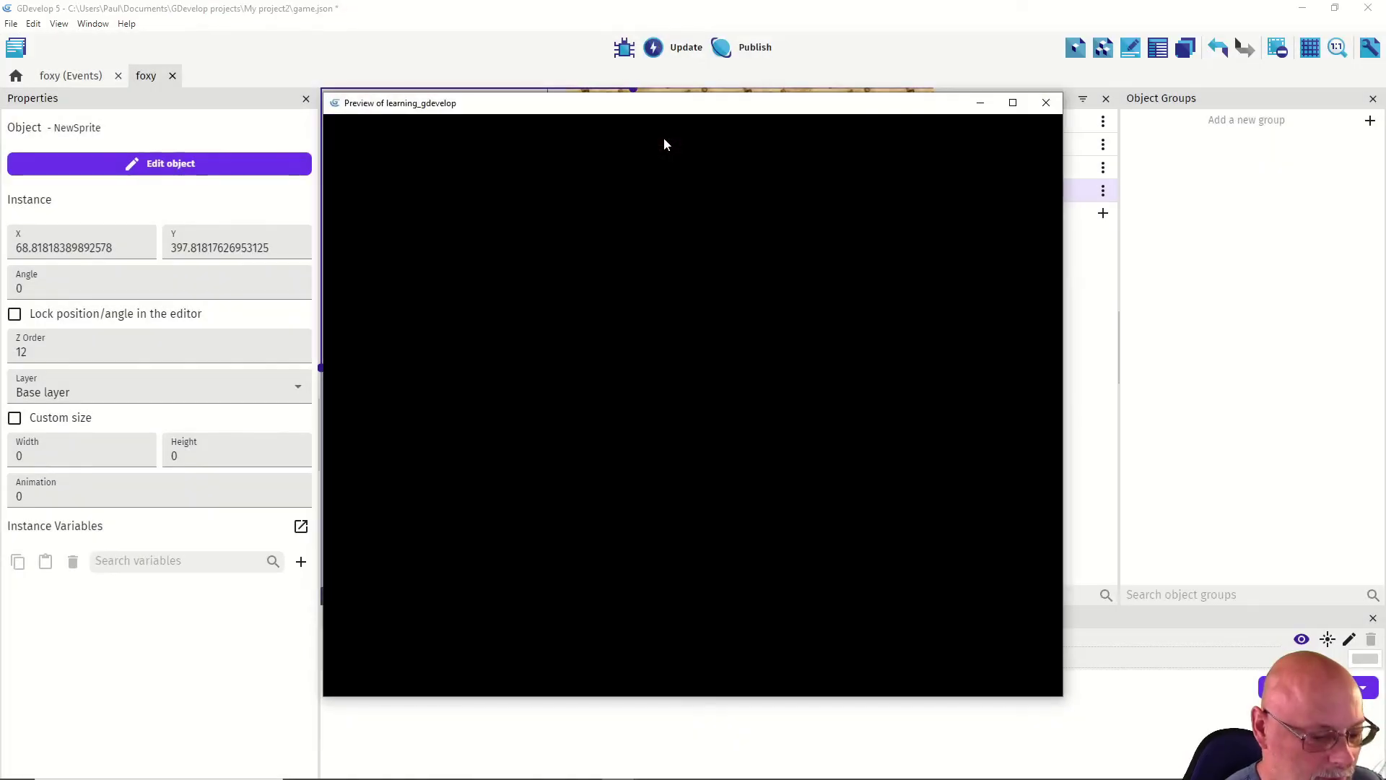
left_click(664, 137)
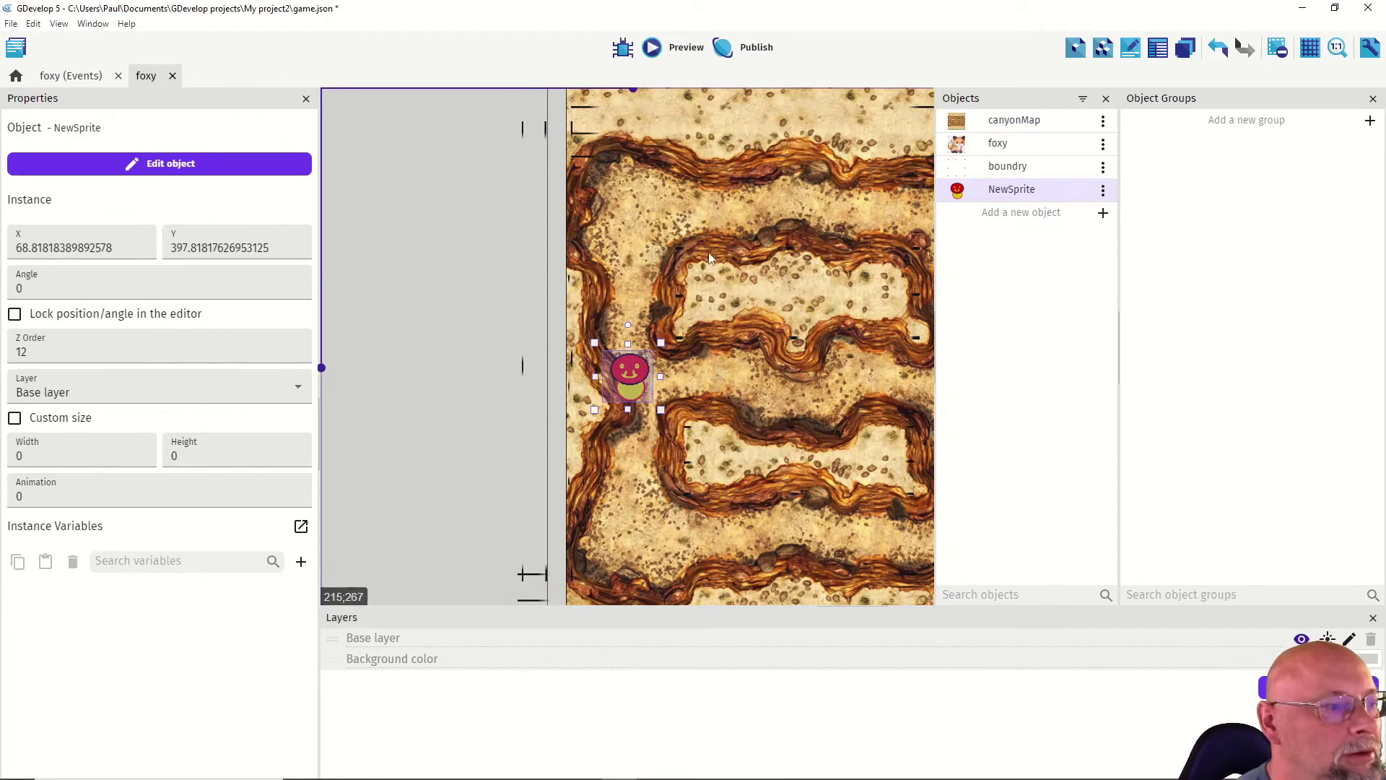
Step: Rename the NewSprite object as booboo1
right_click(985, 191)
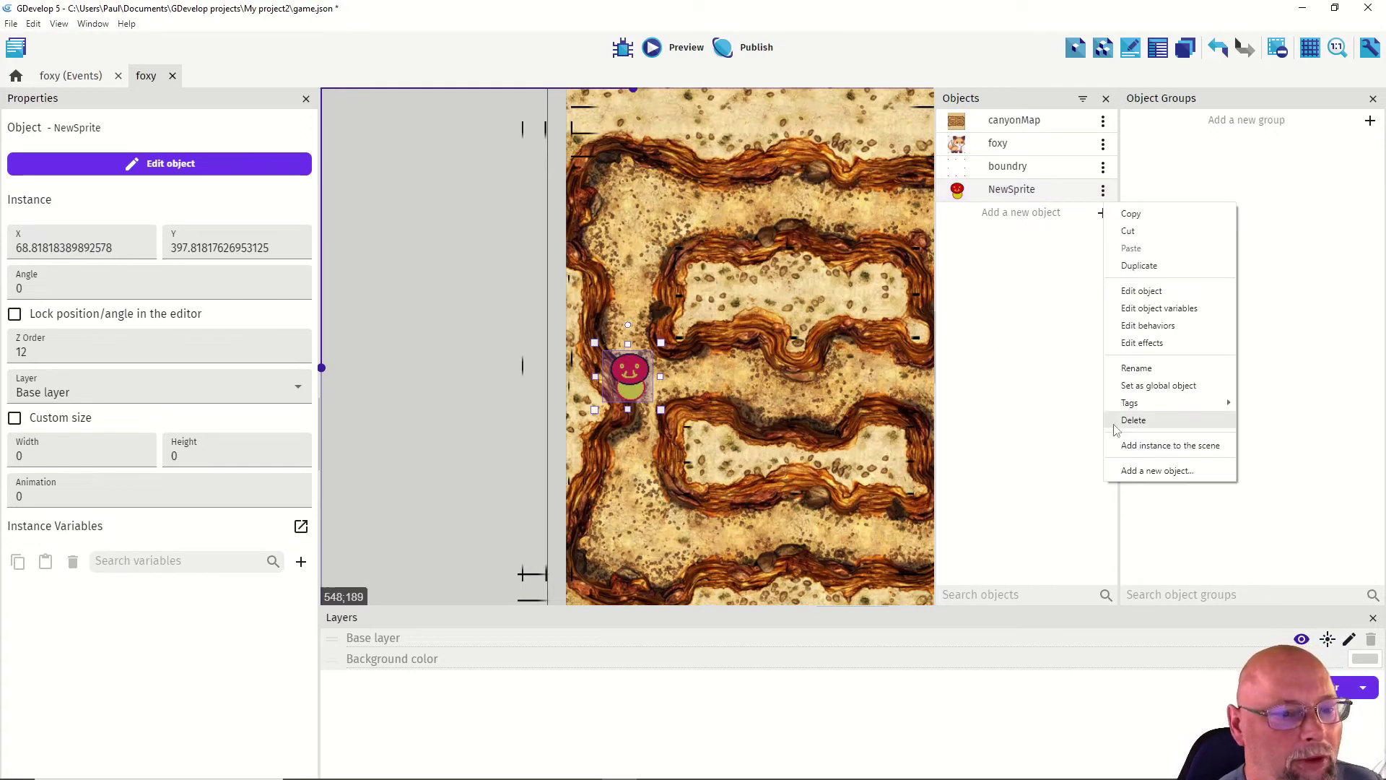
left_click(1137, 369)
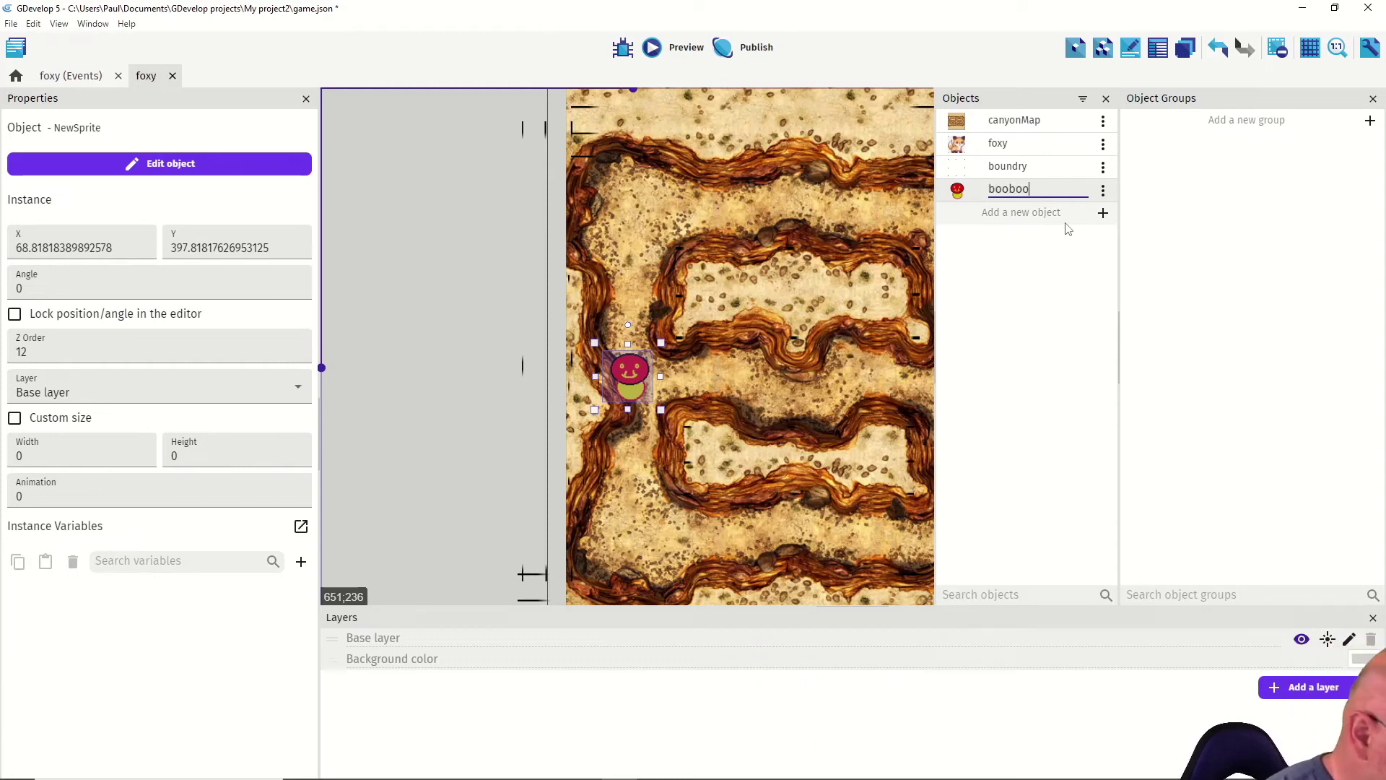
left_click(1004, 254)
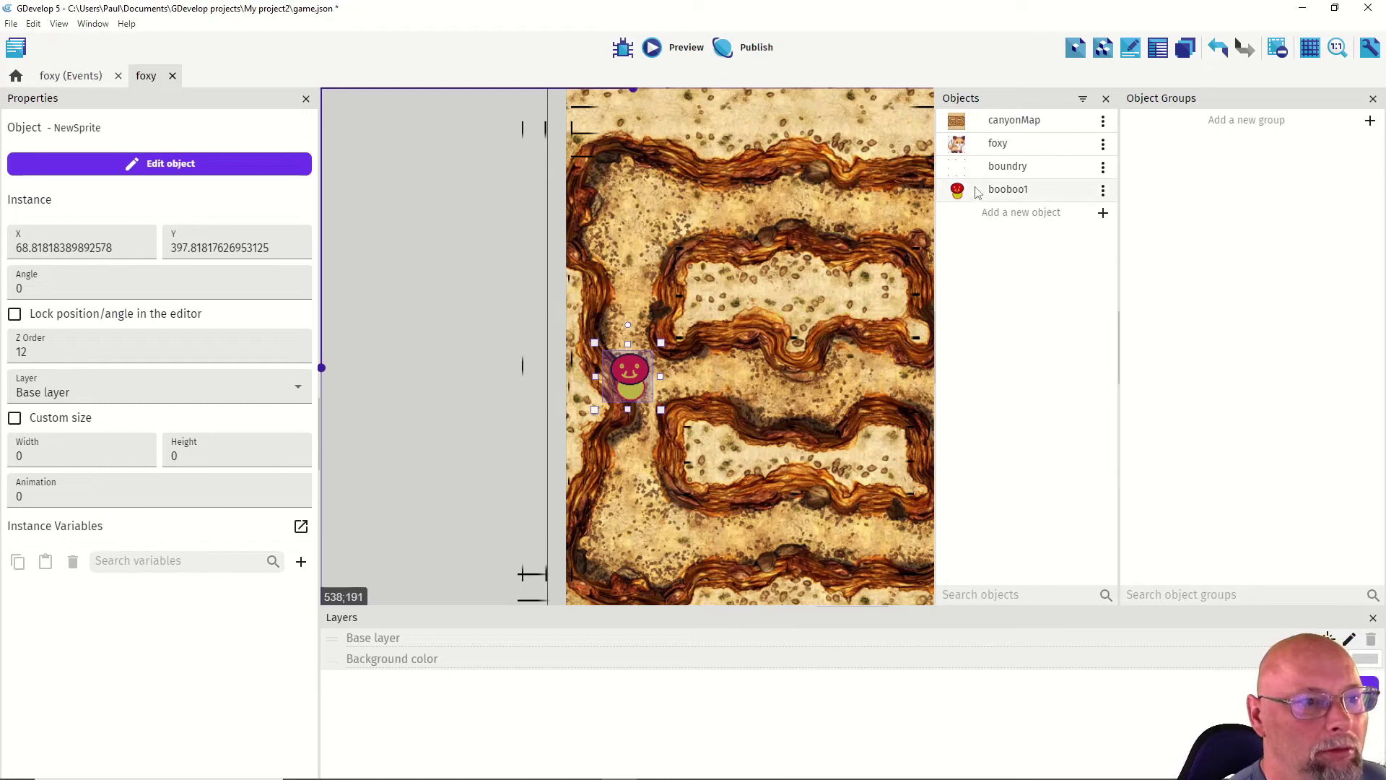
Step: Create a new sprite object, add an empty animation to it, and open that animation in Piskel
left_click(1003, 213)
left_click(416, 168)
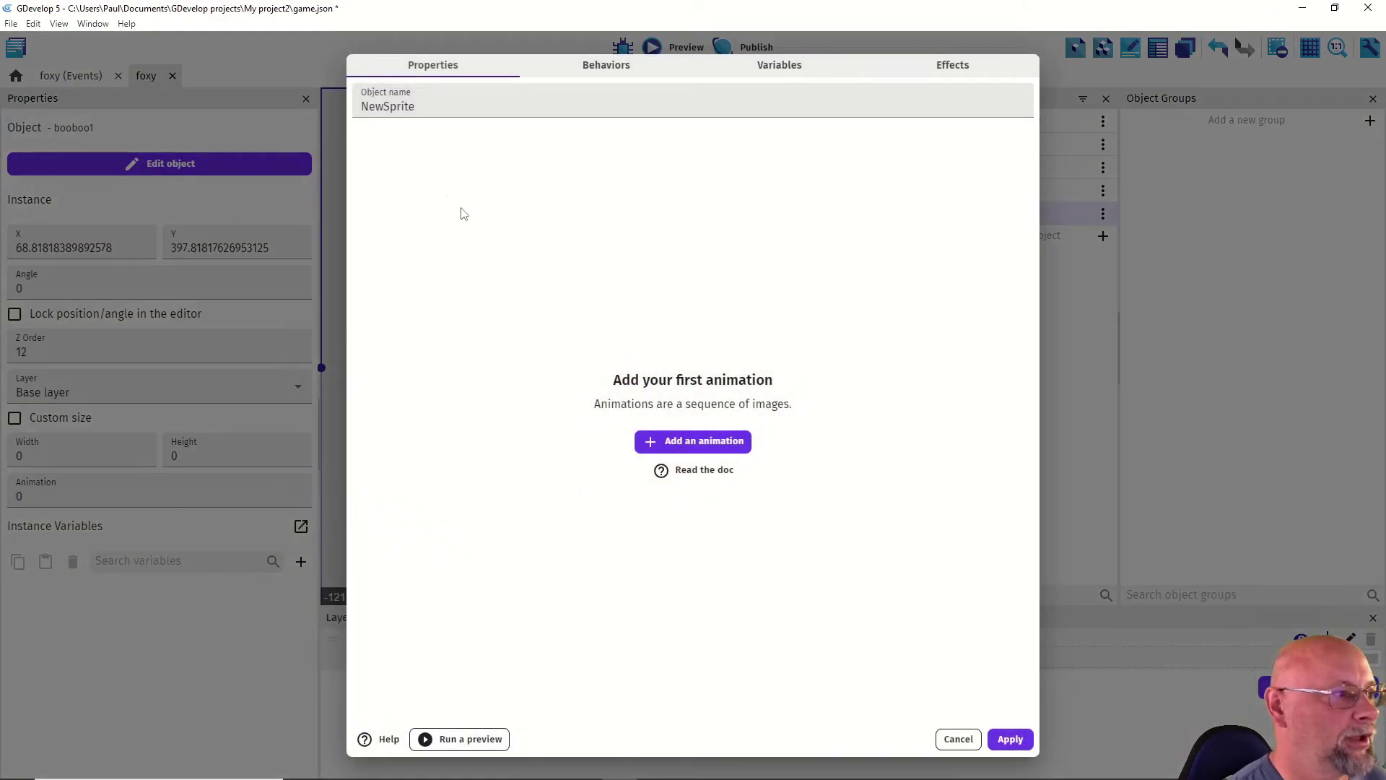
left_click(687, 441)
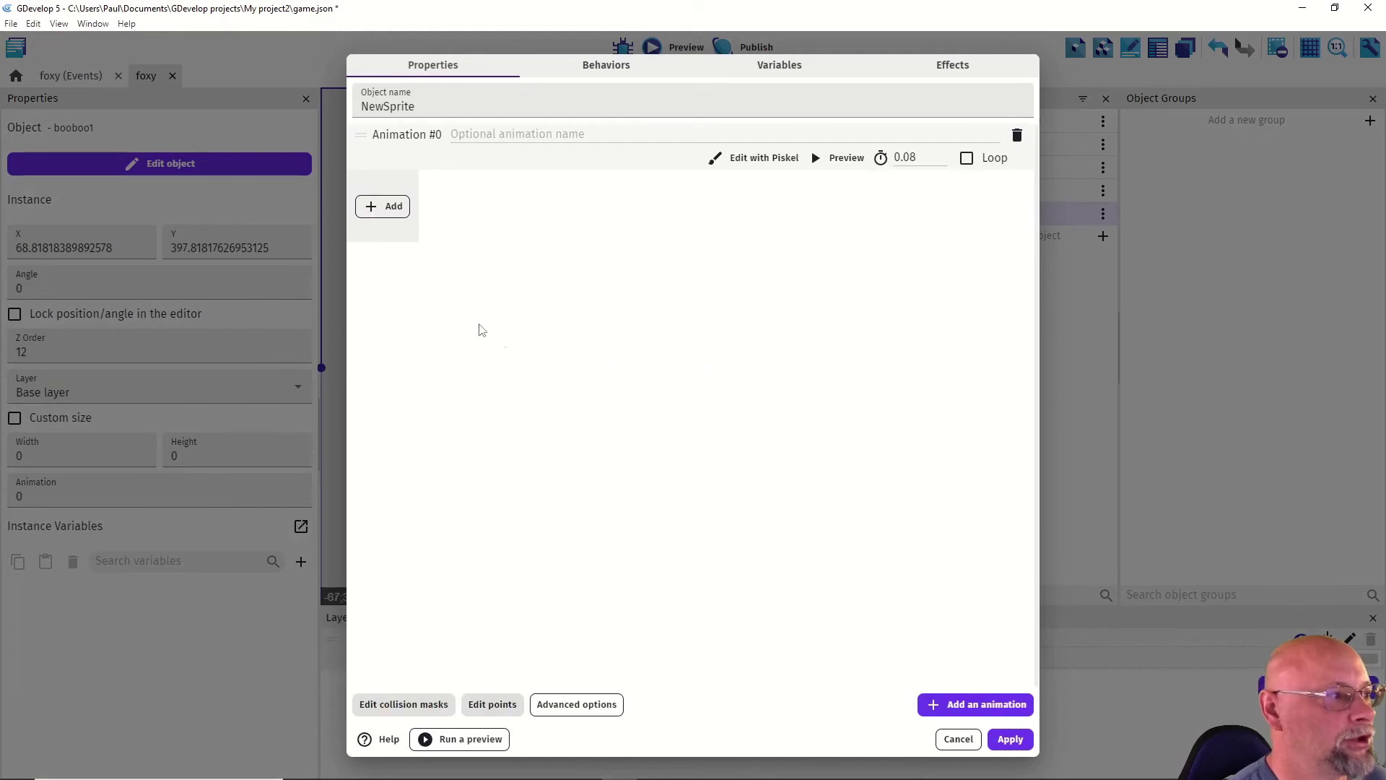
left_click(758, 165)
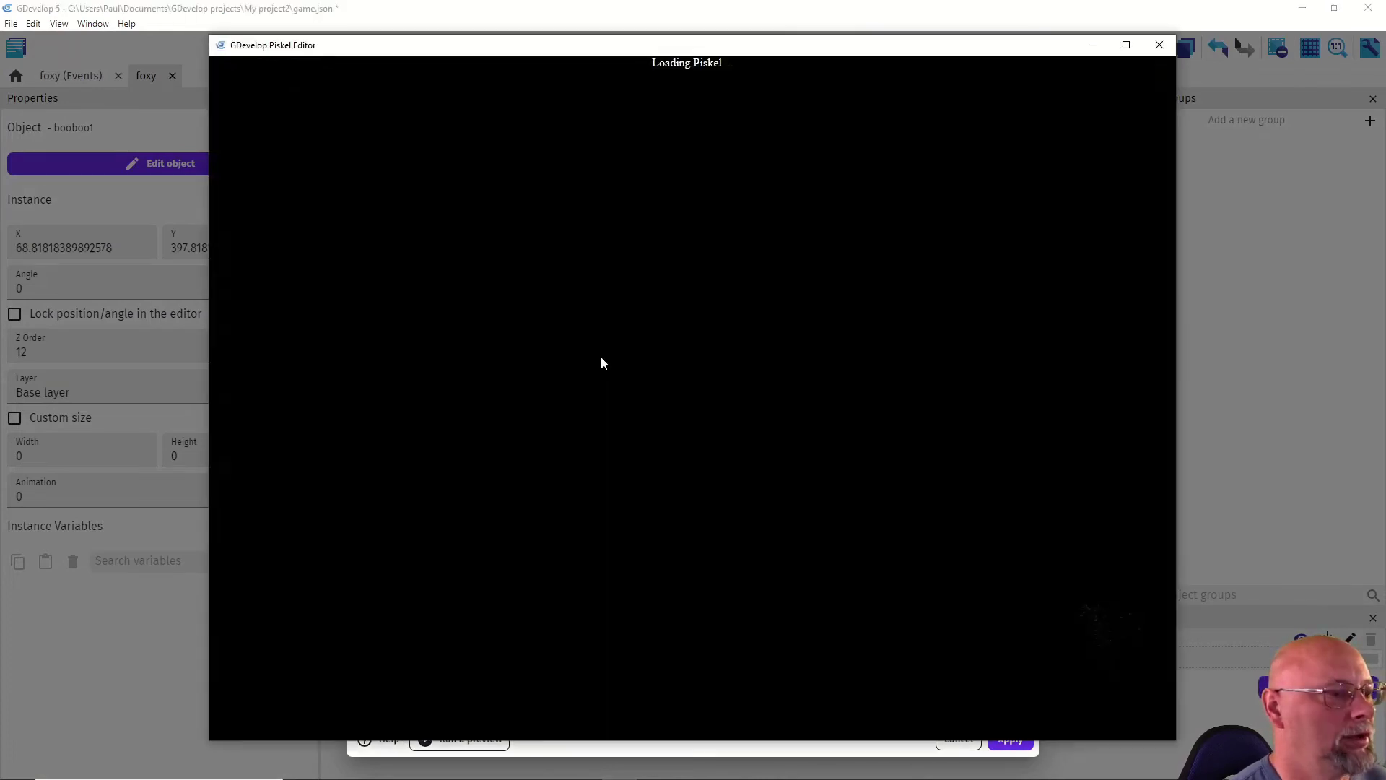
Step: Draw a large black ellipse outline in the upper part of the 64x64 canvas and fill its interior with black
left_click(261, 375)
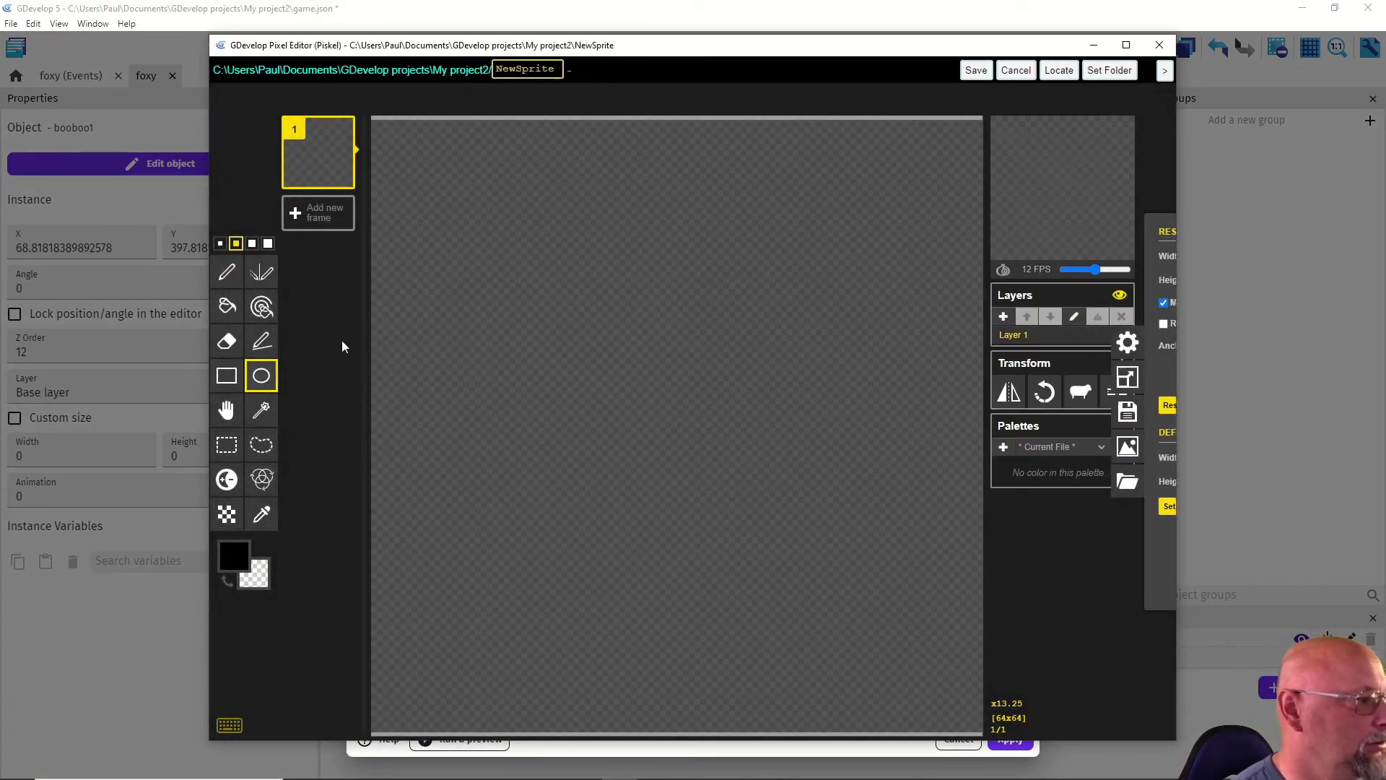
left_click_drag(492, 171, 910, 541)
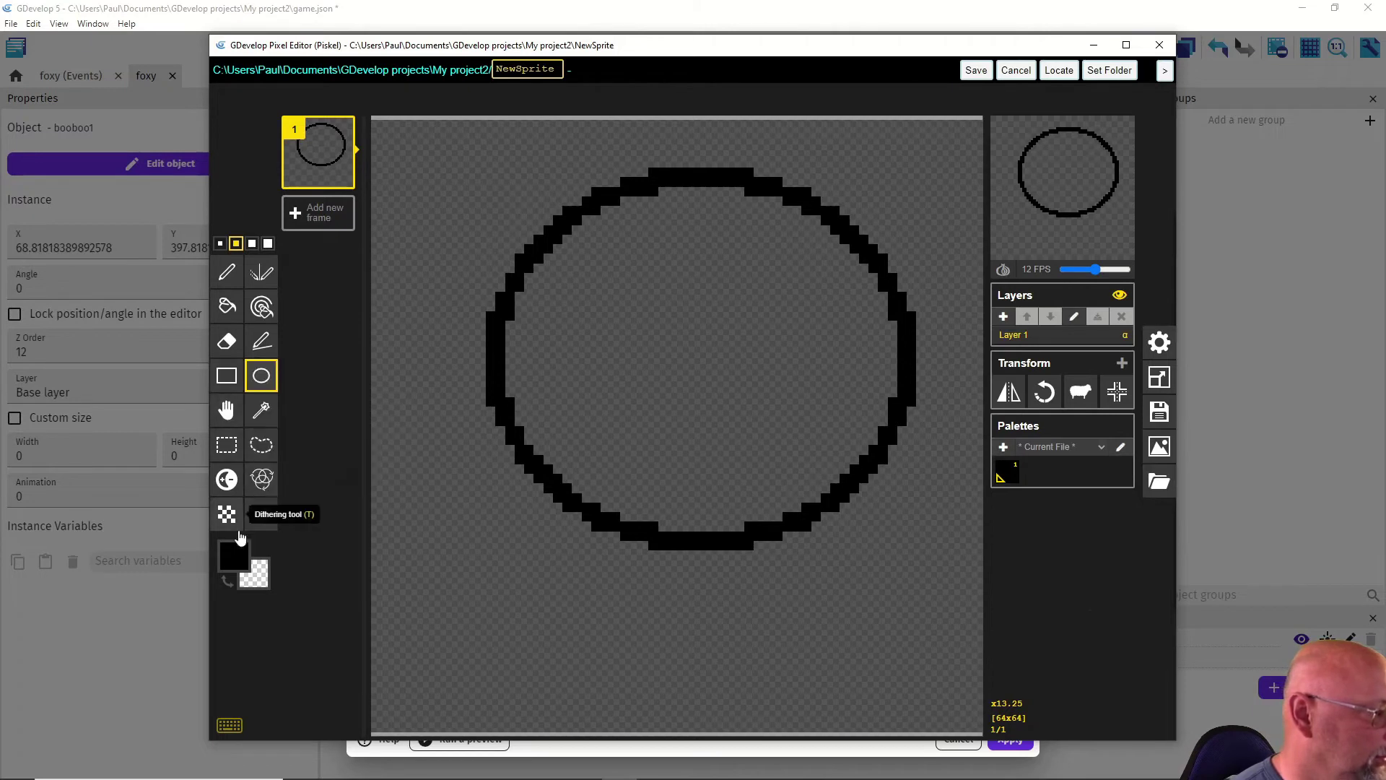
left_click(234, 556)
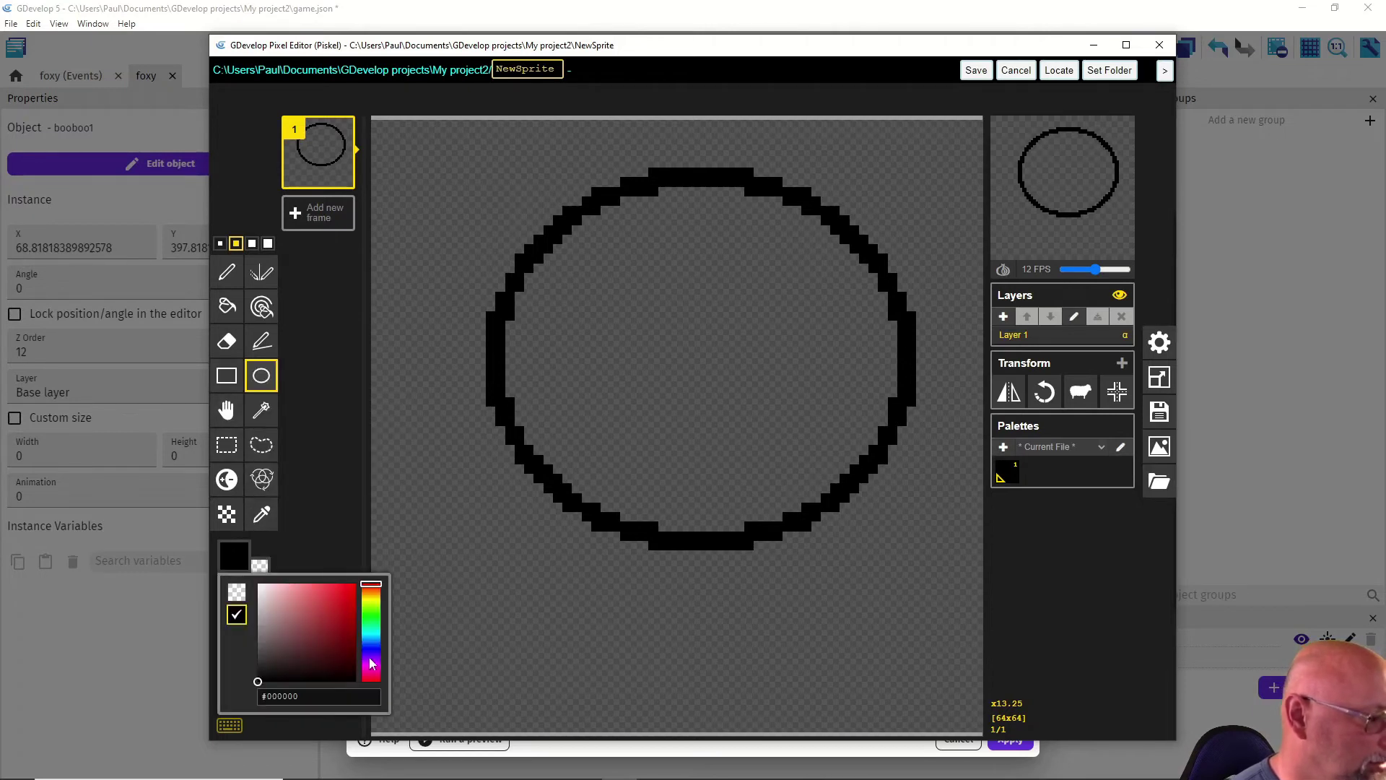
left_click(373, 654)
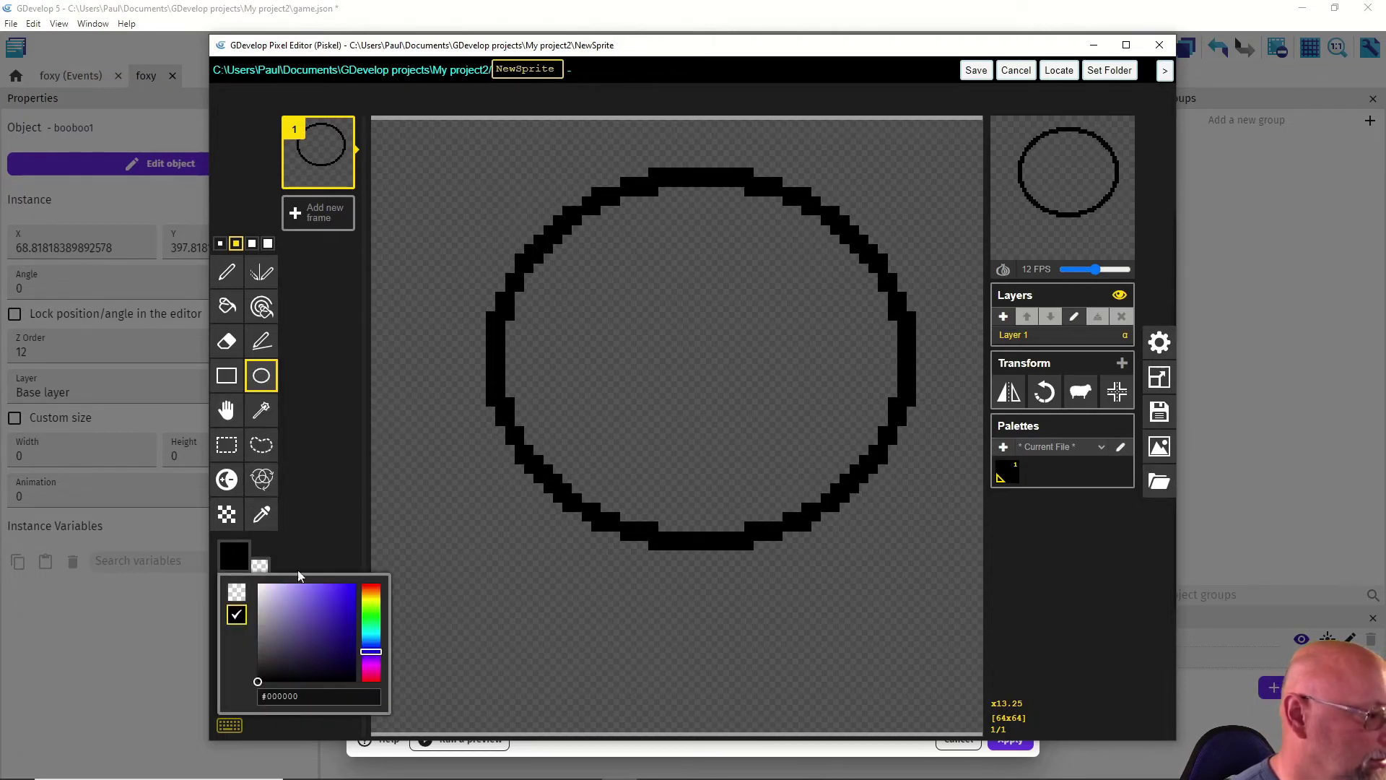
left_click(226, 306)
left_click(622, 364)
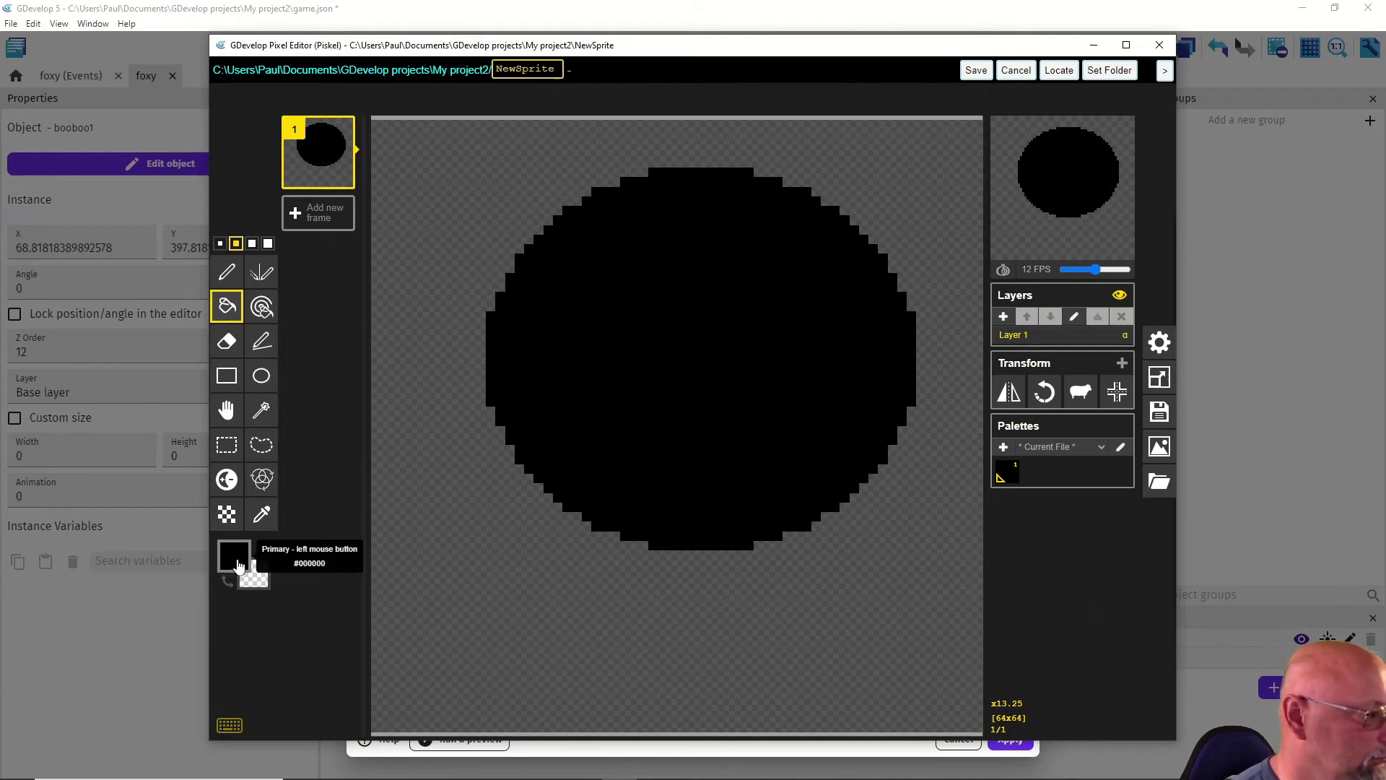
Step: Refill the large black ellipse of the enemy's head with blue
left_click(234, 555)
left_click(345, 595)
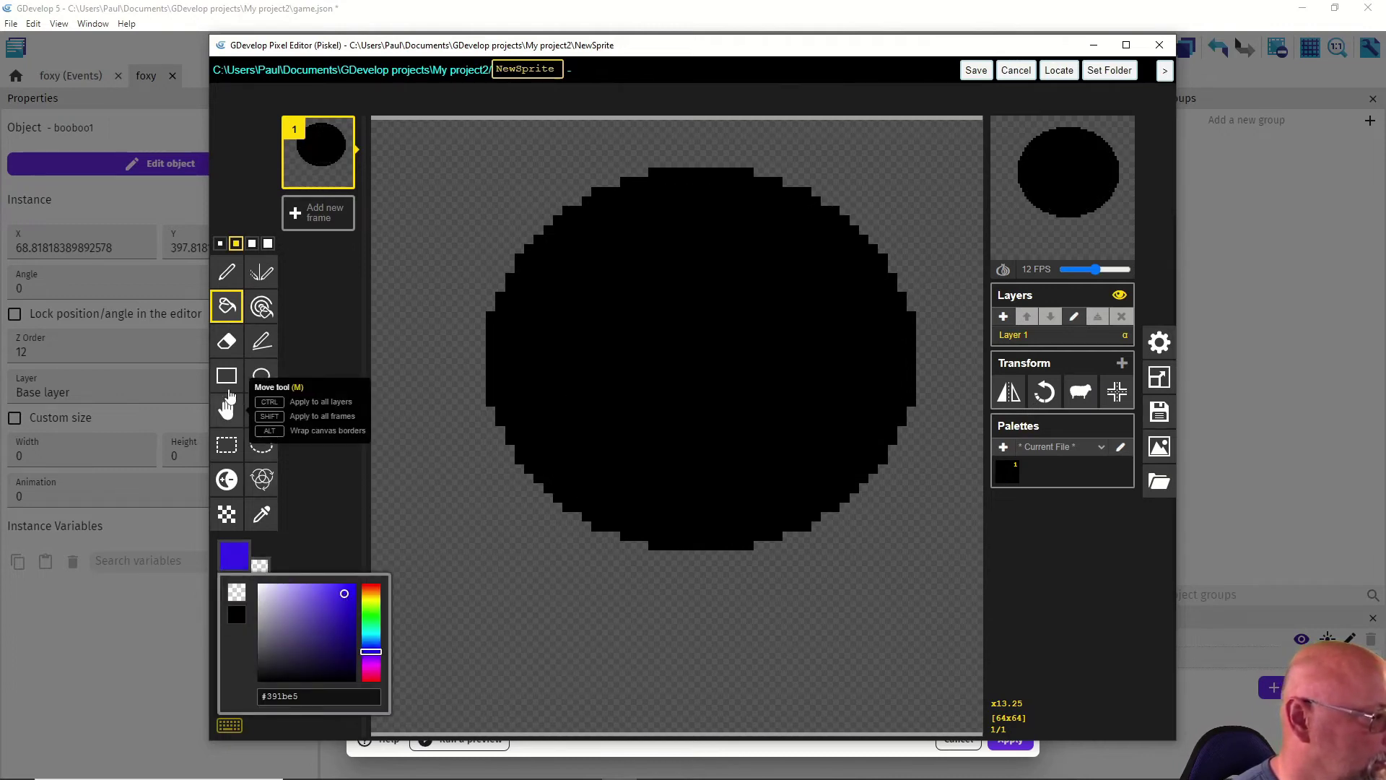
left_click(226, 308)
left_click(555, 340)
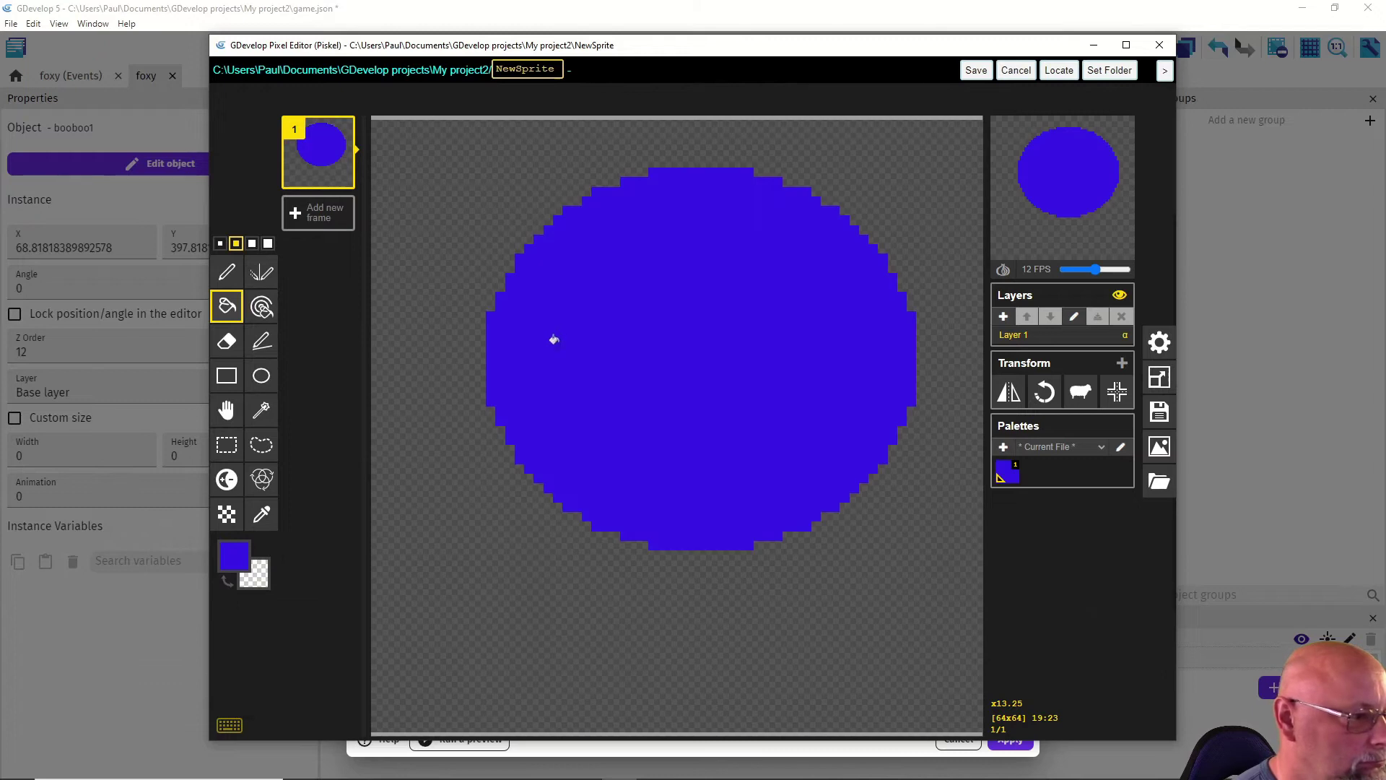
Step: Draw a narrower blue ellipse overlapping the lower part of the head and fill its interior with blue as the body
left_click(261, 376)
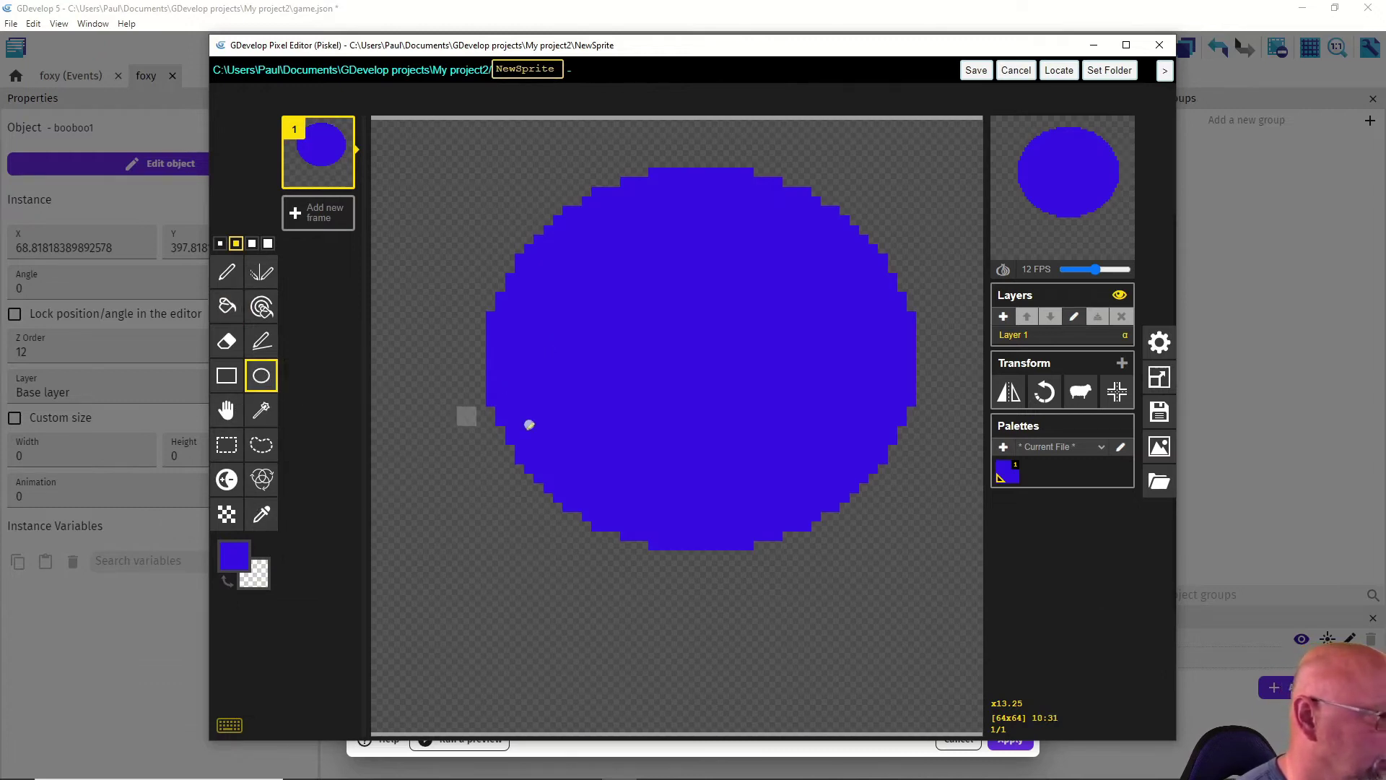
mouse_move(599, 414)
left_mouse_down()
mouse_move(705, 643)
mouse_move(841, 711)
left_mouse_up()
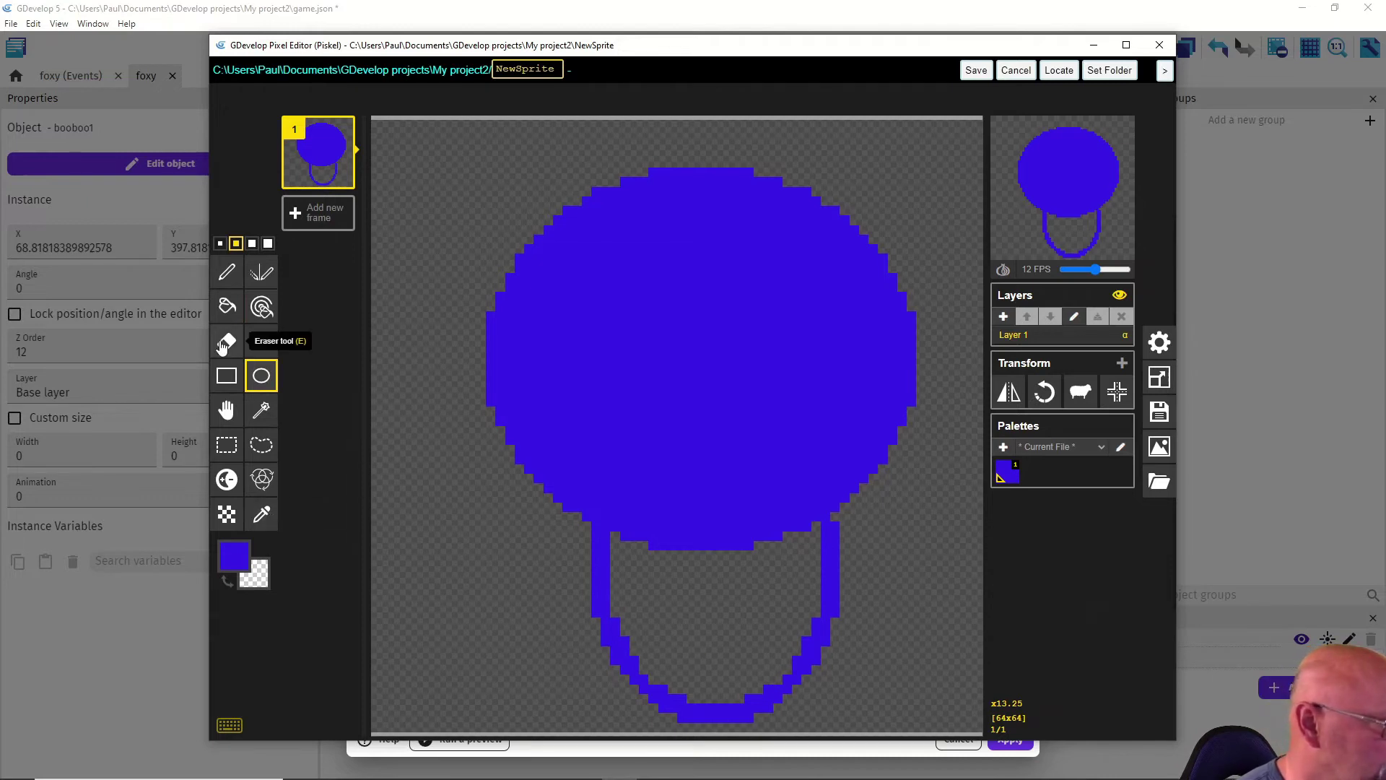
left_click(233, 310)
left_click(650, 628)
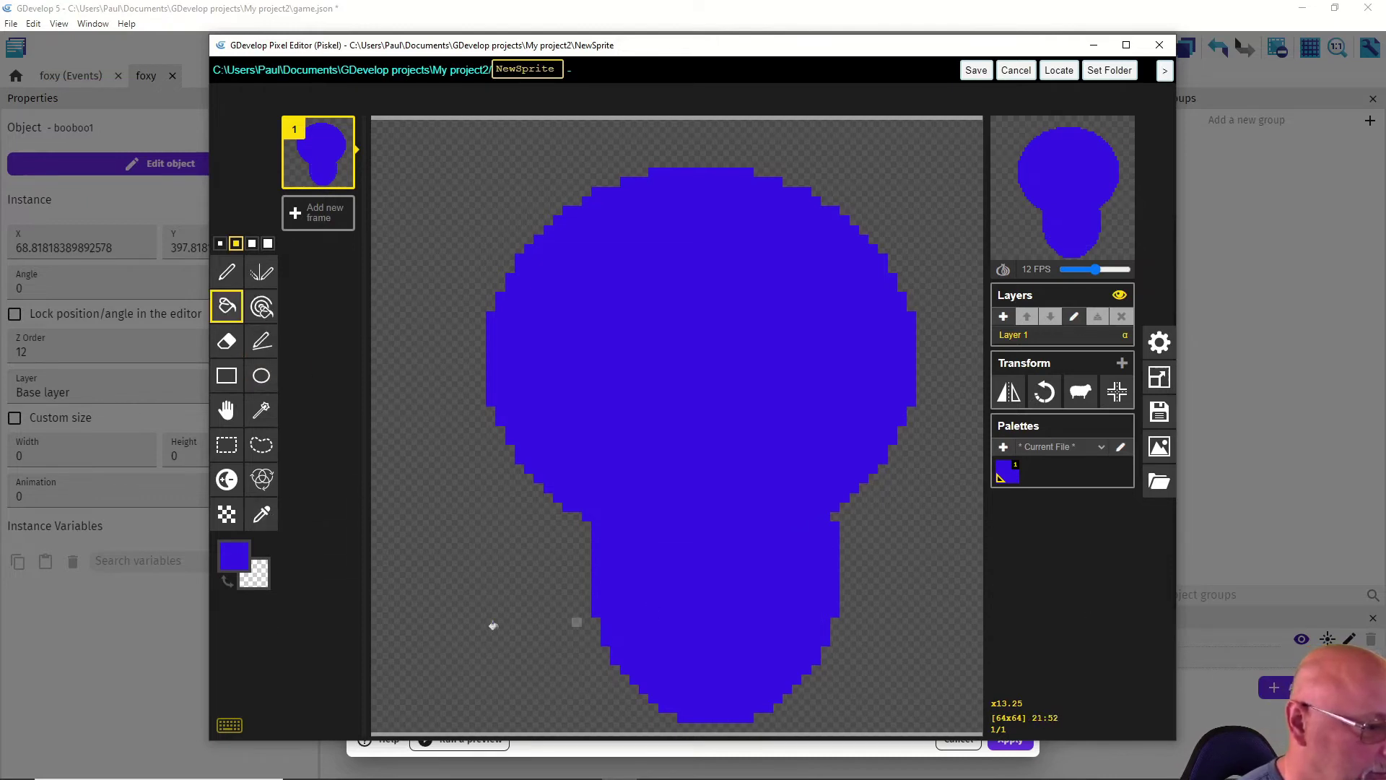
Step: Draw two small upright yellow ellipses side by side on the blue head as eyes
left_click(236, 562)
left_click(393, 601)
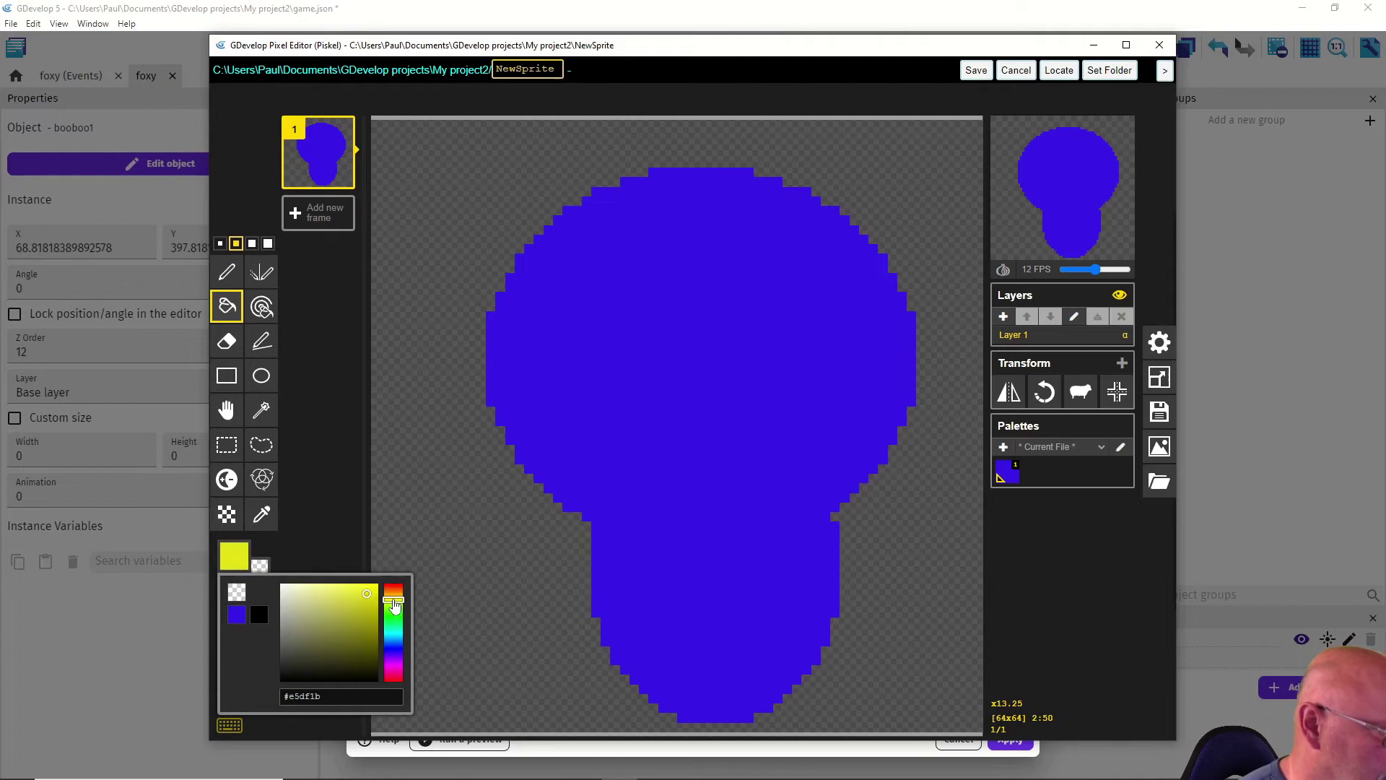
left_click(261, 376)
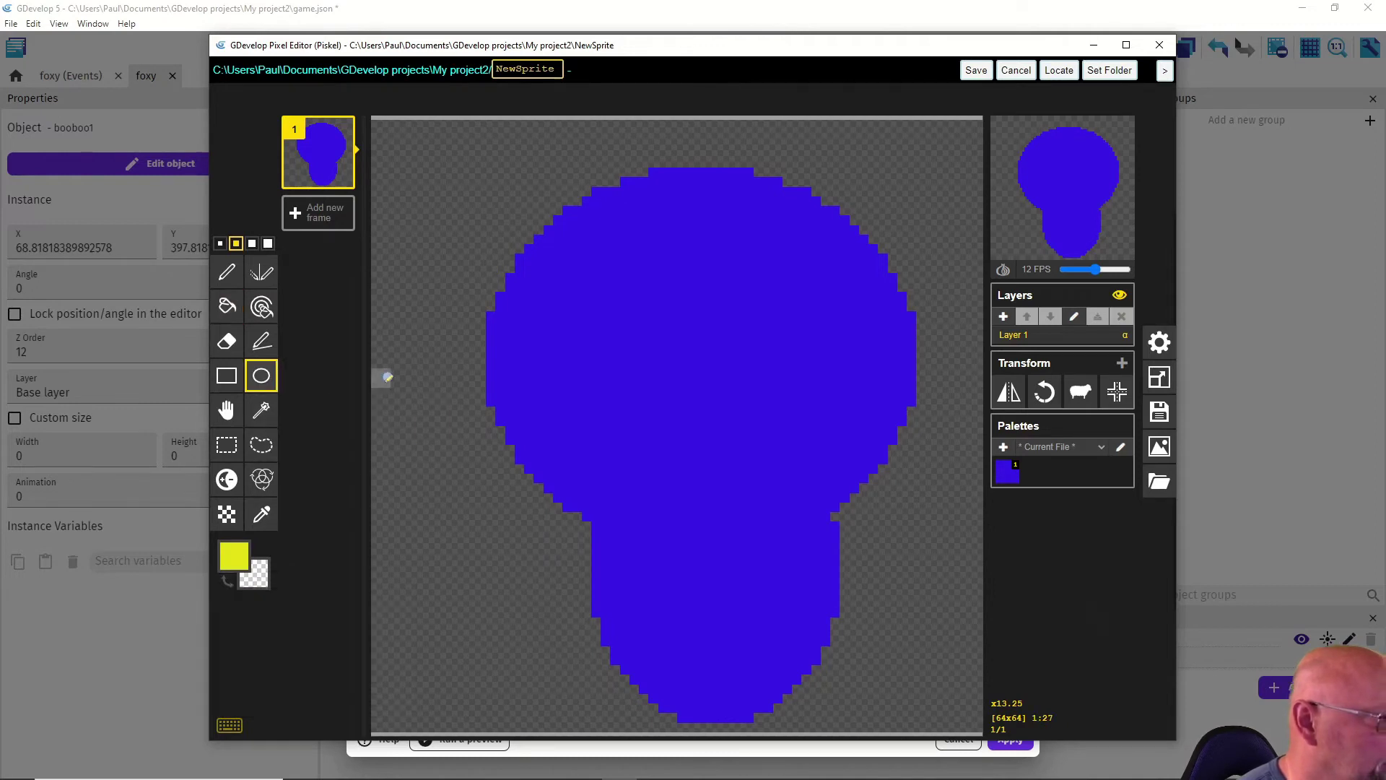
left_click_drag(589, 314, 623, 356)
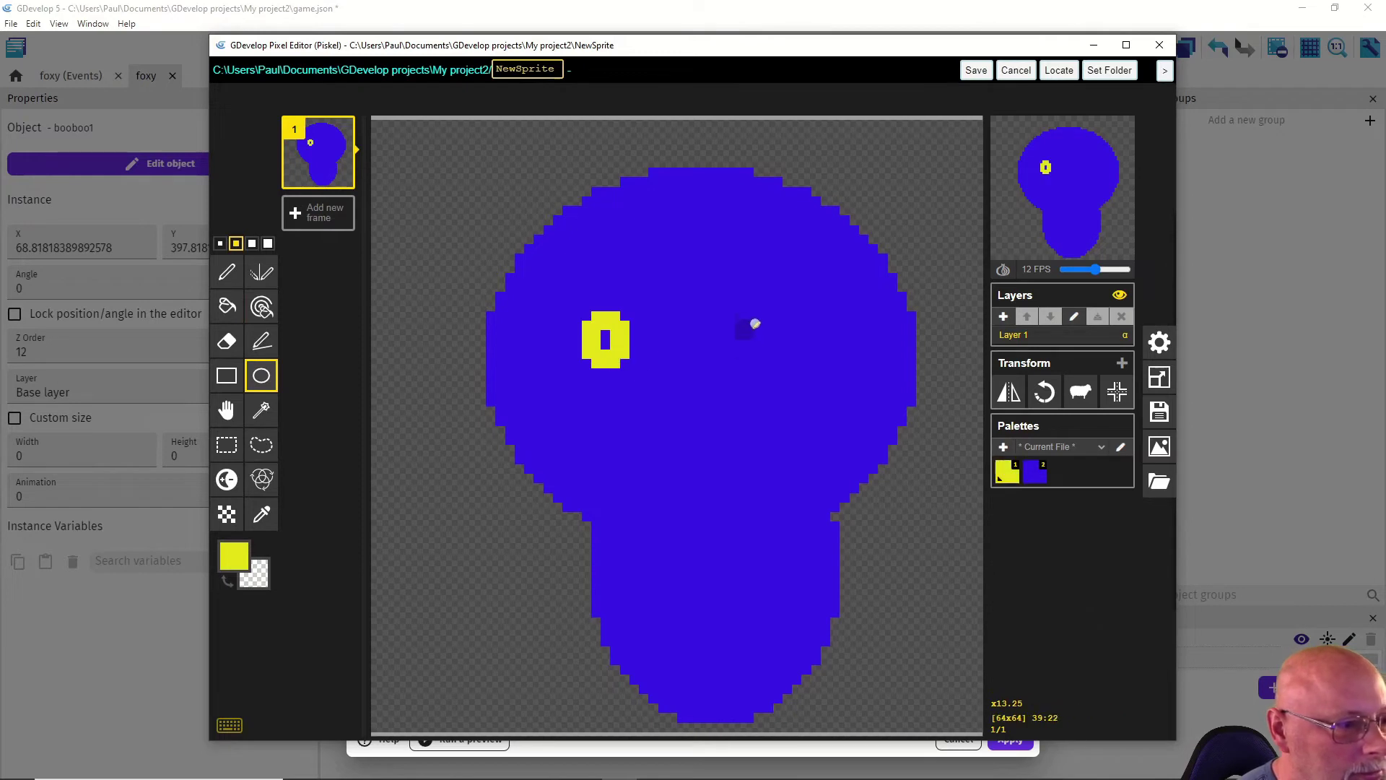
left_click_drag(753, 314, 791, 374)
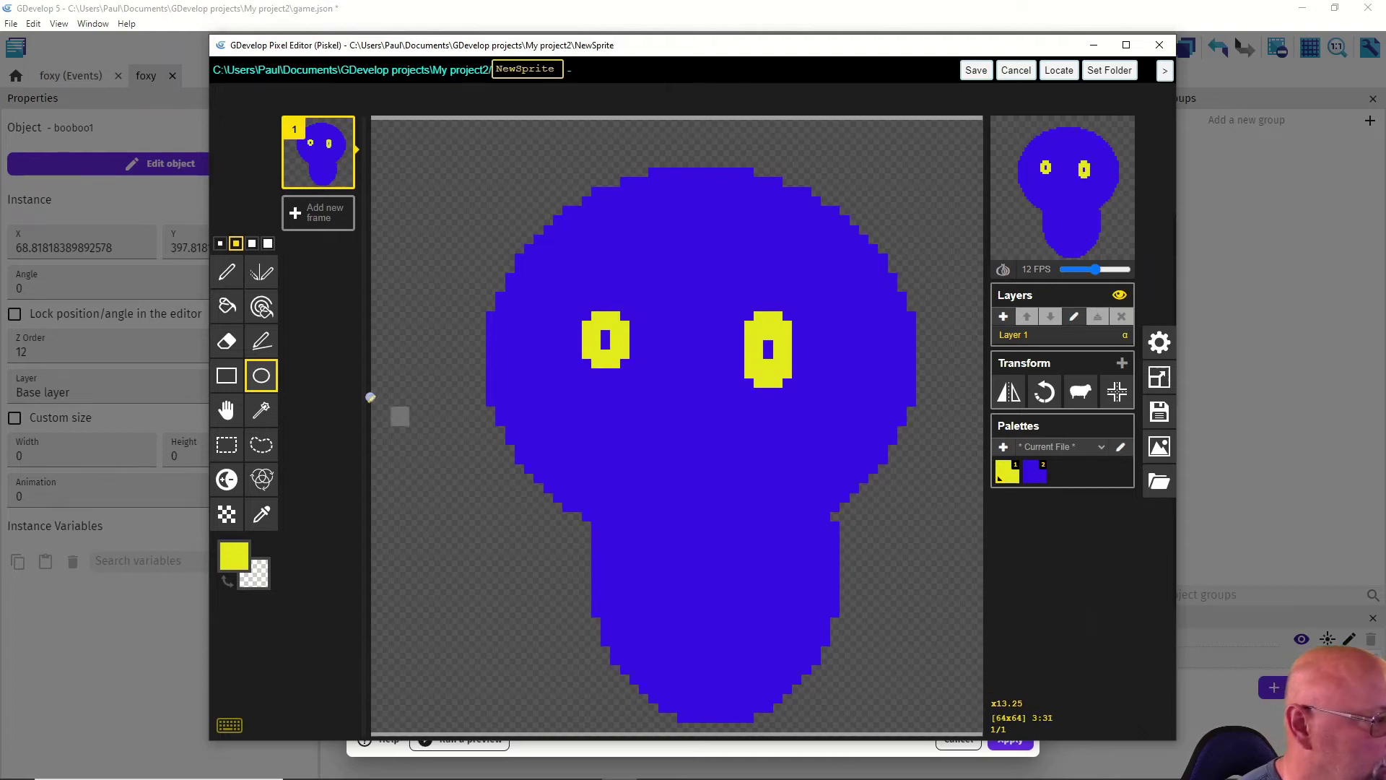
Step: Draw a yellow downturned mouth with two long fangs freehand beneath the eyes
left_click(226, 272)
mouse_move(598, 439)
left_mouse_down()
mouse_move(622, 426)
mouse_move(725, 418)
mouse_move(796, 450)
mouse_move(756, 449)
mouse_move(762, 502)
left_mouse_up()
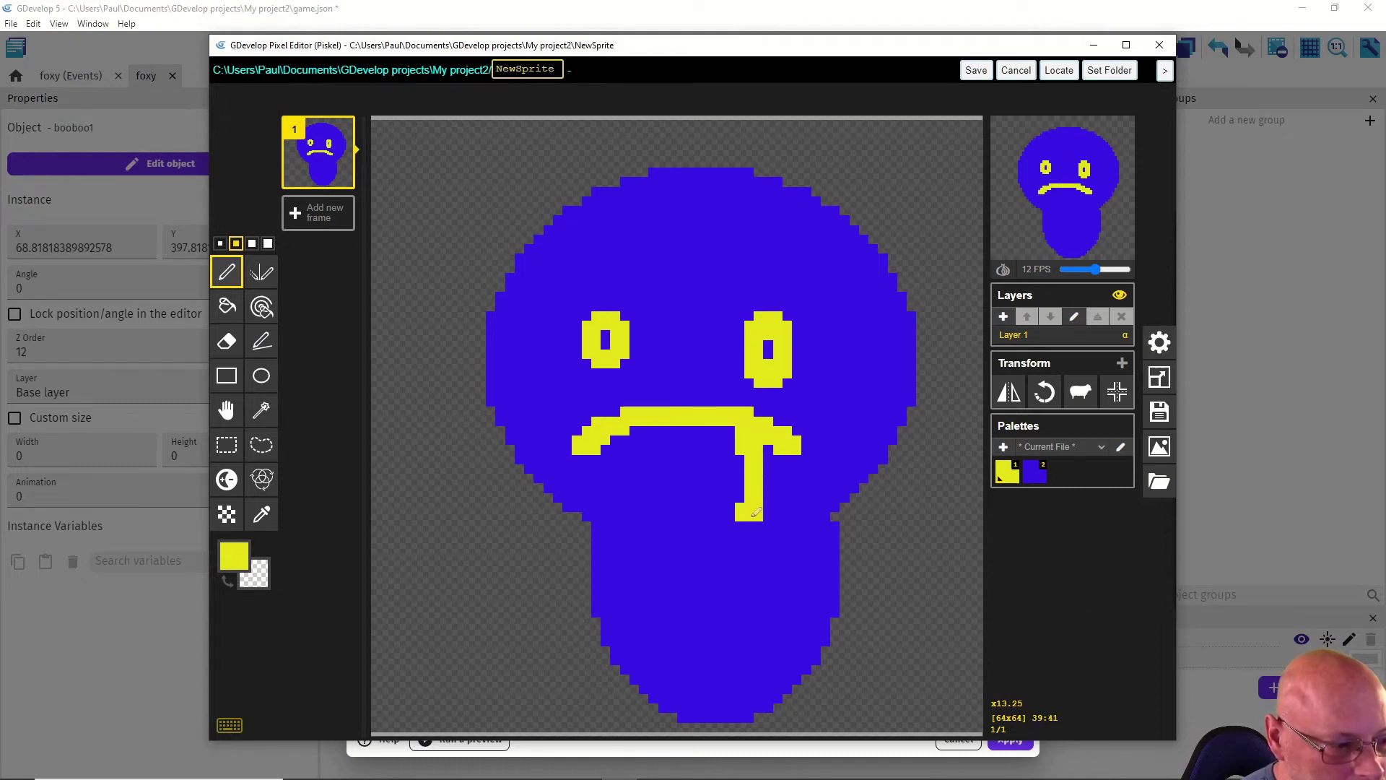
left_click_drag(641, 423, 639, 478)
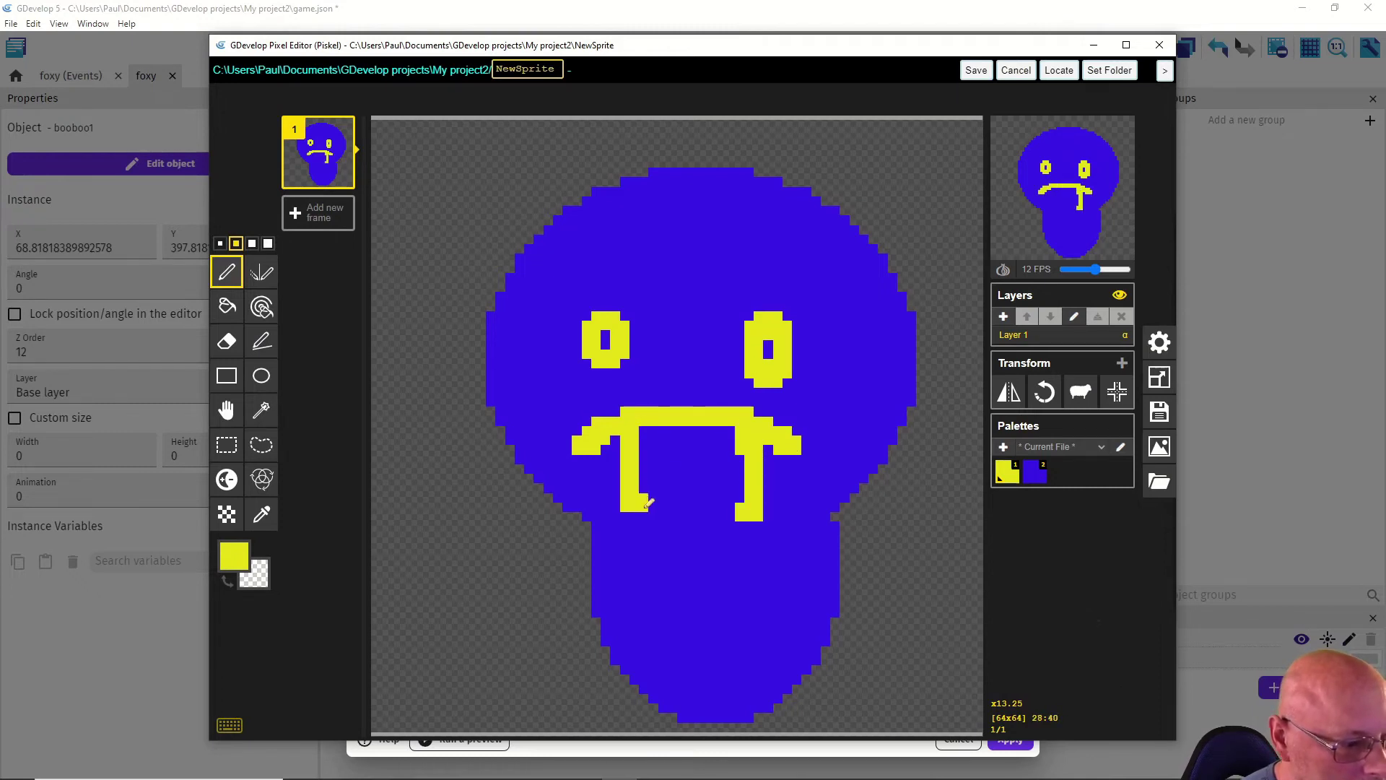
left_click(640, 503)
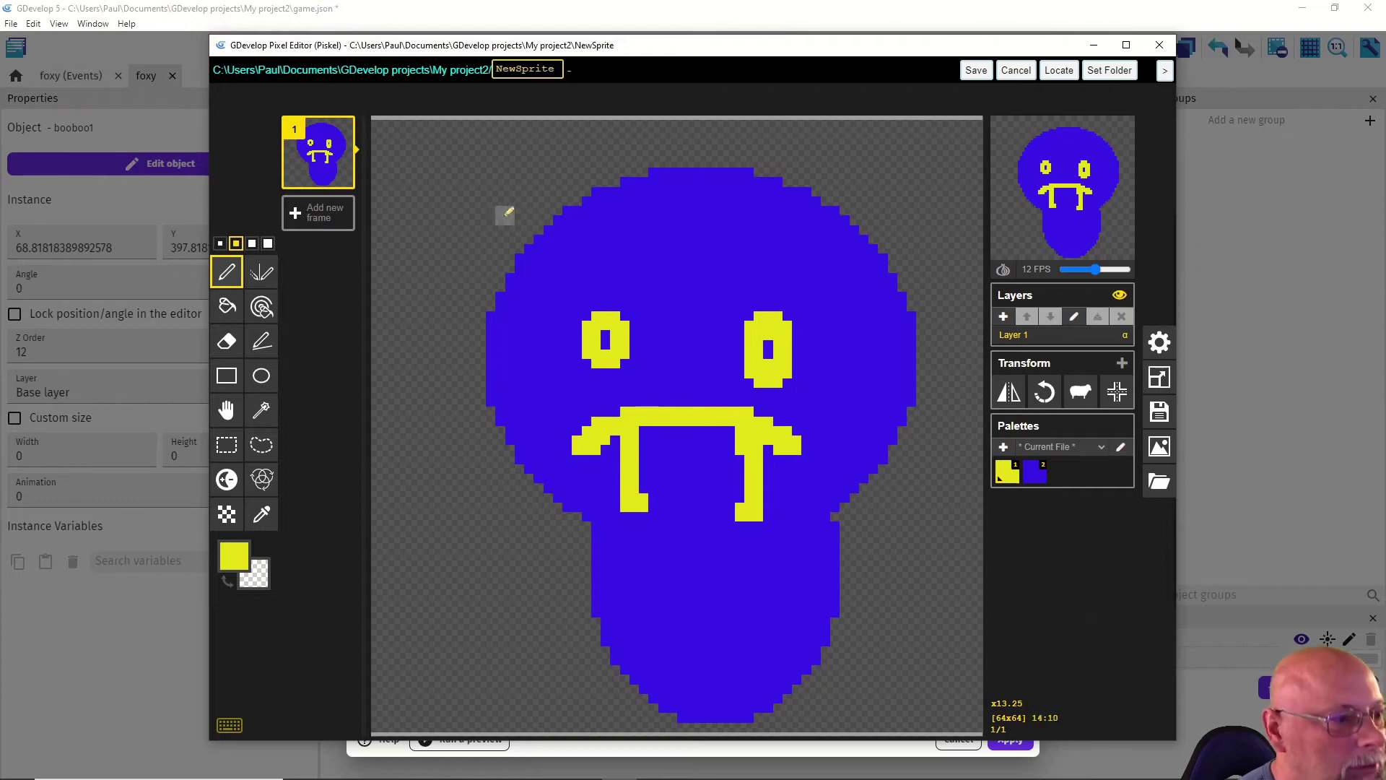
Step: Save the drawing back to the sprite, name its animation bobo2, and apply the object
left_click(977, 72)
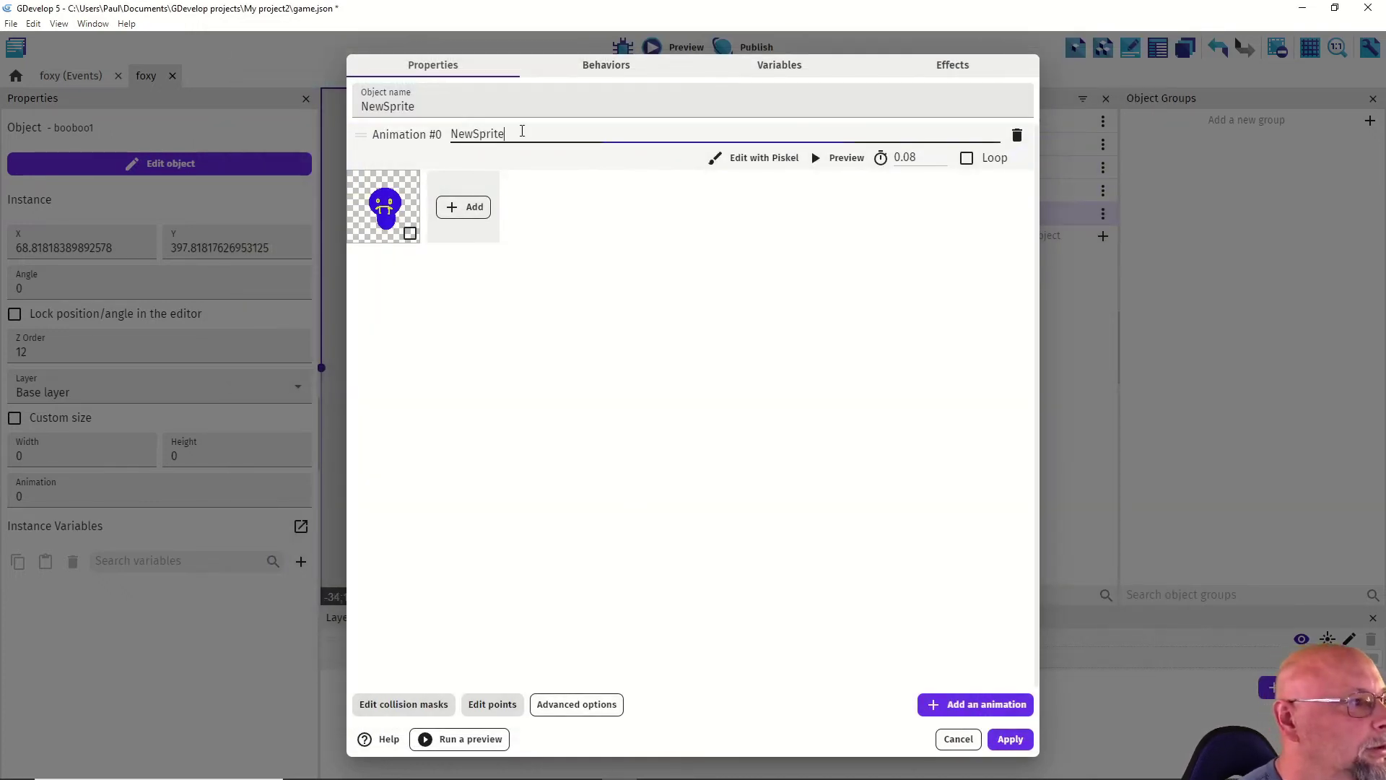
left_click_drag(520, 133, 413, 135)
type("bobo2")
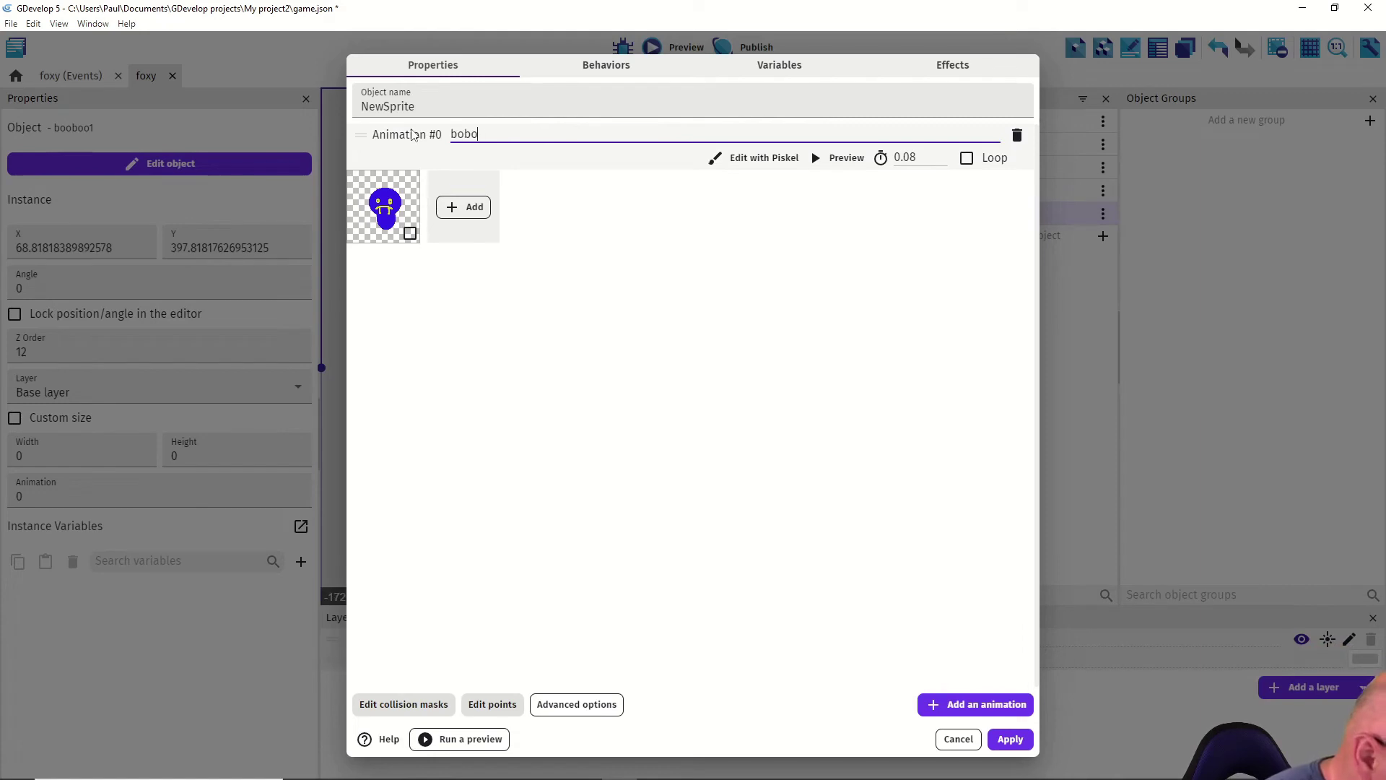
left_click(1009, 739)
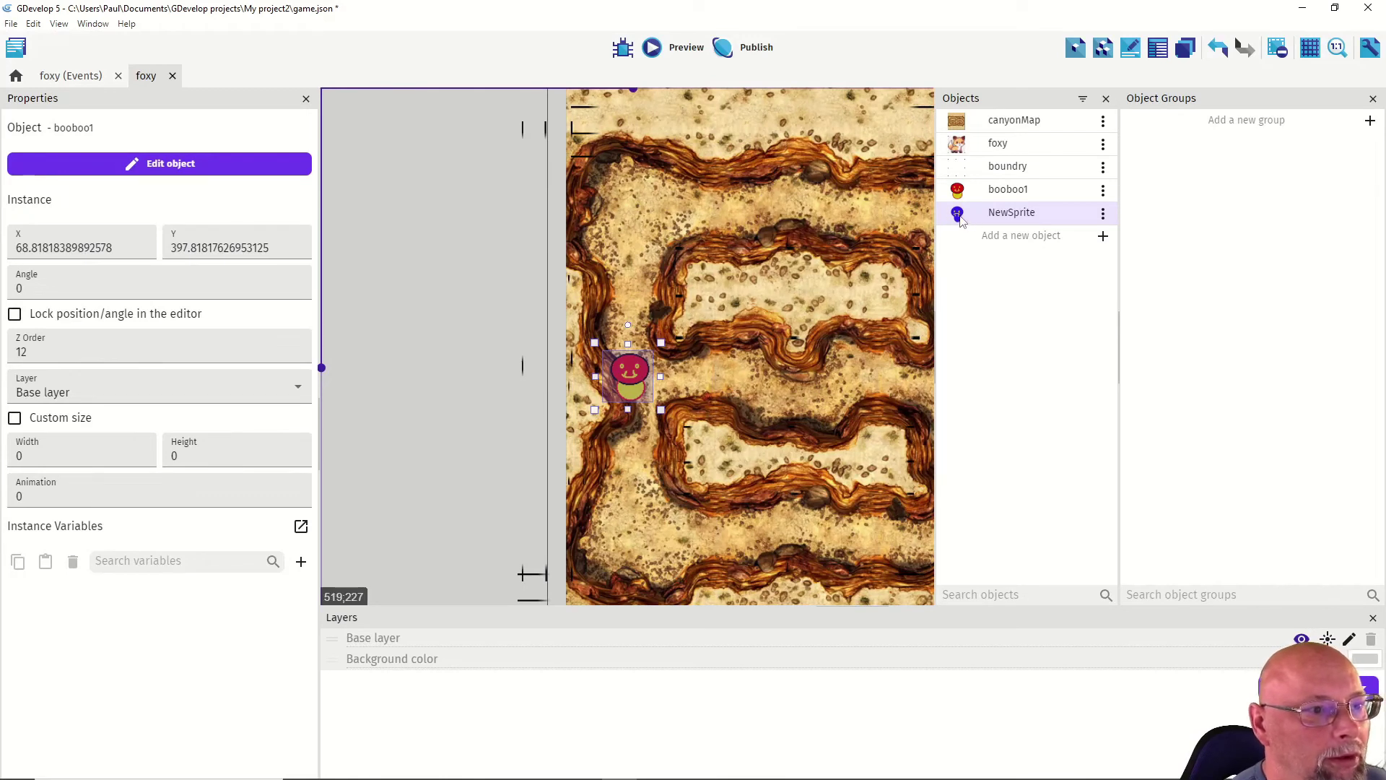
Step: Place a NewSprite instance near the upper central junction and delete the two booboo1 instances from the central corridor
left_click_drag(961, 221, 877, 216)
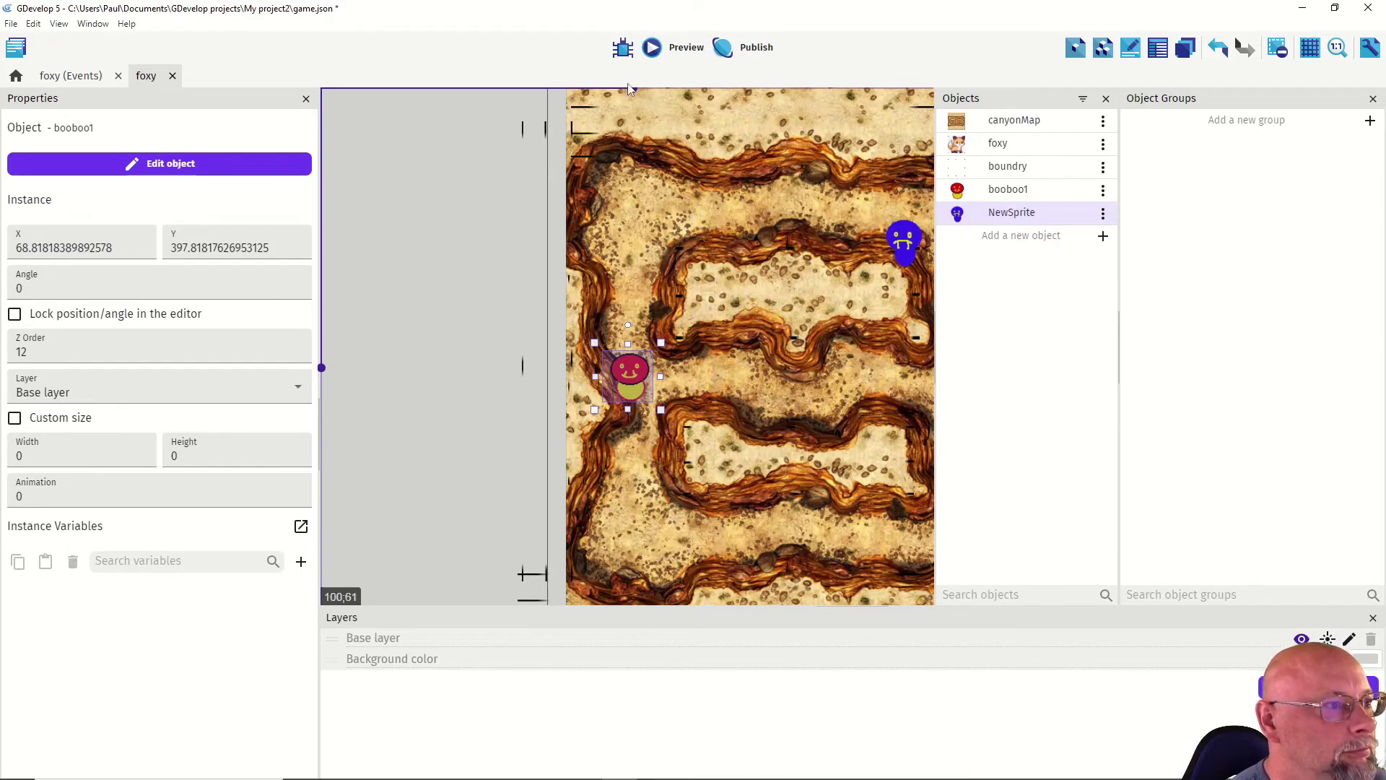
scroll(636, 93, "right", 3)
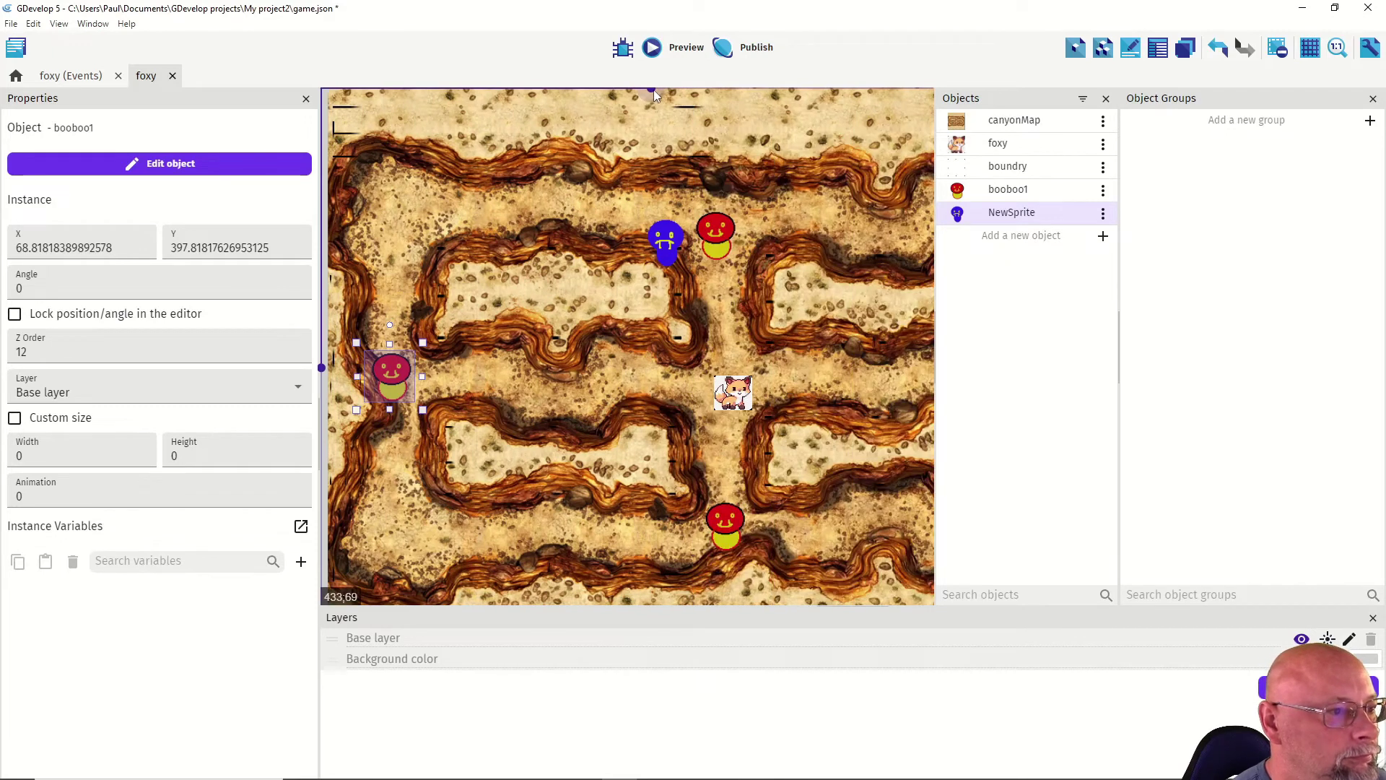
left_click(725, 237)
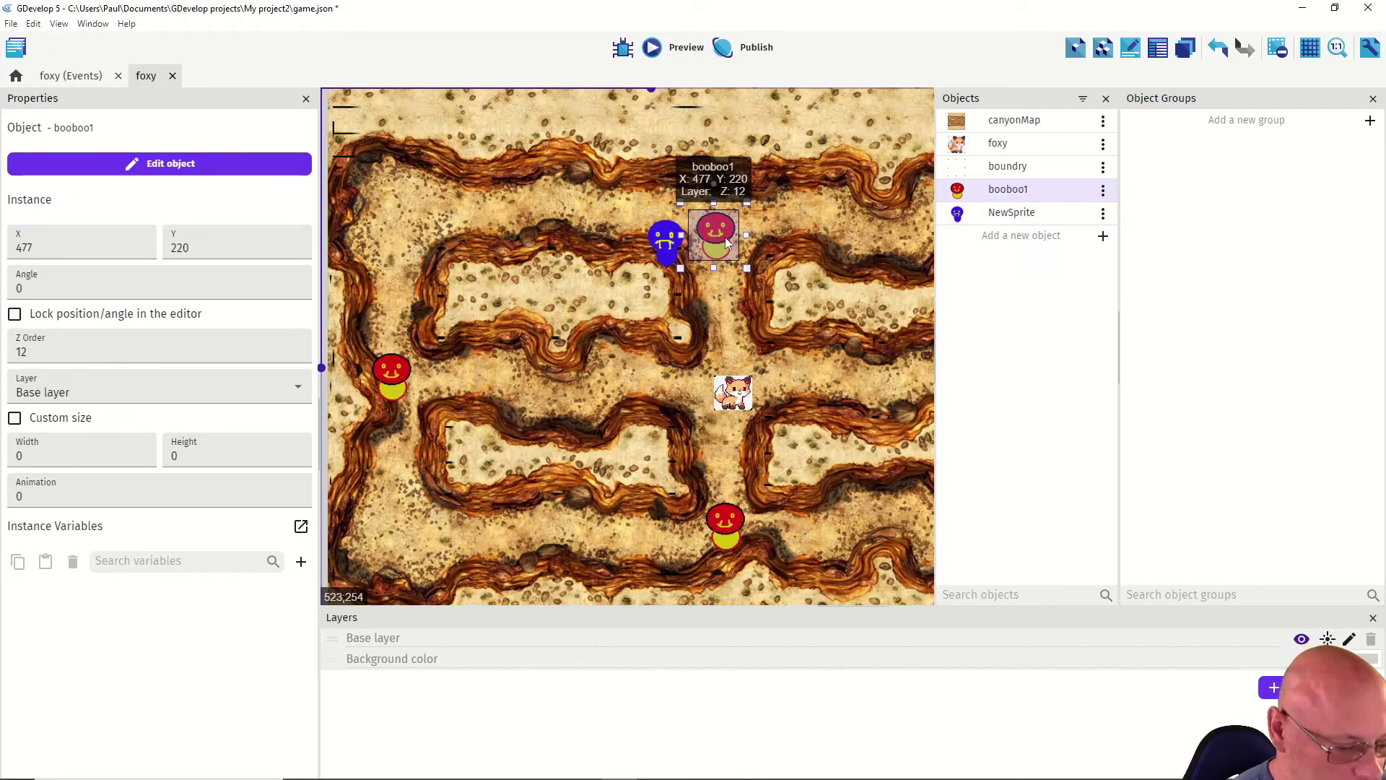
key("Delete")
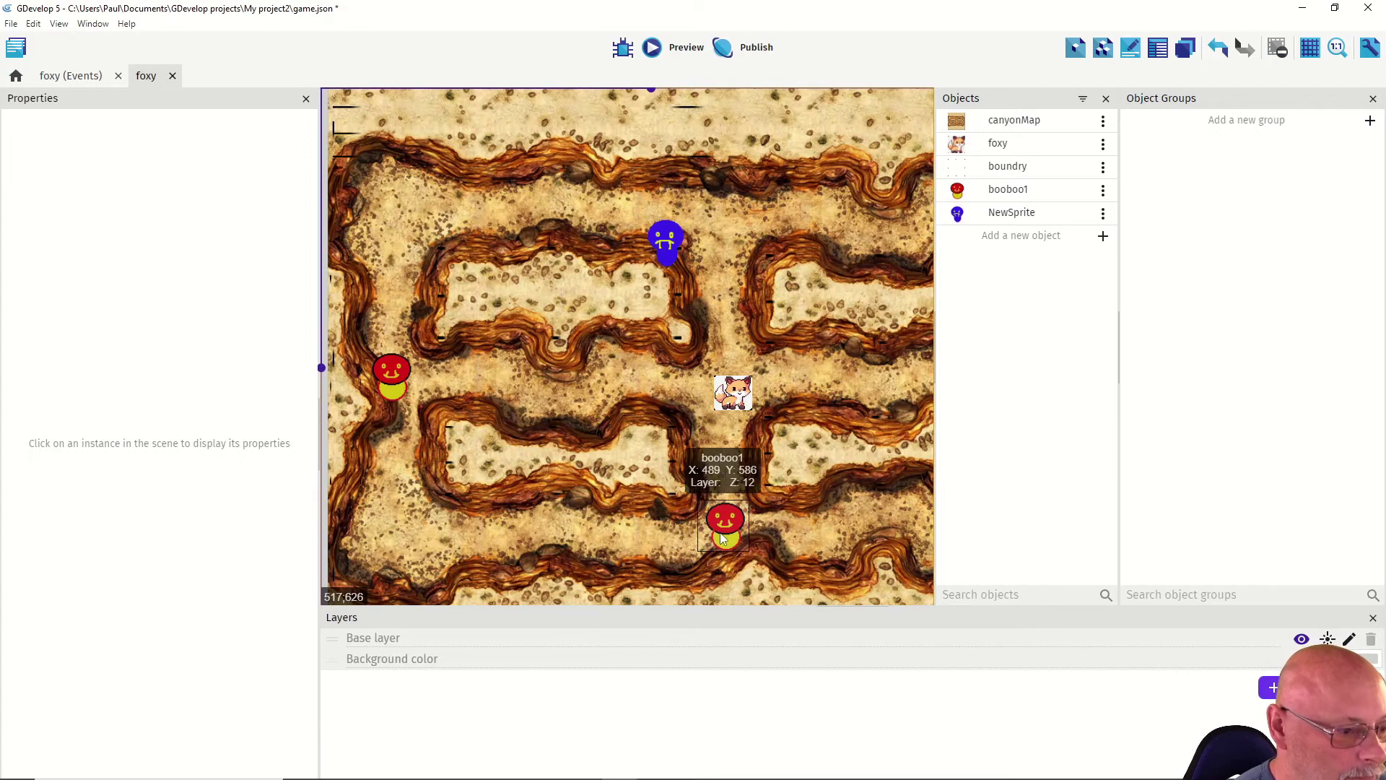
left_click(722, 538)
key("Delete")
Step: Move the blue enemy to the upper end of the central corridor and paste a copy of it at the lower end
scroll(696, 401, "up", 1, "ctrl")
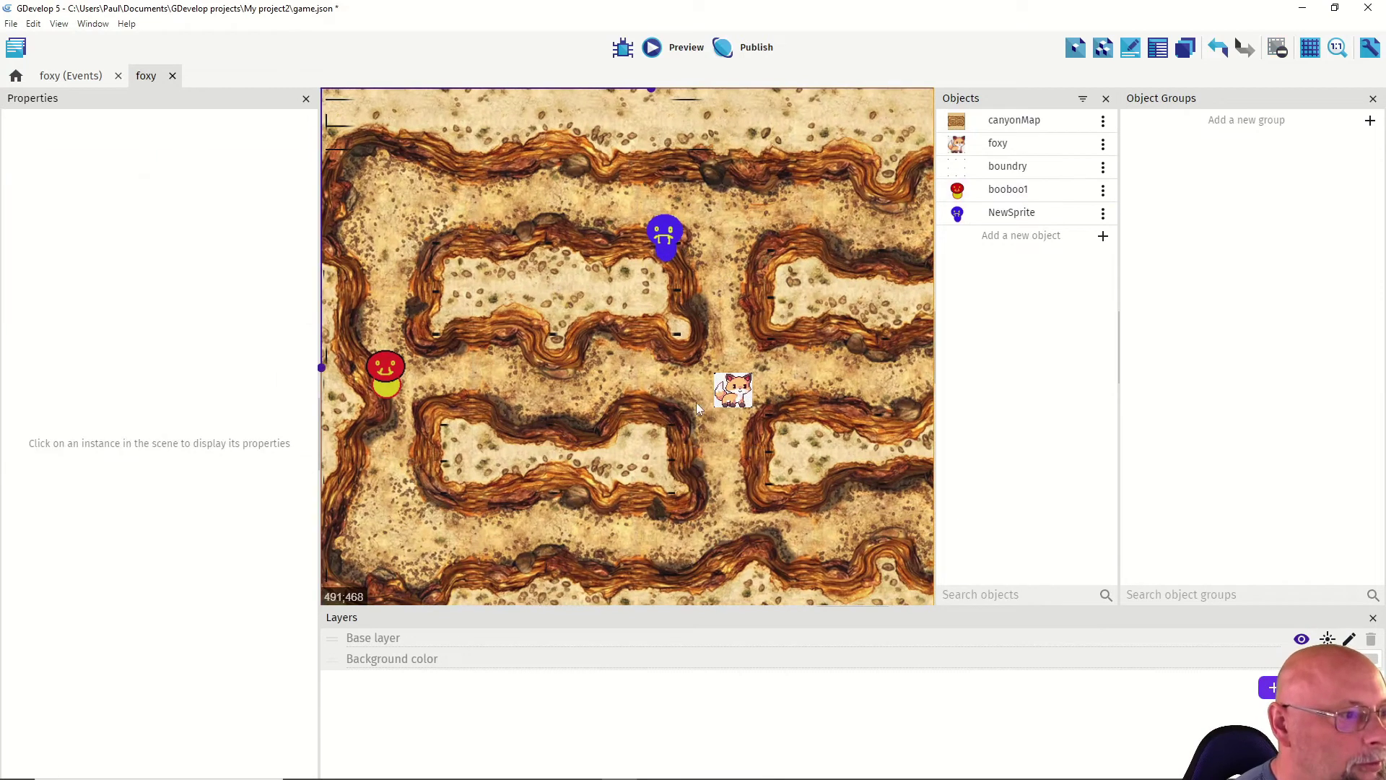
left_click_drag(652, 240, 704, 232)
right_click(704, 231)
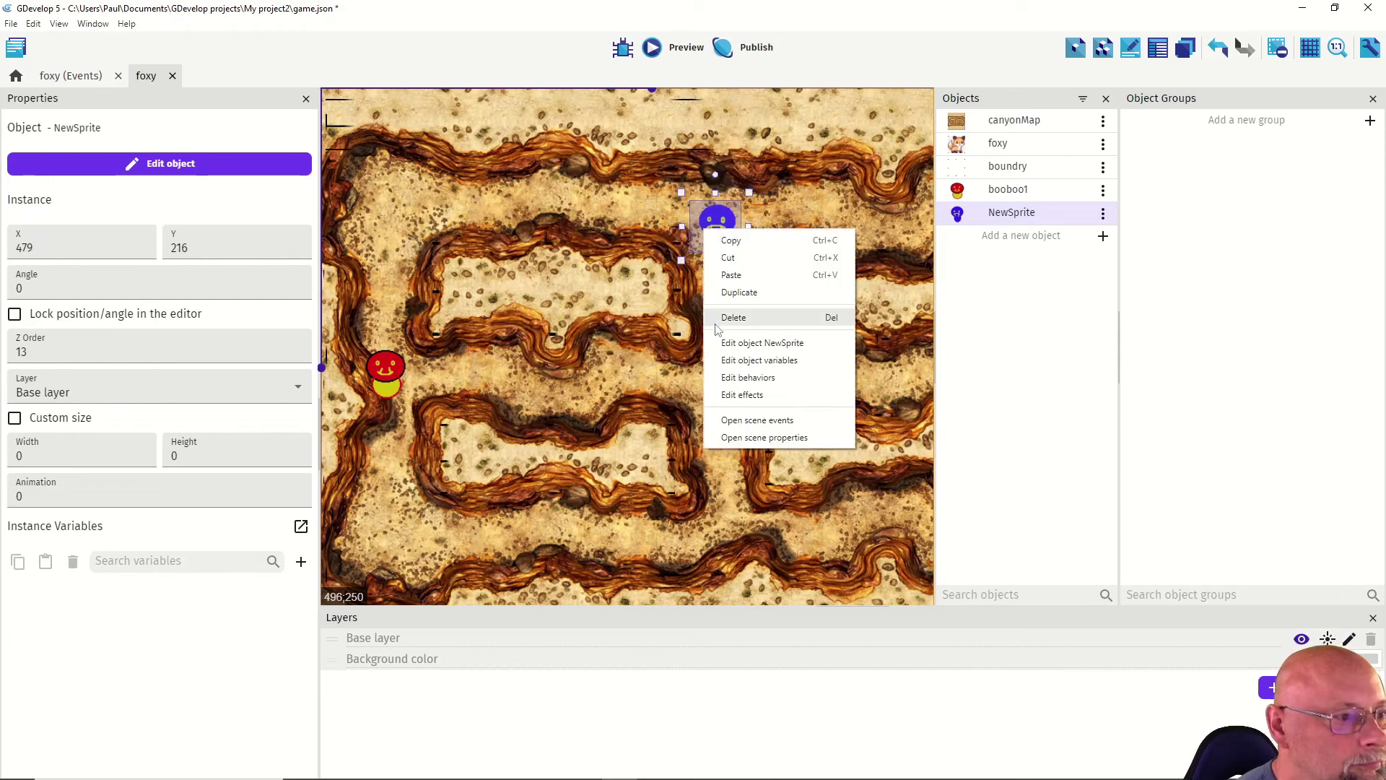
left_click(733, 243)
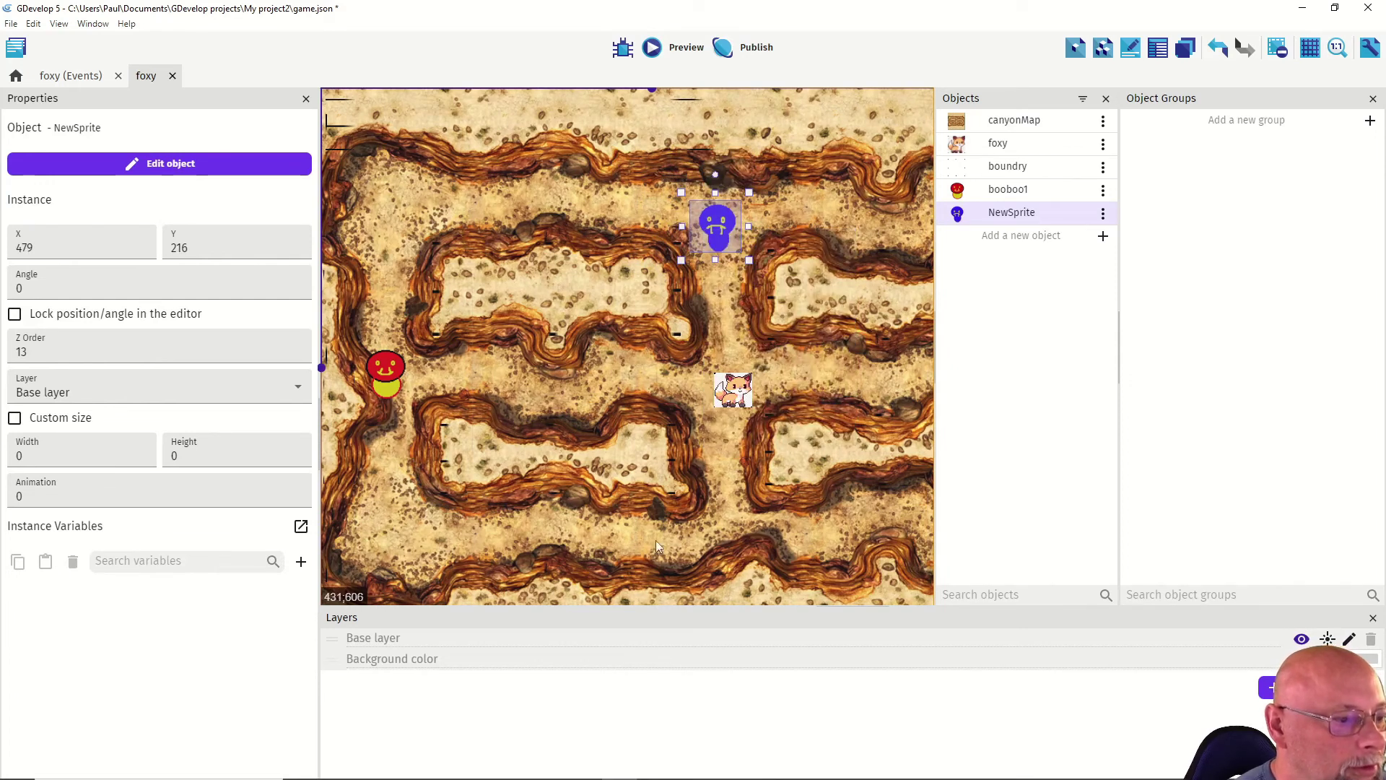
left_click(728, 525)
right_click(730, 527)
left_click(739, 562)
Step: Scale down both blue enemies and shrink the red booboo1 in the left corridor to about 54 by 45
left_click_drag(736, 536, 754, 509)
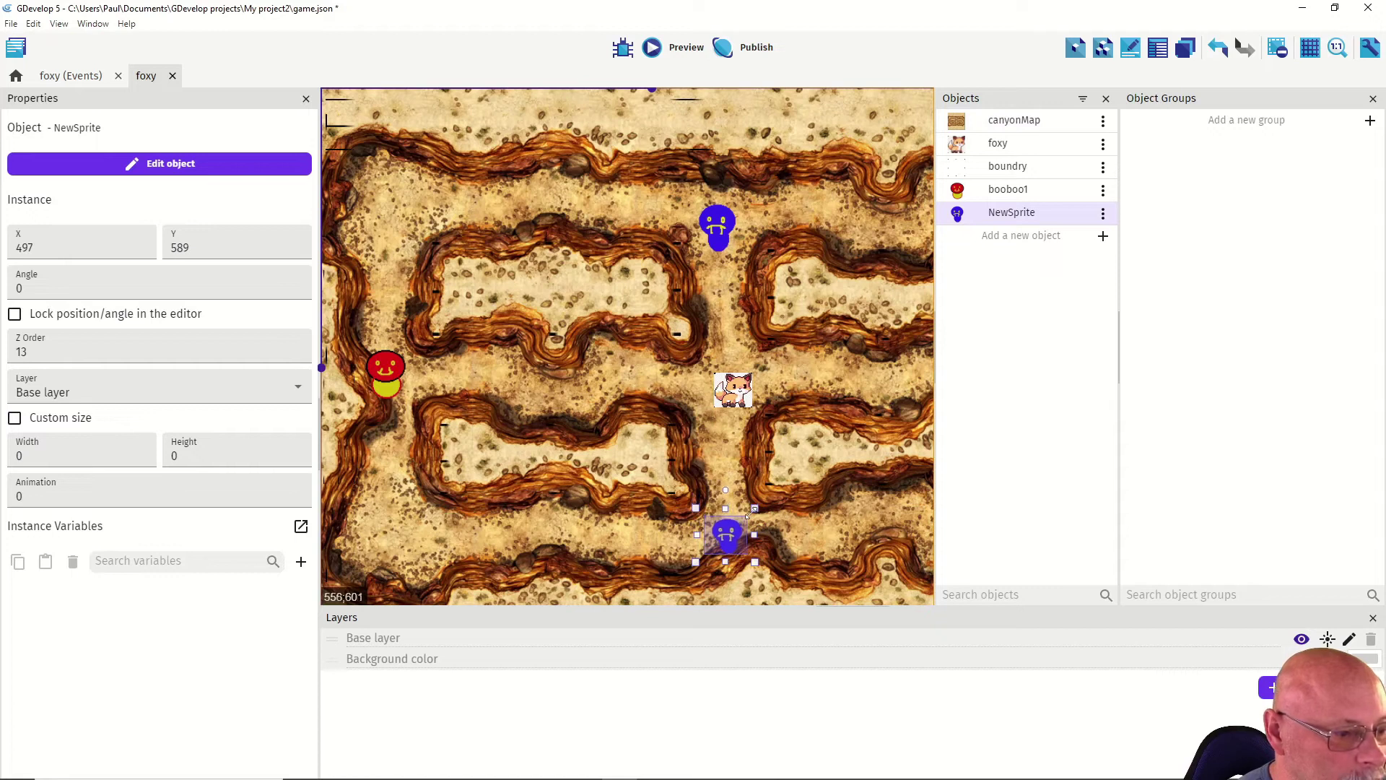
left_click(718, 226)
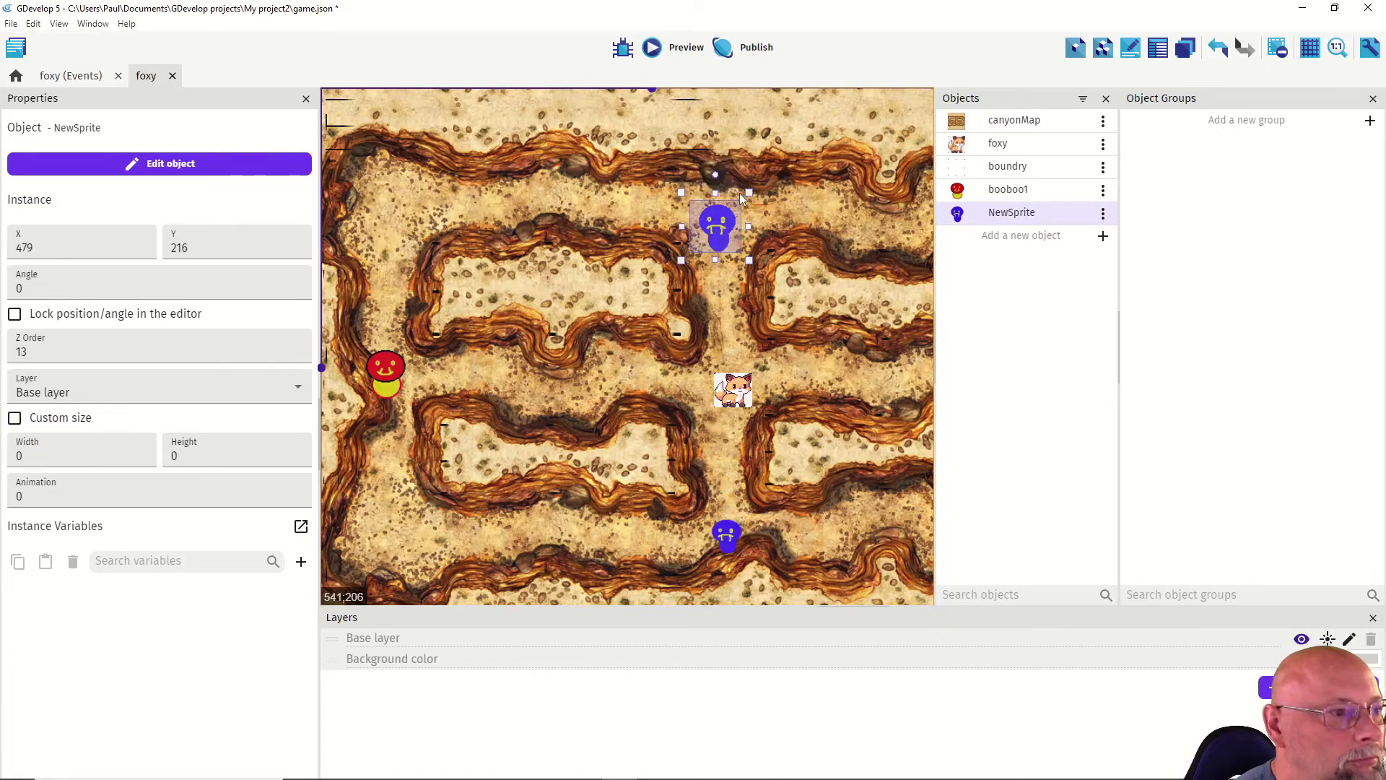
left_click_drag(749, 193, 718, 224)
left_click(385, 366)
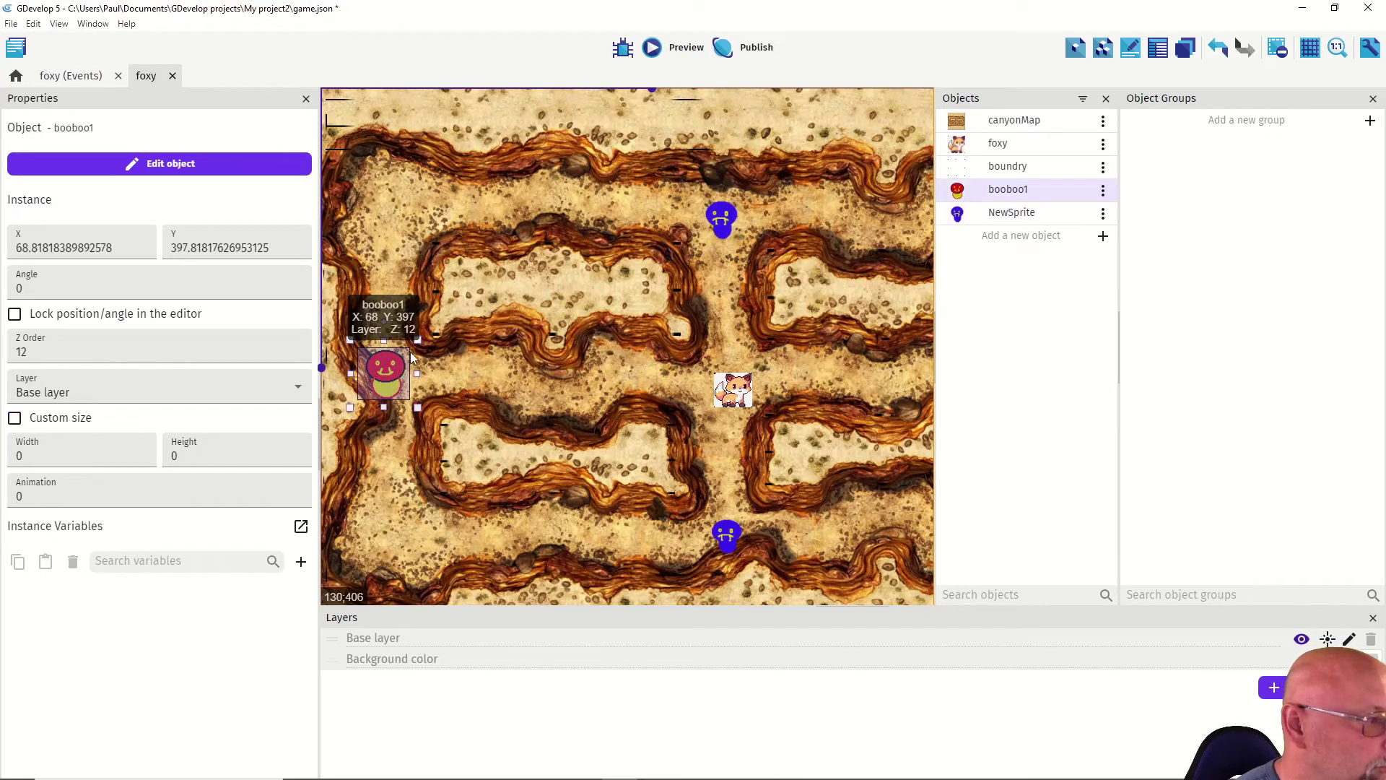
left_click_drag(418, 341, 409, 368)
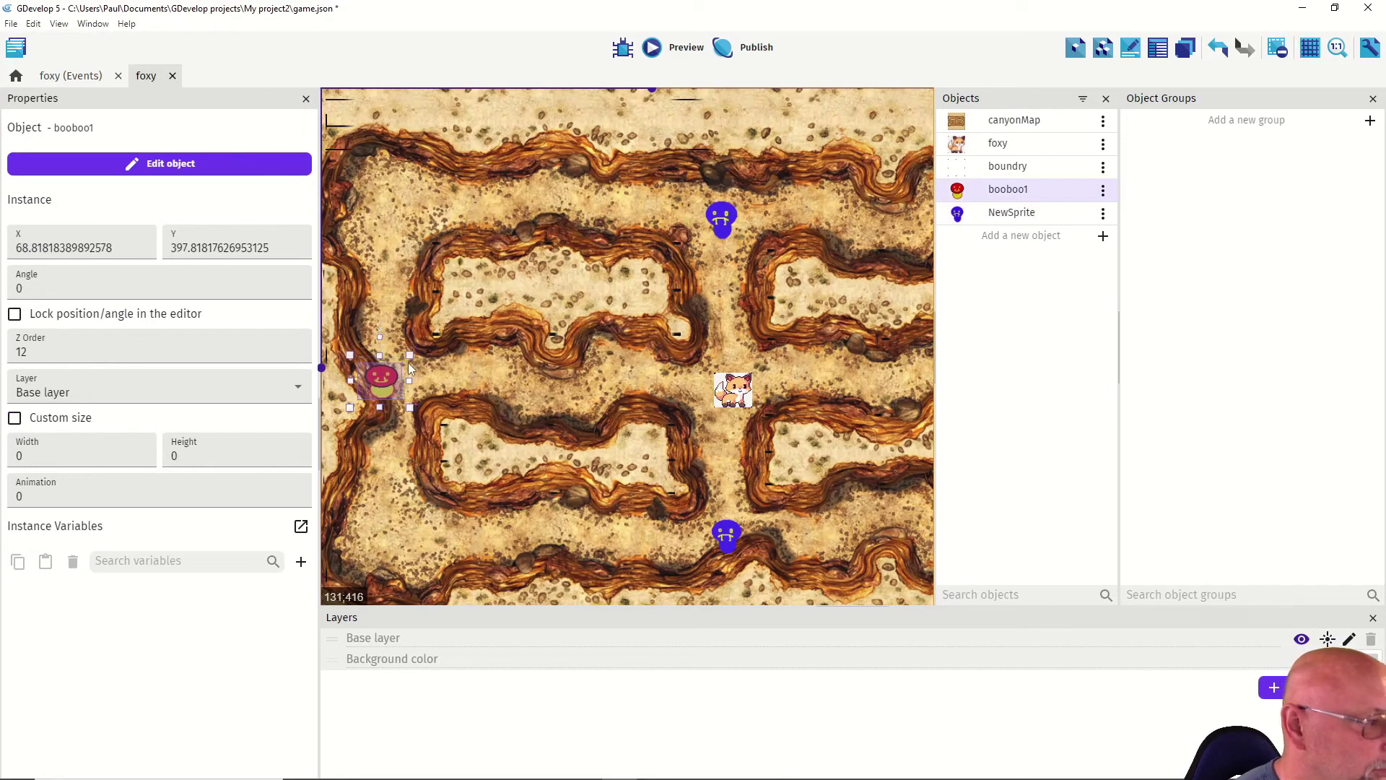
Step: Copy the resized booboo1 into the far right corridor at about X 890, Y 405, and briefly preview the game
right_click(388, 383)
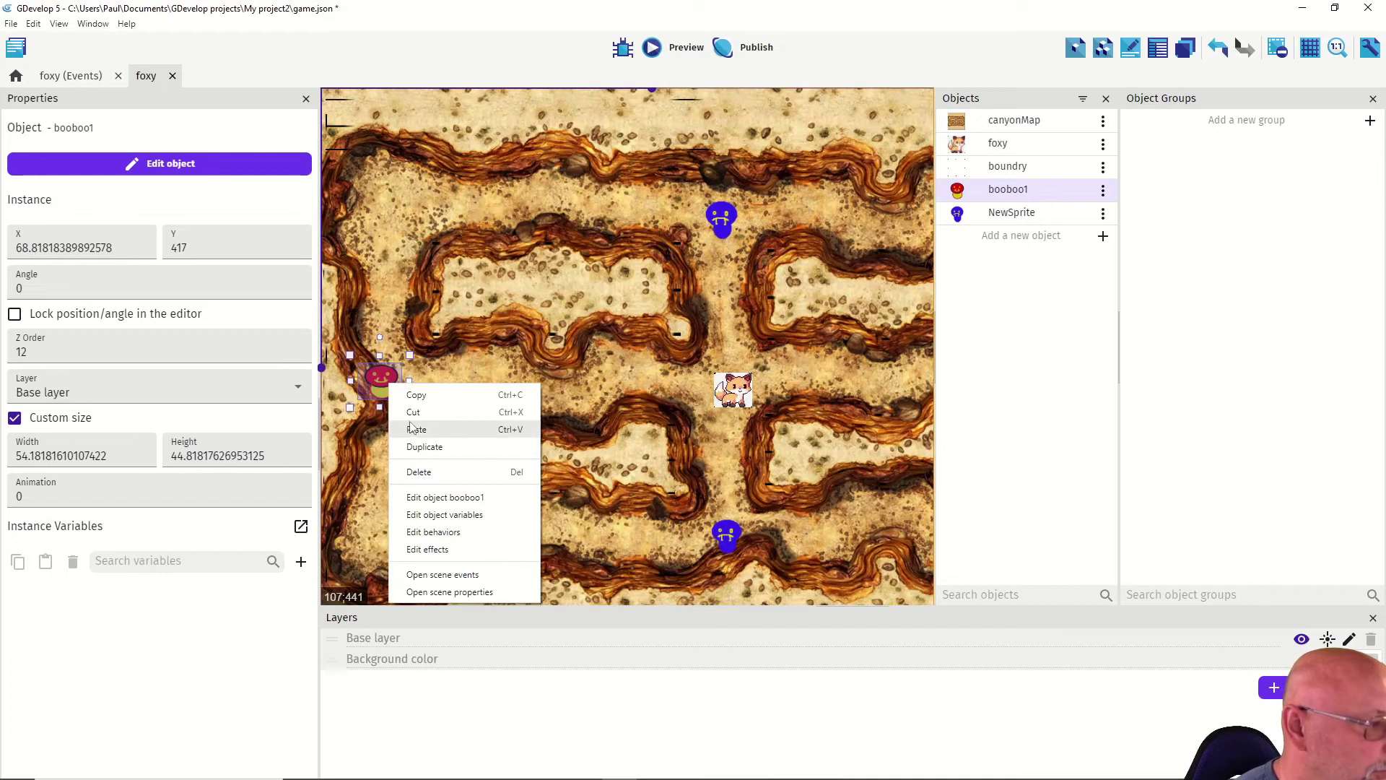
left_click(418, 396)
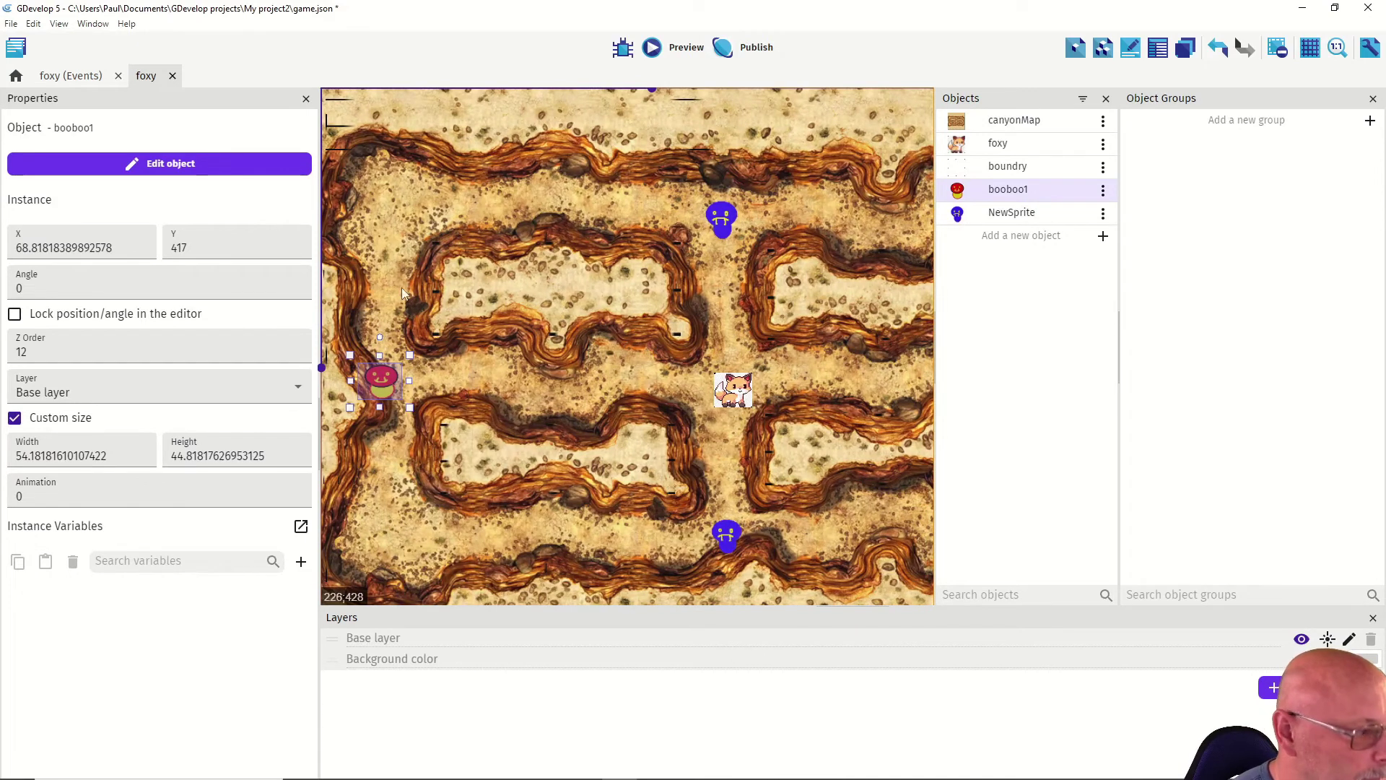
scroll(661, 93, "right", 5, "shift")
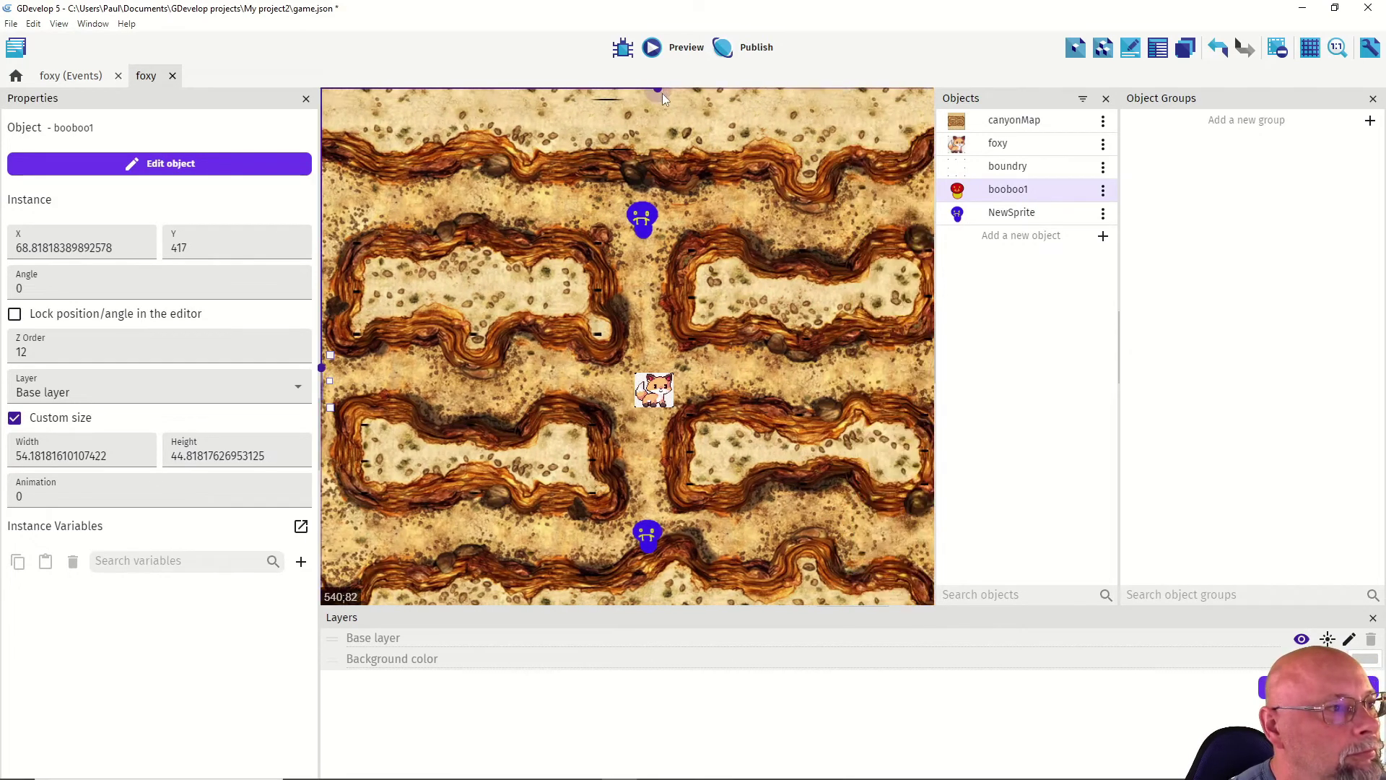
left_click(632, 362)
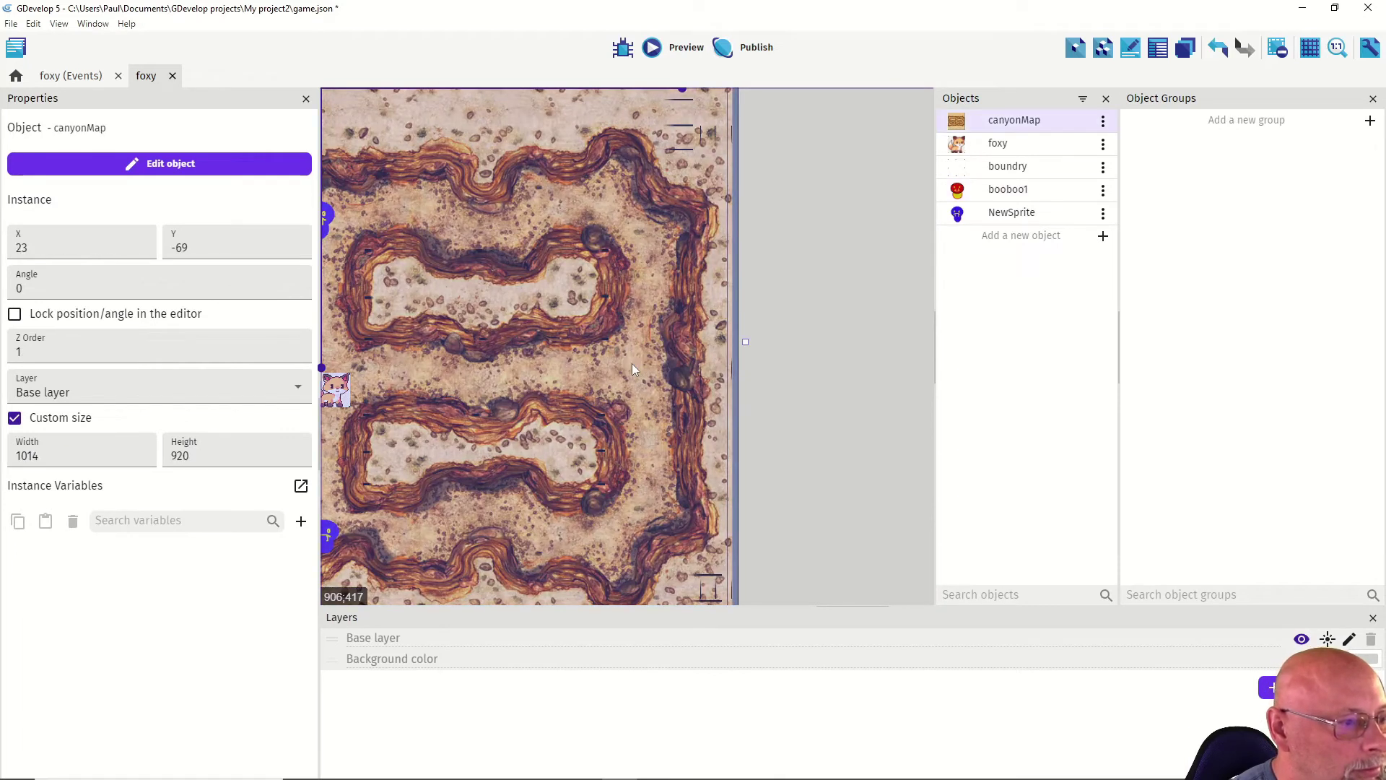
right_click(632, 363)
left_click(648, 410)
left_click_drag(635, 372, 651, 384)
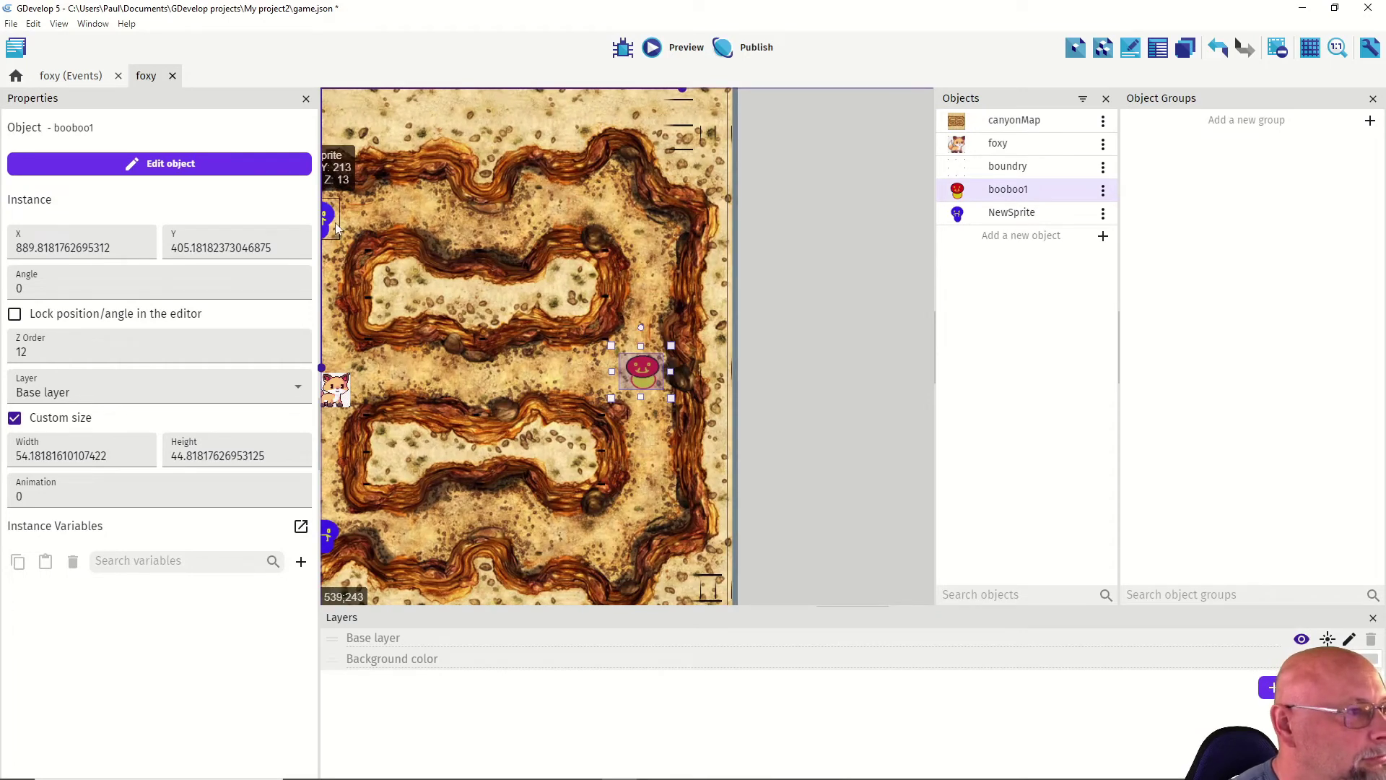
left_click(652, 48)
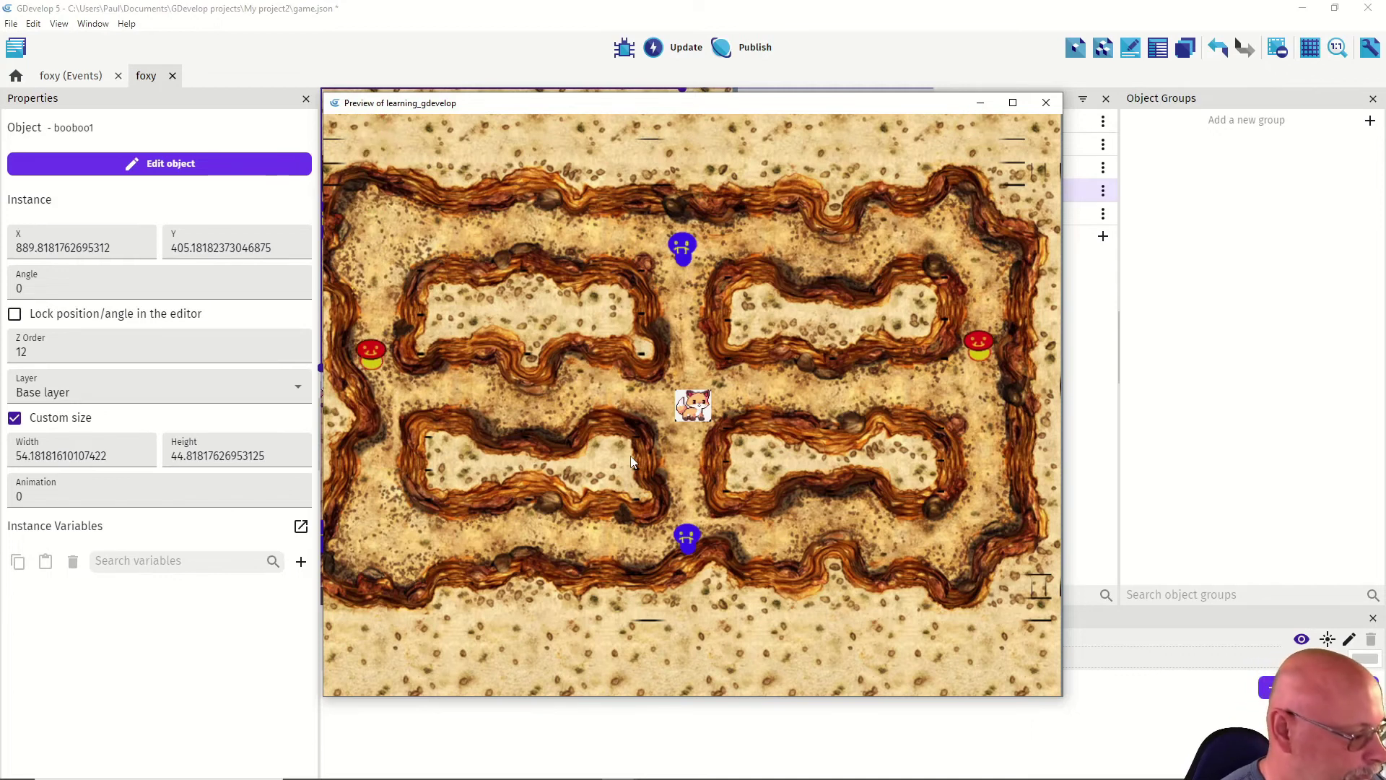
key("alt+F4")
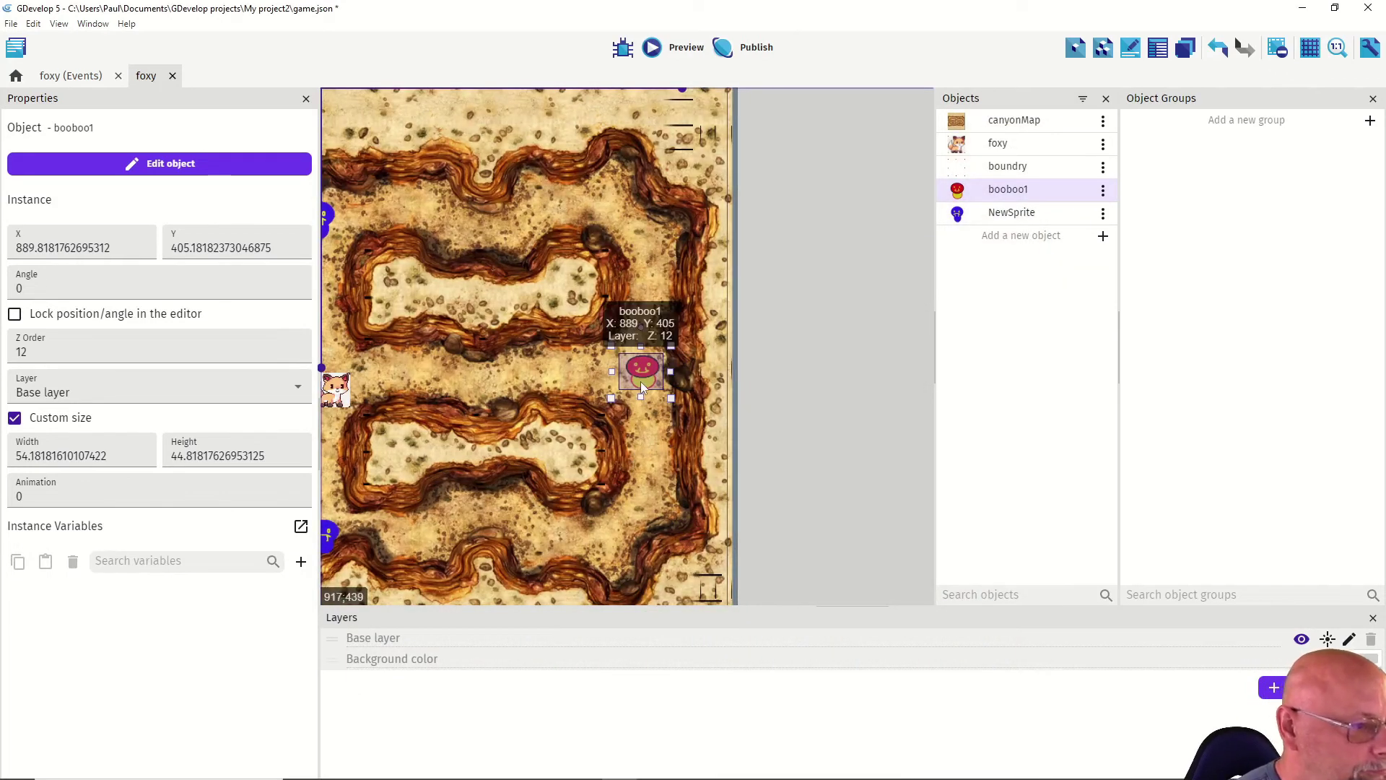
Step: Set the vertical distance of booboo1's sine movement to 200, apply it, and preview the enemies' motion
double_click(640, 381)
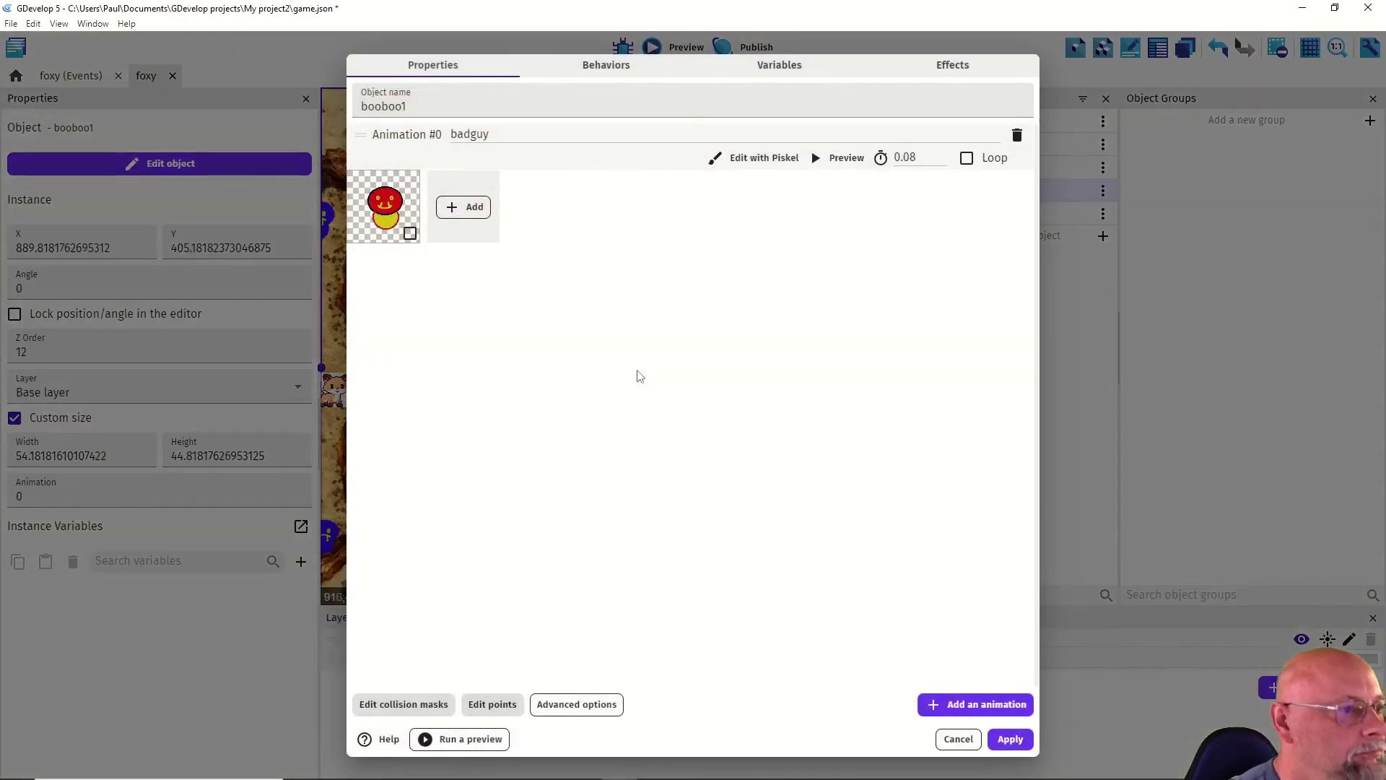
left_click(613, 69)
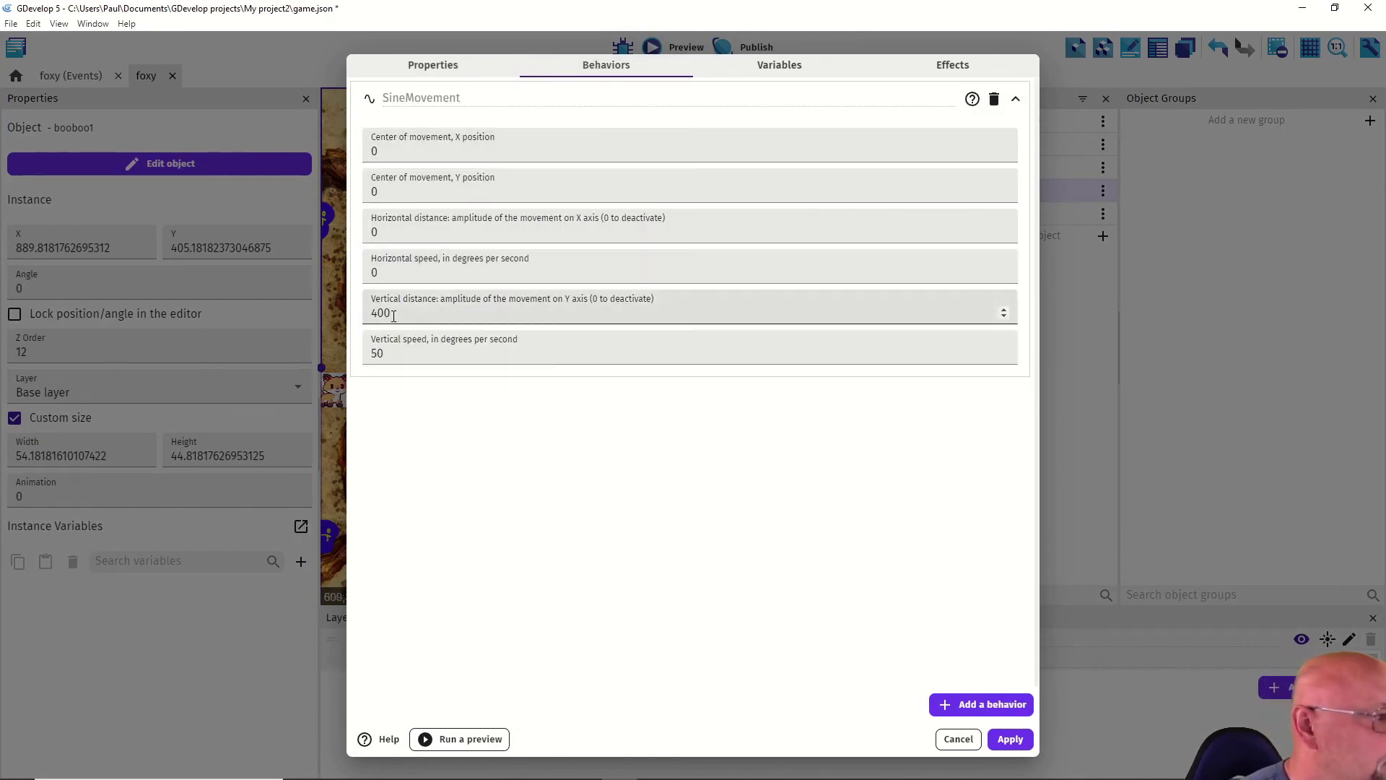
left_click_drag(393, 313, 373, 311)
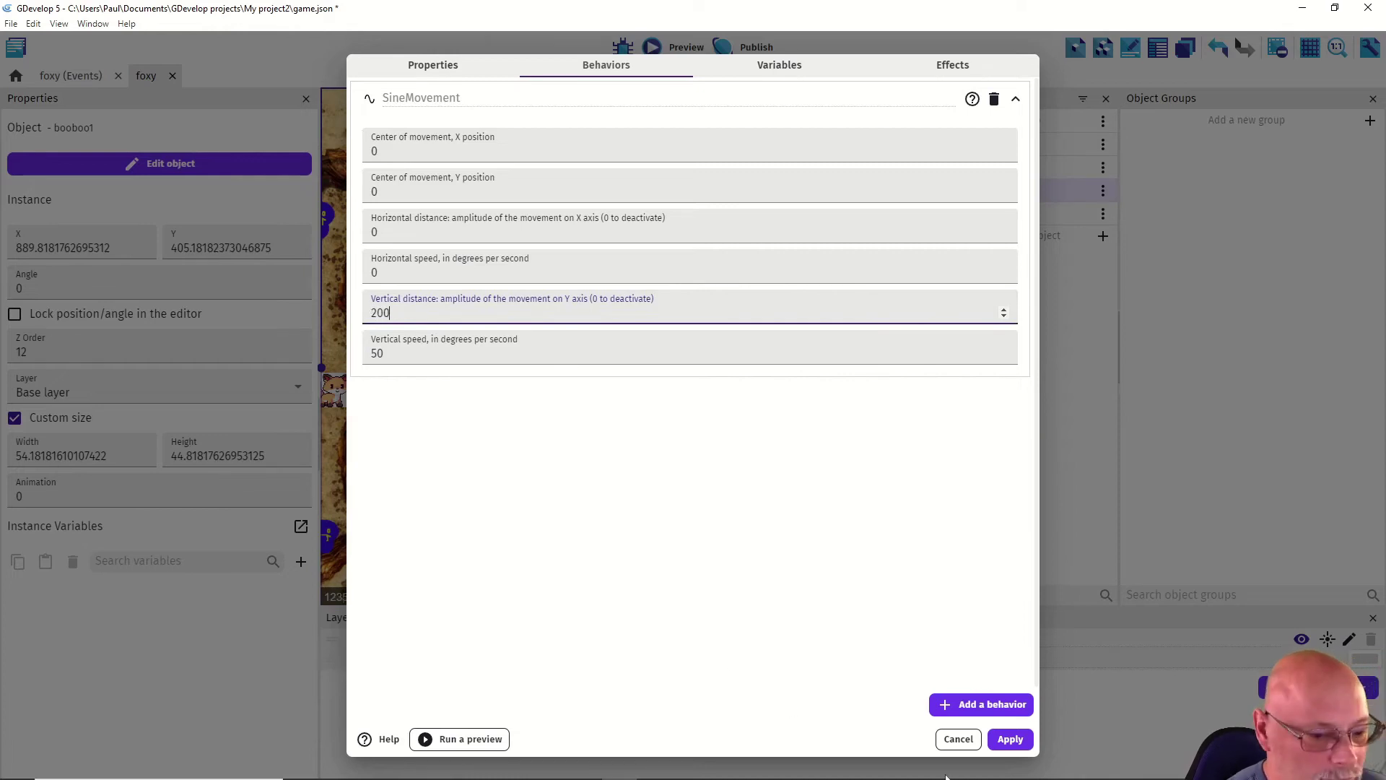
left_click(1010, 739)
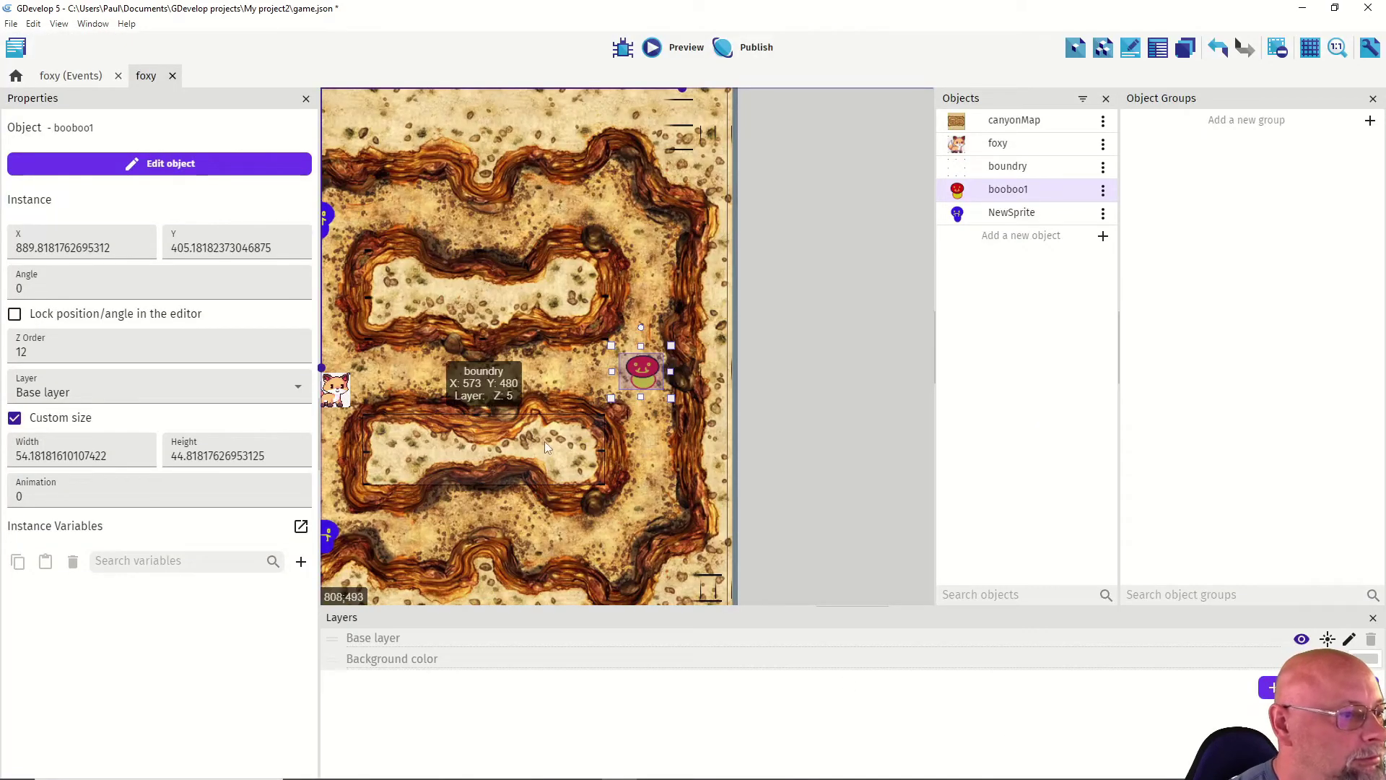
left_click(652, 49)
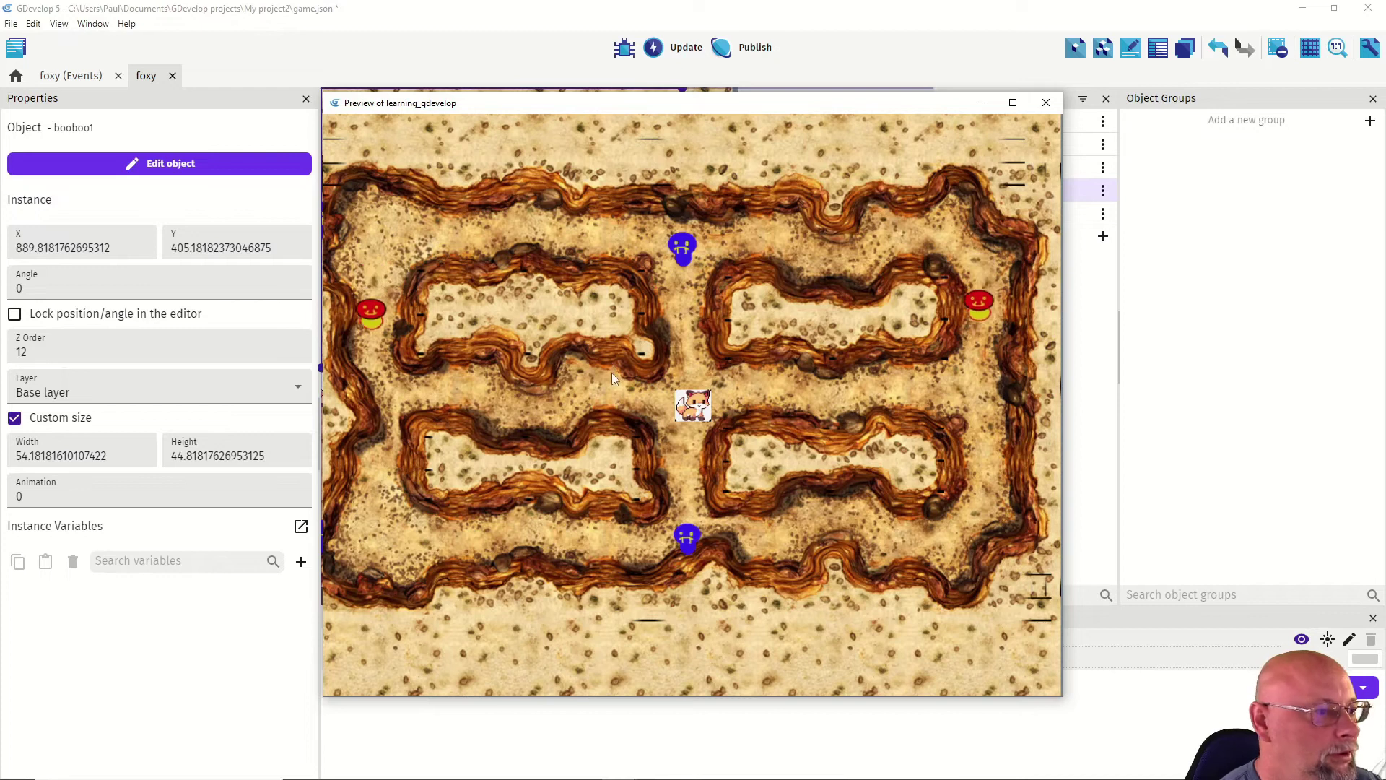
key("alt+F4")
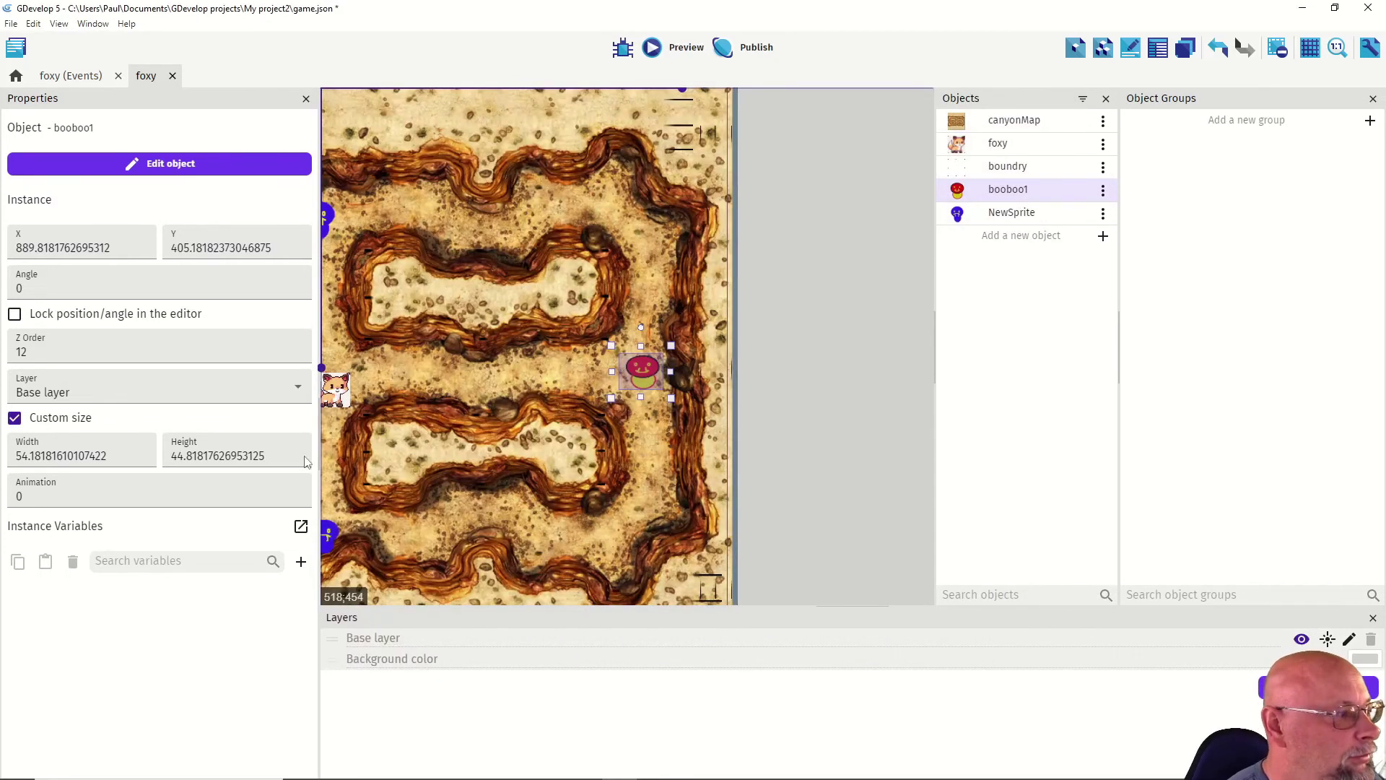
Step: Add the Sine Movement behavior to the blue NewSprite enemy at the upper end of the central corridor
scroll(325, 538, "down", 10)
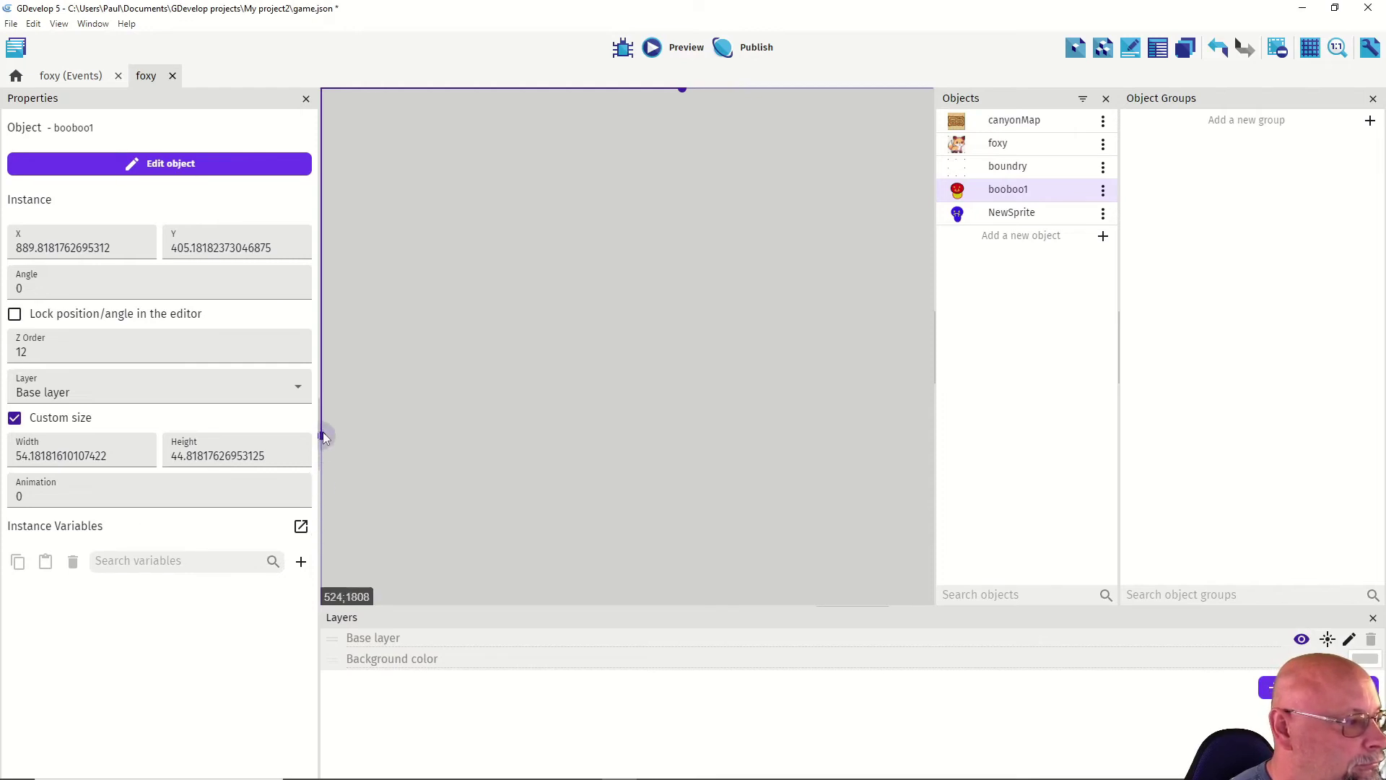
scroll(322, 436, "up", 5)
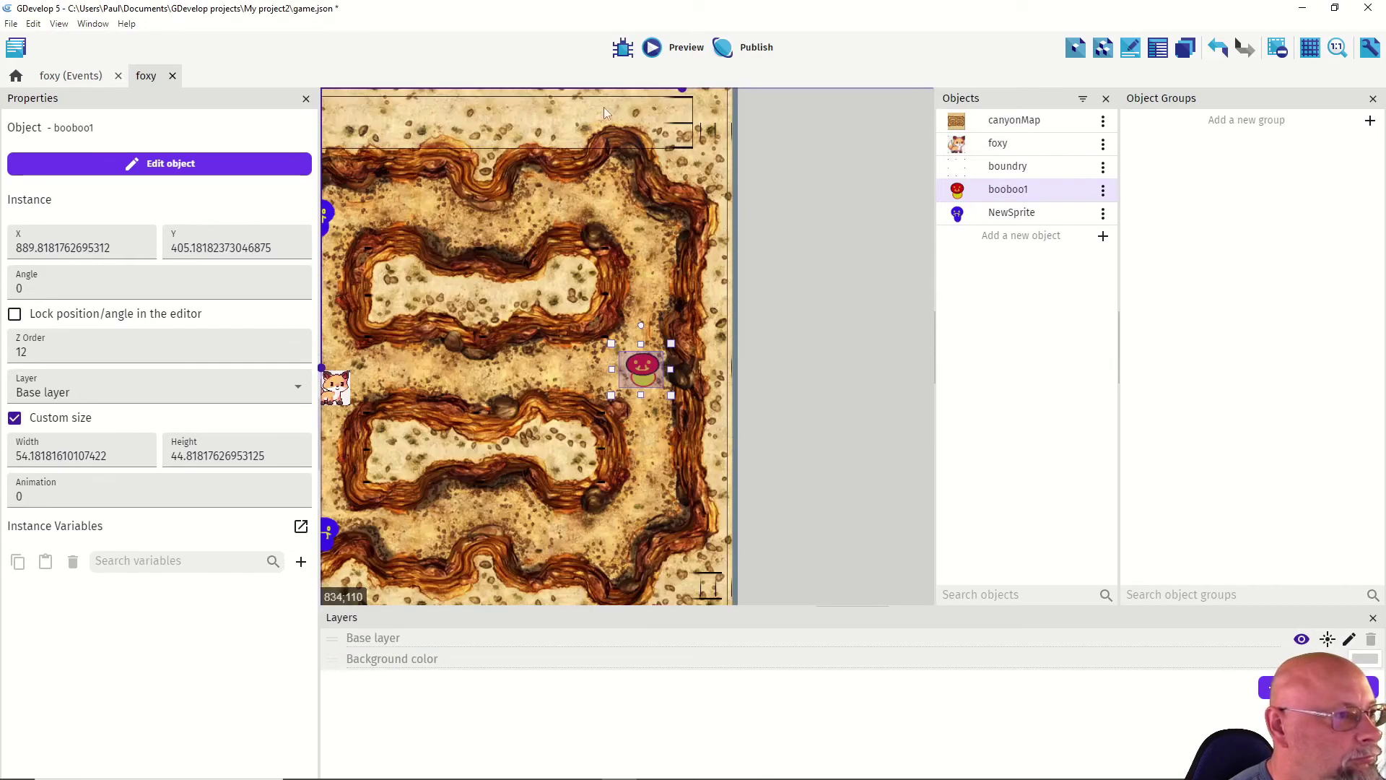
scroll(665, 90, "left", 3)
scroll(660, 93, "right", 1)
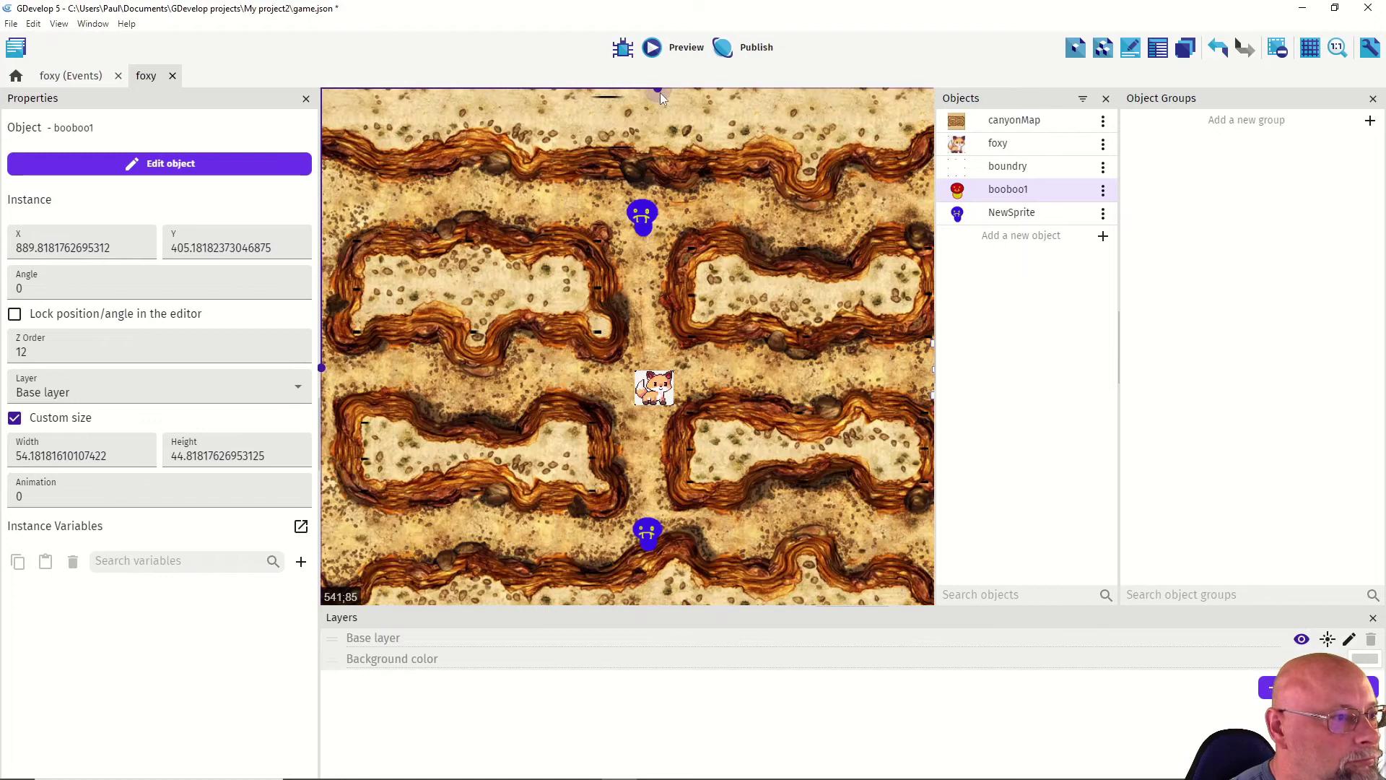
left_click(648, 221)
double_click(648, 221)
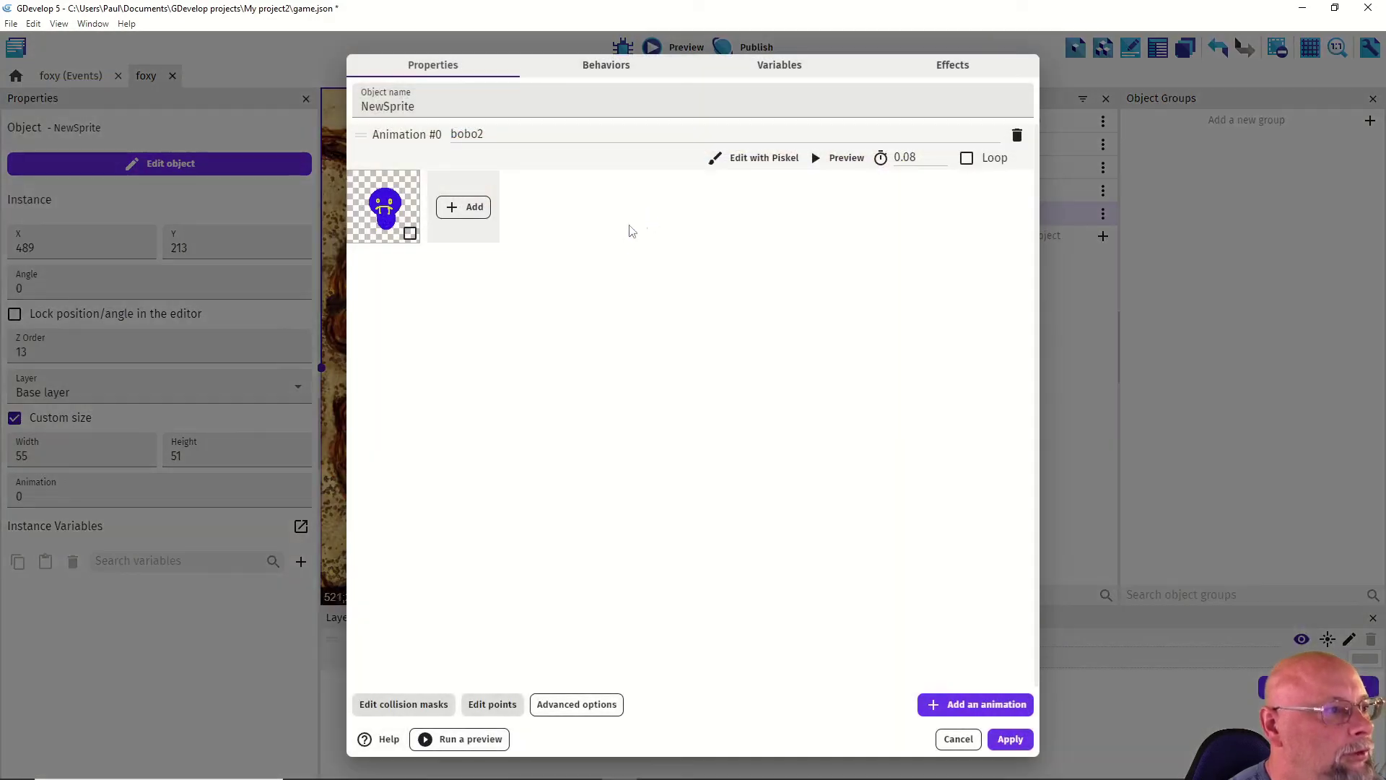
left_click(605, 64)
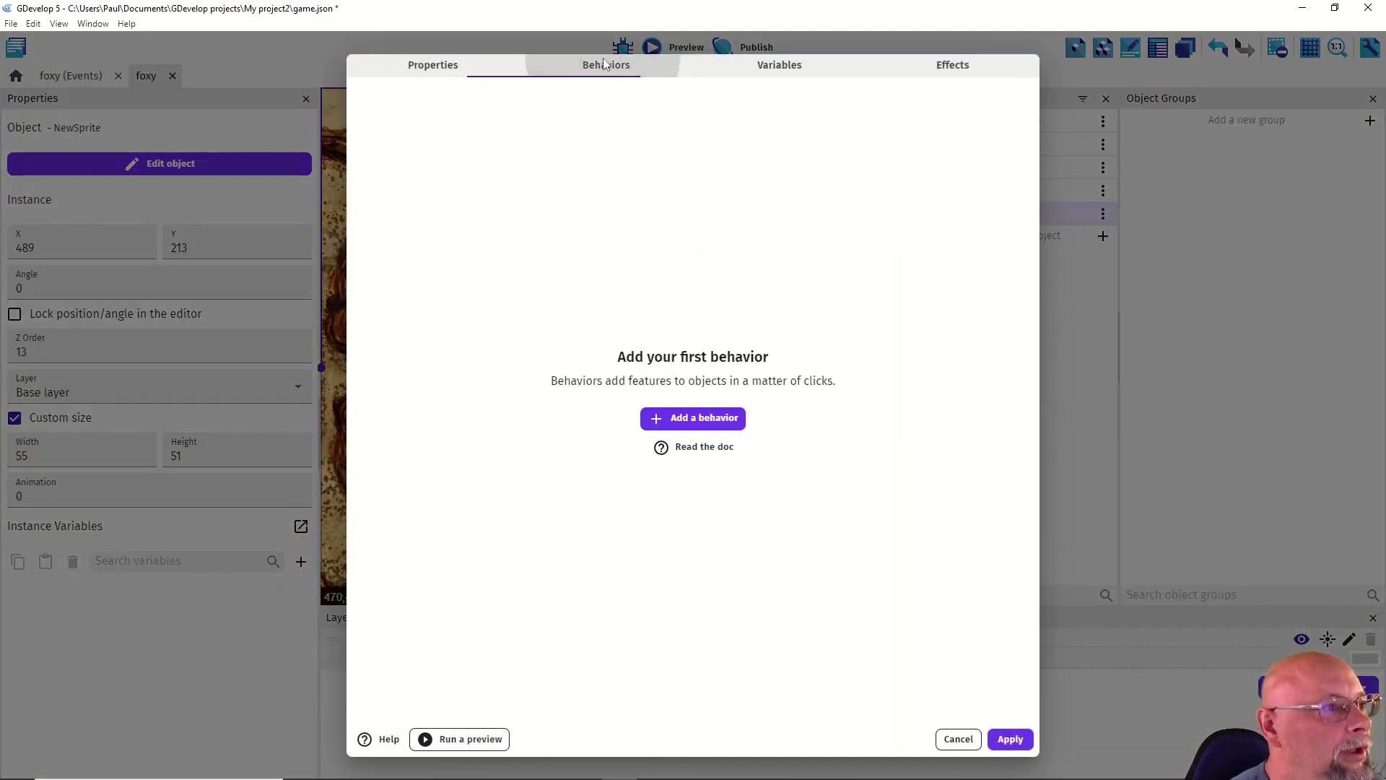
left_click(671, 423)
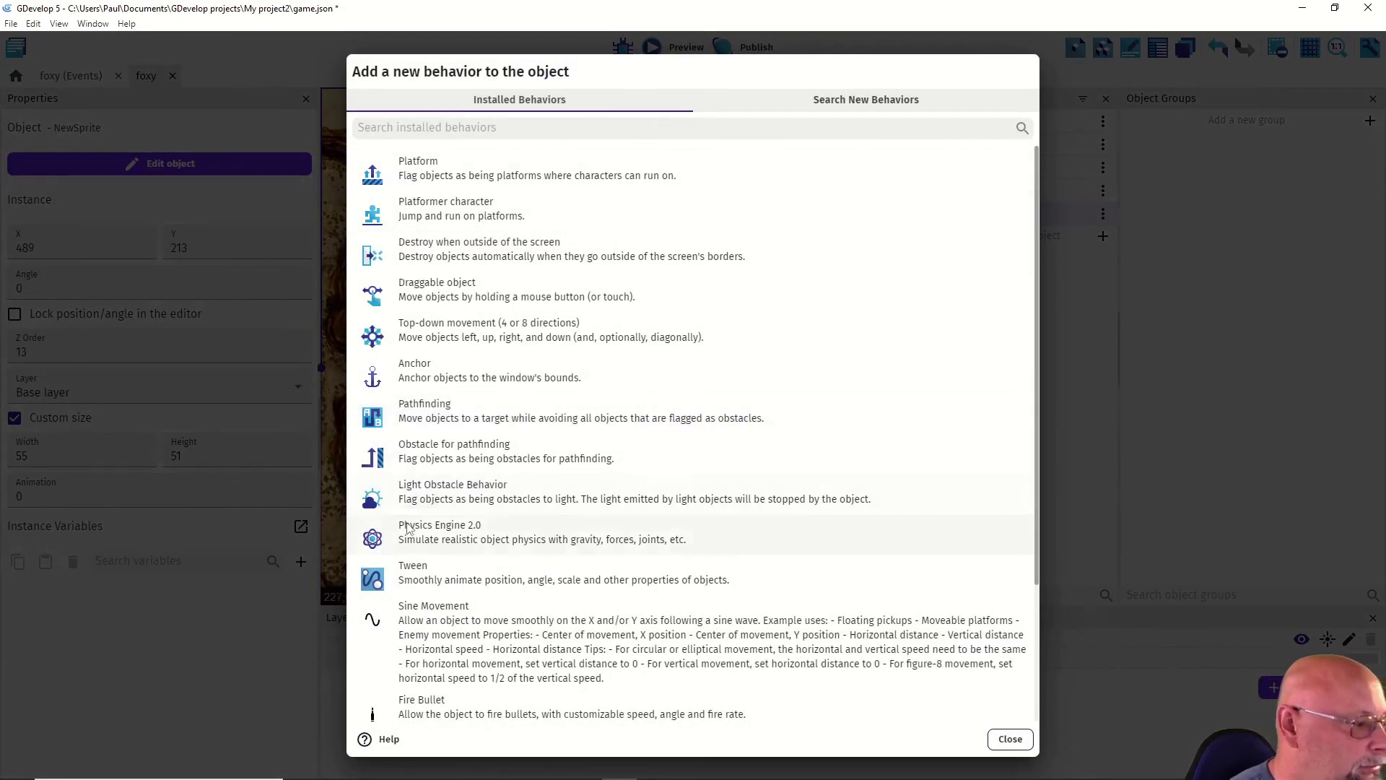
left_click(420, 619)
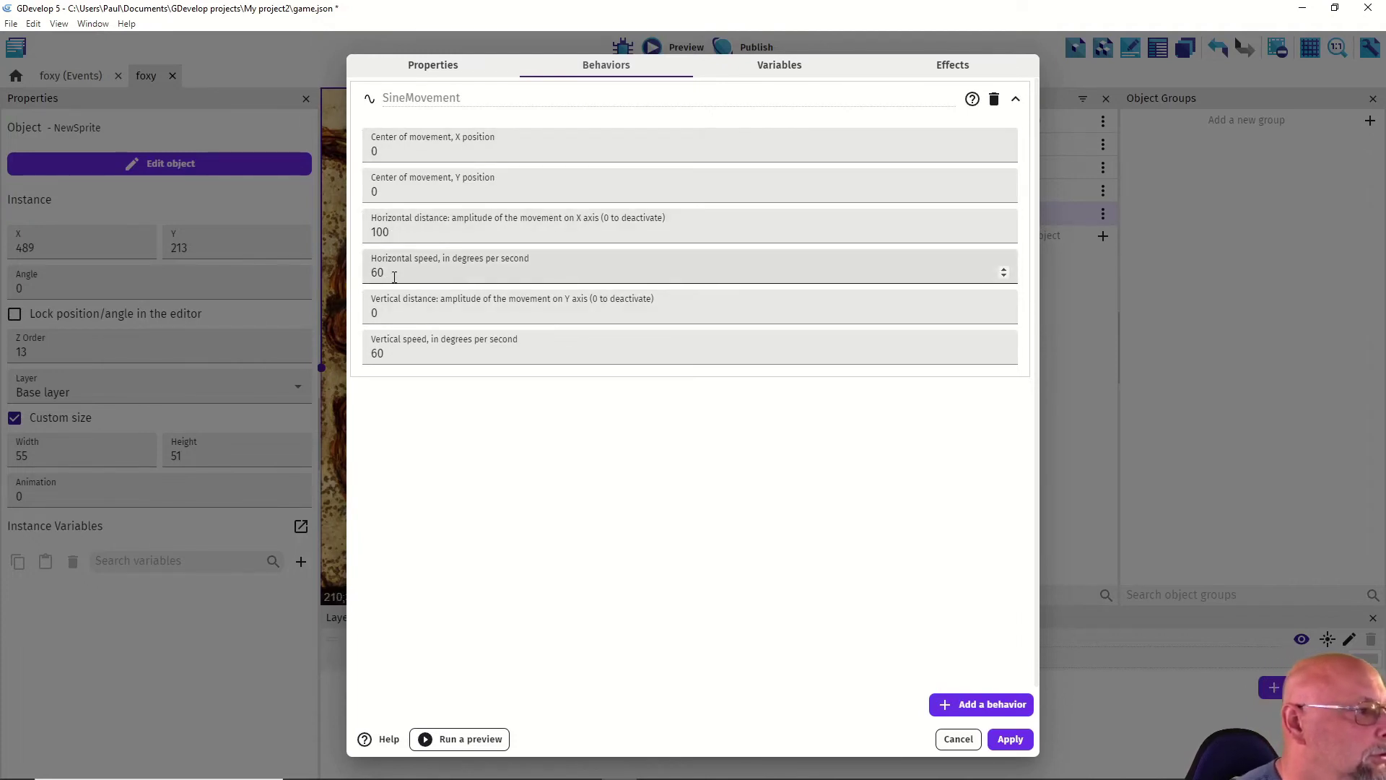
Step: Set the horizontal distance of NewSprite's sine movement to 400, apply it, and preview the game
left_click_drag(397, 236, 371, 232)
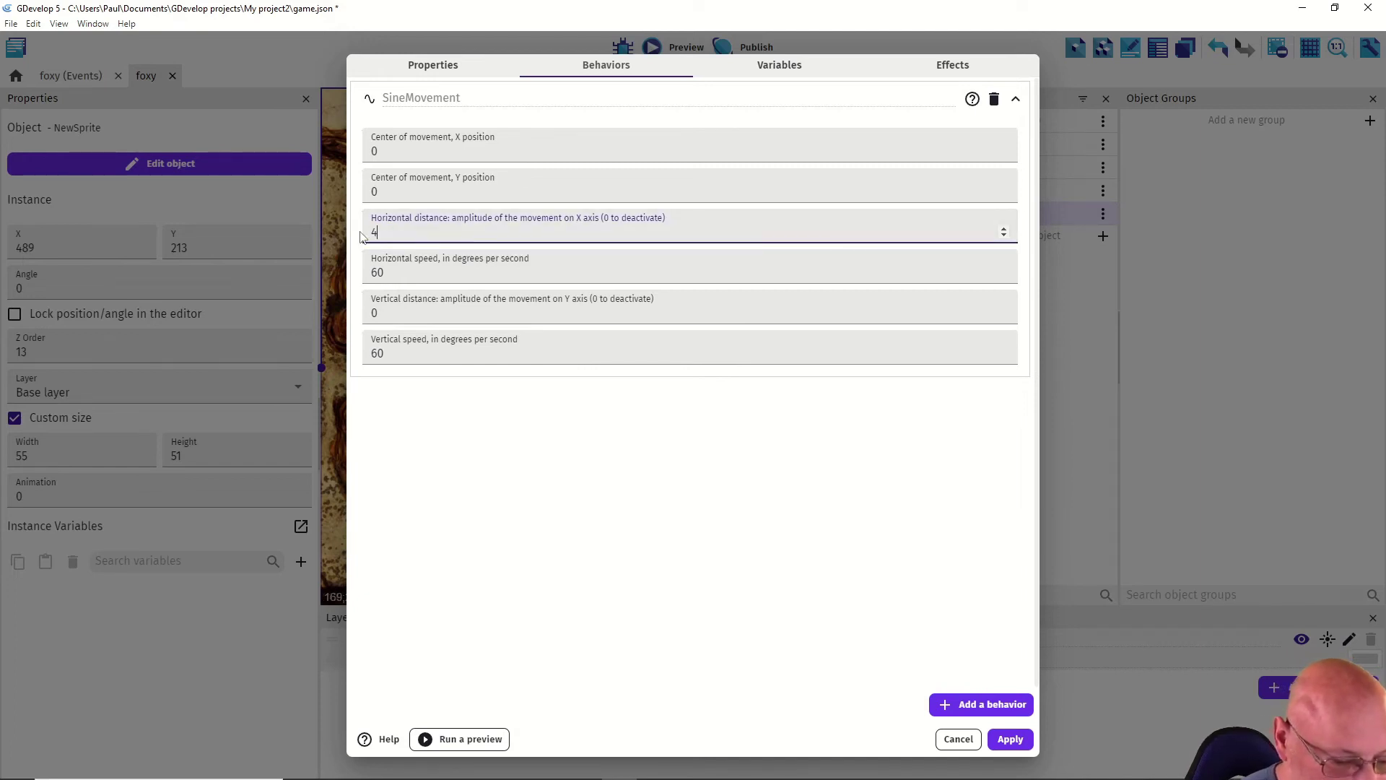
left_click(455, 444)
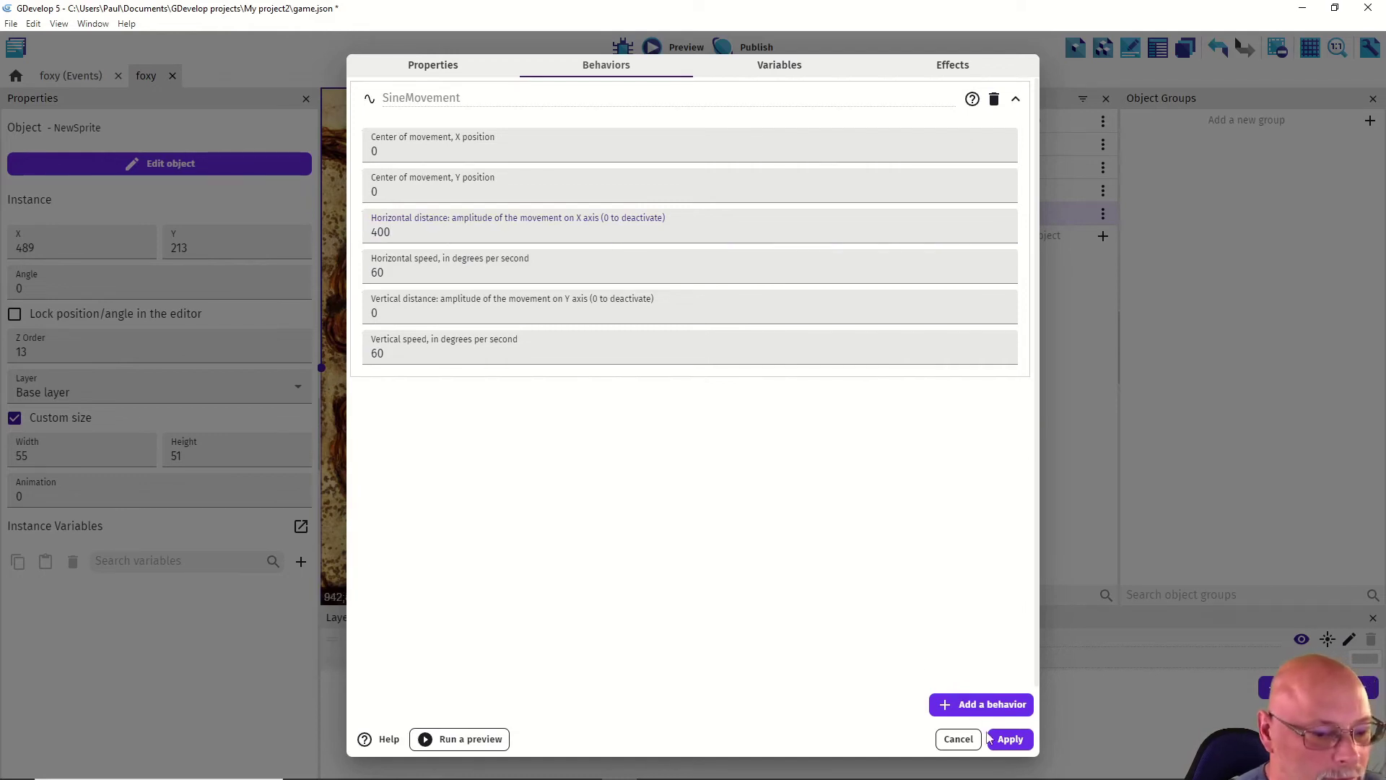
left_click(1010, 739)
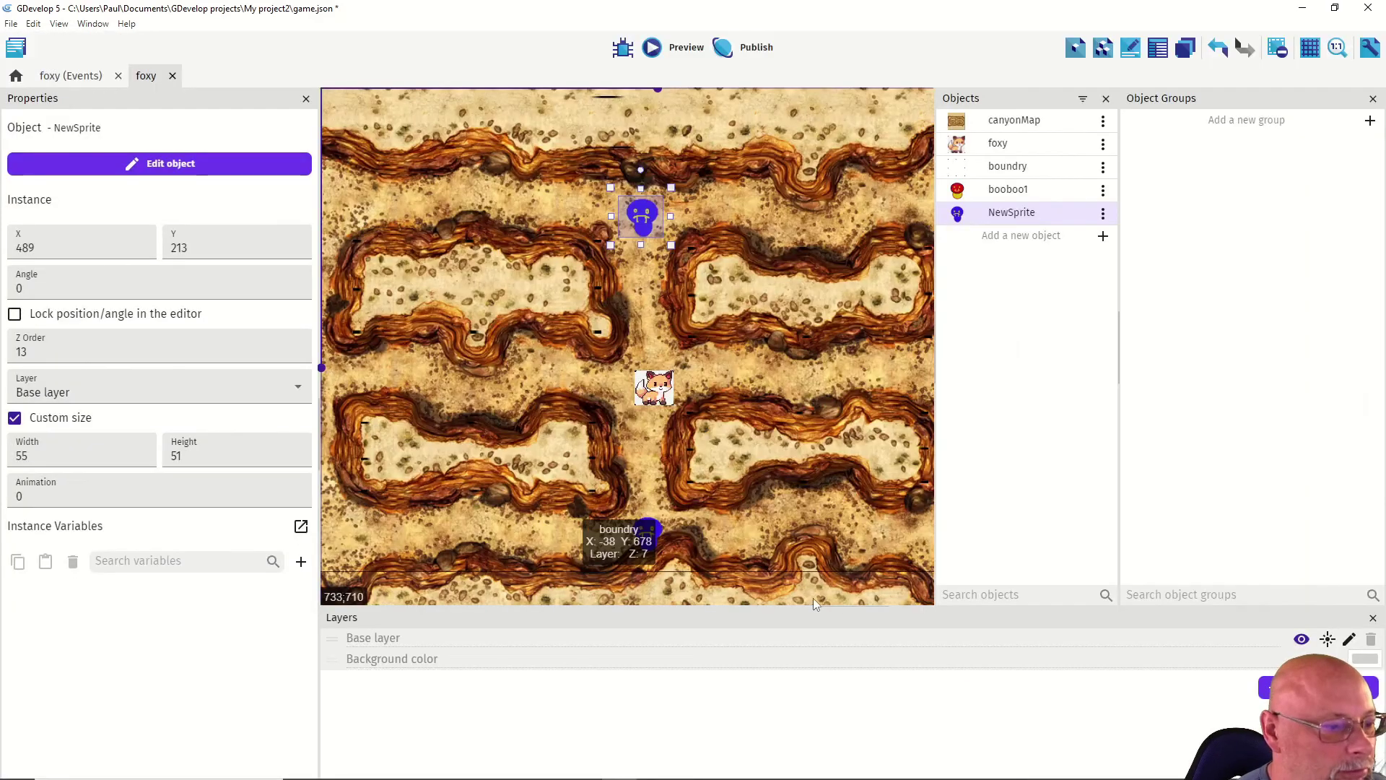
left_click(659, 55)
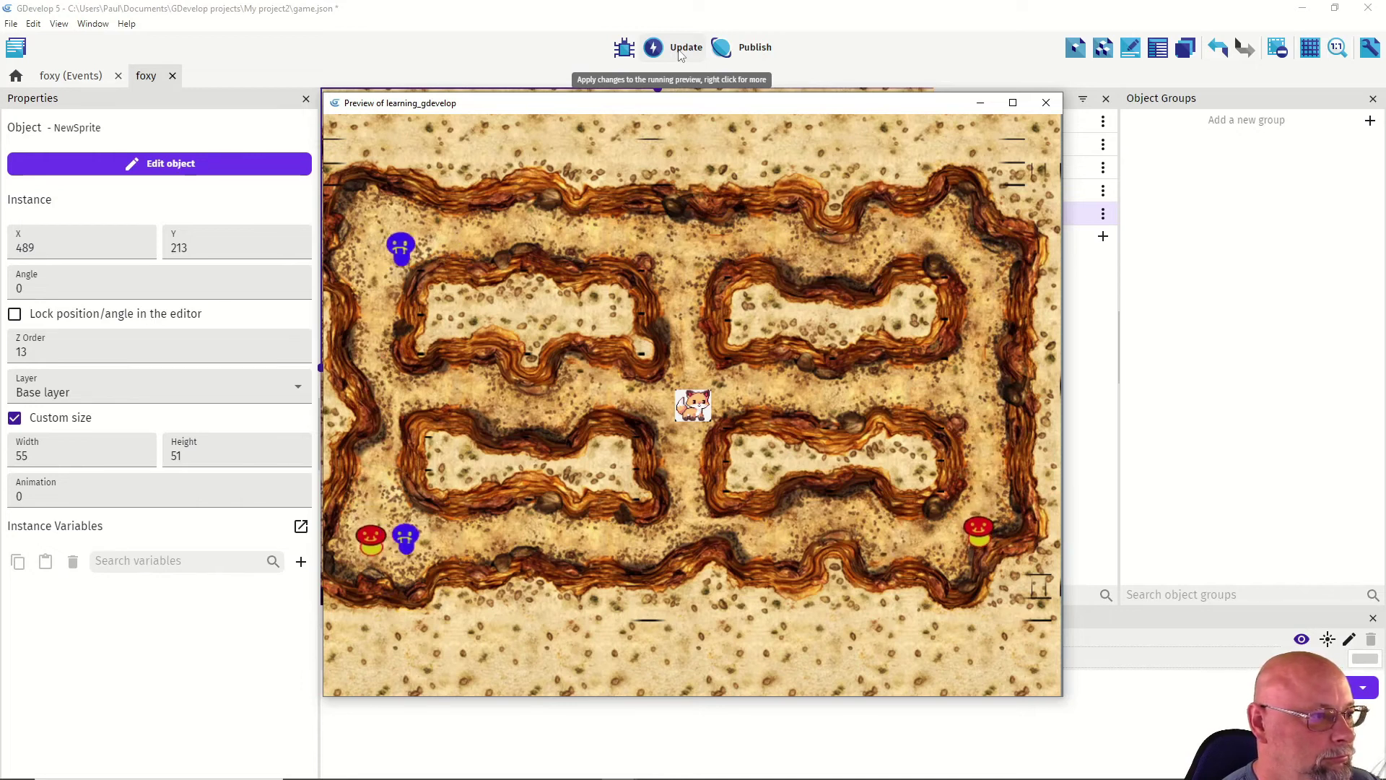
key("alt+F4")
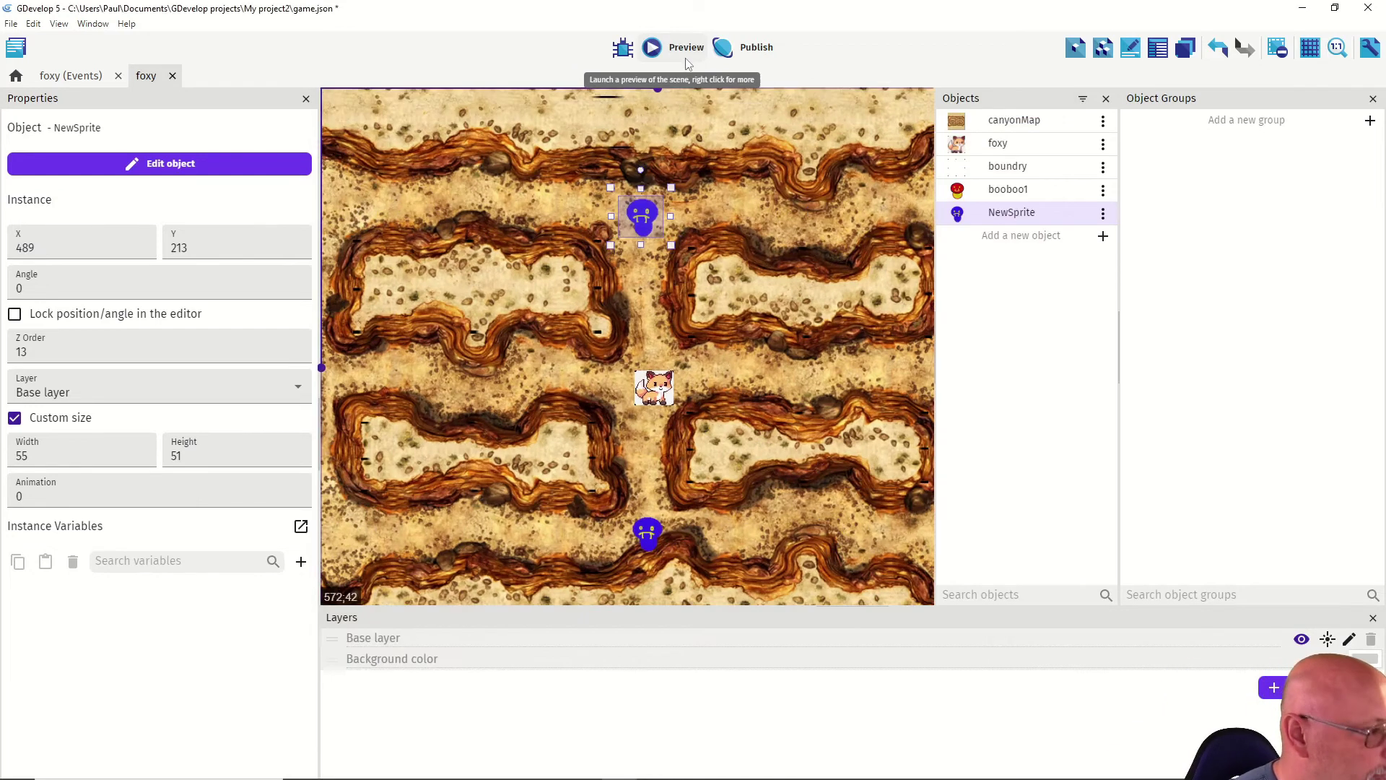
Step: Set the horizontal speed of NewSprite's sine movement to 50 degrees per second and apply it
double_click(649, 215)
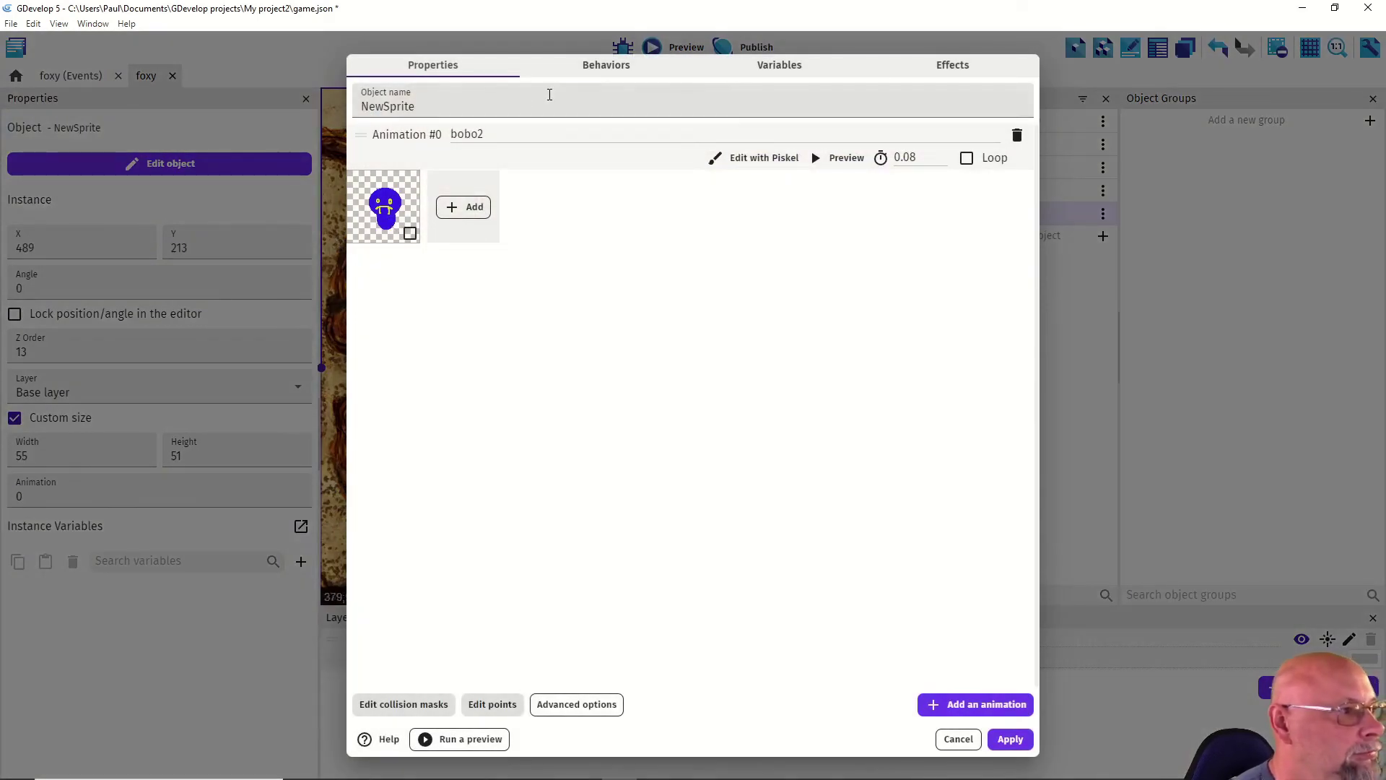
left_click(601, 67)
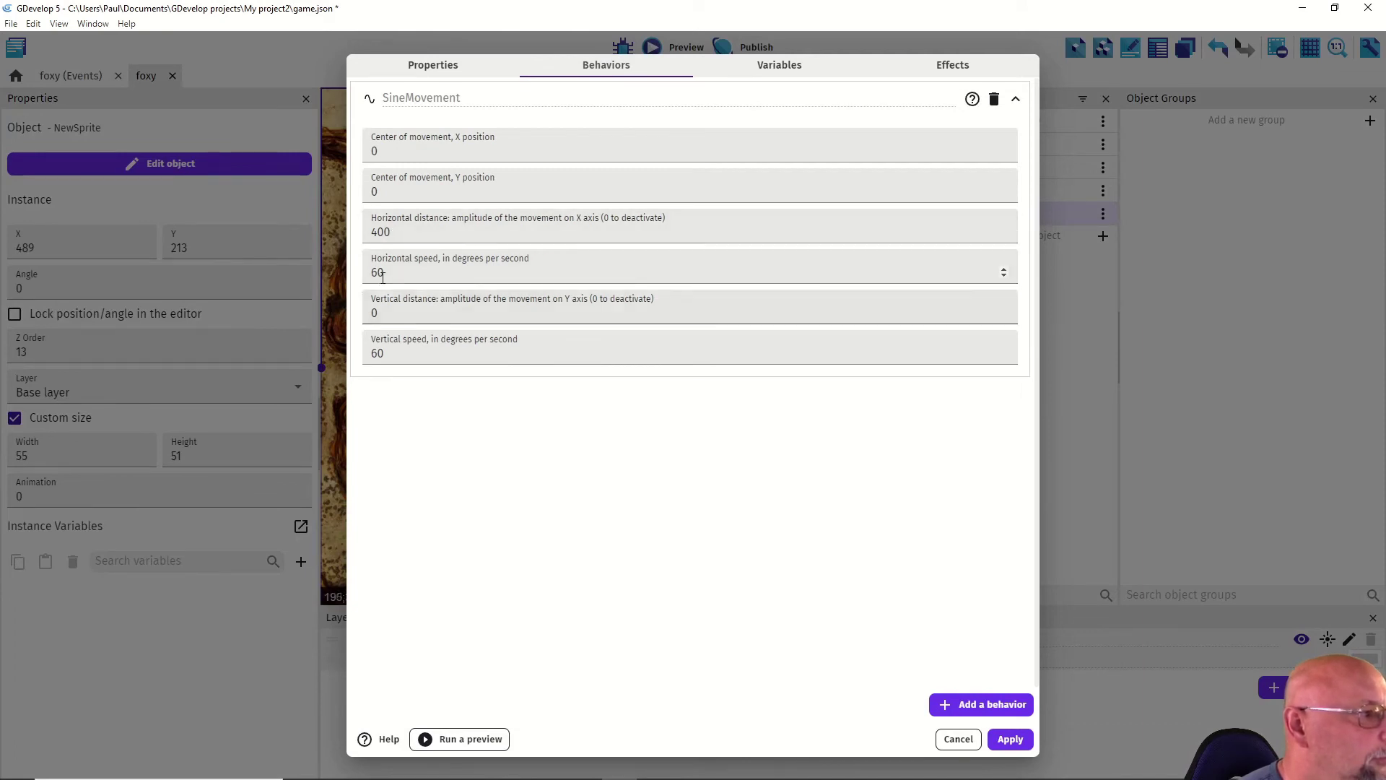
left_click_drag(377, 272, 372, 273)
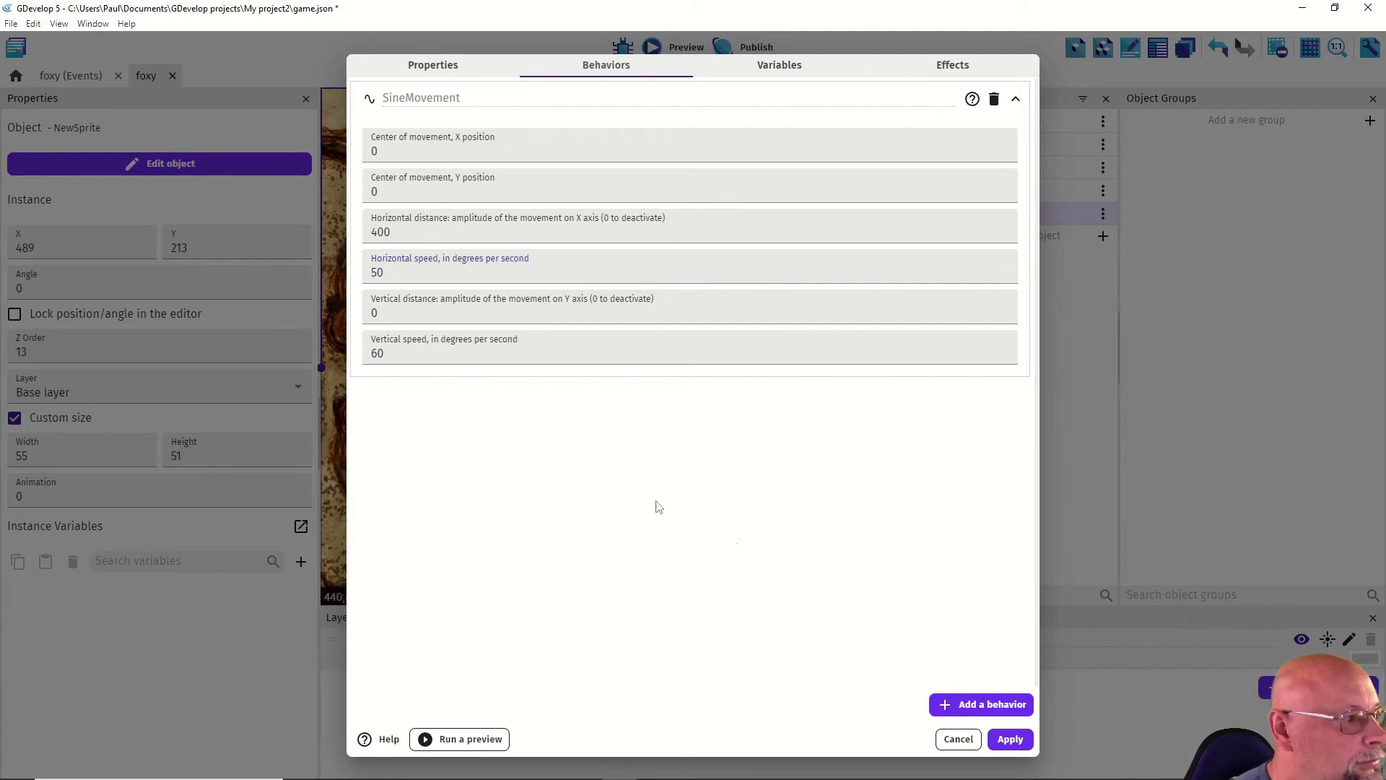
left_click(1008, 738)
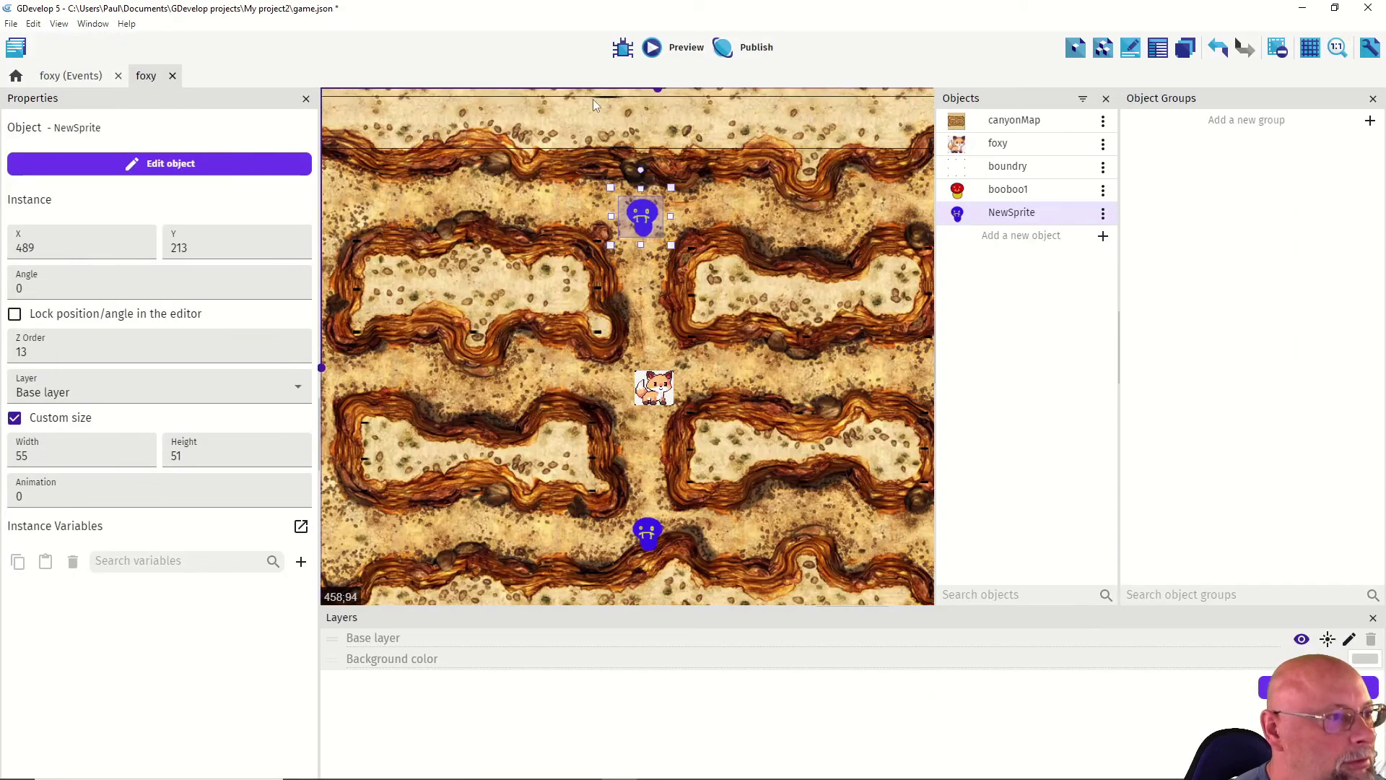
Step: Preview the game and steer the fox up and across the upper corridor to test the moving enemies
left_click(652, 52)
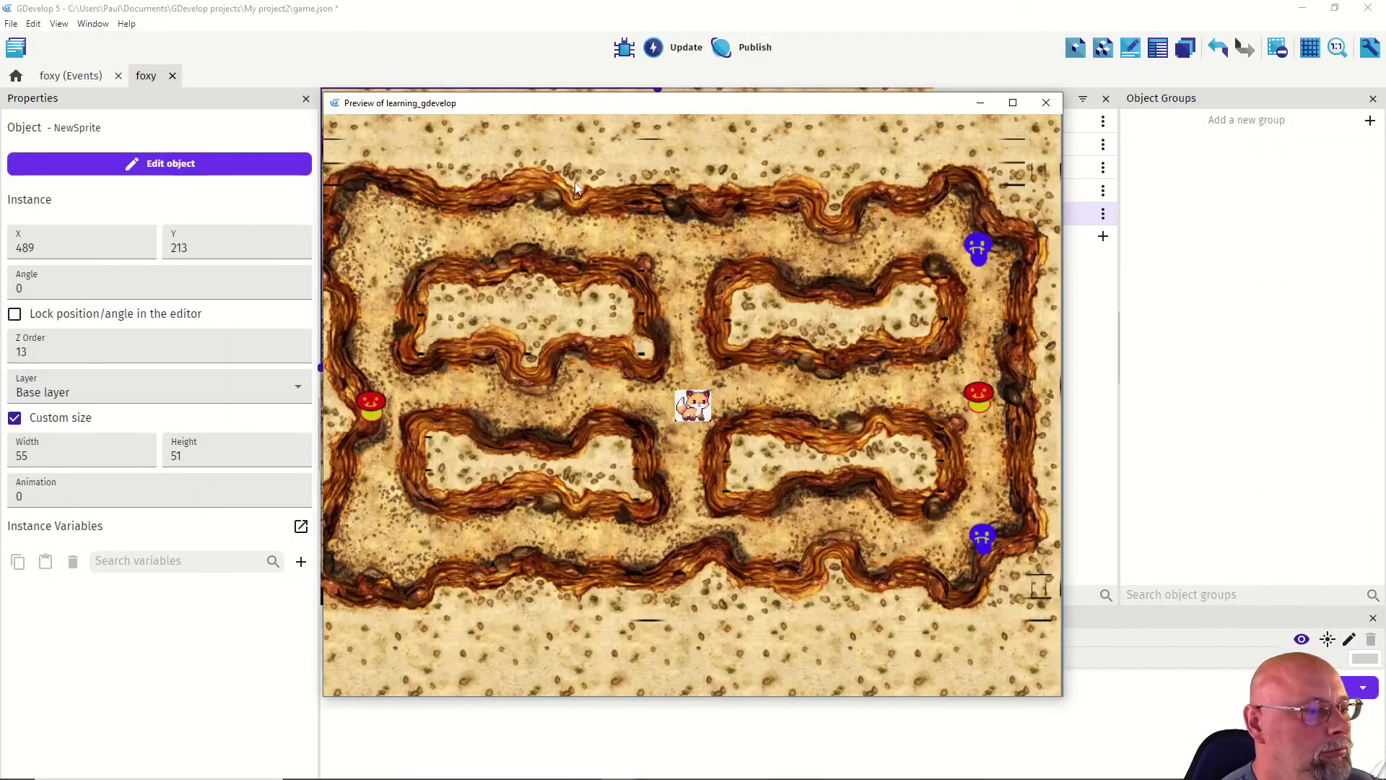
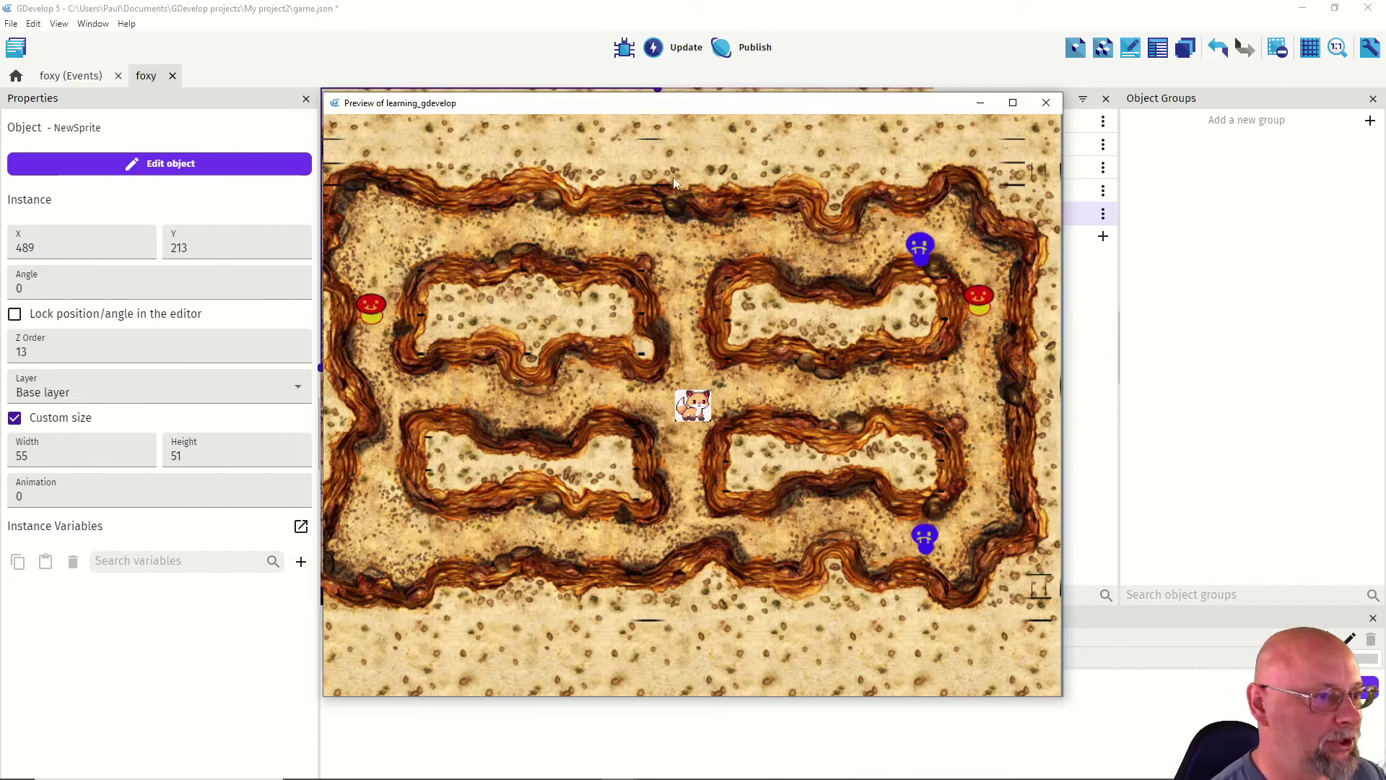
key("Up")
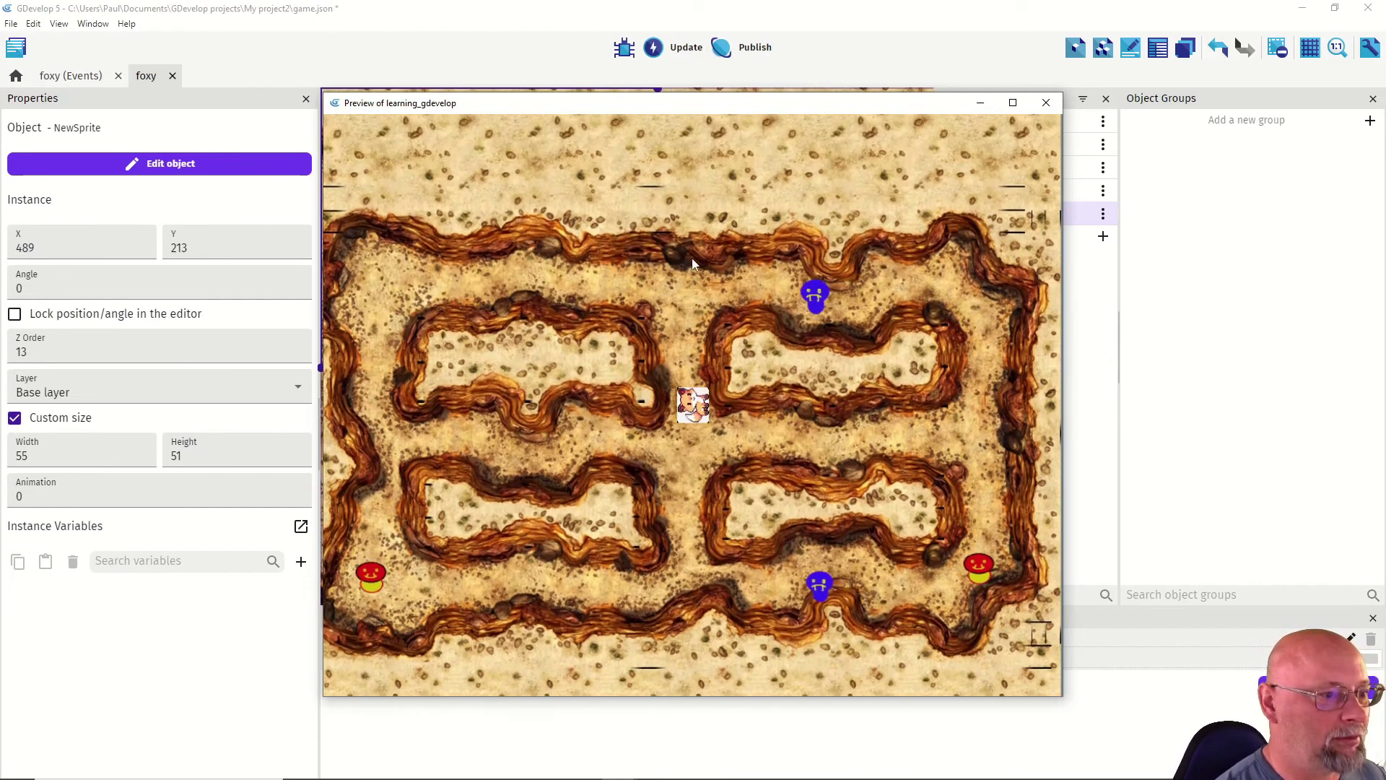
key("Right")
key("Down")
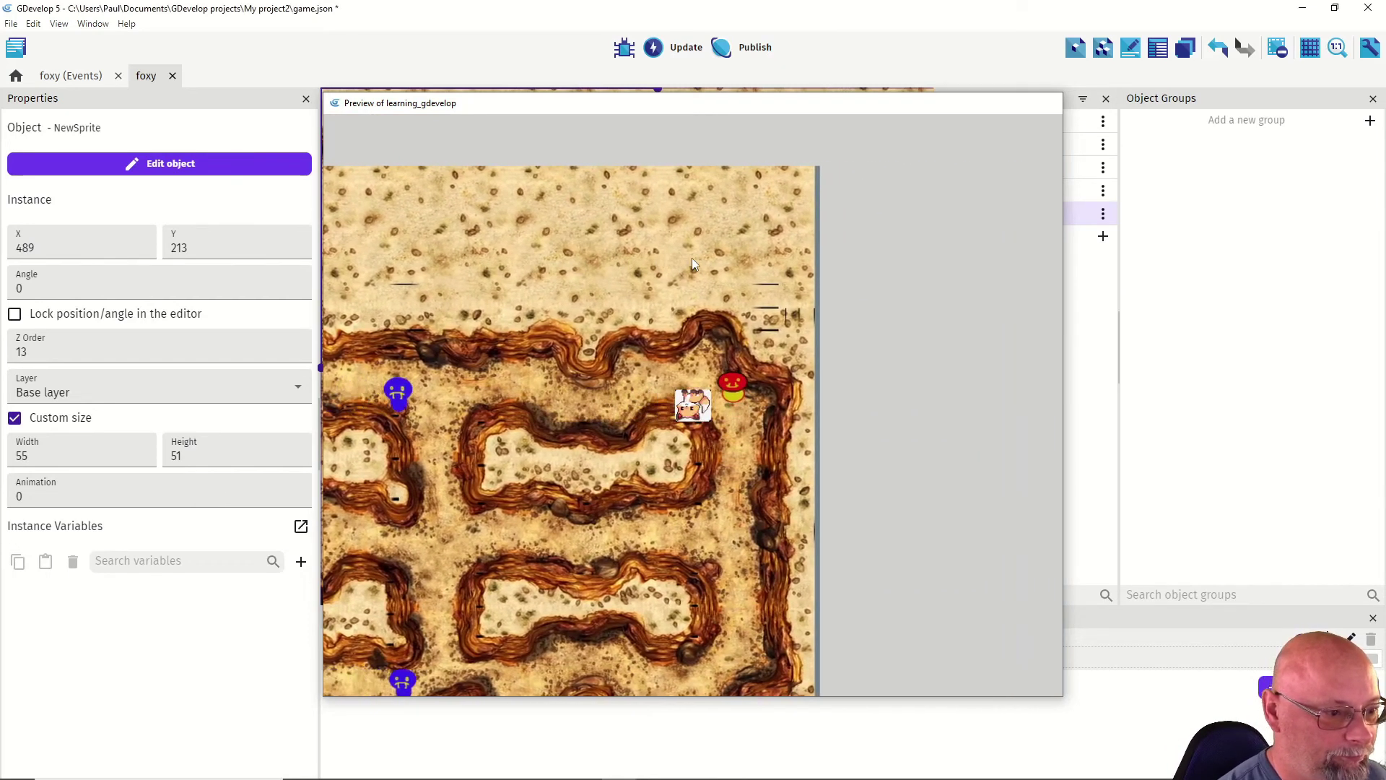
key("alt+F4")
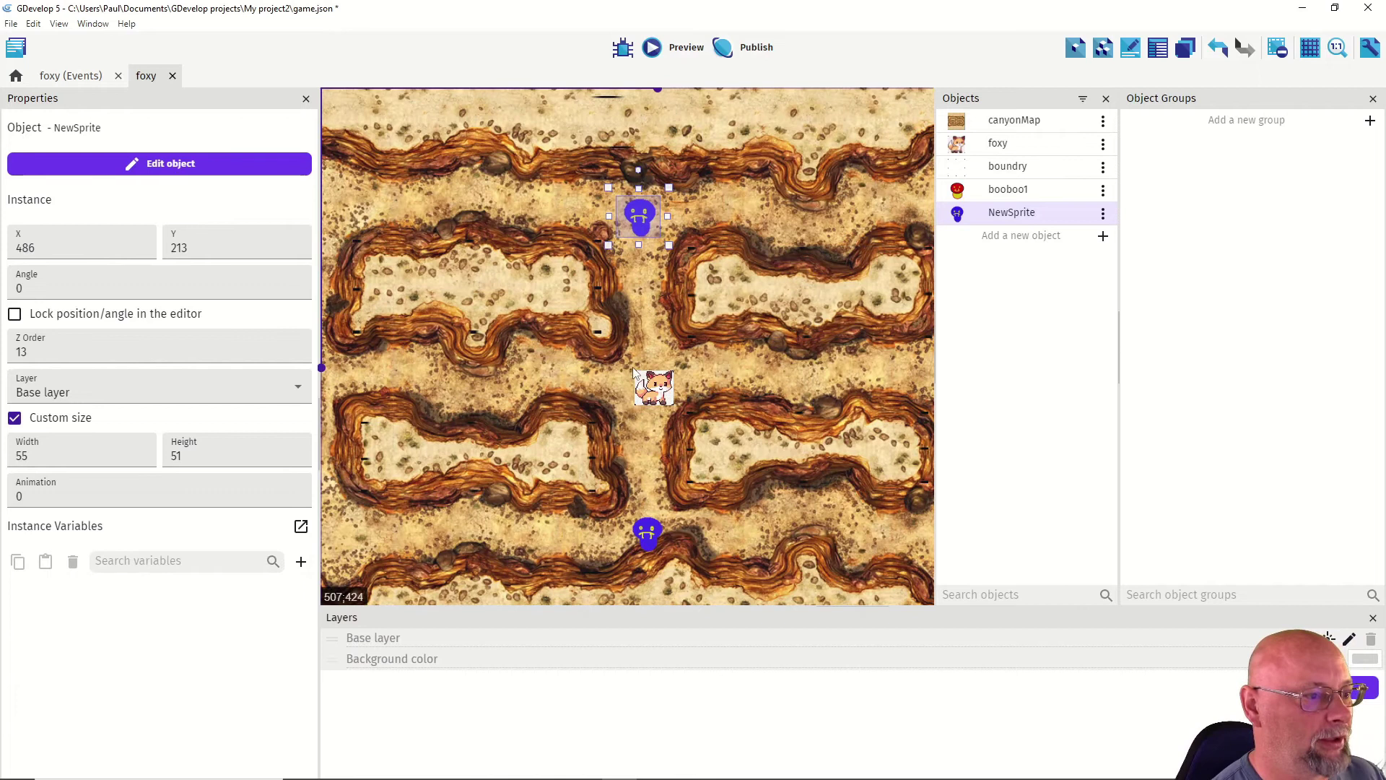
Step: Increase the deceleration of foxy's top-down movement behavior and apply the change
double_click(647, 393)
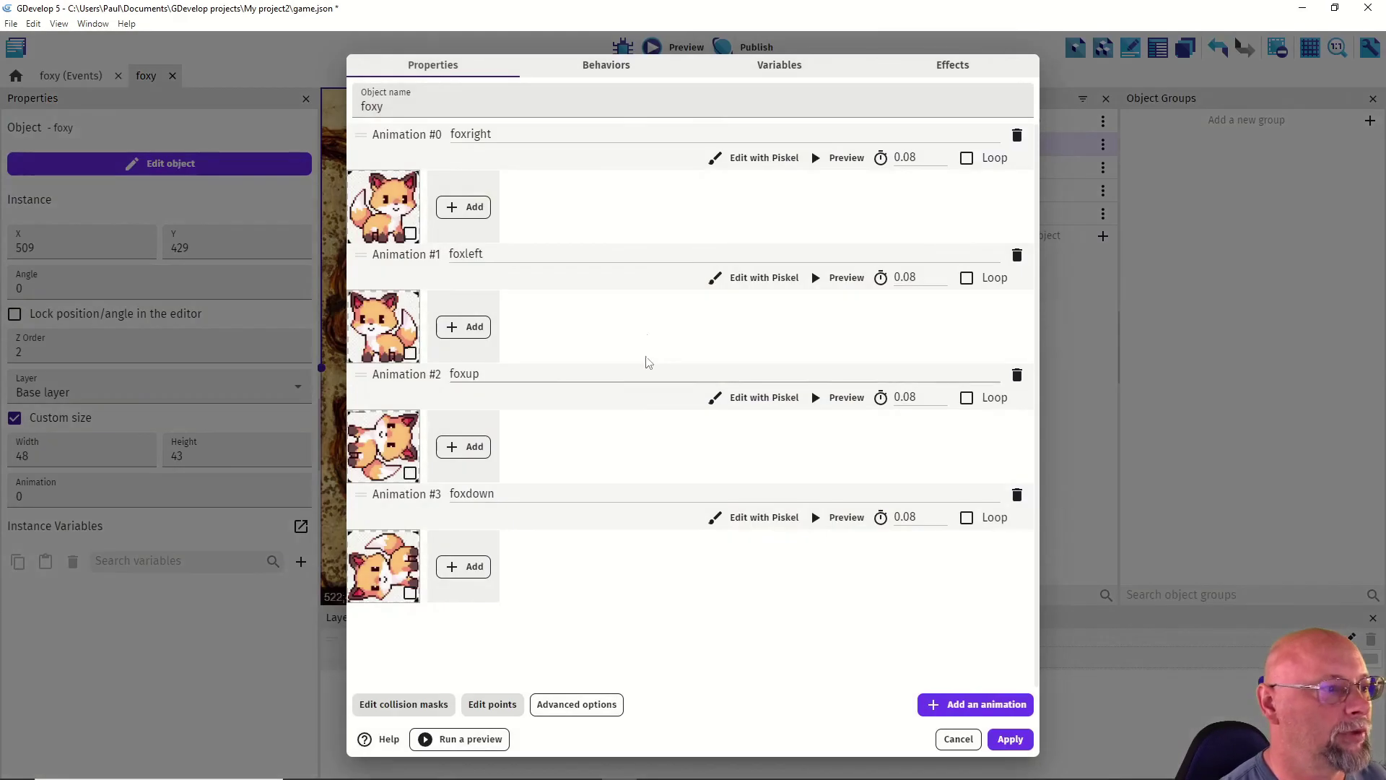
left_click(607, 64)
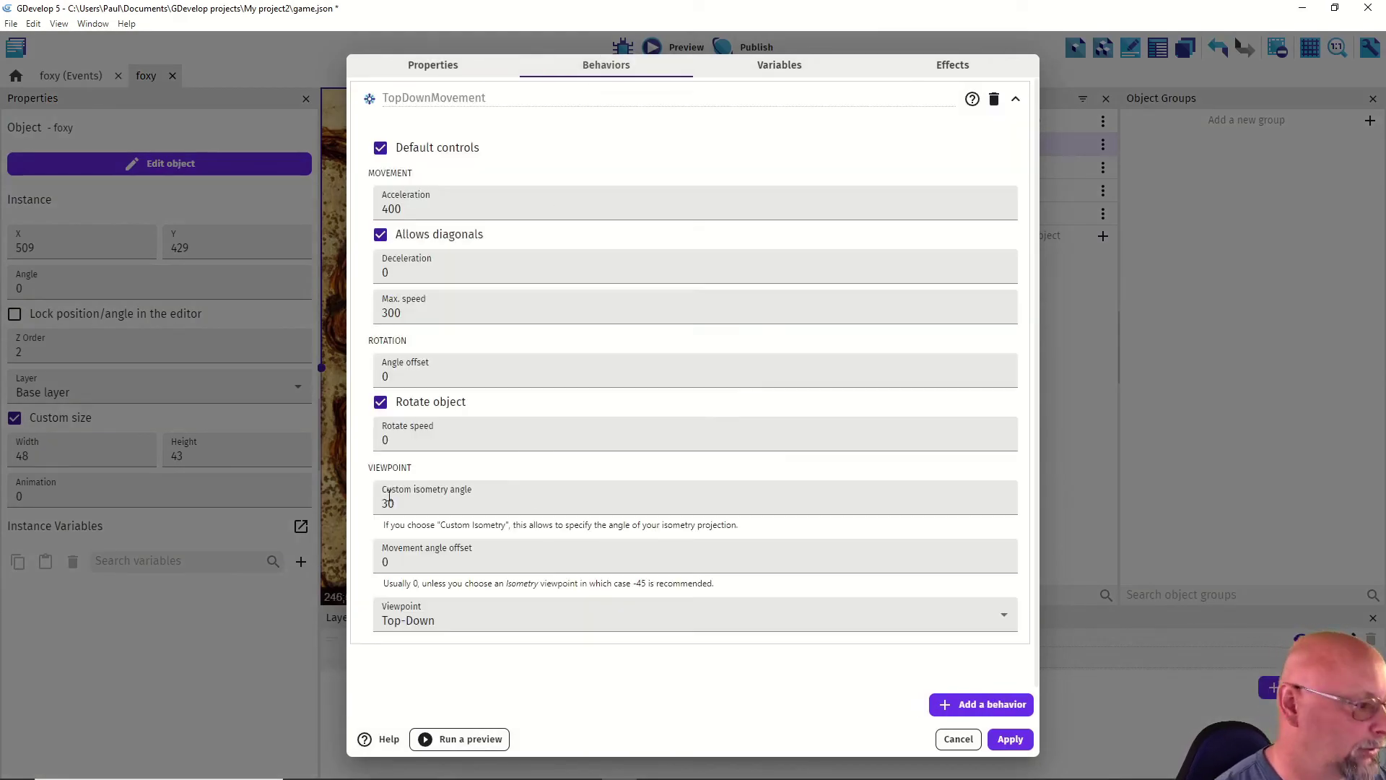
double_click(386, 274)
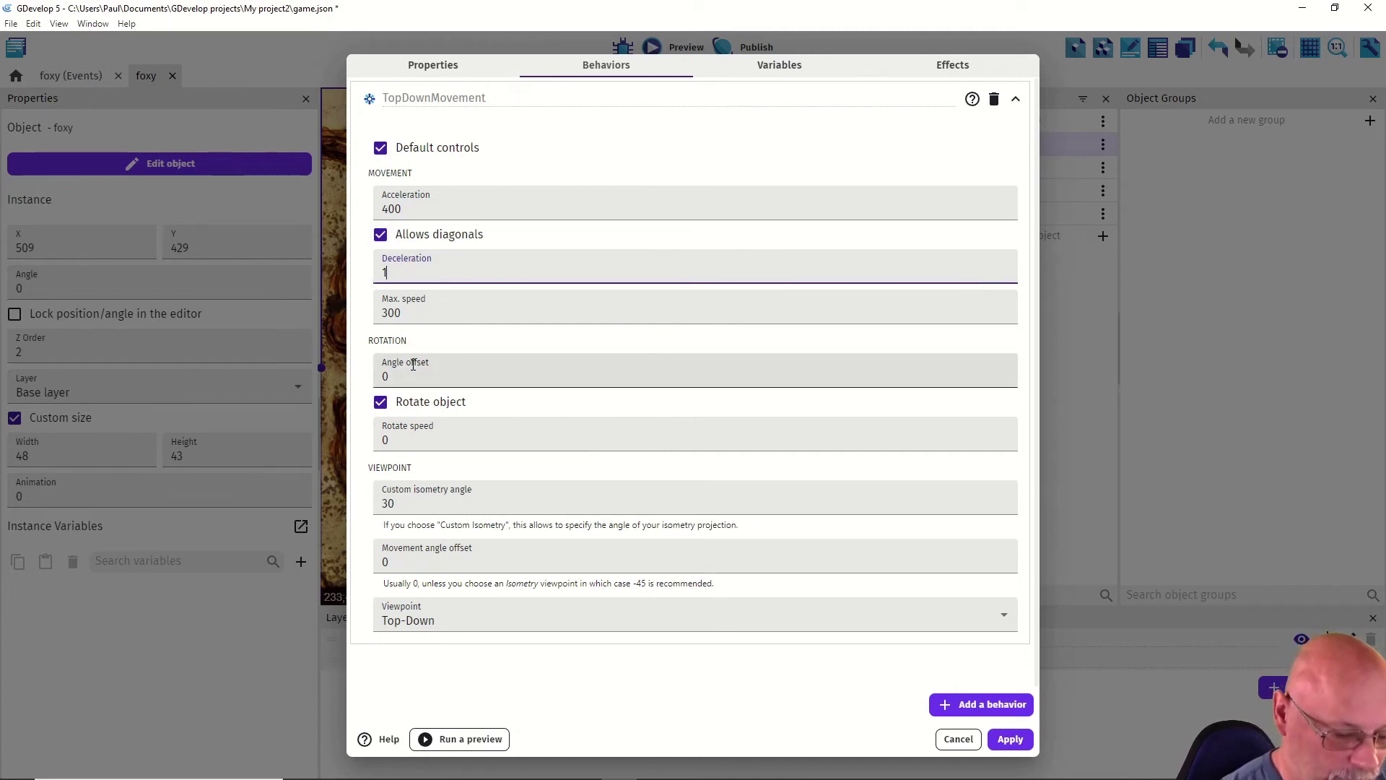
left_click(1010, 739)
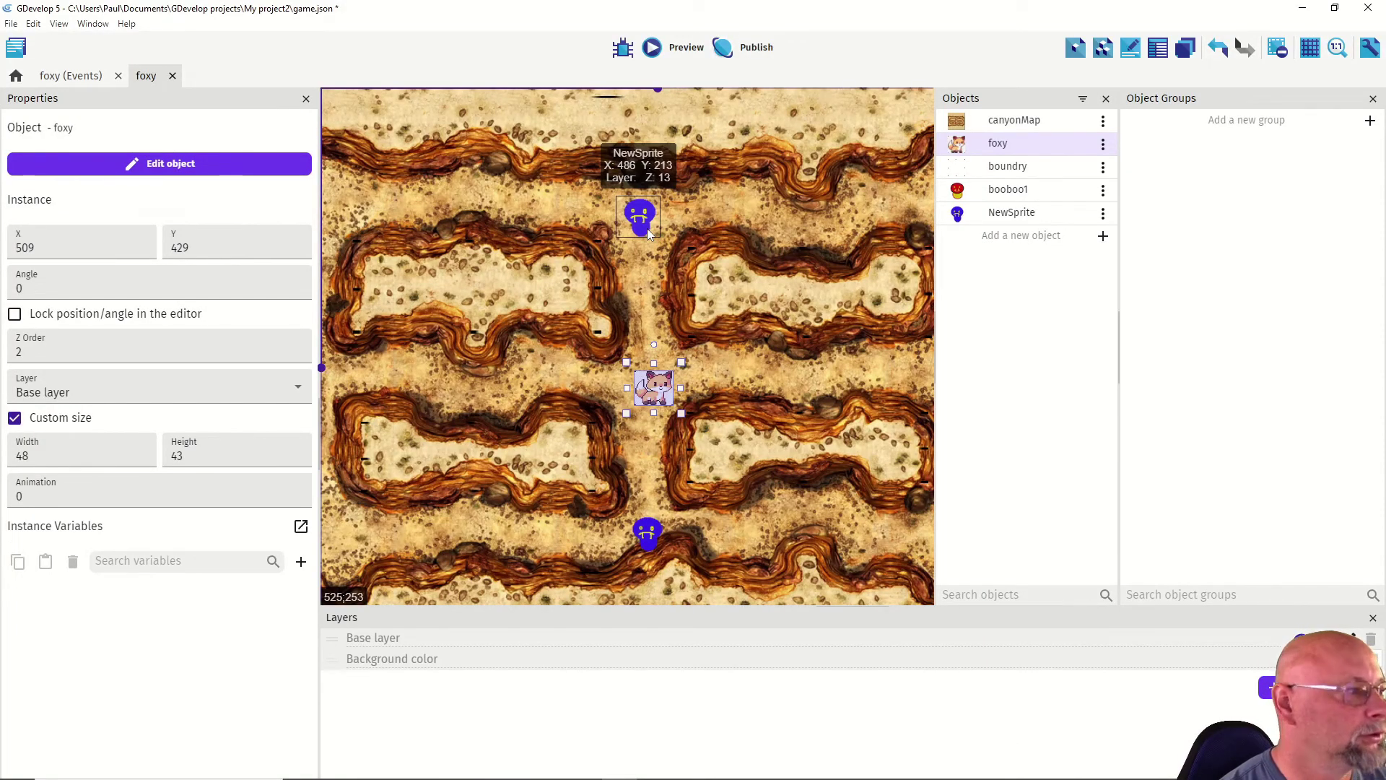
Step: Add a new event to the foxy events sheet and paste a copy of the foxy–booboo1 collision condition into it
left_click(60, 78)
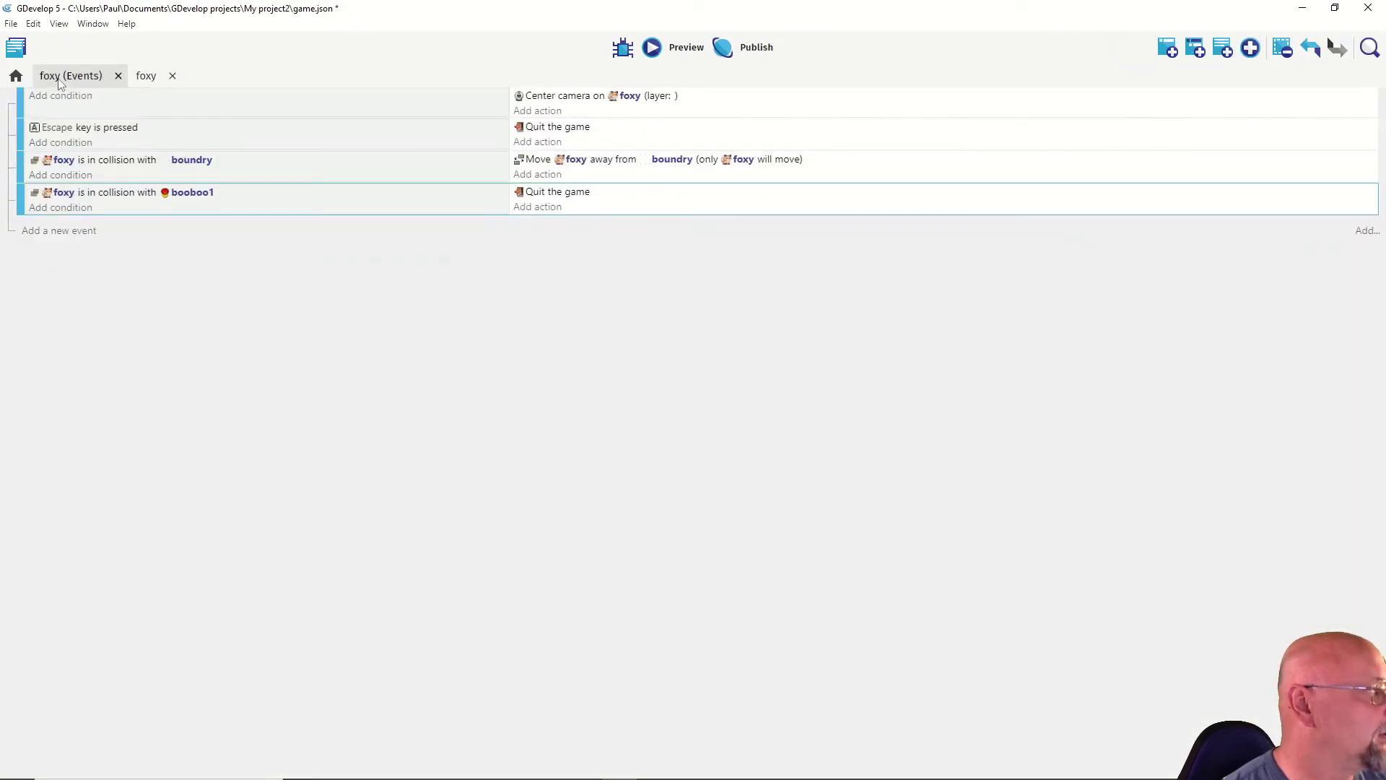
left_click(105, 195)
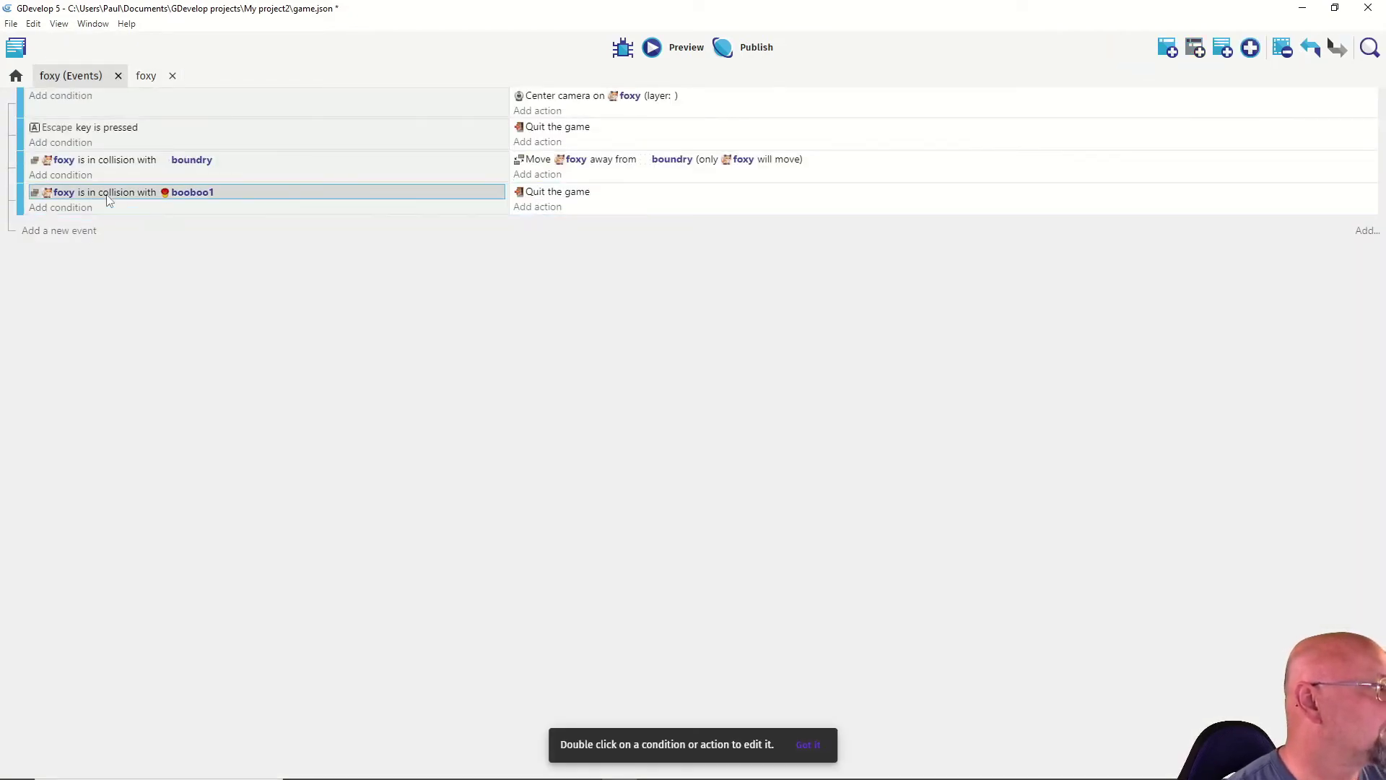
right_click(107, 195)
left_click(130, 208)
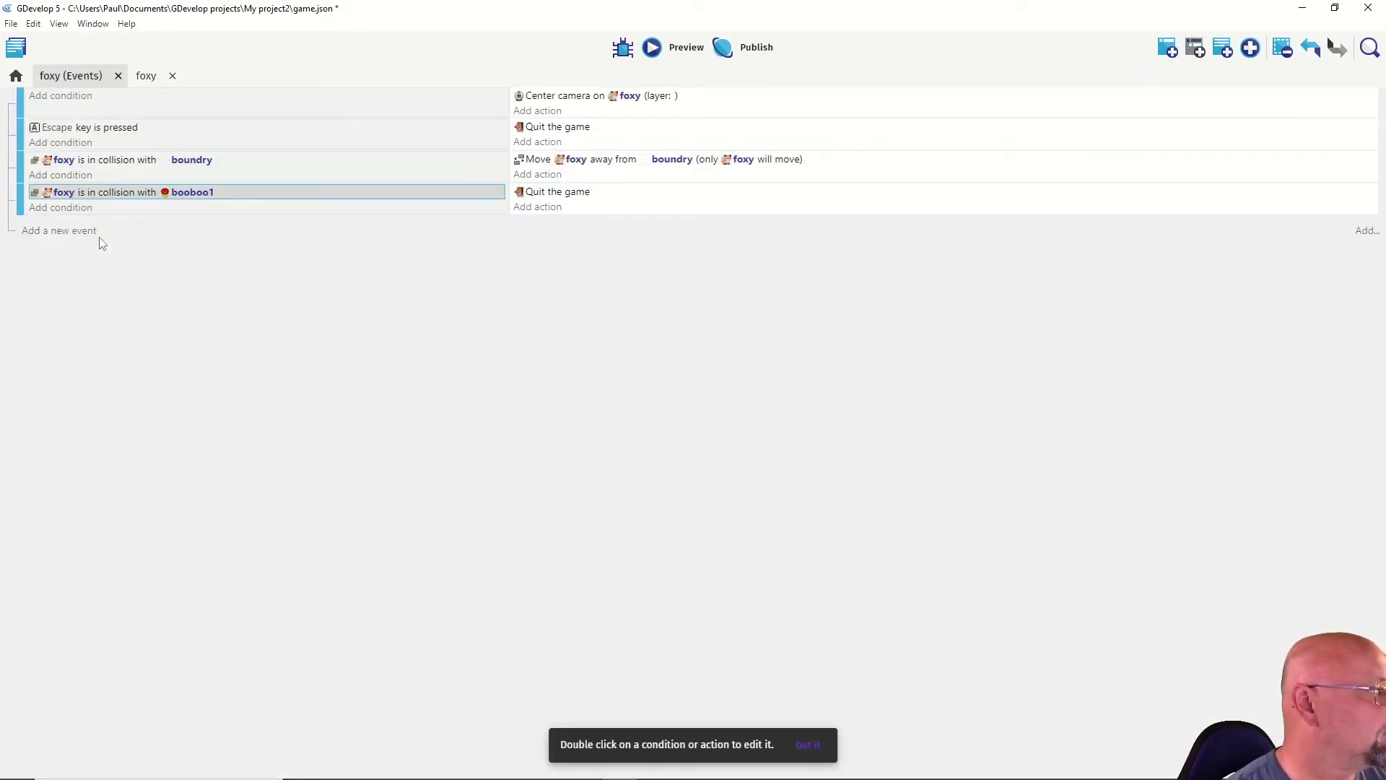
left_click(82, 231)
left_click(83, 226)
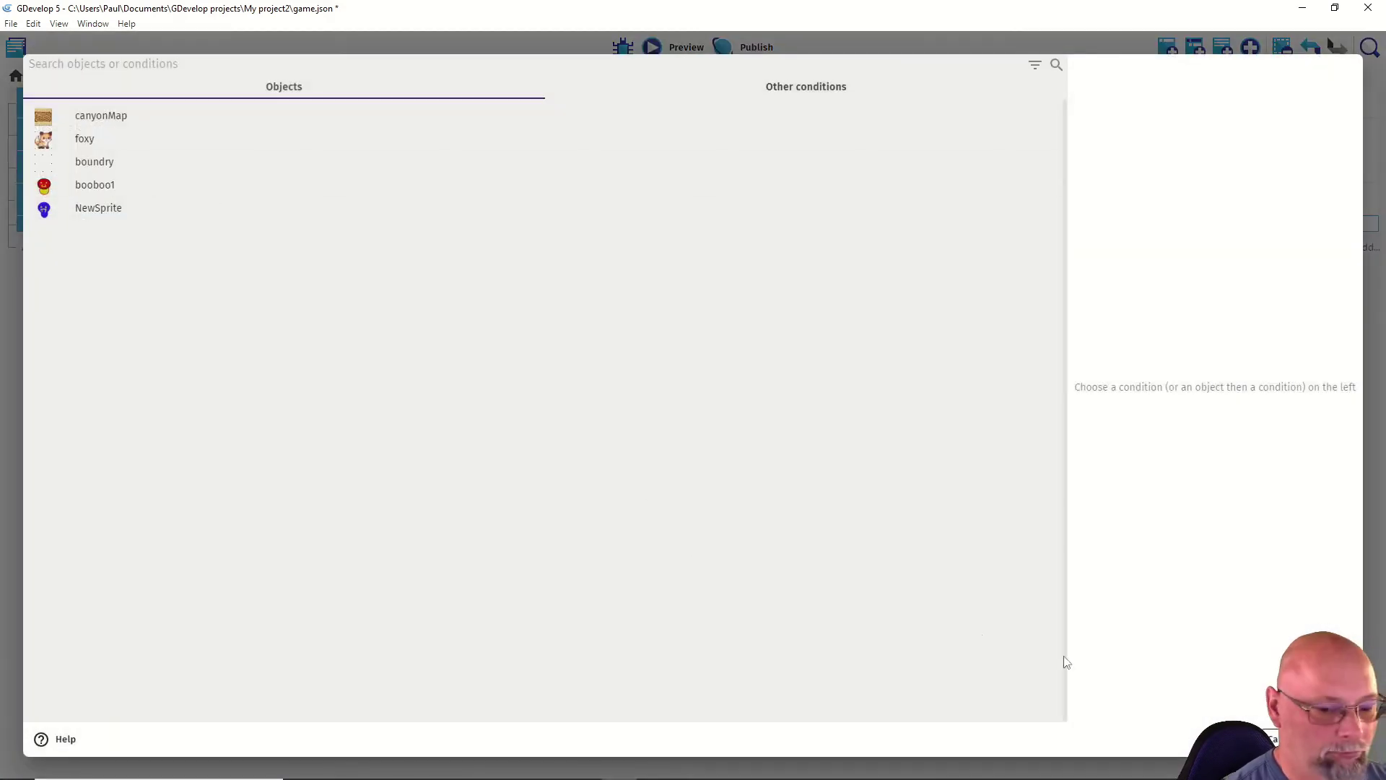
key("Escape")
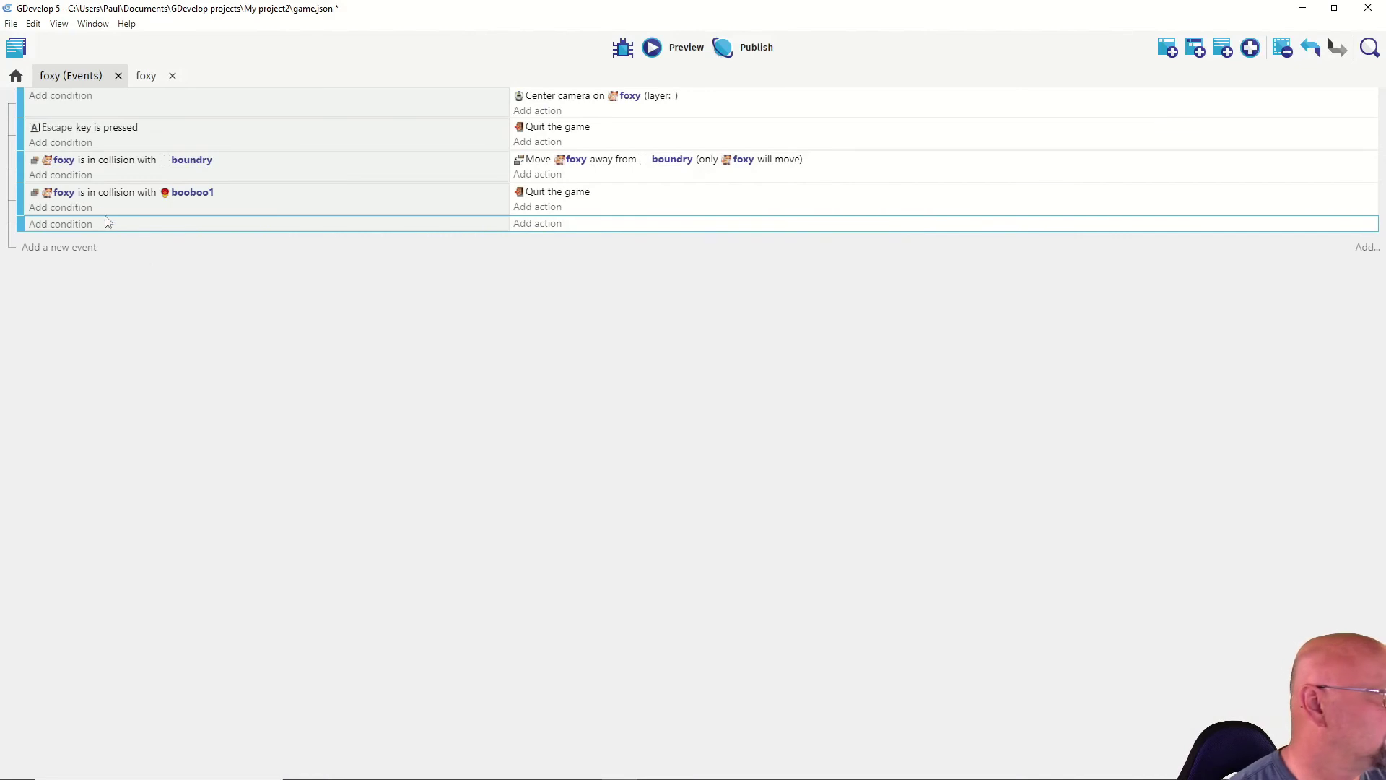
left_click(130, 225)
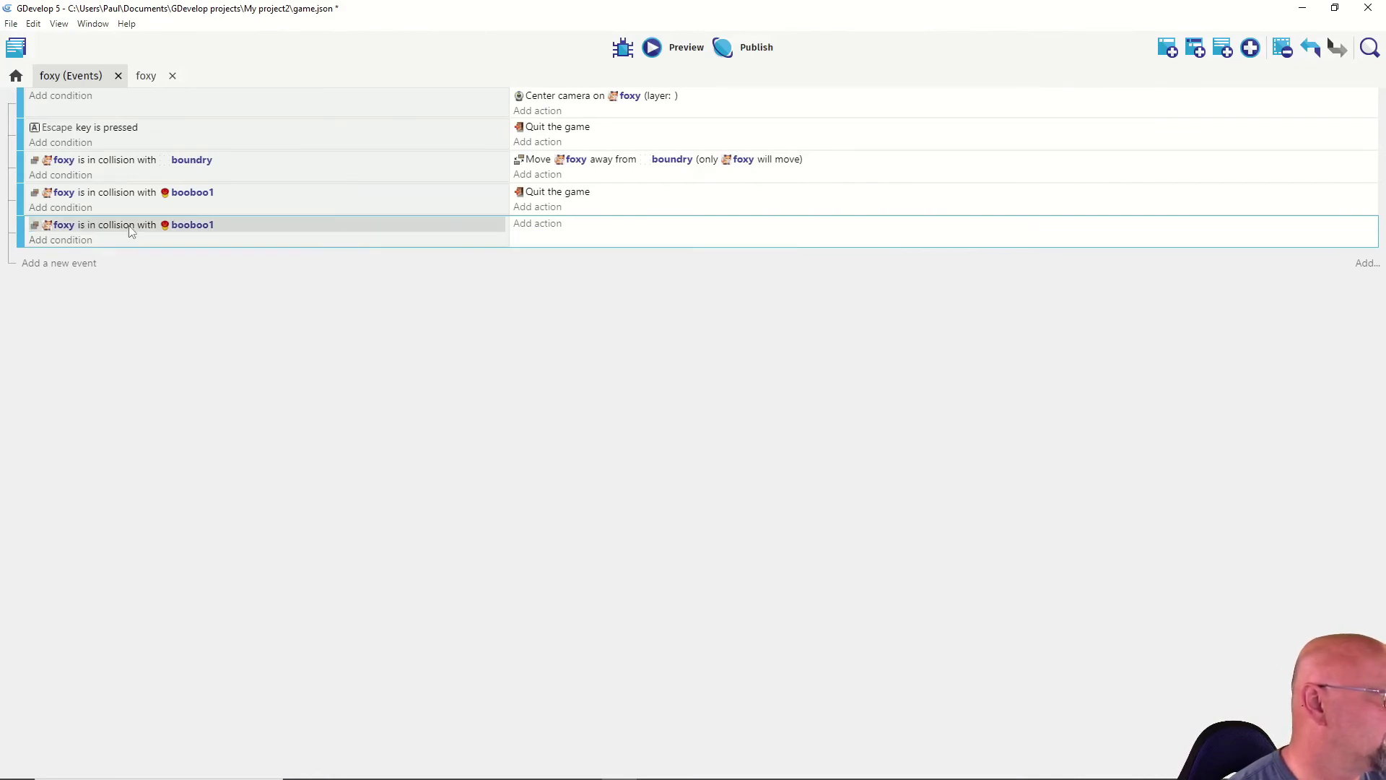
Step: Change the collision target in the copied condition of the last event to NewSprite
left_click(179, 230)
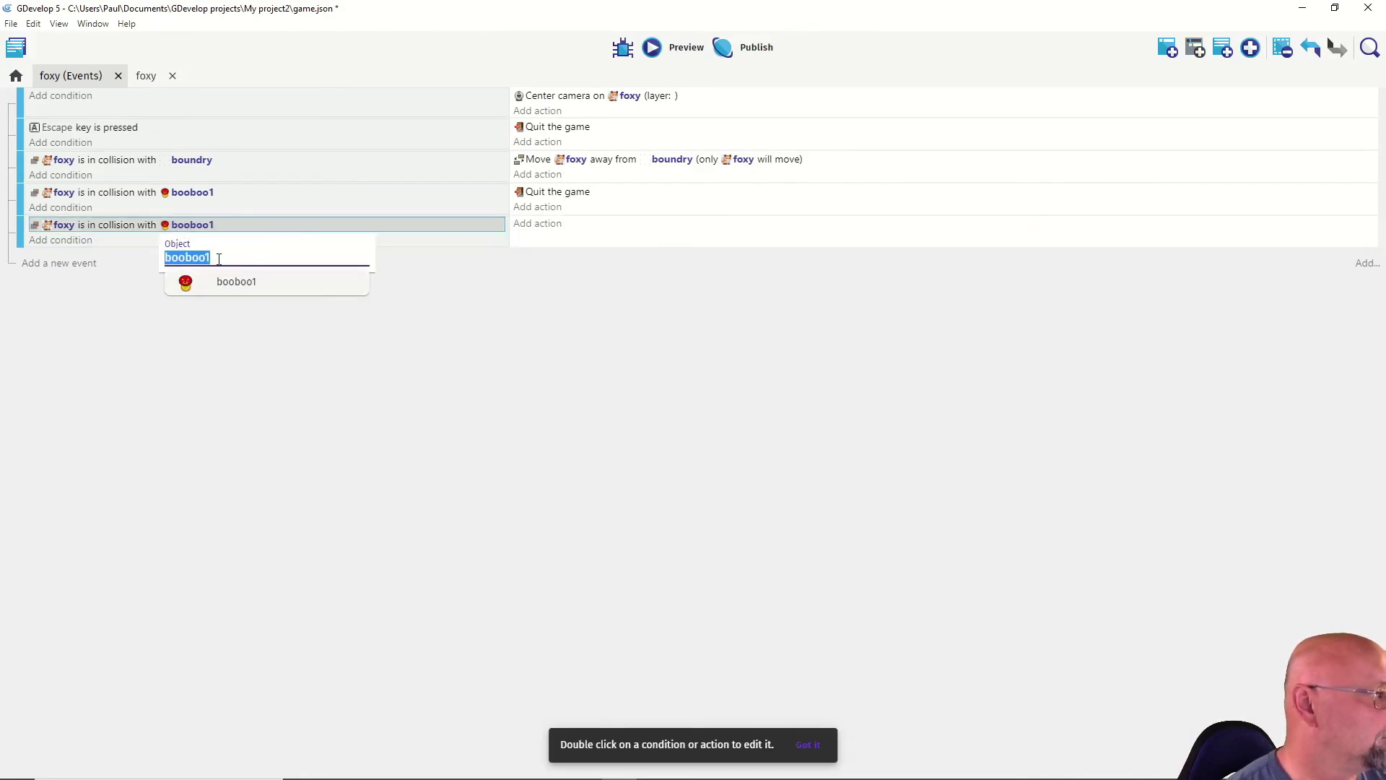
key("BackSpace")
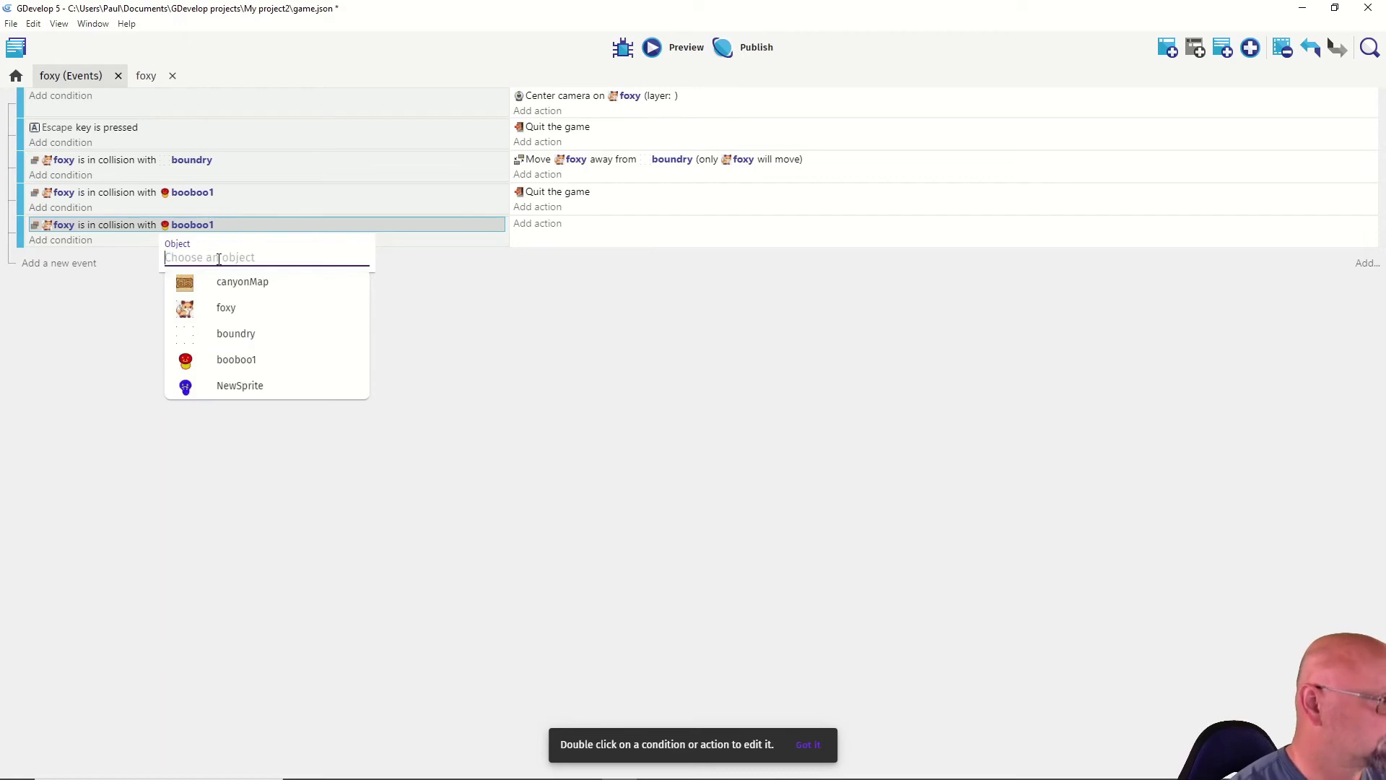
left_click(236, 390)
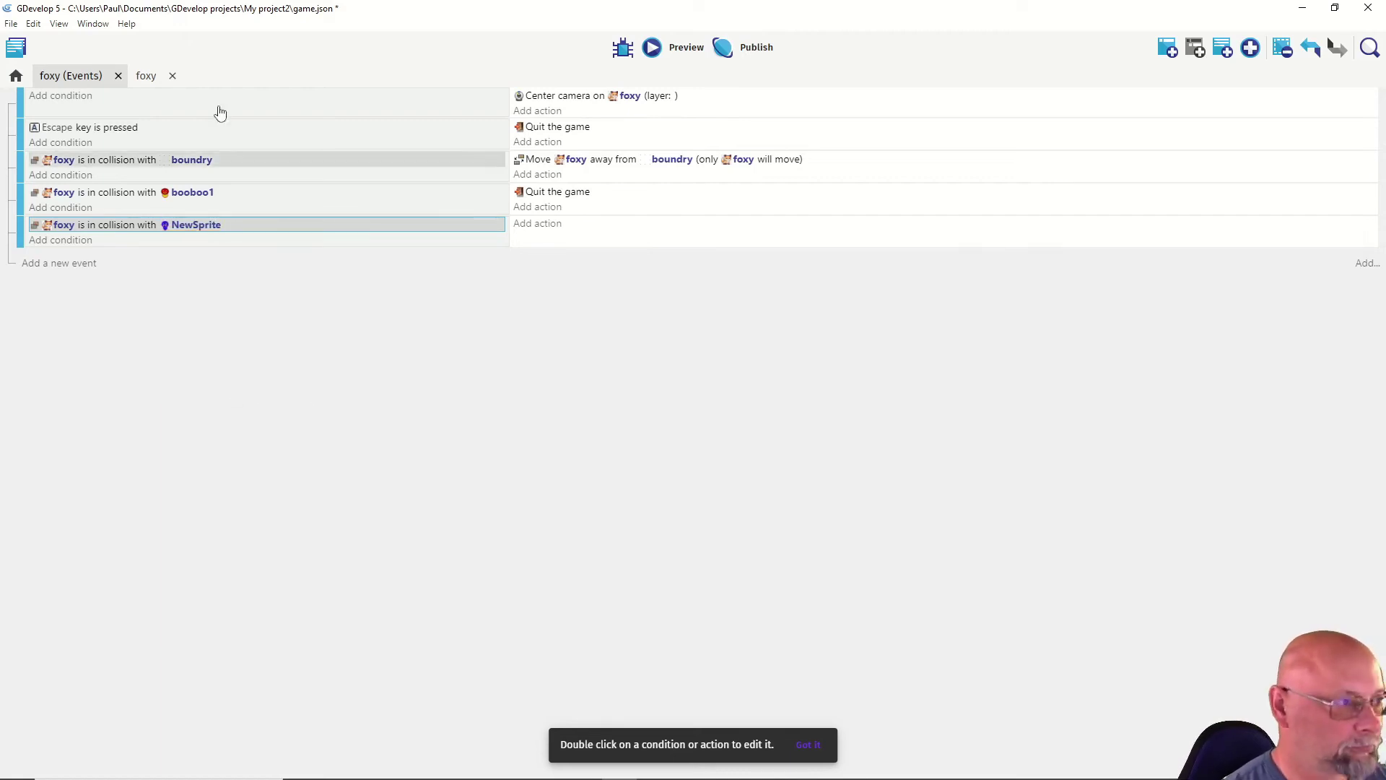
Step: Return to the foxy scene and rename the NewSprite object as bobo2
left_click(145, 76)
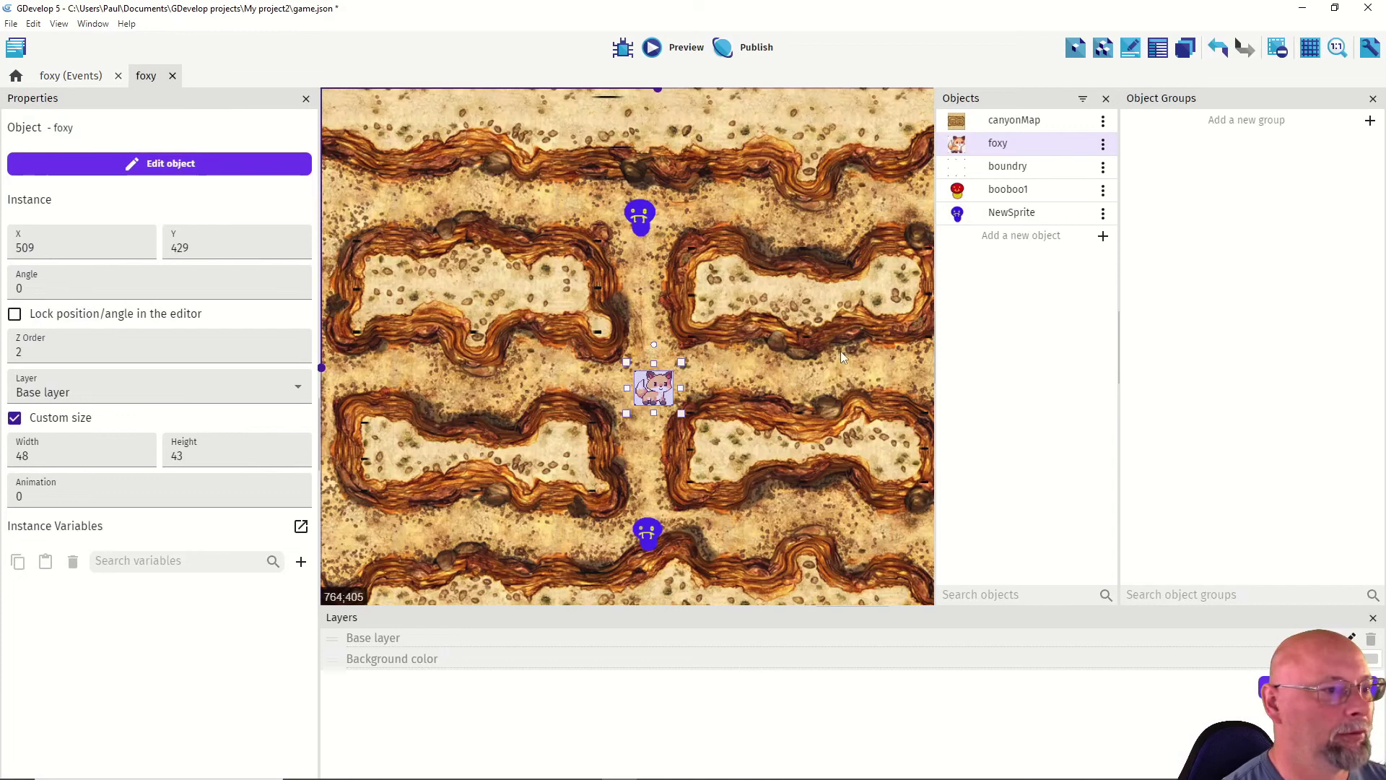
left_click(1102, 213)
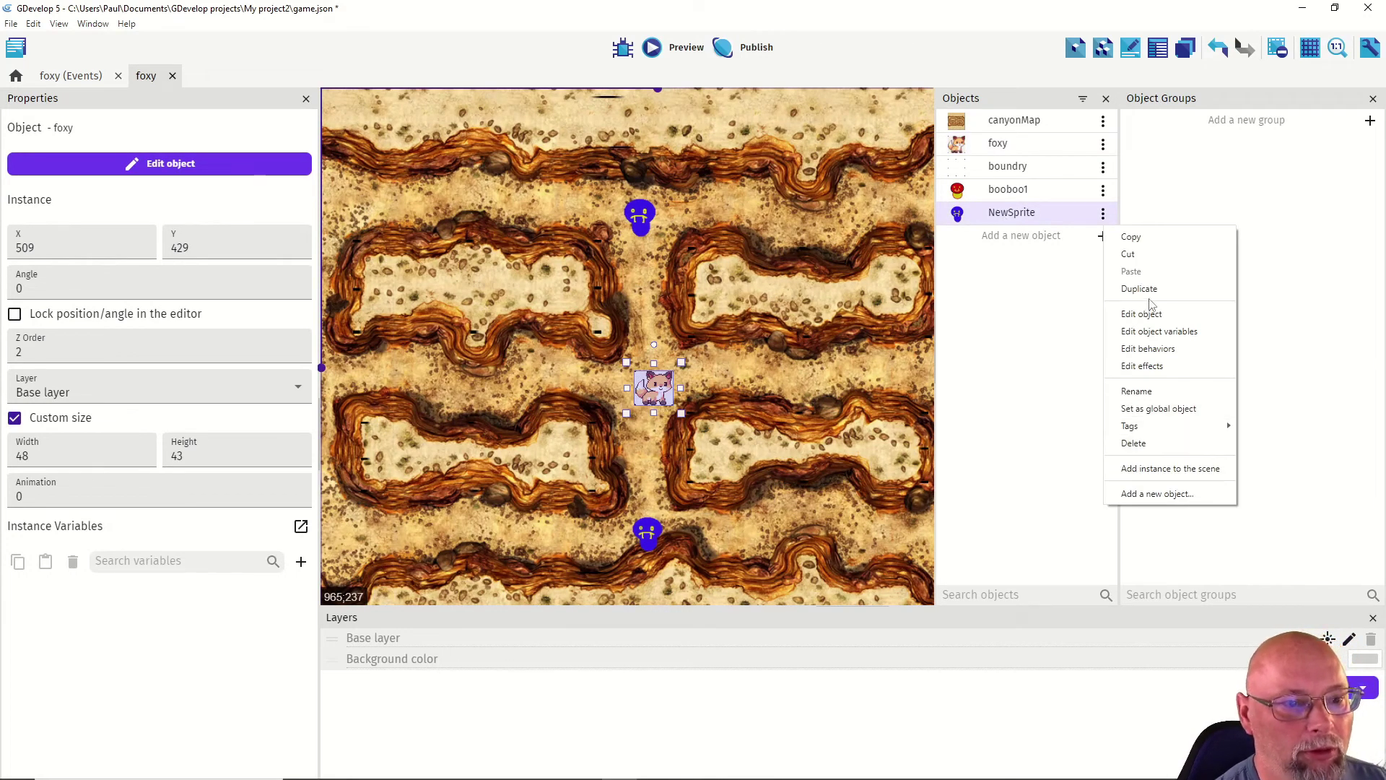
left_click(1137, 391)
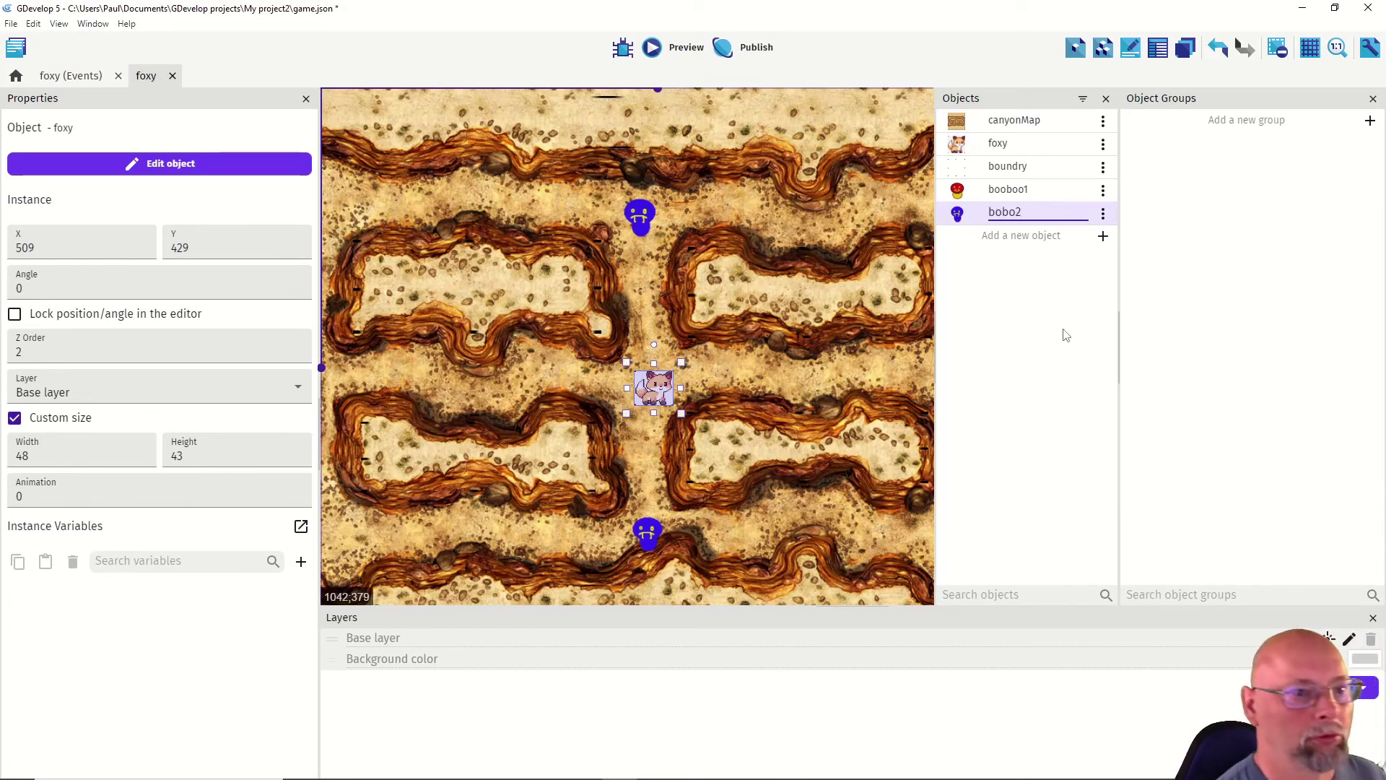
key("Return")
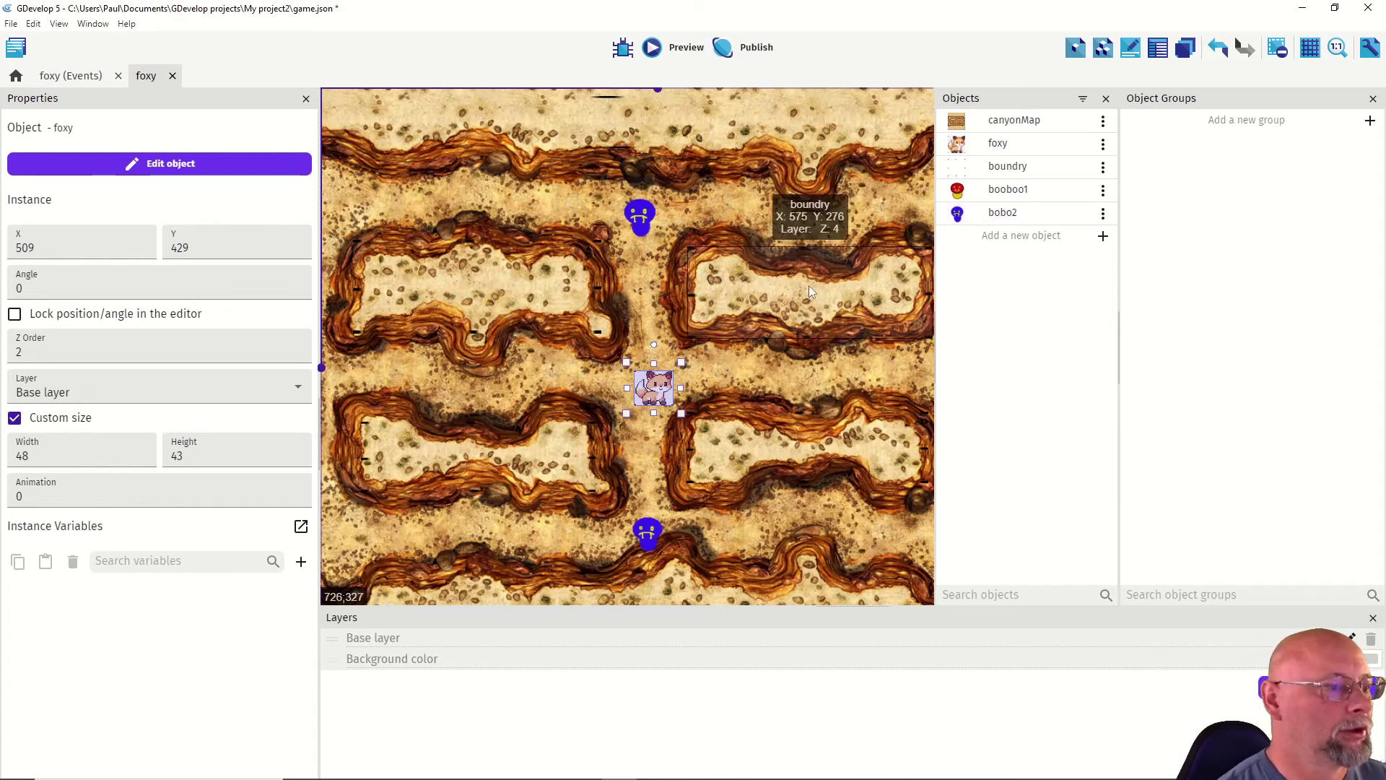
Step: Preview the game several times to test the enemies, moving foxy to X 498 between runs, and close the preview
left_click(654, 48)
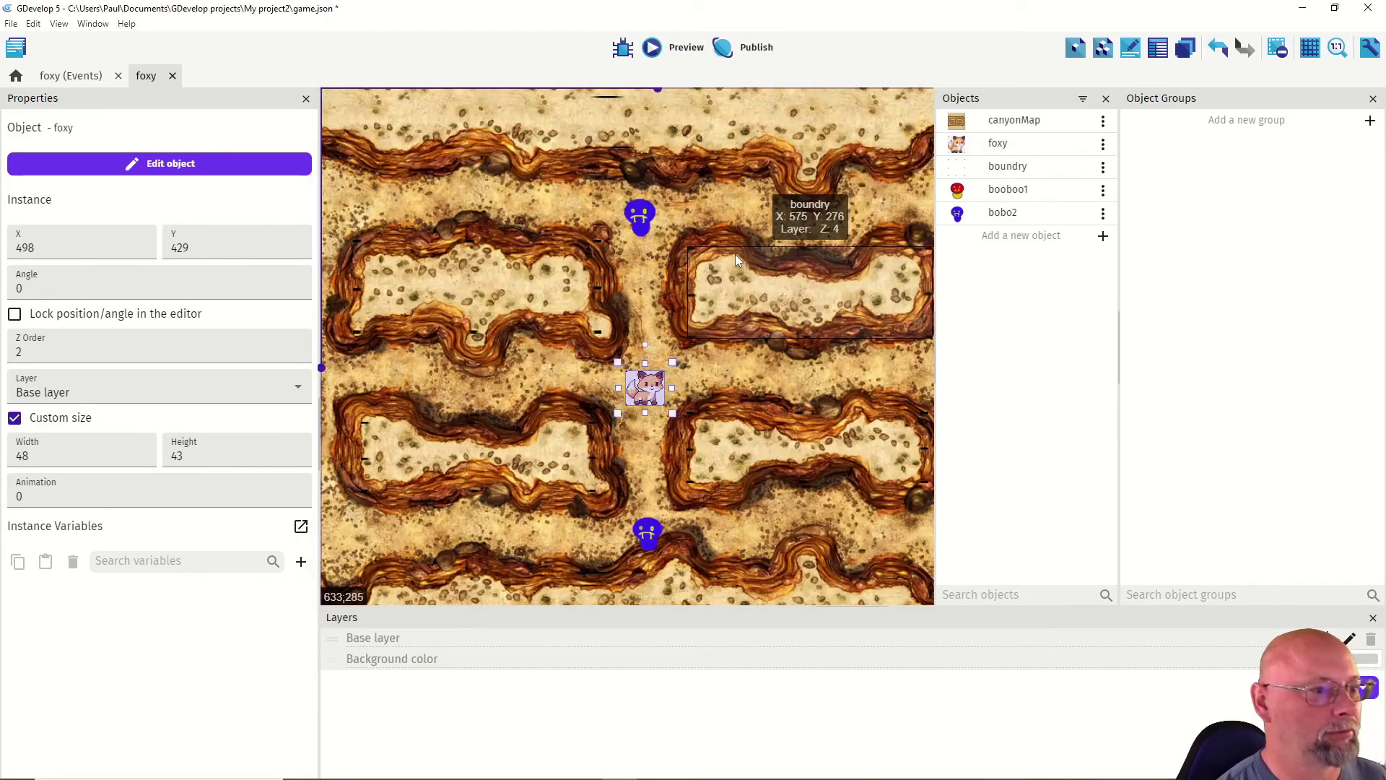
left_click(668, 49)
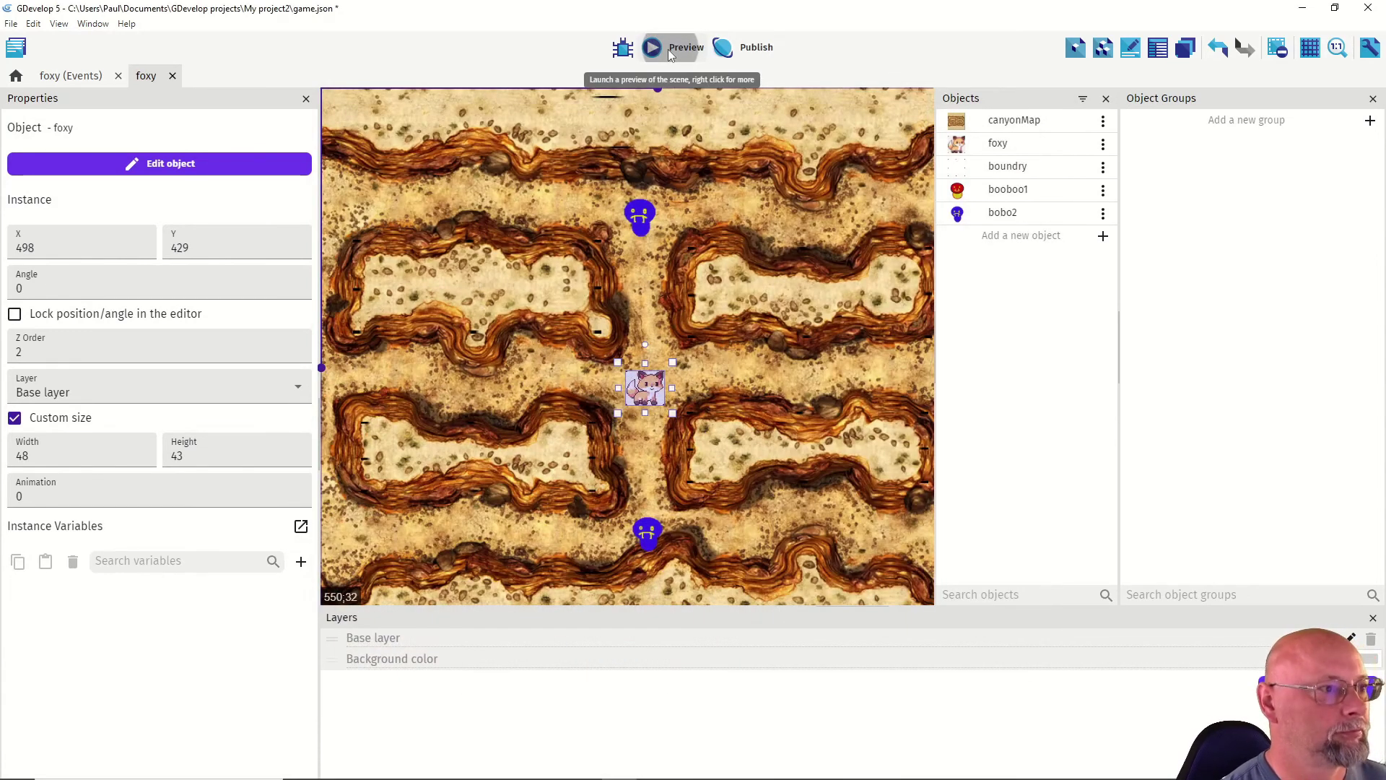
left_click(668, 49)
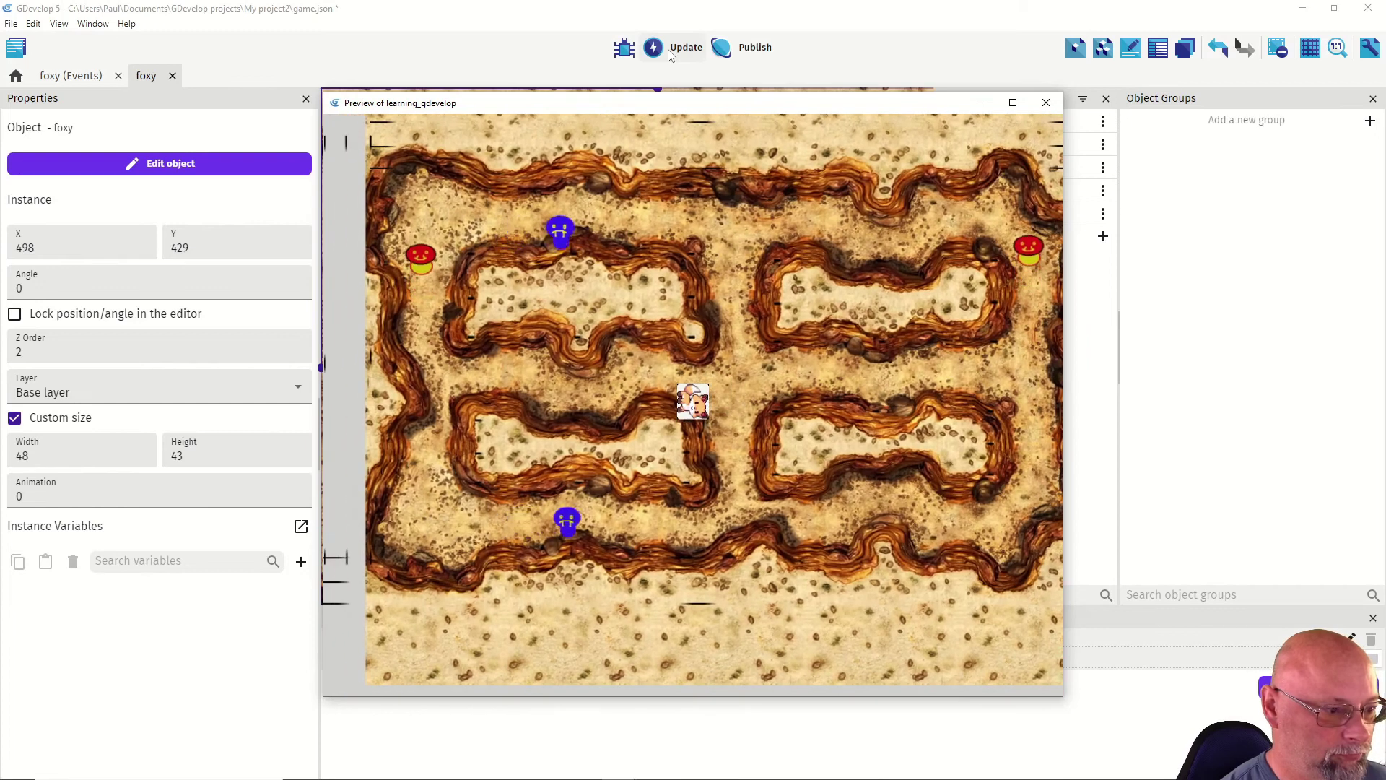
key("alt+F4")
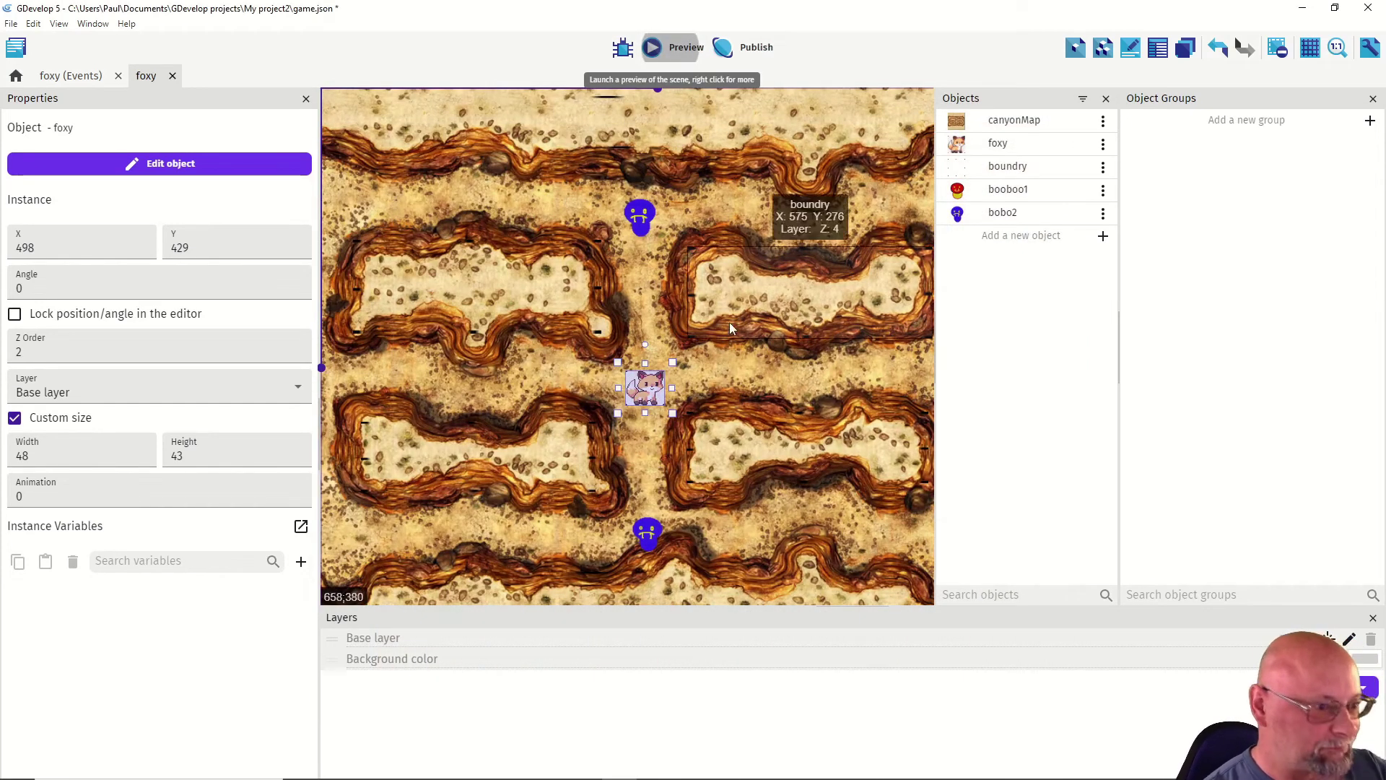
Step: Create a new sprite object named pellet with one animation, also named pellet
left_click(1048, 238)
left_click(409, 171)
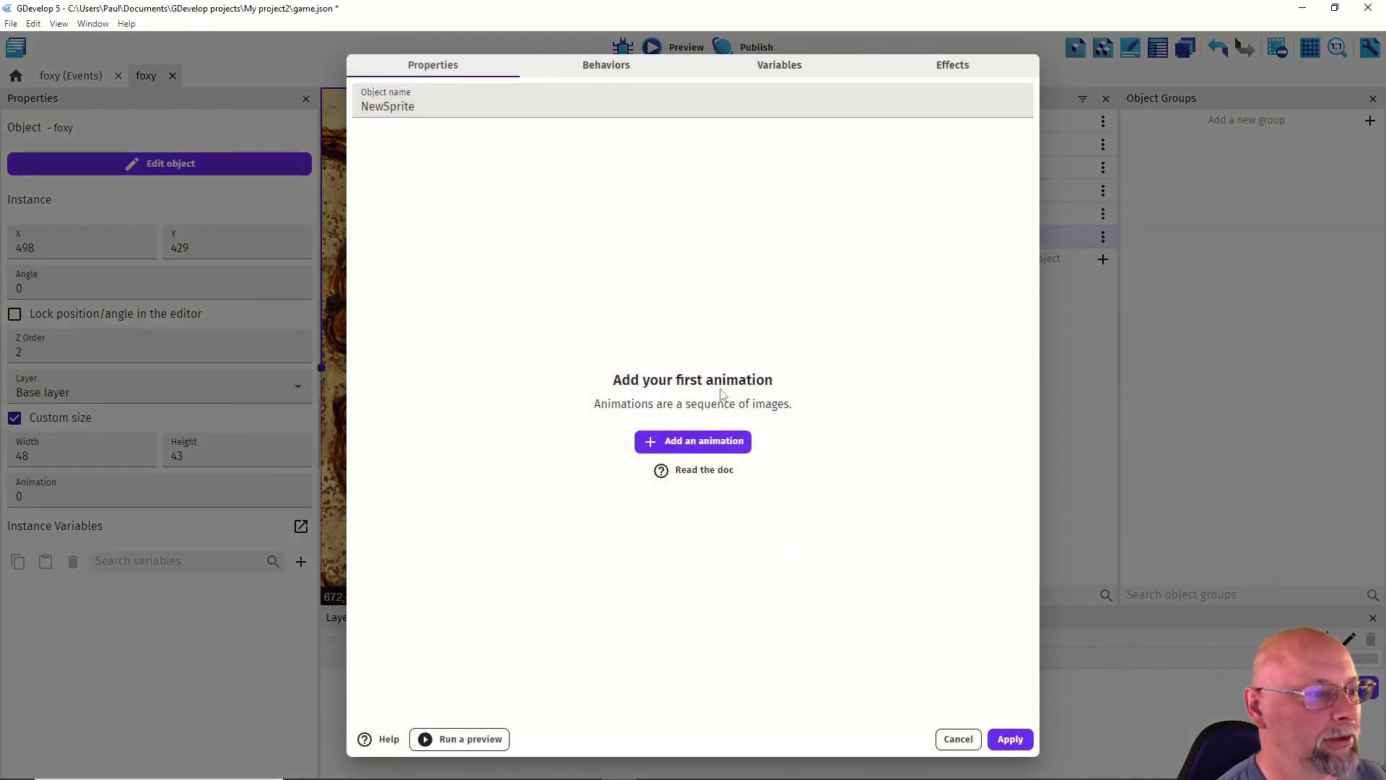
left_click(676, 441)
left_click_drag(416, 107, 364, 106)
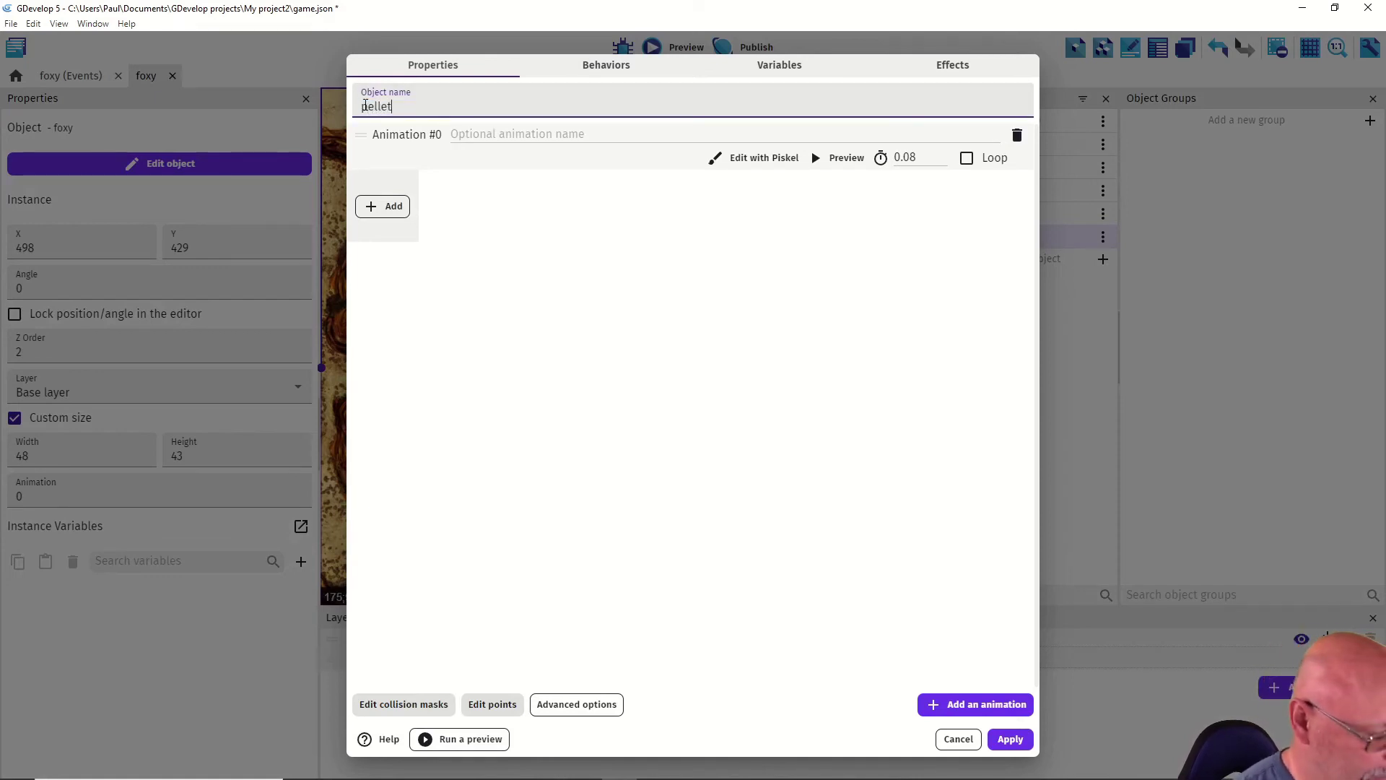
left_click(498, 220)
left_click(506, 134)
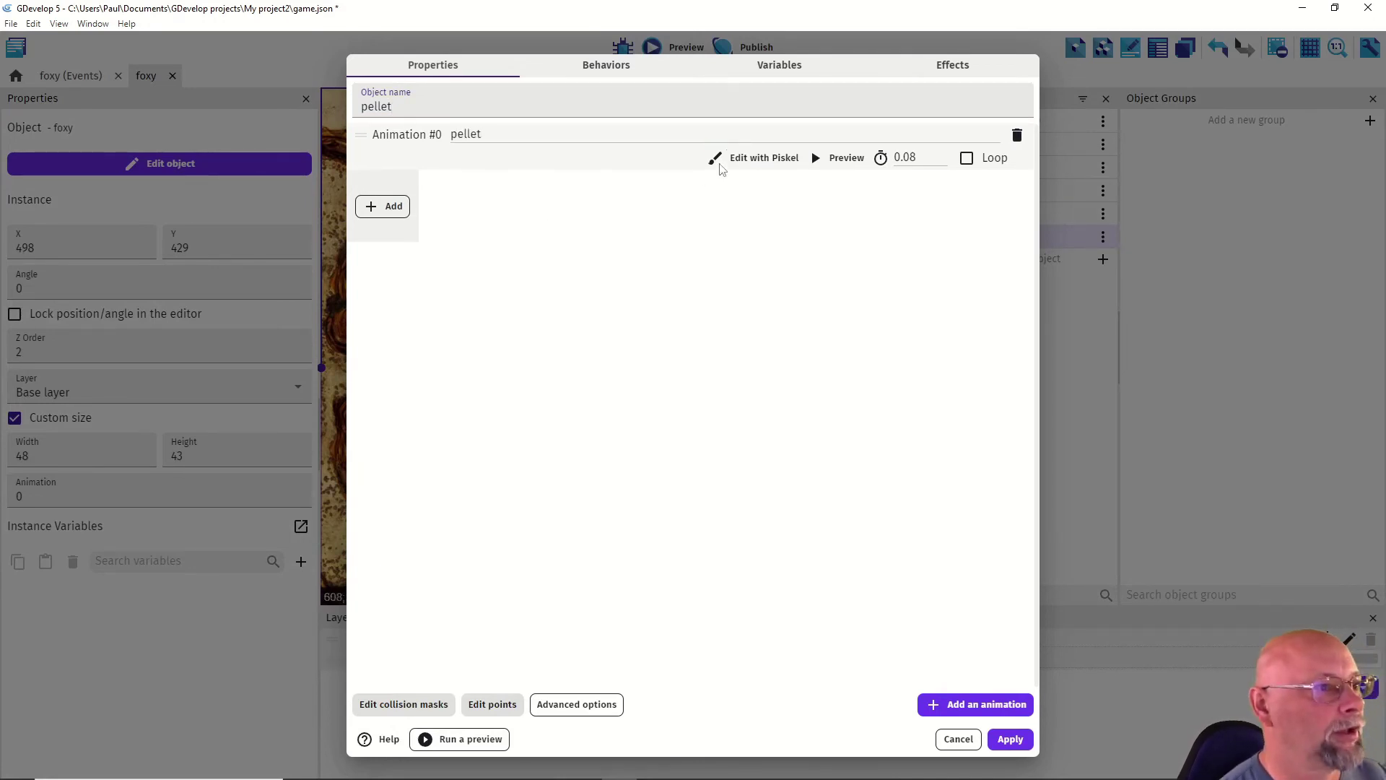
Step: Open the pellet animation in Piskel and draw a small black oval outline near the centre of the canvas
left_click(739, 157)
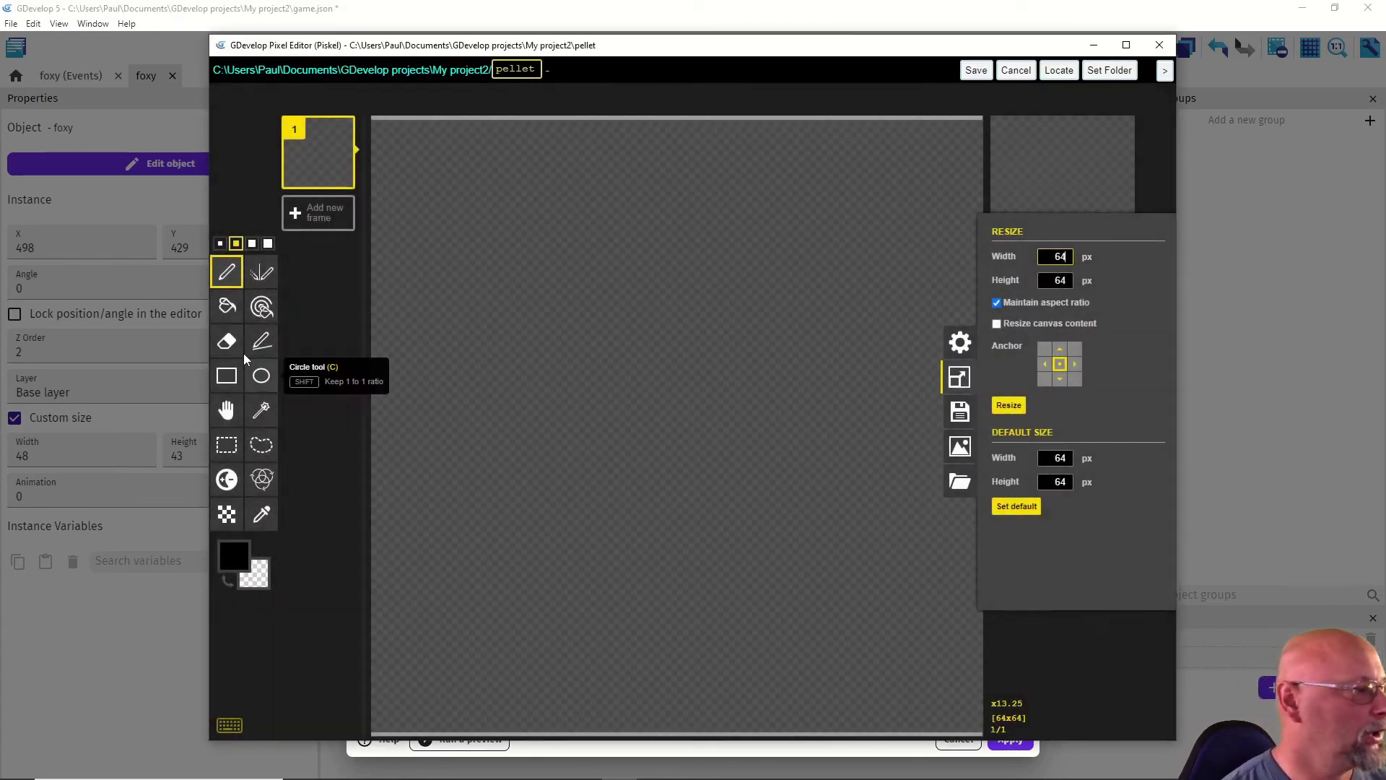
left_click(262, 379)
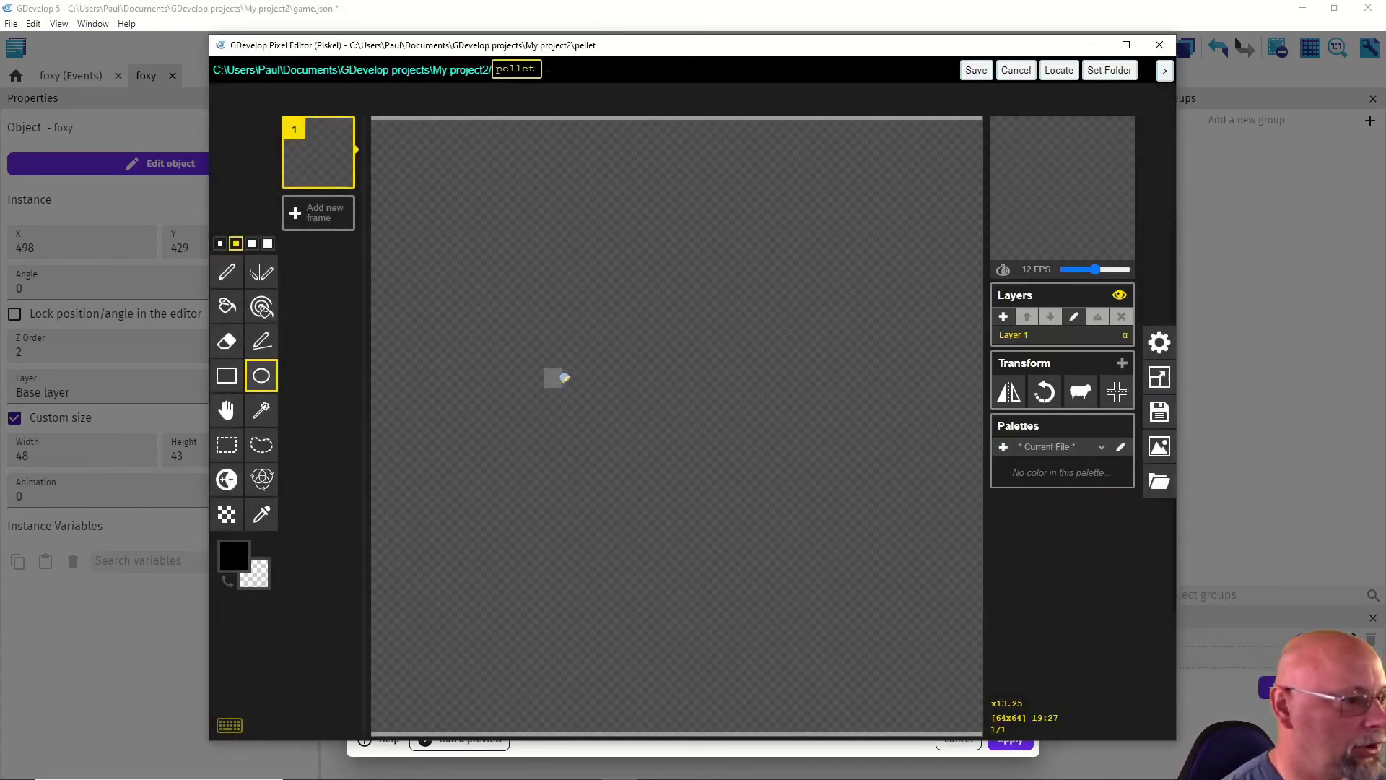
left_click_drag(588, 371, 718, 483)
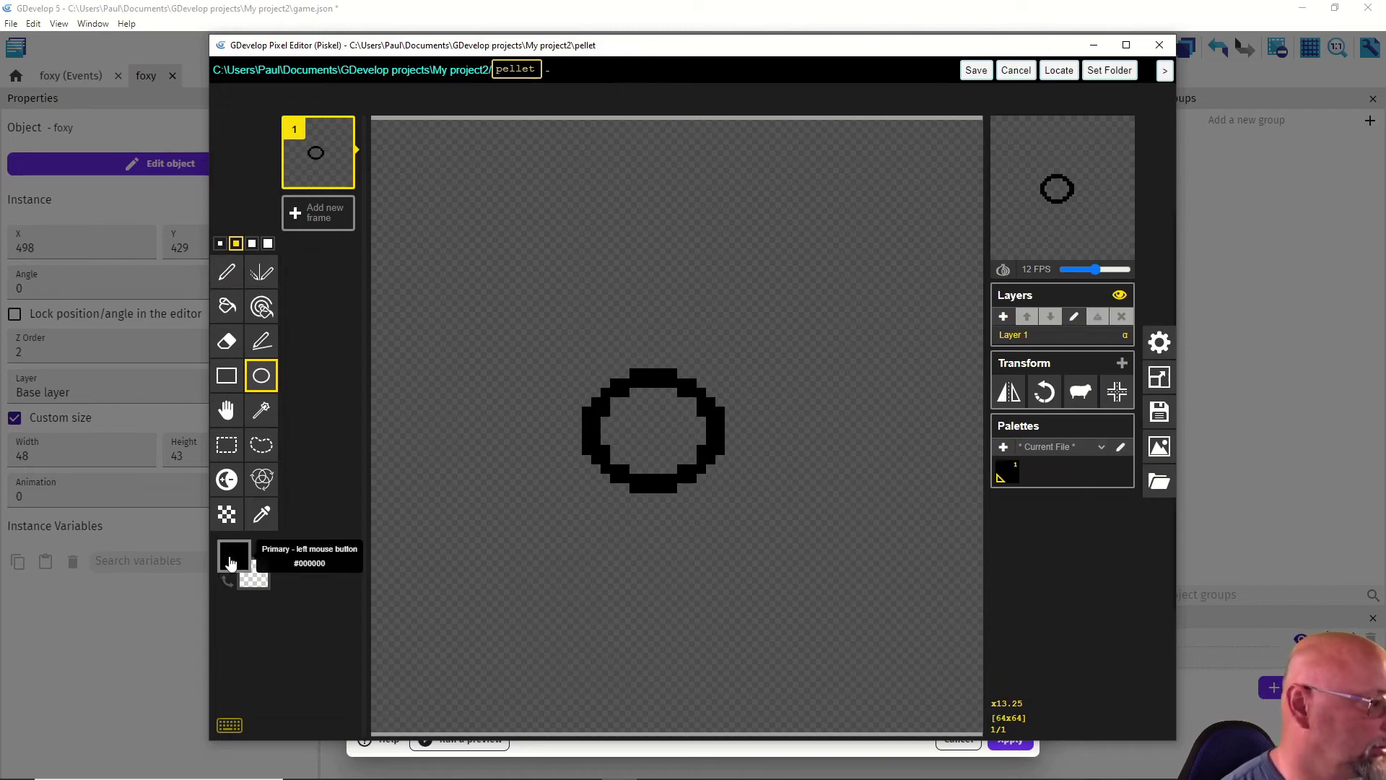
Step: Fill the oval solid black, then recolour the whole shape with green #52ce56
left_click(235, 557)
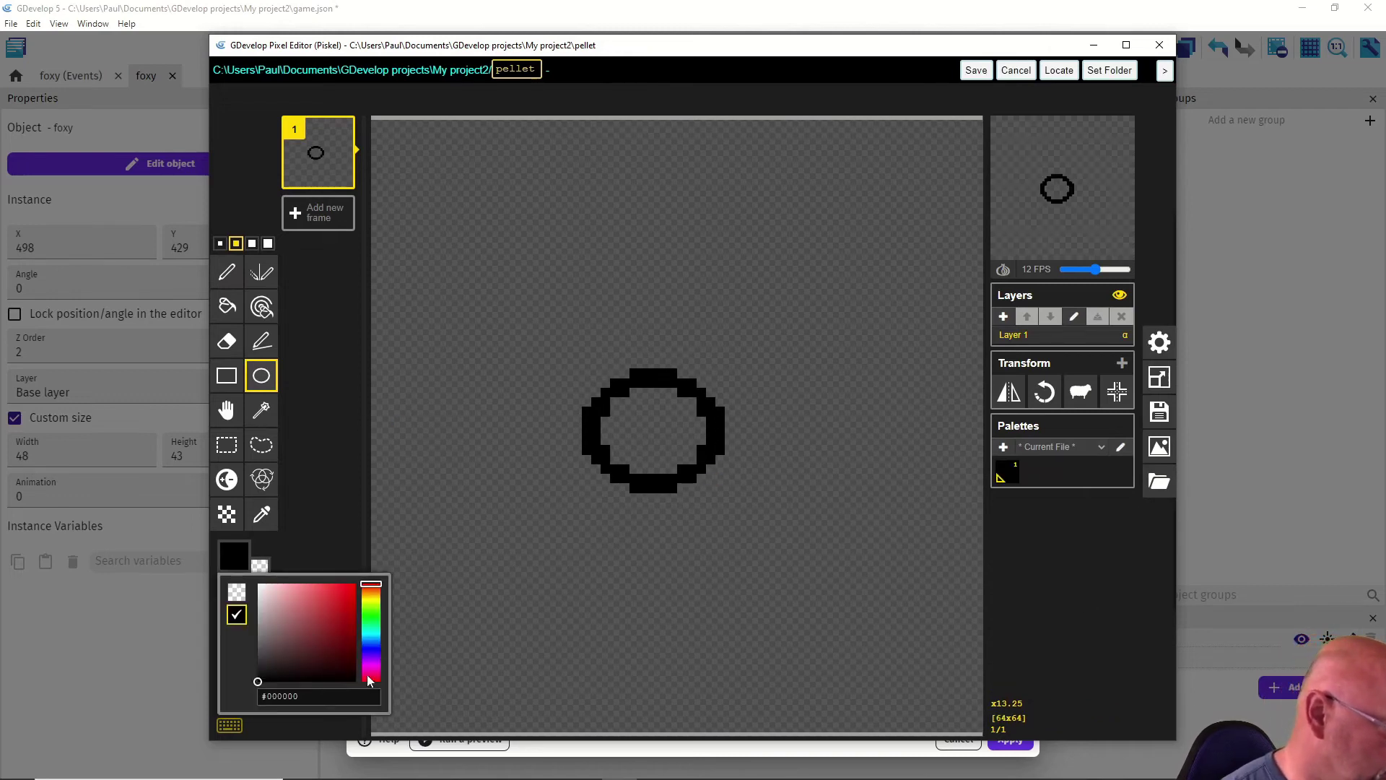
left_click(372, 622)
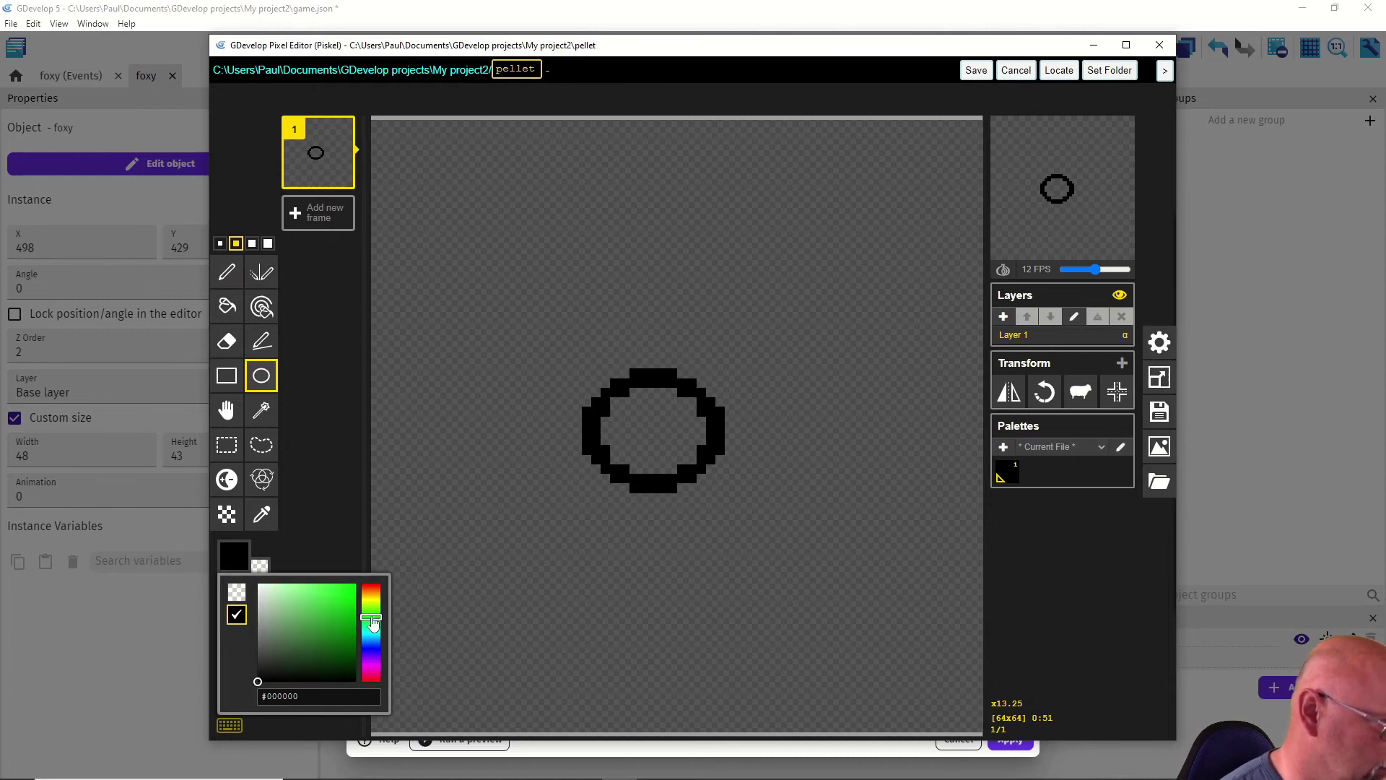
left_click(227, 307)
left_click(614, 432)
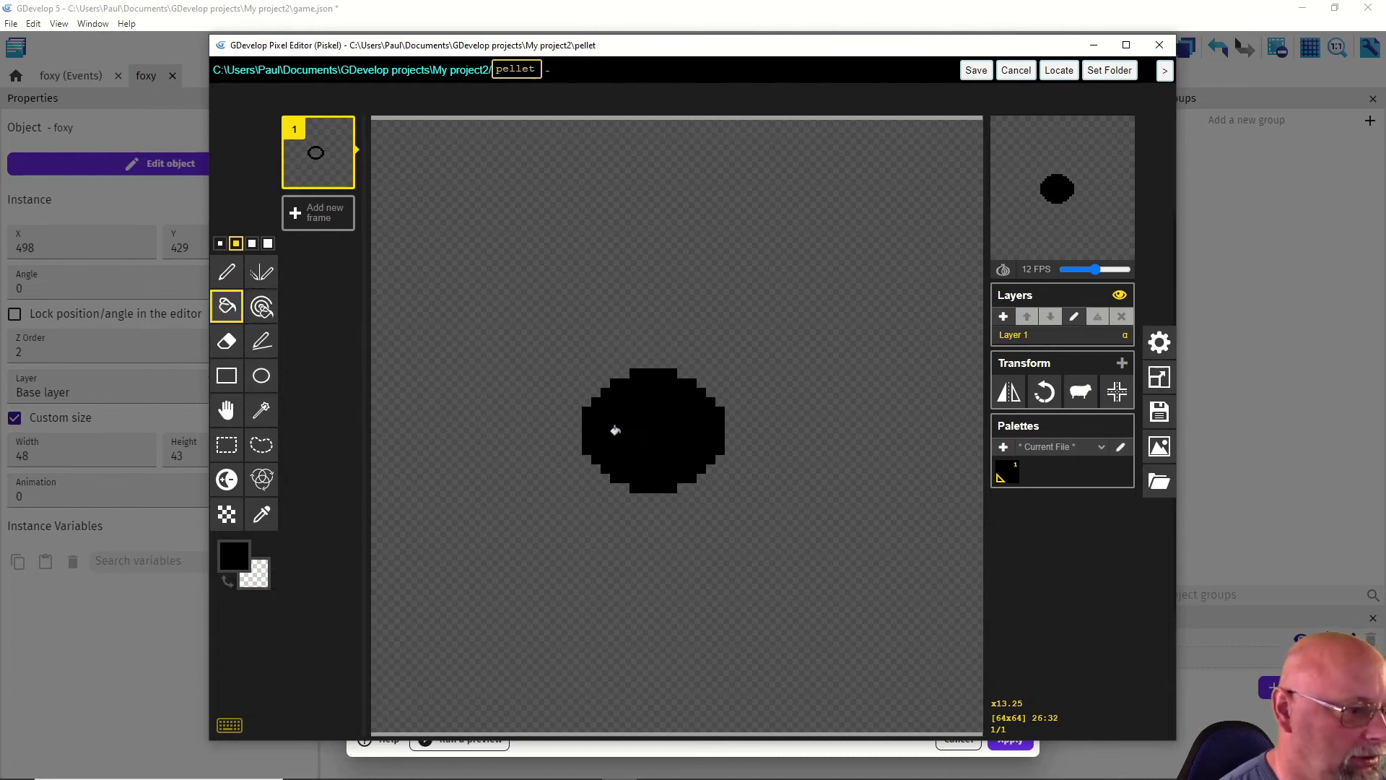
left_click(233, 556)
left_click(317, 602)
left_click(624, 414)
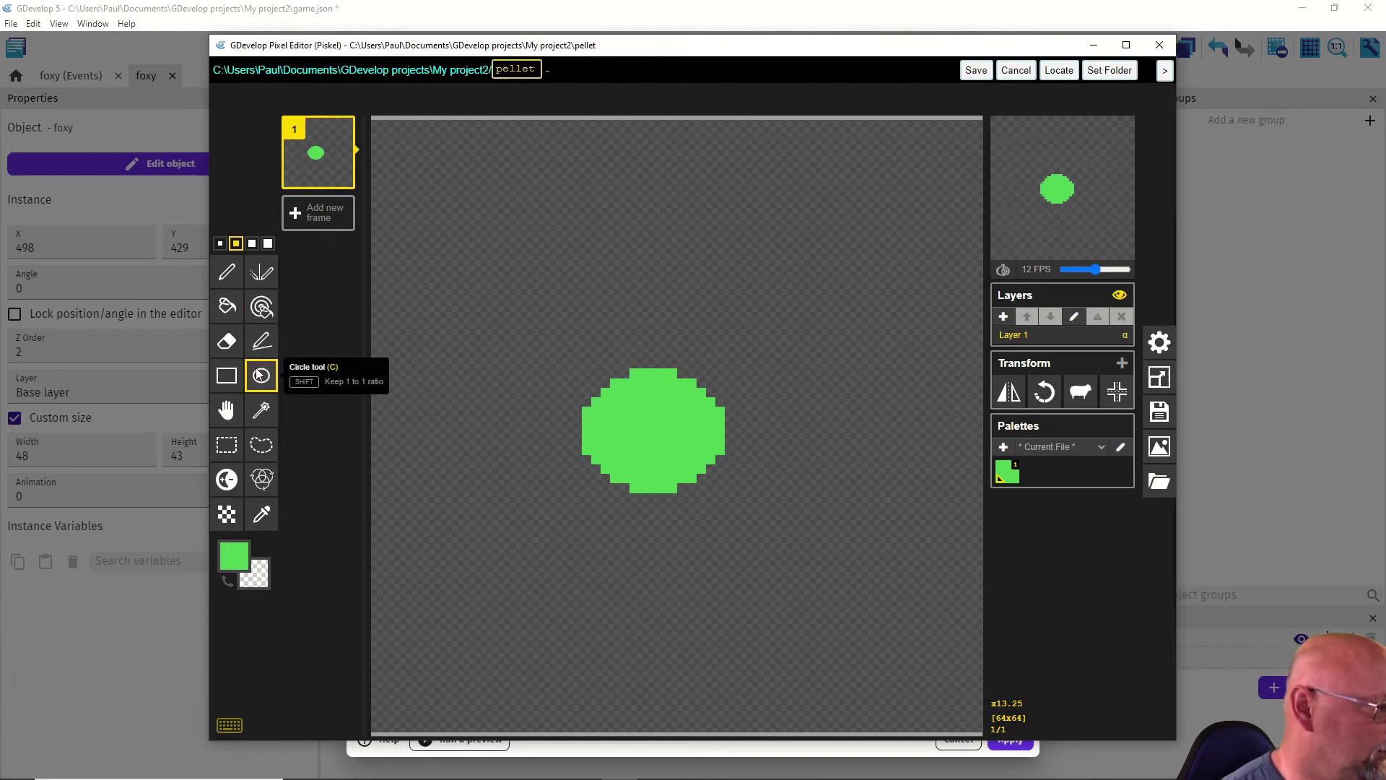
Step: Draw a narrower black ring over the green oval with the Circle tool
left_click(233, 556)
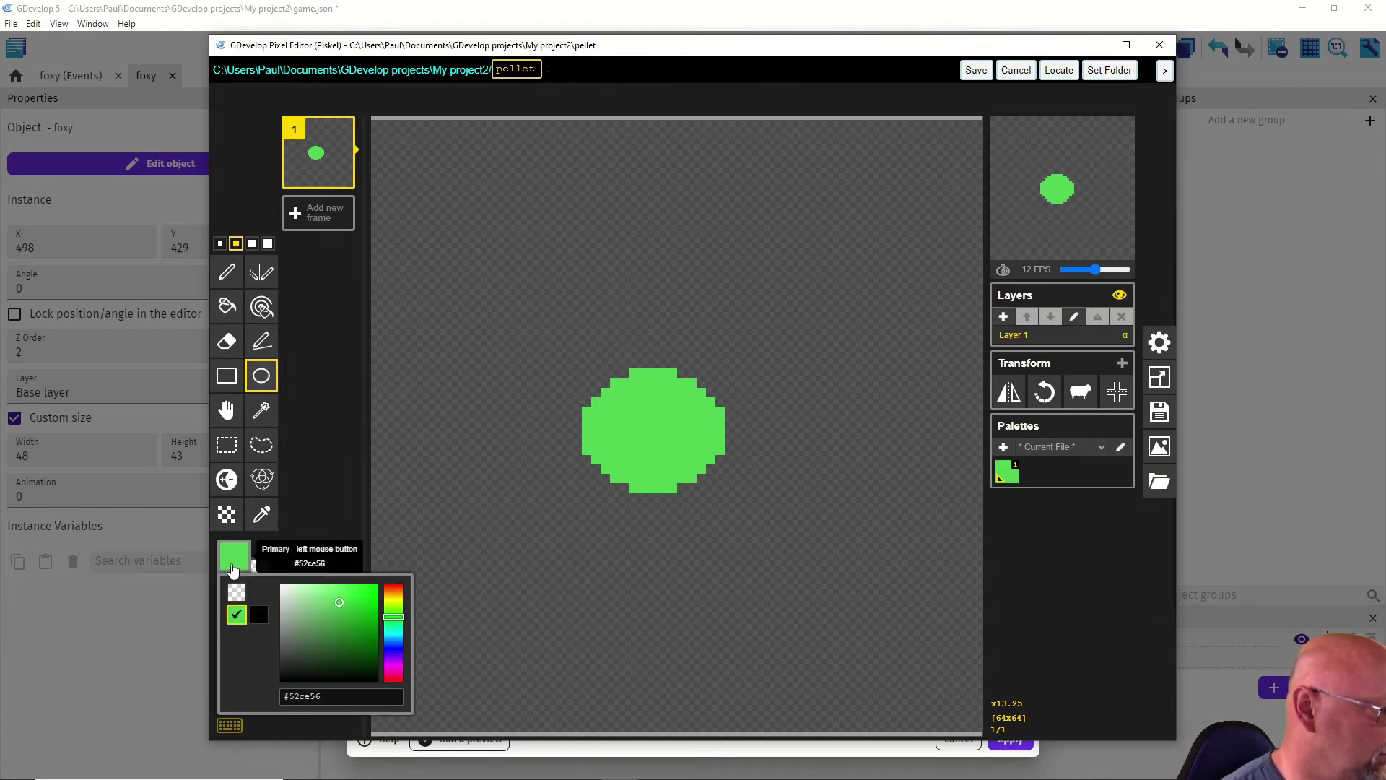
left_click(259, 615)
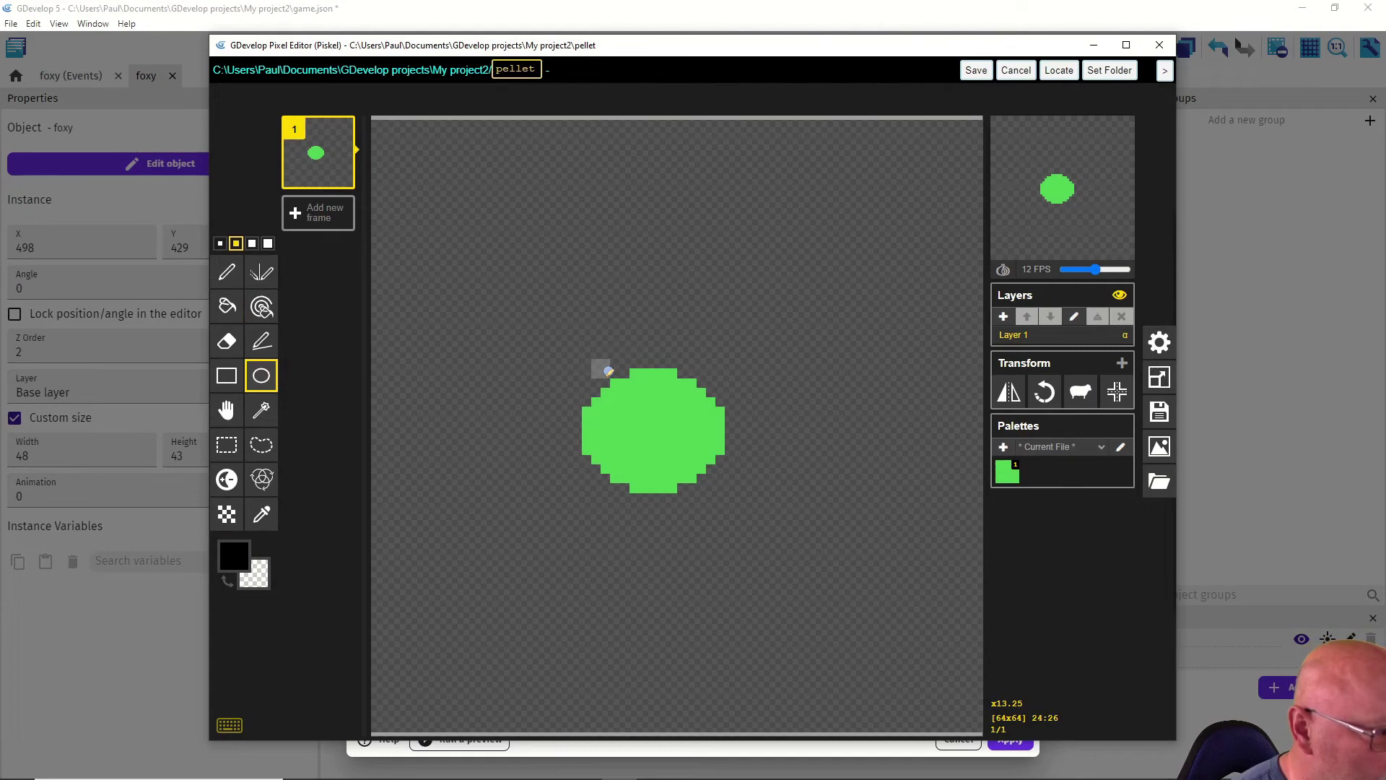
left_click_drag(609, 370, 712, 482)
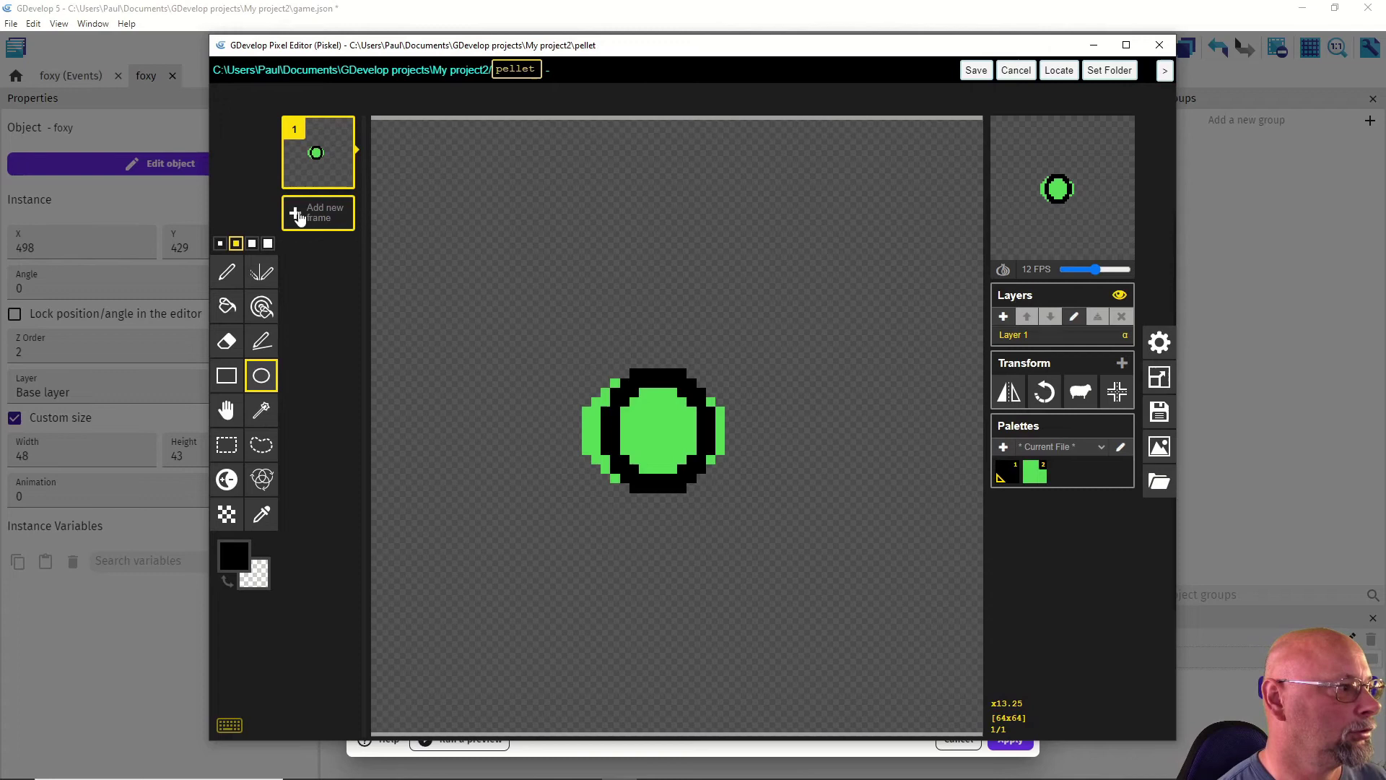
Step: Duplicate the first frame and fill the black ring in the second frame with the pellet's green
left_click(342, 177)
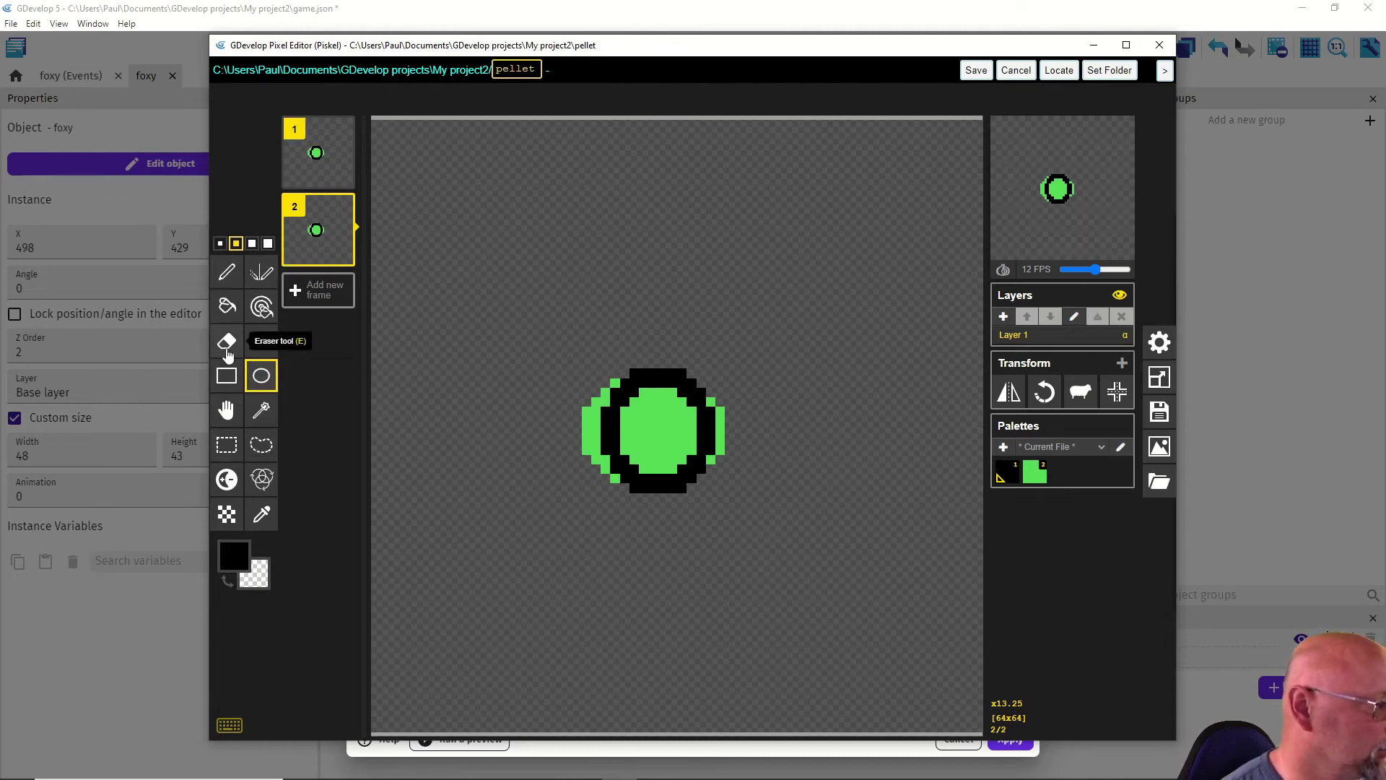
left_click(262, 513)
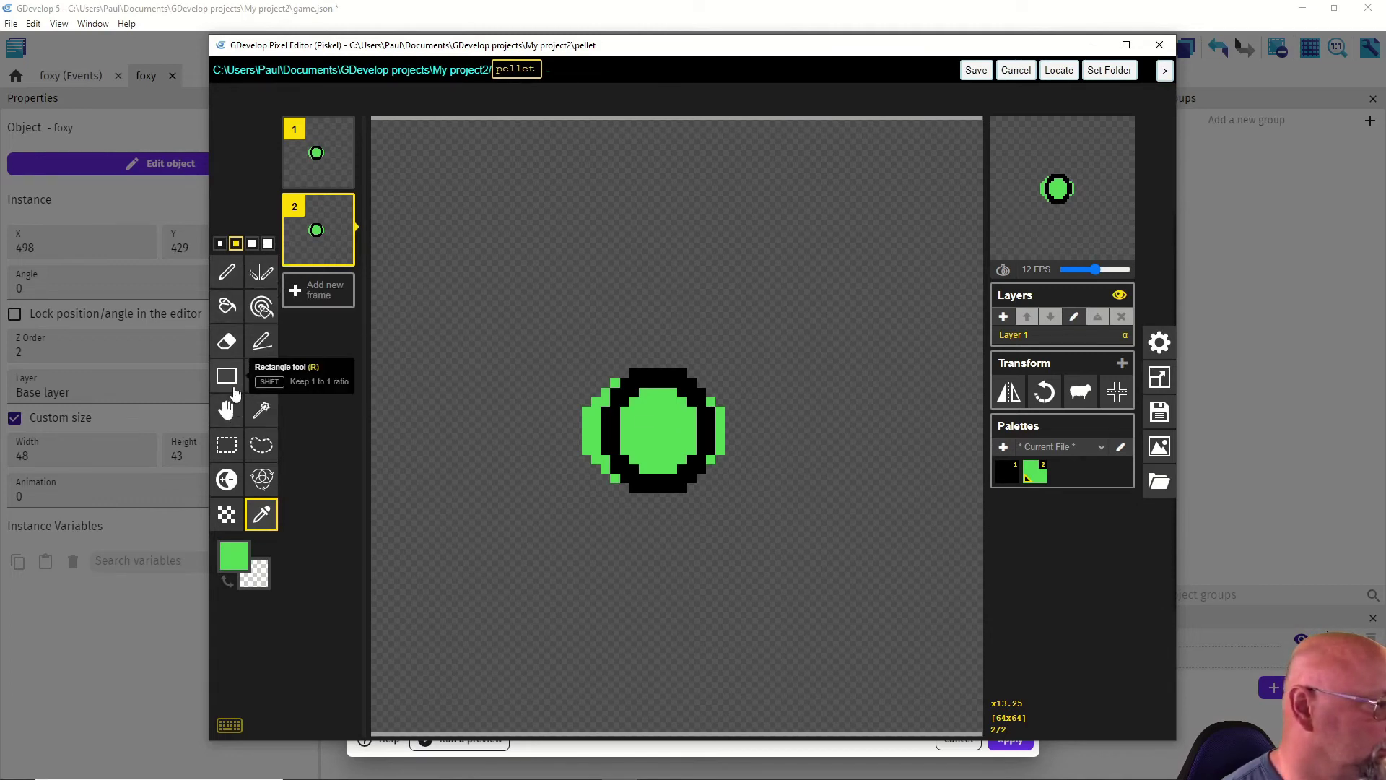
left_click(608, 442)
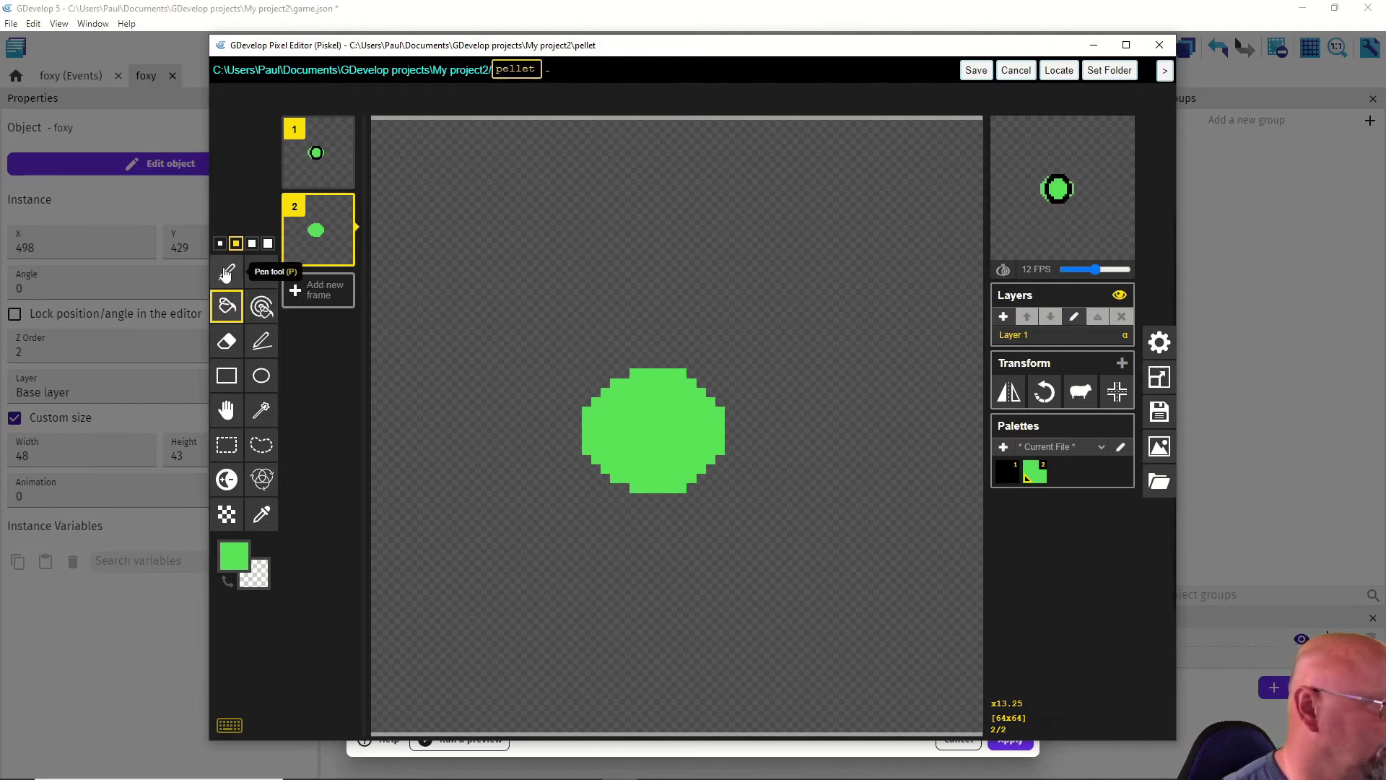
Step: Draw a black vertical stripe down the middle of the green oval in the second frame with the Pen tool
left_click(227, 272)
left_click(235, 555)
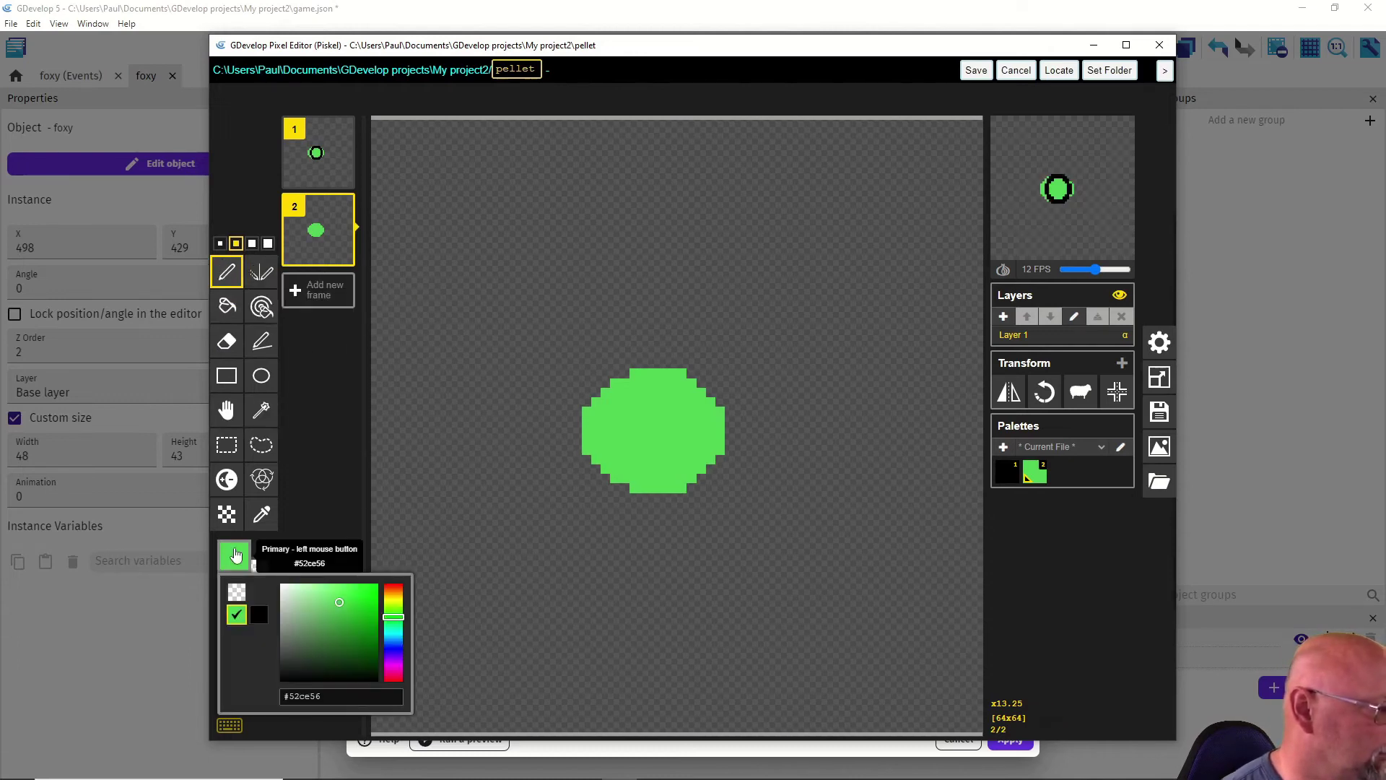
left_click(259, 615)
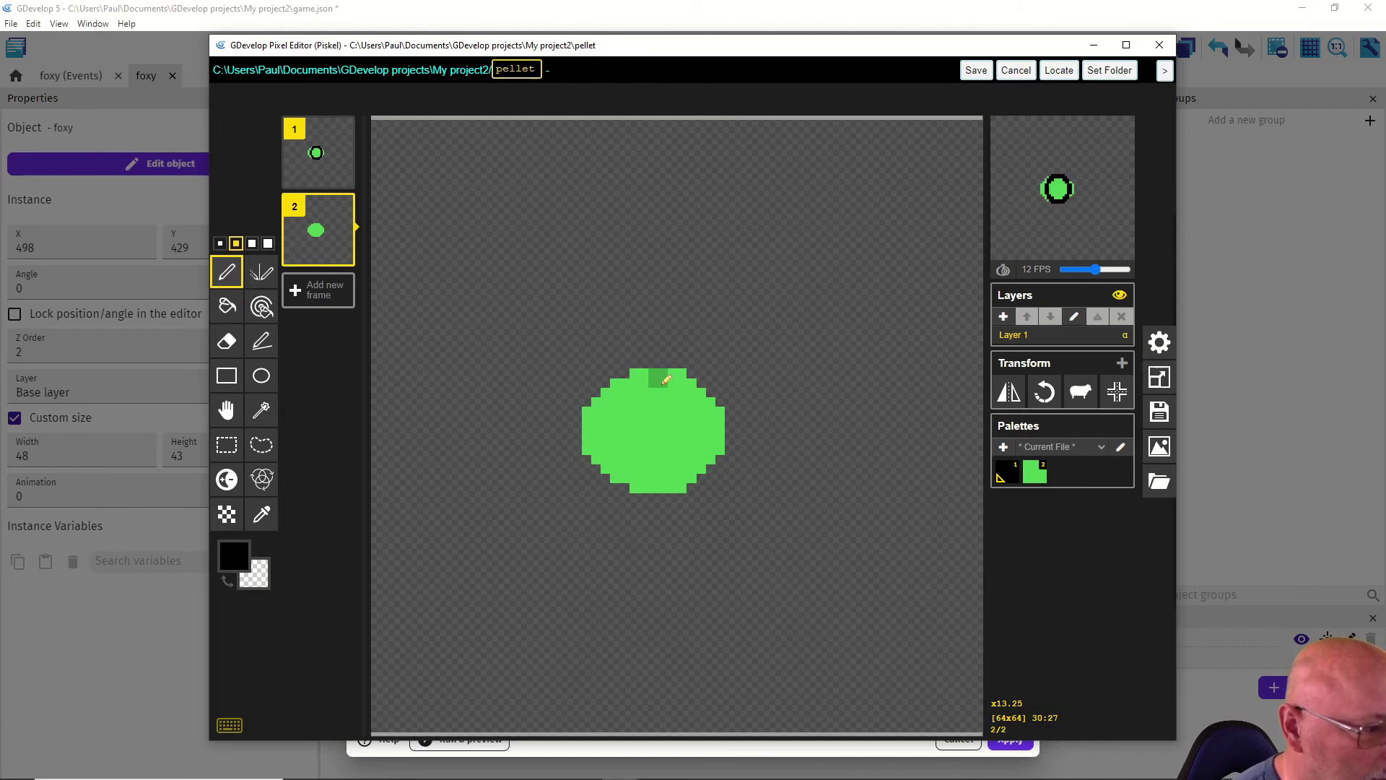
left_click_drag(666, 379, 654, 487)
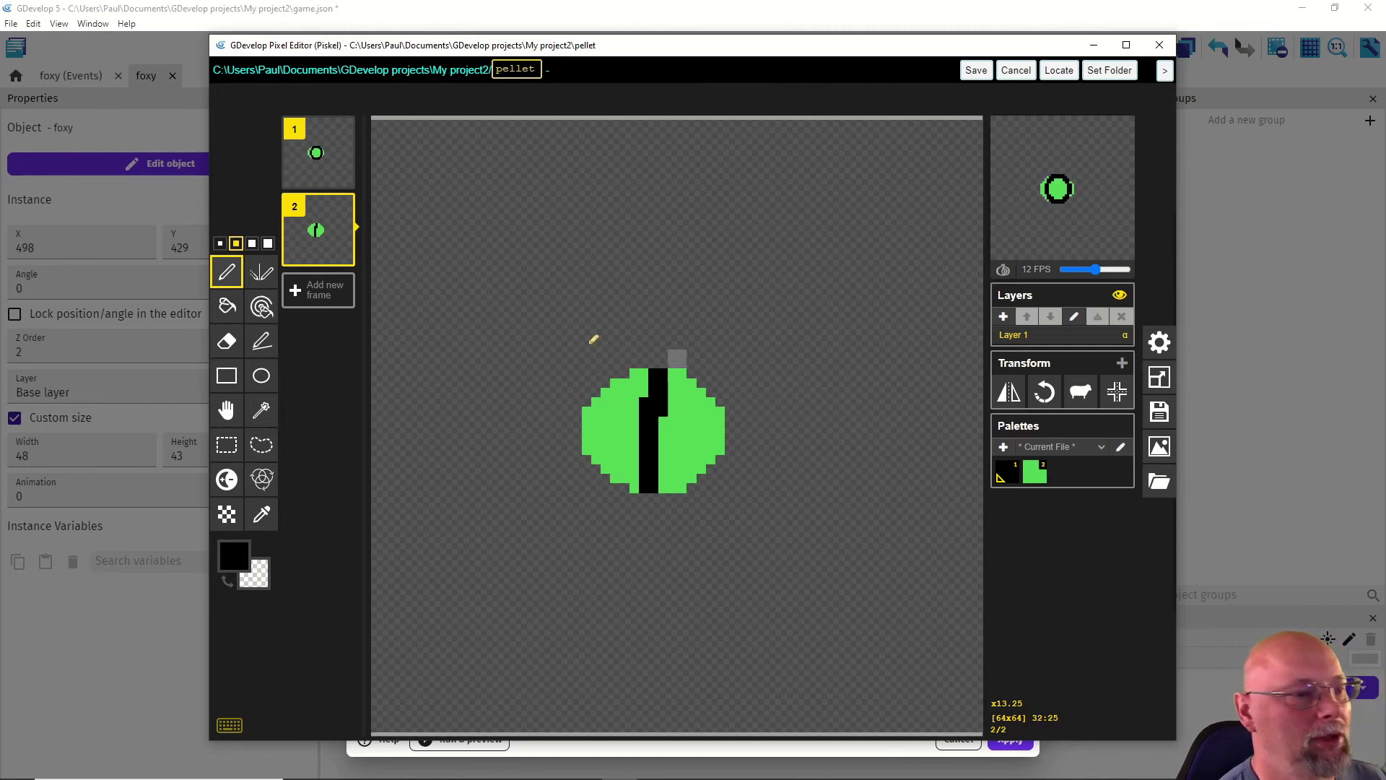
Step: Duplicate the ringed frame and the striped frame, ordering the copies as frames 3 and 4
mouse_move(342, 266)
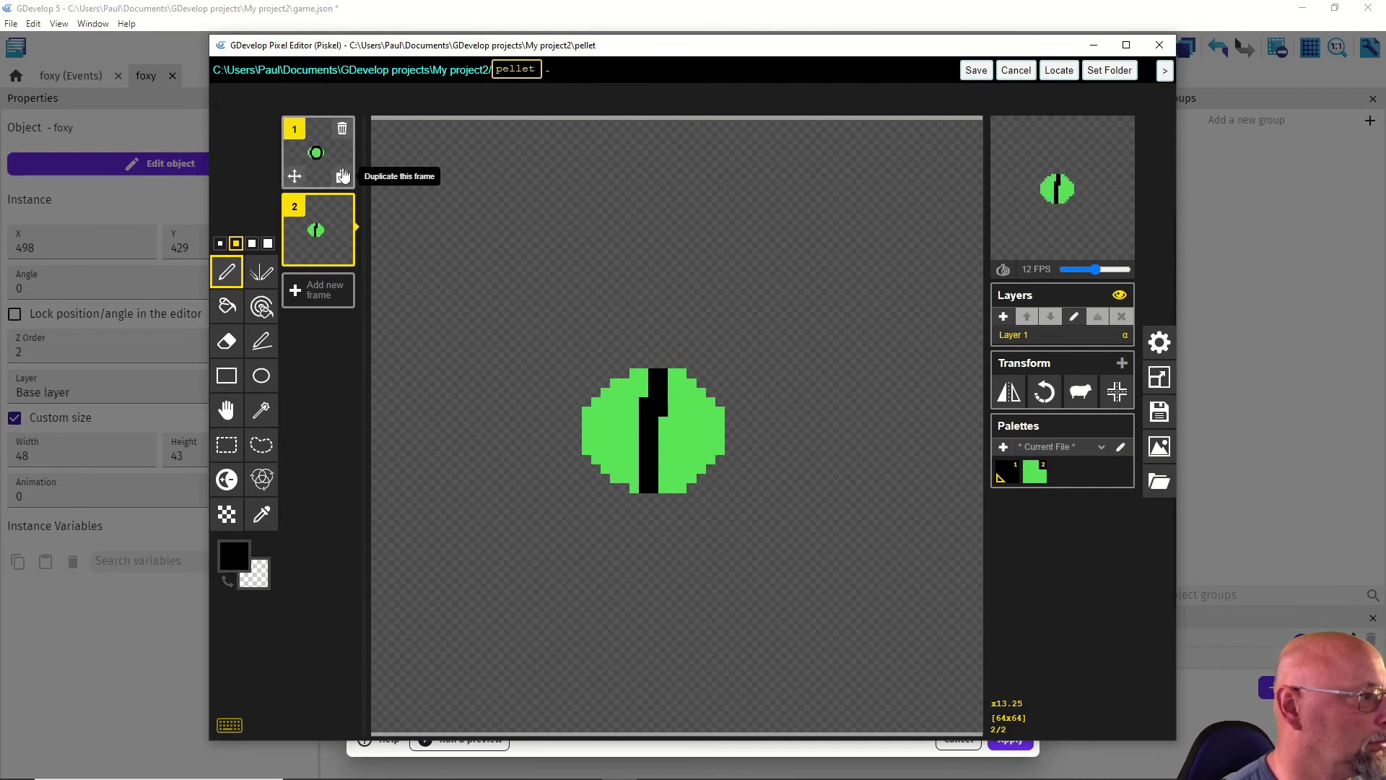
left_click(342, 178)
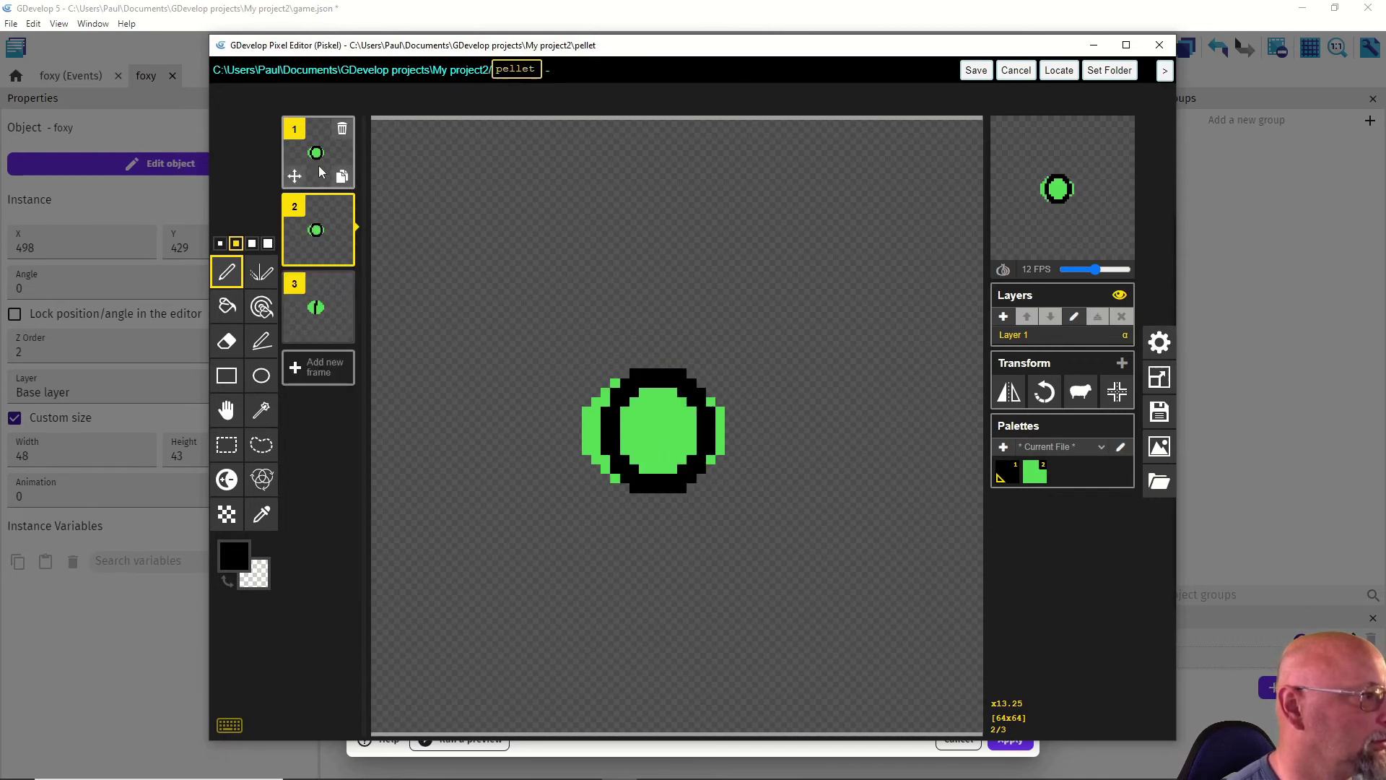
left_click_drag(319, 232, 320, 382)
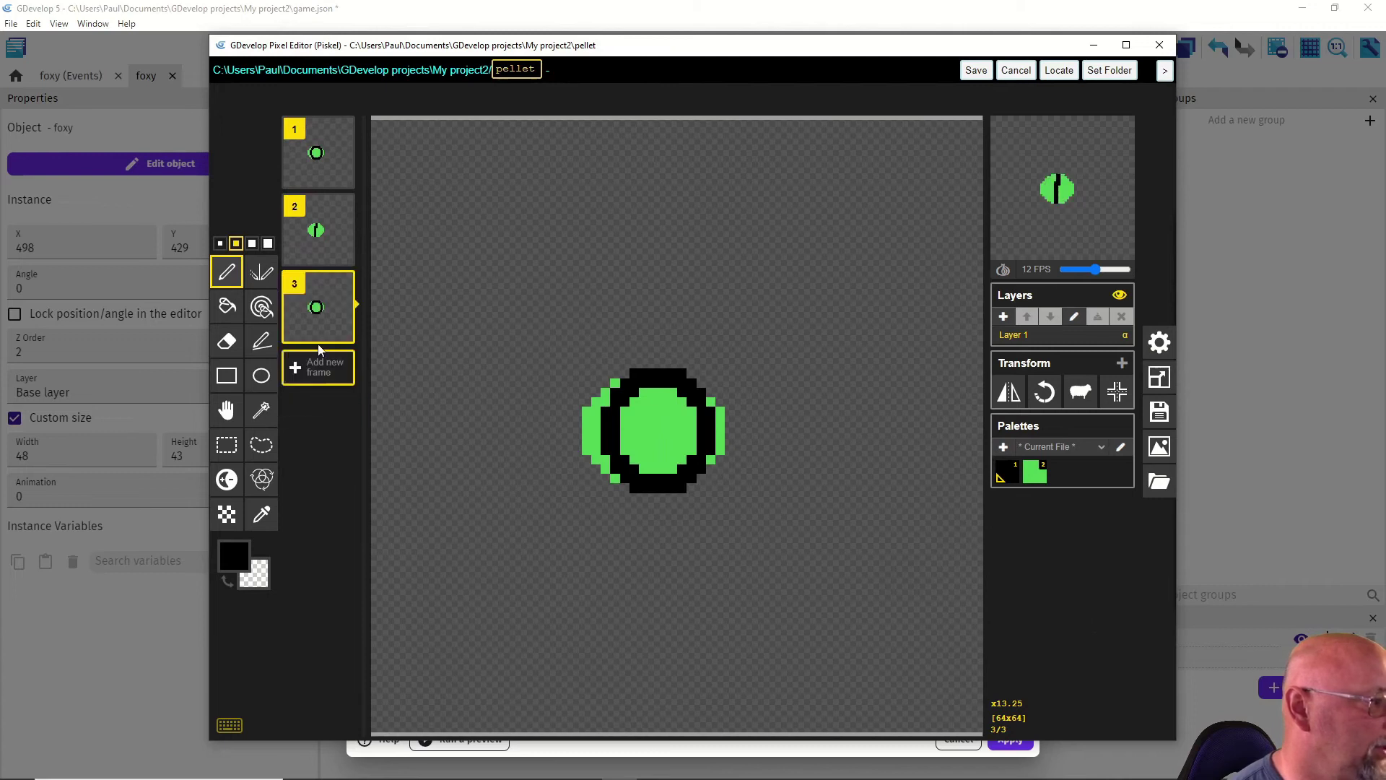
left_click(328, 250)
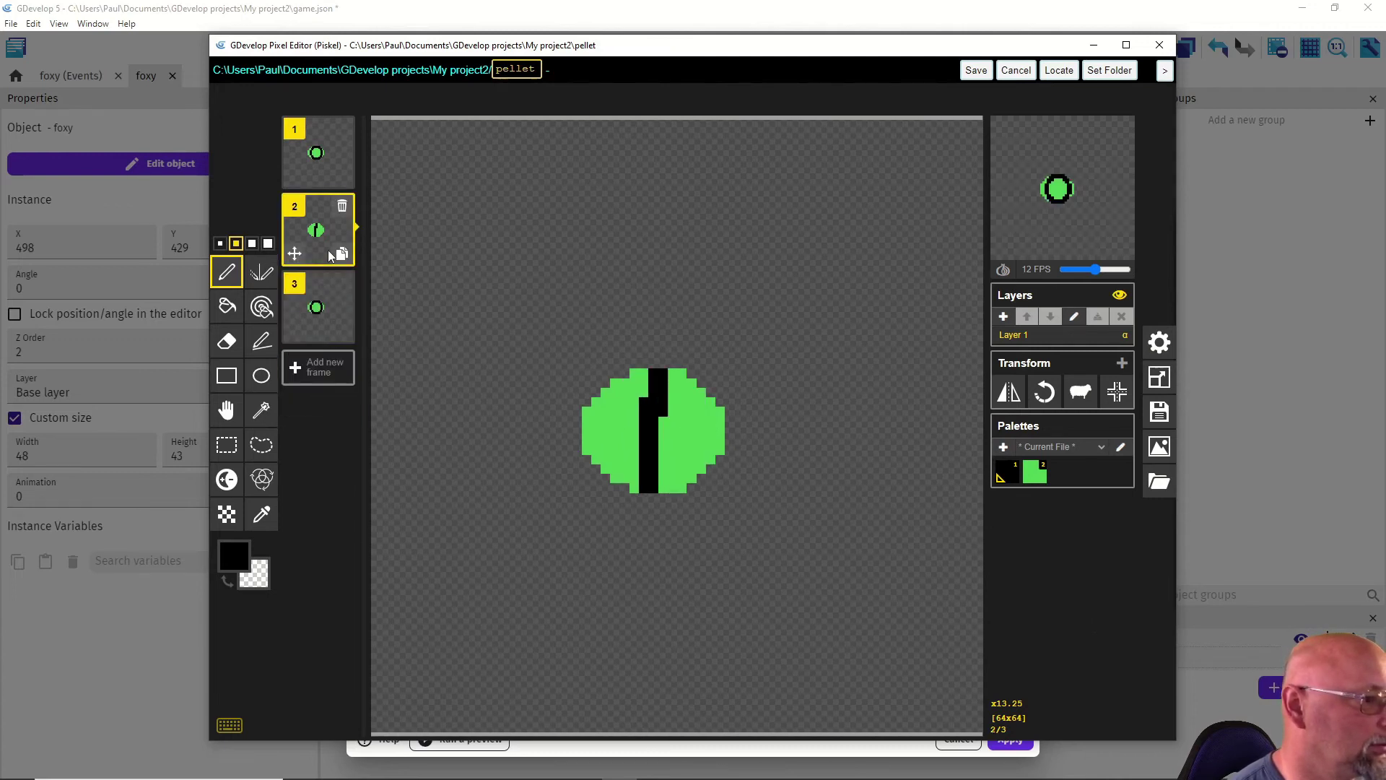
left_click(342, 256)
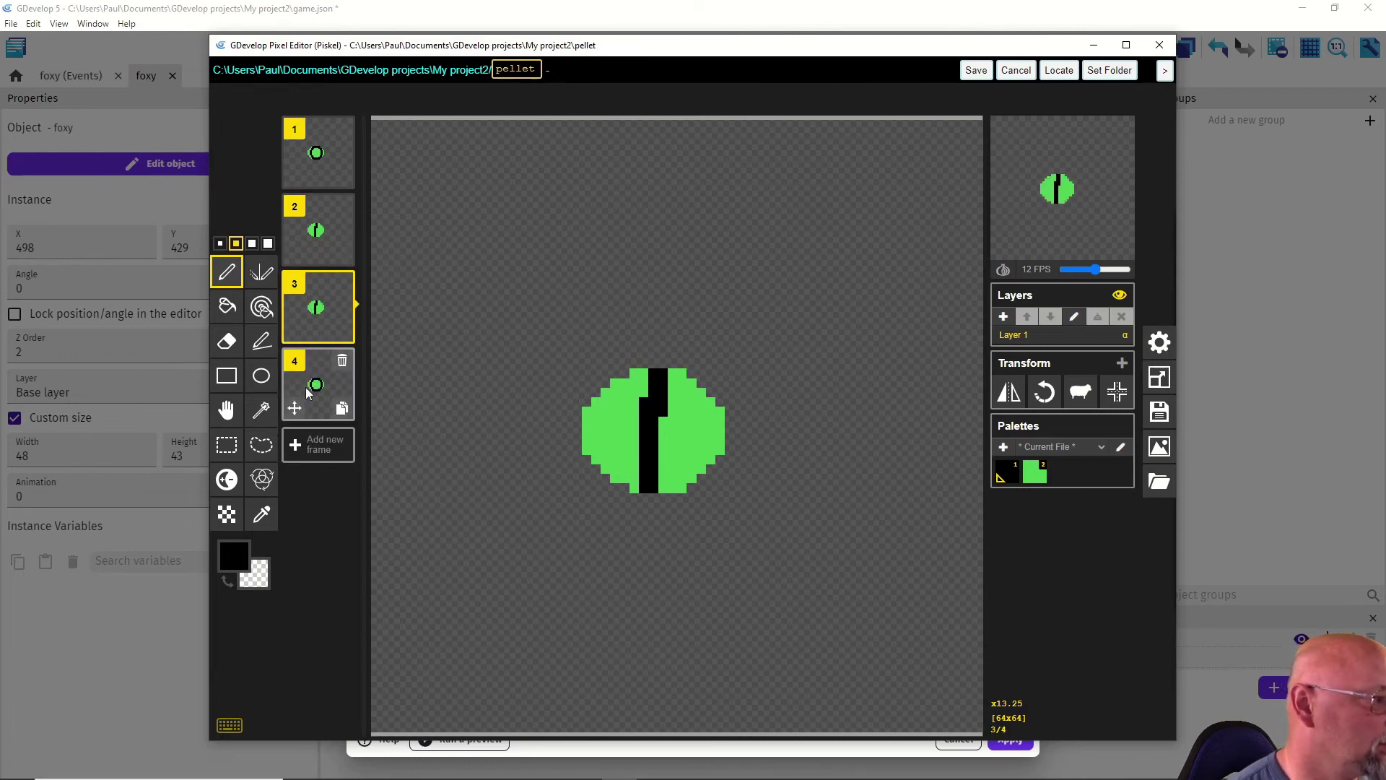
left_click_drag(320, 330, 309, 451)
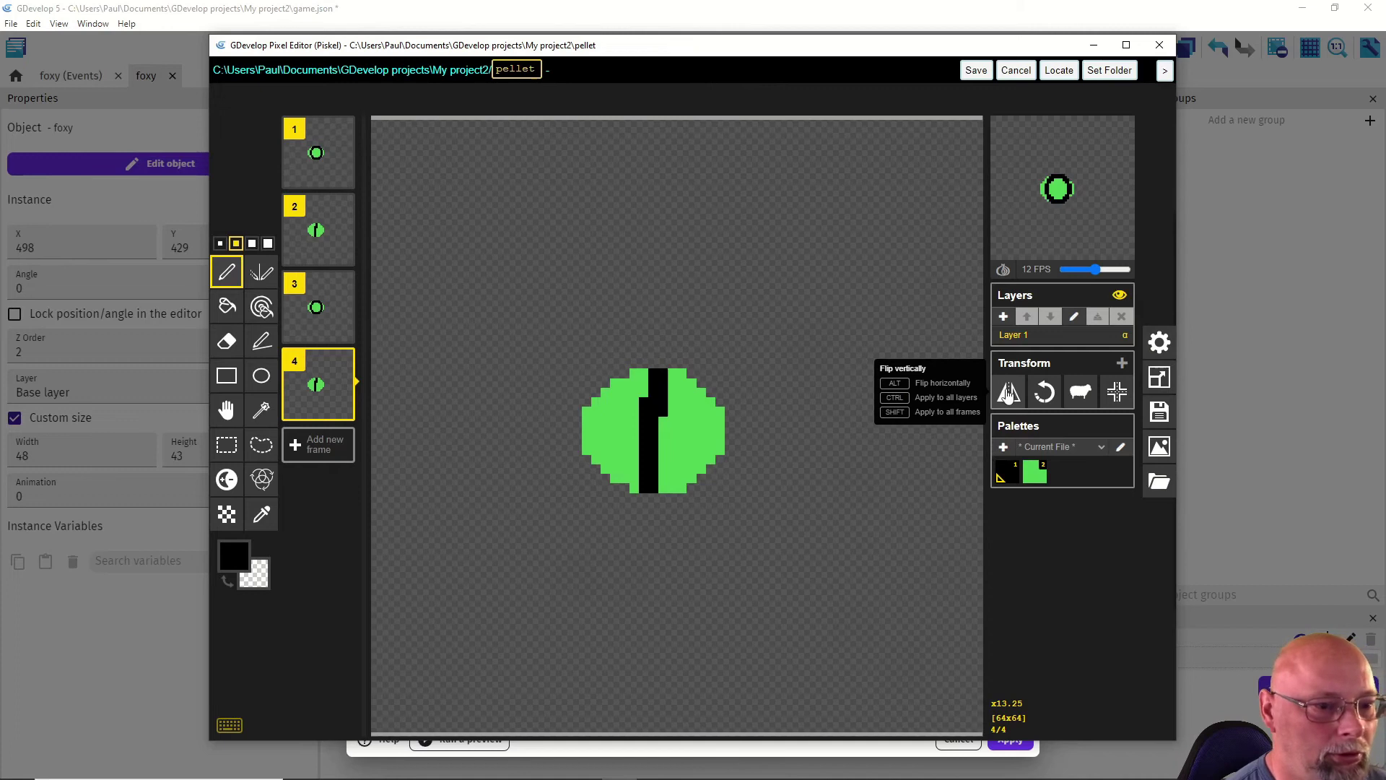
left_click(1046, 390)
left_click(1048, 390)
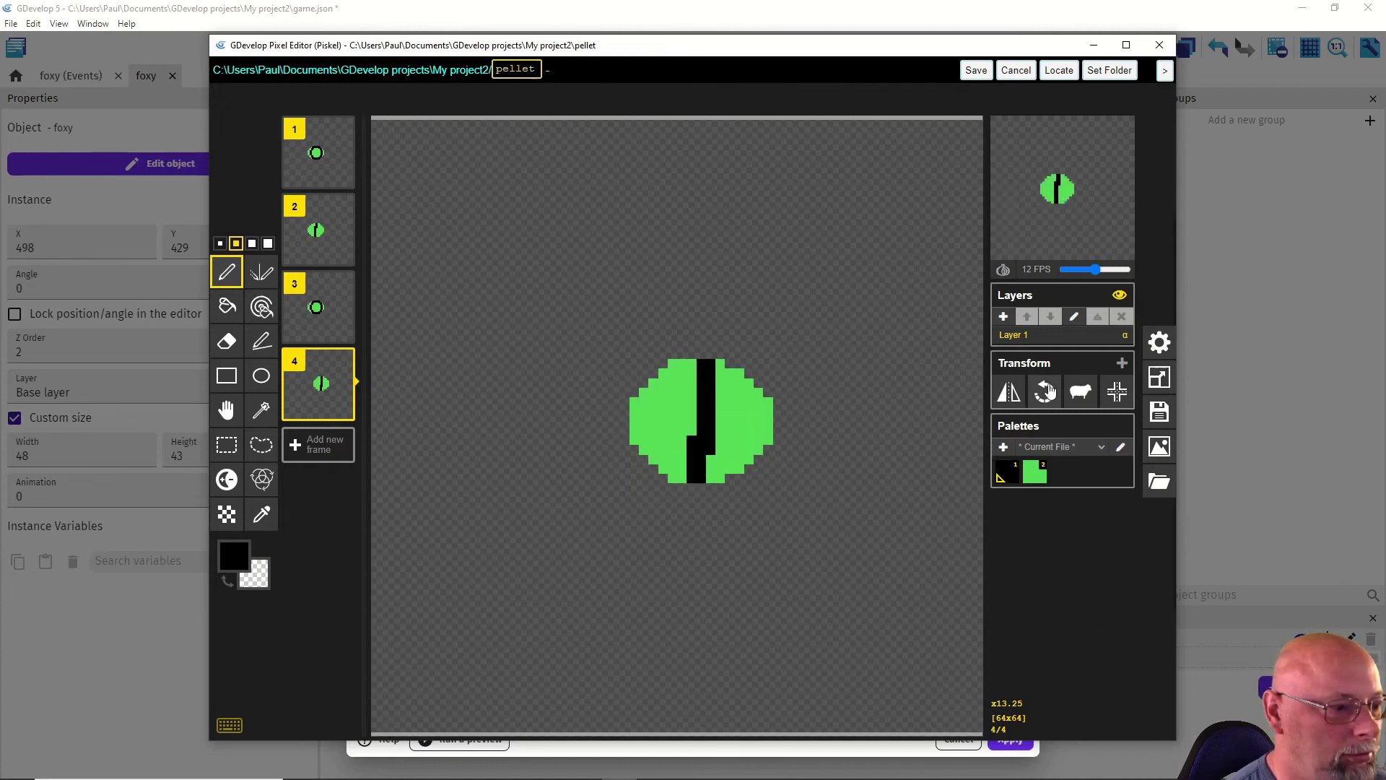
left_click(1049, 389)
left_click(1049, 390)
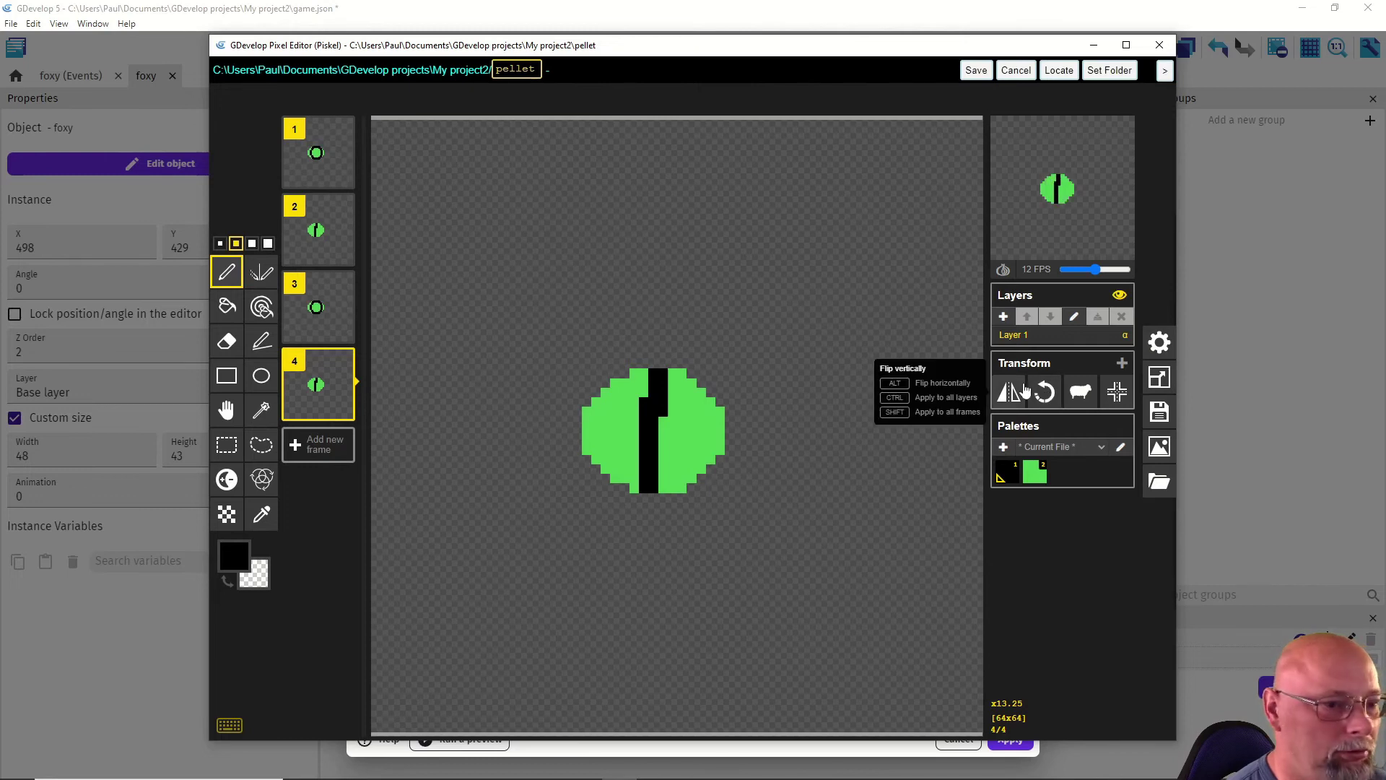
Step: Mirror the fourth frame left to right, save the drawing and apply the changes to the pellet object
left_click(1009, 392)
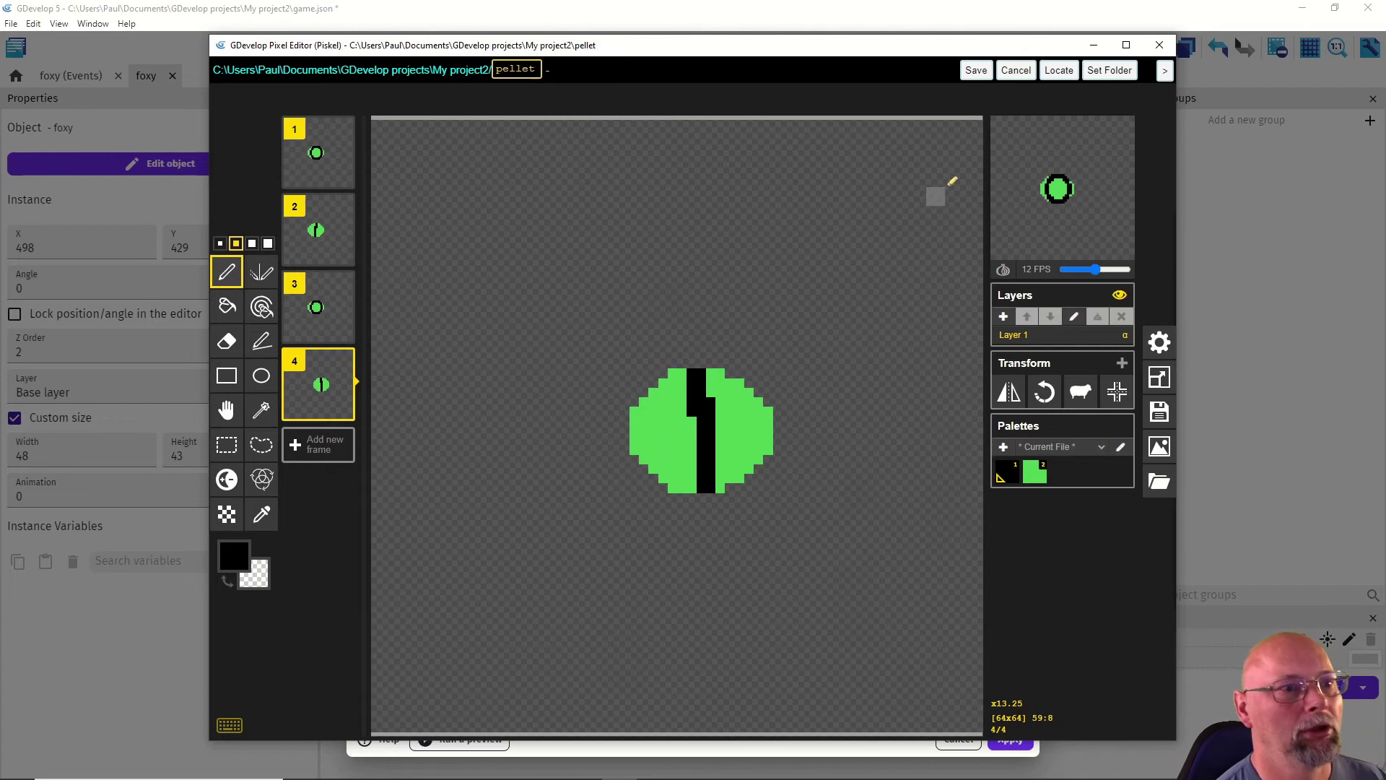
left_click(975, 71)
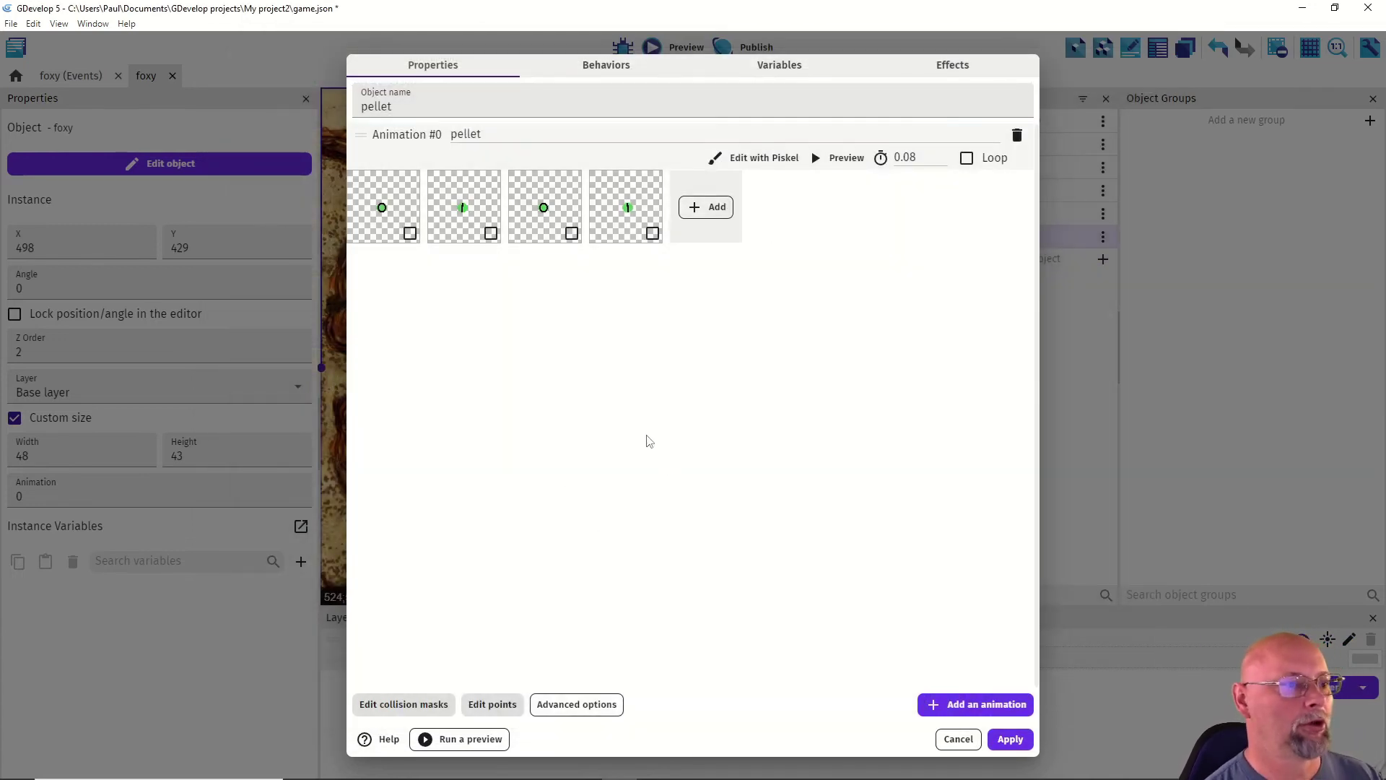
left_click(1010, 739)
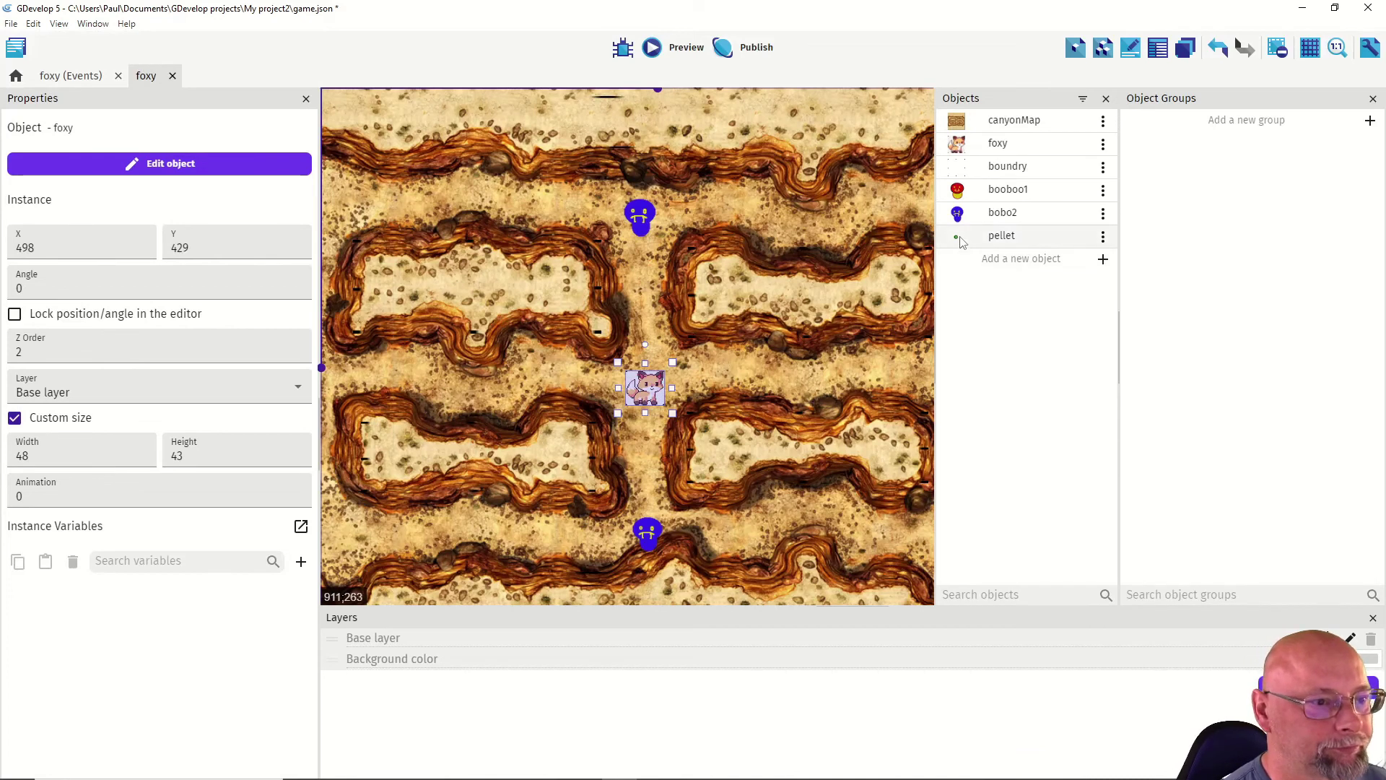
Step: Place four pellets along the map's upper corridor and one on each side of the fox in the middle corridor
left_click_drag(960, 241, 700, 176)
left_click_drag(993, 244, 866, 181)
left_click_drag(1002, 236, 772, 358)
left_click_drag(1002, 236, 453, 370)
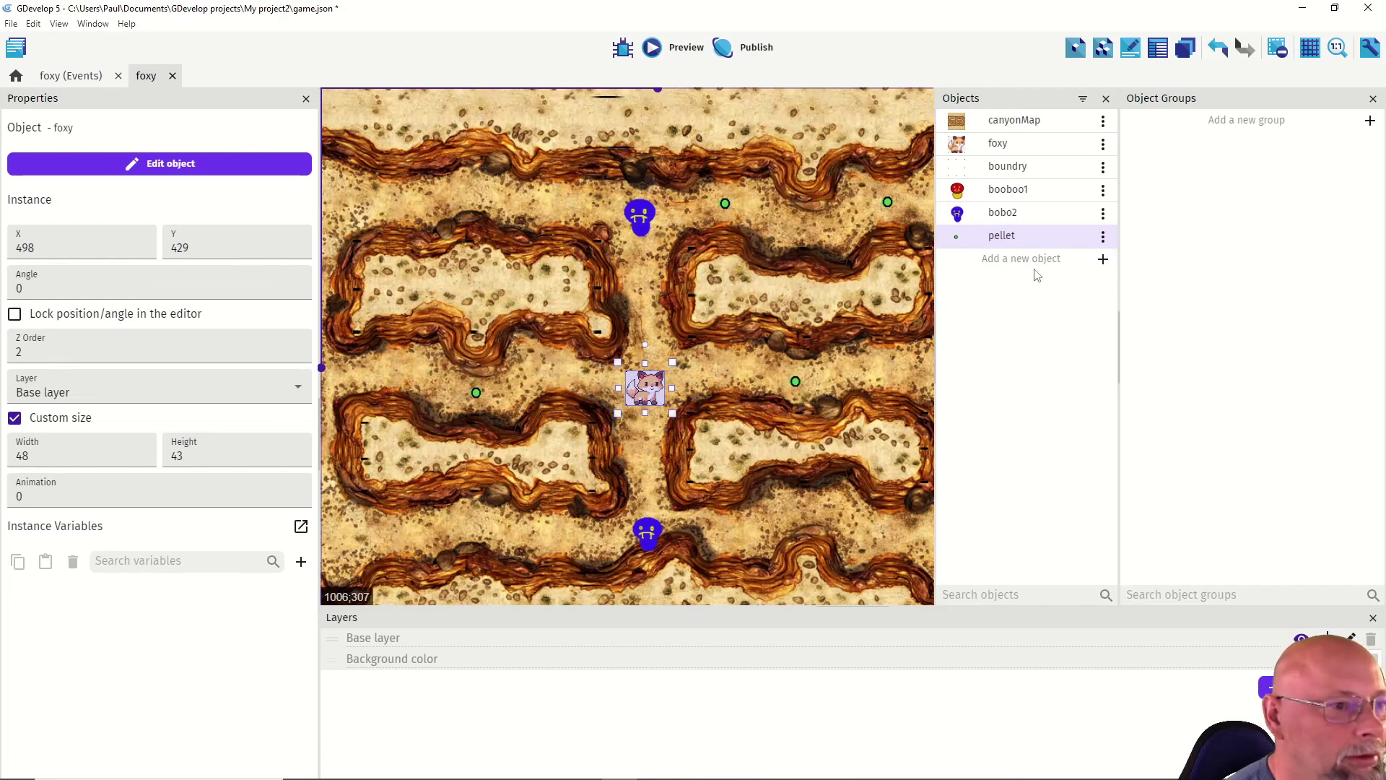
left_click_drag(990, 243, 553, 202)
left_click_drag(1005, 242, 392, 208)
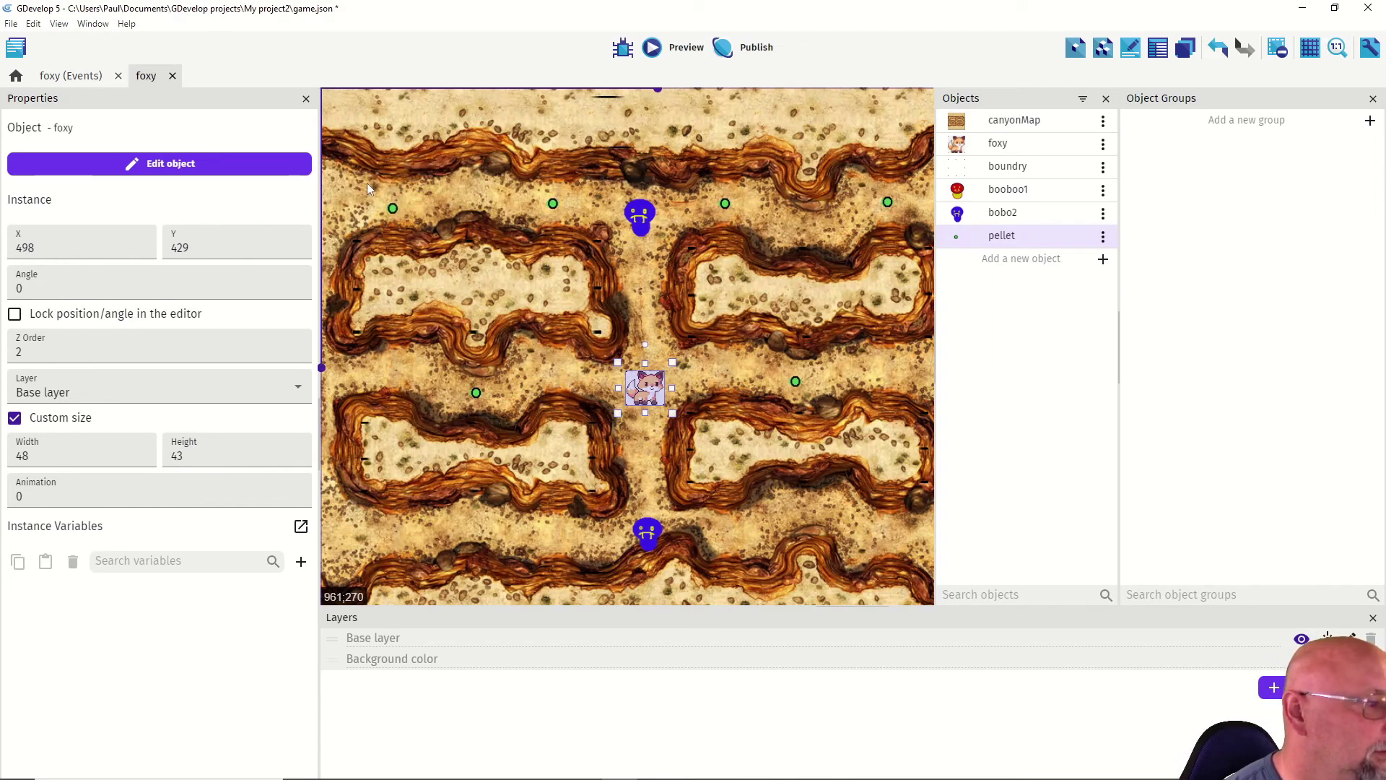
Step: Place four pellets along the map's lower corridor, two on each side of the blue enemy
left_click_drag(944, 241, 865, 514)
left_click_drag(995, 243, 699, 508)
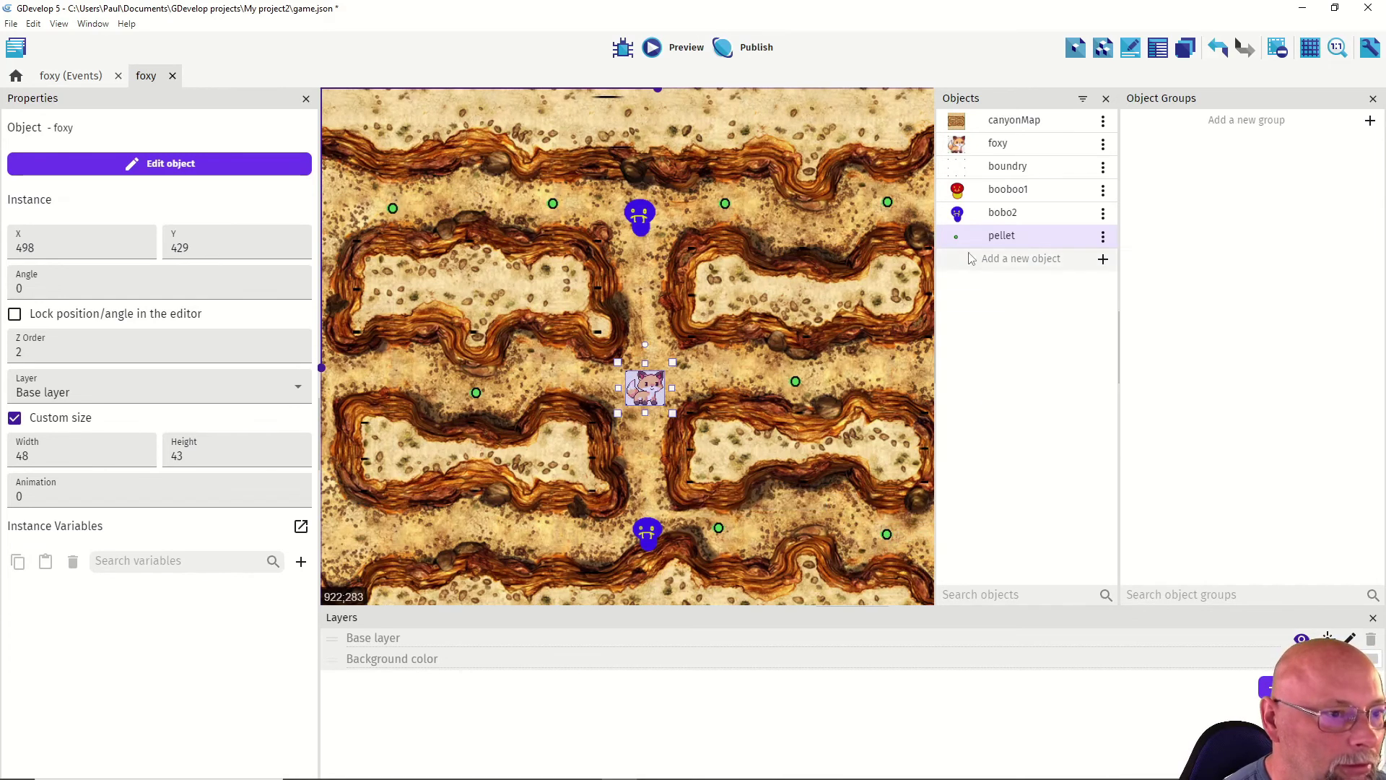
left_click_drag(971, 244, 561, 540)
left_click_drag(971, 244, 365, 523)
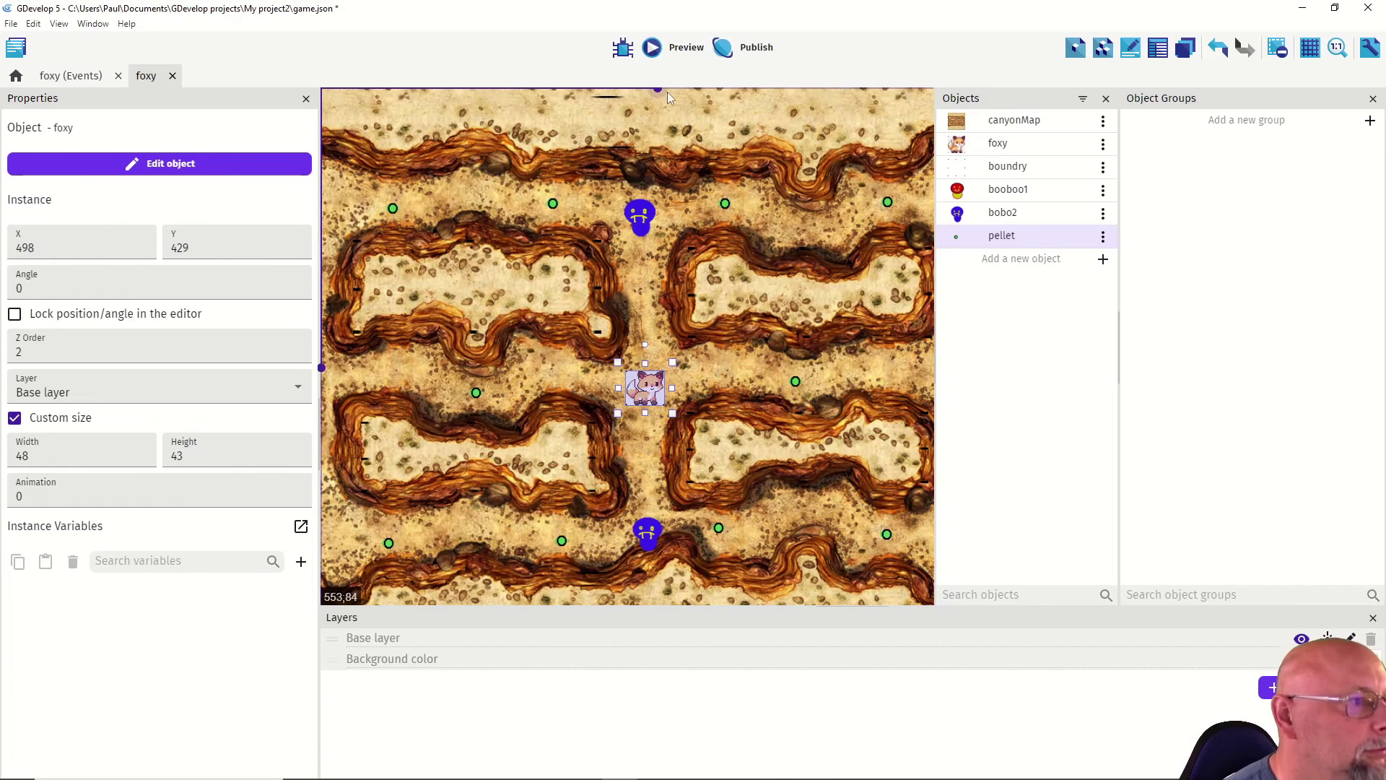
Step: Place two pellets in each of the map's left and right side corridors, above and below the red enemies
scroll(660, 92, "left", 5)
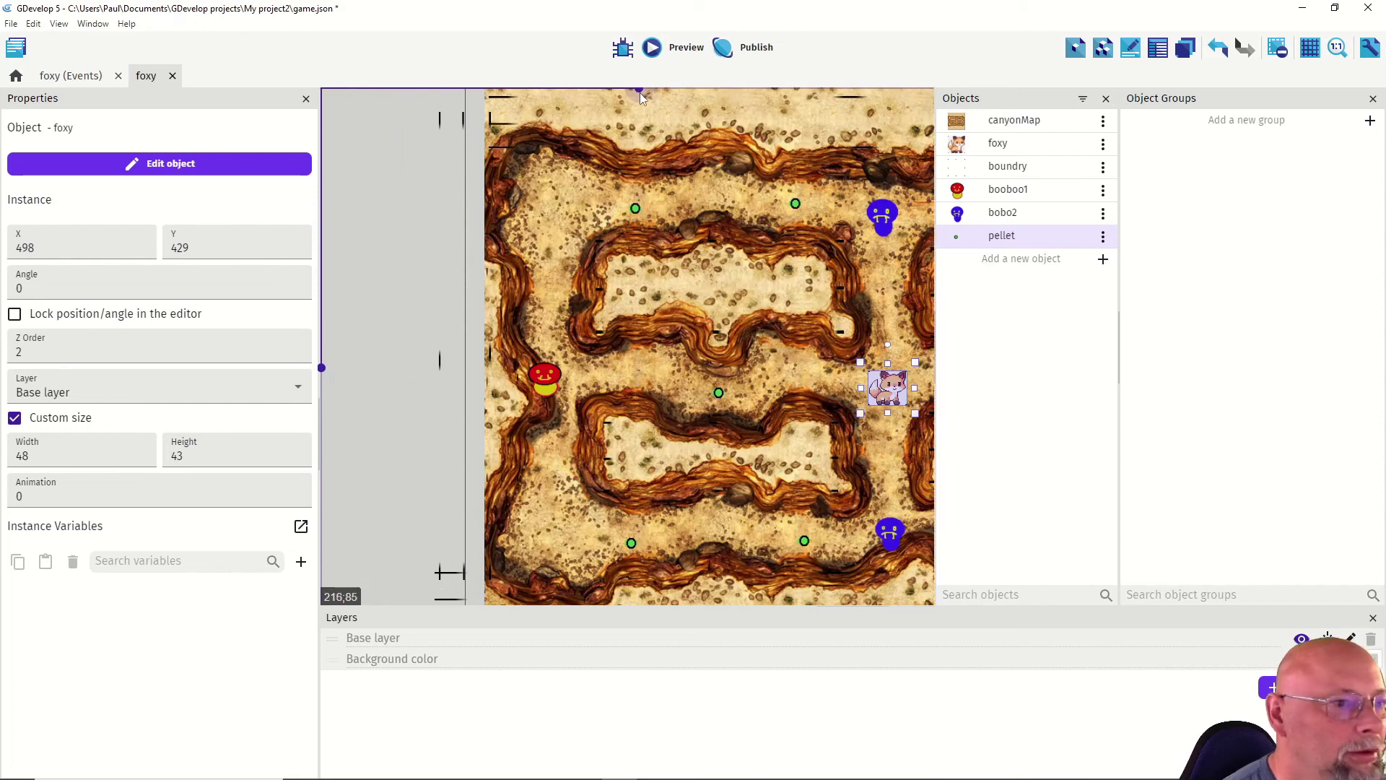
left_click_drag(959, 242, 540, 295)
left_click_drag(960, 236, 532, 422)
left_click_drag(640, 91, 691, 97)
left_click_drag(956, 236, 545, 273)
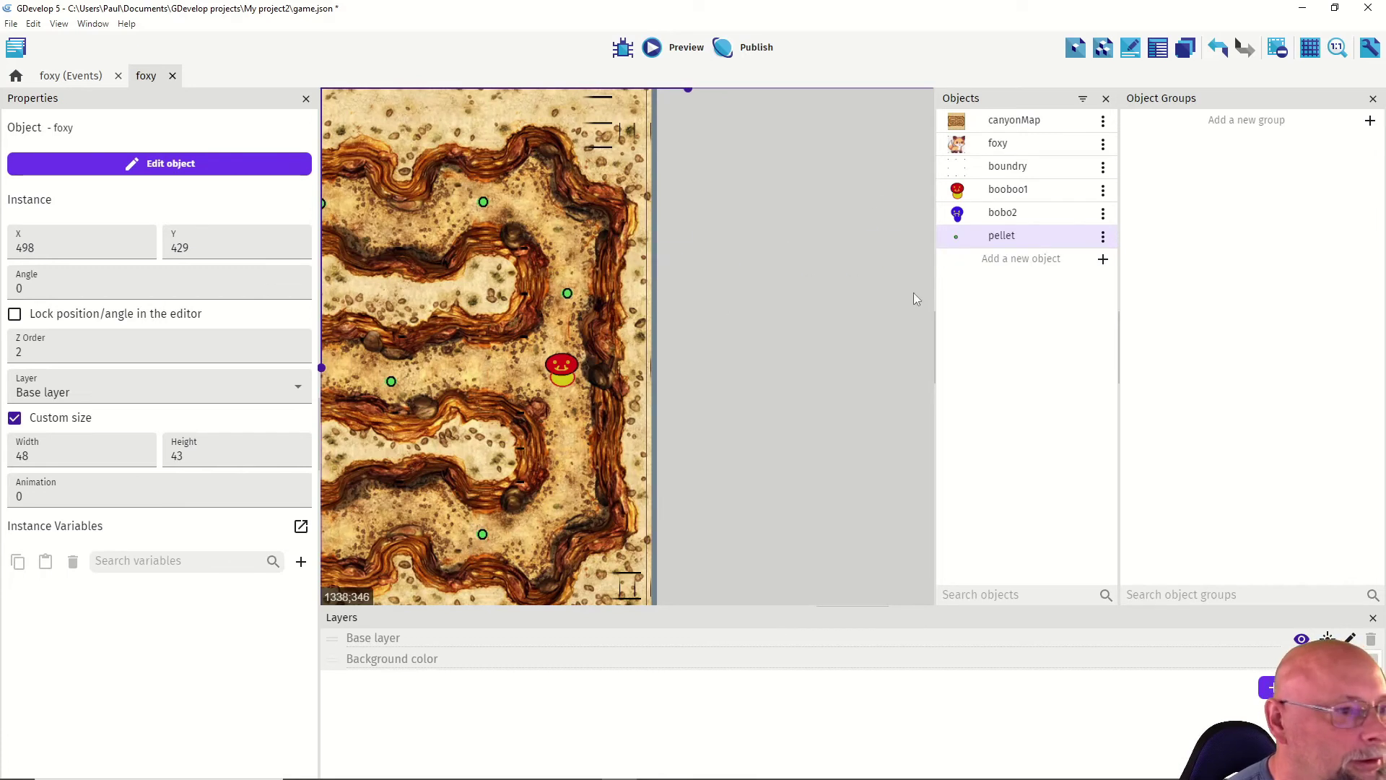
left_click_drag(959, 235, 550, 423)
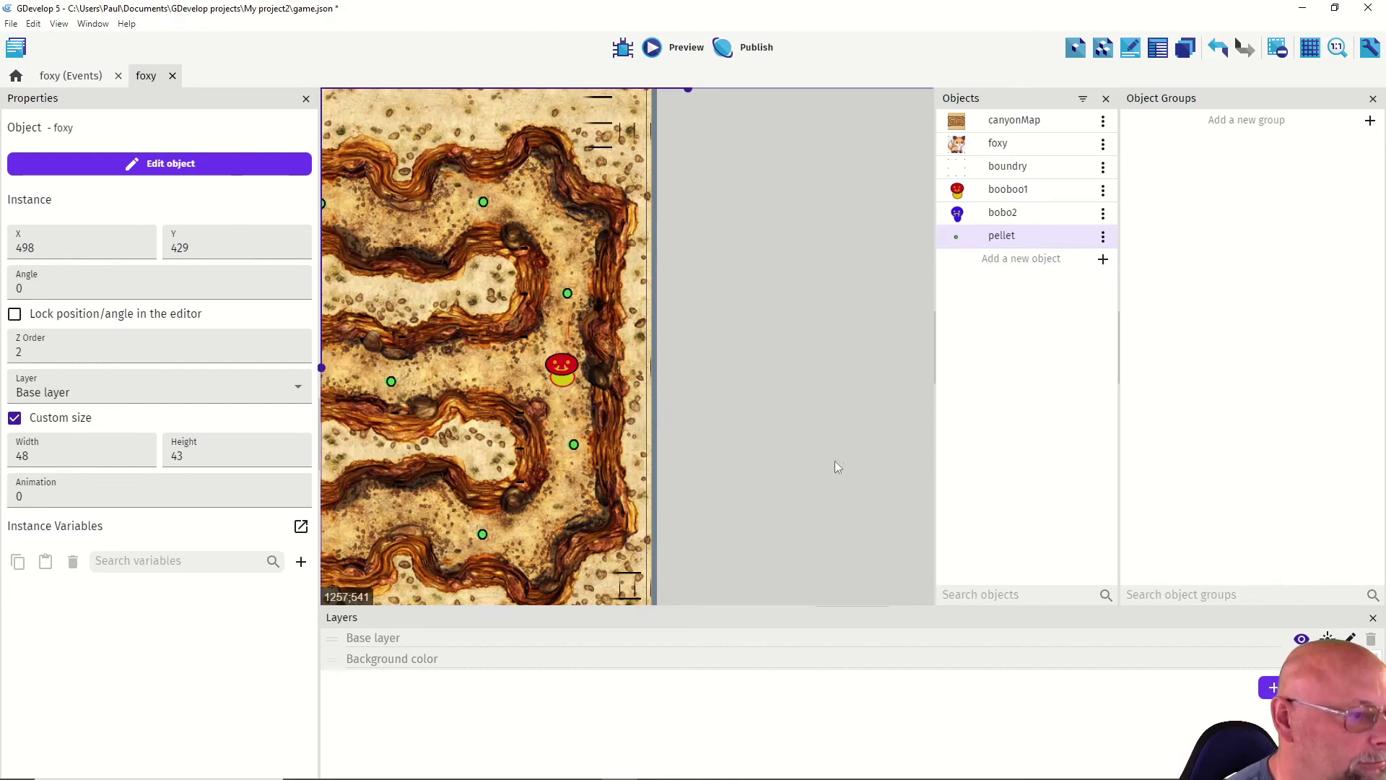
Step: Turn on looping for the pellet animation and check the pellets in game previews before and after the change
left_click(651, 46)
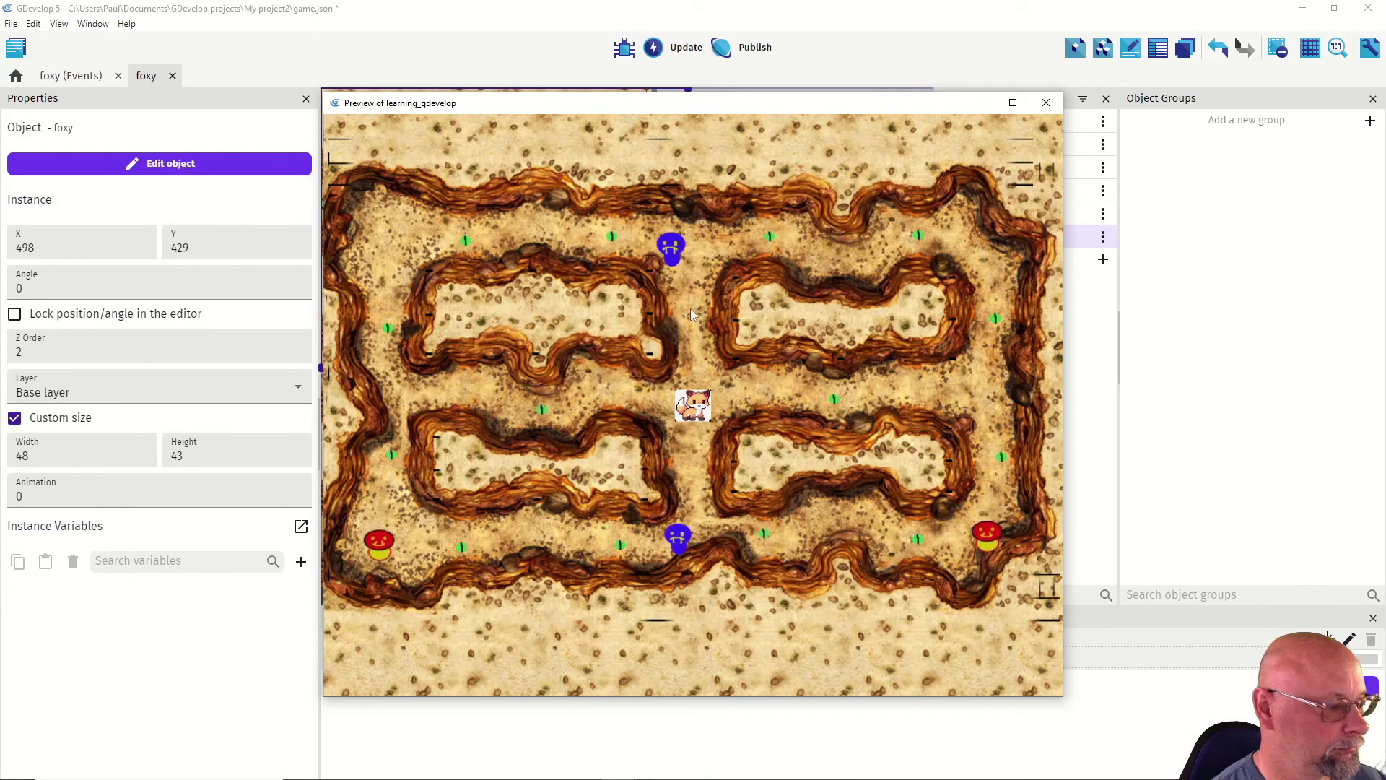
key("alt+F4")
double_click(975, 238)
left_click(966, 158)
left_click(1010, 739)
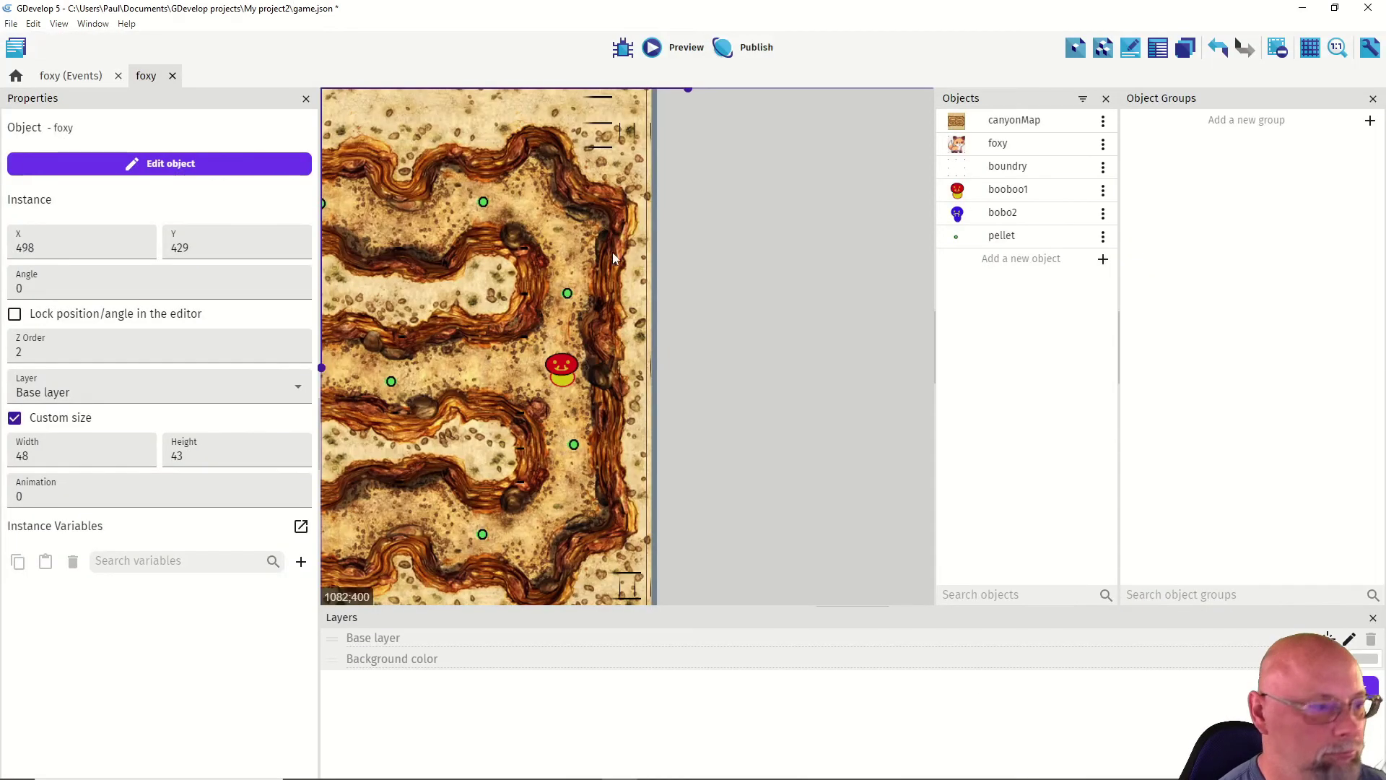
left_click(675, 47)
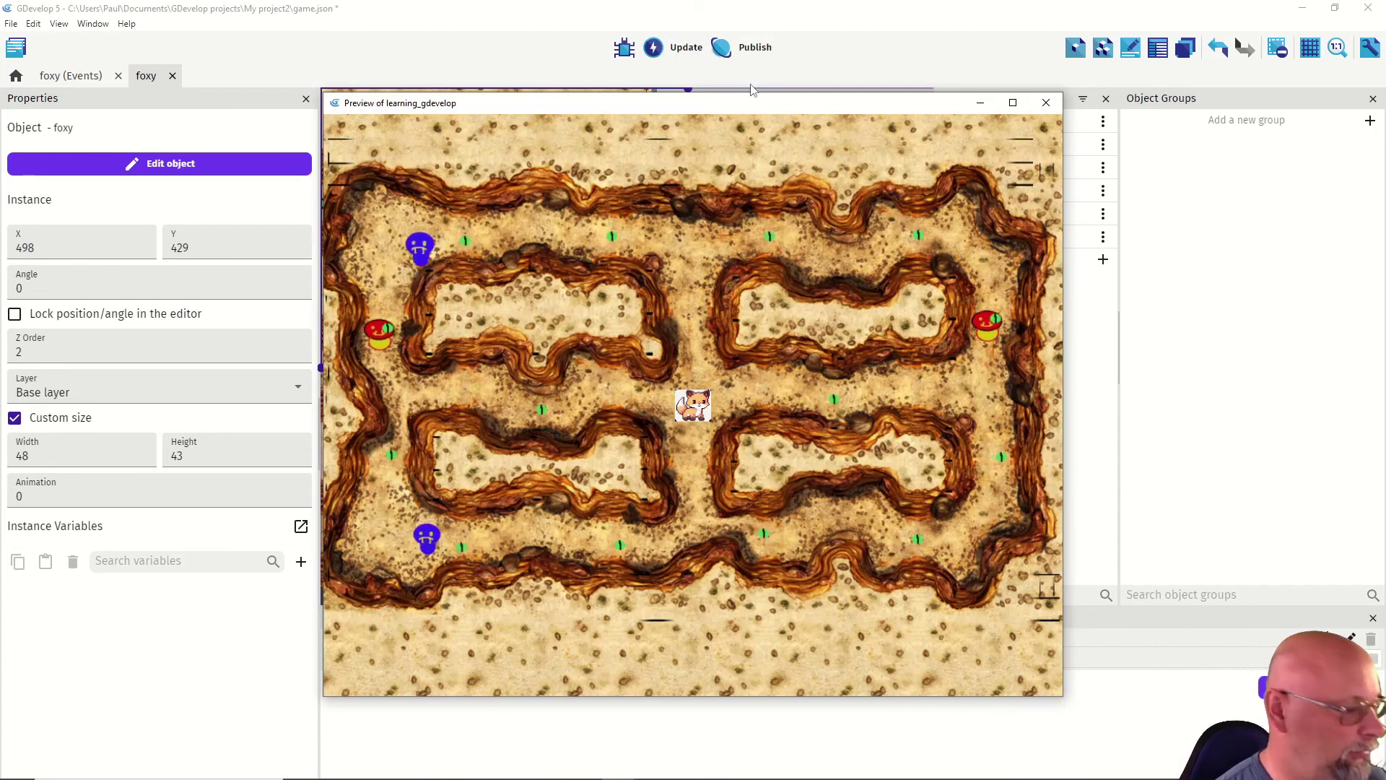
key("alt+F4")
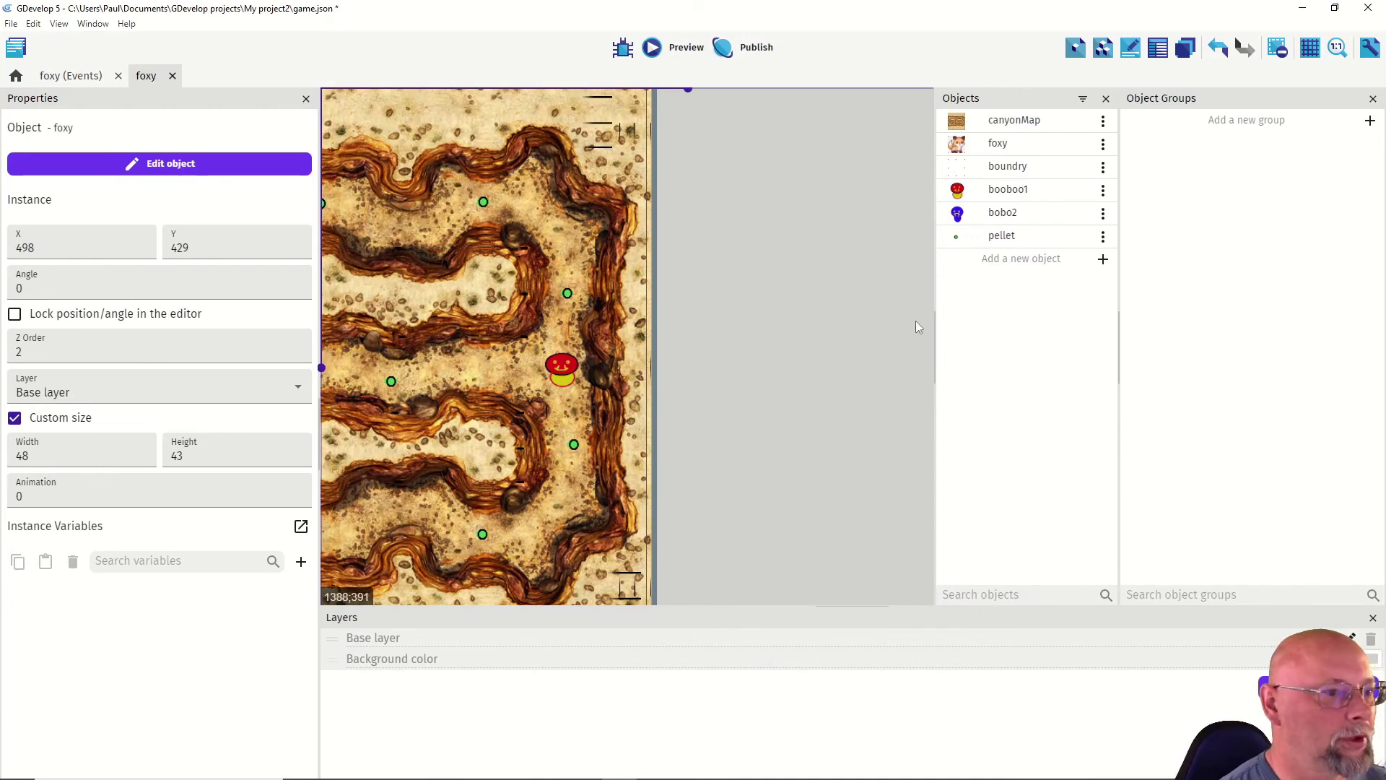
Step: Add a new event to the foxy events with a Collision condition between foxy and pellet
left_click(56, 76)
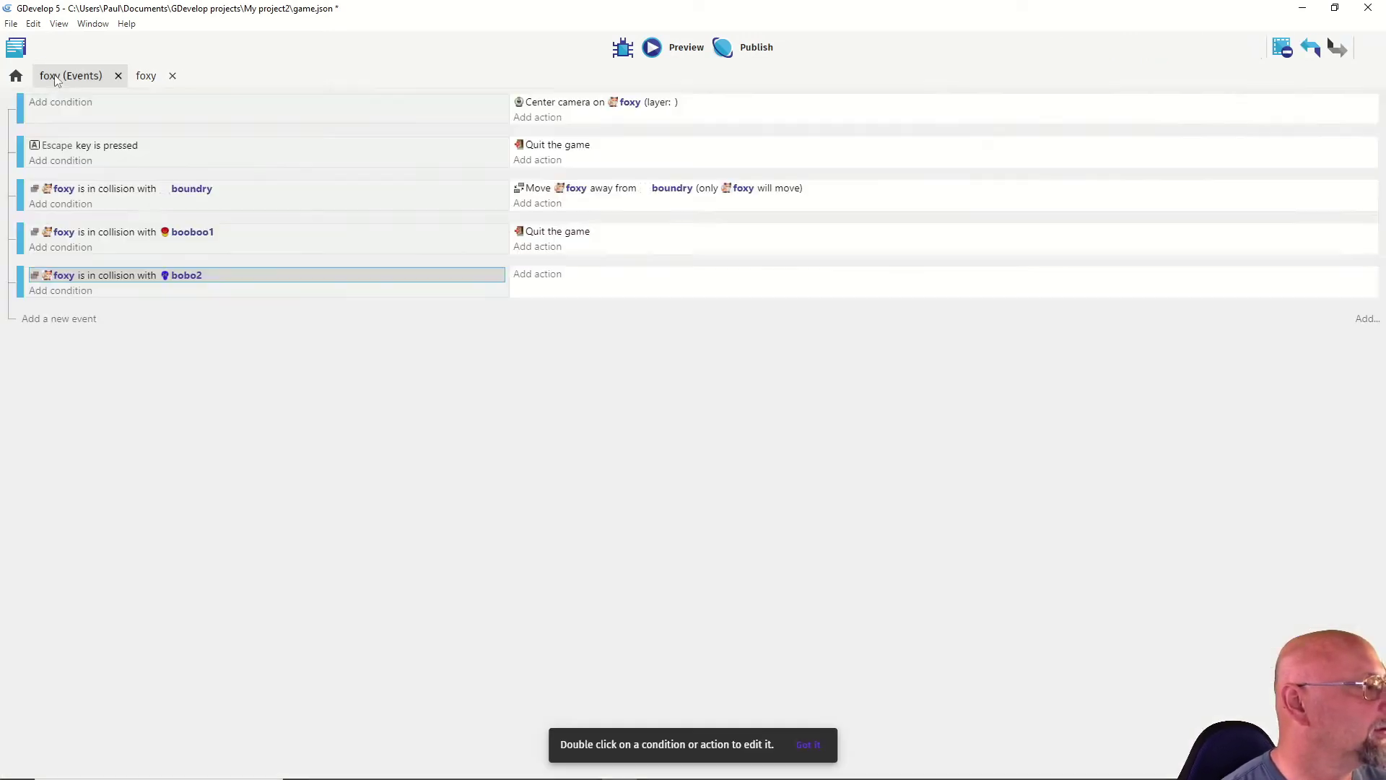
left_click(40, 263)
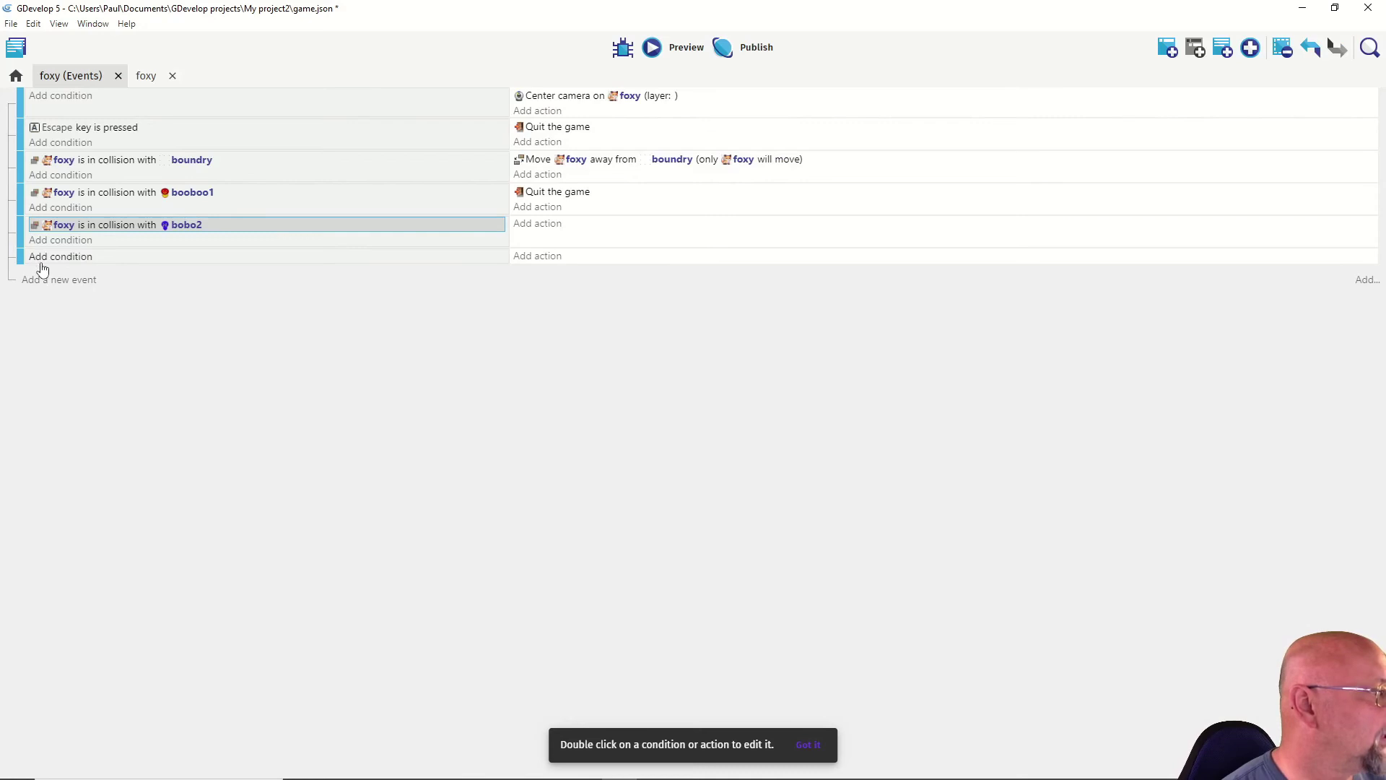
left_click(54, 256)
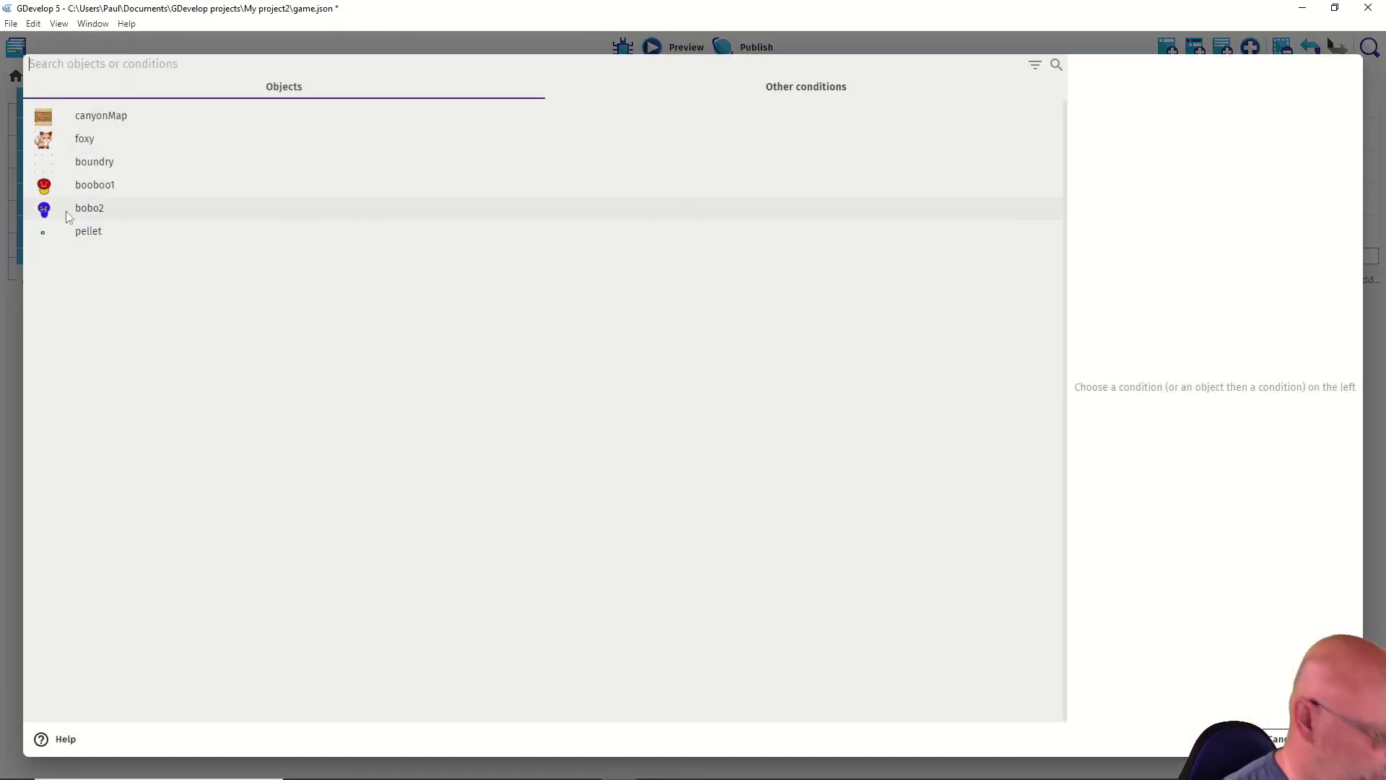
type("collisio")
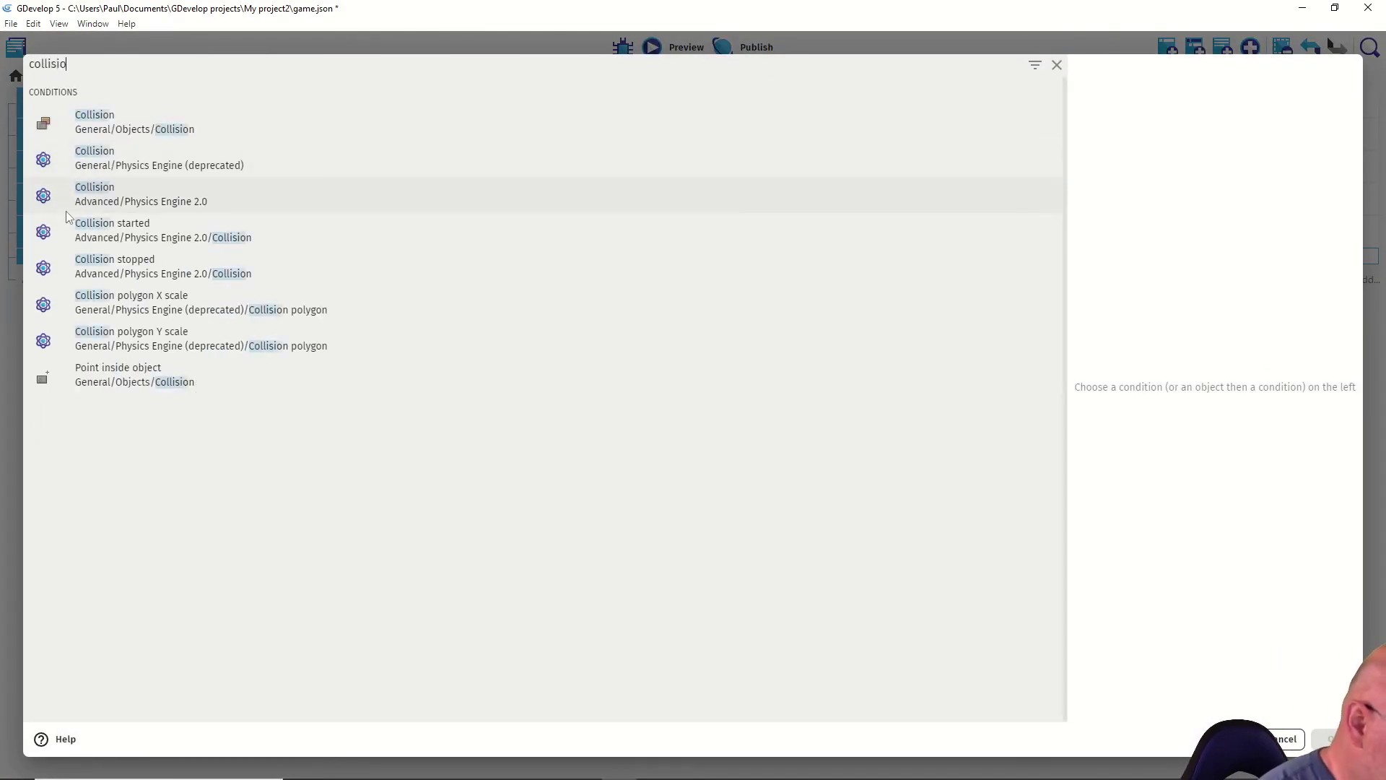
type("n")
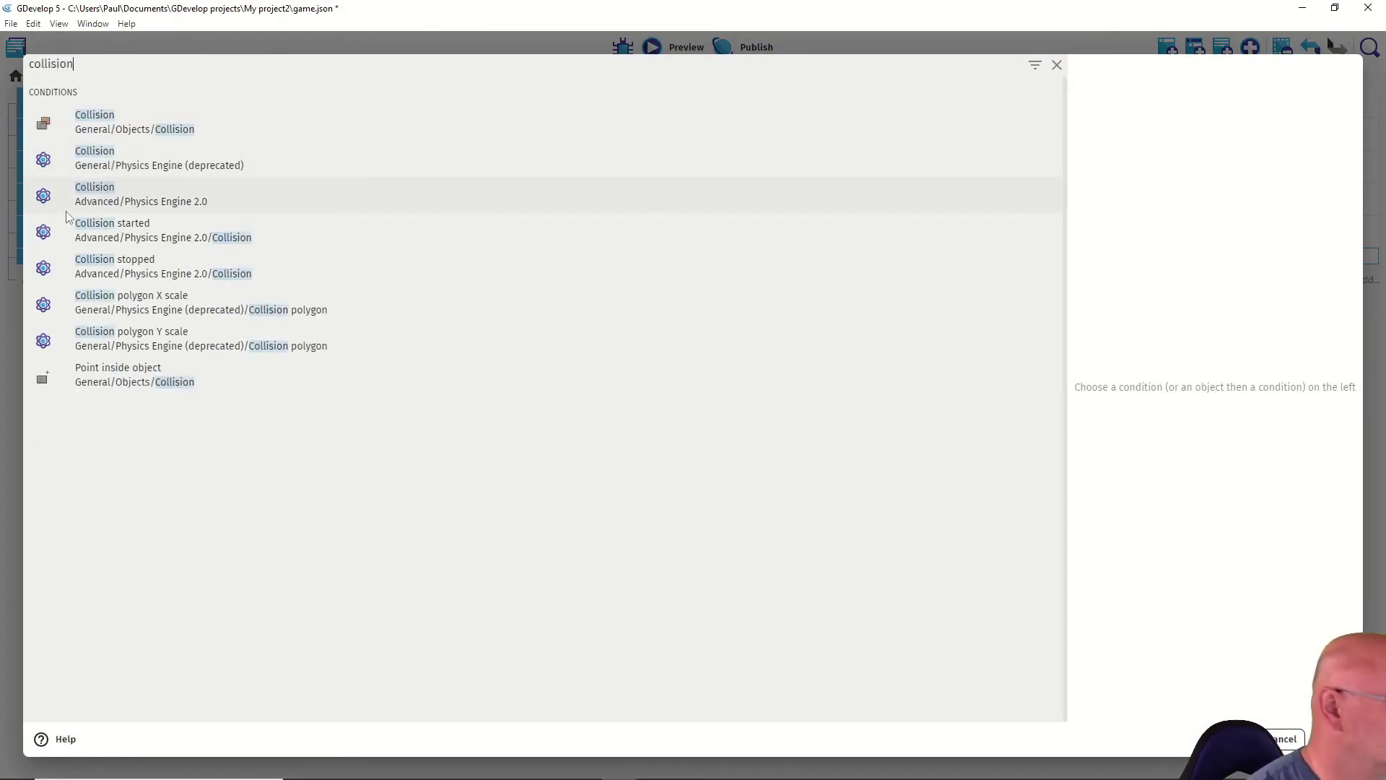
left_click(105, 120)
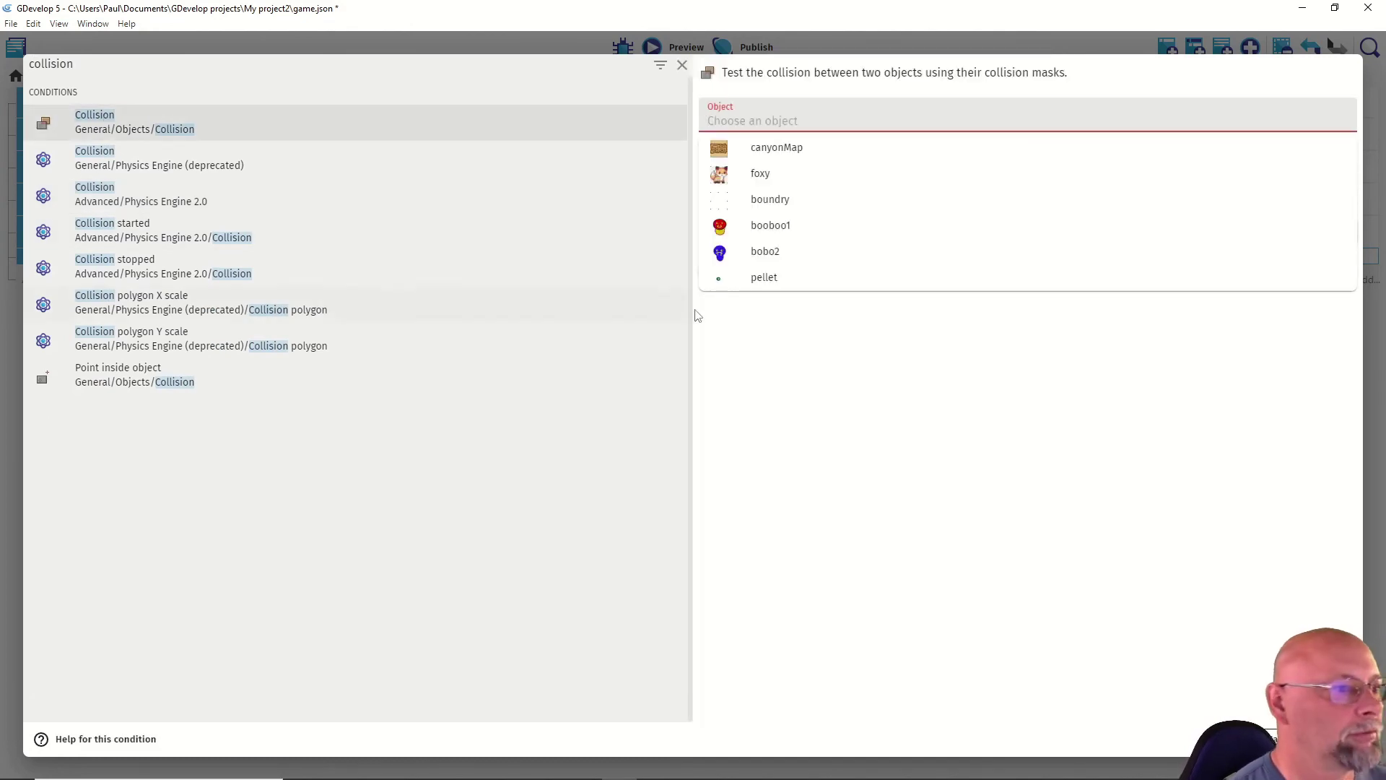
left_click(724, 171)
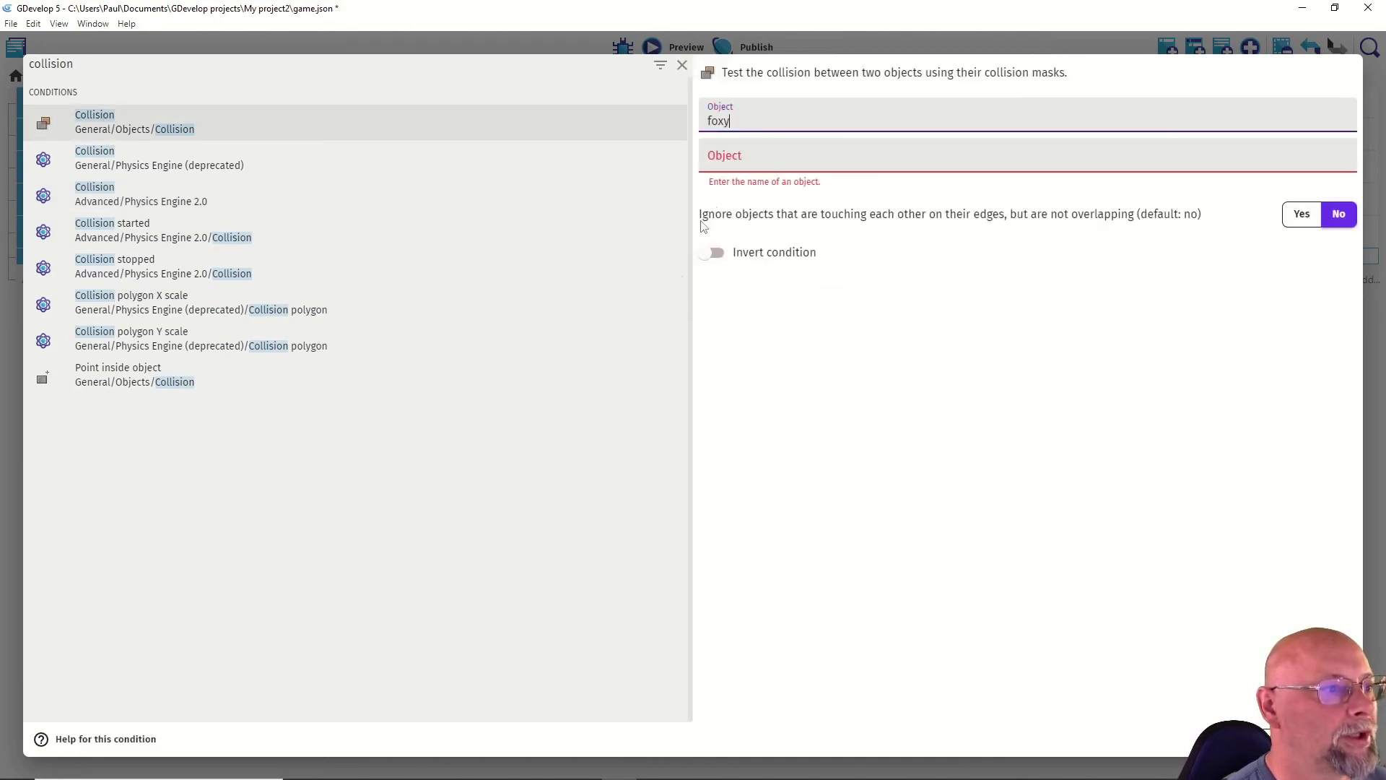
left_click(724, 164)
left_click(738, 322)
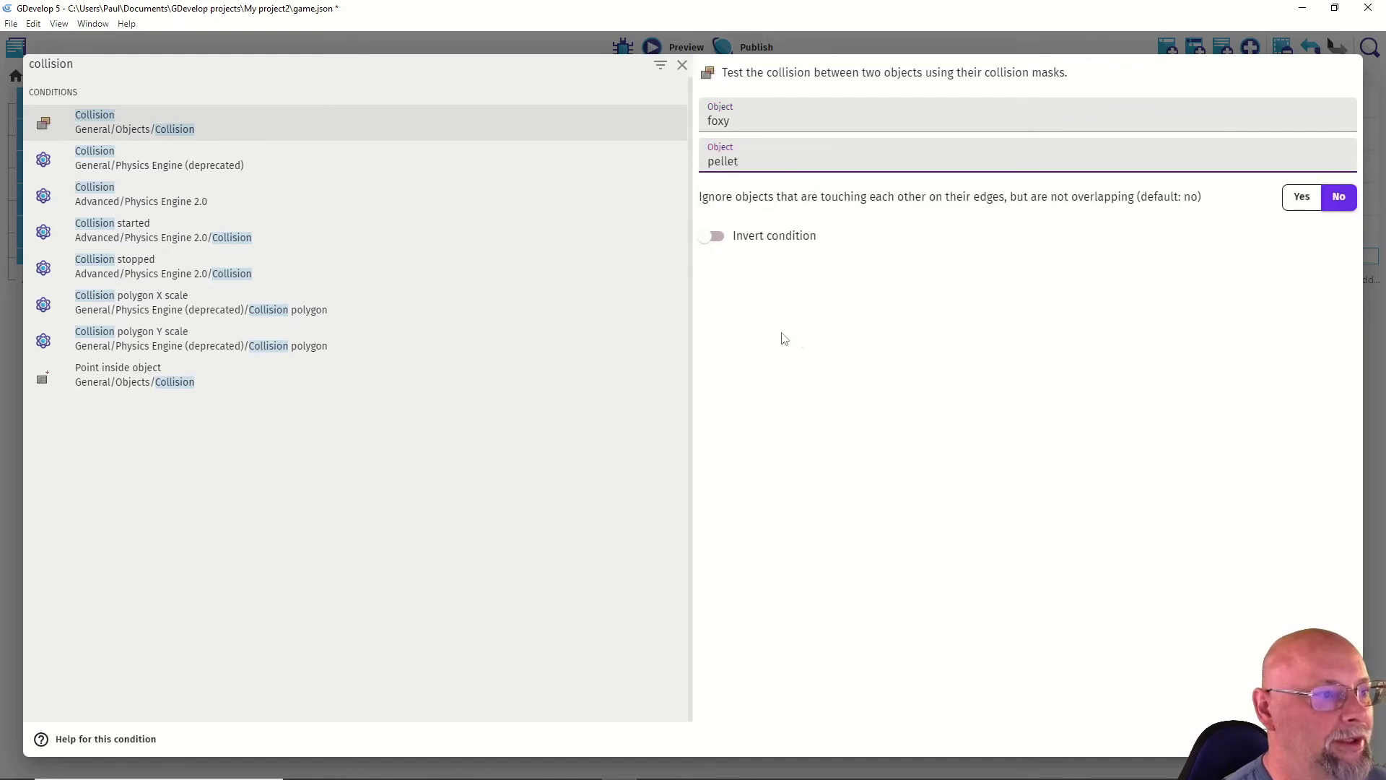
left_click(1328, 740)
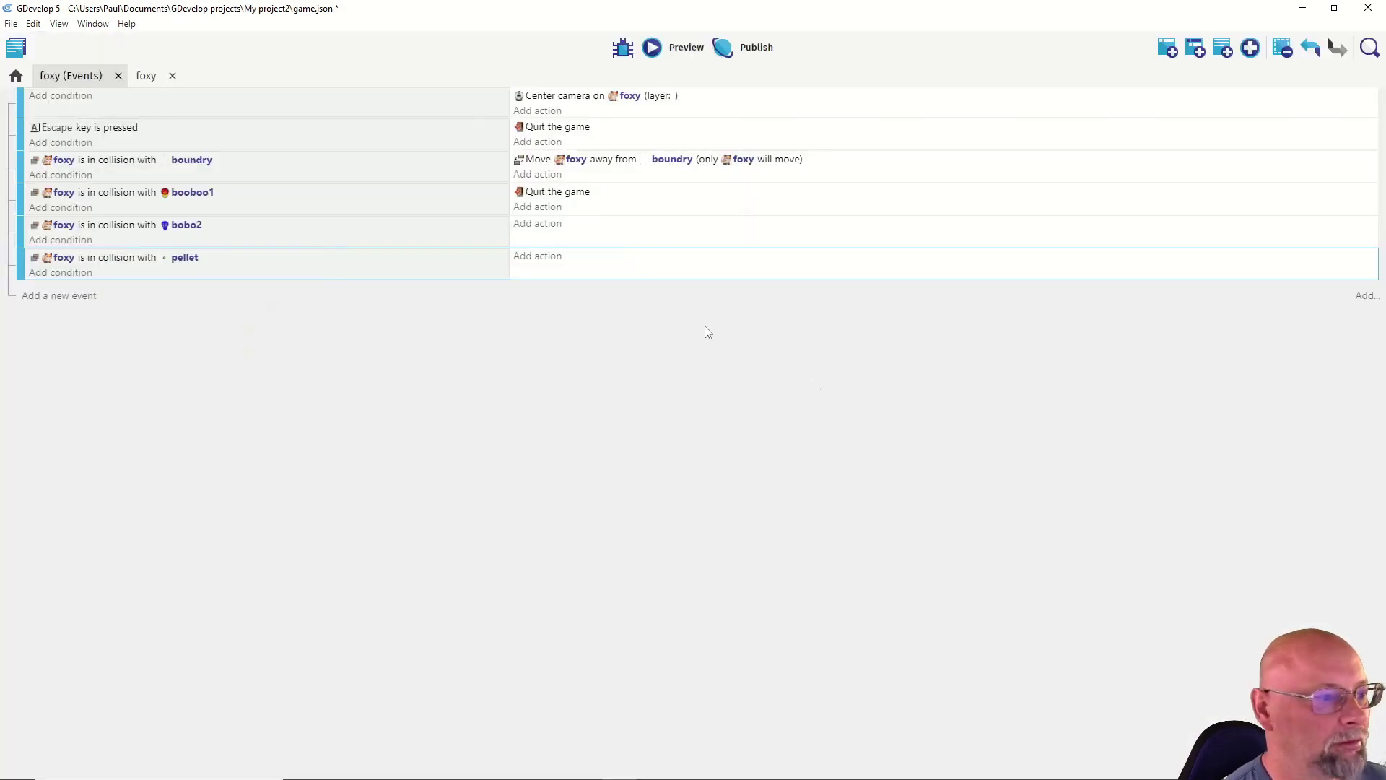
Step: Add an action that deletes the pellet object to the foxy–pellet collision event
left_click(539, 259)
type("del")
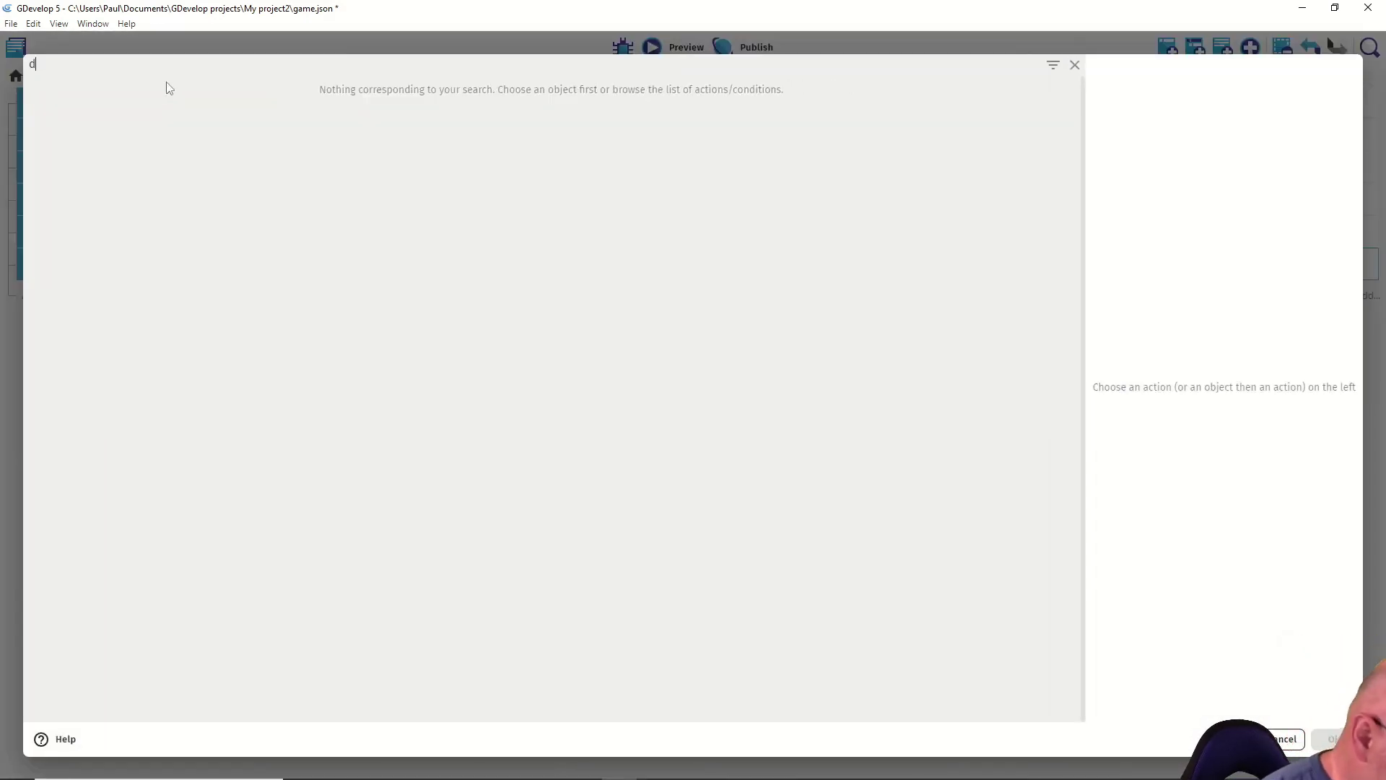
left_click(140, 127)
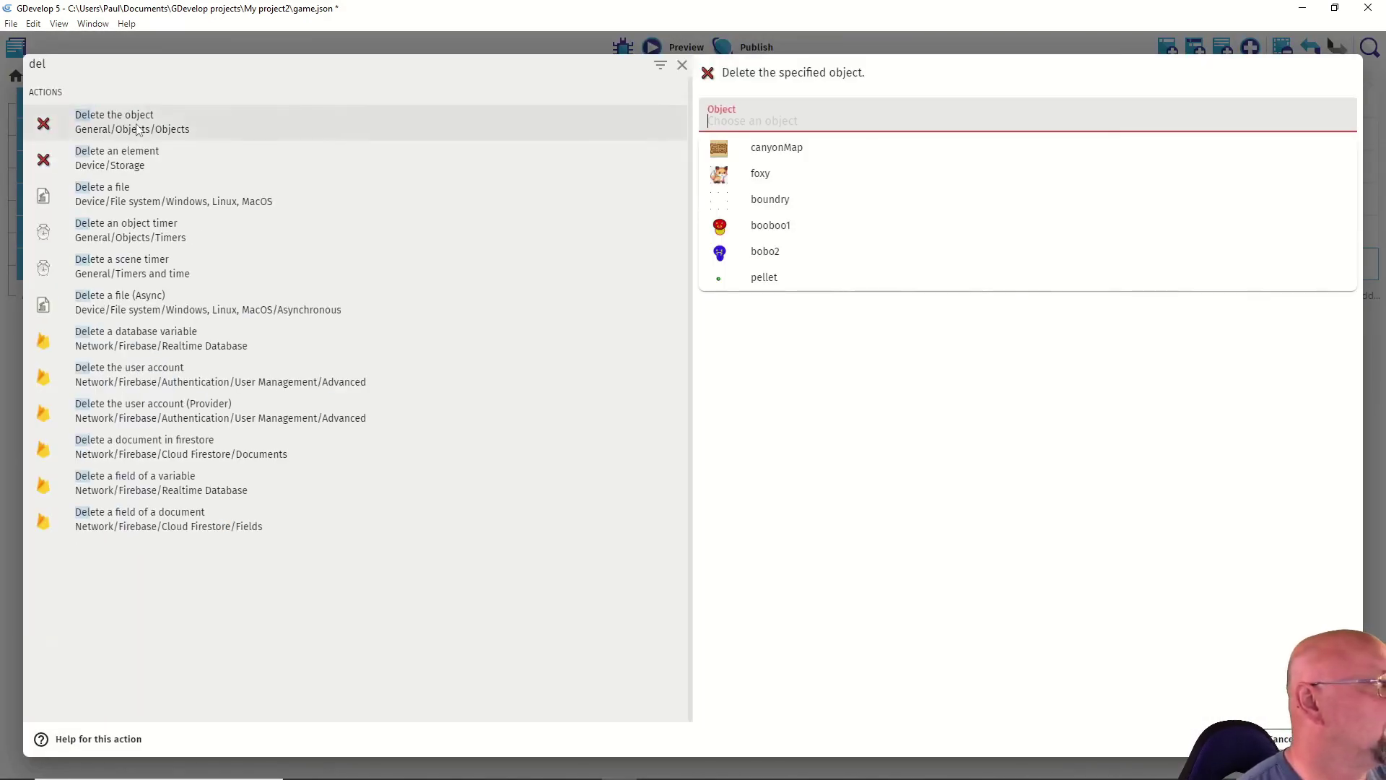
left_click(761, 279)
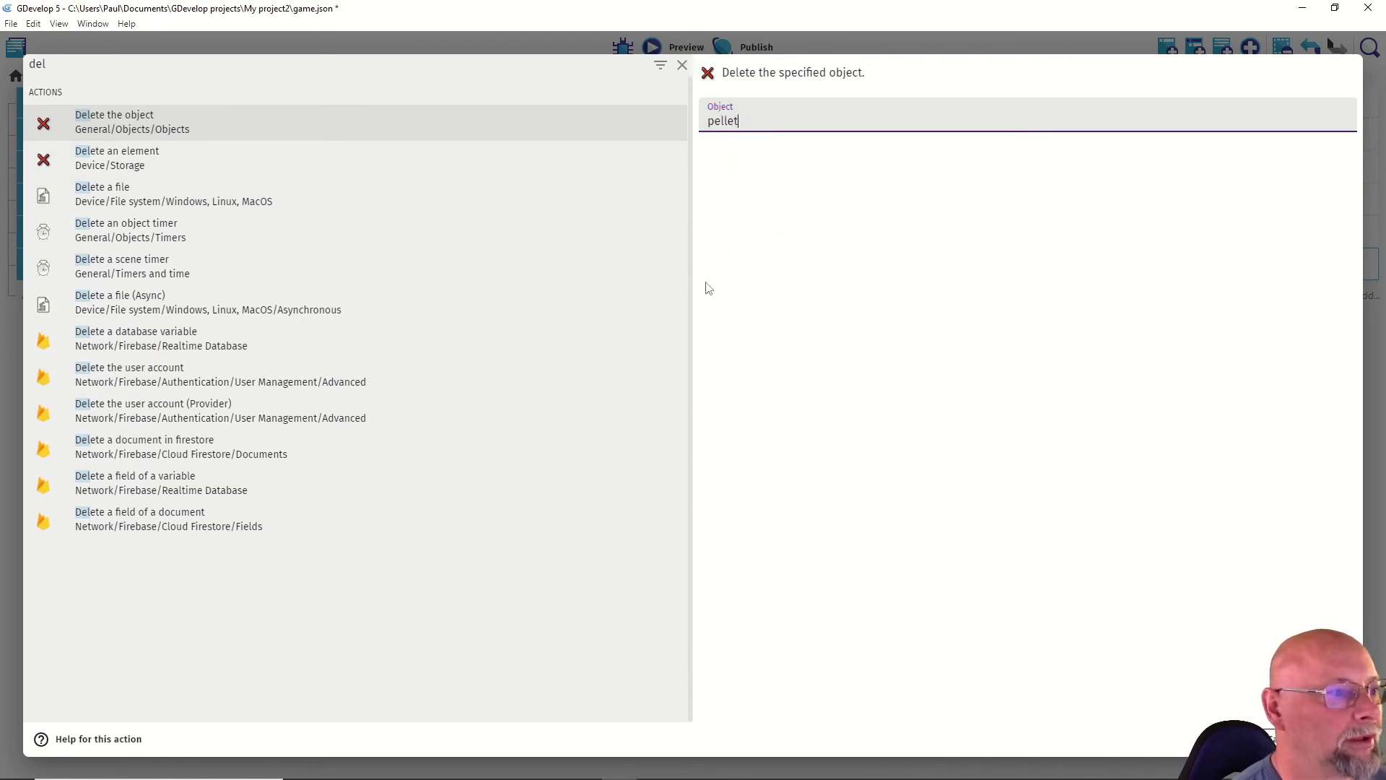
left_click(1336, 739)
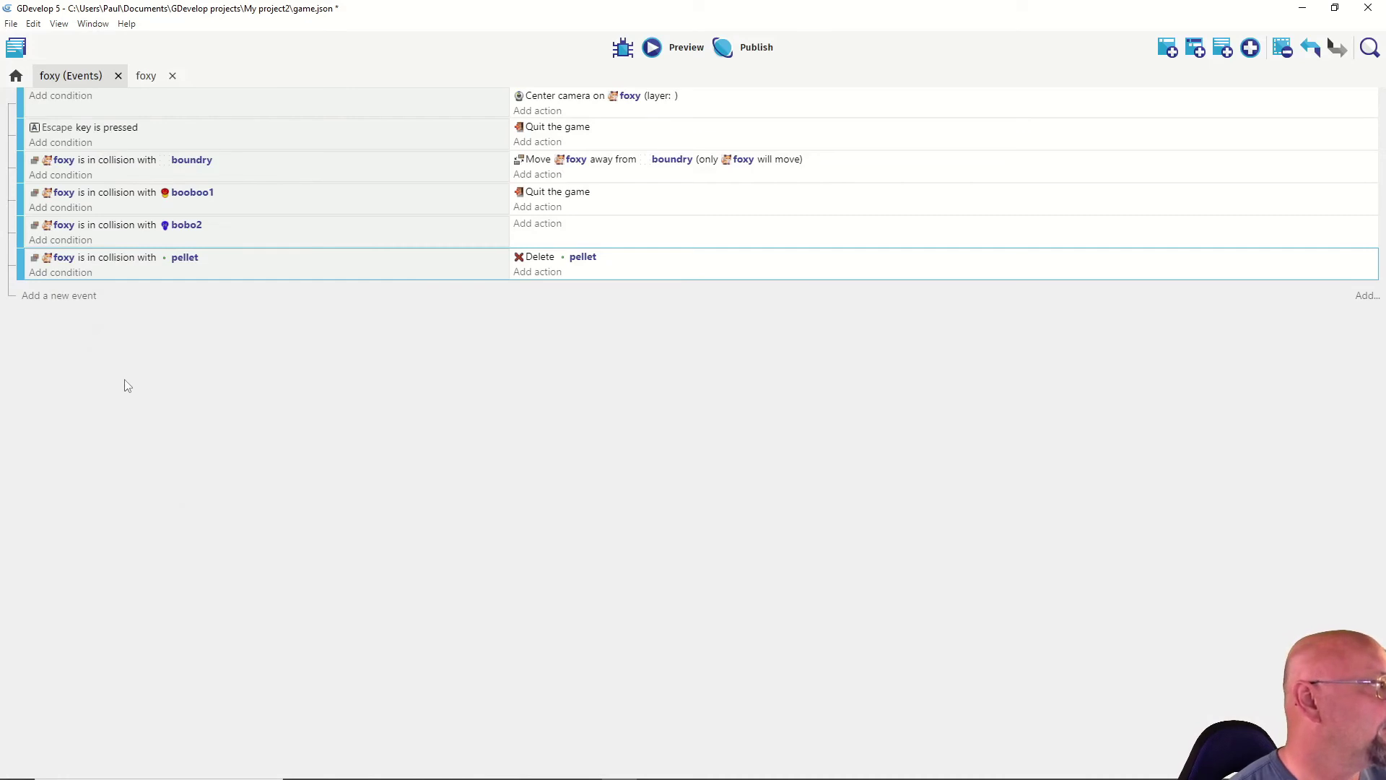
Step: Add a condition to the camera-centering event that compares the value of global variable points$ as equal to 0
left_click(60, 97)
type("var")
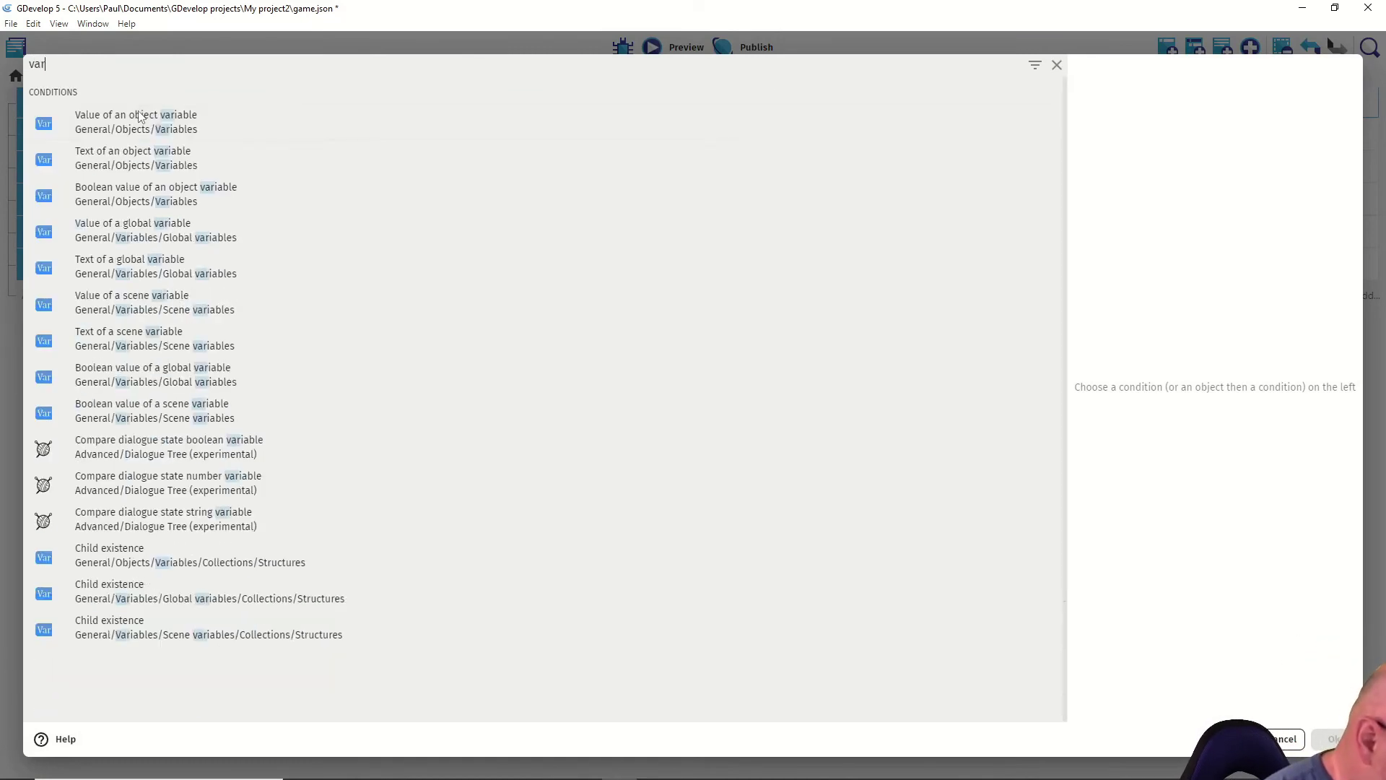
type("iable")
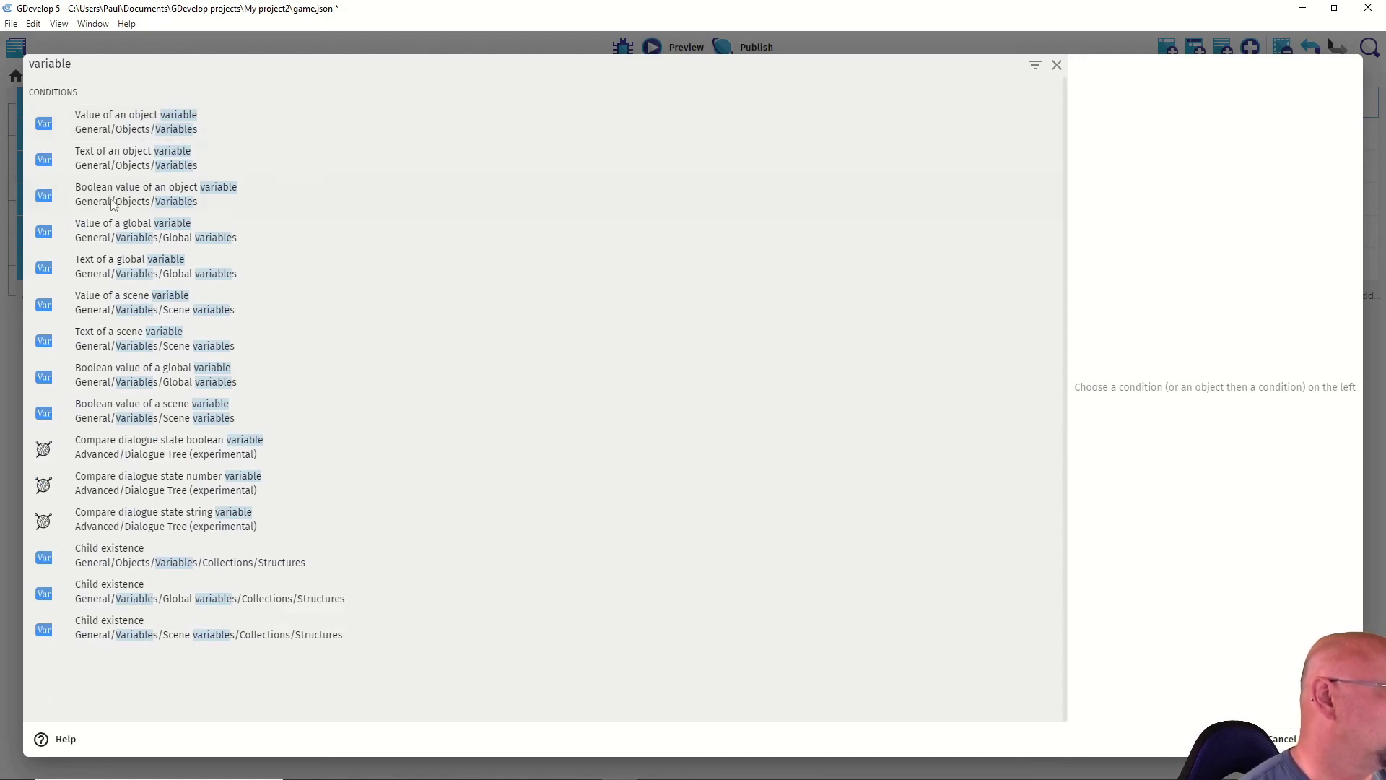
left_click(112, 230)
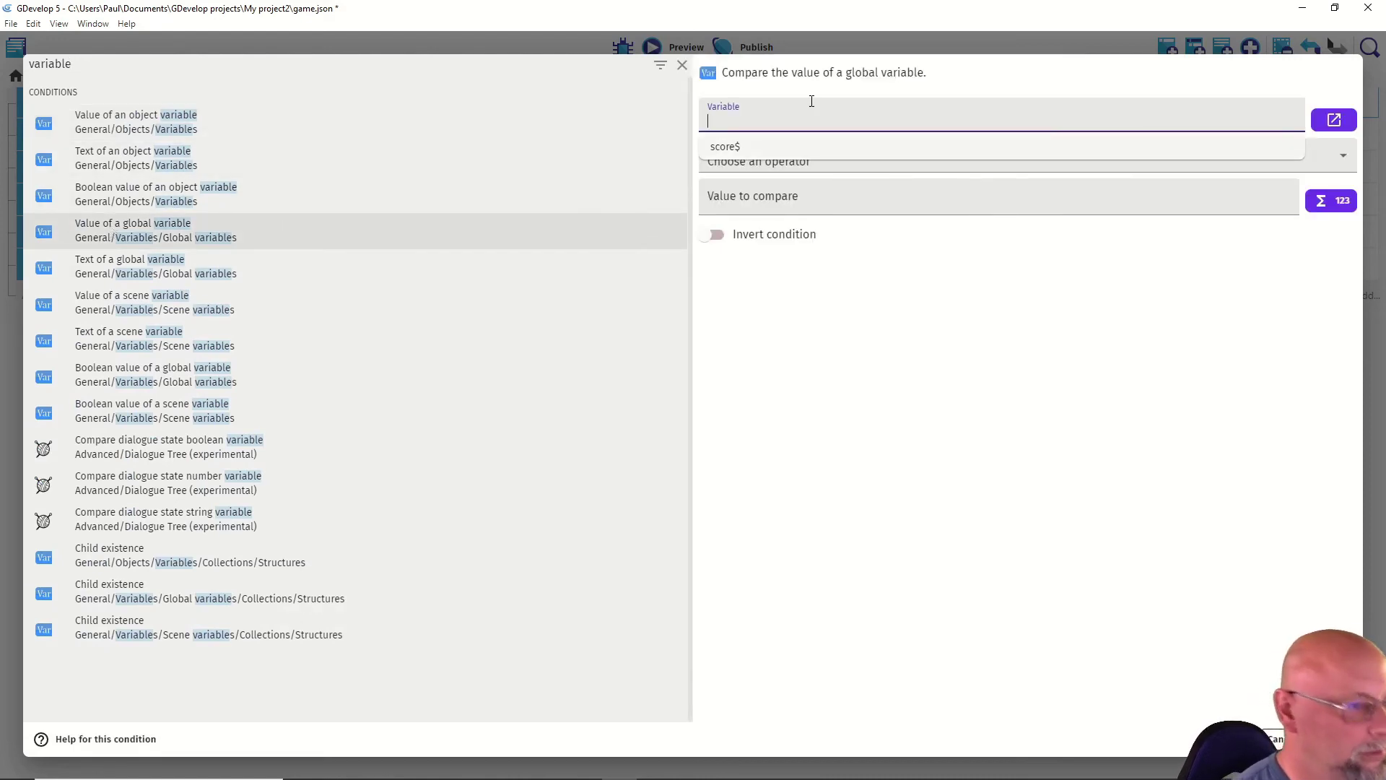
type("points$")
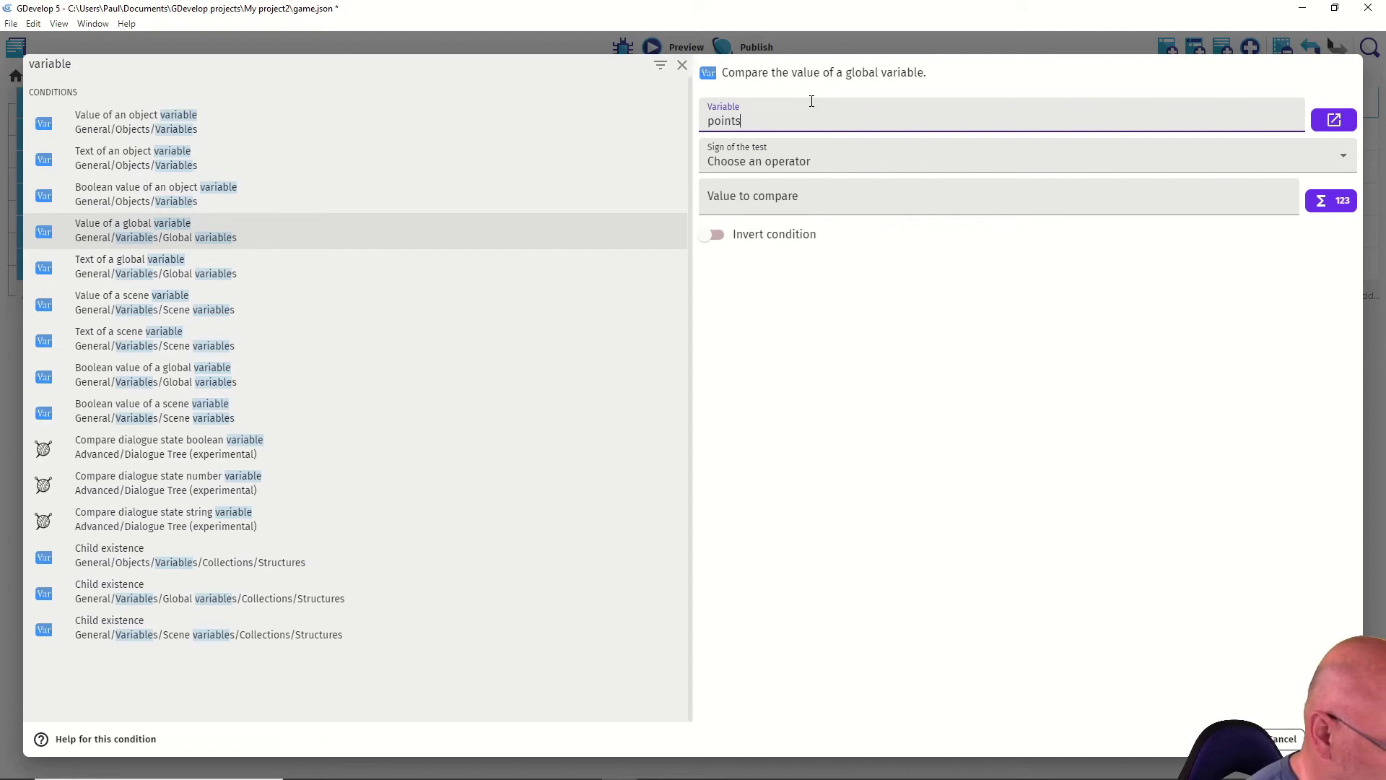
left_click(801, 161)
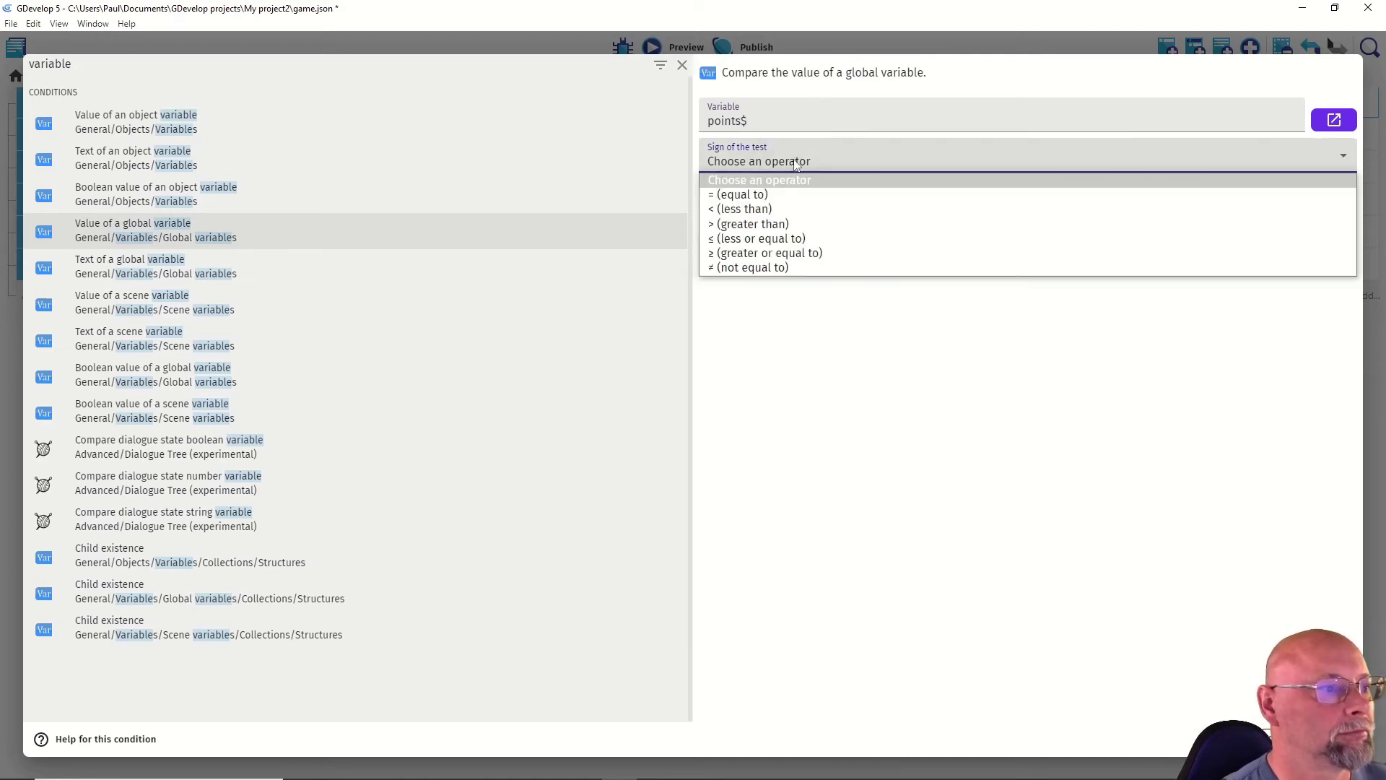
left_click(729, 196)
left_click(739, 204)
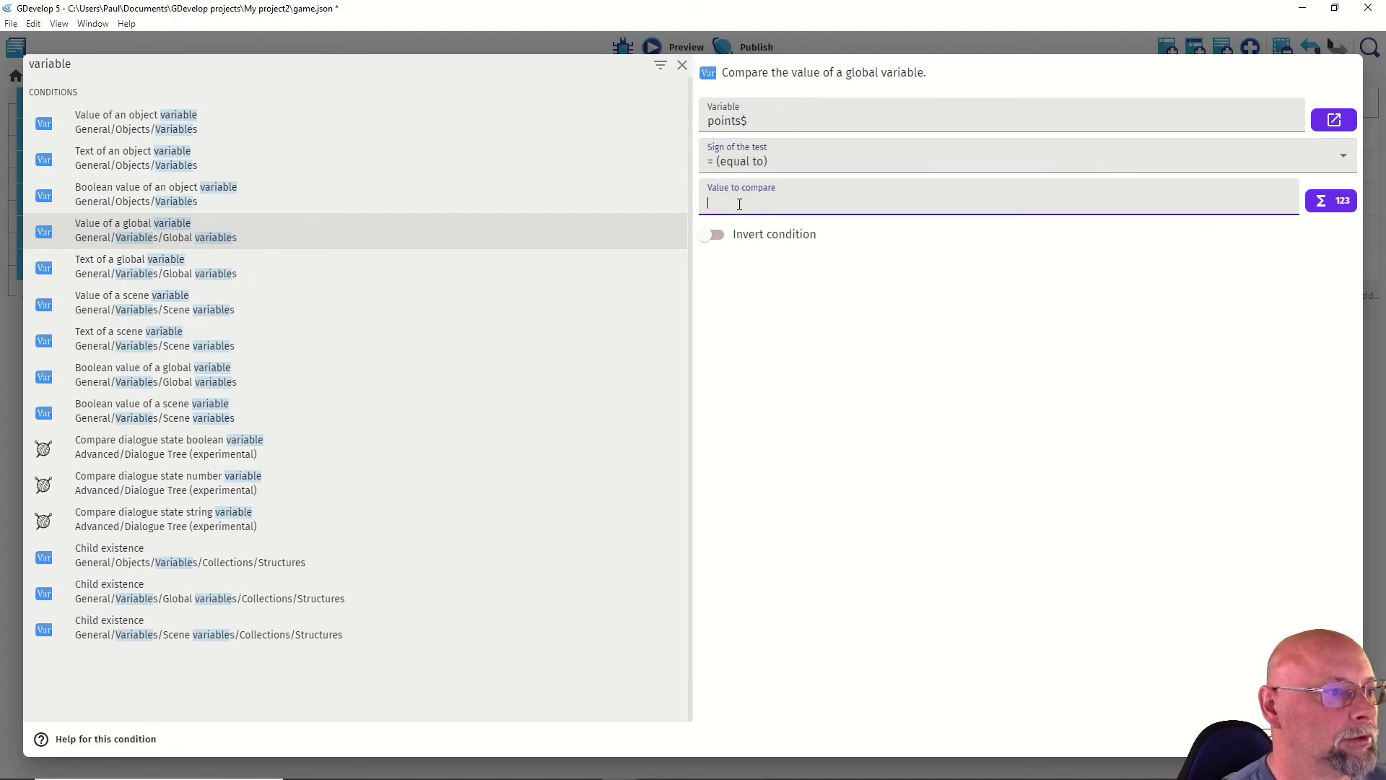
type("0")
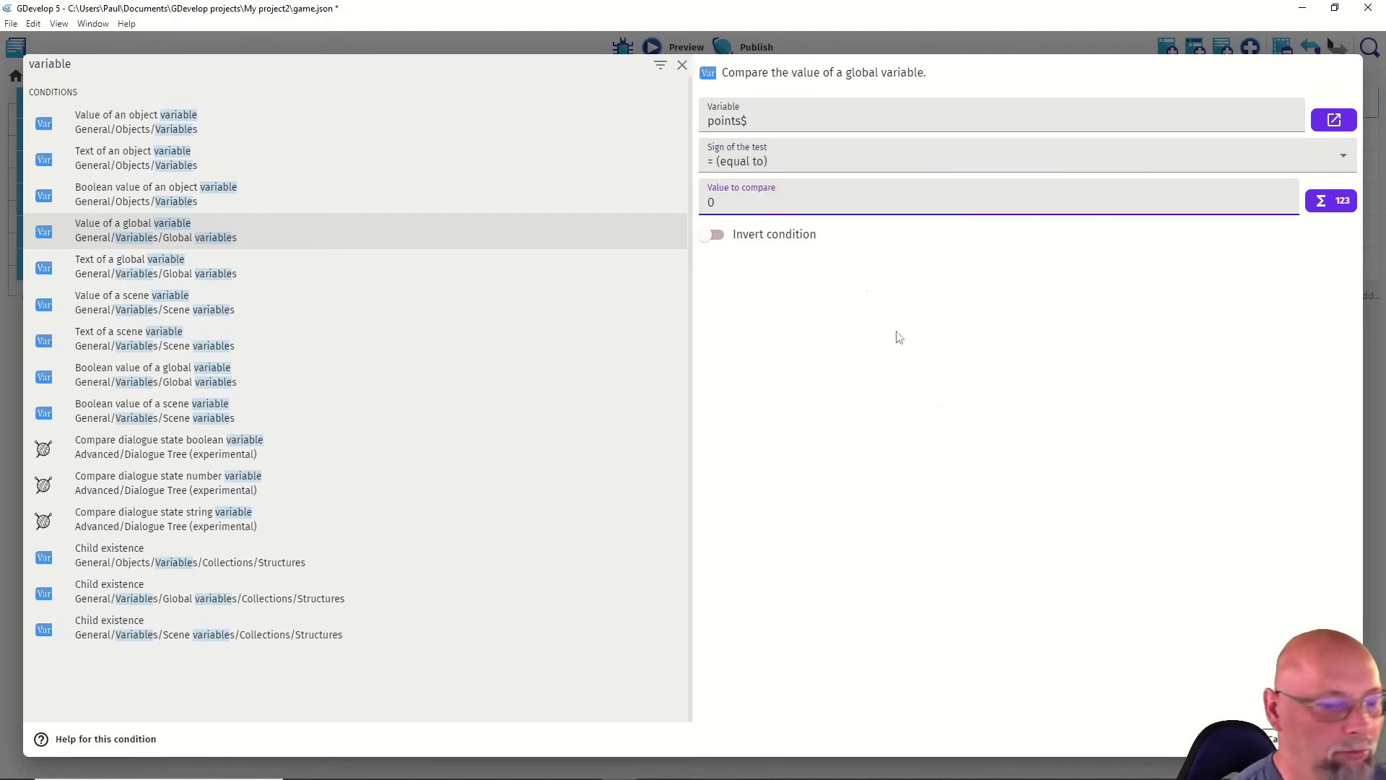
key("Return")
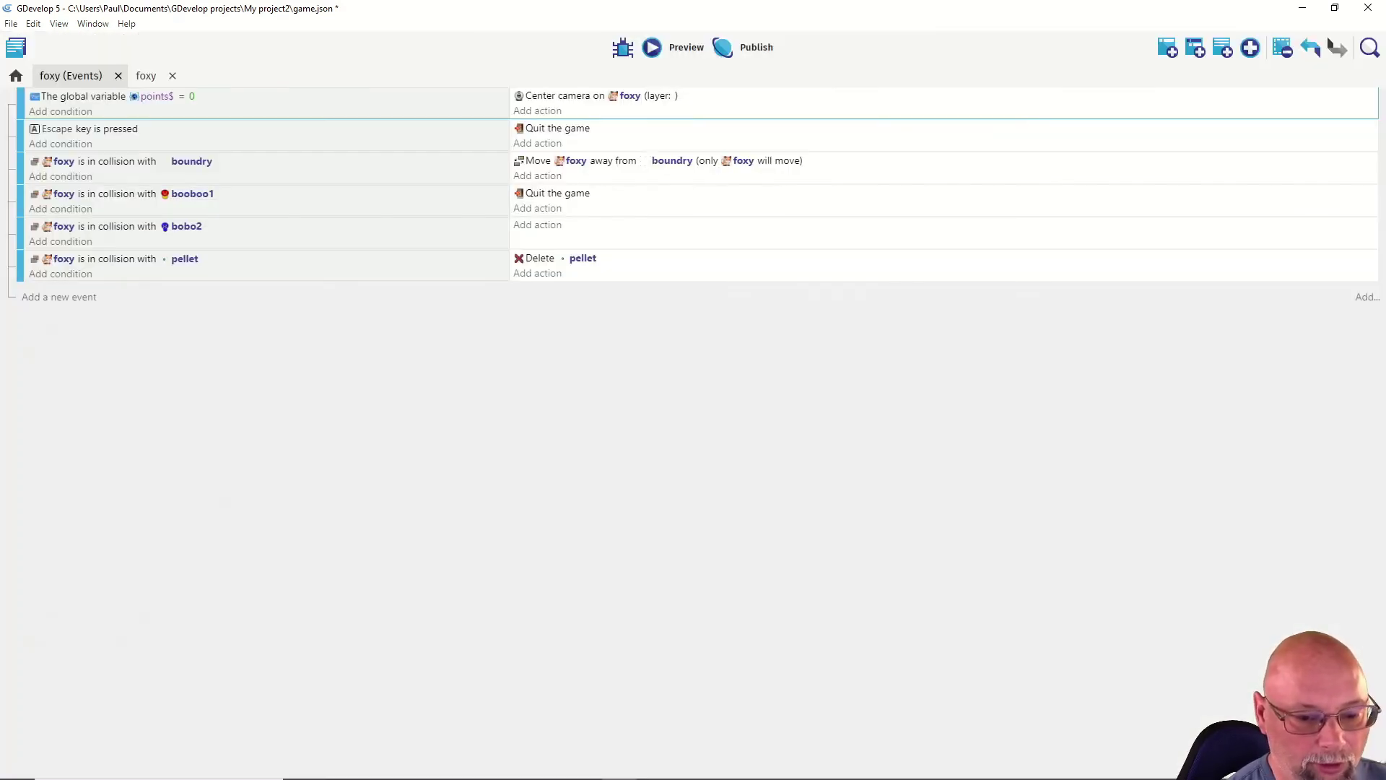
Step: Create a new Text object in the foxy scene and set its color to the preset blue 4A90E2
left_click(148, 81)
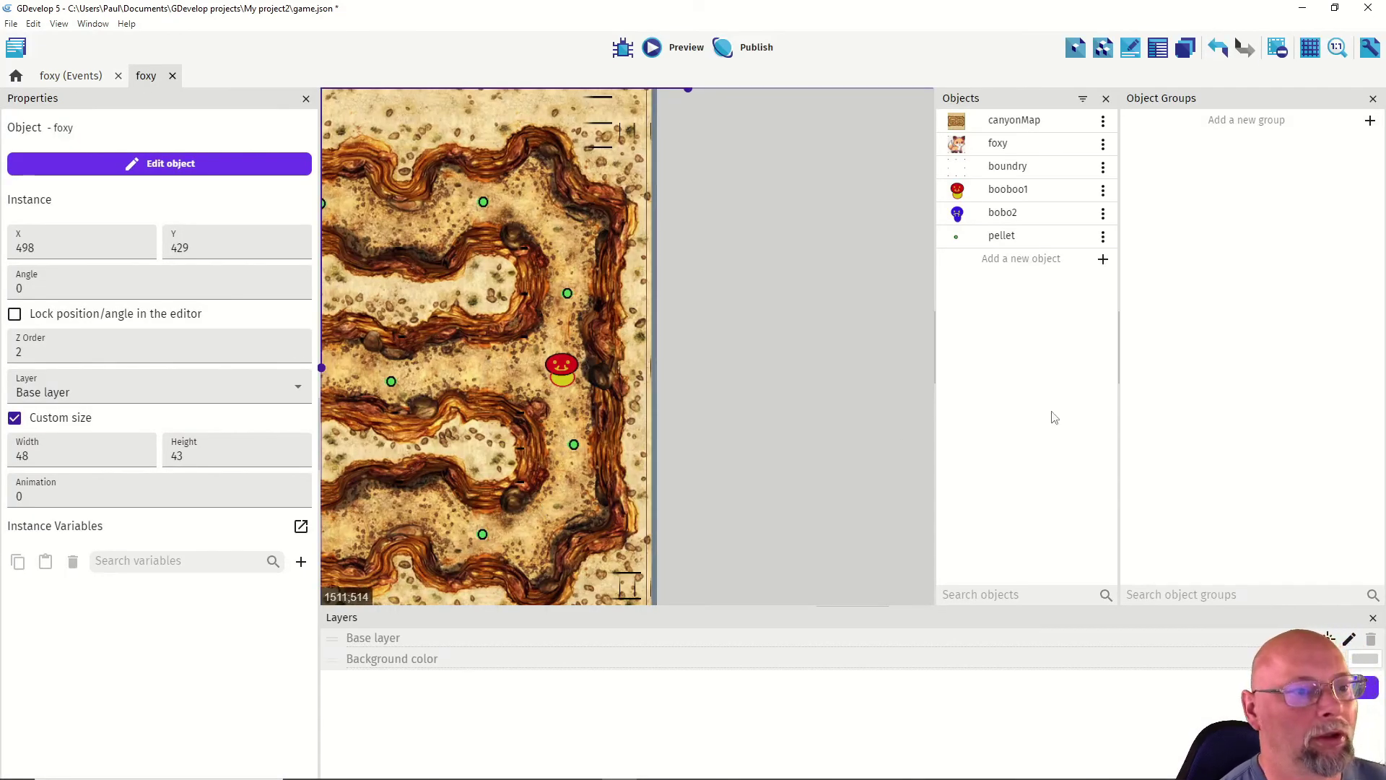
left_click(1003, 263)
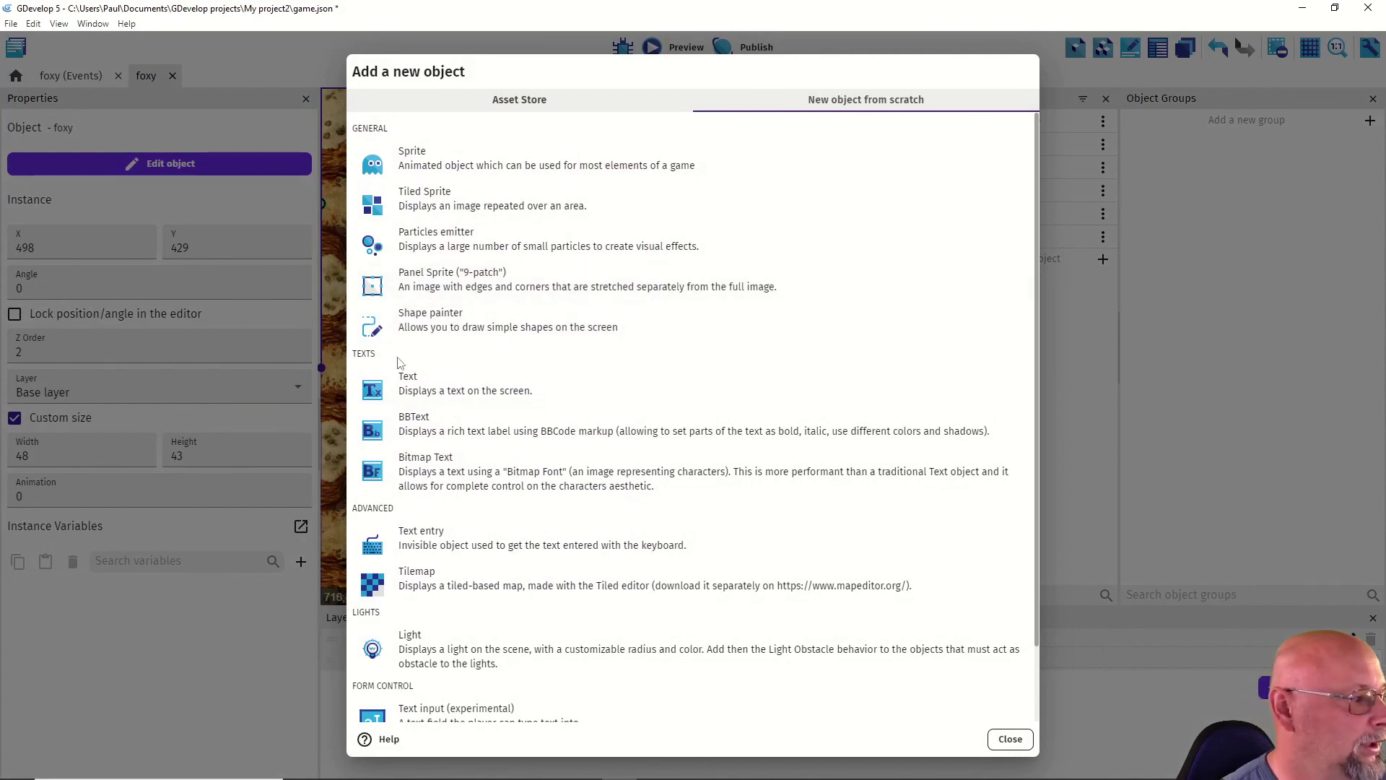
left_click(403, 391)
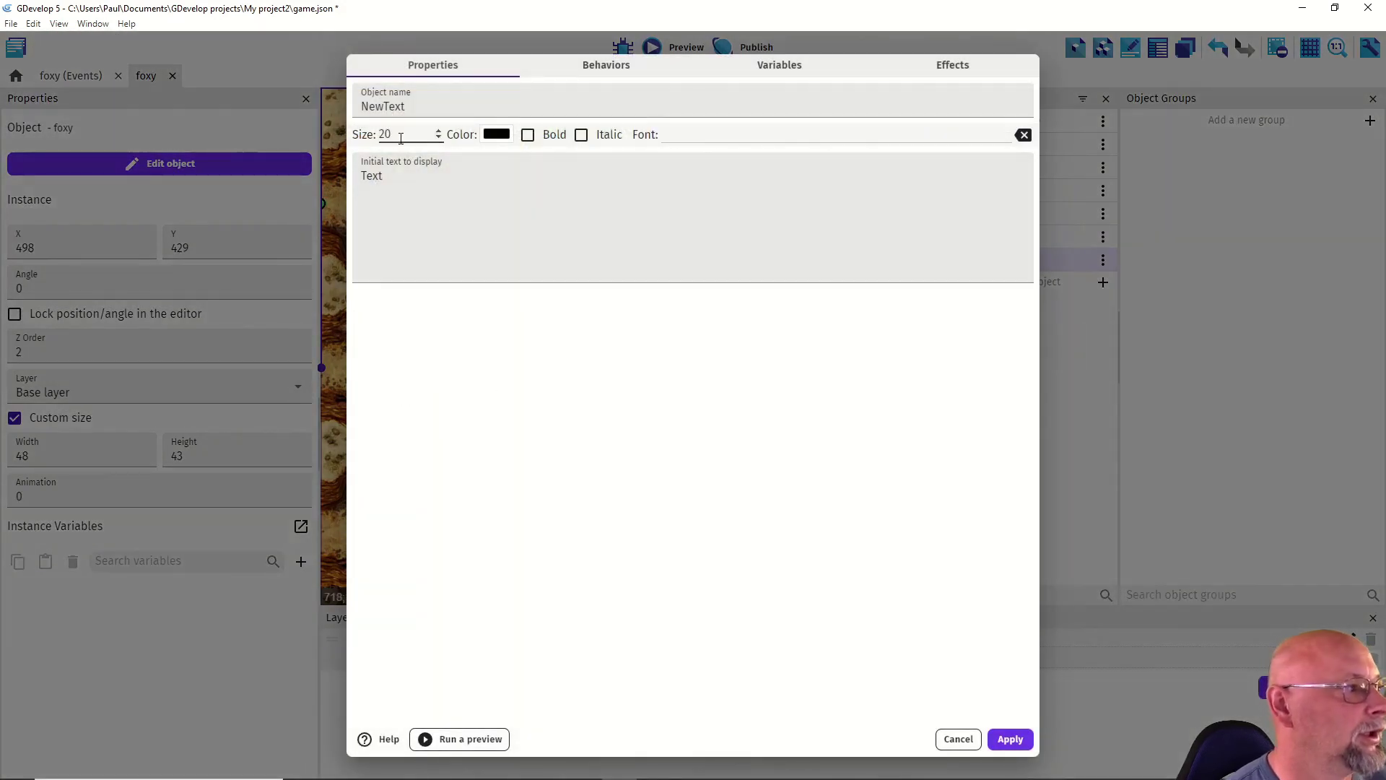
left_click(405, 115)
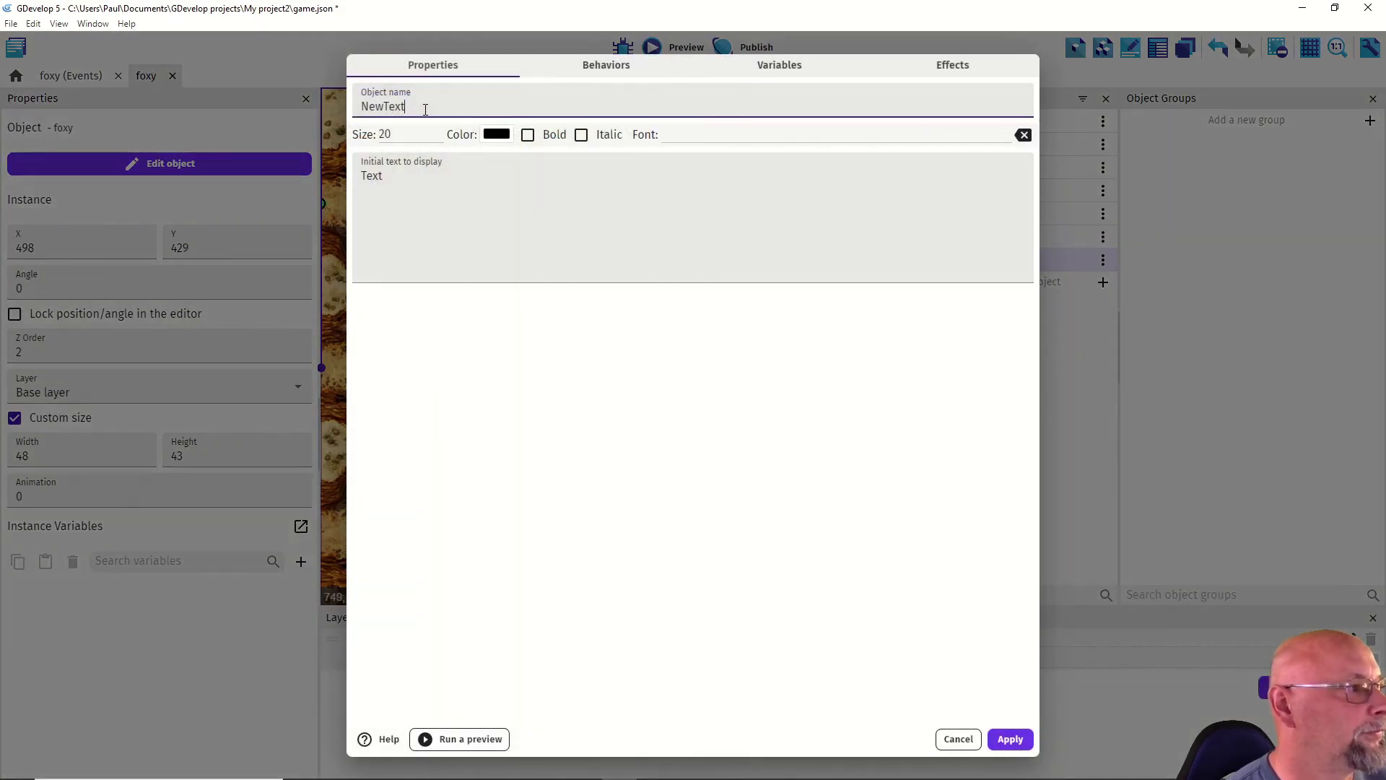
left_click(496, 135)
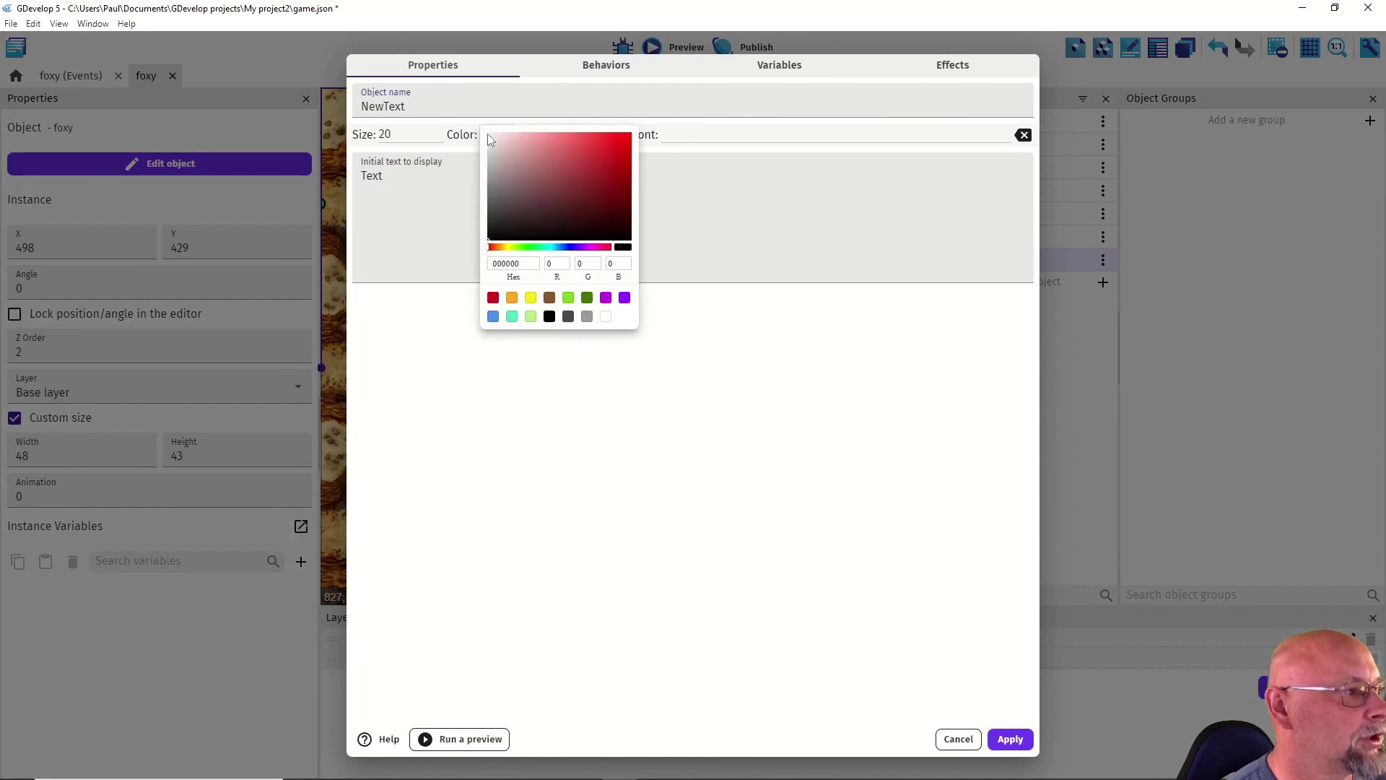
left_click(531, 299)
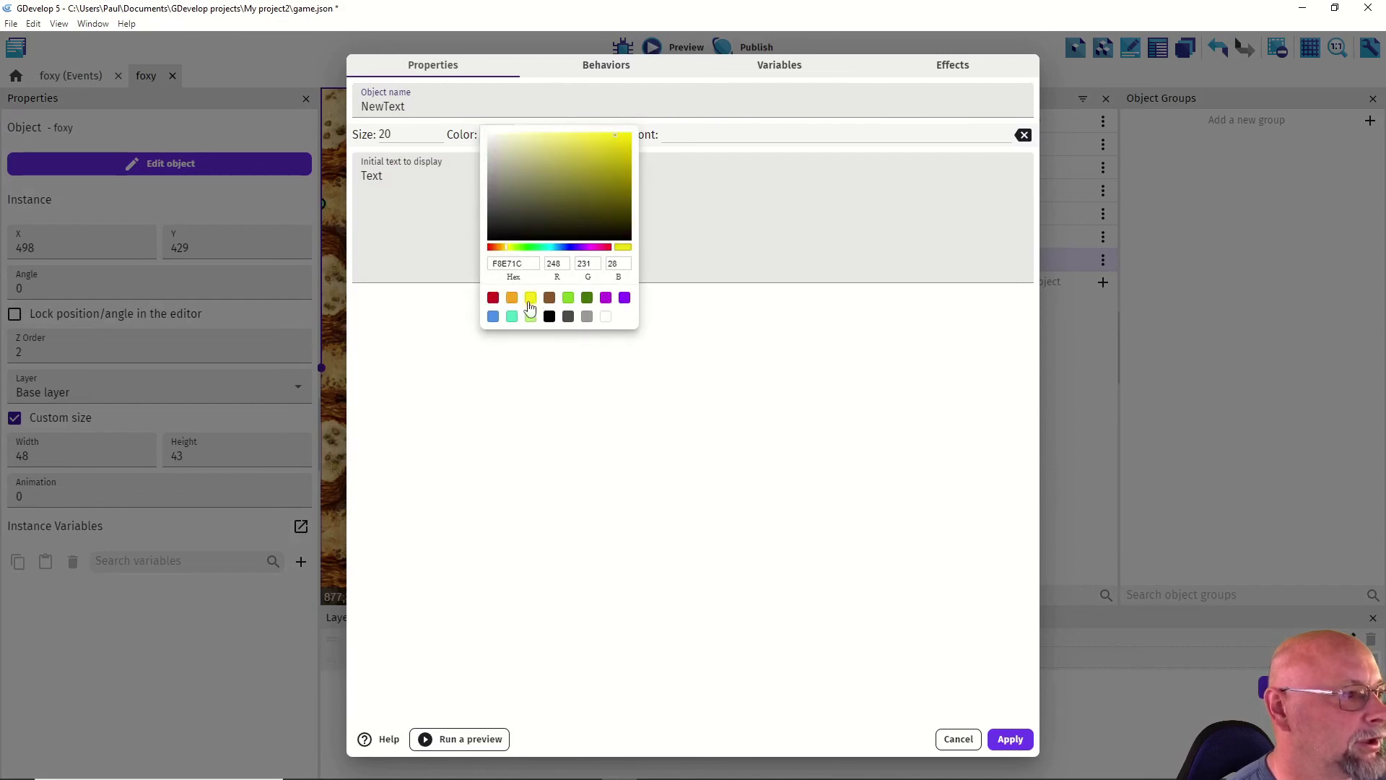
left_click(493, 316)
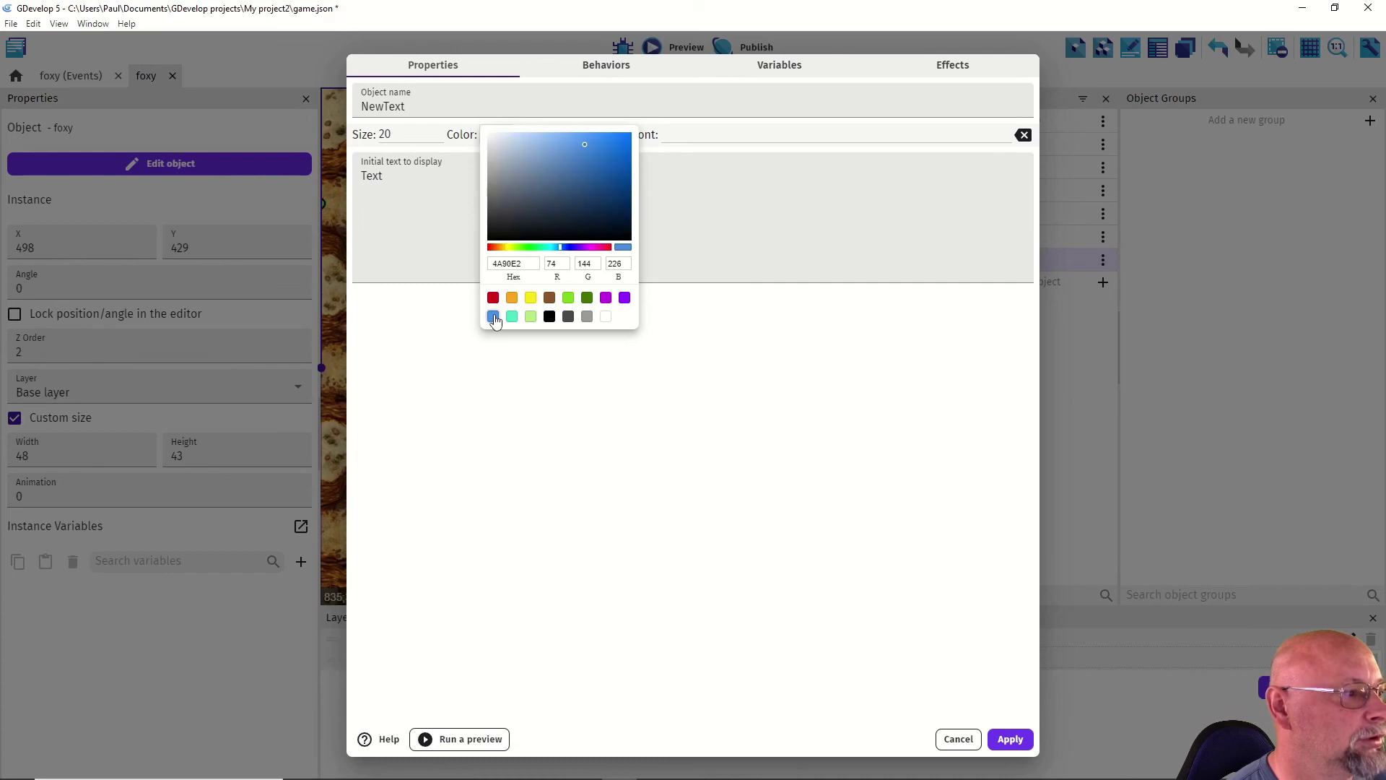
left_click(587, 368)
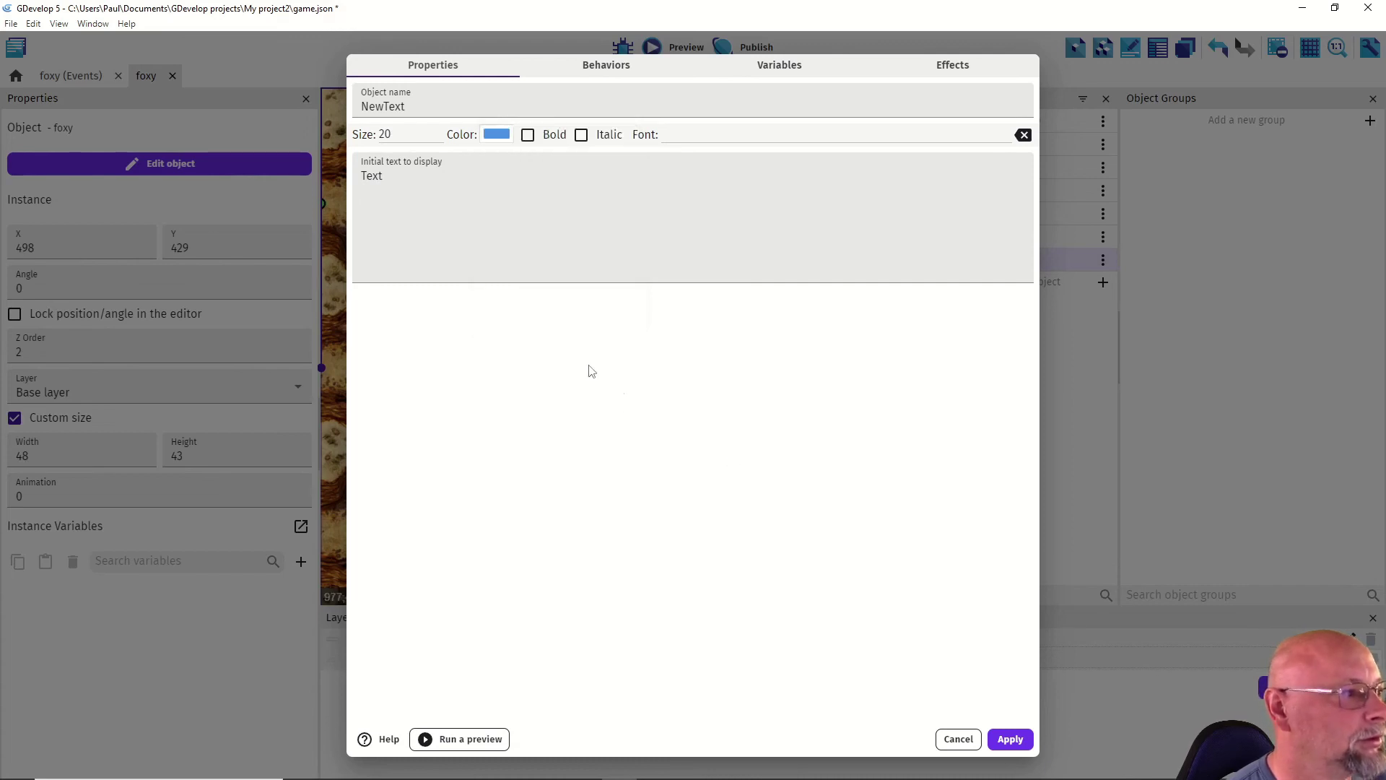
Step: Set the new text object's size to 30, make it bold, and set its initial text to "SCORE:"
left_click_drag(394, 135, 375, 135)
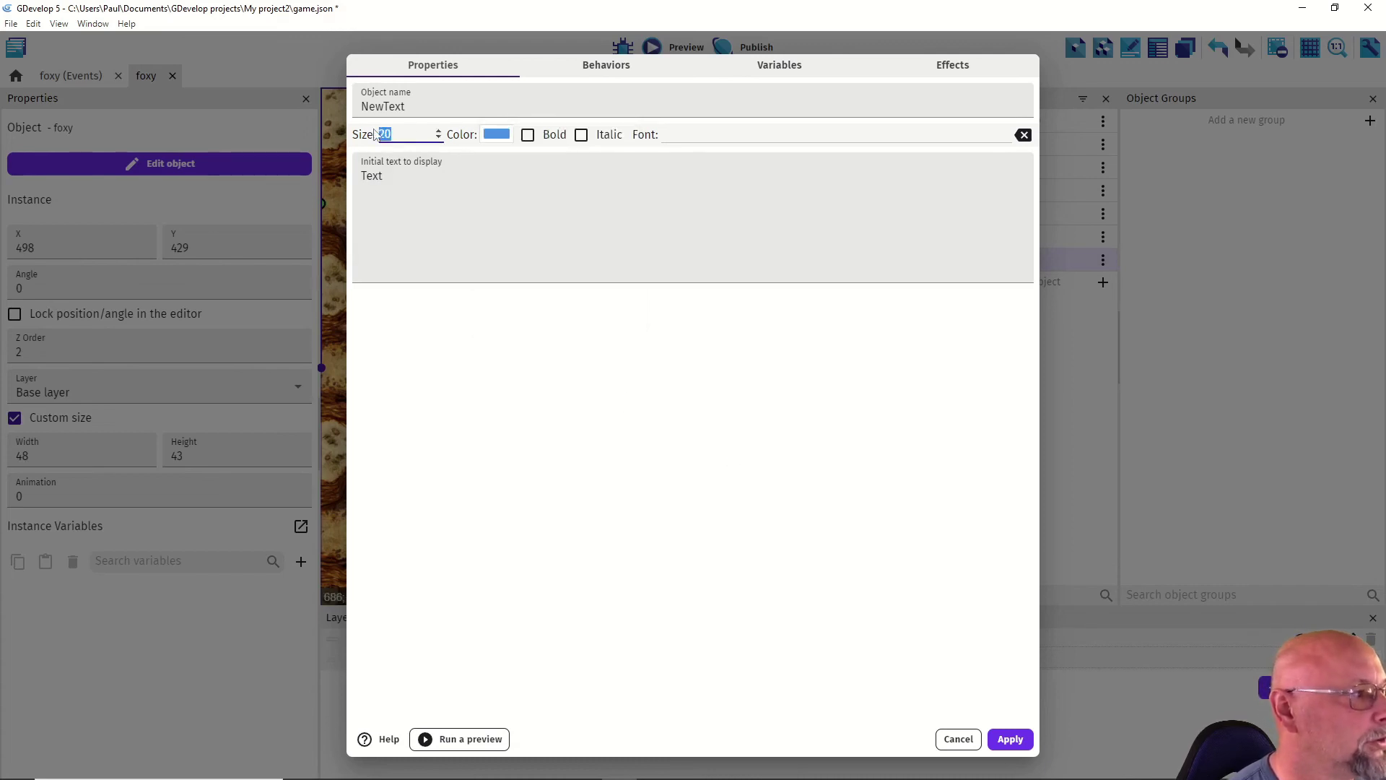
type("30")
left_click(694, 134)
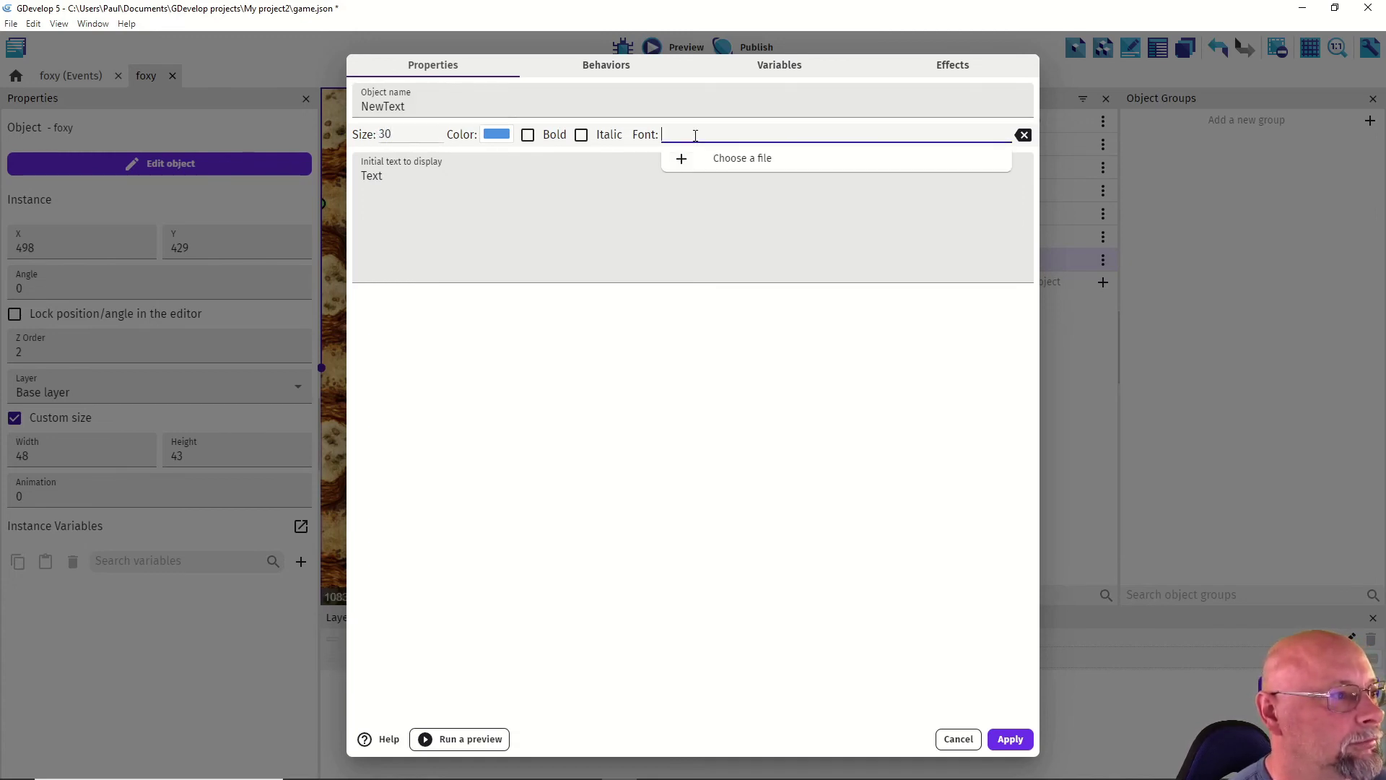
left_click(608, 180)
left_click(528, 135)
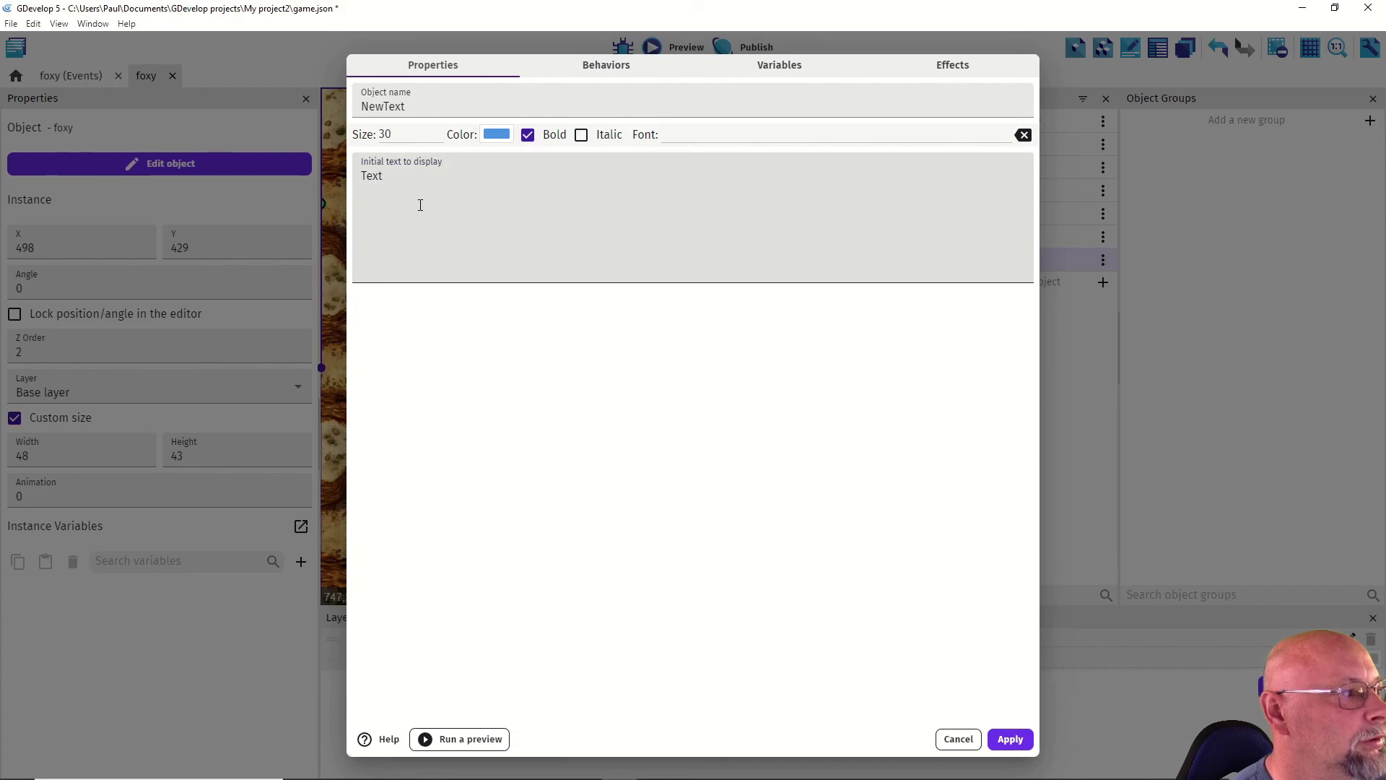
left_click_drag(409, 186, 353, 178)
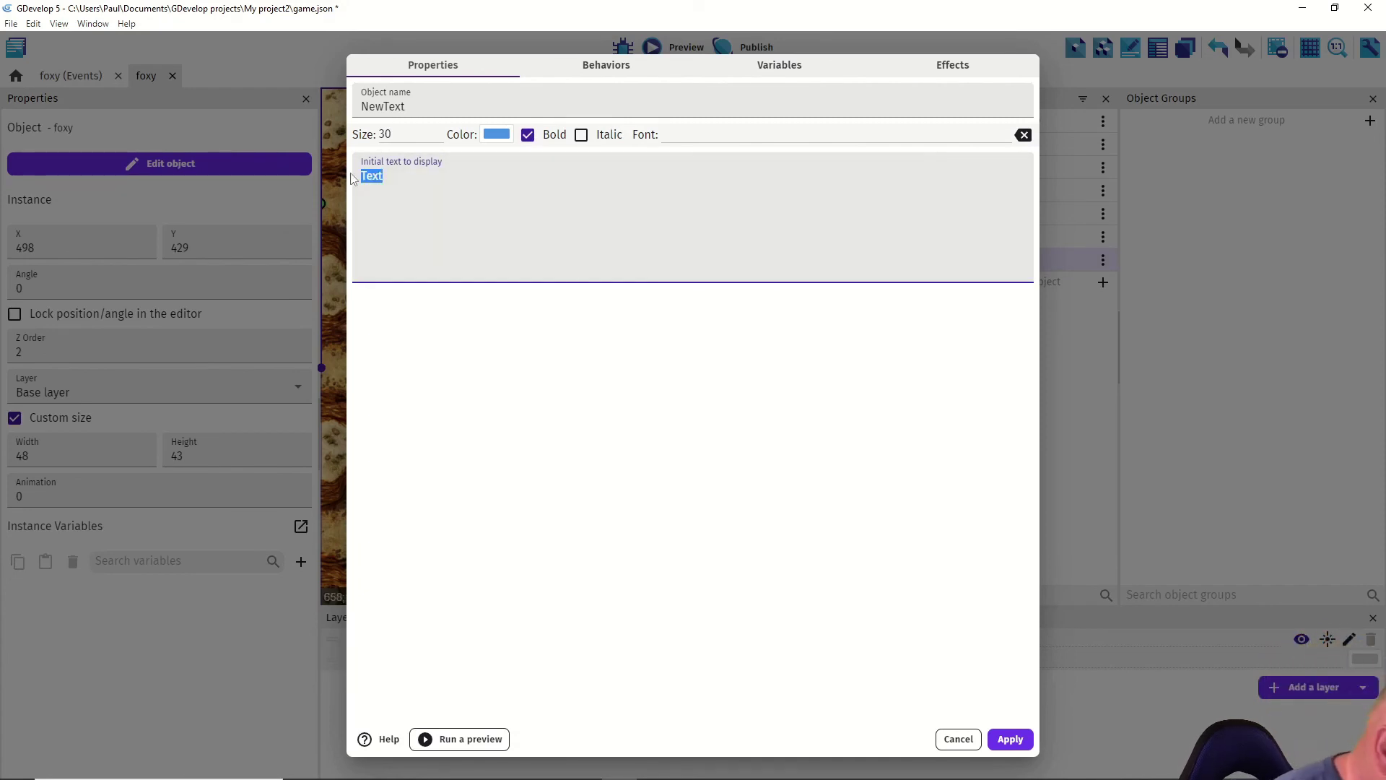
type("SCORE:")
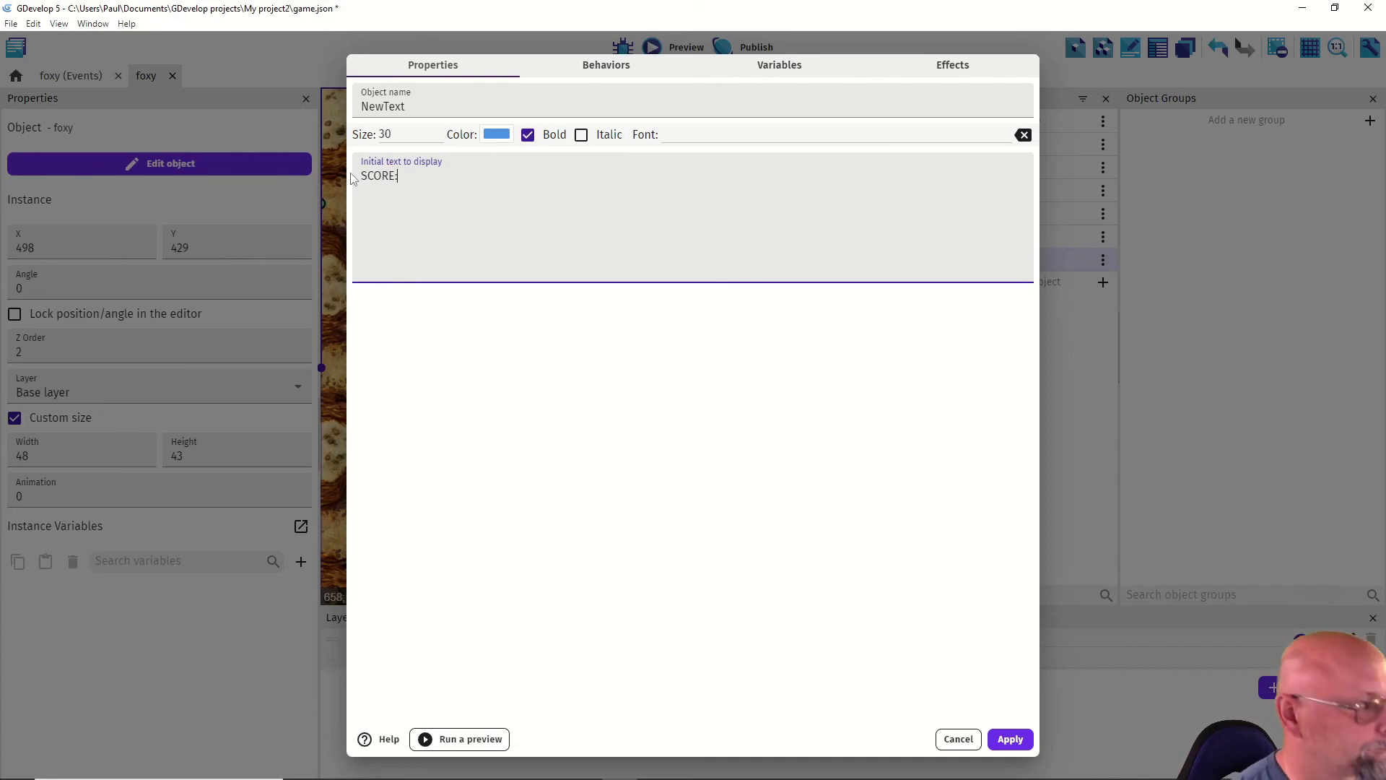
left_click(1008, 738)
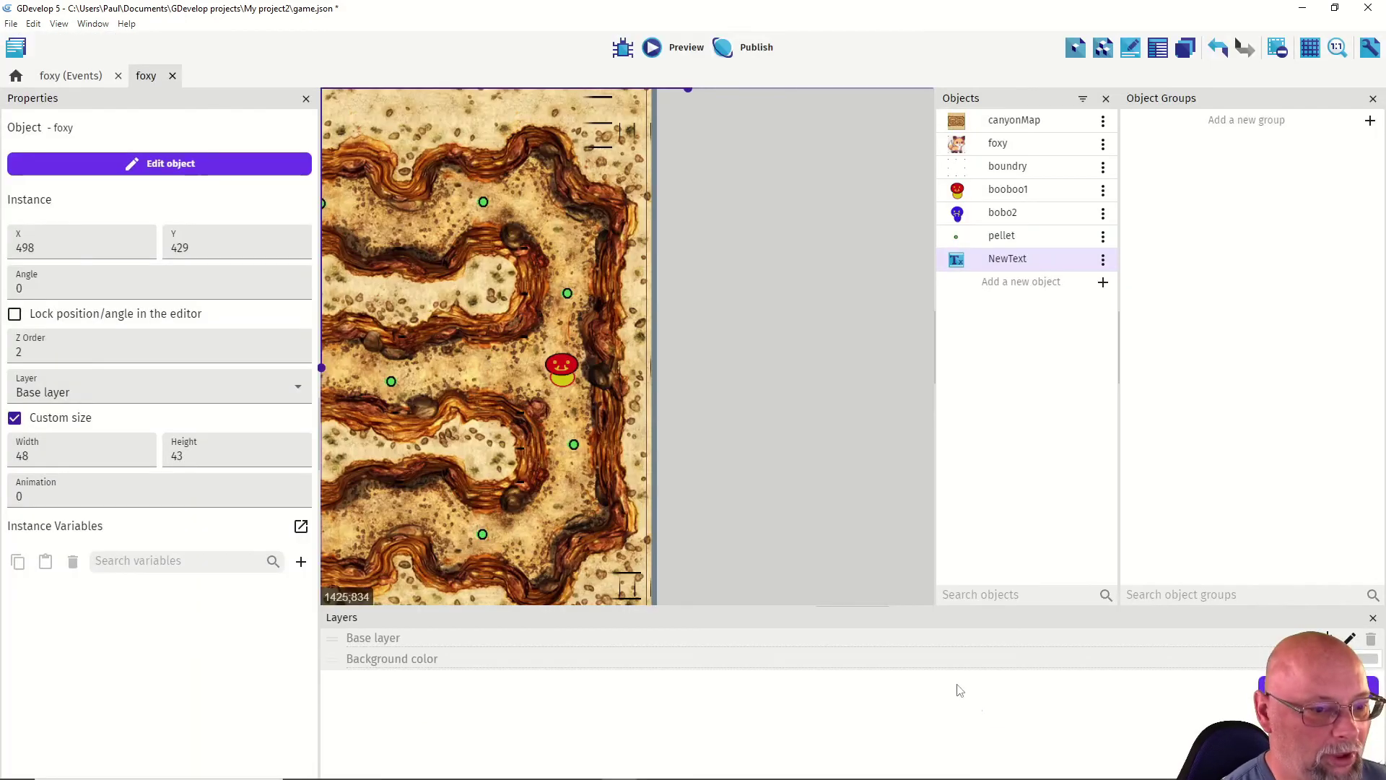
Step: Rename the new text object as score
right_click(1005, 260)
left_click(1121, 437)
key("BackSpace")
key("BackSpace")
key("BackSpace")
key("BackSpace")
key("BackSpace")
key("BackSpace")
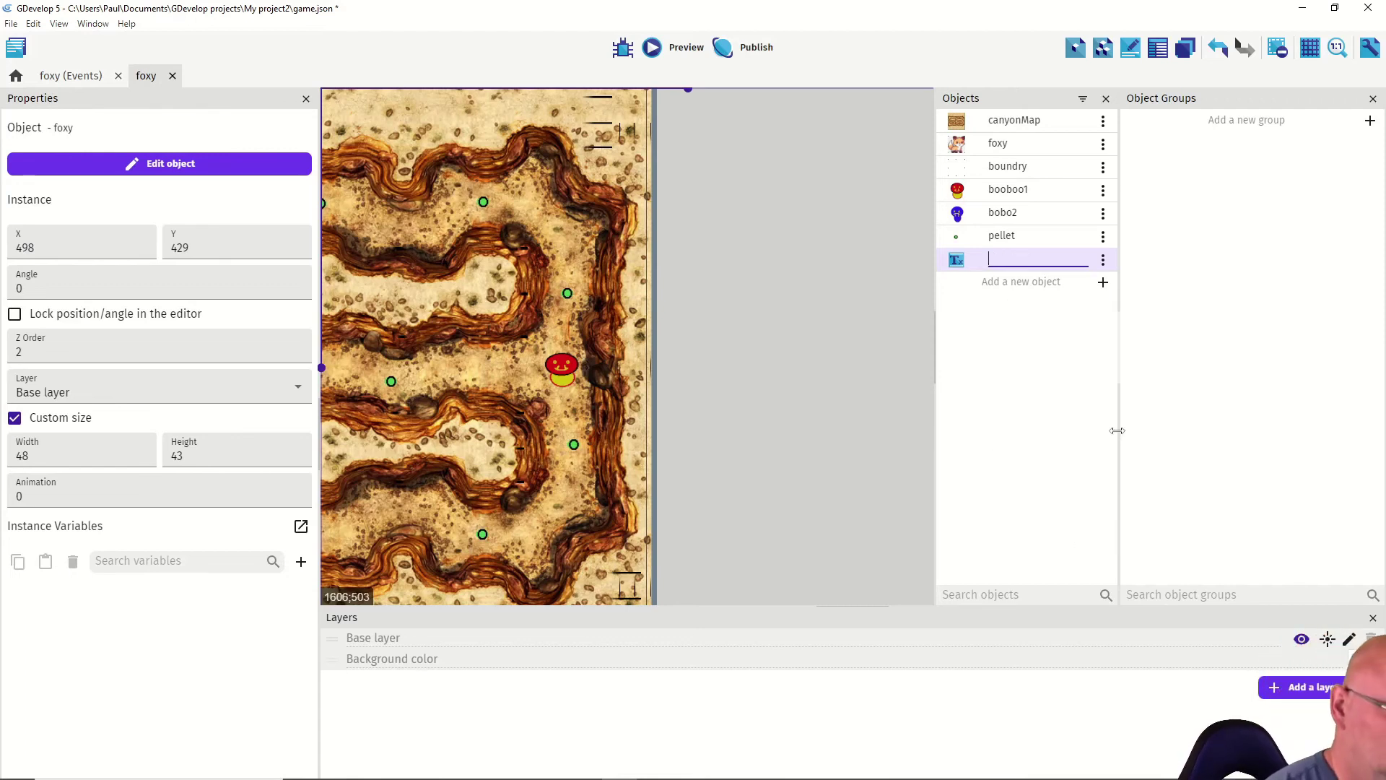
type("scor")
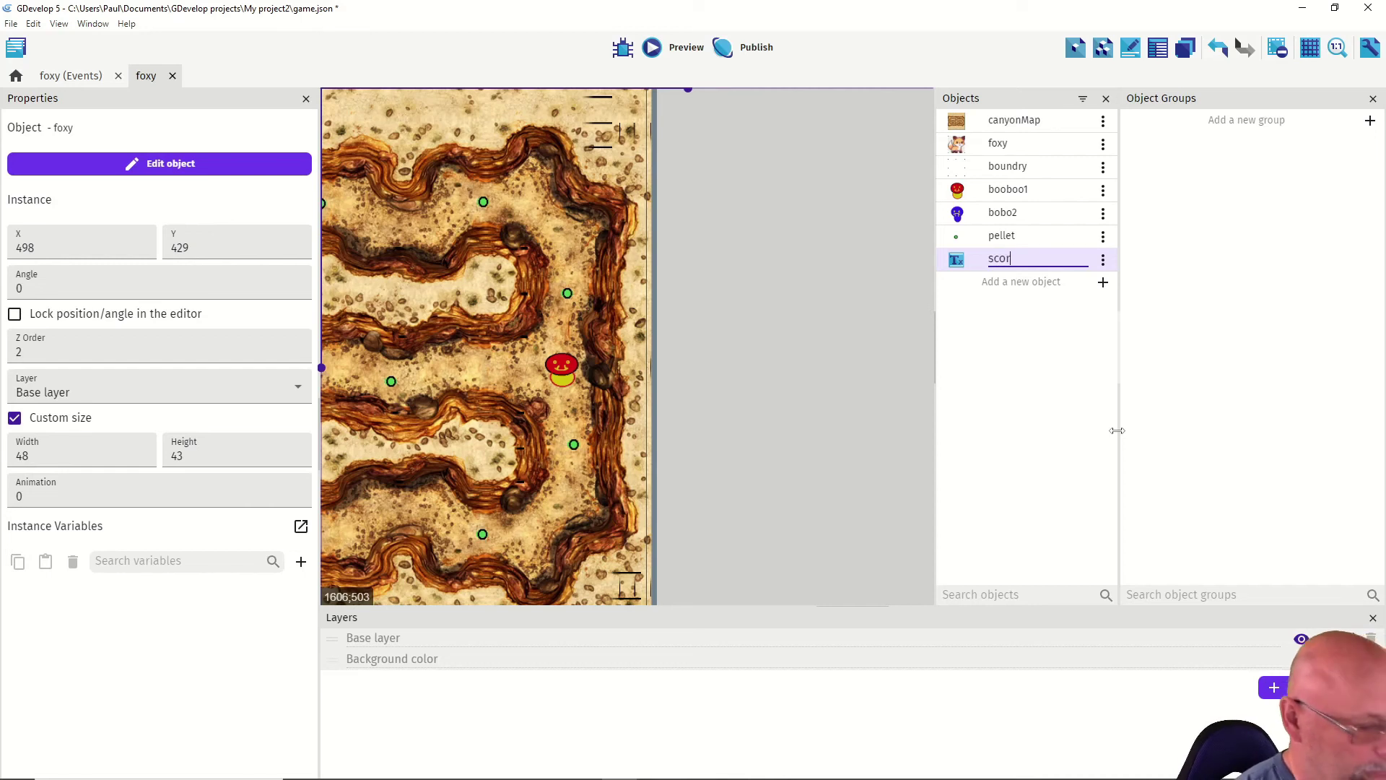
type("e")
key("Return")
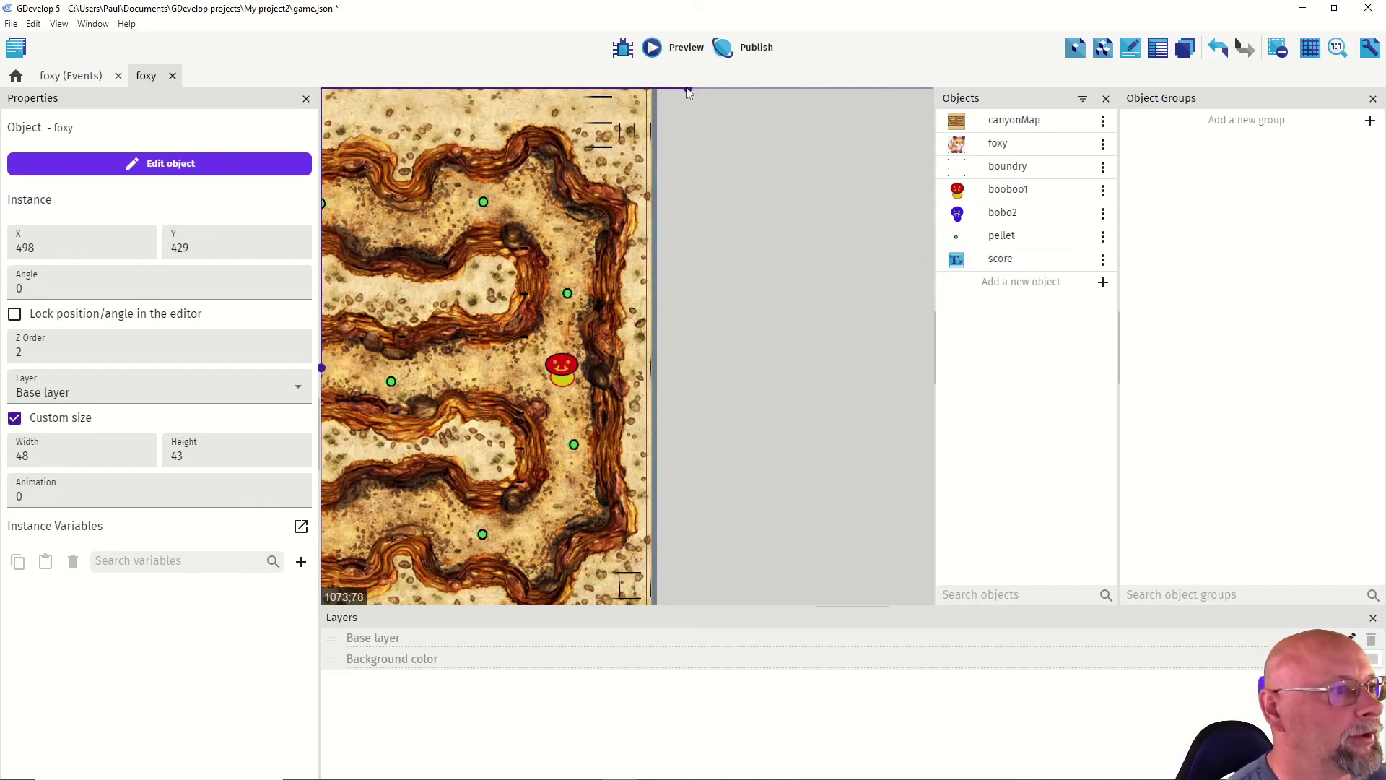
Step: Place the score text on the map's upper-left corner, above the canyon walls
scroll(660, 92, "left", 5)
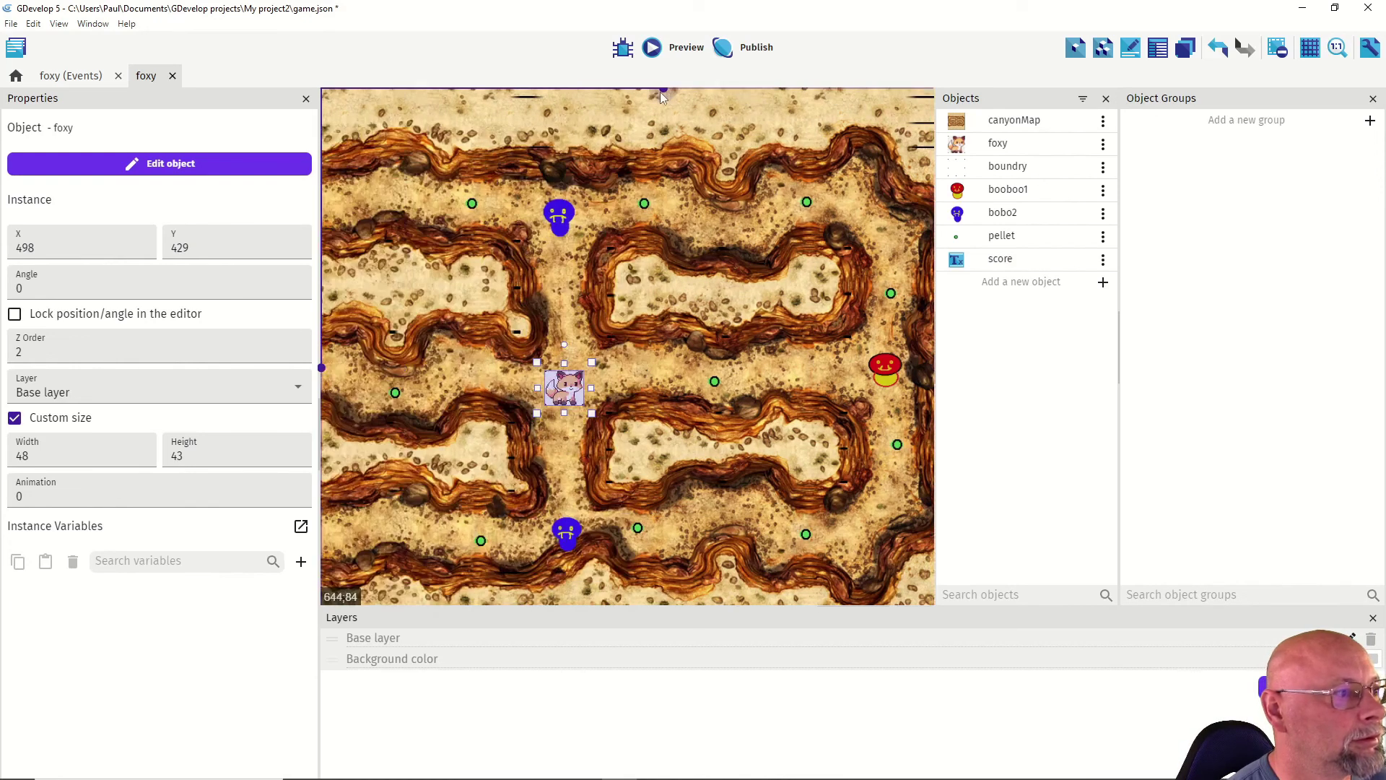
scroll(657, 93, "left", 3)
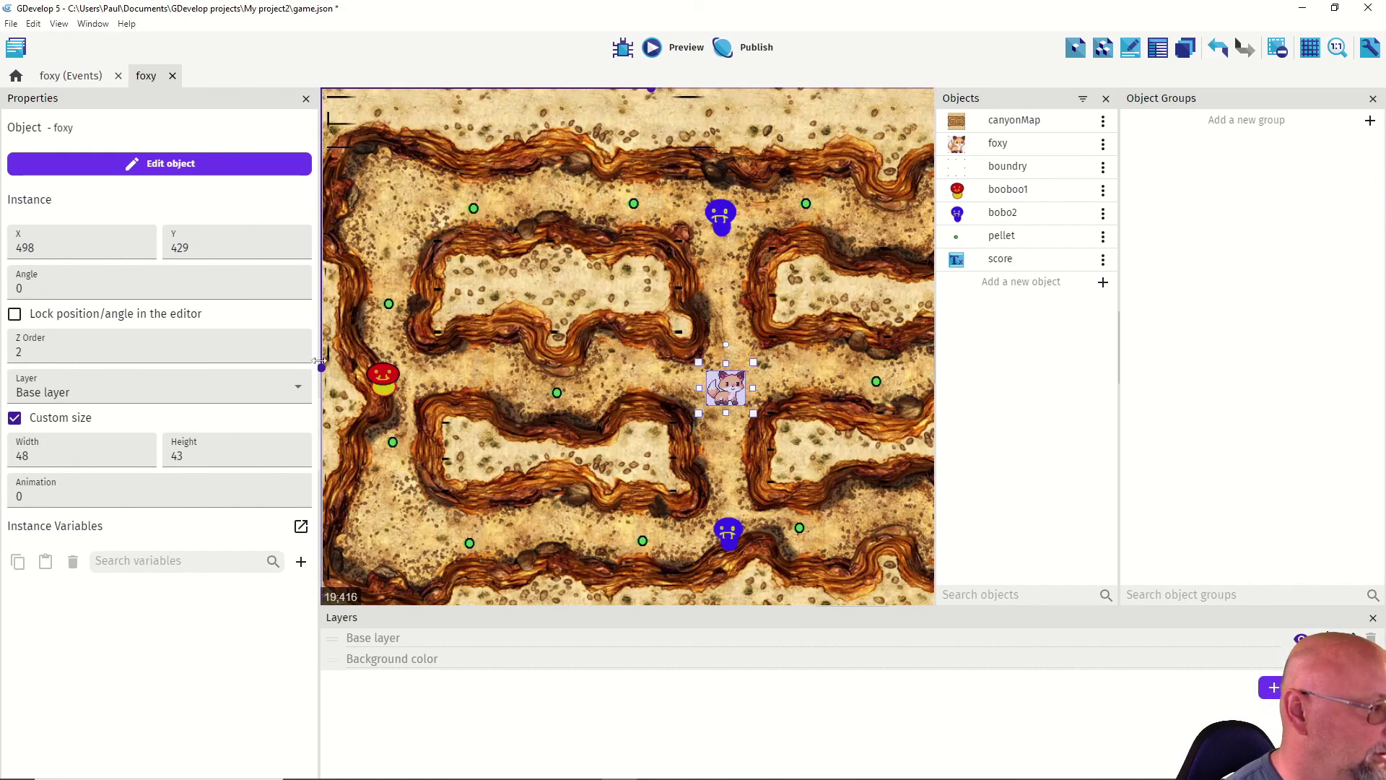
scroll(323, 365, "up", 1)
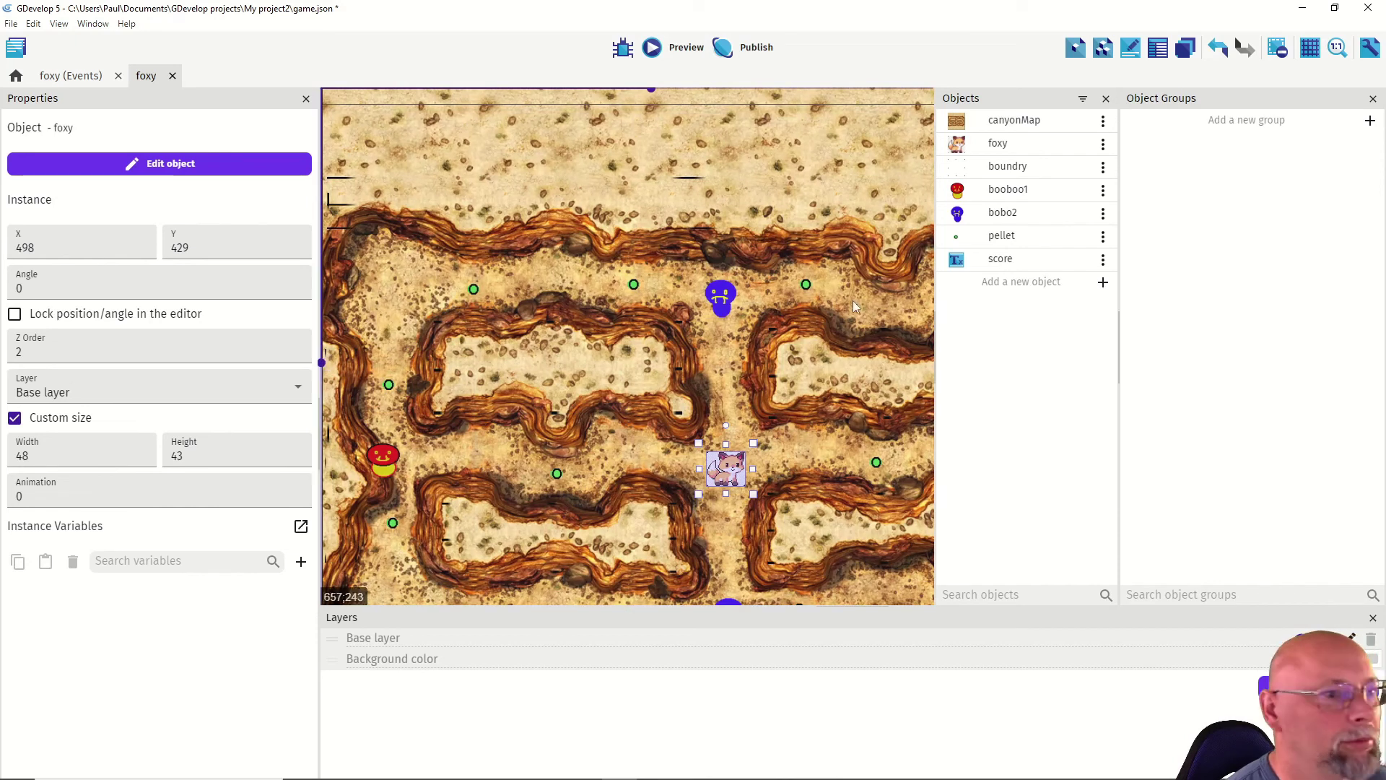
left_click_drag(970, 261, 359, 129)
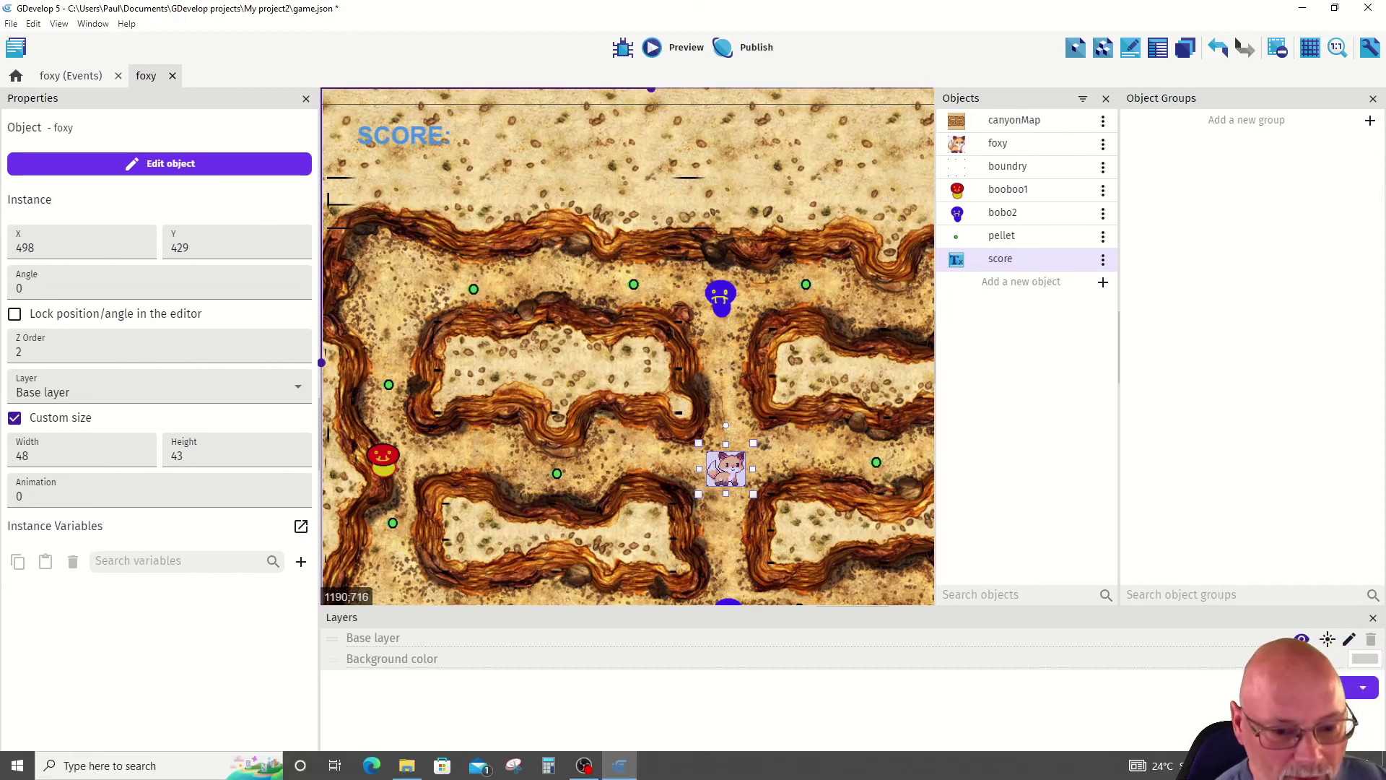
Step: Add a new layer to the scene and name it GUI
left_click(1365, 687)
double_click(341, 639)
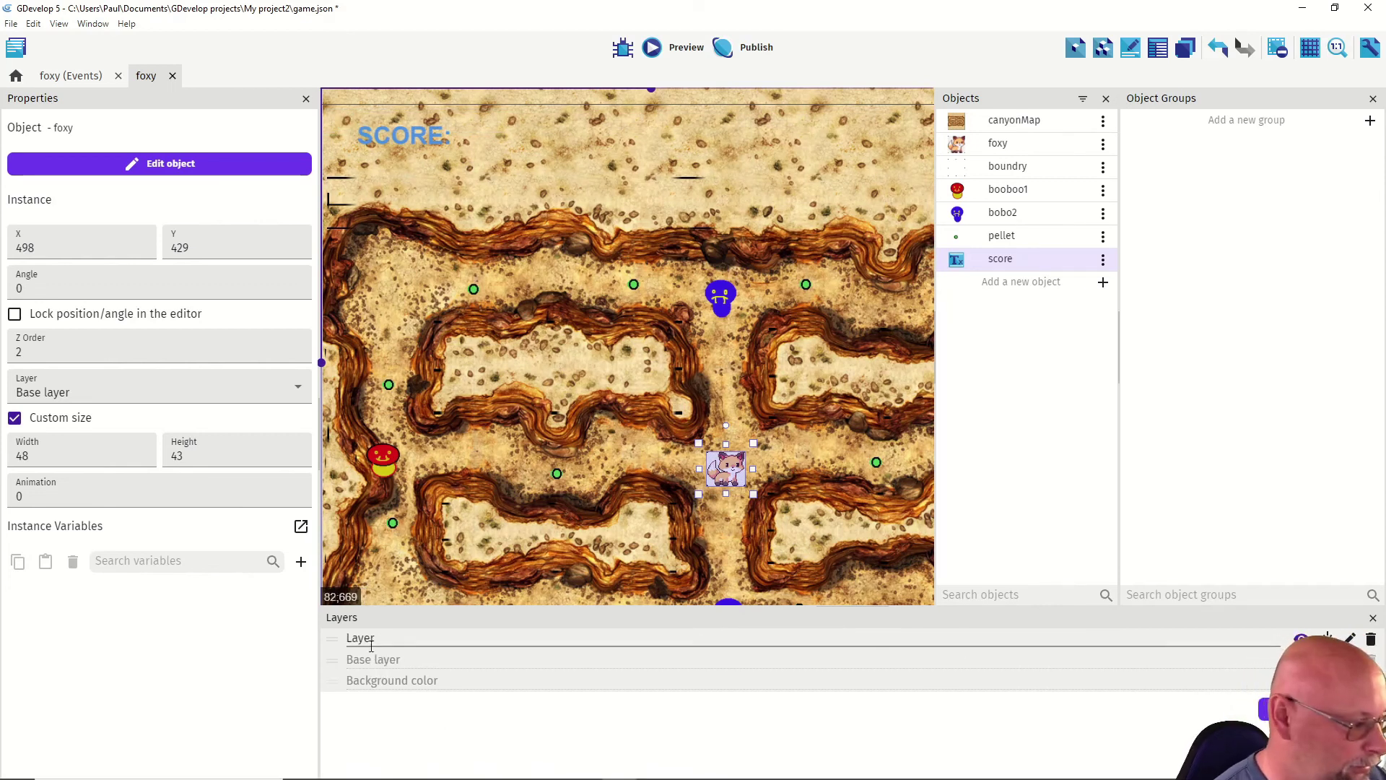
type("GUI")
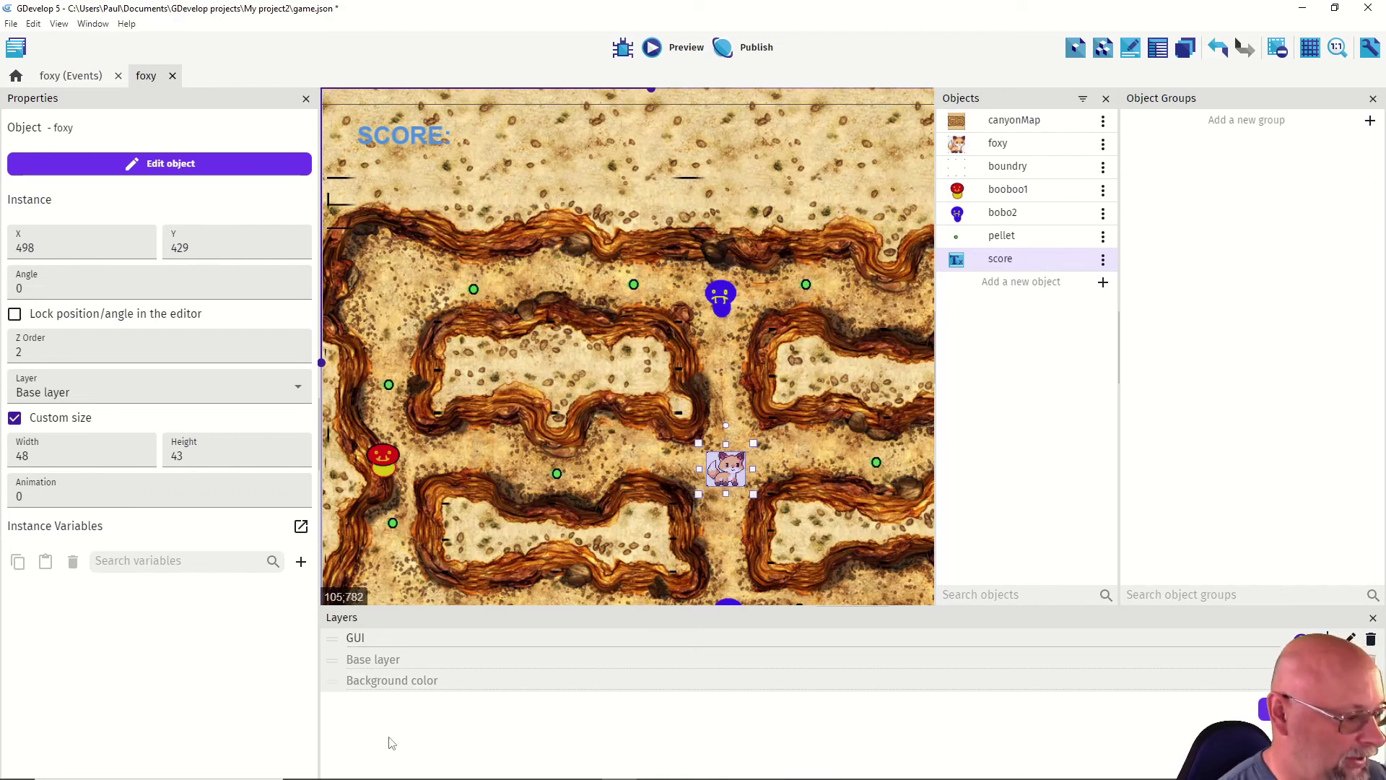
Step: Move the SCORE: text instance on the map to the GUI layer
left_click(158, 688)
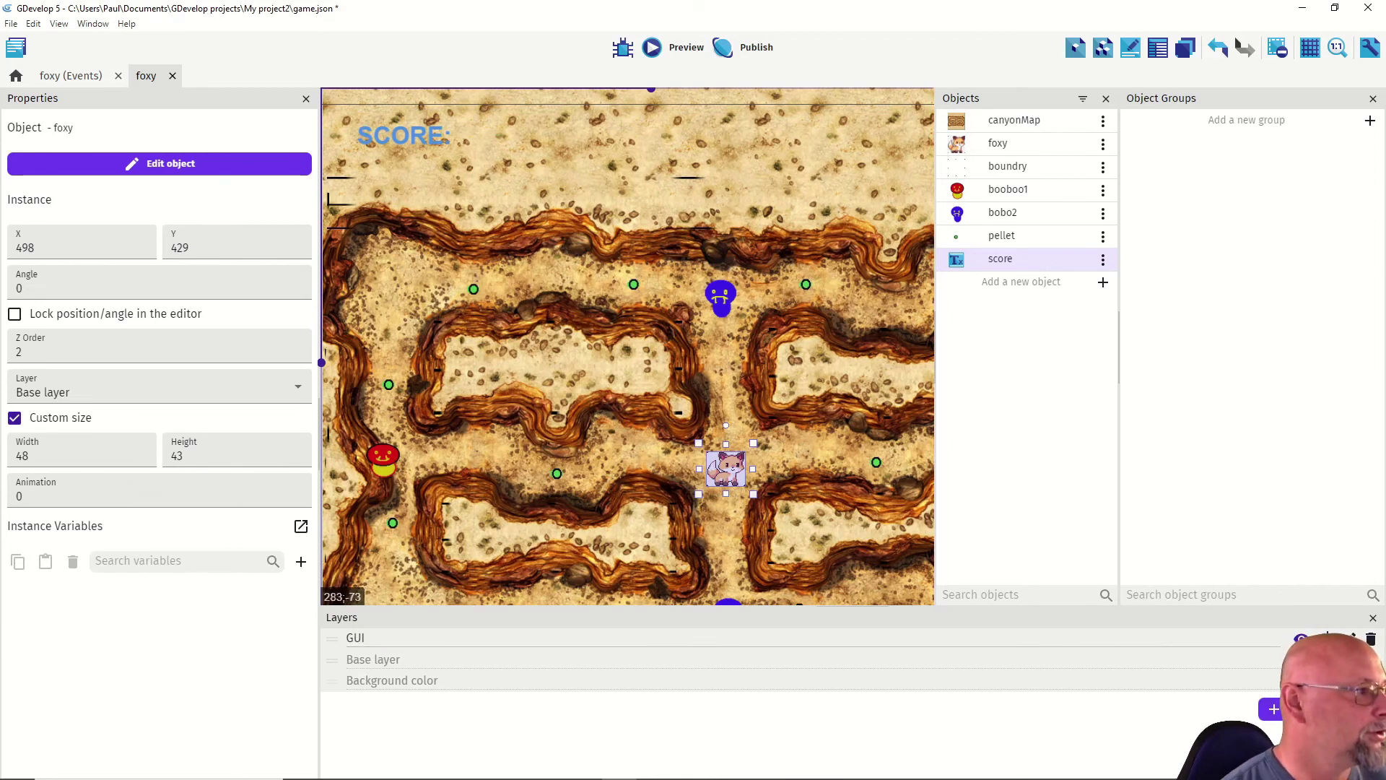
left_click(401, 134)
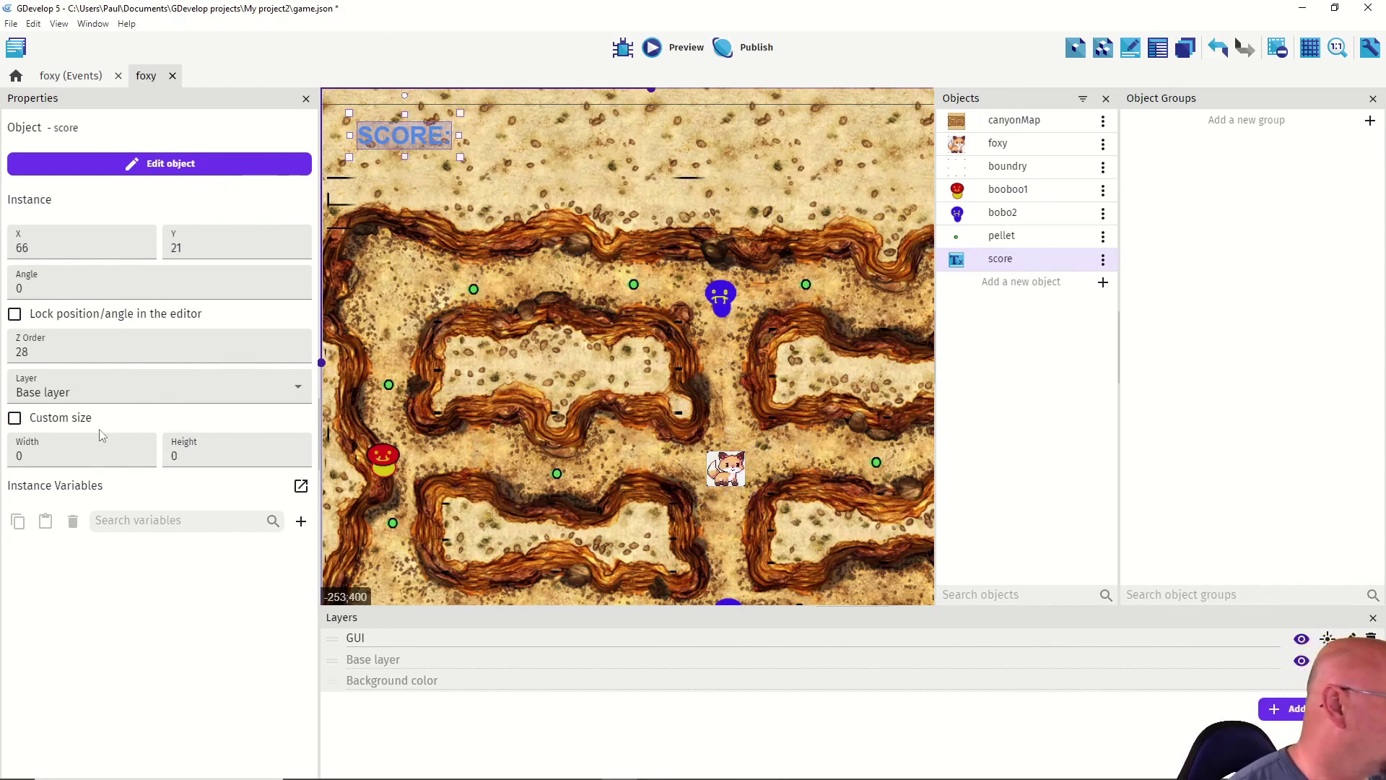
left_click(108, 393)
left_click(112, 430)
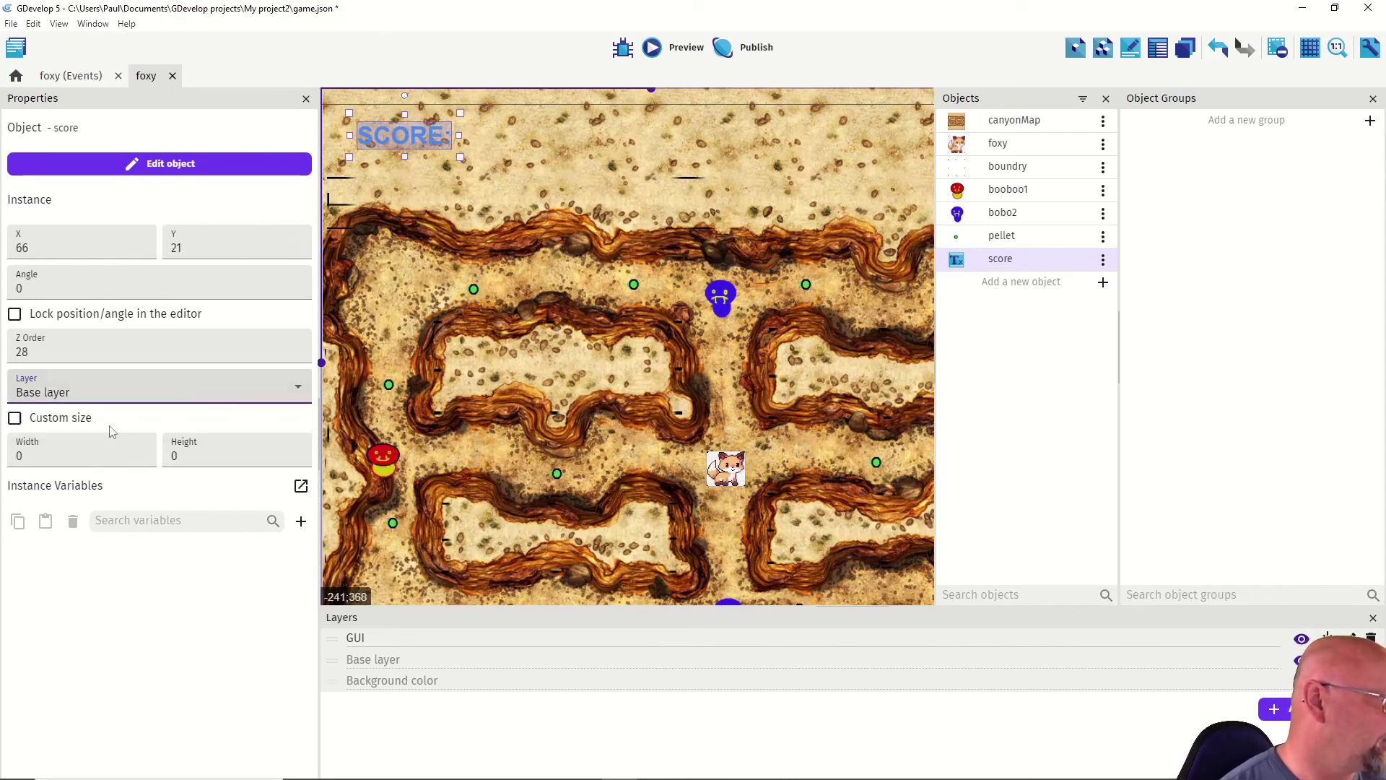
key("Down")
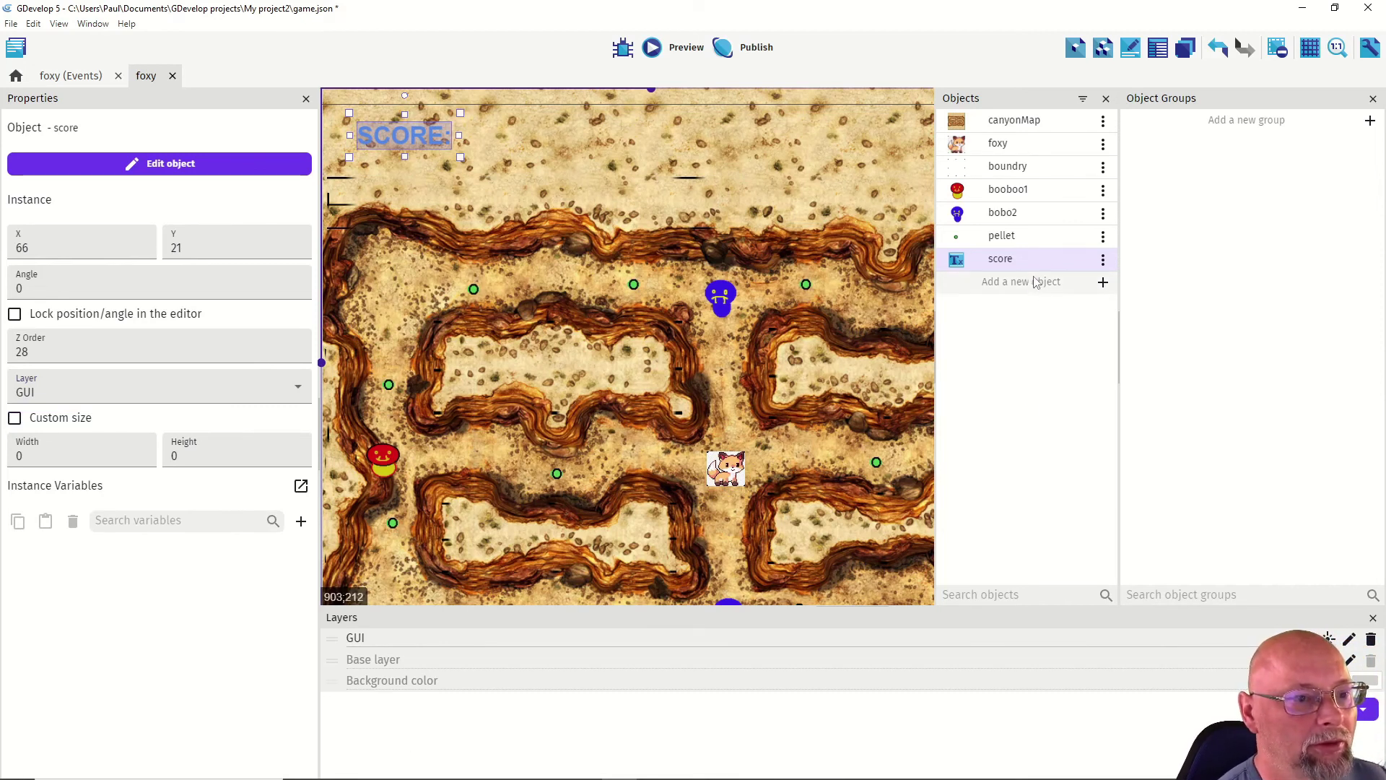
Step: Add a second text object with size 30 and the blue colour 4A90E2
left_click(1028, 283)
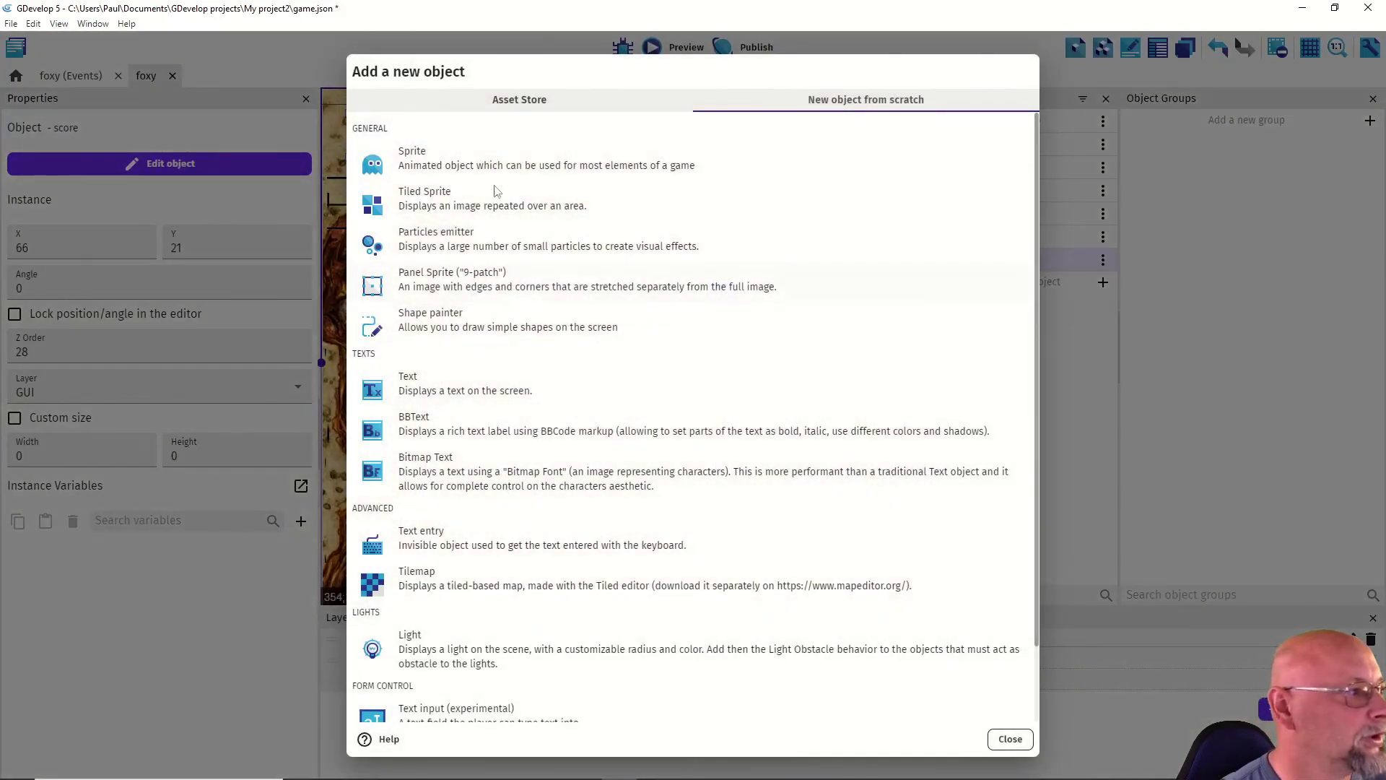
left_click(390, 384)
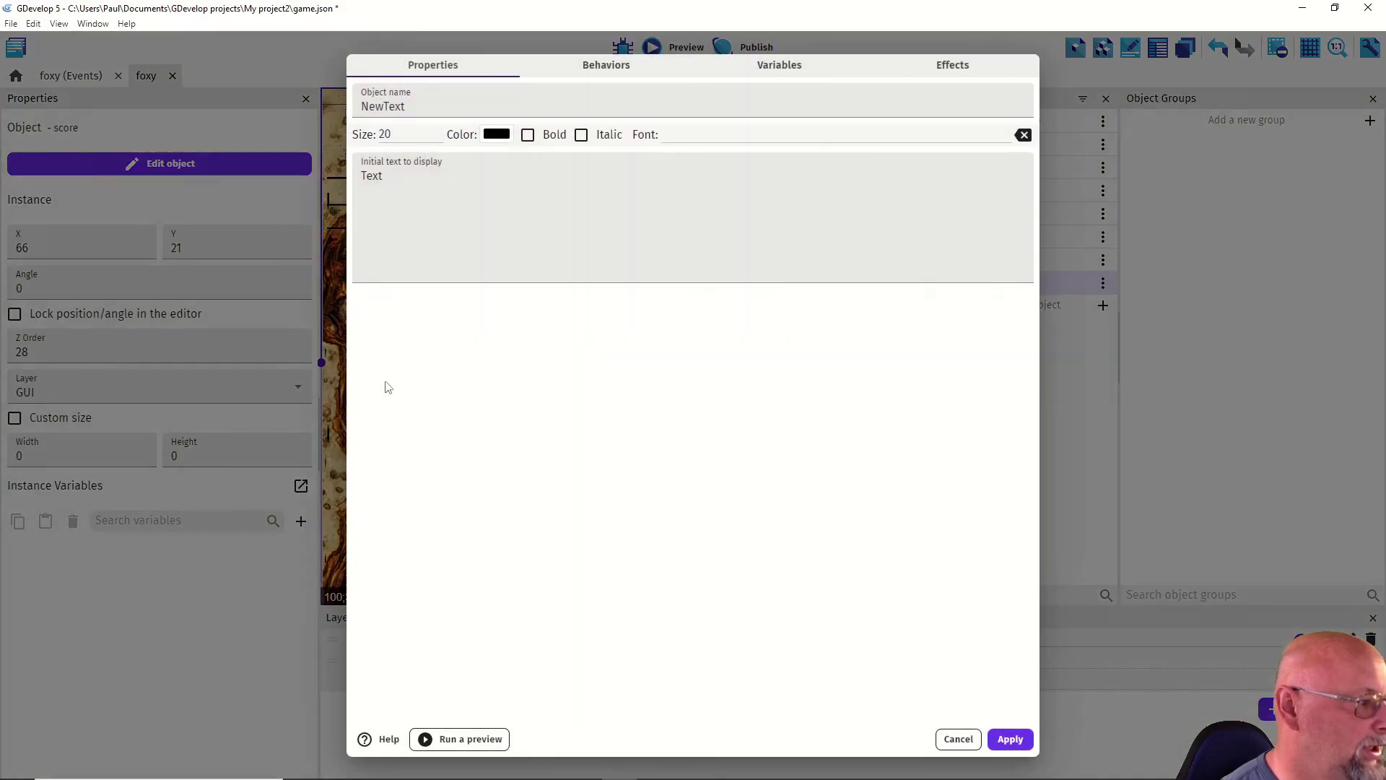
left_click_drag(415, 135, 358, 139)
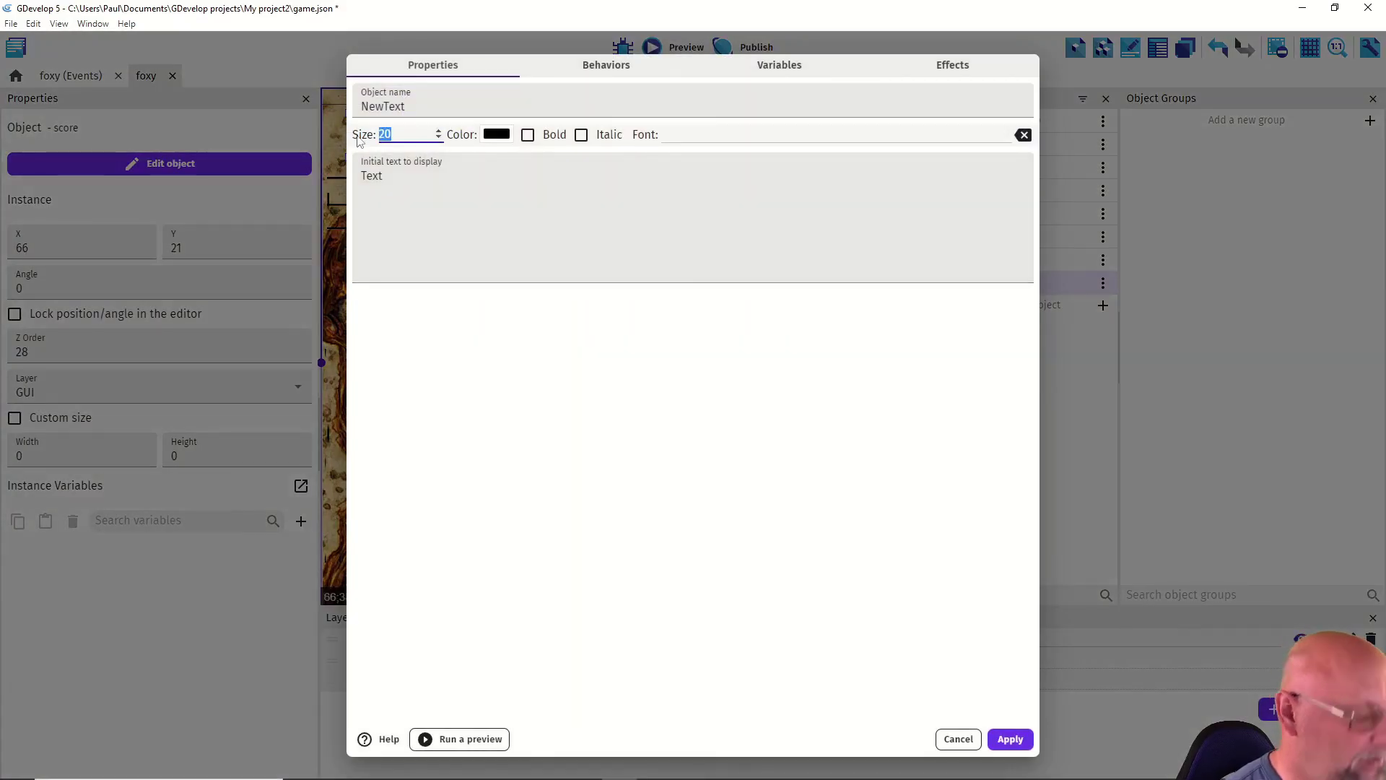
type("30")
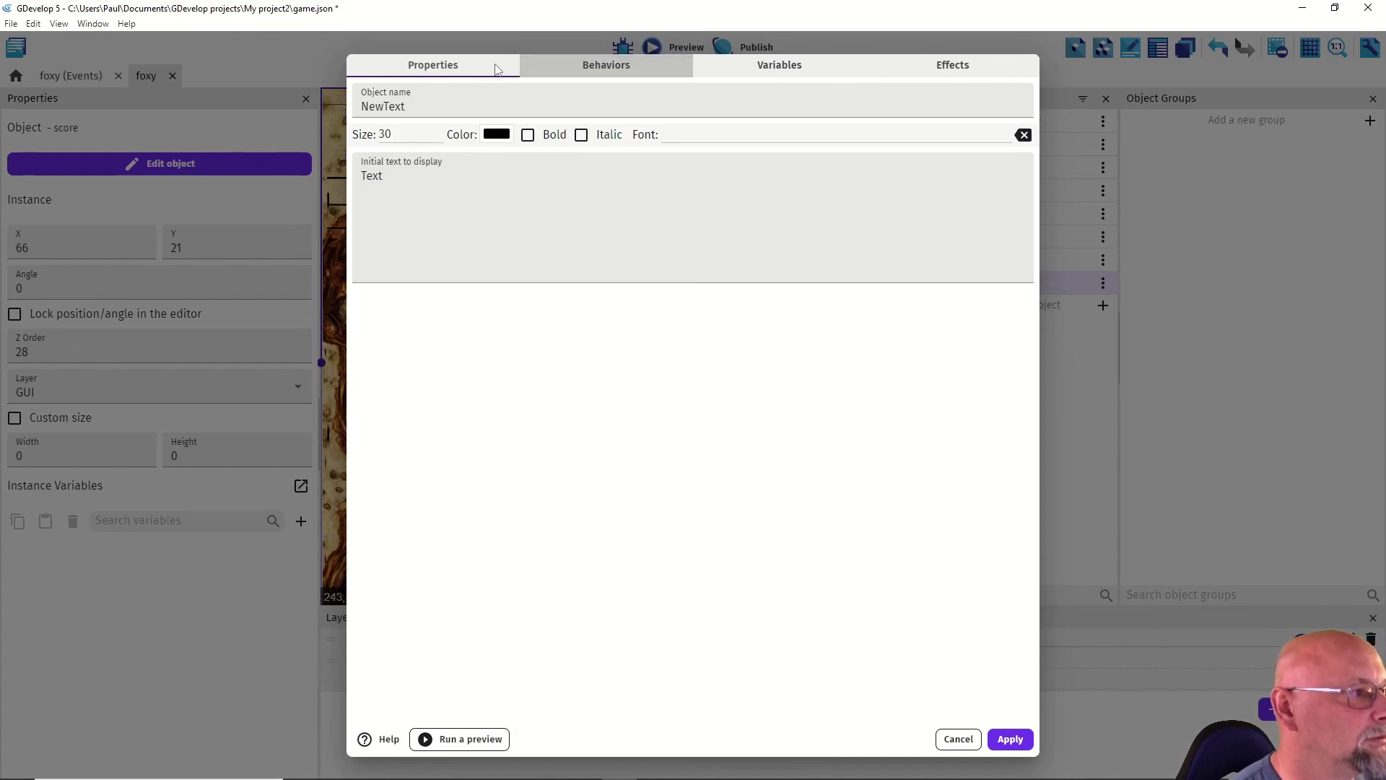
left_click(497, 135)
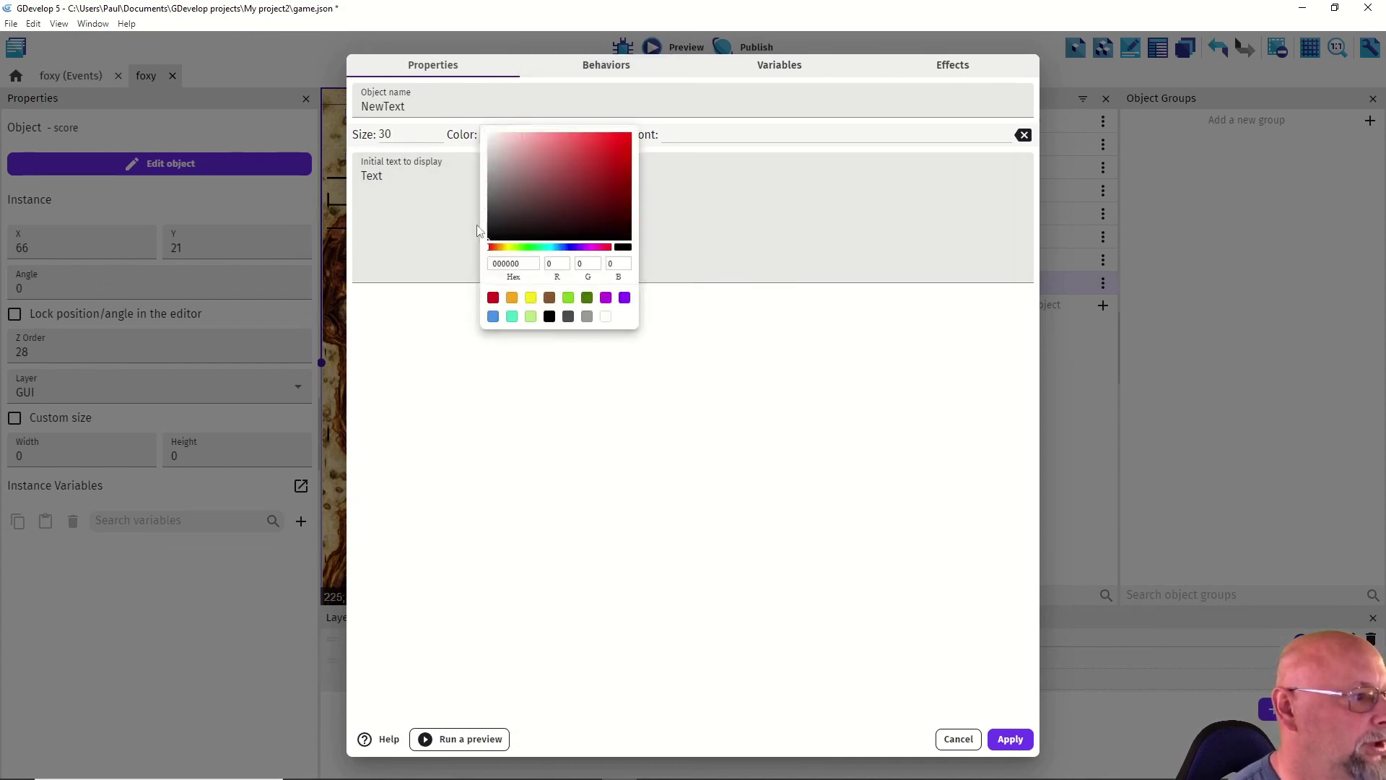
left_click(493, 317)
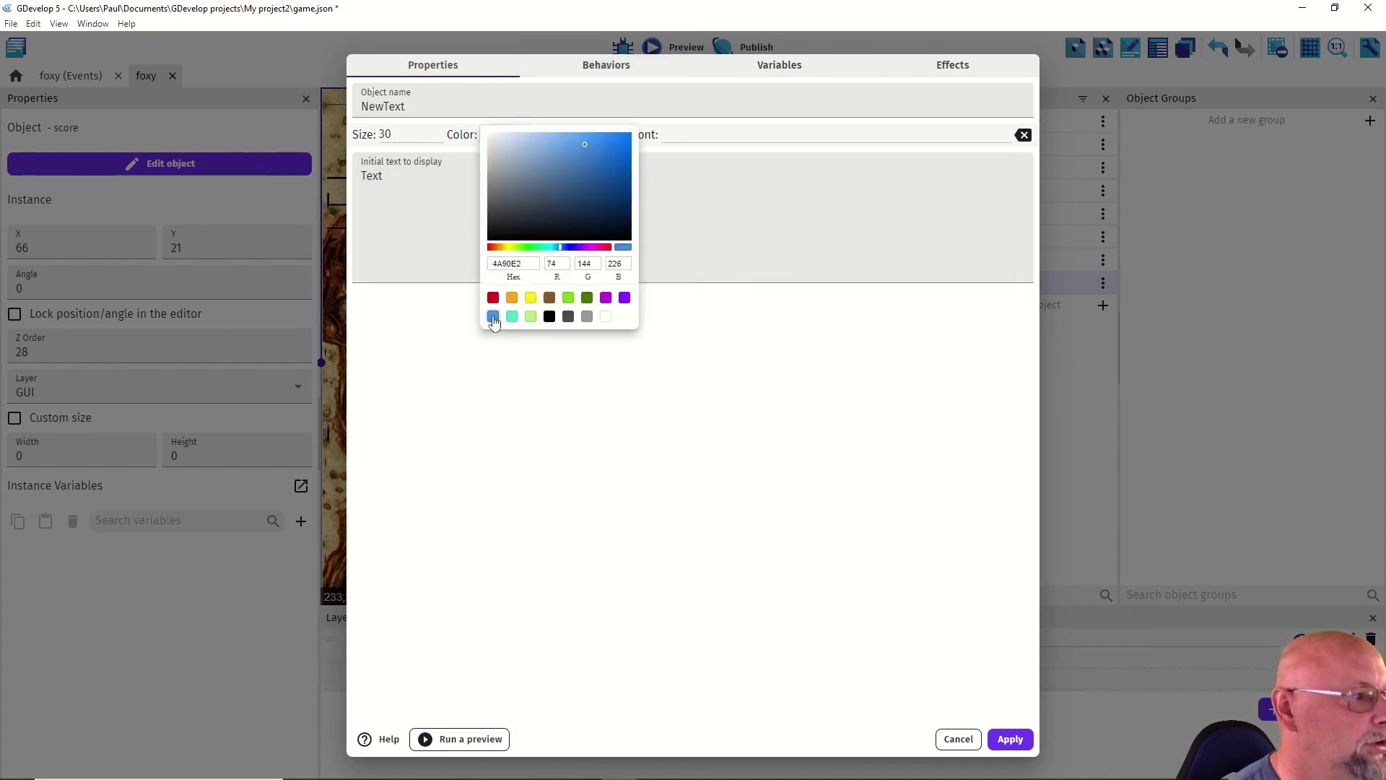
left_click(689, 226)
Step: Make the new text object bold, set its initial text to 0, and apply the settings
left_click(527, 135)
left_click(376, 179)
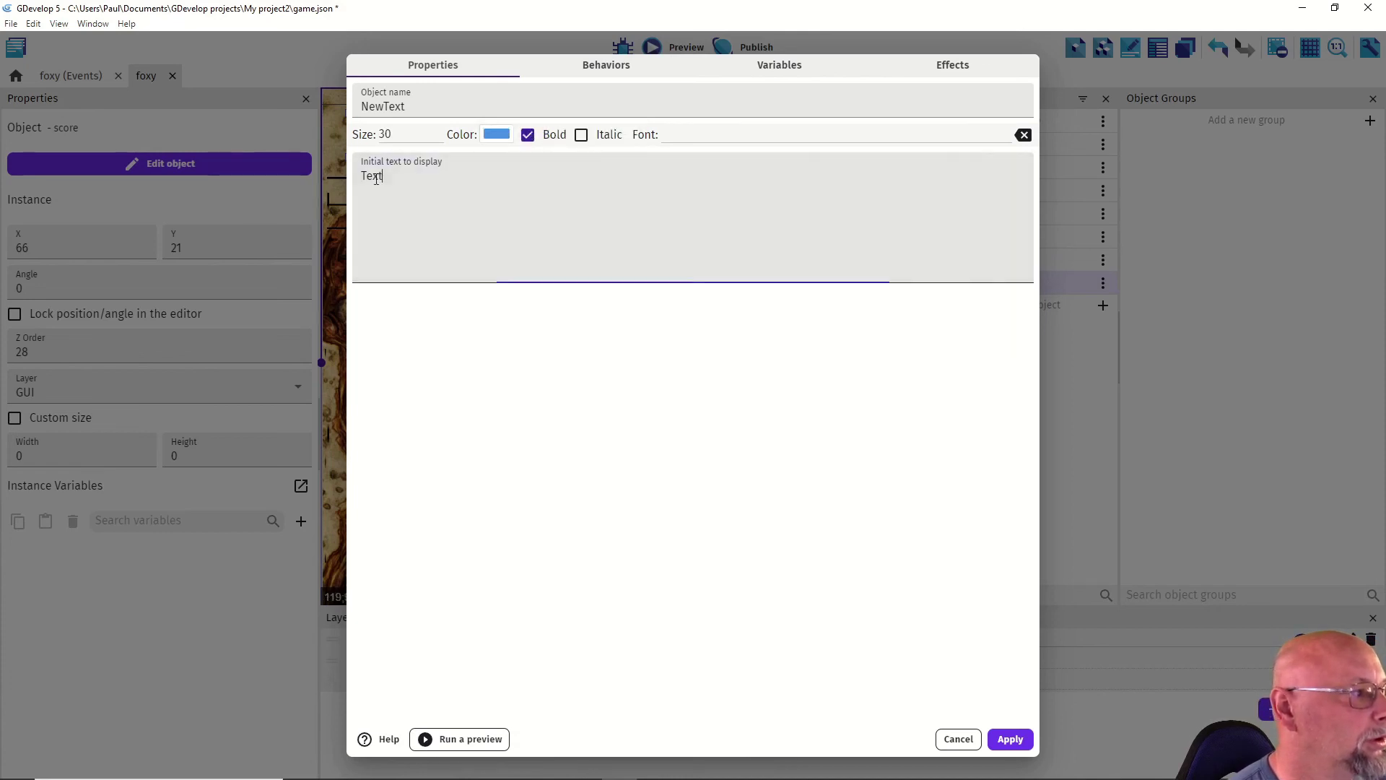
double_click(376, 179)
type("0")
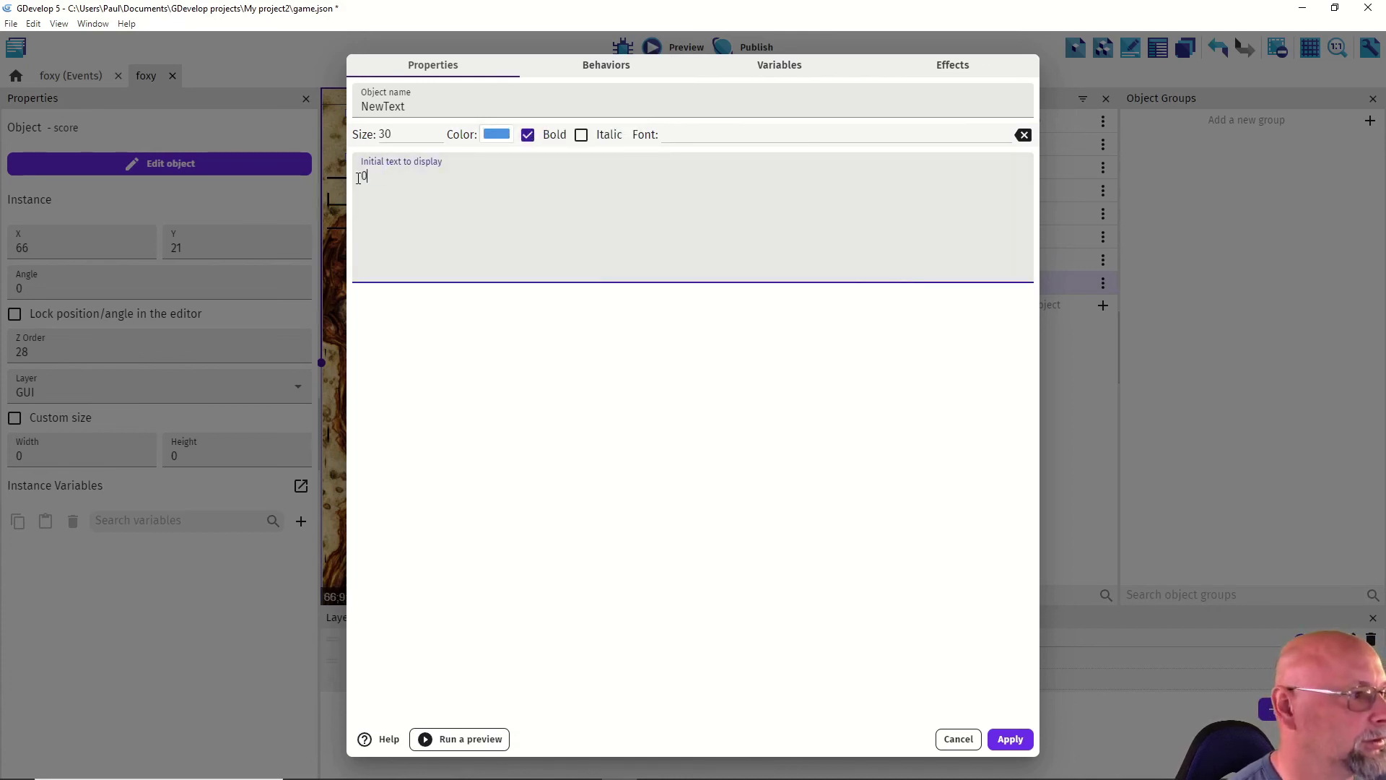
left_click(1010, 740)
Step: Try to rename the new text object as score$
right_click(1009, 296)
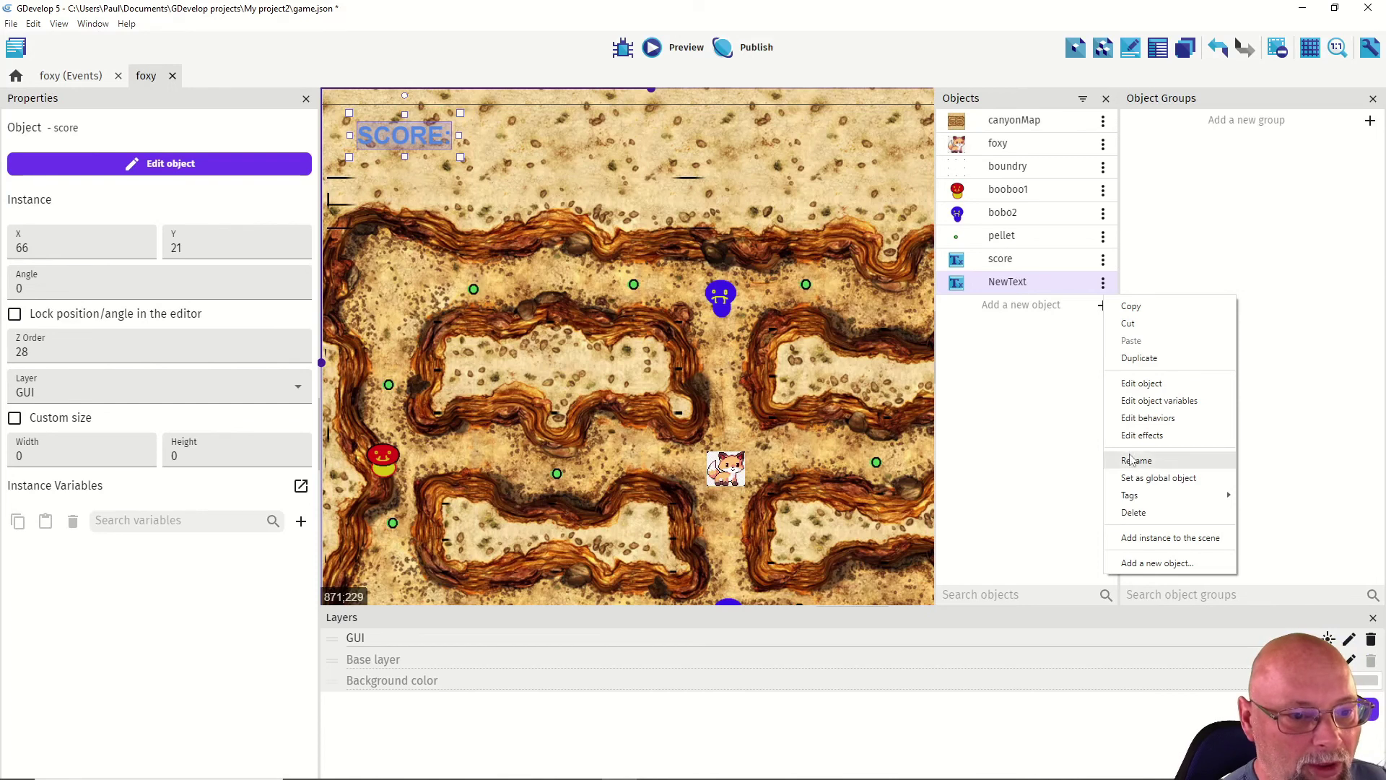
left_click(1135, 460)
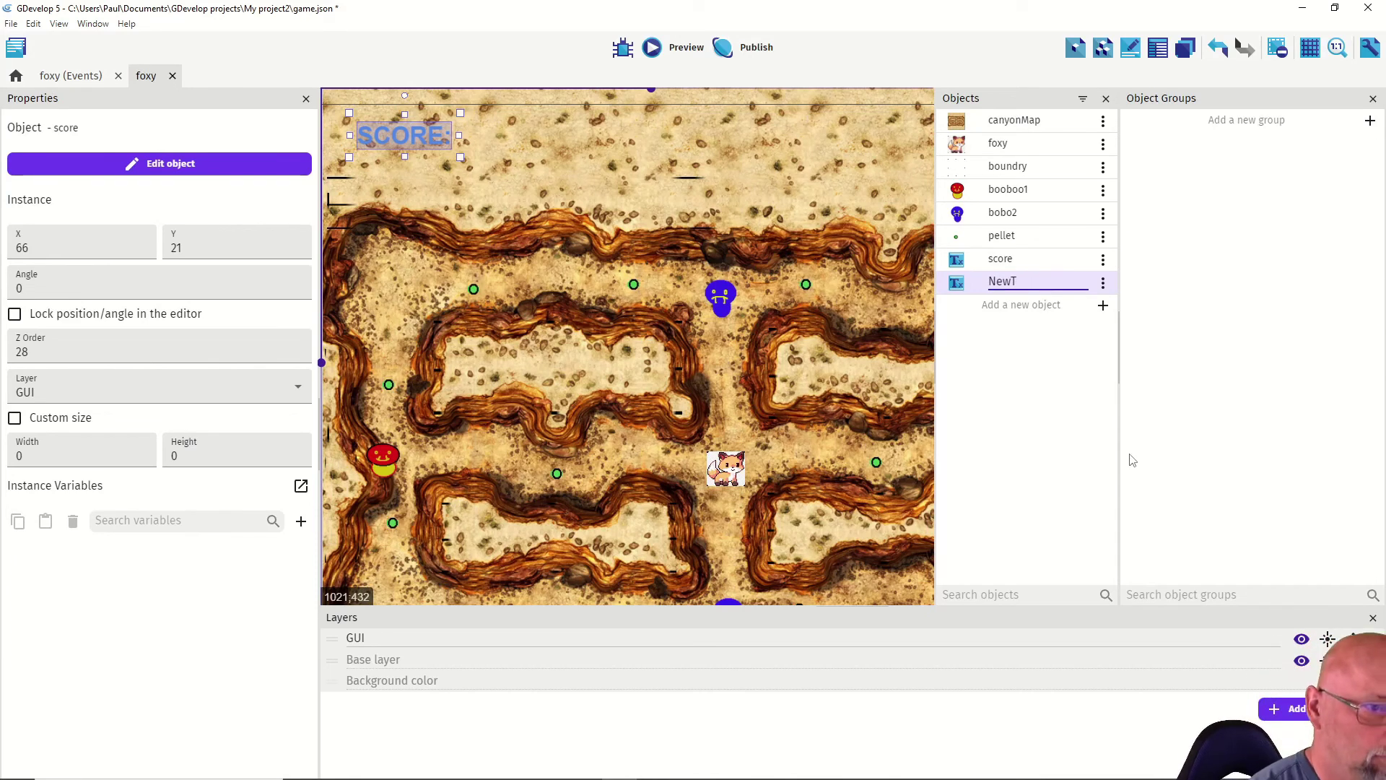
type("score$")
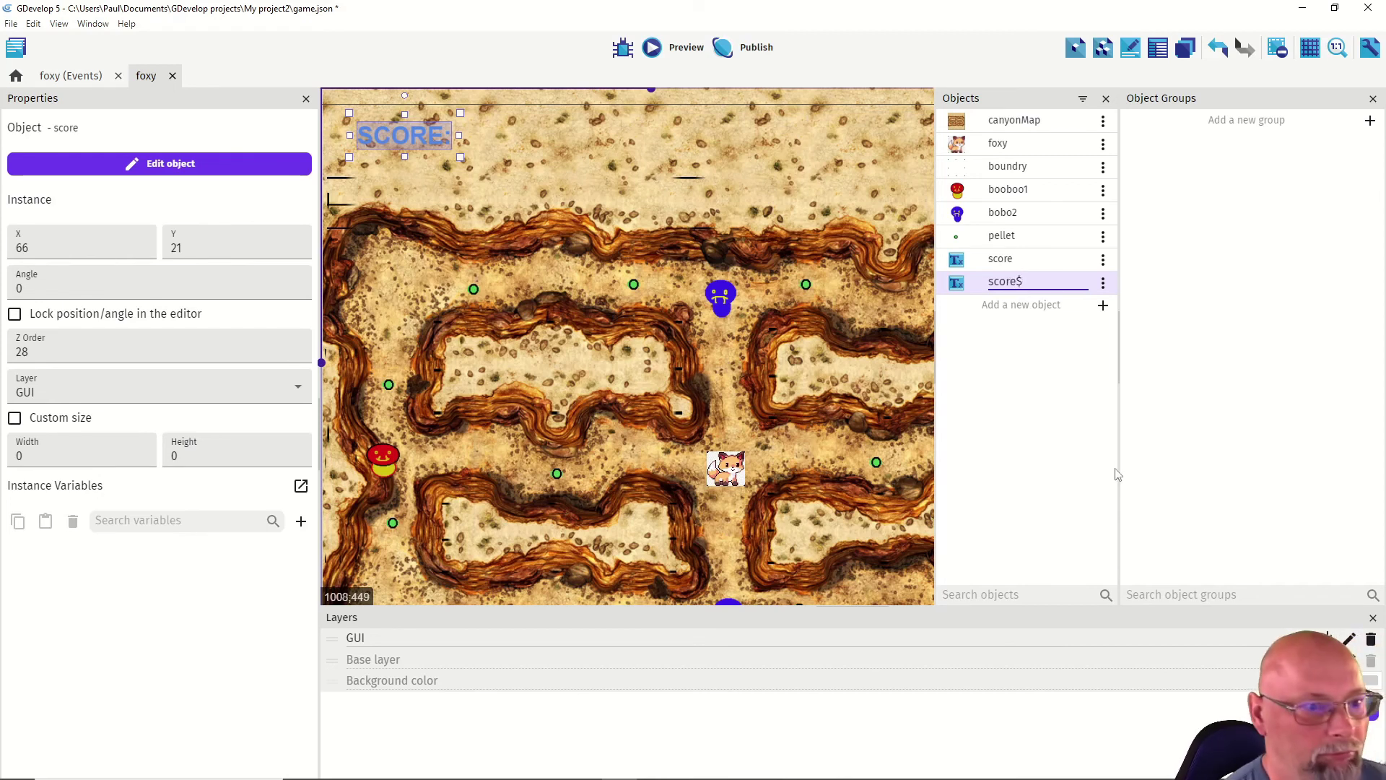
left_click(1058, 426)
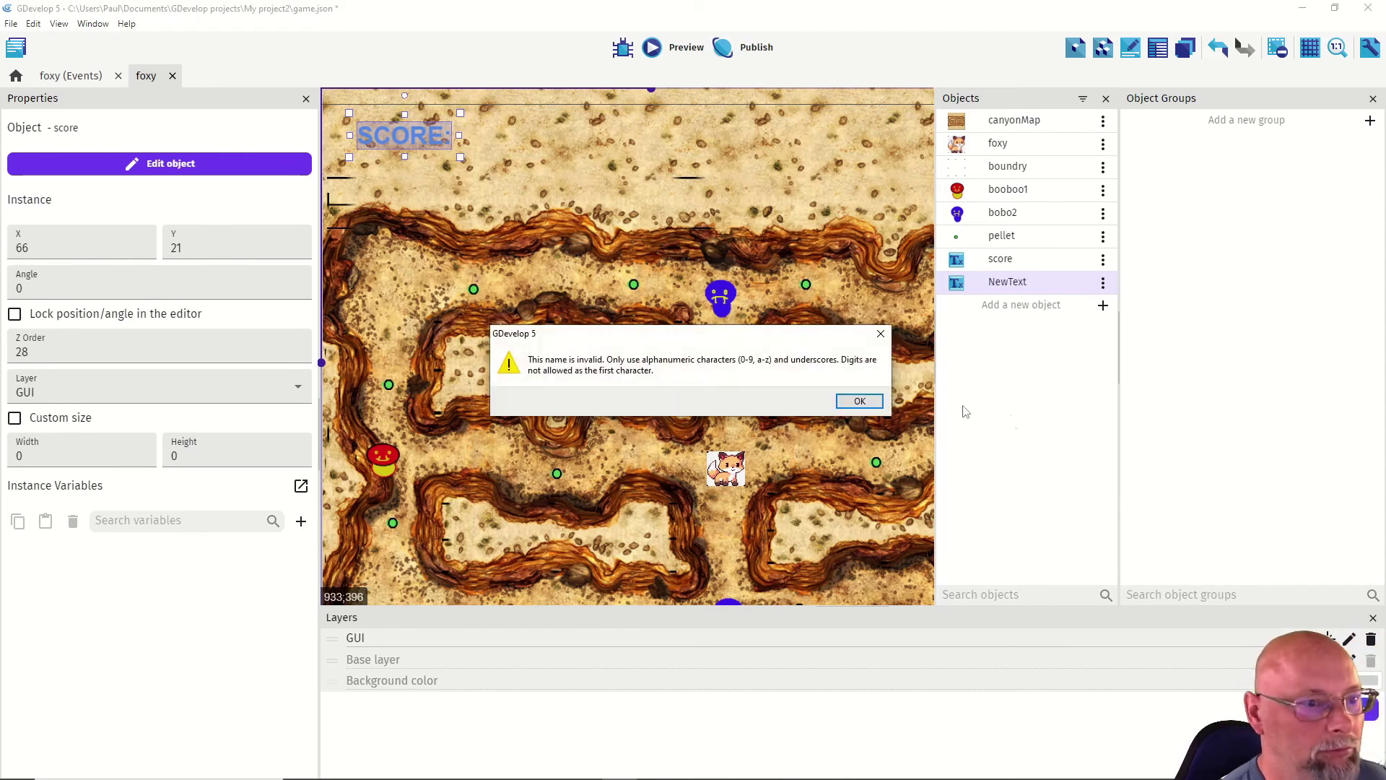
left_click(858, 401)
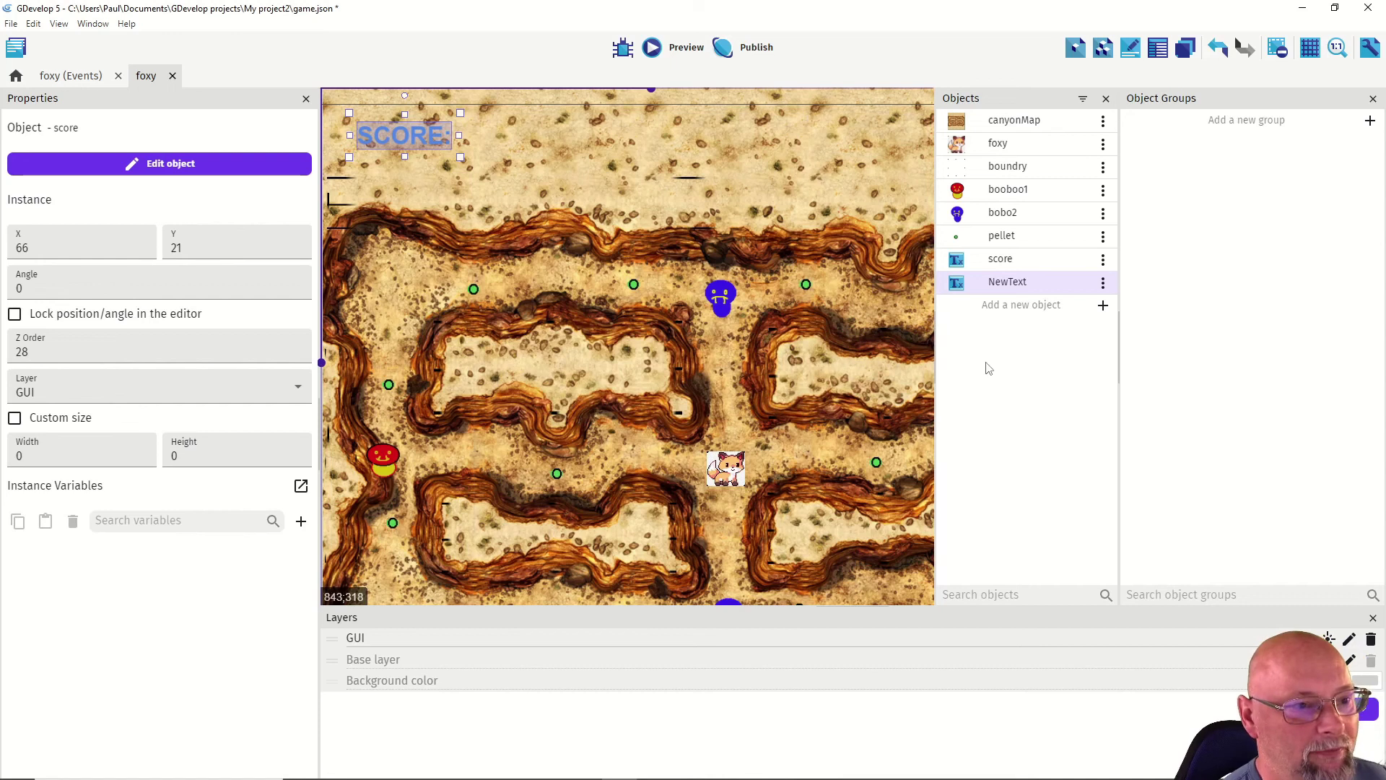
Step: Rename the new text object as scoreVAR
right_click(996, 288)
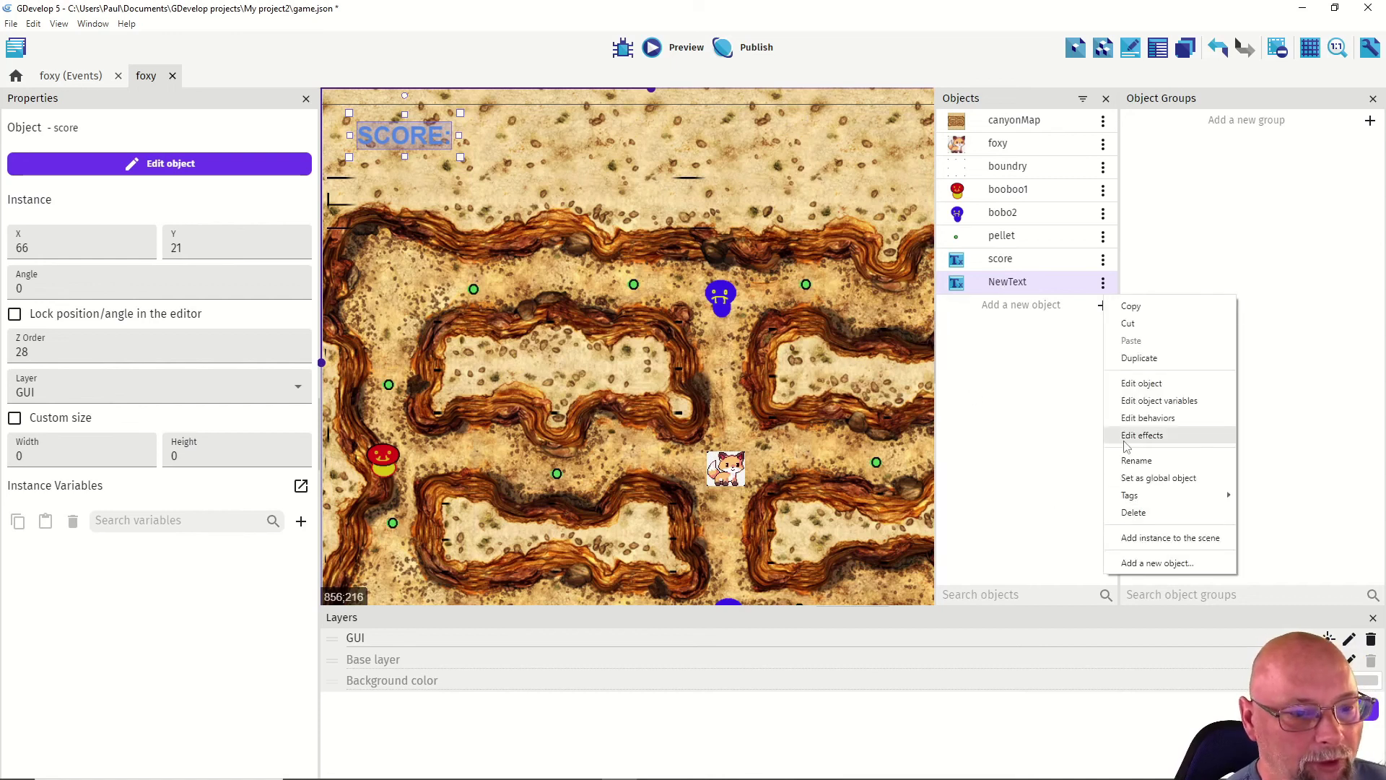
left_click(1138, 462)
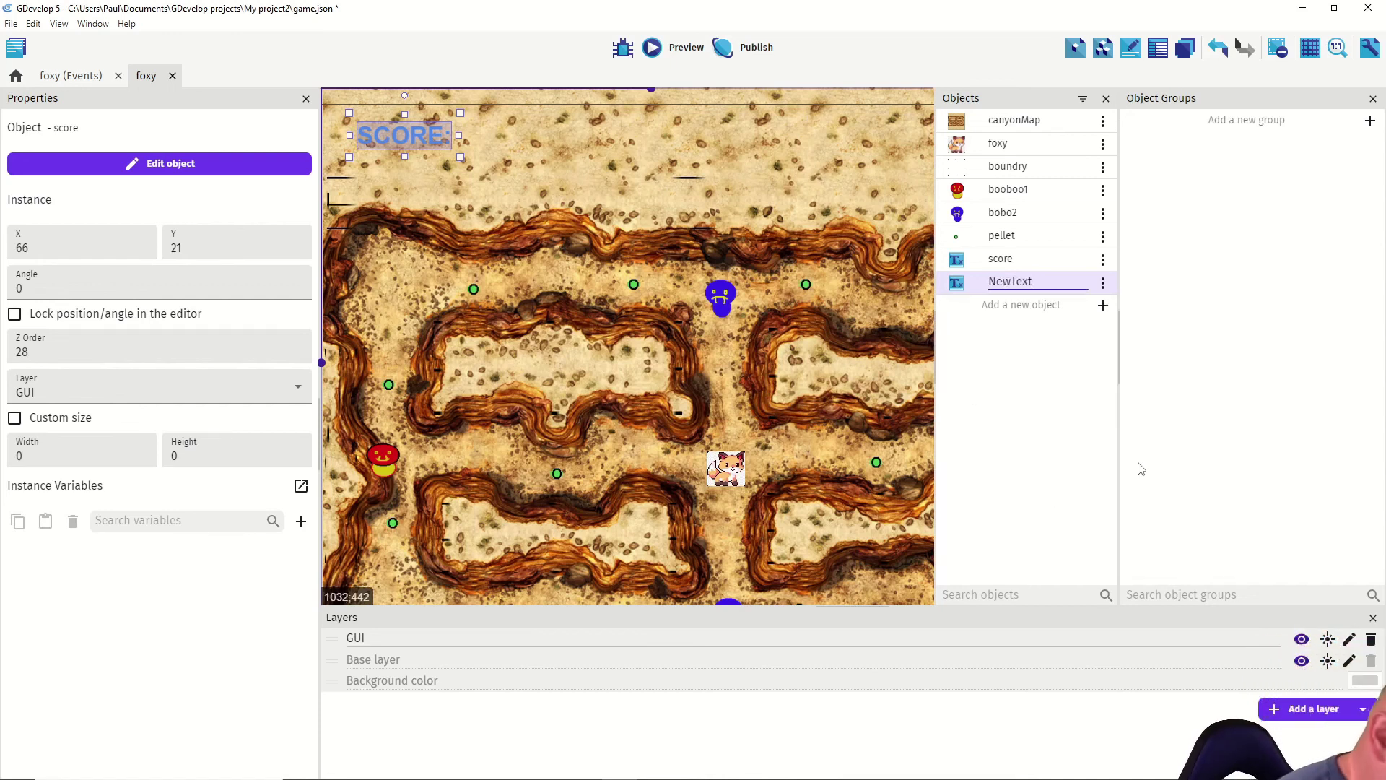
key("BackSpace")
key("BackSpace")
key("BackSpace")
key("BackSpace")
key("BackSpace")
key("BackSpace")
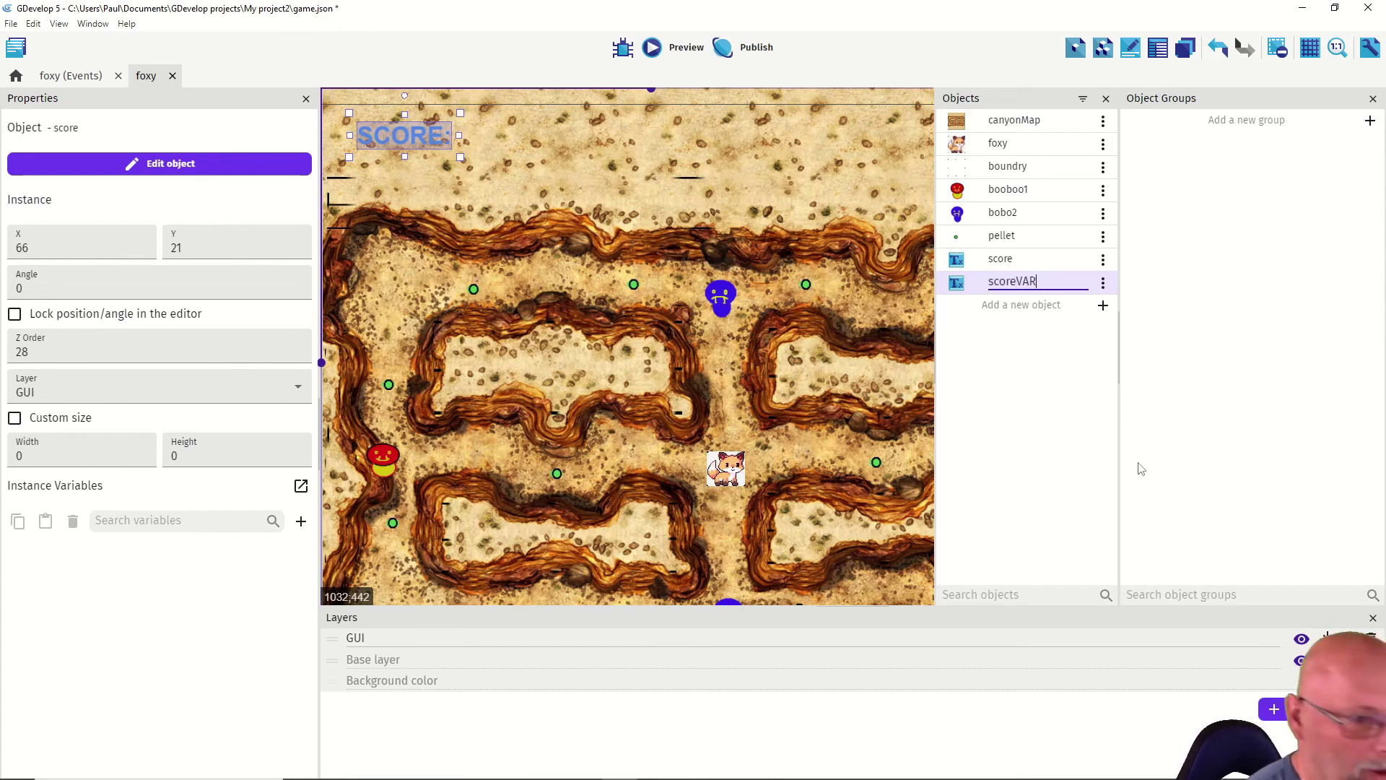
type("scoreVAR")
key("Return")
Step: Place the scoreVAR text just right of SCORE: on the map and assign it to the GUI layer
left_click_drag(969, 287, 469, 129)
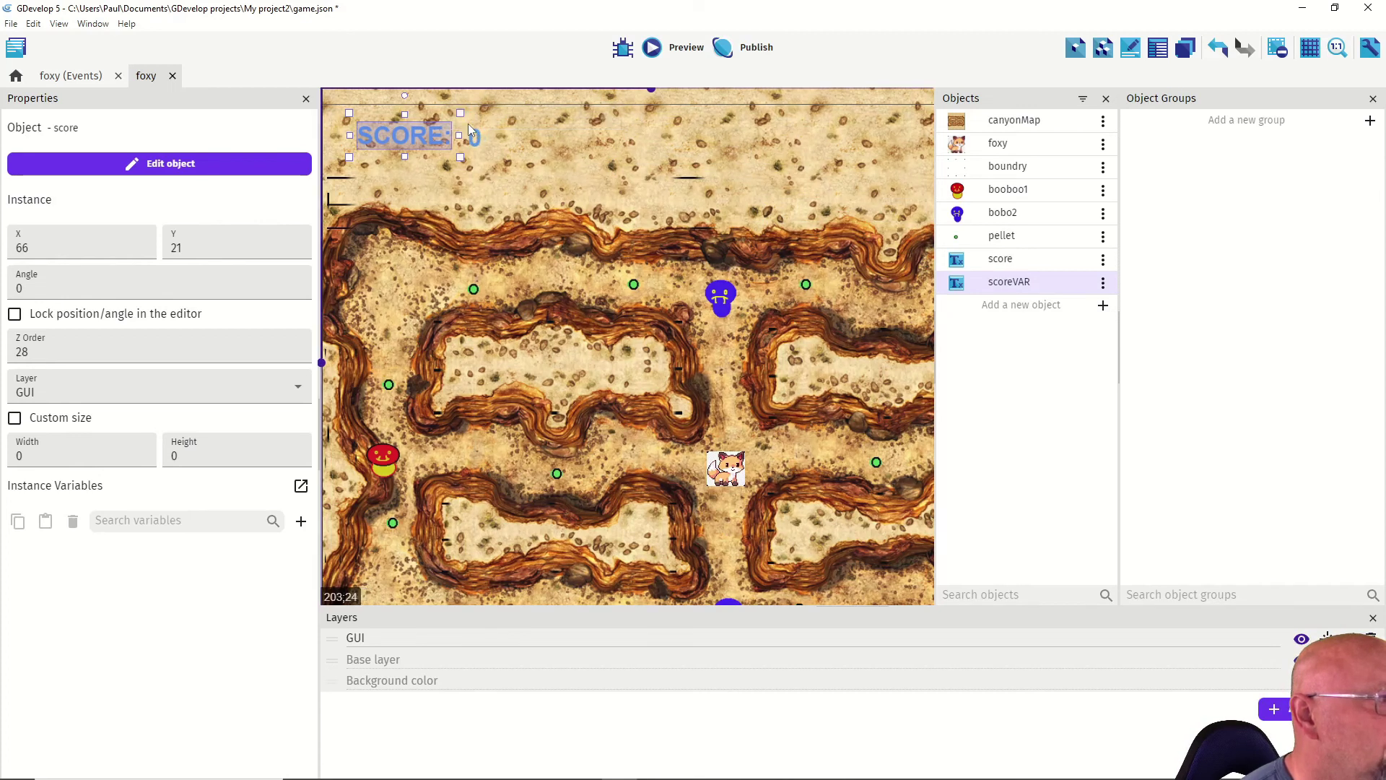
left_click(475, 137)
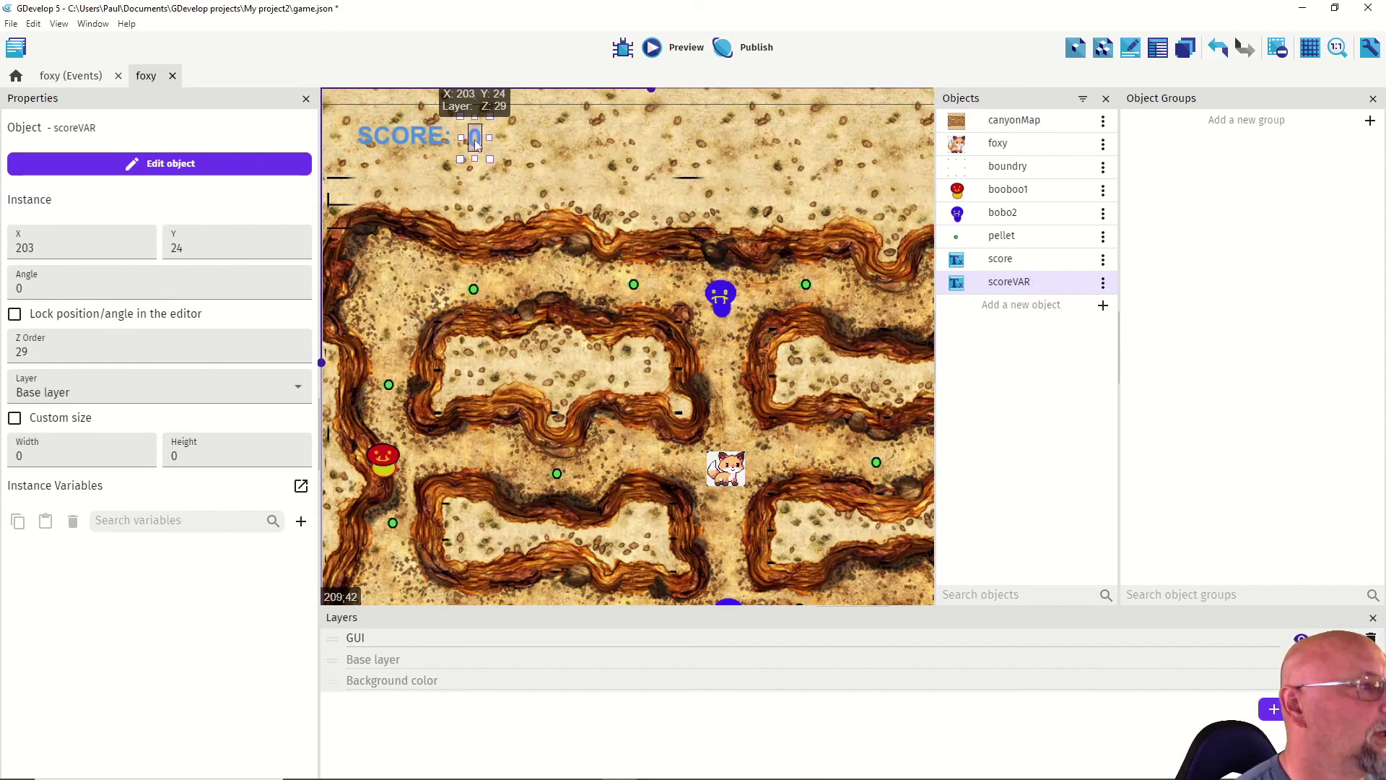
left_click(75, 394)
left_click(63, 424)
left_click(73, 690)
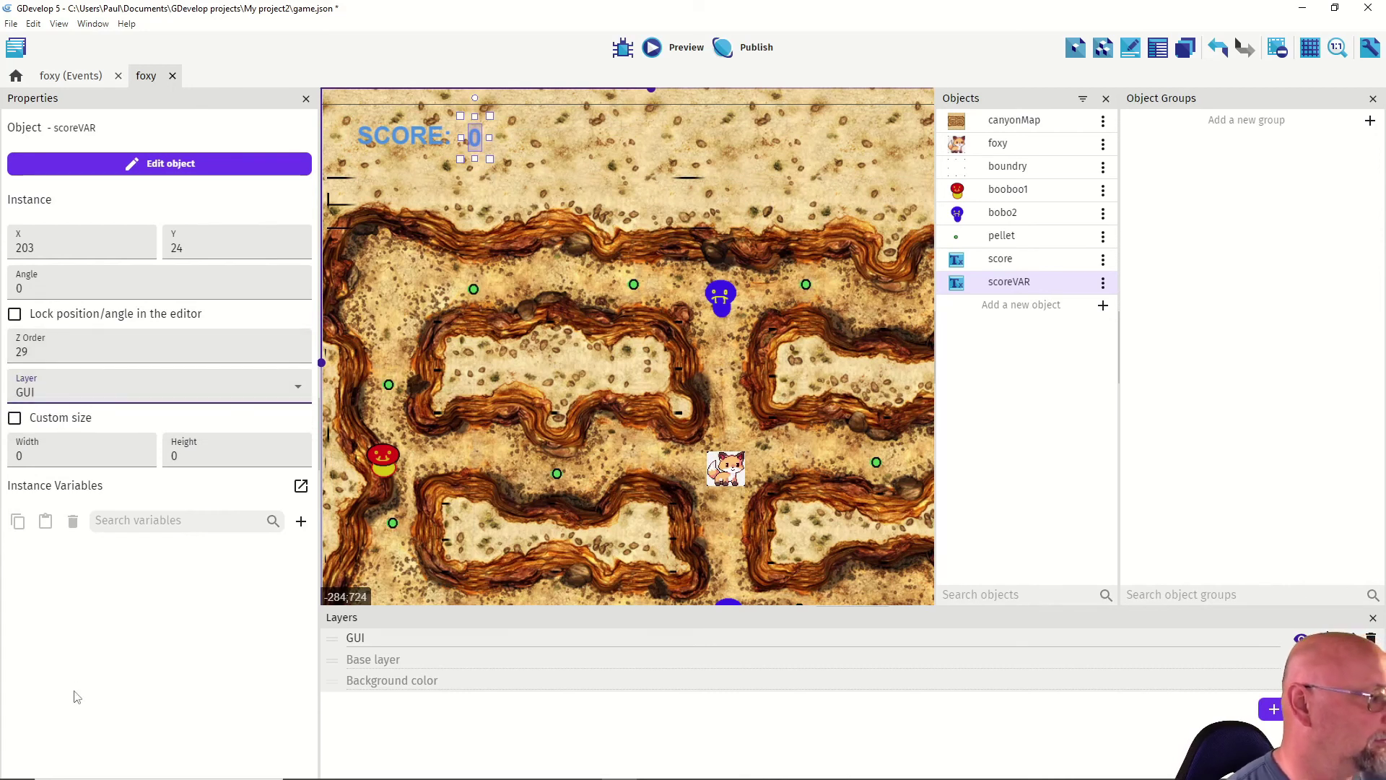
Step: In the foxy and pellet collision event, start an action that changes the value of the global variable score$
left_click(49, 81)
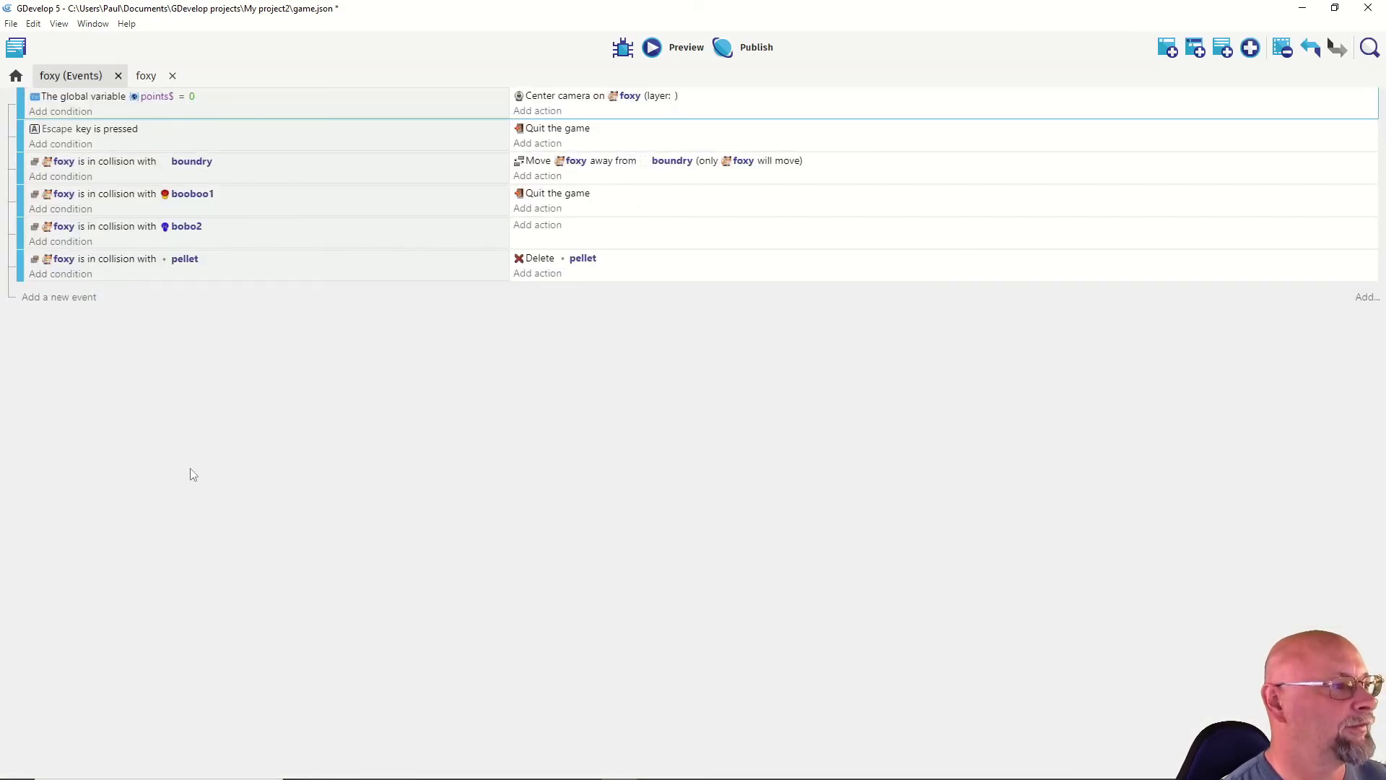
left_click(539, 275)
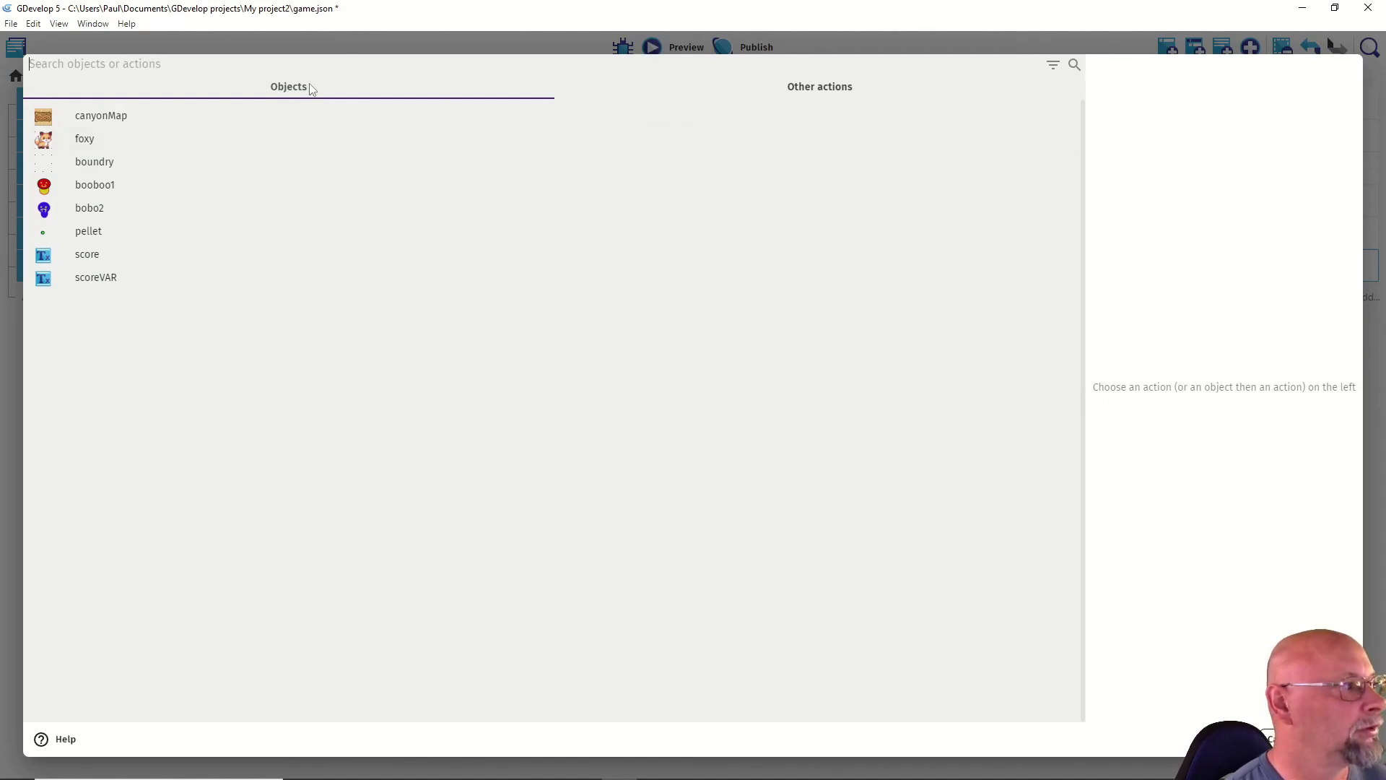
type("var")
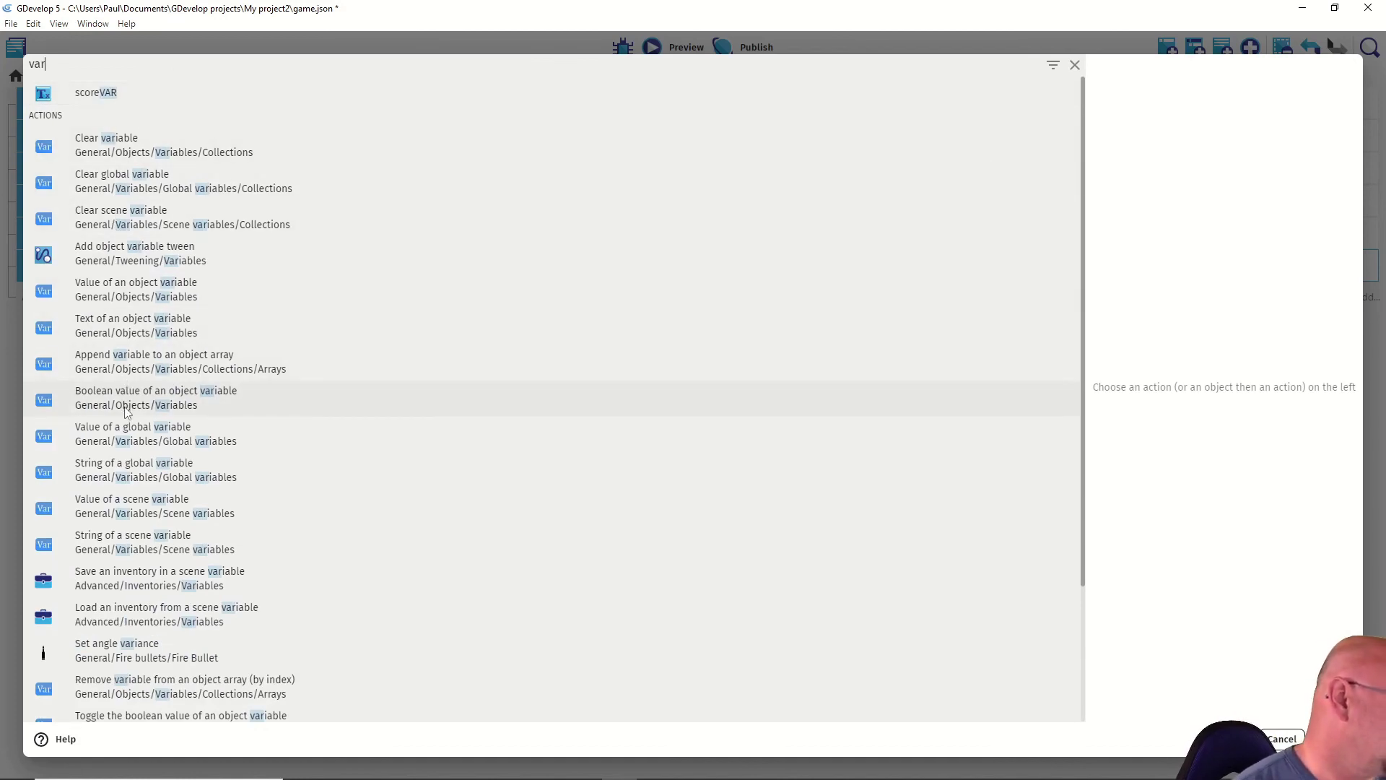
left_click(123, 431)
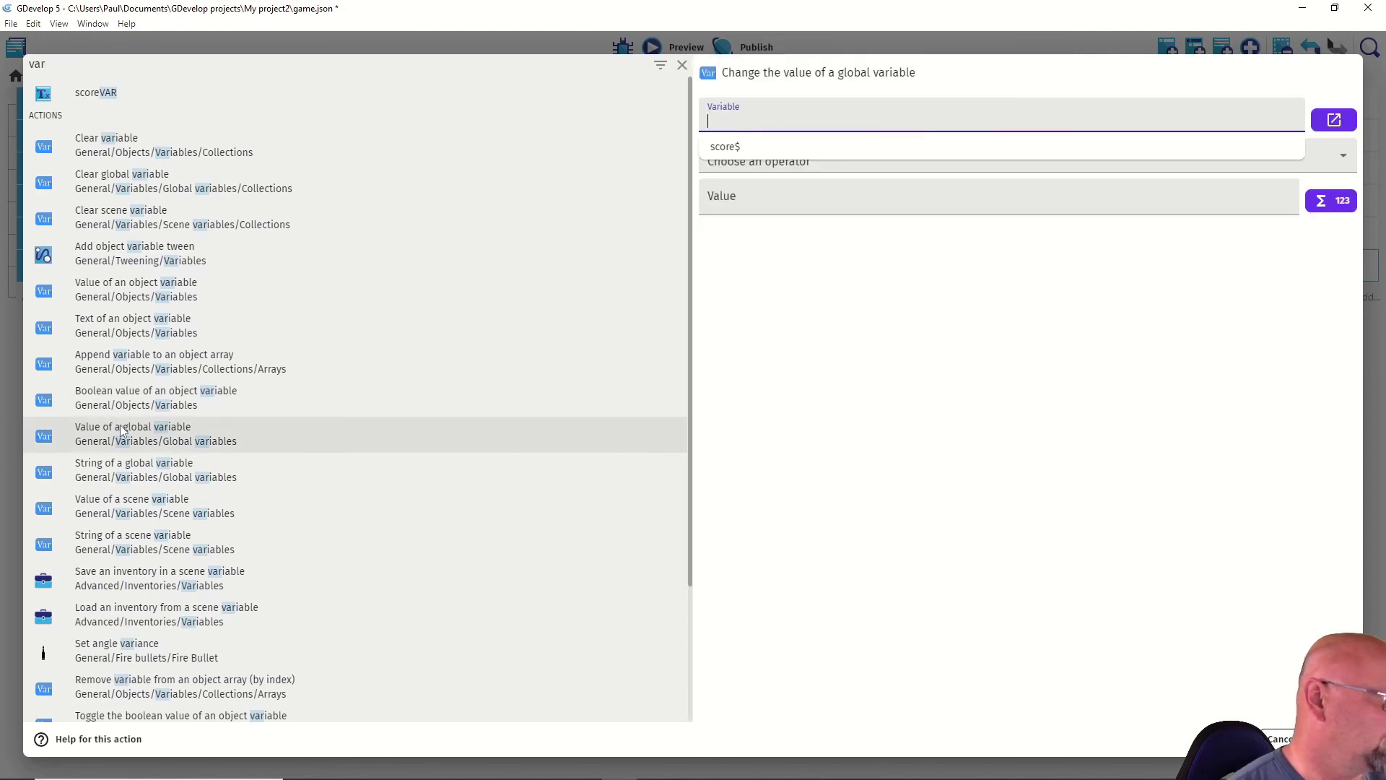
left_click(749, 108)
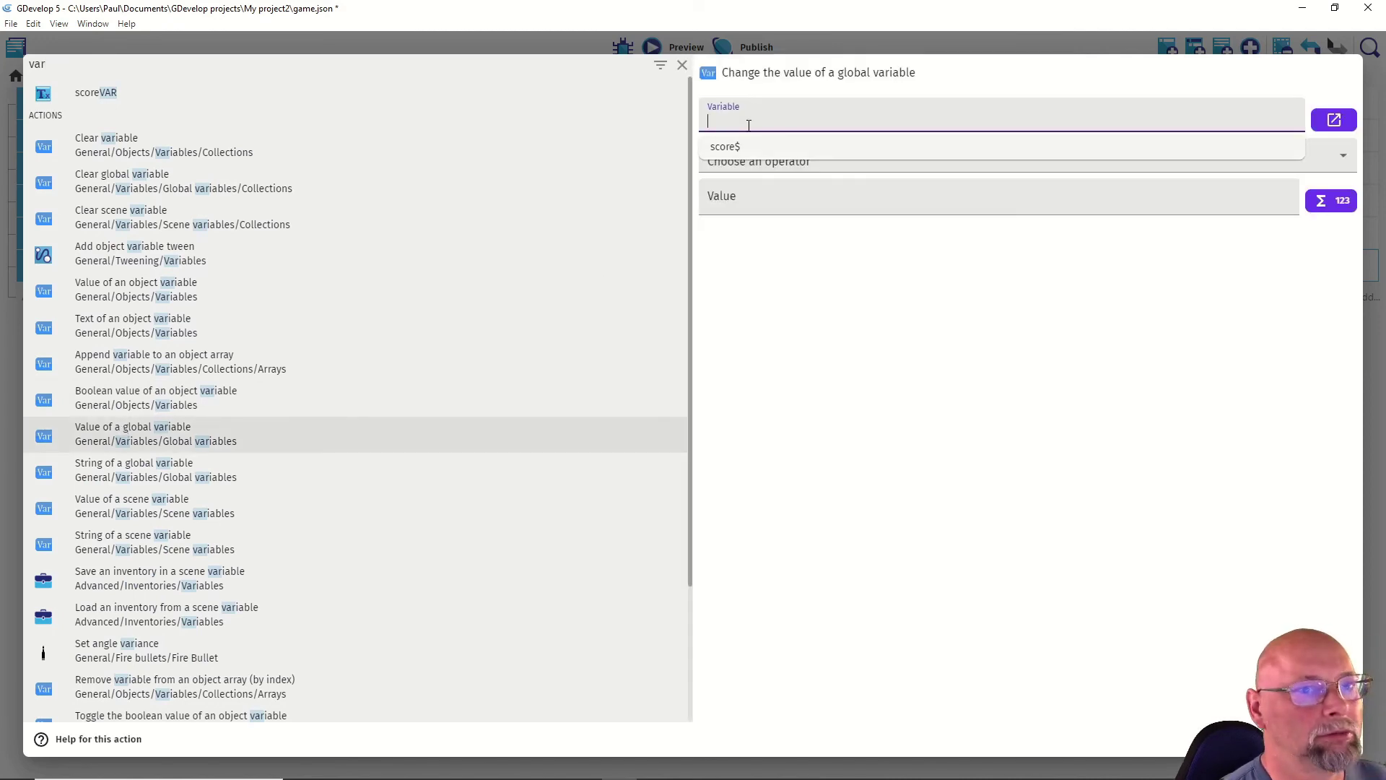
type("score")
left_click(725, 150)
Step: Make the score$ action add 10 and save it to the pellet collision event
left_click(726, 164)
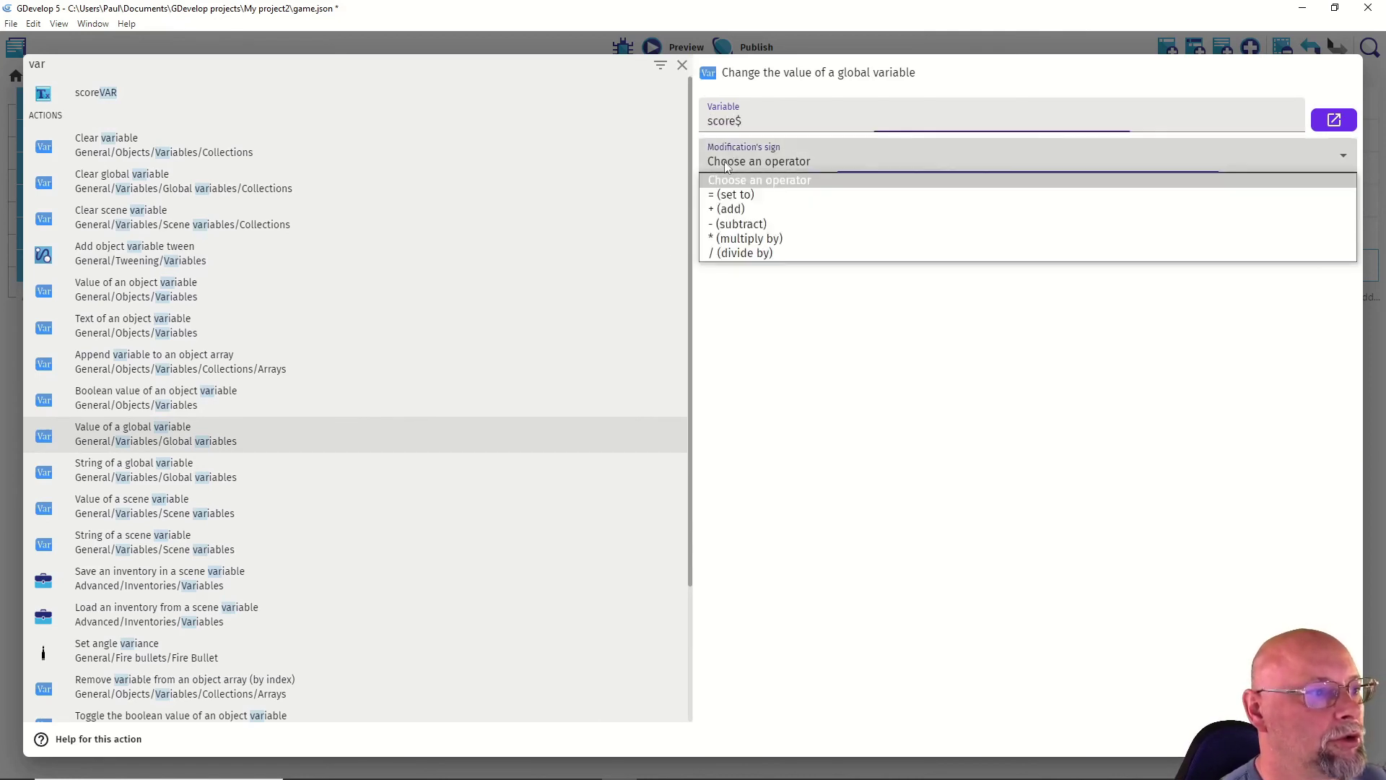
left_click(729, 208)
left_click(734, 198)
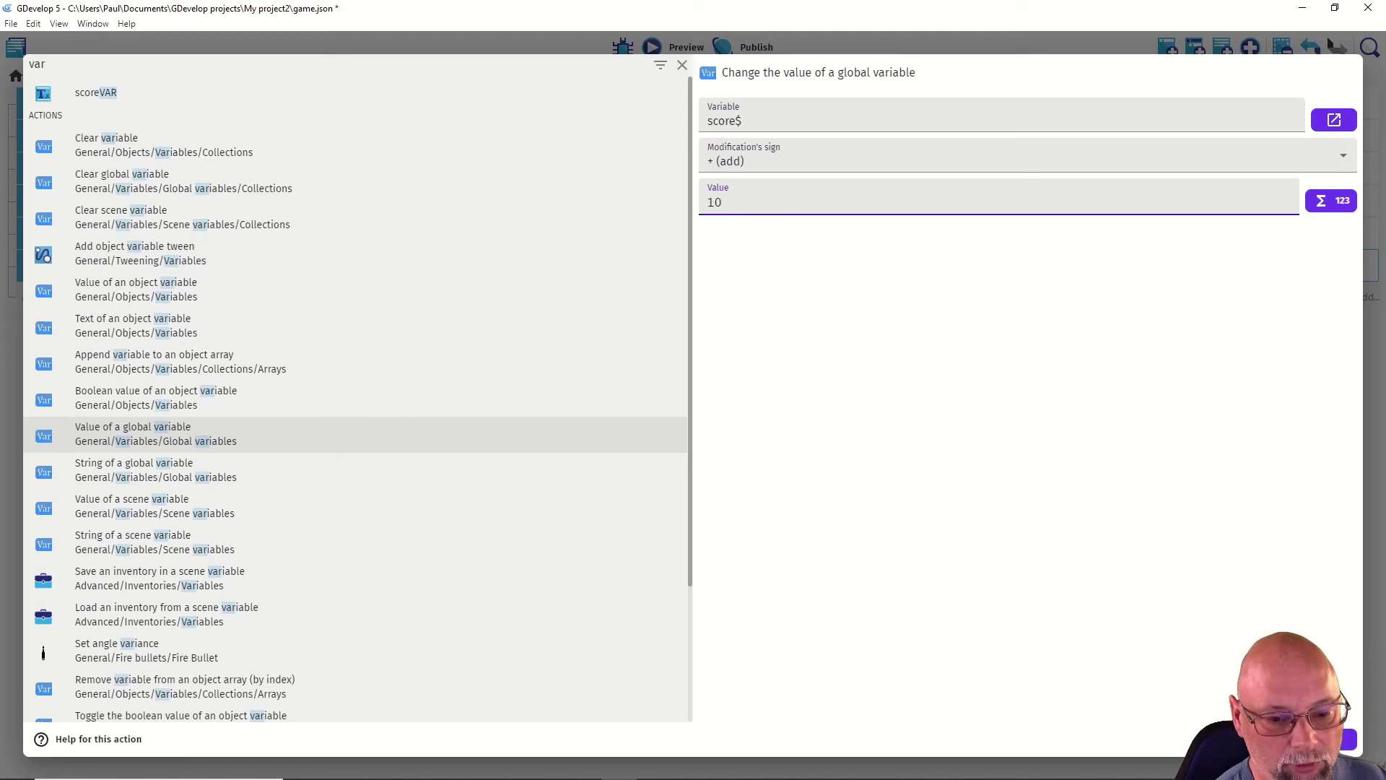
key("Tab")
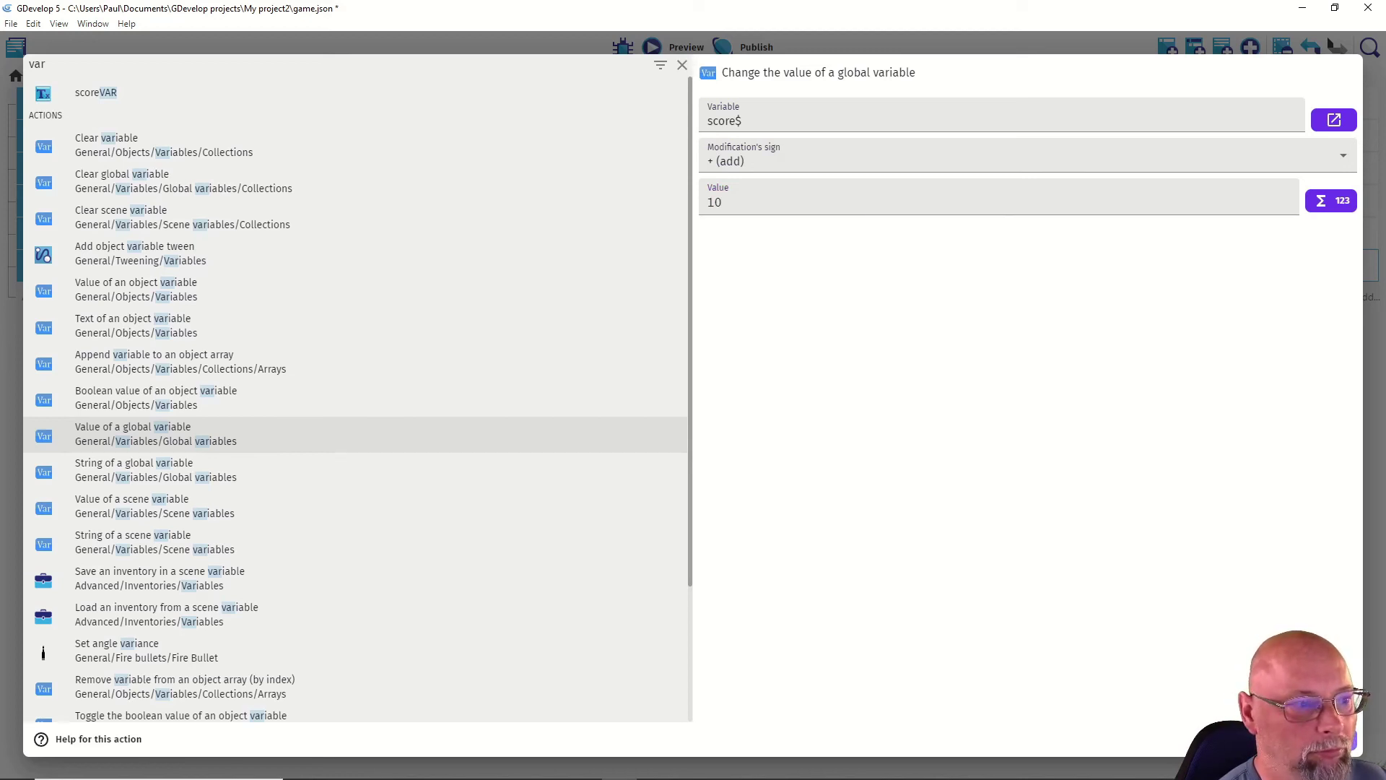
key("Return")
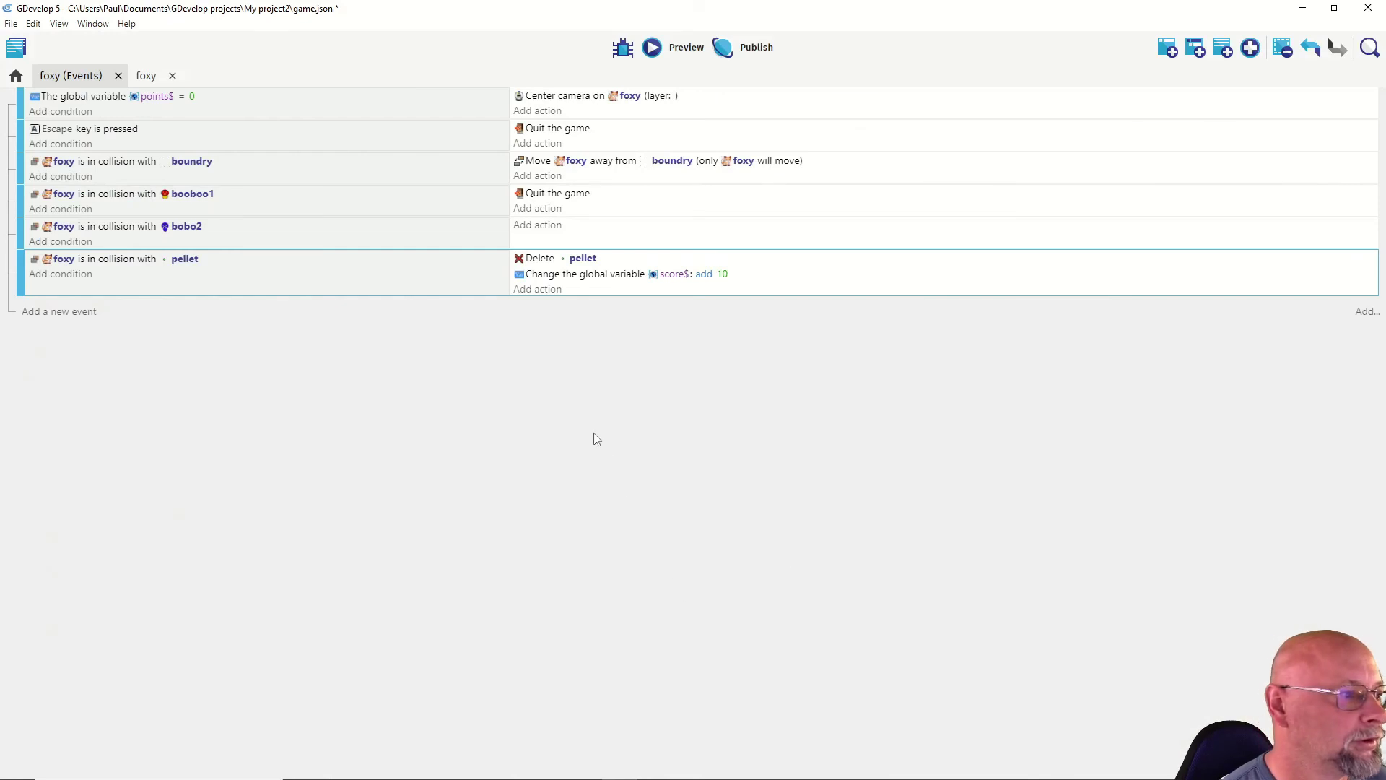